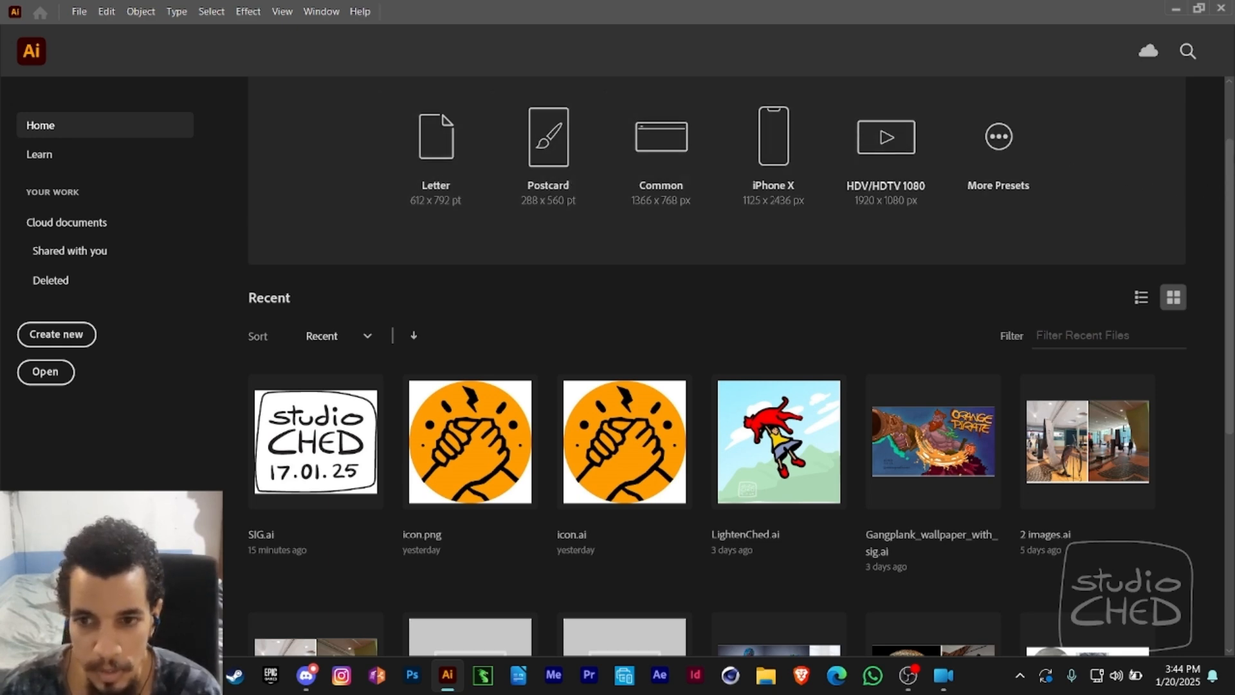
- Create a new Letter-size document (612 x 792 pt) and dock the floating Image Trace panel with the other collapsed panels
scroll(532, 213, up, 2)
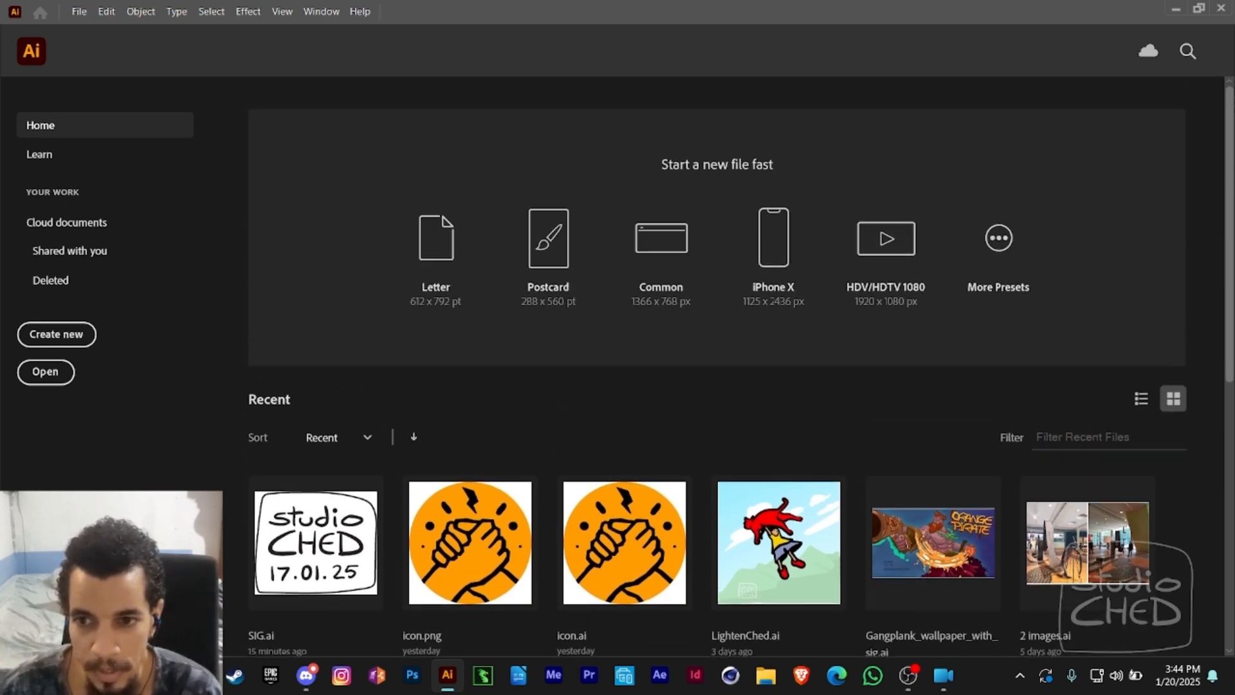
click(454, 247)
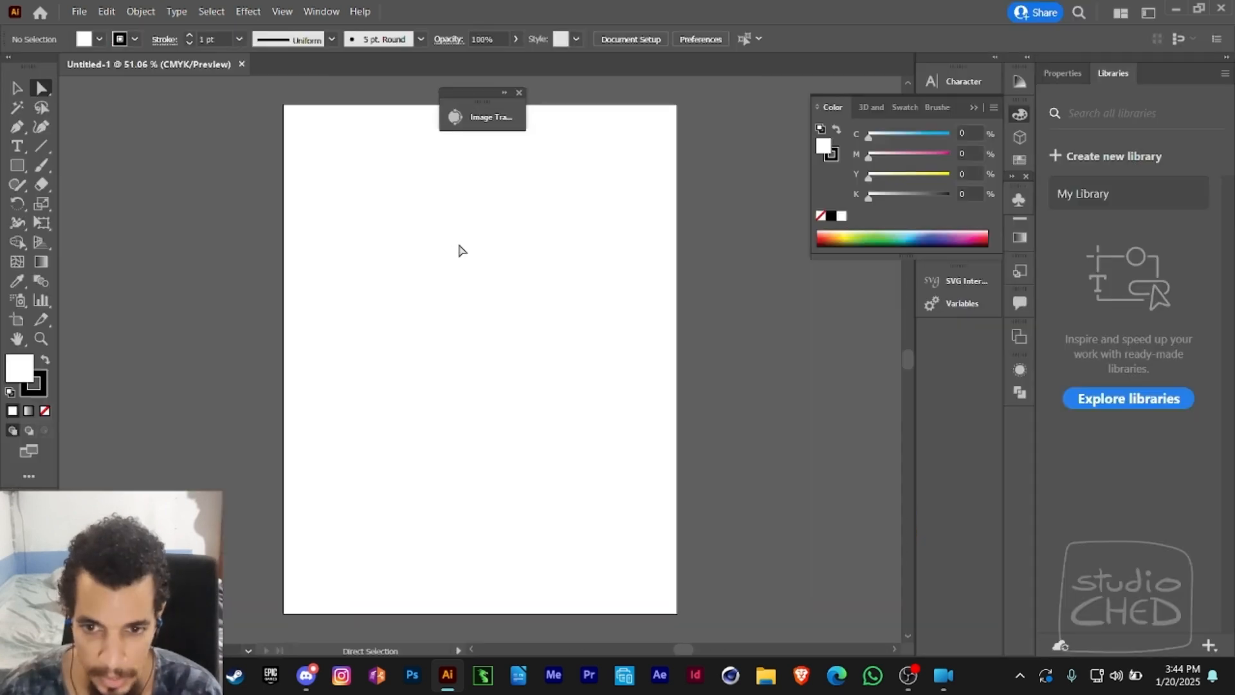
mouse_move(485, 87)
mouse_down()
mouse_move(717, 227)
mouse_move(1017, 345)
mouse_move(1029, 402)
mouse_up()
click(973, 107)
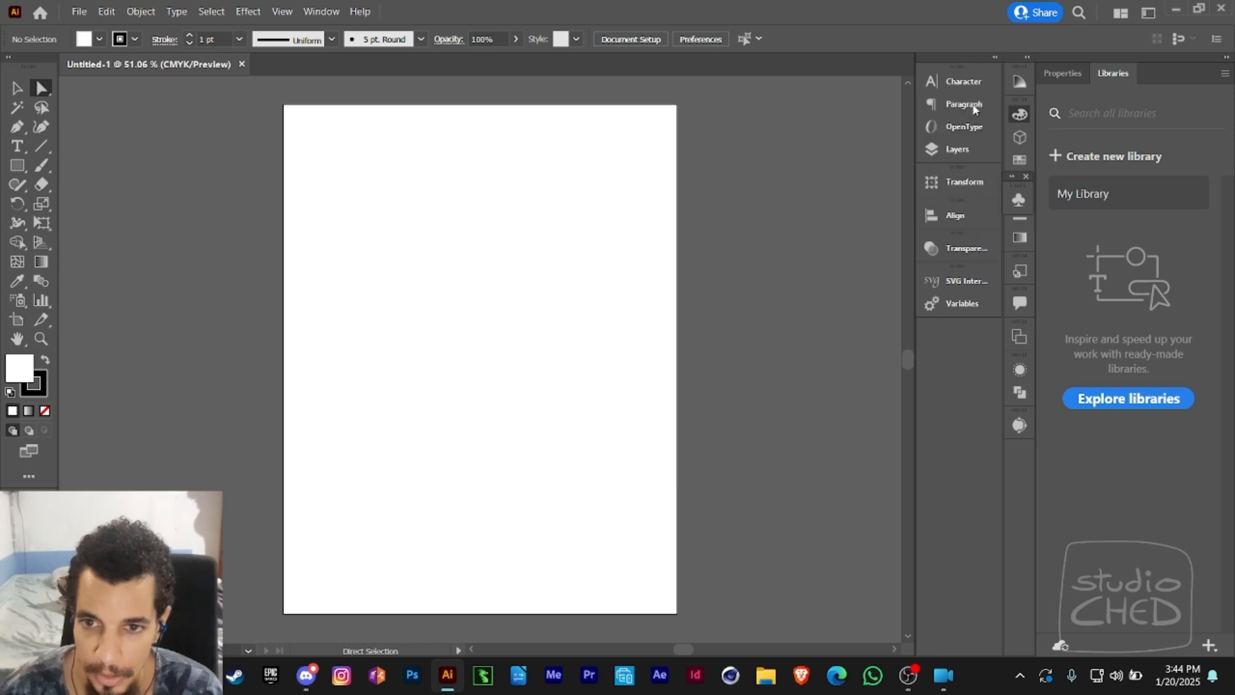
- Resize Artboard 1 to a square with a width of 720 pt and a height of 720 pt
click(24, 323)
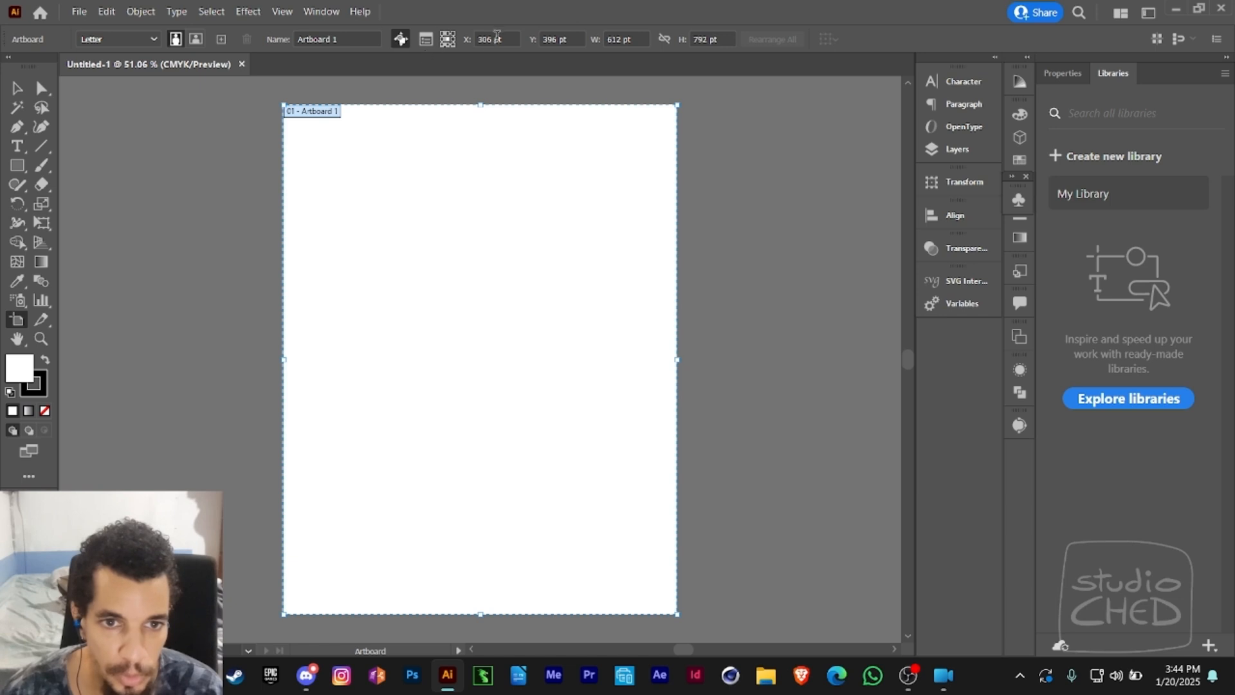
click(636, 39)
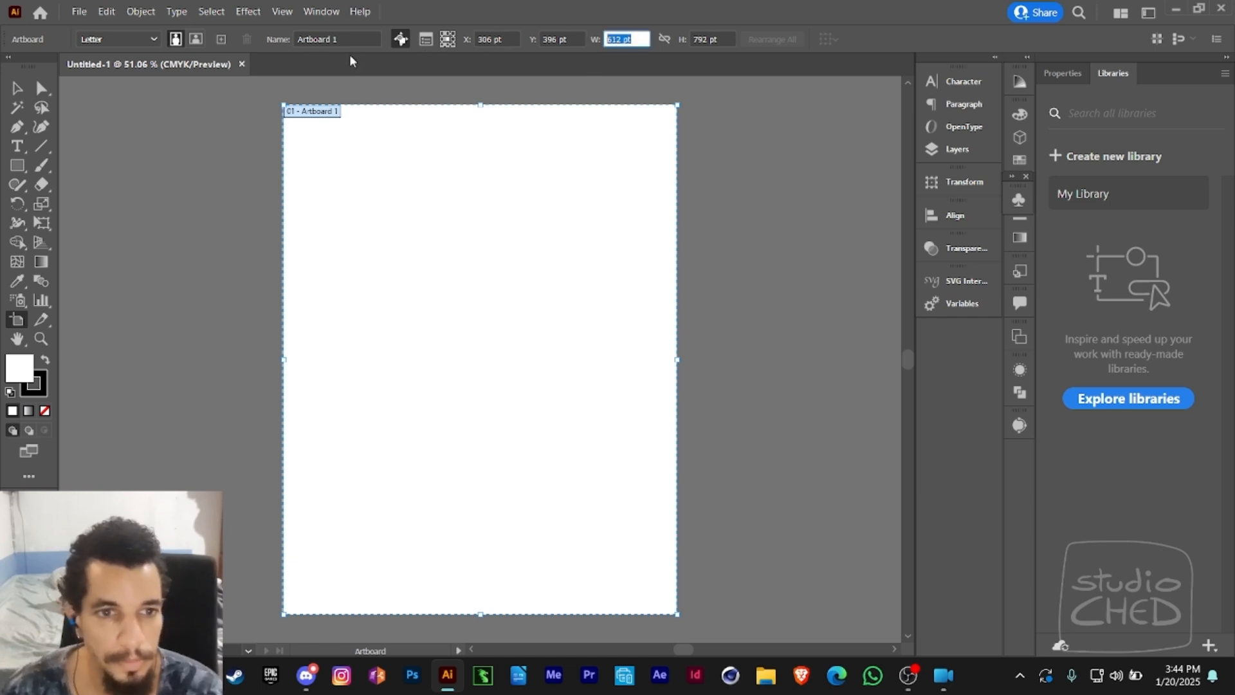
click(425, 39)
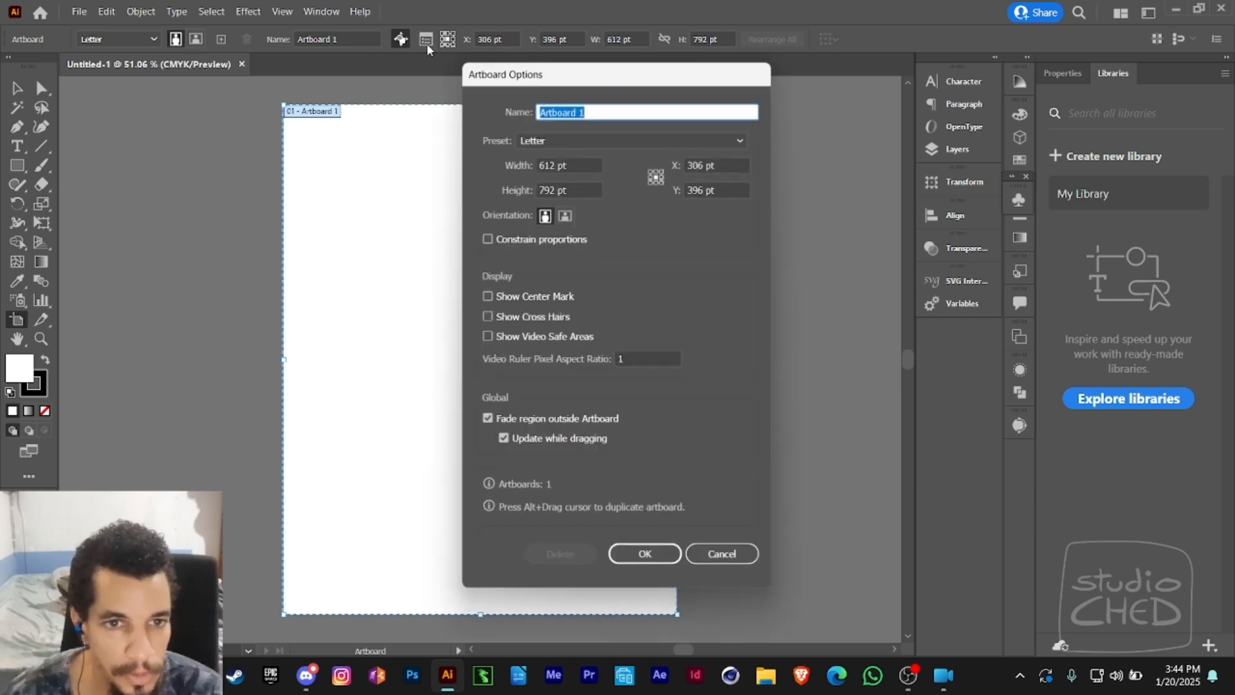
click(561, 162)
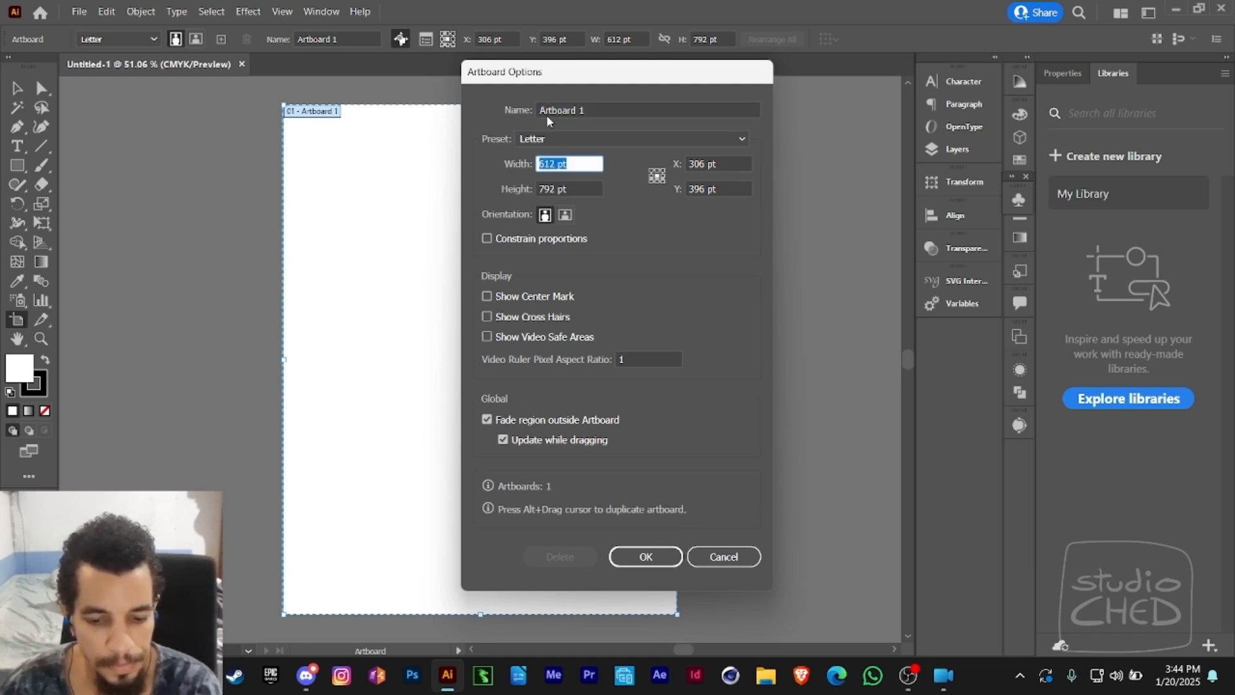
text(720)
key(Tab)
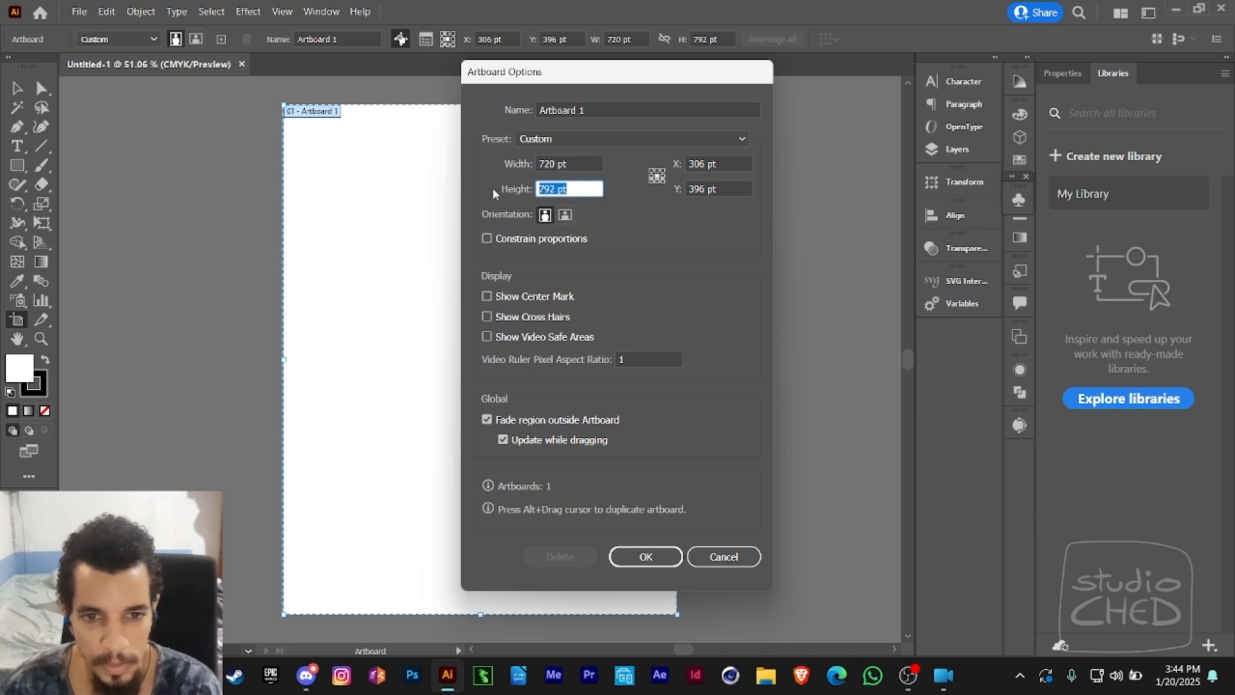
text(720)
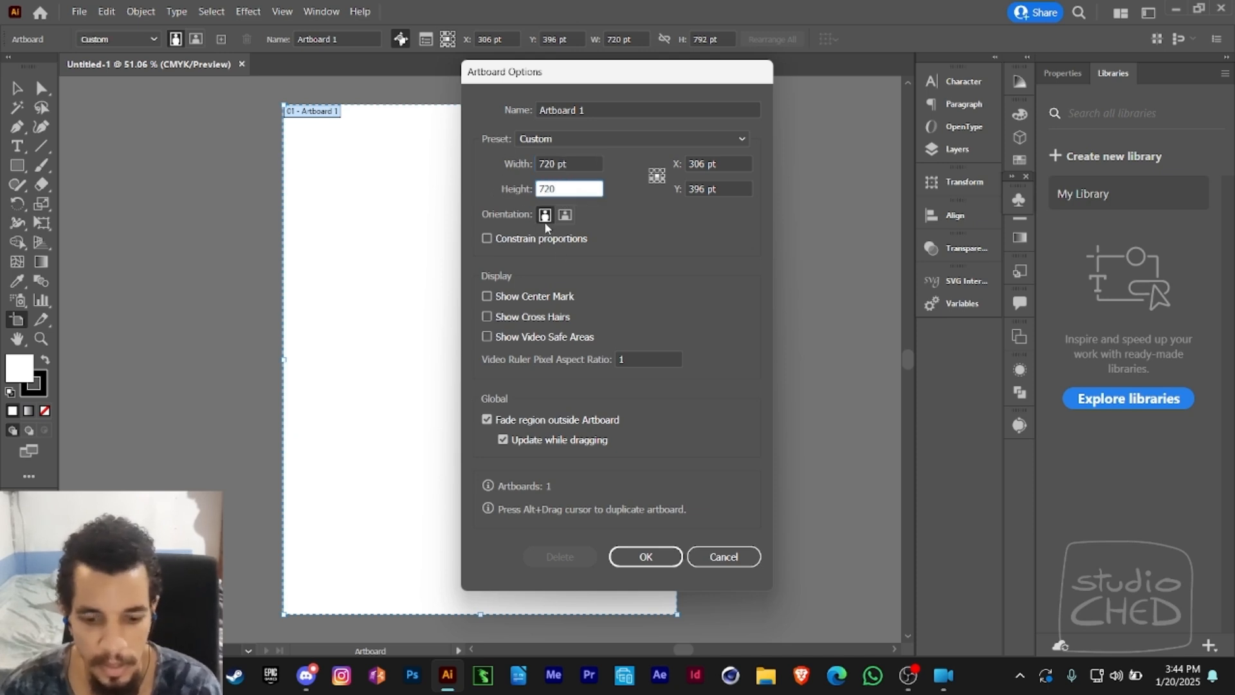
text( pt)
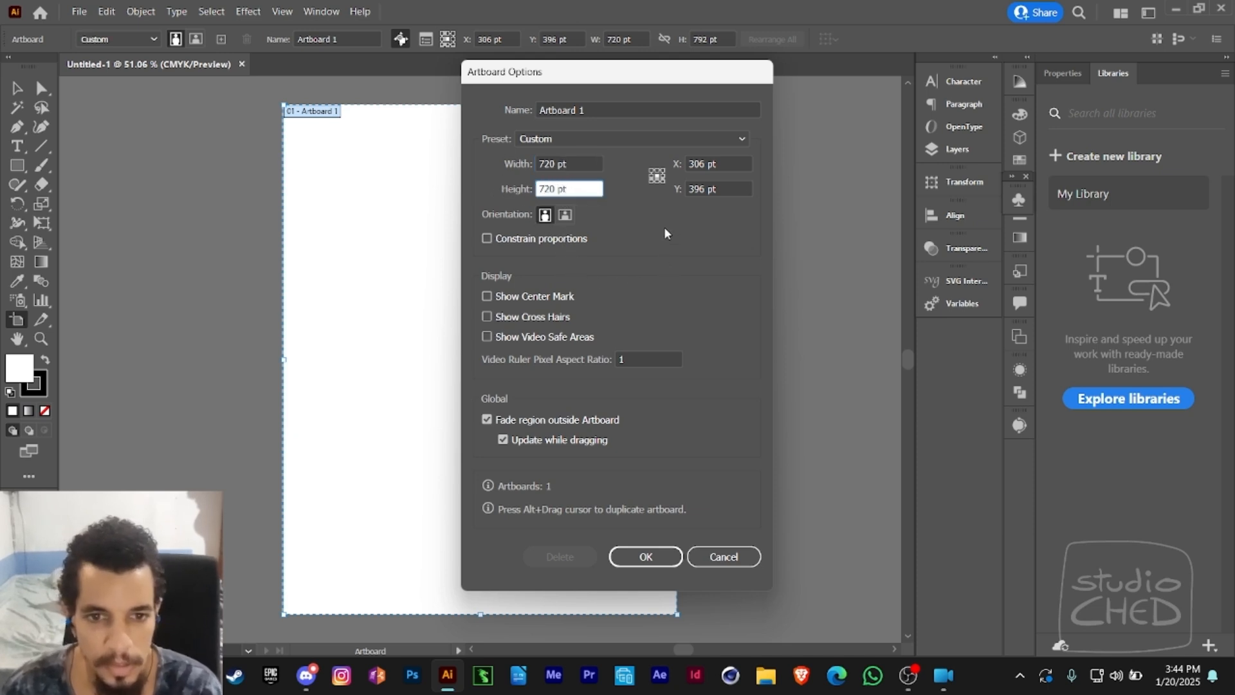
click(646, 556)
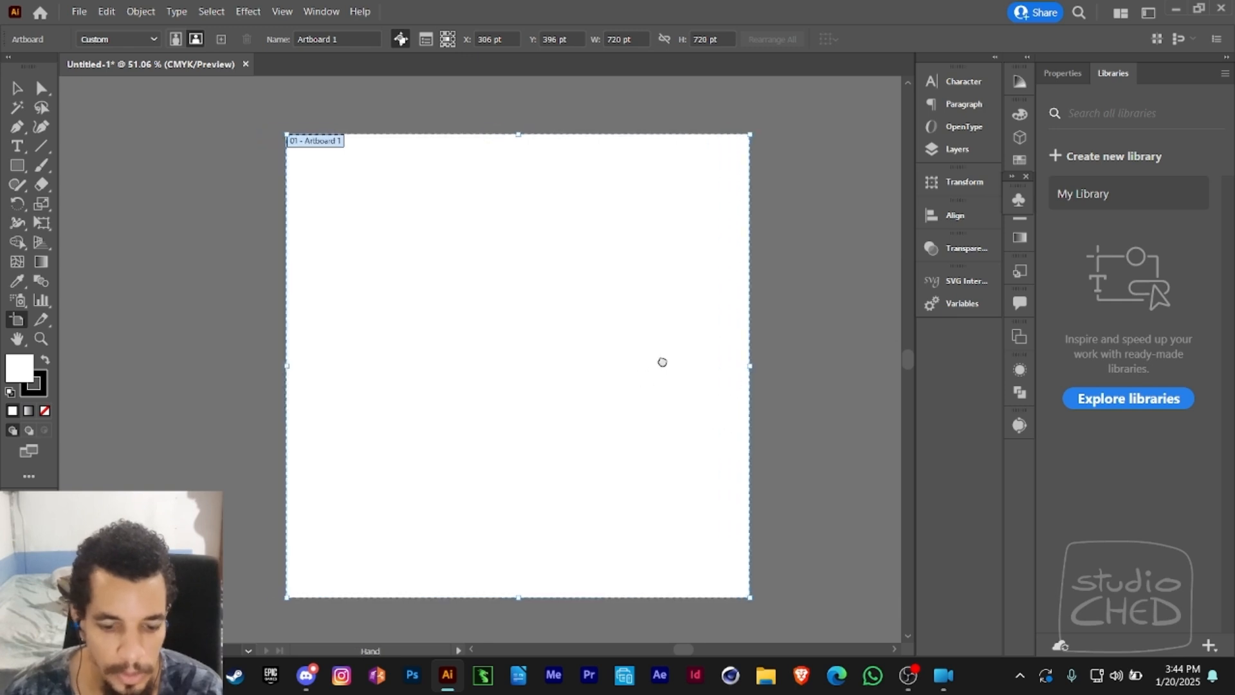
key(Escape)
key(space)
drag(672, 318, 744, 312)
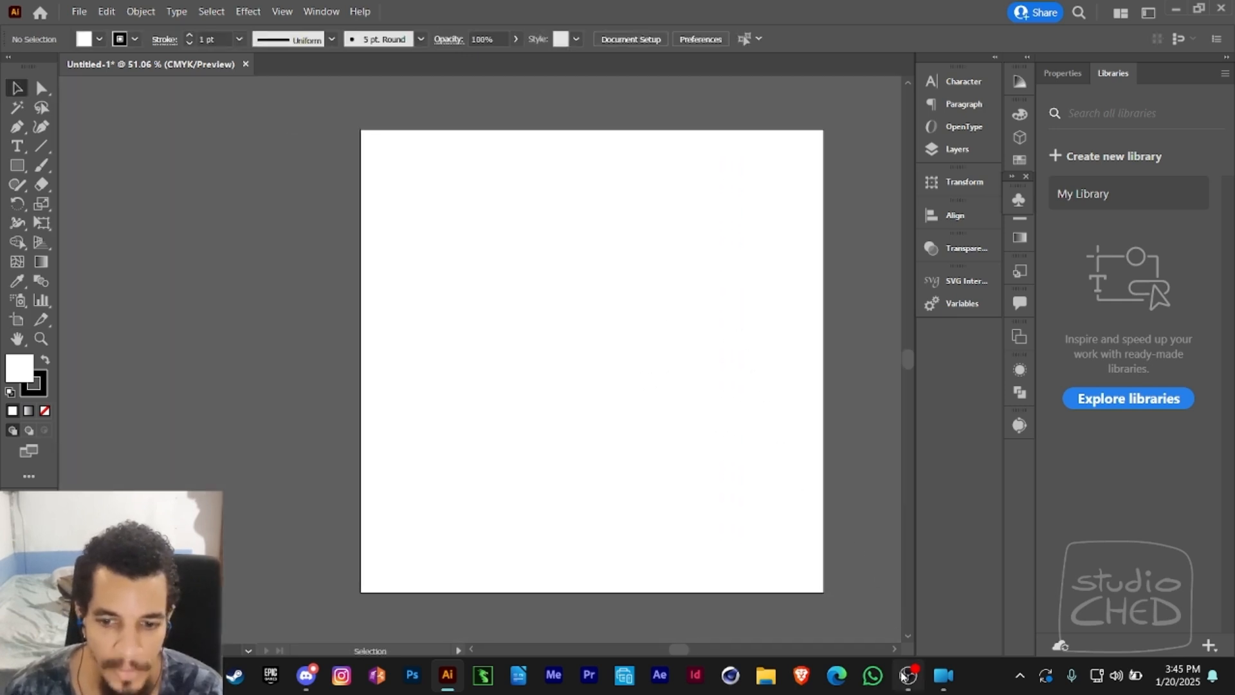
- Switch to File Explorer and open the Swift Moves folder inside Documents > _Ched_Portfolio
mouse_move(908, 675)
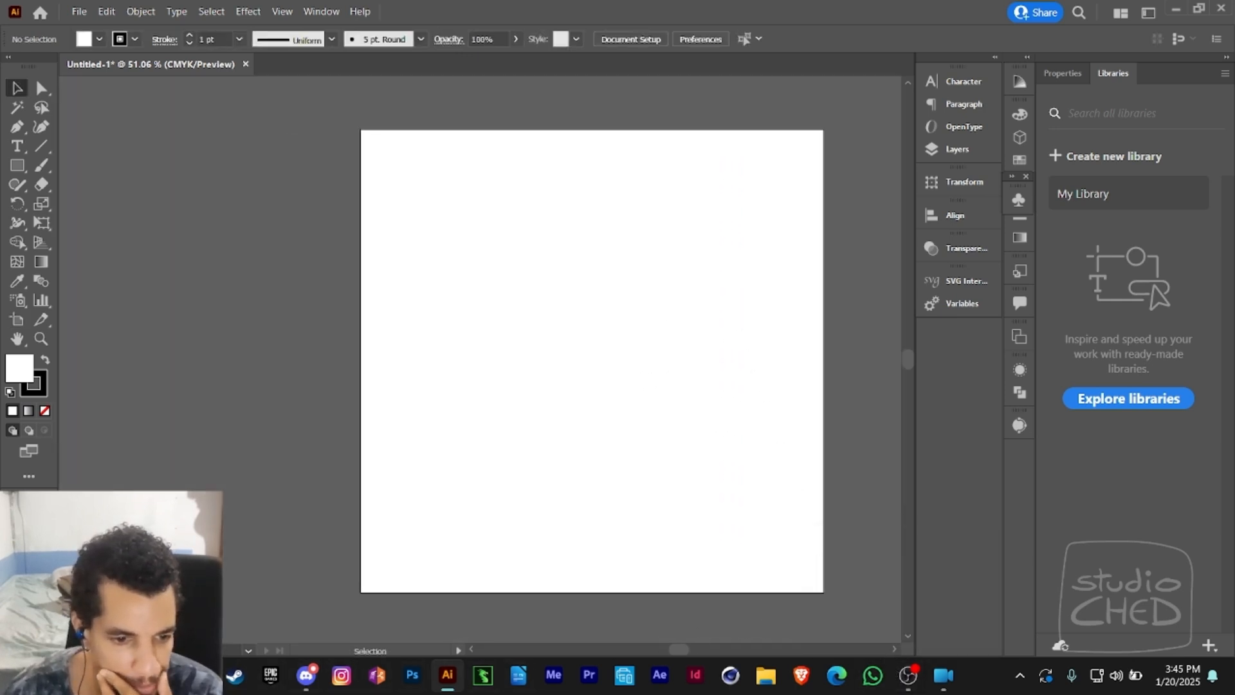
mouse_move(457, 685)
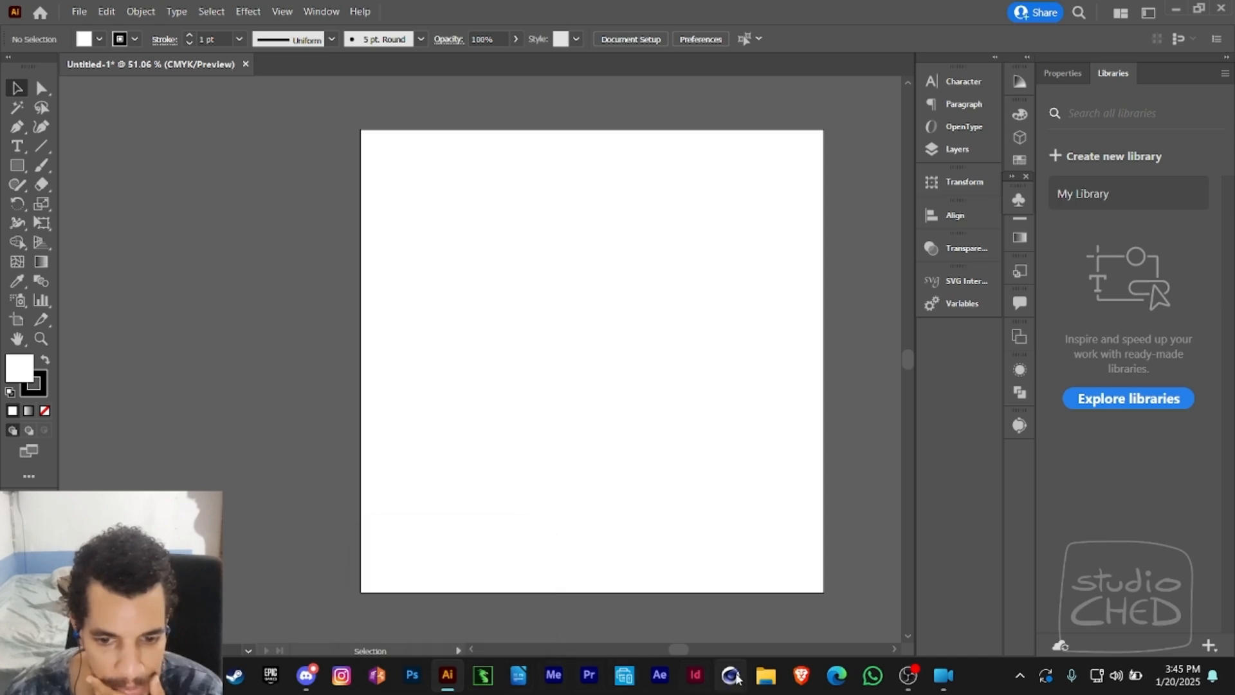
click(765, 676)
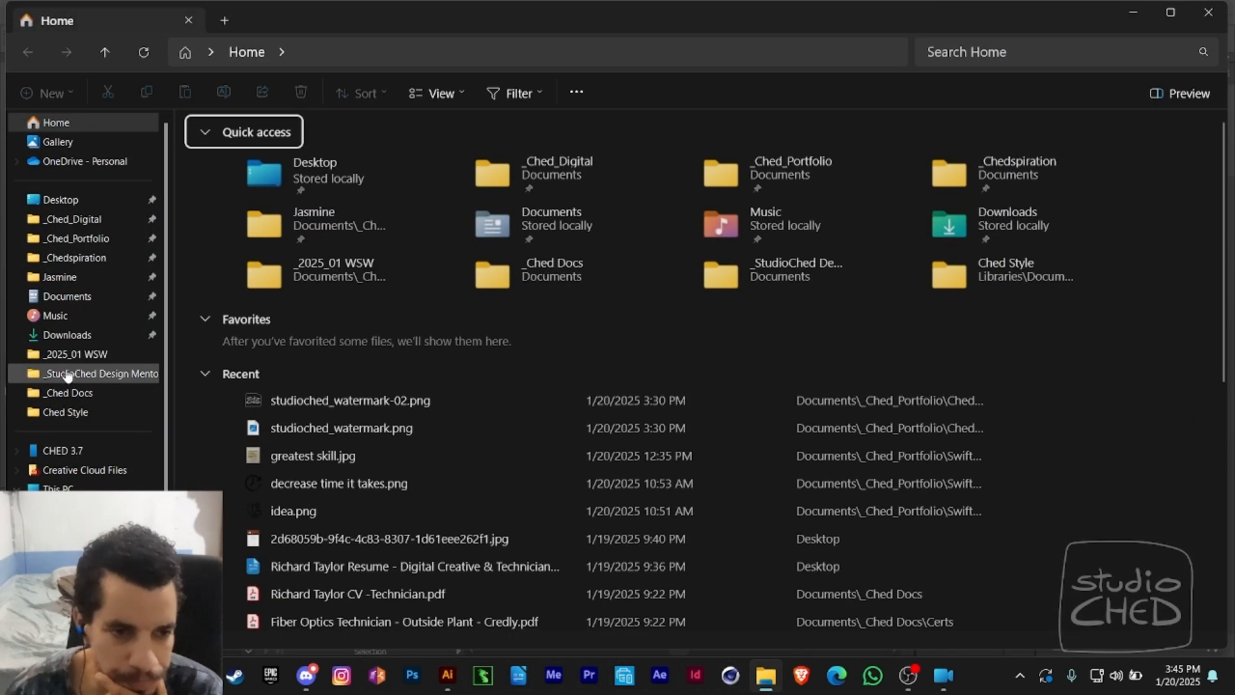
click(77, 379)
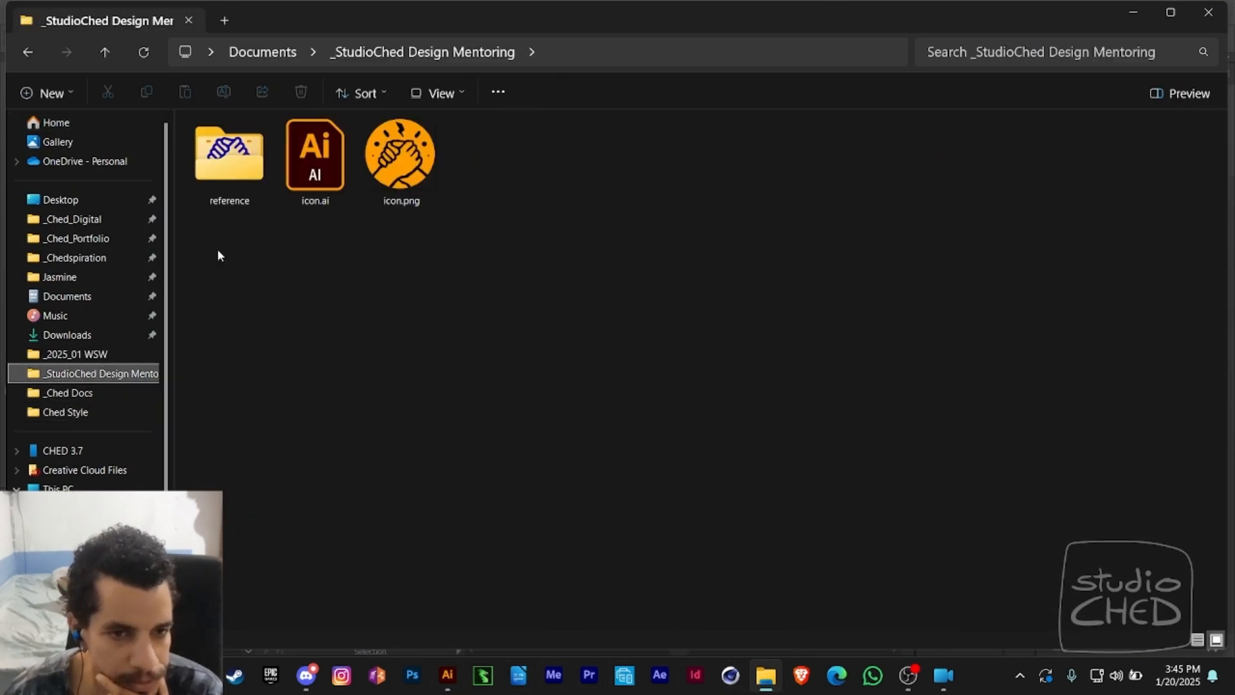
click(273, 54)
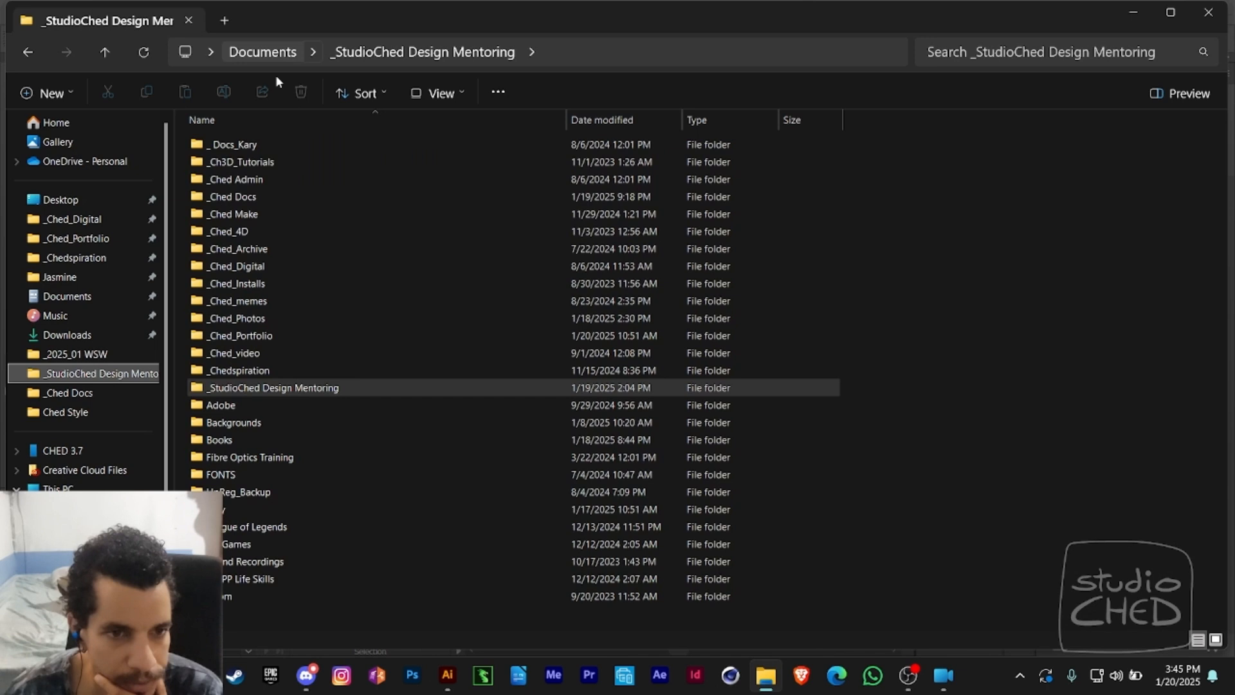
double_click(260, 336)
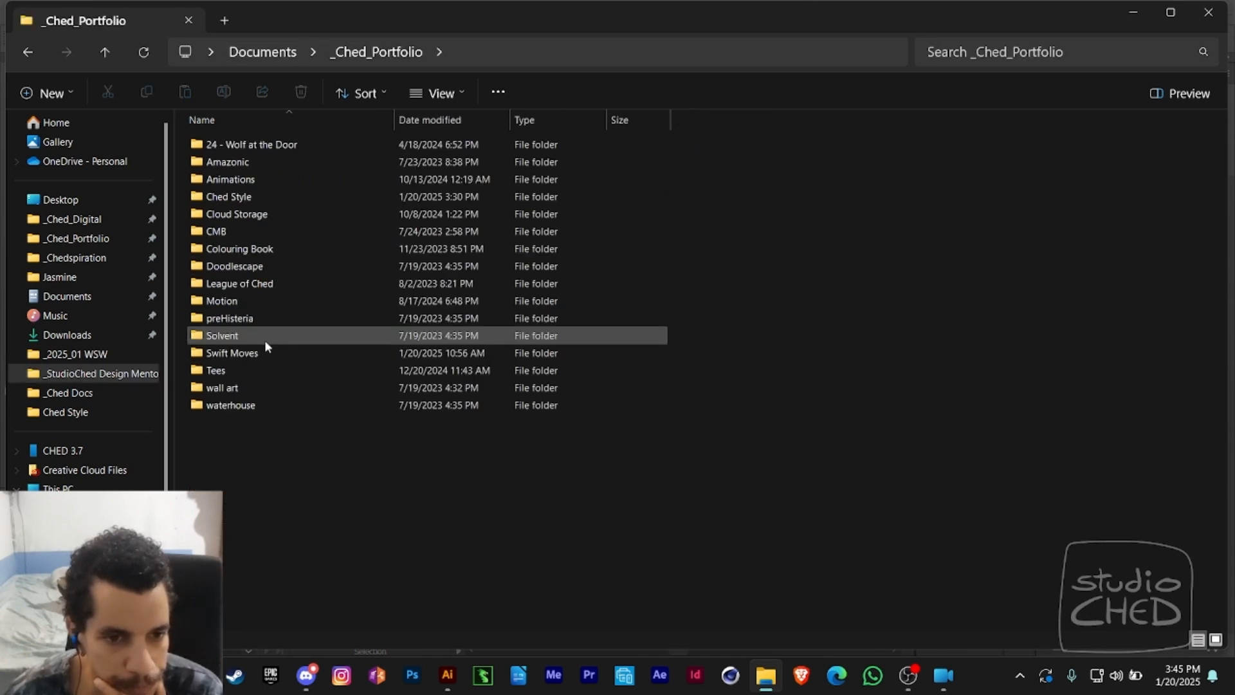
double_click(258, 350)
- Preview greatest skill.jpg to read its highlighted quote, and close the preview
click(339, 197)
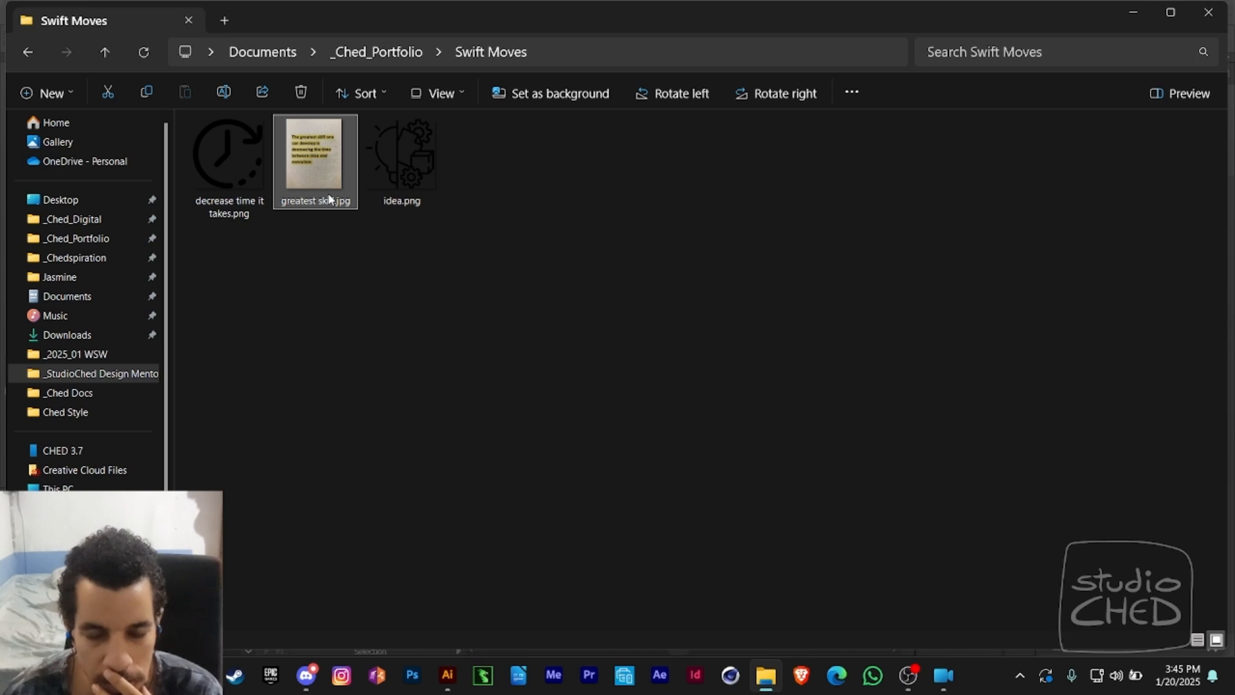
key(space)
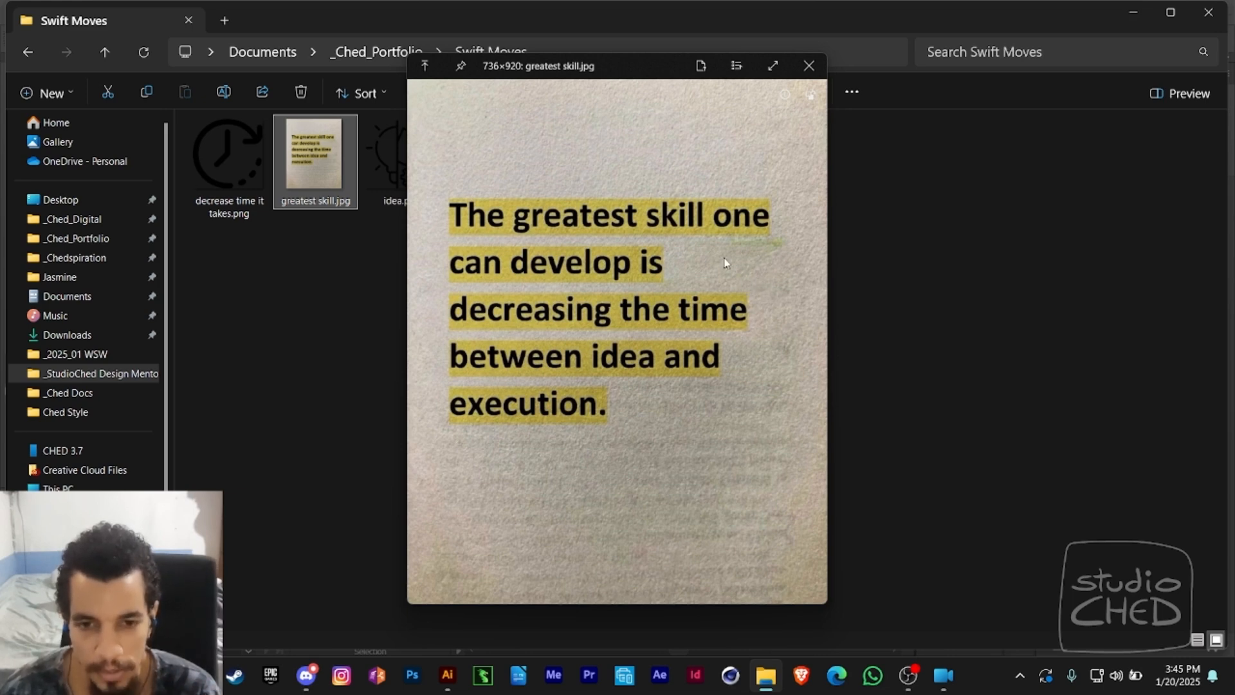
click(801, 74)
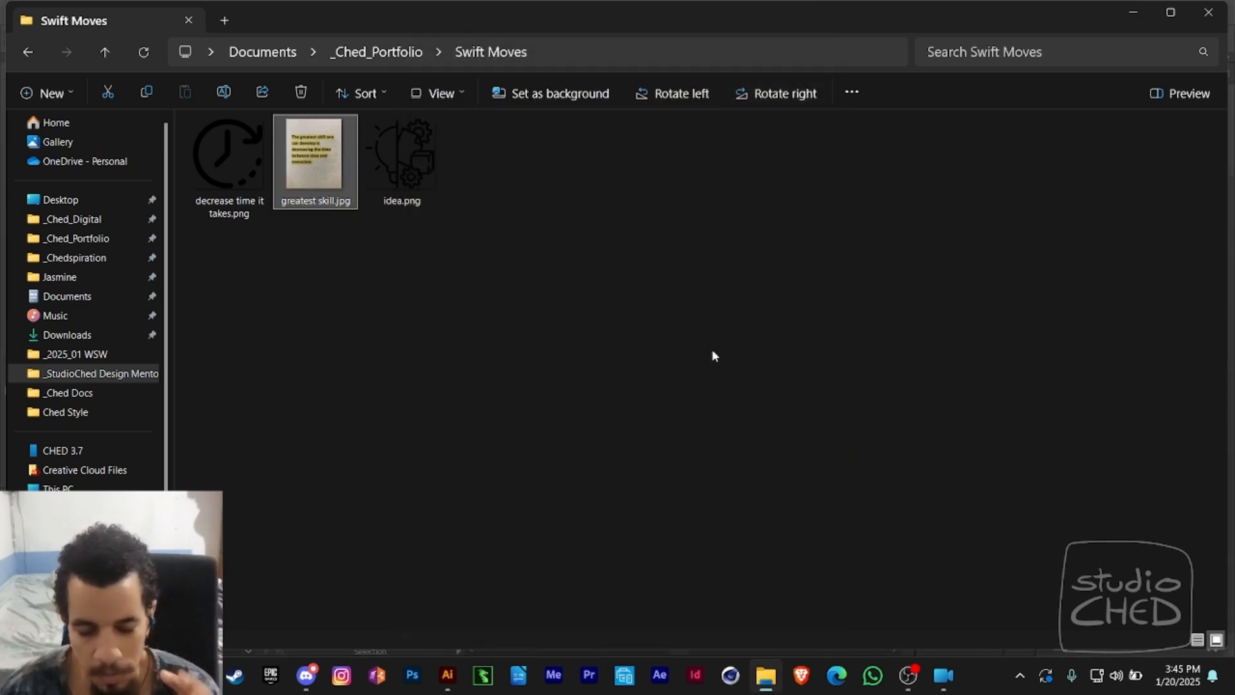
- Place idea.png, decrease time it takes.png and greatest skill.jpg together from the folder into the Illustrator document
click(423, 193)
ctrl+click(257, 207)
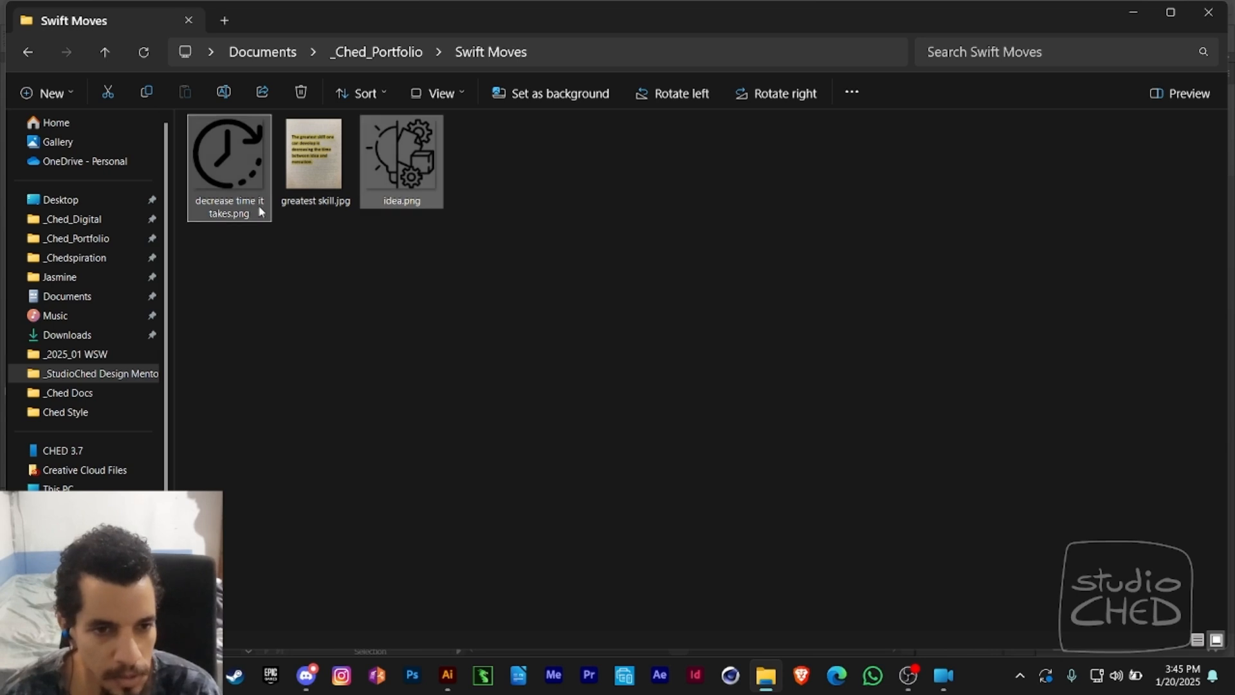
ctrl+click(322, 155)
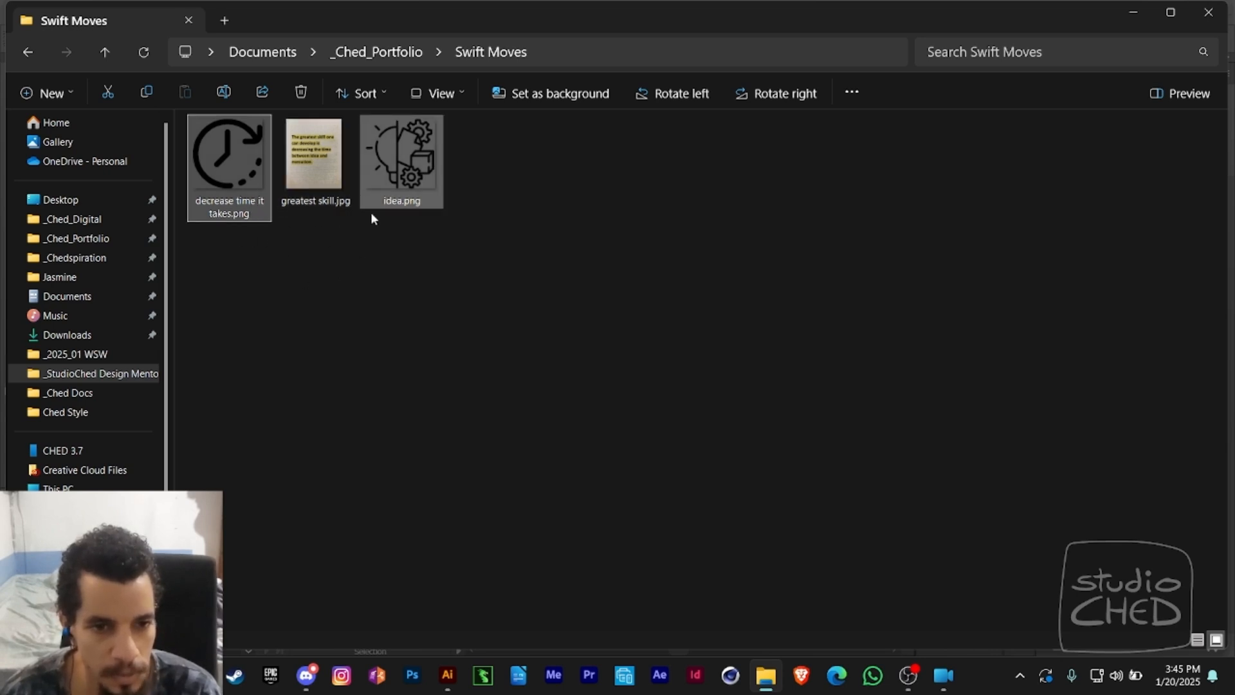
drag(253, 168, 217, 394)
key(z)
alt+click(399, 312)
alt+click(400, 311)
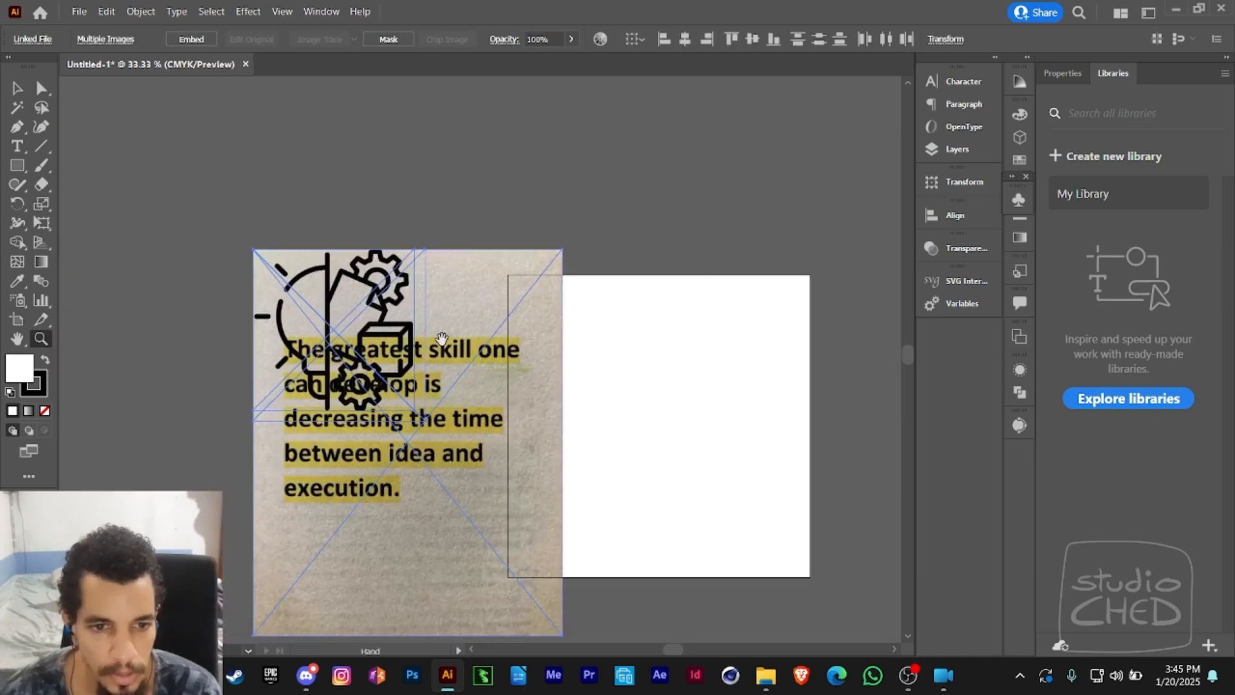
- Scale the greatest skill.jpg quote image down to about half size and move it just right of the artboard
drag(442, 340, 358, 203)
key(a)
click(587, 187)
click(435, 285)
key(e)
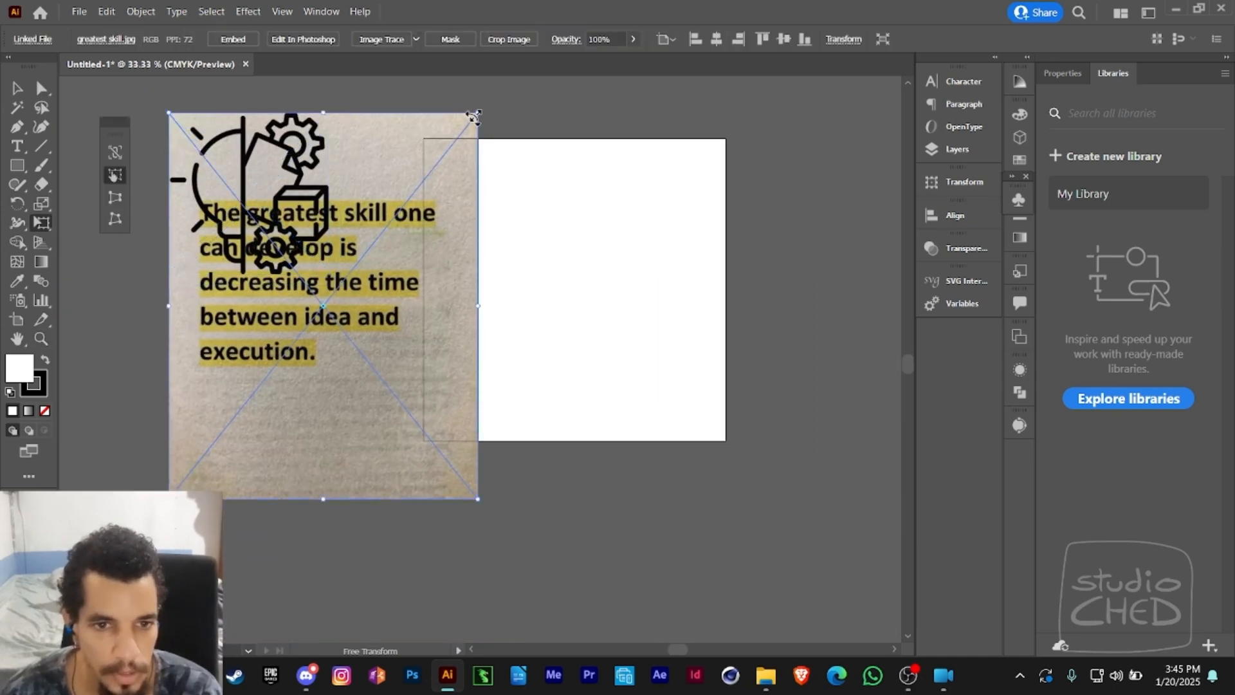
drag(477, 114, 396, 214)
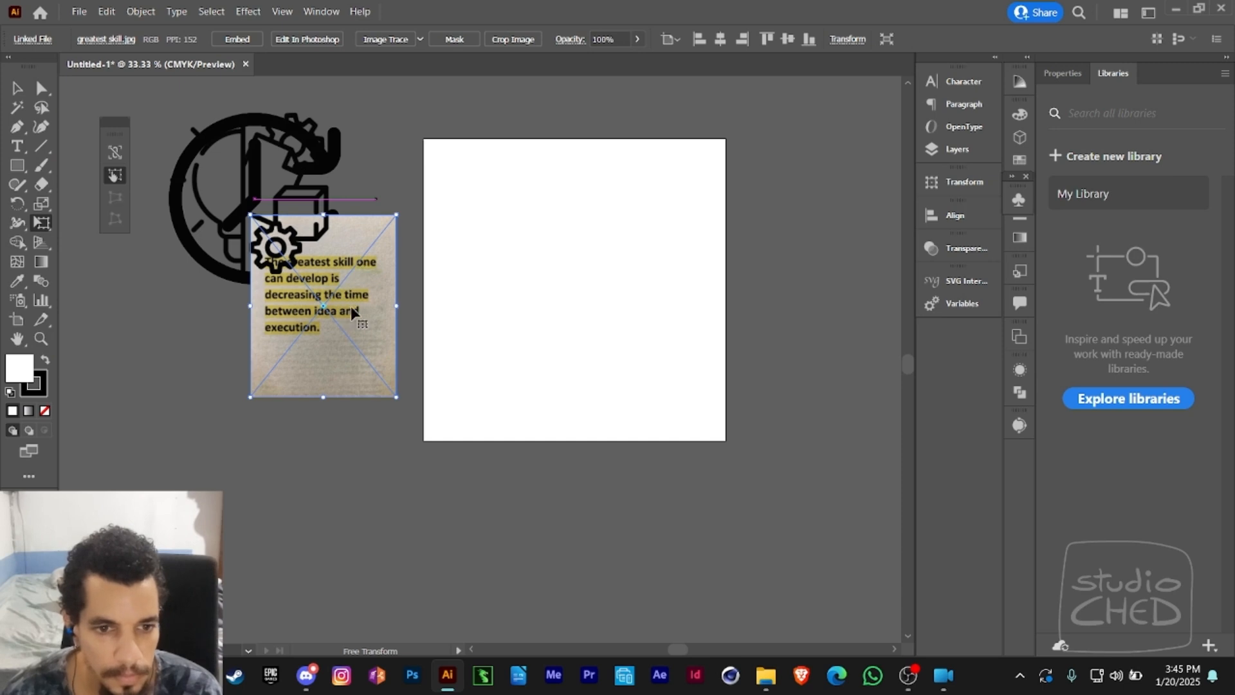
drag(350, 306, 831, 272)
drag(669, 257, 622, 243)
- Move the idea icon below the clock icon, and scale both down together beside the artboard's left edge
key(v)
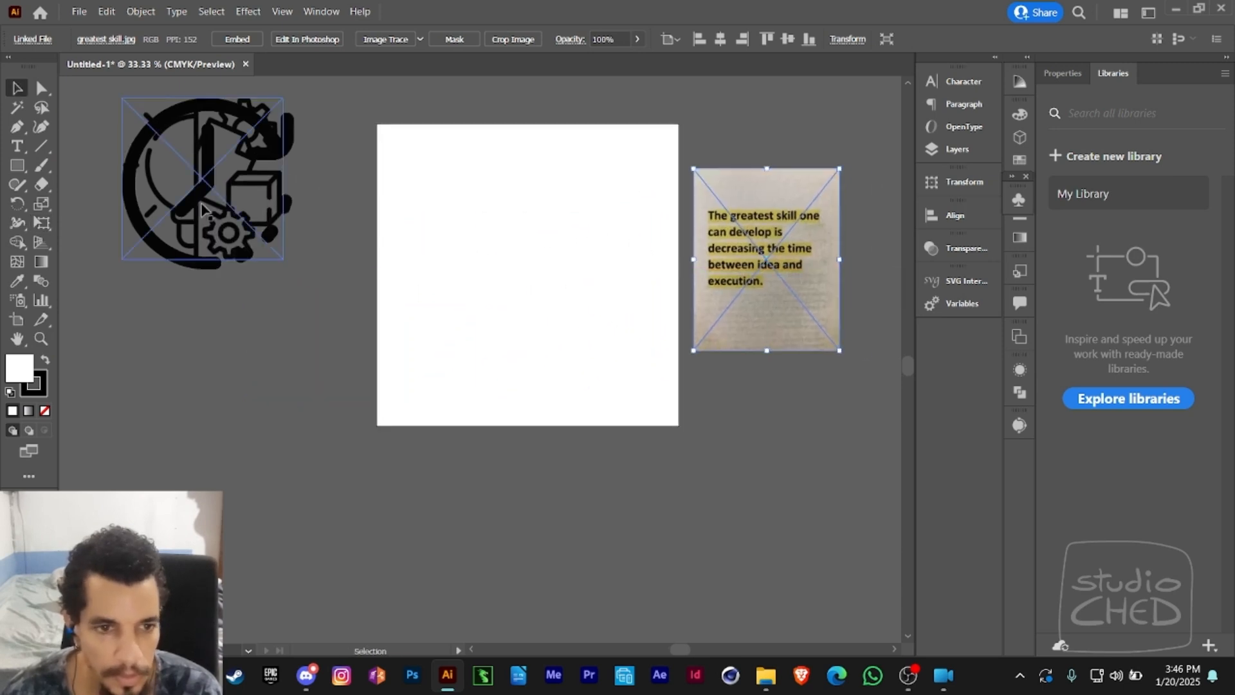
drag(201, 209, 201, 407)
shift+click(264, 231)
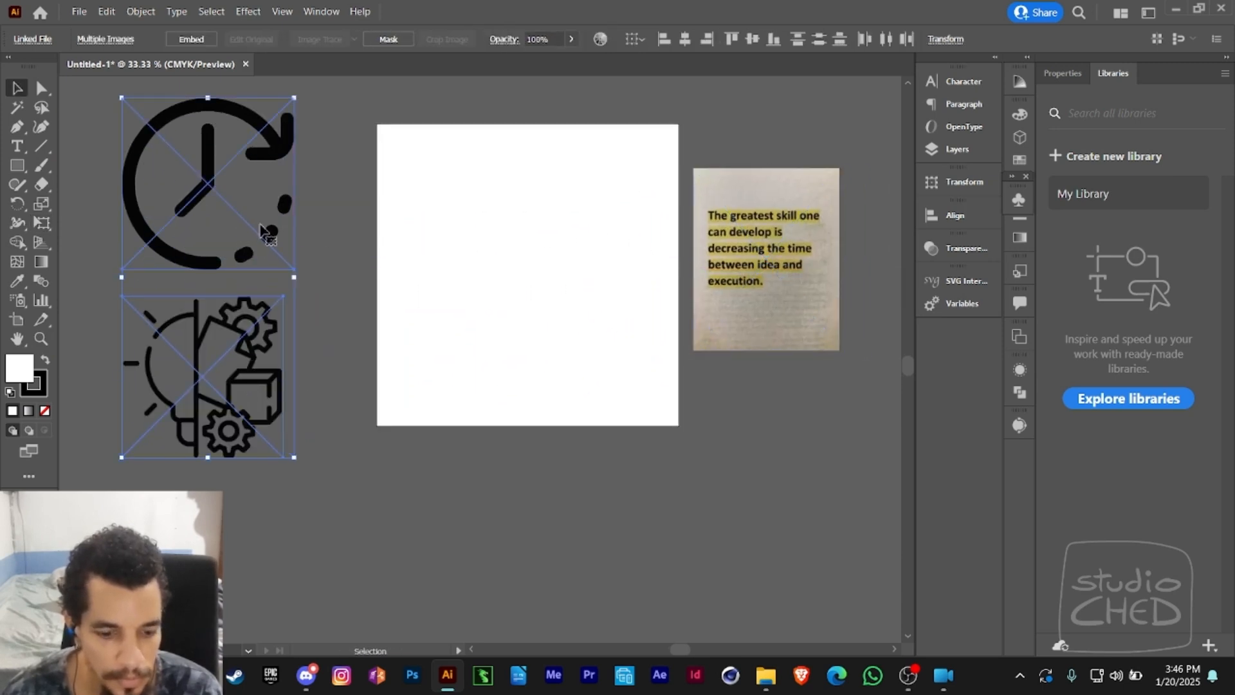
key(e)
drag(295, 97, 260, 164)
drag(210, 218, 280, 189)
key(a)
click(200, 250)
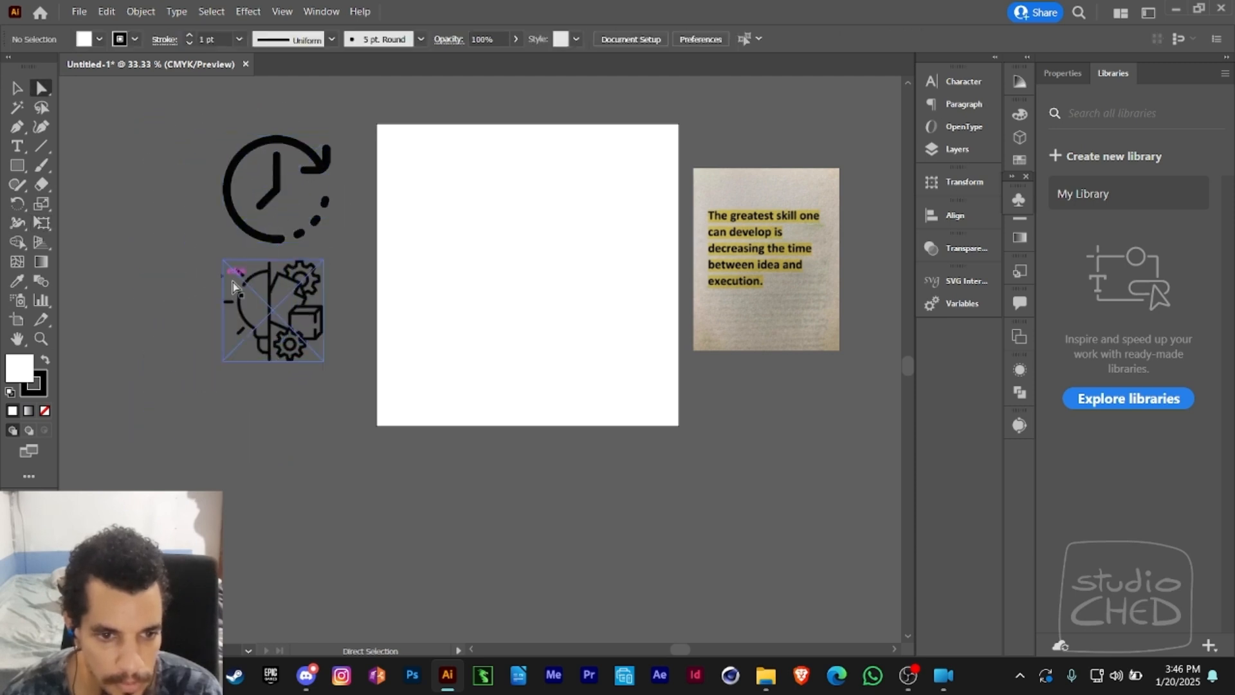
- Move the idea.png lightbulb-and-gears image from below the clock icon onto the middle of the artboard
key(z)
click(351, 295)
drag(464, 311, 285, 321)
alt+click(488, 328)
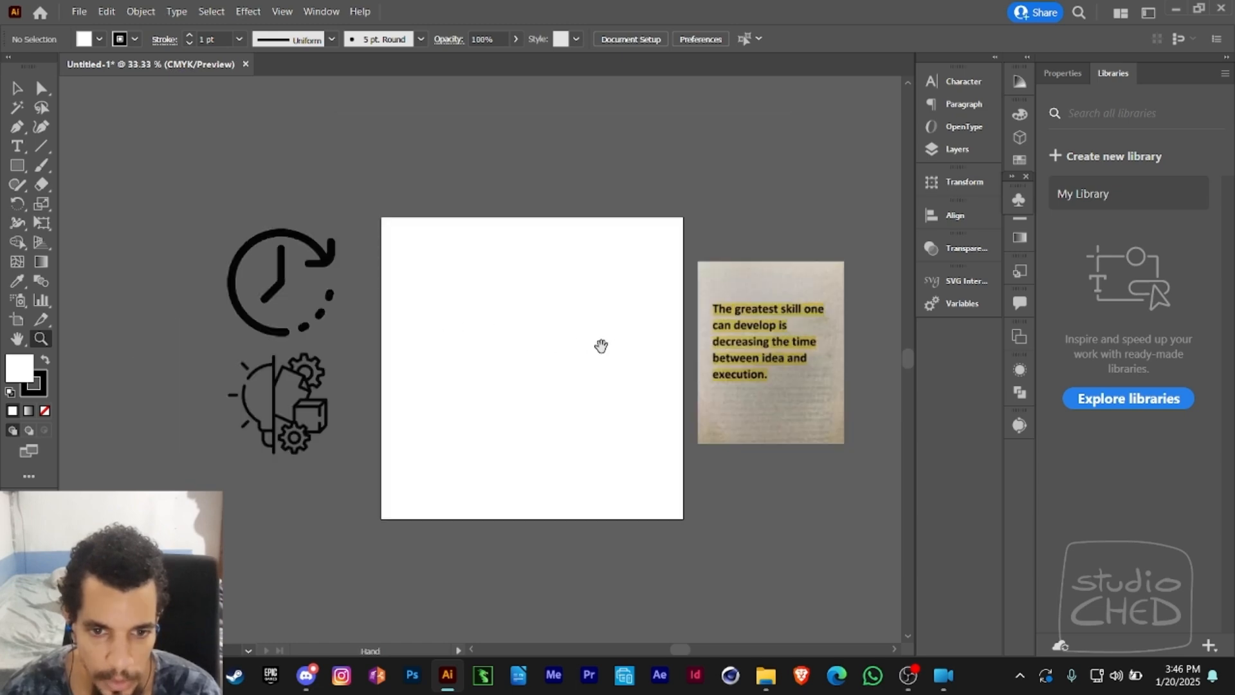
drag(600, 346, 587, 339)
key(v)
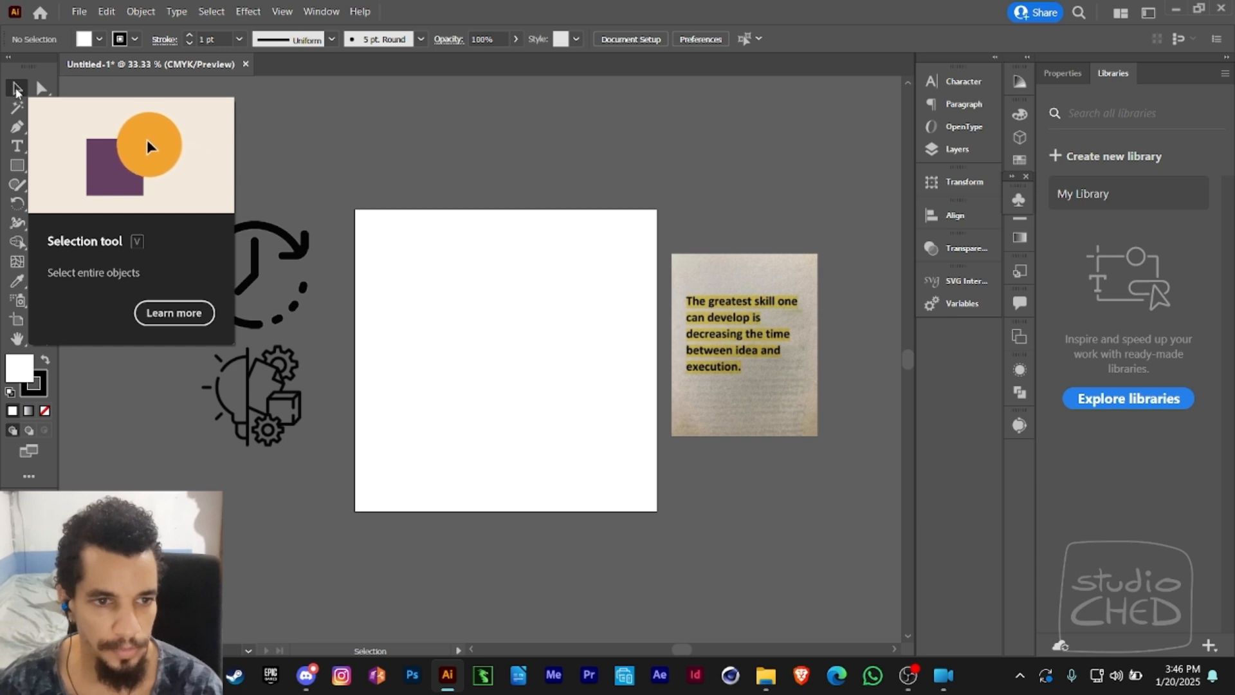
click(283, 393)
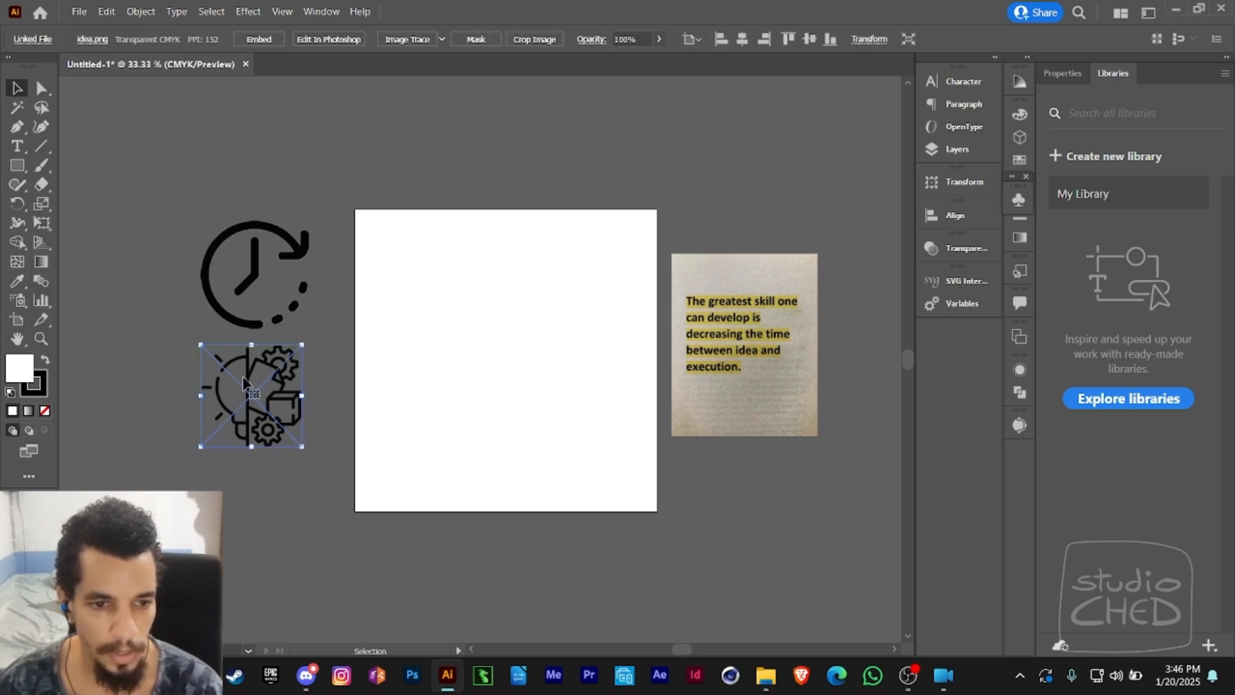
drag(248, 381, 497, 333)
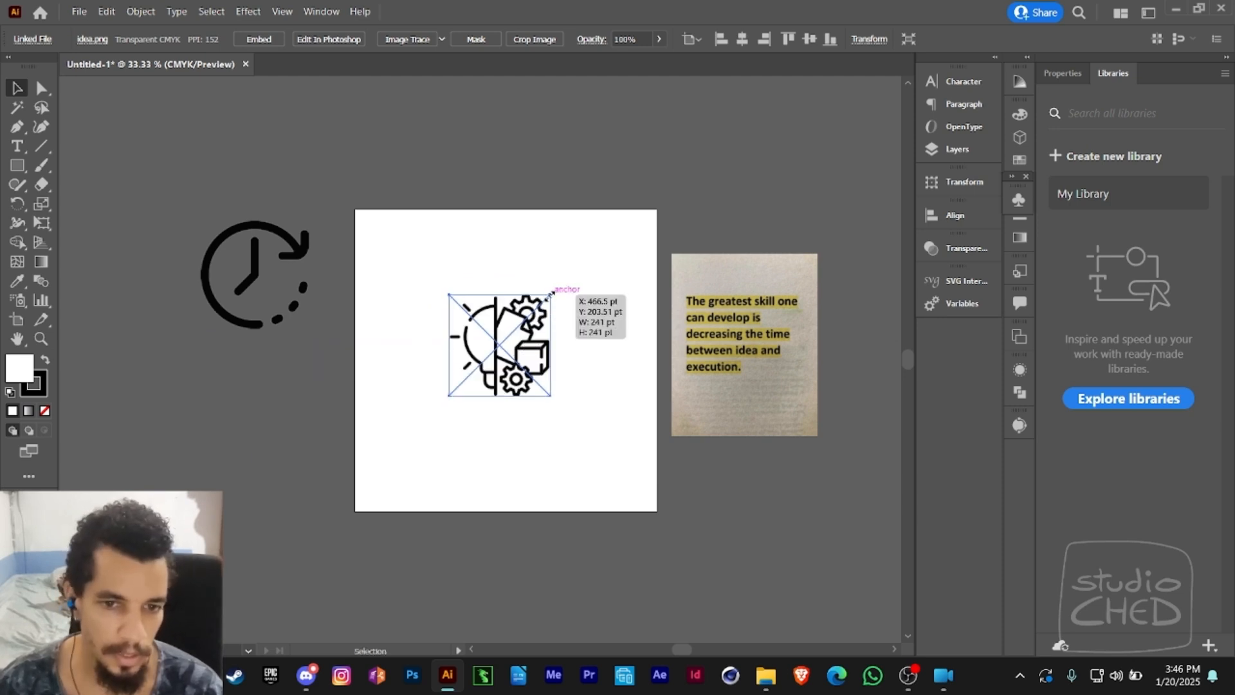
- Enlarge the idea.png image proportionally to fill most of the artboard, leaving a margin of about 80 pt at its upper and right edges
drag(551, 292, 695, 213)
drag(542, 270, 531, 270)
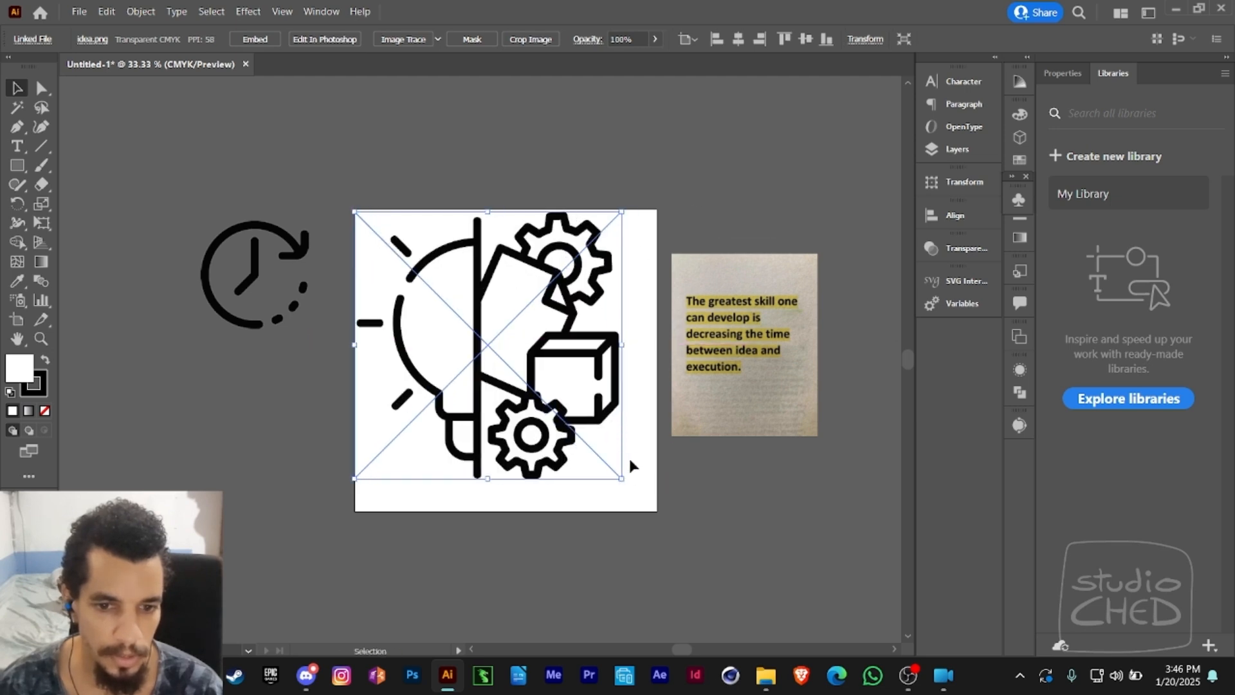
drag(621, 478, 656, 511)
drag(654, 211, 624, 241)
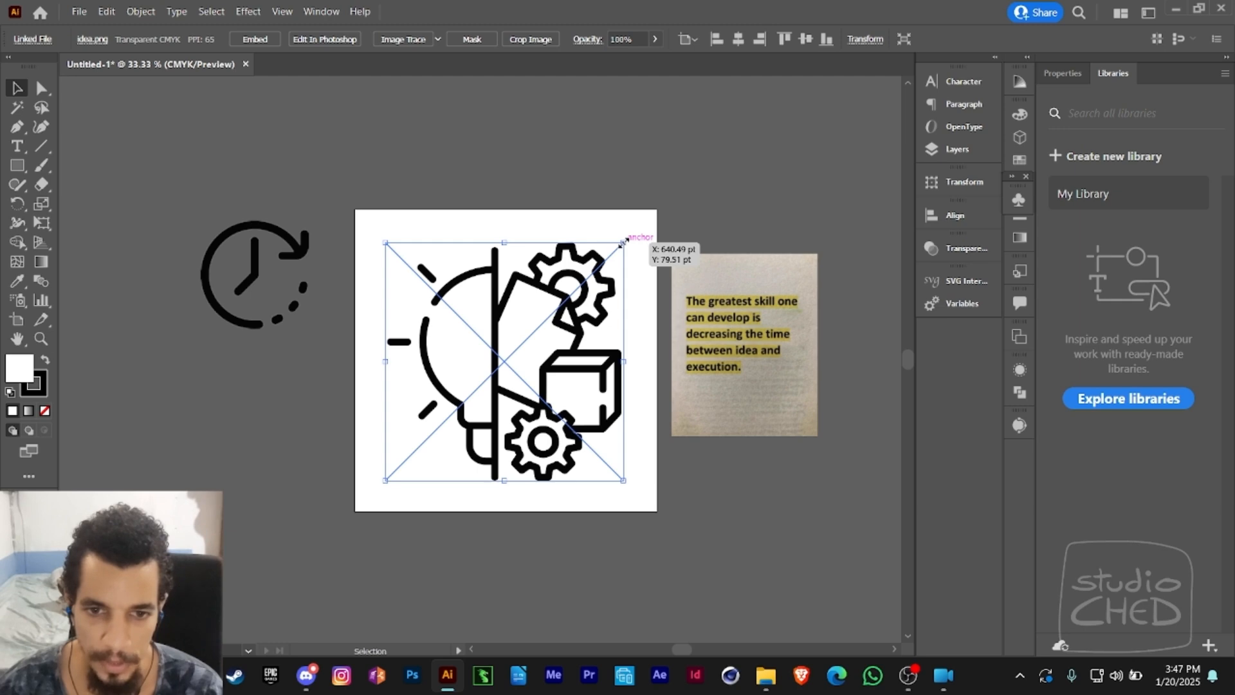
- Shrink the idea.png image slightly on the artboard and move the greatest skill.jpg image farther right, level with the artboard's upper edge
mouse_move(623, 242)
mouse_down()
mouse_move(660, 201)
mouse_move(540, 318)
mouse_move(656, 205)
mouse_move(562, 303)
mouse_move(643, 233)
mouse_move(610, 256)
mouse_move(640, 247)
mouse_move(624, 243)
mouse_up()
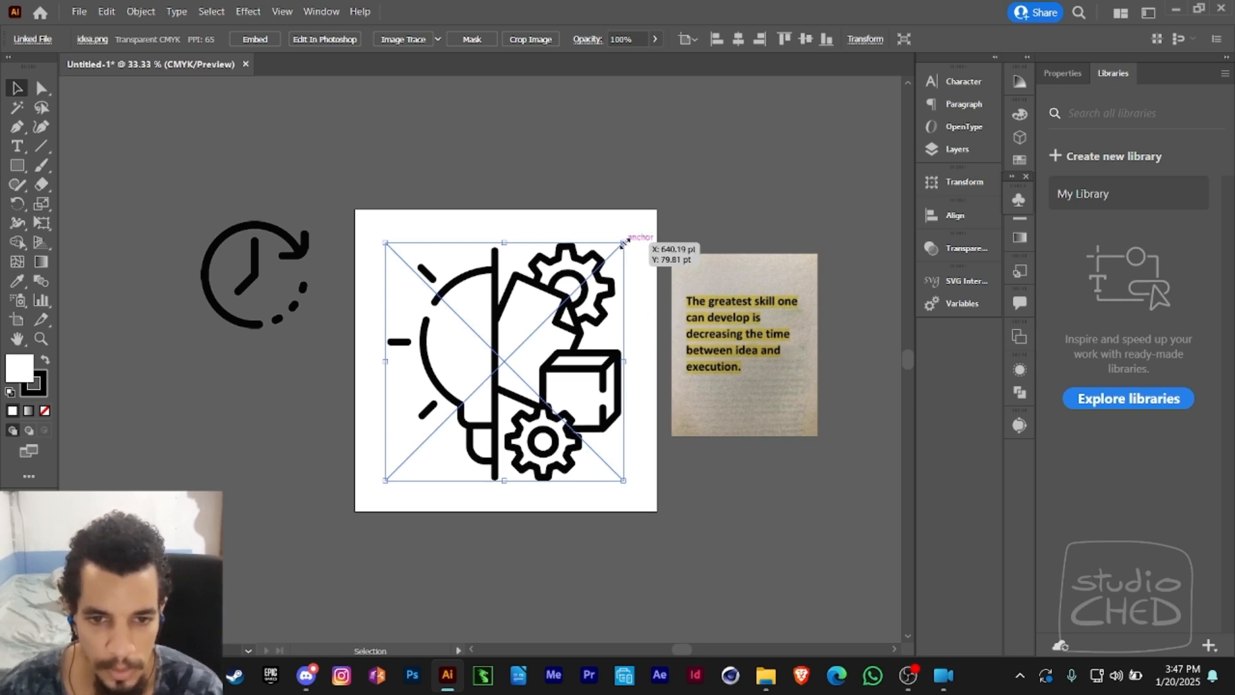
drag(622, 243, 621, 244)
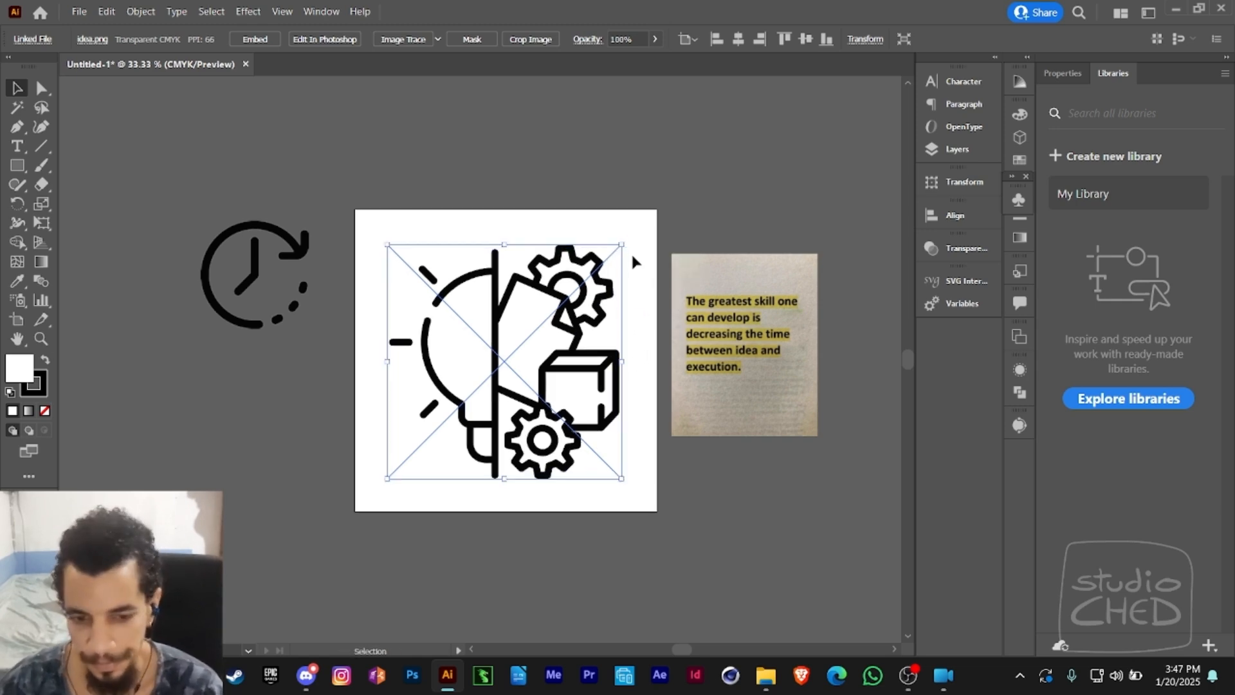
click(631, 257)
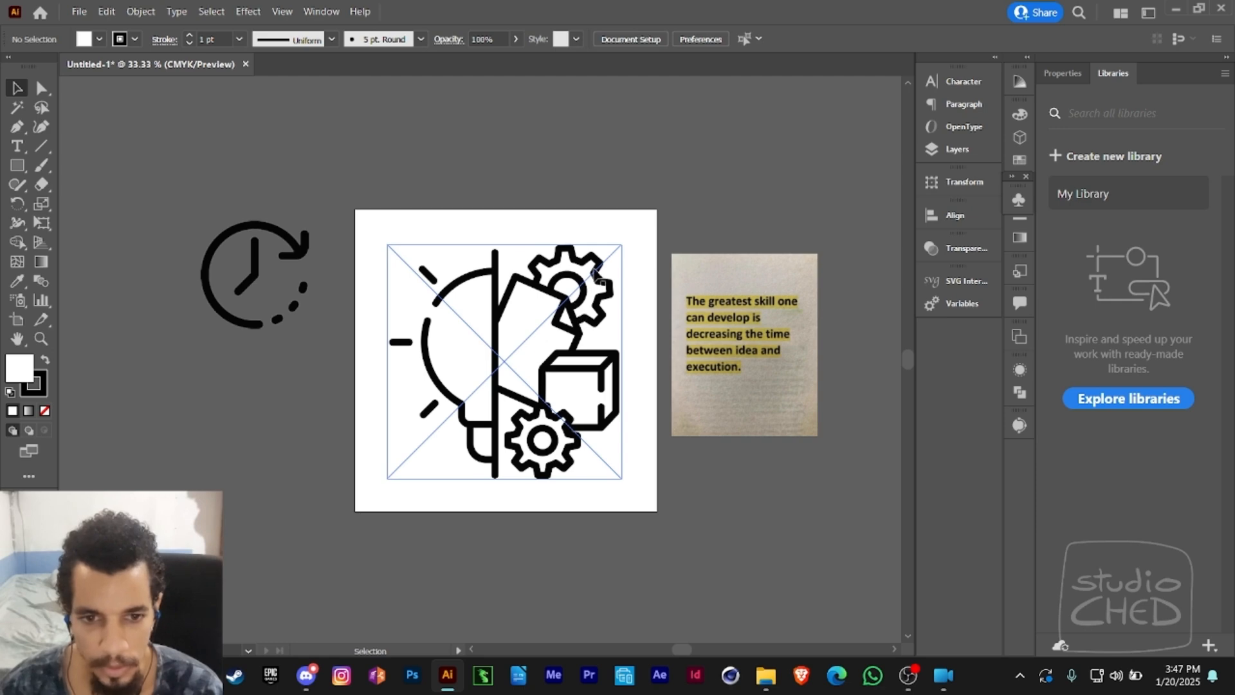
drag(562, 328, 572, 304)
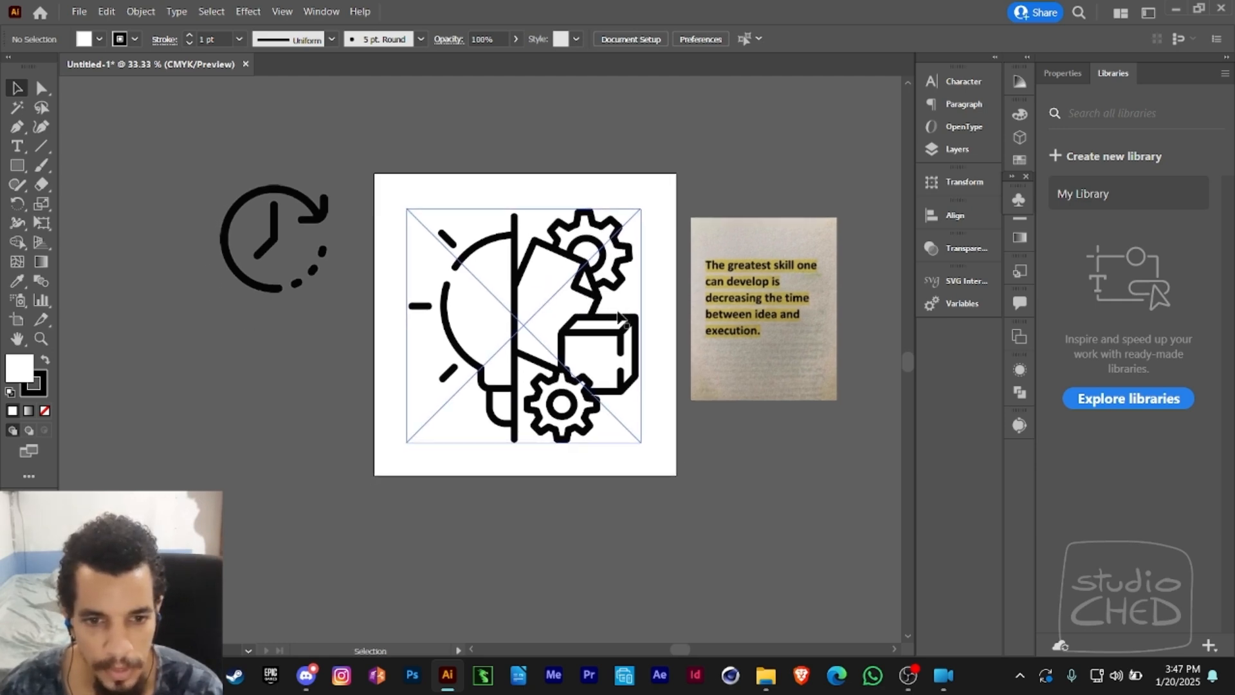
drag(735, 291, 781, 246)
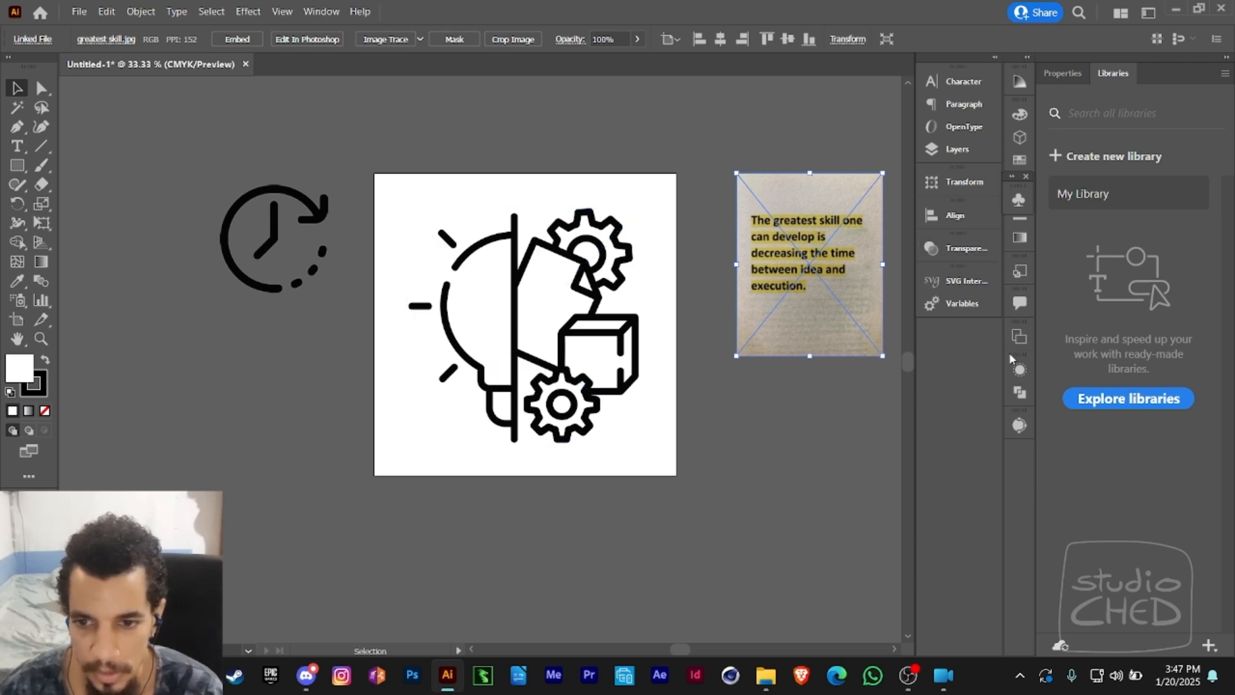
- Make Layer 1 a template layer with its images dimmed to 50%, and add a new layer above it
click(958, 152)
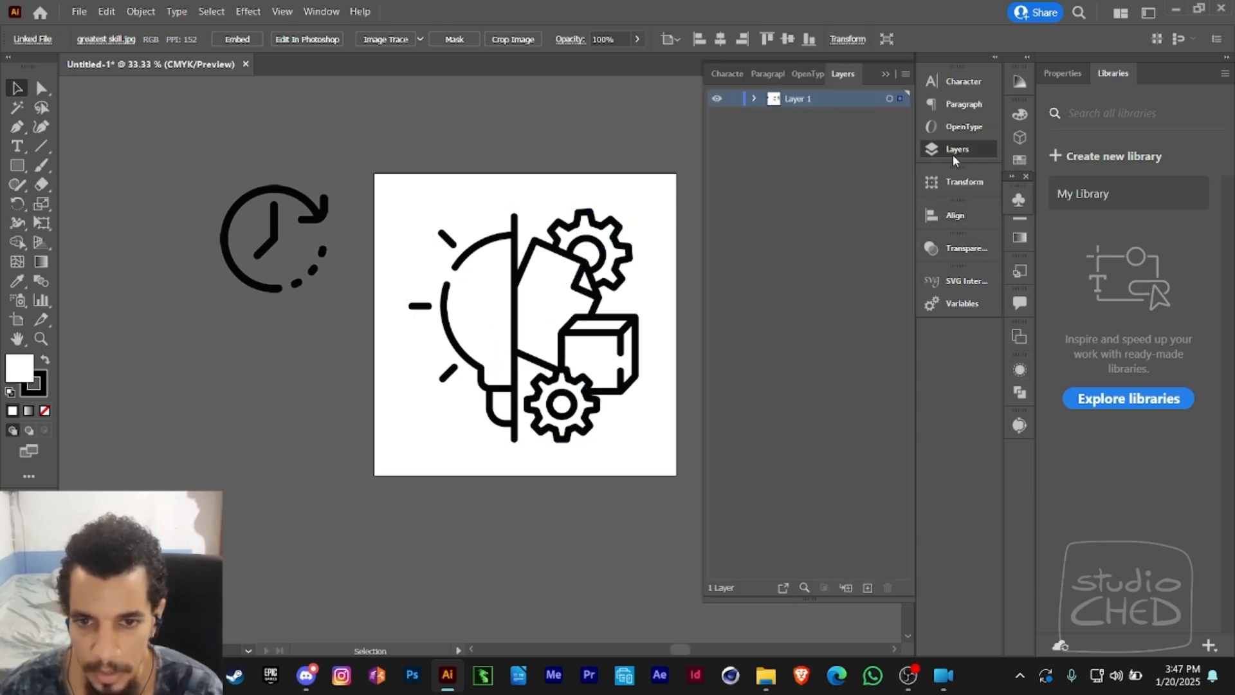
double_click(832, 100)
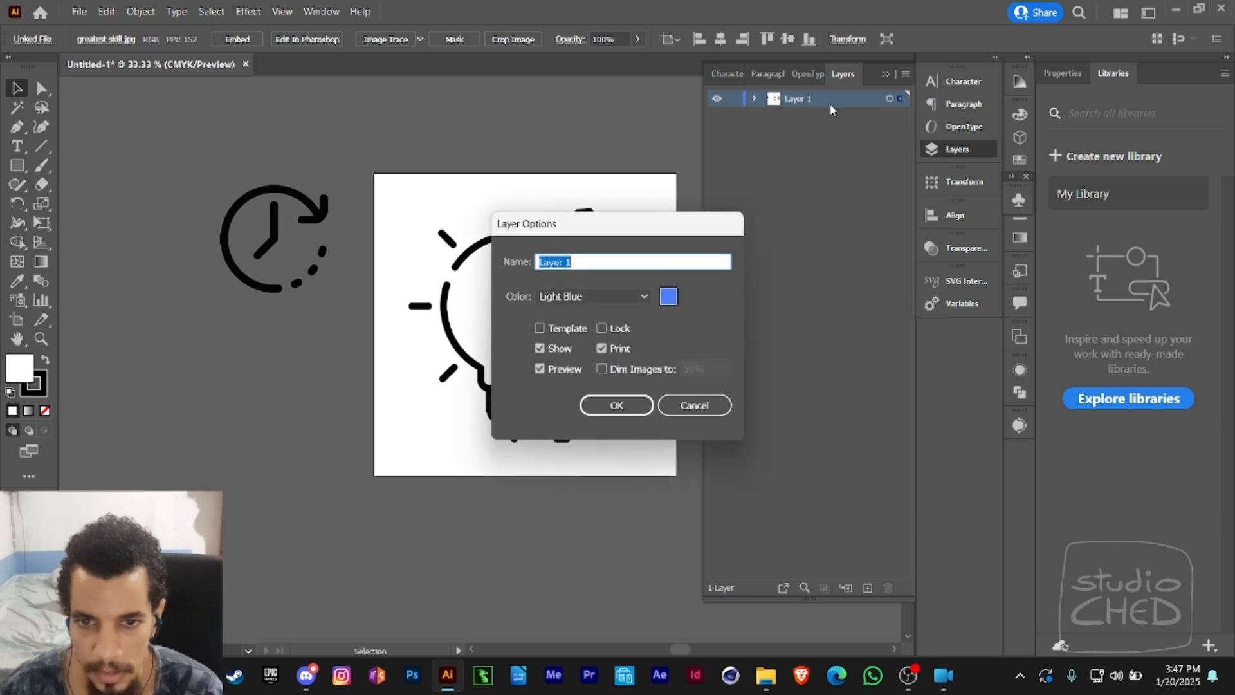
click(564, 328)
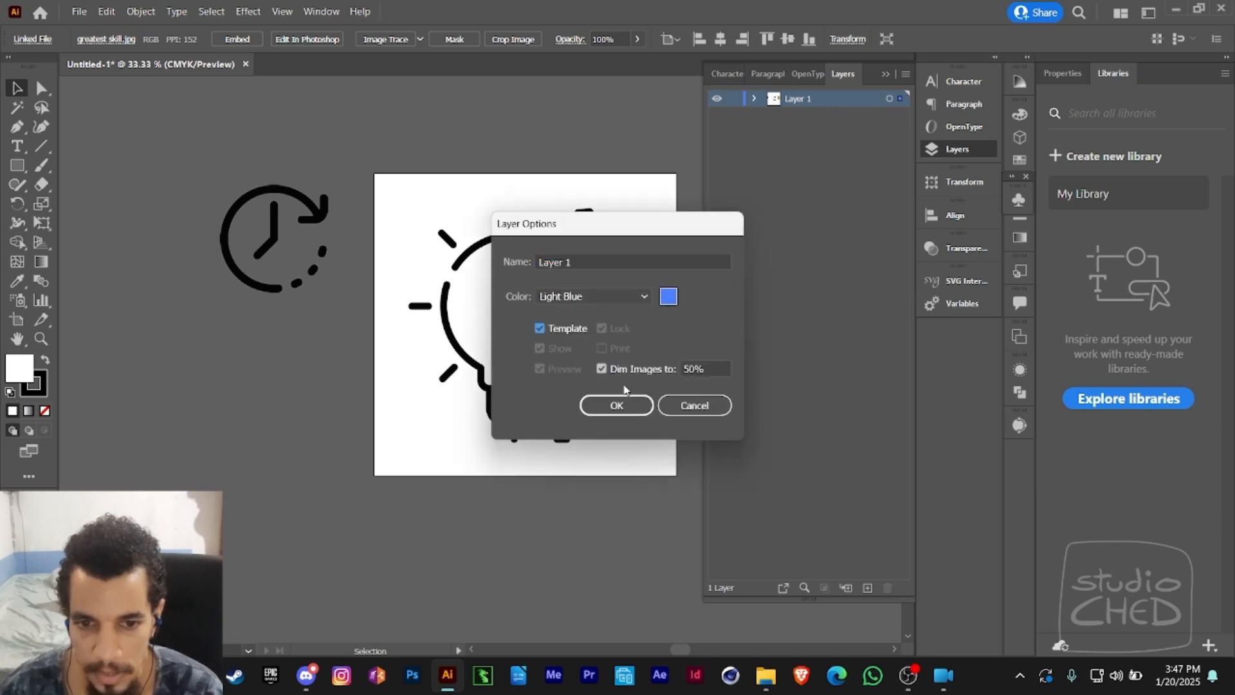
click(616, 405)
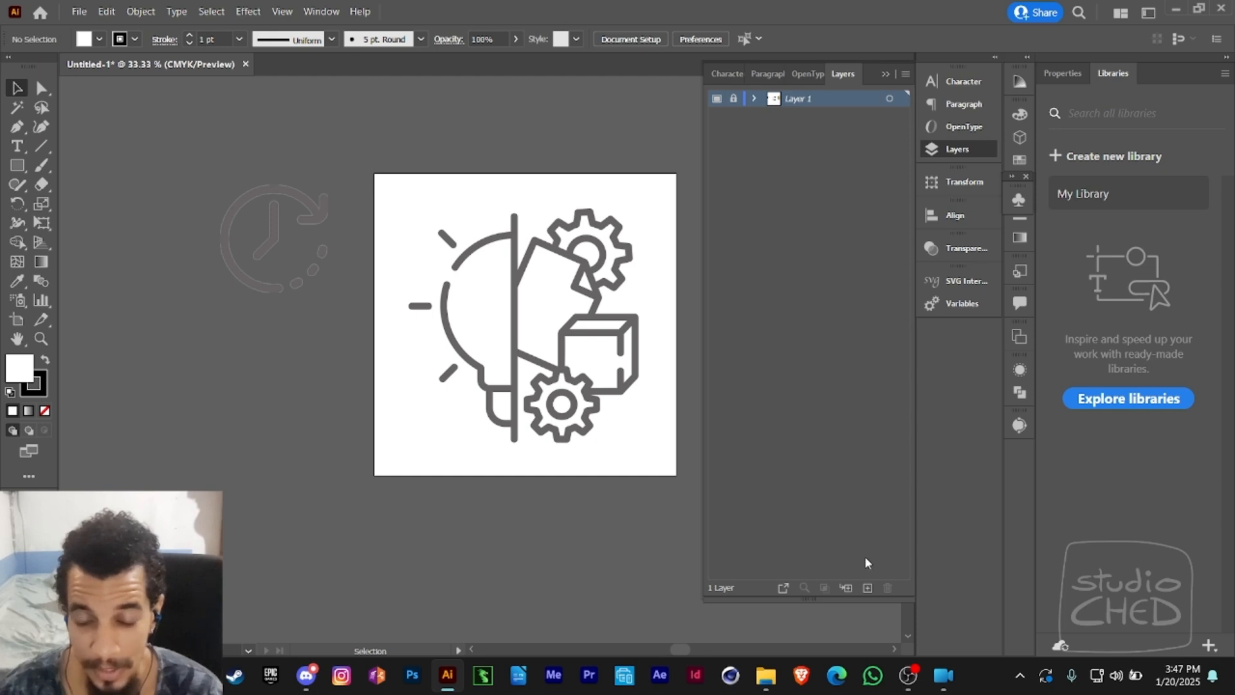
click(867, 587)
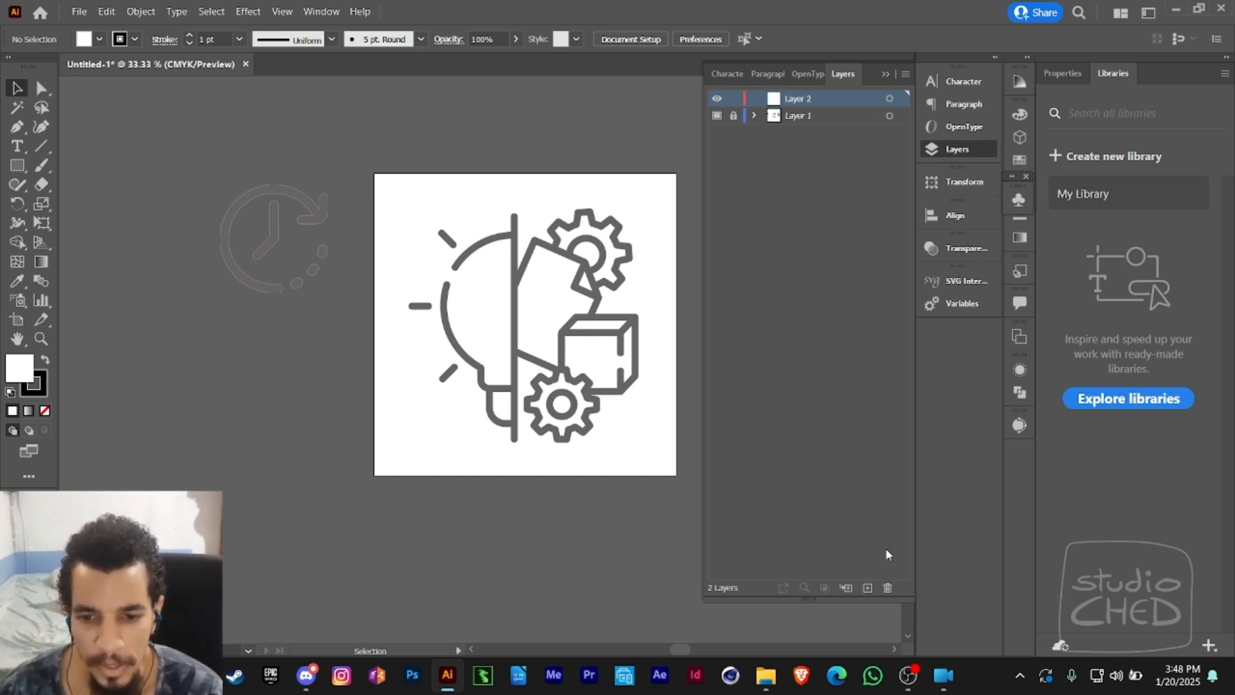
- Draw a circle with the Ellipse tool over the lightbulb's round outline on the new layer
drag(595, 360, 560, 386)
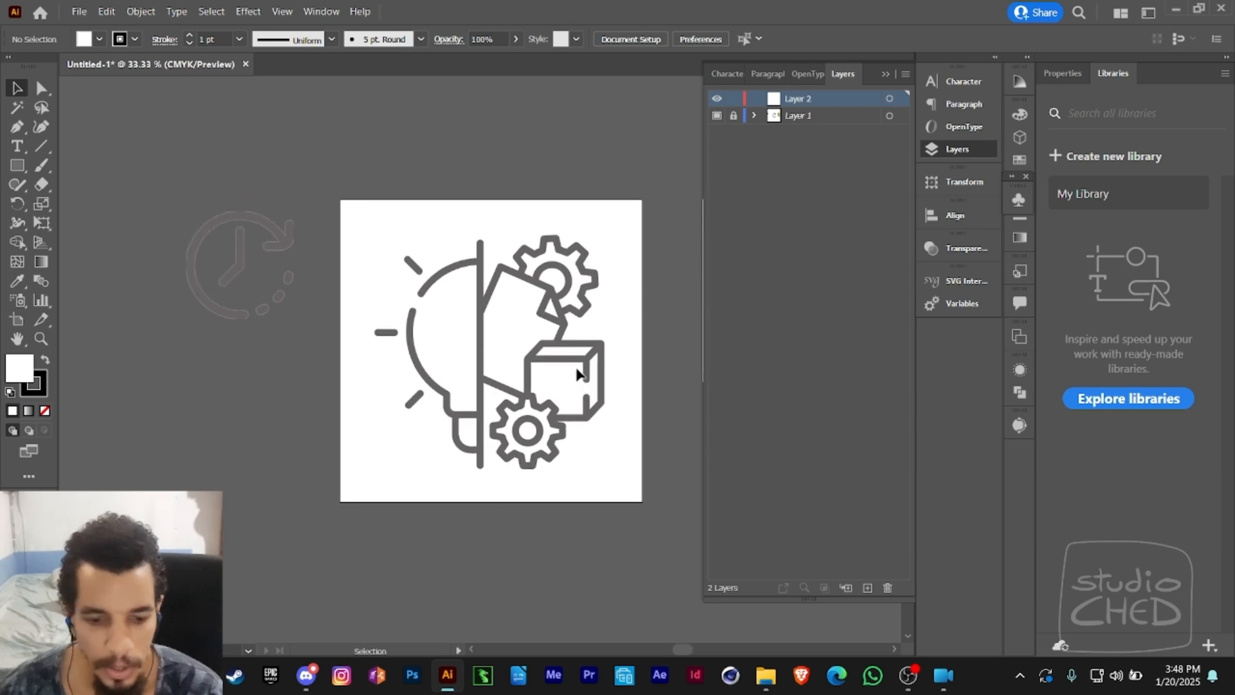
click(16, 165)
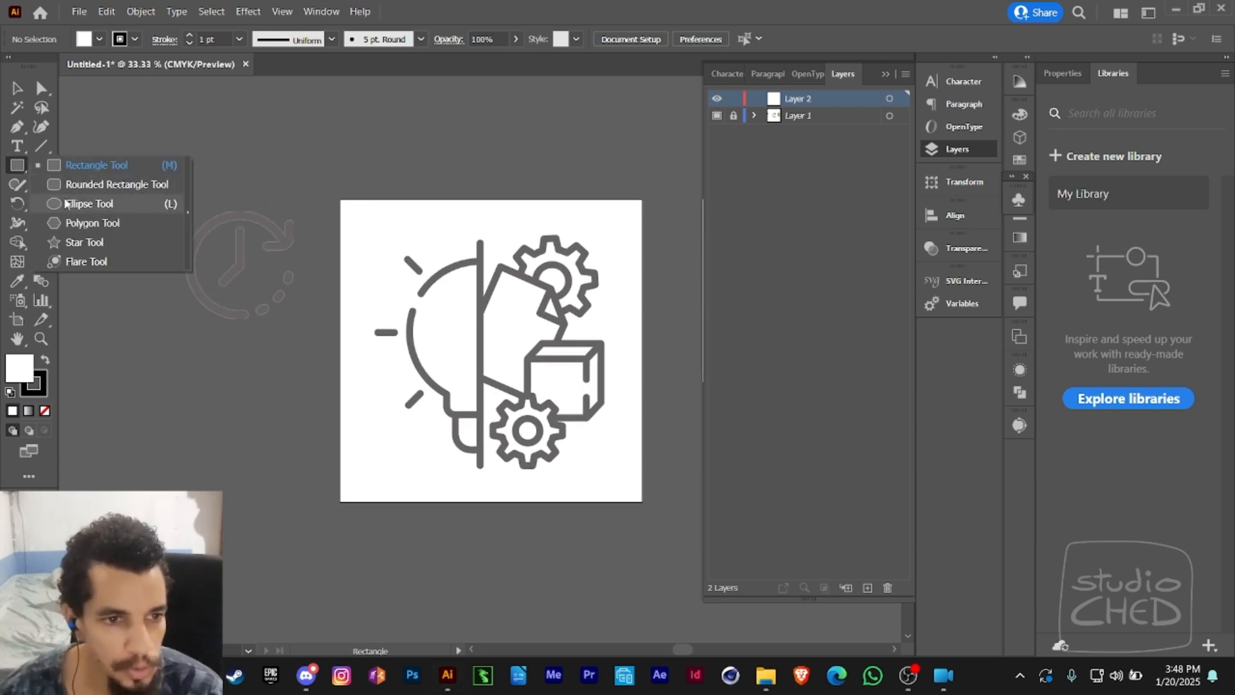
click(68, 204)
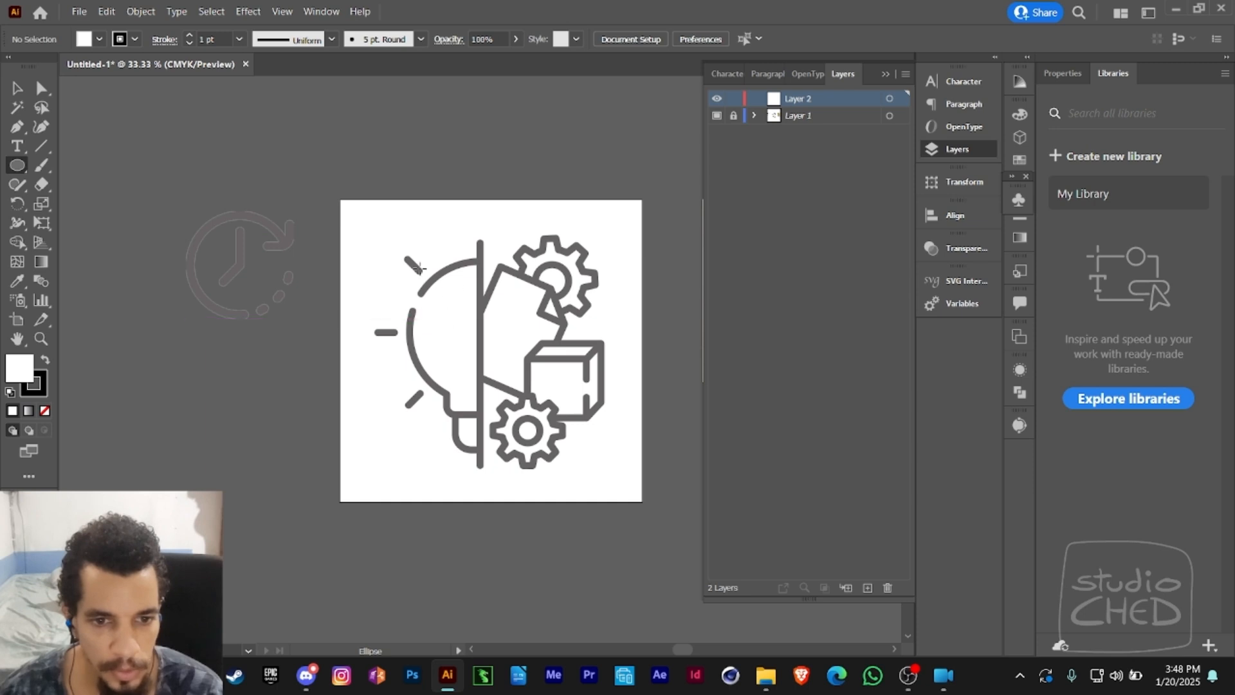
mouse_move(416, 261)
mouse_down()
mouse_move(490, 328)
mouse_move(393, 384)
mouse_move(449, 275)
mouse_move(556, 371)
mouse_move(495, 309)
mouse_move(582, 364)
mouse_move(514, 296)
mouse_move(537, 300)
mouse_move(551, 340)
mouse_move(539, 369)
mouse_move(557, 401)
mouse_move(539, 410)
mouse_move(551, 402)
mouse_up()
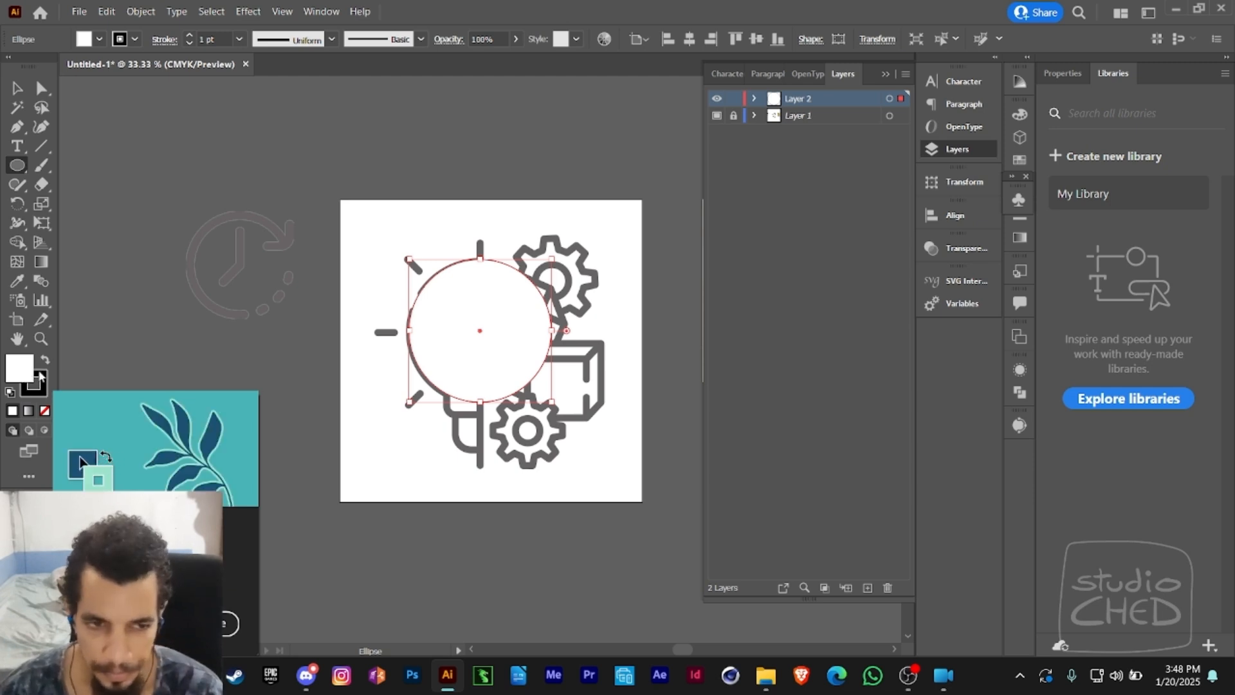
- Set the circle's stroke weight to 12 pt
click(190, 36)
click(190, 35)
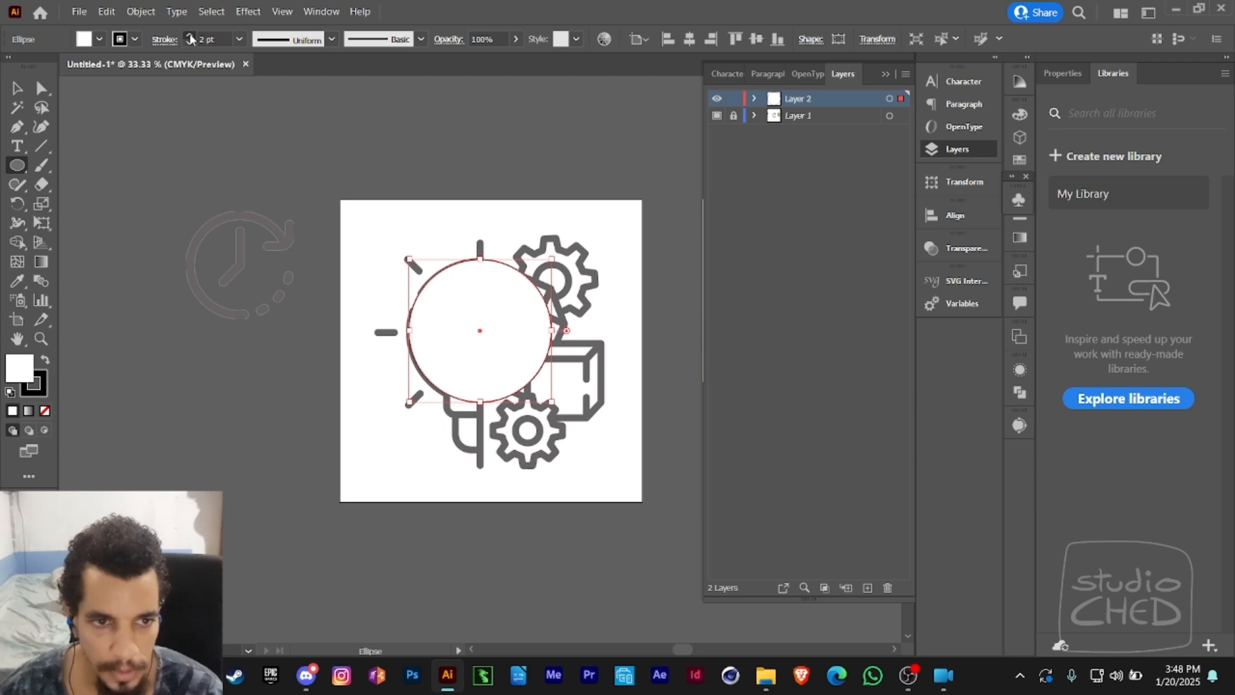
click(190, 35)
click(190, 35)
click(190, 35)
click(190, 36)
click(189, 36)
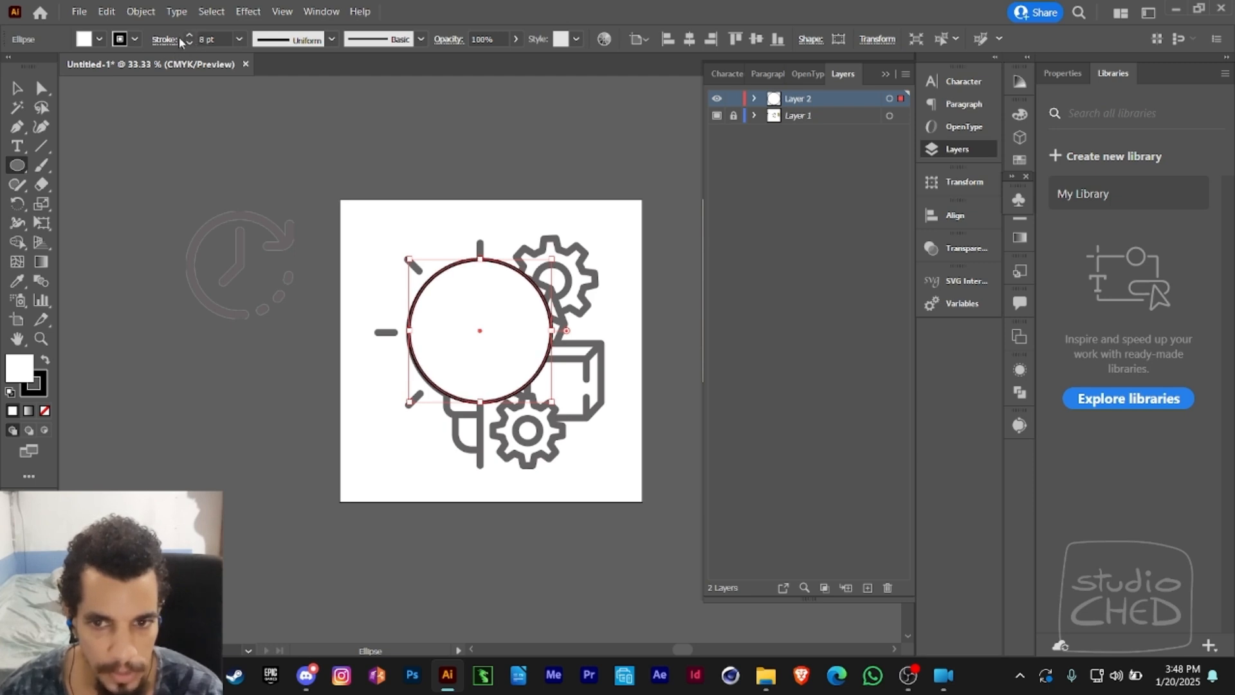
click(884, 74)
drag(1019, 175, 969, 319)
click(1019, 217)
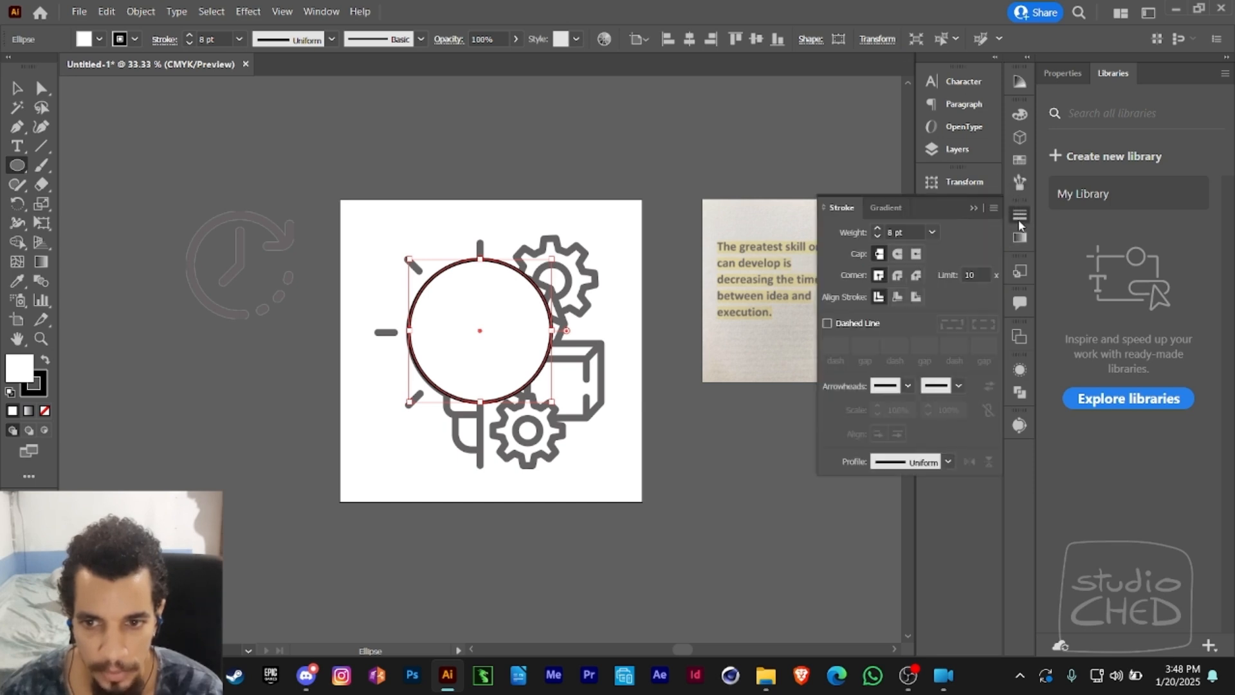
click(877, 227)
click(877, 227)
click(877, 228)
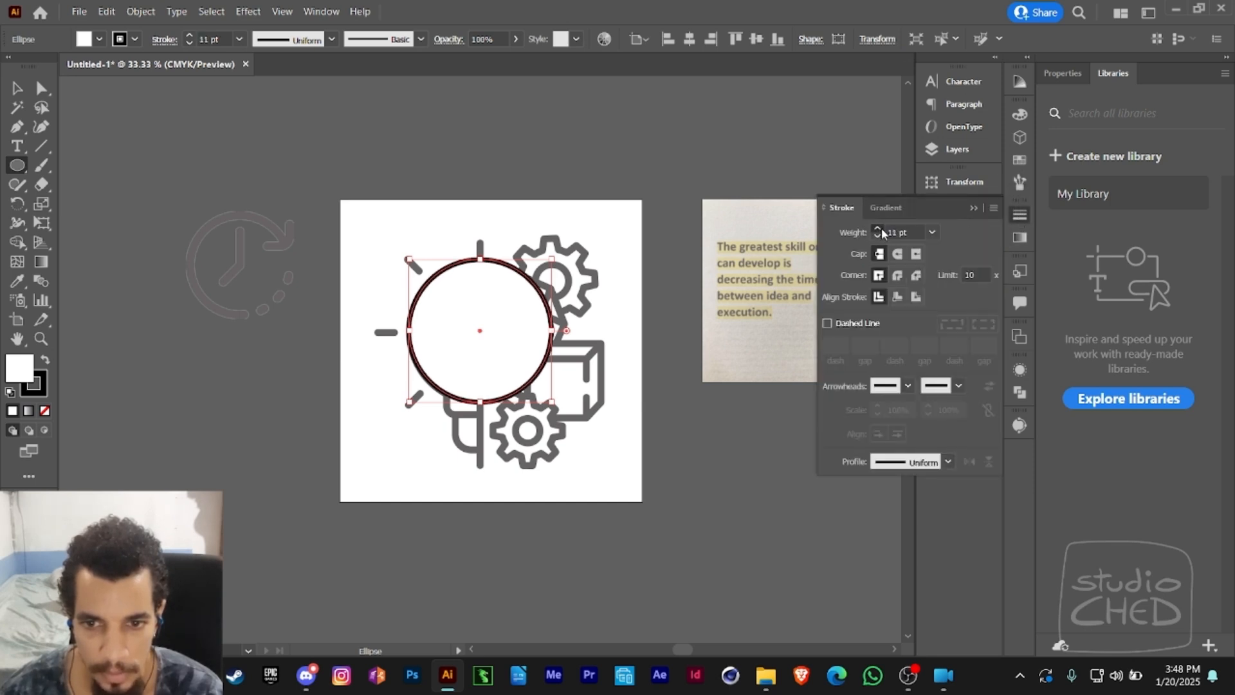
click(877, 228)
- Try an 18 pt stroke weight on the circle and return it to 12 pt
click(932, 232)
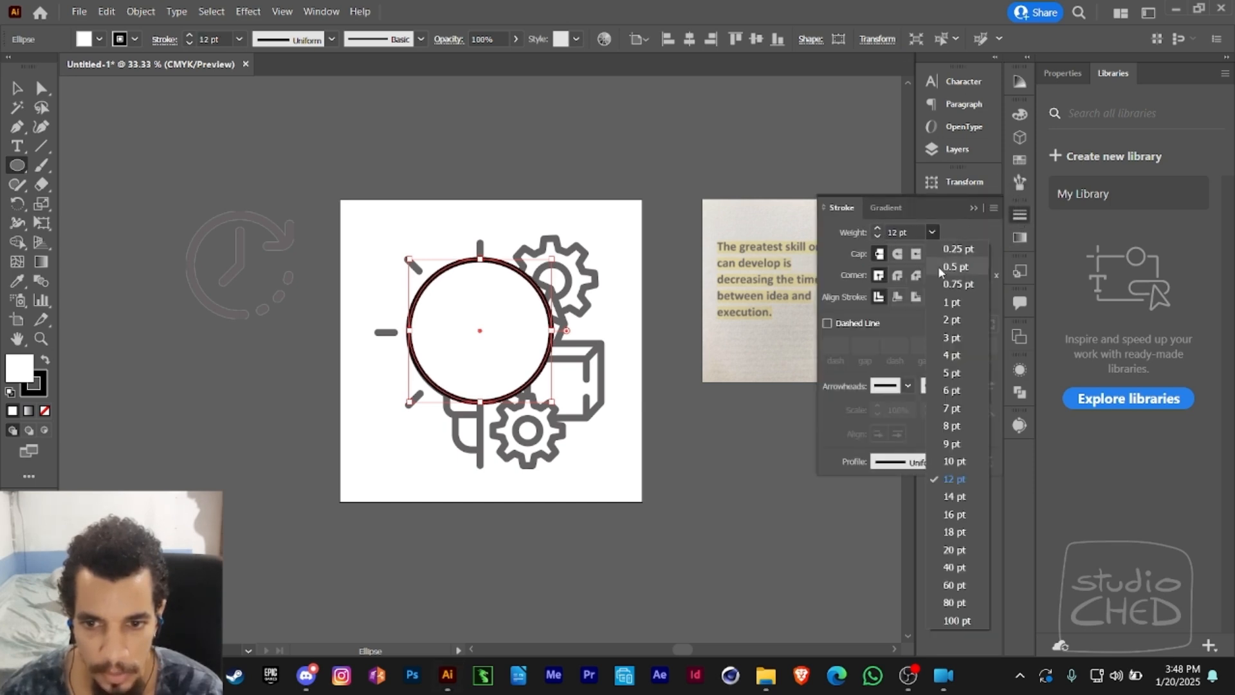
click(955, 534)
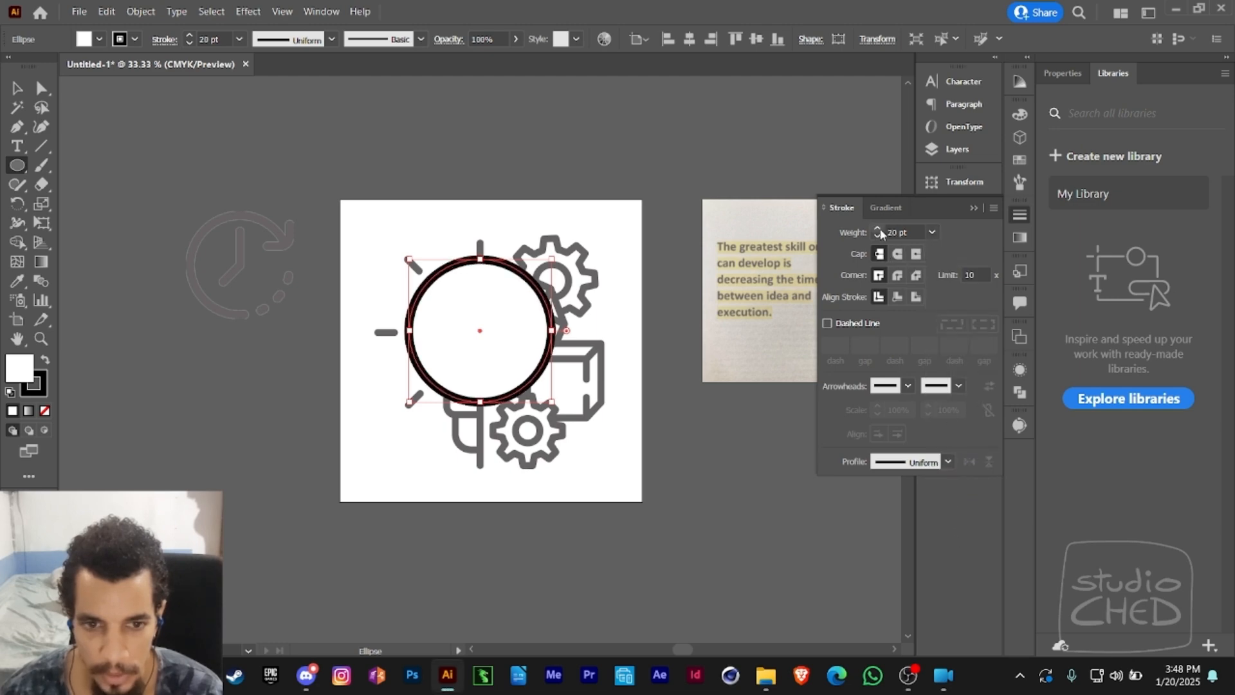
click(931, 232)
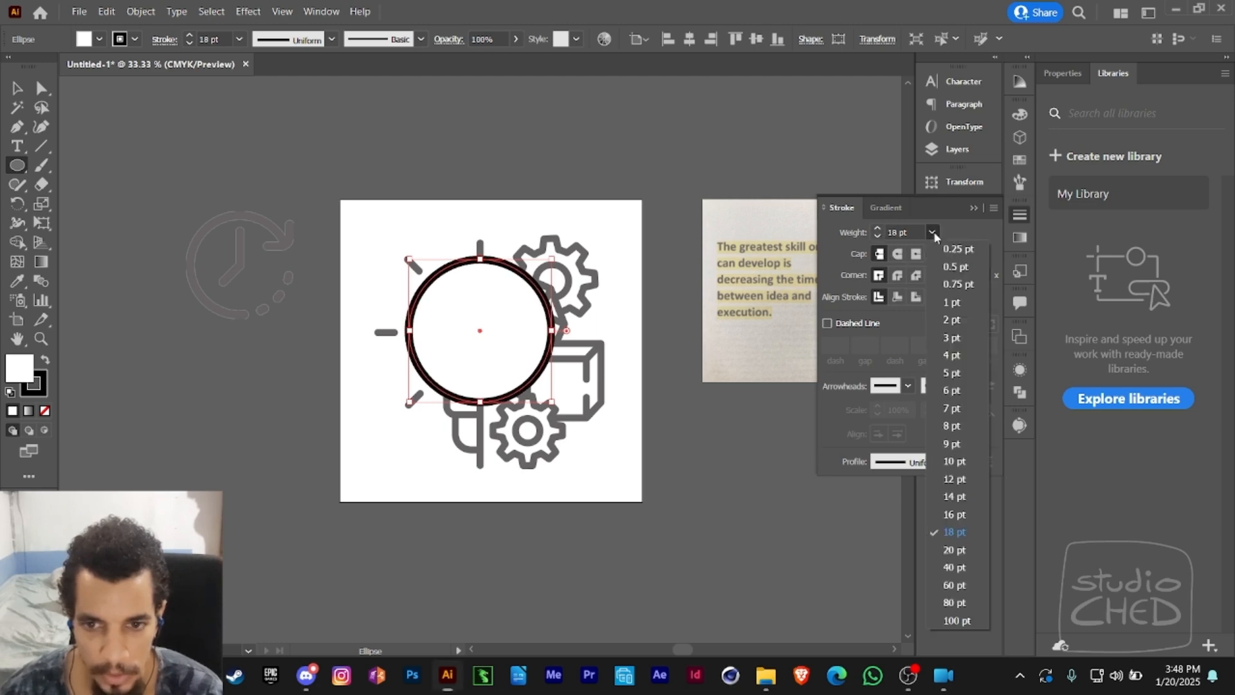
click(948, 479)
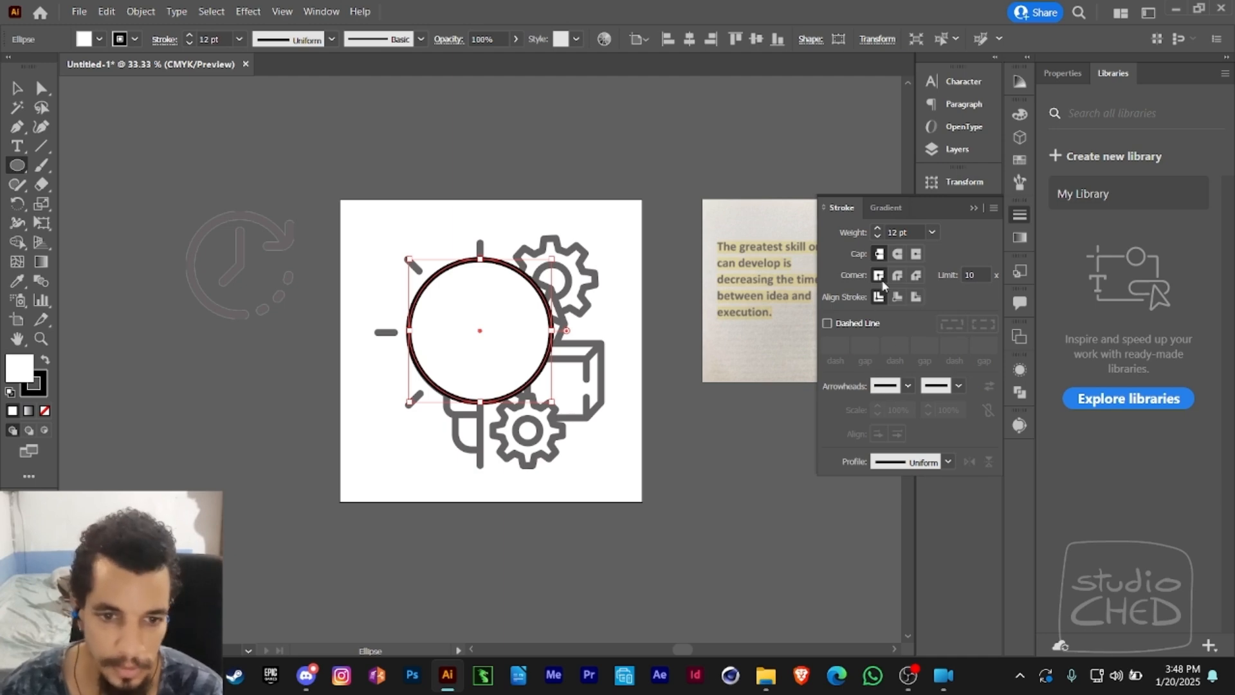
- Deselect the circle and show the document rulers
drag(484, 175, 440, 161)
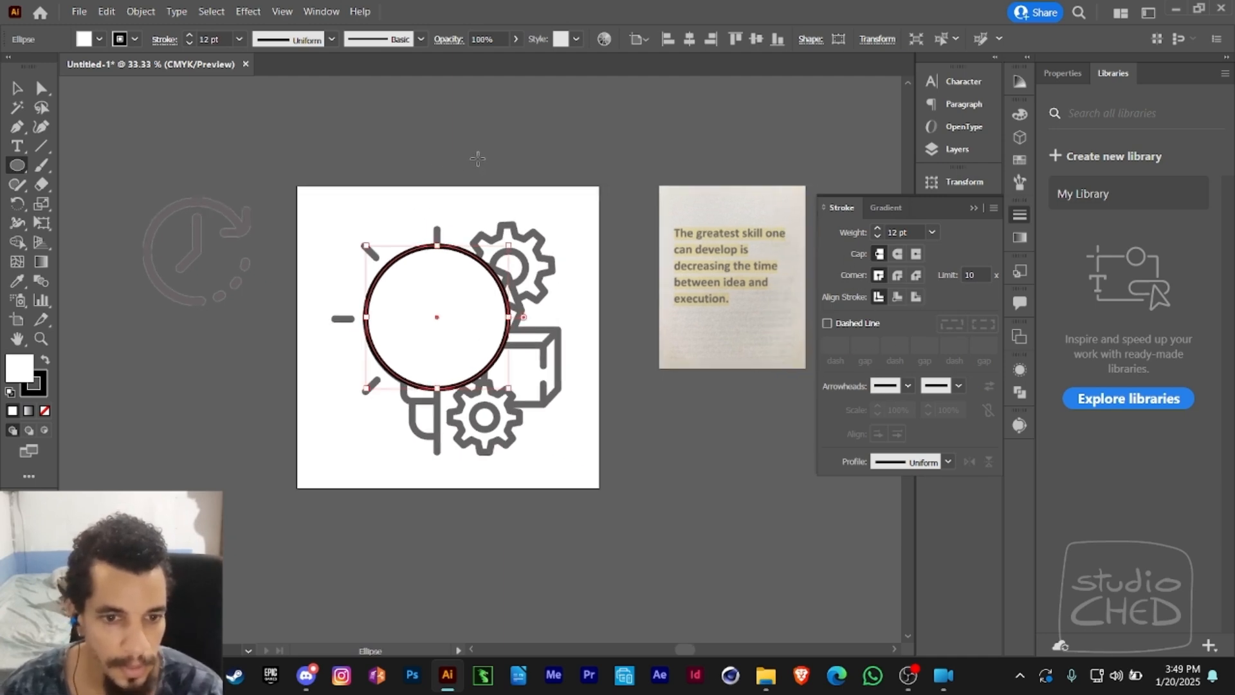
key(v)
click(503, 167)
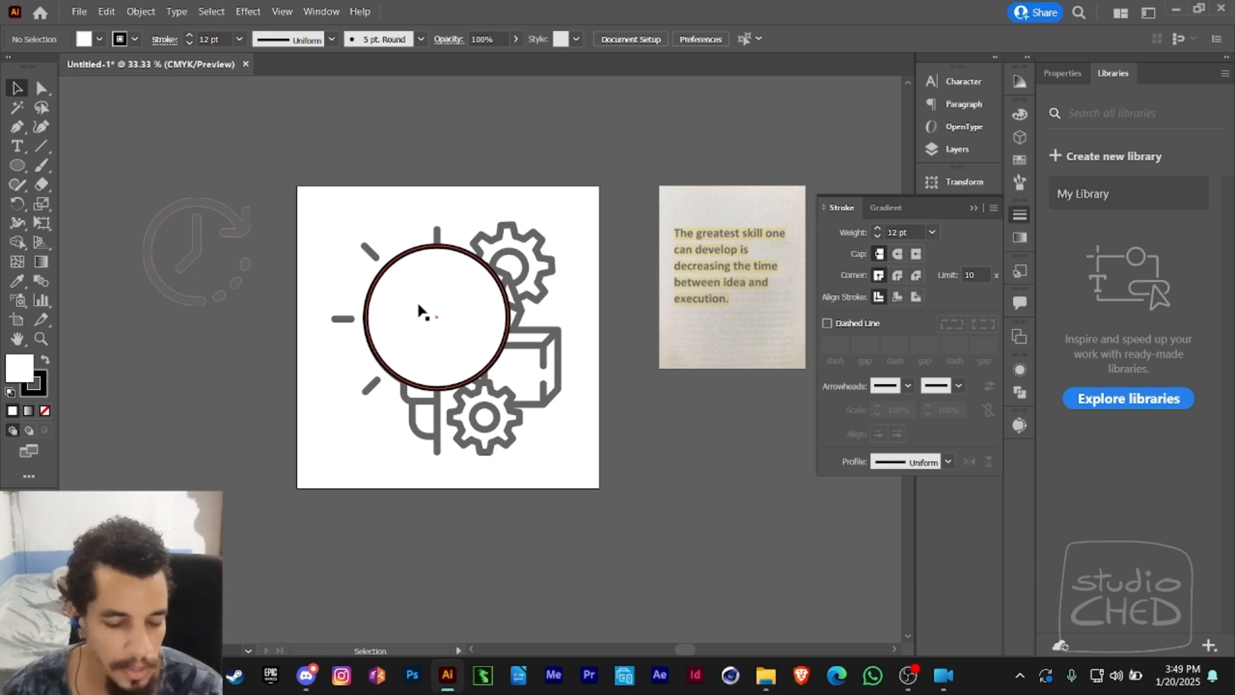
click(274, 14)
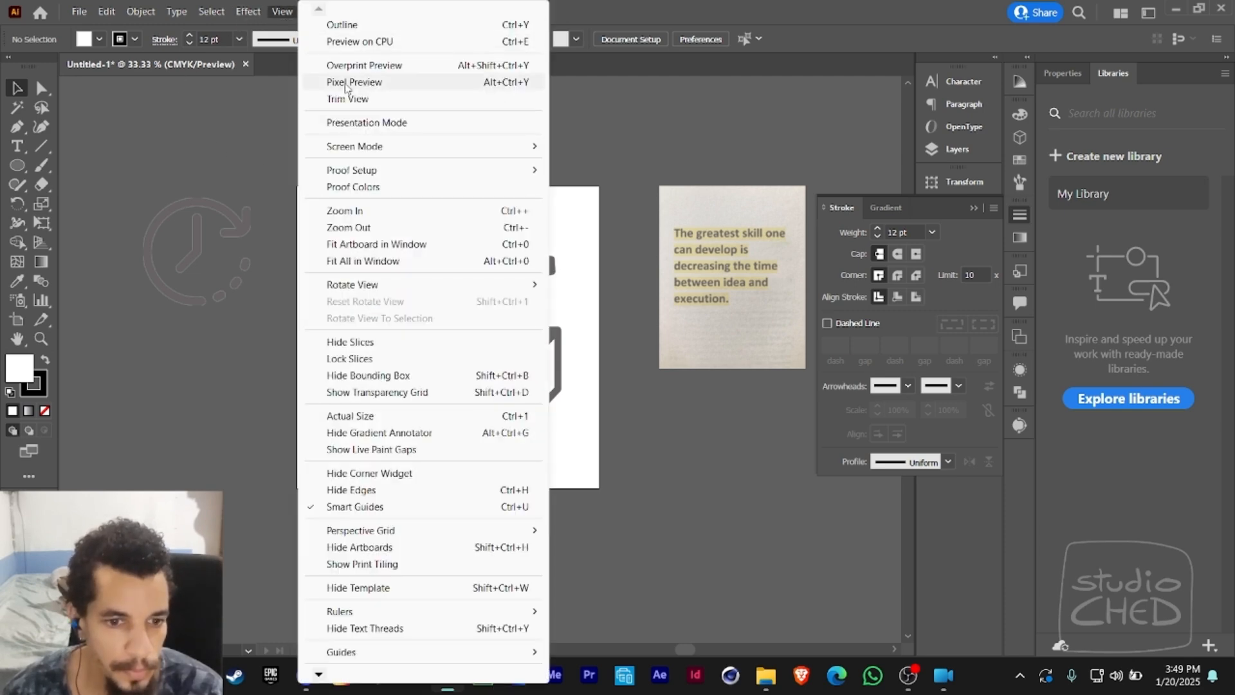
mouse_move(425, 615)
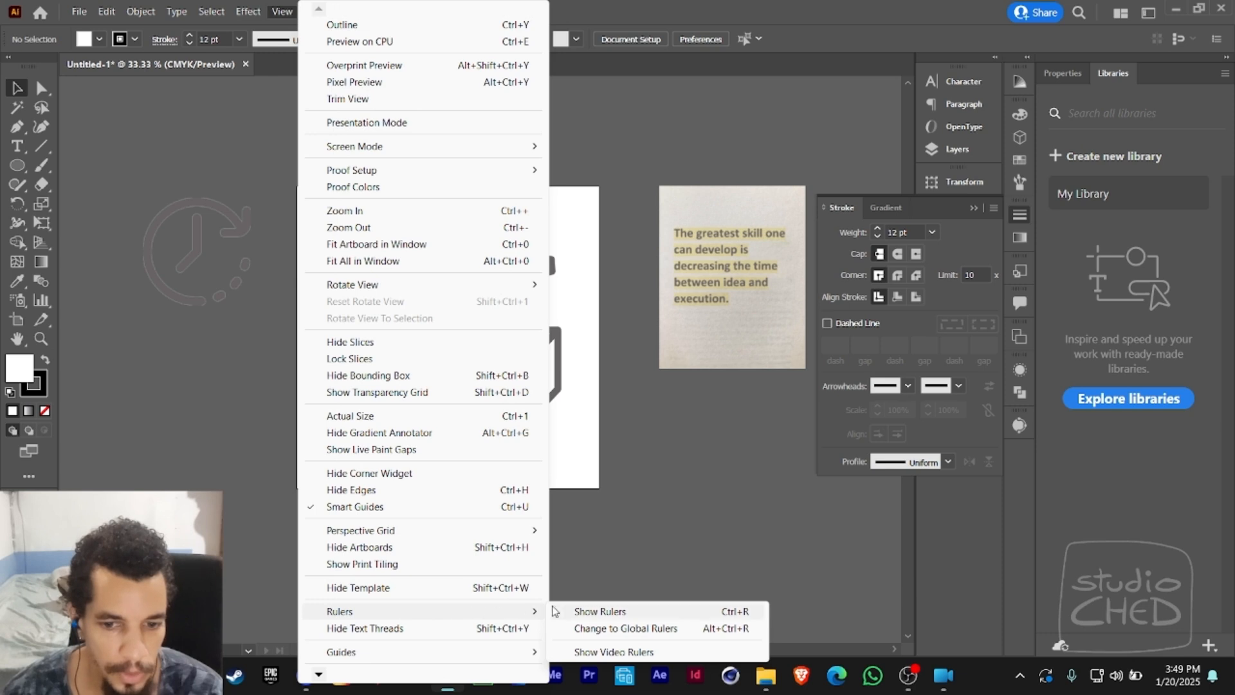
click(744, 613)
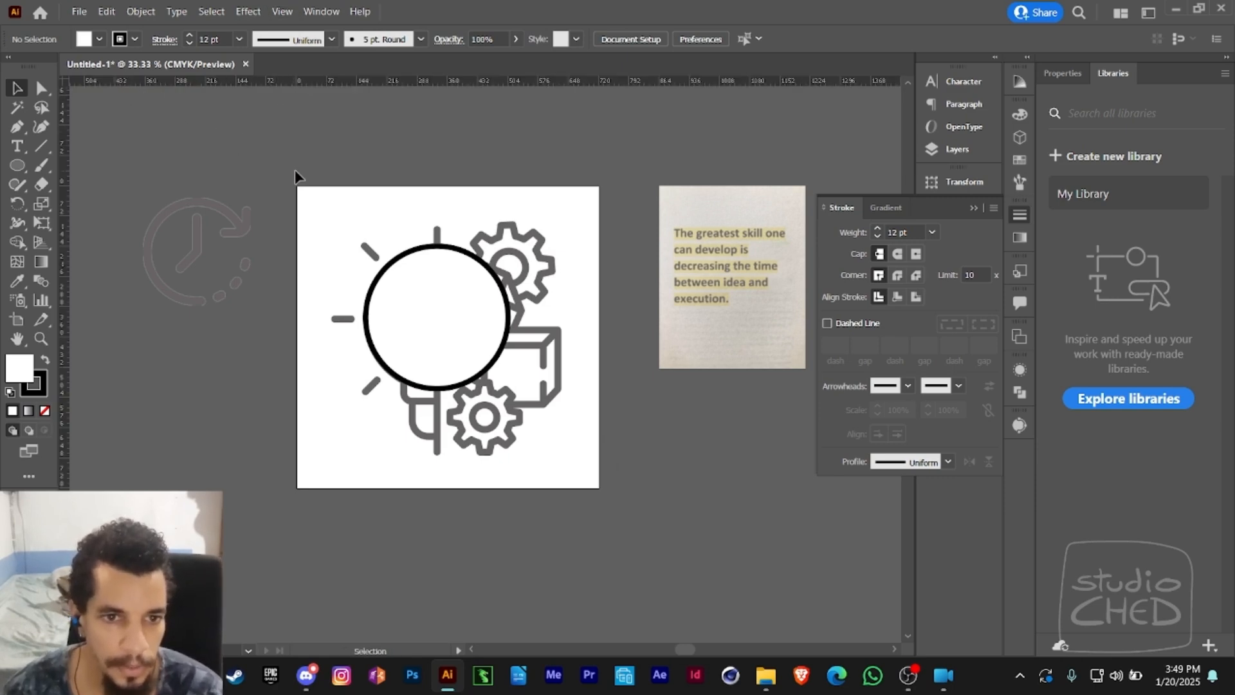
- Change the ruler units to inches
key(space)
drag(331, 178, 288, 110)
key(z)
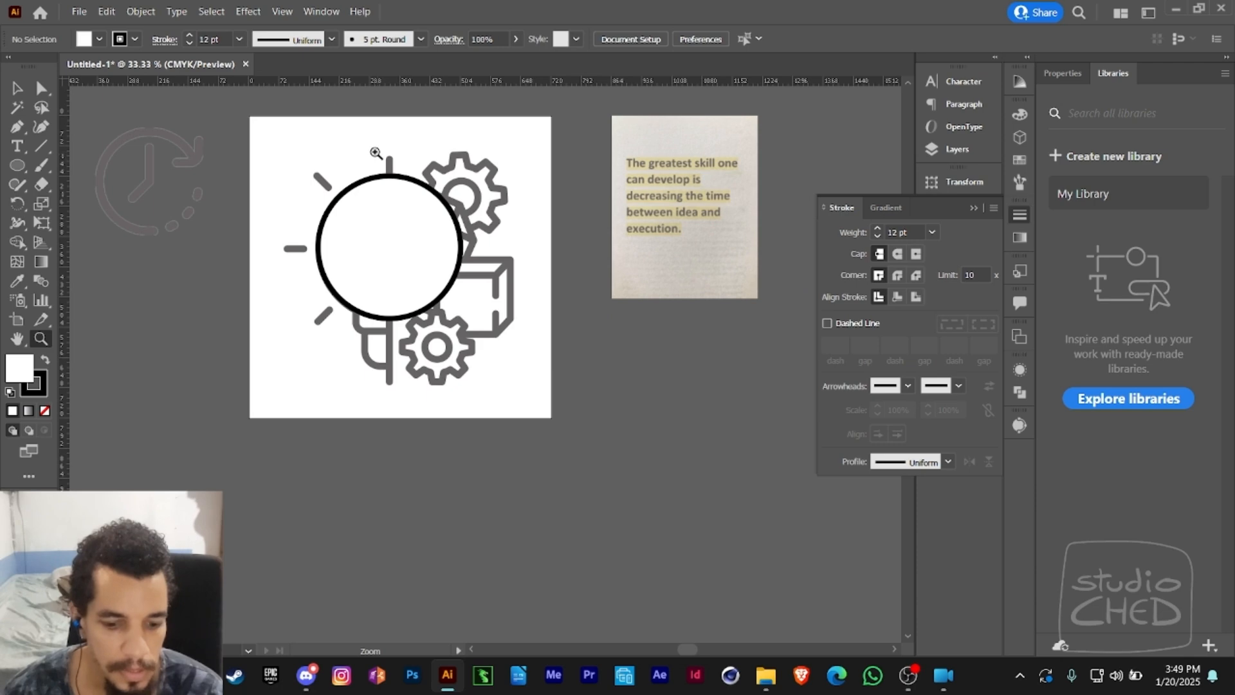
key(v)
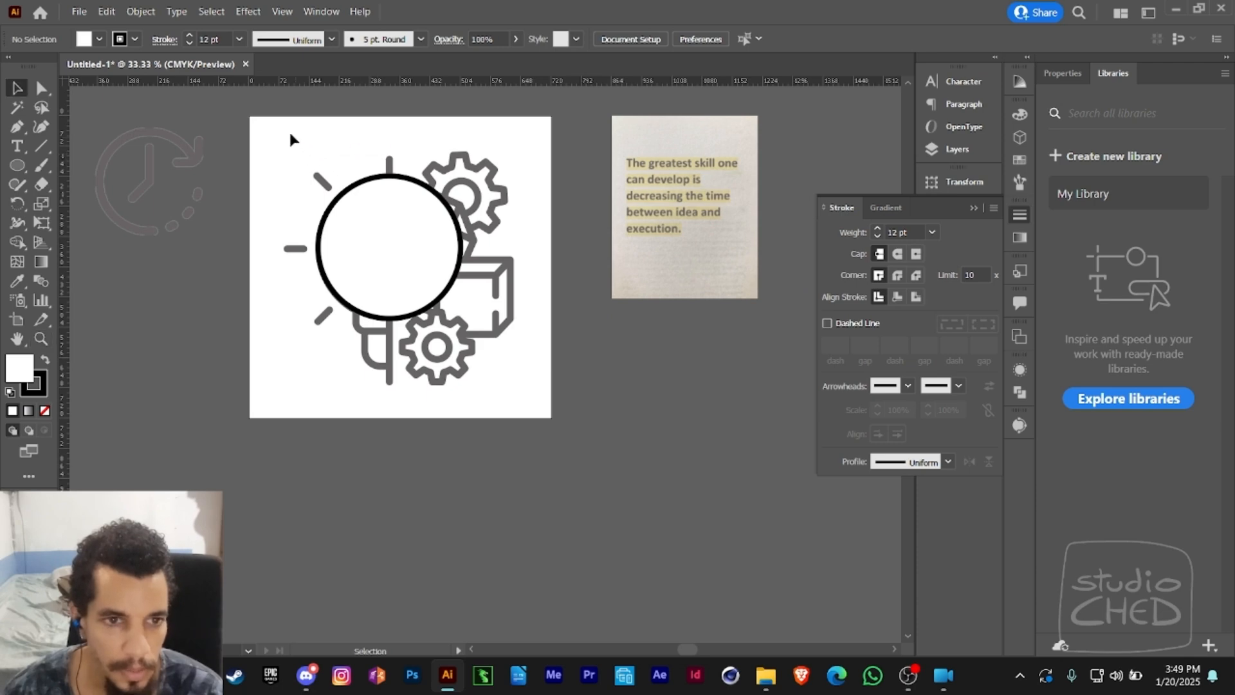
right_click(253, 82)
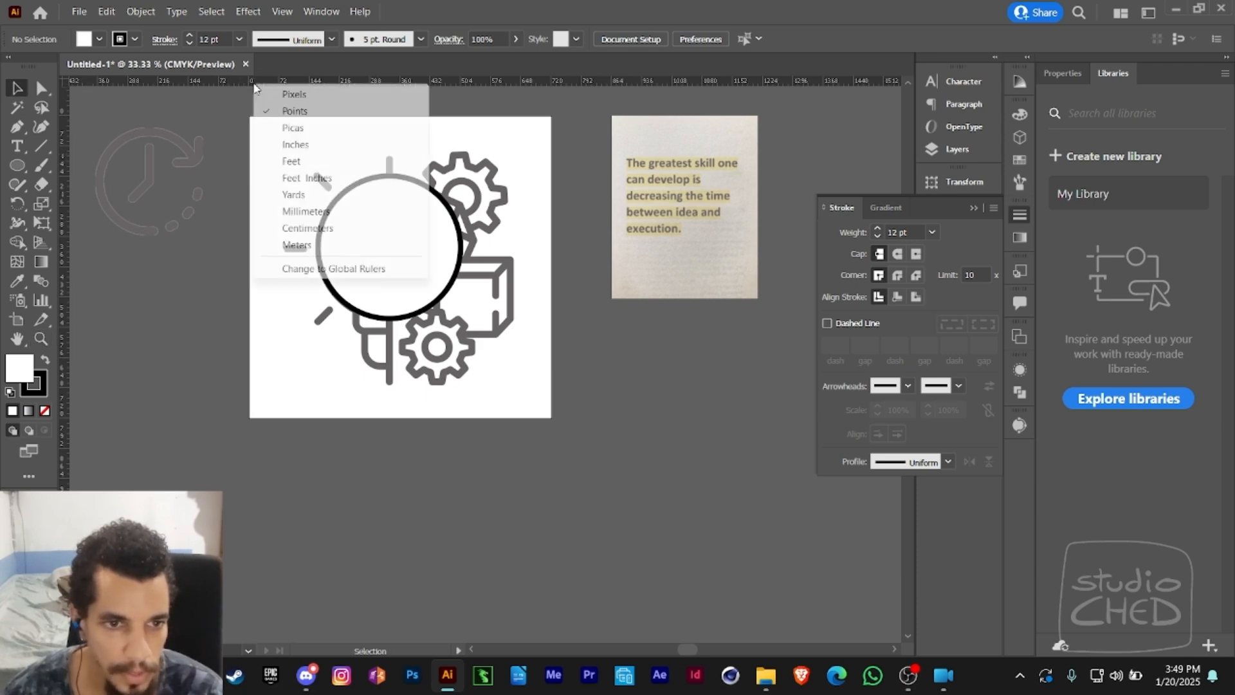
click(291, 146)
- Place one horizontal and one vertical ruler guide crossing at the circle's centre, and clear the selection
key(space)
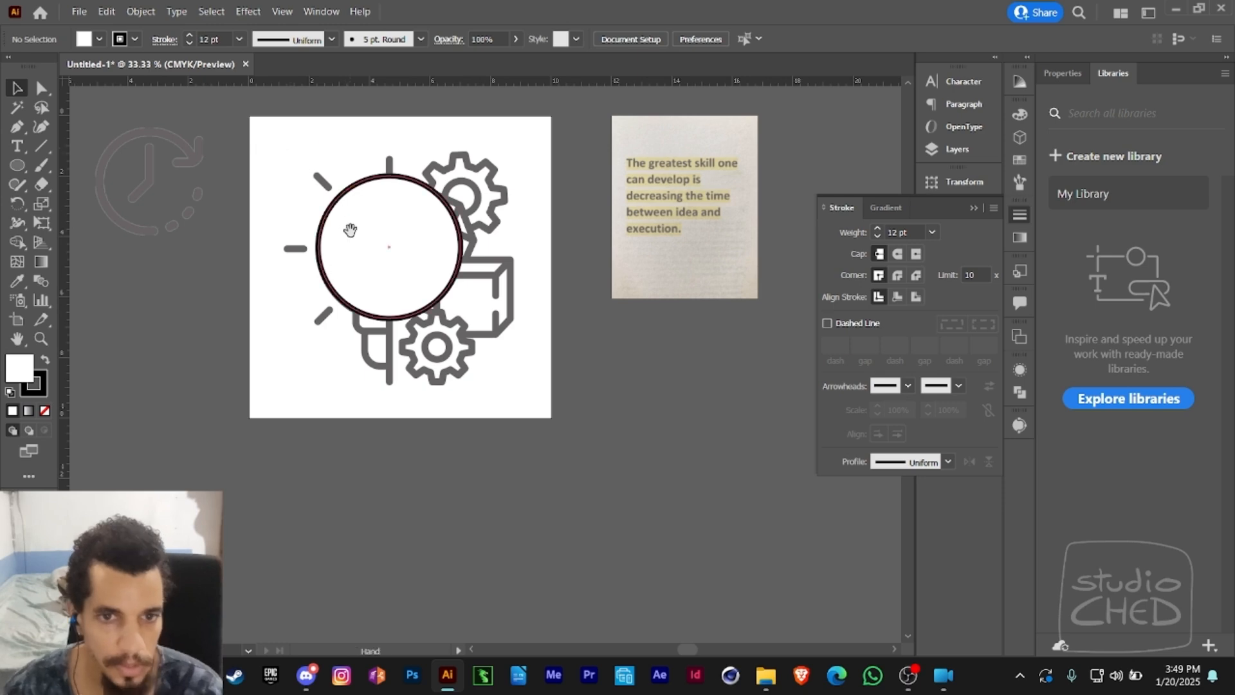
drag(350, 231, 351, 209)
key(z)
click(458, 176)
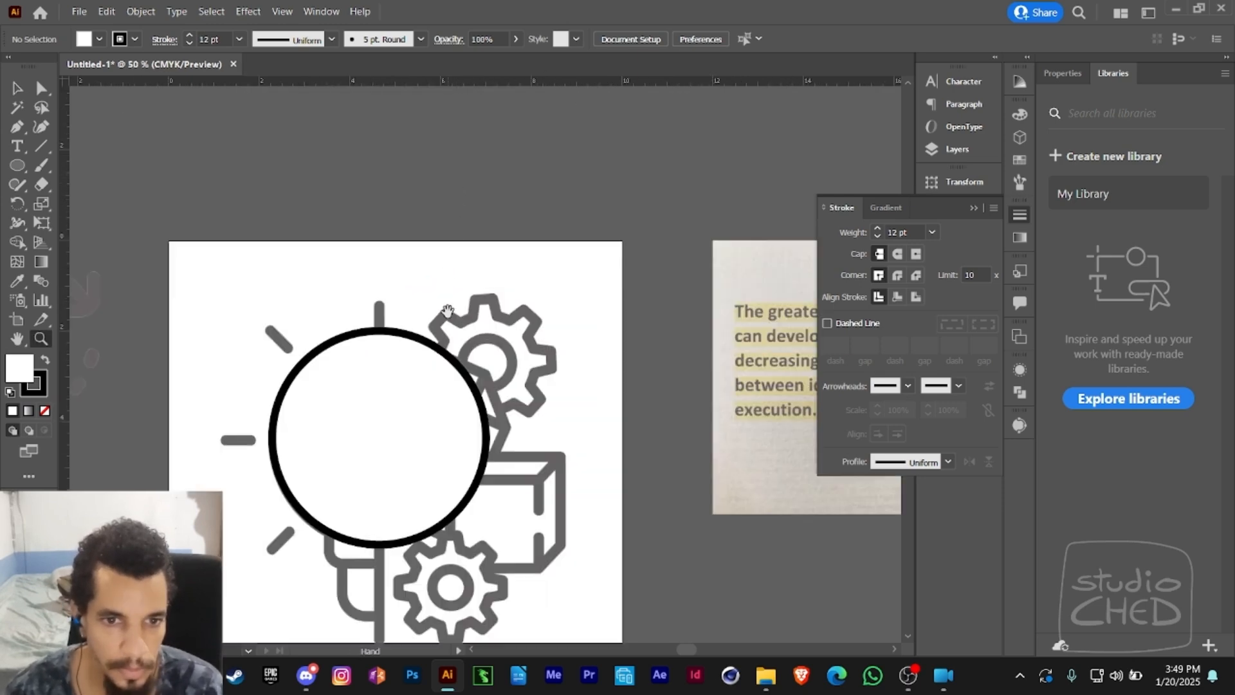
key(space)
drag(447, 311, 465, 173)
key(v)
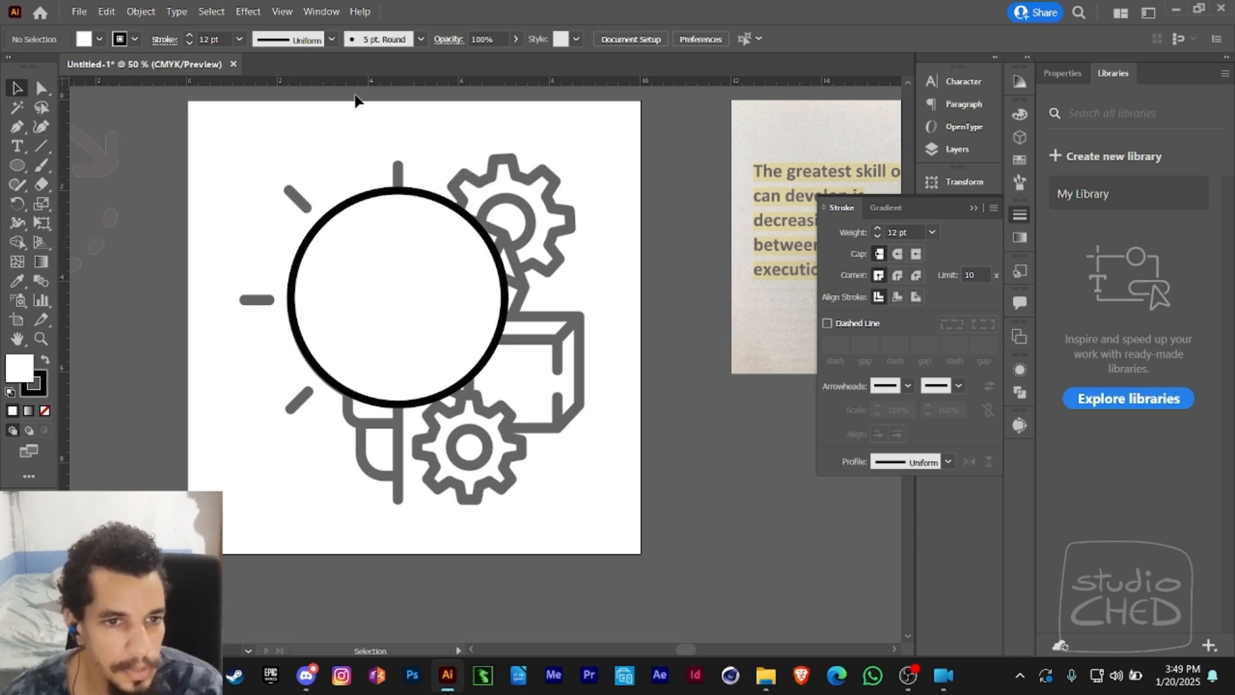
click(374, 290)
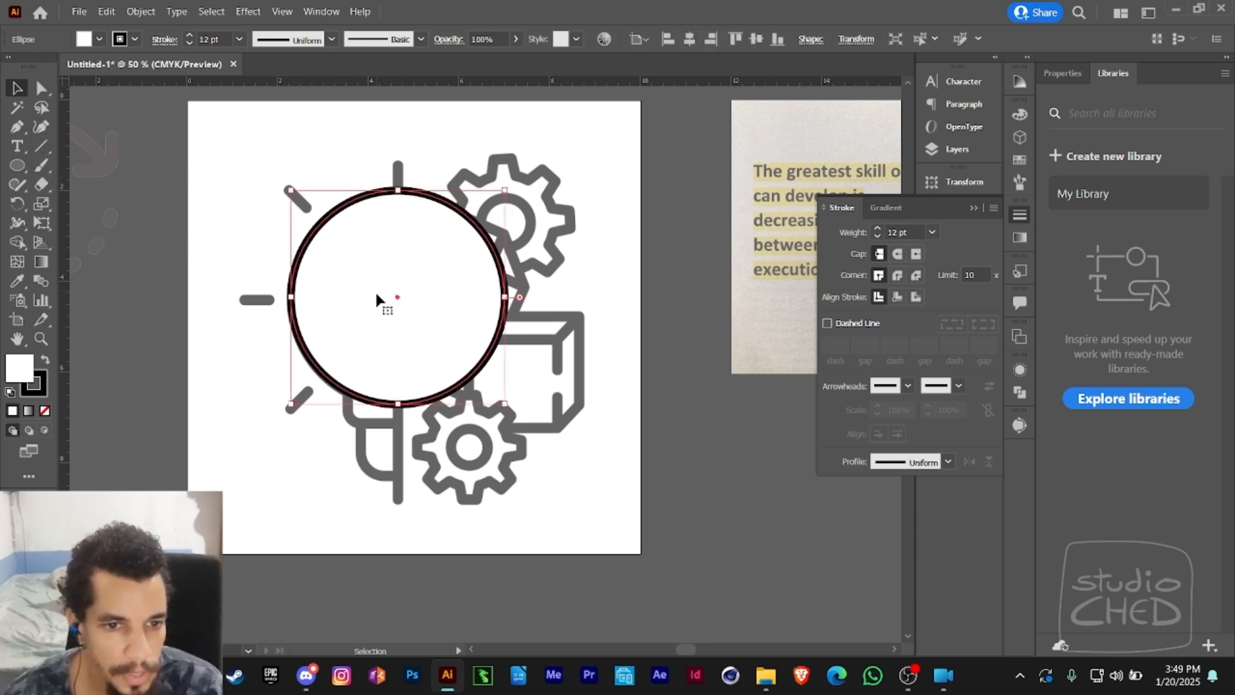
drag(424, 89, 398, 298)
drag(66, 276, 66, 279)
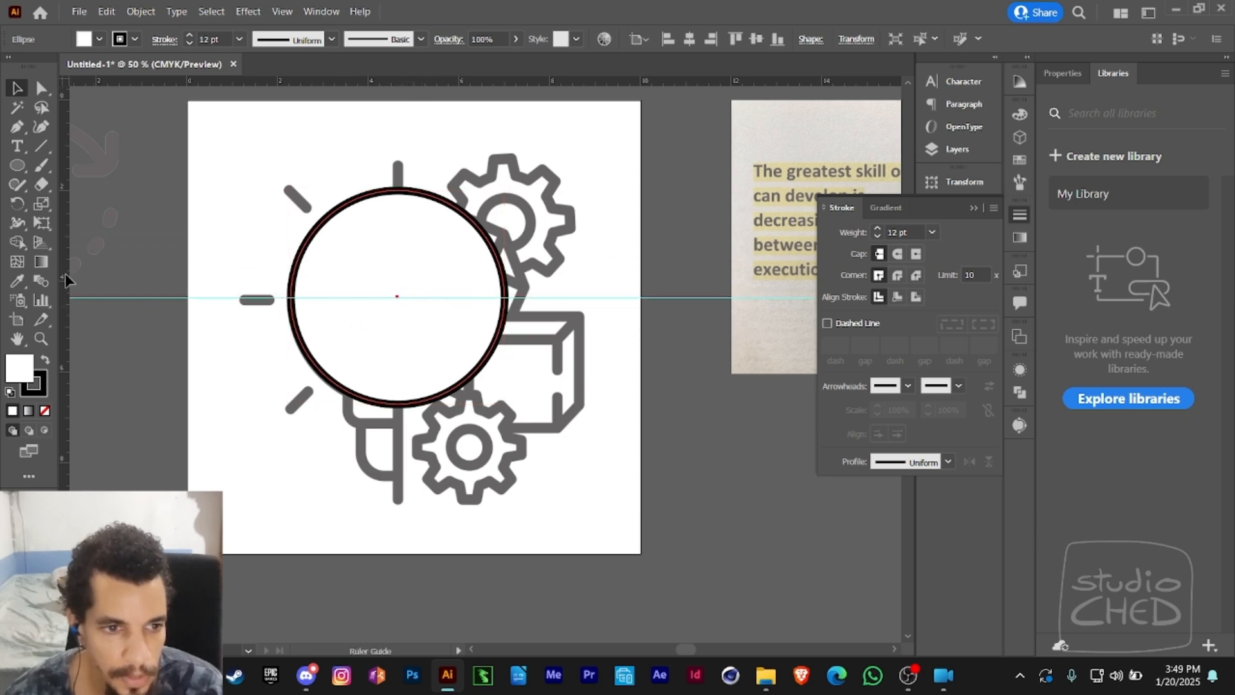
drag(193, 309, 397, 300)
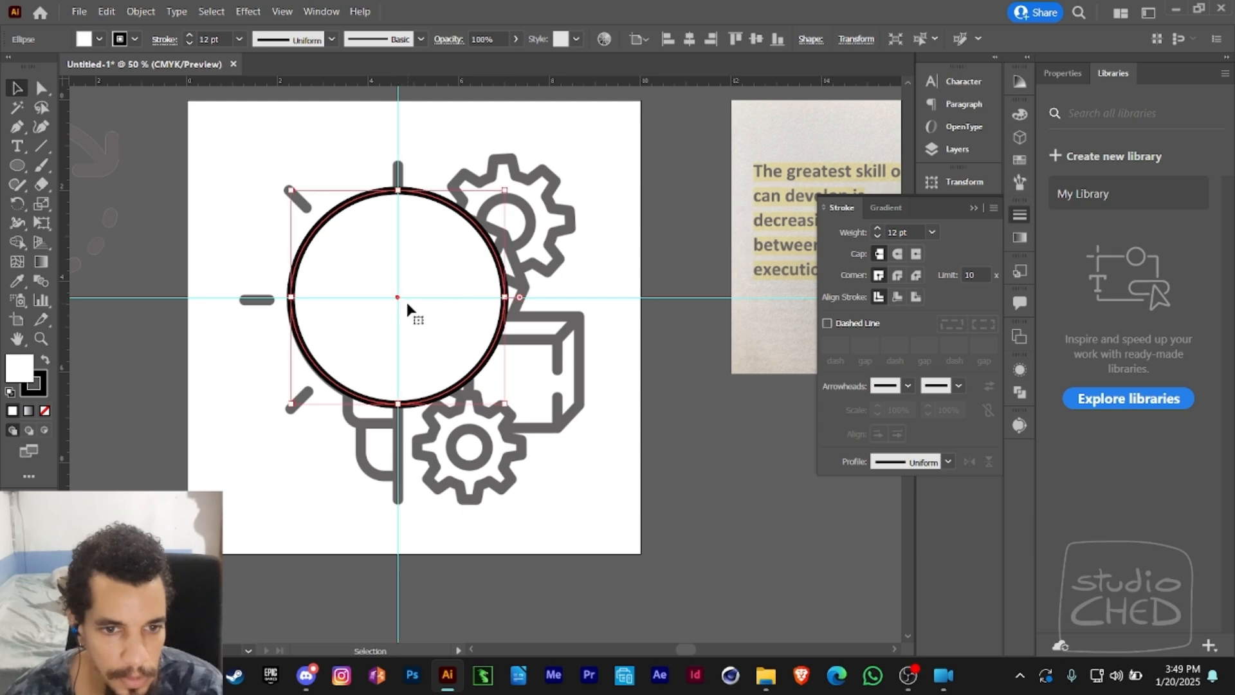
click(149, 280)
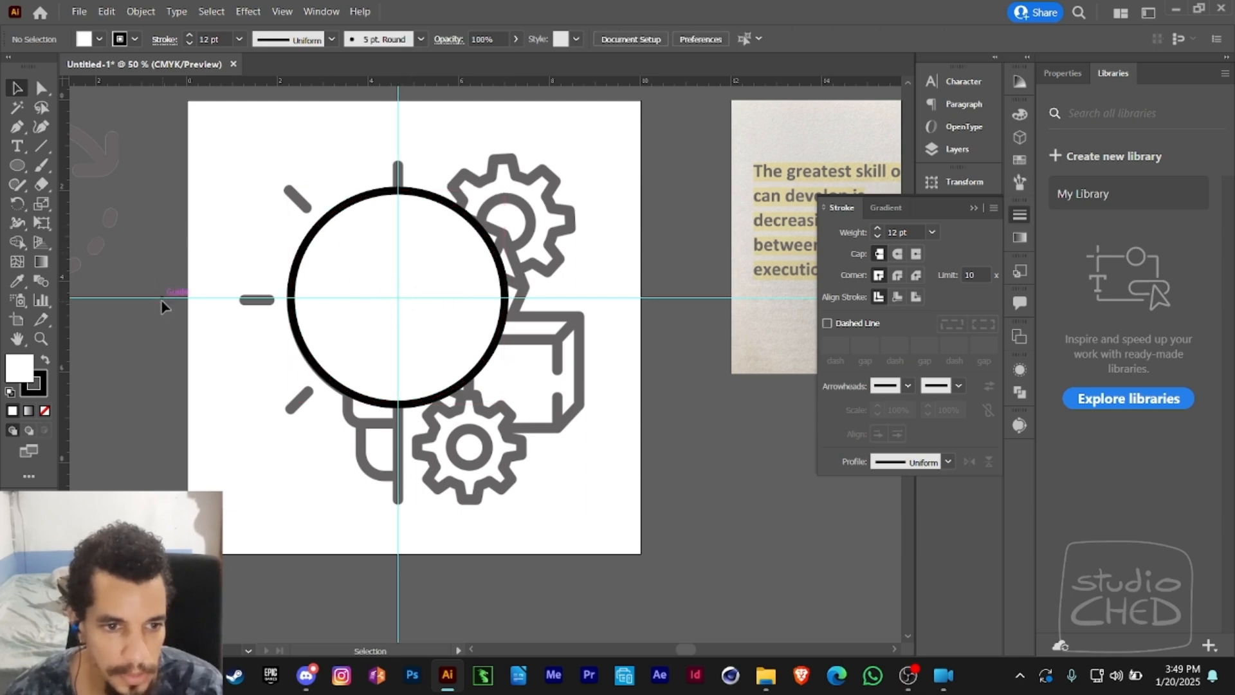
drag(405, 112, 420, 145)
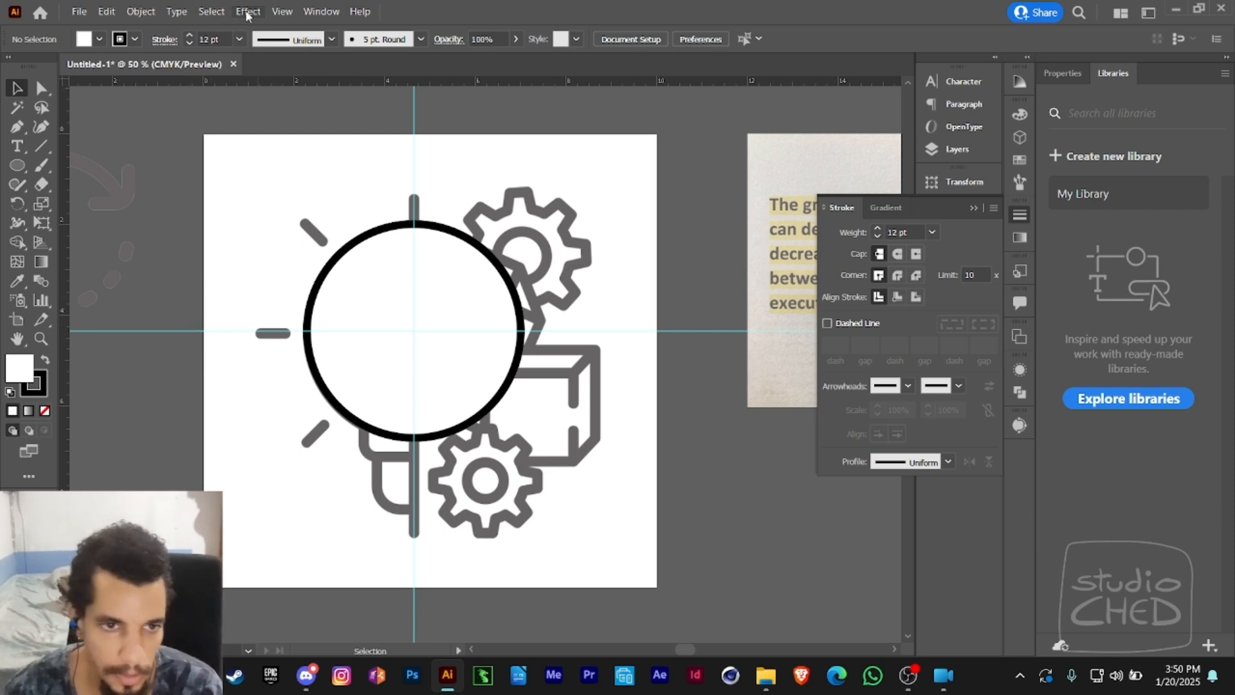
click(282, 12)
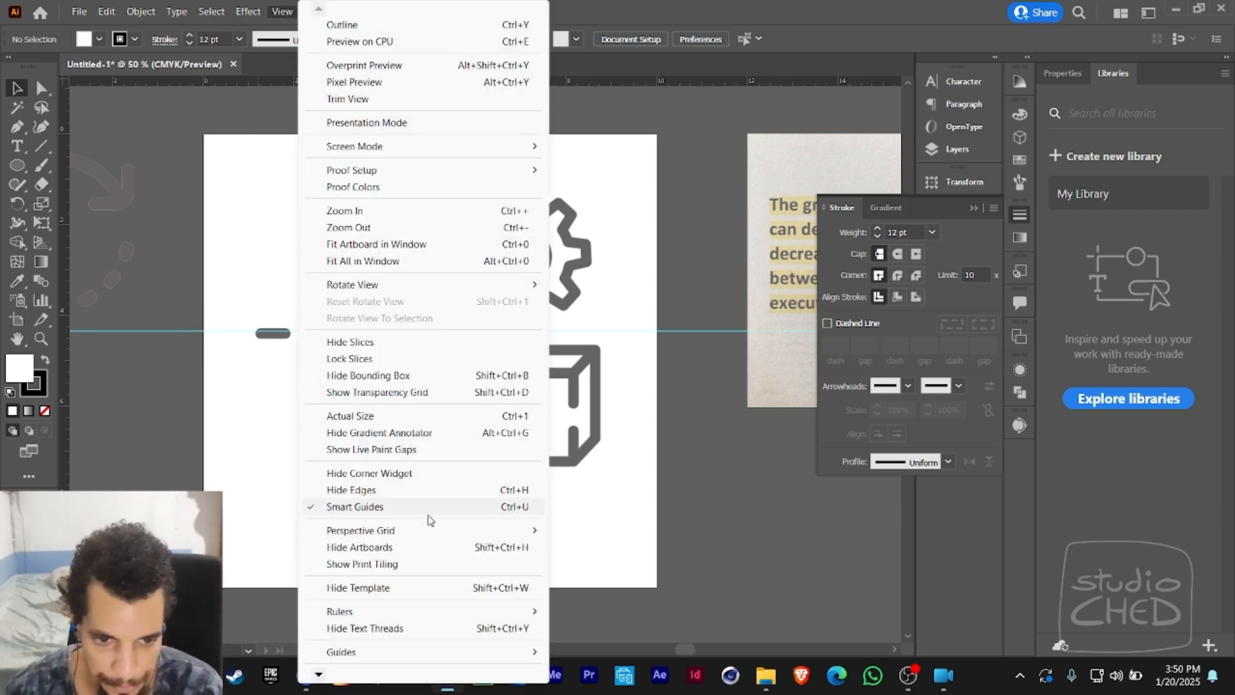
mouse_move(451, 539)
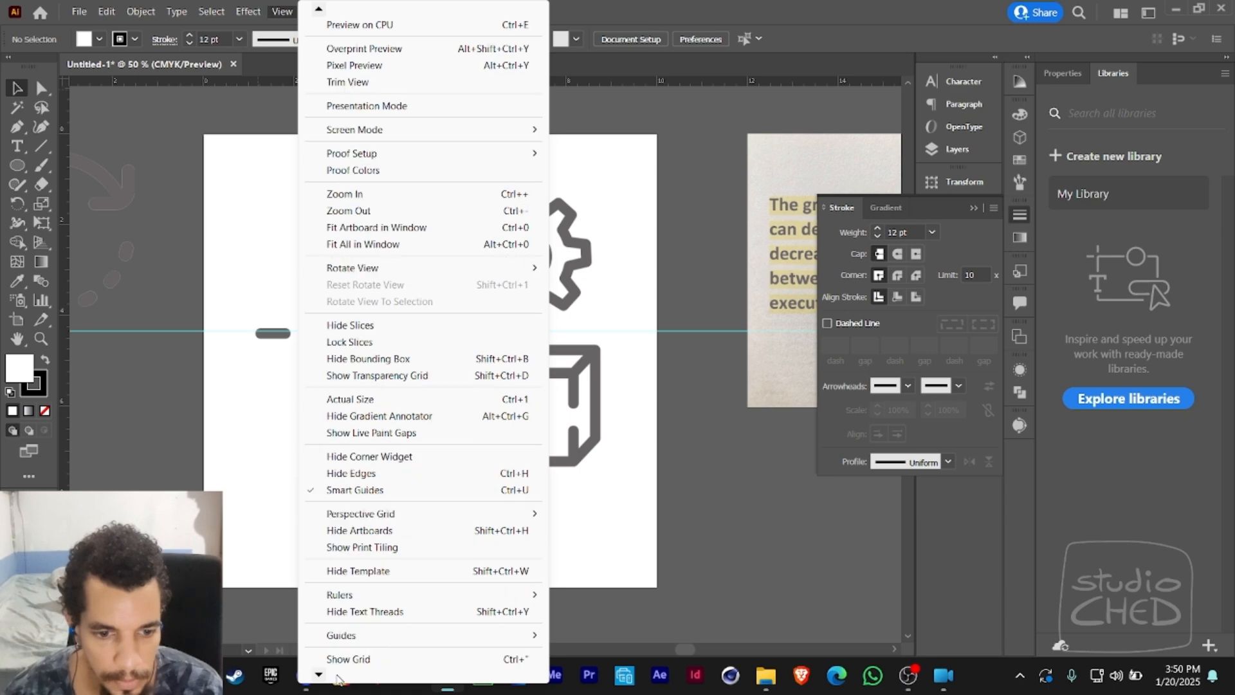
mouse_move(379, 598)
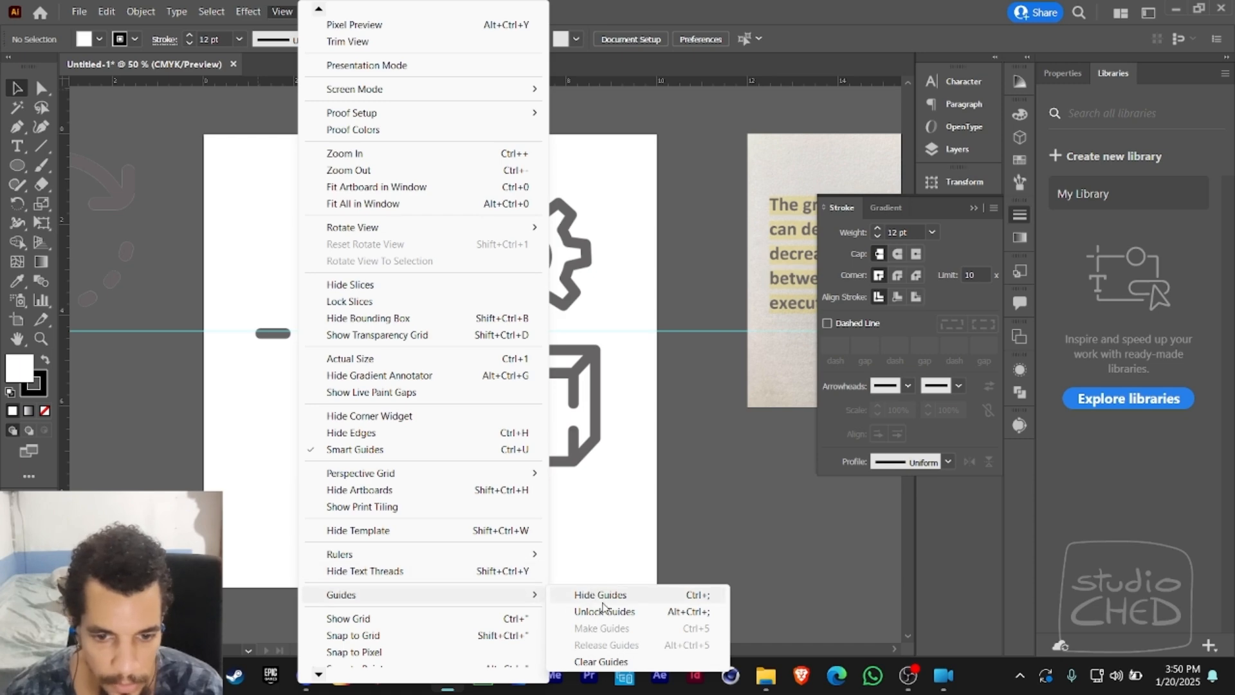
click(674, 392)
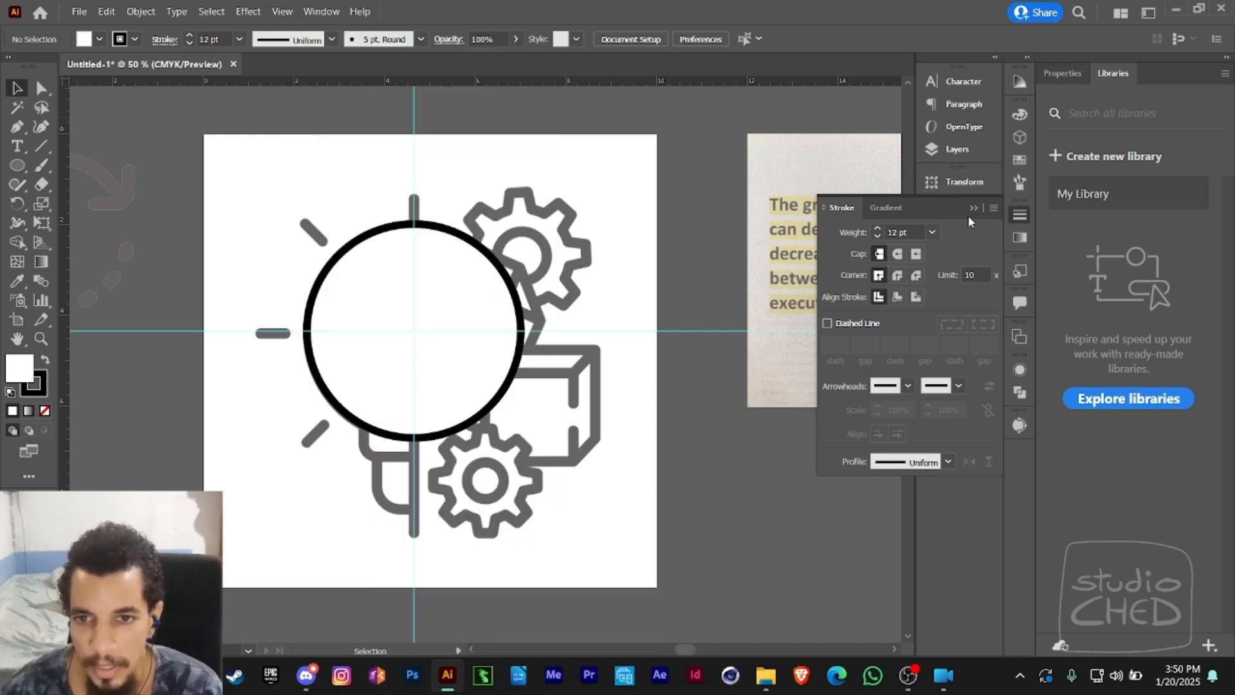
- Expand Layer 2 in the layer list to examine its guides and ellipse, and narrow the list
click(971, 207)
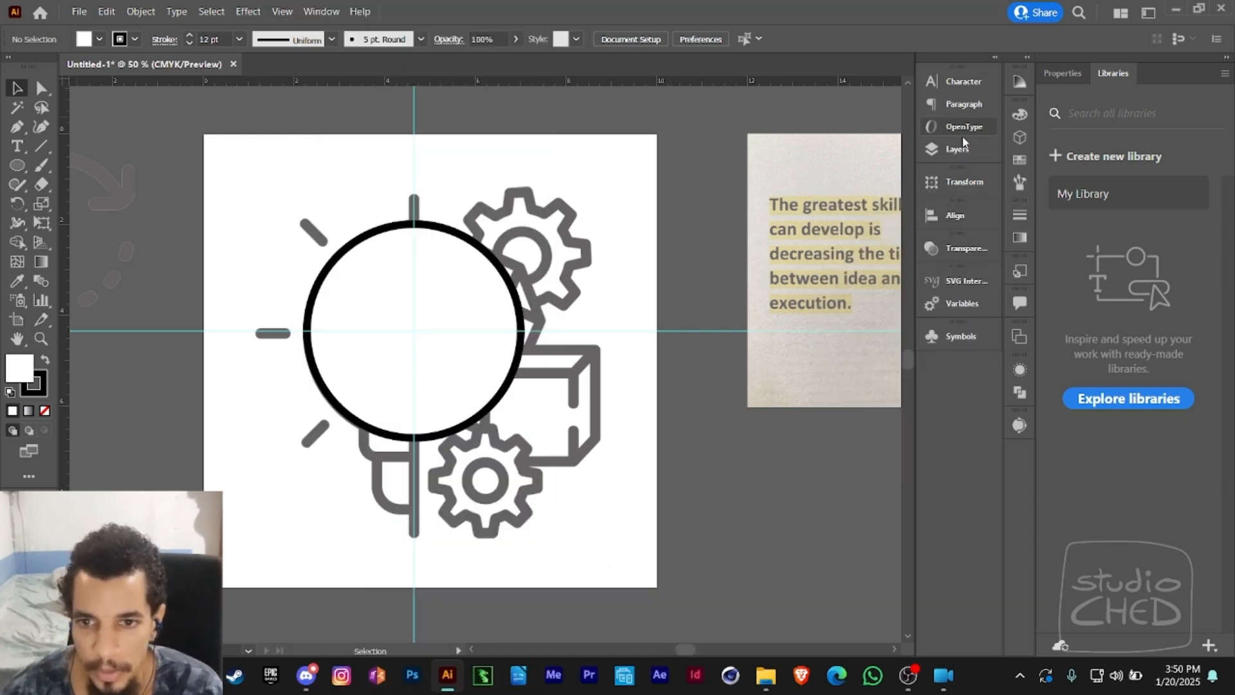
click(958, 153)
click(755, 99)
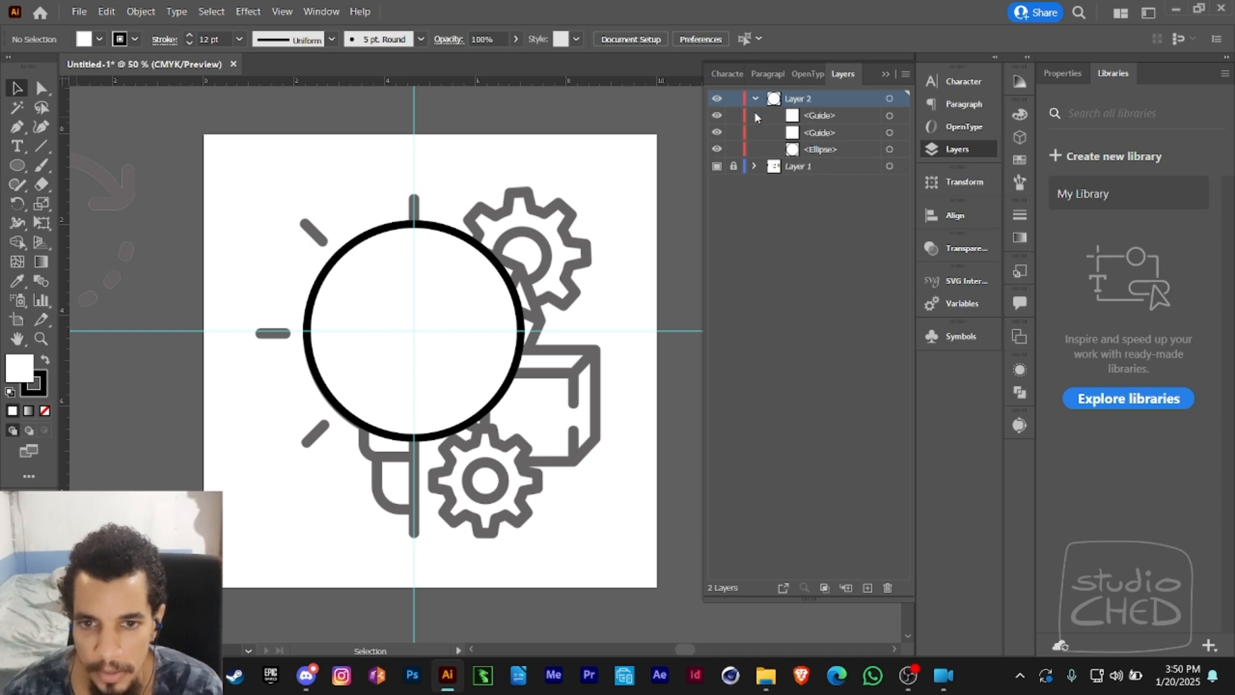
click(841, 119)
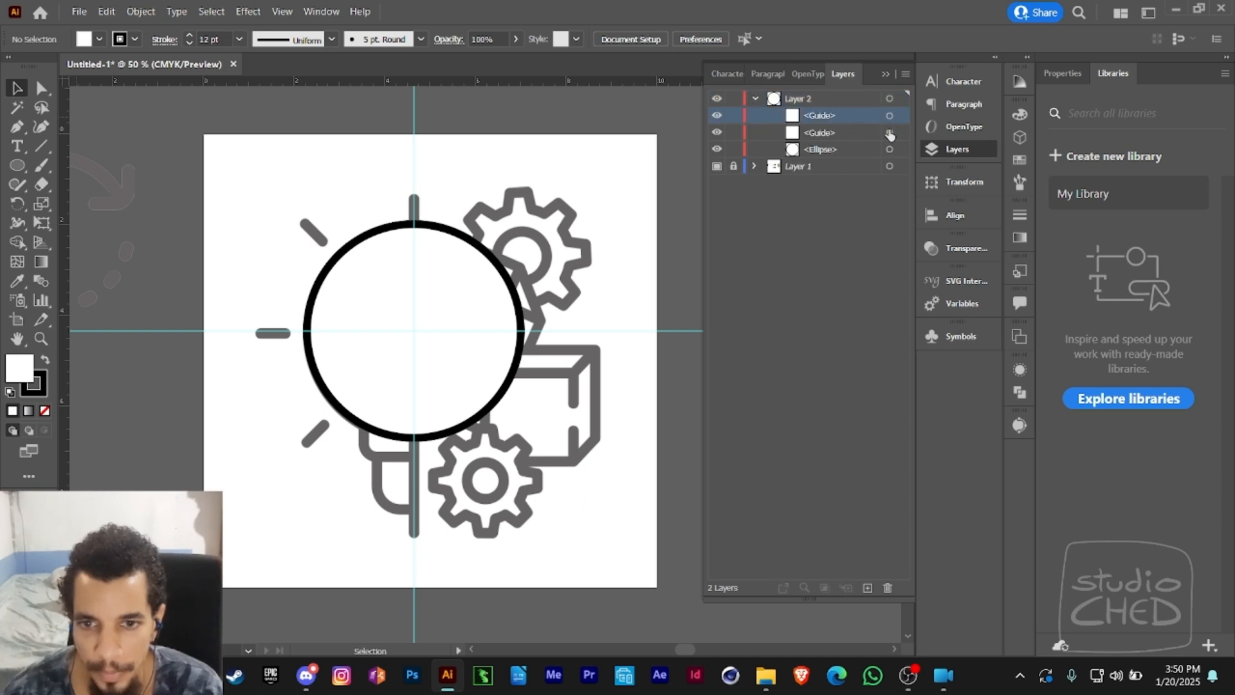
click(855, 133)
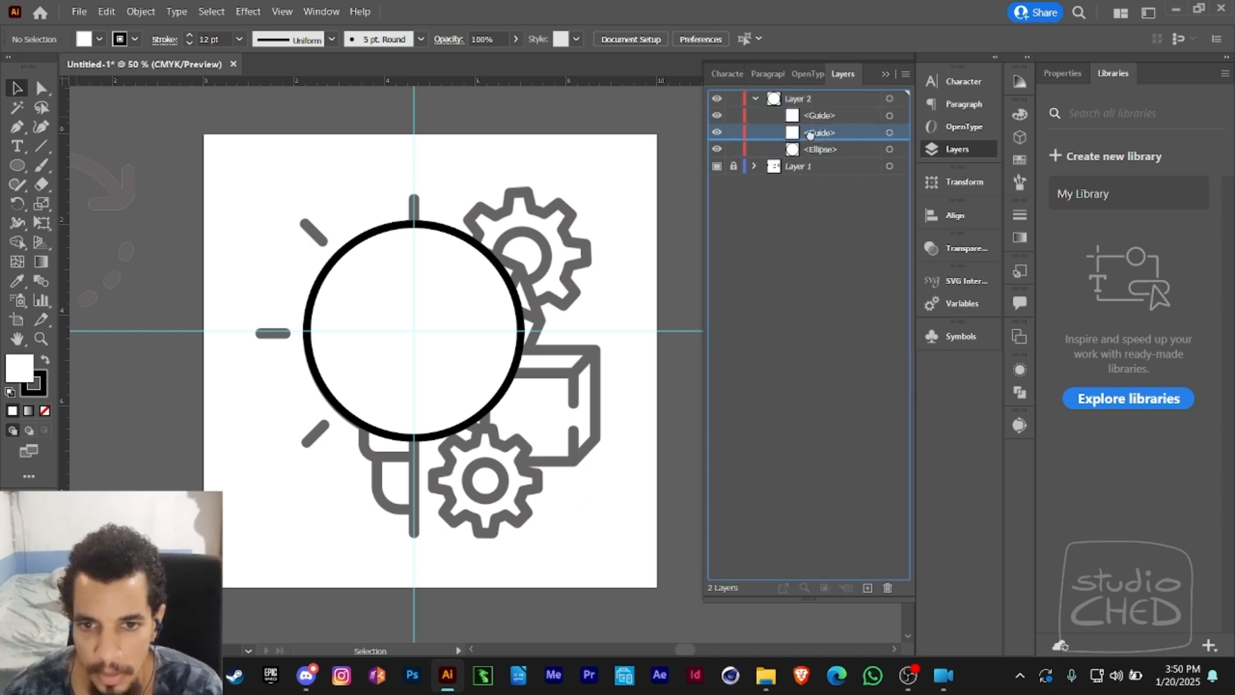
double_click(792, 118)
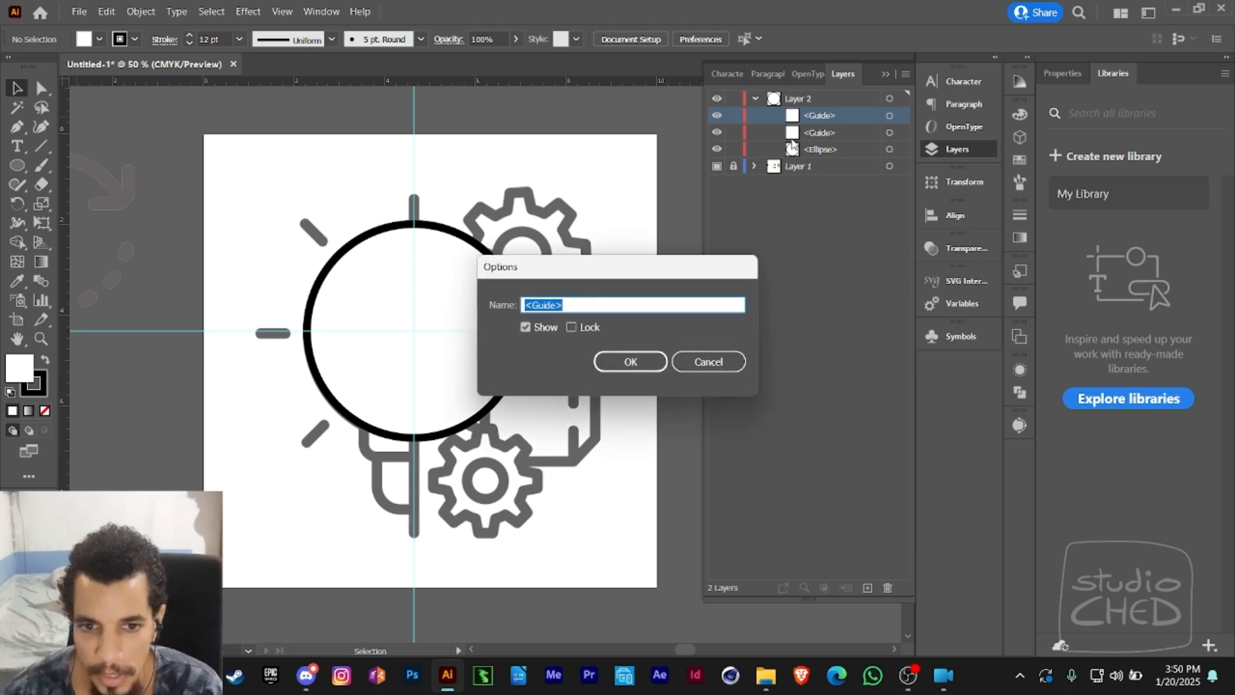
click(710, 362)
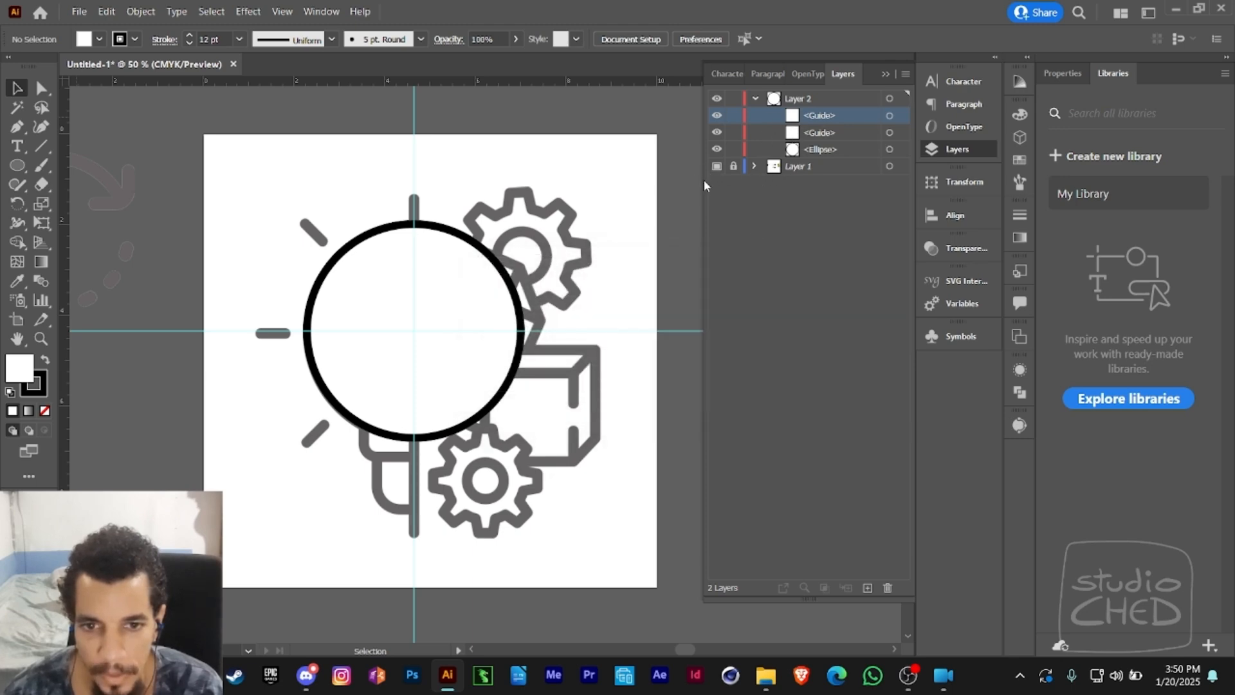
drag(704, 180, 730, 180)
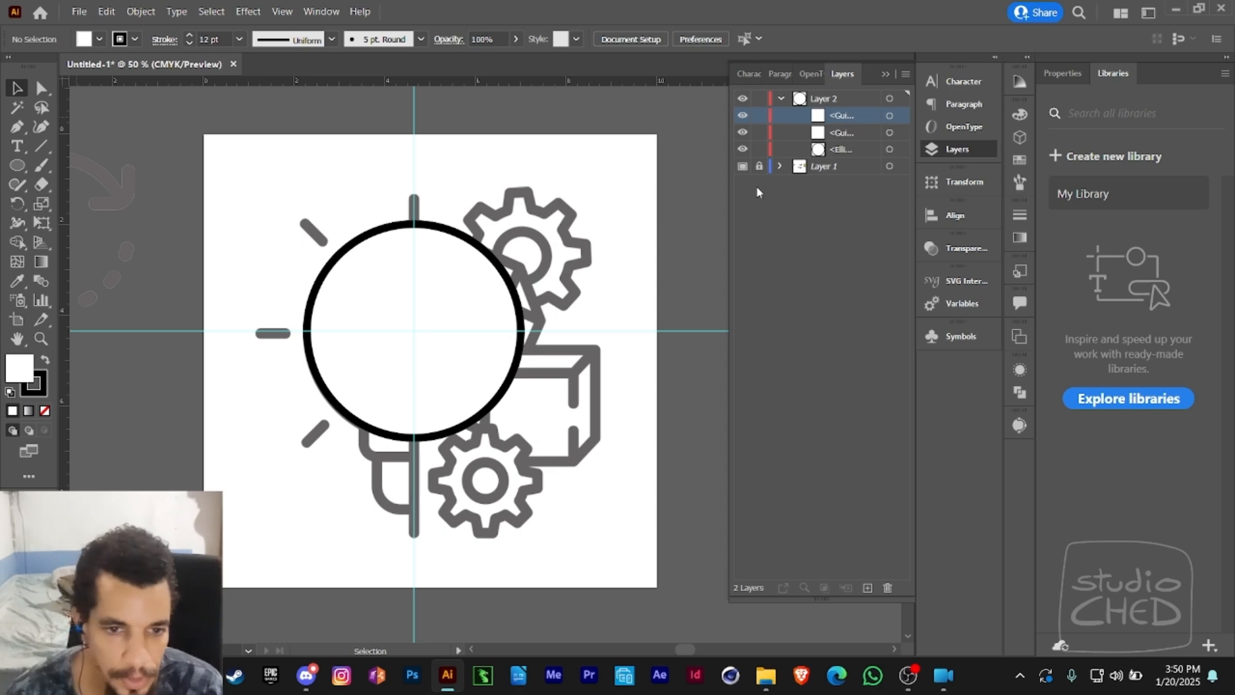
- Draw a rounded rectangle about 2.2 in wide and 1.5 in high with a 0.26 in corner radius, overlapping the circle's lower edge
click(18, 166)
drag(21, 169, 77, 175)
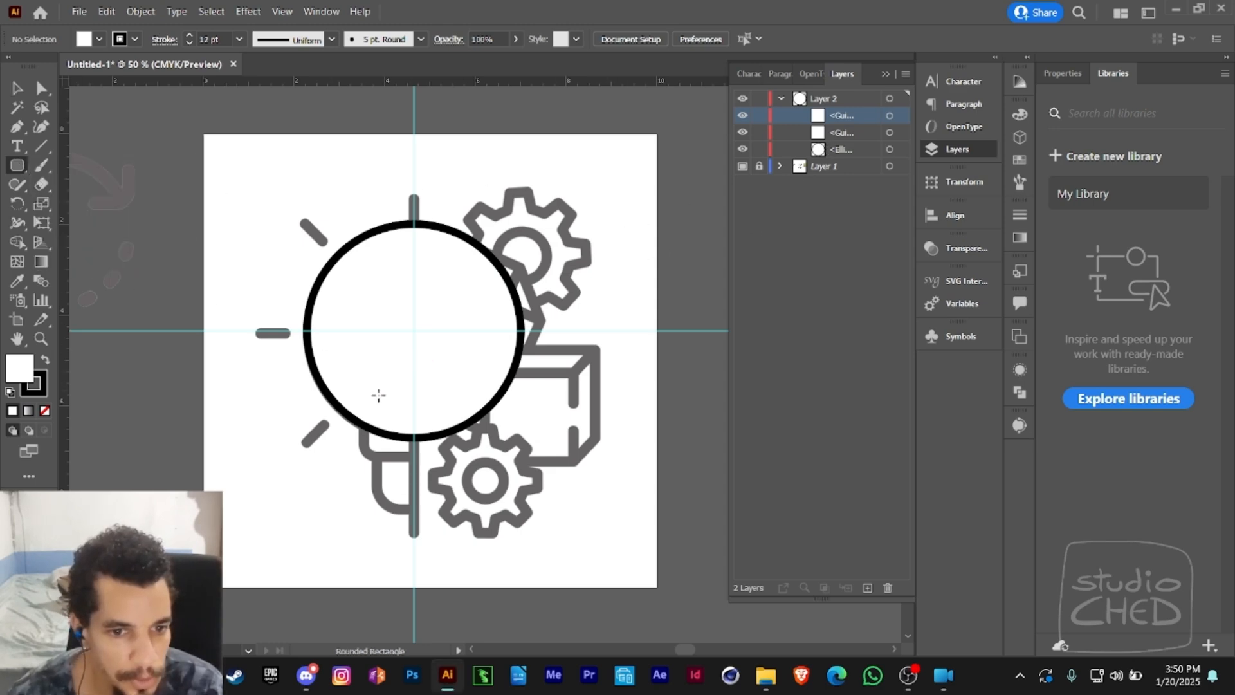
drag(363, 413, 469, 457)
key(ctrl+z)
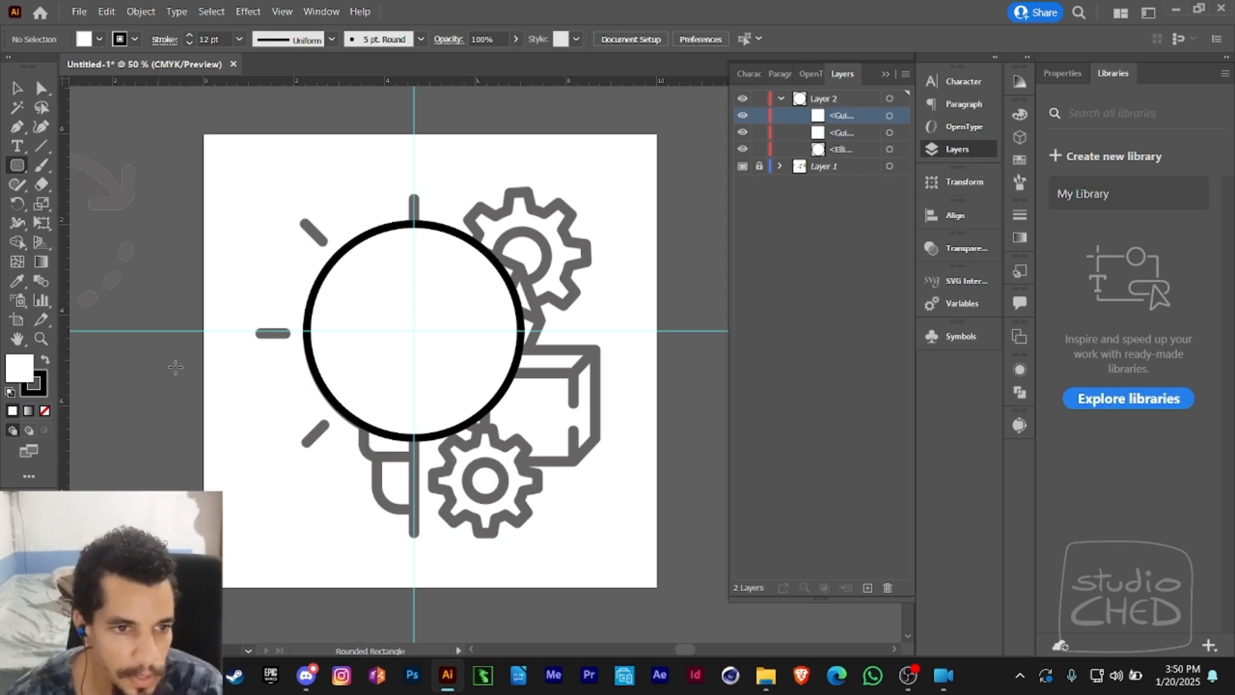
drag(364, 371, 467, 449)
mouse_move(467, 455)
mouse_down()
mouse_move(465, 489)
mouse_move(459, 454)
mouse_up()
key(Up)
key(Up)
key(Up)
key(Up)
key(Up)
key(Up)
key(Down)
key(Down)
key(Down)
key(Down)
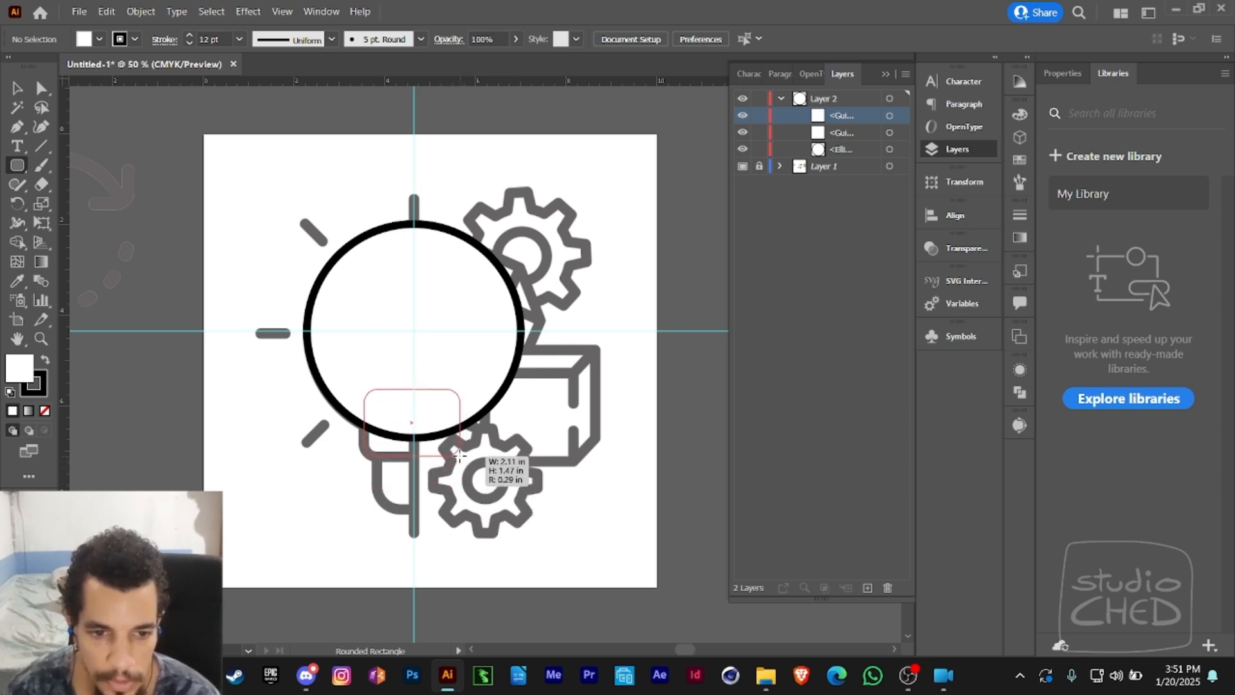
drag(459, 454, 464, 459)
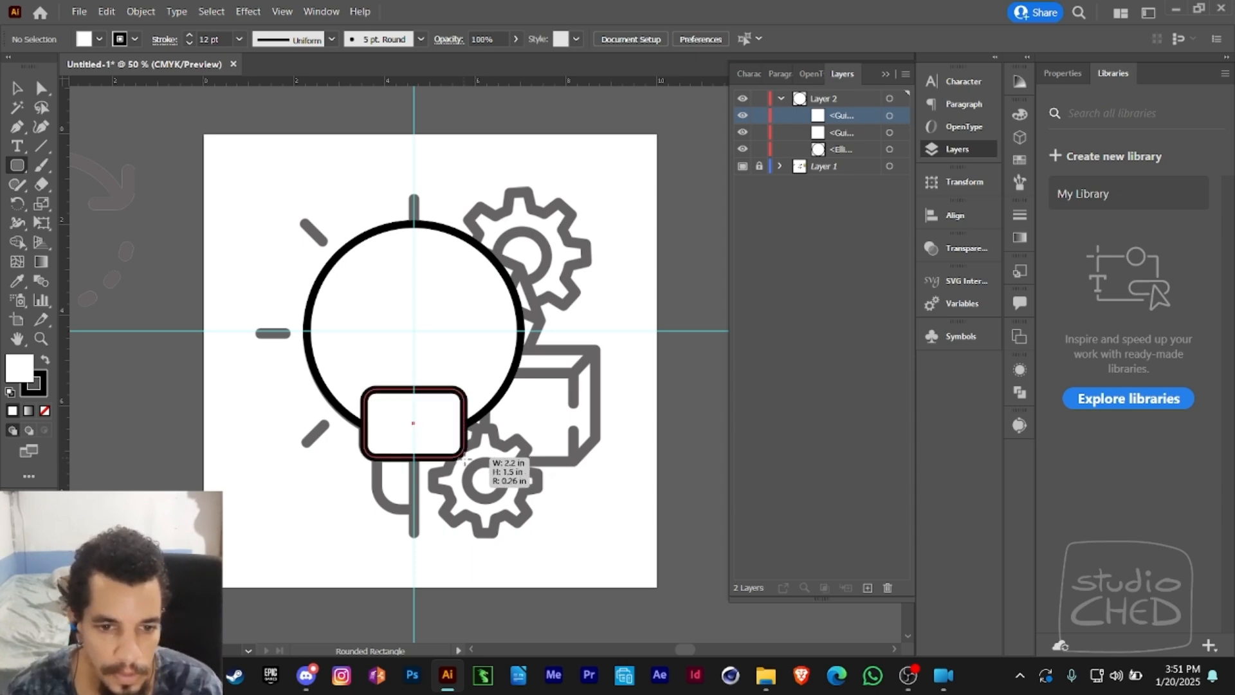
- Select the circle together with the rounded rectangle
key(a)
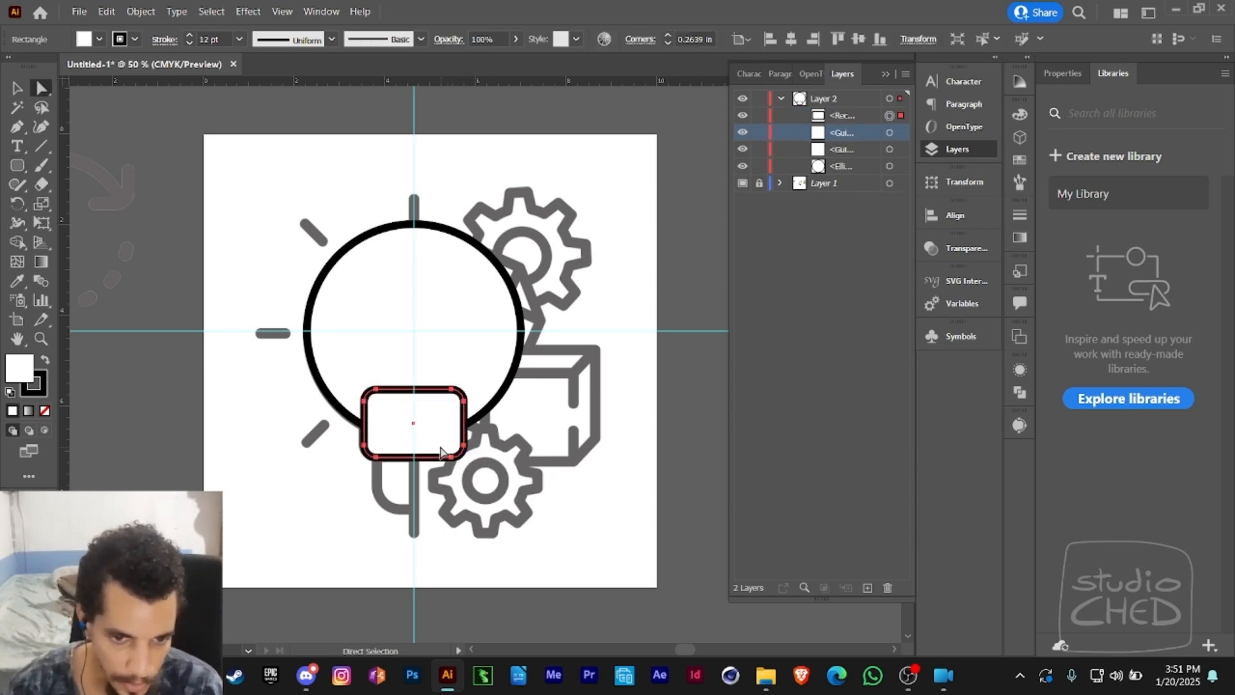
shift+click(366, 360)
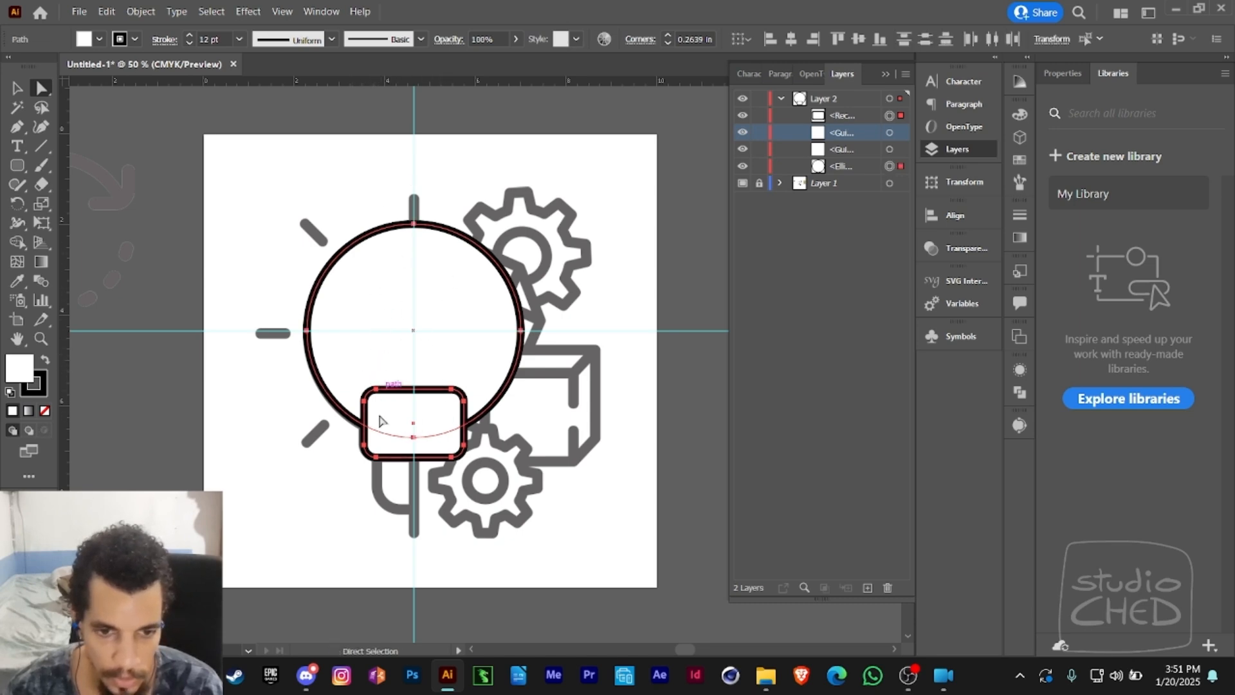
click(304, 420)
click(353, 346)
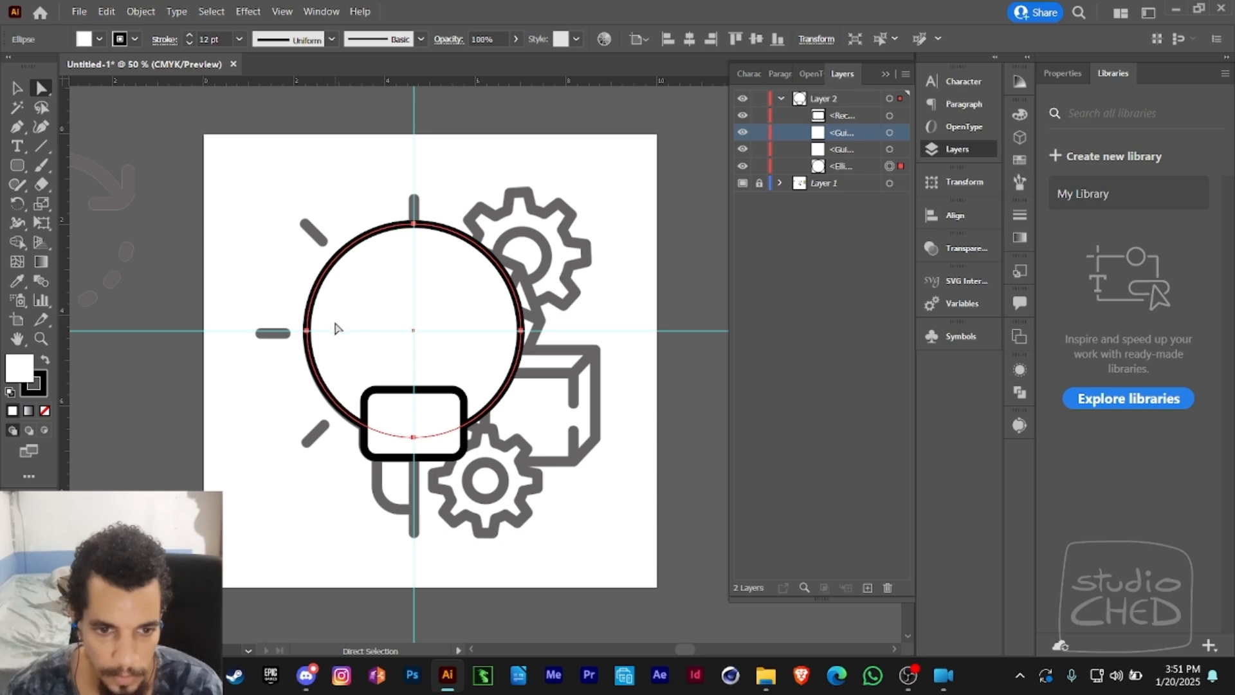
shift+click(397, 414)
mouse_move(399, 418)
mouse_down()
mouse_move(241, 450)
mouse_move(413, 420)
mouse_up()
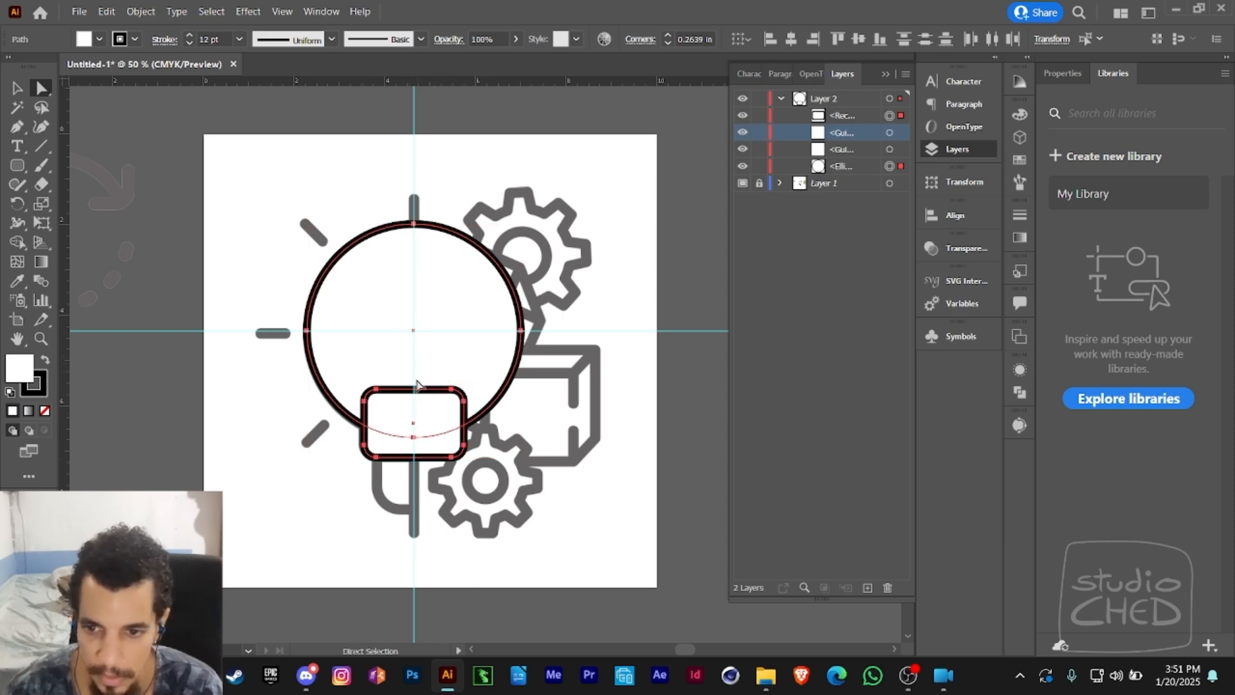
- Try to unite the circle and rounded rectangle into one shape, and undo the operation
click(1021, 393)
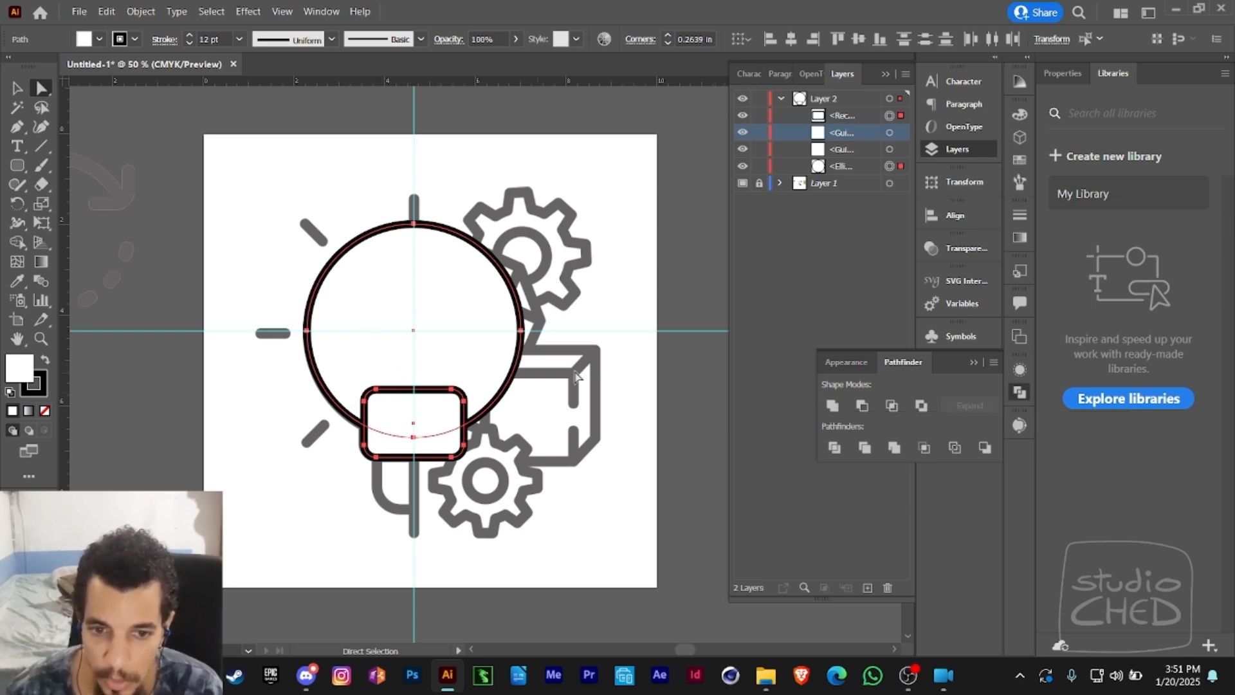
click(837, 406)
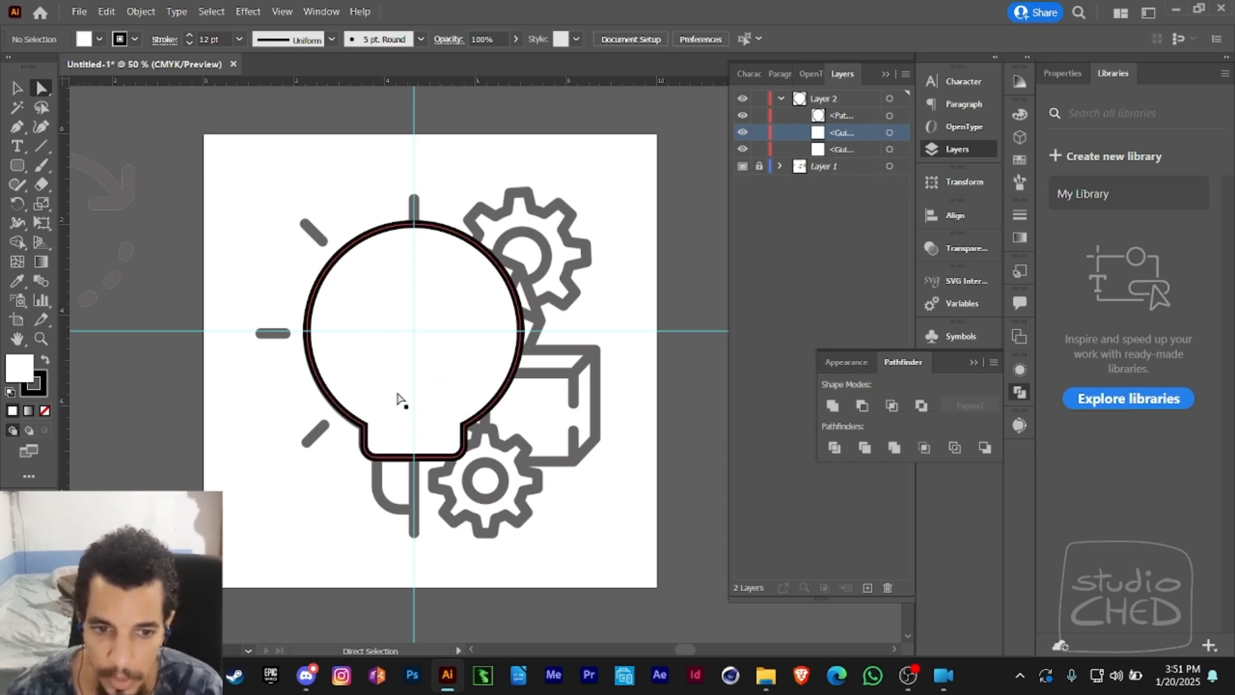
drag(399, 399, 594, 401)
key(ctrl+z)
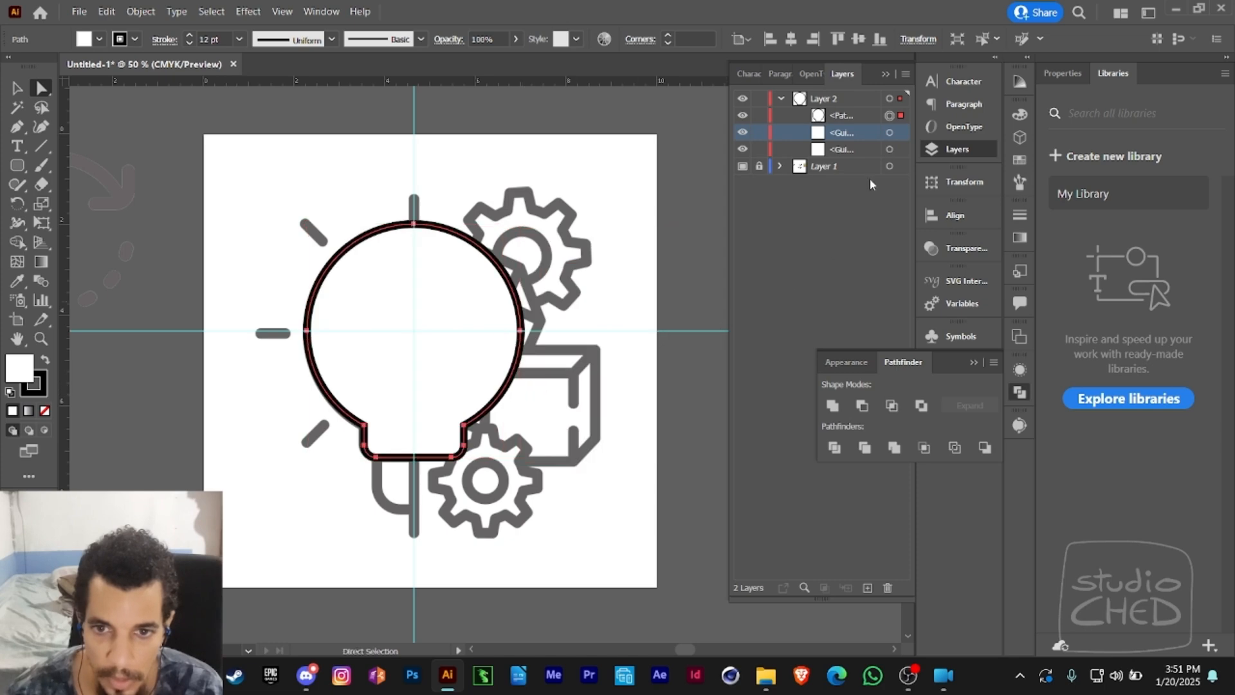
key(ctrl+z)
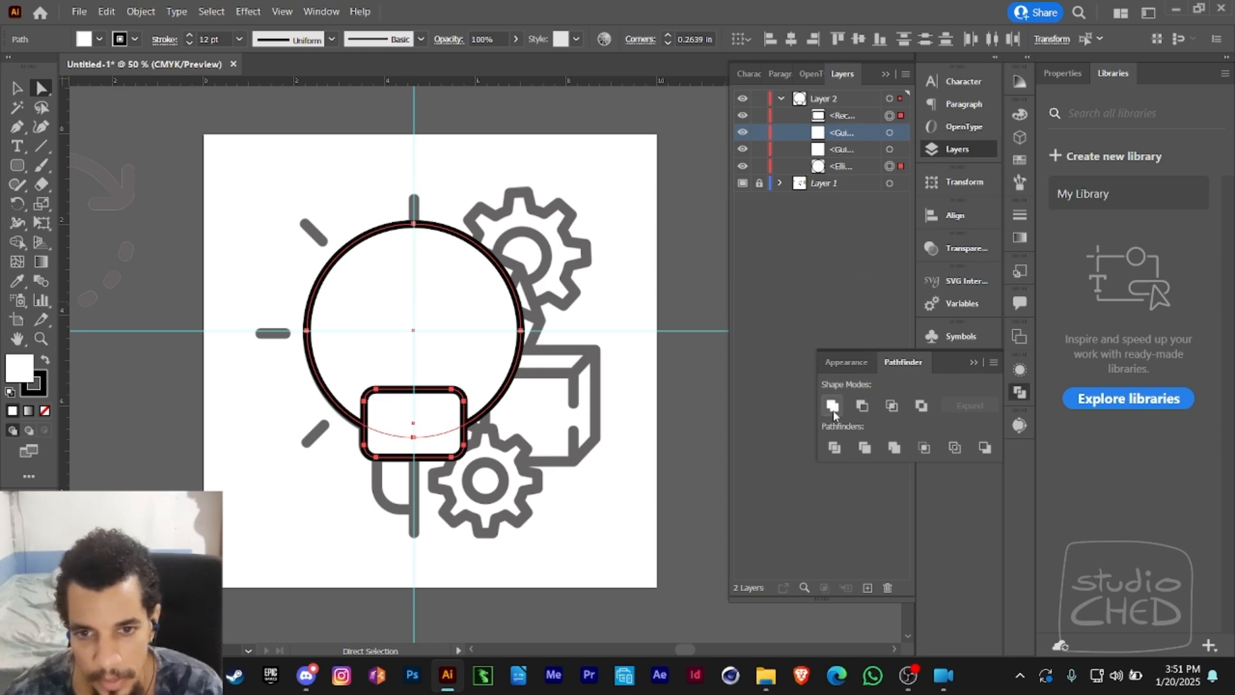
- Move the ellipse above the guides in Layer 2 and unite it with the rounded rectangle into one bulb outline
drag(855, 171, 853, 131)
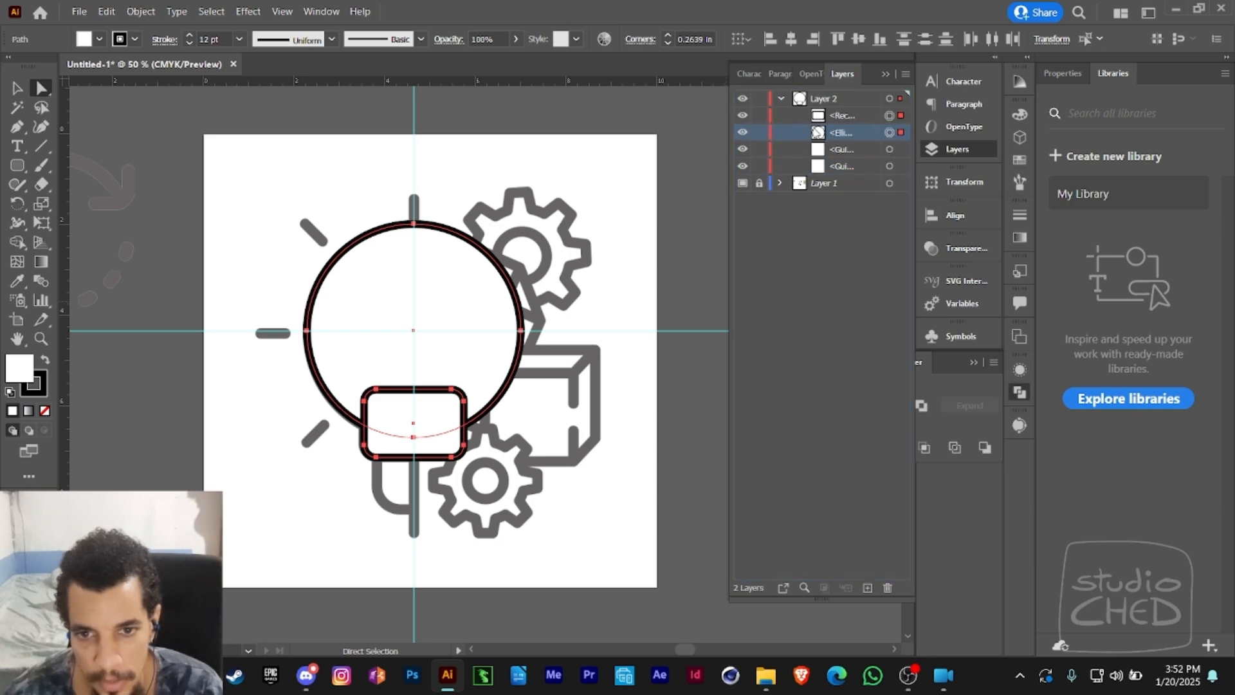
click(832, 405)
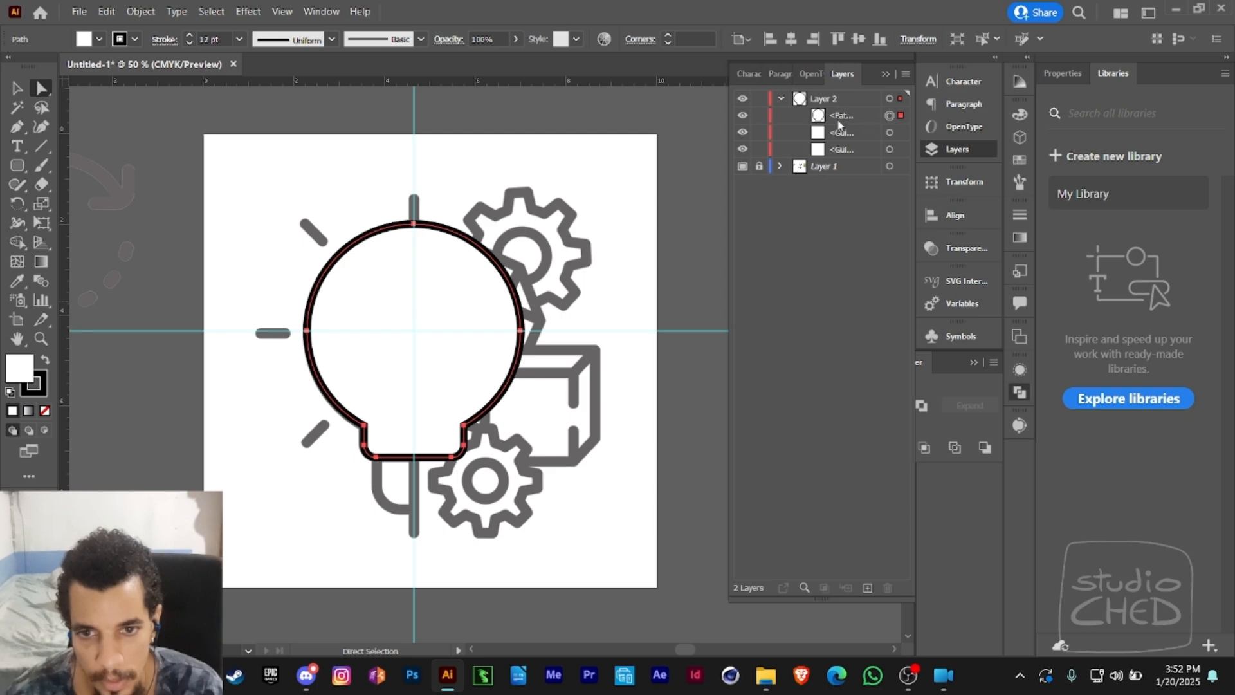
click(815, 121)
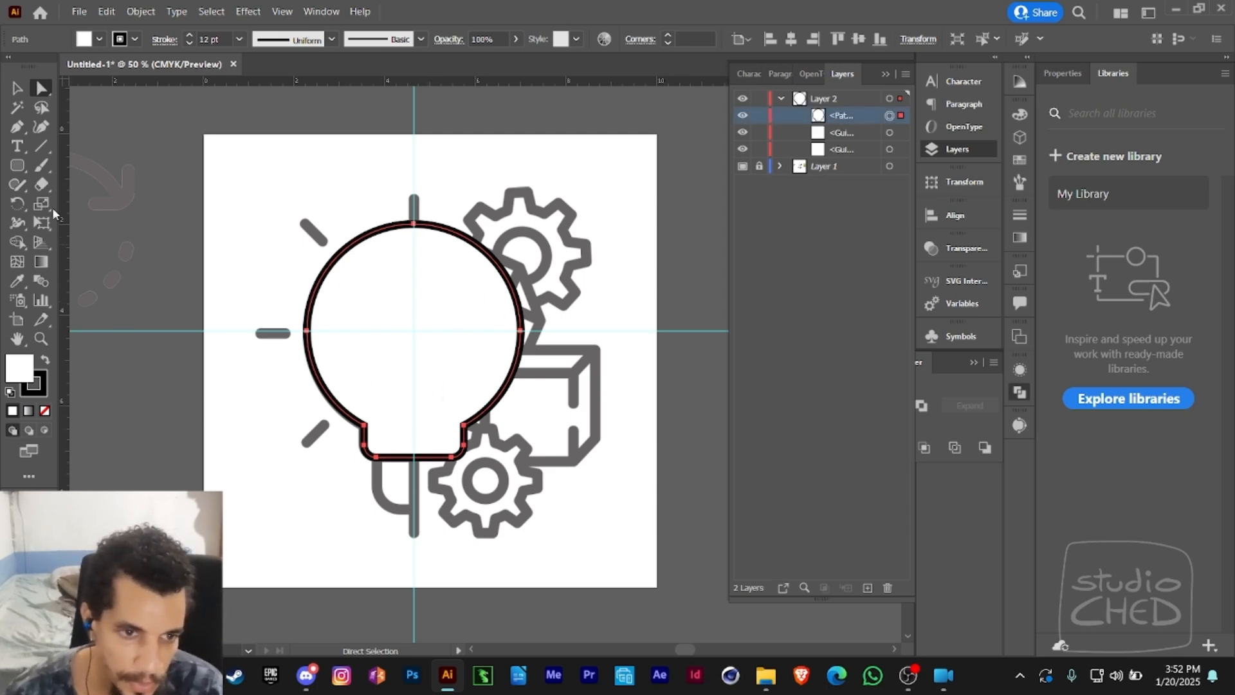
- Draw a rounded rectangle with about a 0.6 in corner radius for the bulb's screw base, overlapping the lower edge of the bulb neck
click(17, 166)
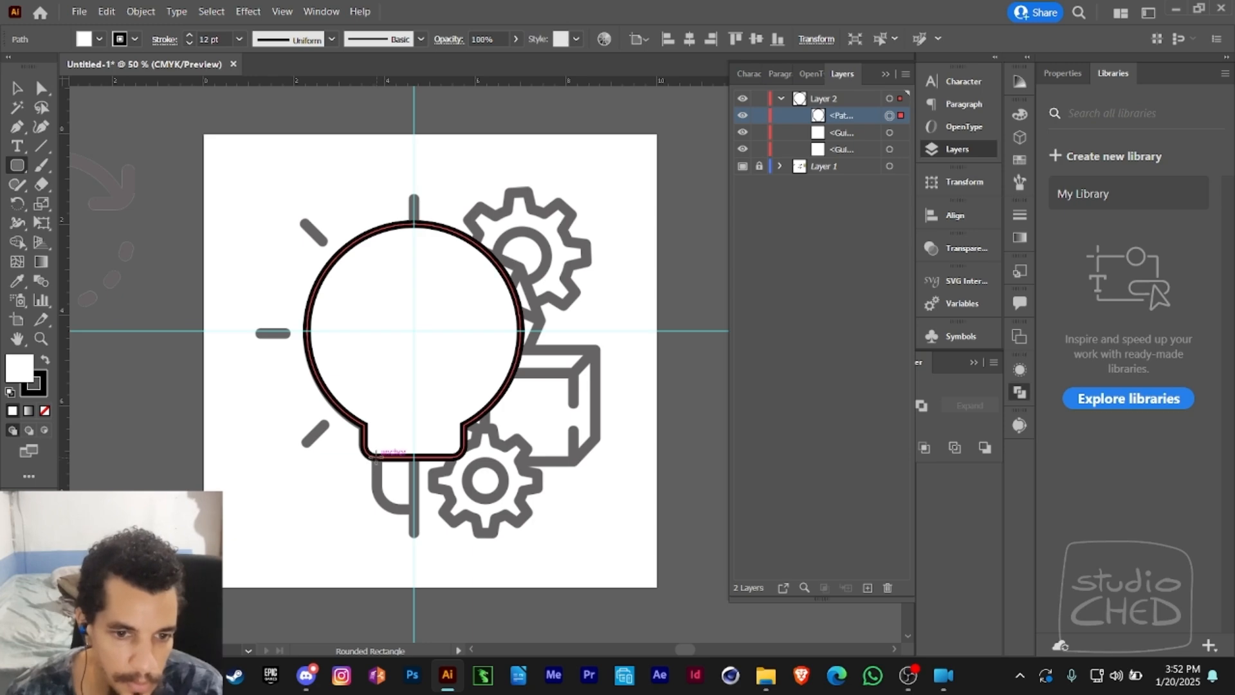
mouse_move(376, 438)
mouse_down()
mouse_move(396, 468)
mouse_move(465, 509)
mouse_move(455, 511)
mouse_up()
key(Up)
key(Up)
key(Up)
key(Up)
key(Up)
key(Up)
key(Up)
key(Up)
key(Up)
key(Up)
key(Up)
key(Up)
key(Up)
key(Up)
key(Up)
key(Up)
key(Up)
key(Up)
key(Up)
key(Up)
key(a)
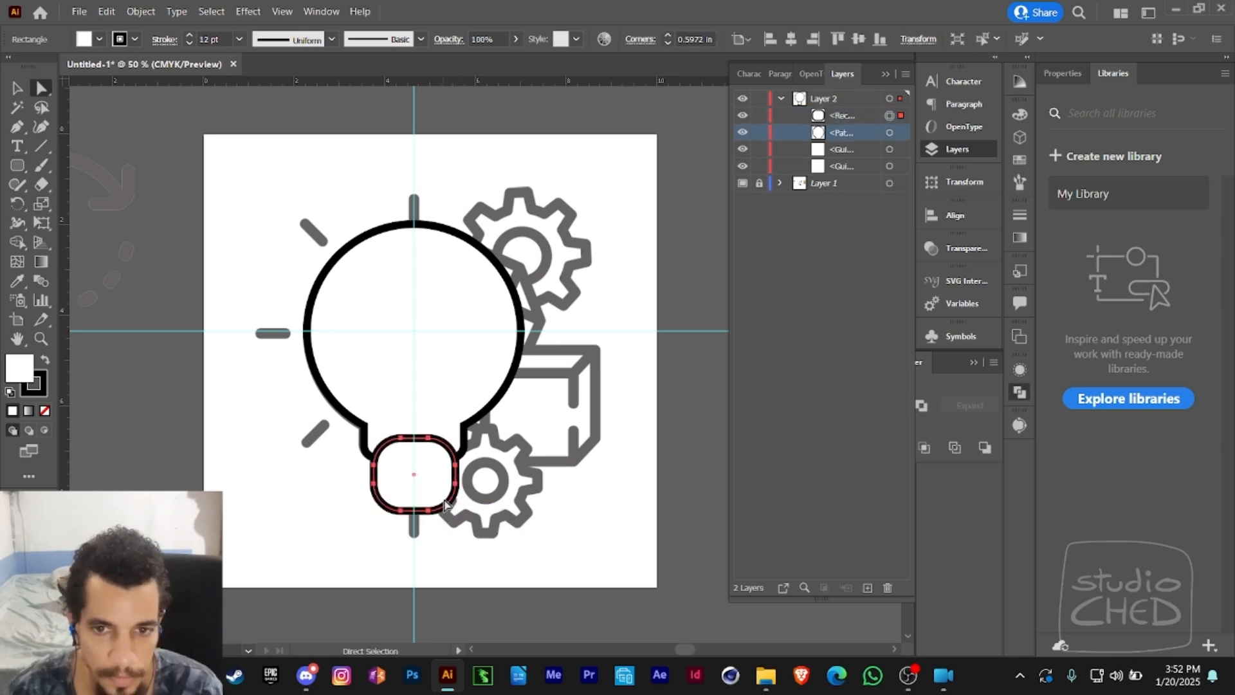
- Move the base rectangle below the bulb outline in Layer 2, and bring it back to the front
drag(862, 114, 857, 156)
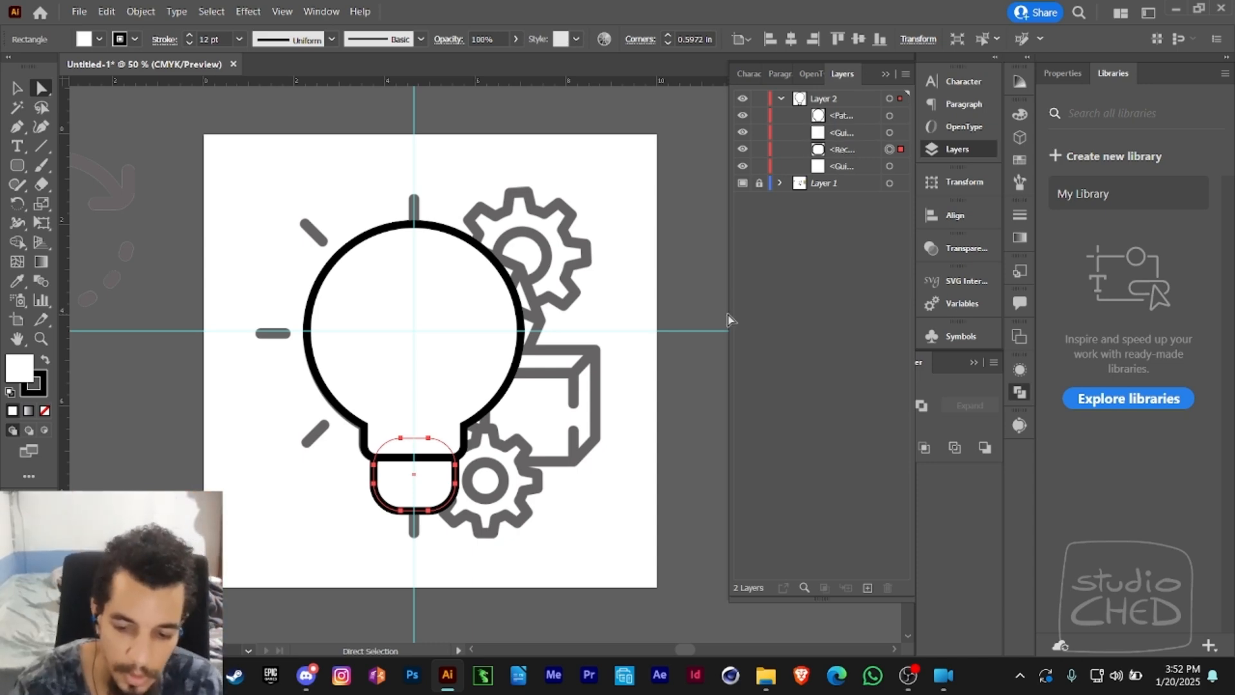
key(ctrl+shift+bracketright)
key(ctrl+bracketleft)
key(ctrl+bracketright)
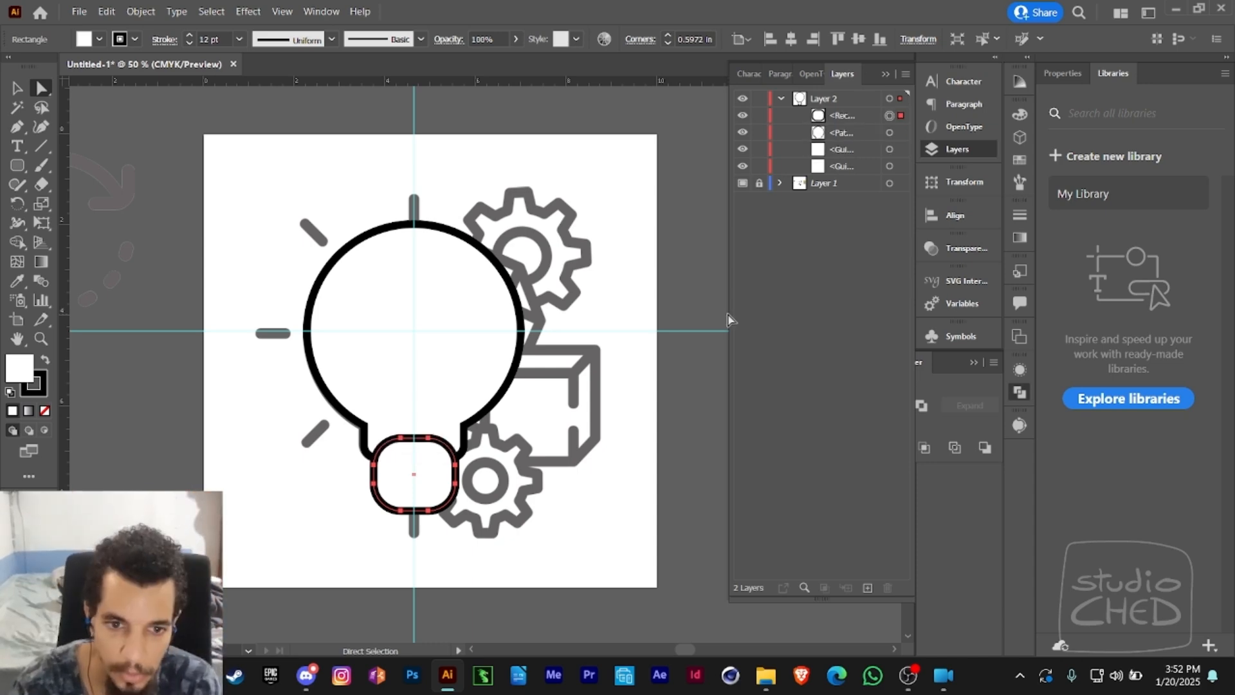
- Send the base rectangle repeatedly backward and forward through the stacking order of Layer 2, ending behind the guides
key(ctrl+bracketleft)
key(ctrl+bracketleft)
key(ctrl+bracketleft)
key(ctrl+bracketright)
key(ctrl+bracketright)
key(ctrl+bracketright)
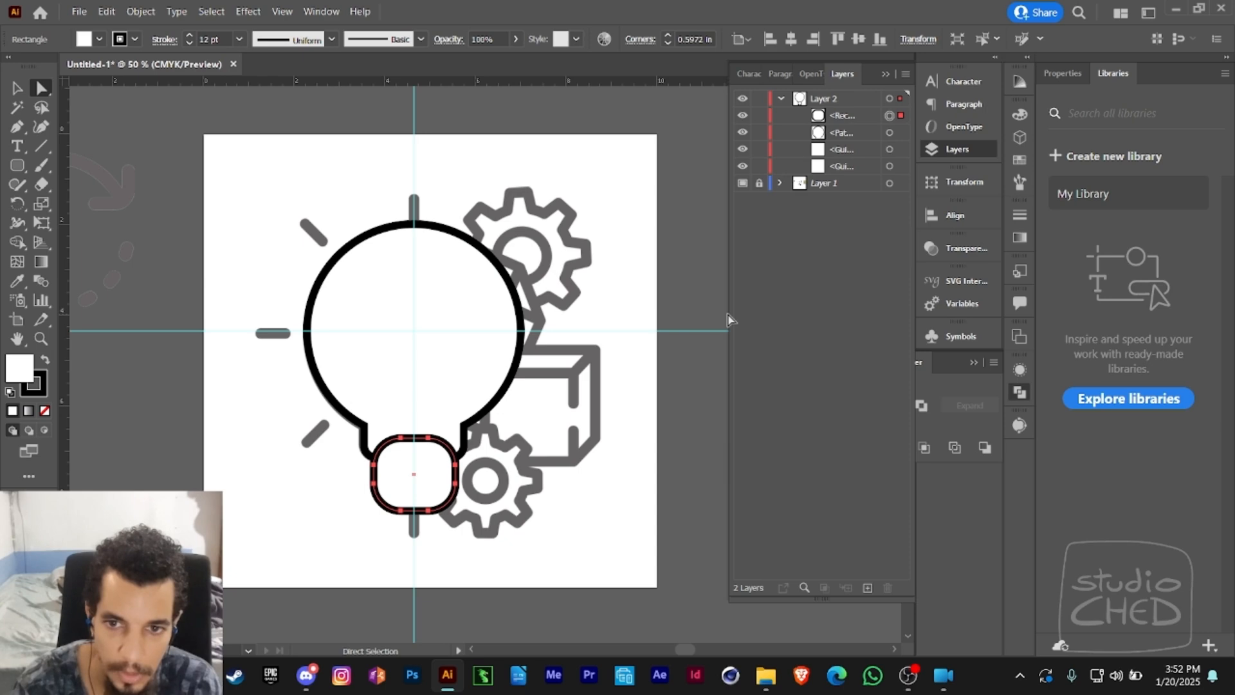
key(ctrl+bracketleft)
key(ctrl+bracketleft)
key(ctrl+bracketleft)
key(ctrl+bracketright)
key(ctrl+bracketright)
key(ctrl+bracketright)
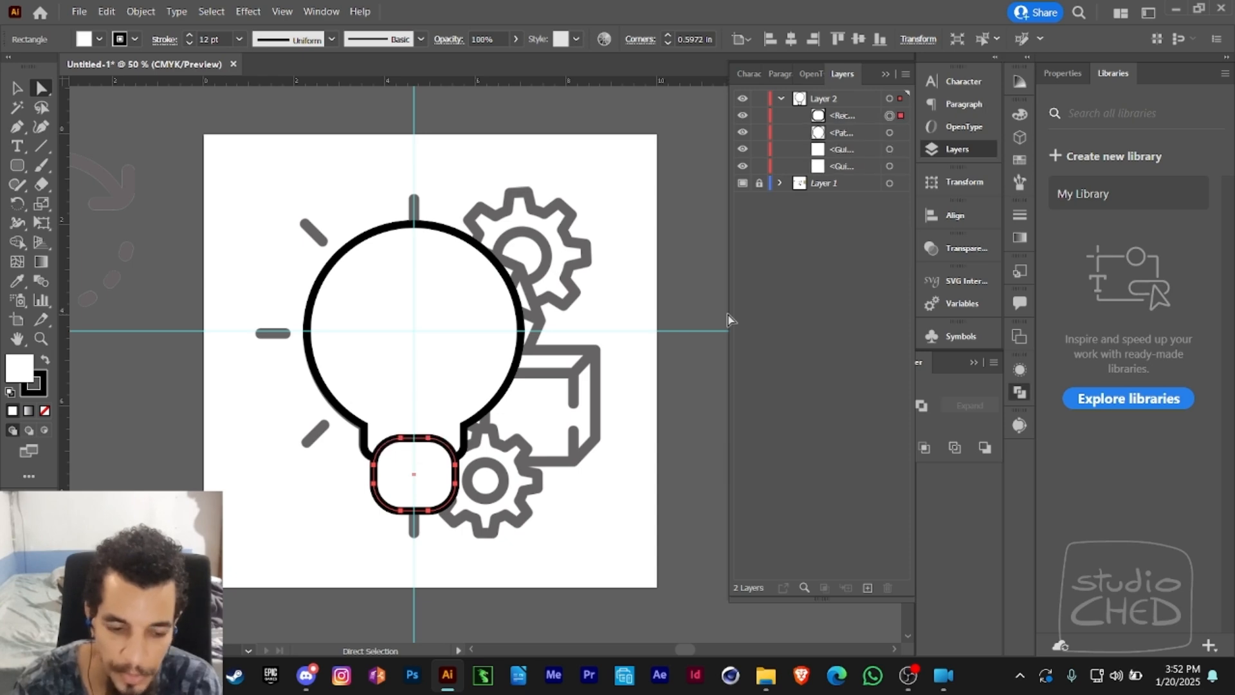
key(ctrl+bracketleft)
key(ctrl+bracketleft)
key(ctrl+bracketleft)
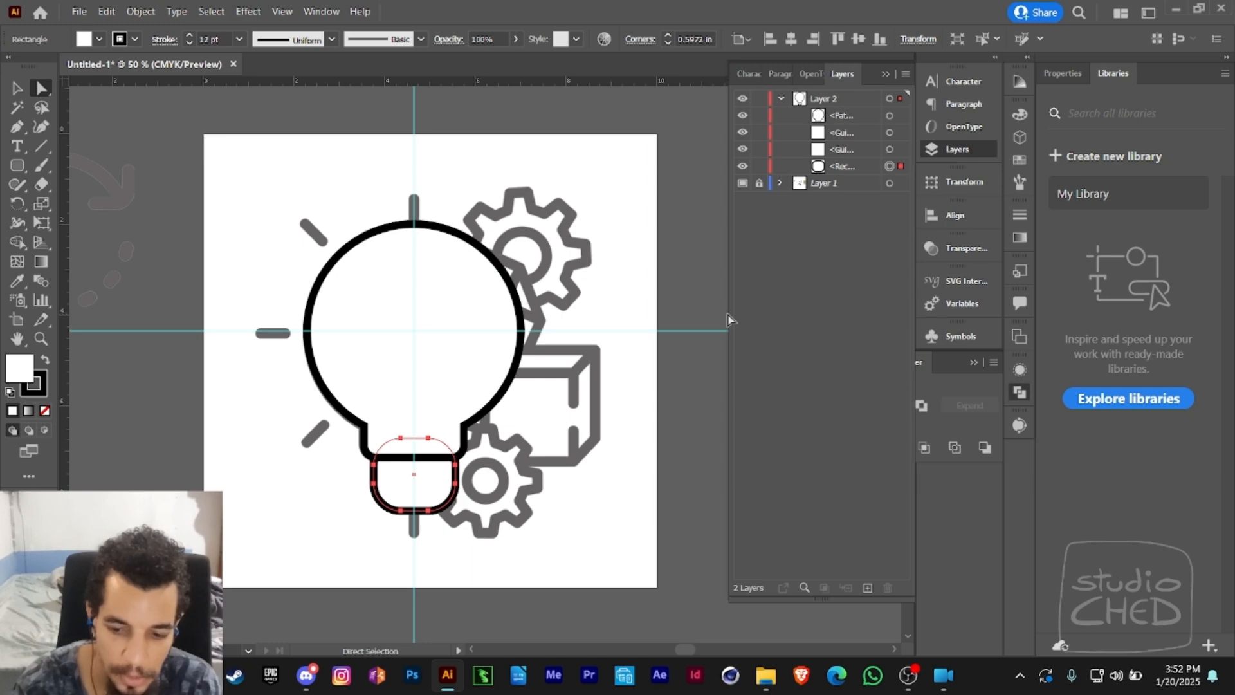
- Place the base rectangle directly behind the bulb outline in the stacking order, above the guides
key(ctrl+bracketright)
key(ctrl+bracketright)
key(ctrl+bracketright)
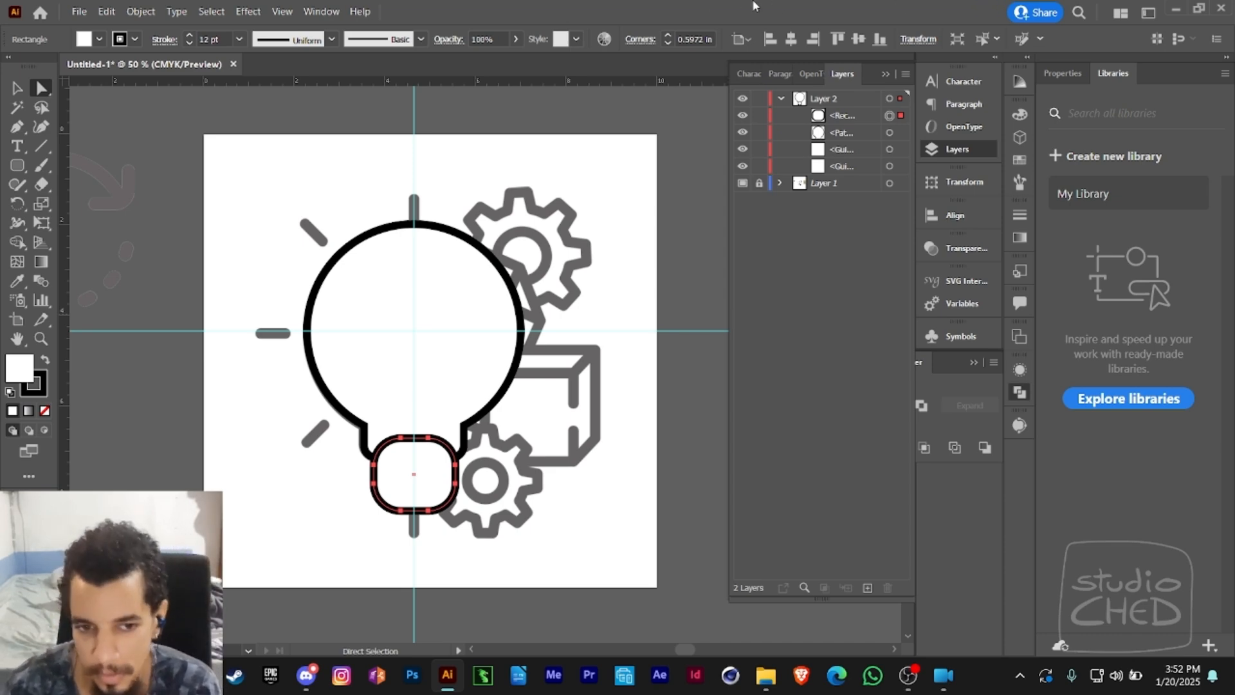
key(ctrl+bracketleft)
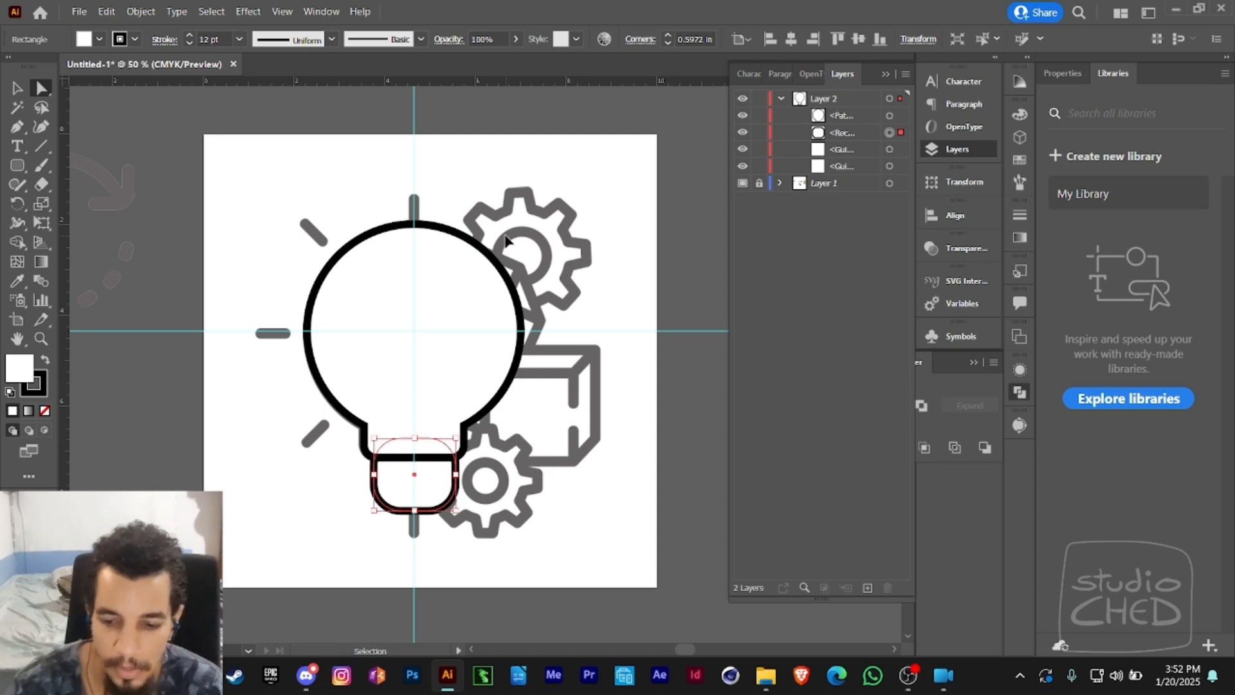
key(v)
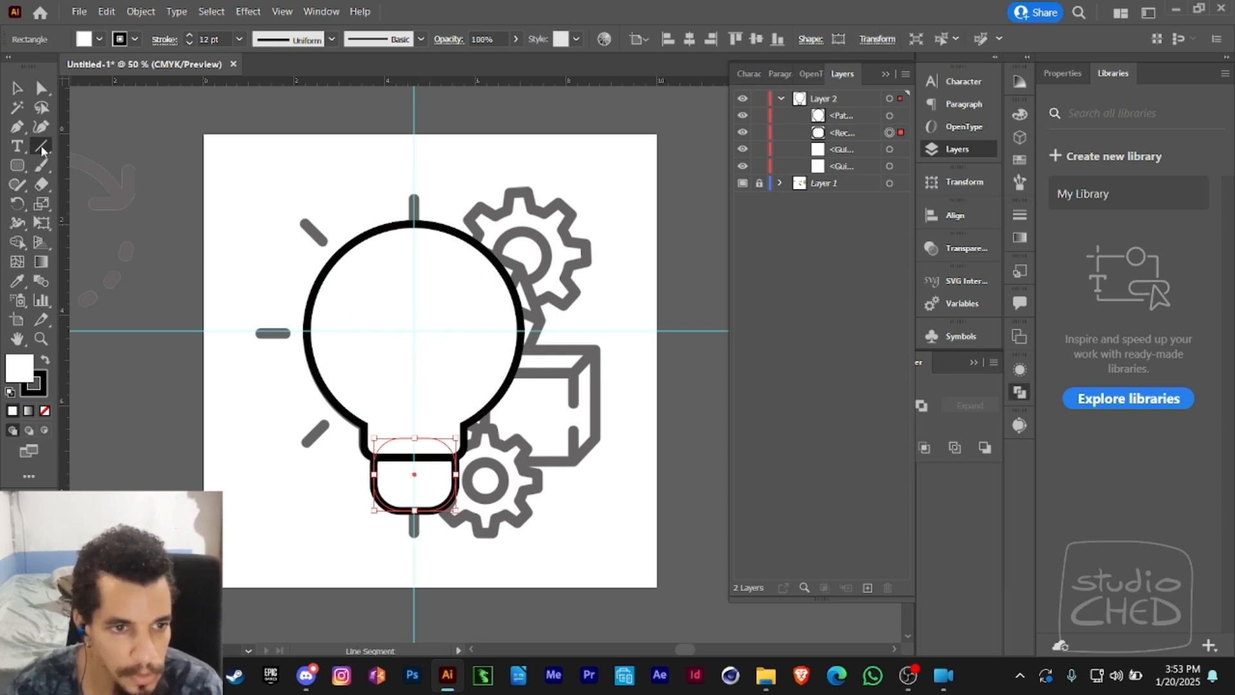
- Draw several straight test lines at various angles around the upper part of the artboard, and undo them
drag(41, 148, 101, 143)
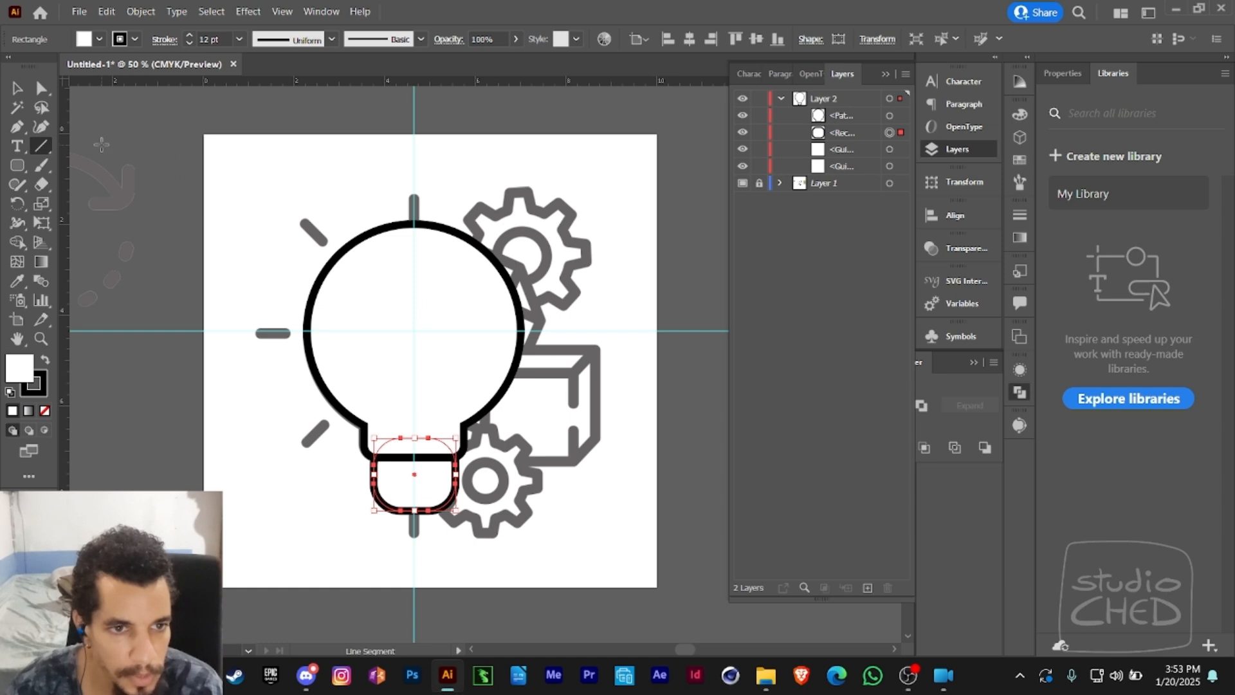
drag(272, 166, 476, 203)
mouse_move(578, 160)
mouse_down()
mouse_move(609, 231)
mouse_move(558, 293)
mouse_up()
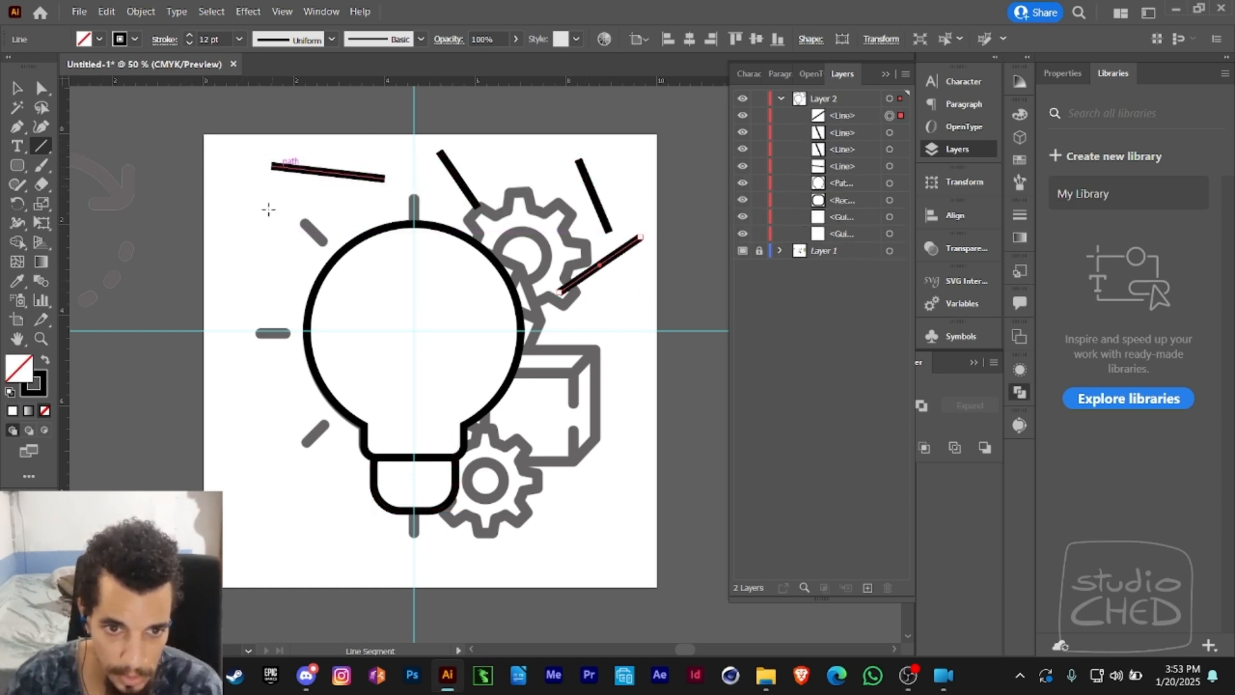
key(ctrl+z)
key(ctrl+z)
key(ctrl+z)
key(ctrl+z)
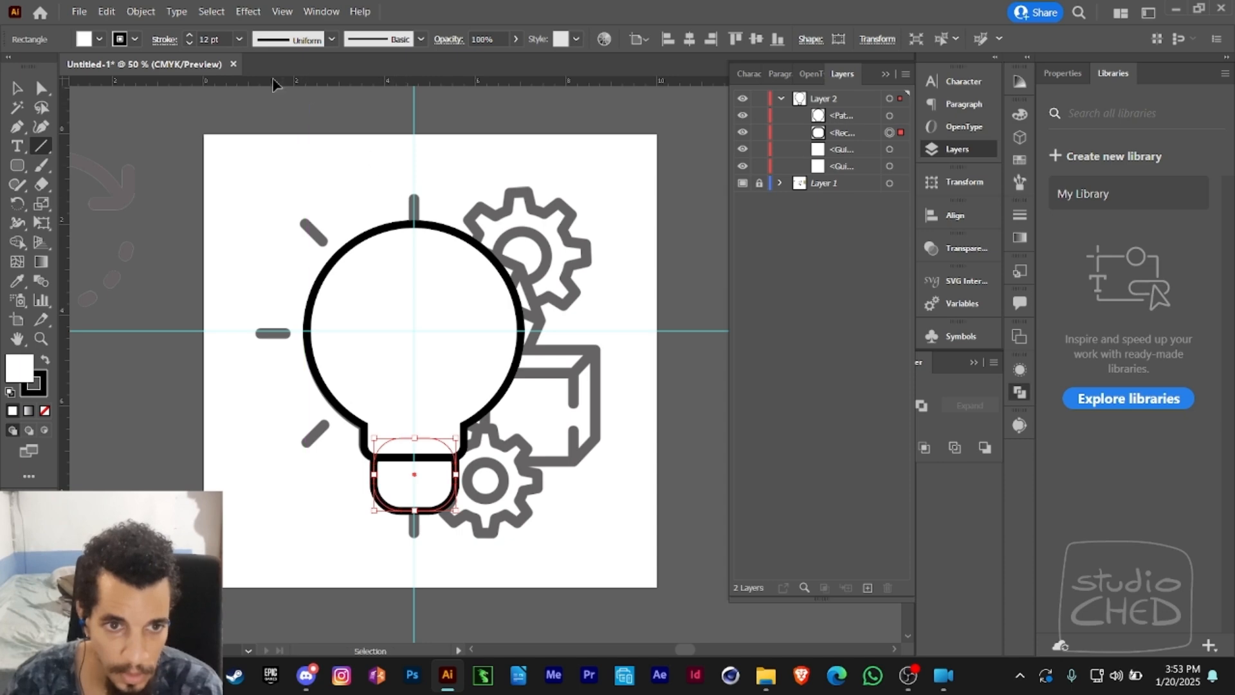
- Draw a vertical 12 pt line about 1.12 in long with a butt cap above and to the left of the bulb
click(1019, 216)
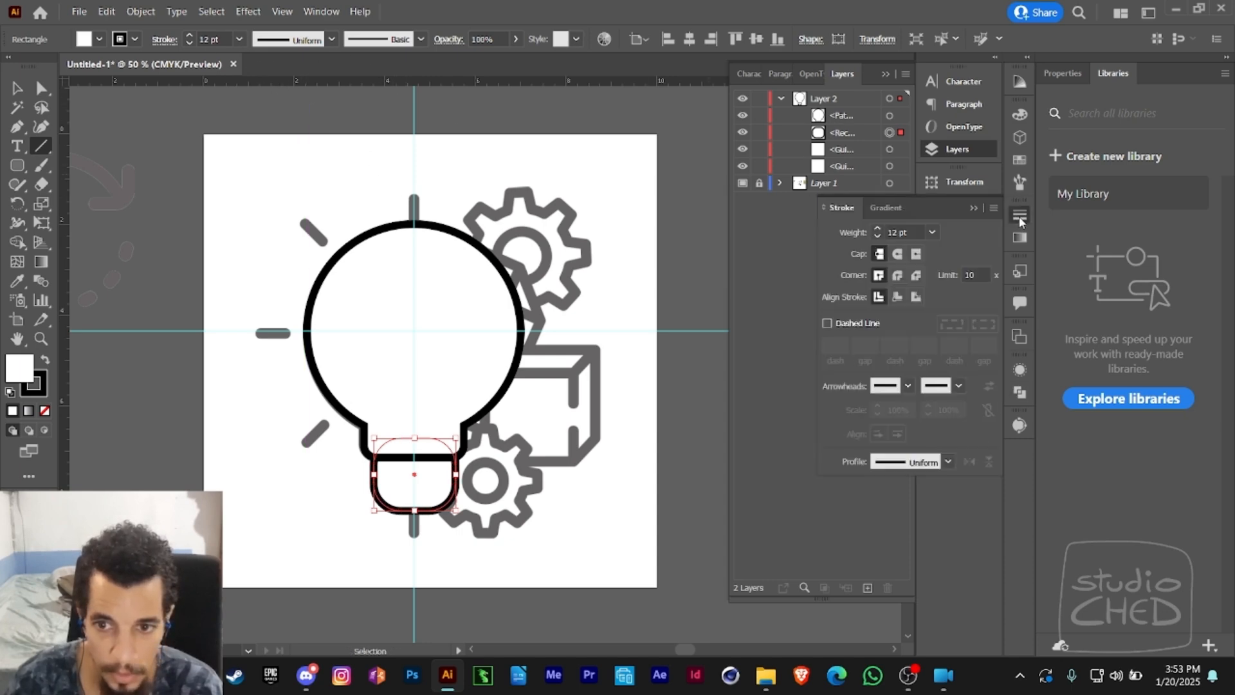
click(901, 259)
click(880, 256)
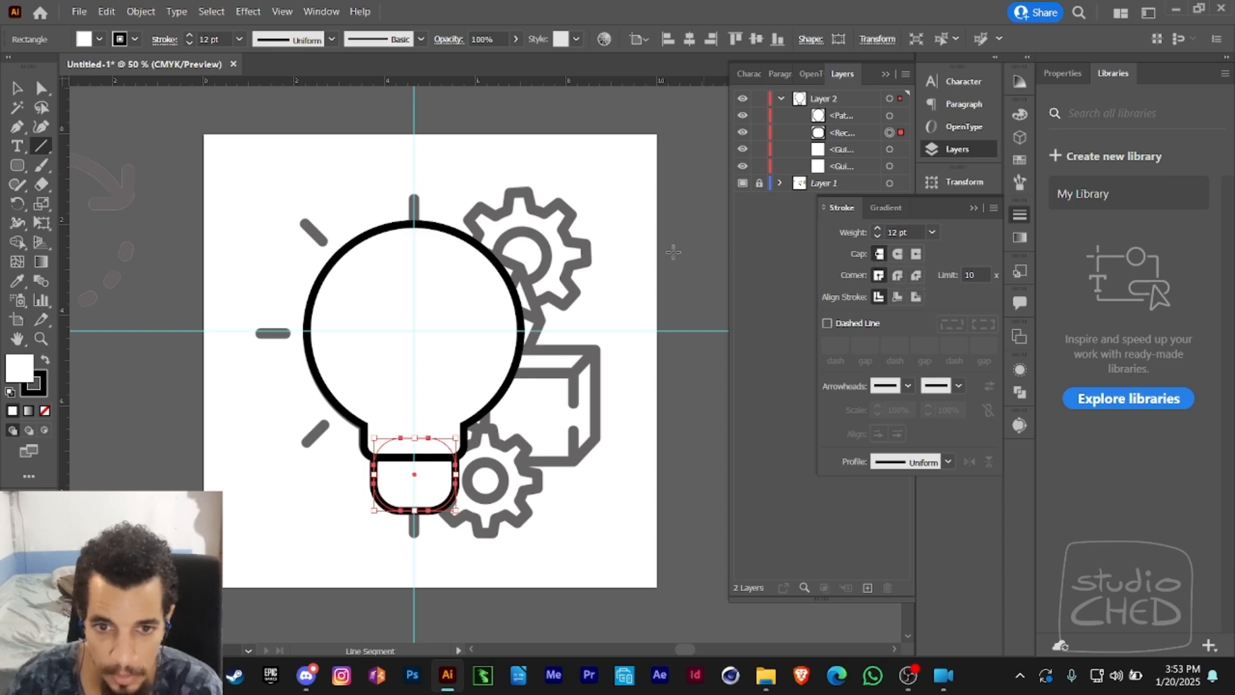
drag(587, 240, 586, 292)
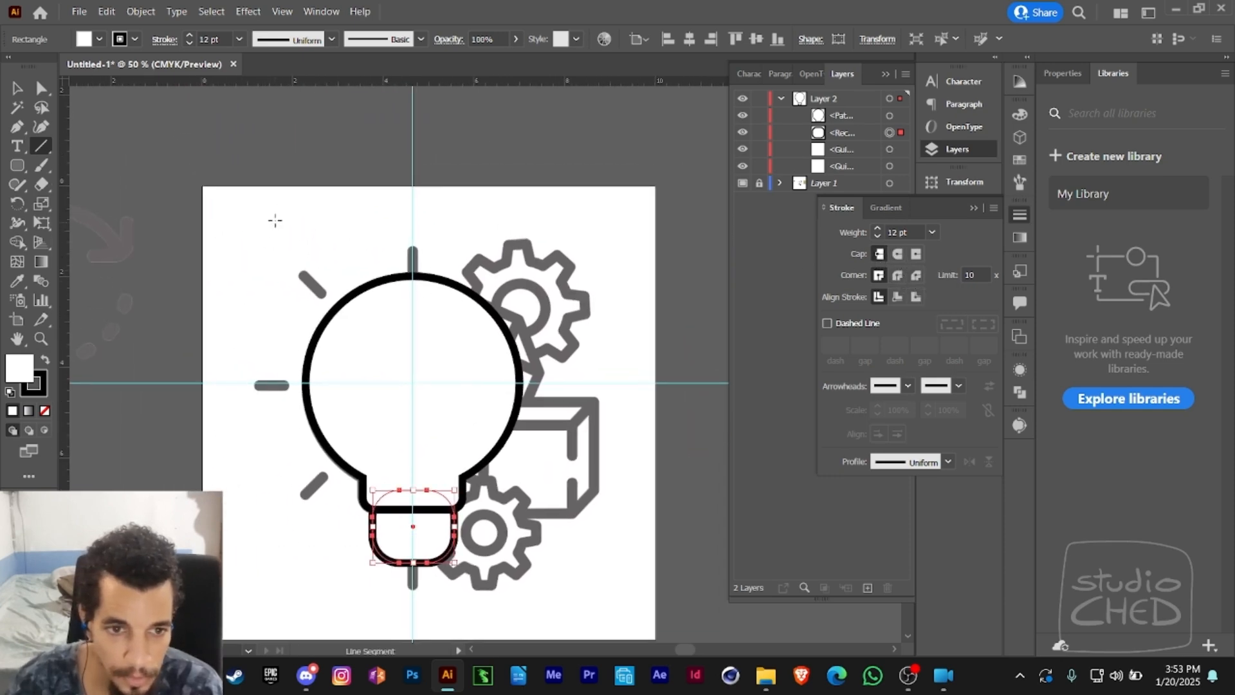
drag(278, 207, 278, 258)
ctrl+click(320, 232)
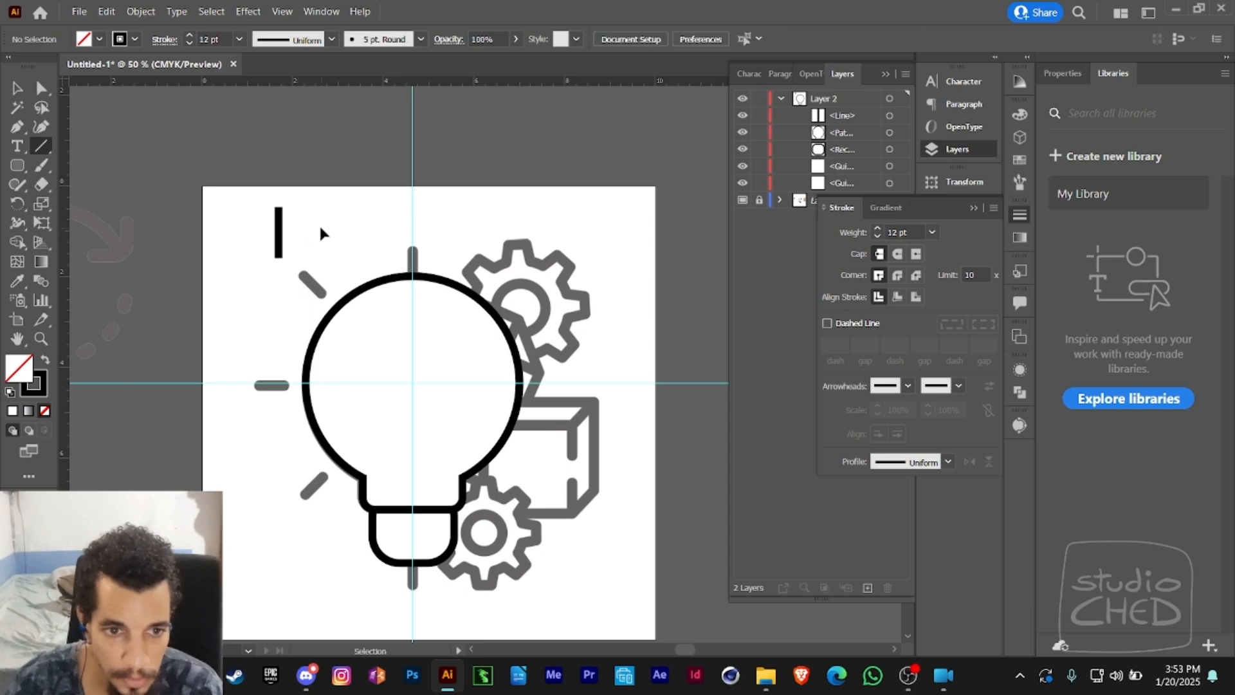
- Draw a second vertical 12 pt line about 1.12 in long with a round cap, just to the right of the butt-cap line
key(z)
click(306, 248)
drag(476, 289, 344, 157)
key(v)
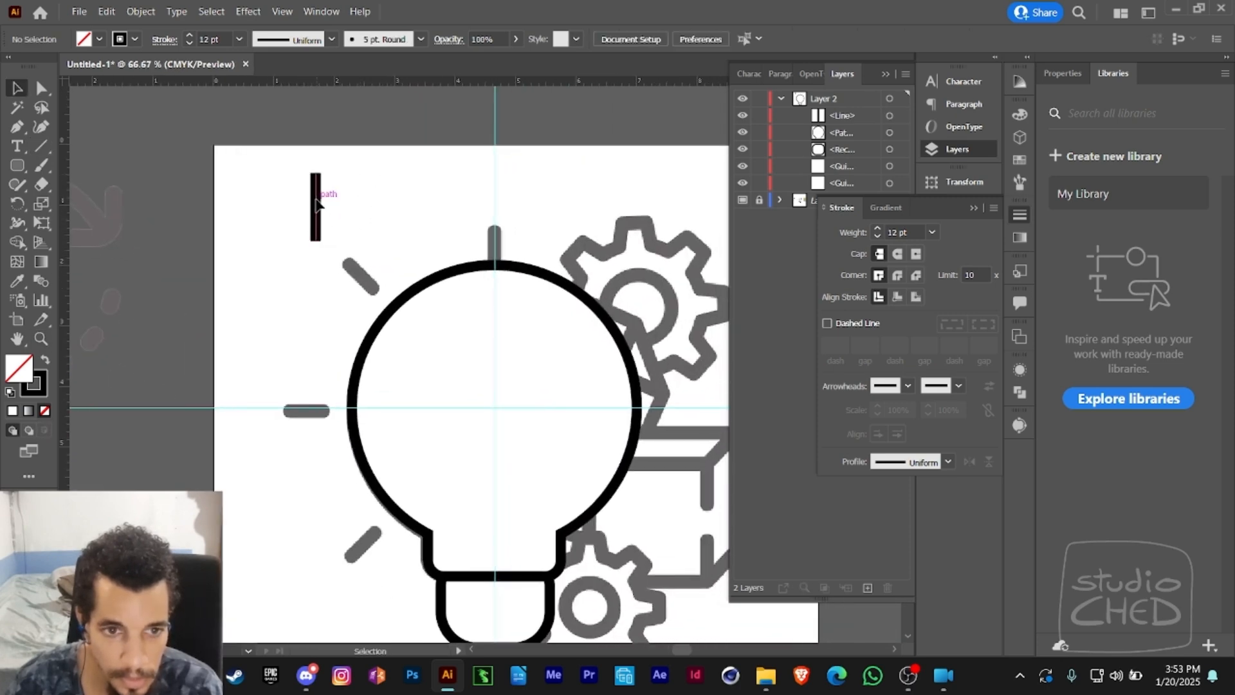
click(316, 204)
click(360, 227)
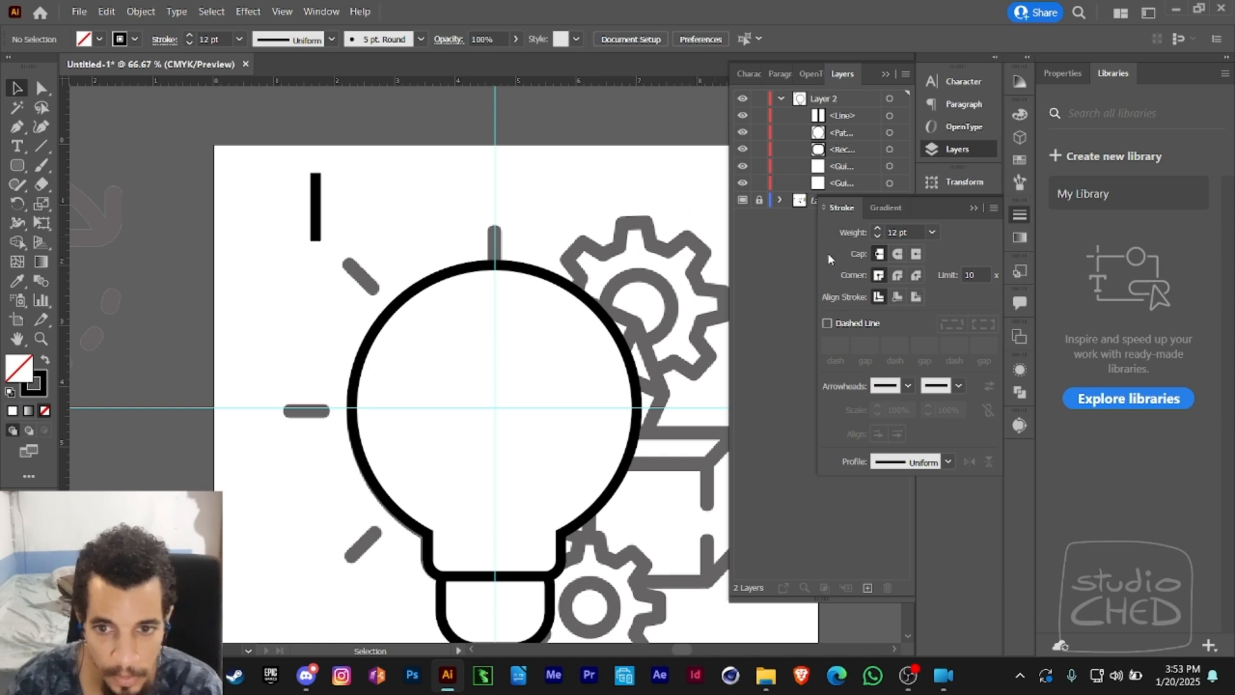
click(897, 255)
key(backslash)
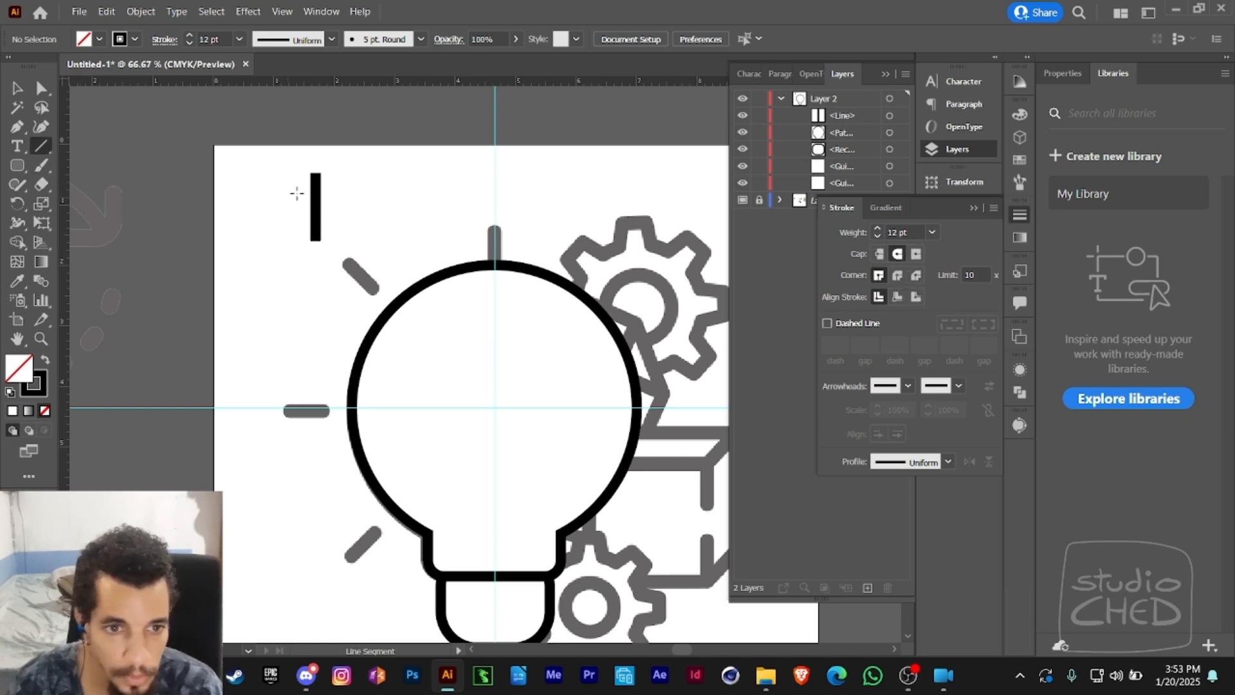
drag(346, 176, 348, 242)
key(a)
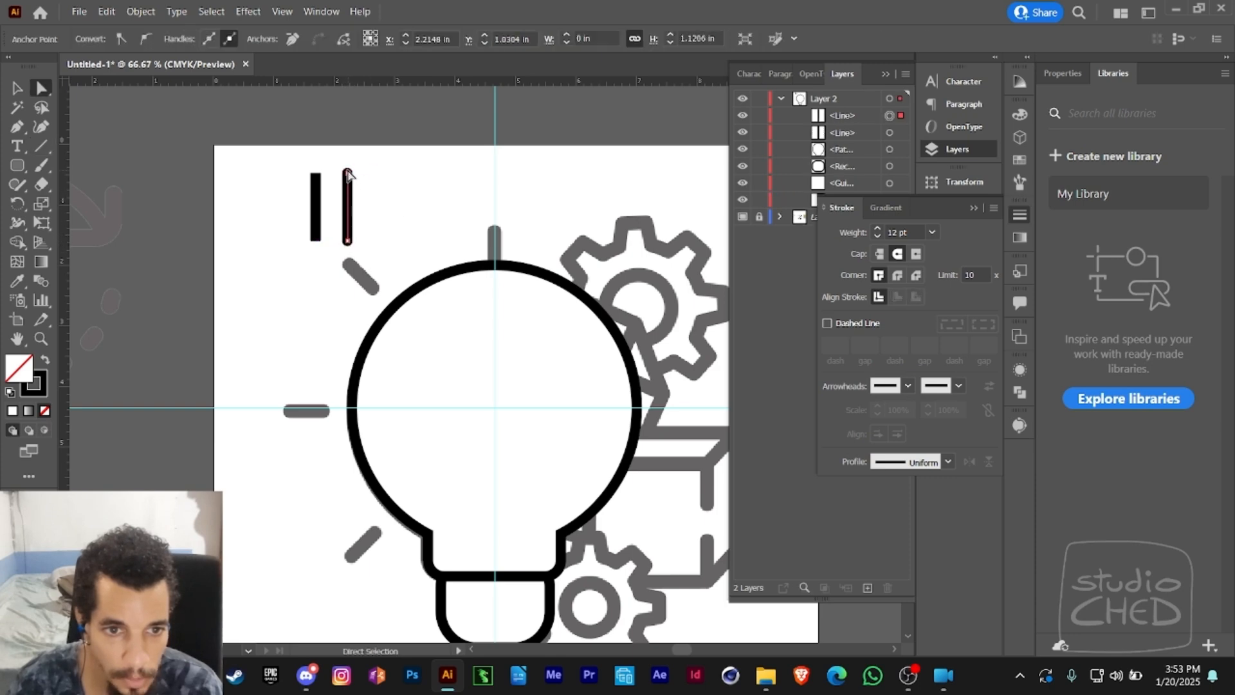
click(363, 205)
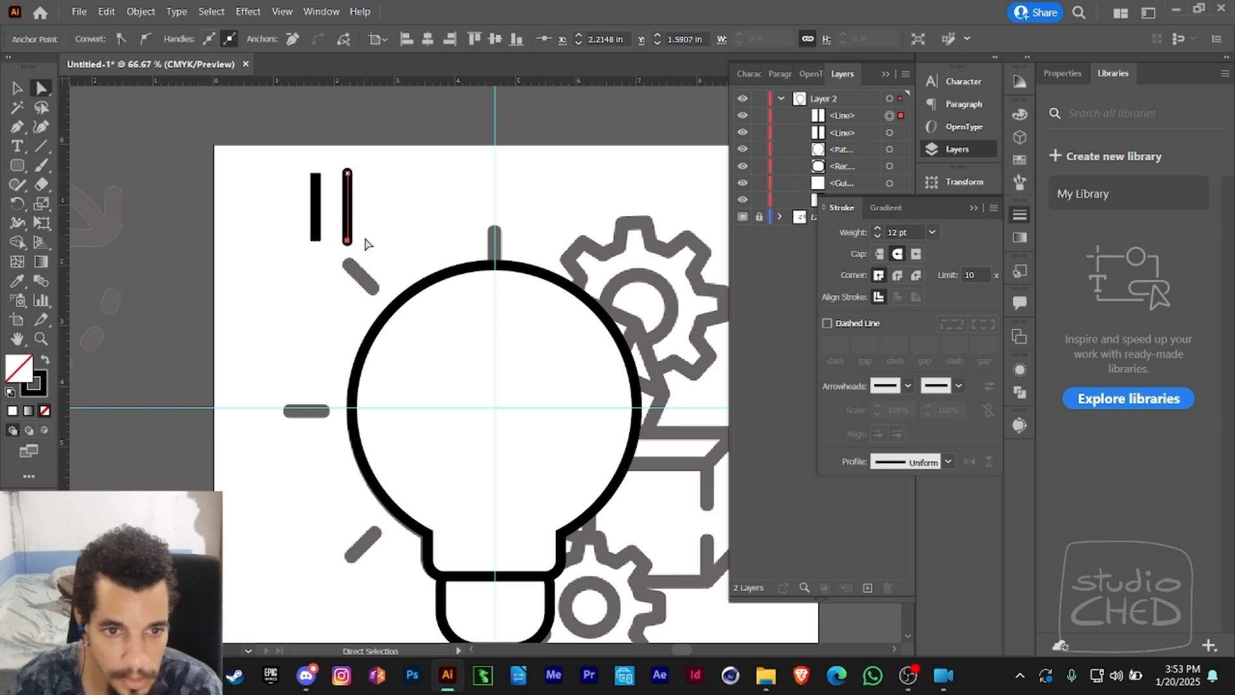
click(347, 242)
click(381, 245)
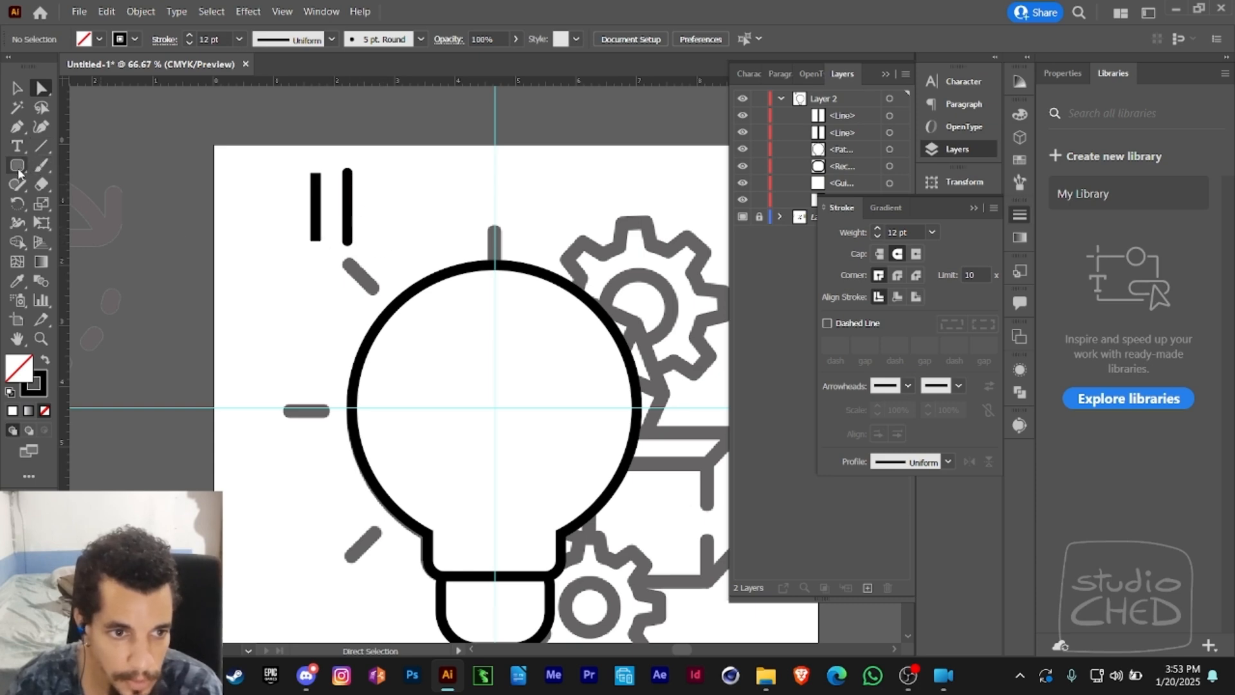
- Draw an open test path with the Pen tool above the bulb, combining sharp corners with one curved bend
click(41, 146)
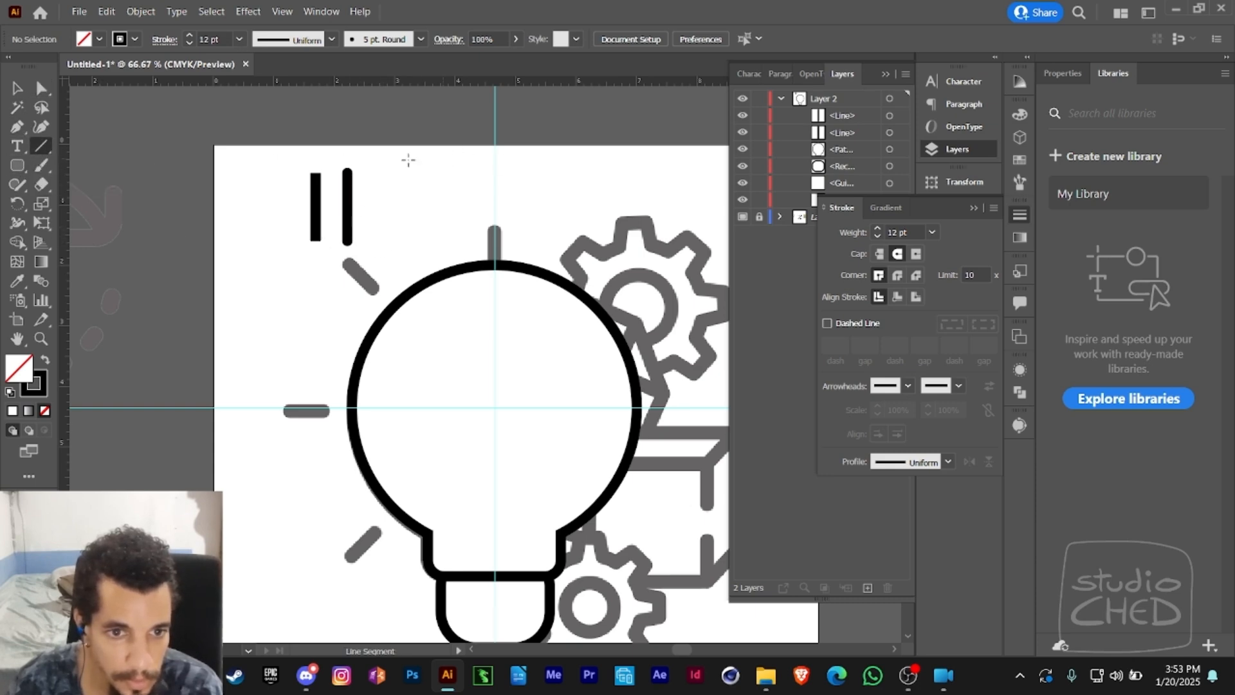
click(20, 129)
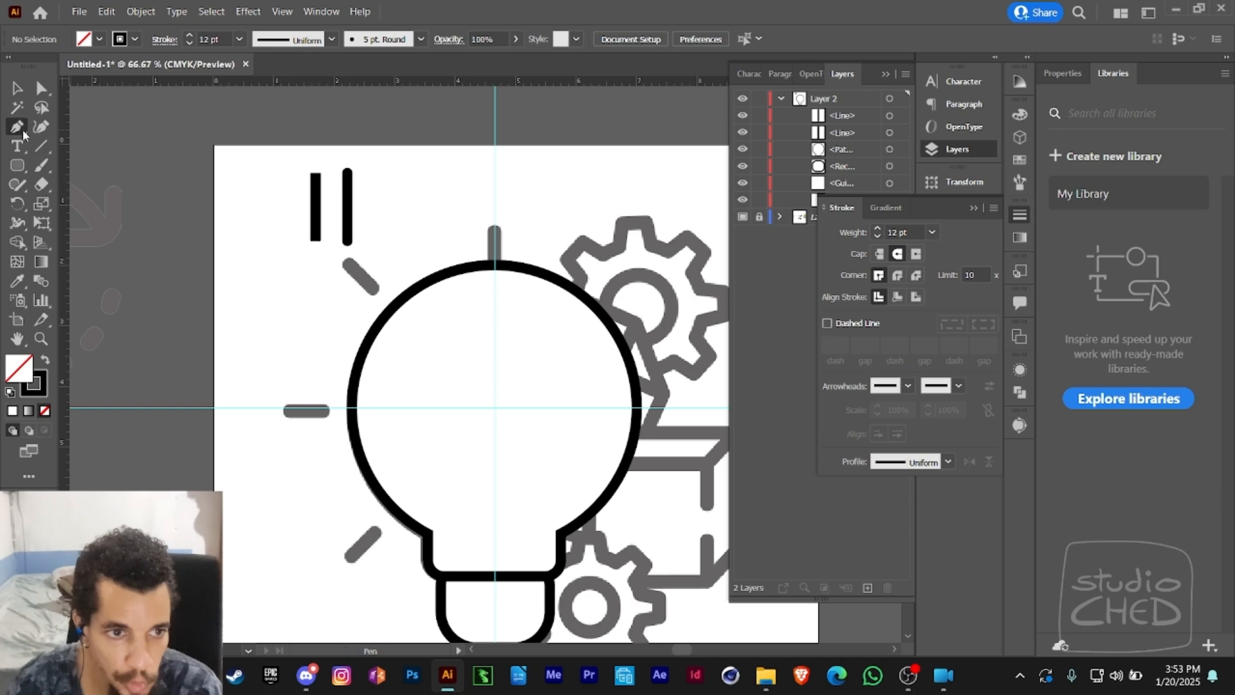
click(381, 188)
click(436, 173)
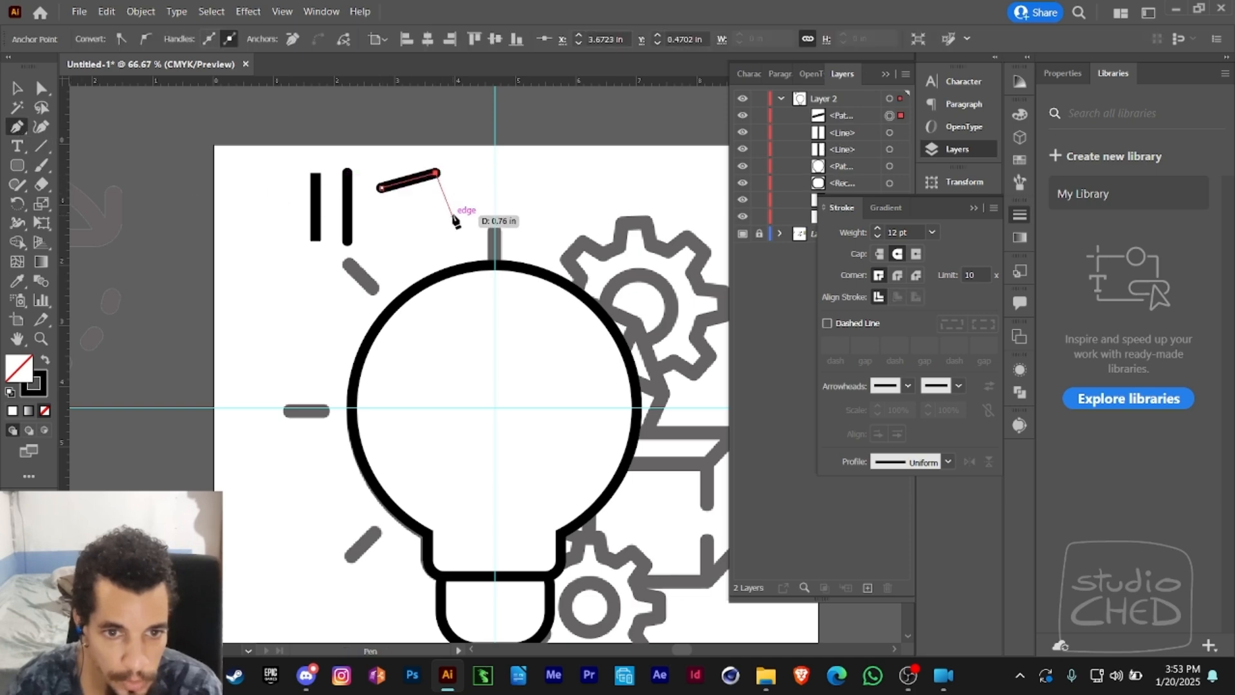
click(453, 216)
drag(423, 228, 405, 283)
click(434, 265)
click(482, 221)
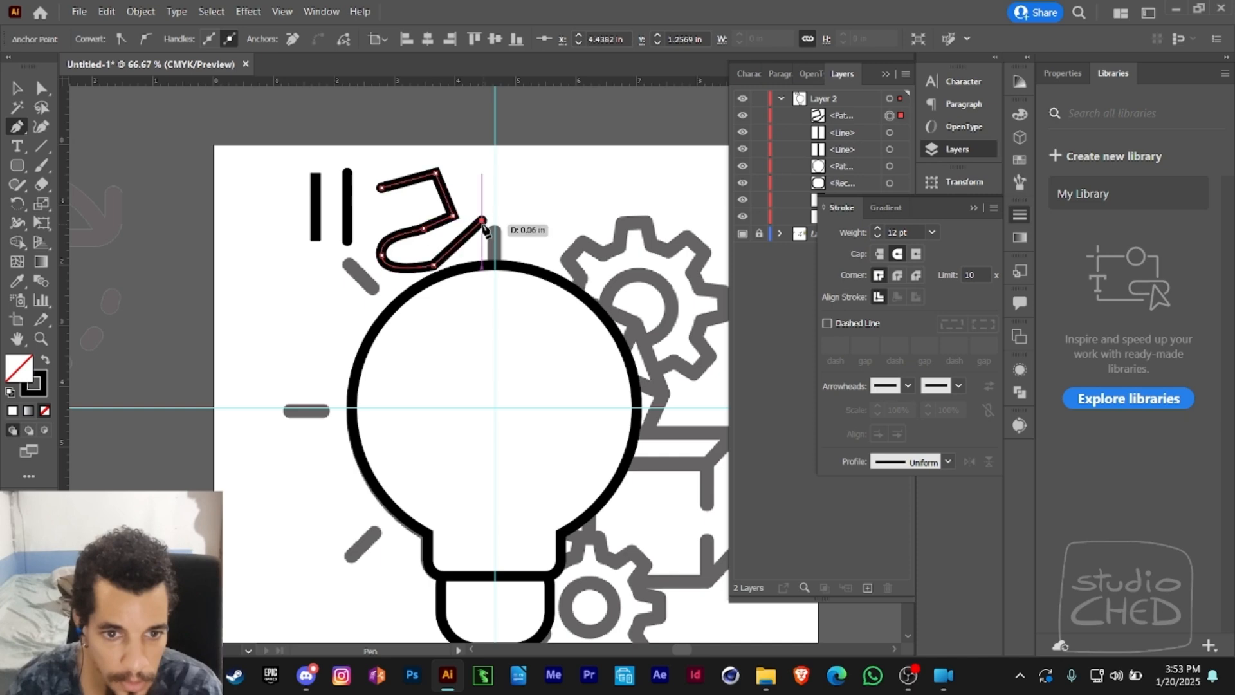
key(a)
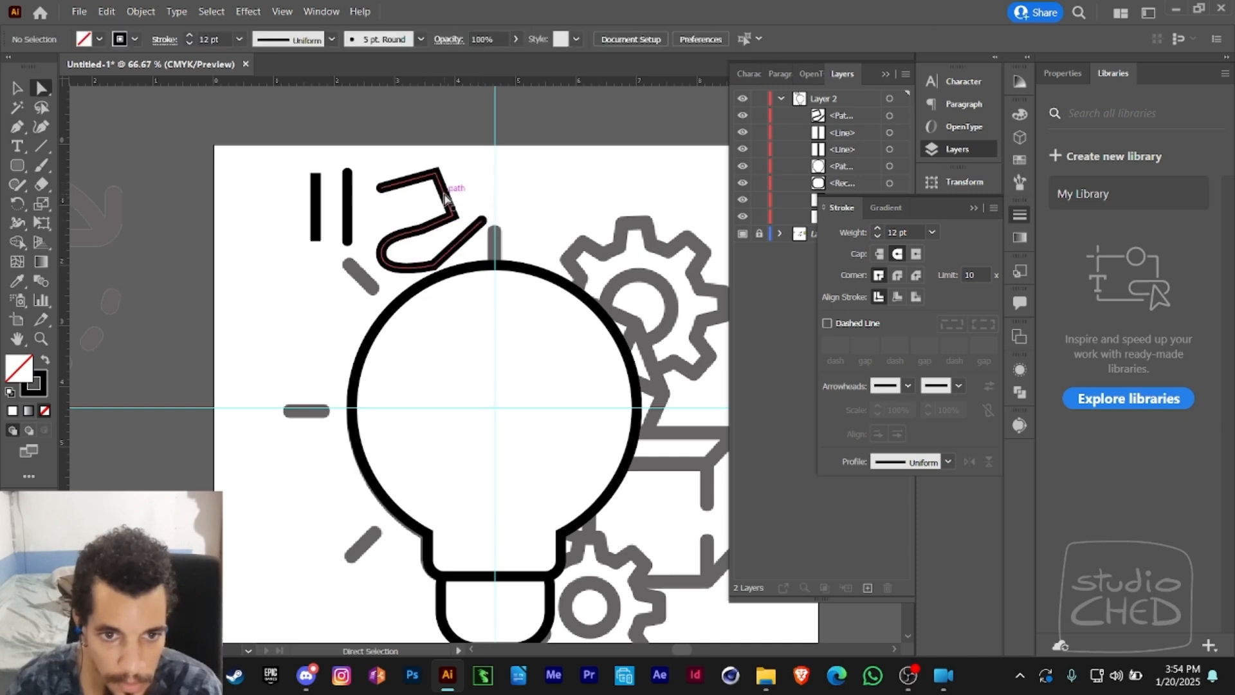
- Set the corners of the pen-drawn test path to Round Join
click(440, 190)
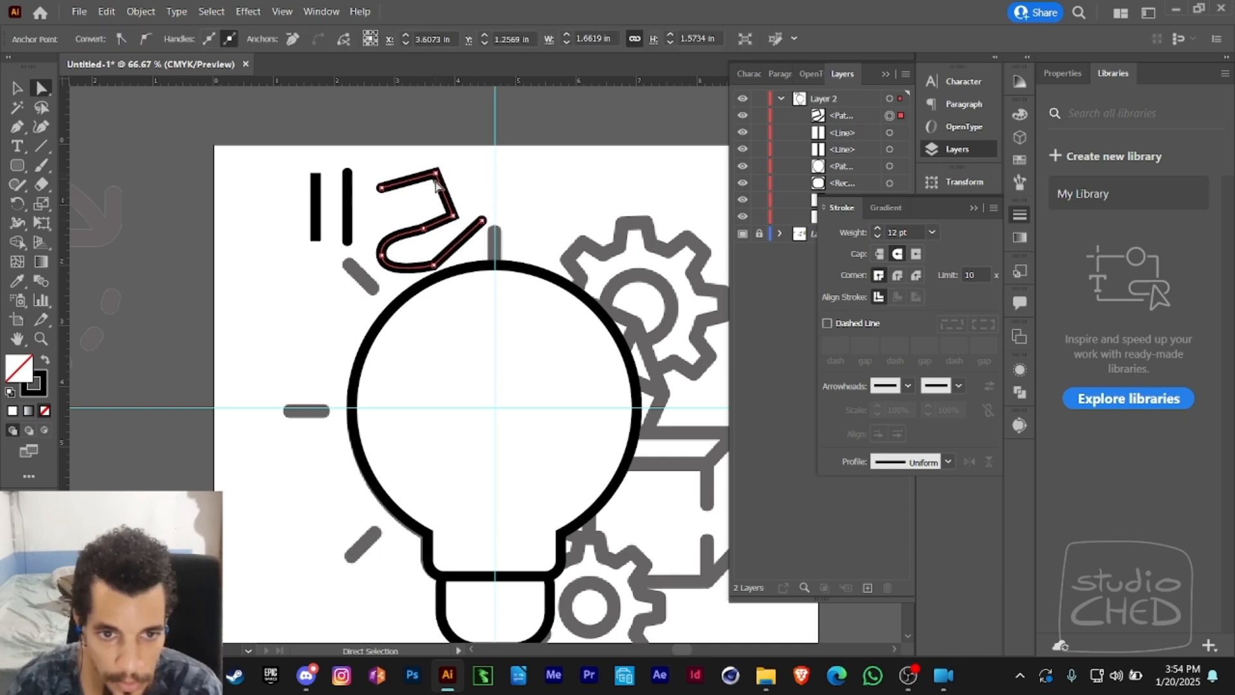
click(897, 276)
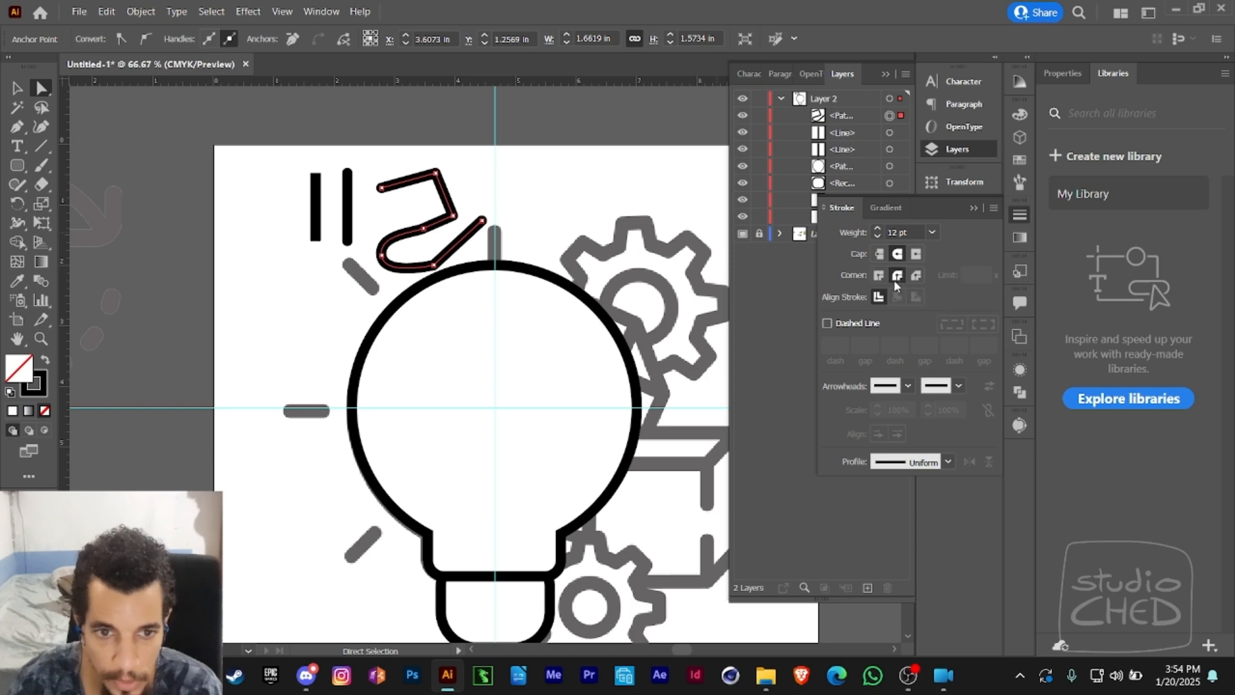
click(462, 229)
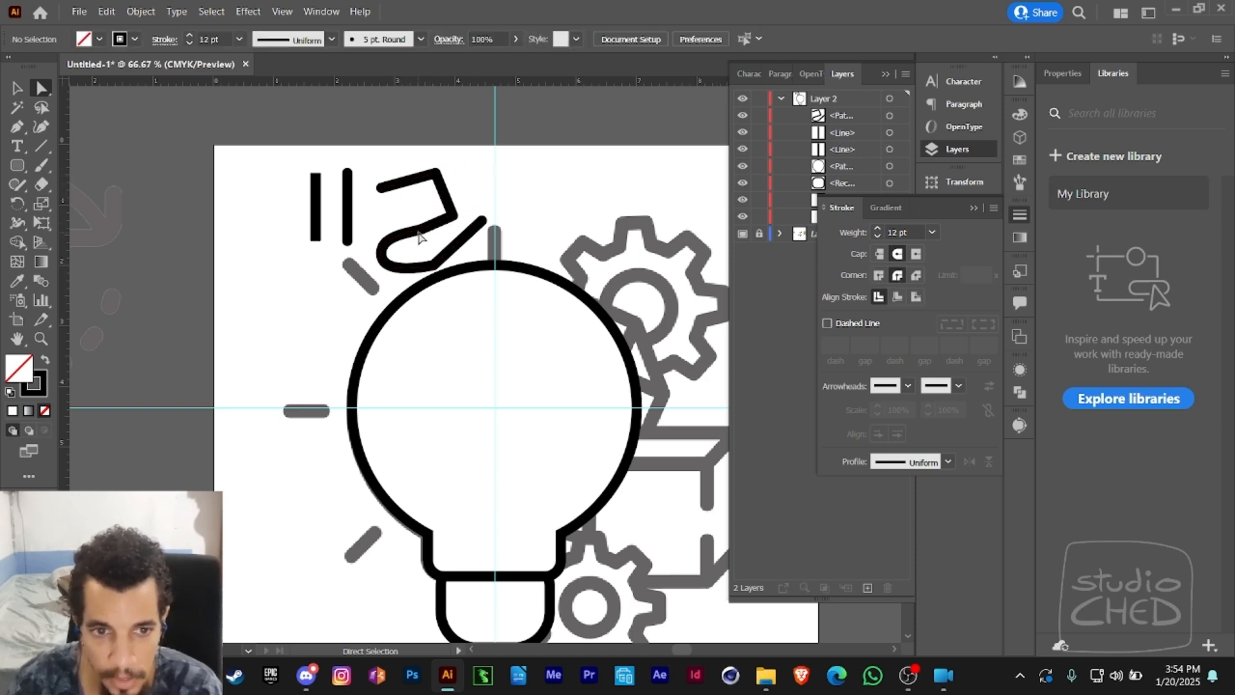
- Delete the pen-drawn test path above the bulb
drag(491, 146, 428, 252)
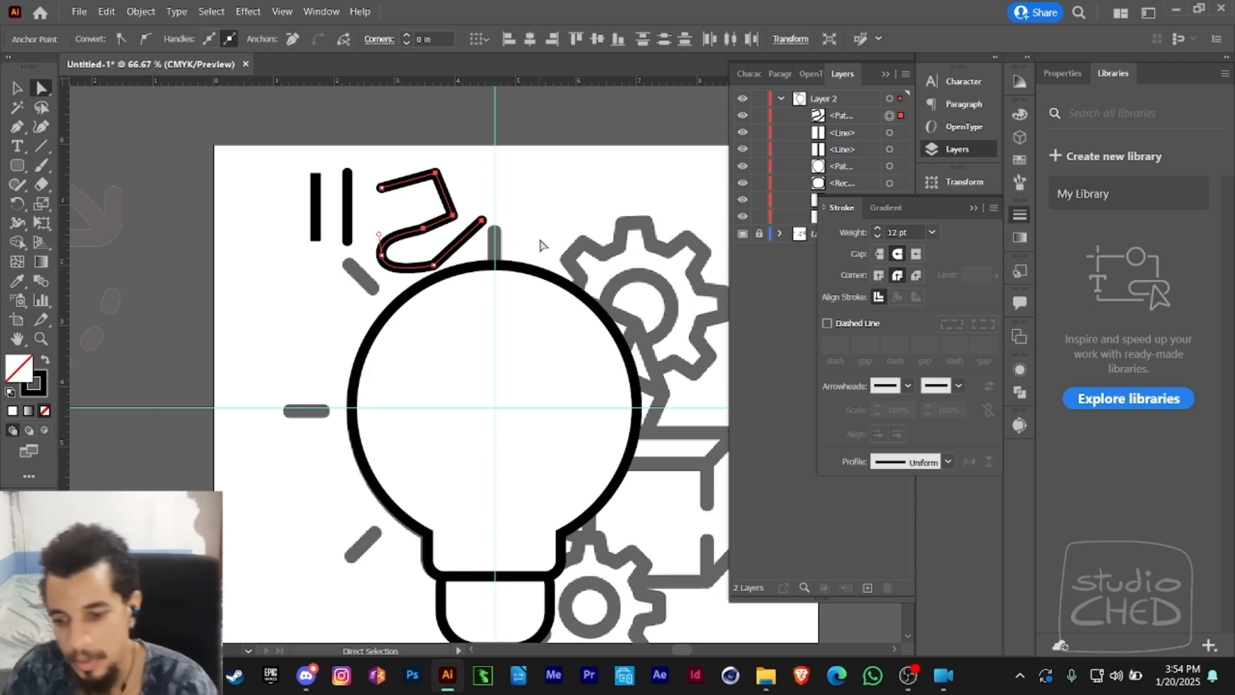
key(Delete)
key(Delete)
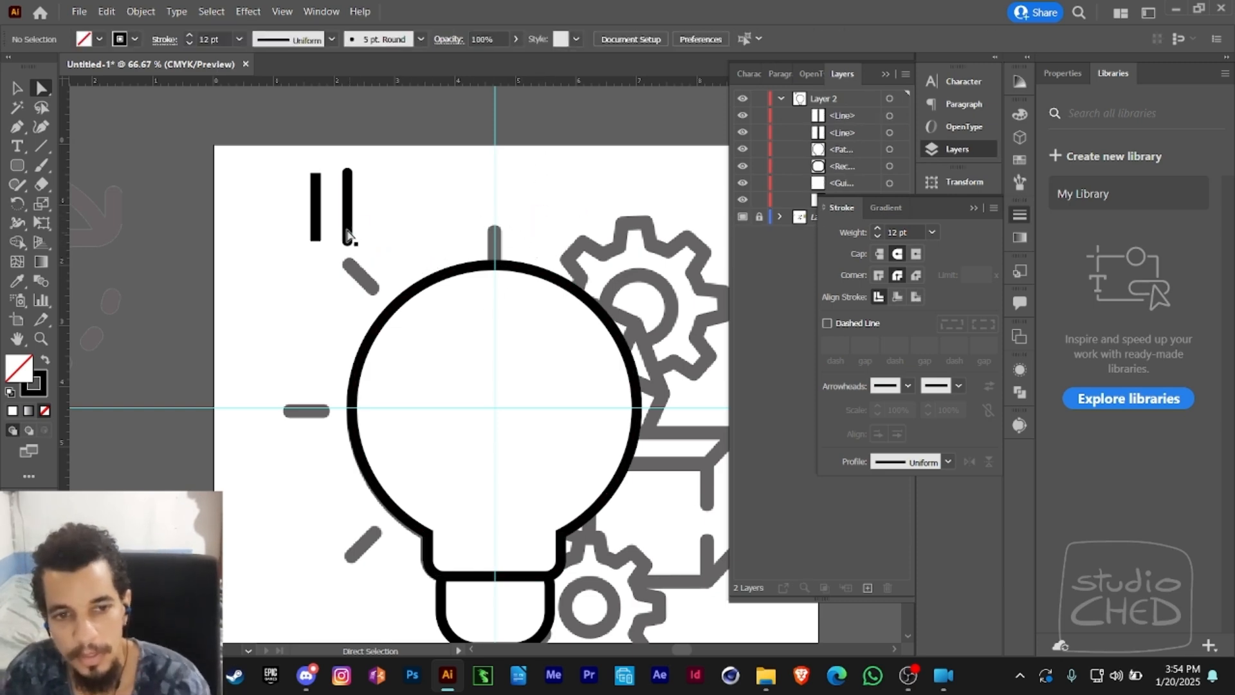
- Delete the butt-cap line and shorten the round-cap line to roughly half its length by lowering its upper endpoint
click(308, 224)
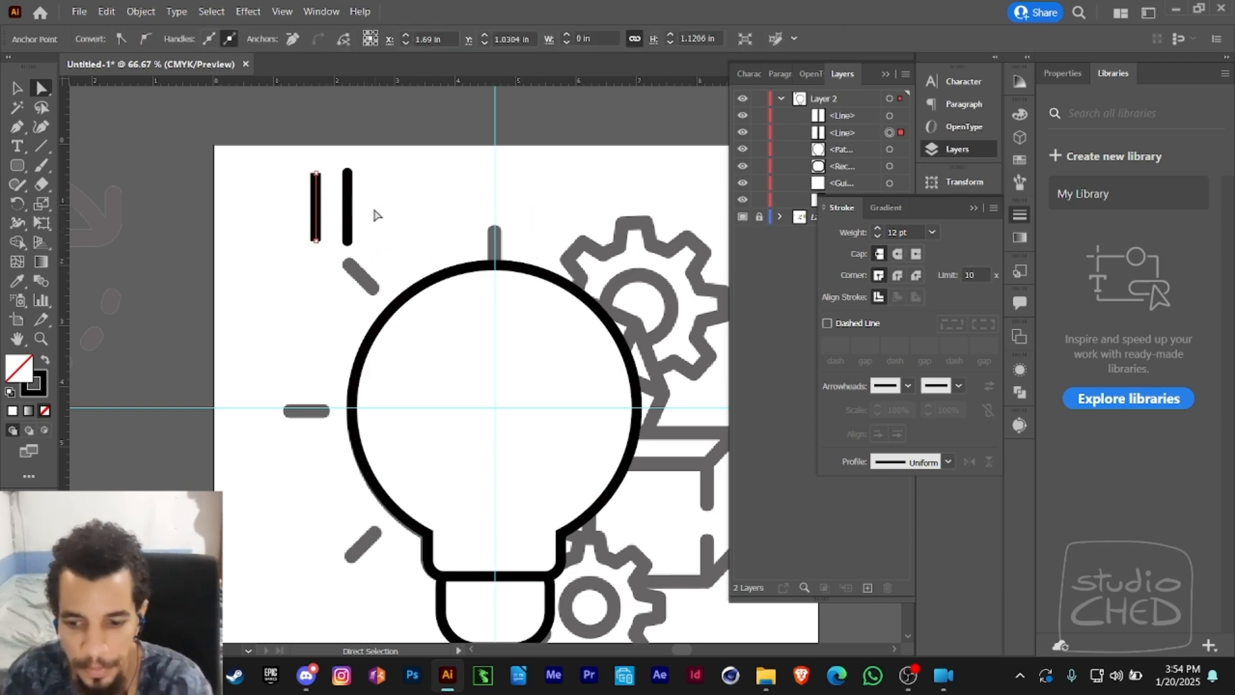
key(Delete)
drag(347, 175, 348, 209)
click(348, 233)
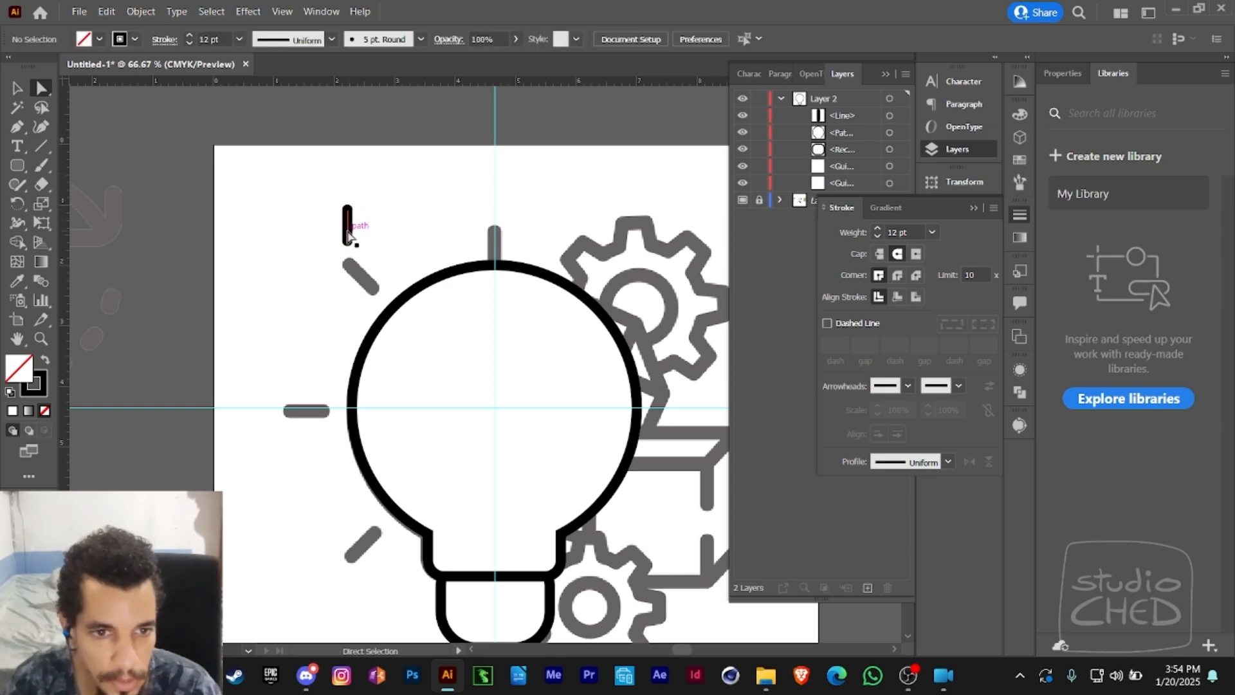
- Increase the stroke weight of the short round-cap line to 17 pt
click(190, 37)
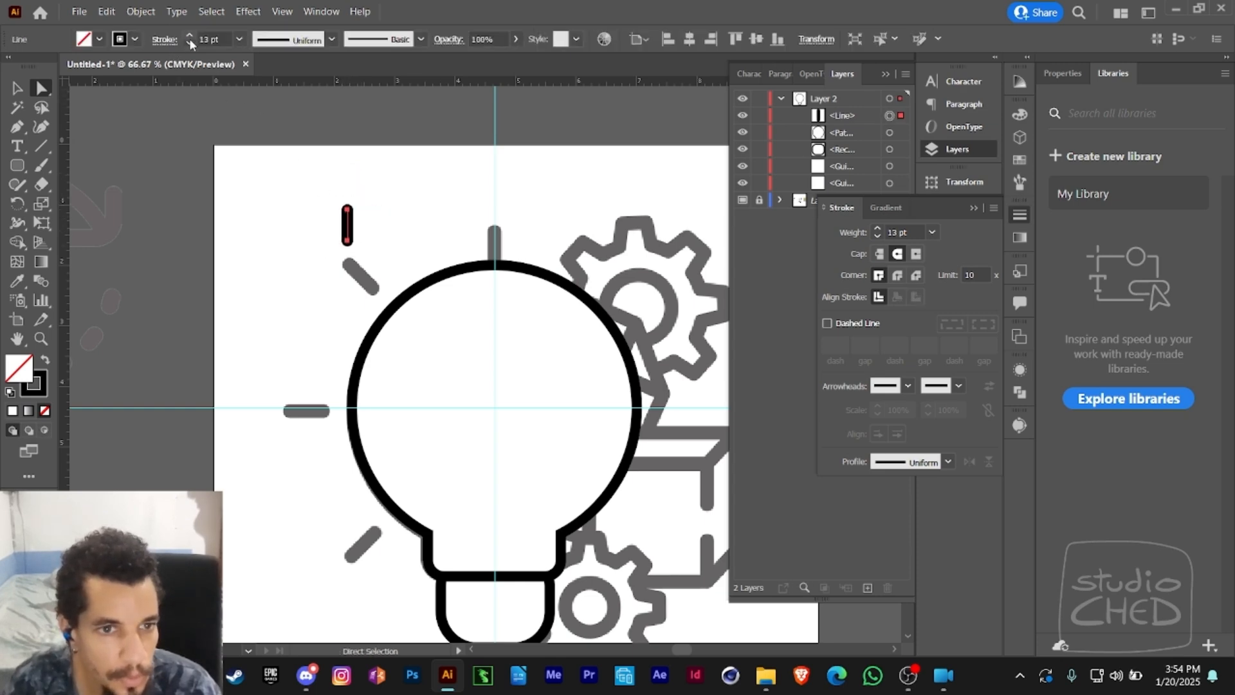
click(190, 37)
click(190, 36)
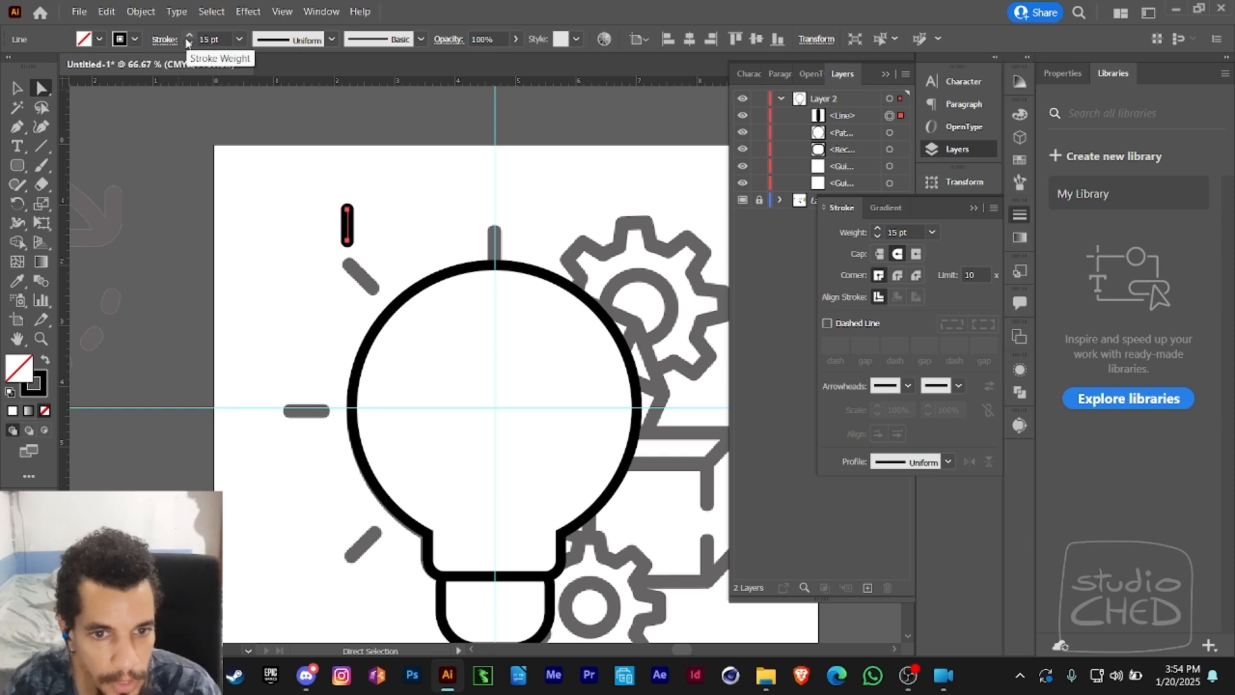
click(186, 36)
click(187, 36)
key(v)
click(315, 180)
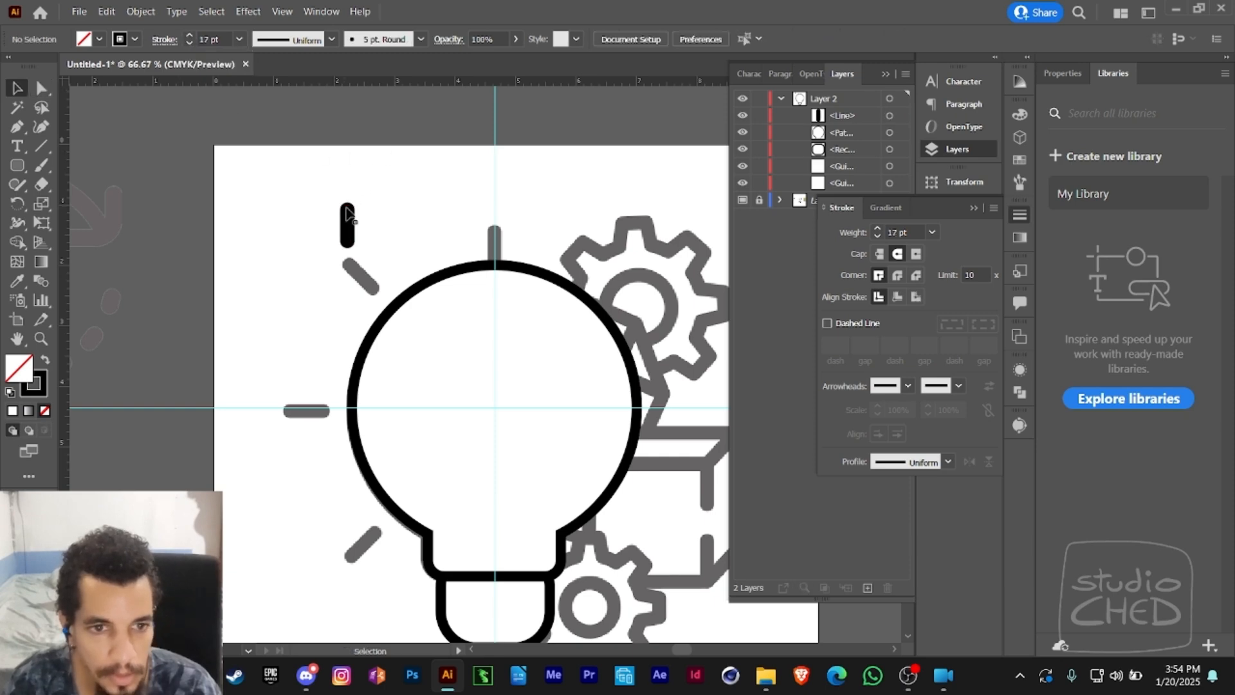
- Move the round-cap line onto the vertical guide, directly above the top of the bulb
mouse_move(348, 226)
mouse_down()
mouse_move(532, 219)
mouse_move(494, 210)
mouse_up()
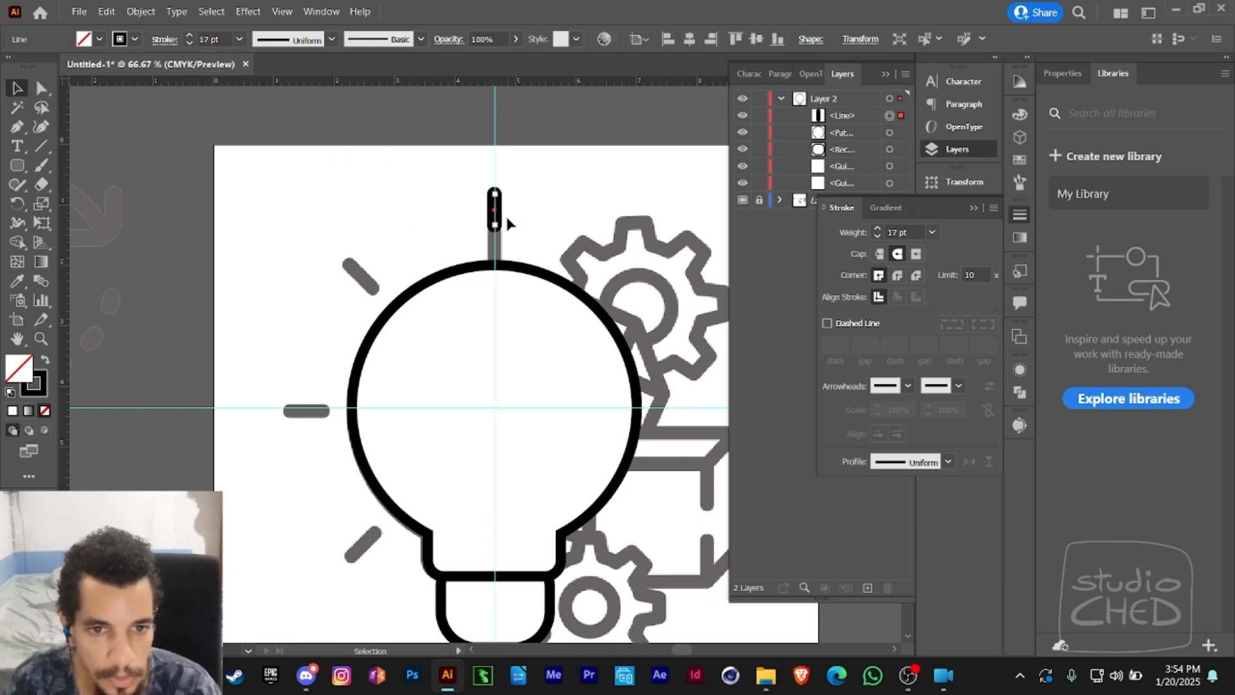
scroll(527, 230, up, 1)
scroll(527, 230, down, 3)
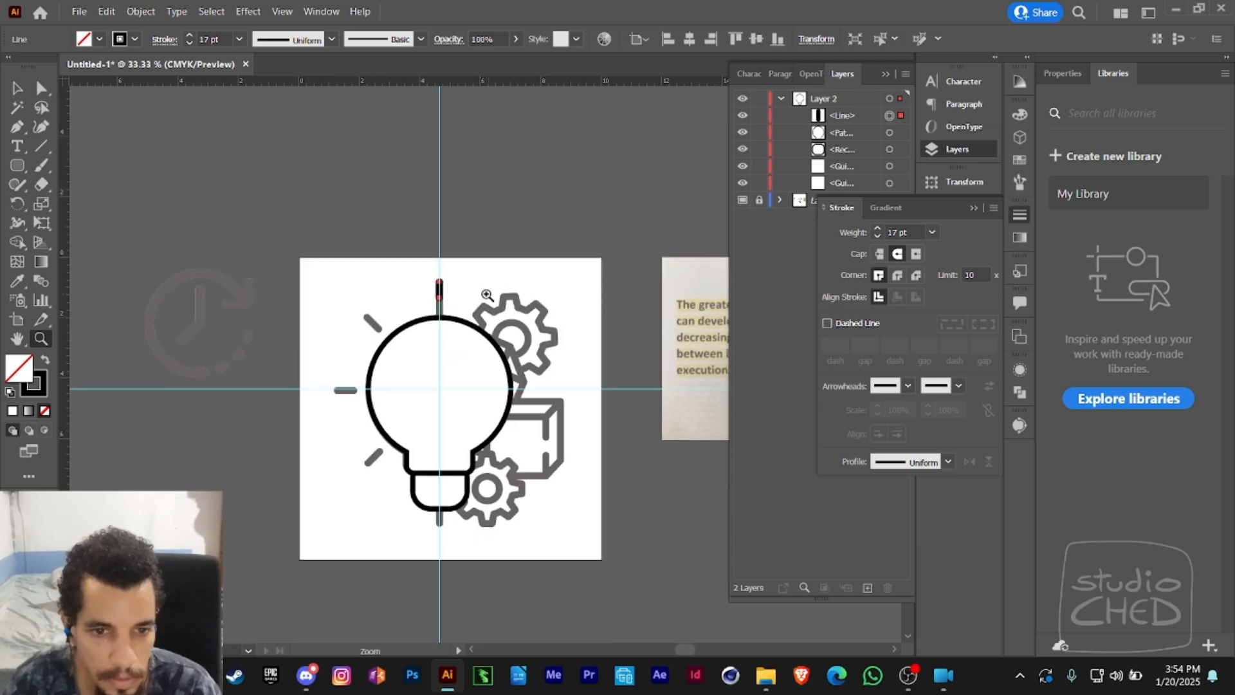
- Set the stroke weight of both the bulb outline and its rounded base to 20 pt
key(v)
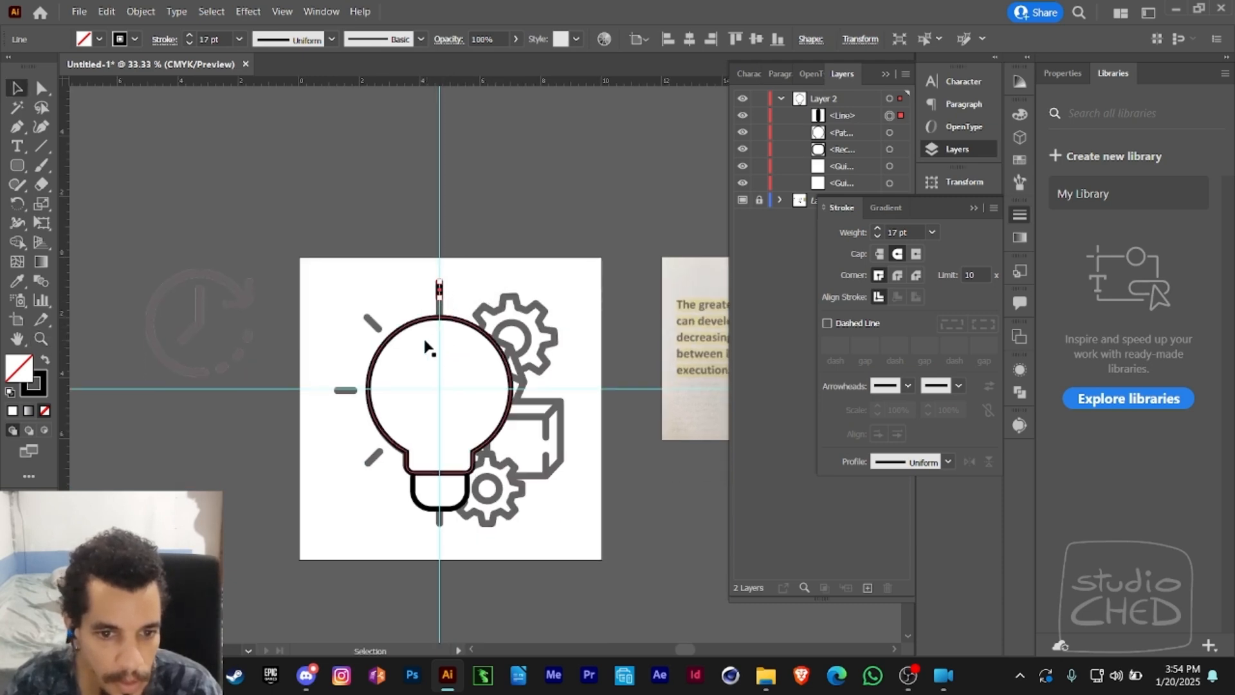
click(448, 513)
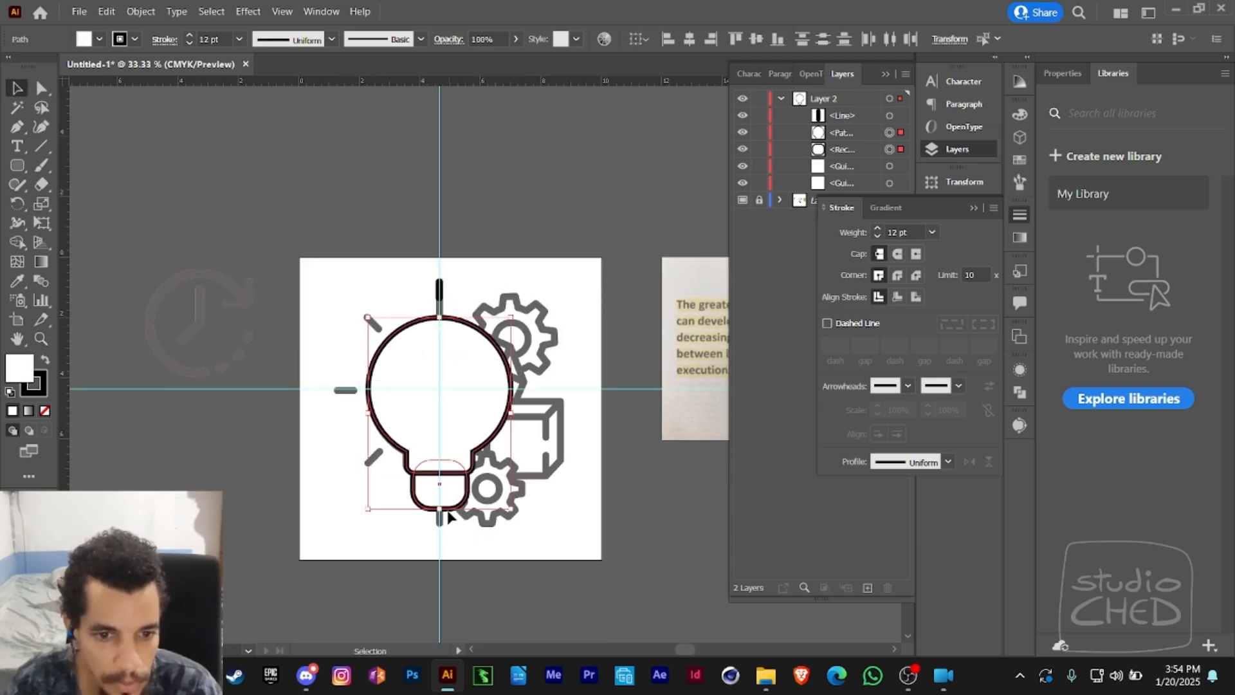
click(189, 36)
click(189, 36)
click(189, 36)
click(189, 36)
click(189, 36)
click(189, 36)
click(189, 36)
click(189, 36)
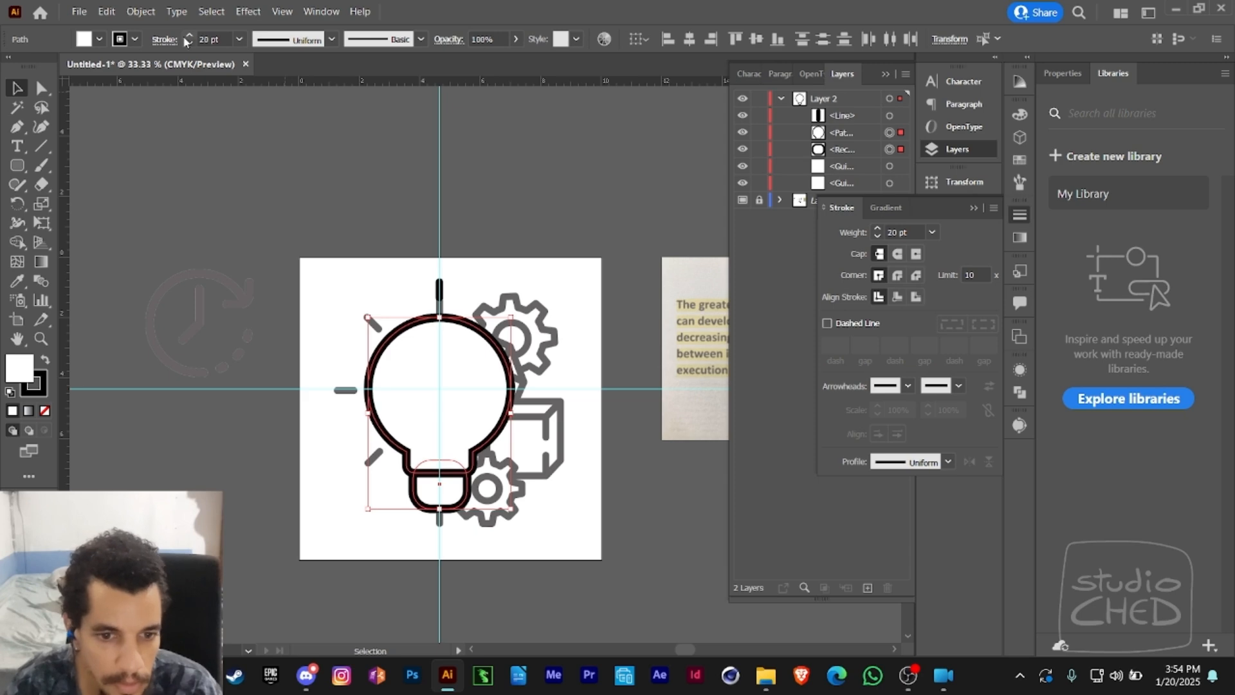
key(a)
click(397, 517)
drag(440, 488, 440, 489)
click(432, 540)
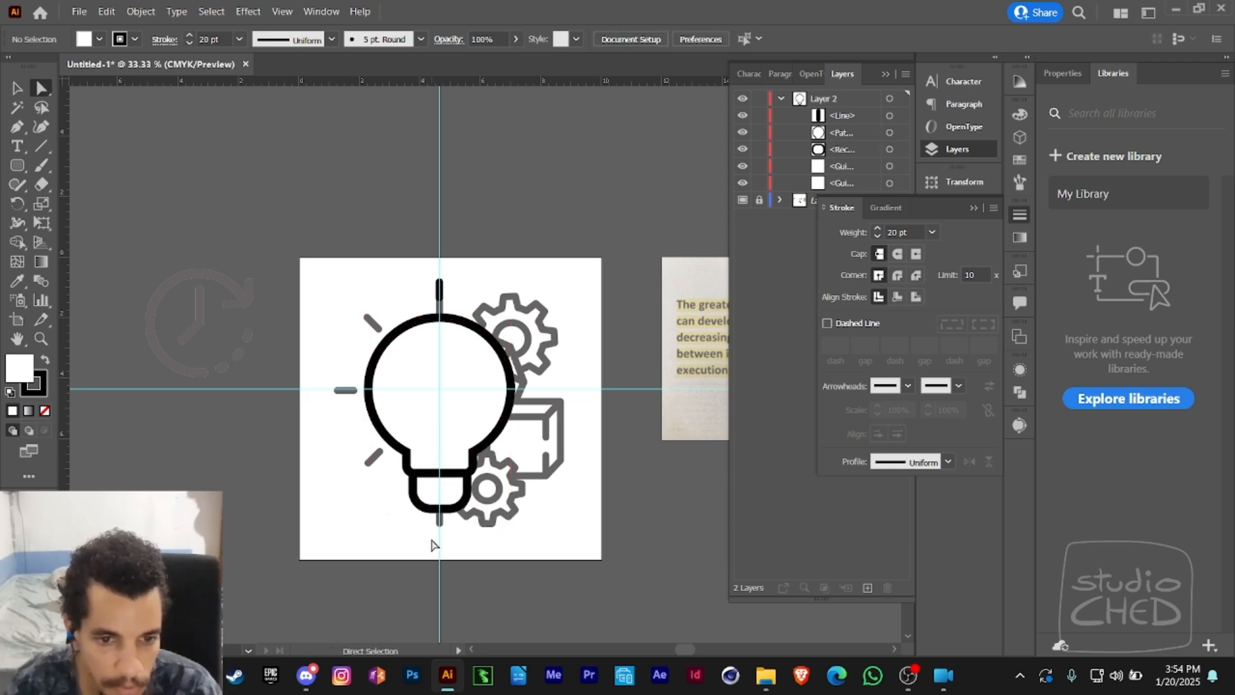
- Lengthen the ray above the bulb by raising its upper endpoint along the vertical guide
alt+click(440, 289)
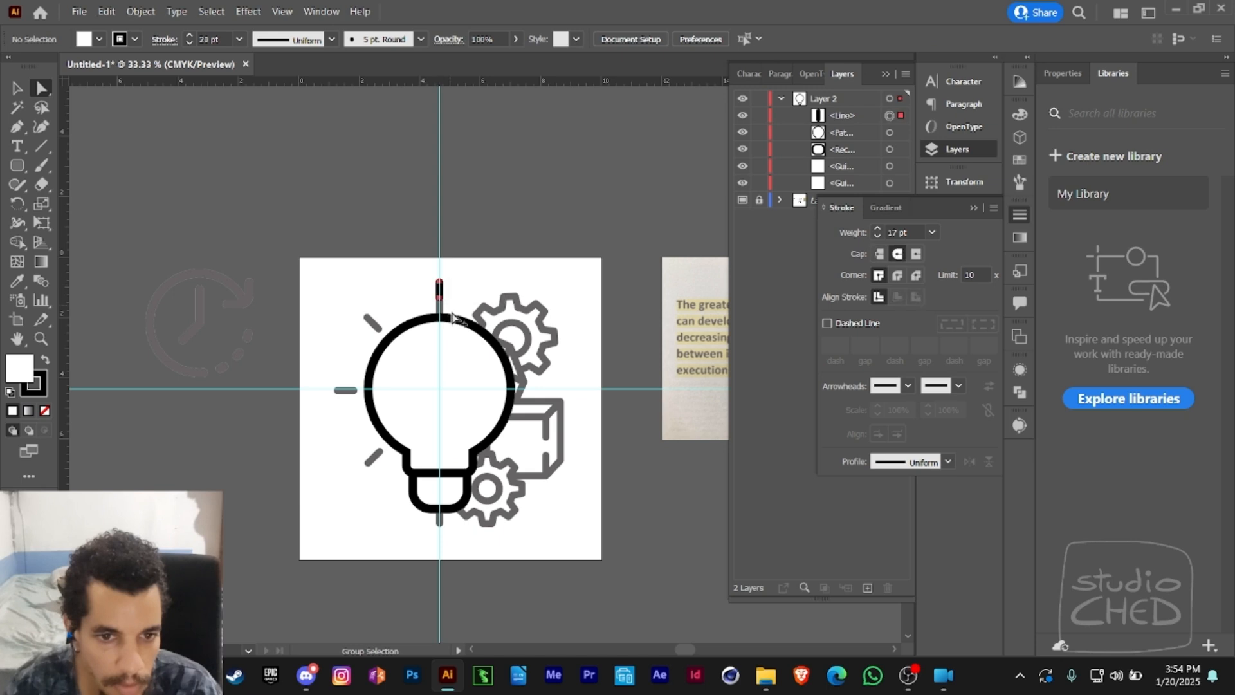
drag(435, 286, 439, 273)
click(455, 289)
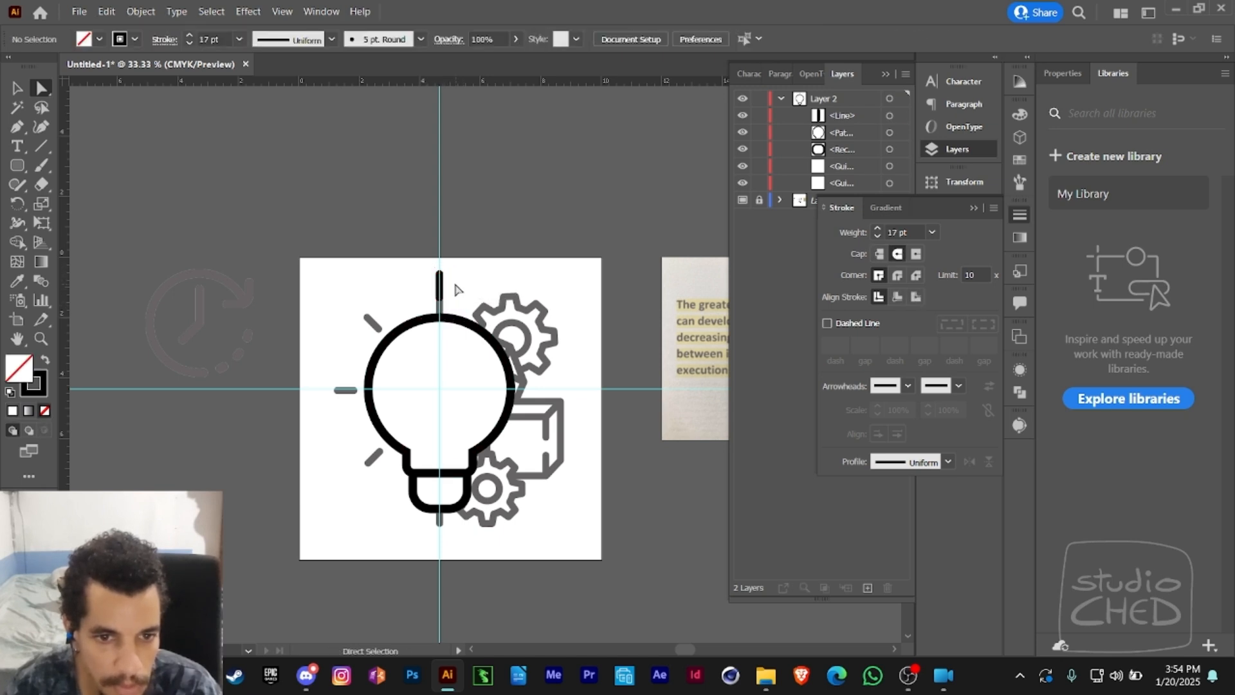
click(439, 301)
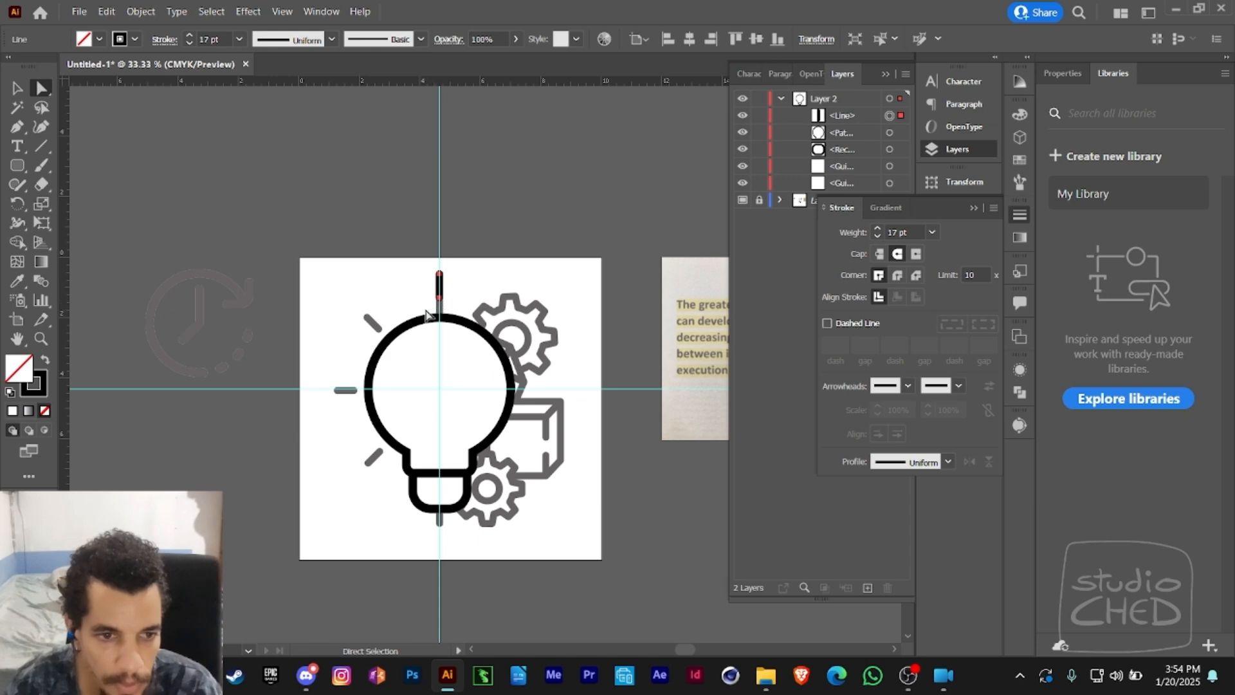
scroll(424, 300, down, 2)
scroll(433, 317, up, 1)
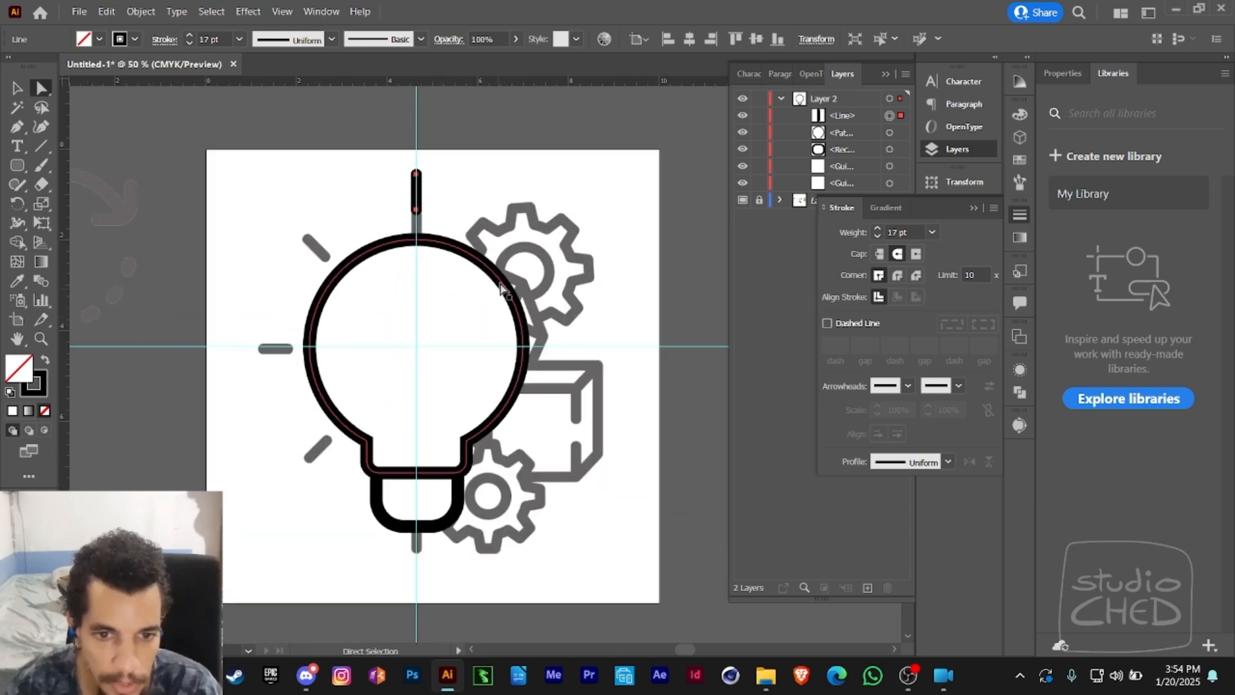
click(502, 290)
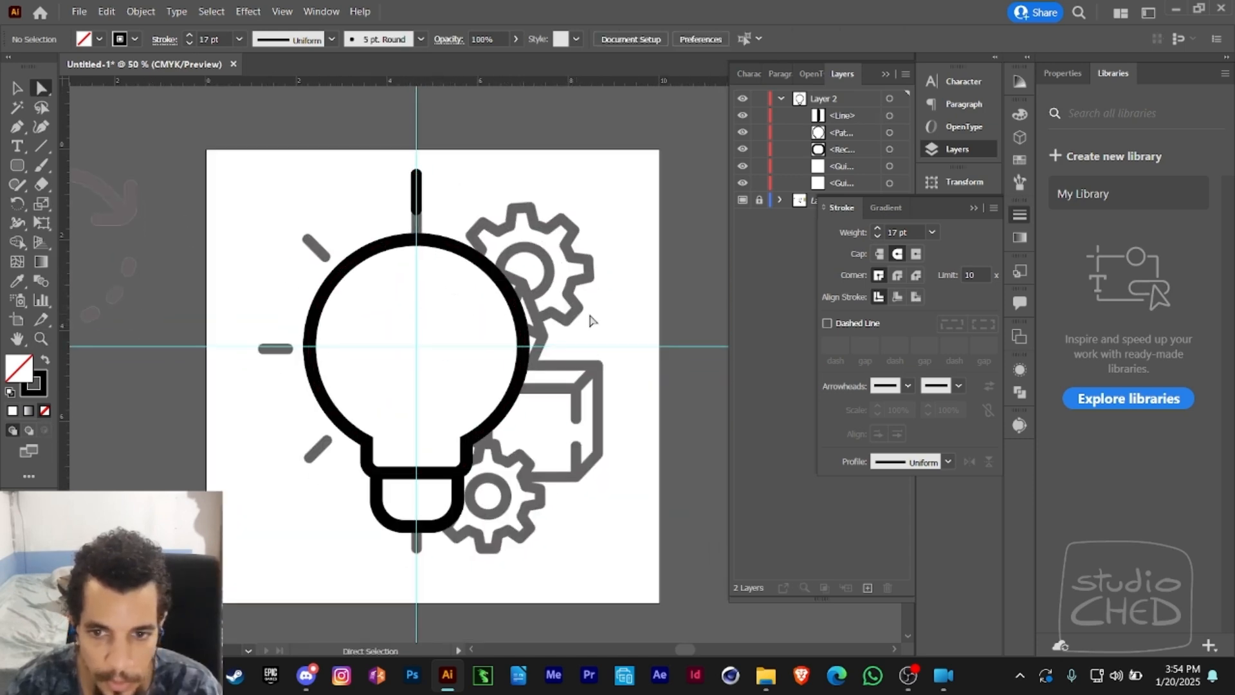
- Collapse the stroke settings and hide the reference artwork on Layer 1
click(973, 208)
click(743, 201)
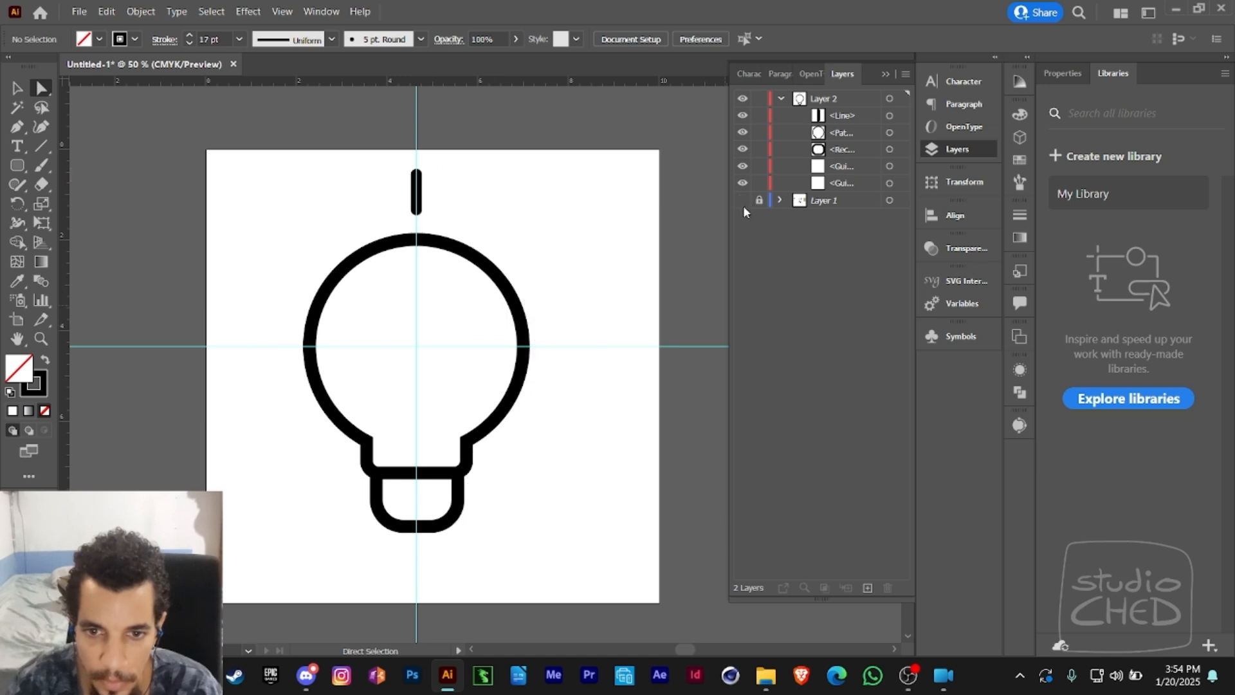
scroll(584, 308, down, 1)
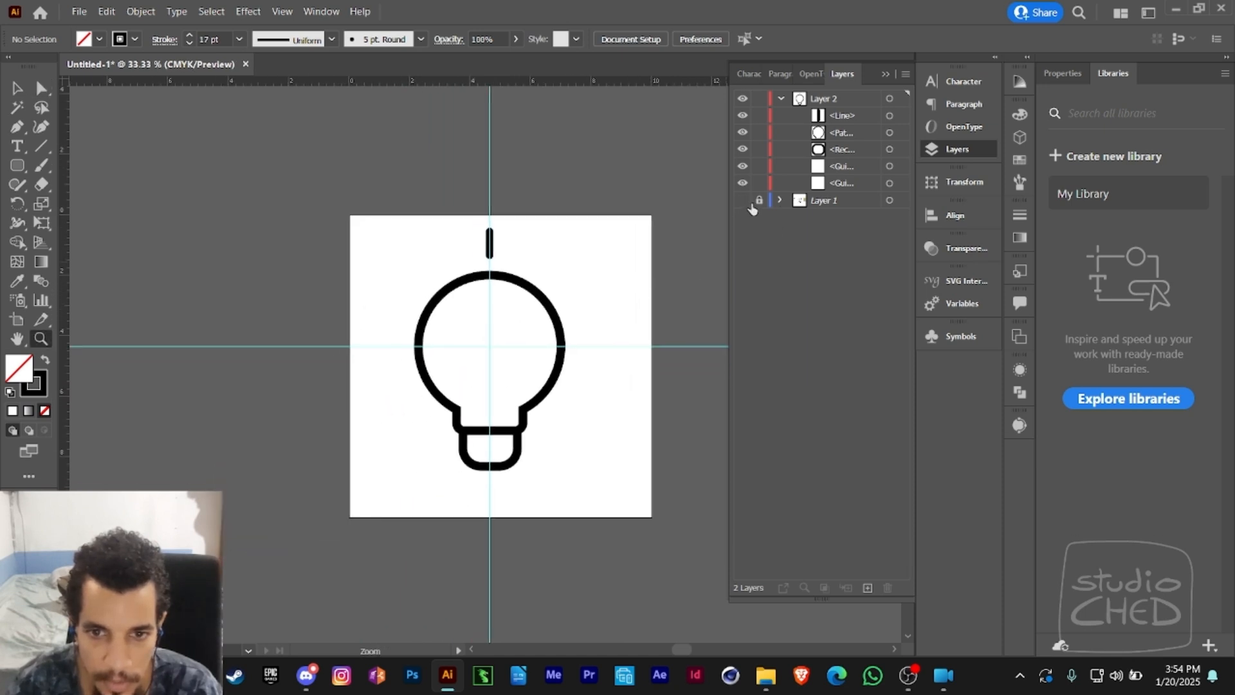
click(742, 201)
click(742, 201)
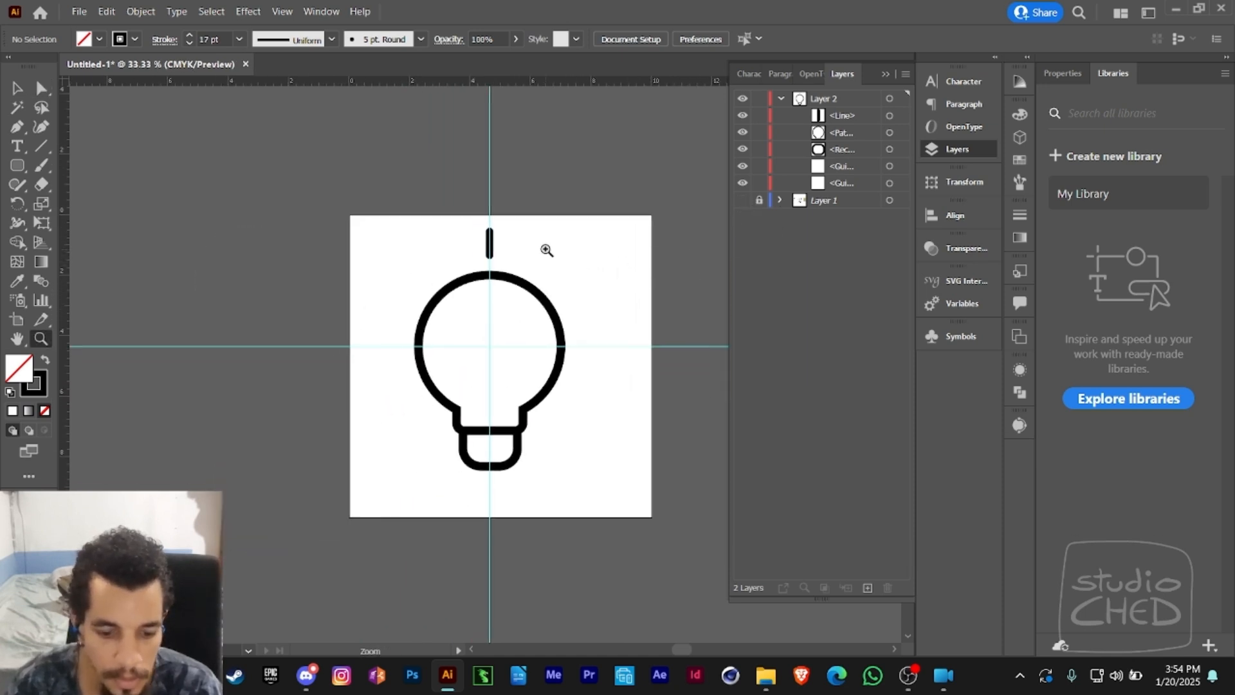
- Try drawing slanted rays by eye around the bulb's left side with the Line Segment tool
key(v)
click(490, 252)
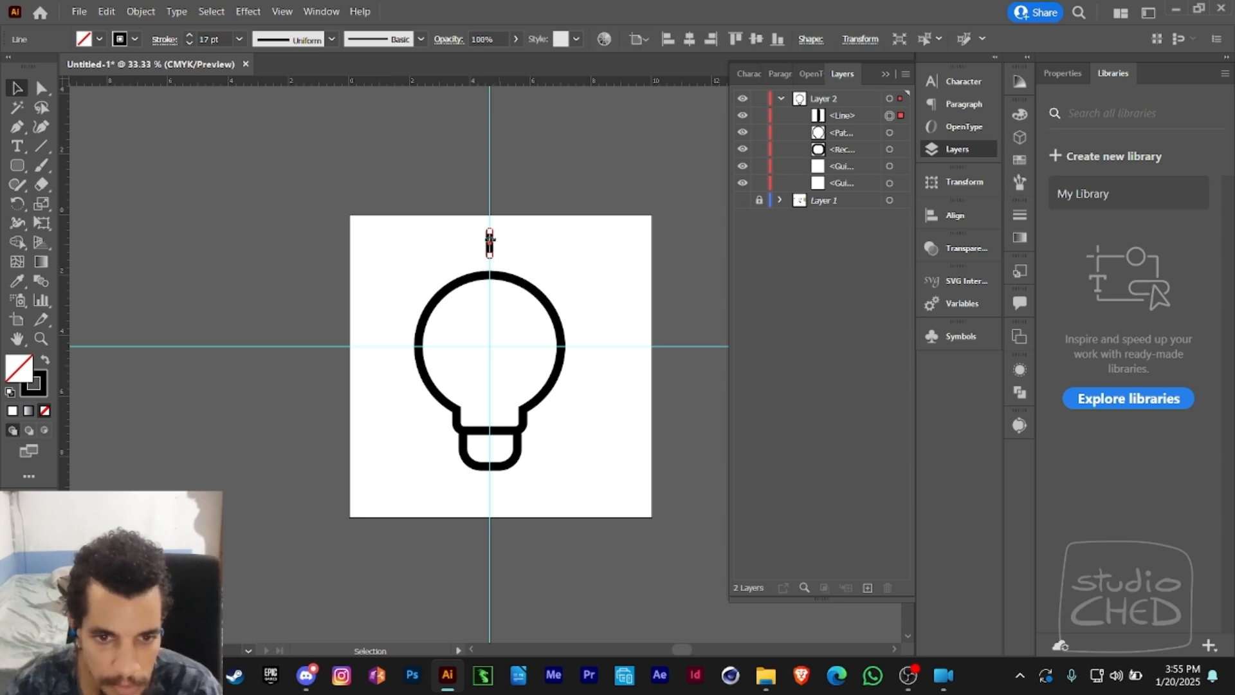
click(386, 259)
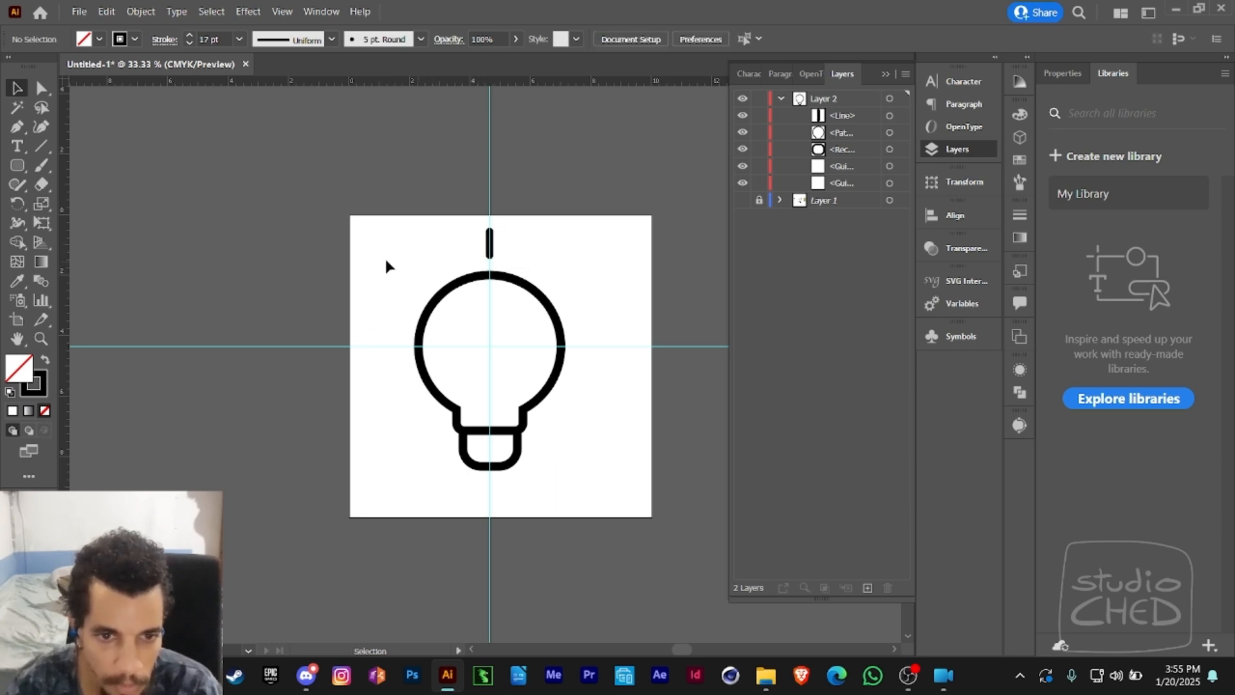
click(40, 148)
drag(398, 248, 419, 274)
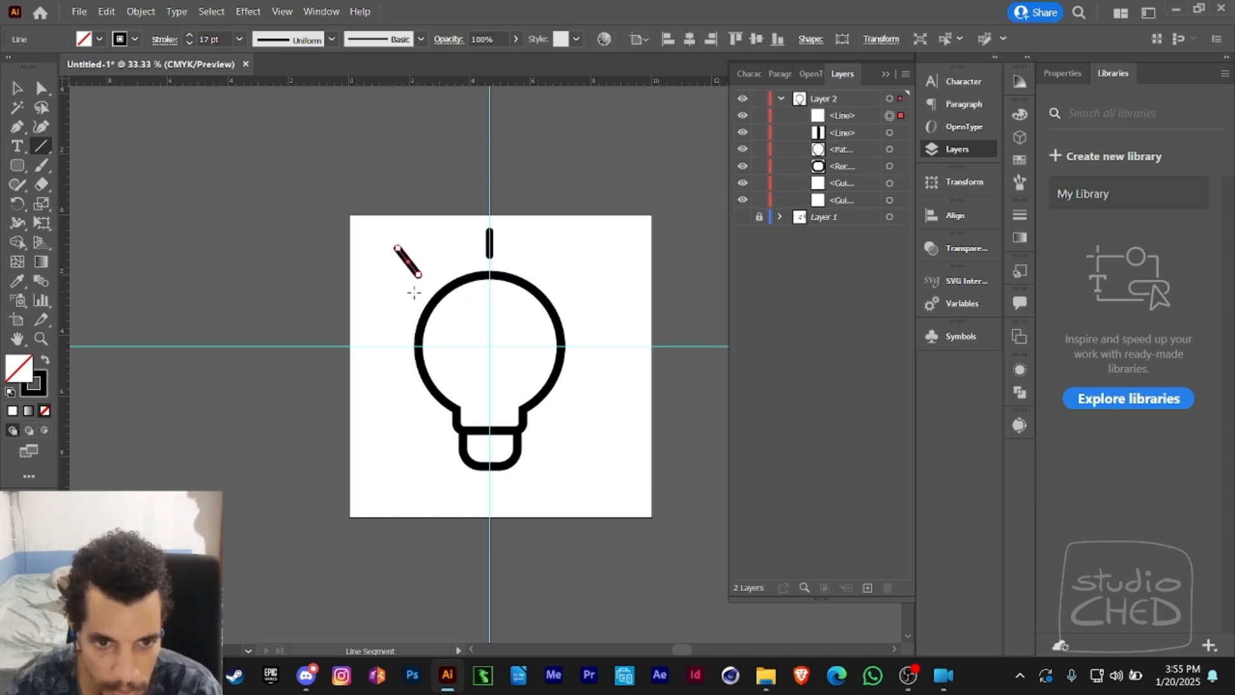
click(382, 346)
key(Escape)
mouse_move(376, 309)
mouse_down()
mouse_move(406, 315)
mouse_move(408, 352)
mouse_up()
drag(372, 409, 395, 385)
drag(408, 435, 424, 423)
- Undo the slanted rays drawn by eye beside the bulb
key(ctrl+z)
key(ctrl+z)
key(ctrl+z)
key(ctrl+z)
key(ctrl+z)
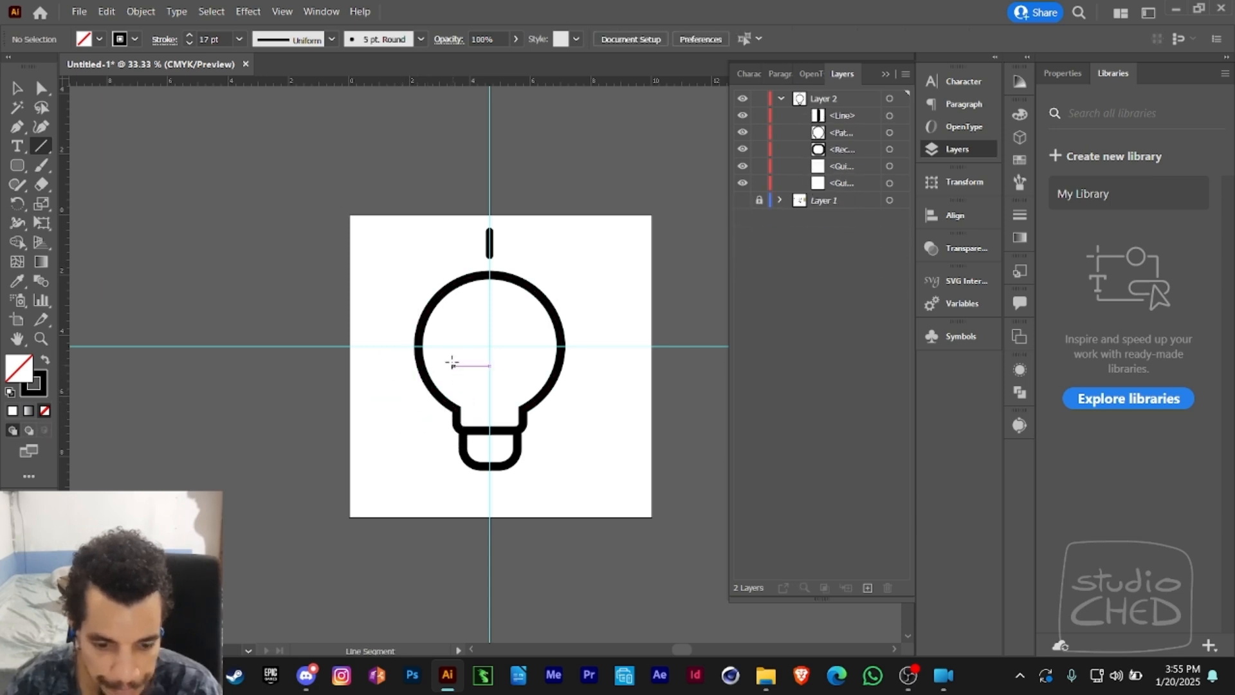
- Select the ray above the bulb and set its Rotate pivot at the guide intersection in the bulb's centre
key(v)
click(489, 245)
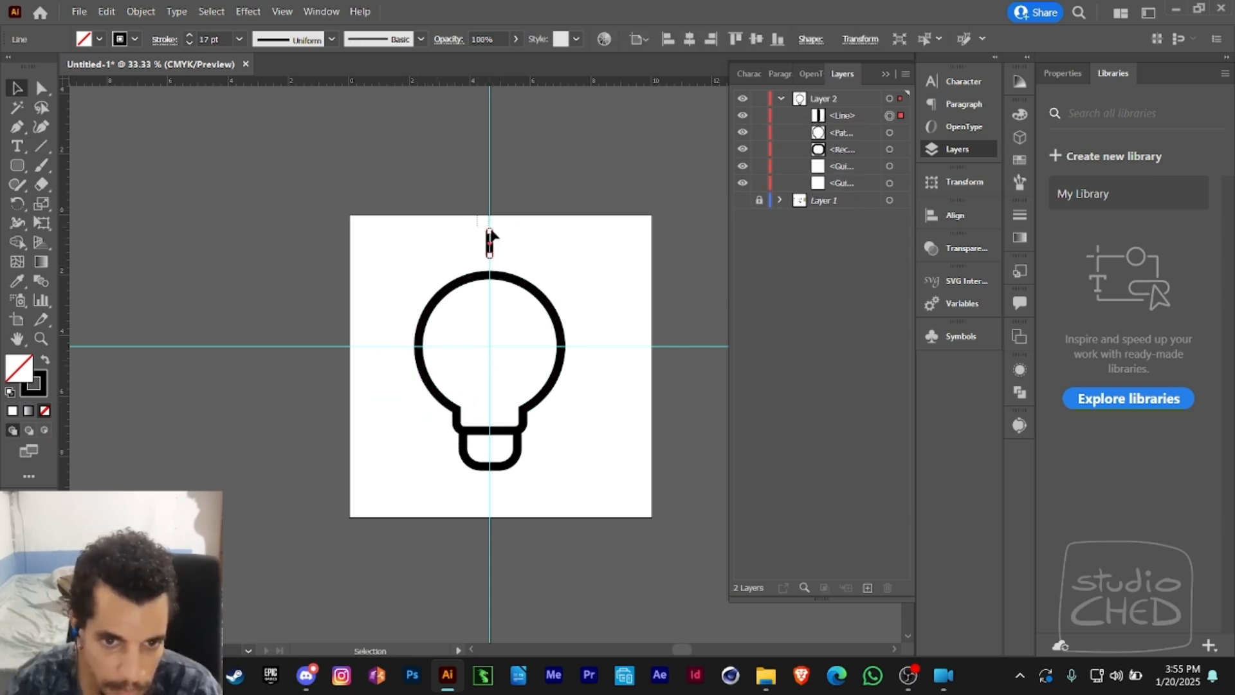
click(19, 205)
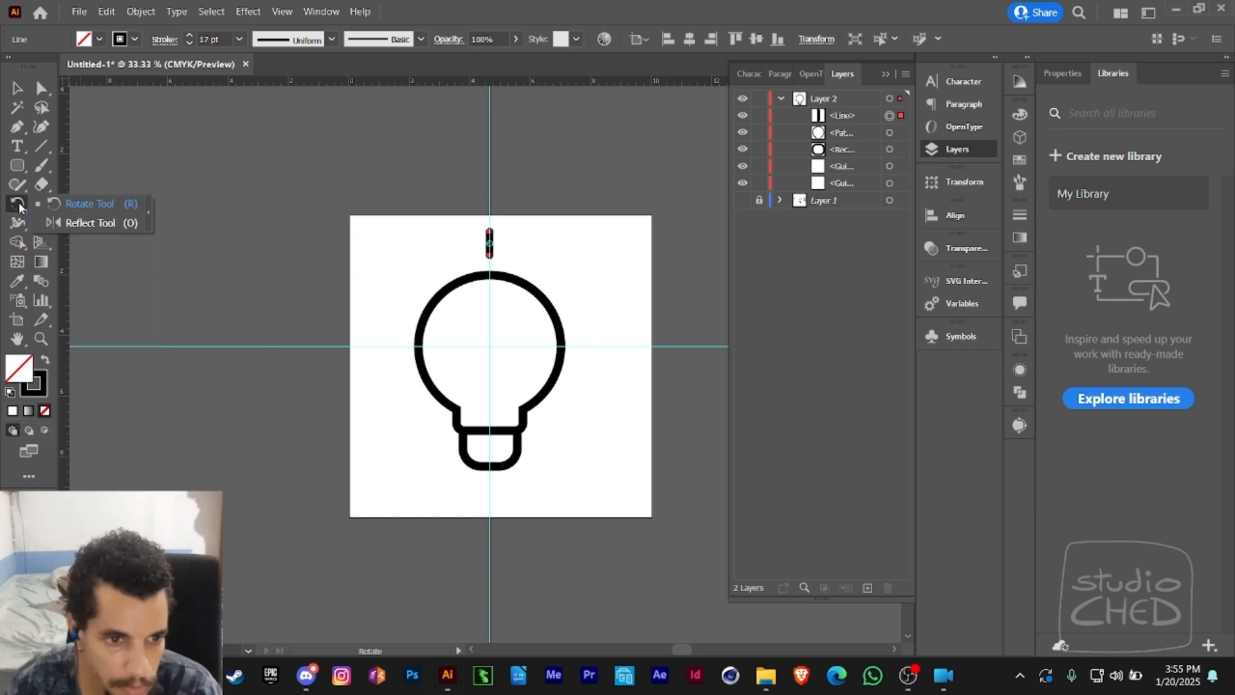
click(54, 204)
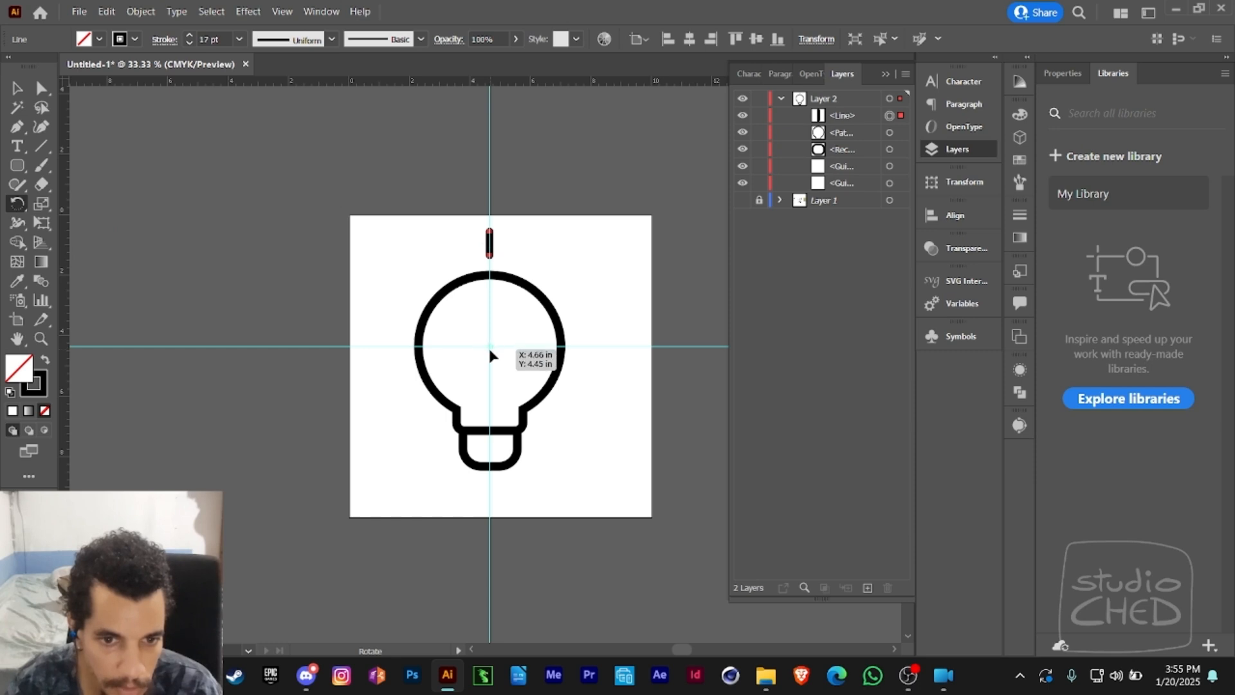
key(z)
click(493, 354)
click(494, 355)
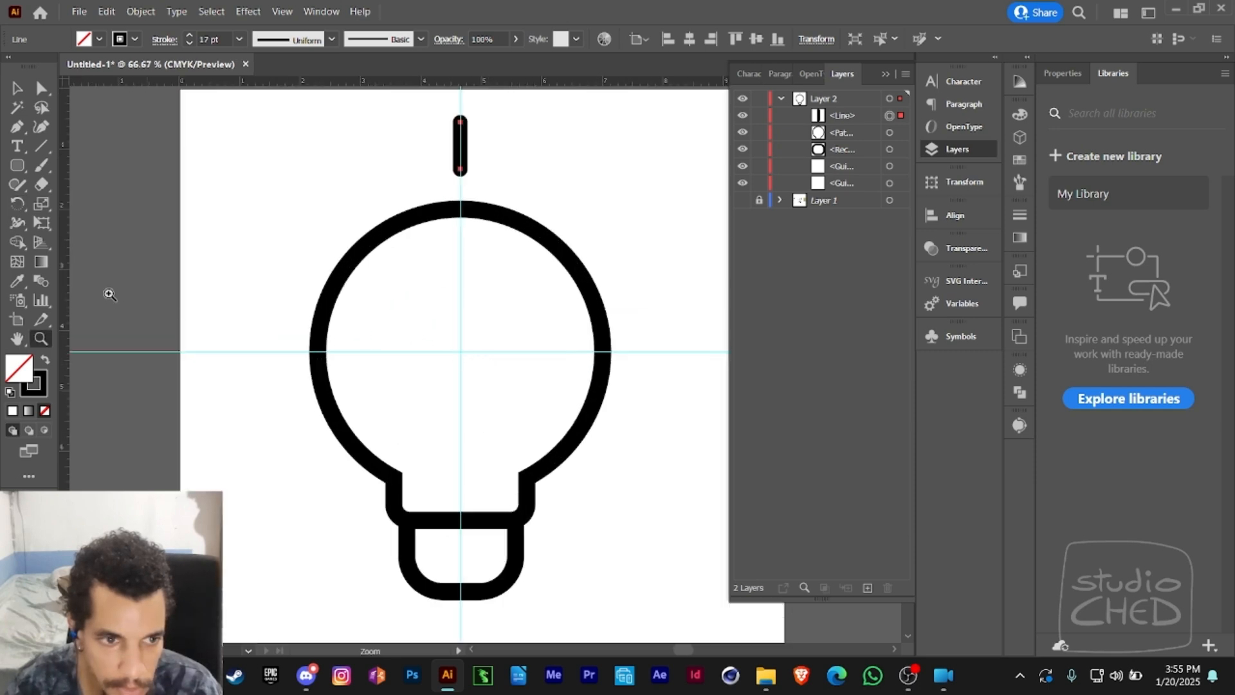
click(18, 212)
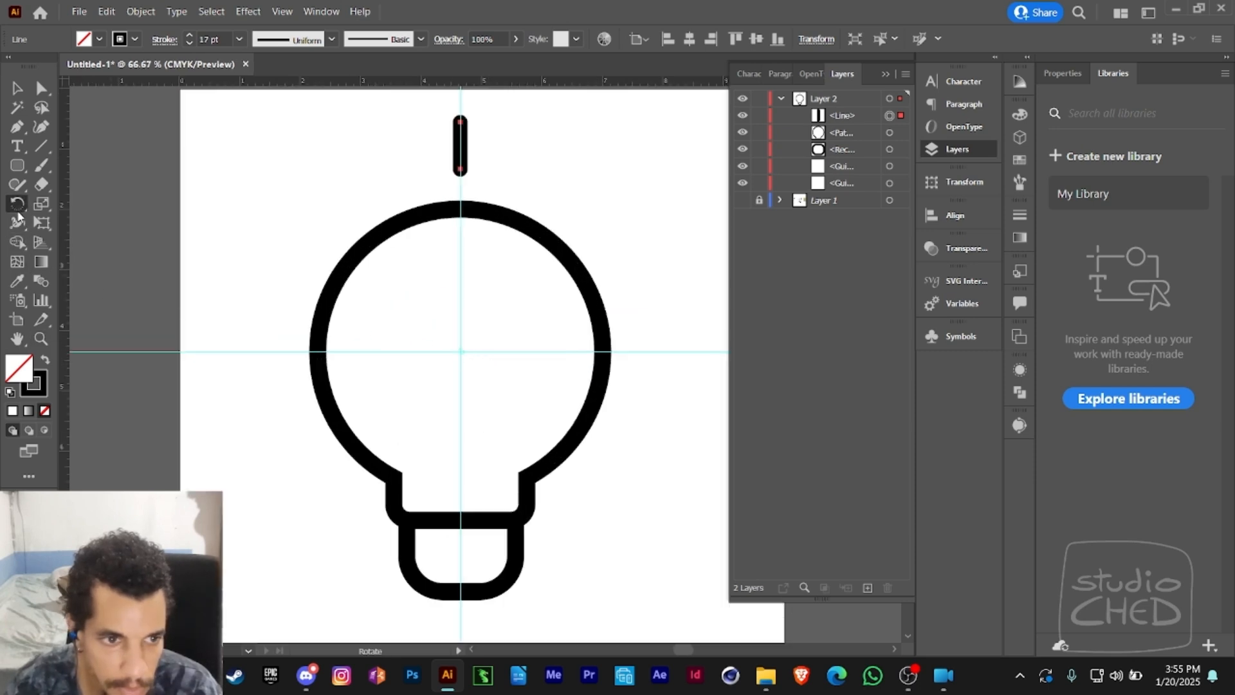
key(z)
alt+click(470, 361)
key(v)
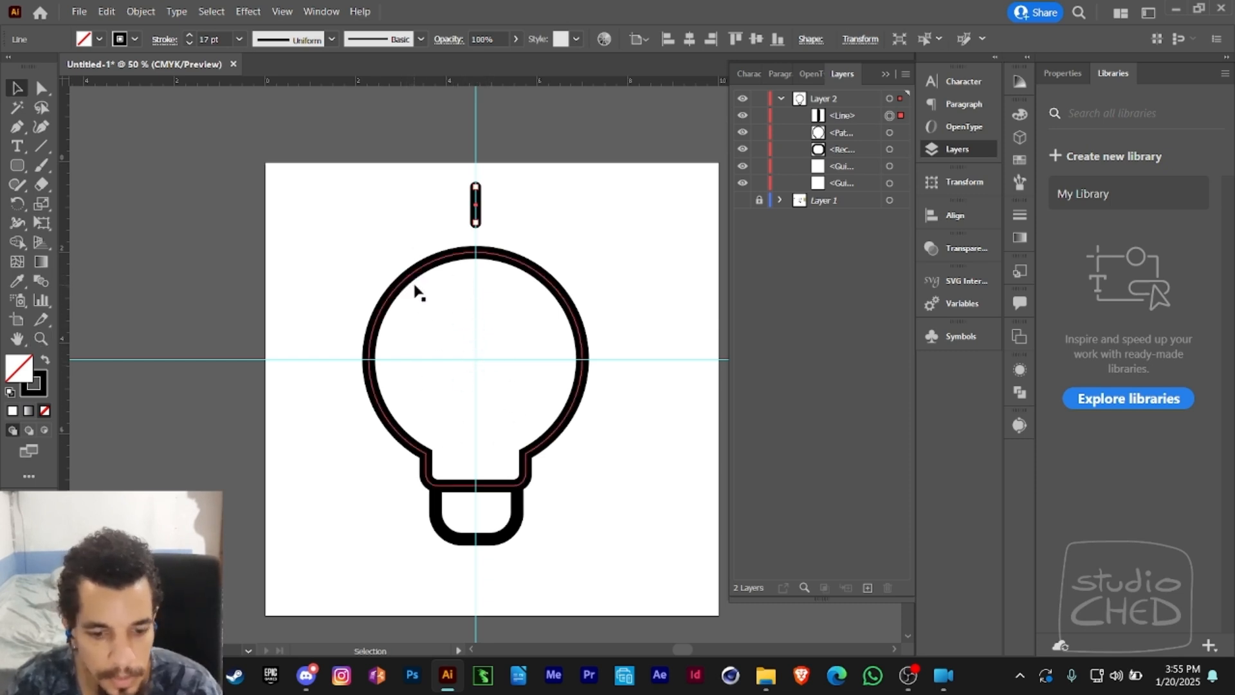
key(r)
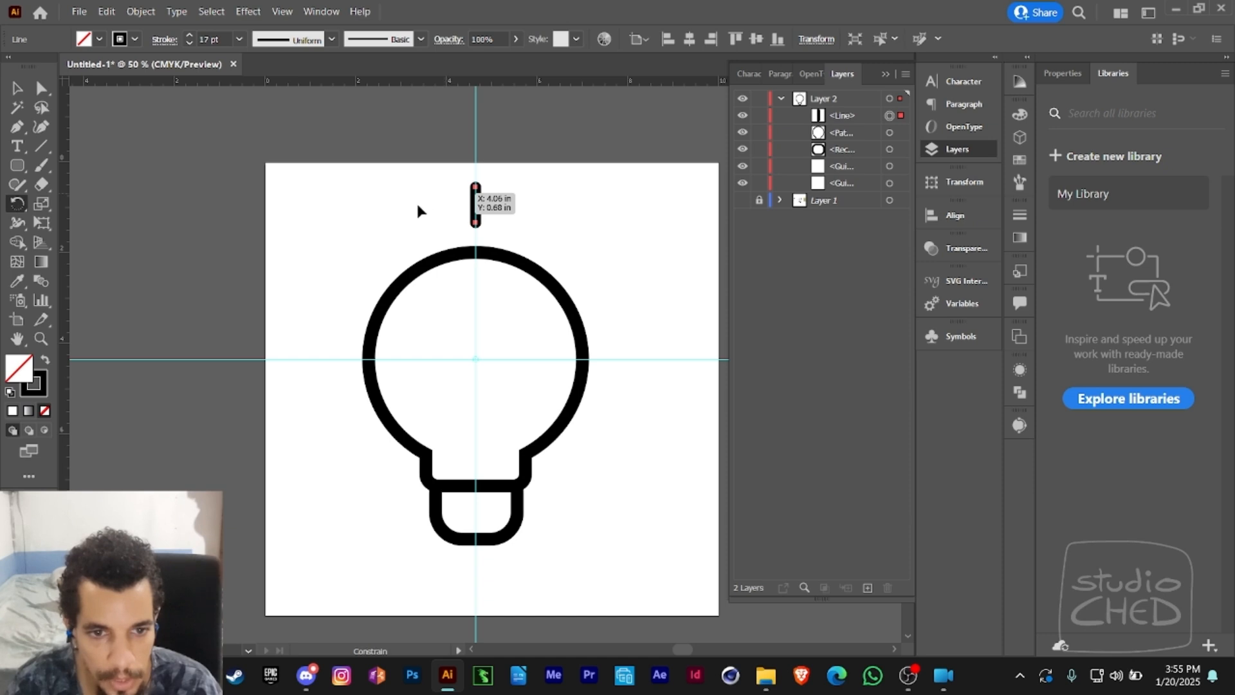
- Try rotating a copy of the top ray around the bulb's centre to its upper left, and undo the copy
drag(418, 205, 392, 243)
drag(343, 287, 515, 227)
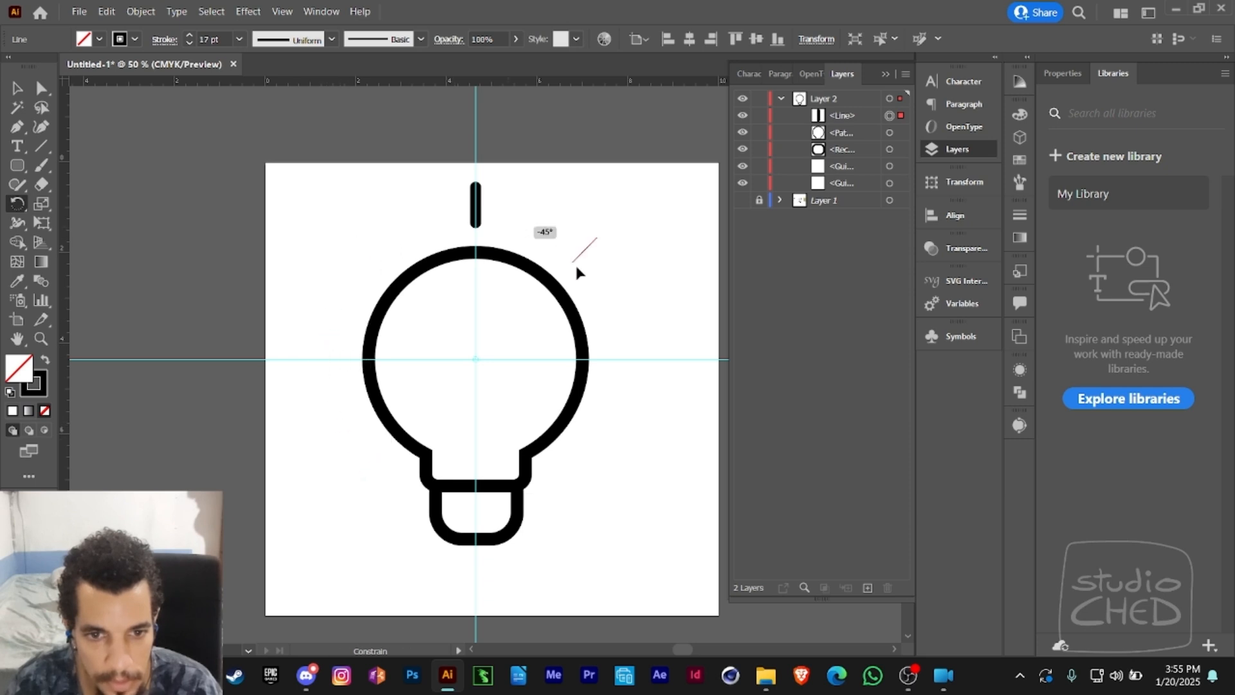
drag(575, 267, 413, 241)
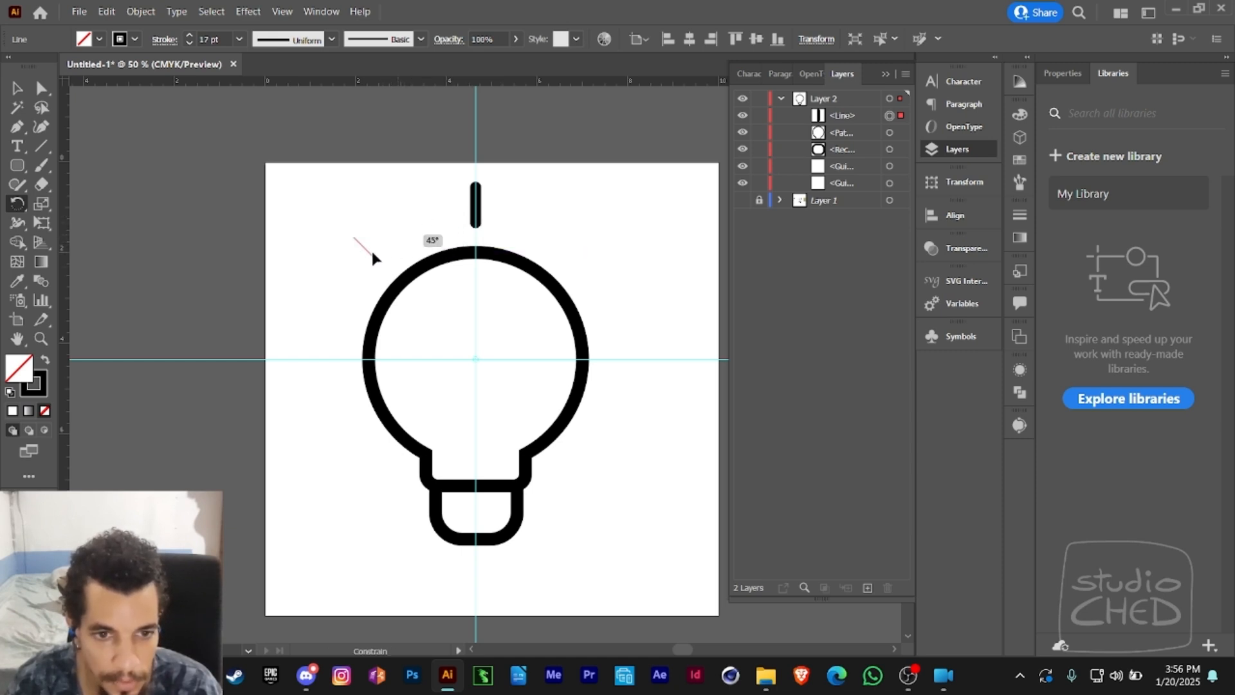
key(alt)
drag(372, 252, 325, 298)
key(alt)
key(alt)
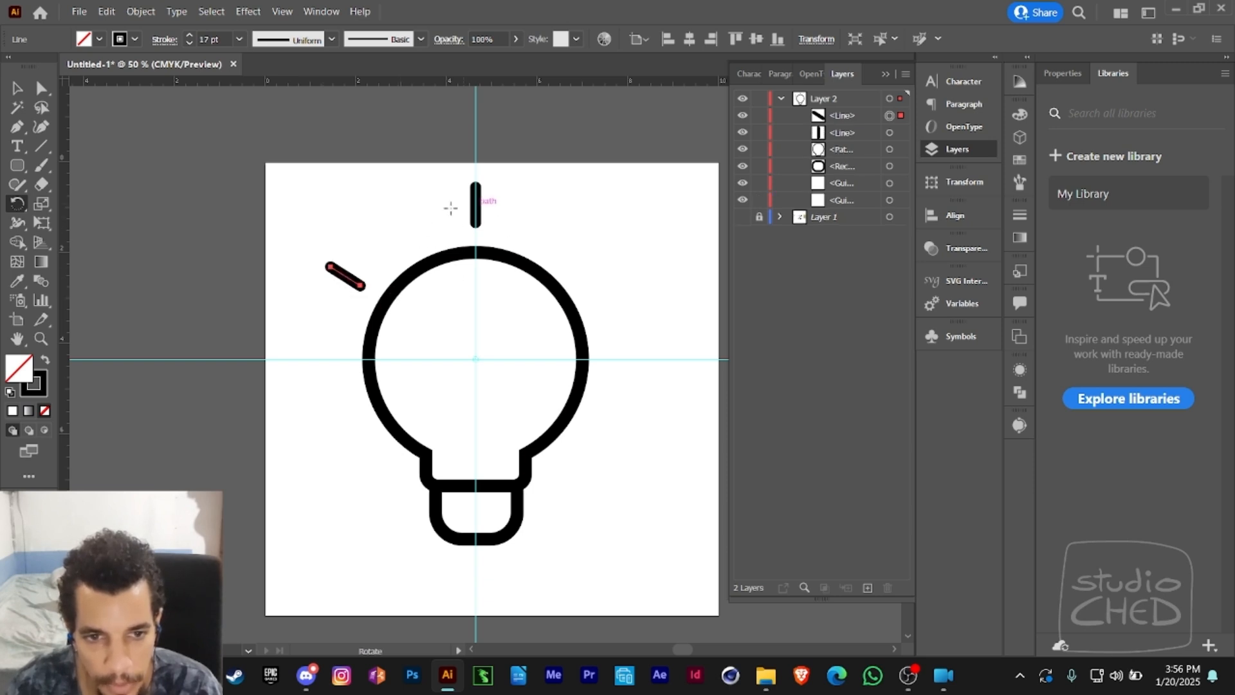
key(ctrl)
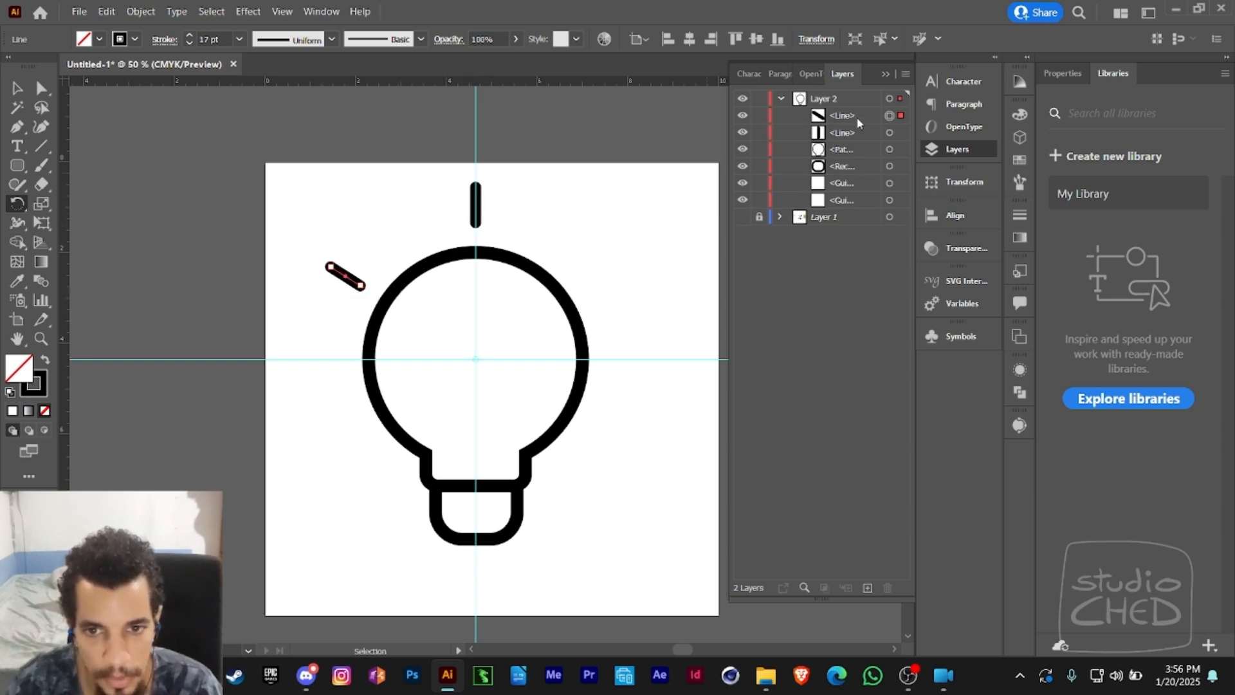
key(ctrl+z)
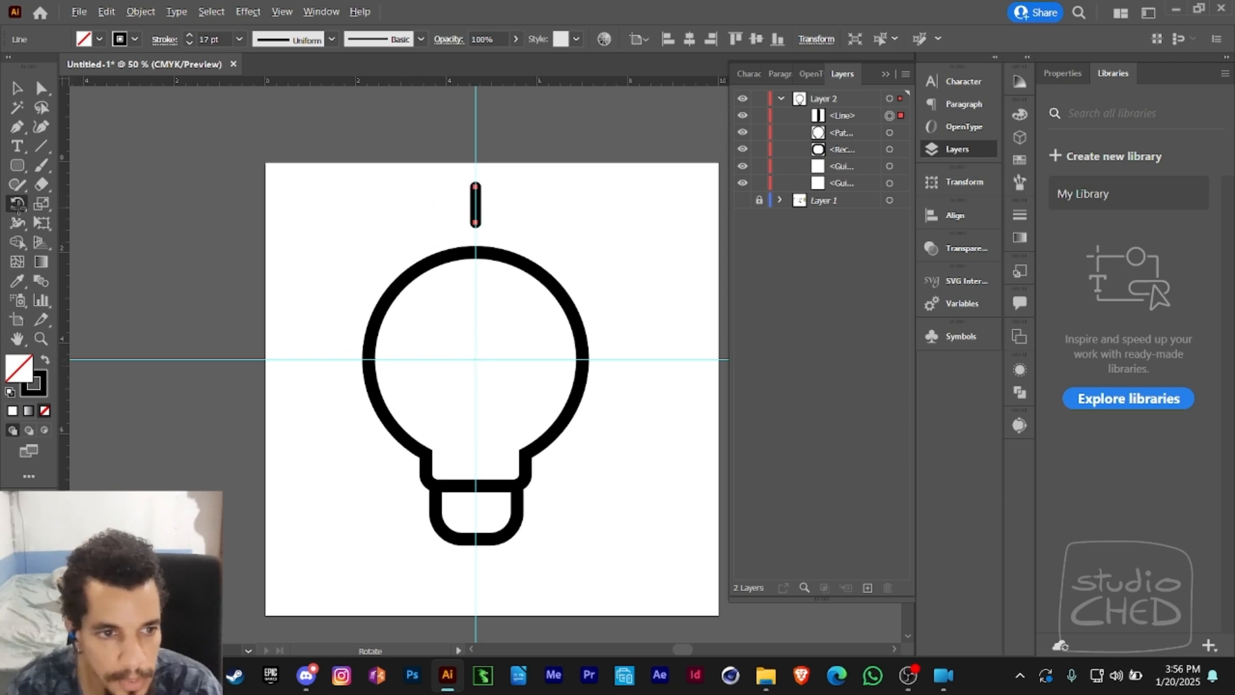
- Try rotating copies of the top ray around the bulb's centre in 45° steps to its left side, and undo both copies
click(475, 359)
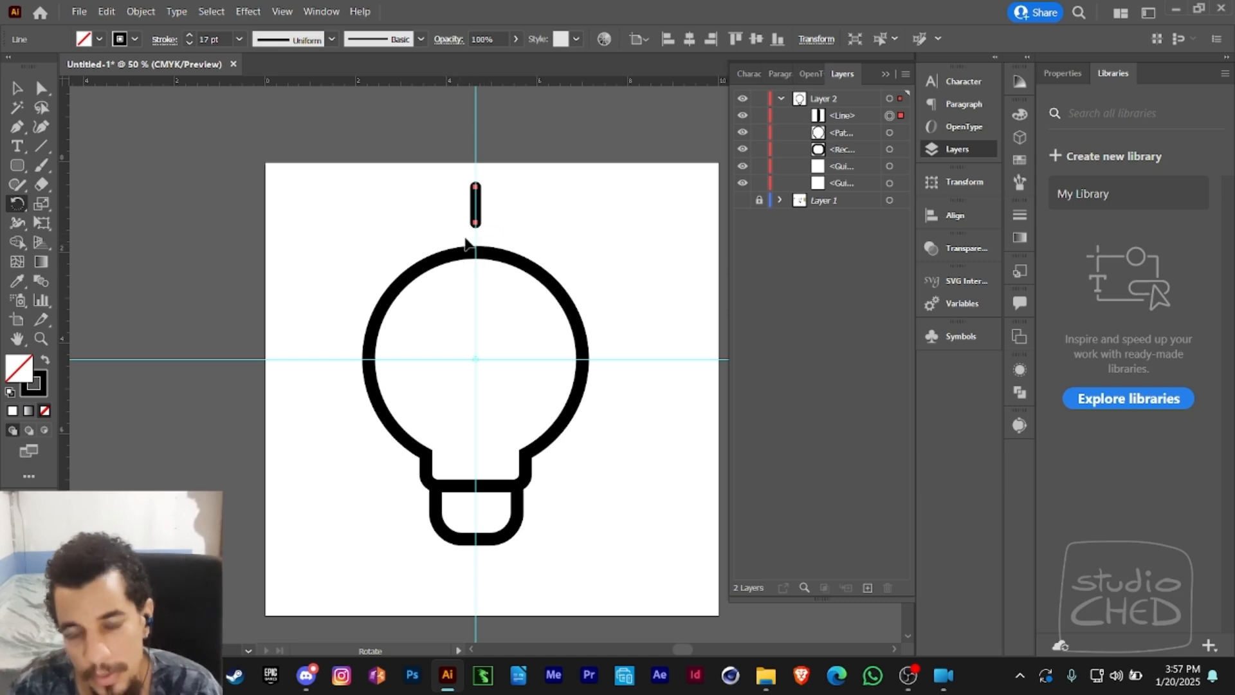
drag(419, 200, 335, 280)
key(shift)
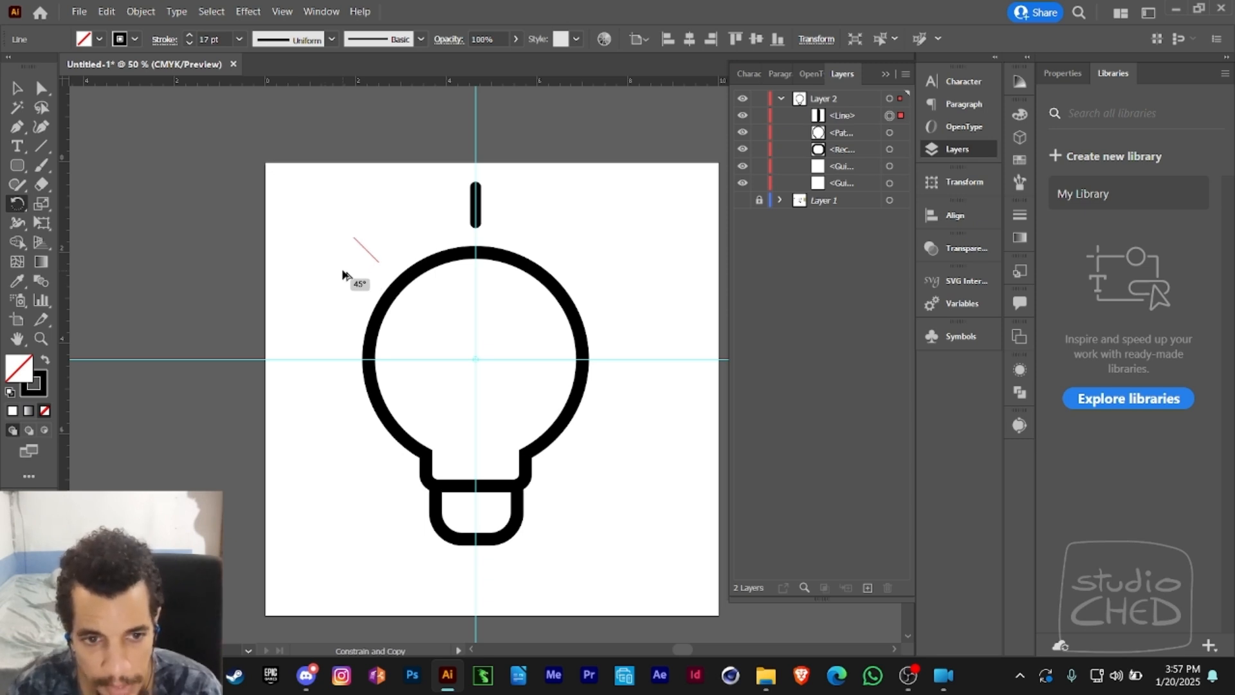
drag(343, 274, 344, 275)
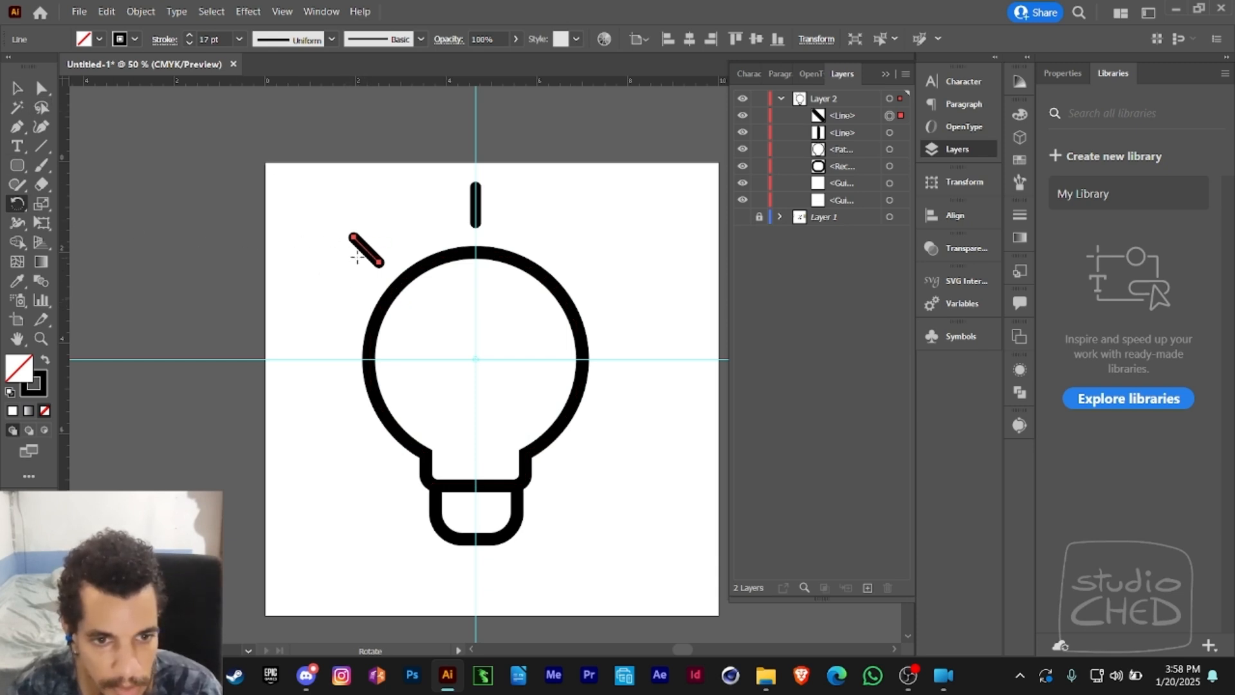
drag(348, 272, 306, 376)
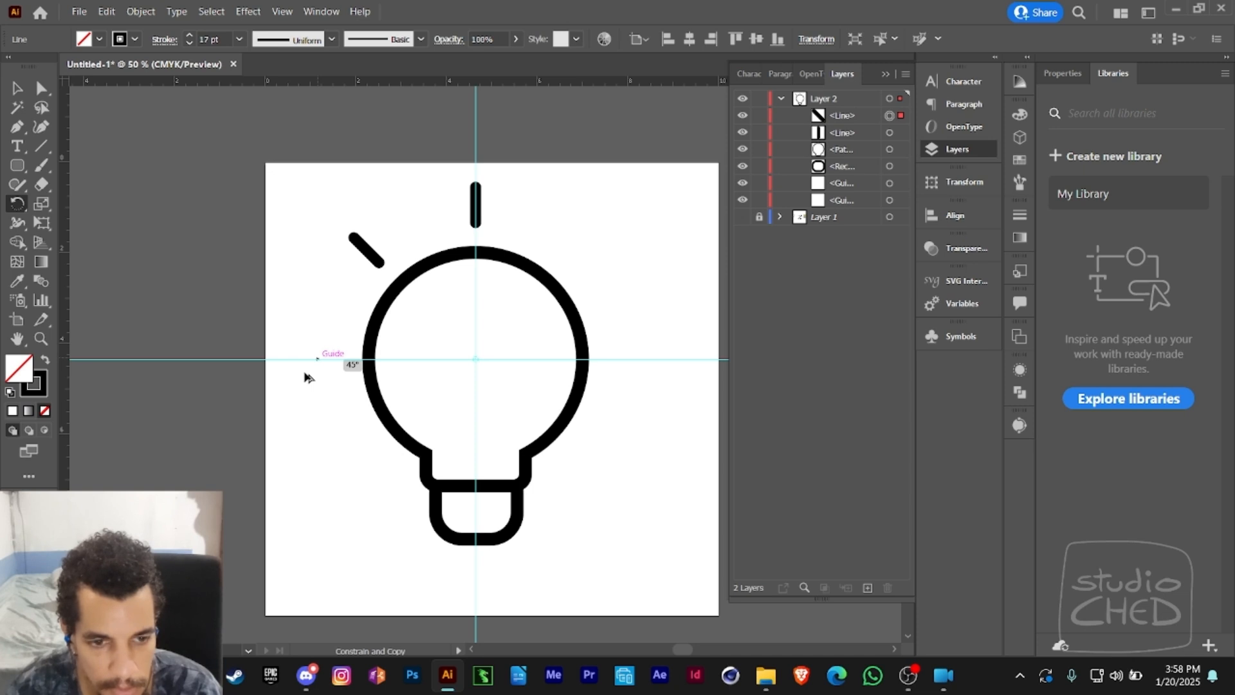
drag(306, 376, 307, 375)
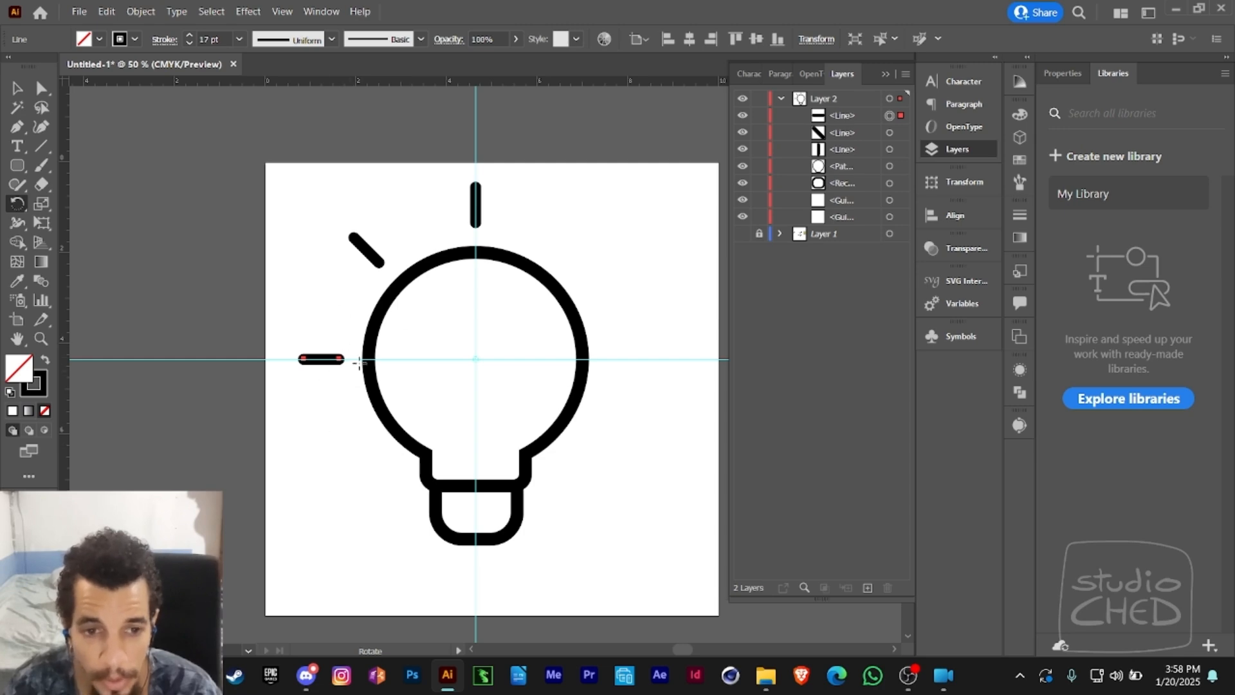
key(ctrl+z)
key(ctrl+z)
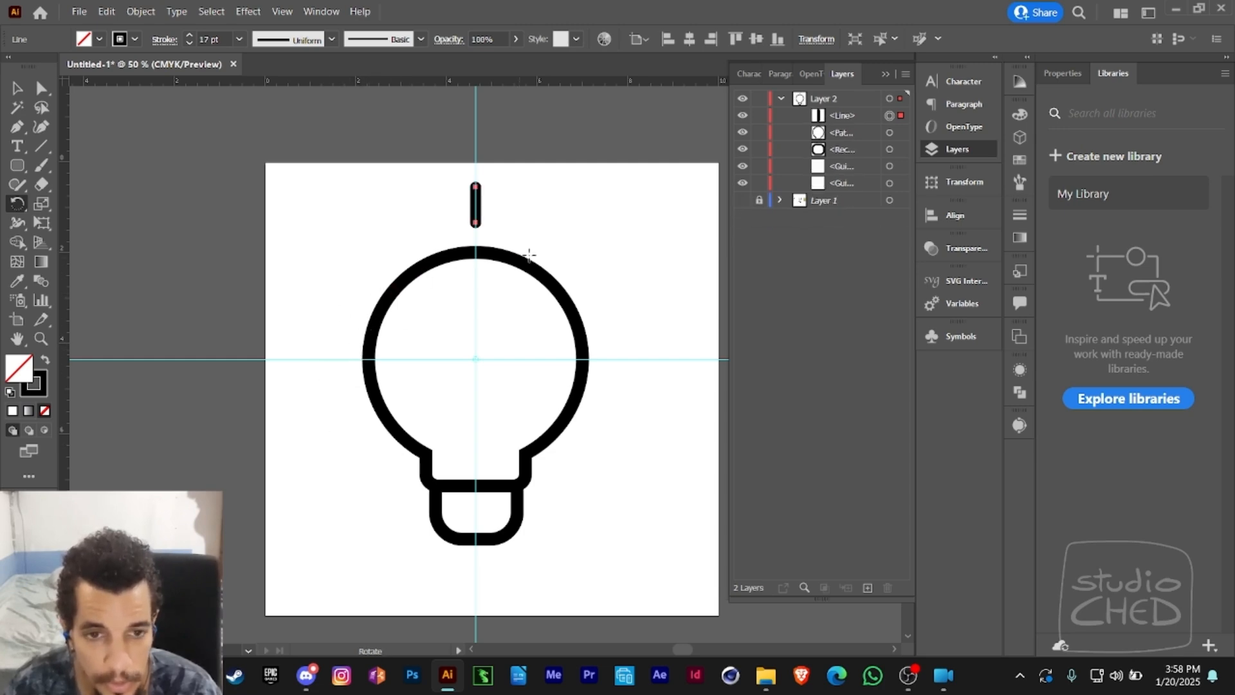
- Rotate a copy of the top ray 45° around the bulb's centre to its upper left and check the copy's transform values
click(660, 134)
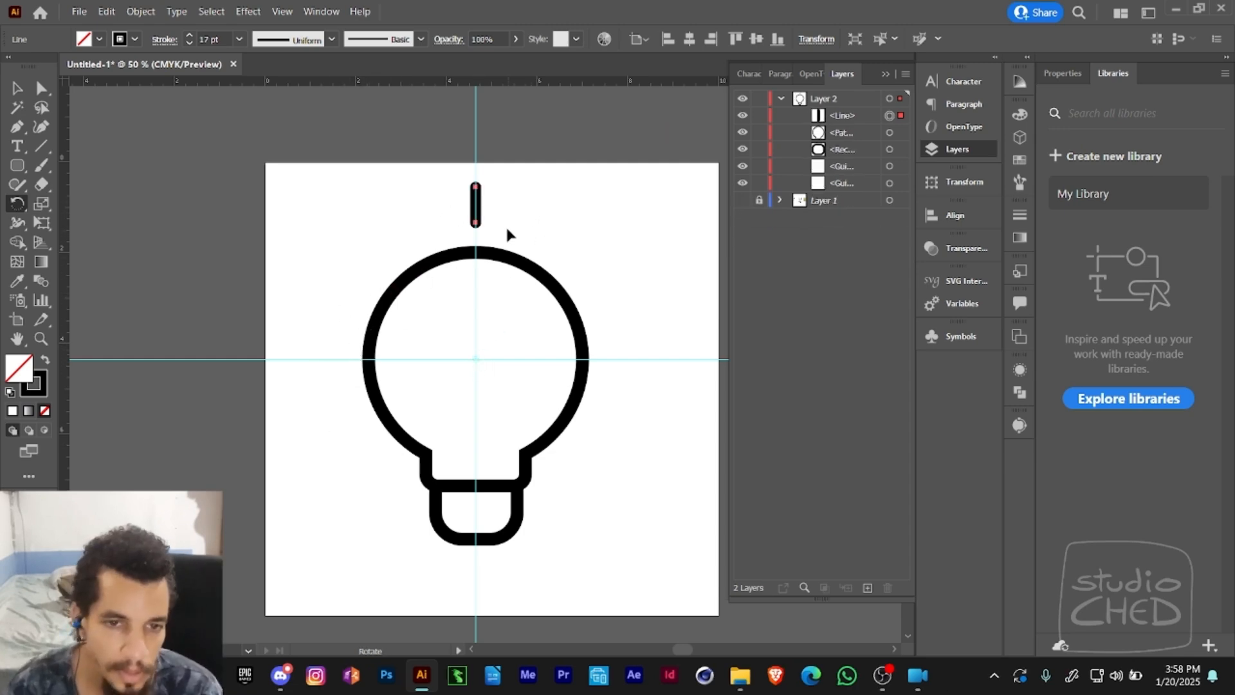
drag(450, 212, 396, 267)
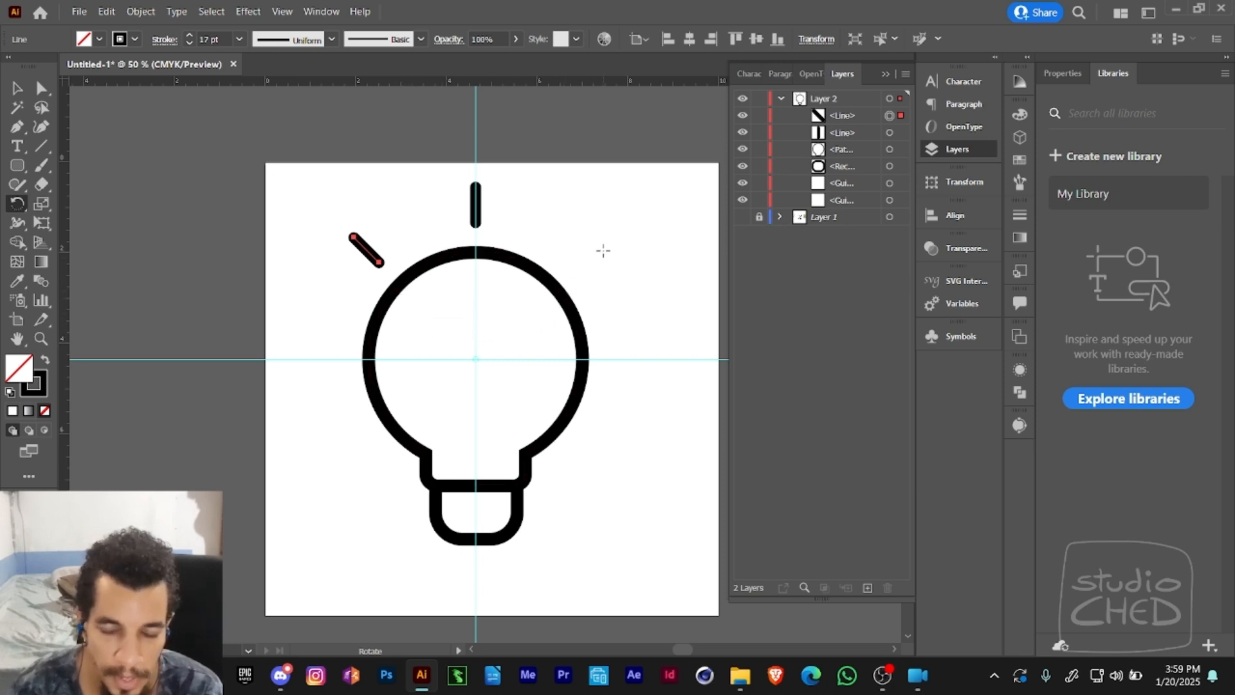
click(814, 39)
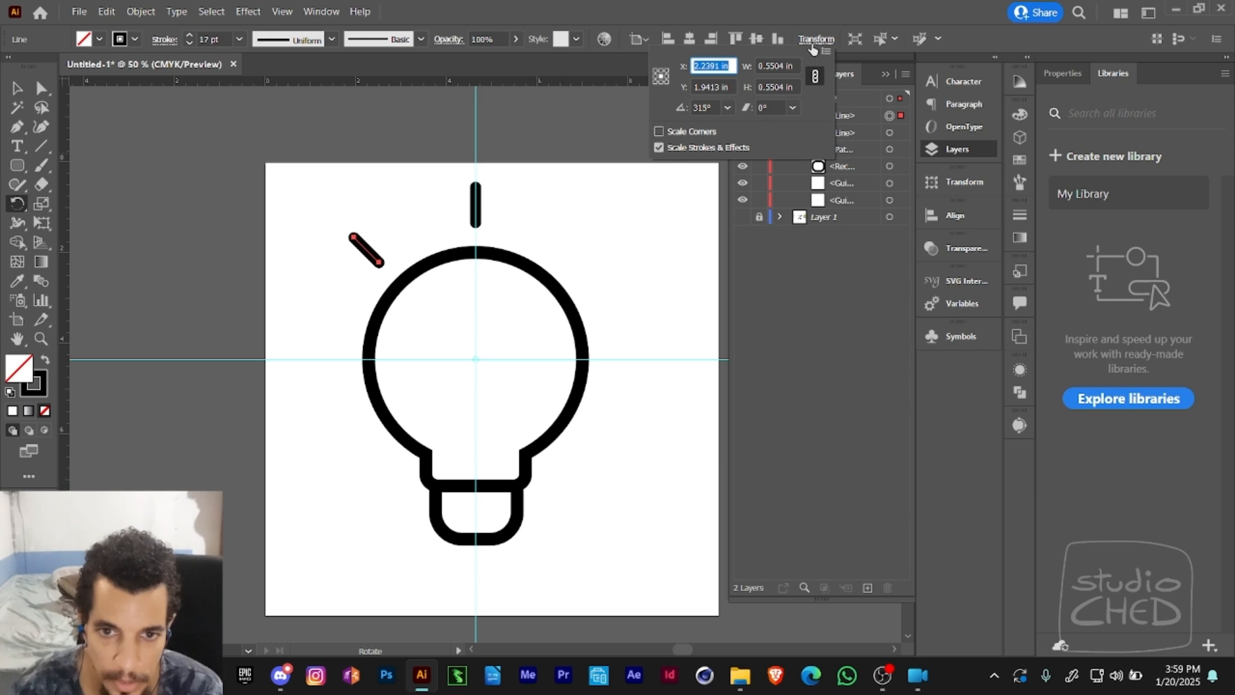
click(814, 43)
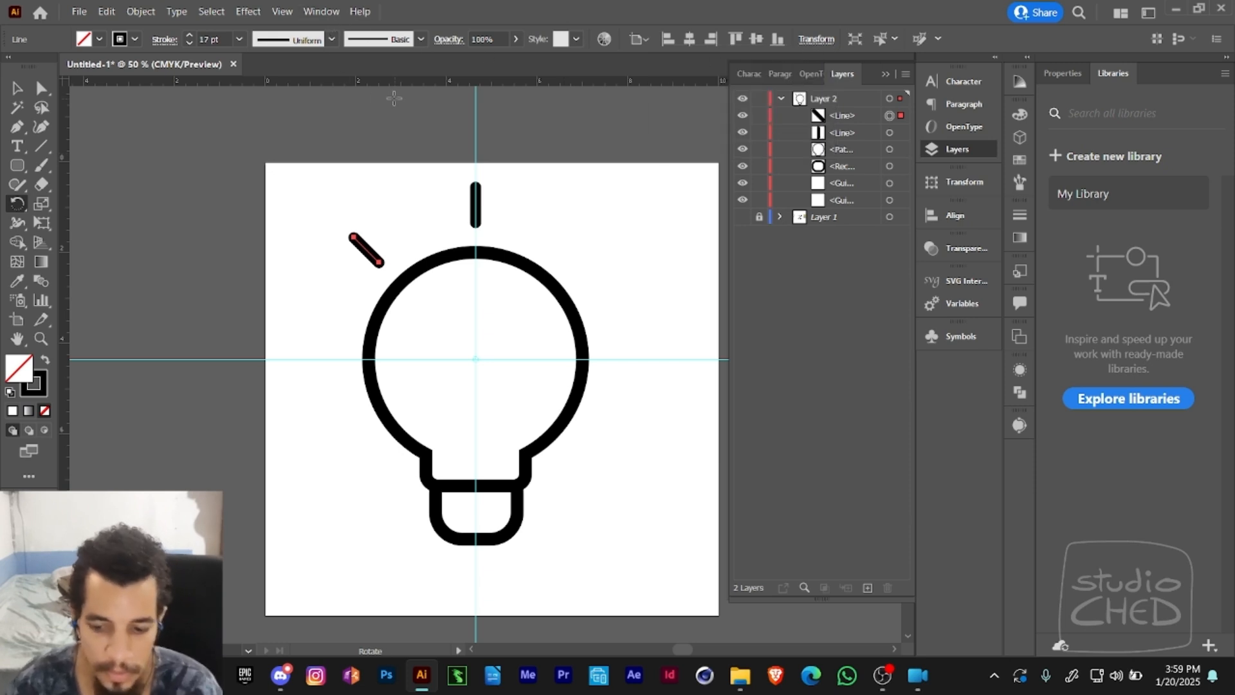
key(Return)
click(859, 380)
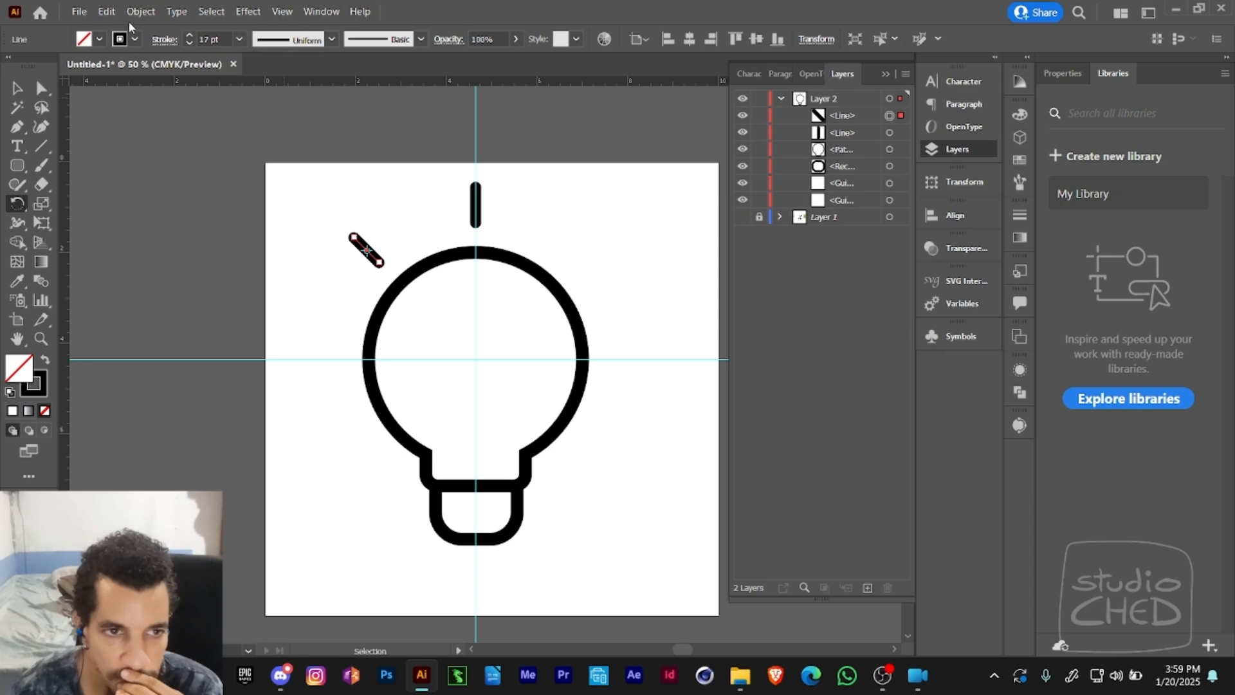
- Look through the object transform commands for a way to repeat the rotation of the slanted ray
click(110, 14)
mouse_move(137, 13)
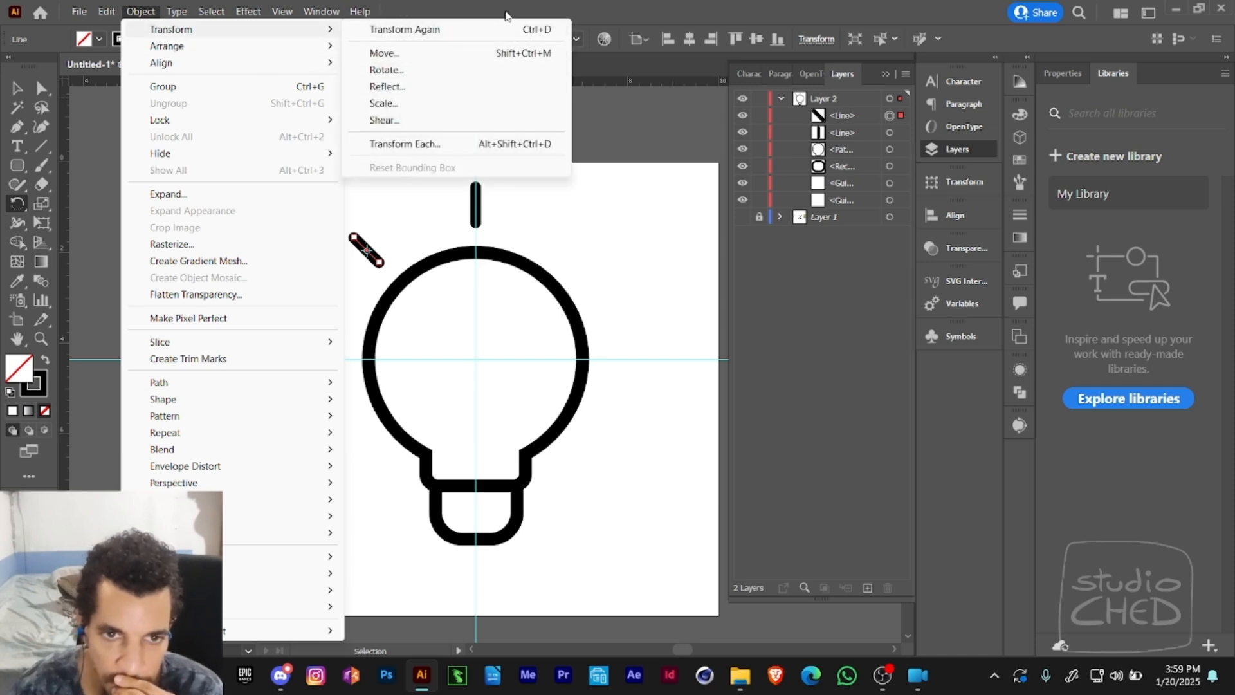
click(478, 36)
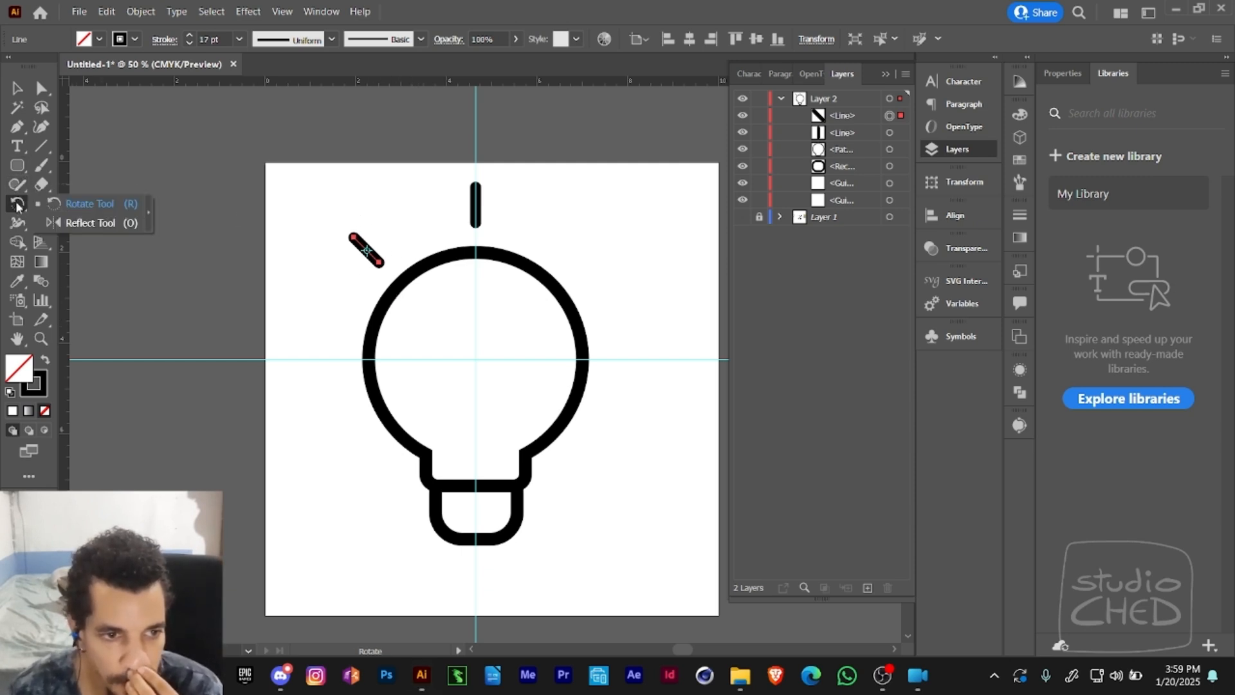
click(41, 203)
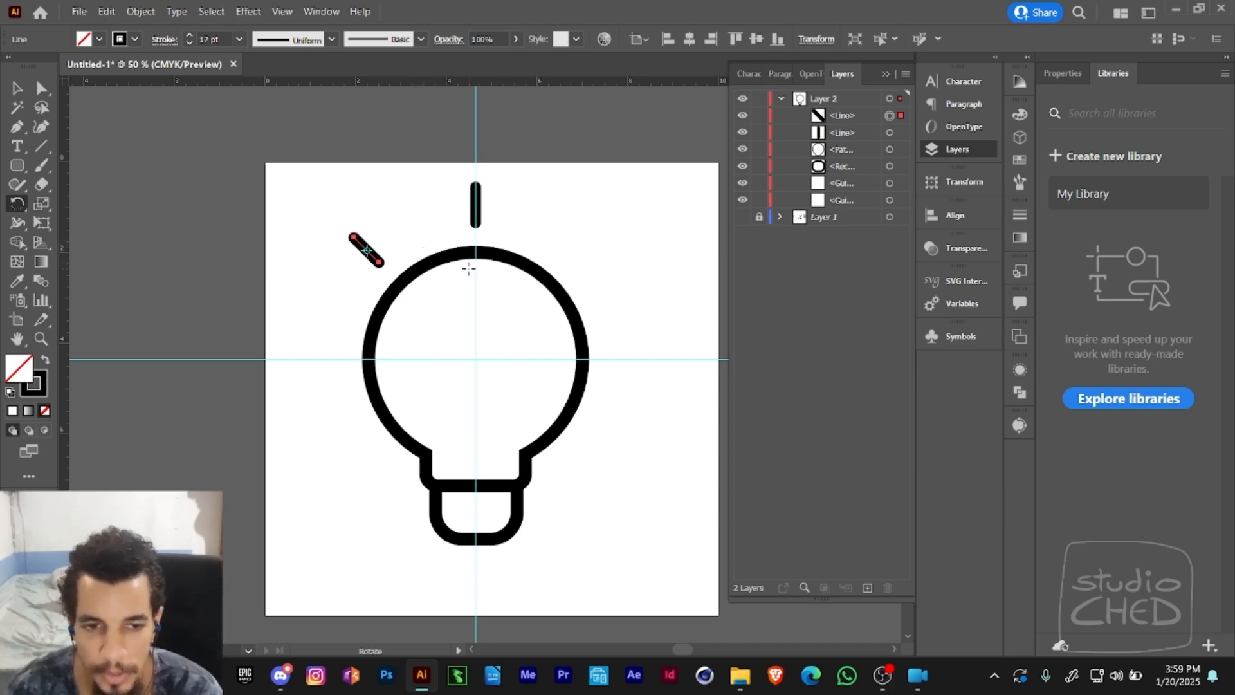
double_click(145, 19)
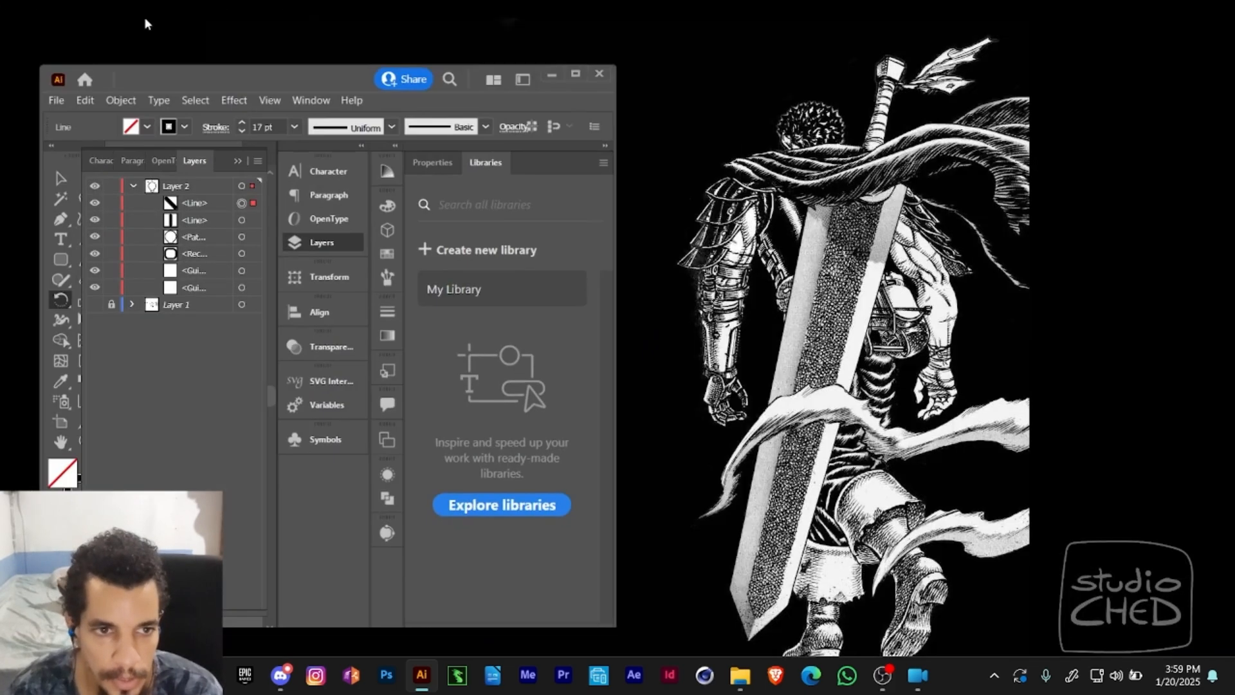
double_click(330, 76)
click(140, 11)
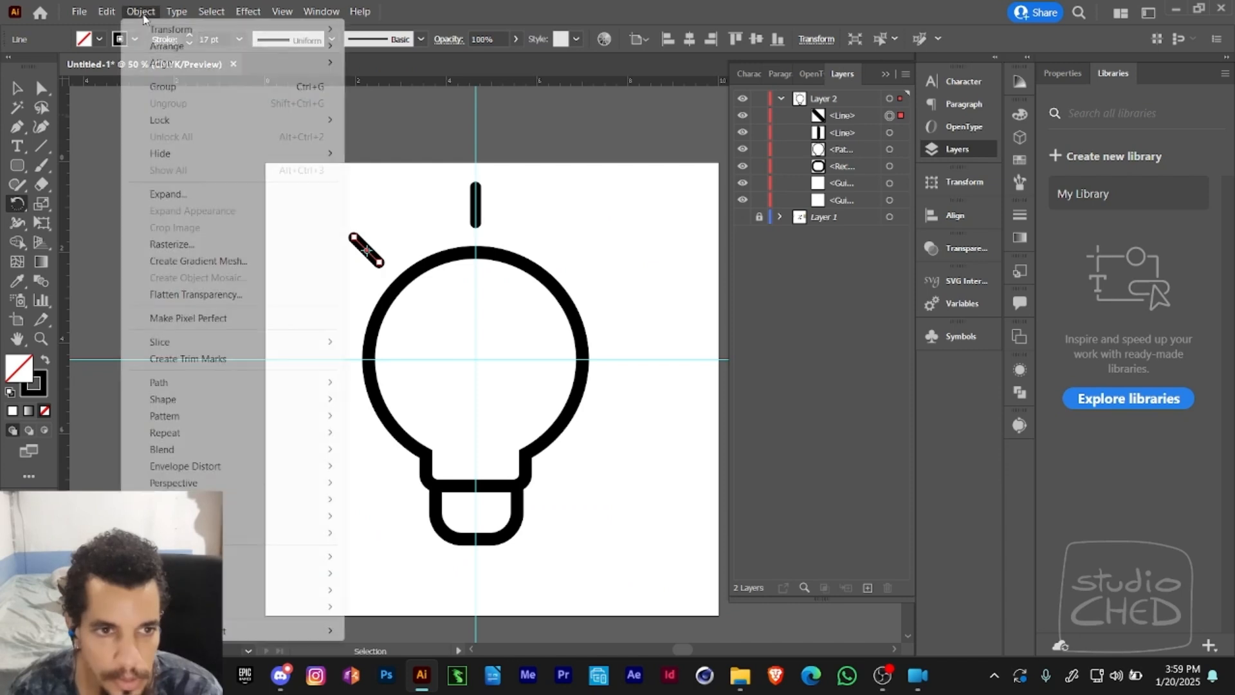
mouse_move(187, 33)
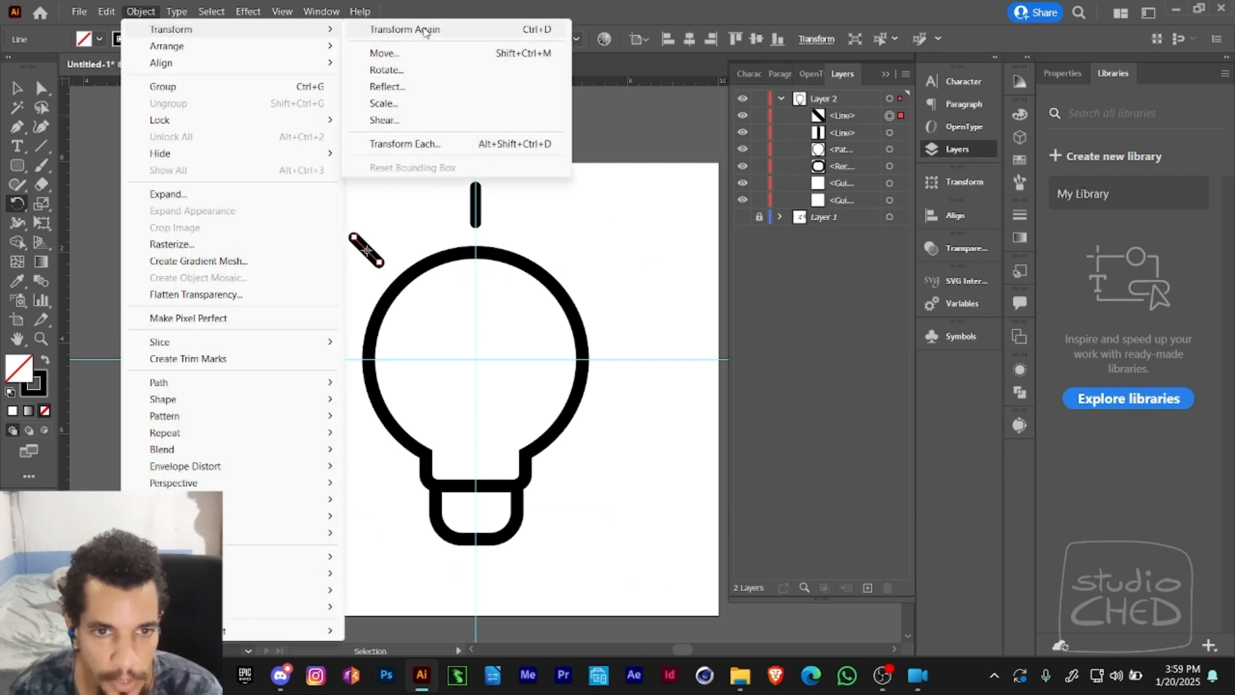
click(440, 7)
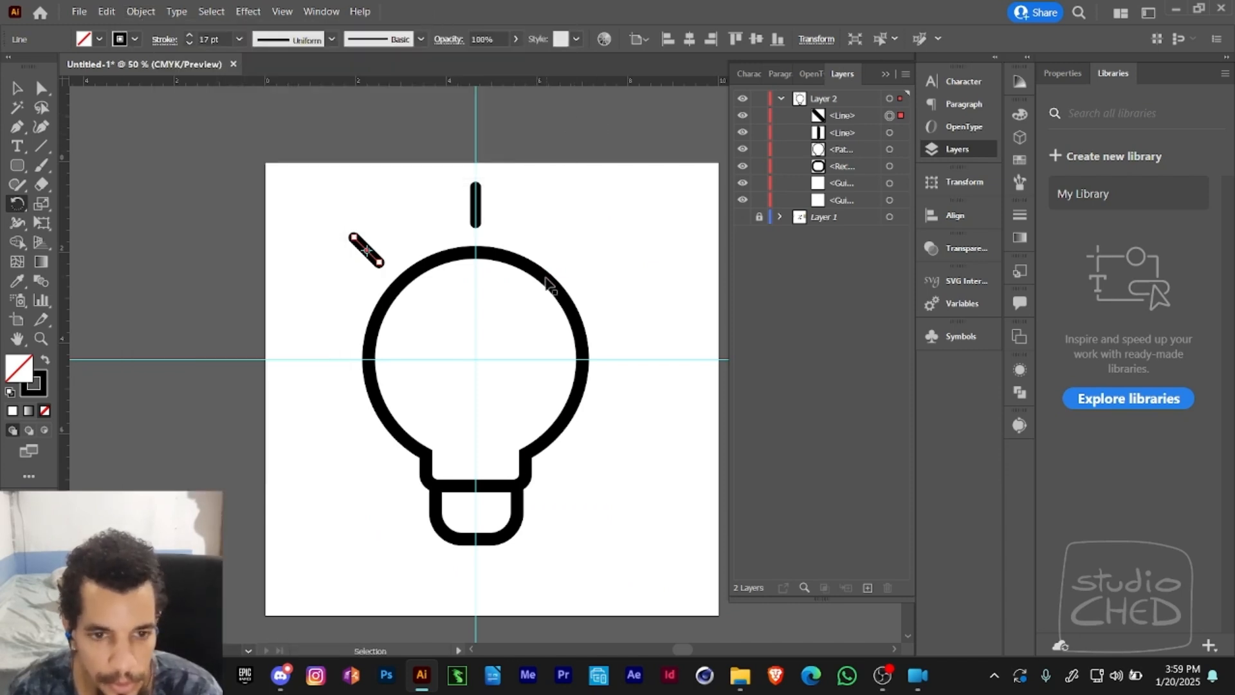
- Delete the slanted ray copy at the bulb's upper left
key(r)
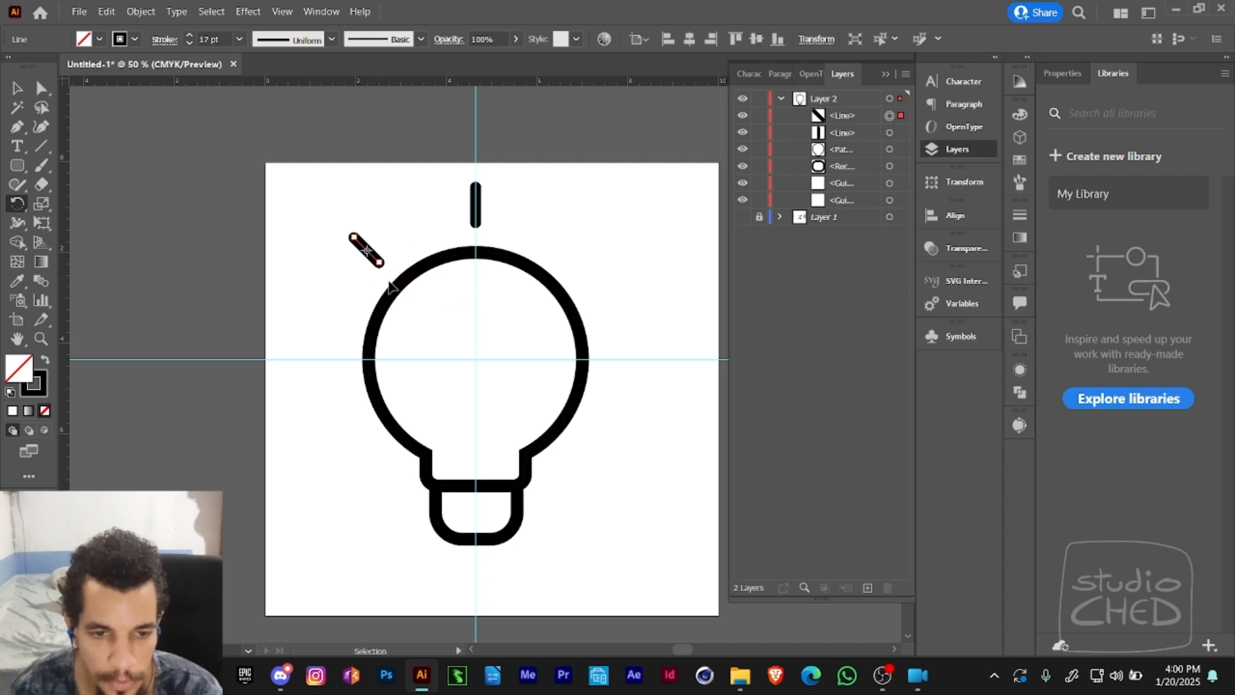
key(v)
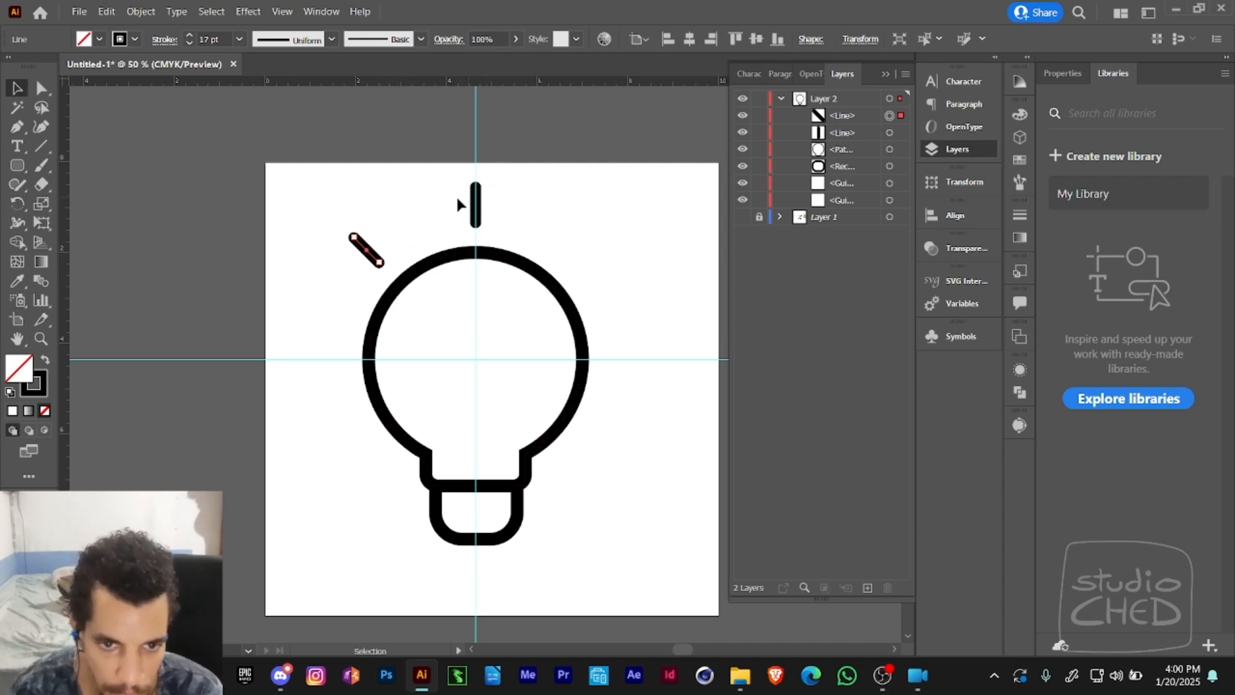
key(Delete)
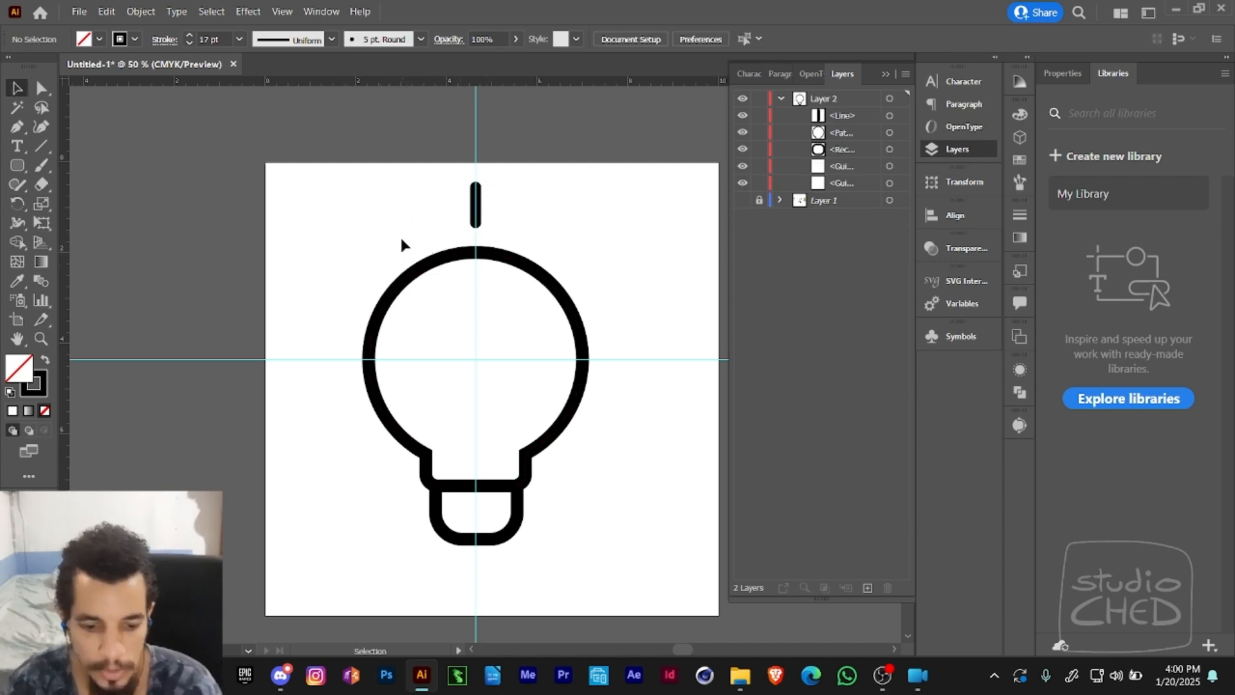
- Rotate a copy of the top ray 45° around the bulb's centre and repeat the transformation until eight rays encircle the bulb
click(475, 214)
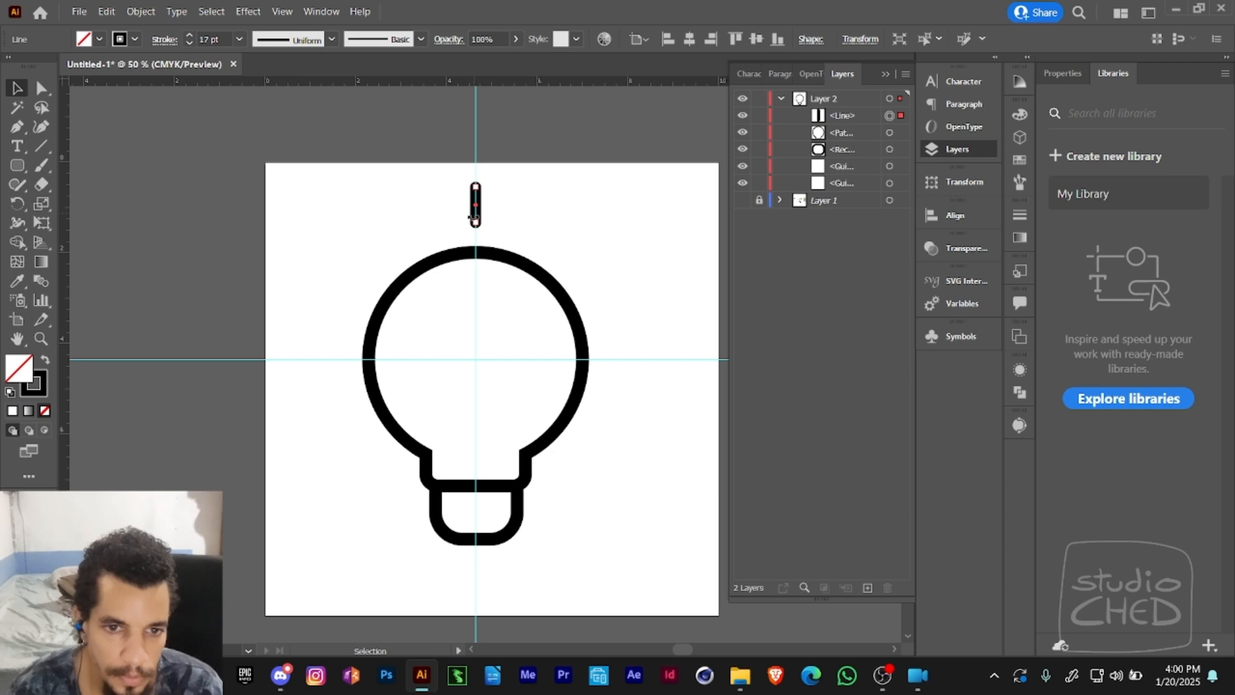
click(25, 209)
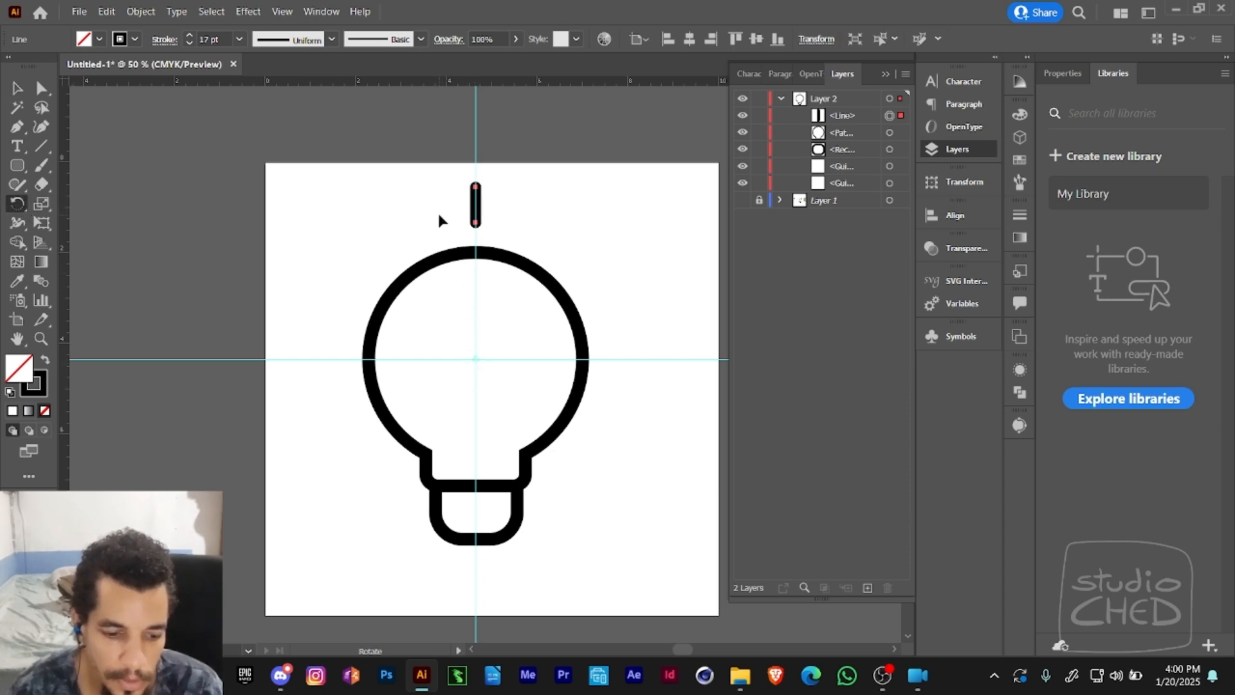
drag(438, 211, 372, 248)
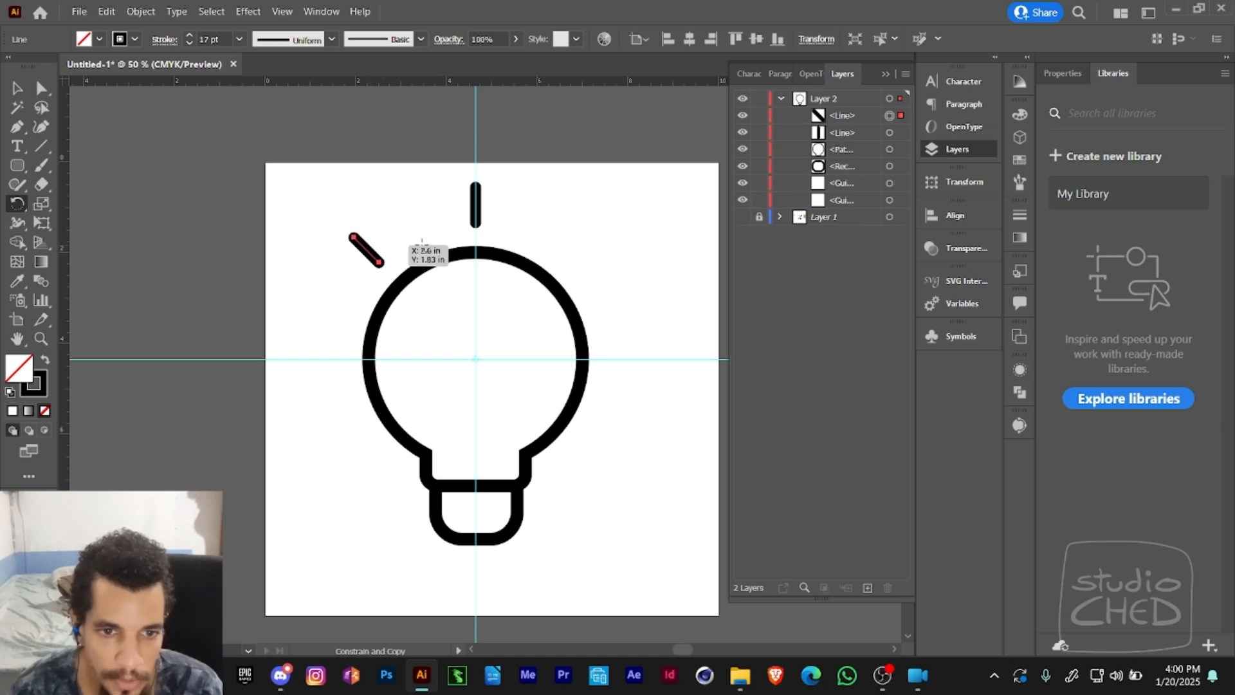
key(ctrl+d)
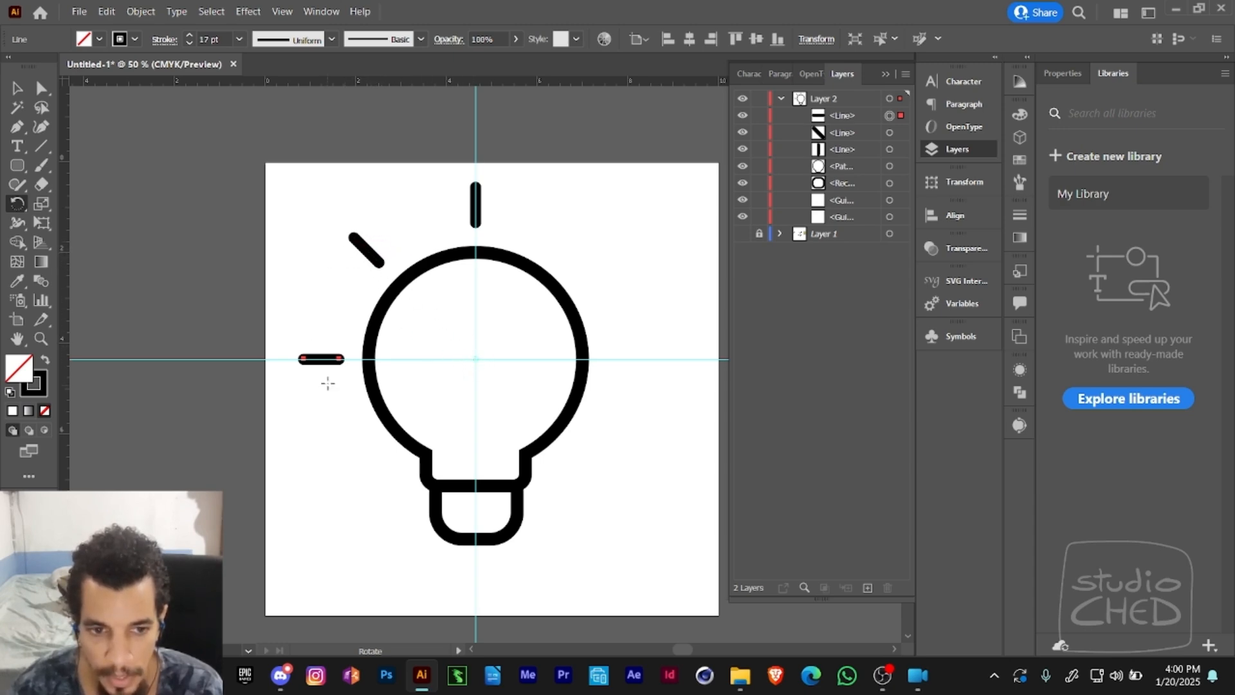
key(ctrl+d)
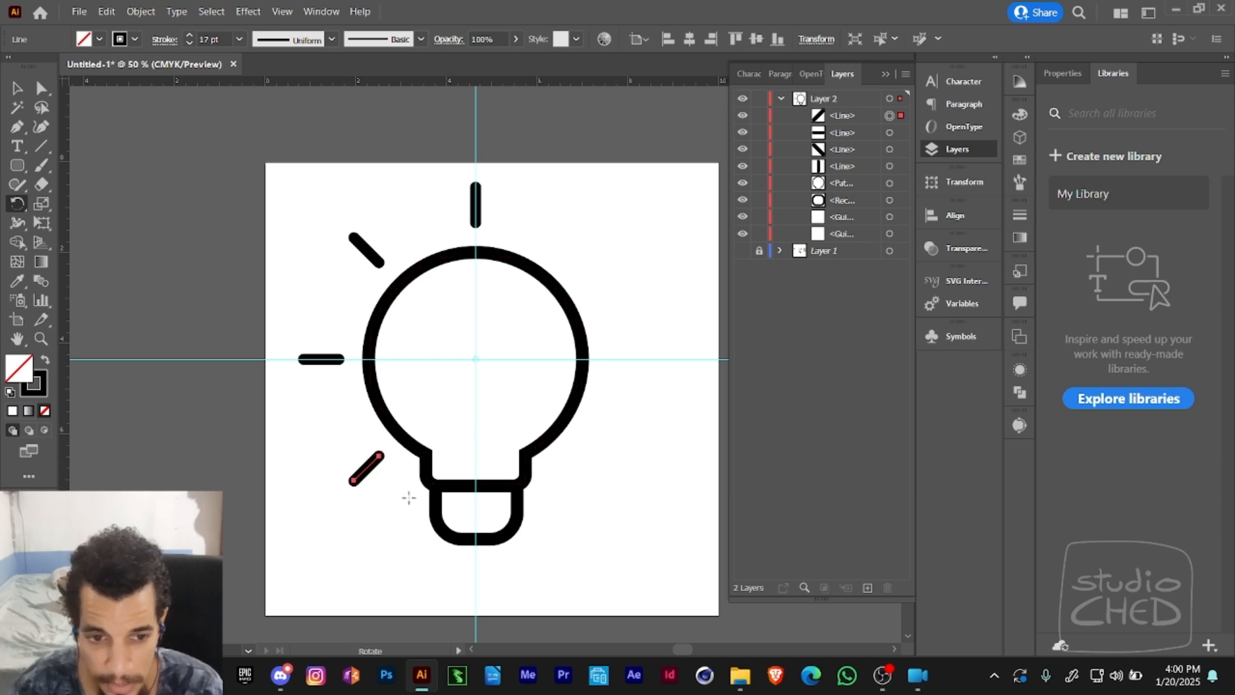
key(ctrl+d)
key(ctrl+d)
key(ctrl+d)
key(ctrl+d)
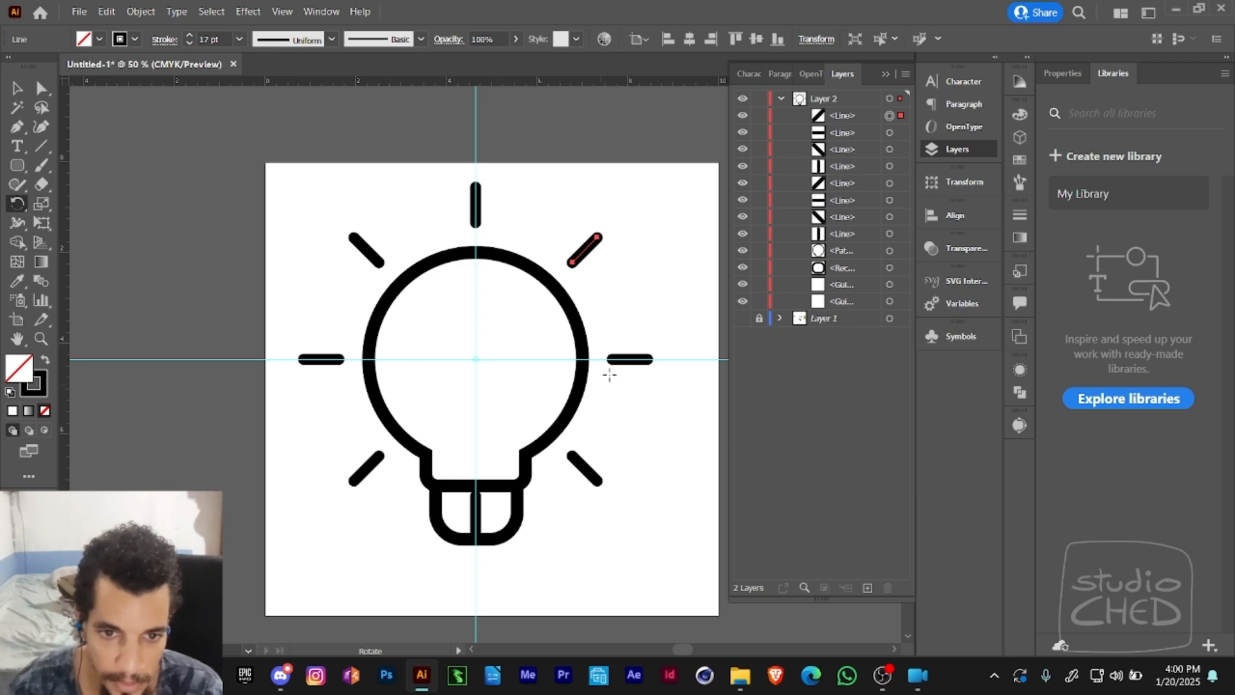
- Lock the bulb's rounded base and delete the vertical ray copy overlapping it
key(v)
click(482, 507)
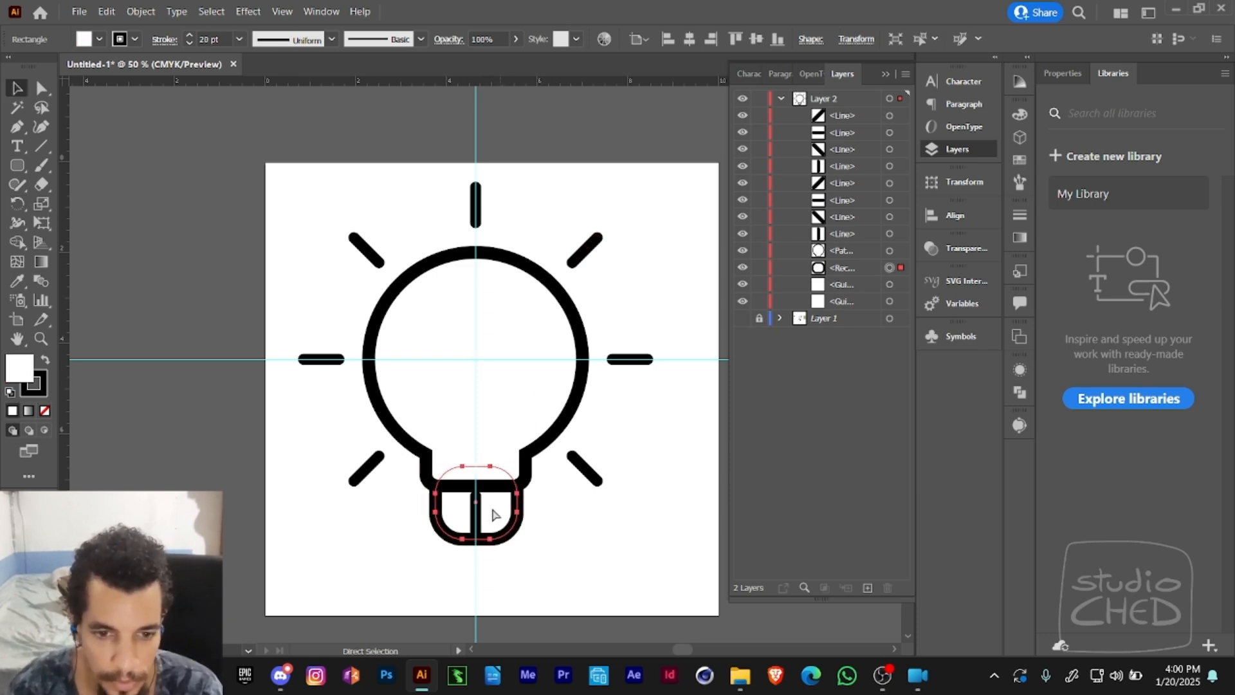
key(a)
click(536, 572)
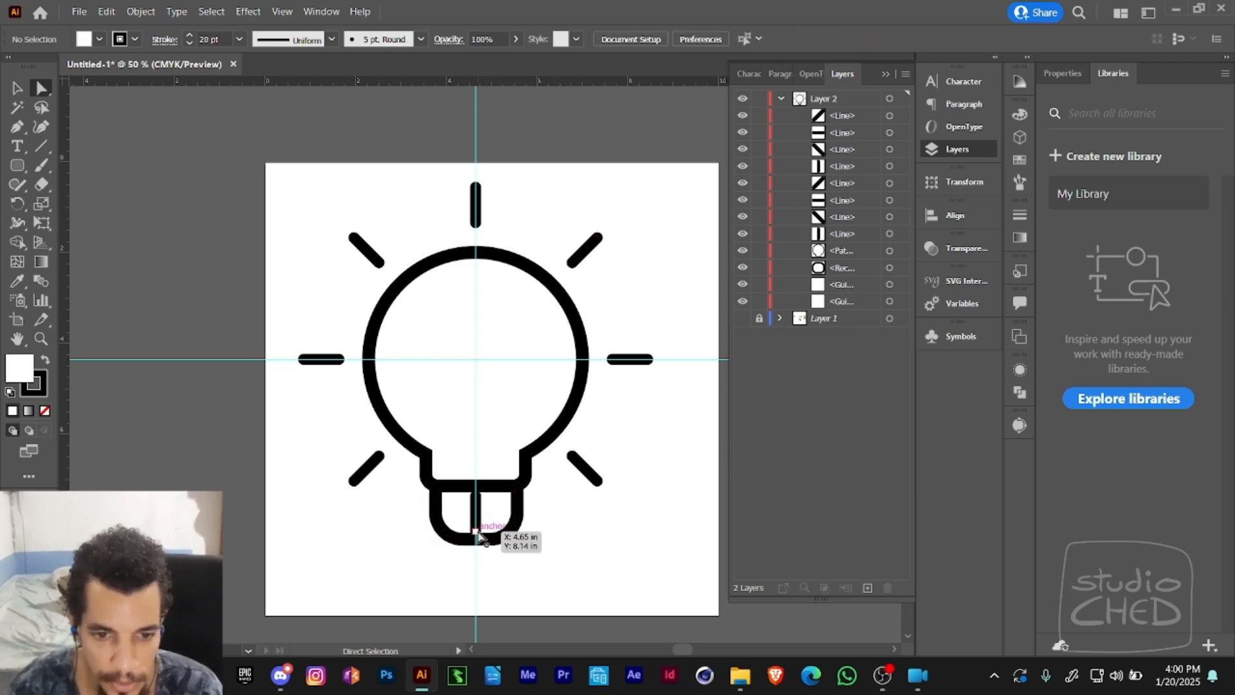
click(478, 530)
key(ctrl+2)
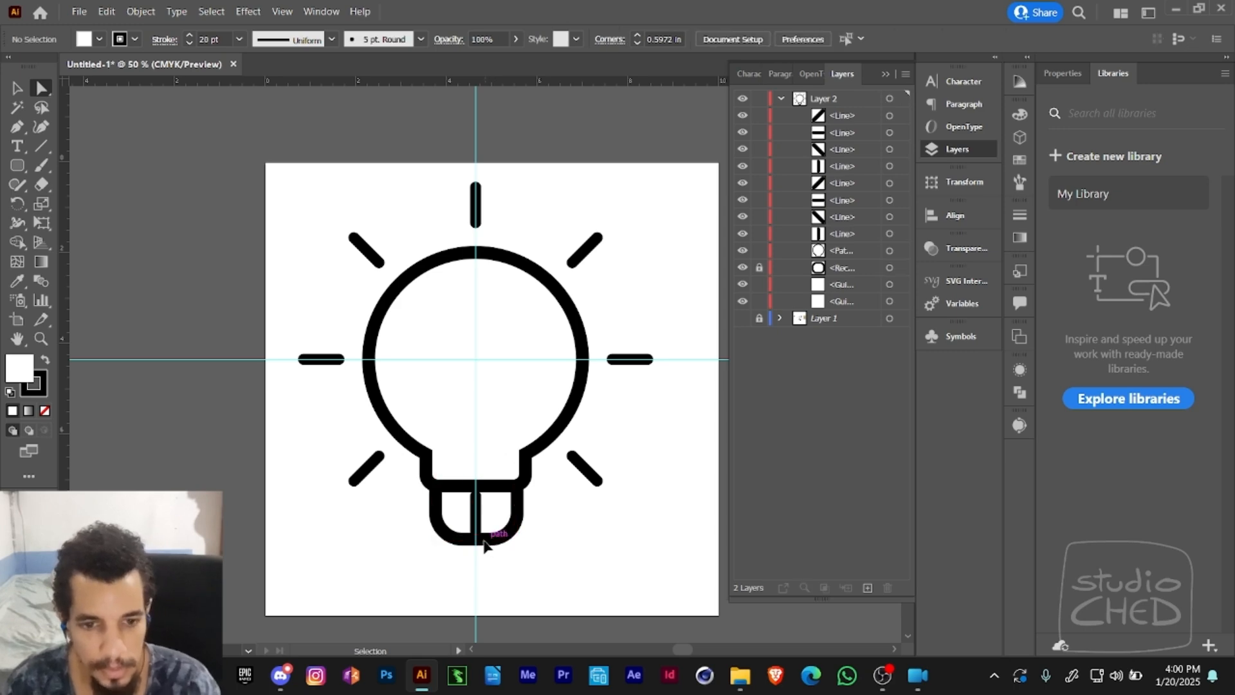
click(473, 532)
key(Delete)
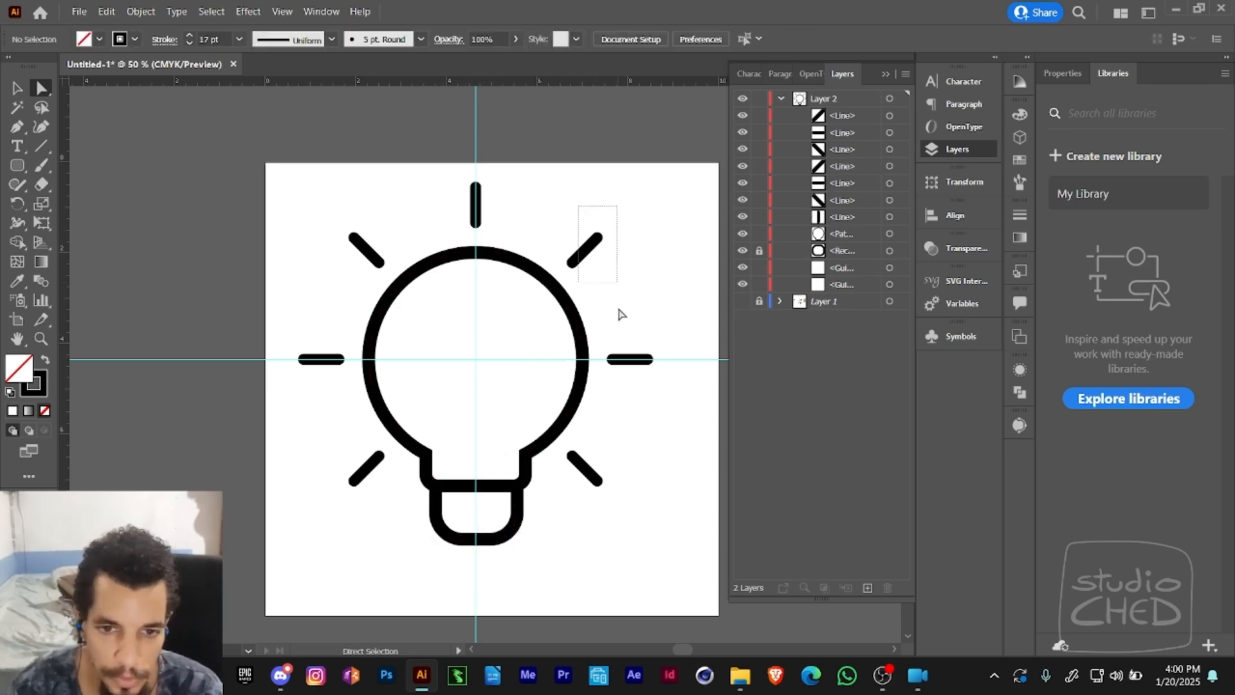
- Delete the remaining rotated ray copies on both sides of the bulb and select the original top ray
drag(577, 204, 643, 405)
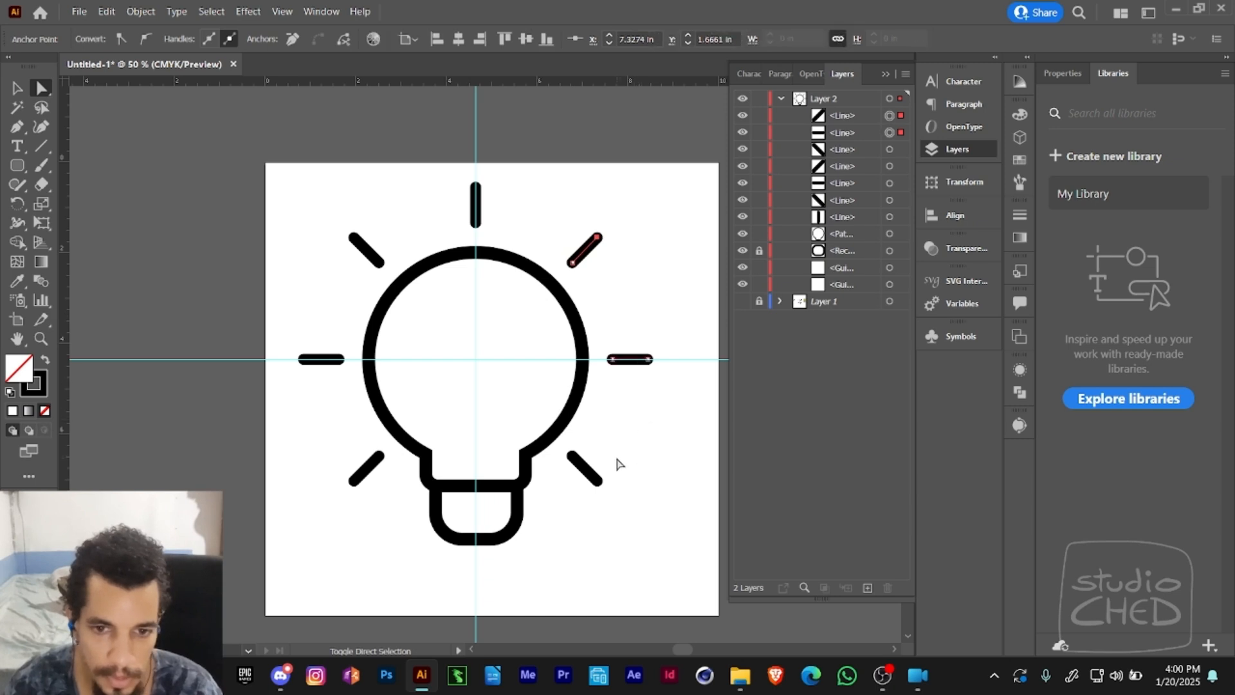
drag(617, 462, 587, 517)
key(Delete)
key(Delete)
drag(298, 302, 381, 539)
key(Delete)
key(Delete)
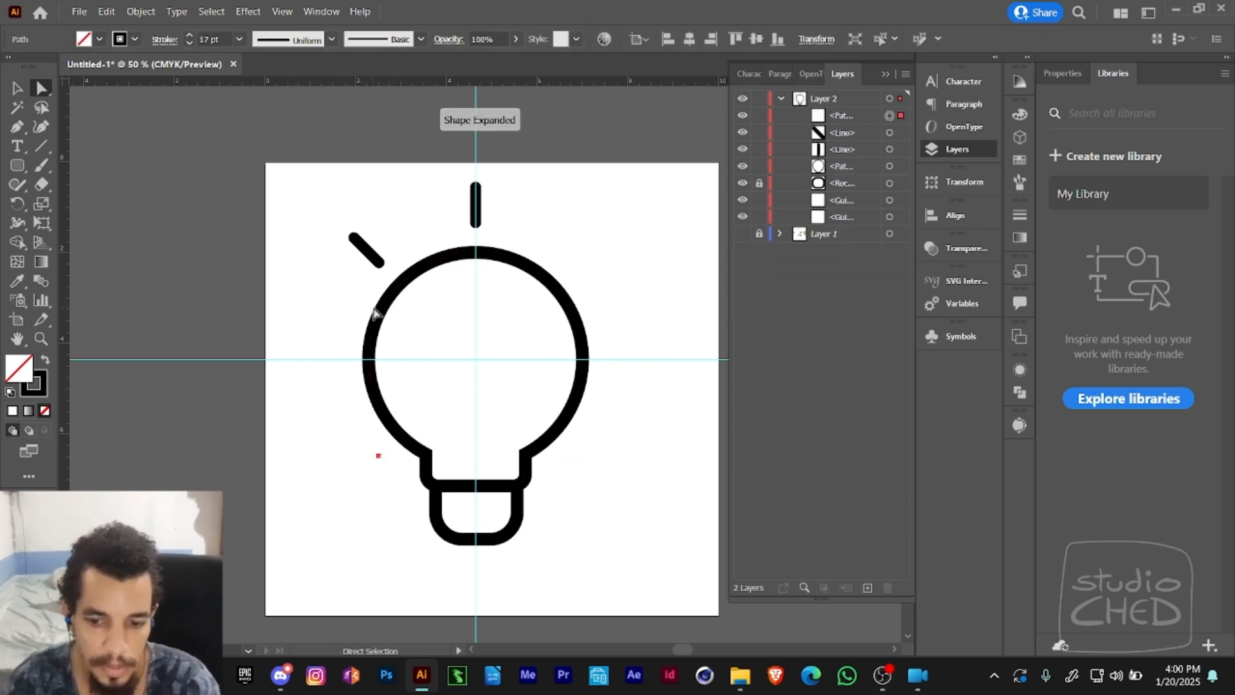
drag(341, 229, 378, 278)
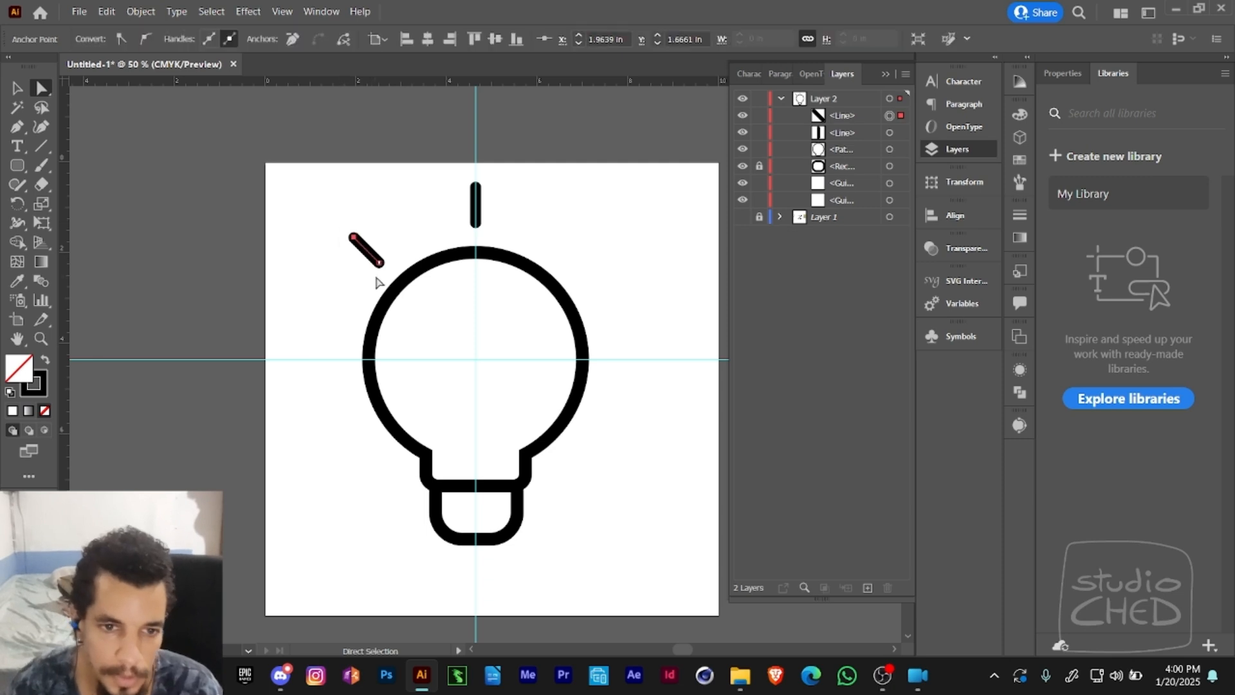
key(Delete)
click(474, 222)
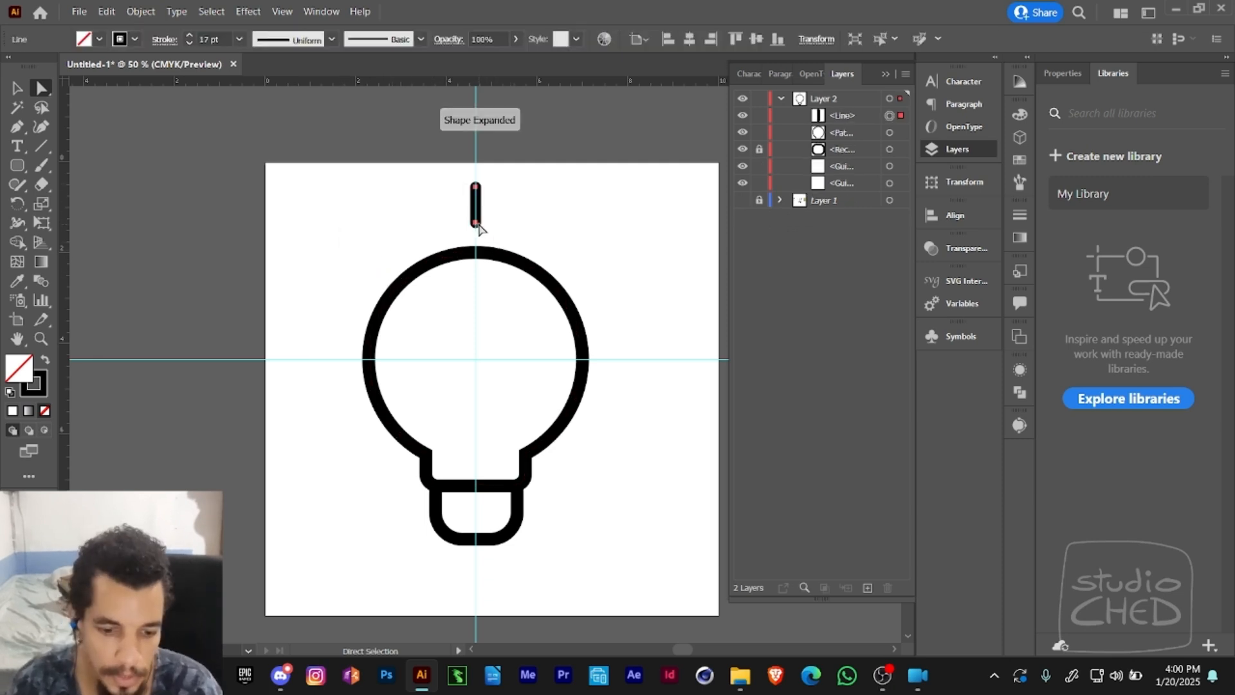
- Rotate a copy of the top ray 45° counterclockwise around the bulb's centre and repeat the transformation twice, giving three rays on its left side
key(r)
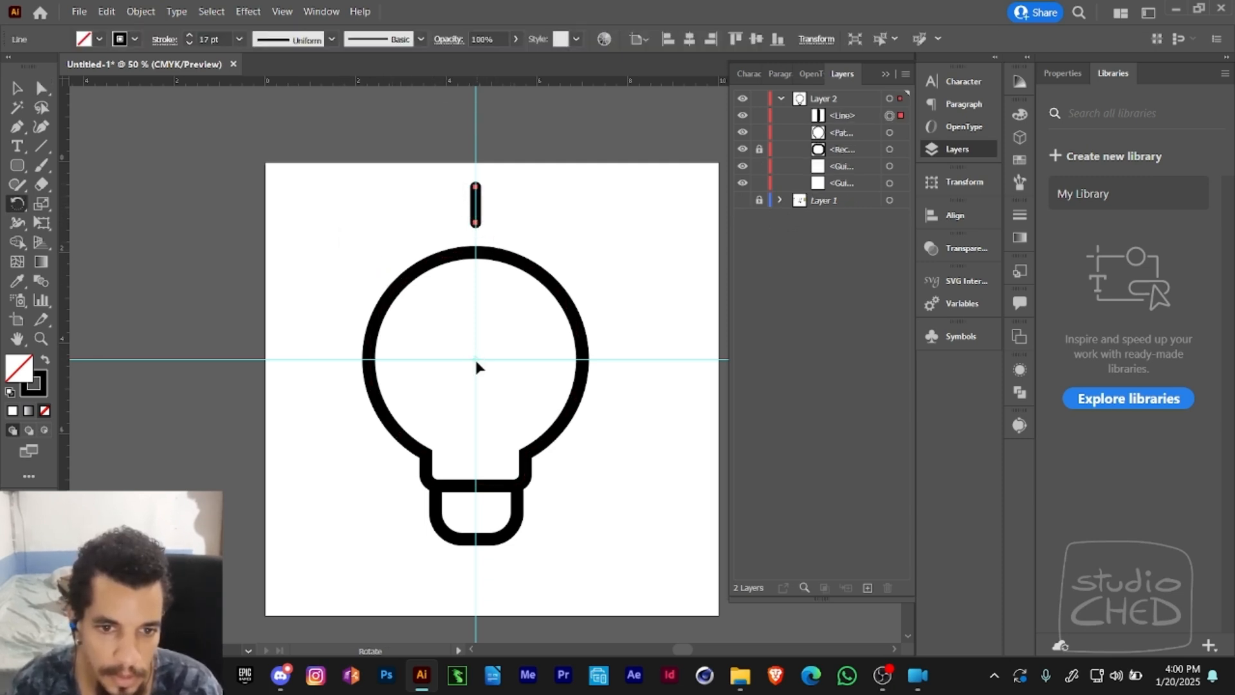
drag(437, 226, 391, 257)
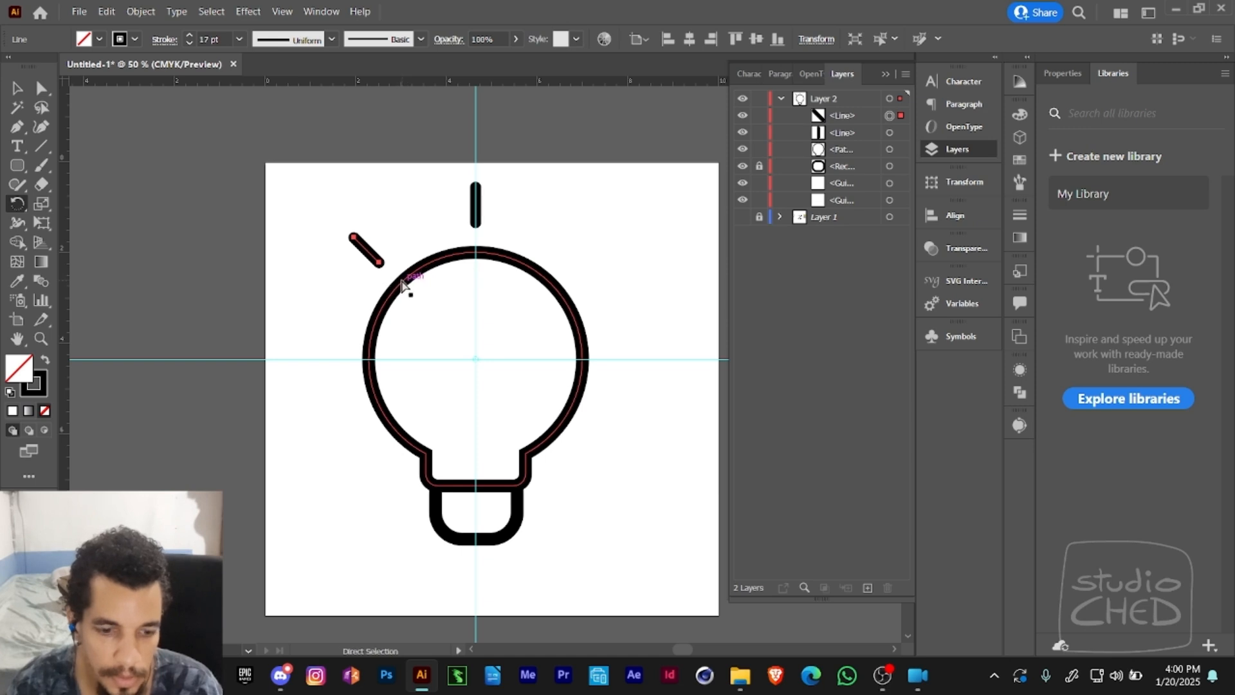
key(ctrl+d)
key(ctrl+d)
- Select the three left rays and reflect a copy of them across the vertical guide to the bulb's right side
key(v)
drag(342, 207, 364, 270)
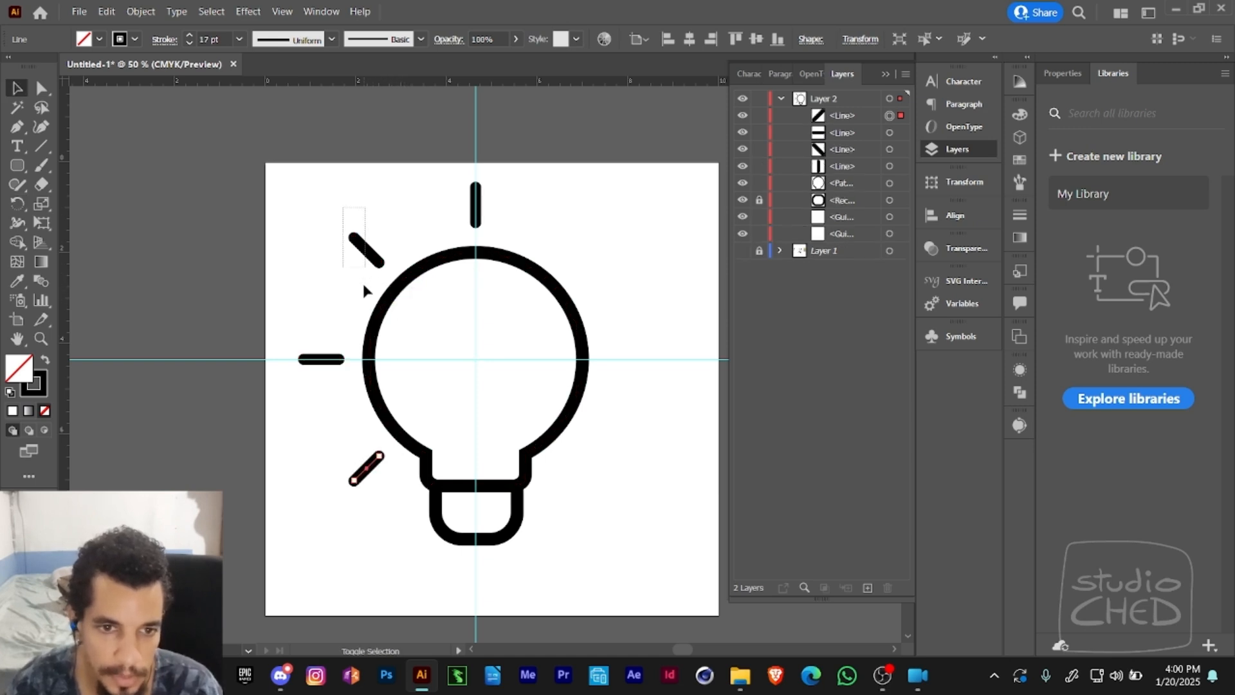
drag(307, 335, 328, 435)
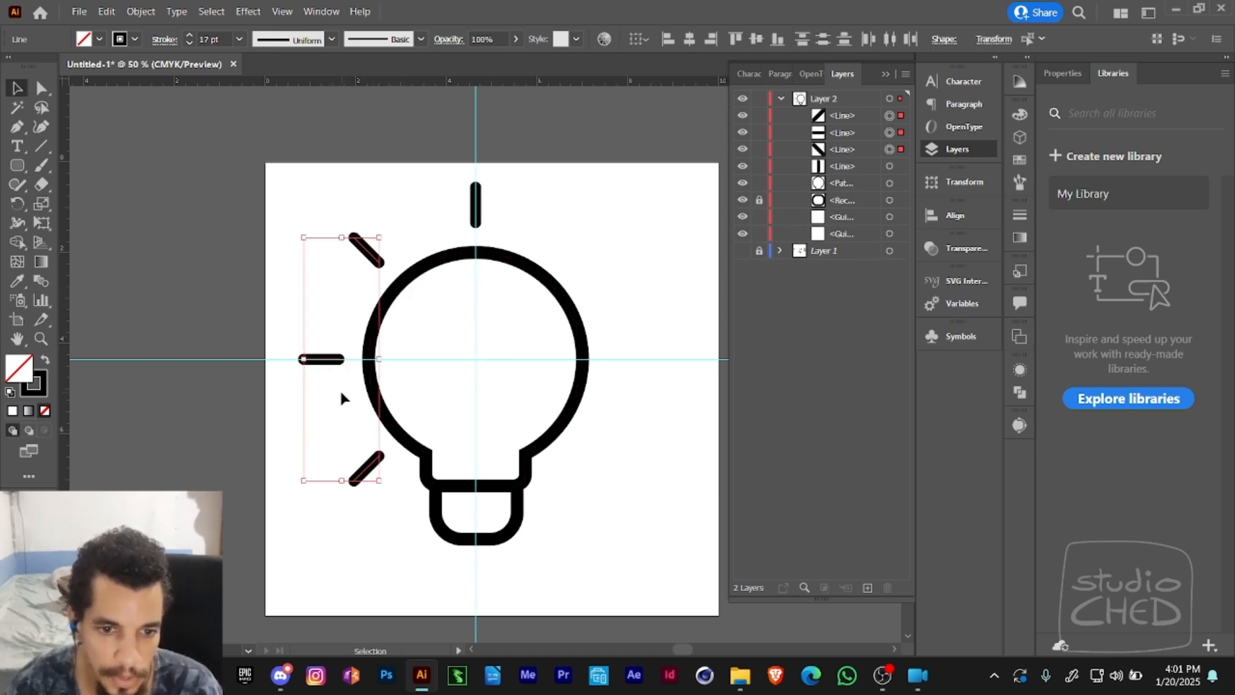
key(o)
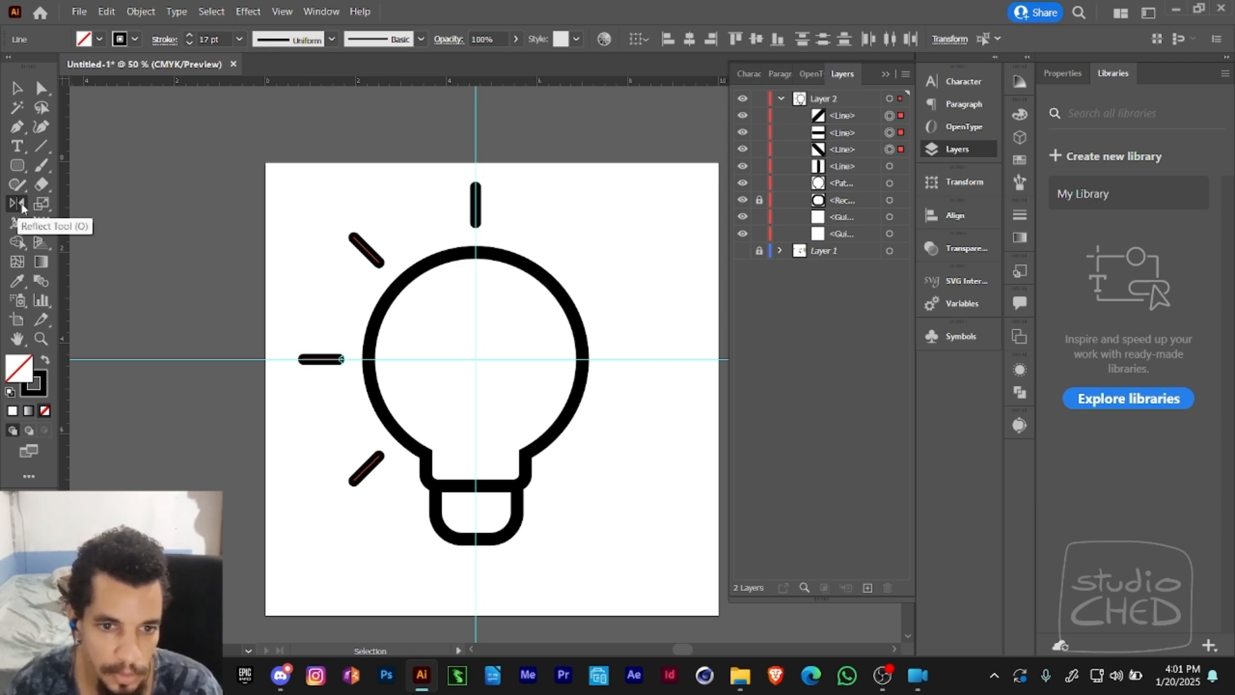
click(20, 205)
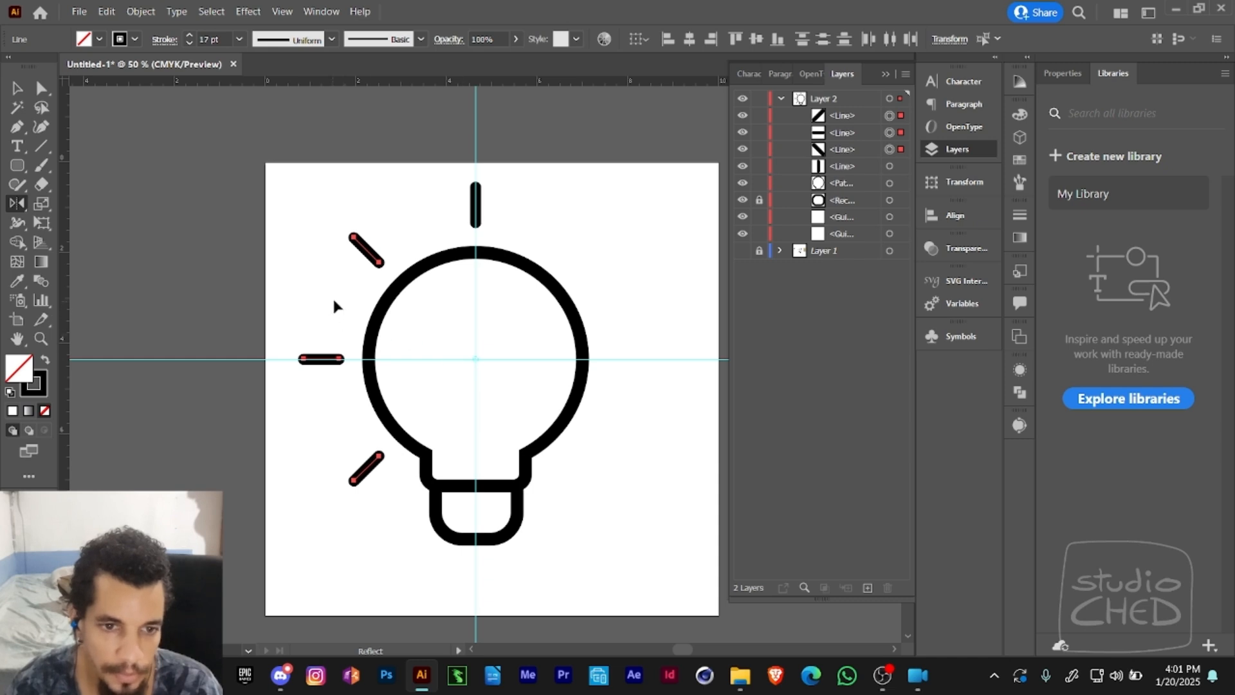
drag(337, 300, 532, 337)
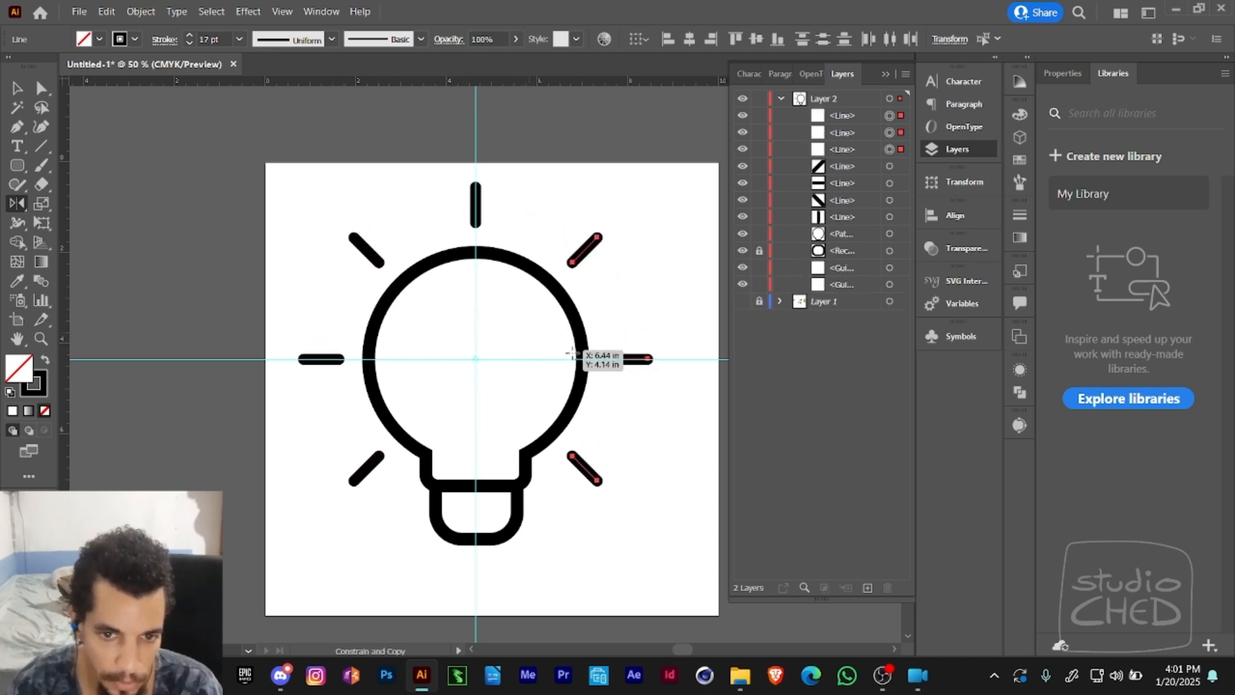
key(v)
click(652, 298)
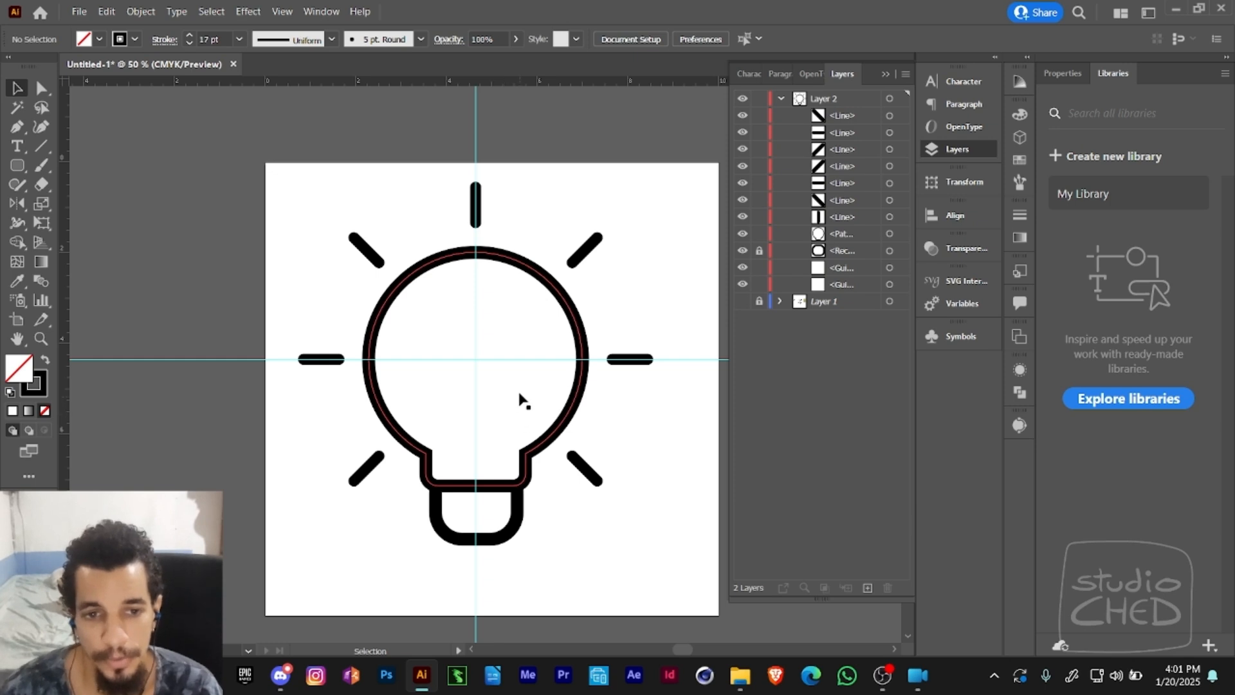
- Examine the Rotate and Reflect tools and the transform commands available for the top ray, including Transform Again
click(15, 203)
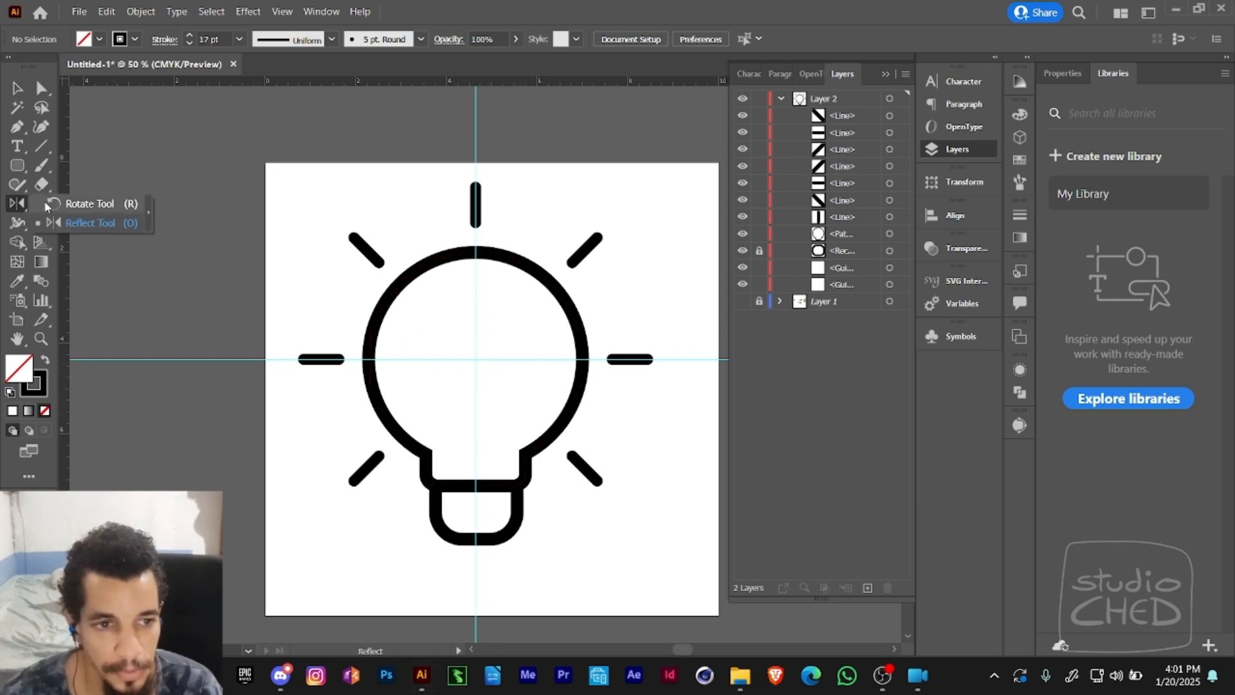
click(64, 204)
click(132, 13)
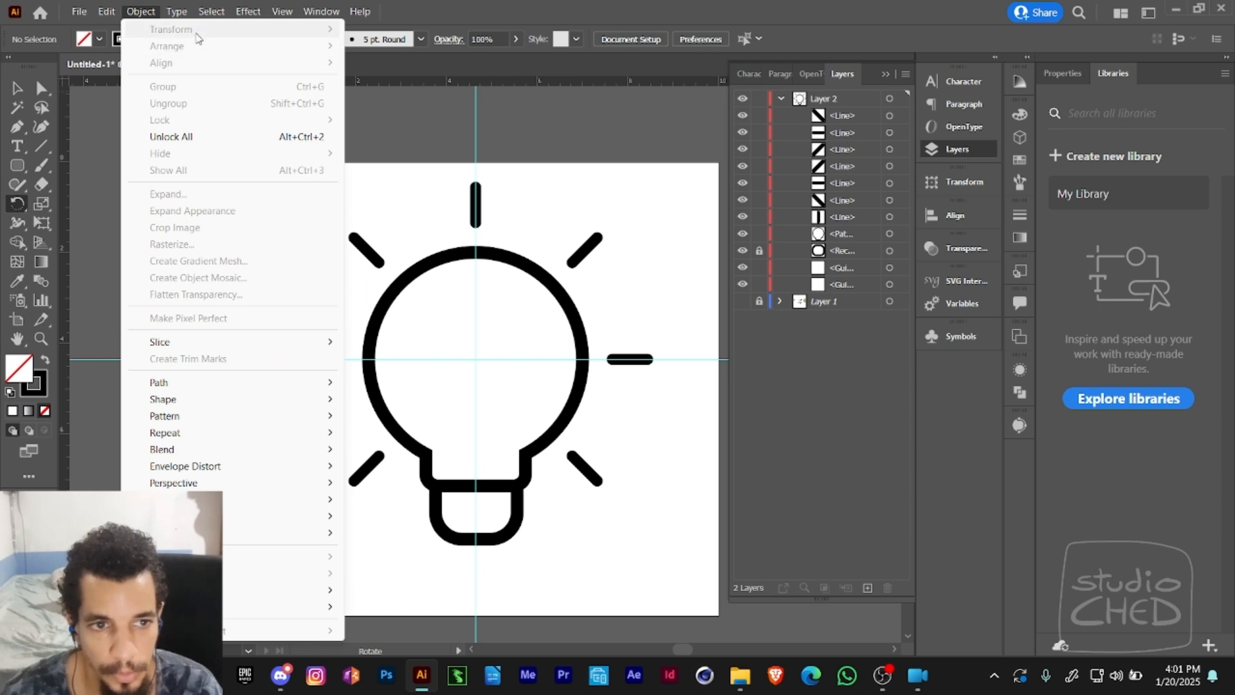
click(421, 124)
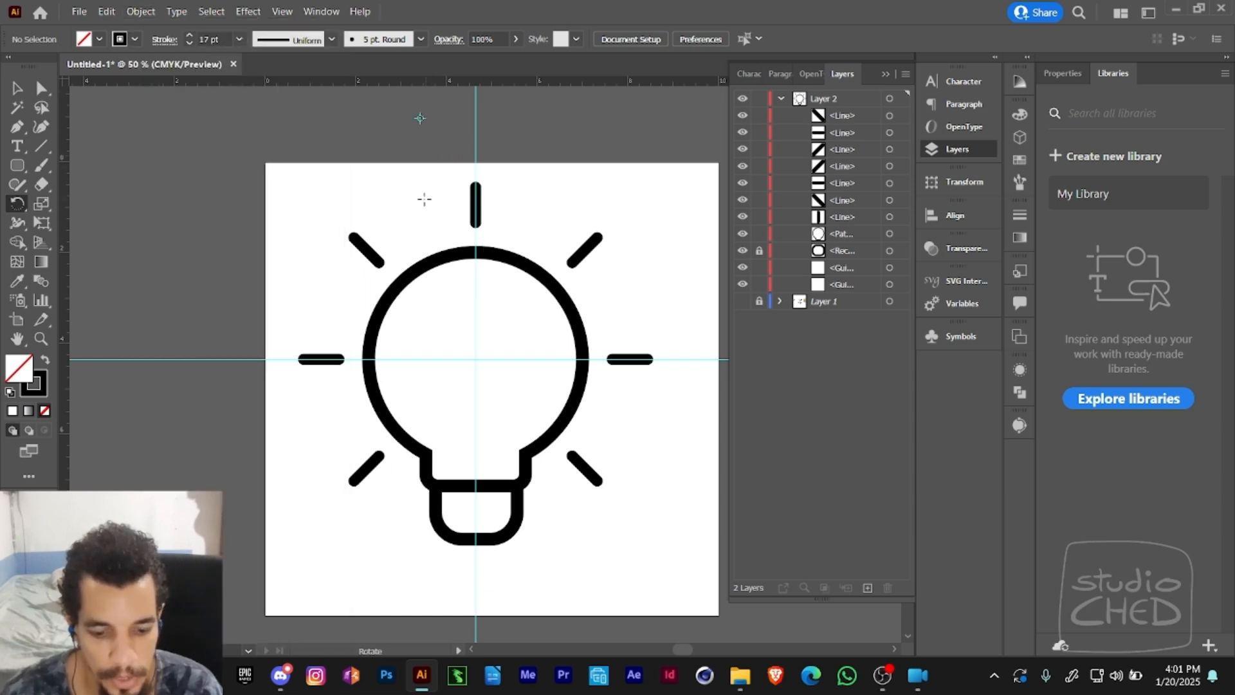
key(v)
click(475, 205)
click(140, 11)
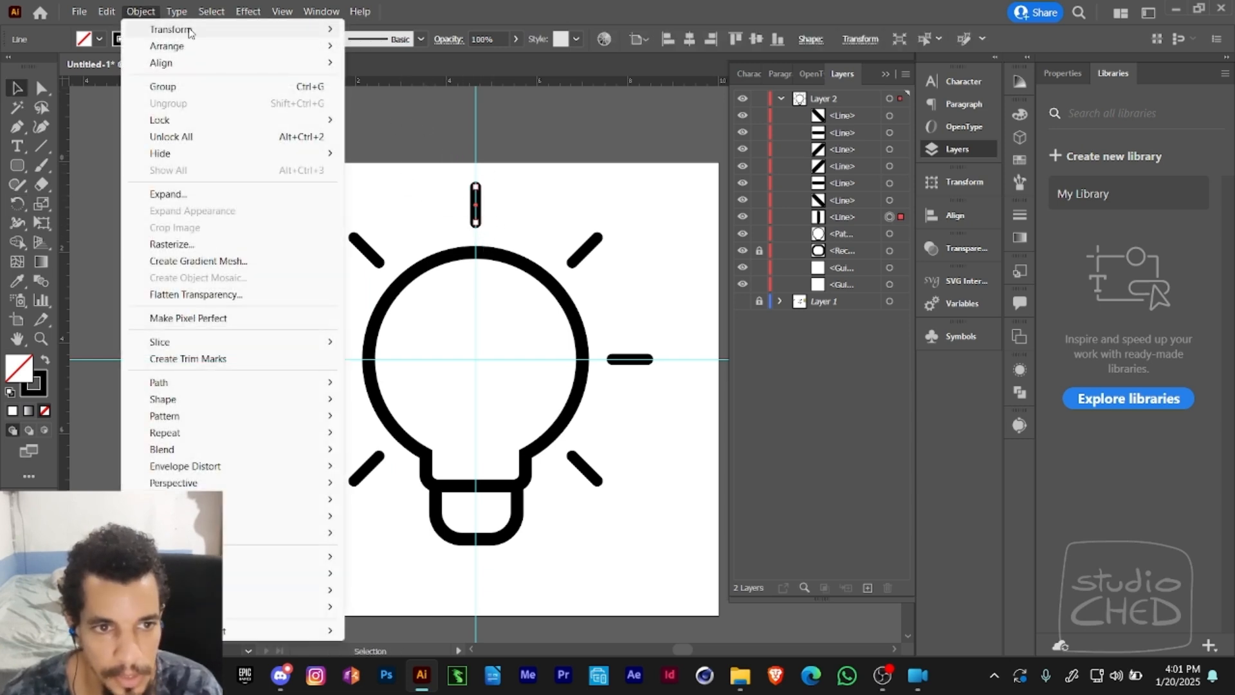
mouse_move(309, 29)
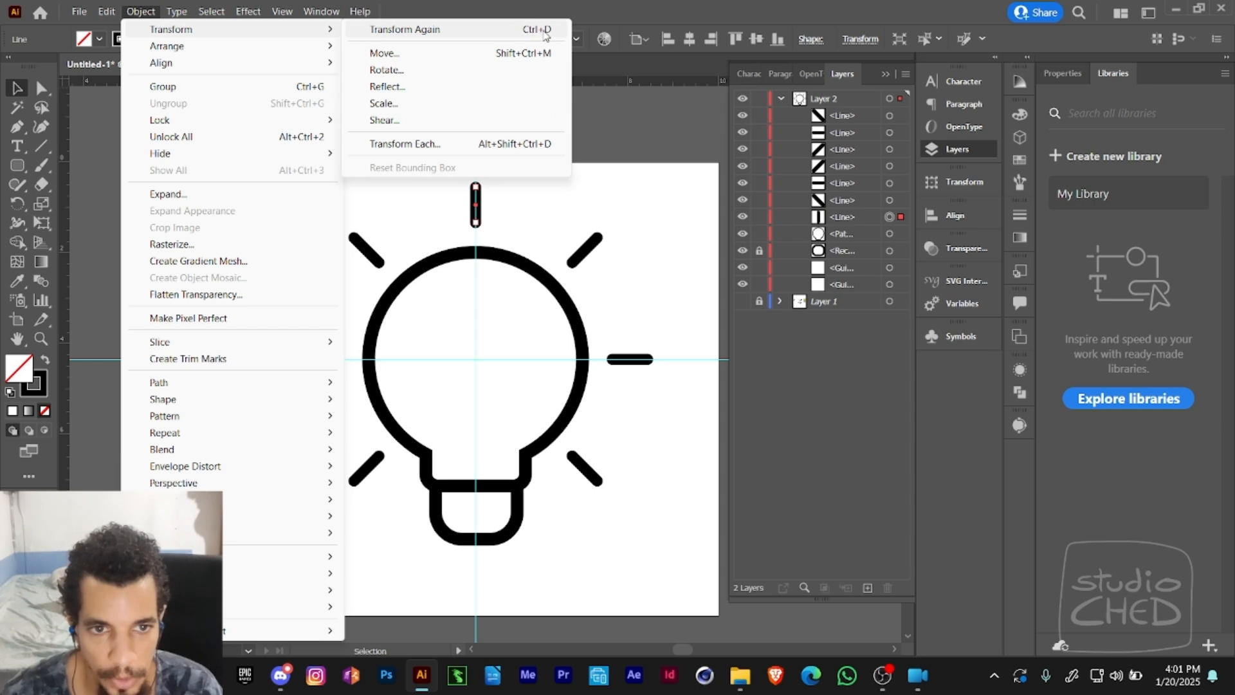
click(616, 117)
- Draw a short vertical line with the 17 pt stroke on the empty canvas left of the artboard
key(space)
drag(603, 165, 553, 202)
drag(387, 152, 739, 85)
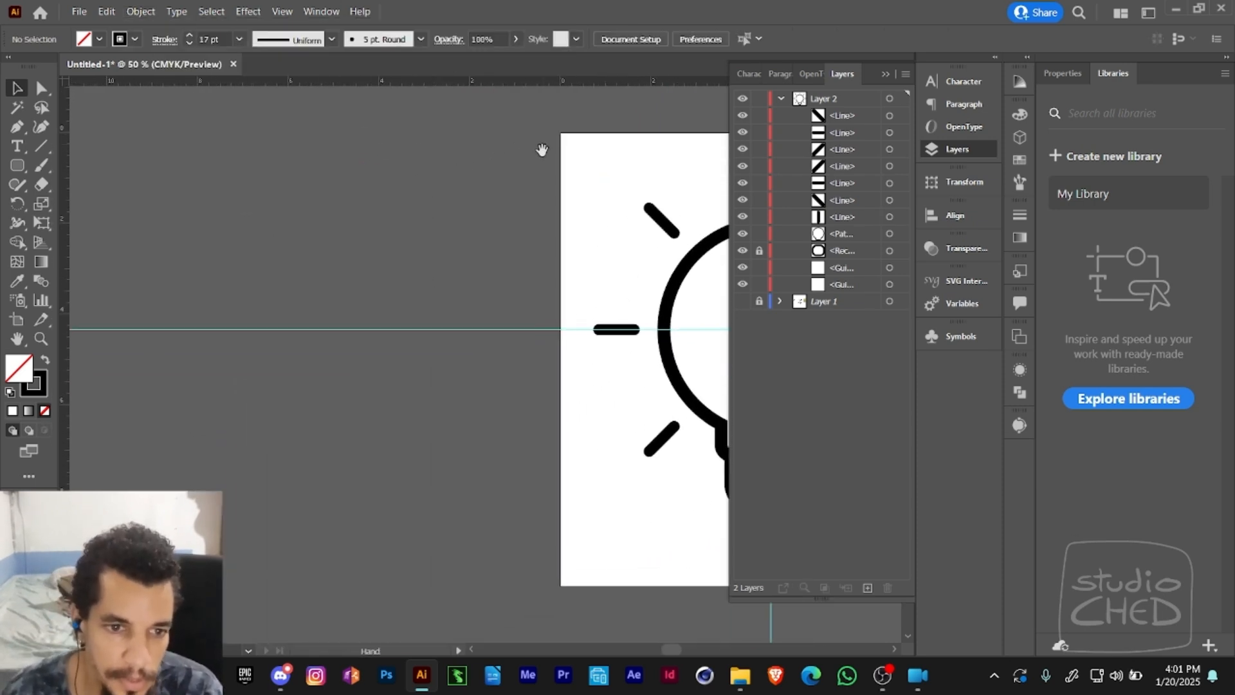
click(42, 147)
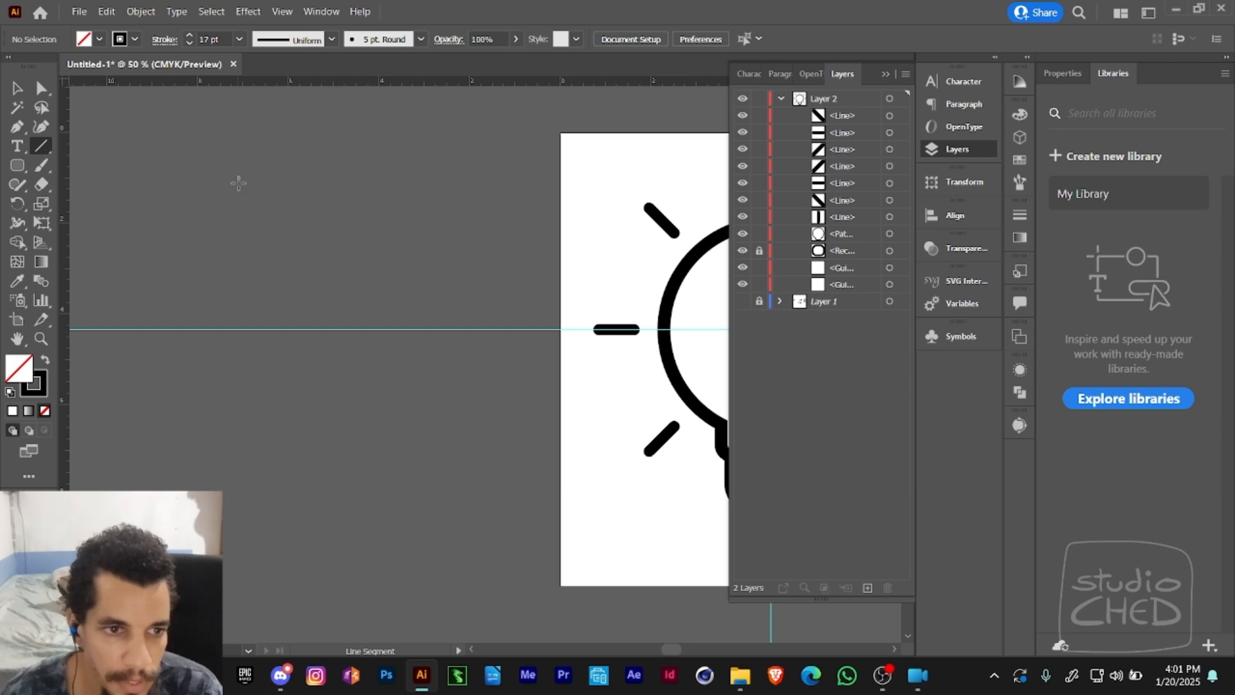
drag(321, 171, 321, 222)
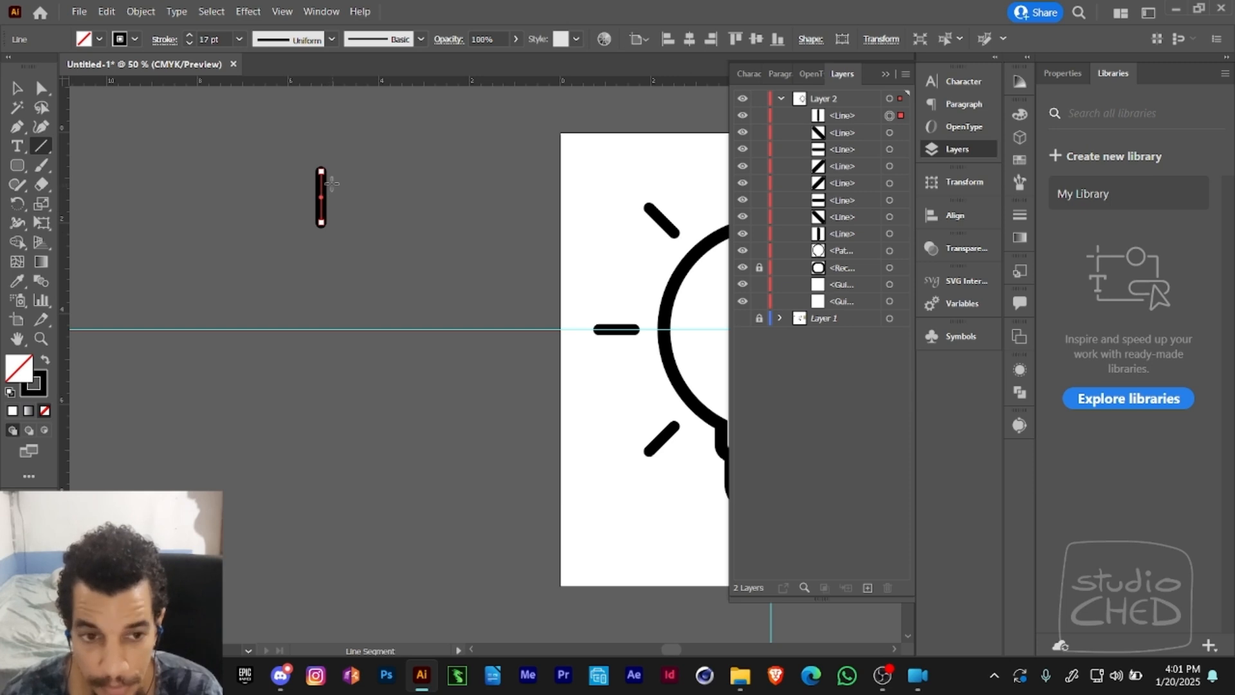
key(e)
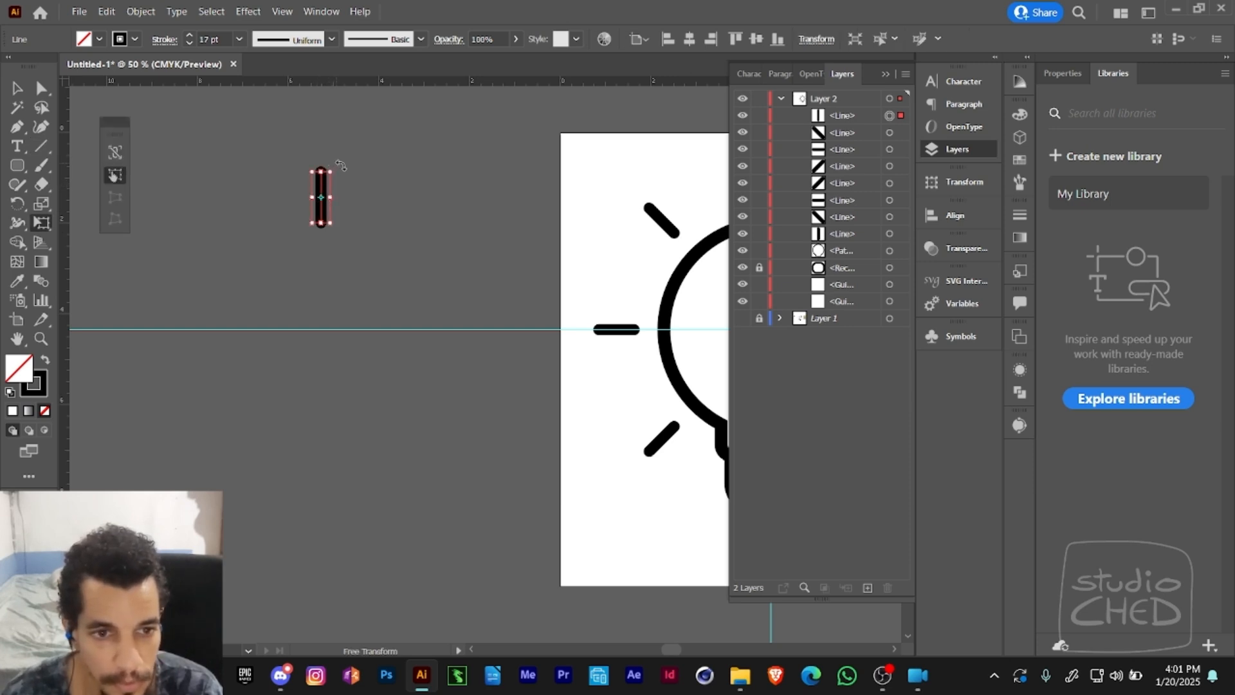
drag(341, 165, 345, 195)
key(ctrl+z)
key(ctrl+z)
- Rotate a copy of the short line slightly clockwise around its centre and repeat the transformation until the copies form a full rosette
click(17, 203)
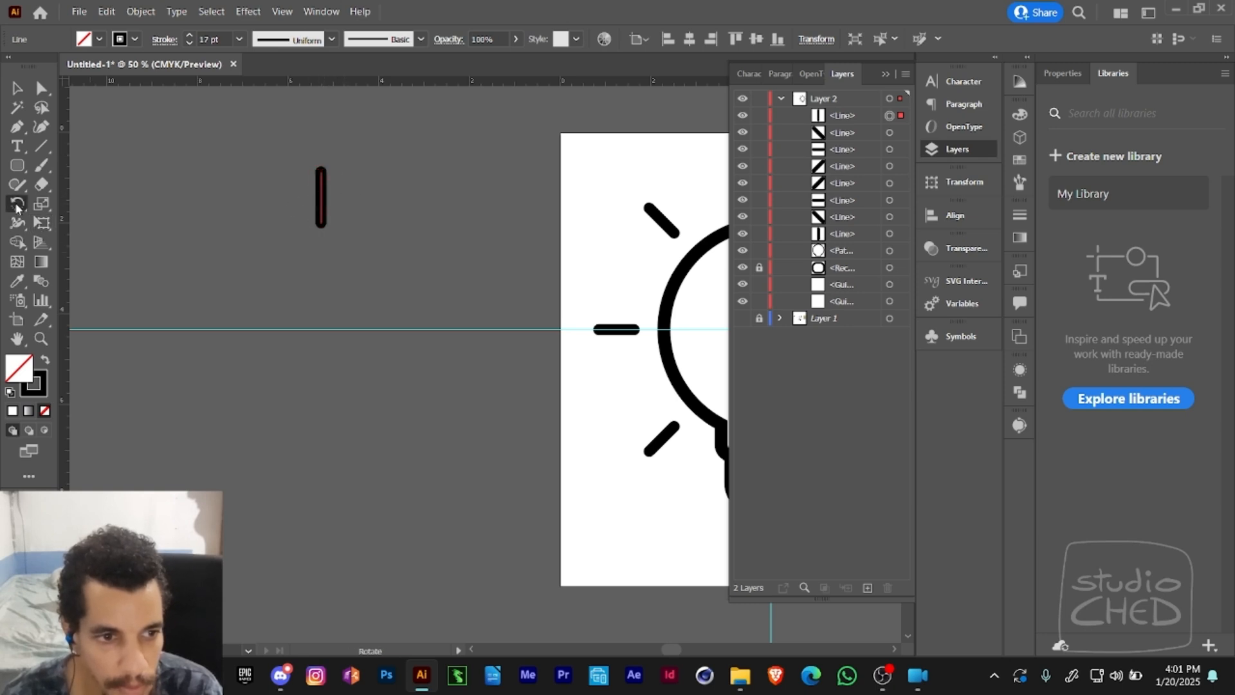
click(54, 205)
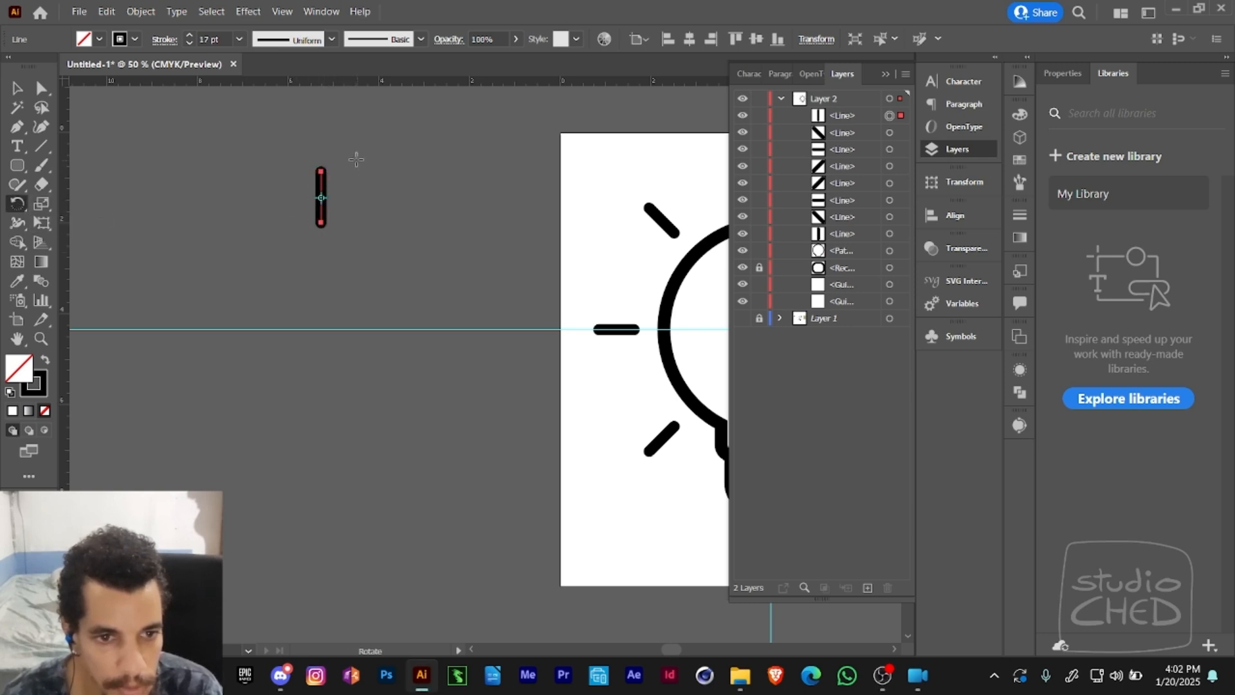
drag(332, 157, 344, 171)
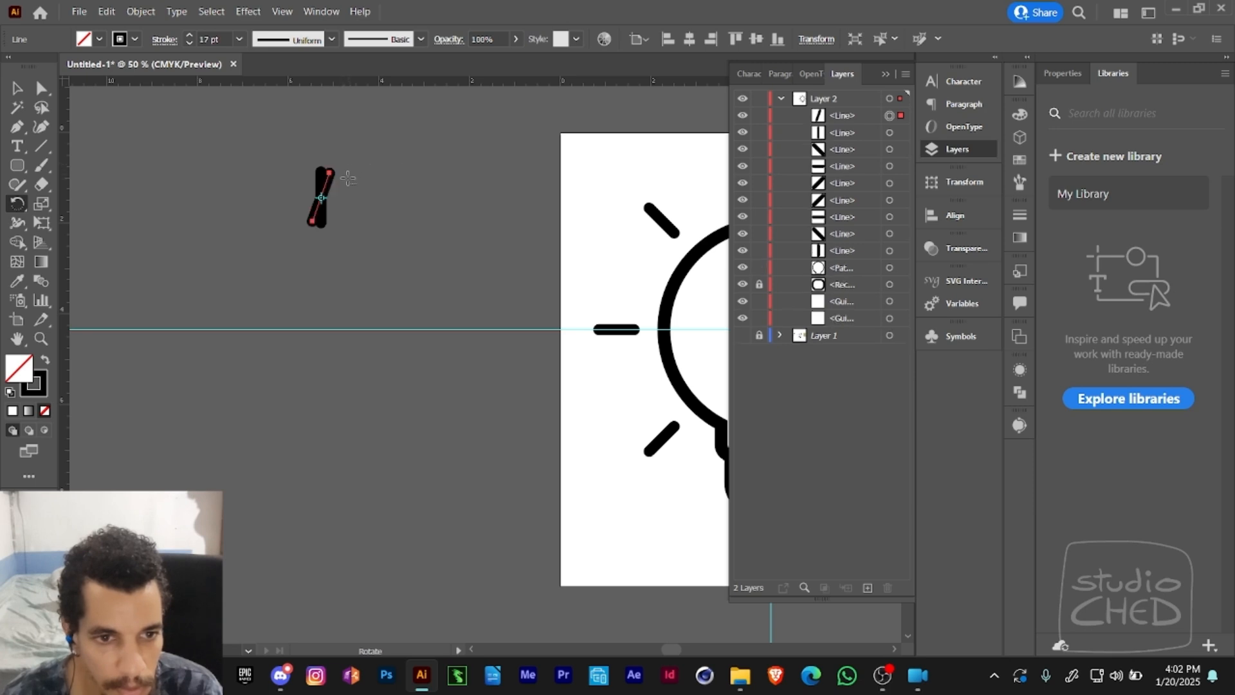
click(140, 11)
mouse_move(174, 29)
click(404, 29)
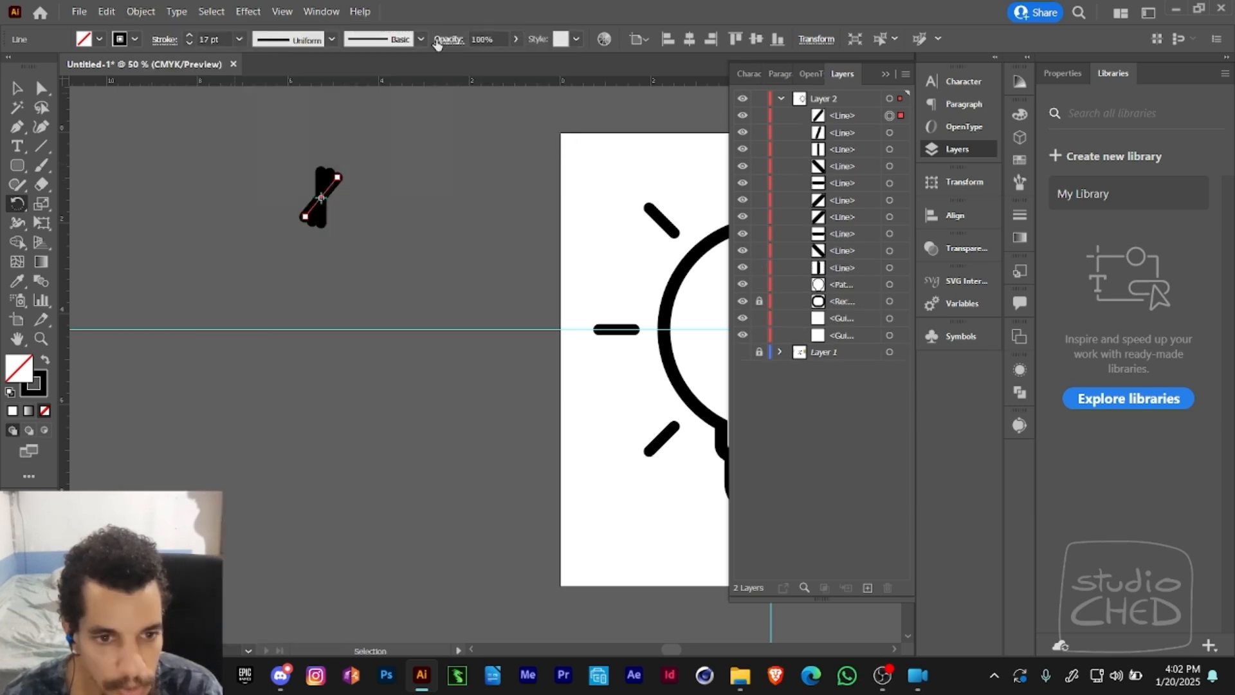
key(ctrl+d)
key(ctrl+d)
key(ctrl+d)
key(ctrl+d)
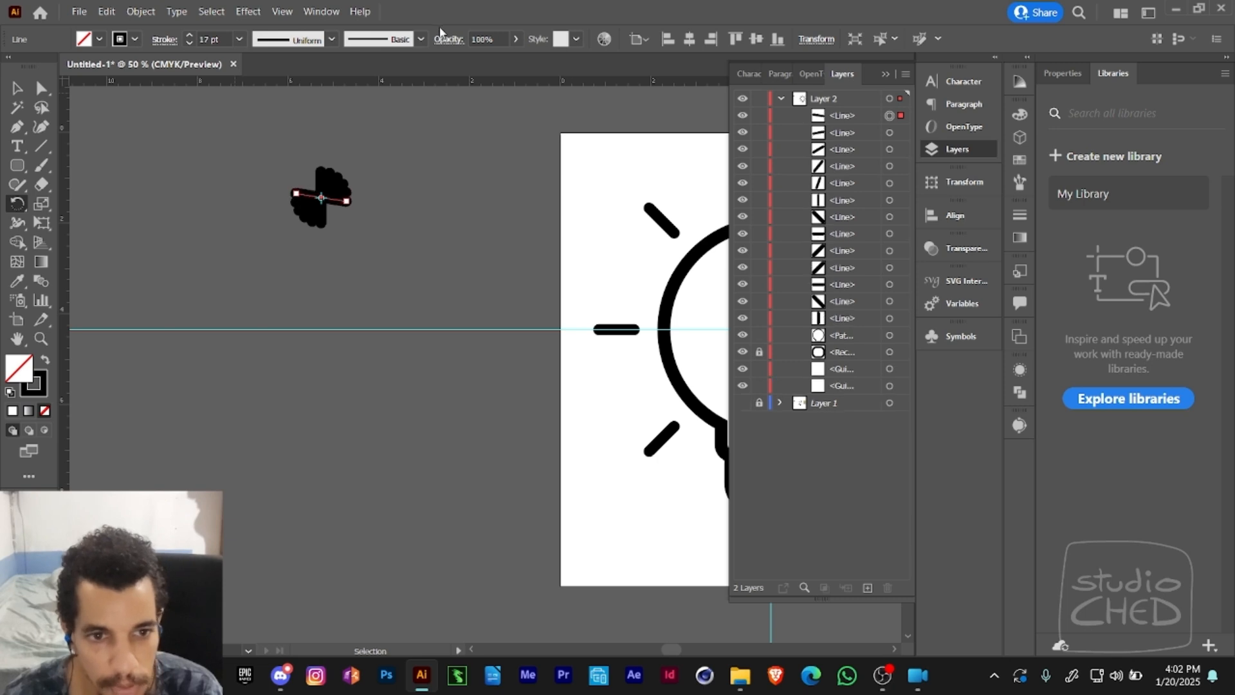
key(ctrl+d)
key(ctrl+d)
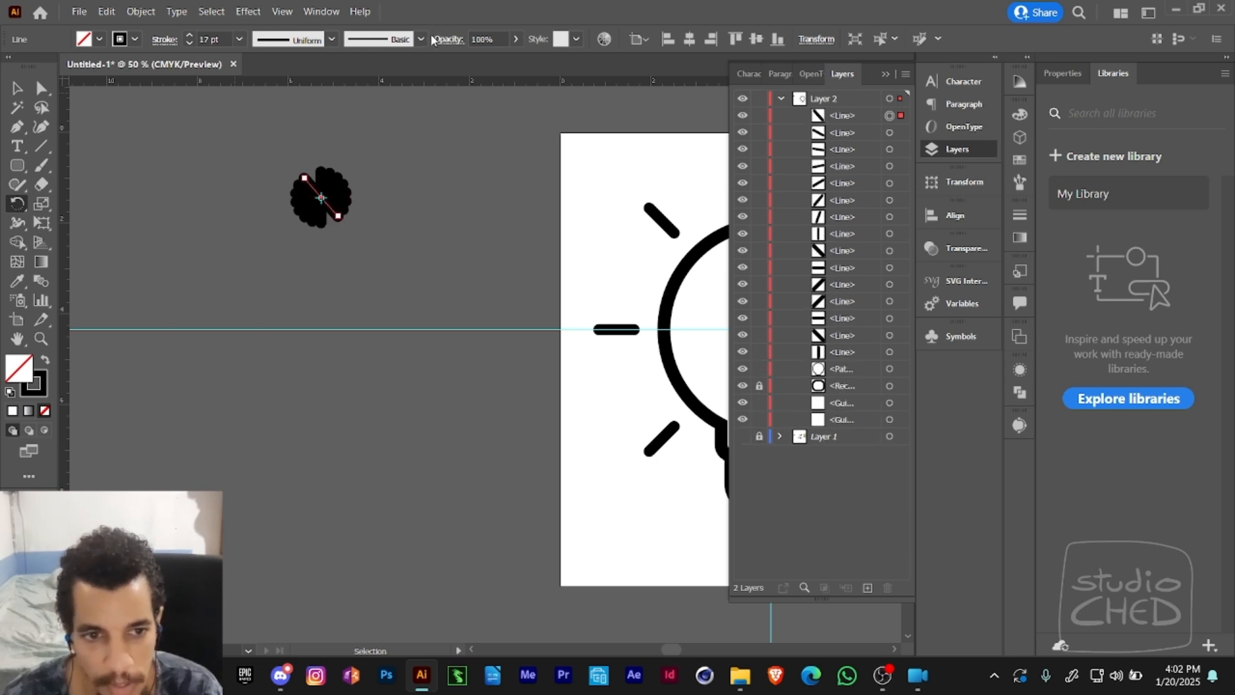
- Select all the rotated lines and move the rosette closer to the artboard, keeping every line selected
key(v)
click(435, 148)
drag(433, 142, 380, 273)
drag(431, 209, 337, 300)
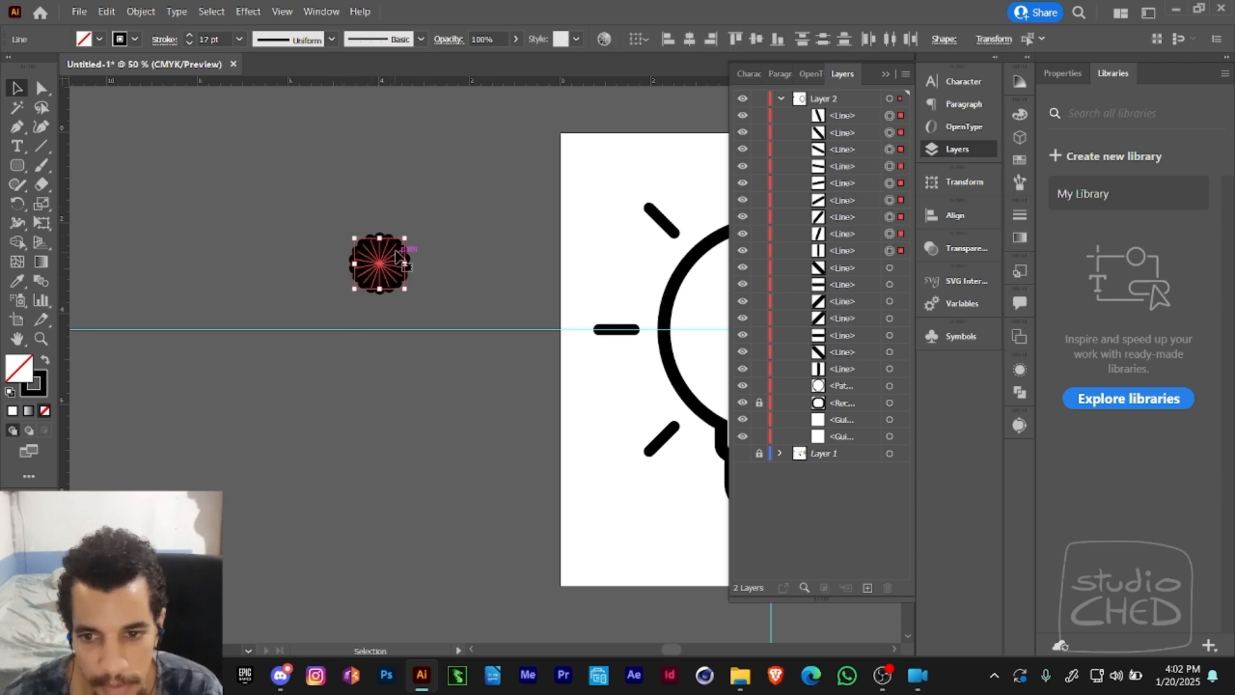
- Expand the fill and stroke of the rosette's lines and unite them into a single scalloped shape
click(140, 11)
click(184, 201)
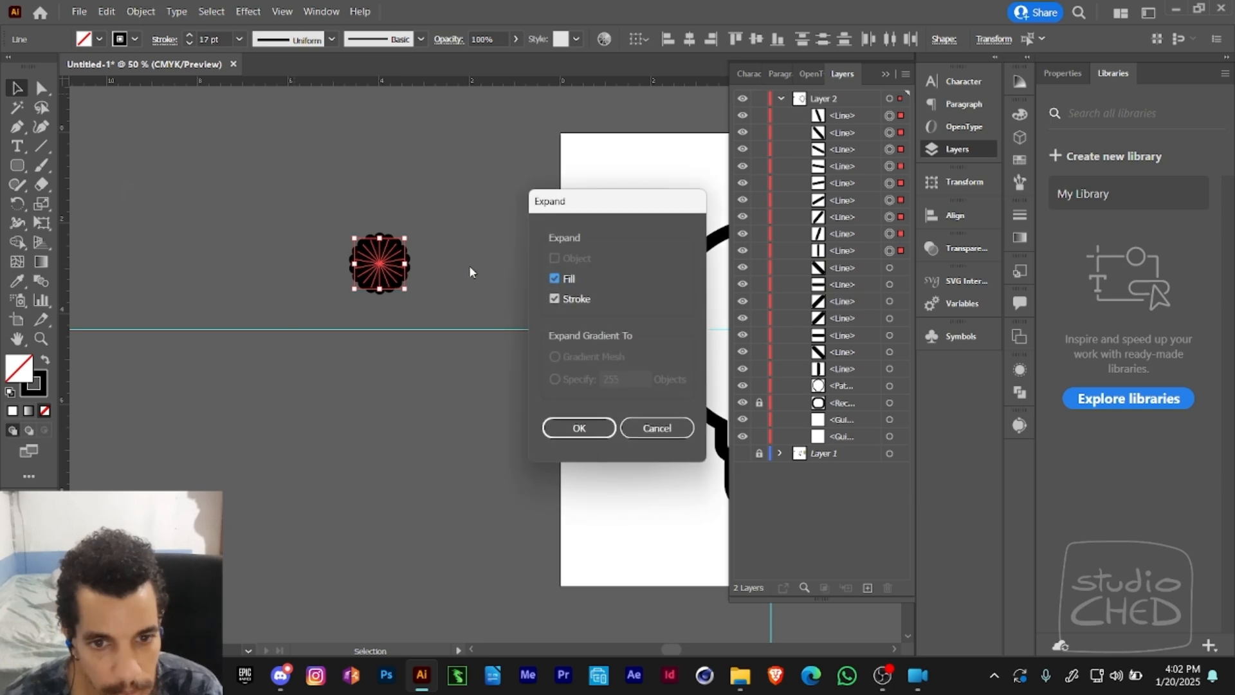
click(569, 424)
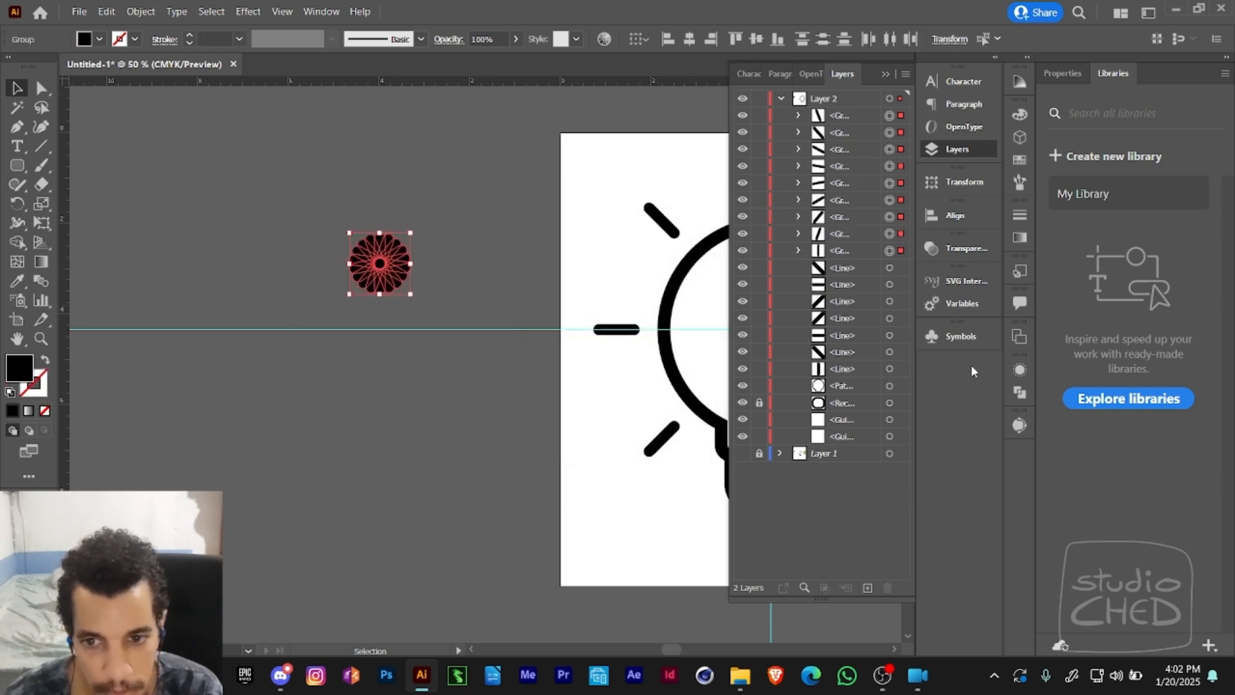
click(1019, 394)
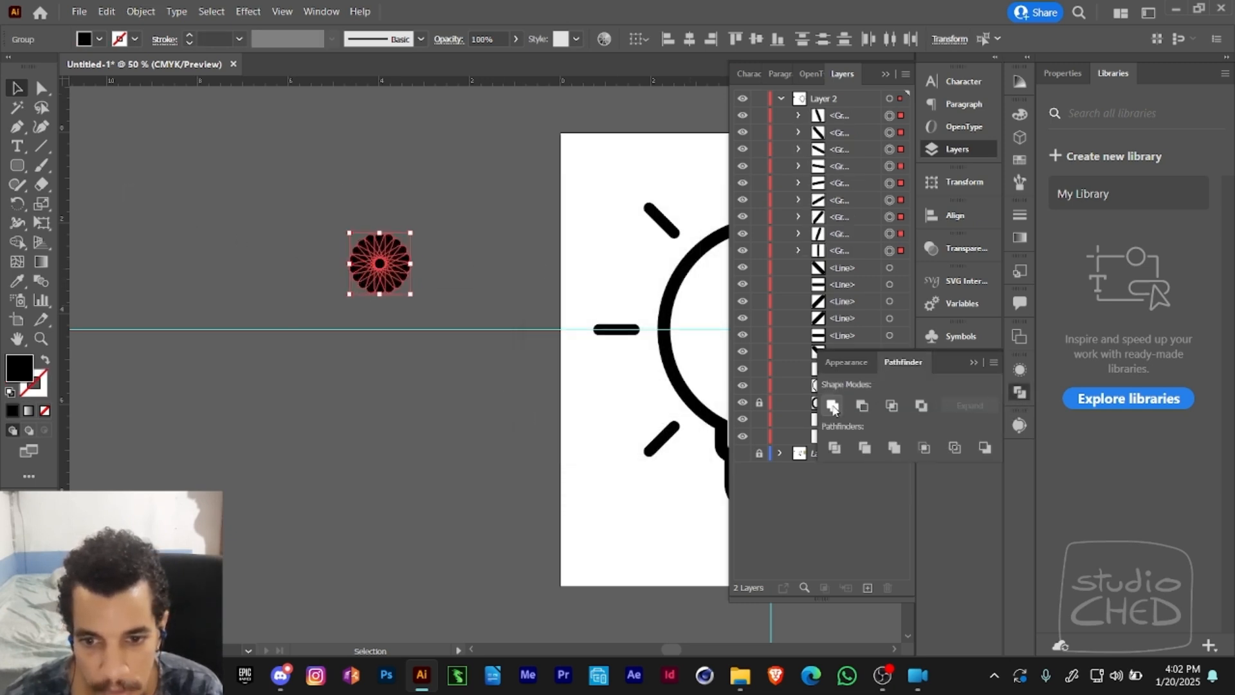
click(833, 406)
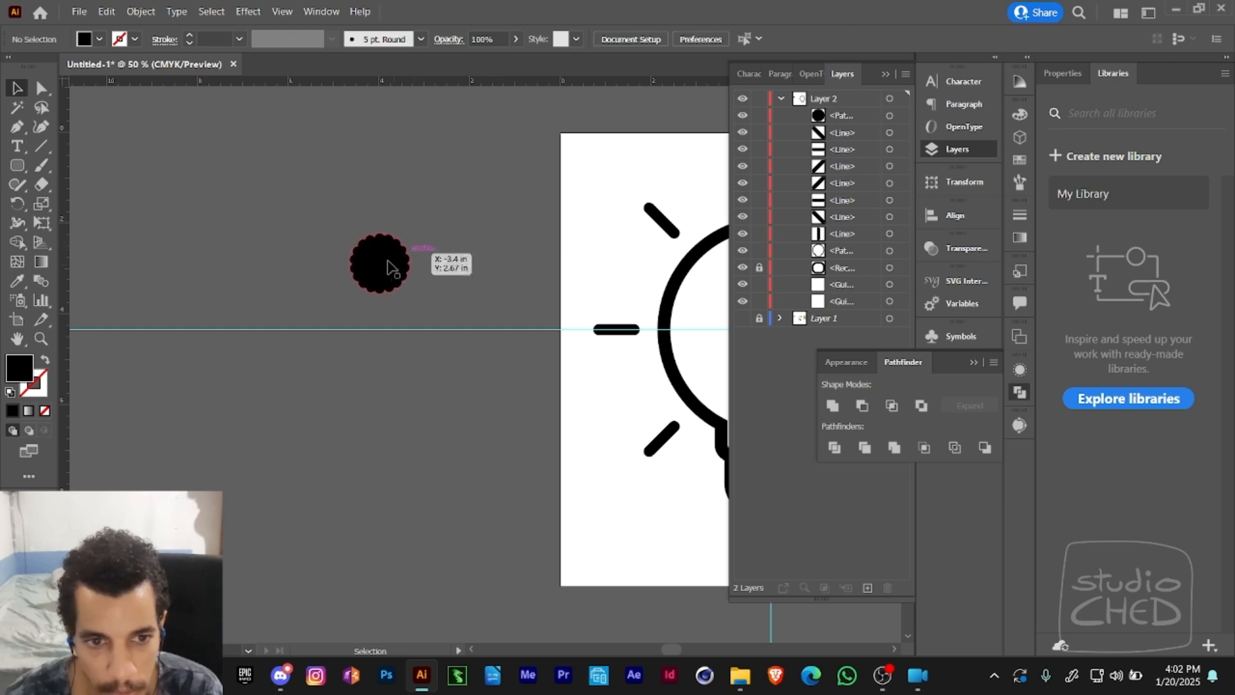
- Paste a copy of the scalloped shape in front and scale it down around its centre
key(a)
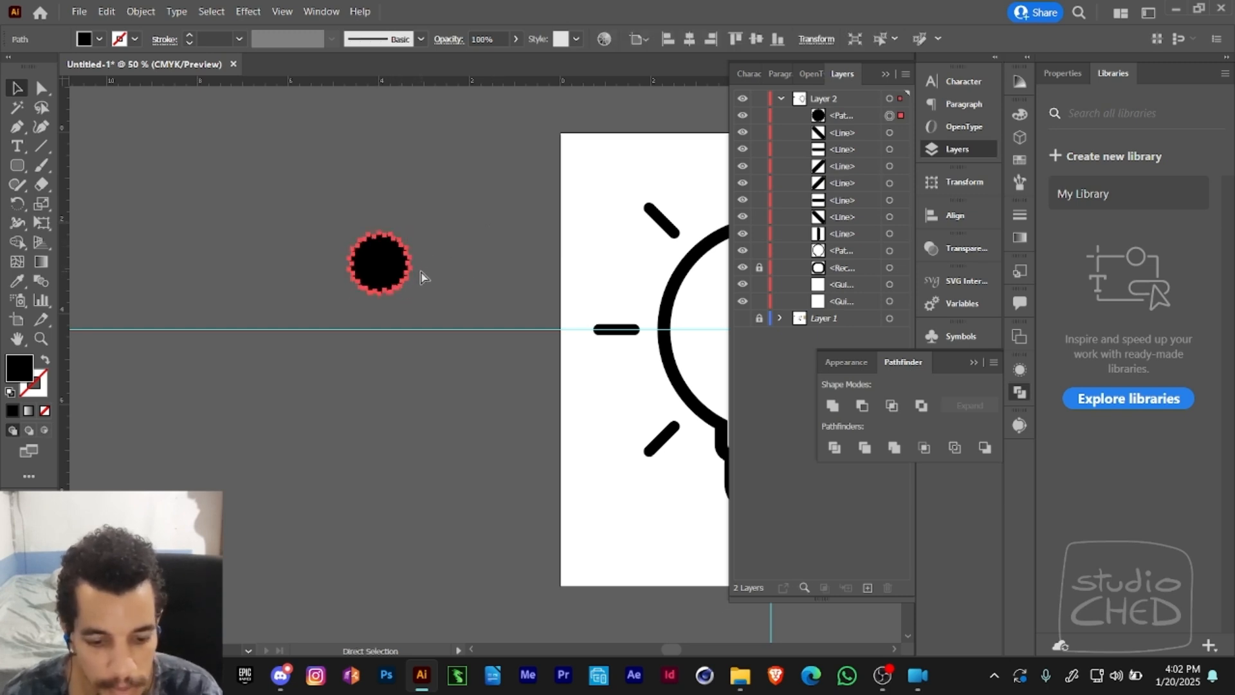
key(ctrl+c)
key(ctrl+f)
key(e)
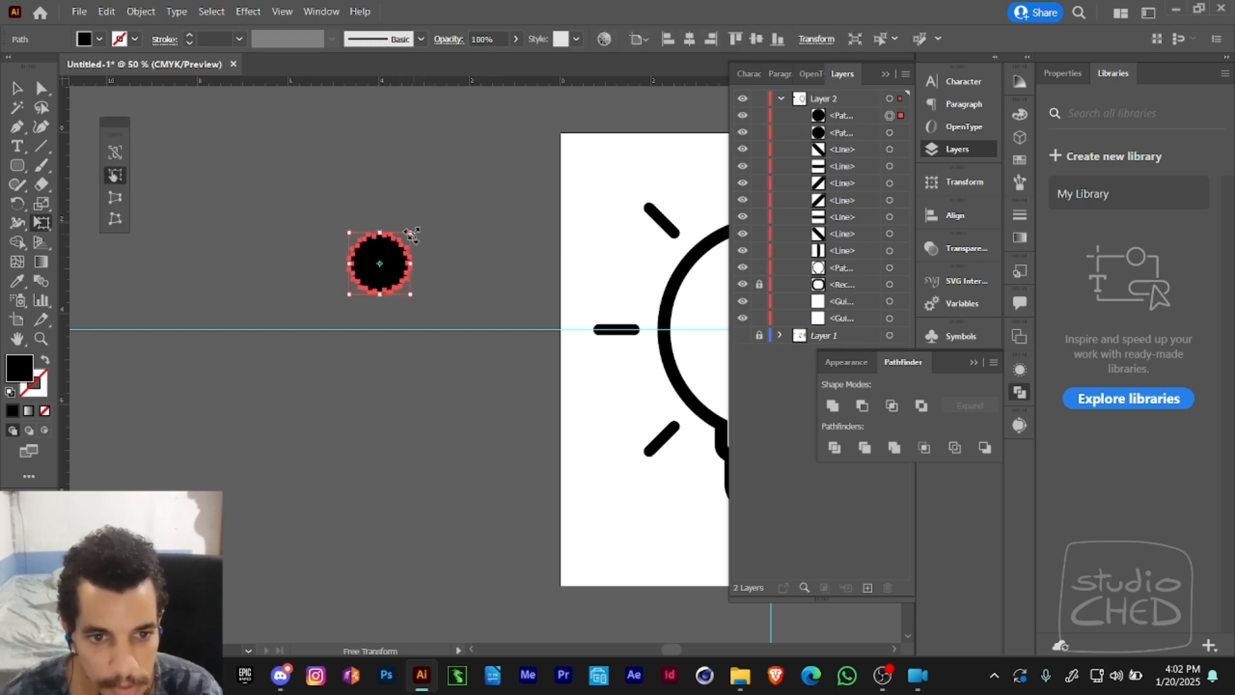
drag(409, 231, 397, 247)
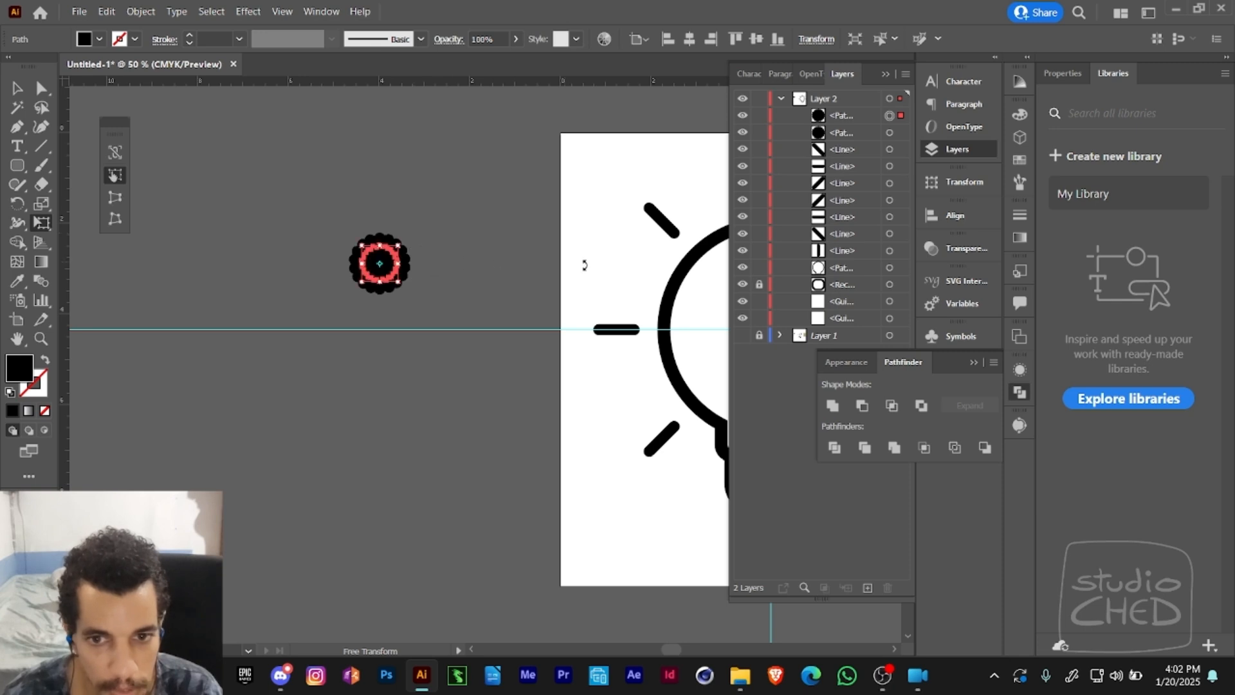
- Fill the smaller scalloped copy with yellow, using C 0, M 0, Y 100 and K 19%
click(1019, 114)
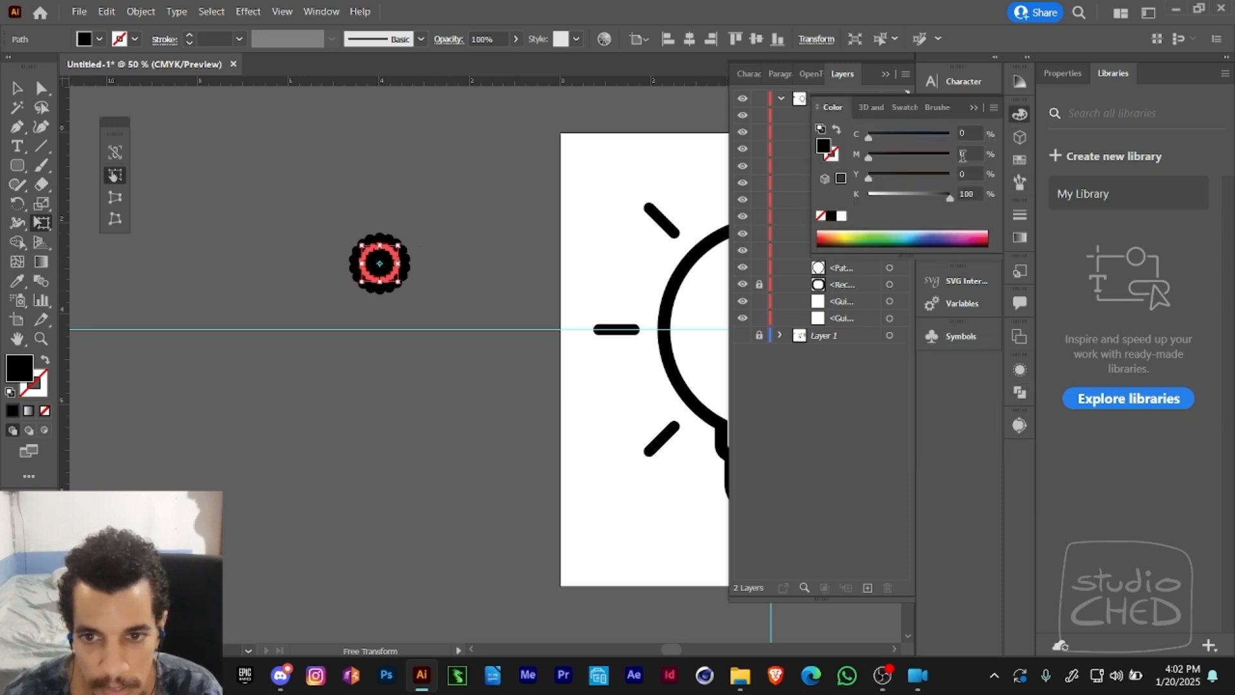
click(885, 194)
drag(898, 176, 952, 177)
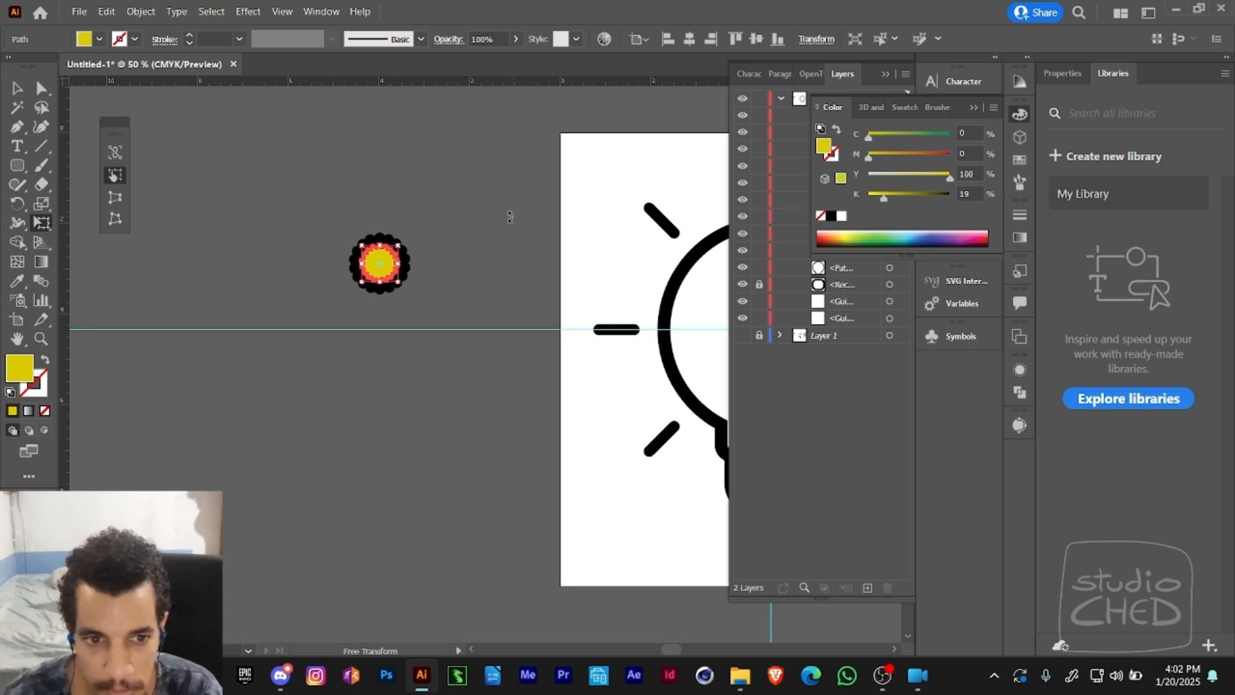
- Enlarge the yellow scalloped shape around its centre, leaving only a thin black border around it
key(a)
click(489, 247)
click(379, 273)
key(e)
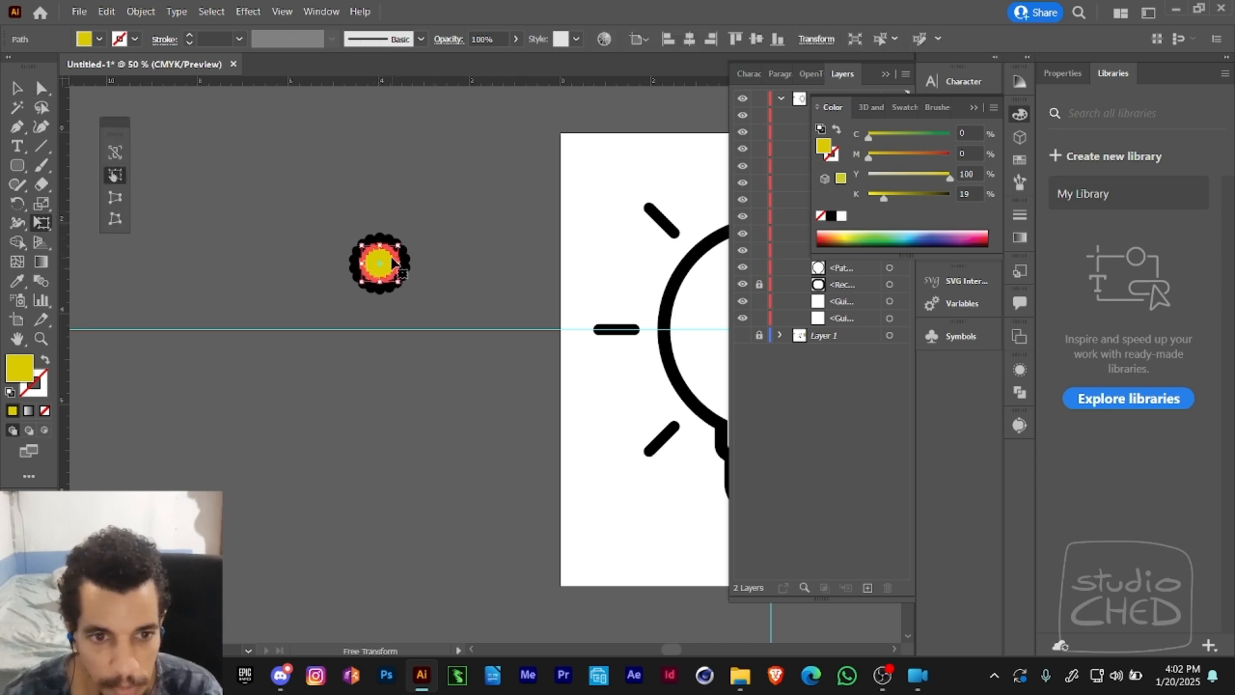
drag(403, 240, 403, 239)
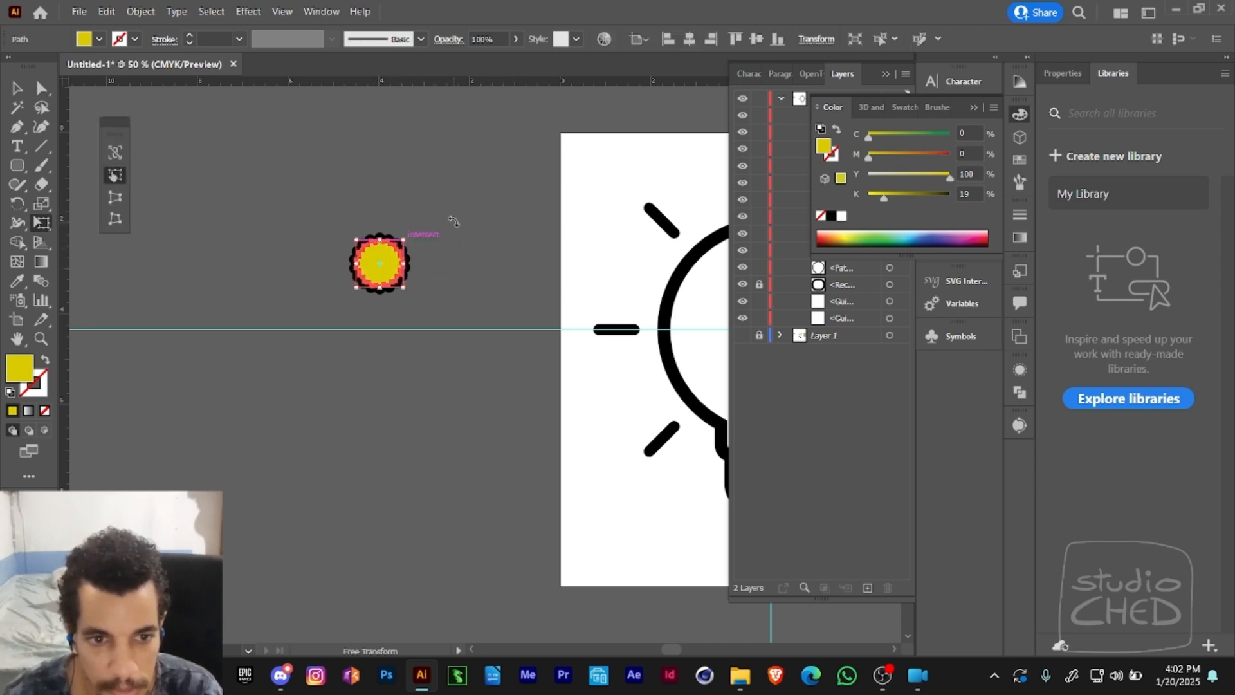
- Enlarge the yellow scalloped shape slightly around its centre and set its fill's magenta to 28%
key(z)
click(414, 254)
key(a)
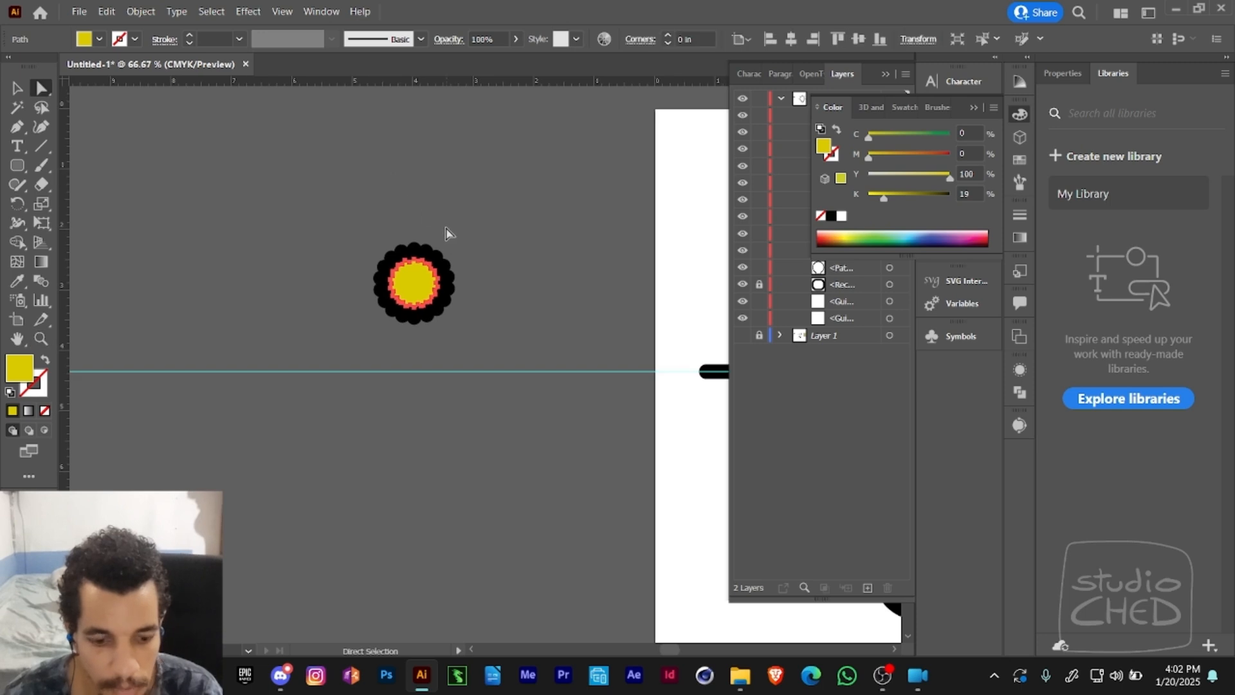
key(e)
drag(440, 258, 448, 250)
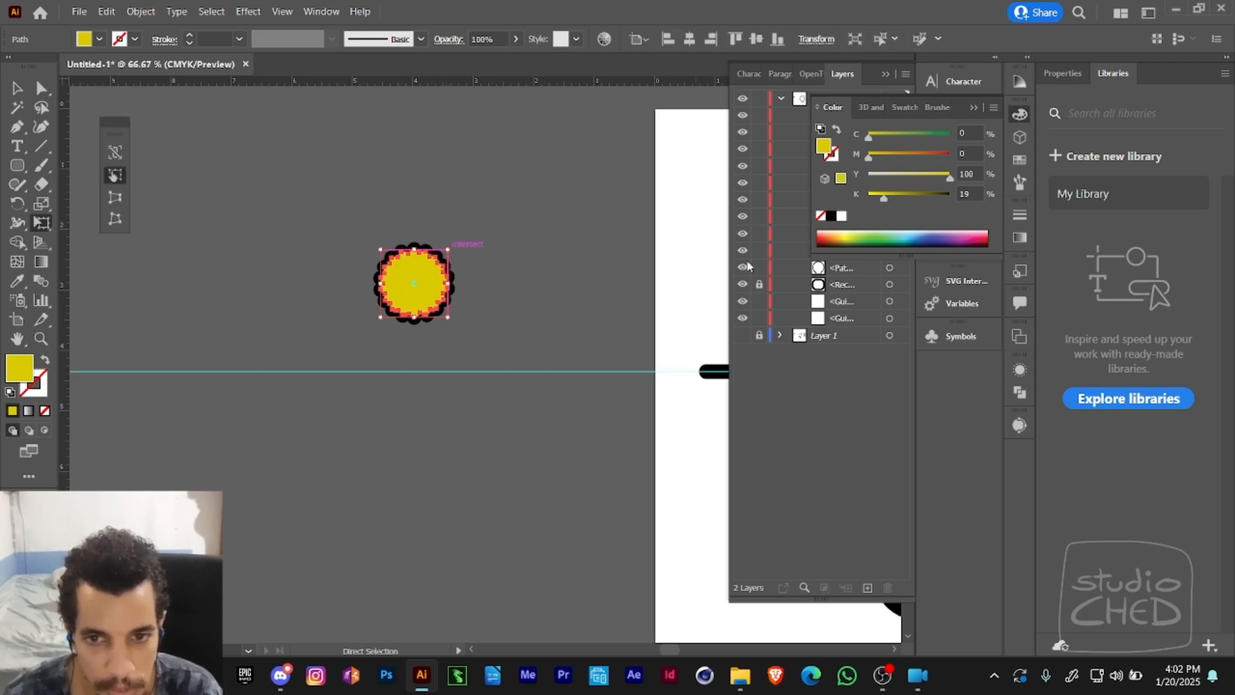
drag(869, 155, 891, 156)
key(v)
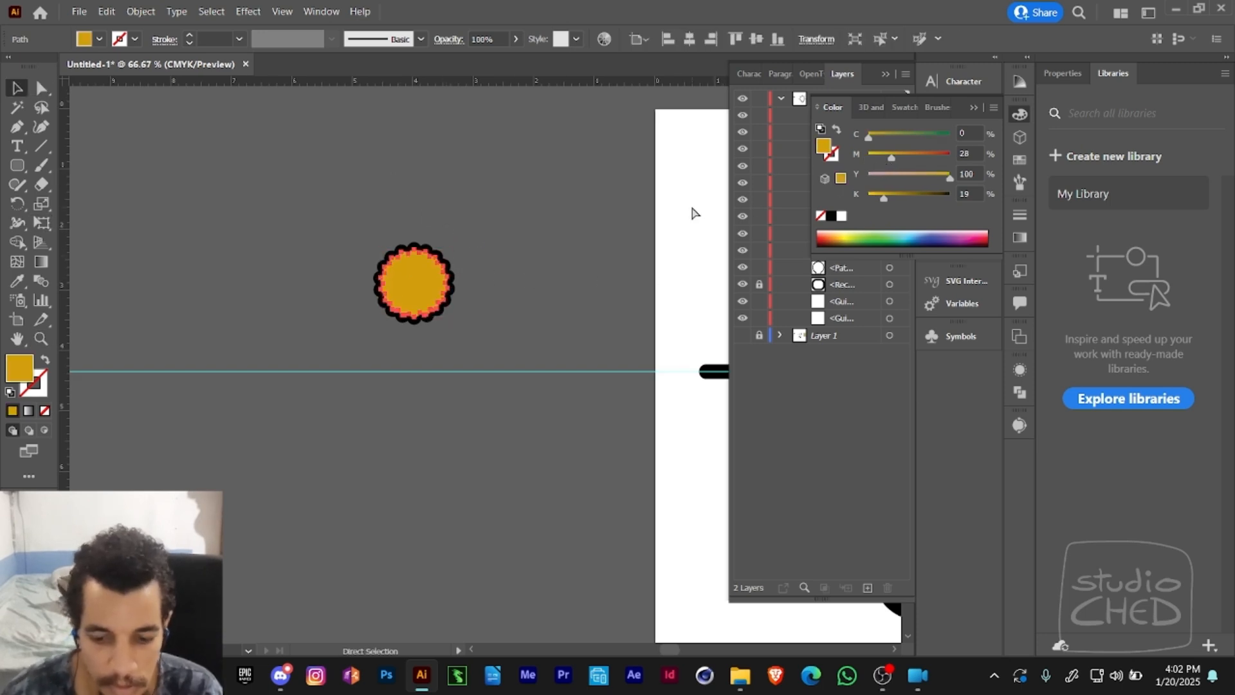
- Add a smaller centred copy of the orange scalloped shape in front, filled light grey with C 0, M 0, Y 0 and K 19%
key(ctrl+bracketleft)
key(ctrl+z)
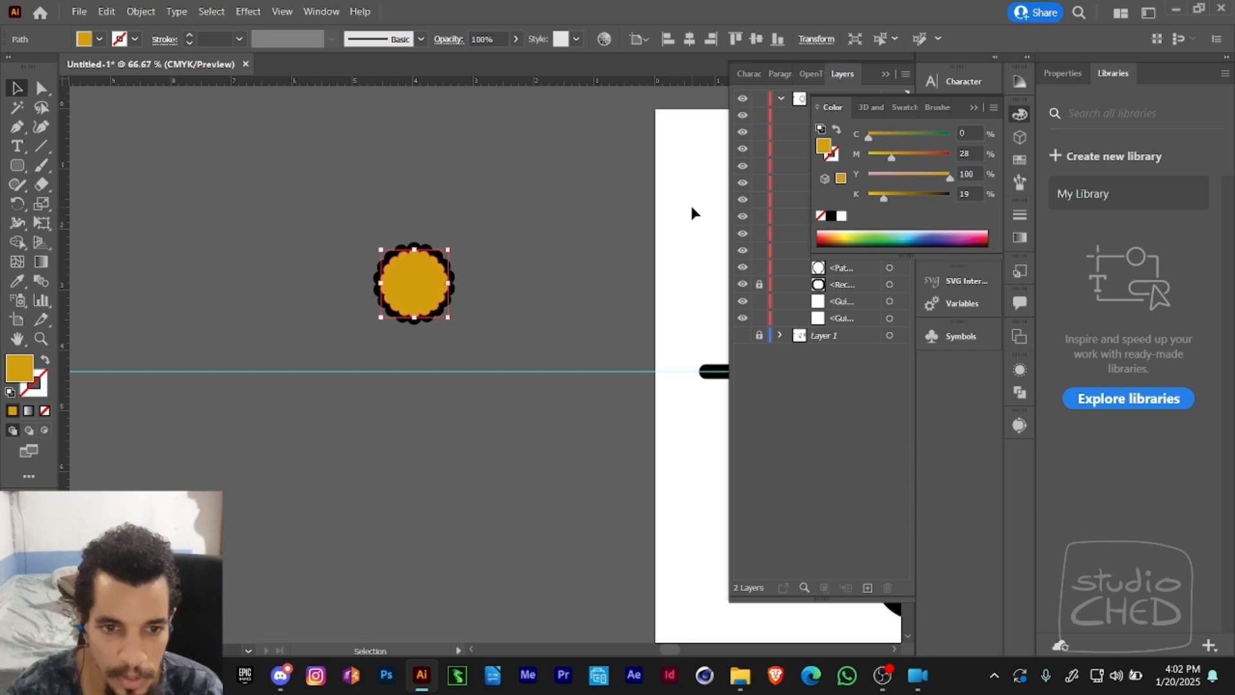
key(e)
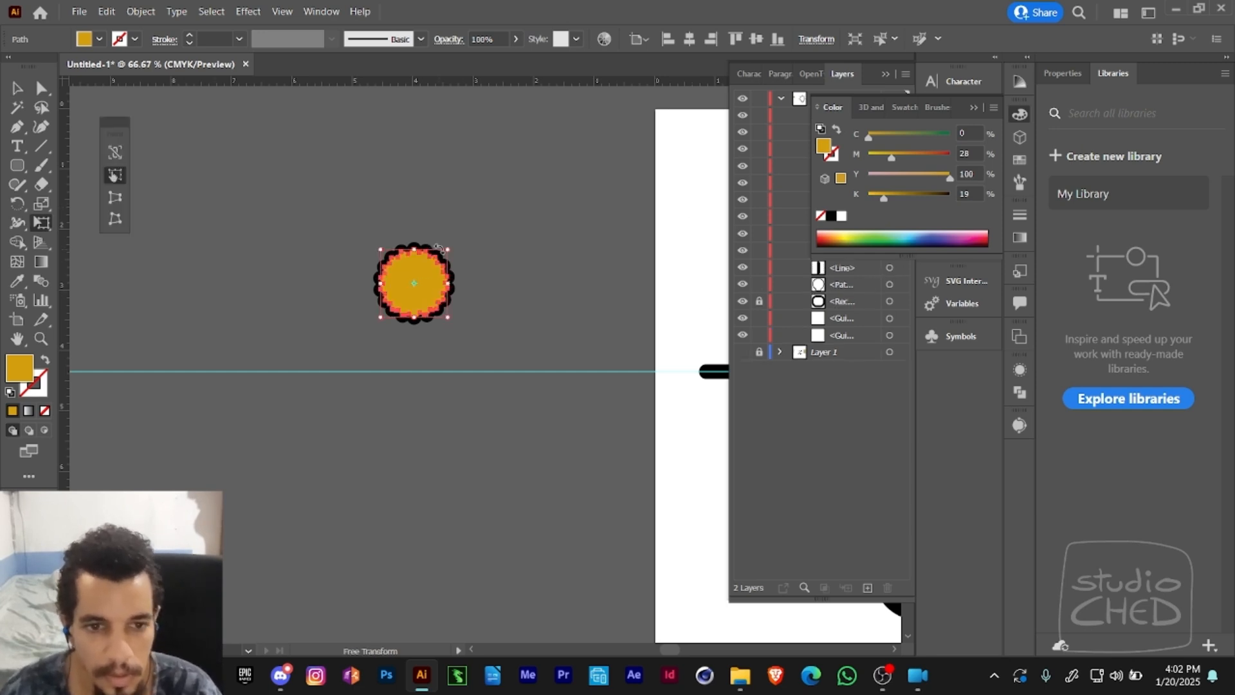
drag(443, 249, 438, 260)
drag(891, 157, 866, 178)
click(909, 177)
click(900, 156)
drag(900, 157, 865, 156)
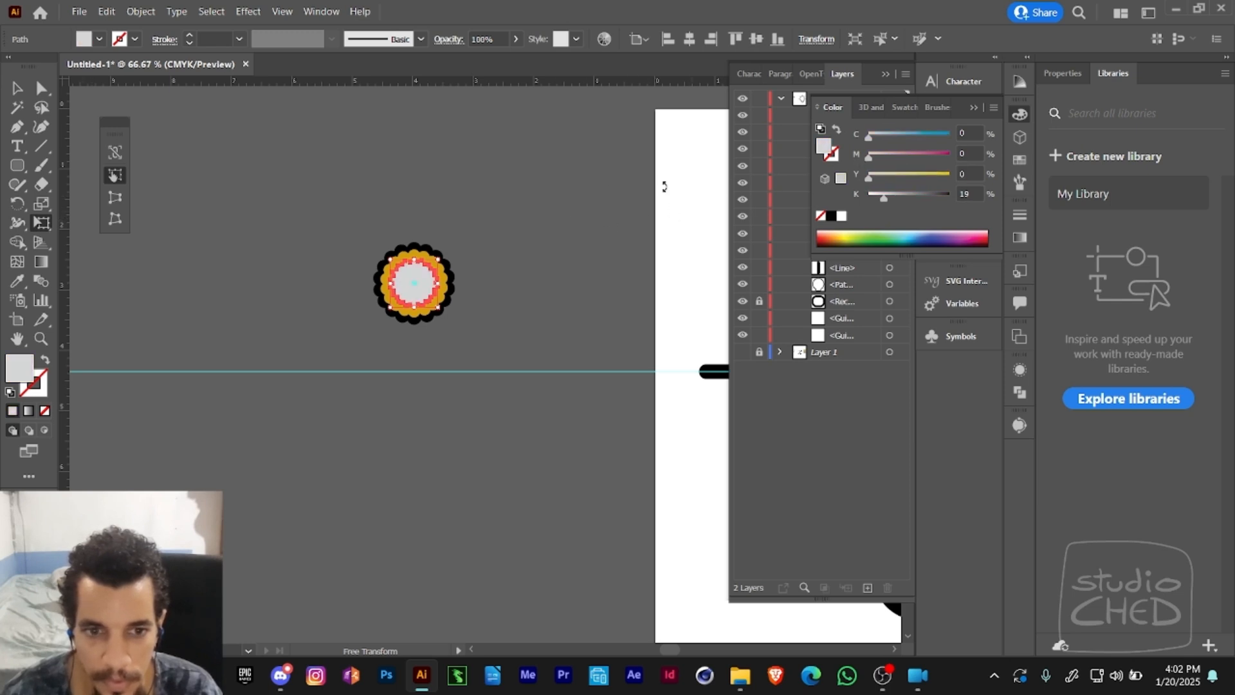
- Select all three layers of the rosette and enlarge them together around their common centre
key(a)
click(535, 237)
key(z)
alt+click(524, 254)
alt+click(491, 306)
drag(479, 400, 391, 253)
click(386, 291)
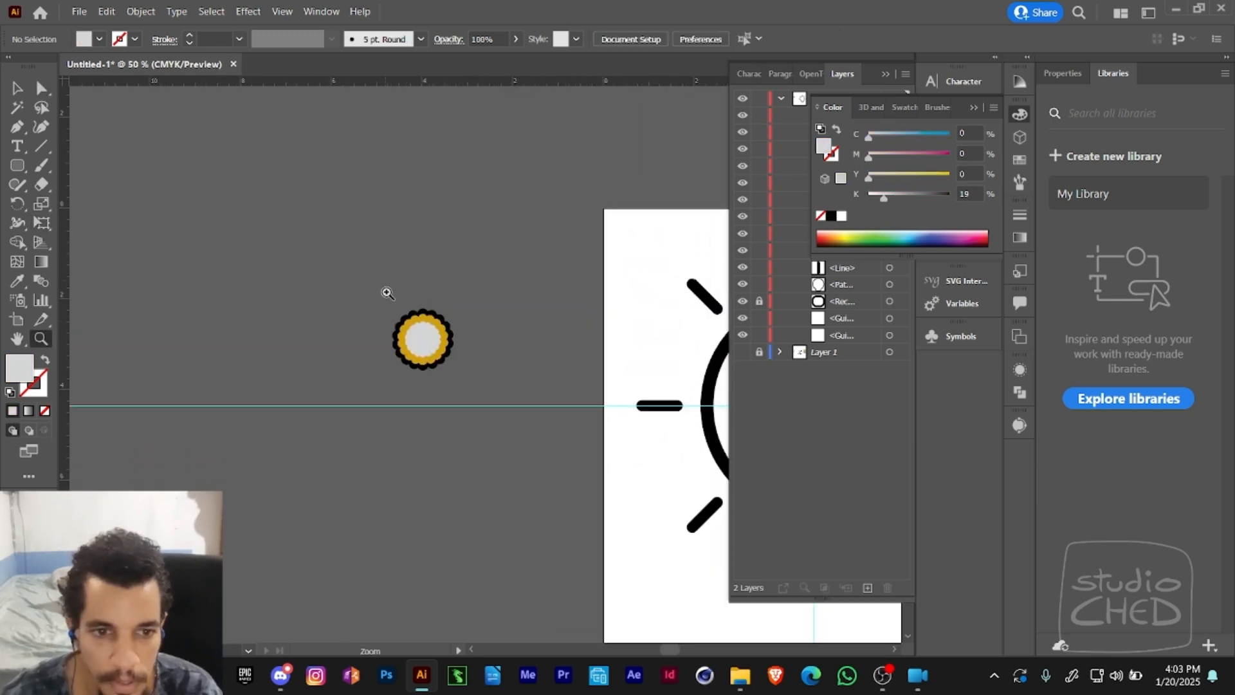
click(443, 378)
drag(540, 350, 443, 312)
key(v)
click(392, 276)
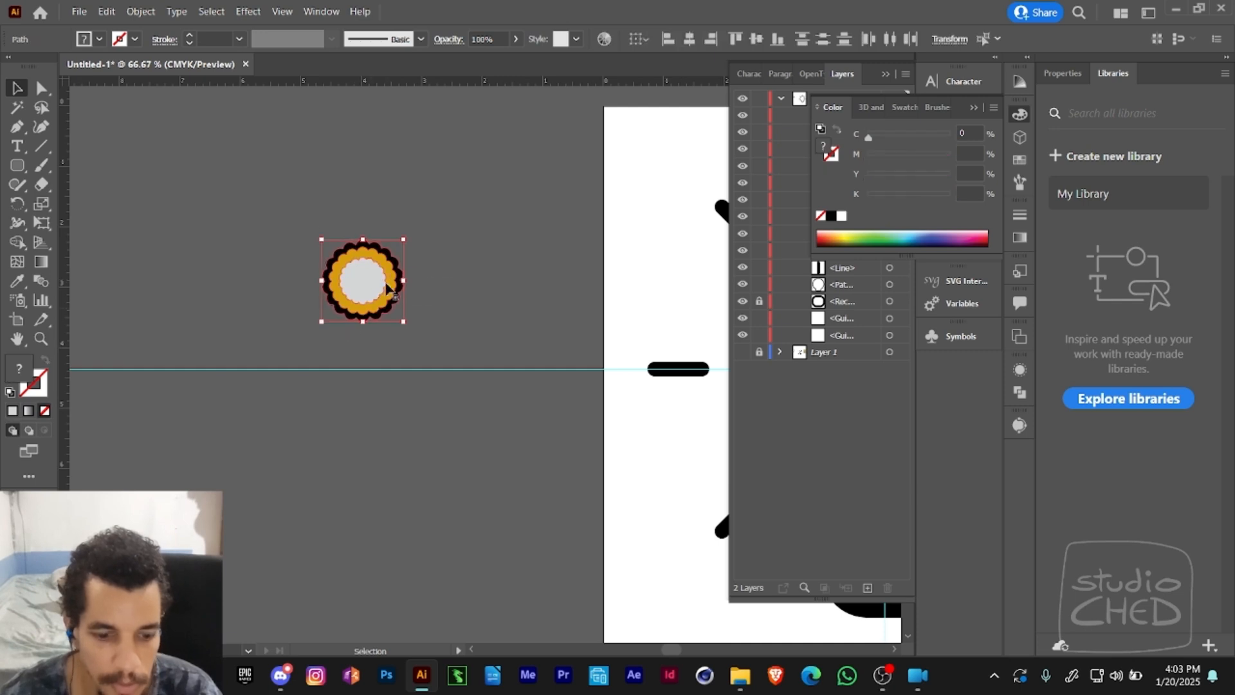
key(e)
drag(403, 233, 439, 205)
key(ctrl+shift+a)
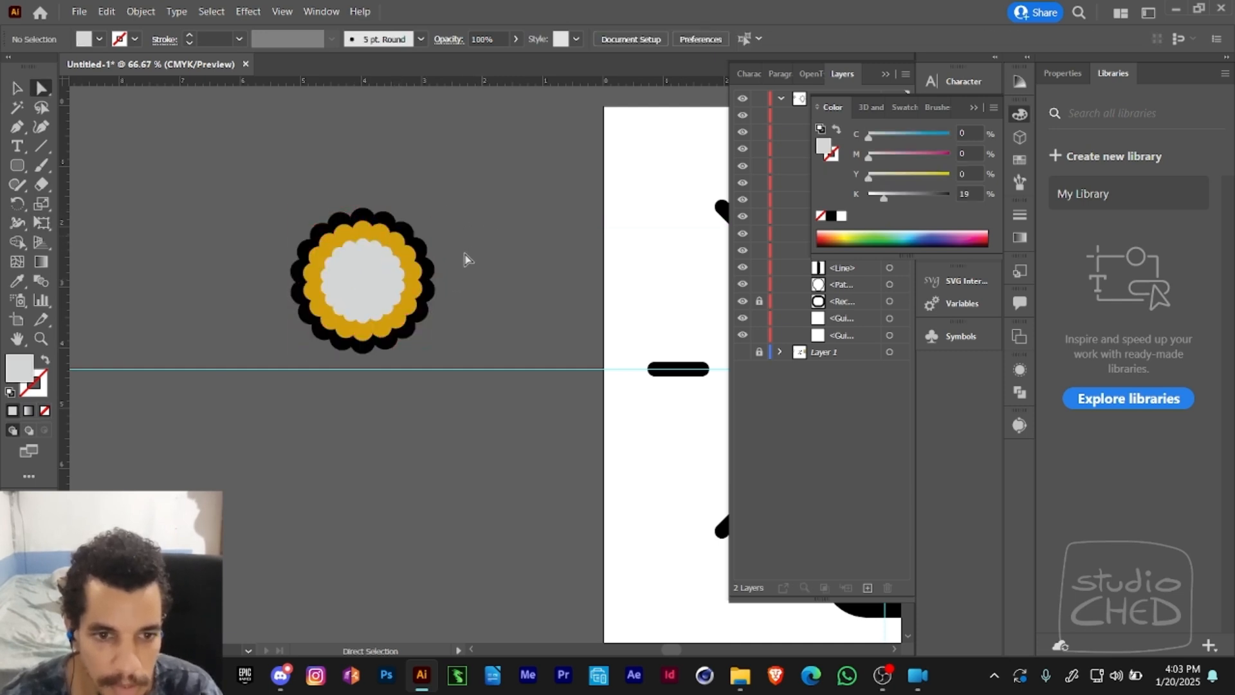
- Delete the complete rosette beside the artboard
key(z)
alt+click(451, 279)
alt+click(477, 283)
drag(539, 374, 358, 249)
key(v)
click(275, 296)
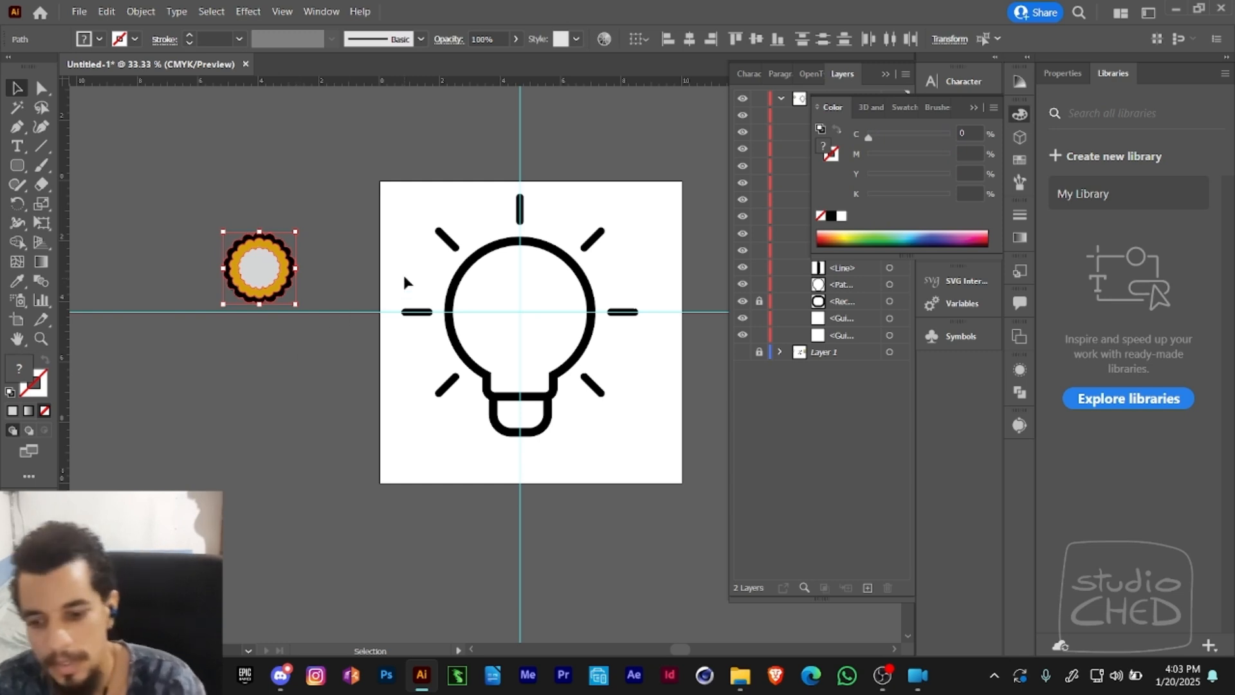
key(Delete)
- Unlock the rounded rectangle of the bulb's base and stretch its lower edge downward to make the base taller
key(z)
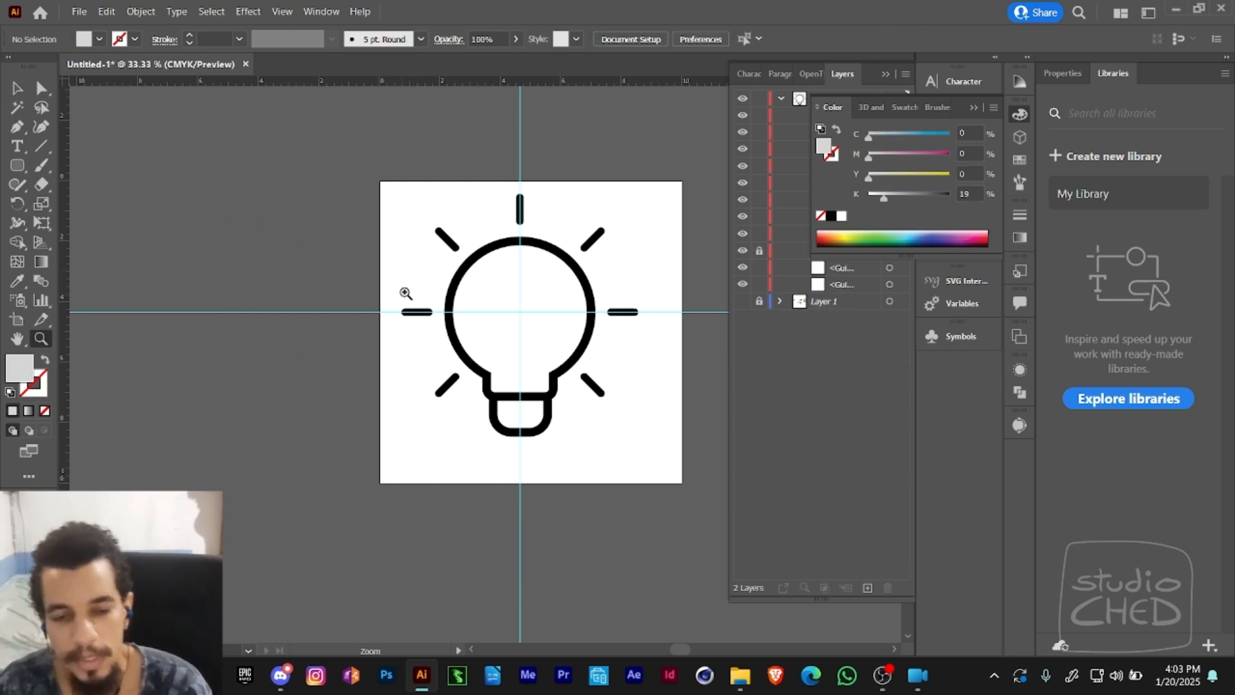
alt+click(473, 312)
drag(551, 348, 501, 326)
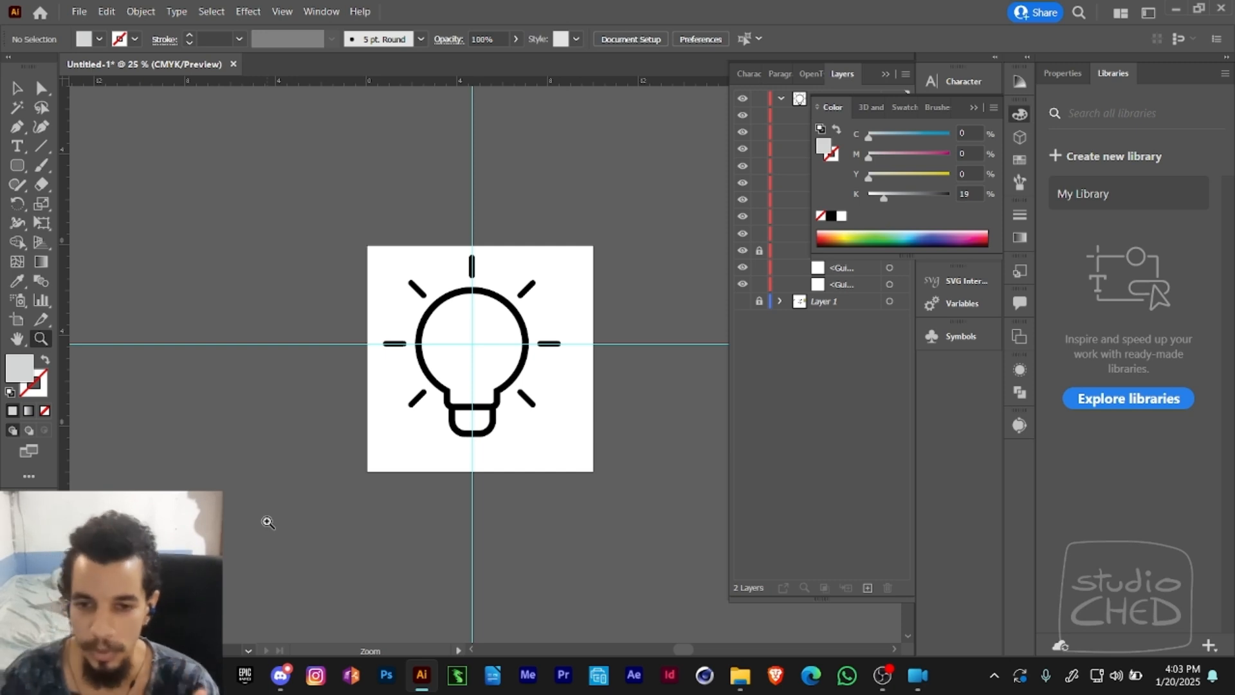
click(973, 109)
click(517, 327)
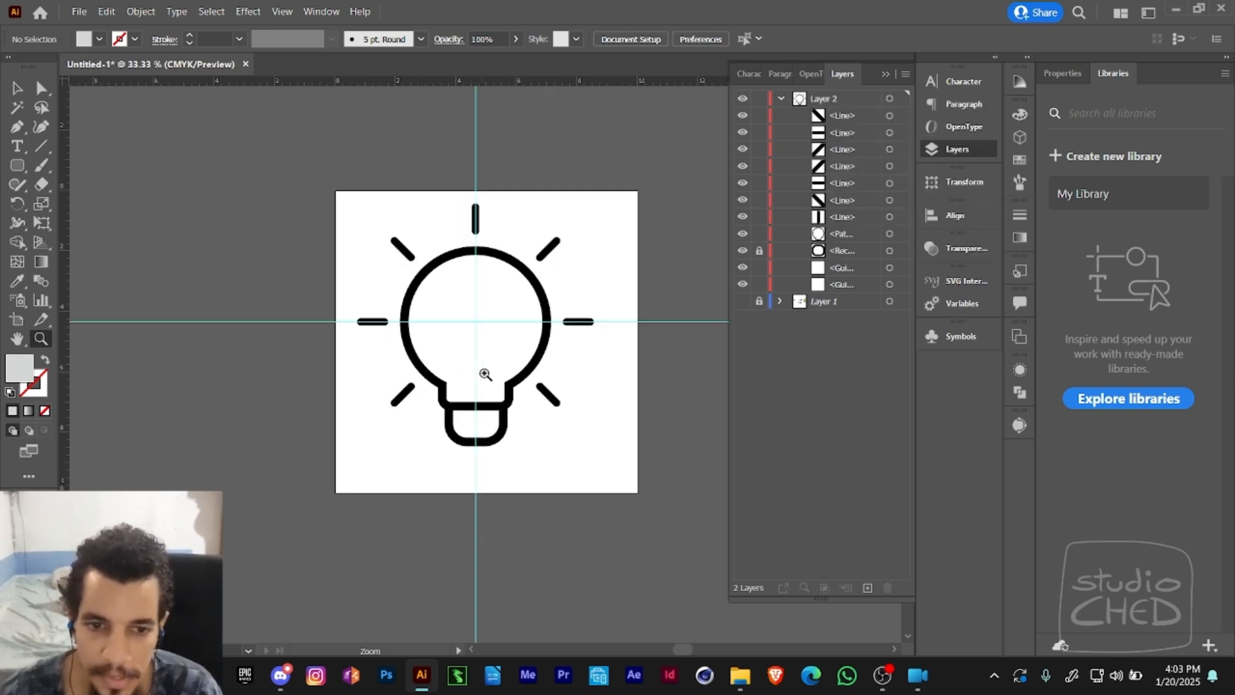
drag(482, 372, 490, 323)
key(a)
drag(430, 364, 509, 424)
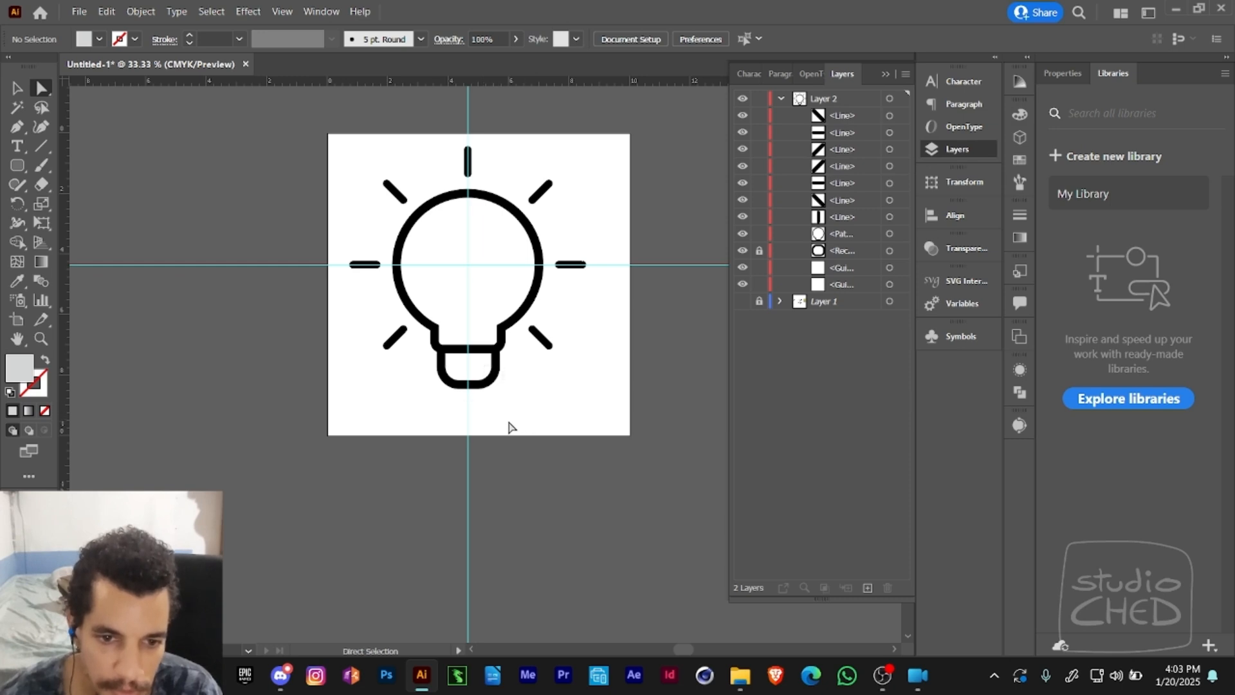
click(760, 252)
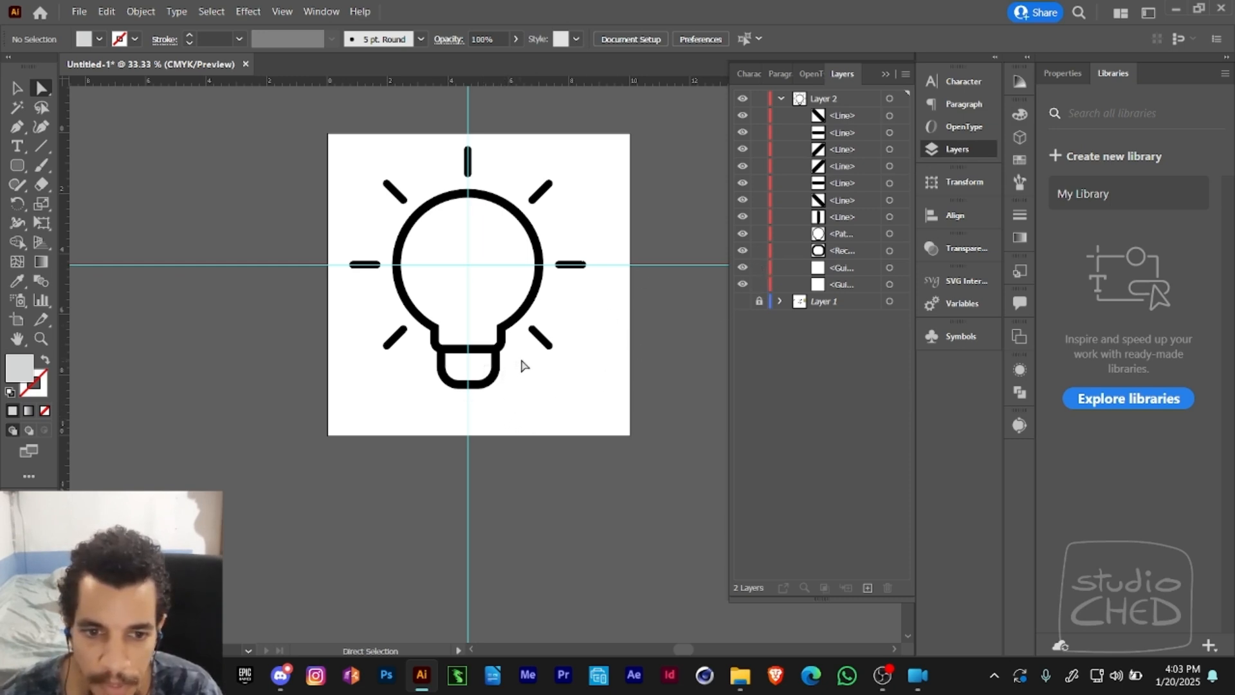
click(471, 388)
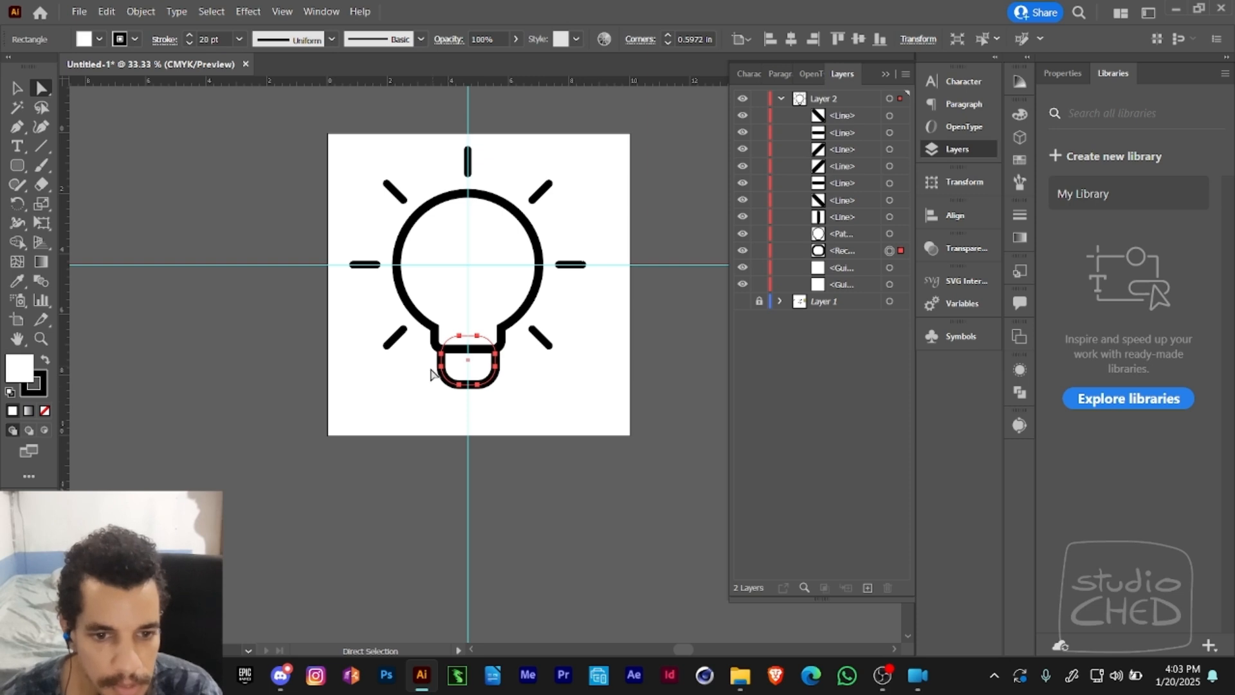
drag(477, 387, 477, 407)
click(532, 391)
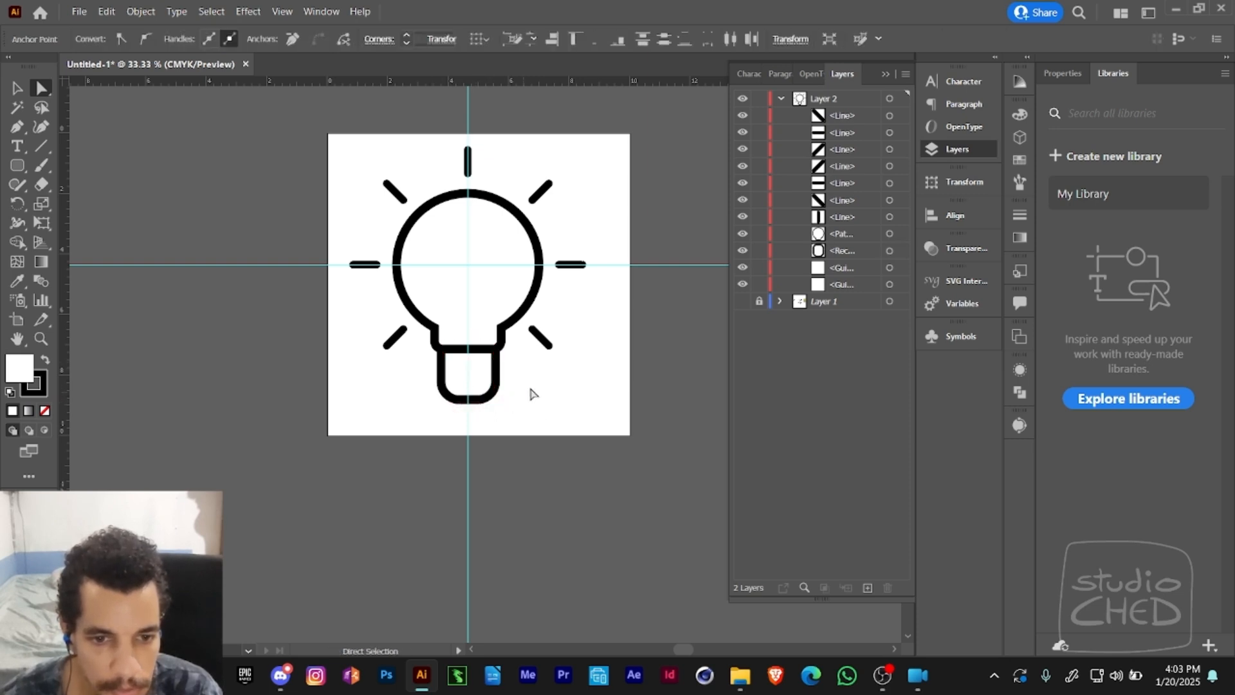
- Copy a horizontal ray into the bulb's base and repeat the copy downward to make three stacked lines
drag(363, 265, 474, 381)
key(ctrl+d)
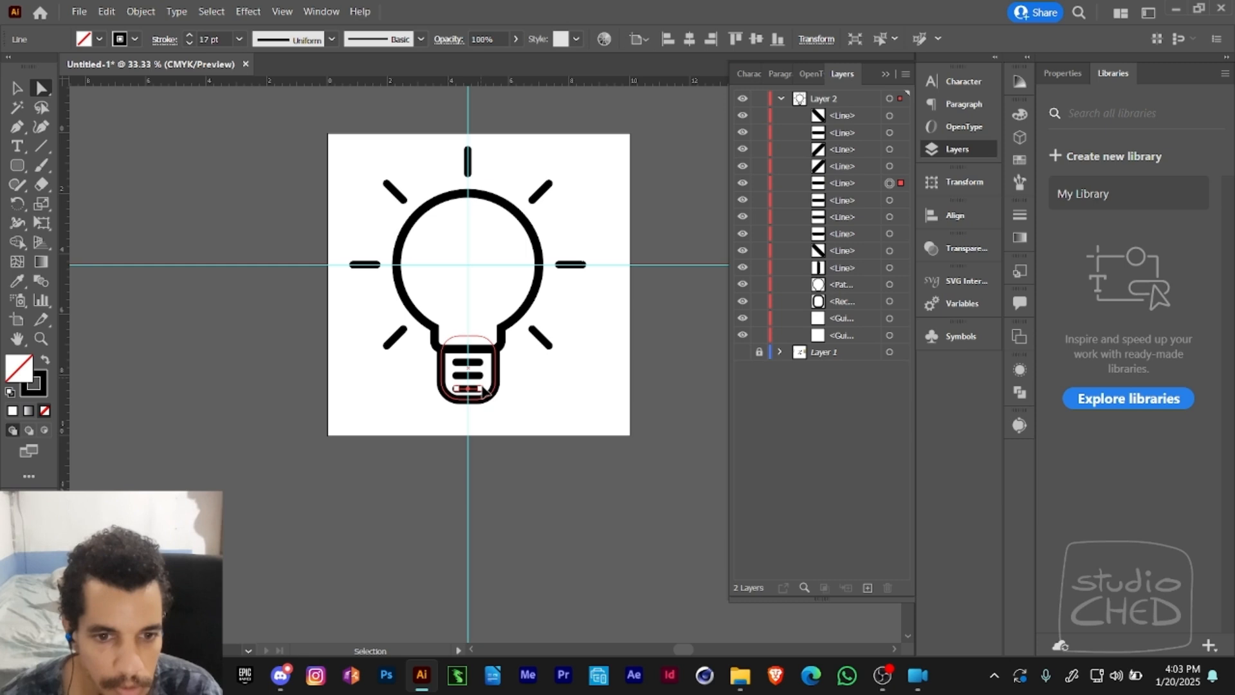
click(530, 391)
- Move the lower and middle lines in the bulb's base up slightly so the three are evenly spaced
key(z)
click(534, 395)
click(474, 378)
key(a)
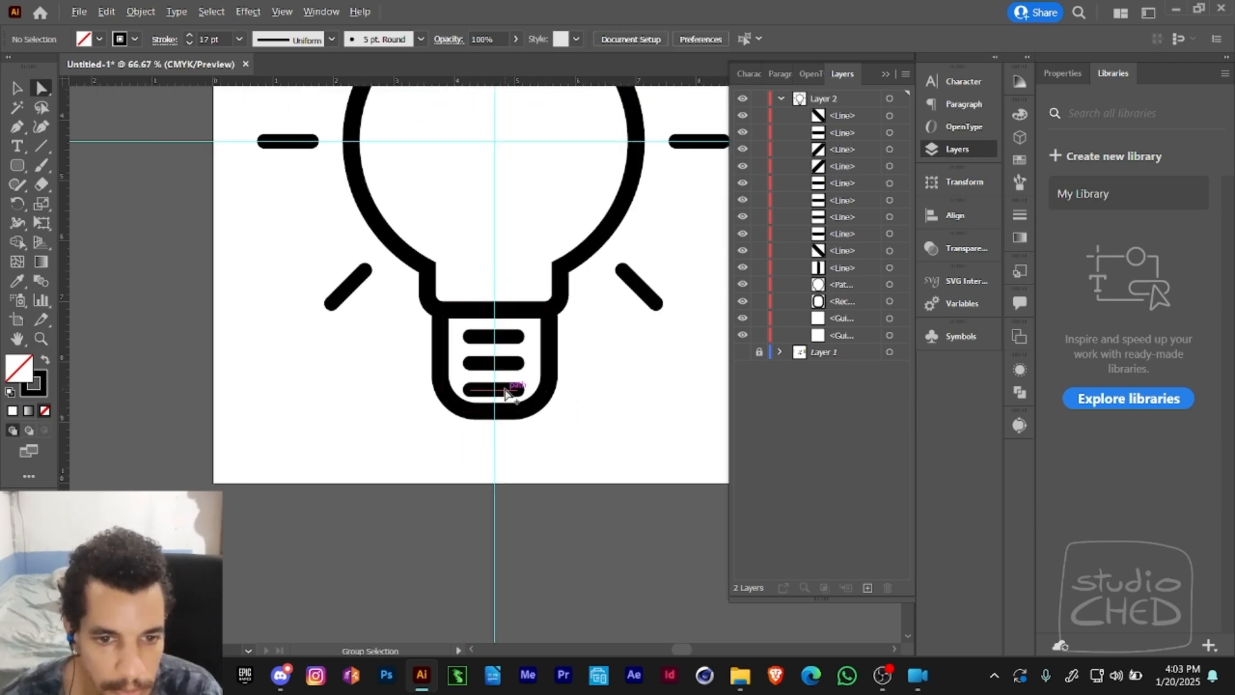
drag(509, 388, 505, 360)
click(508, 363)
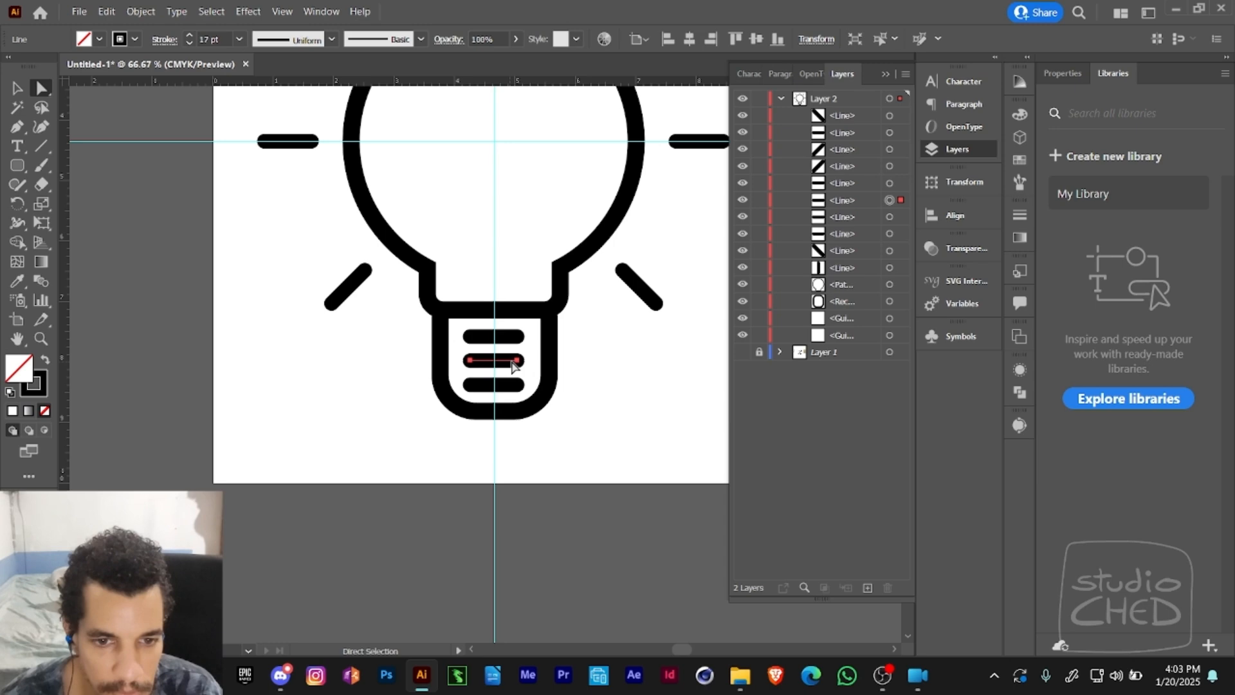
click(578, 369)
- Lock the base's rounded rectangle and scale the three lines inside it down slightly
key(z)
alt+click(574, 373)
alt+click(537, 372)
key(a)
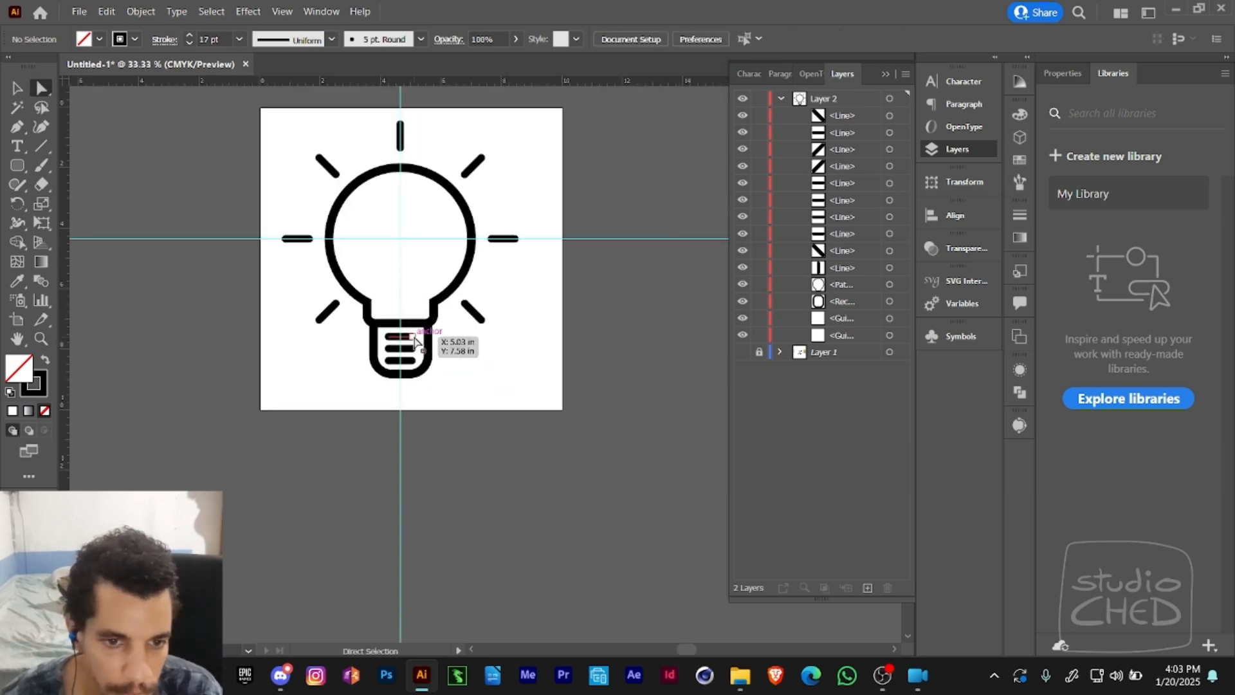
mouse_move(413, 347)
mouse_down()
mouse_move(390, 379)
mouse_move(412, 348)
mouse_up()
key(ctrl+z)
key(ctrl+2)
key(e)
key(ctrl+shift+a)
key(z)
alt+click(478, 363)
drag(507, 305, 499, 357)
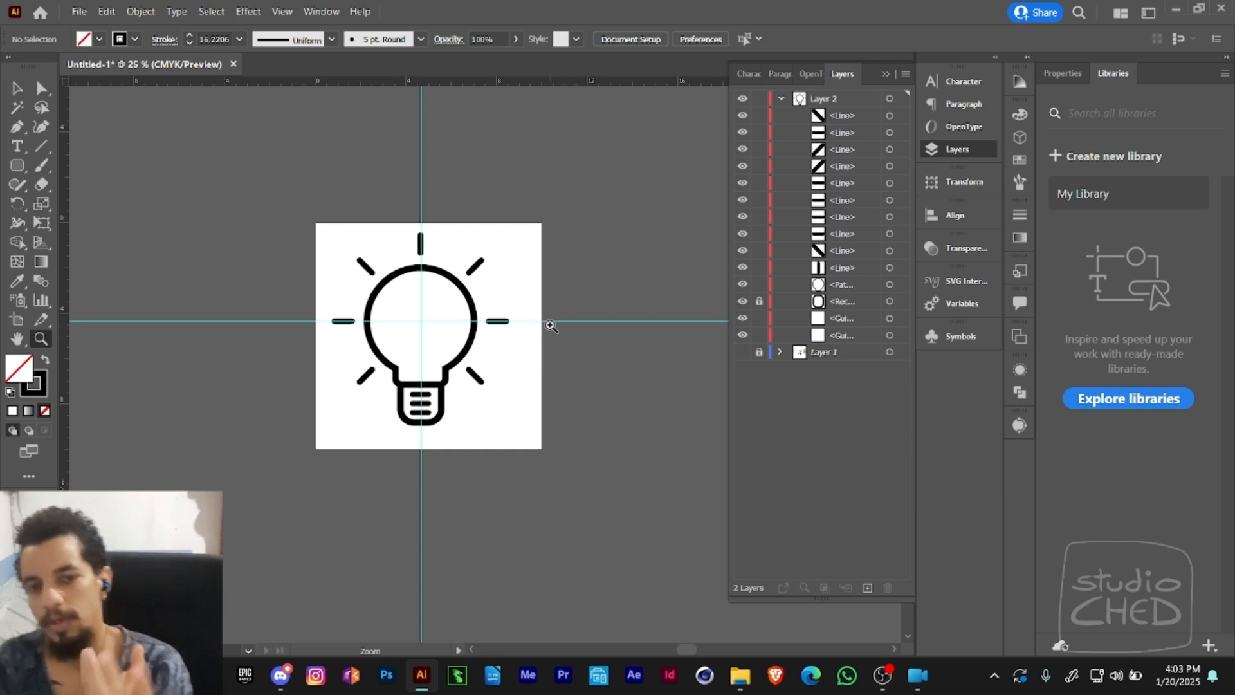
drag(568, 303, 411, 223)
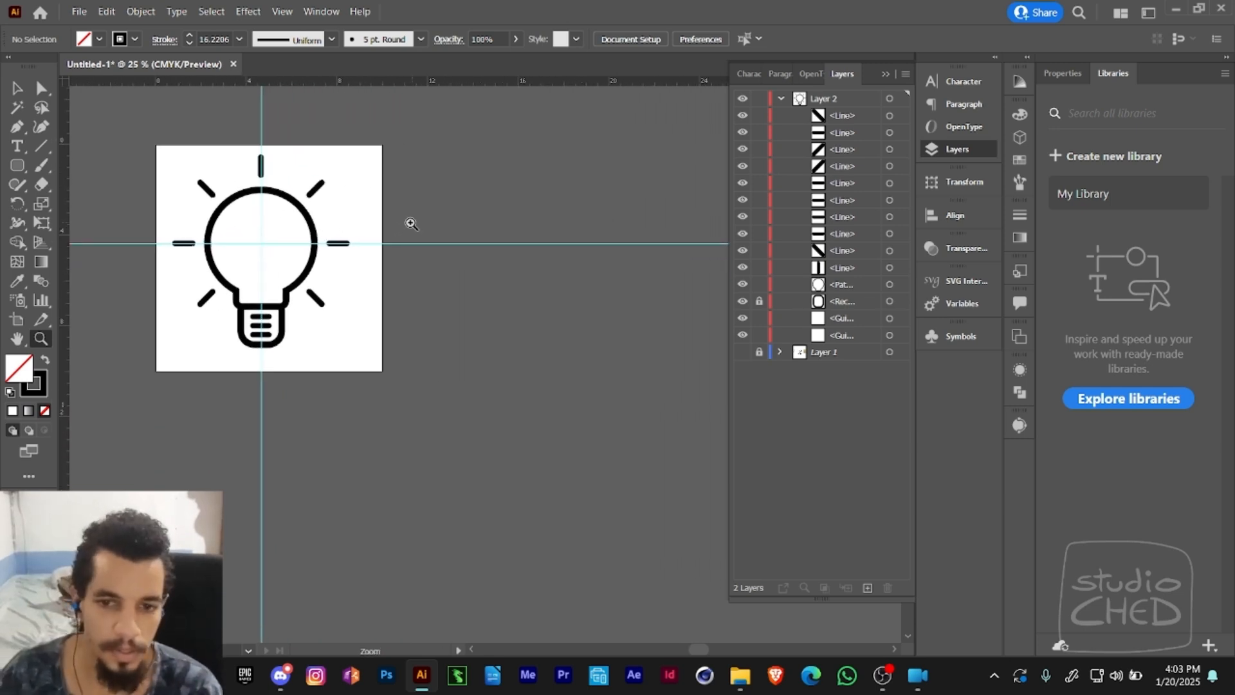
click(22, 322)
drag(276, 240, 229, 235)
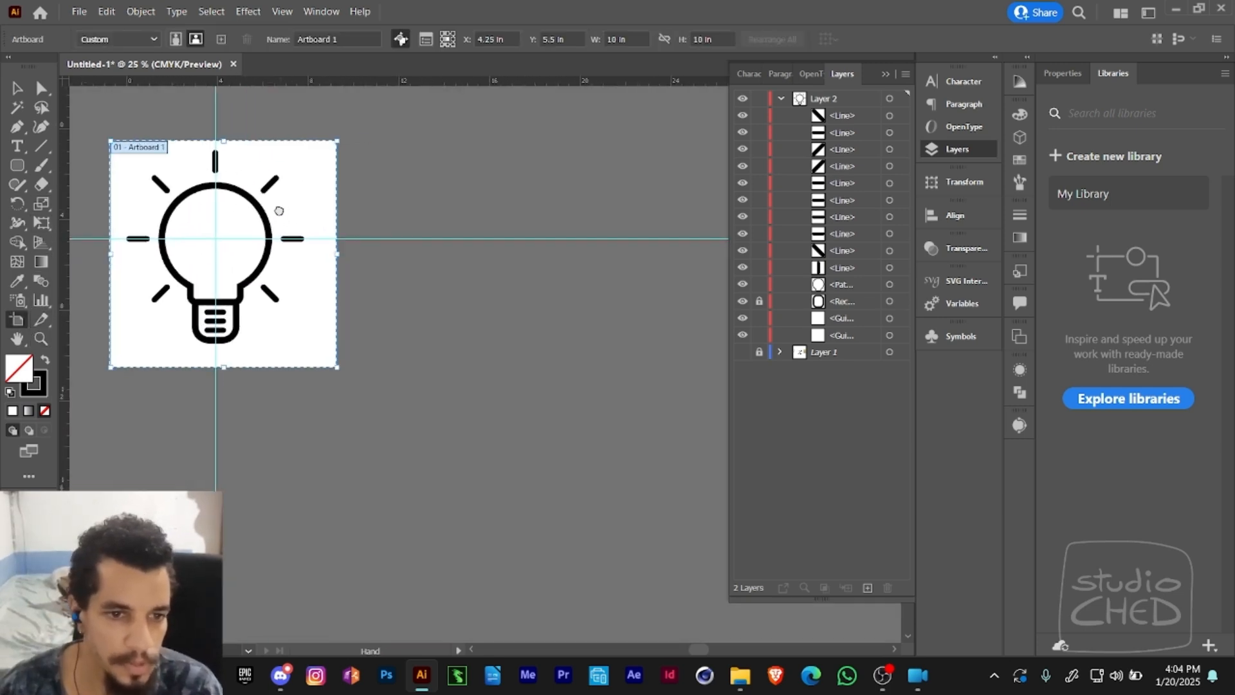
key(a)
click(17, 321)
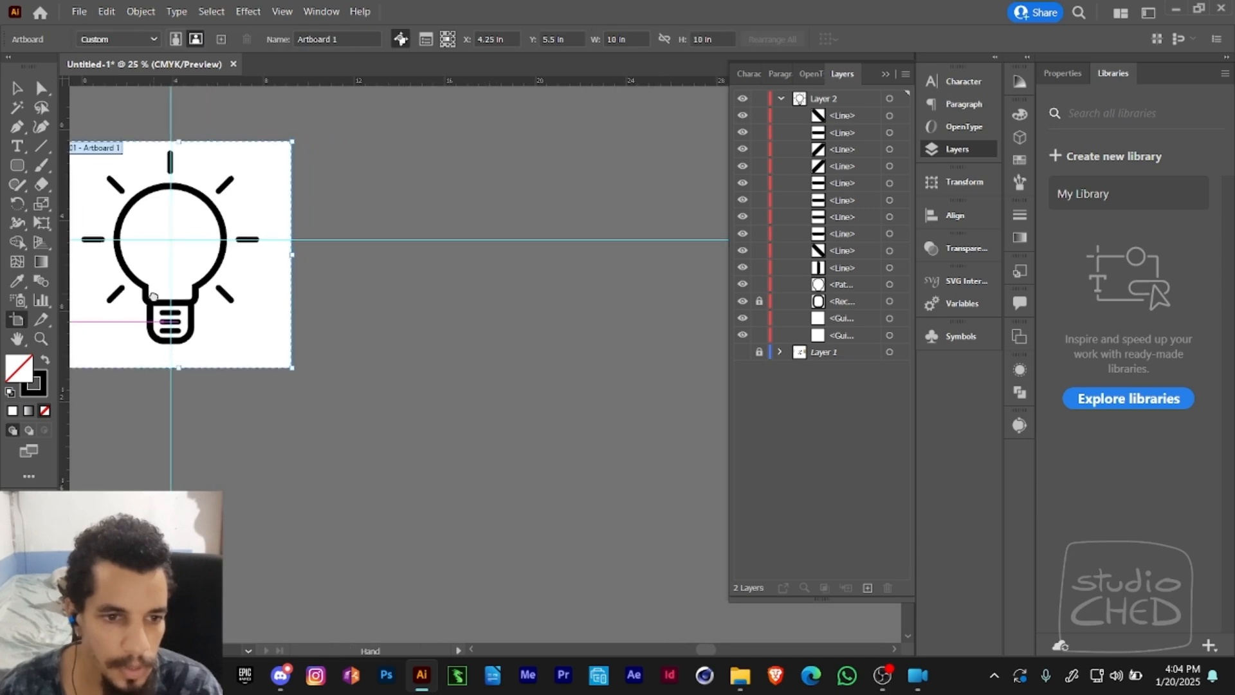
drag(251, 283, 495, 284)
key(ctrl+z)
- Fill the bulb's glass outline with warm yellow, using C 0, M 15, Y 100 and K 0%
drag(323, 252, 538, 253)
key(v)
key(a)
click(415, 242)
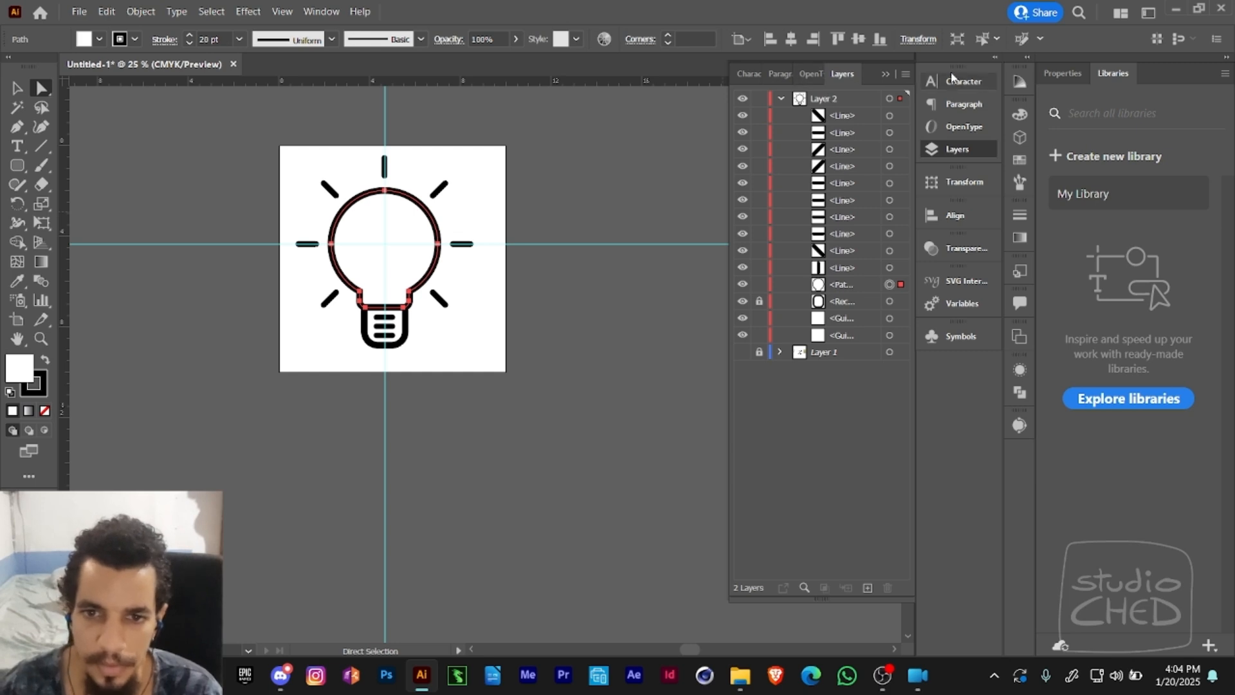
click(1021, 119)
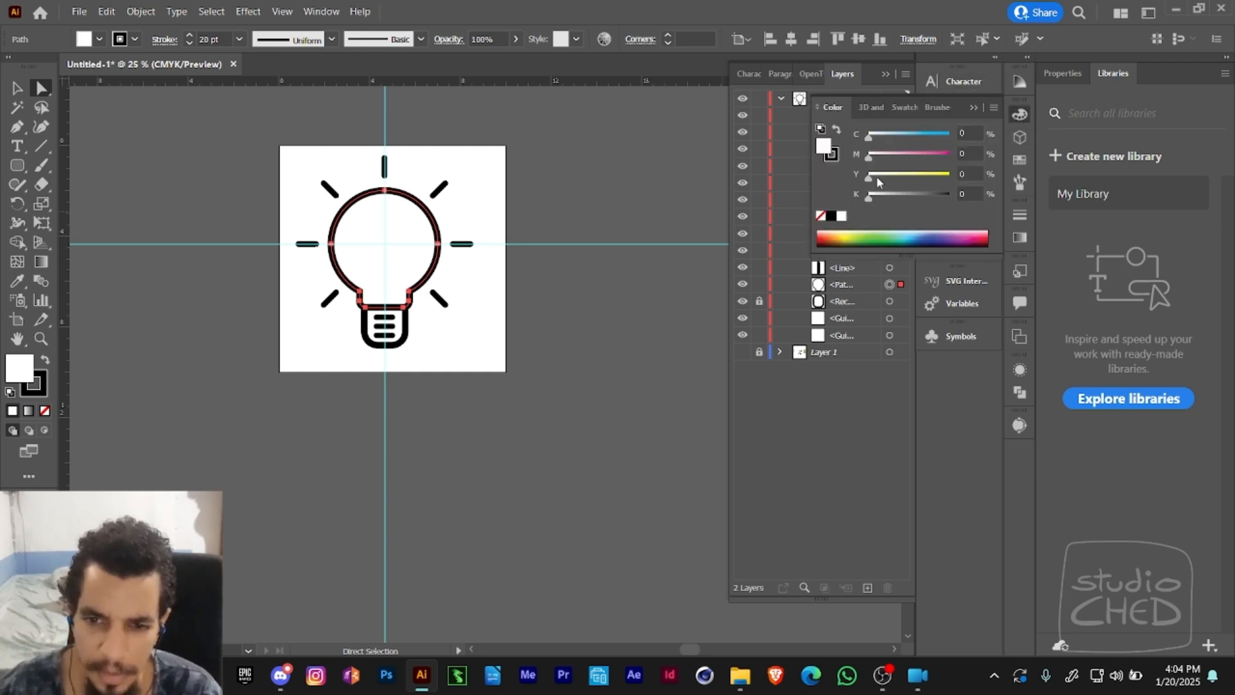
drag(879, 181, 963, 193)
drag(876, 162, 885, 162)
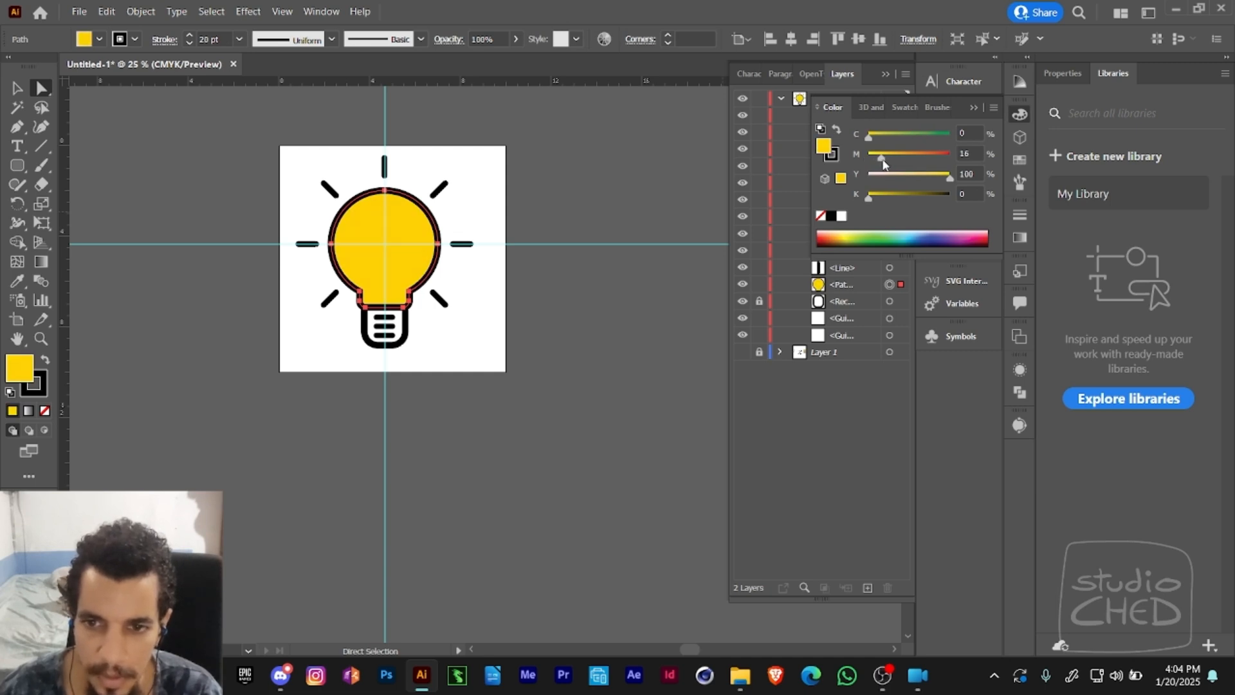
scroll(612, 225, left, 3)
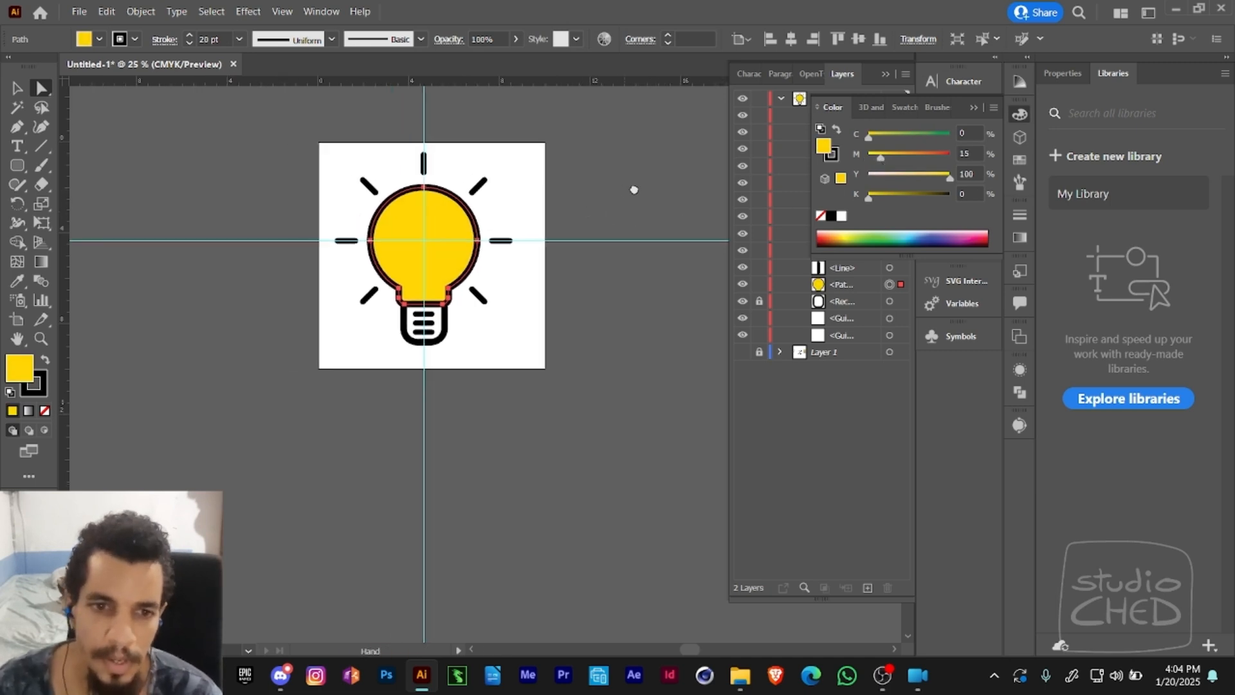
click(653, 193)
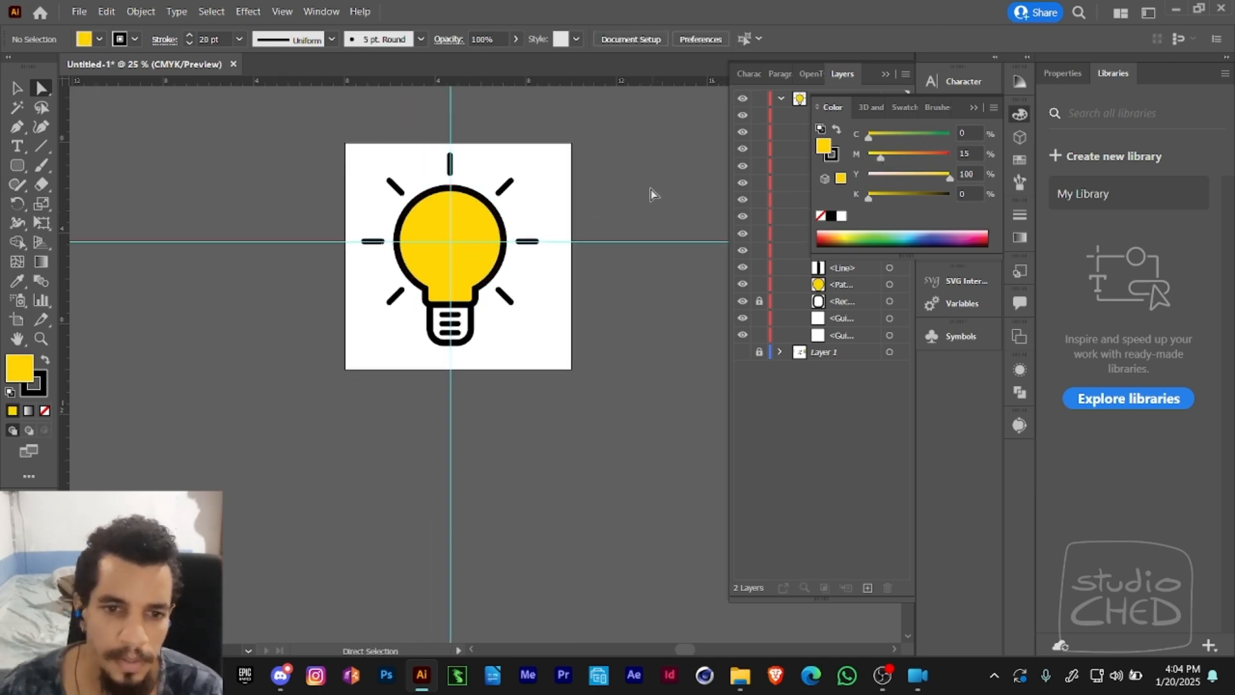
- Unlock the base's rounded rectangle and check the fill and stroke colours of a ray and the base
click(394, 187)
click(500, 153)
scroll(460, 280, right, 2)
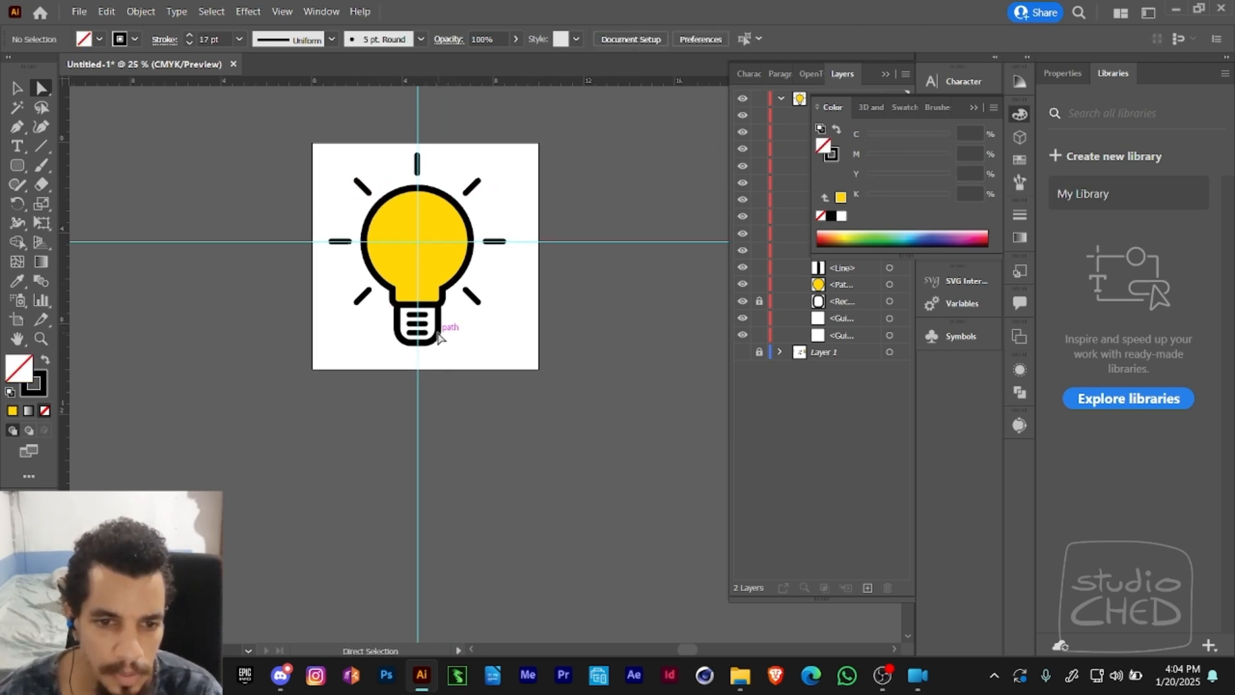
click(442, 307)
click(455, 315)
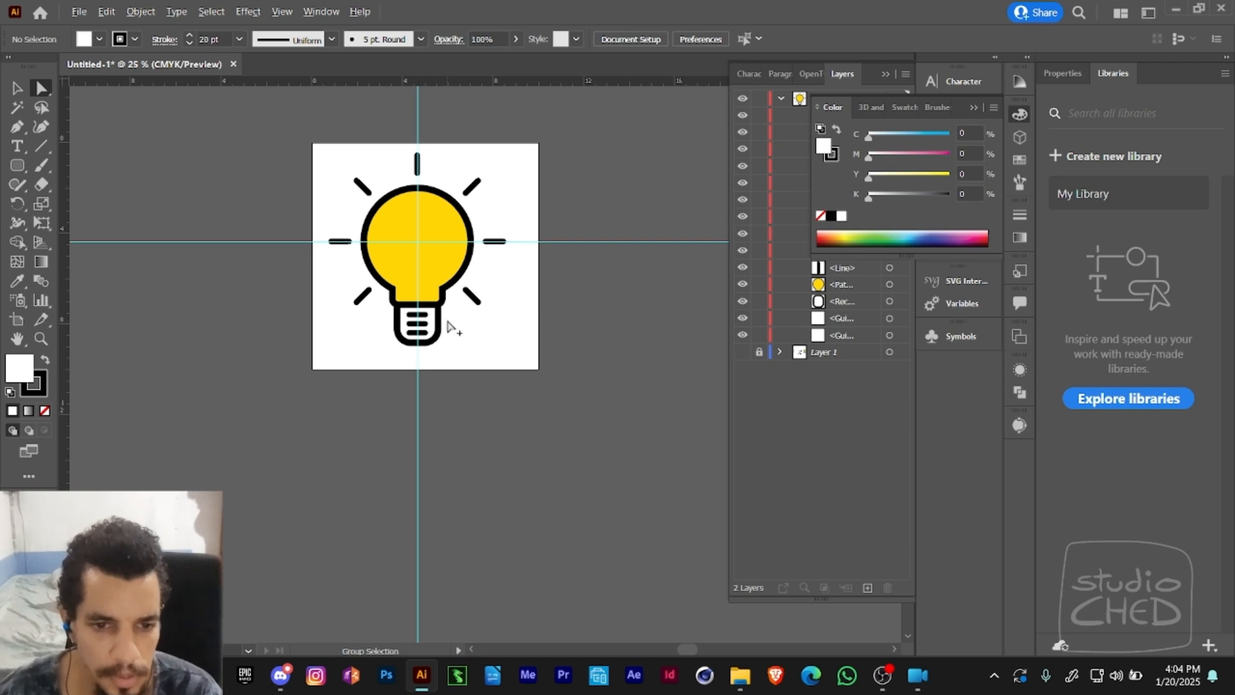
click(434, 344)
click(470, 332)
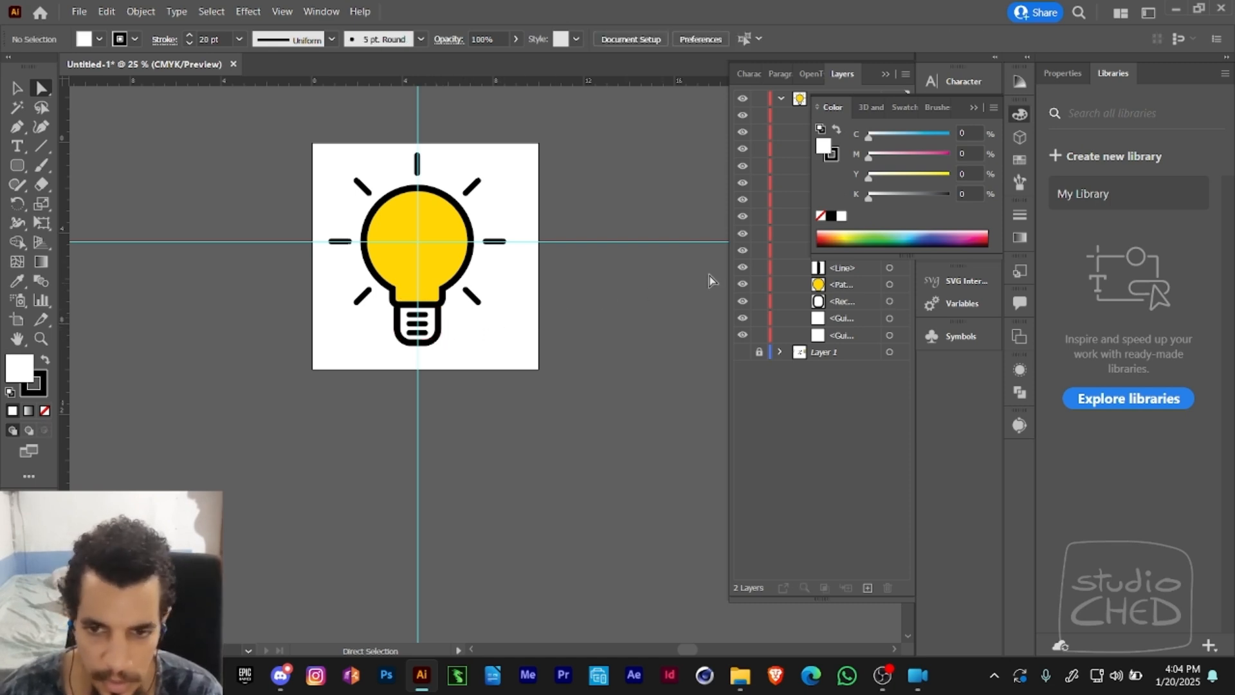
- Lock the rounded rectangle of the bulb's base
click(974, 108)
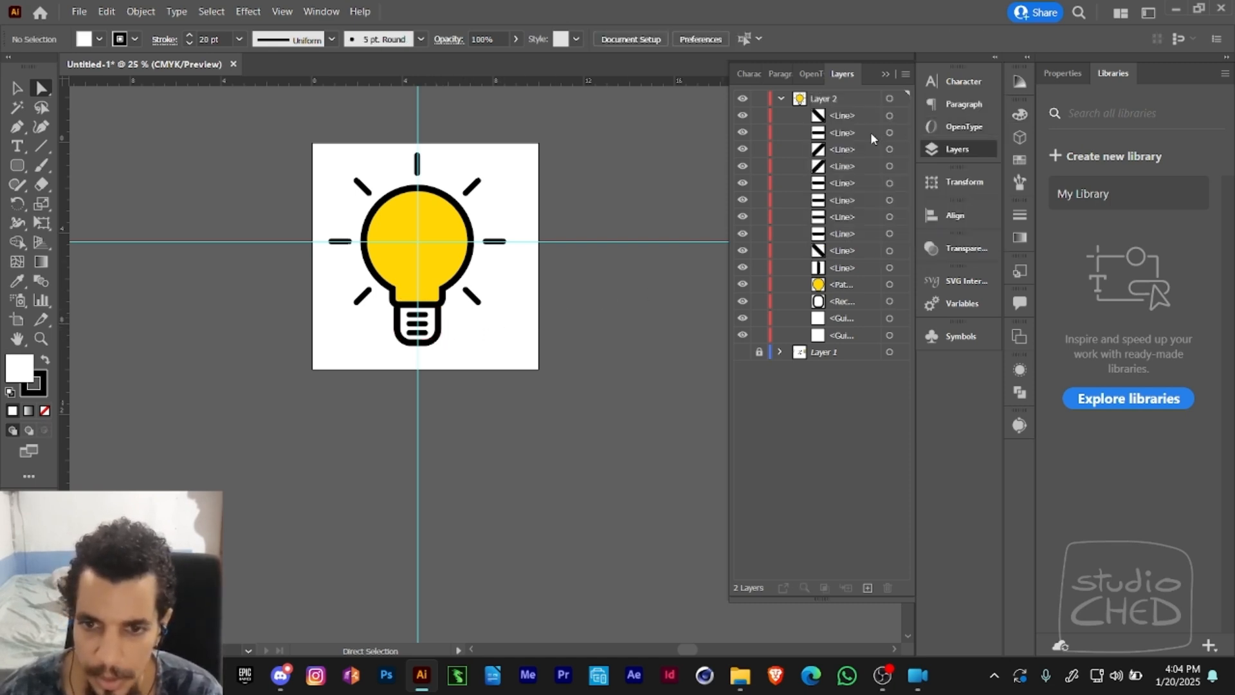
click(436, 330)
click(757, 303)
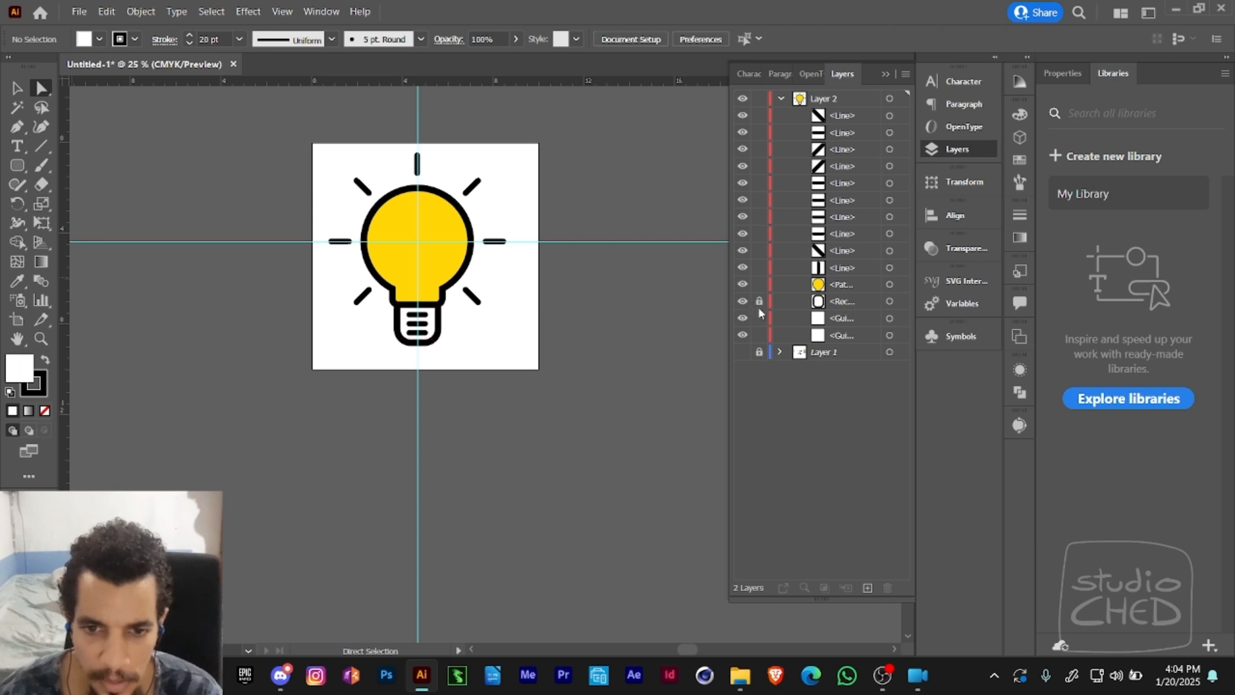
- Test selecting the lines inside the bulb's base while its rounded rectangle is locked, then clear the selection
drag(431, 336, 397, 359)
click(440, 348)
click(440, 347)
drag(442, 316, 399, 357)
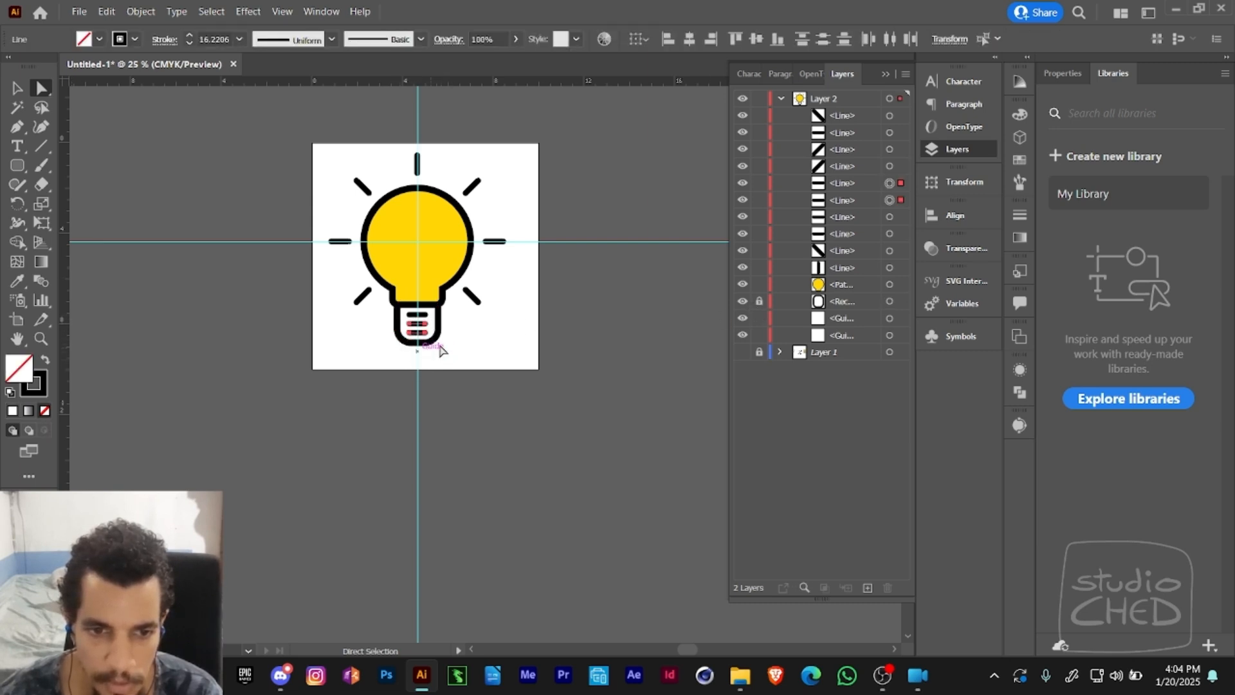
click(440, 346)
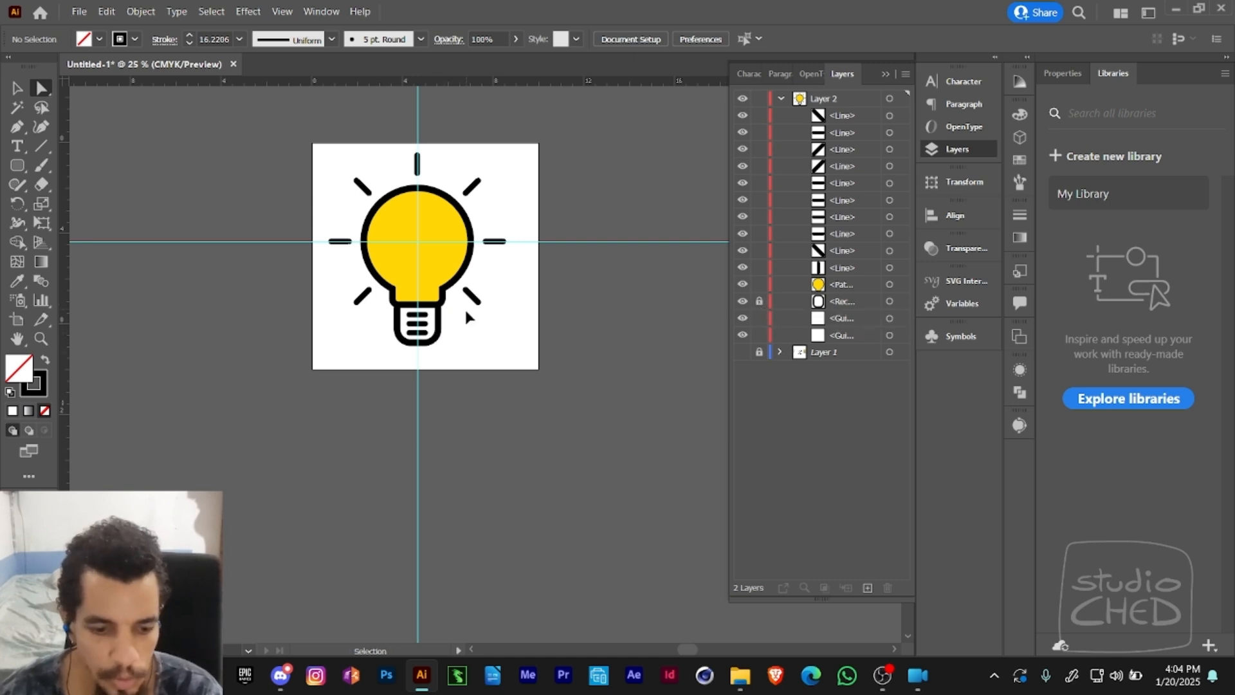
- Toggle the lock on the base's rounded rectangle and leave it unlocked
key(ctrl+alt+2)
key(ctrl+2)
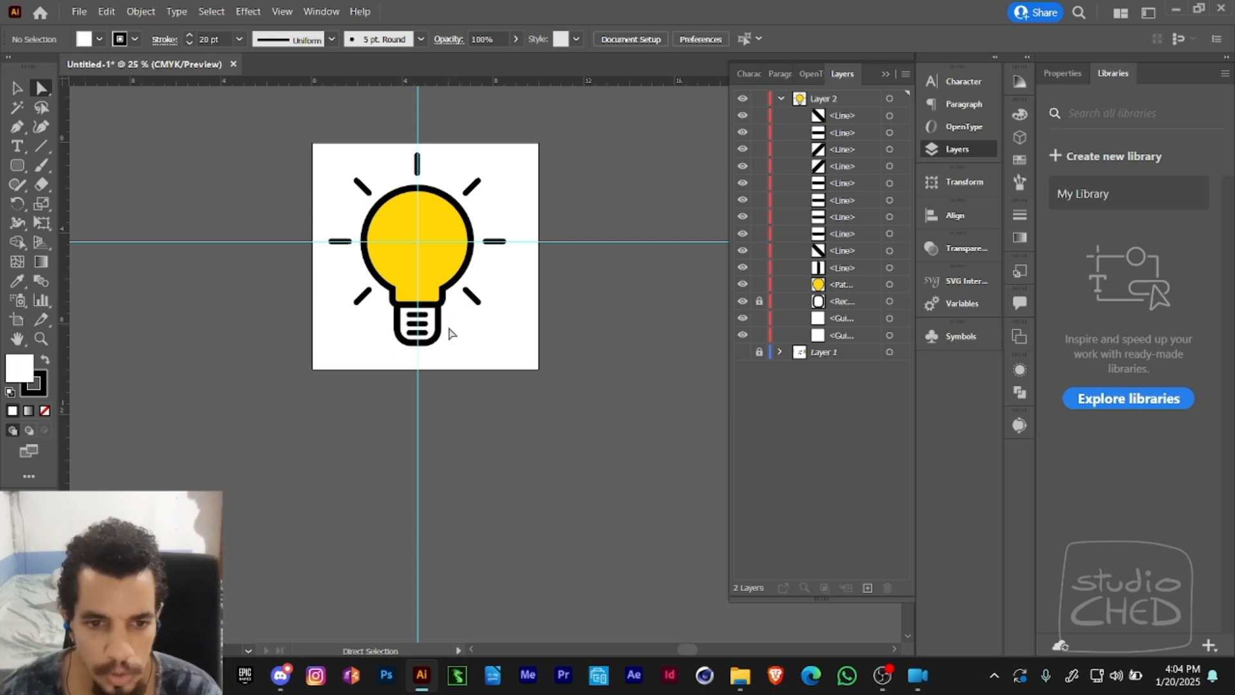
key(ctrl+alt+2)
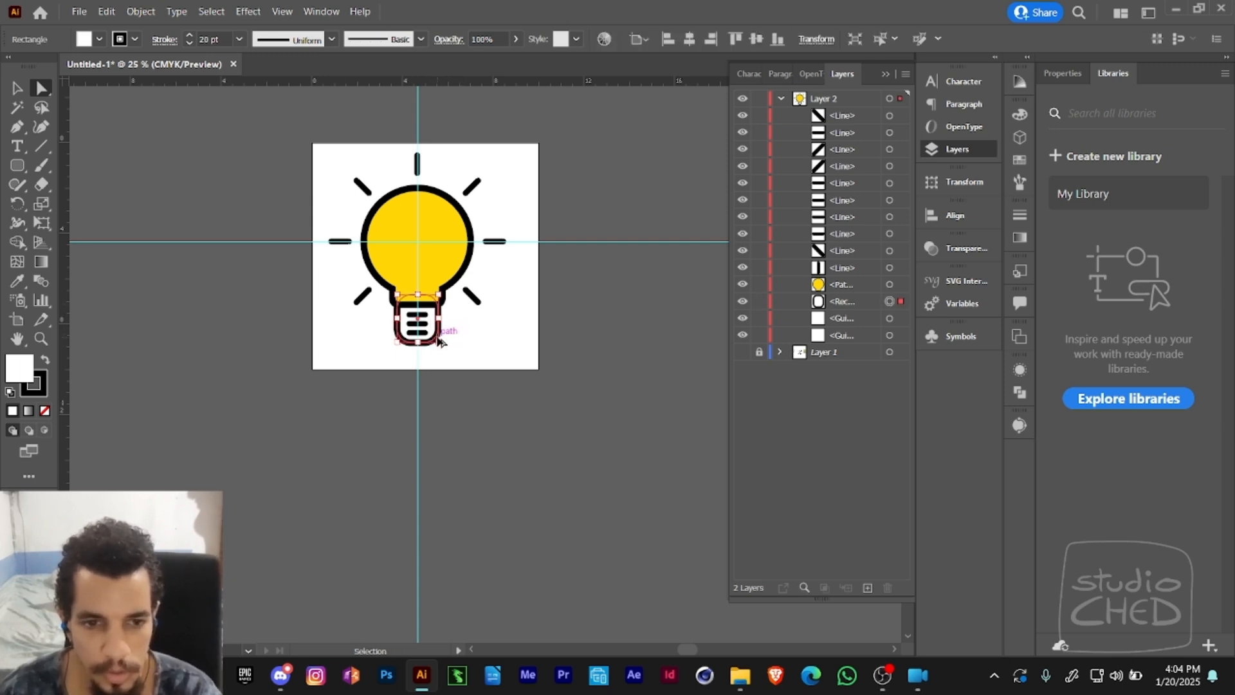
- Lock all other layers with the base's rounded rectangle selected, and test which base objects an area selection picks up
click(140, 12)
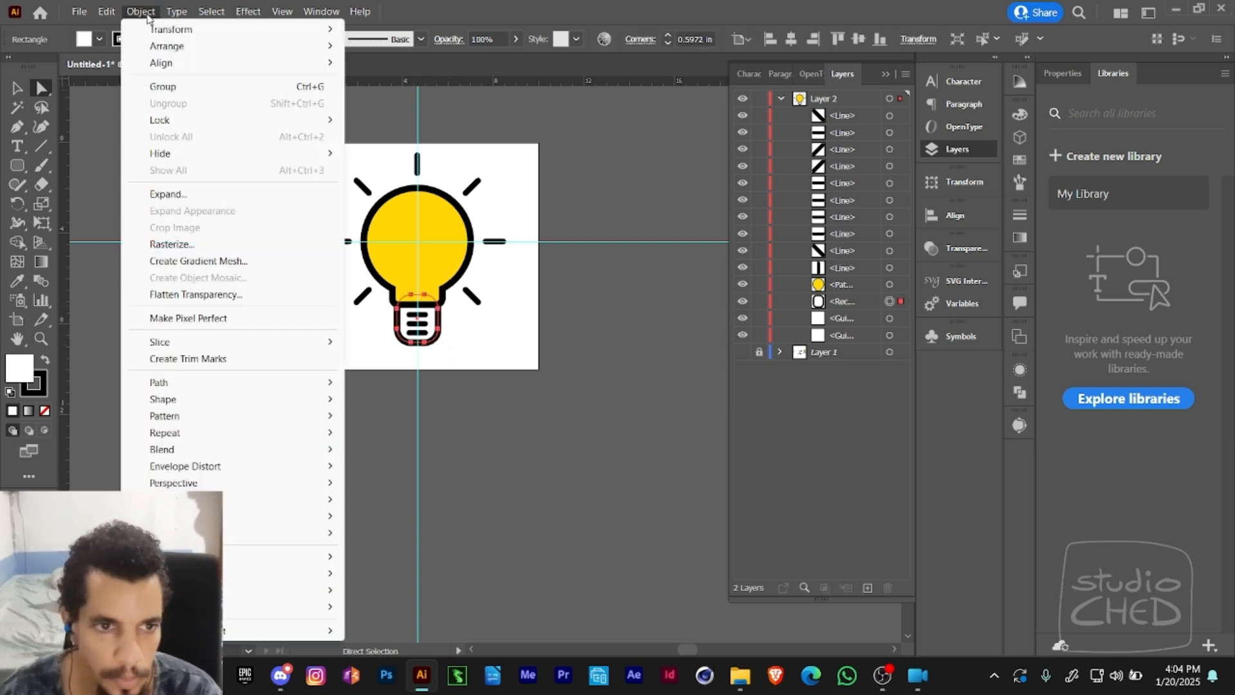
mouse_move(161, 119)
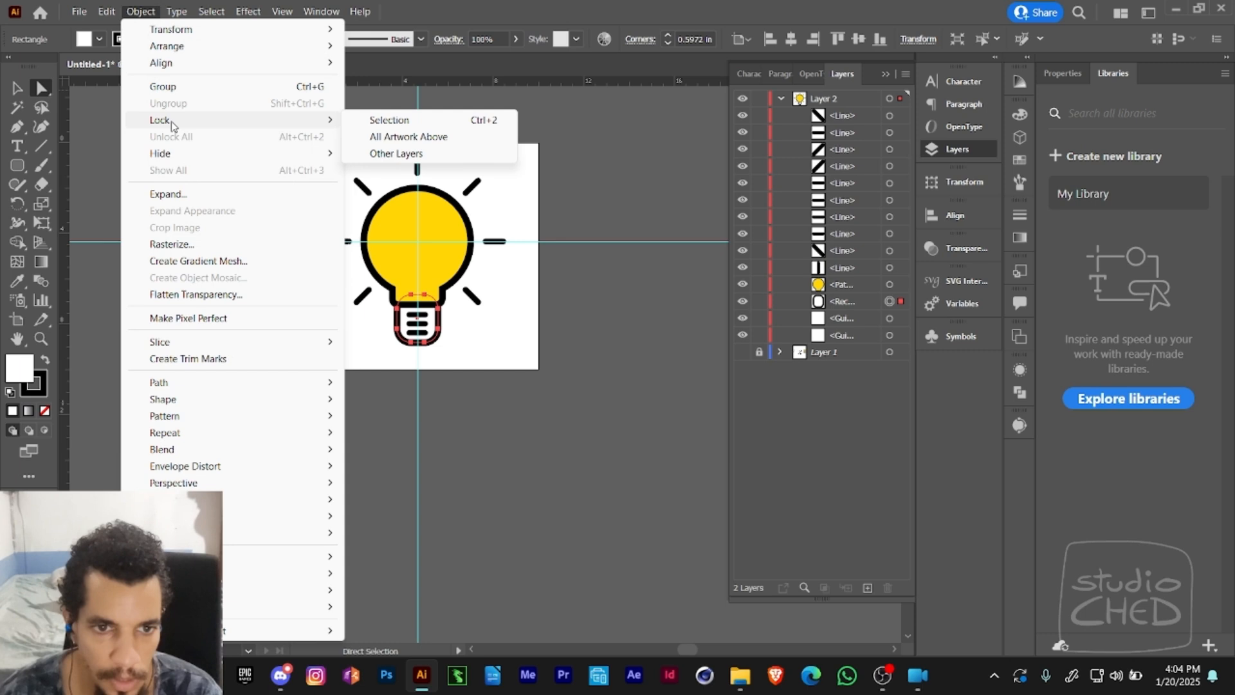
click(420, 155)
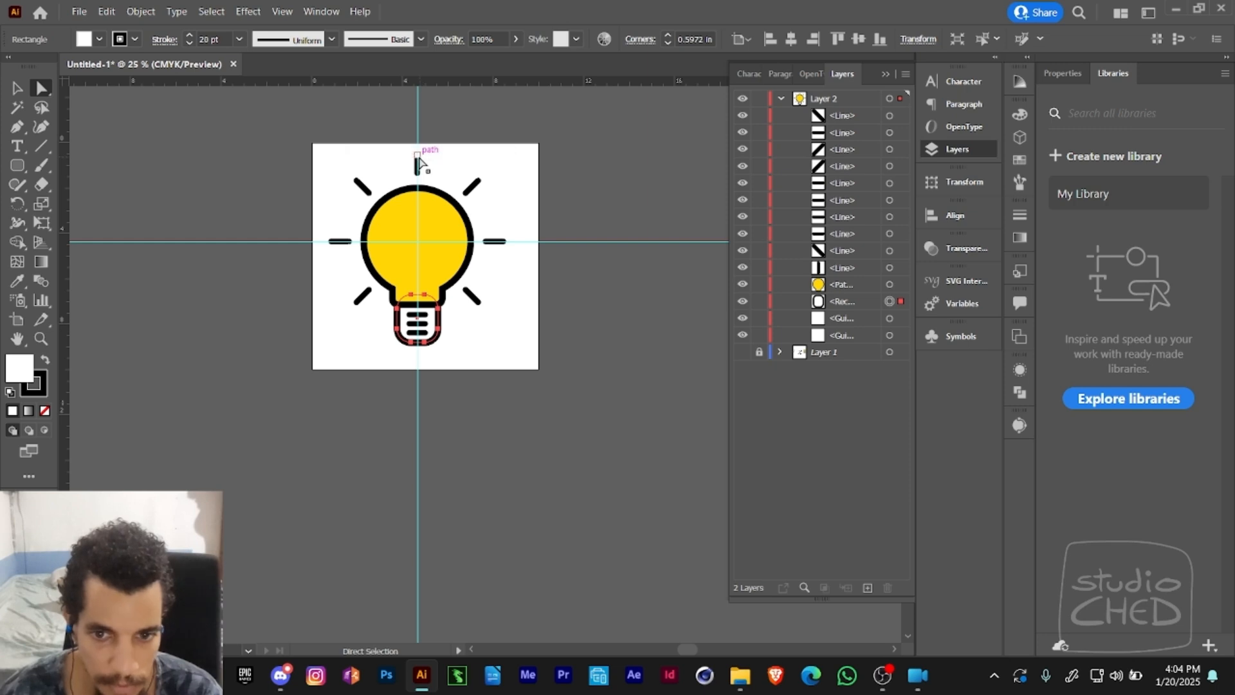
click(460, 301)
drag(455, 309, 391, 362)
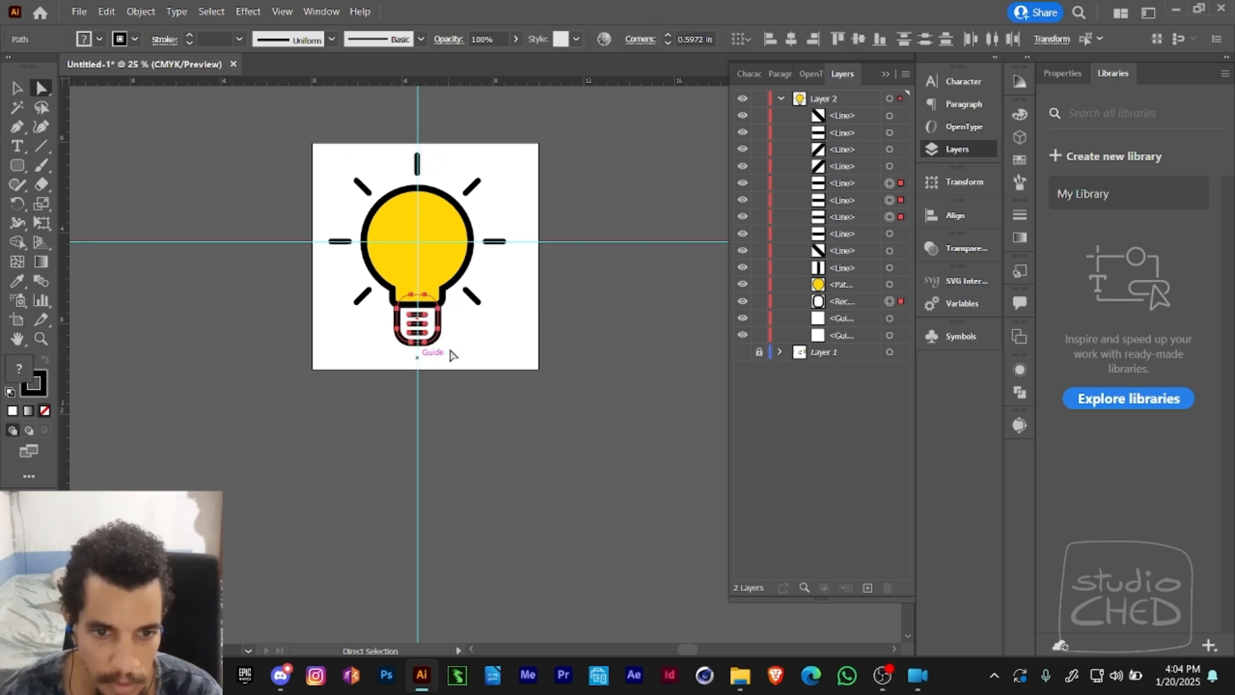
click(451, 353)
- Select only the base's rounded rectangle, apply the lock to other layers again, and deselect everything
click(440, 328)
click(140, 11)
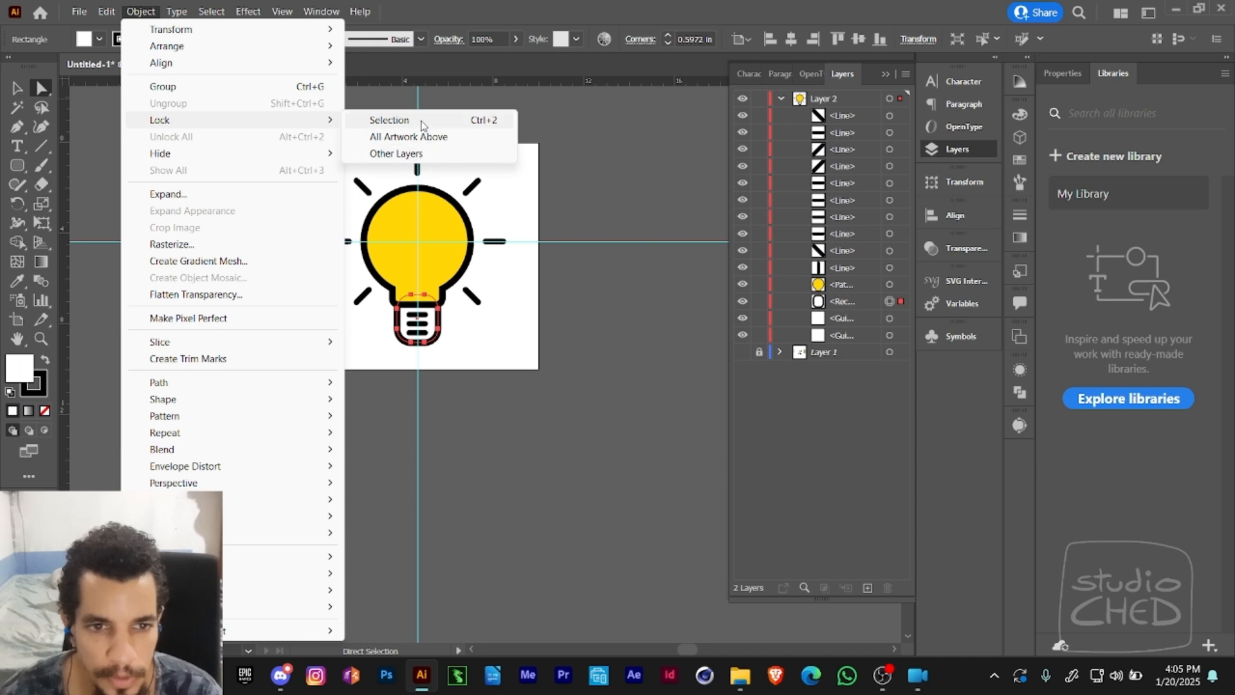
click(414, 154)
click(707, 197)
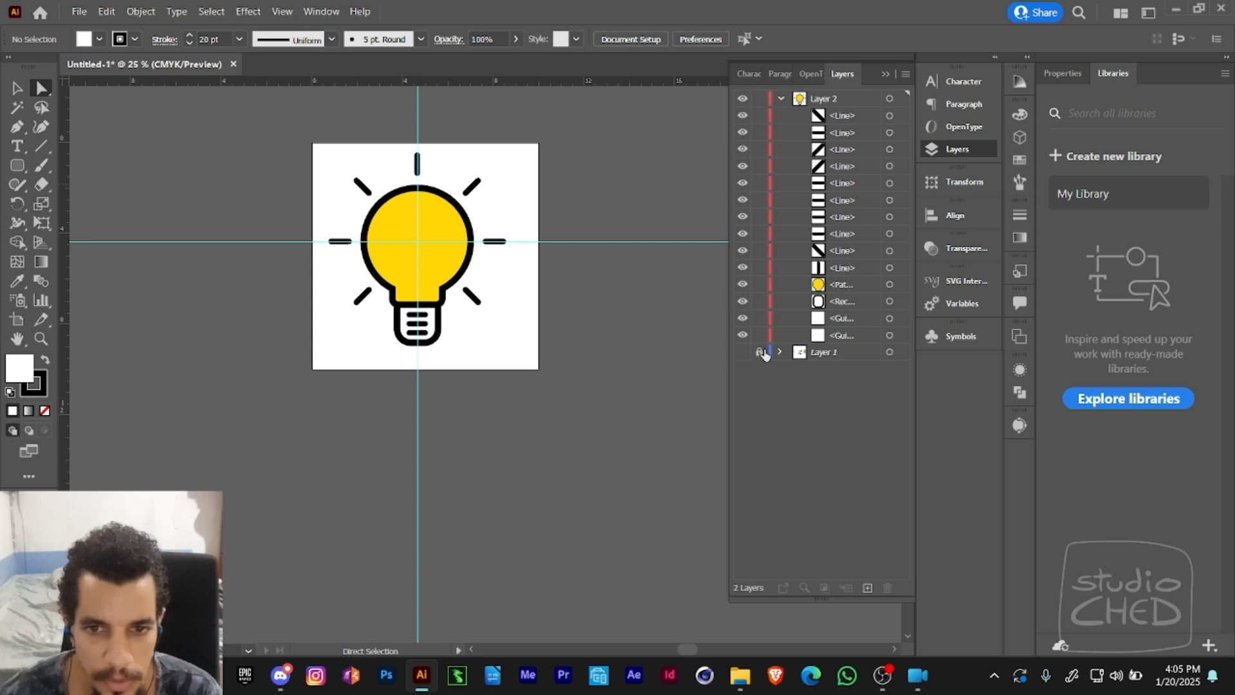
- Collapse and re-expand Layer 2 to examine the objects it contains, from the first line to the last guide
click(782, 99)
click(781, 99)
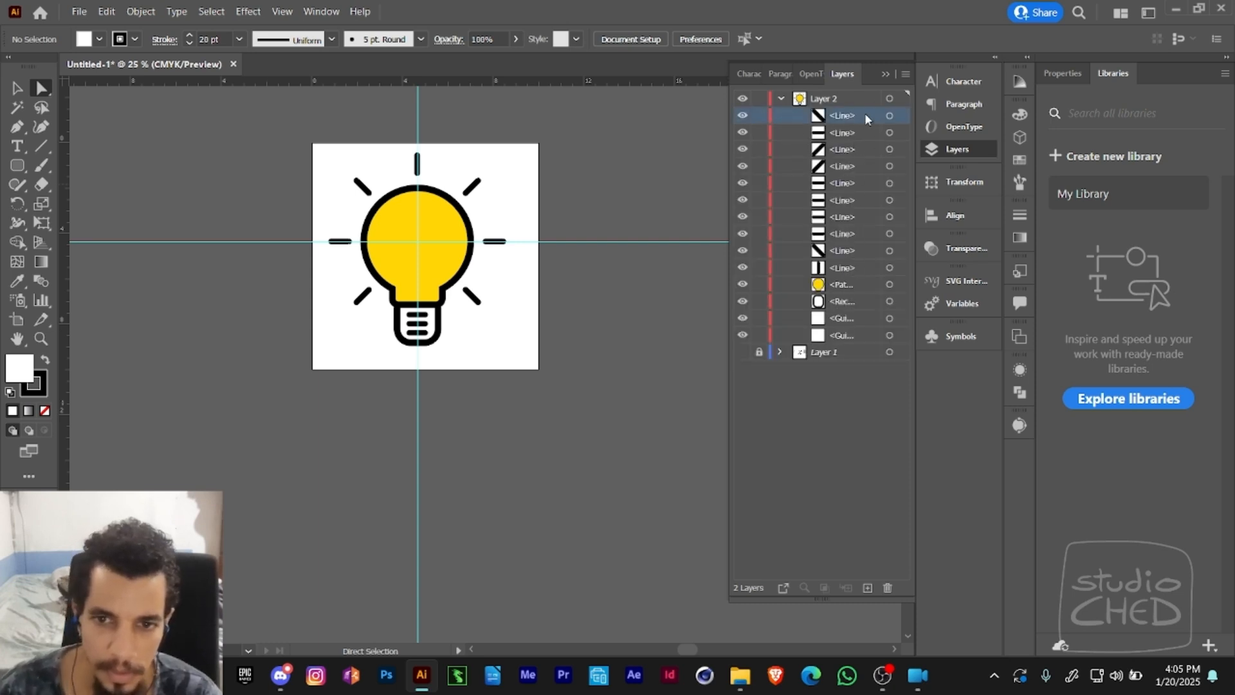
click(851, 332)
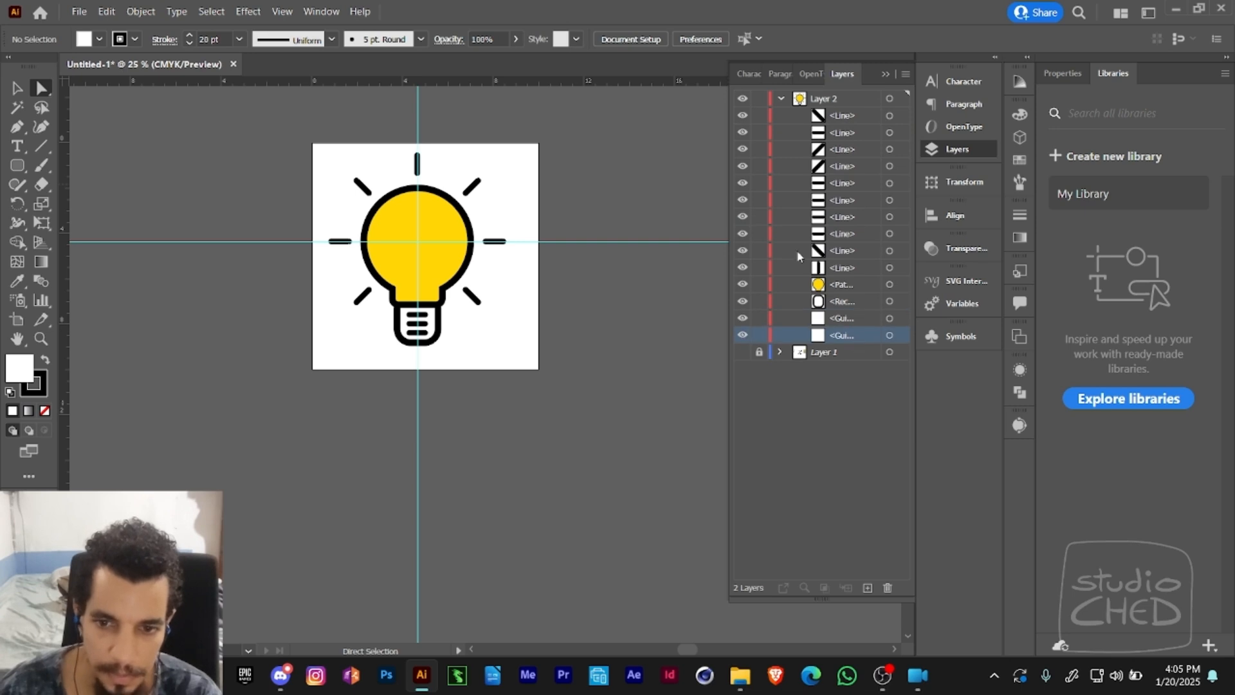
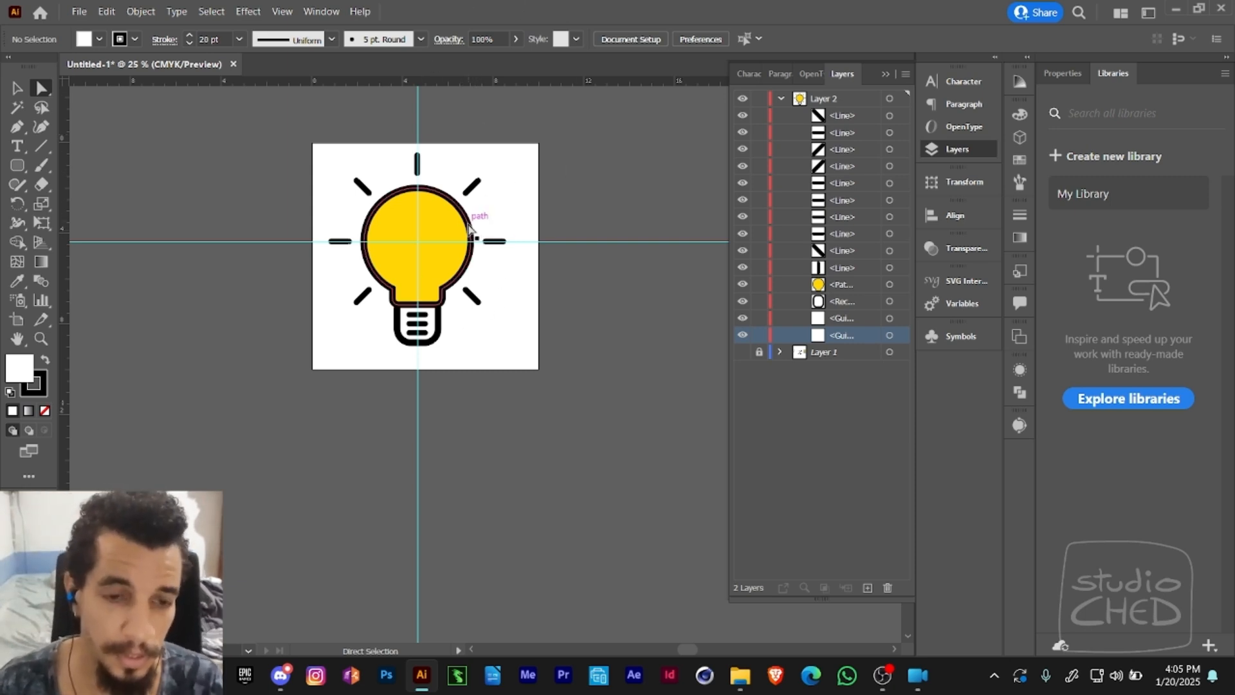
- Fill the base's rounded rectangle with a grey of 25% K, then deselect it and return to the layer list
alt+click(441, 329)
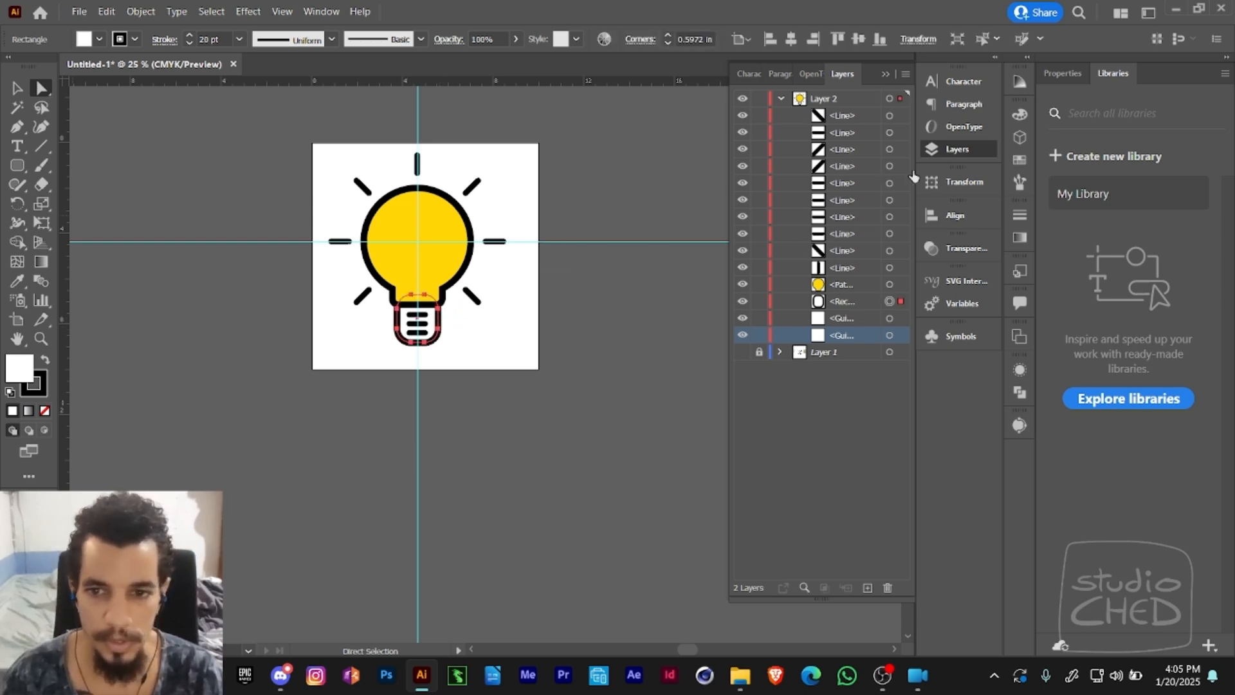
click(1017, 116)
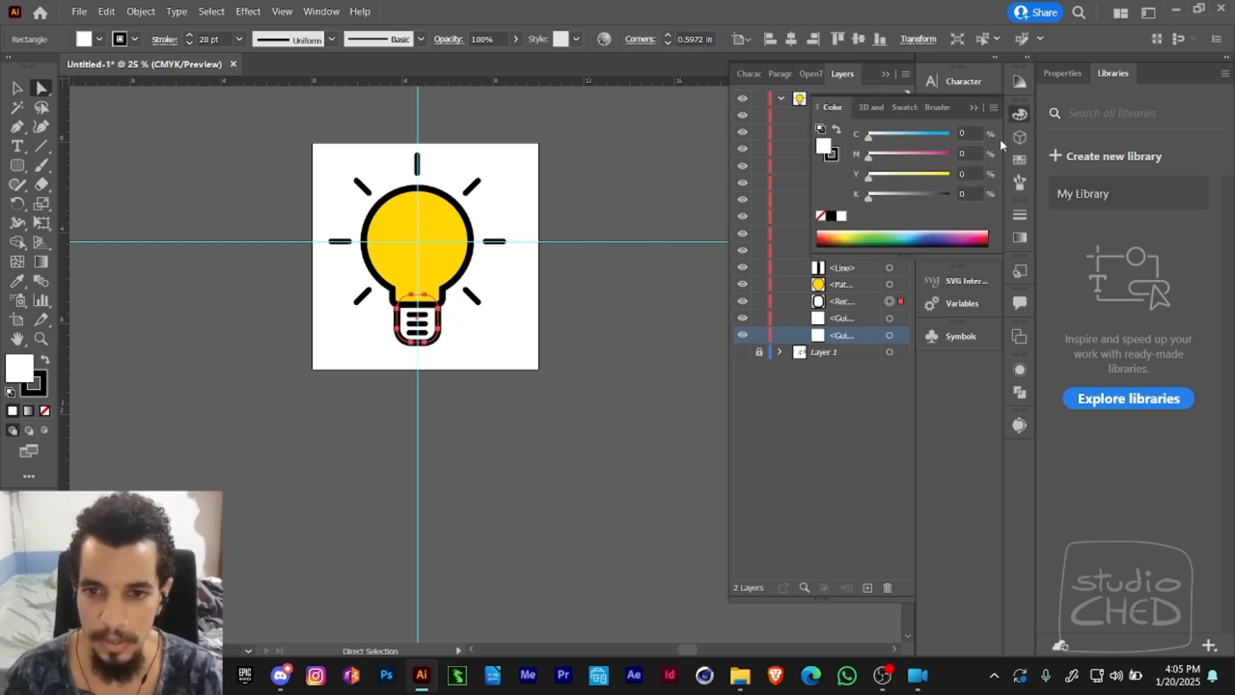
drag(874, 198, 888, 202)
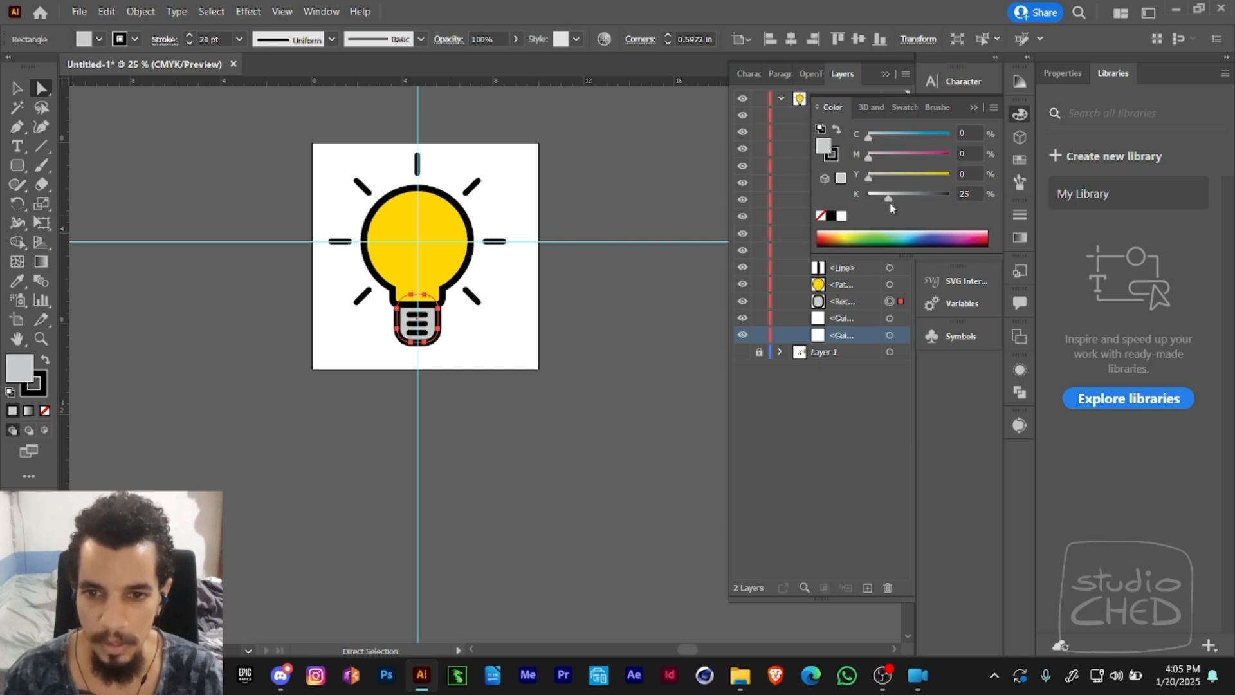
click(655, 286)
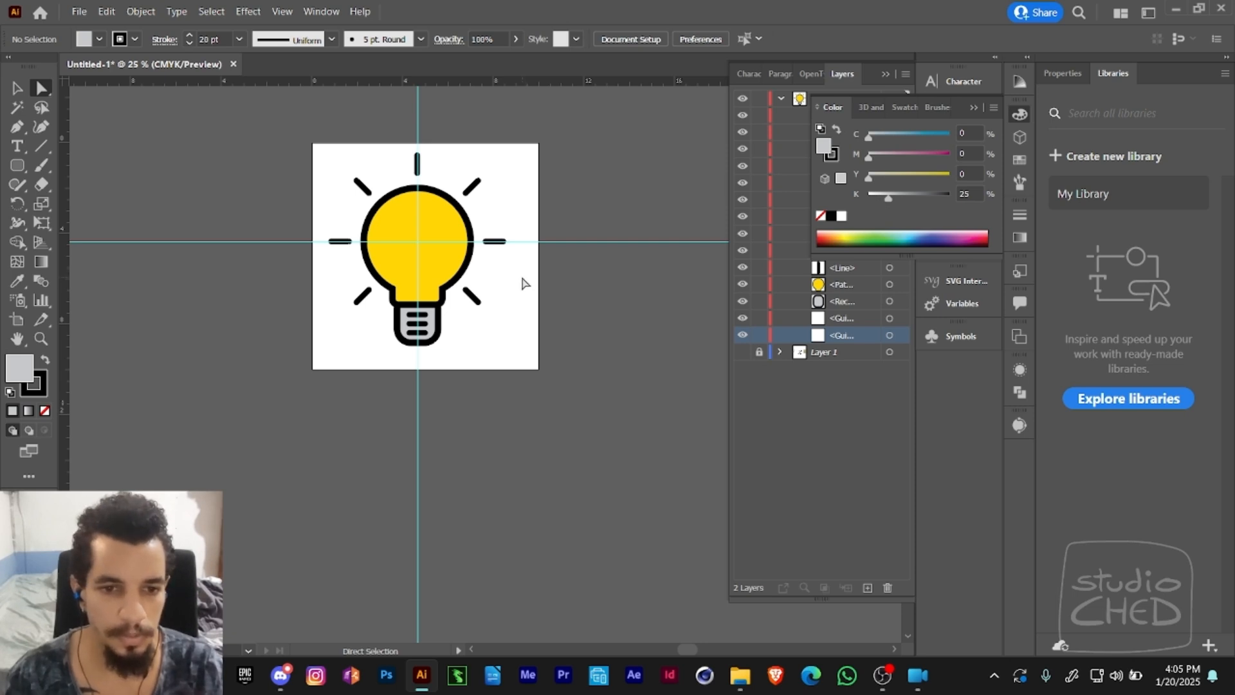
key(v)
scroll(553, 244, right, 2)
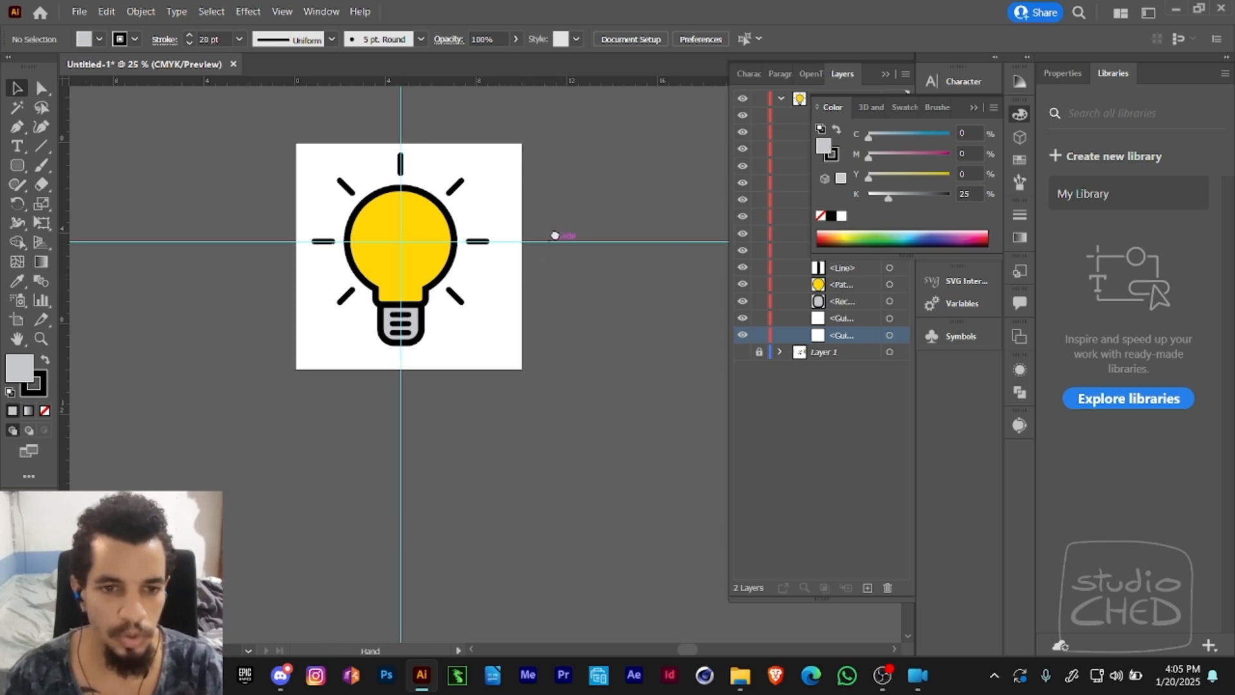
click(957, 148)
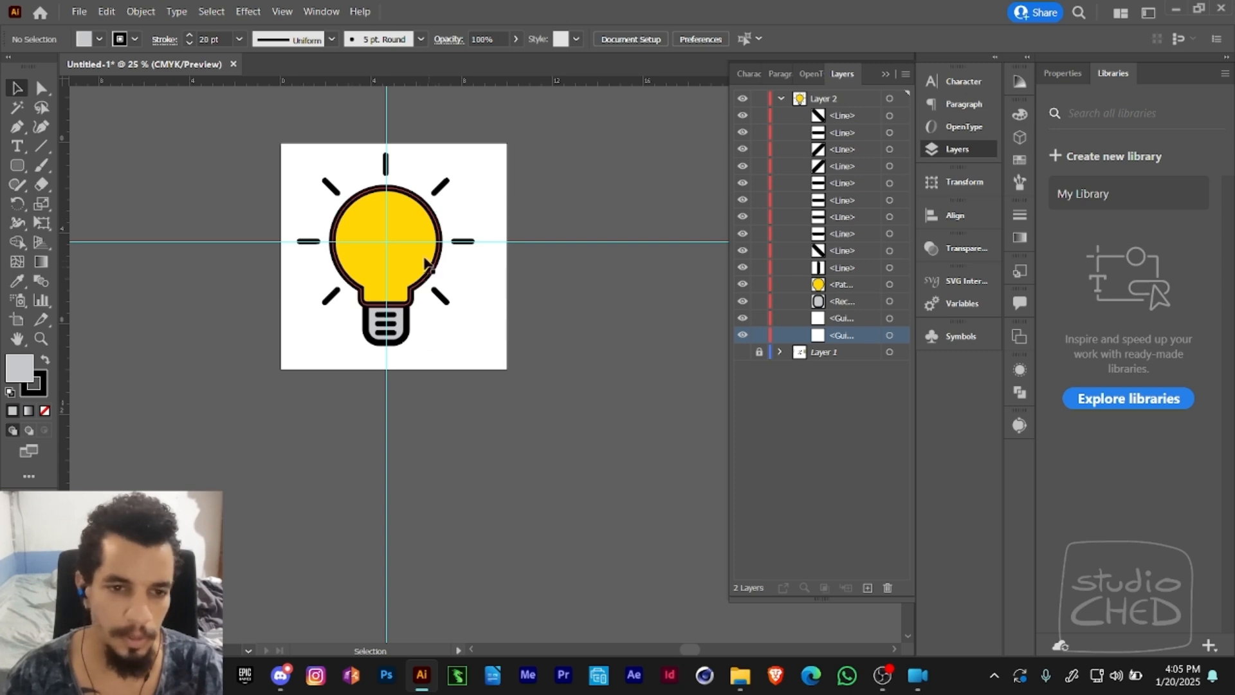
key(a)
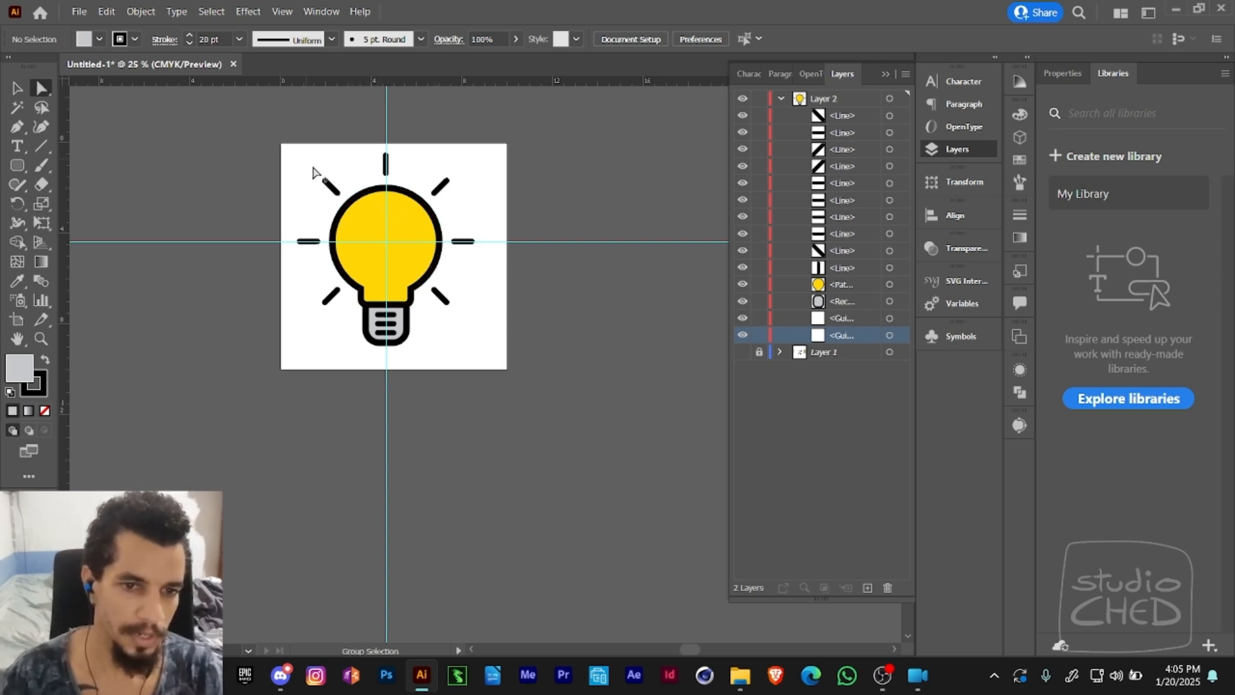
drag(310, 158, 335, 193)
drag(291, 229, 305, 268)
drag(316, 287, 341, 320)
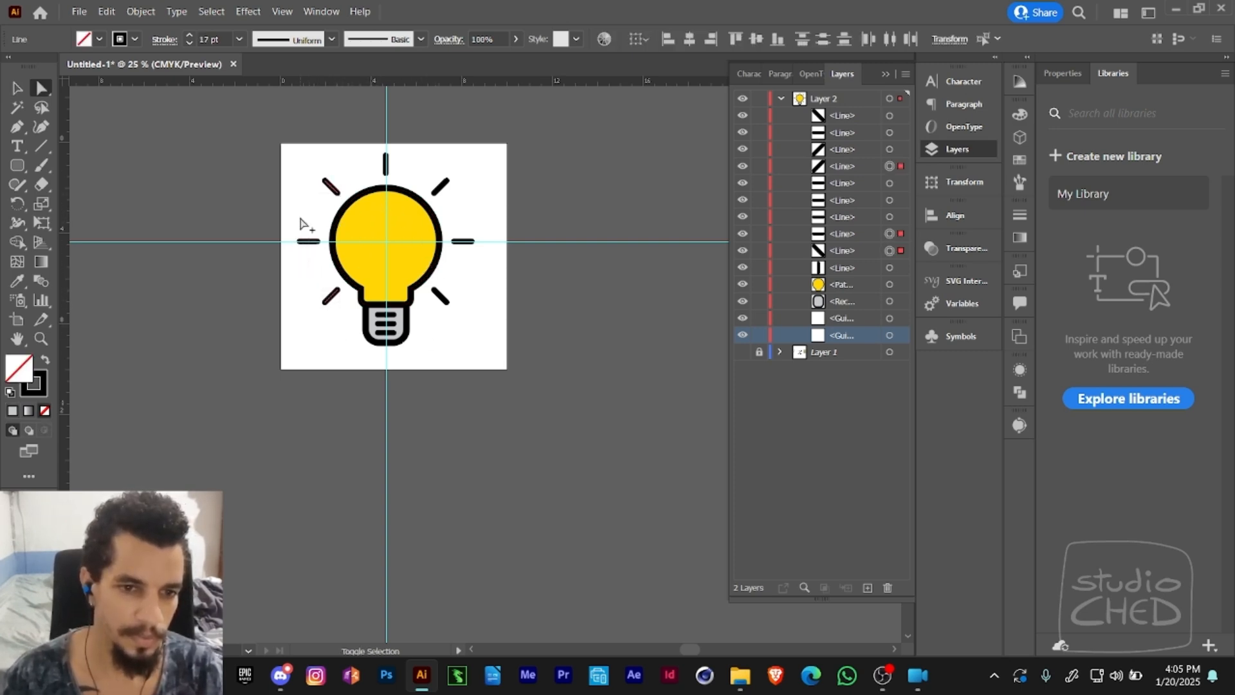
drag(297, 157, 468, 339)
drag(366, 366, 418, 293)
click(441, 350)
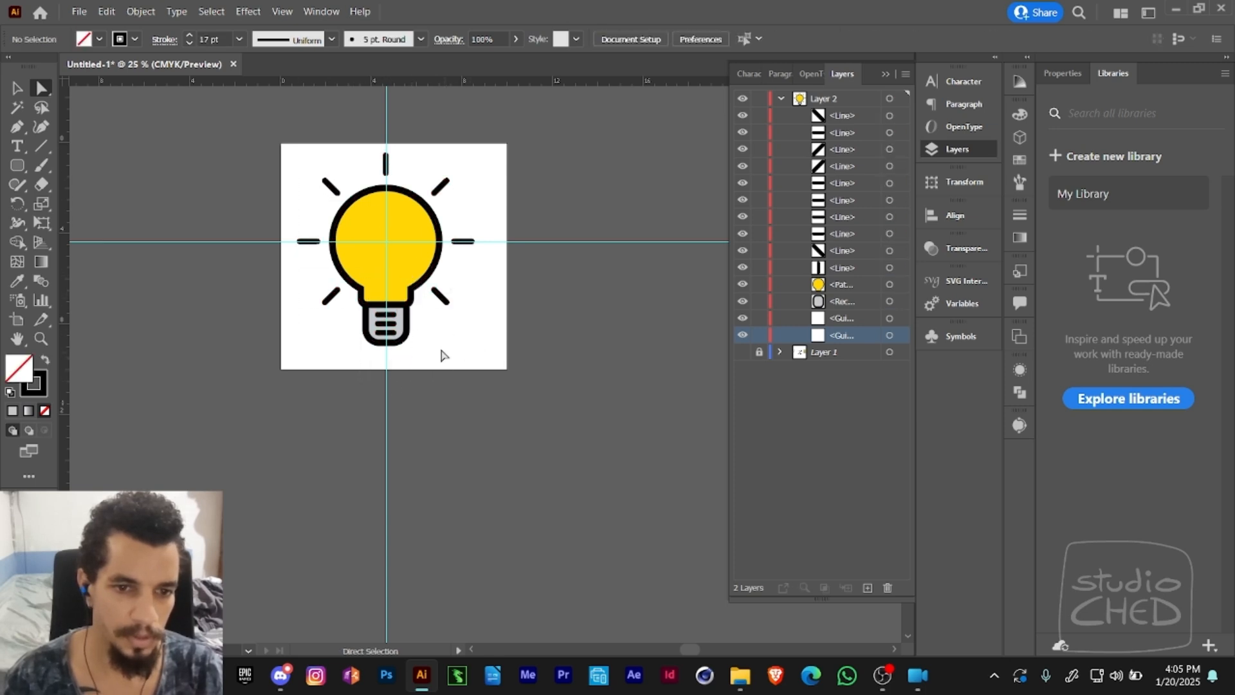
- Hide the guides on the artboard
key(ctrl+semicolon)
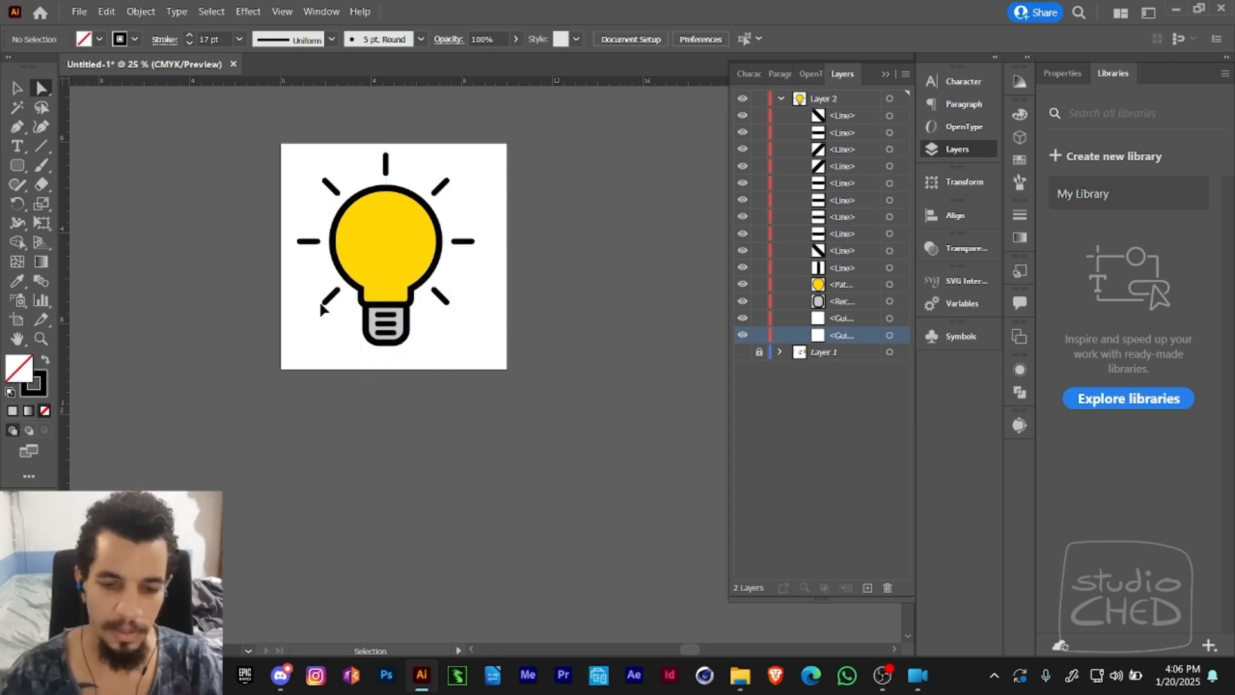
key(a)
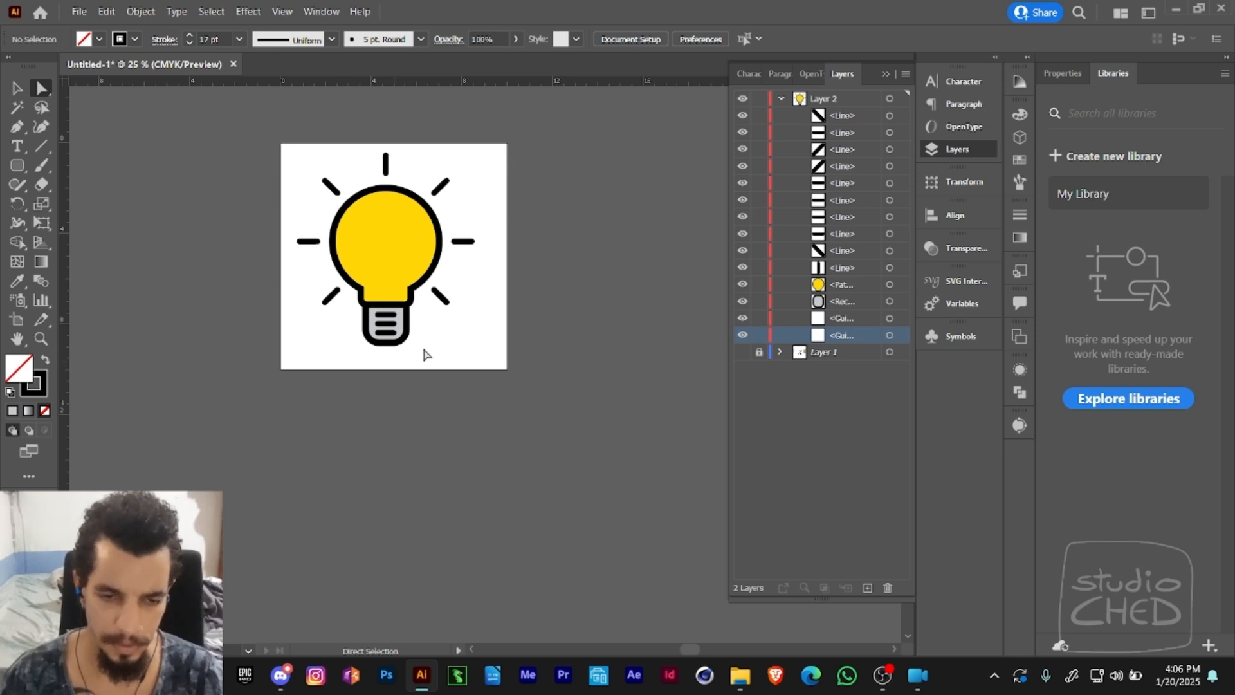
key(v)
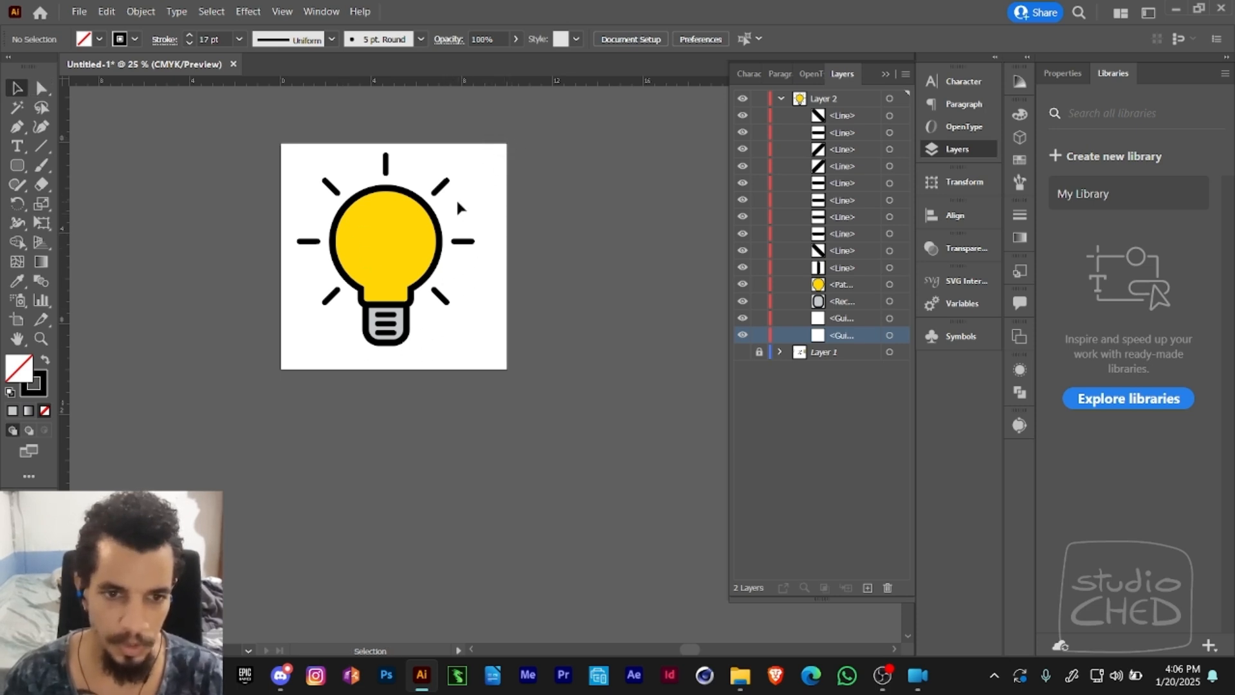
key(a)
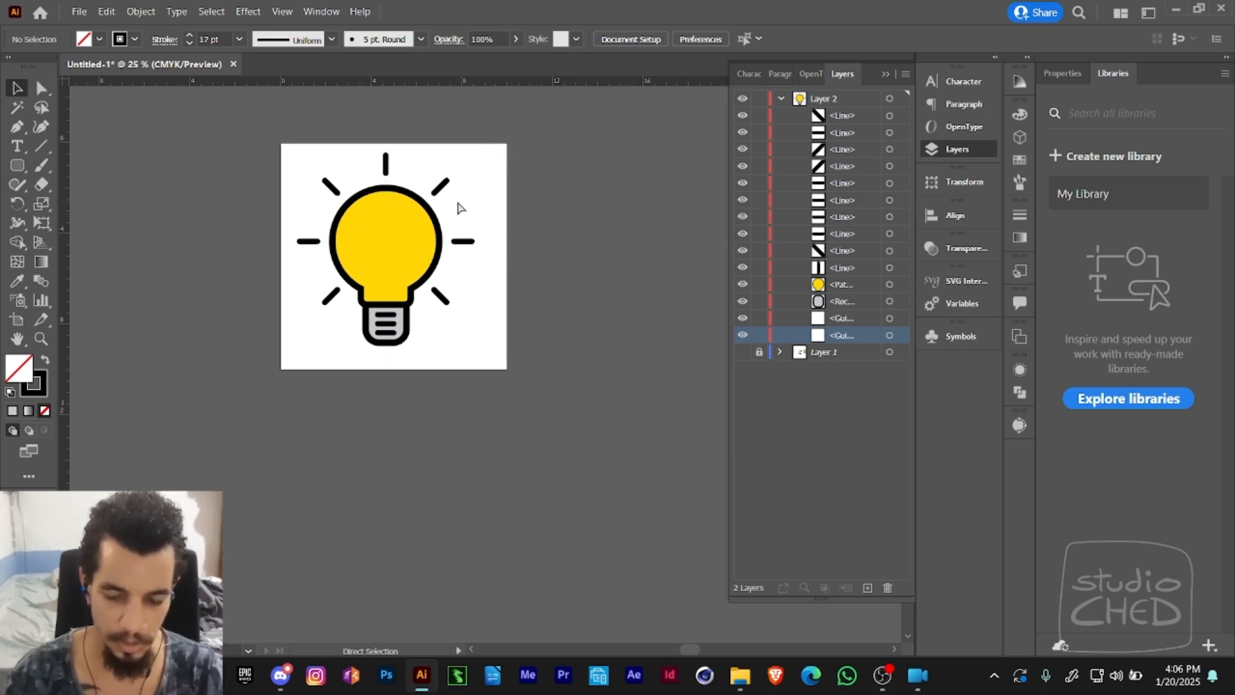
key(ctrl+semicolon)
key(ctrl+semicolon)
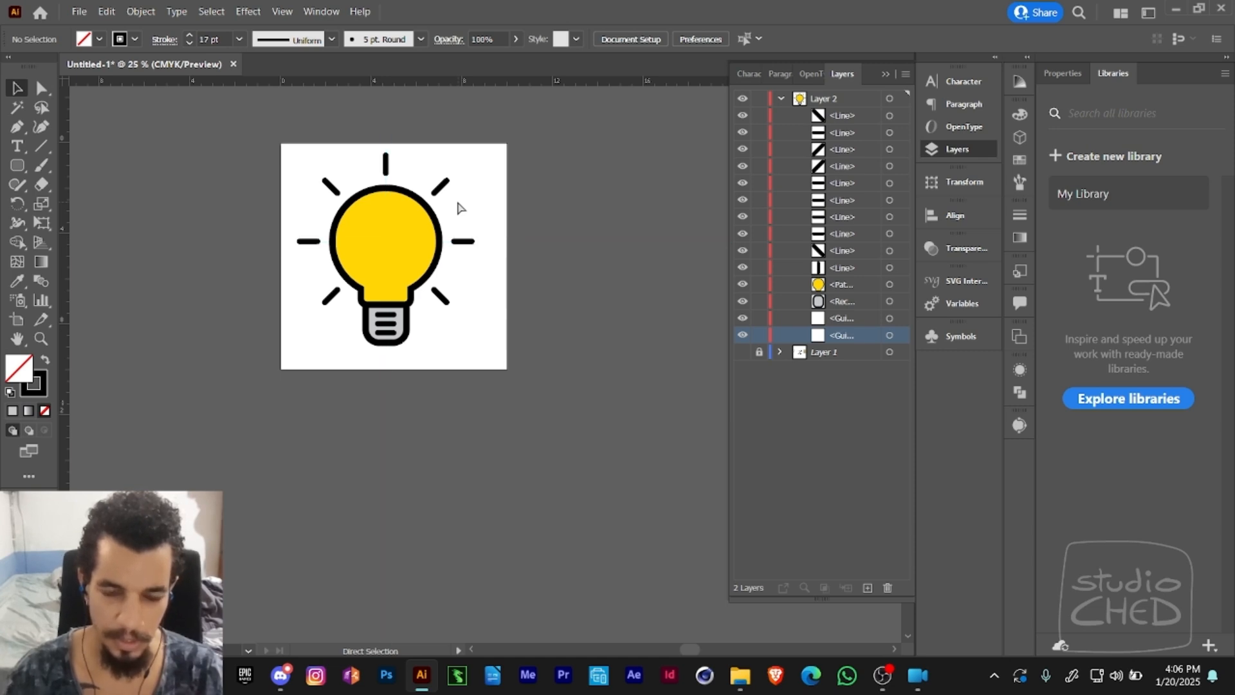
key(v)
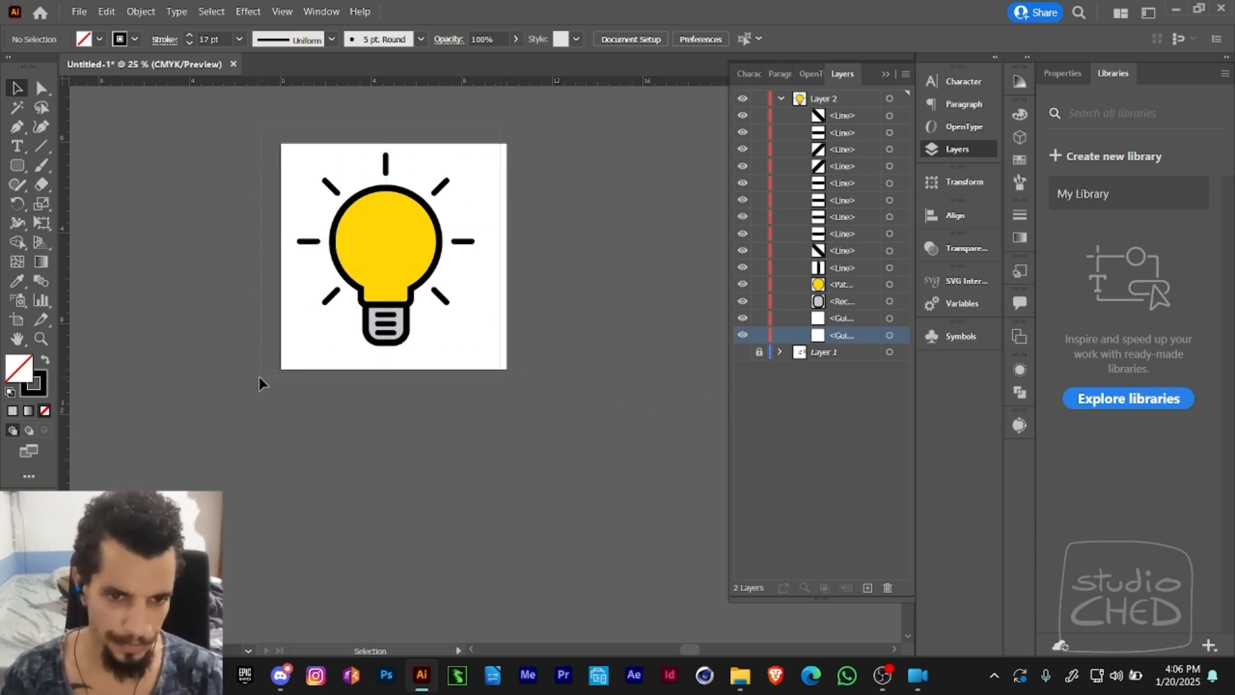
- Select all the bulb artwork, shift it slightly down, group it into one object and deselect it
key(ctrl+a)
drag(393, 257, 398, 266)
key(a)
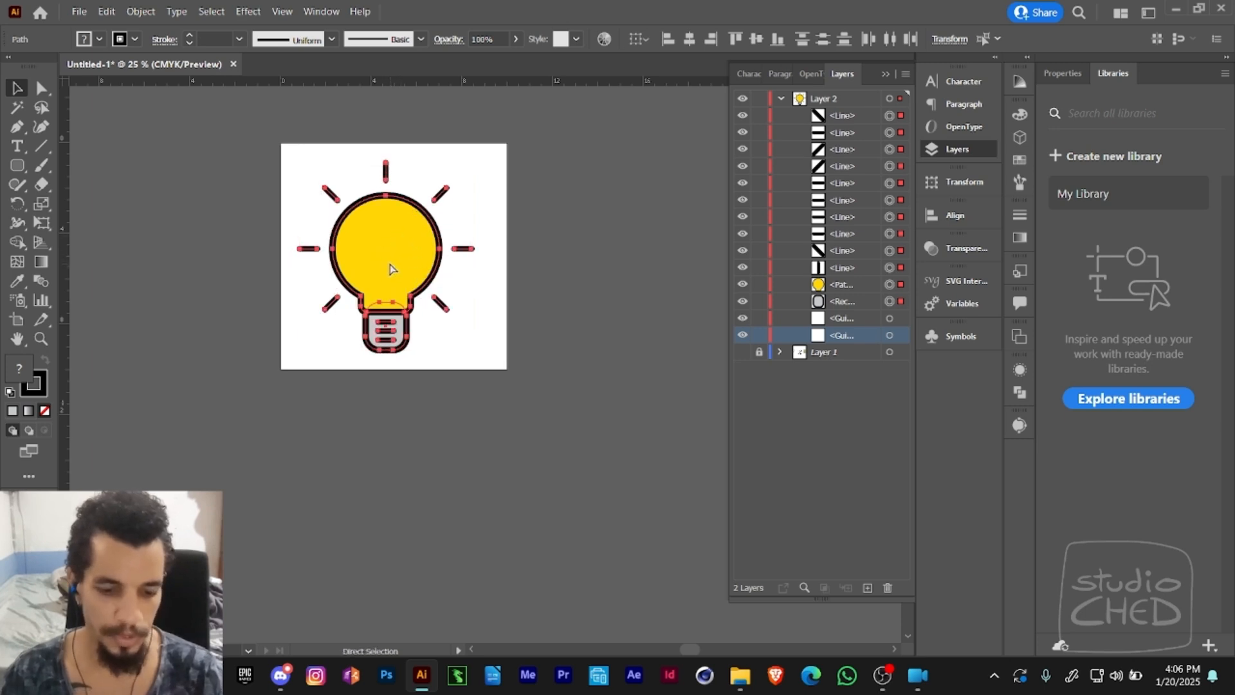
key(ctrl+g)
key(v)
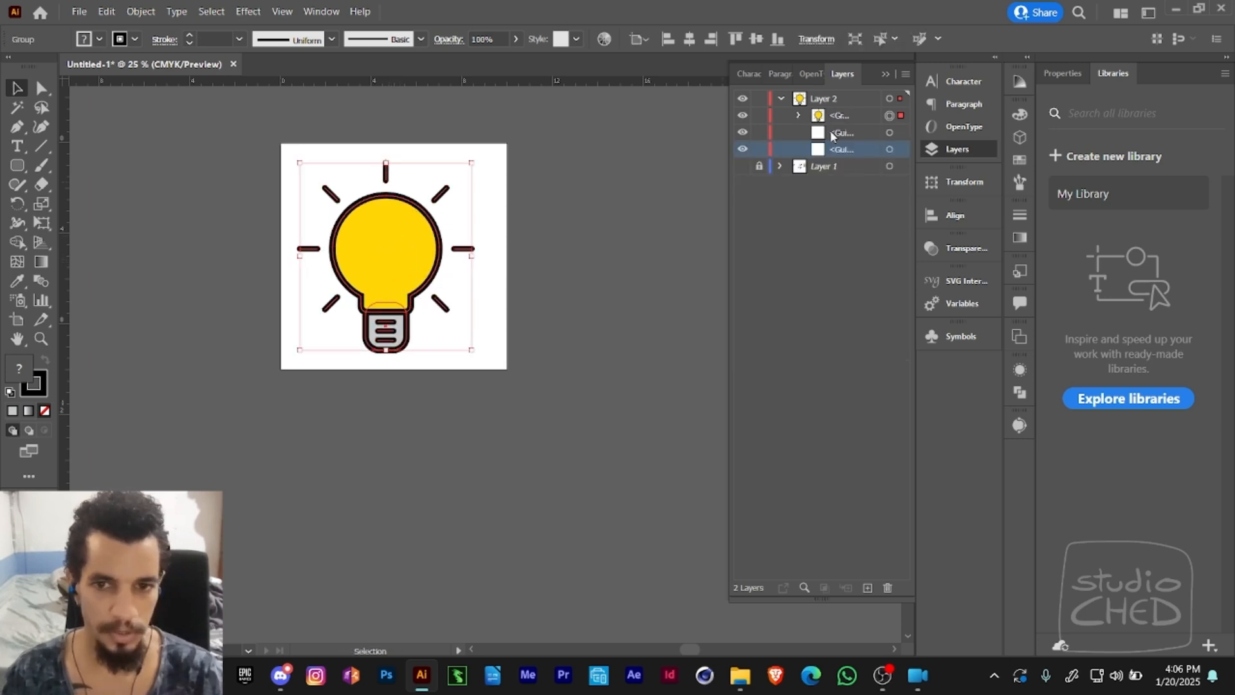
click(799, 115)
click(799, 116)
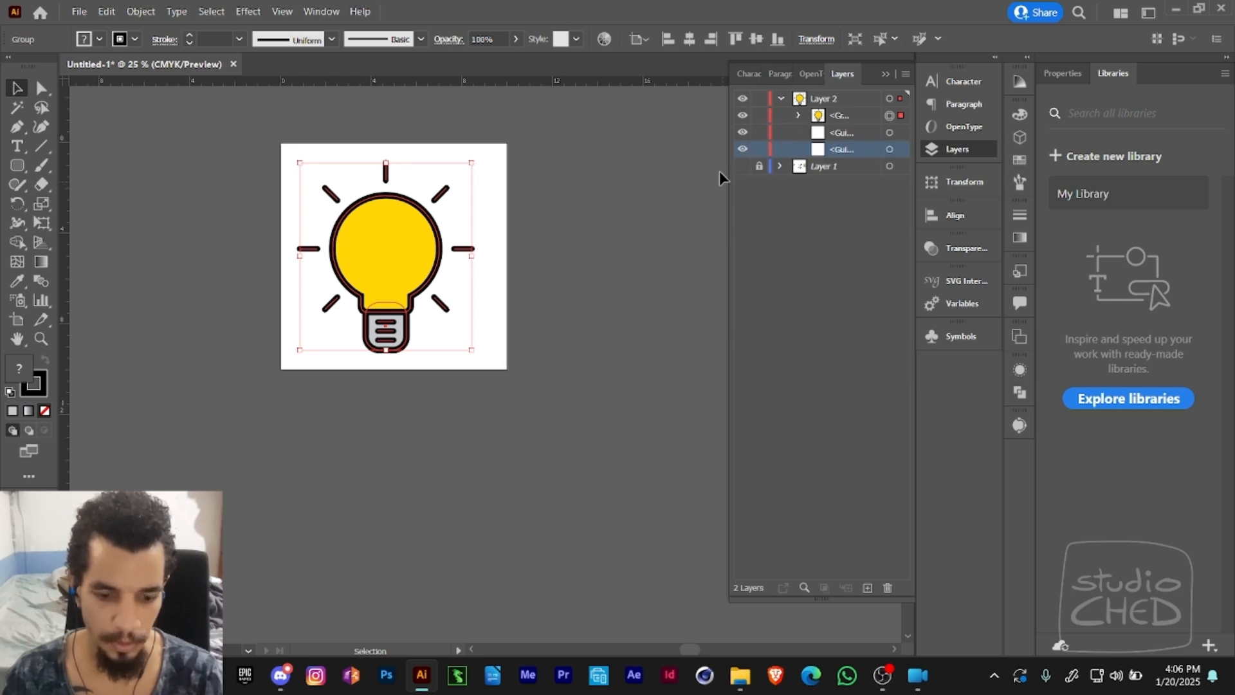
click(538, 239)
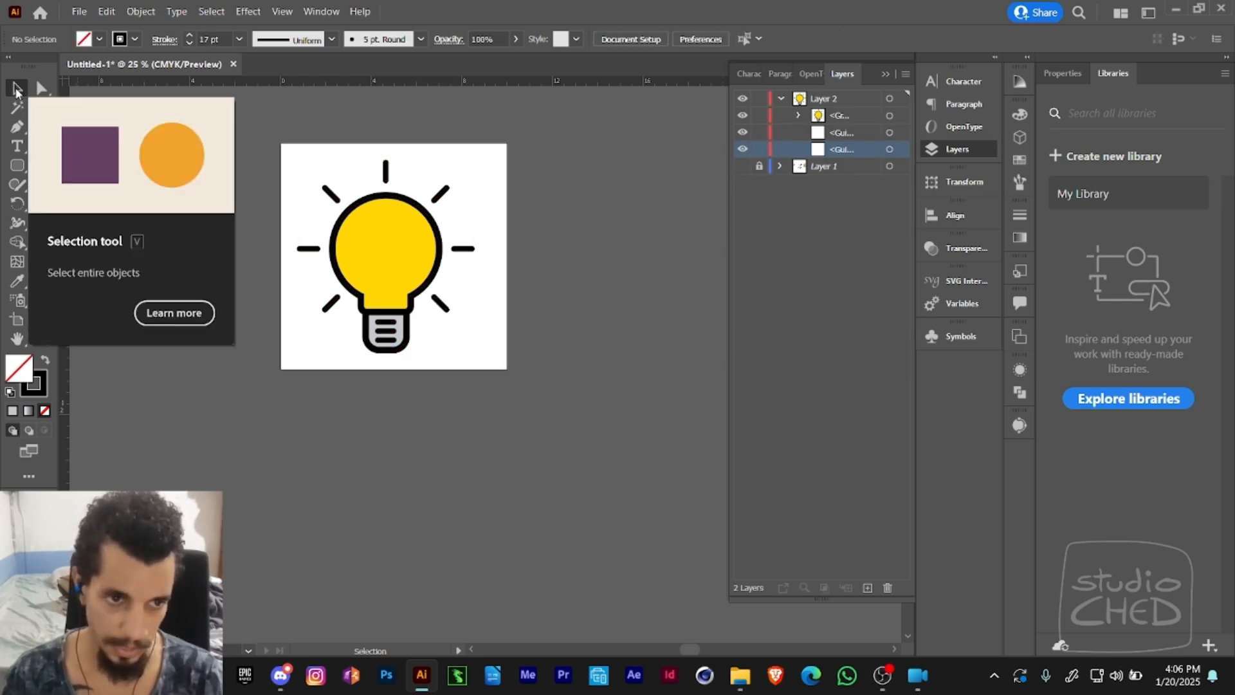
- Try moving the whole bulb group, then the upper-left ray and the yellow bulb shape individually, and undo the individual moves
drag(362, 264, 397, 270)
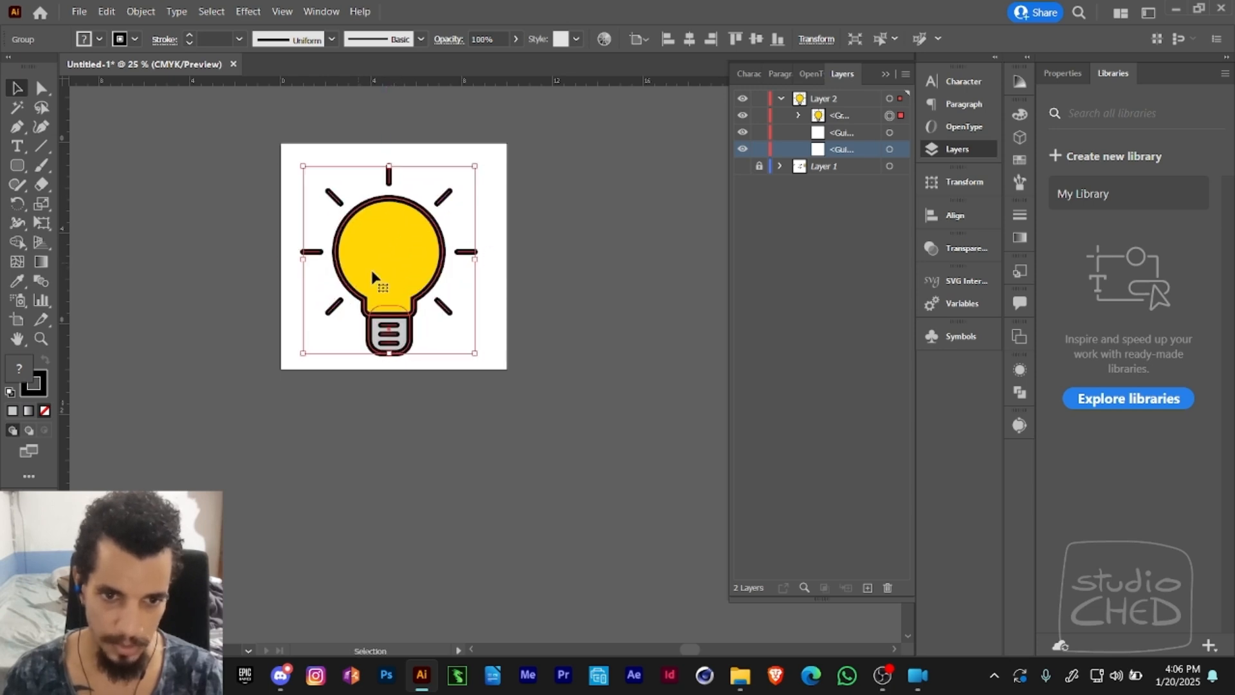
click(267, 198)
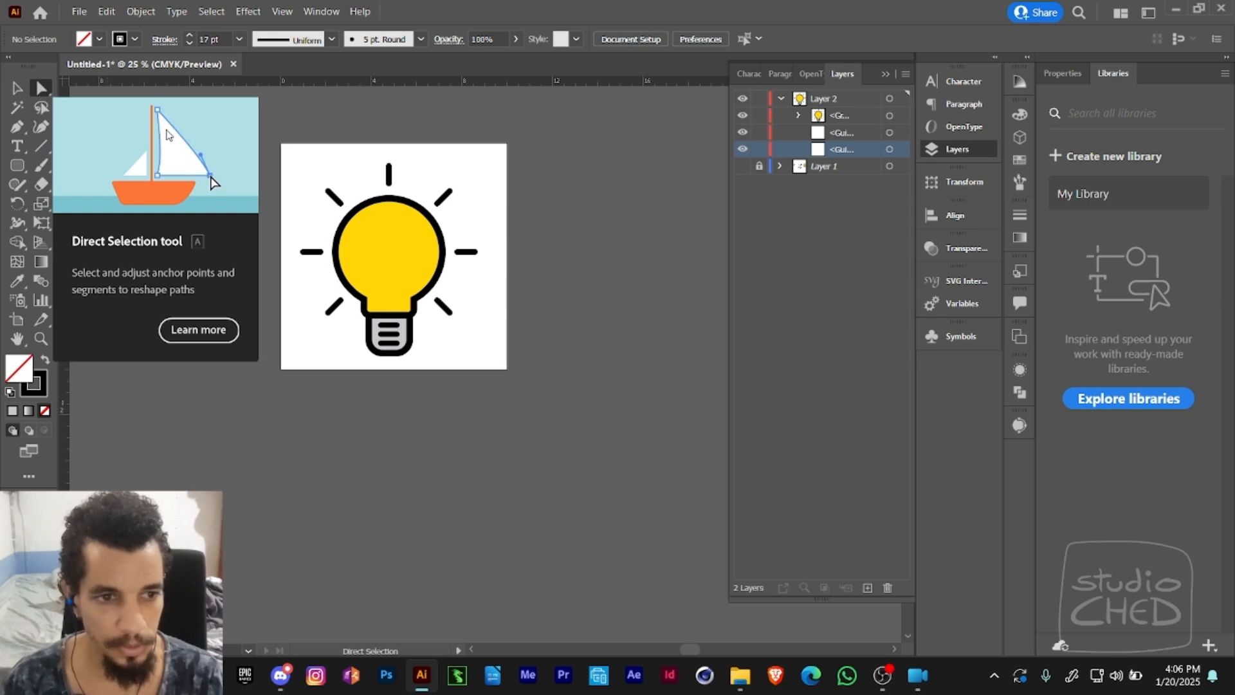
click(41, 90)
drag(340, 207, 309, 191)
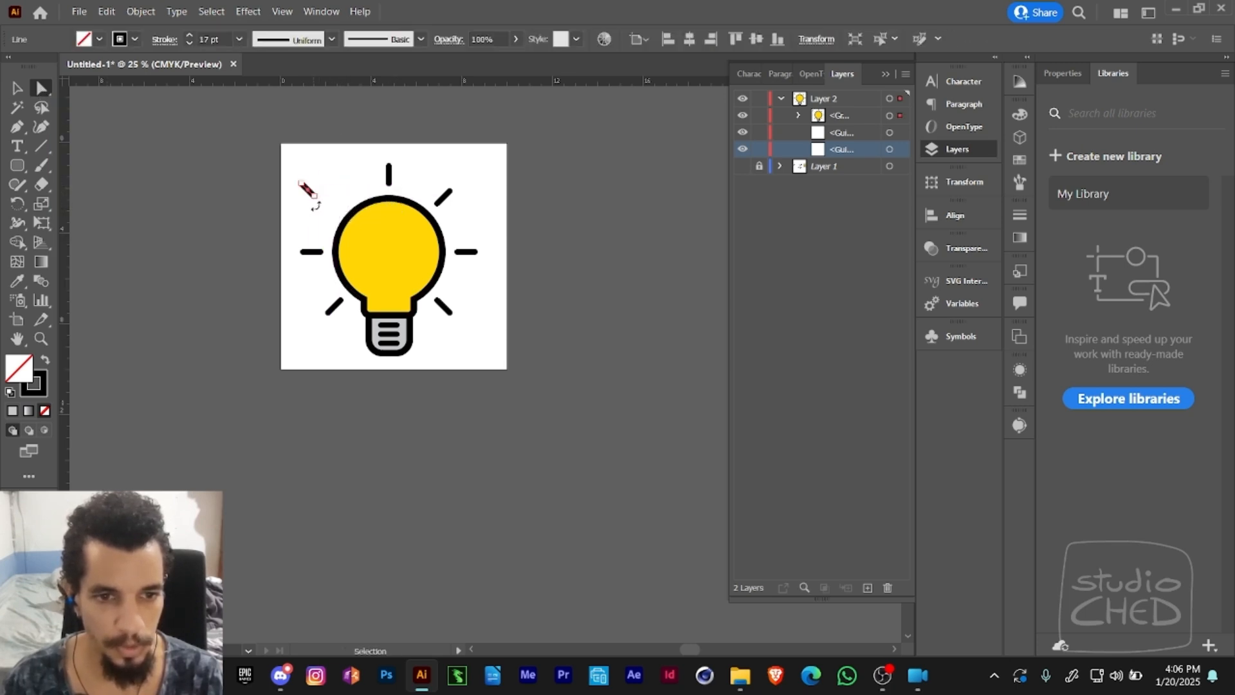
click(391, 185)
click(408, 185)
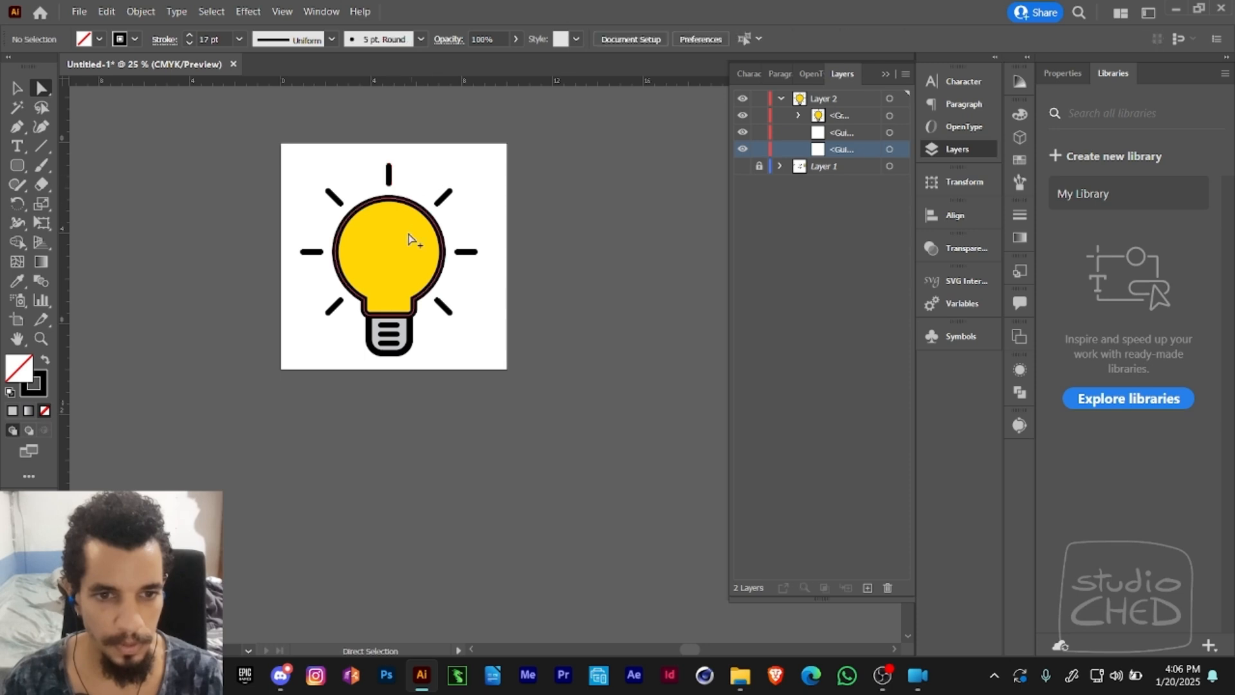
drag(400, 255, 452, 261)
key(ctrl+z)
key(v)
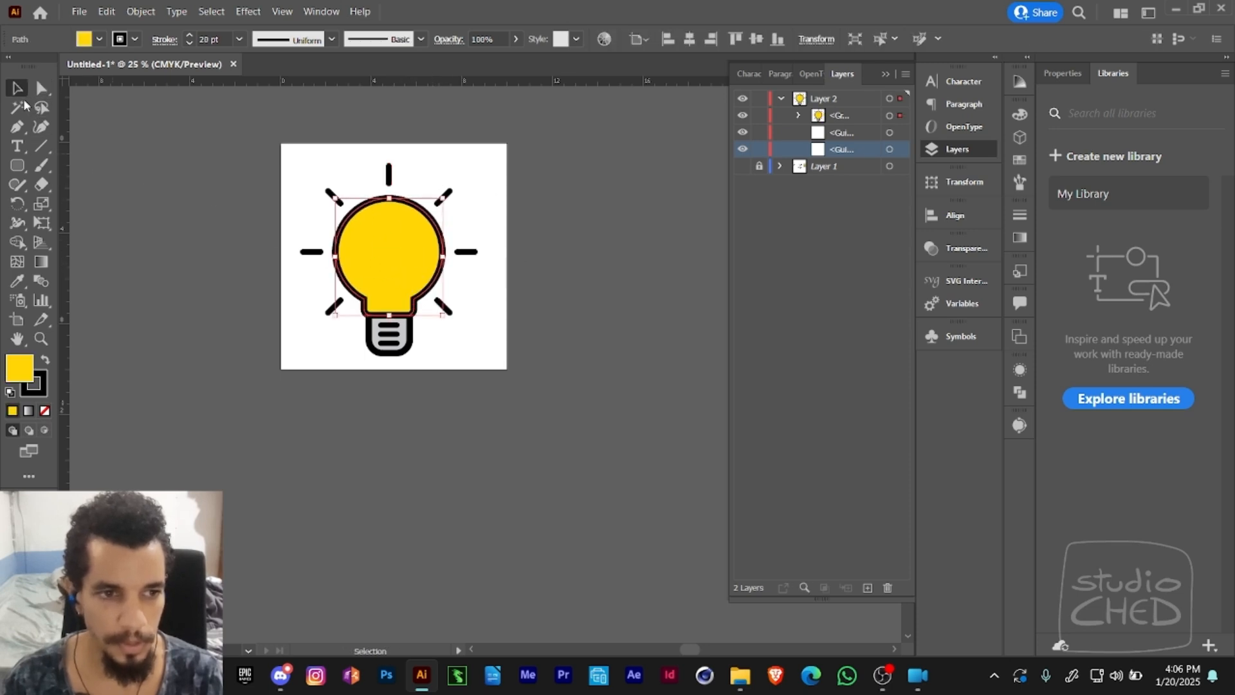
key(ctrl+shift+a)
- Centre the bulb group horizontally and vertically on the artboard, then deselect it
click(417, 277)
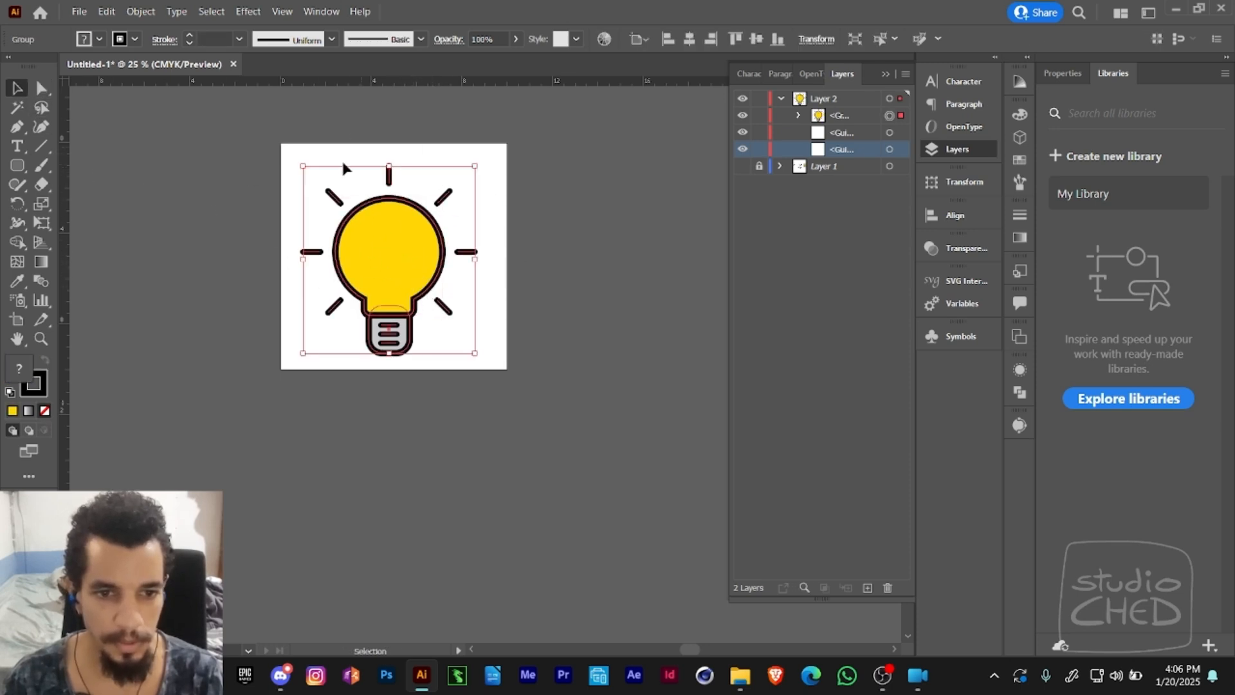
click(690, 41)
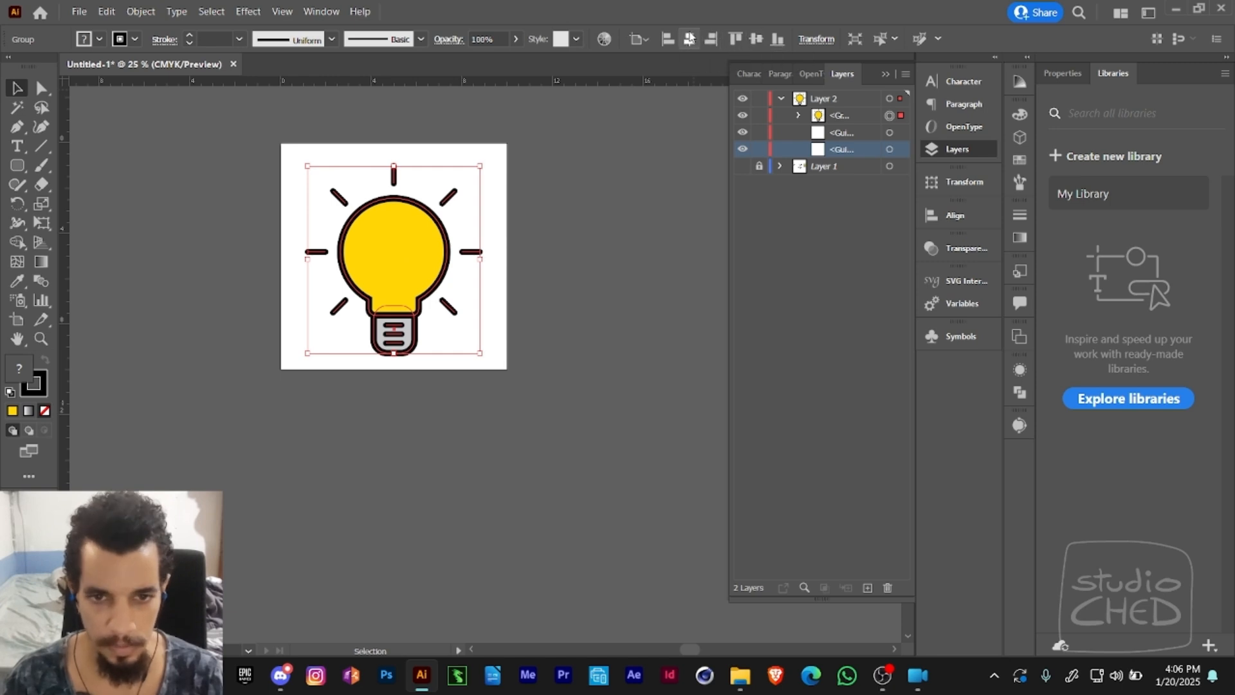
click(757, 40)
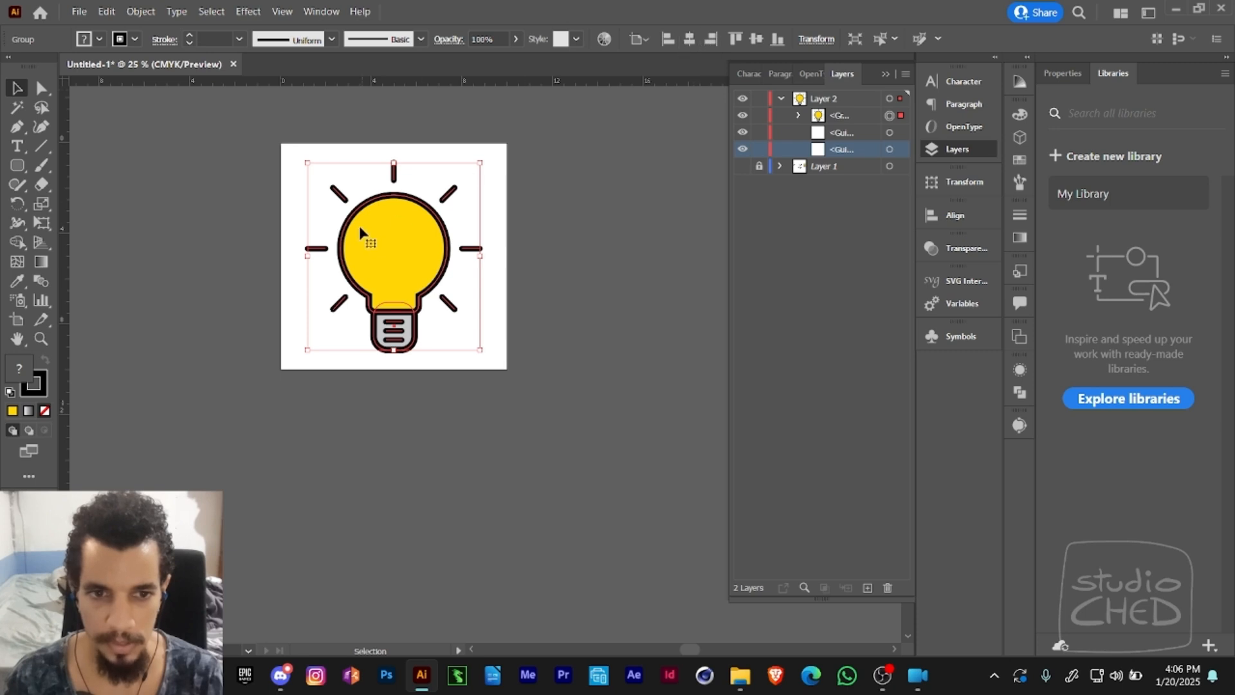
key(a)
click(620, 231)
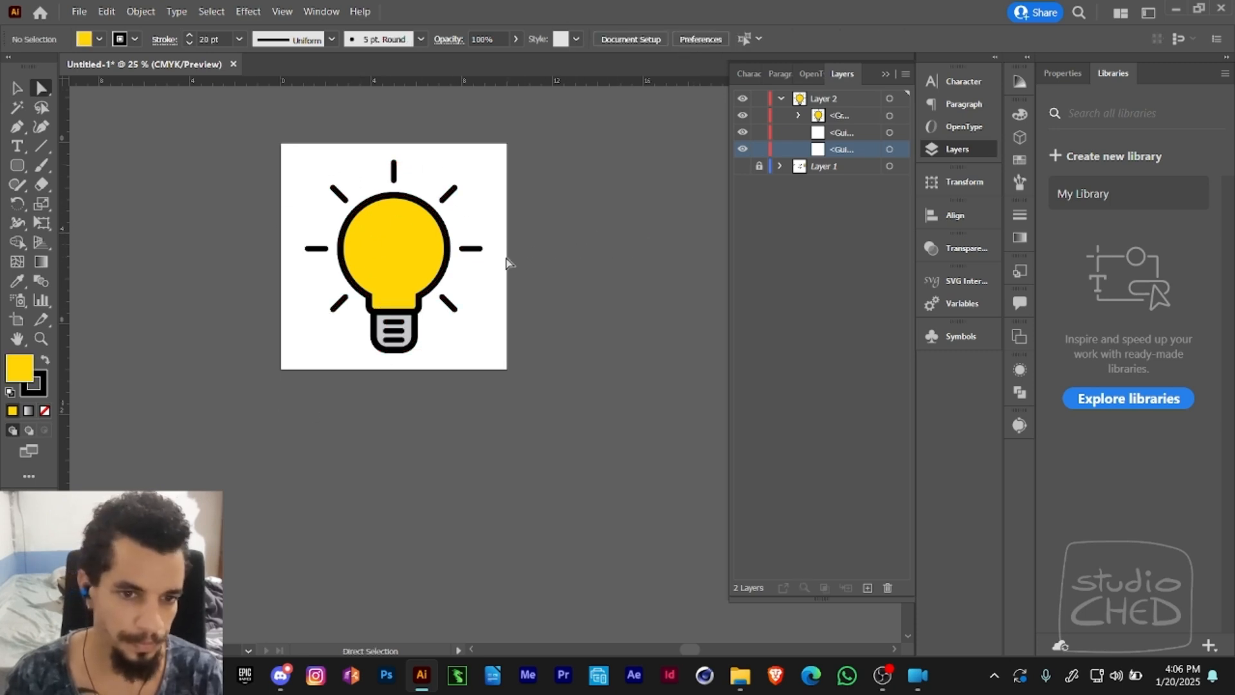
click(473, 250)
shift+click(451, 307)
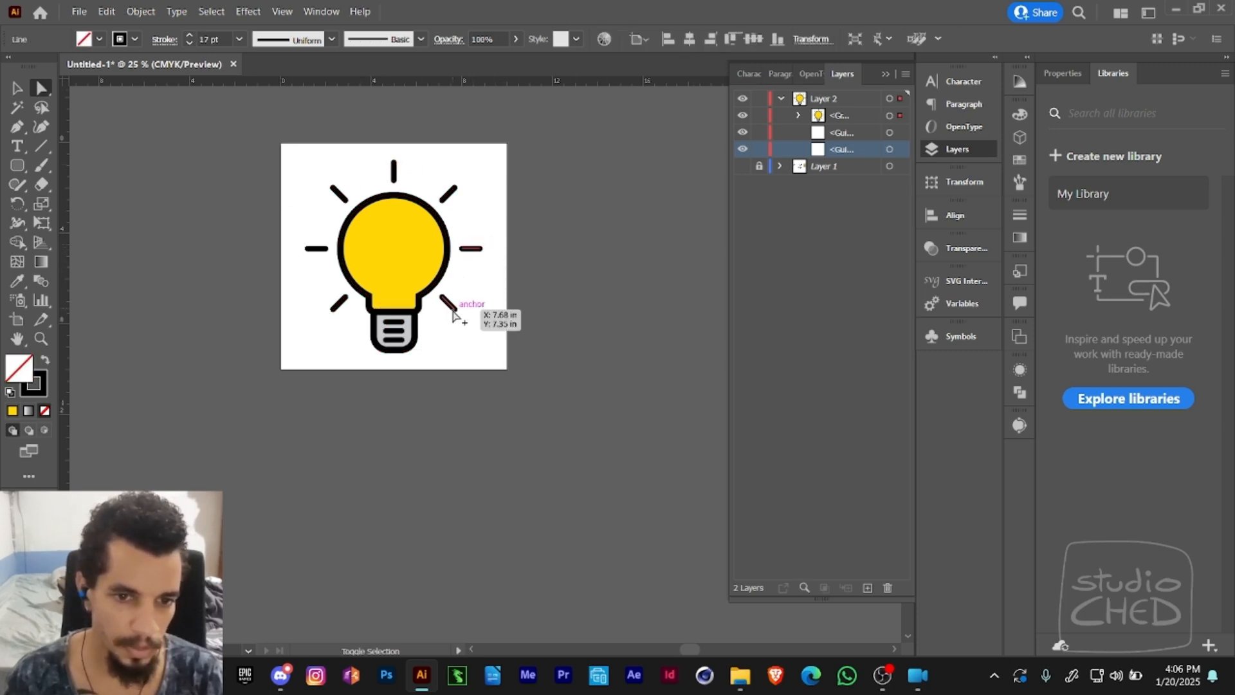
shift+click(339, 193)
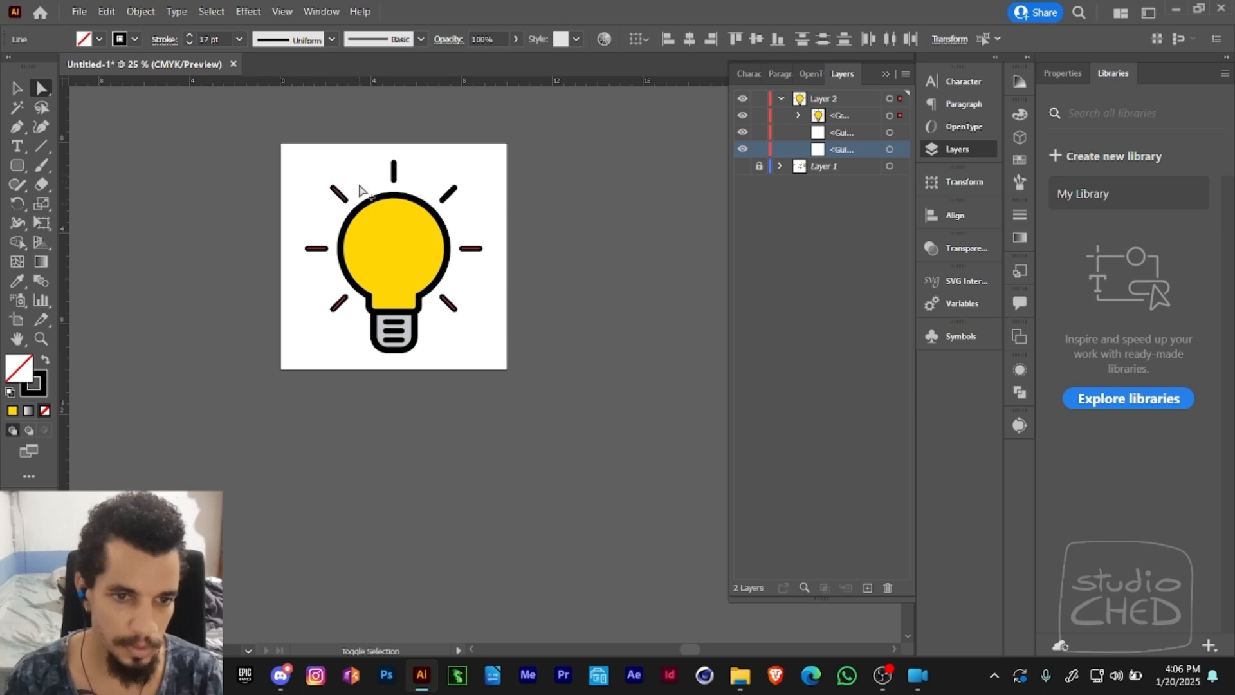
shift+click(393, 171)
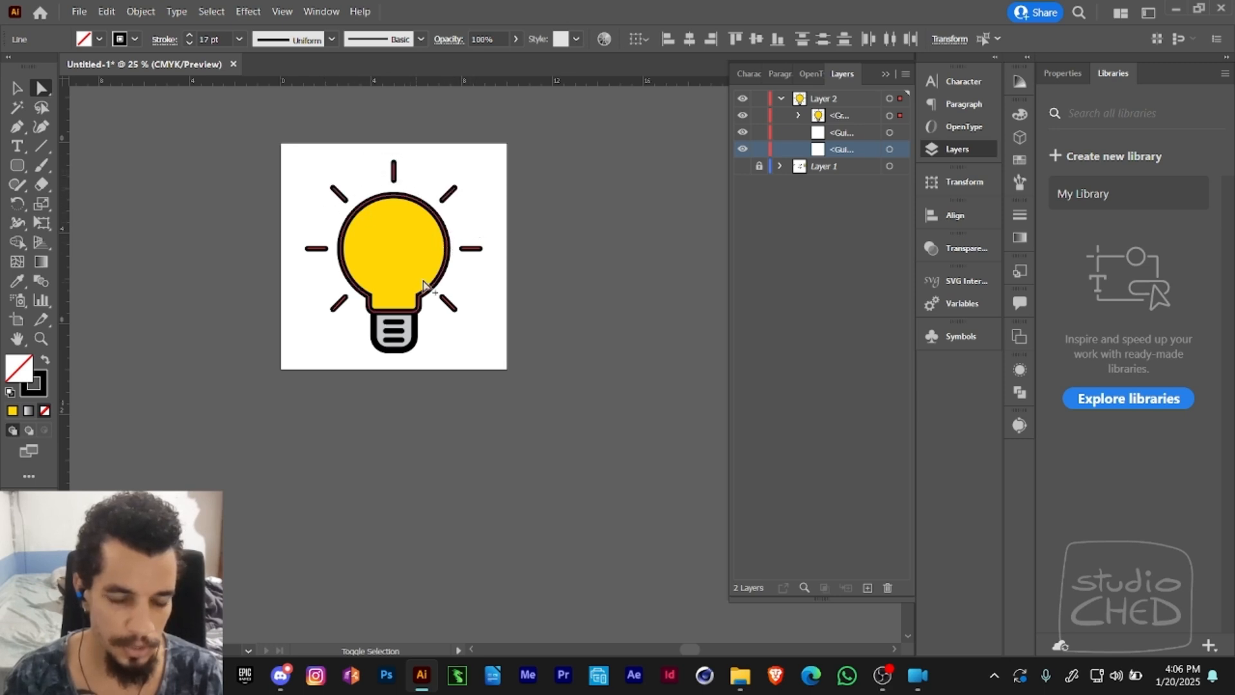
click(484, 237)
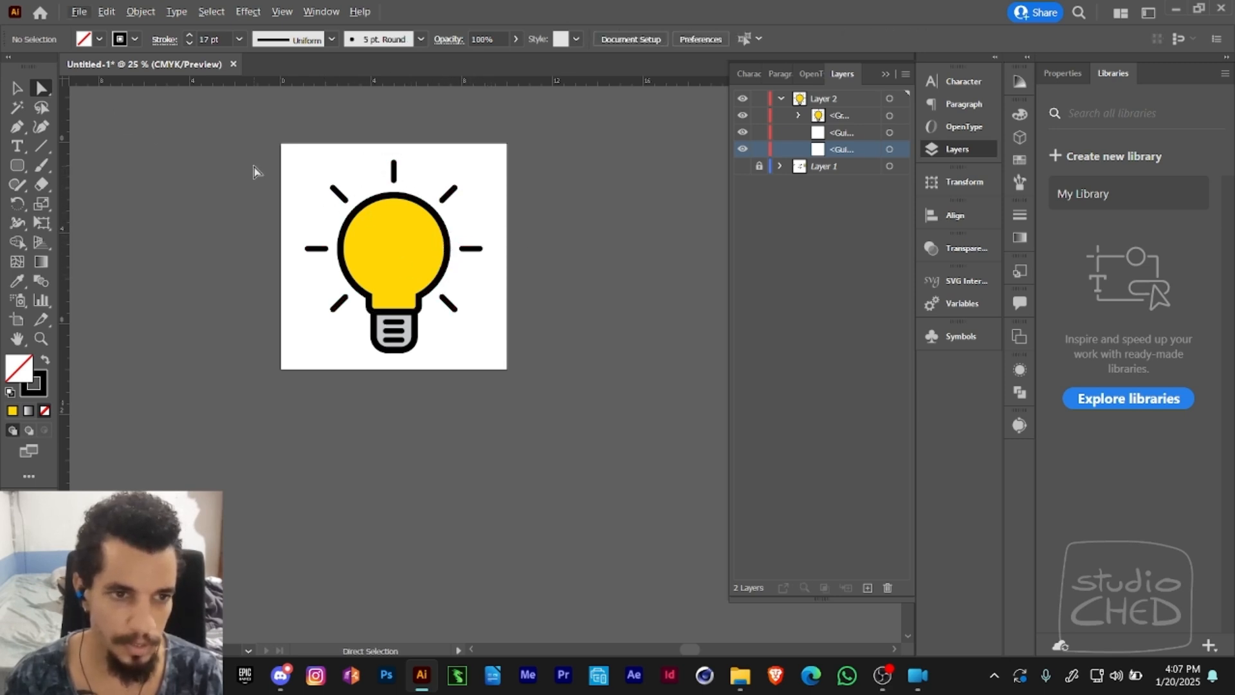
- Select the eight rays around the bulb and try the Free Transform and Magic Wand tools on them
click(473, 248)
shift+click(448, 193)
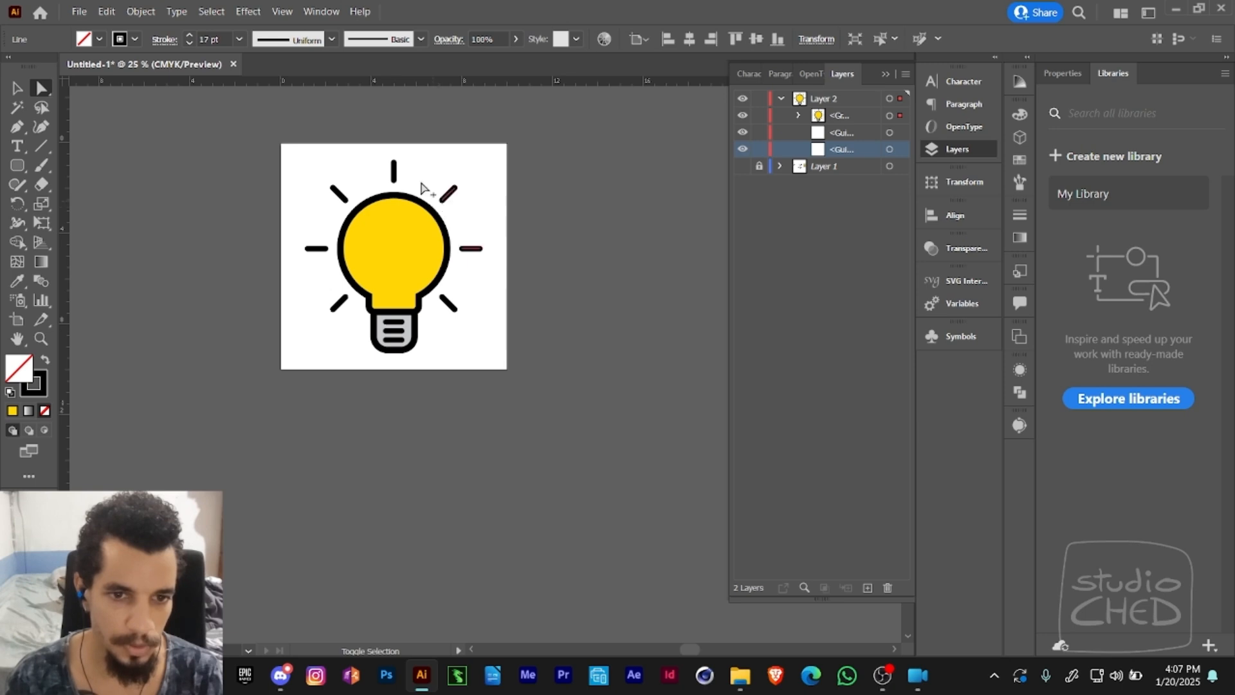
drag(346, 211, 348, 212)
drag(298, 229, 347, 323)
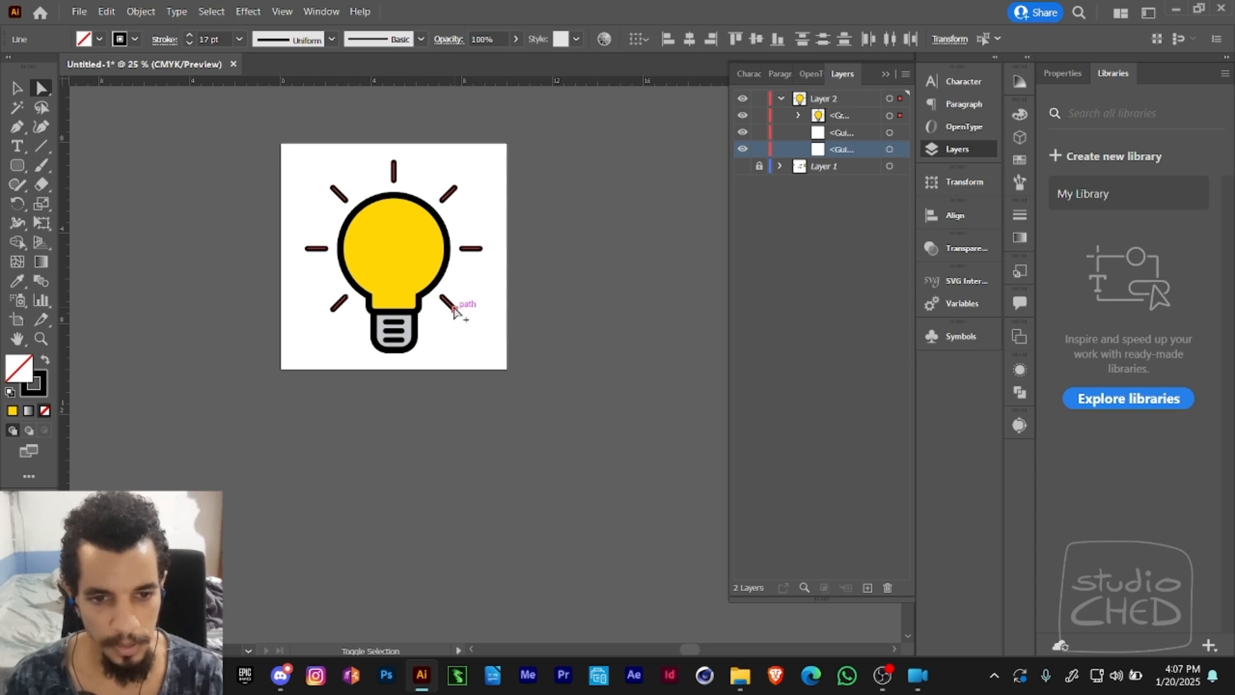
alt+click(452, 308)
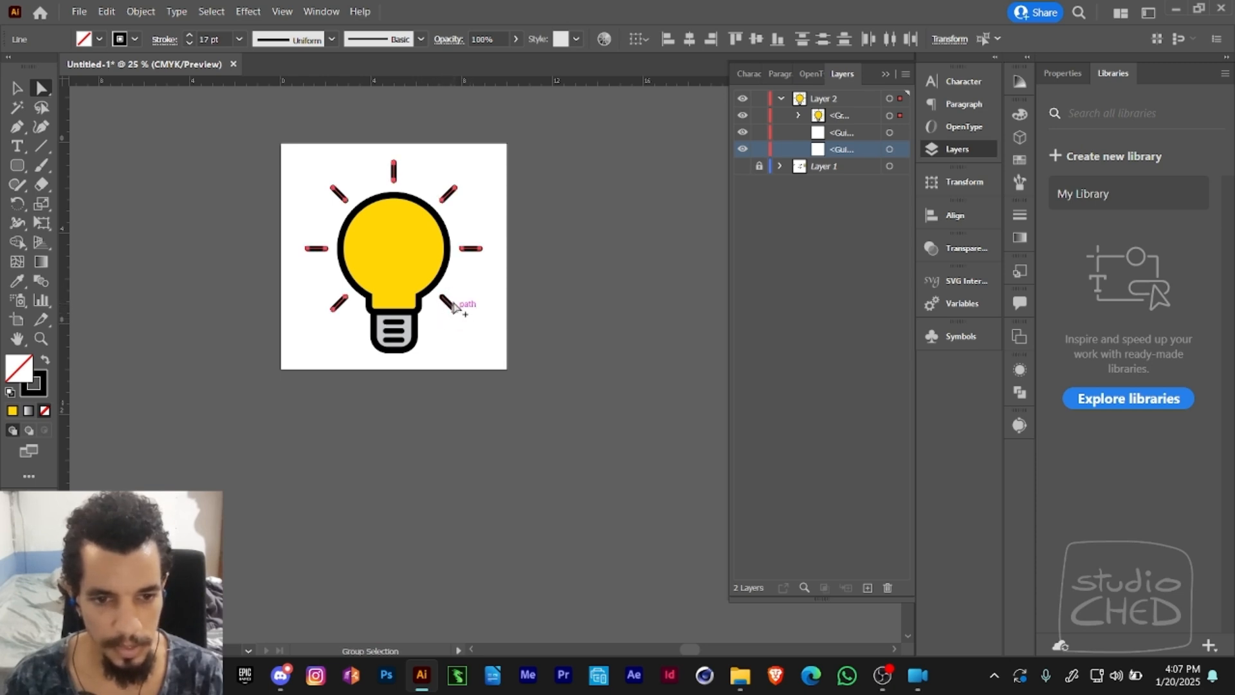
key(e)
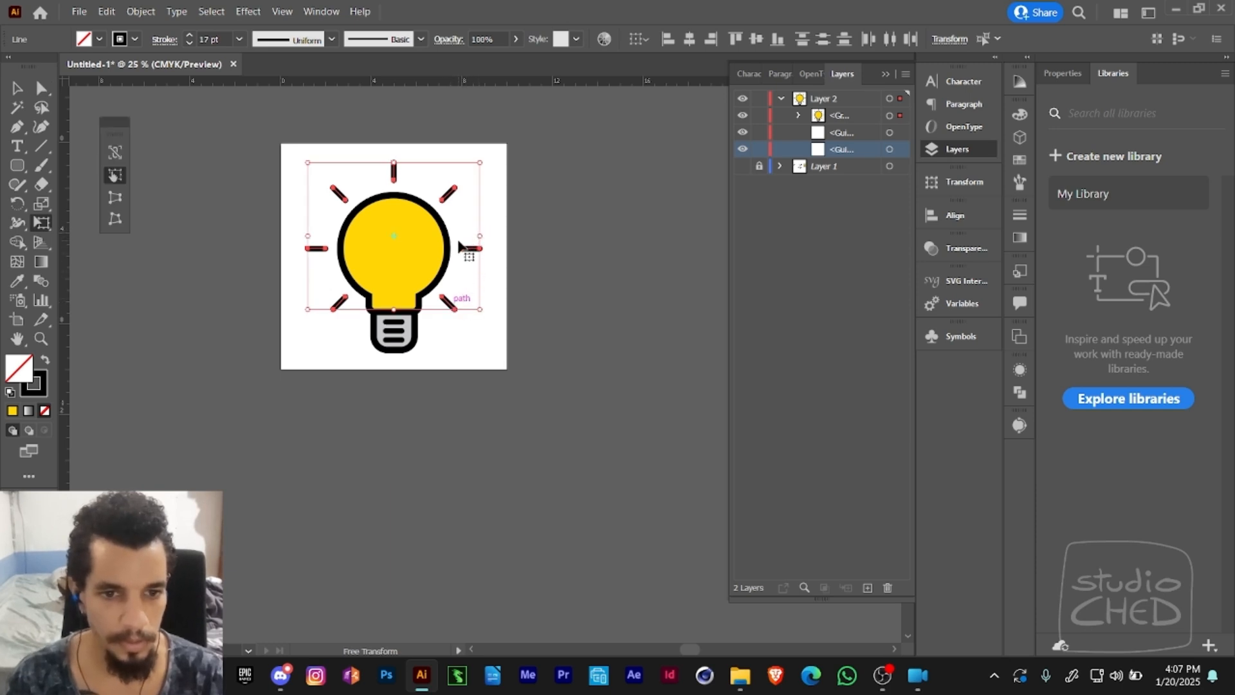
key(y)
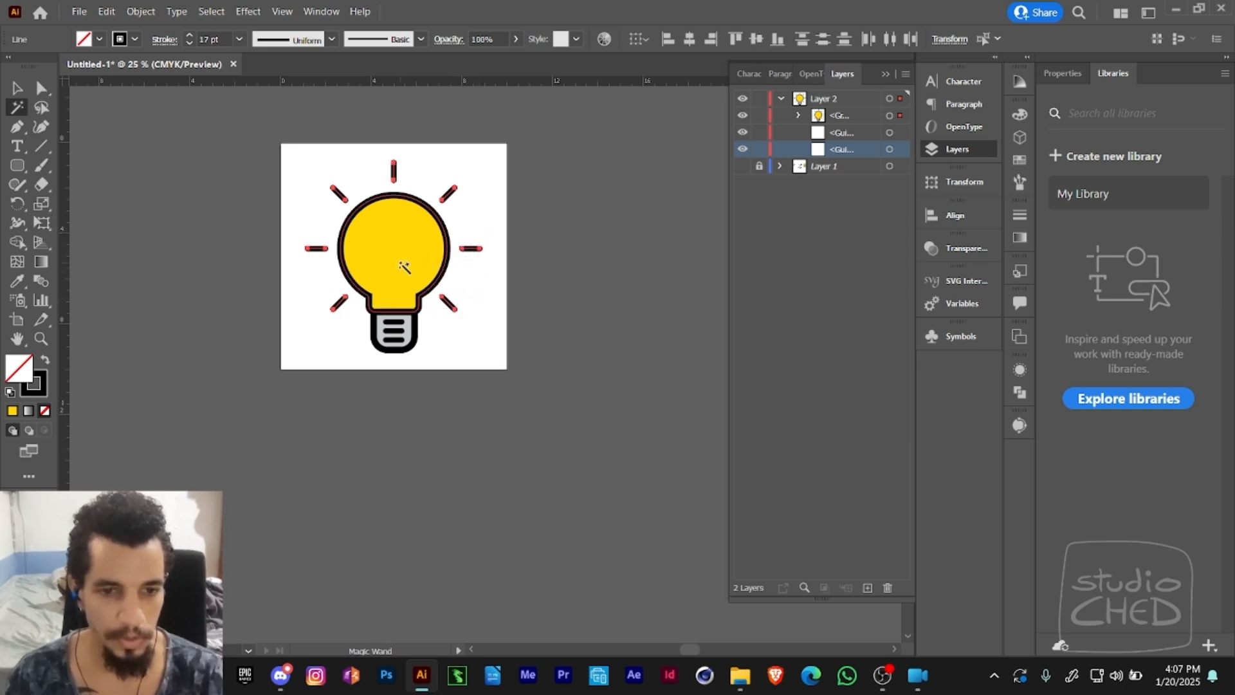
click(400, 256)
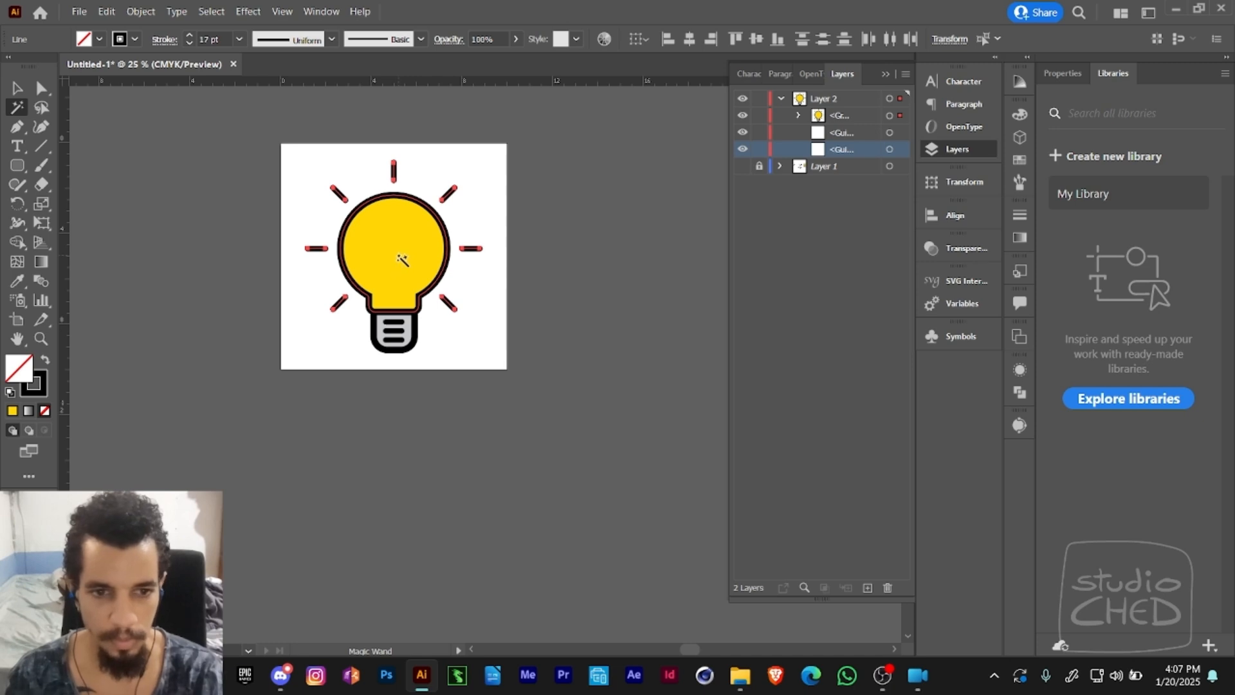
- Show the hidden guides, clear them all from the document and leave nothing selected
key(ctrl+semicolon)
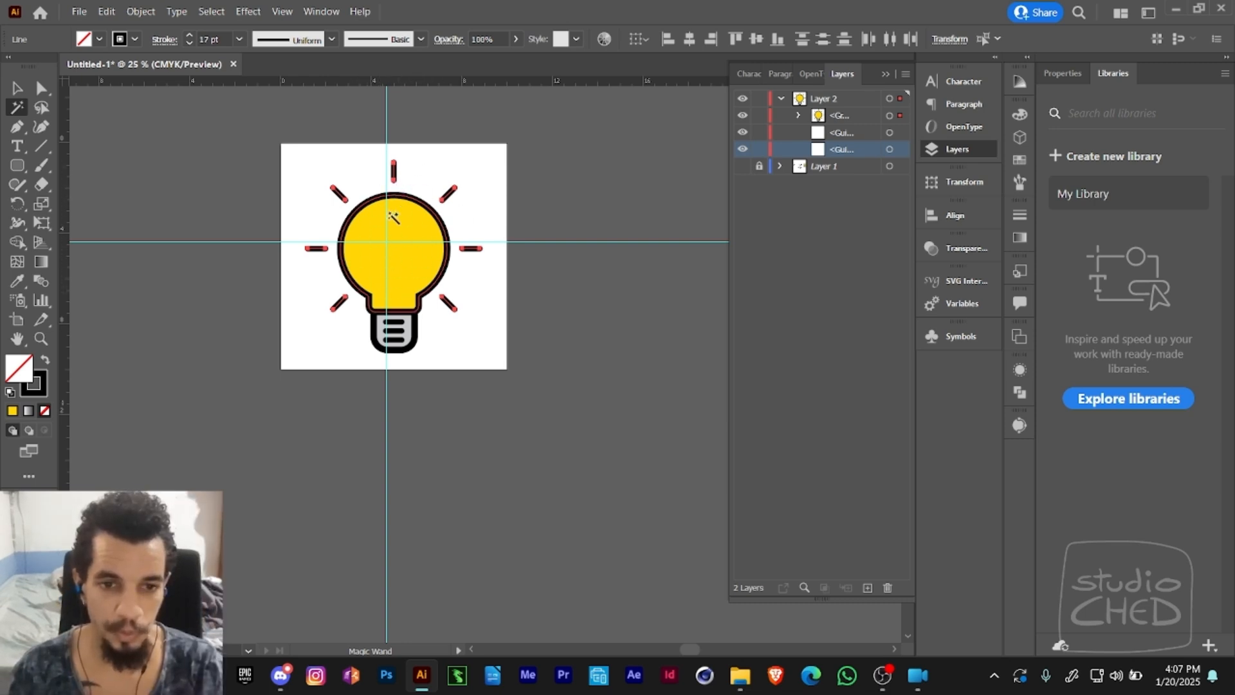
key(a)
click(421, 270)
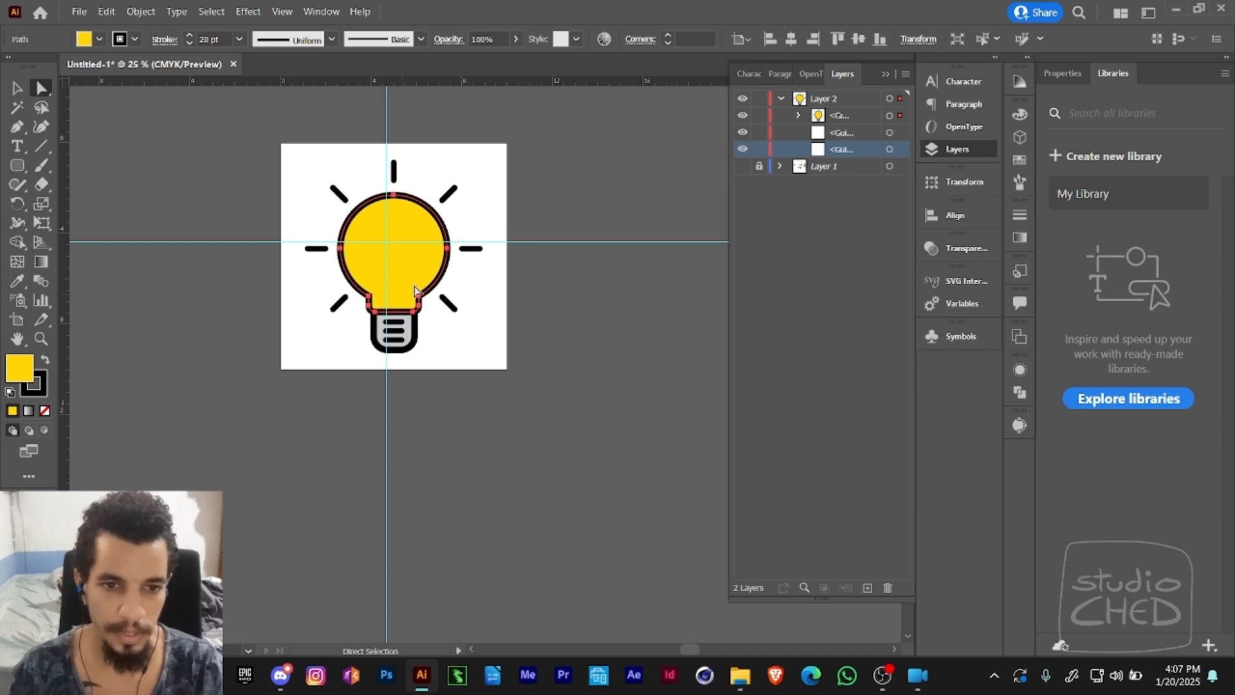
key(v)
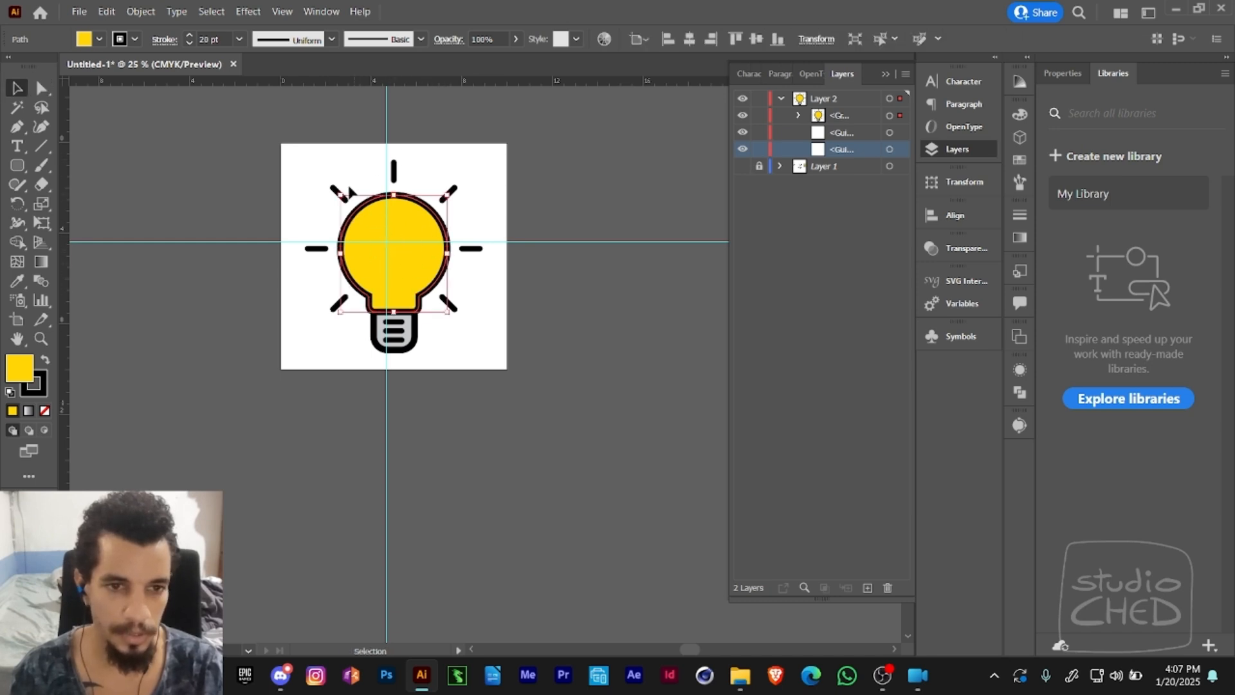
click(281, 13)
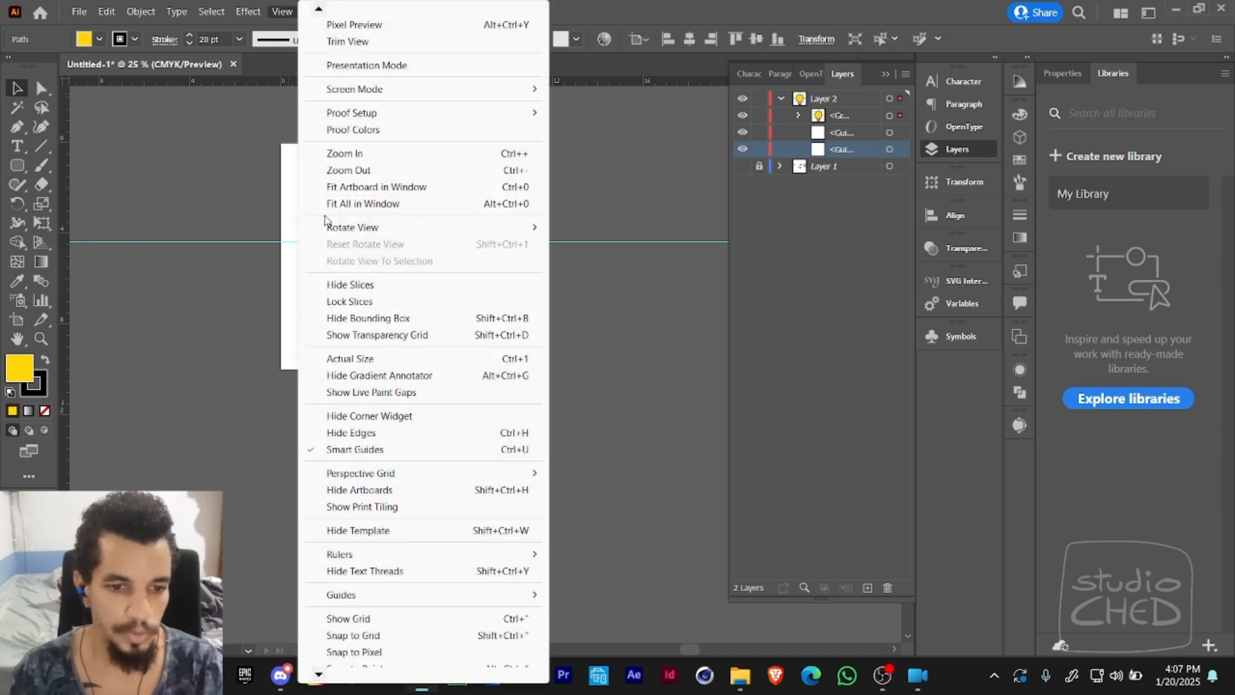
mouse_move(373, 595)
click(598, 661)
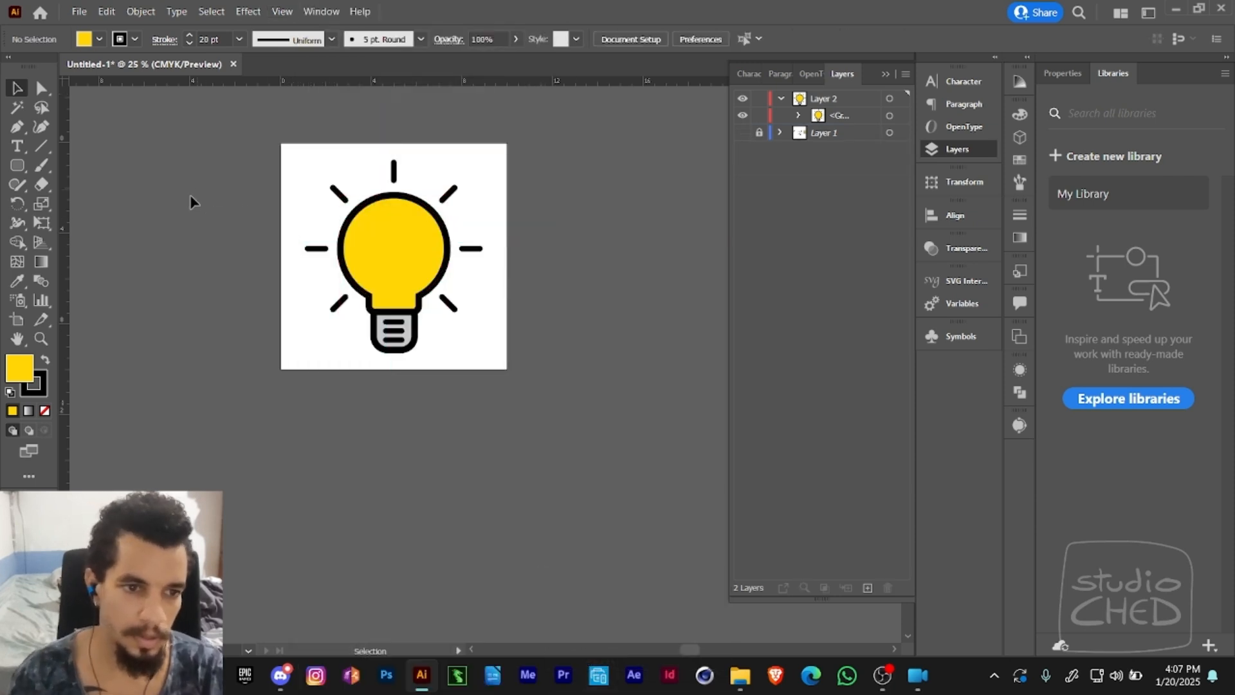
- Select the yellow bulb shape with Free Transform and place a vertical and a horizontal guide crossing at its centre
key(a)
click(372, 260)
key(e)
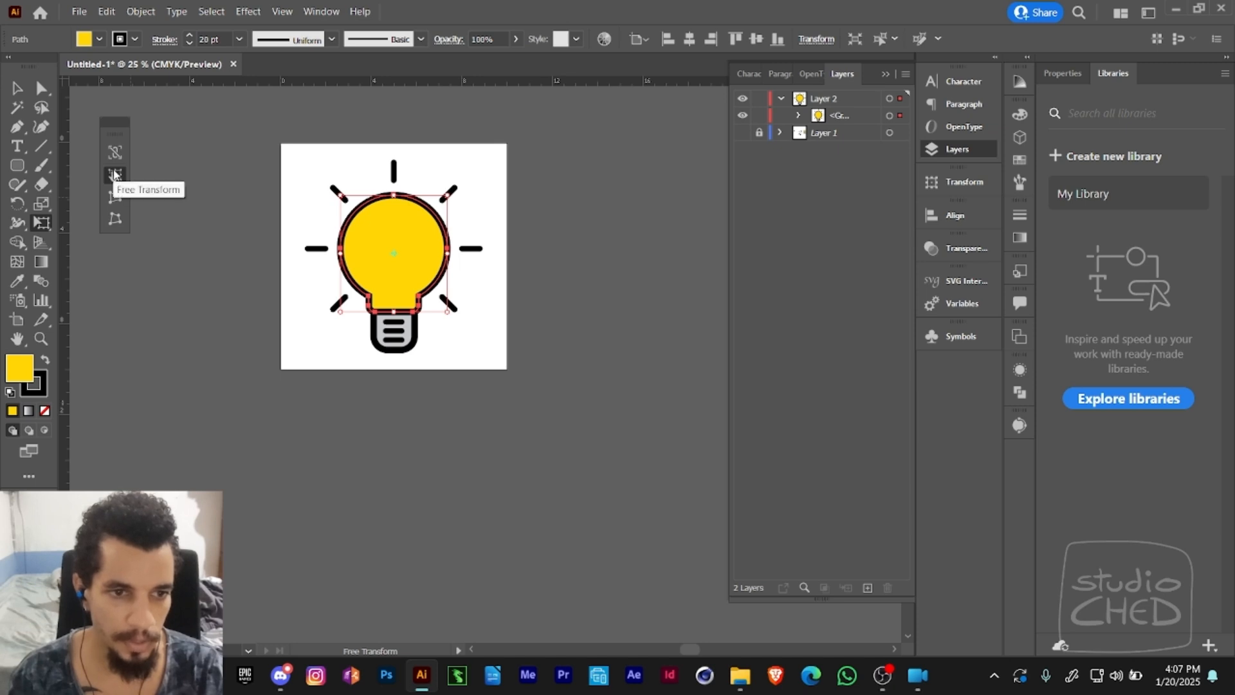
click(116, 175)
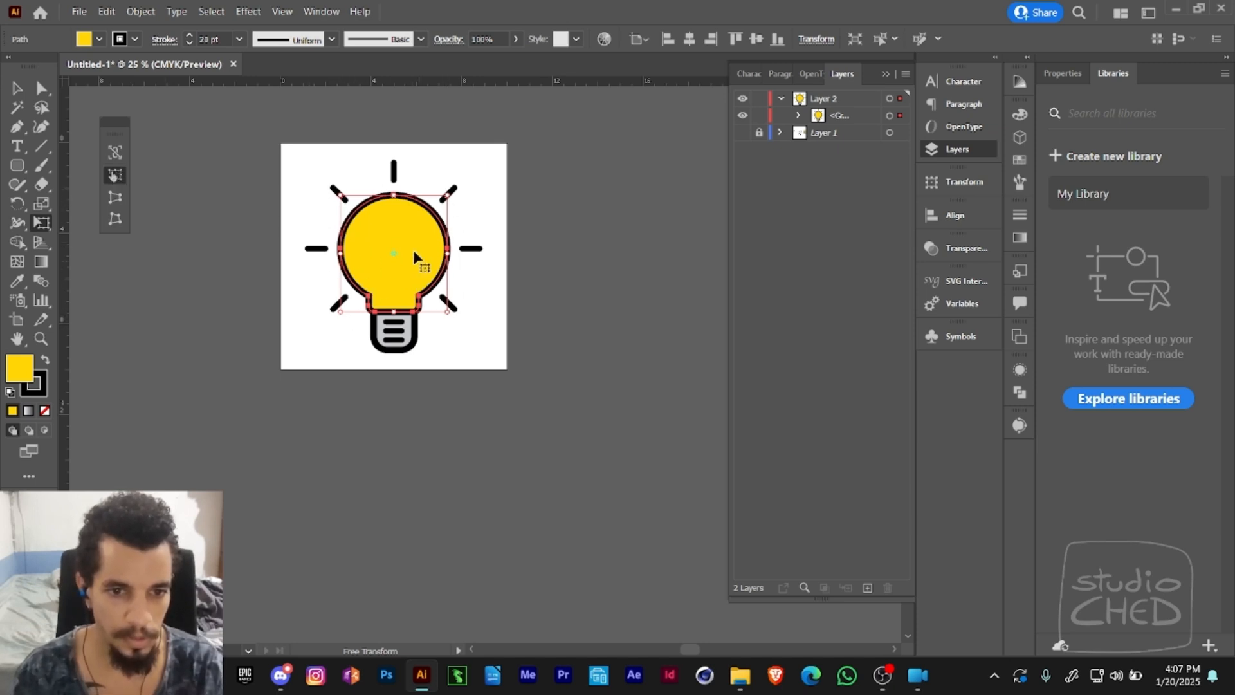
key(a)
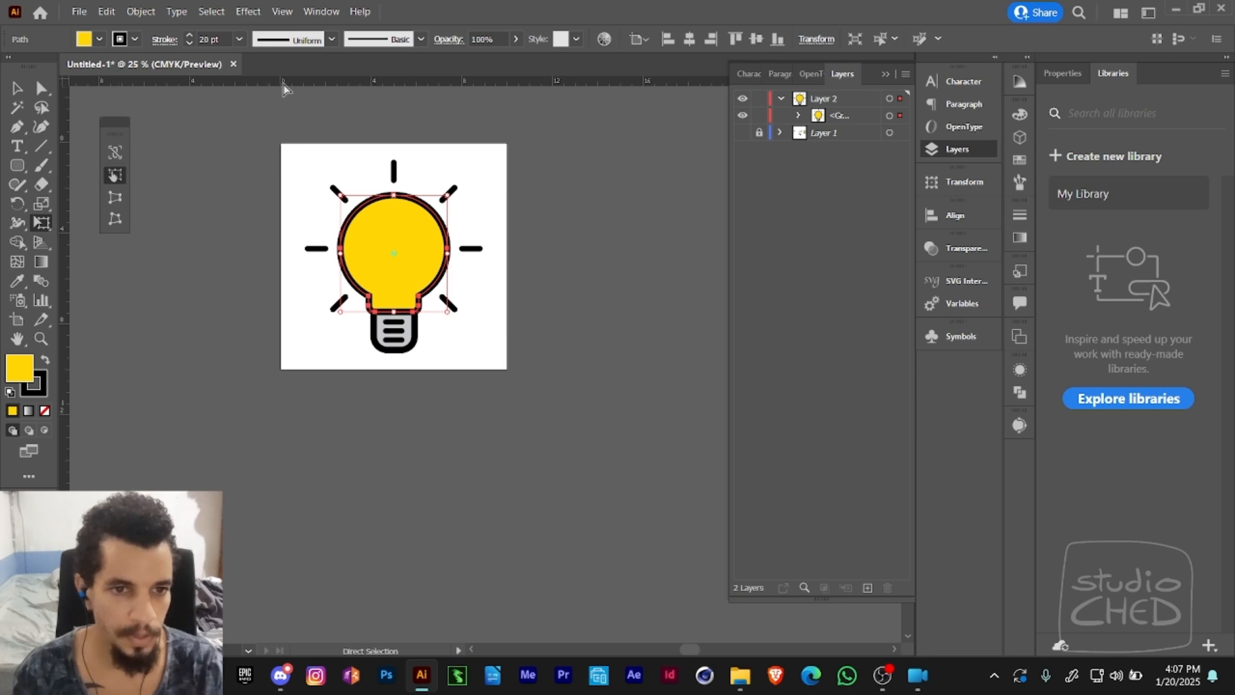
drag(398, 102, 394, 253)
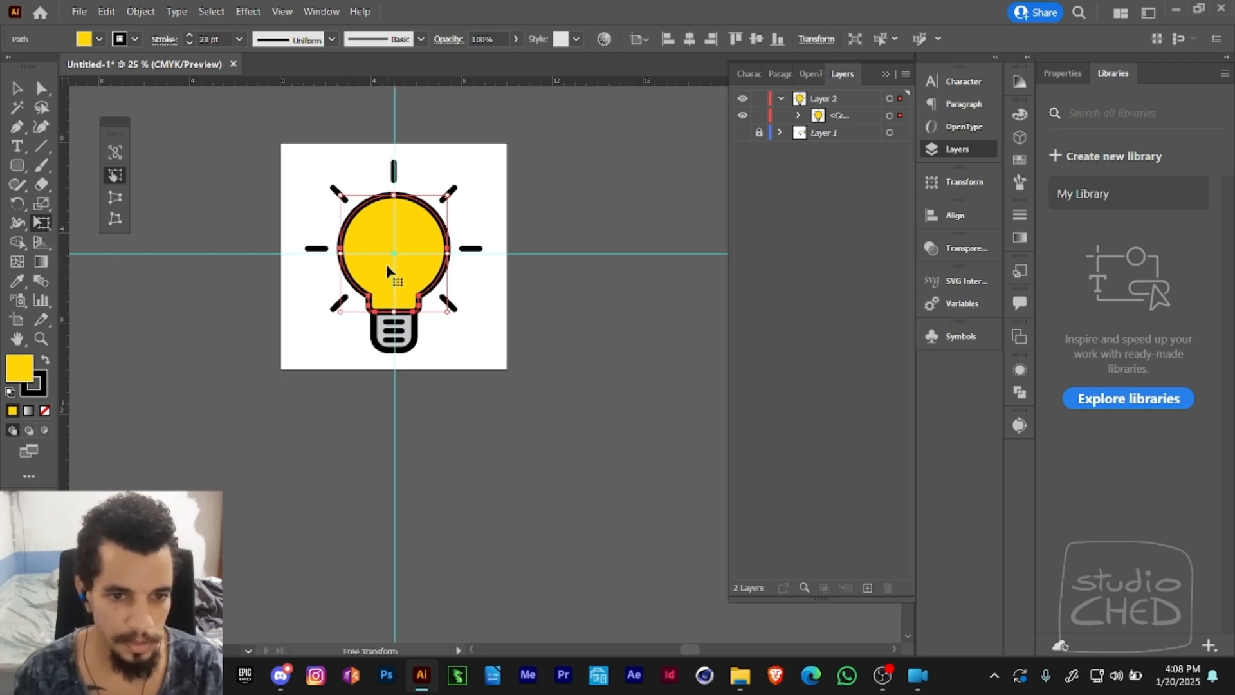
- Examine how the two guides line up with the centre of the yellow bulb shape, and deselect the shape
key(z)
click(426, 270)
click(452, 338)
drag(454, 344, 318, 243)
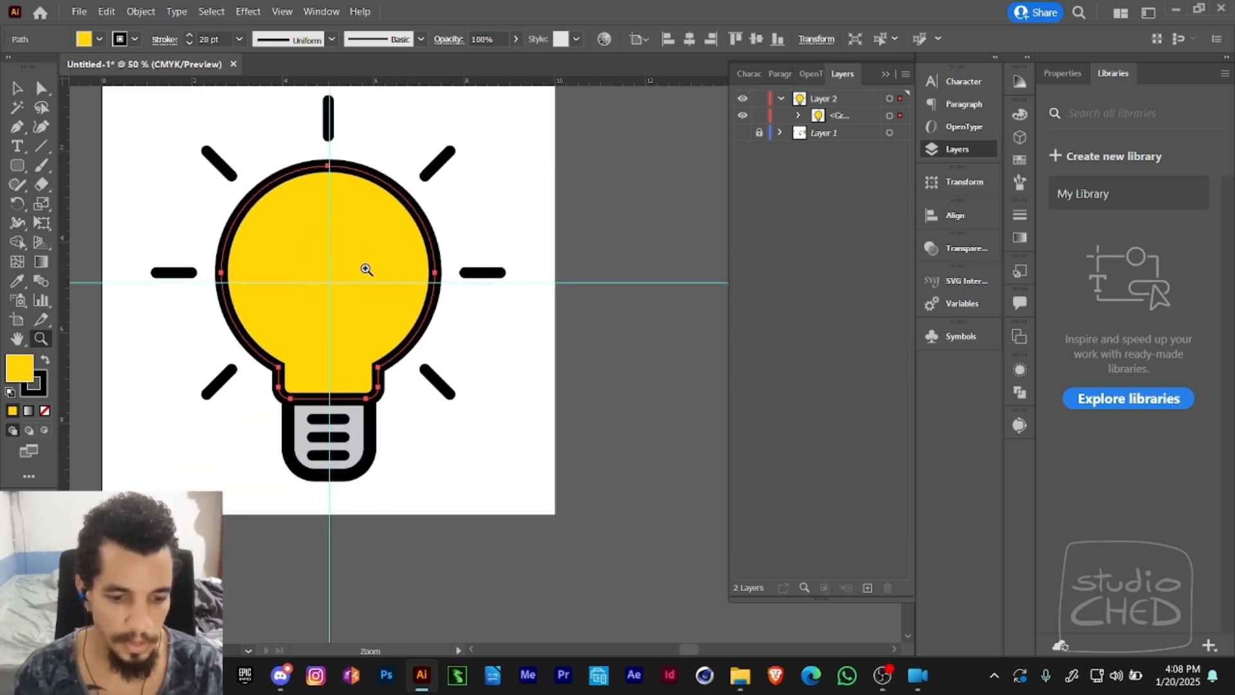
key(e)
key(a)
click(508, 214)
drag(468, 236, 526, 257)
key(z)
alt+click(501, 277)
drag(478, 311, 444, 241)
- Select all eight rays and scale them slightly outward around the bulb with Free Transform
key(a)
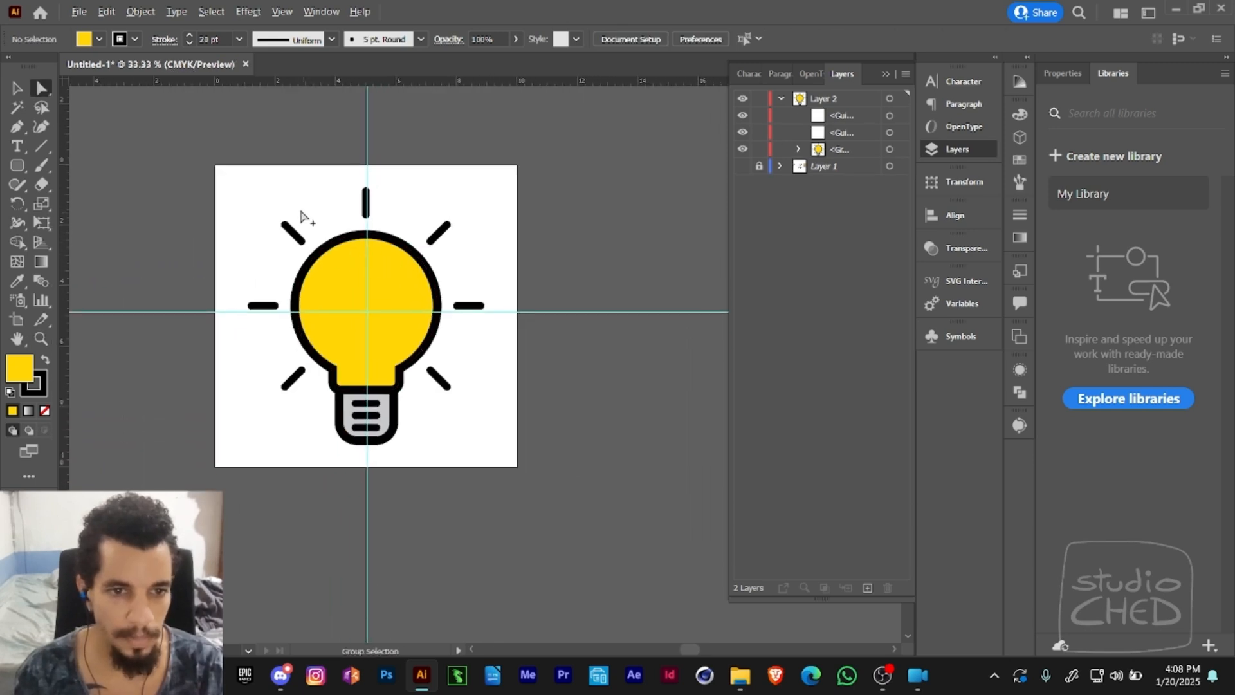
click(294, 234)
shift+click(439, 231)
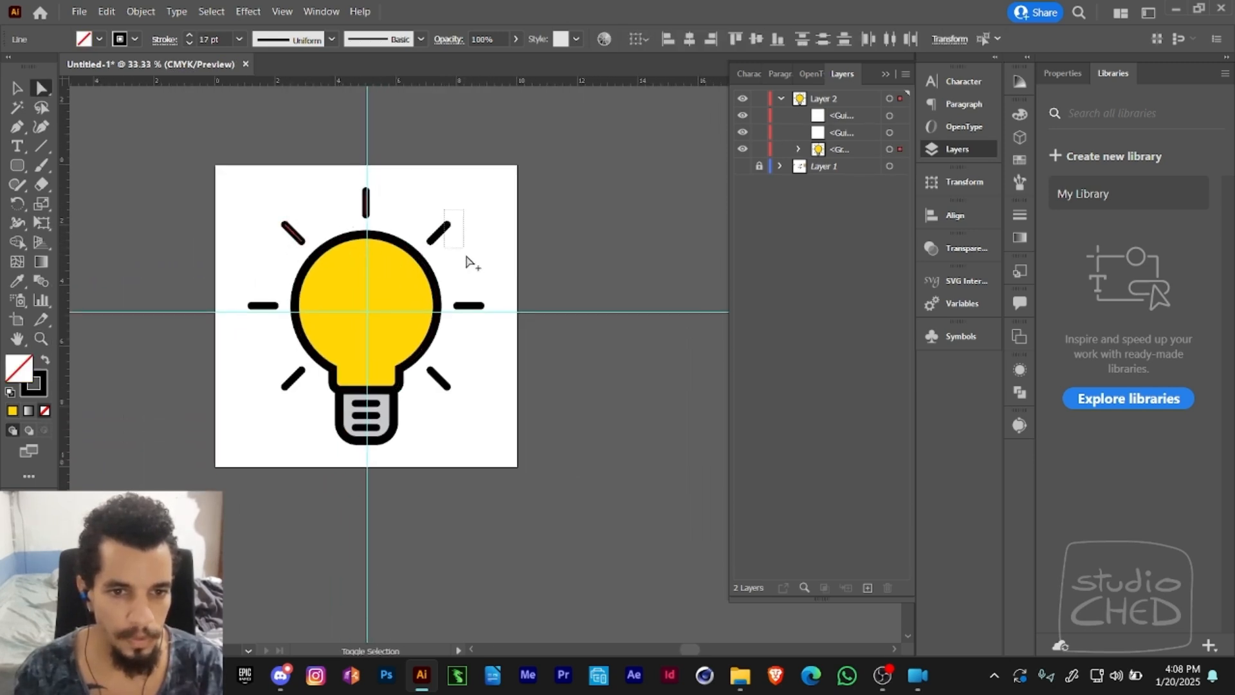
shift+click(298, 237)
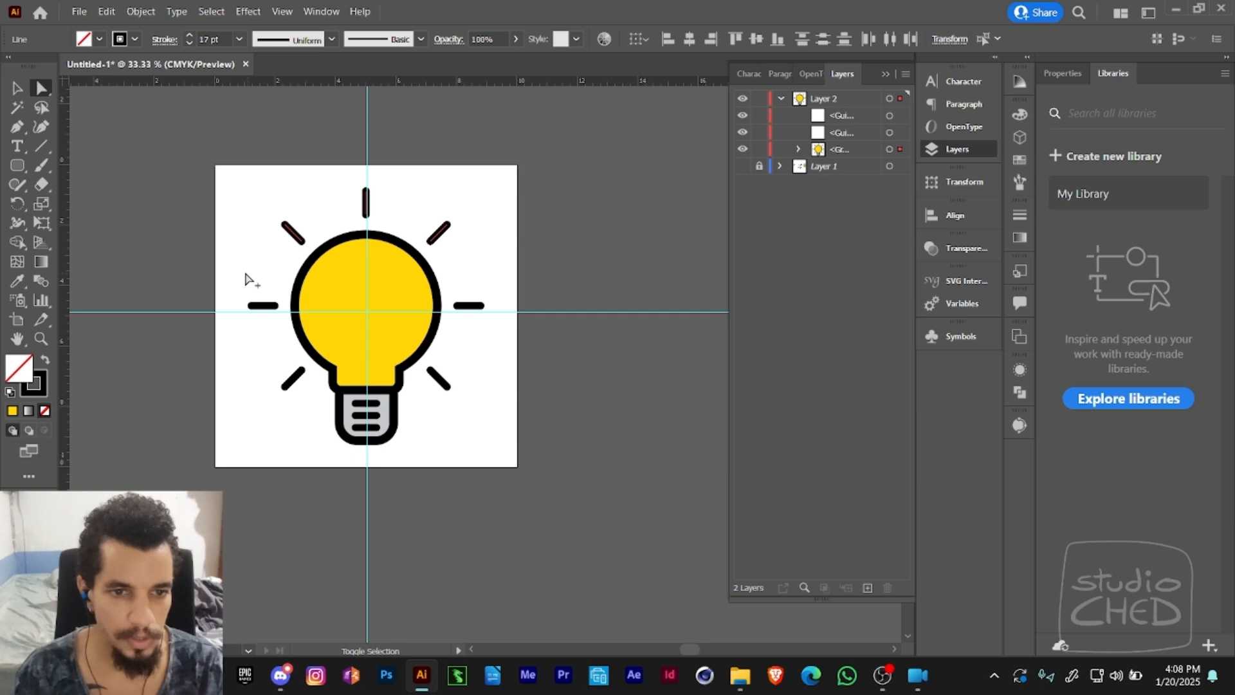
shift+click(269, 309)
shift+click(449, 385)
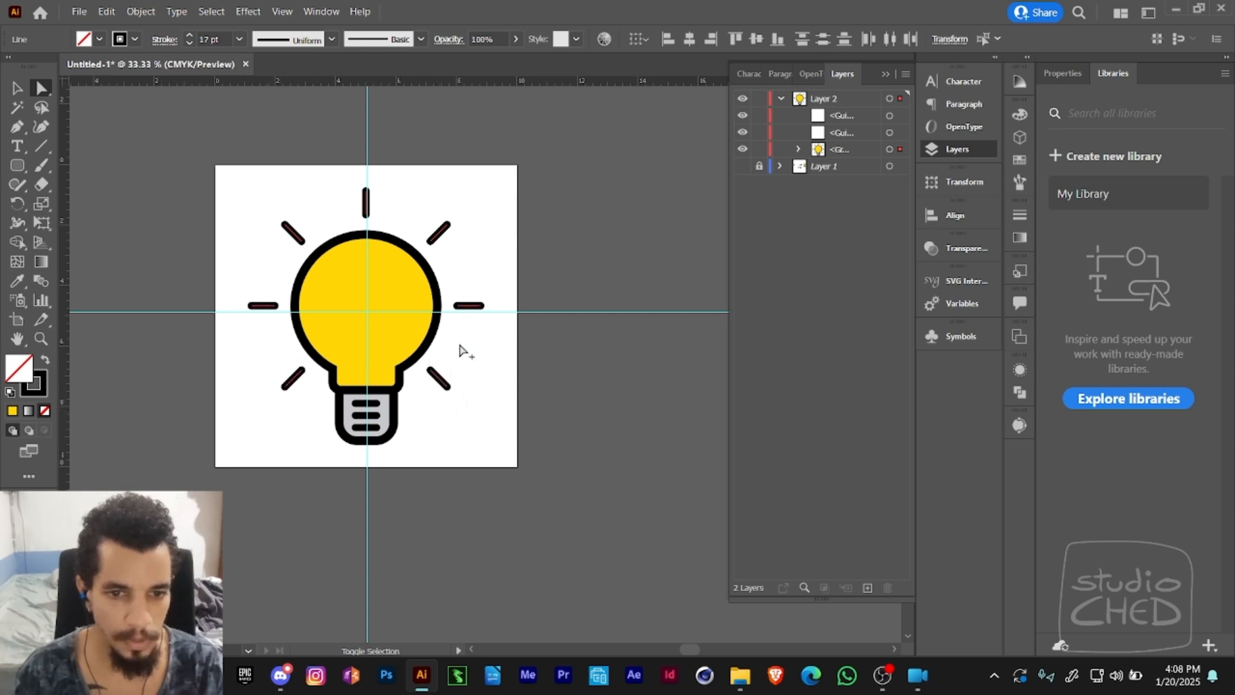
shift+click(422, 312)
shift+click(431, 254)
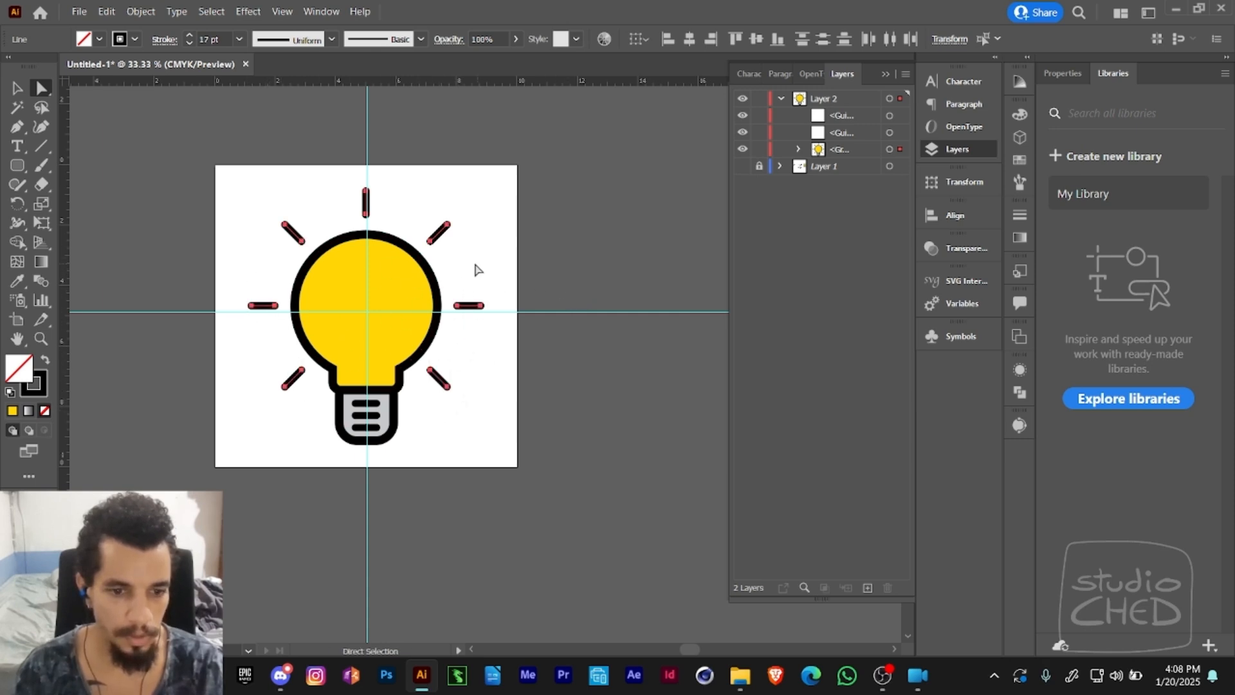
key(e)
key(y)
shift+click(366, 289)
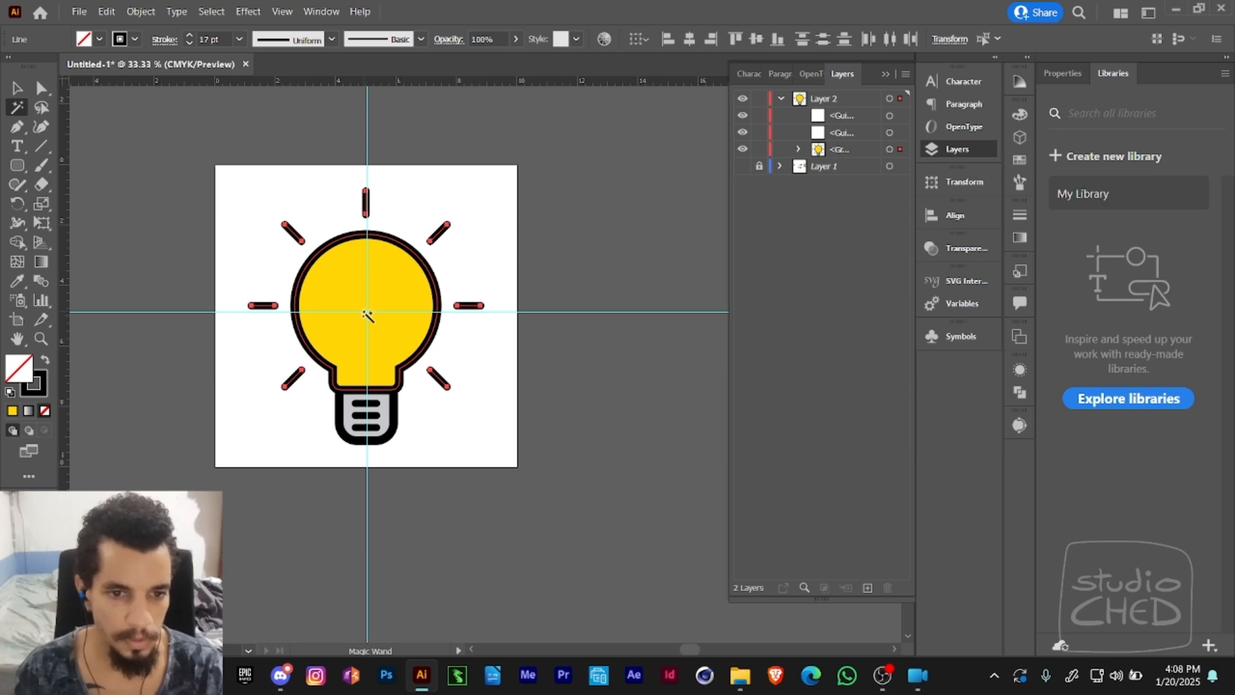
key(e)
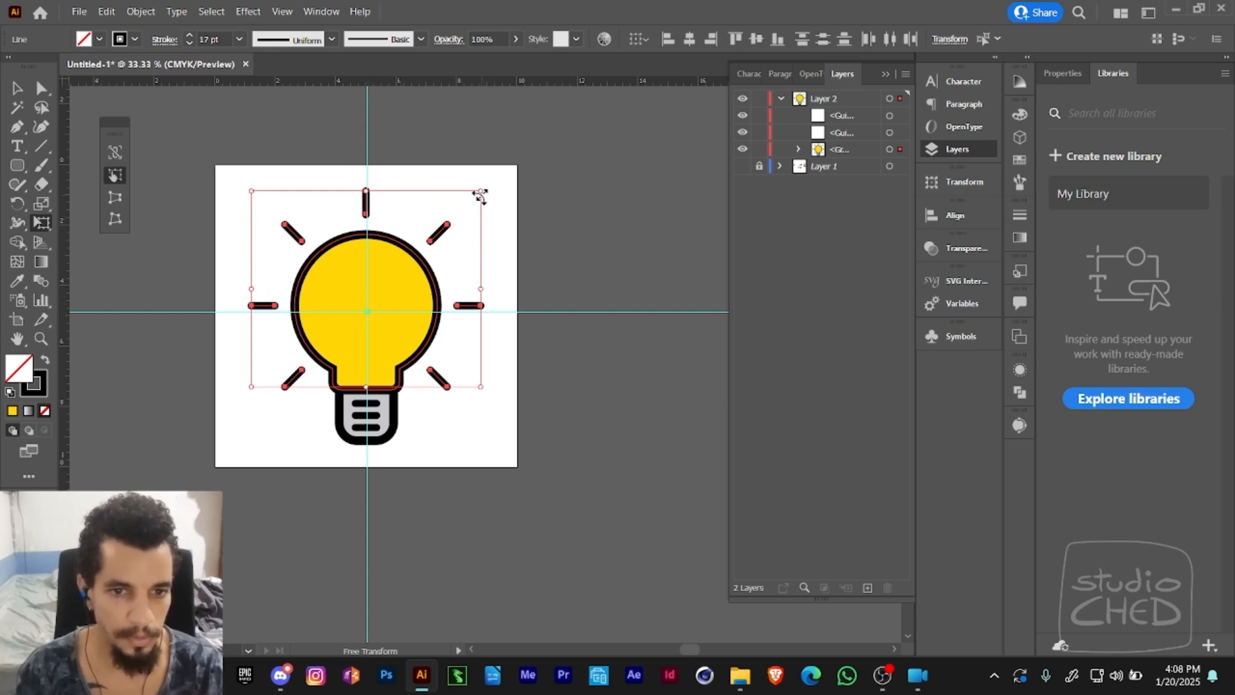
drag(480, 195, 496, 179)
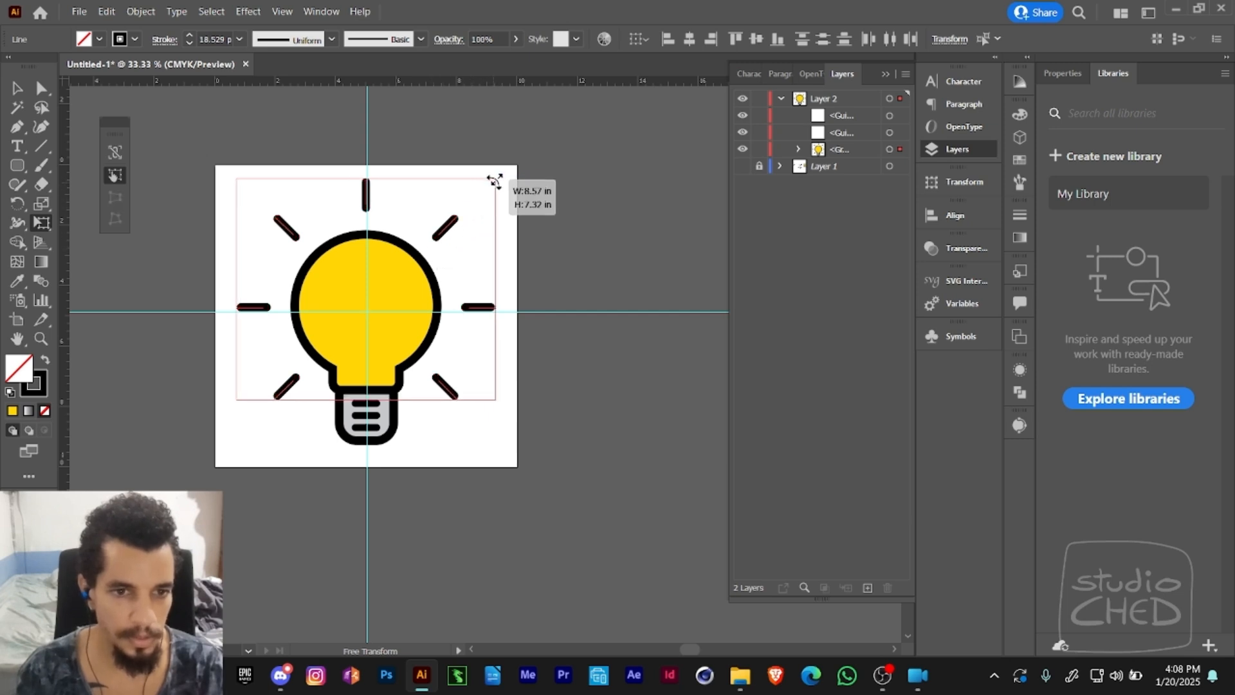
- Set the stroke weight of the eight rays to 26 pt and deselect them
click(189, 34)
click(189, 34)
click(189, 34)
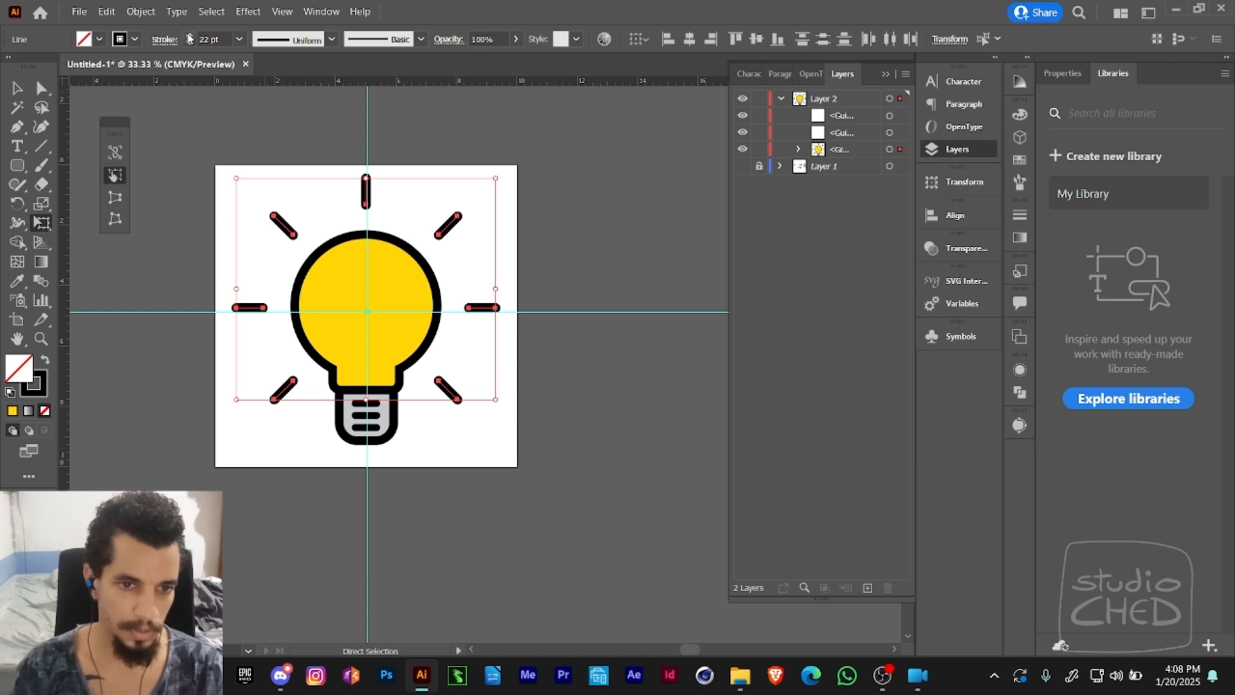
click(189, 35)
click(189, 36)
click(189, 35)
click(189, 36)
key(a)
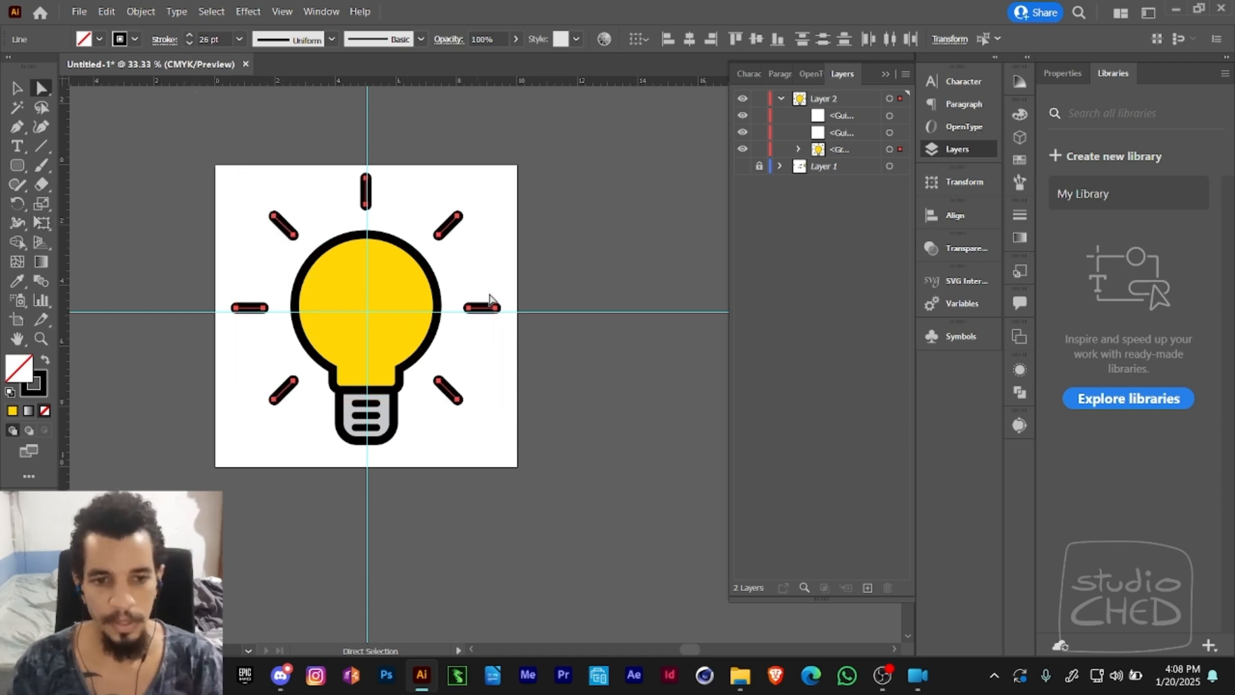
click(492, 289)
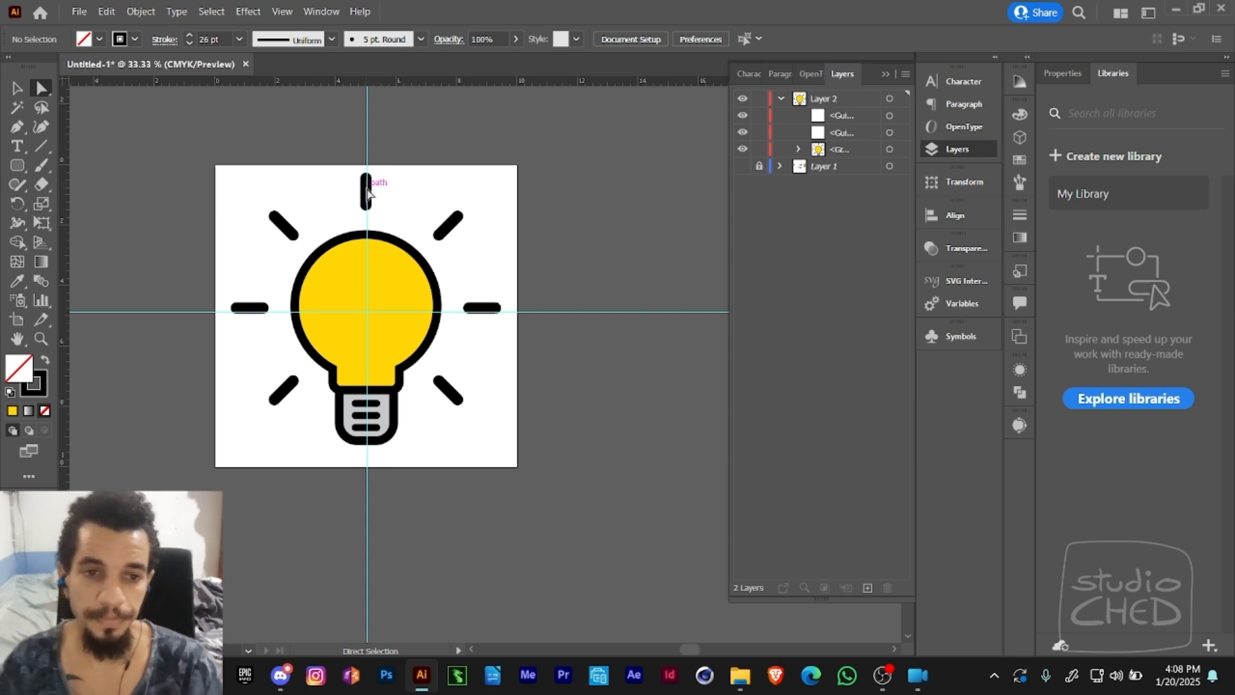
- Select the seven side and diagonal rays and delete them, keeping only the ray above the bulb
drag(382, 161, 341, 225)
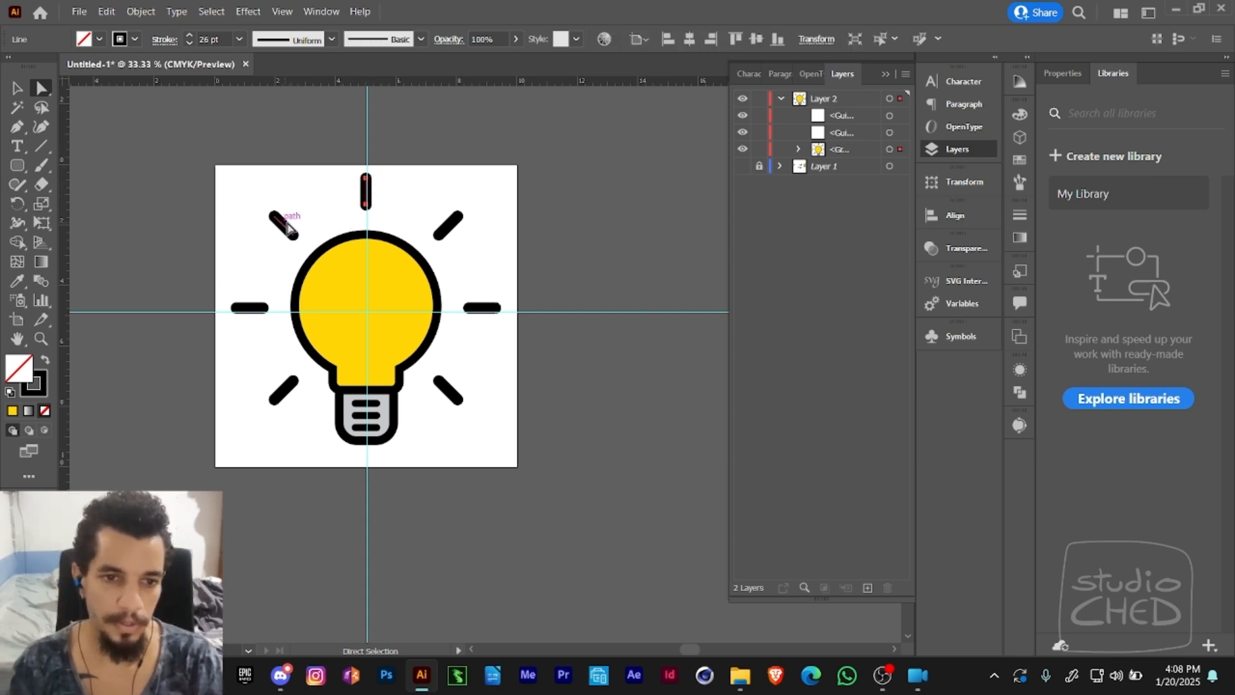
drag(262, 184, 245, 312)
click(229, 298)
key(ctrl+z)
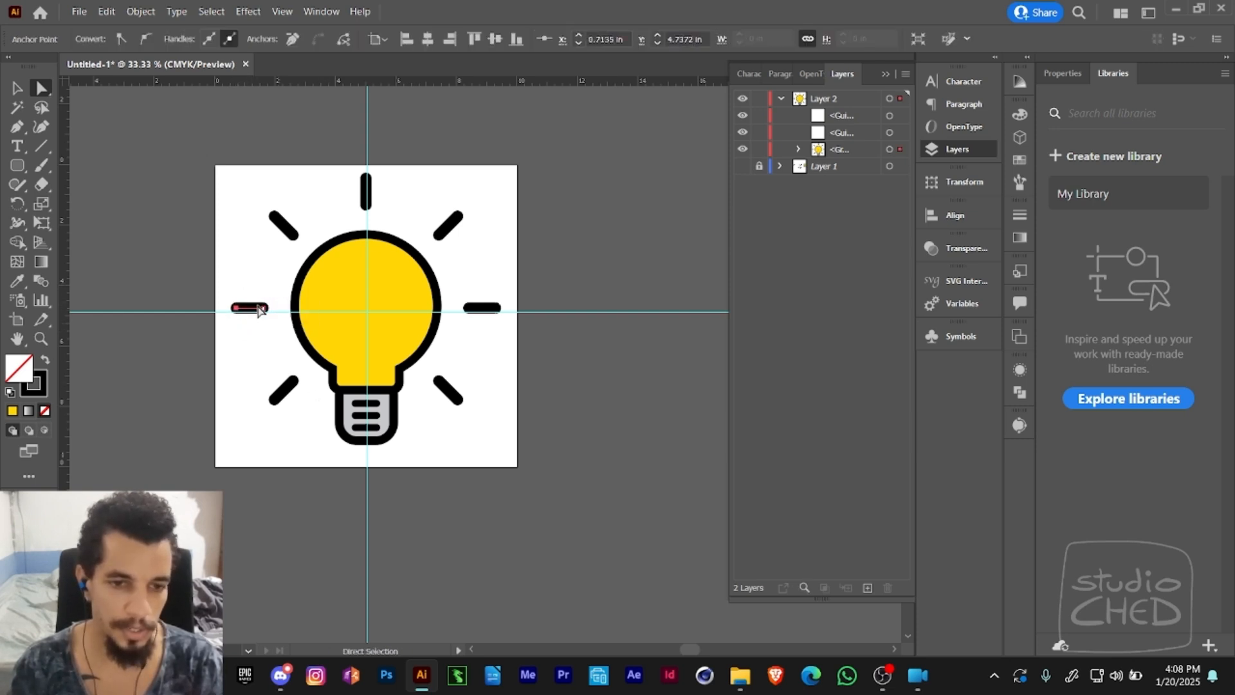
drag(262, 203, 303, 245)
drag(270, 299, 233, 315)
drag(266, 372, 328, 419)
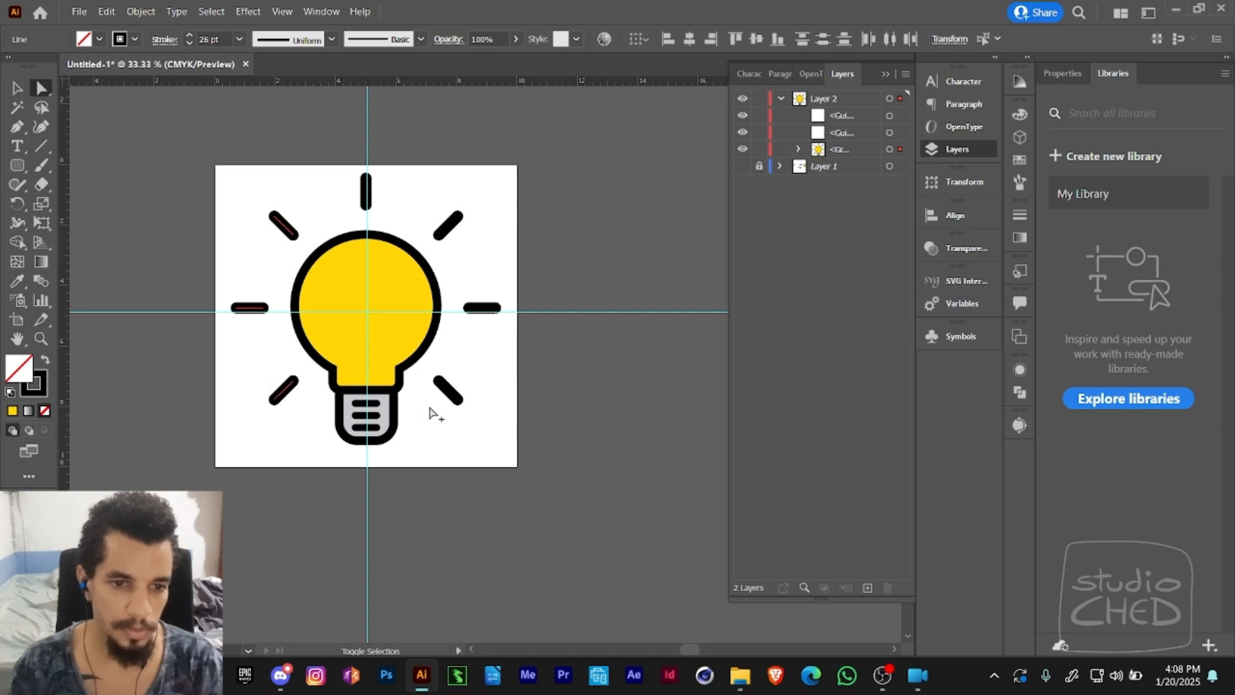
drag(430, 407, 493, 323)
drag(479, 222, 441, 257)
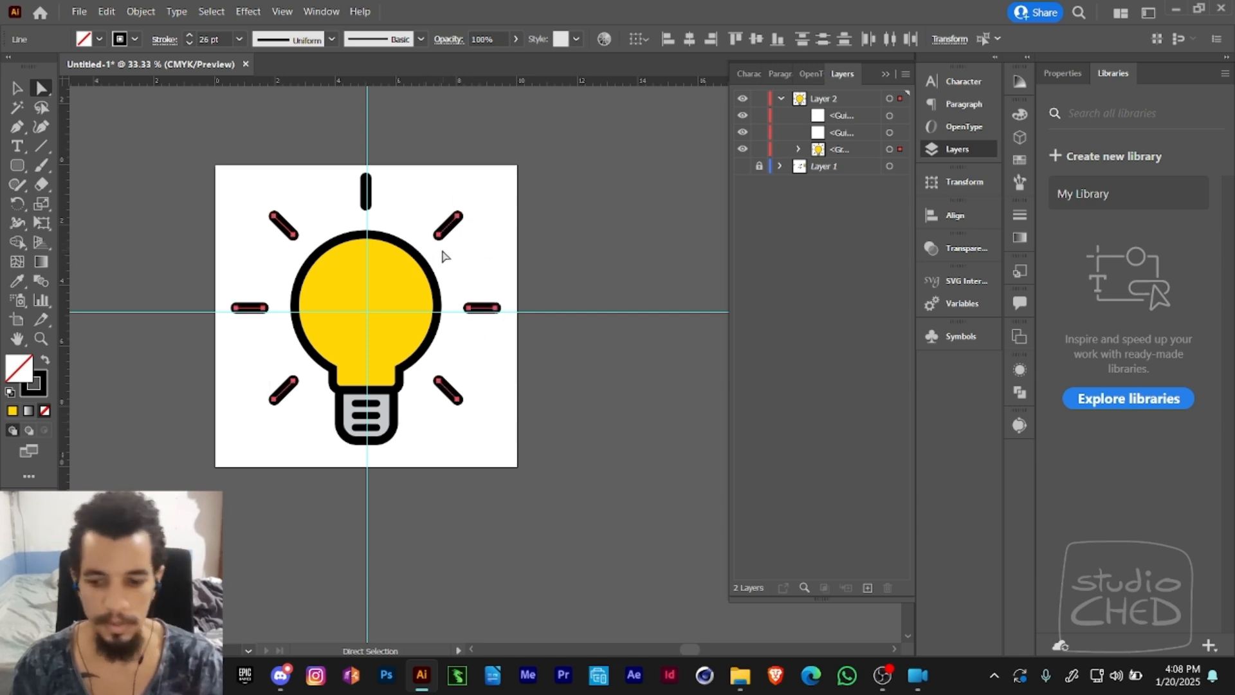
key(Delete)
- Move the remaining ray slightly down toward the top of the bulb and leave it selected
alt+click(367, 189)
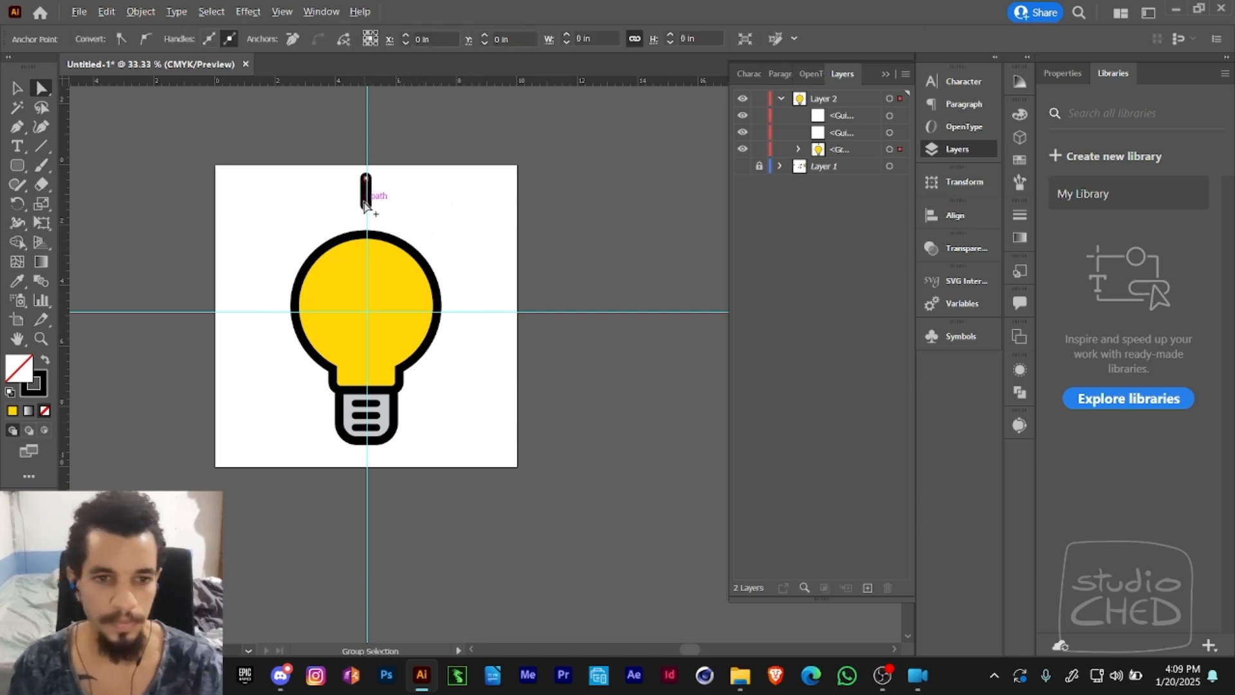
drag(369, 193, 371, 208)
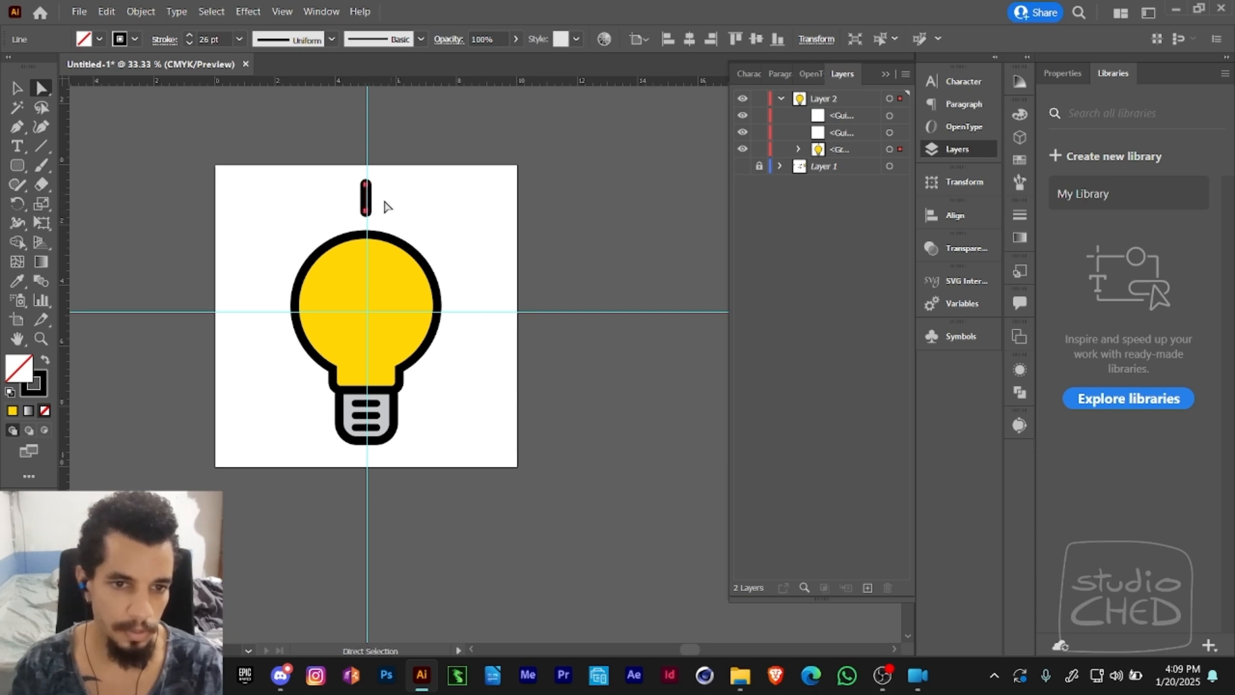
click(375, 207)
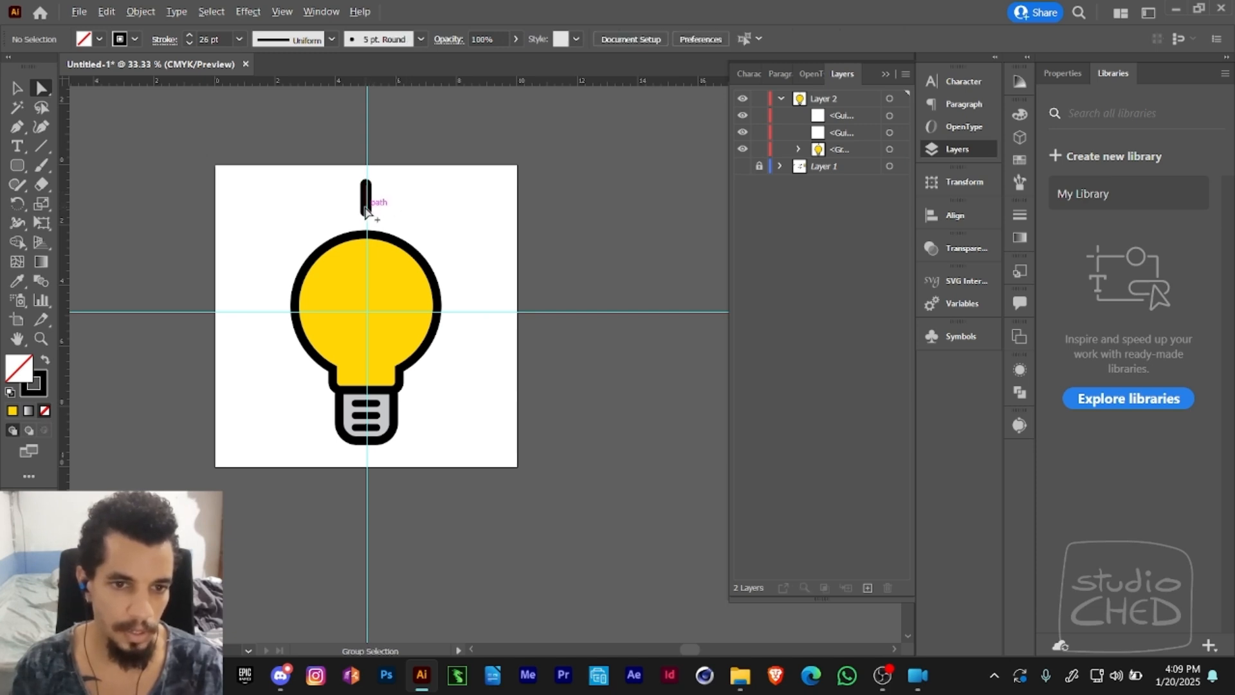
alt+click(374, 198)
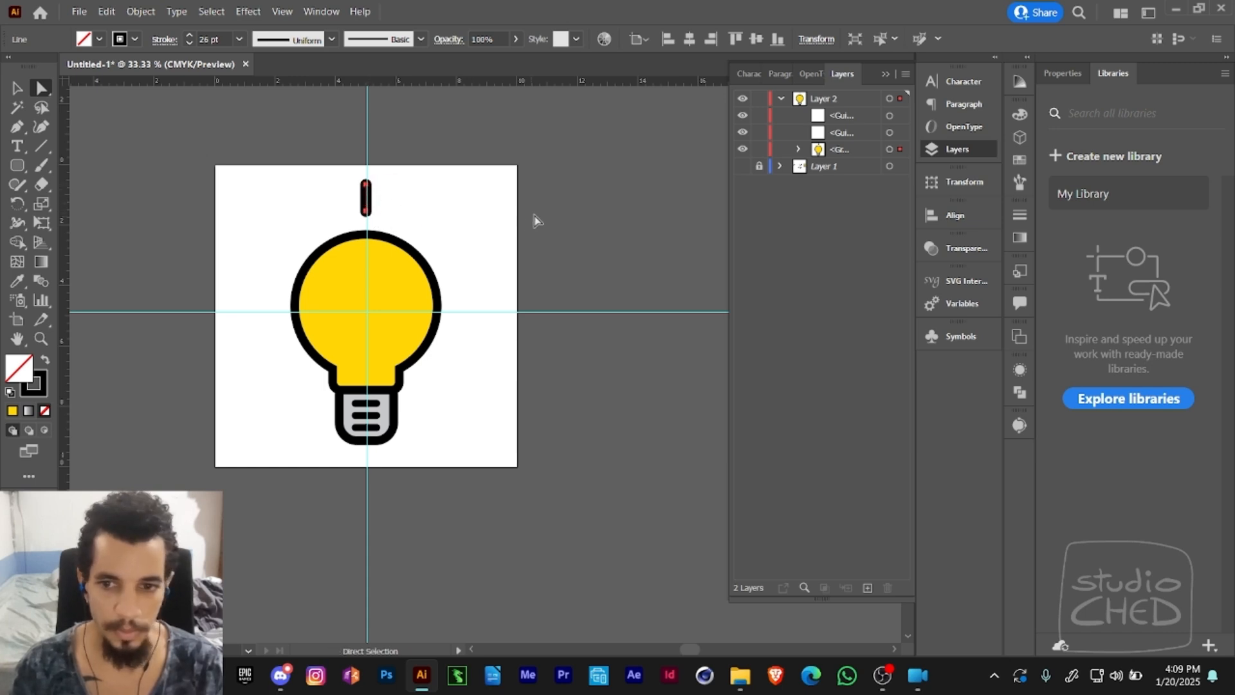
- Display the document's symbols while the ray above the bulb stays selected
click(950, 339)
click(951, 339)
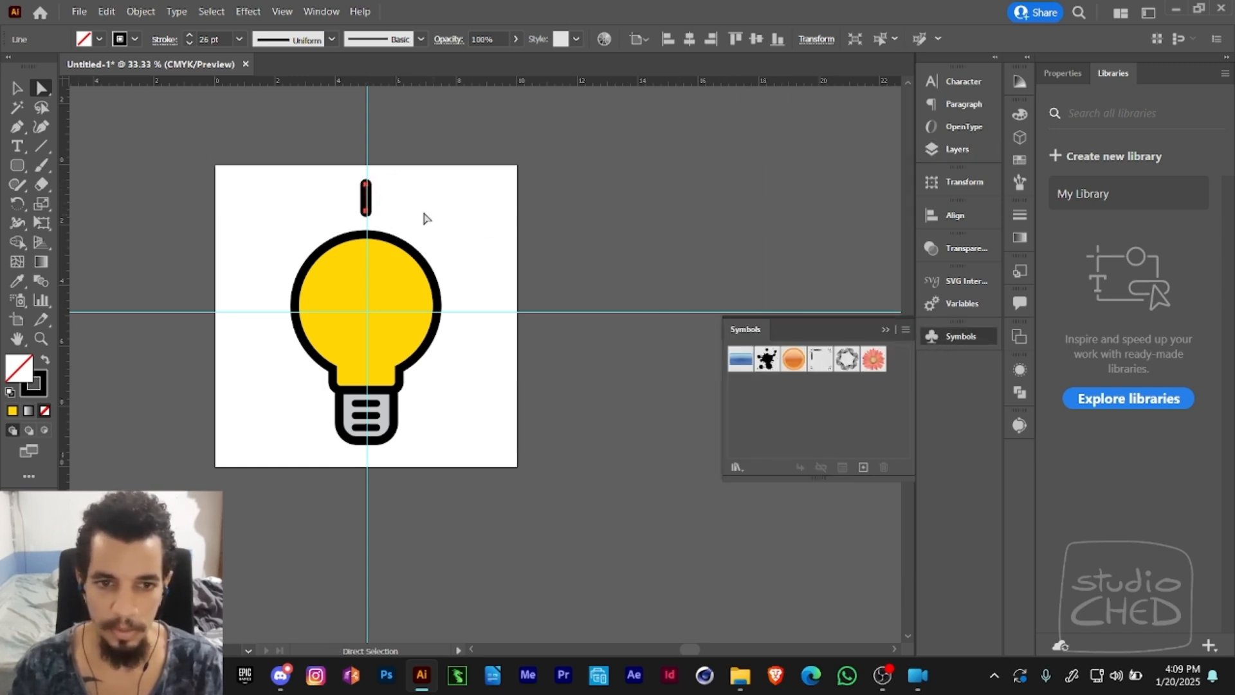
- Try to add the ray above the bulb to the symbols by dropping it among them
drag(371, 199, 571, 278)
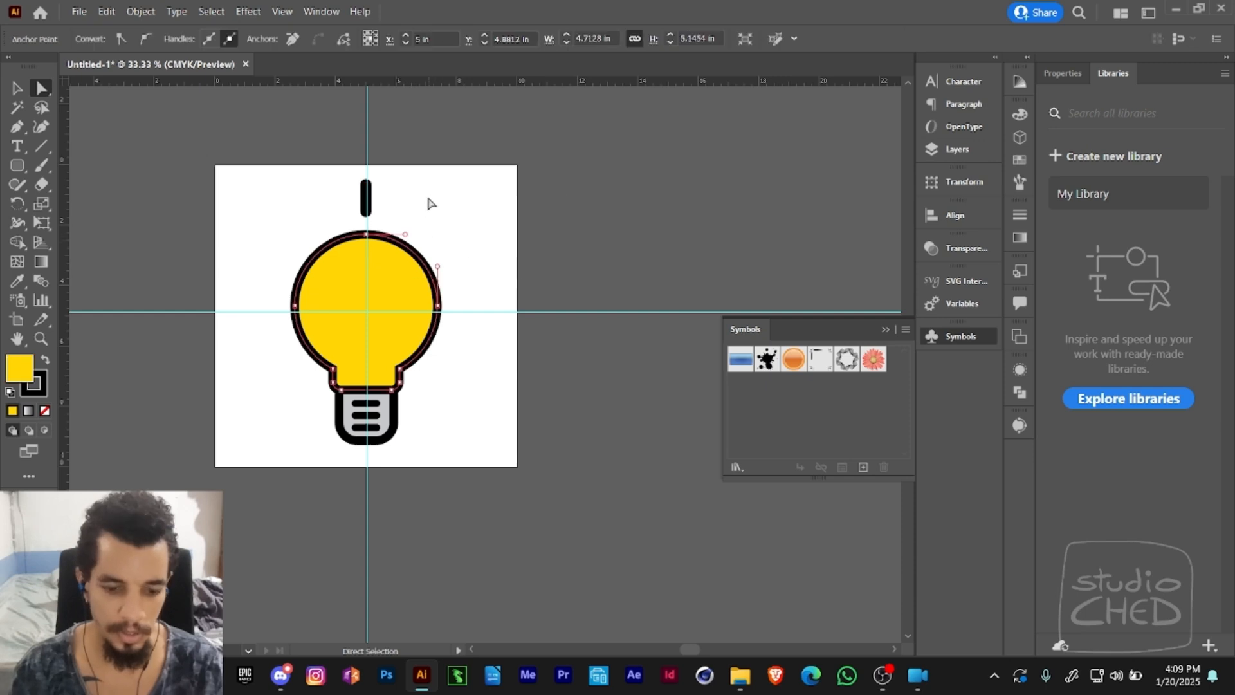
key(v)
click(383, 175)
drag(379, 172, 348, 225)
key(a)
click(415, 178)
drag(392, 184, 780, 360)
drag(897, 369, 408, 226)
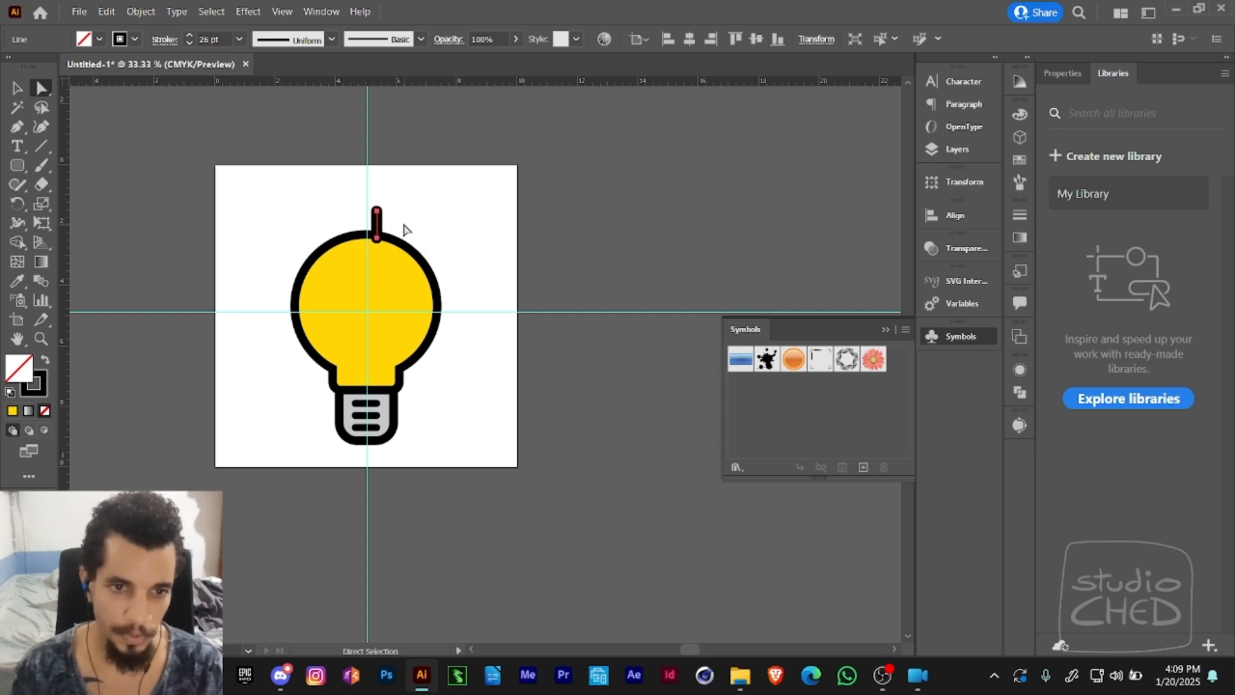
- Convert the selected ray into a new dynamic symbol named Light Line with the Graphic export type
click(863, 467)
drag(624, 218, 671, 125)
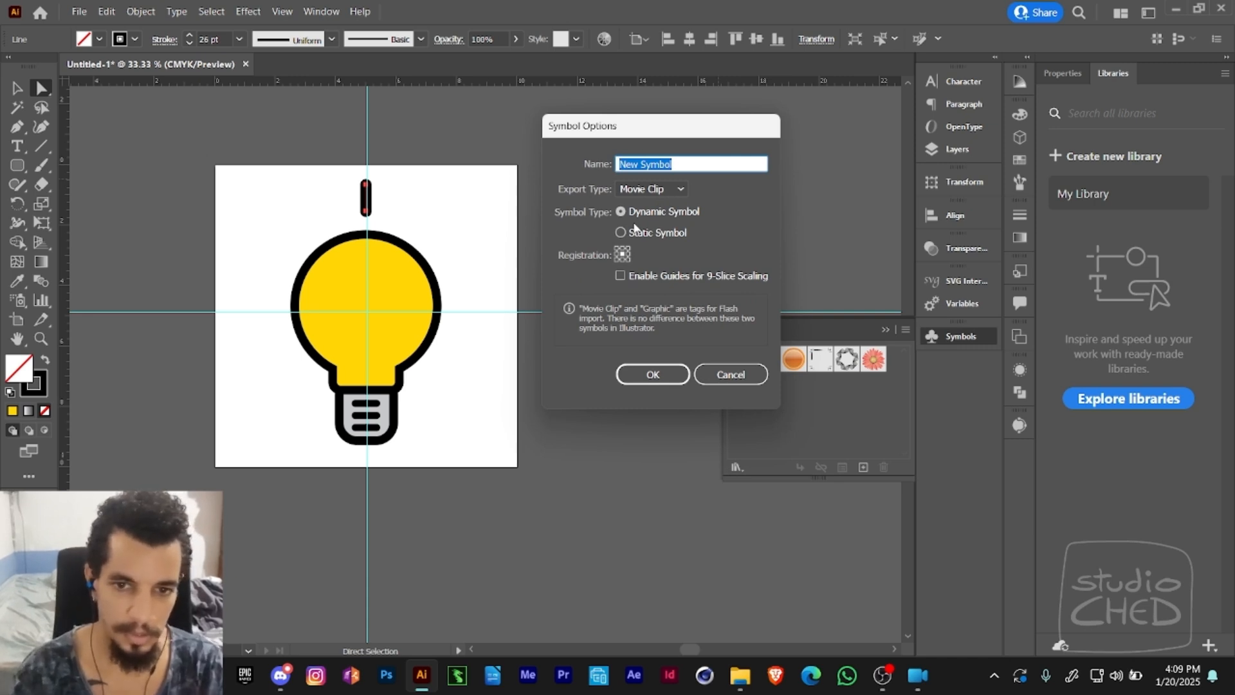
click(695, 164)
text(Light)
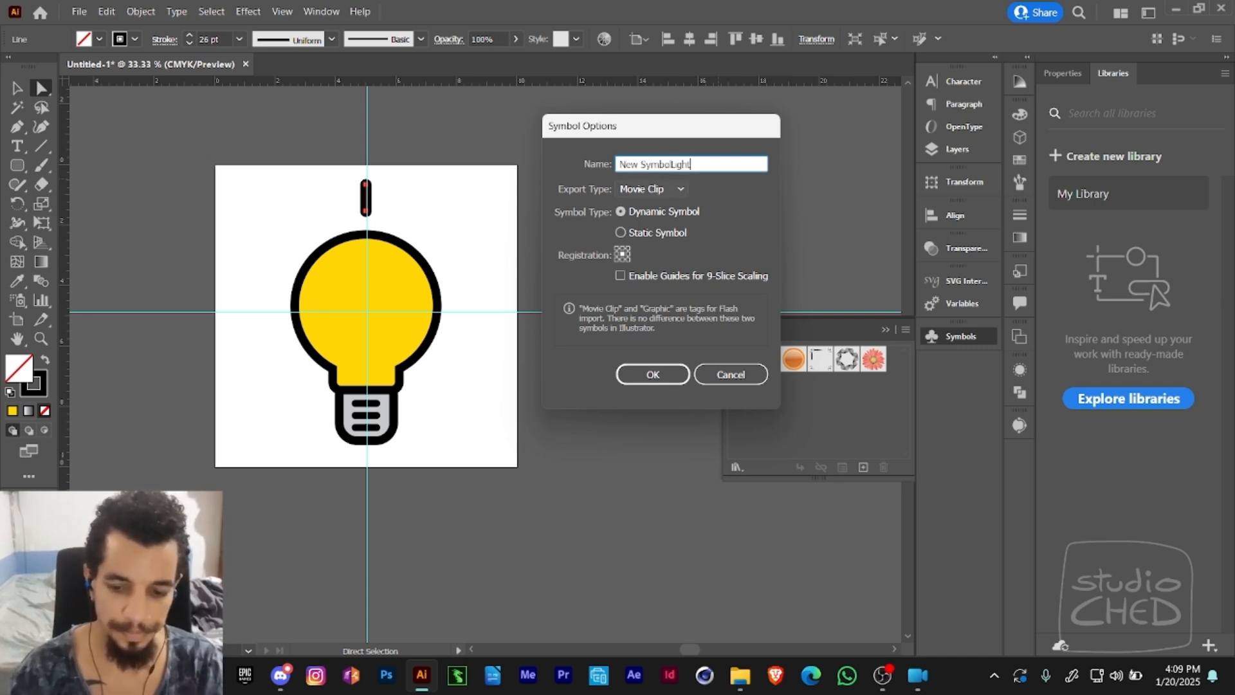
key(ctrl+a)
text(L)
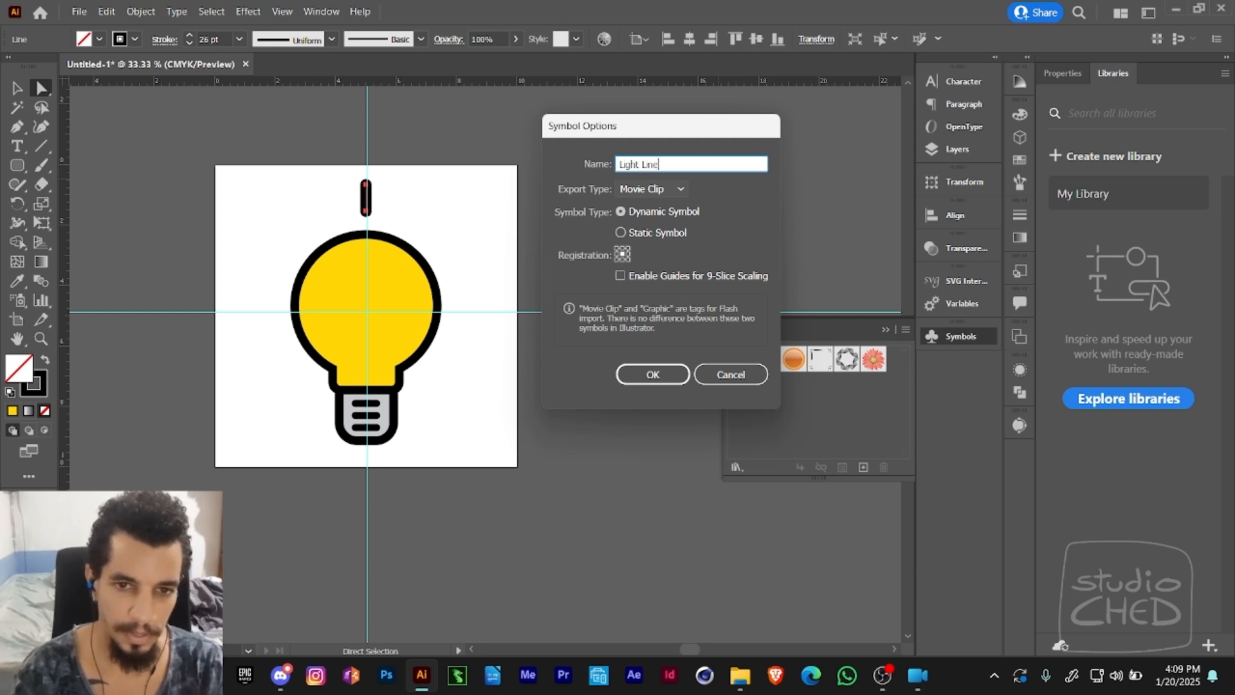
click(654, 189)
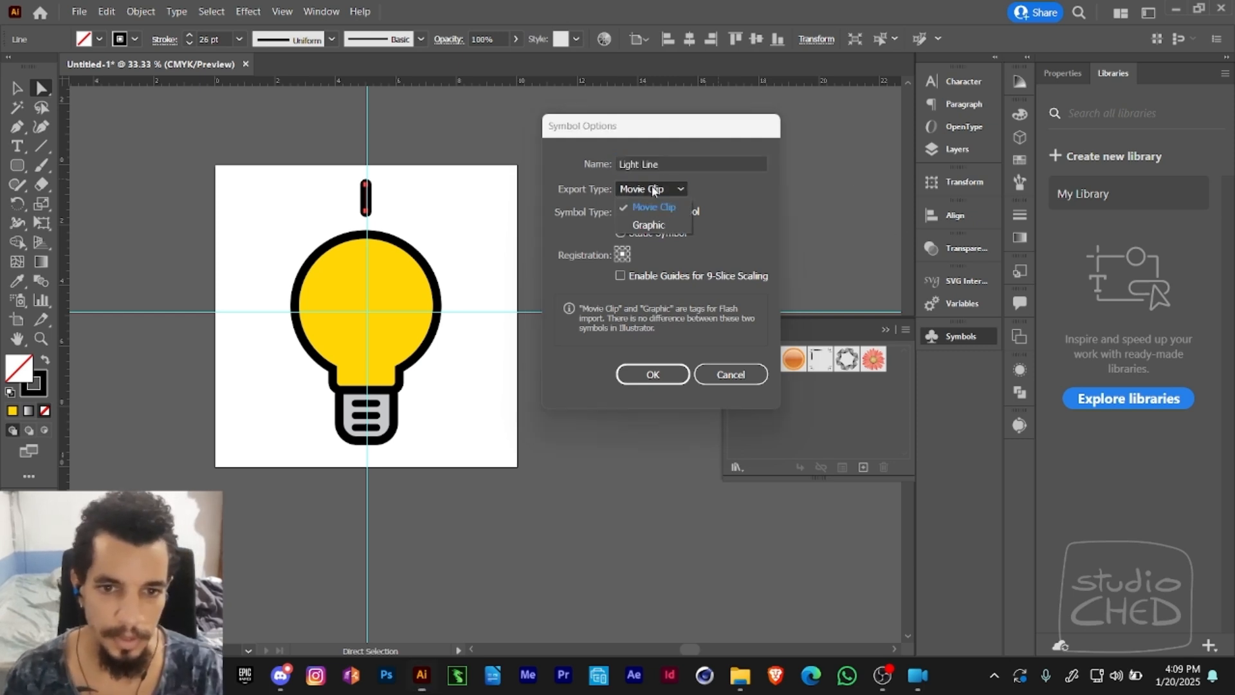
click(650, 224)
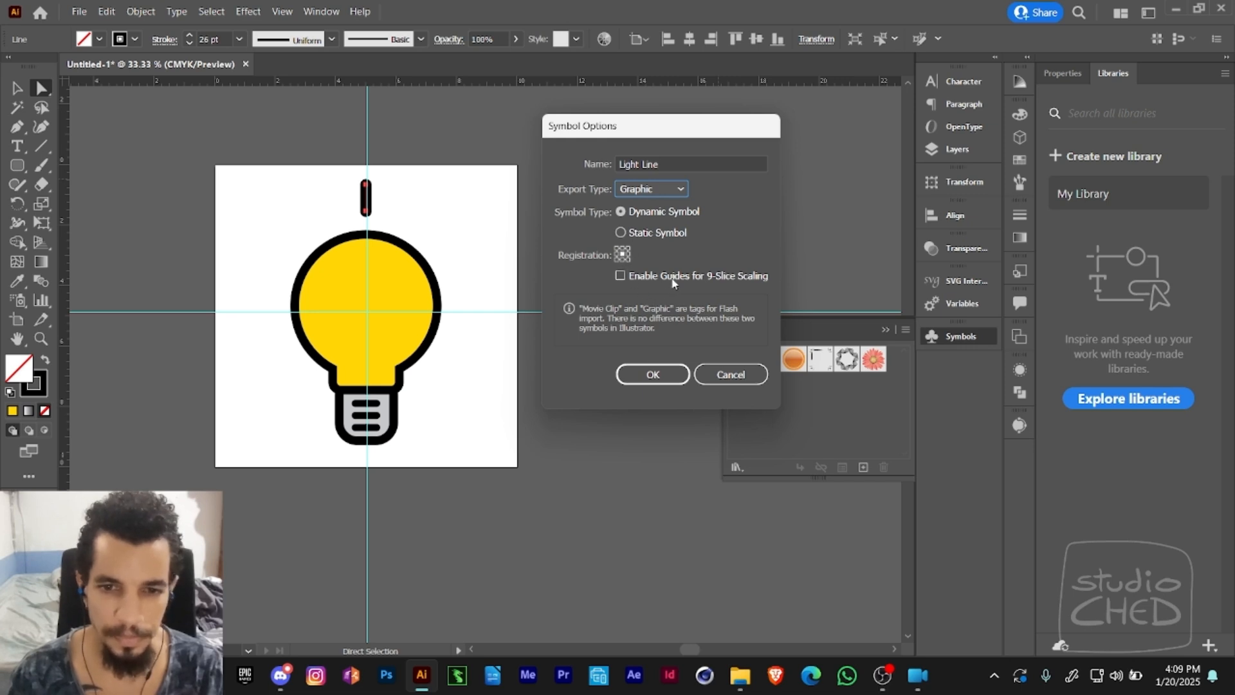
click(621, 233)
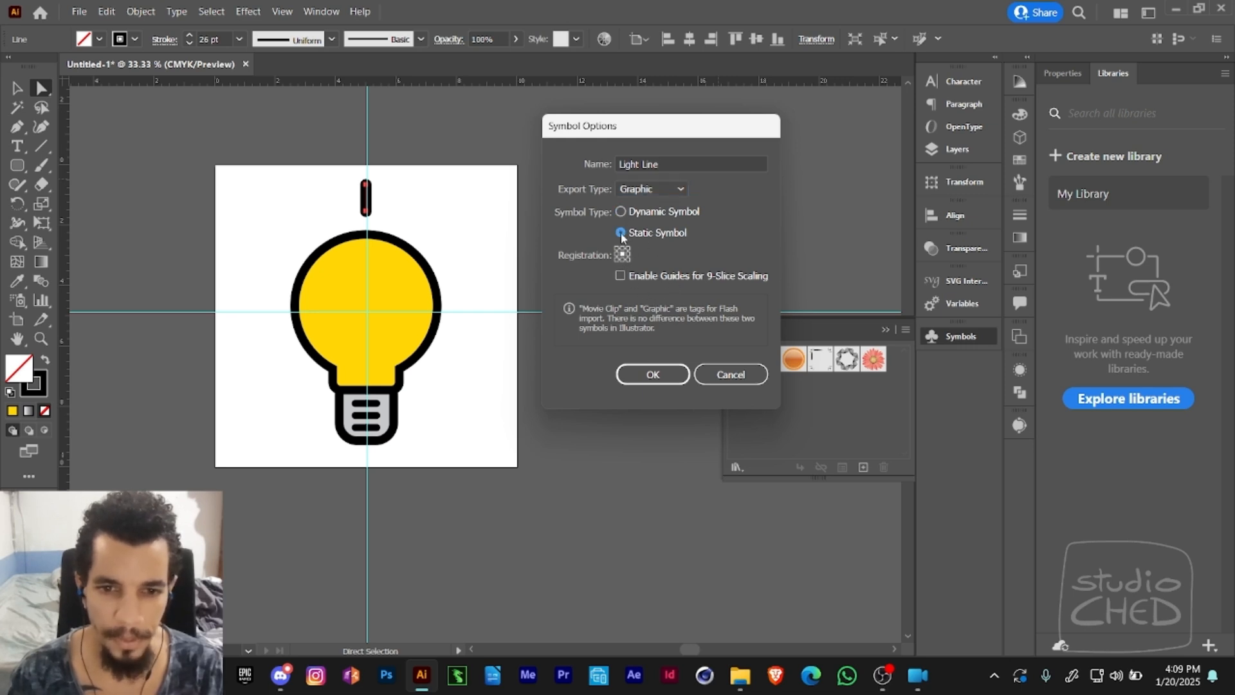
click(622, 212)
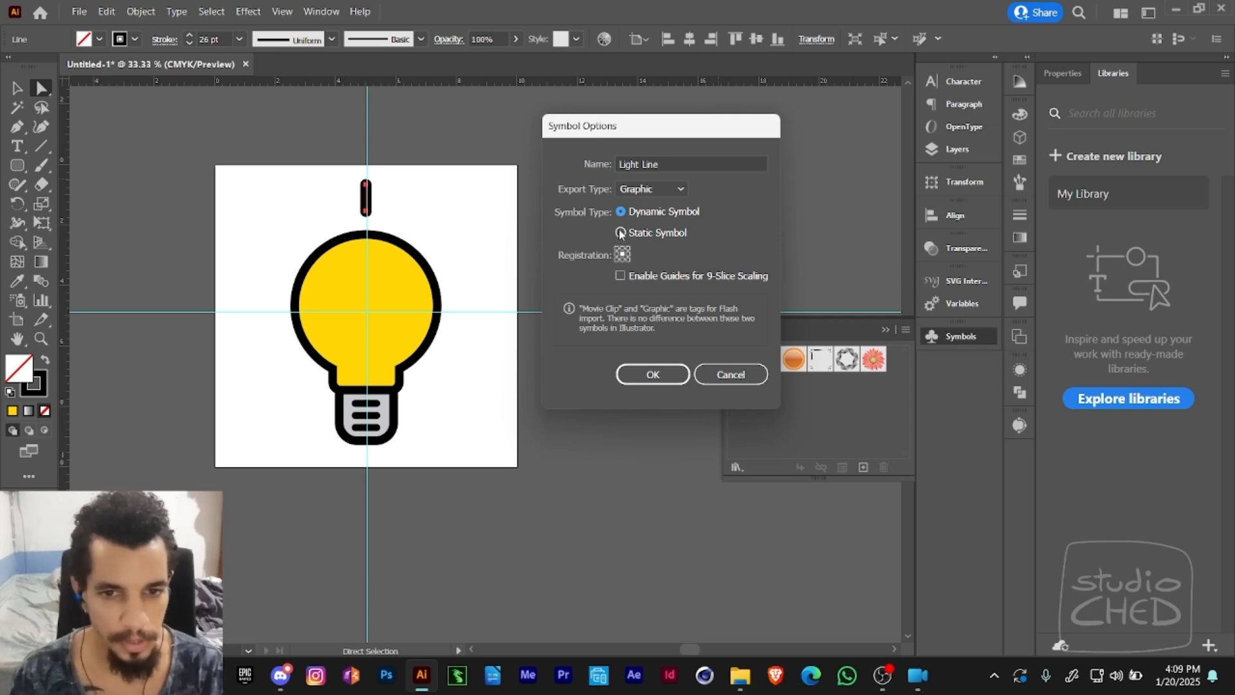
click(652, 374)
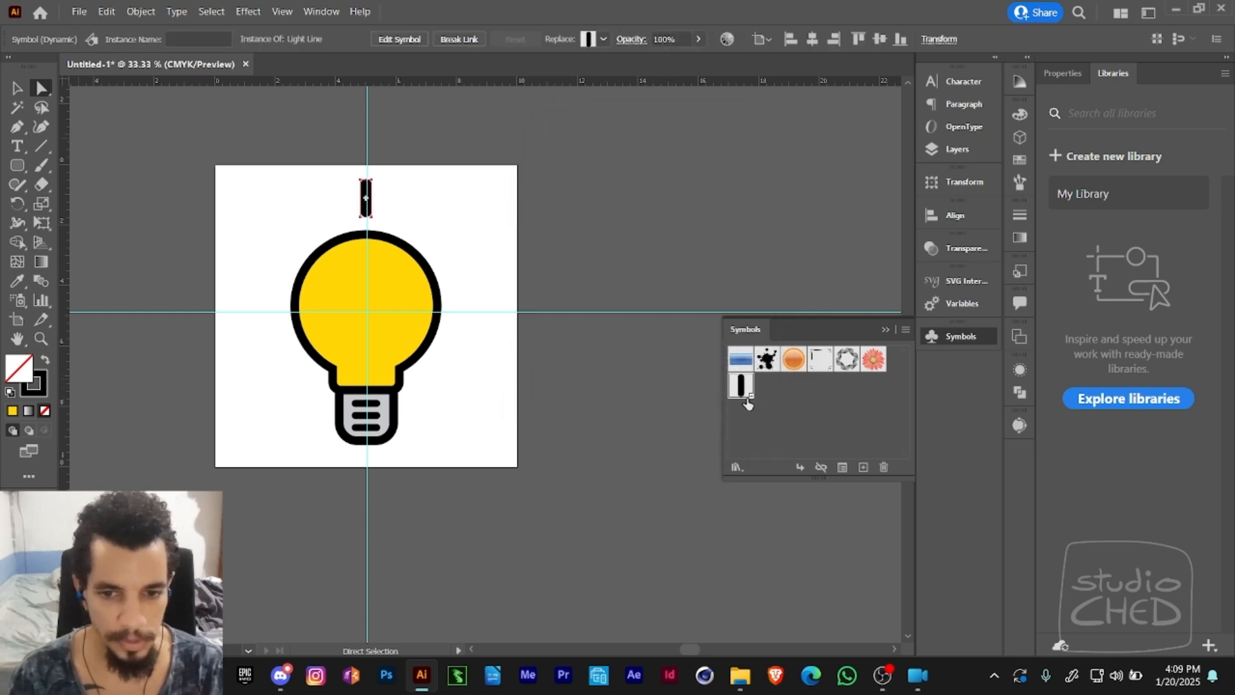
- Rotate copies of the Light Line ray around the guides' crossing to place upper-left diagonal, left horizontal and lower-left diagonal rays
key(v)
click(394, 200)
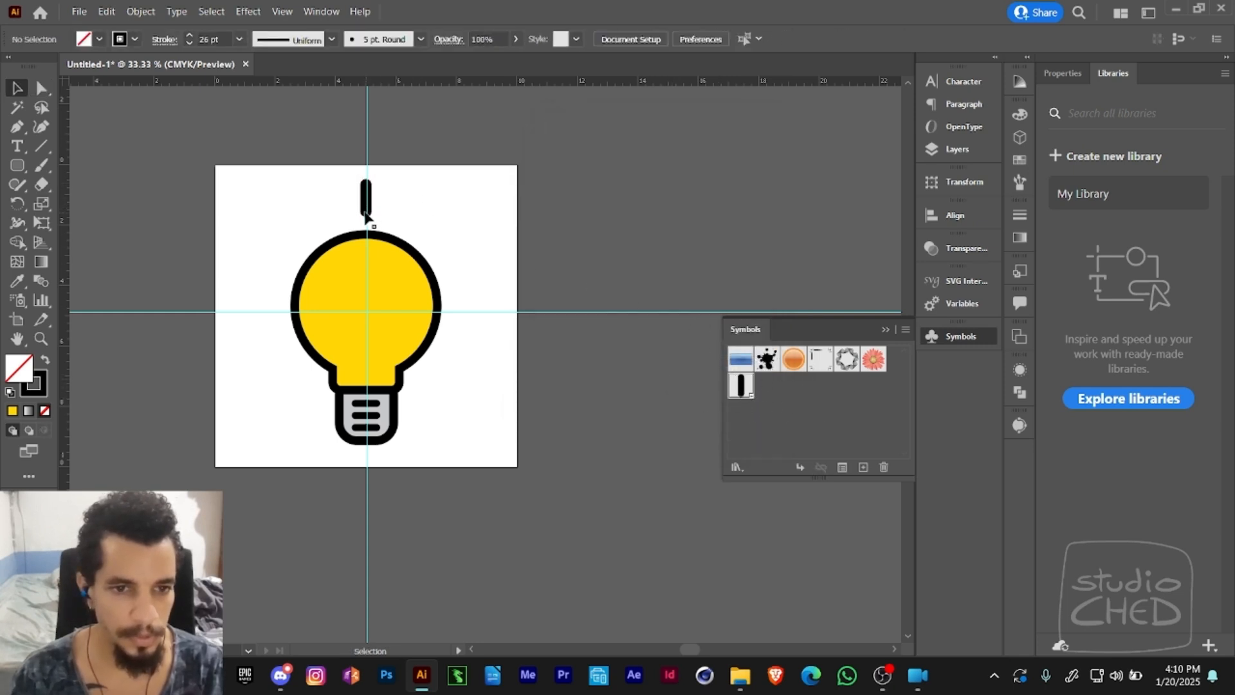
click(365, 207)
click(408, 171)
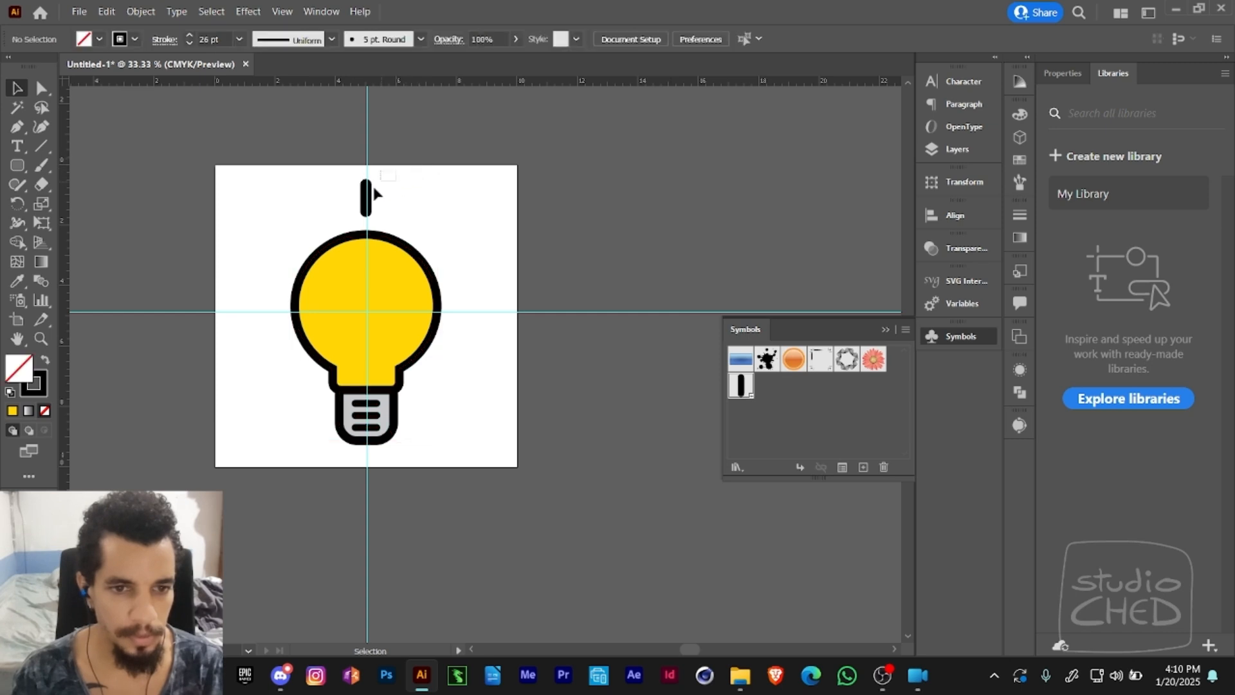
click(357, 224)
key(a)
drag(354, 169, 378, 220)
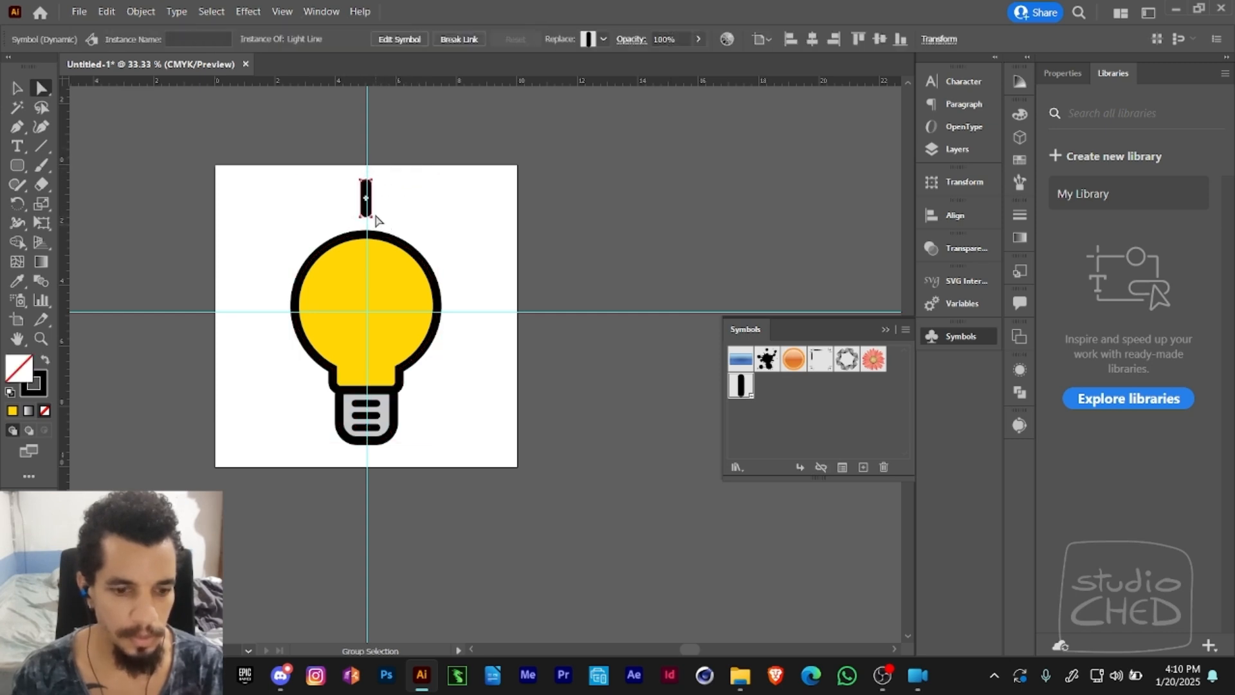
click(25, 203)
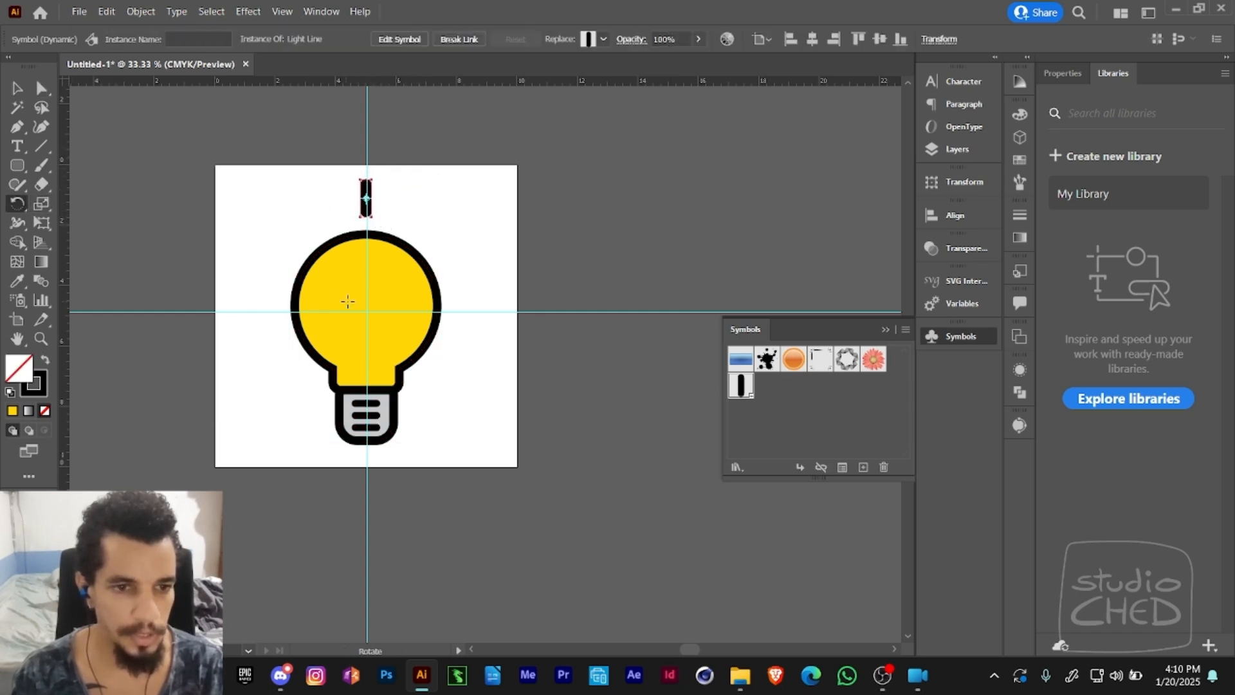
click(367, 312)
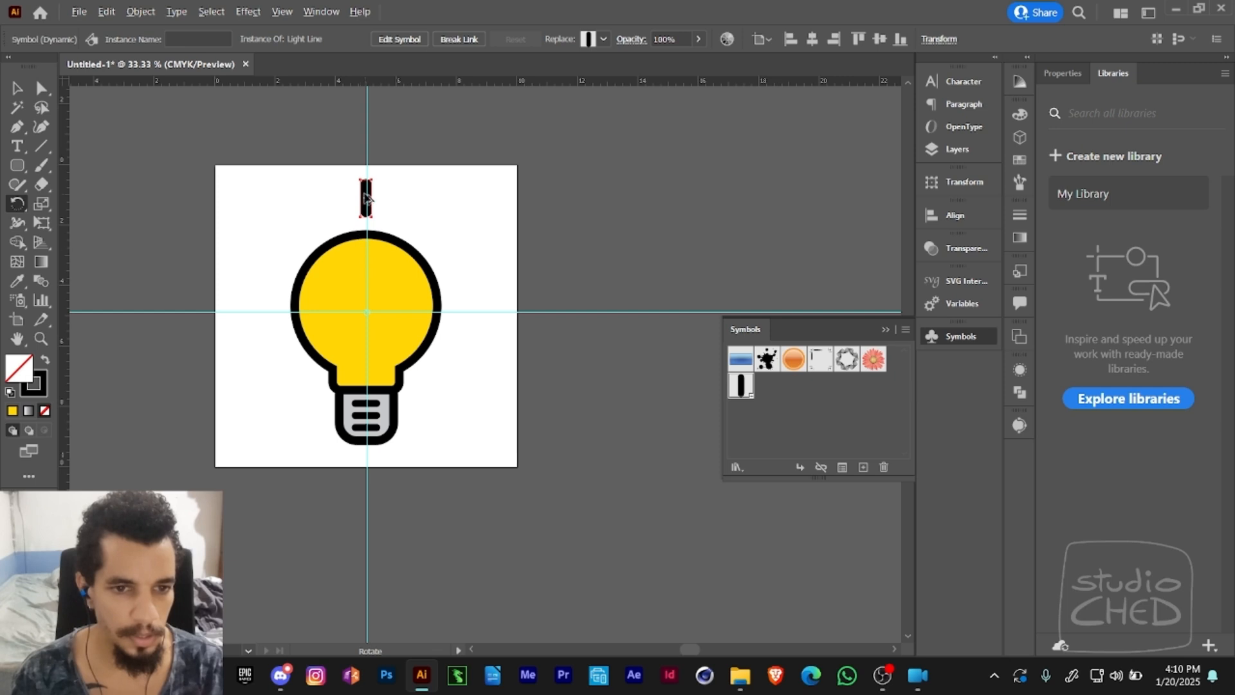
drag(367, 197, 285, 232)
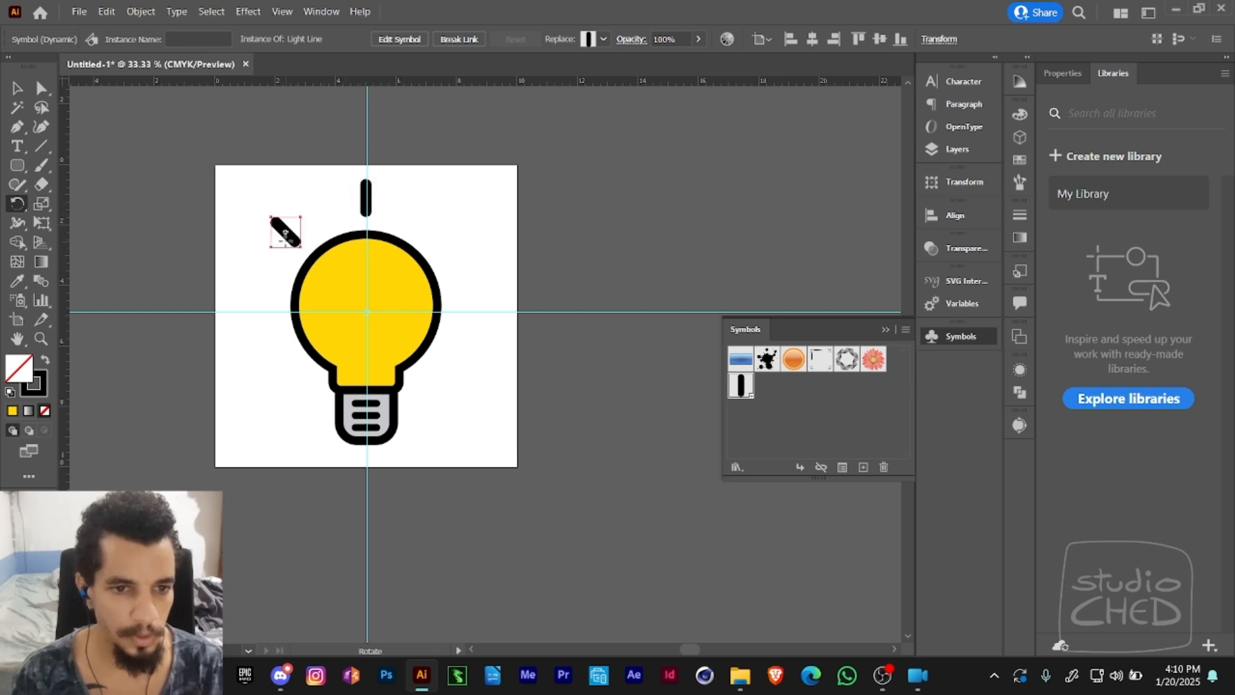
key(ctrl+d)
key(ctrl+d)
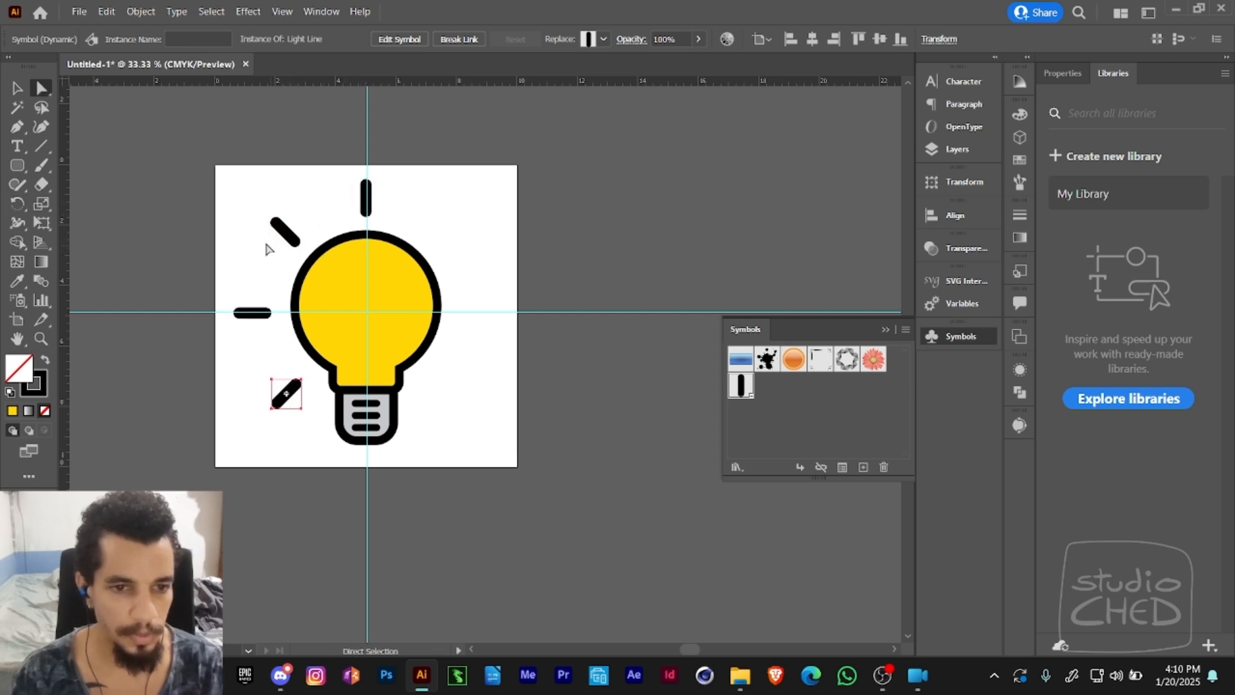
- Reflect copies of the three left rays across the vertical guide onto the bulb's right side, and deselect them
drag(263, 335, 288, 415)
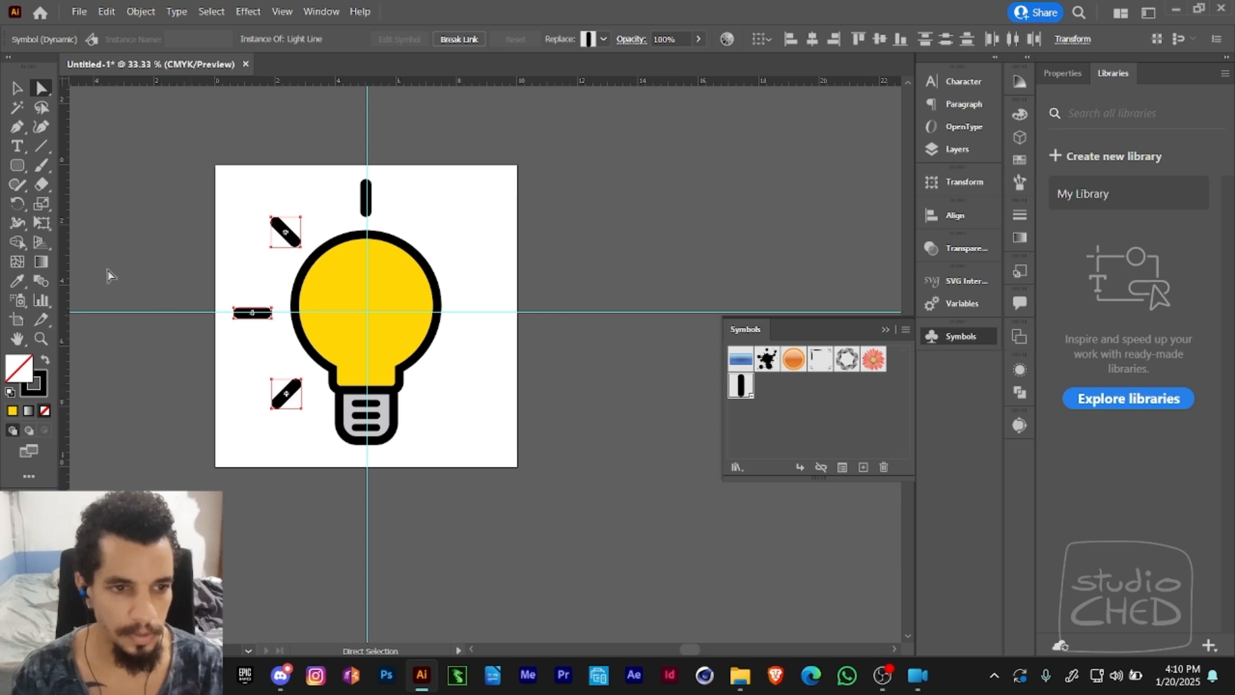
click(22, 204)
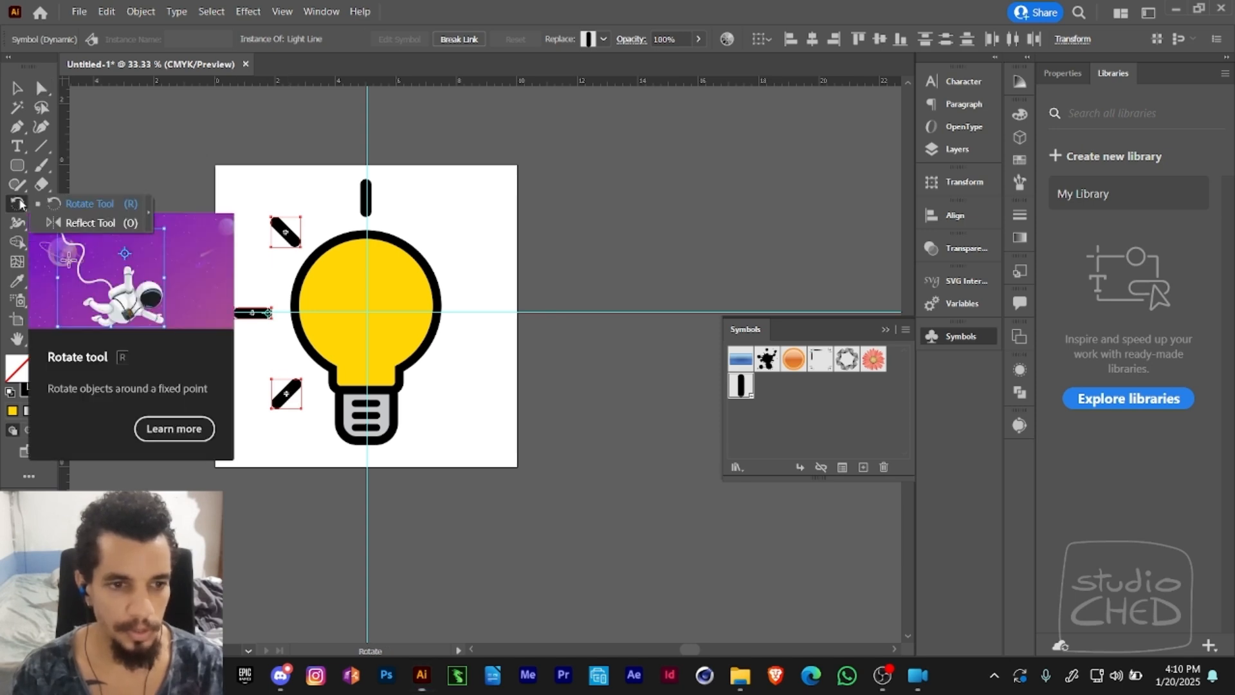
click(113, 223)
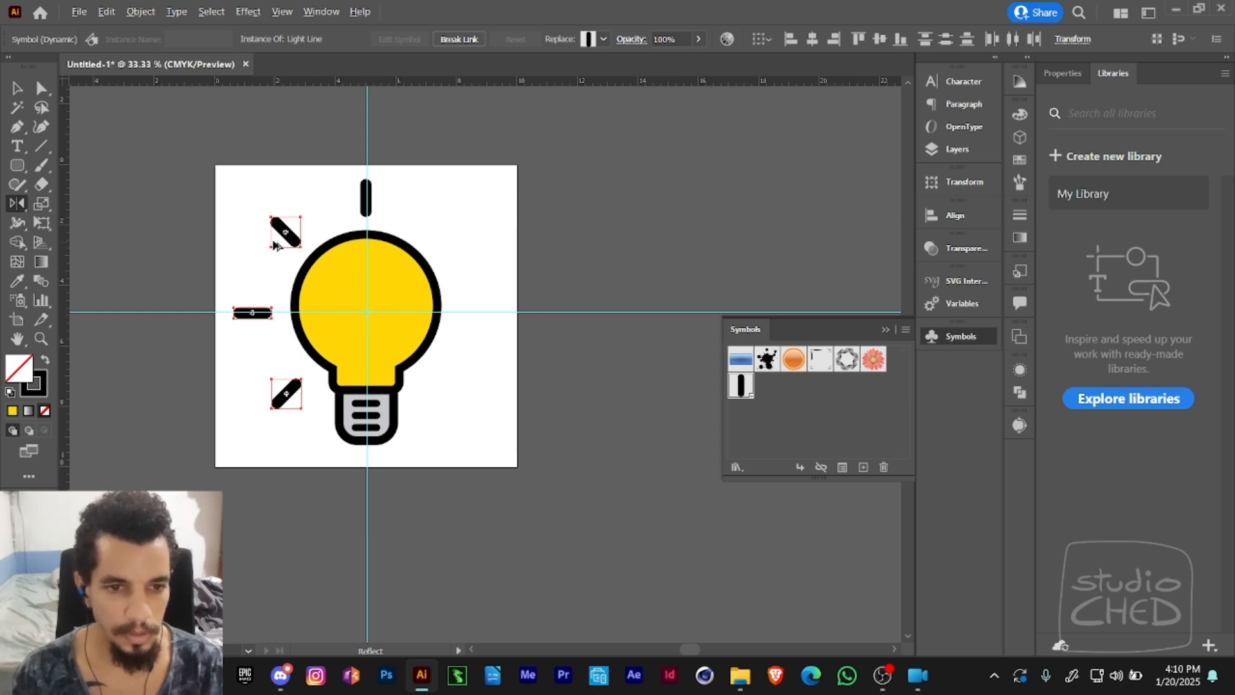
drag(275, 245, 473, 311)
key(v)
click(516, 279)
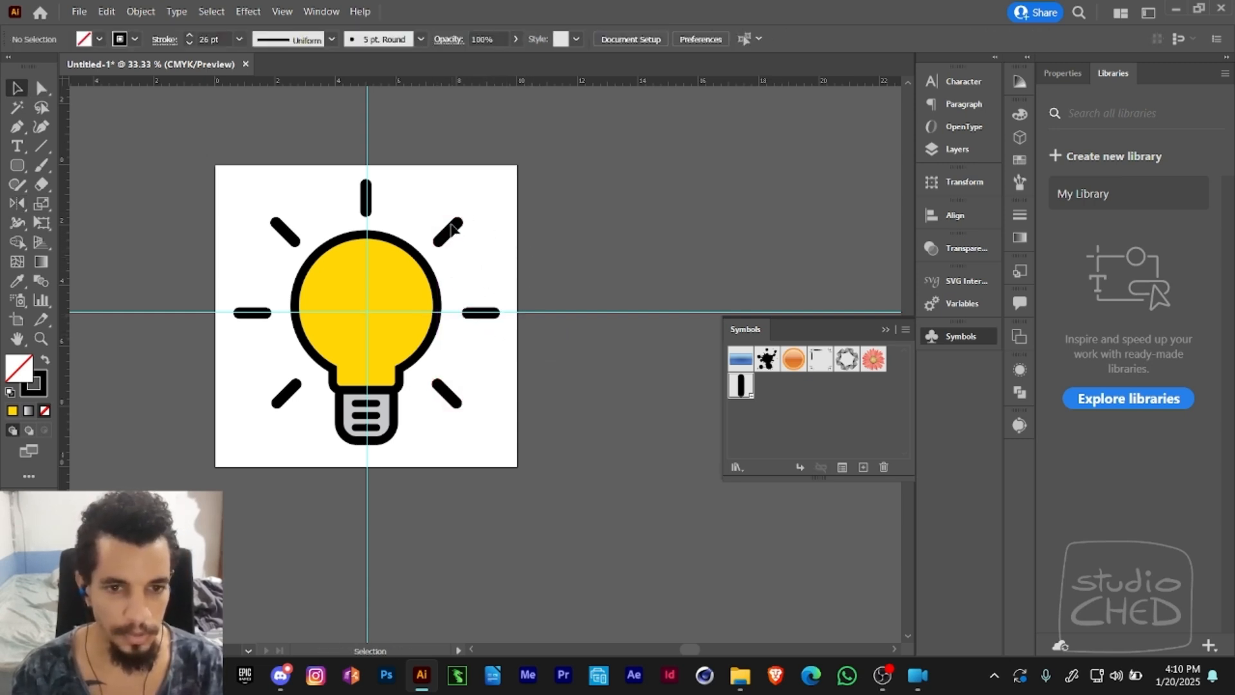
- Edit the Light Line symbol by stretching its line upward to roughly double the ray's overall length, and return to the artwork
key(a)
click(450, 231)
key(space)
drag(460, 255, 480, 231)
click(503, 173)
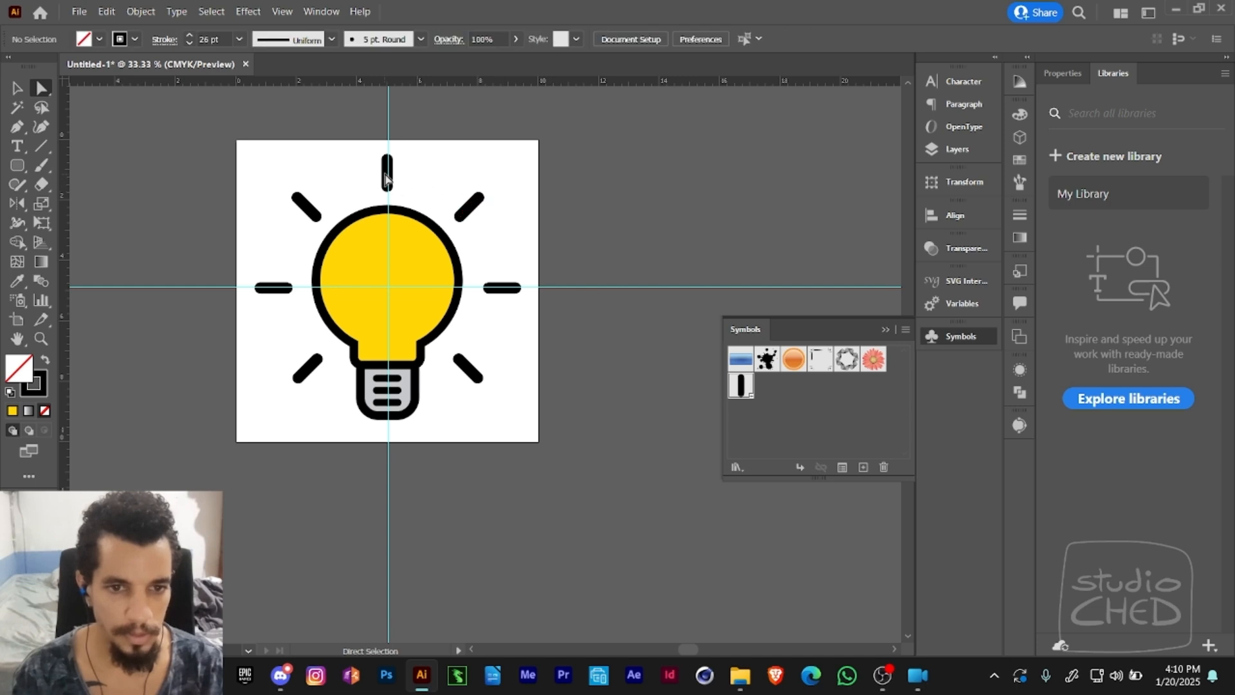
double_click(740, 388)
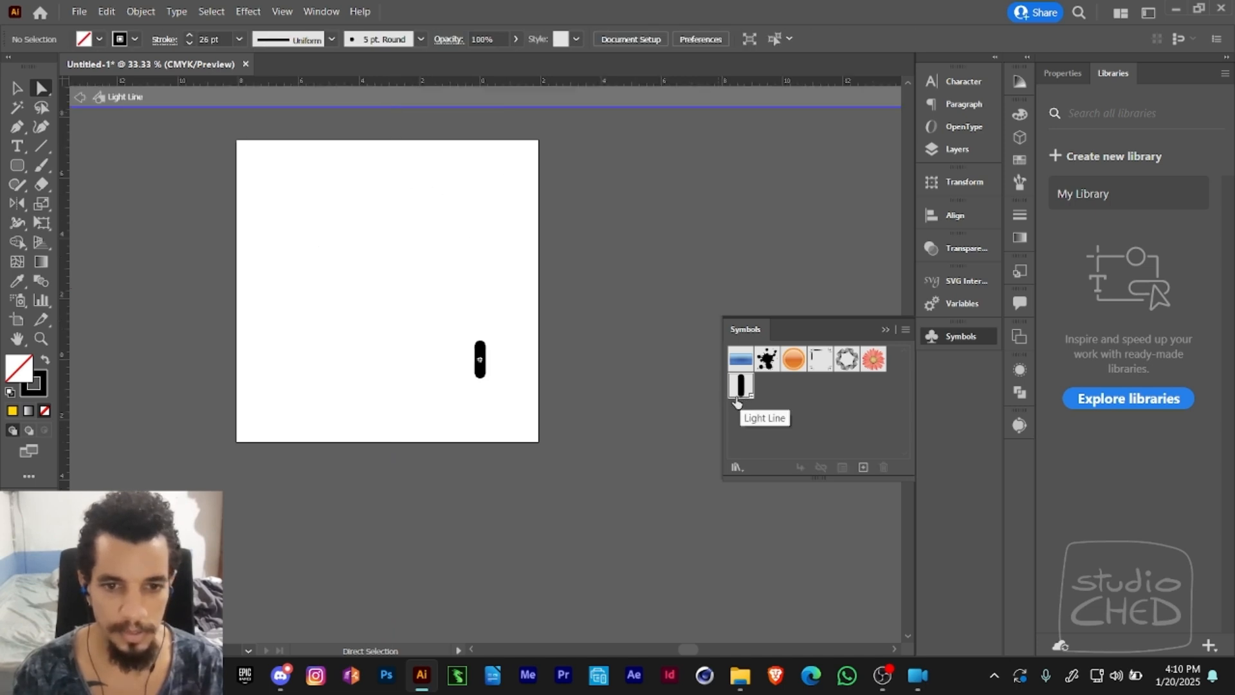
click(482, 367)
drag(480, 346, 481, 300)
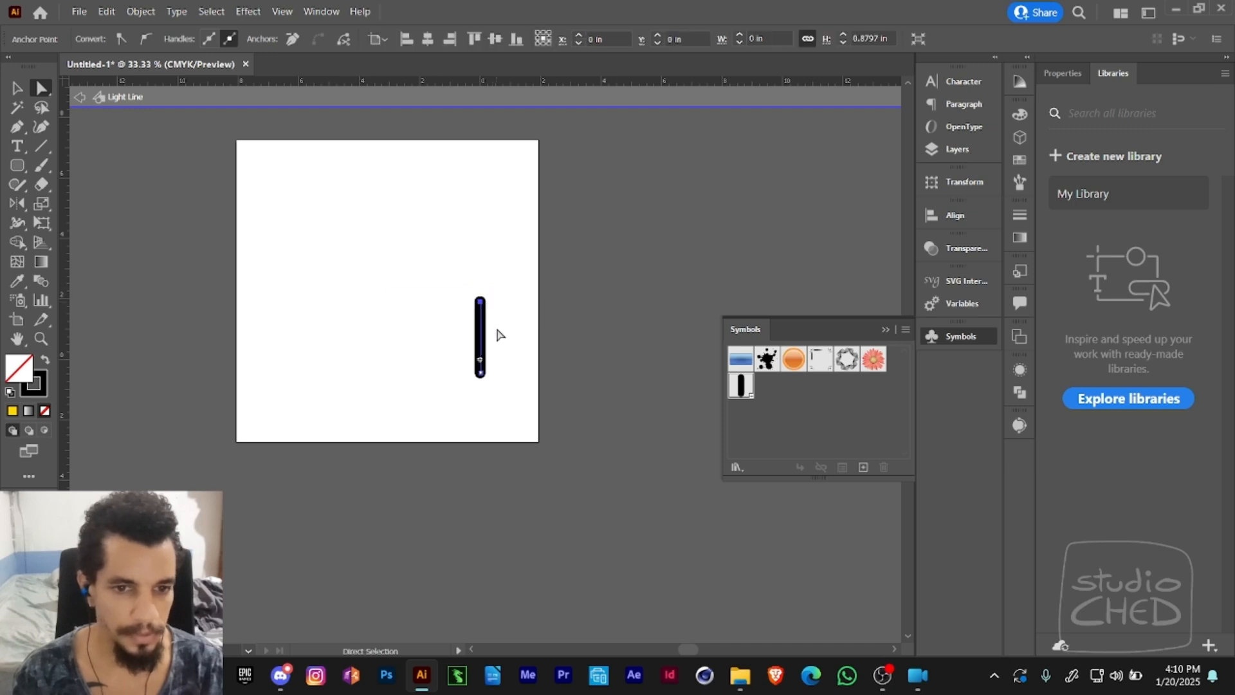
click(80, 97)
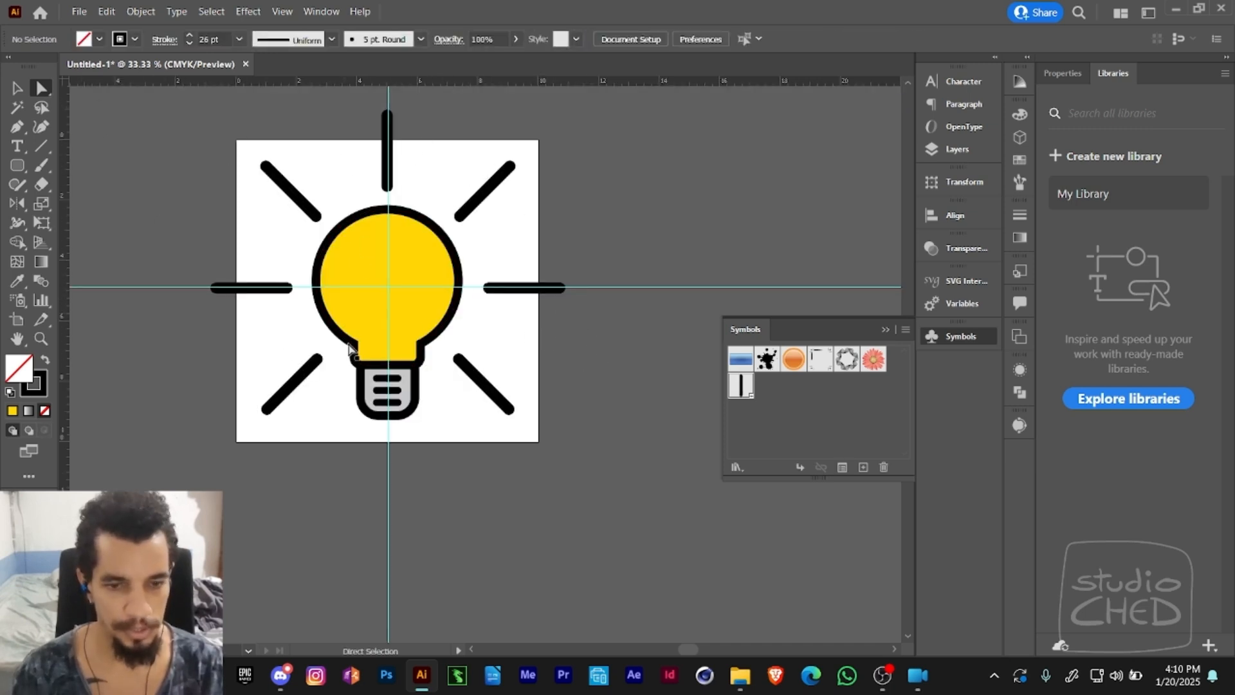
- Edit the Light Line symbol by shortening its line to a short rounded stub, and return to the artwork
double_click(741, 386)
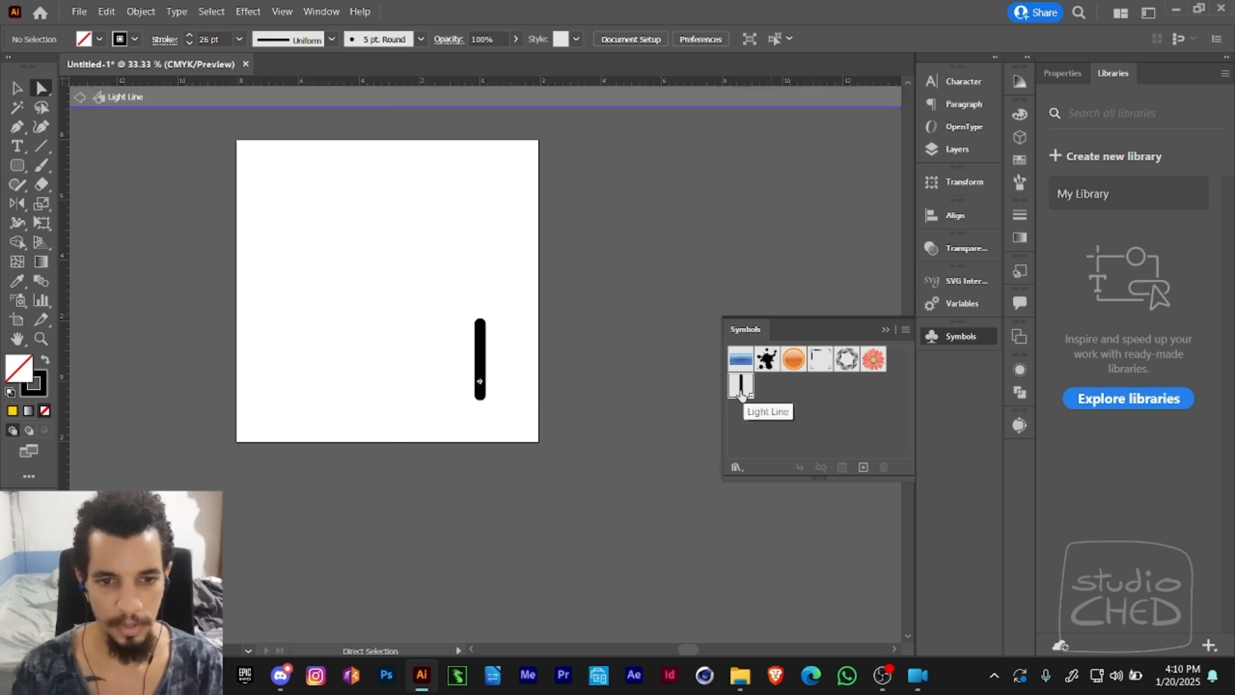
click(479, 357)
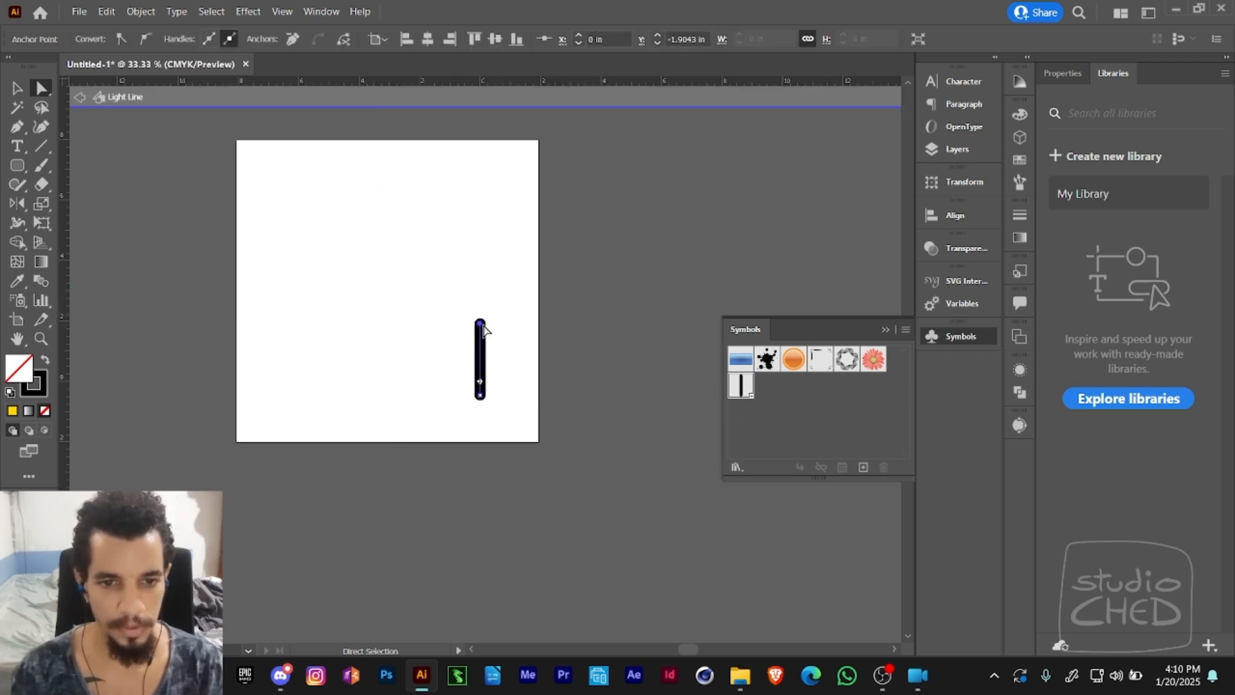
drag(480, 327, 511, 378)
key(z)
key(a)
click(582, 211)
drag(648, 224, 583, 140)
key(z)
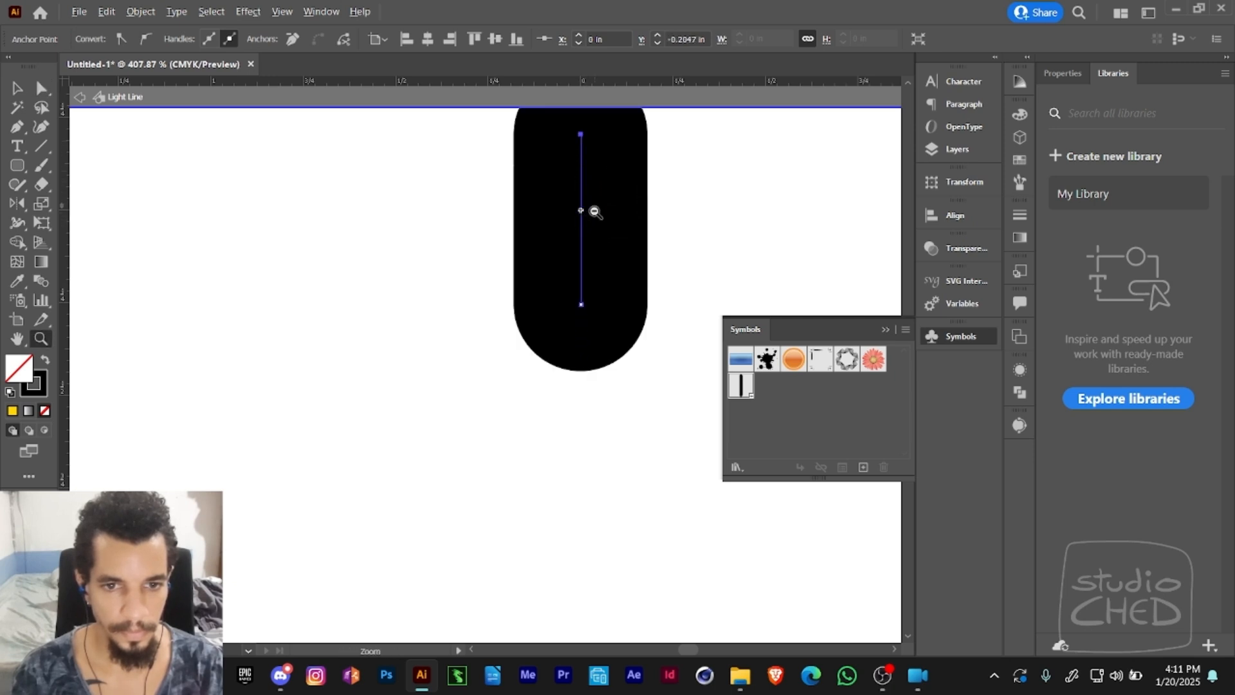
alt+click(584, 257)
alt+click(580, 274)
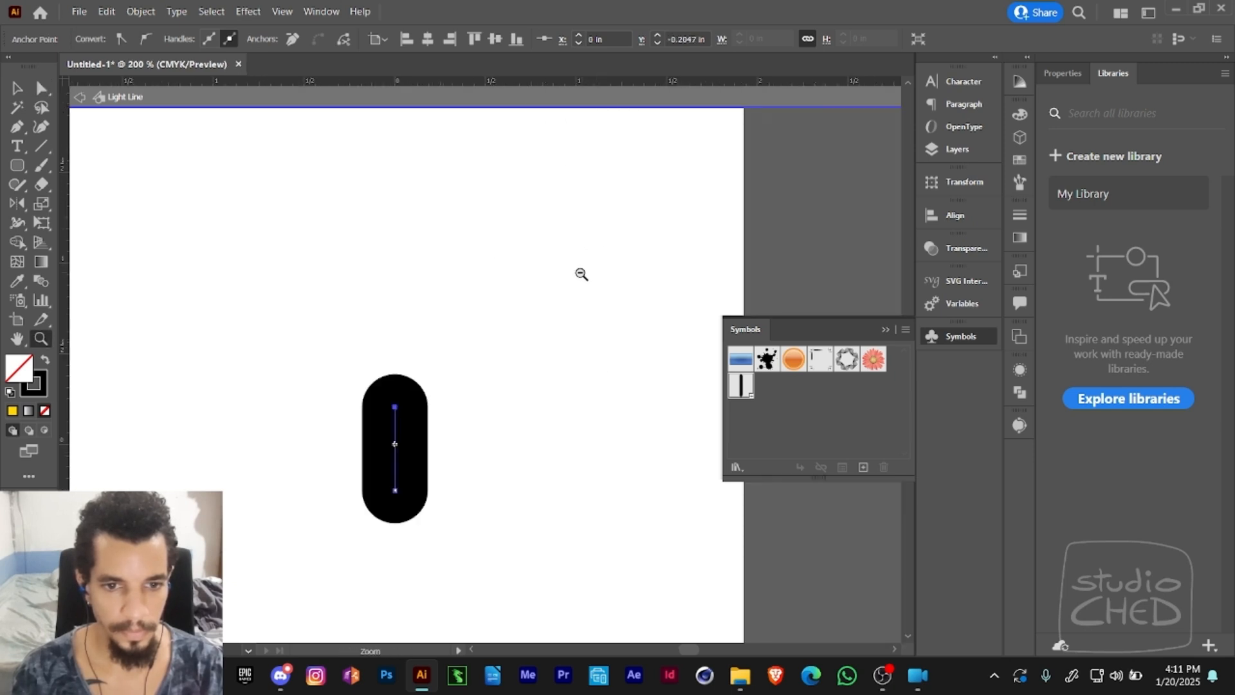
click(80, 96)
alt+click(364, 305)
alt+click(366, 308)
alt+click(369, 311)
alt+click(389, 325)
alt+click(400, 328)
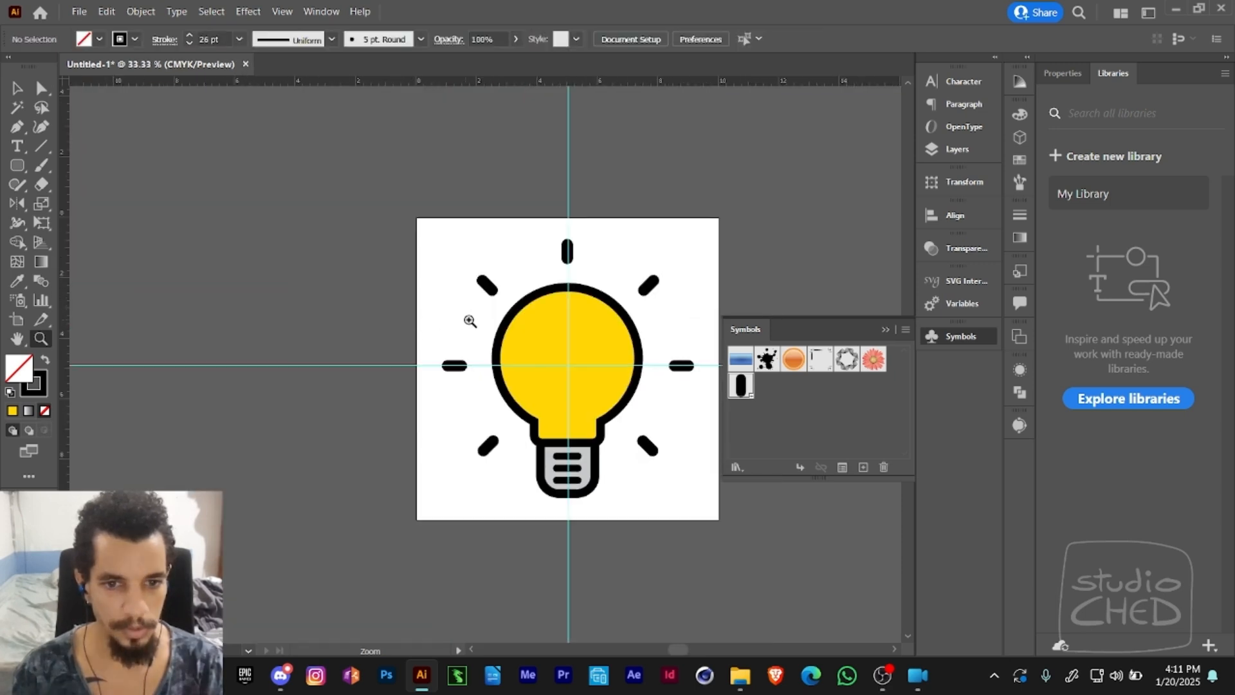
drag(547, 343, 387, 258)
drag(550, 230, 541, 284)
key(v)
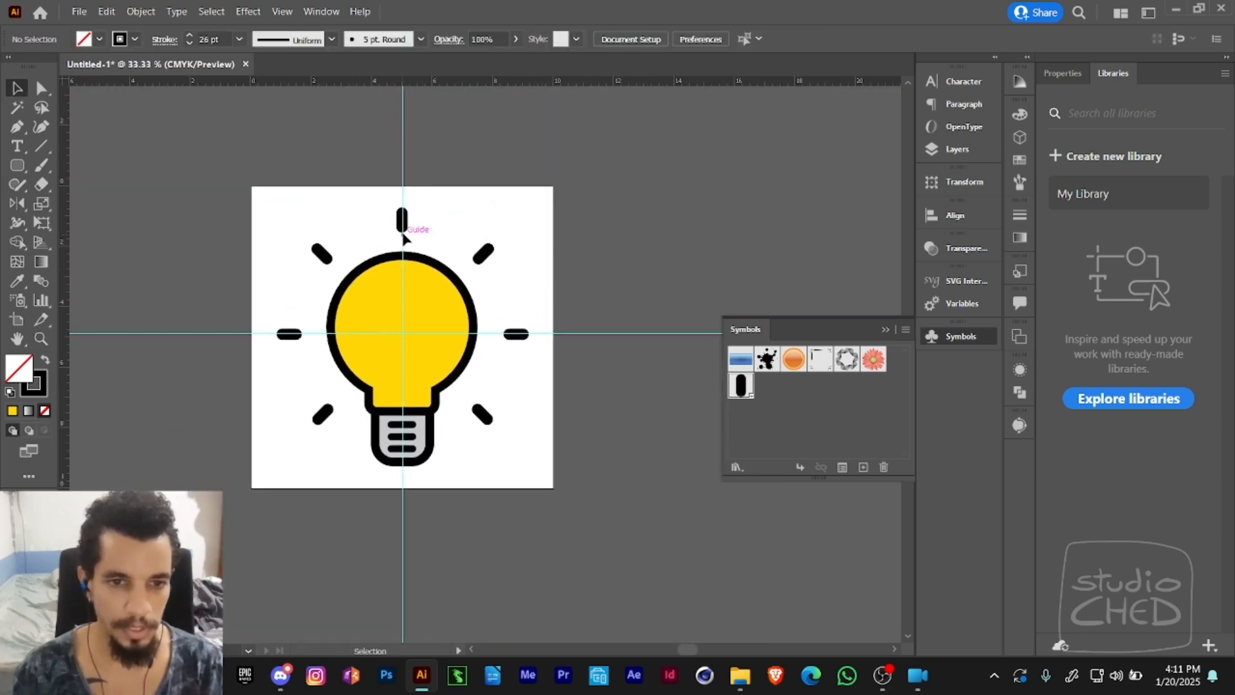
click(407, 218)
click(454, 171)
- Edit the Light Line symbol by raising its line's stroke weight to 38 pt, and return to the artwork
key(a)
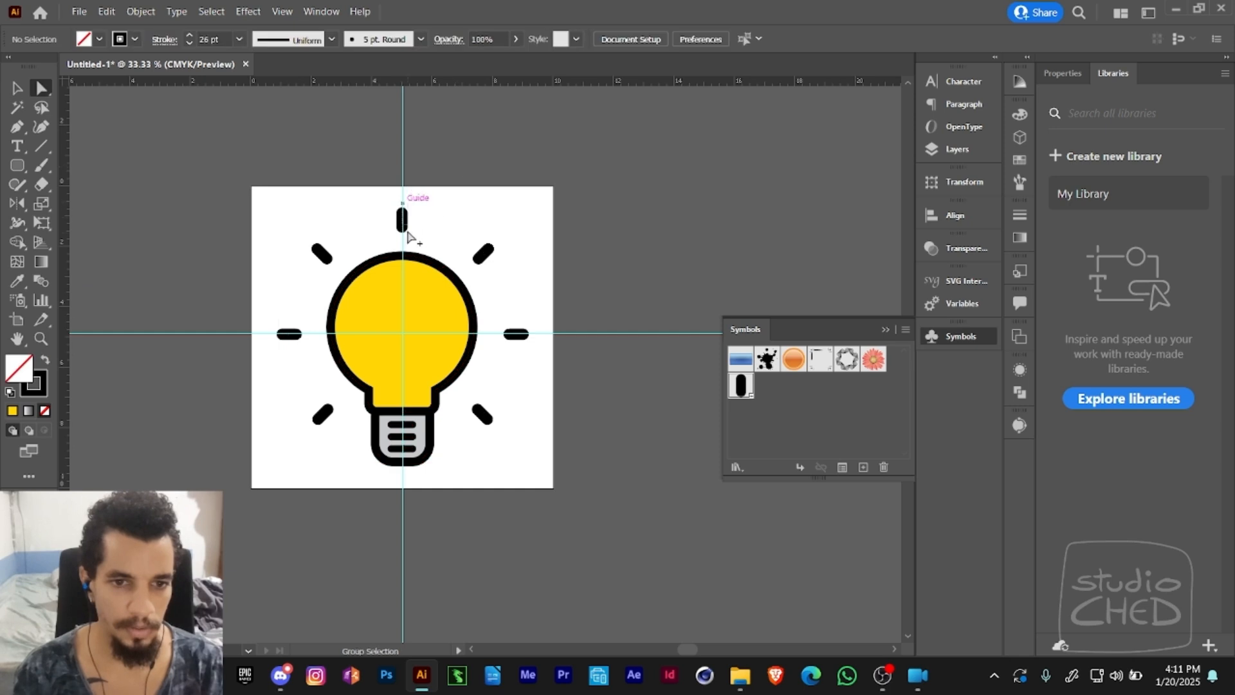
click(399, 214)
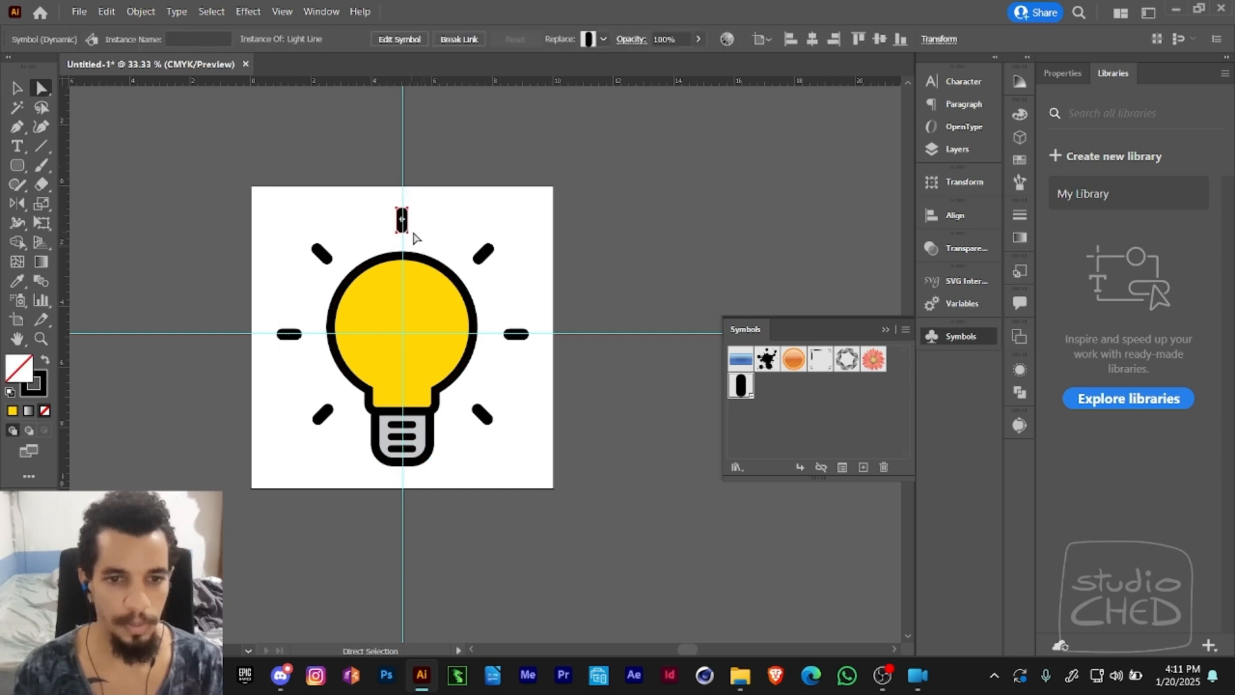
double_click(743, 394)
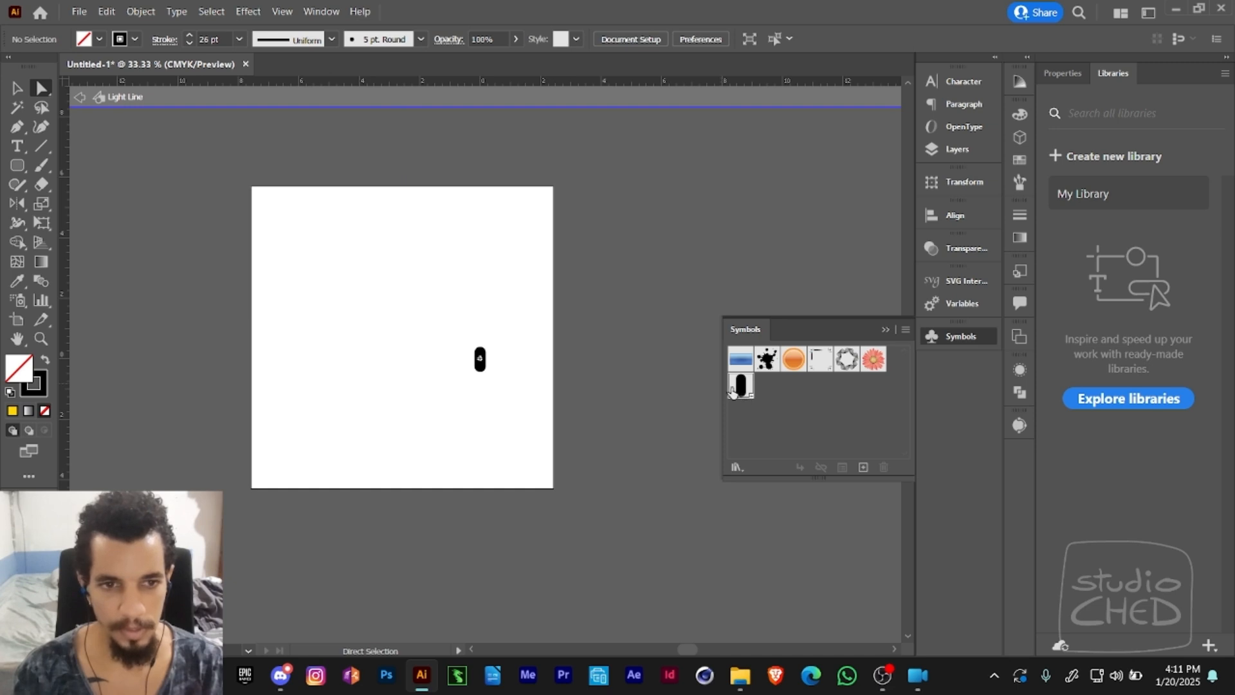
drag(499, 346, 458, 389)
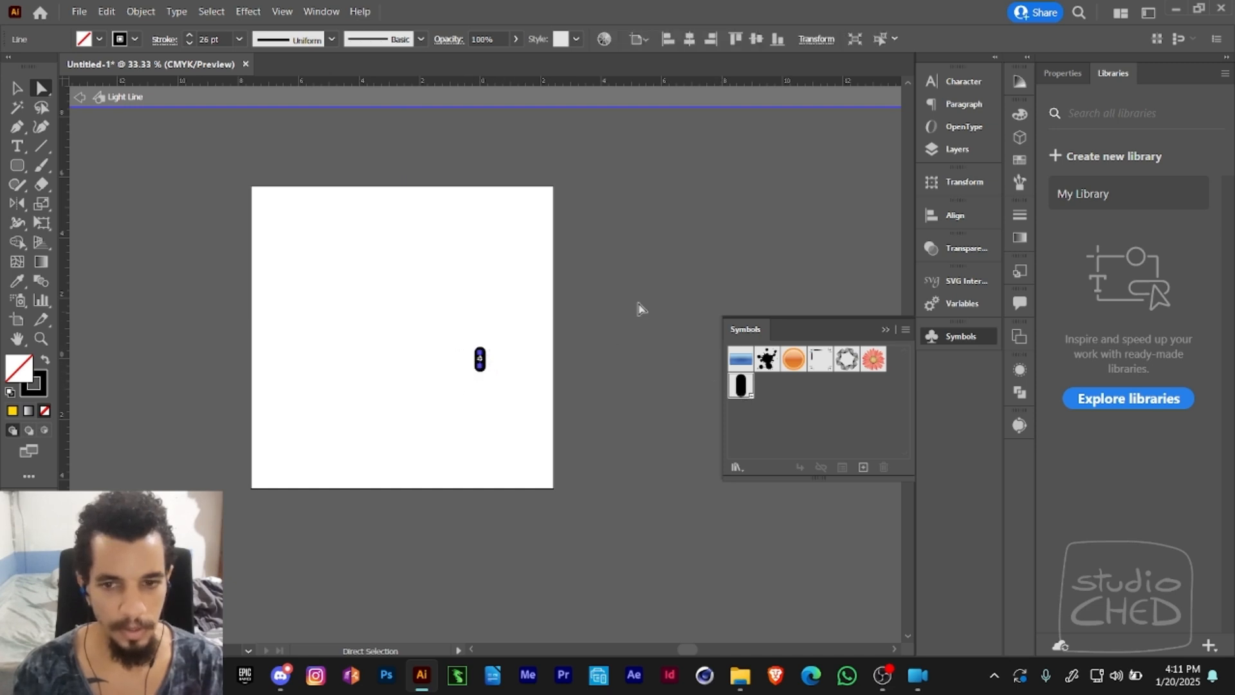
click(190, 38)
click(189, 37)
click(190, 38)
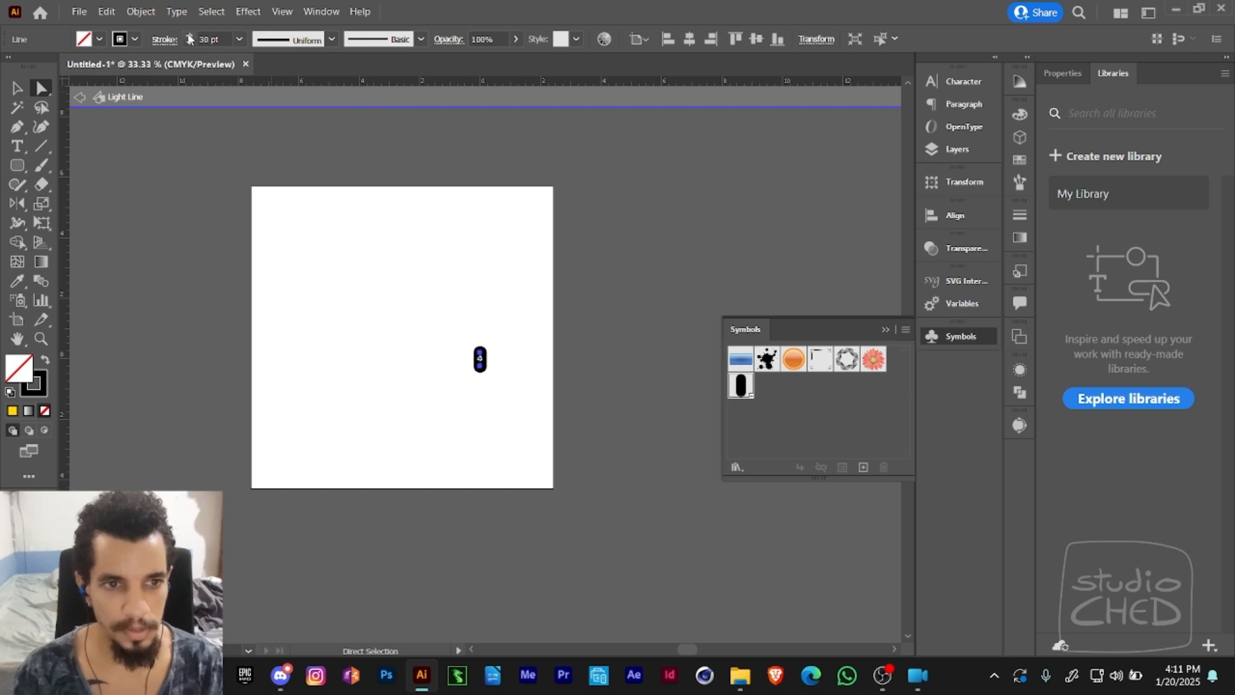
click(189, 37)
click(190, 38)
click(190, 37)
click(189, 37)
click(190, 37)
click(190, 37)
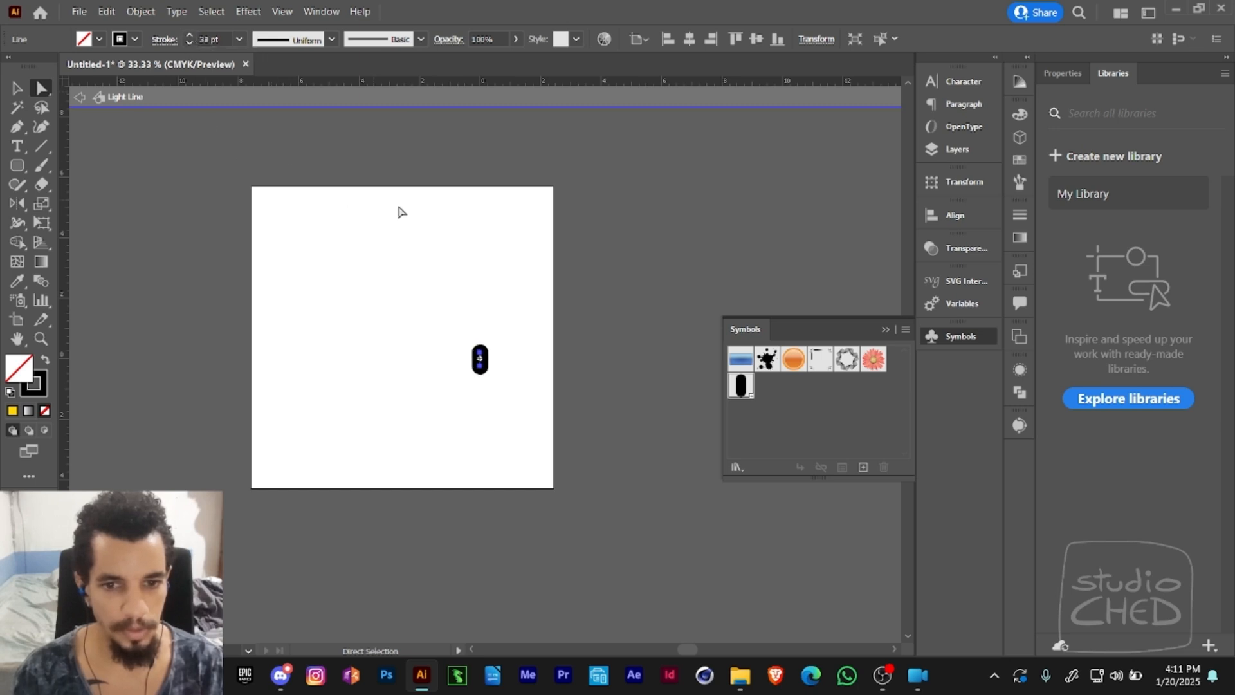
click(85, 102)
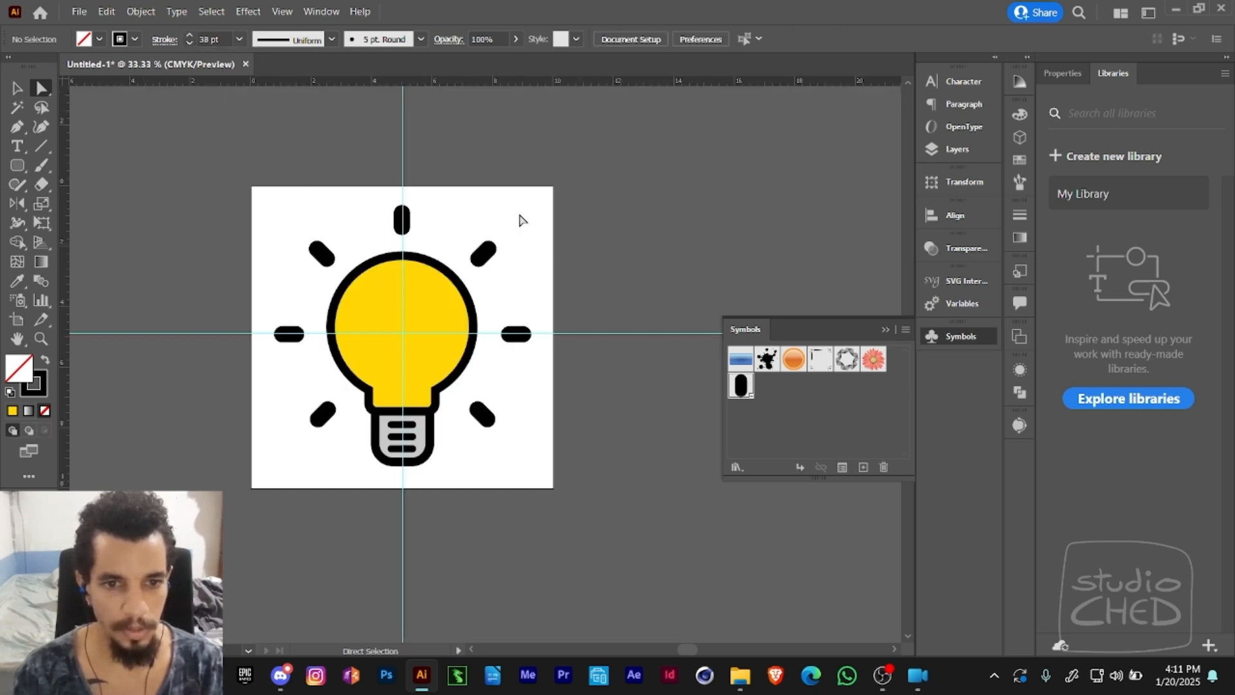
- Inspect the contents of Layer 2, briefly expanding and collapsing its group
key(z)
alt+click(606, 265)
drag(415, 328, 508, 246)
key(v)
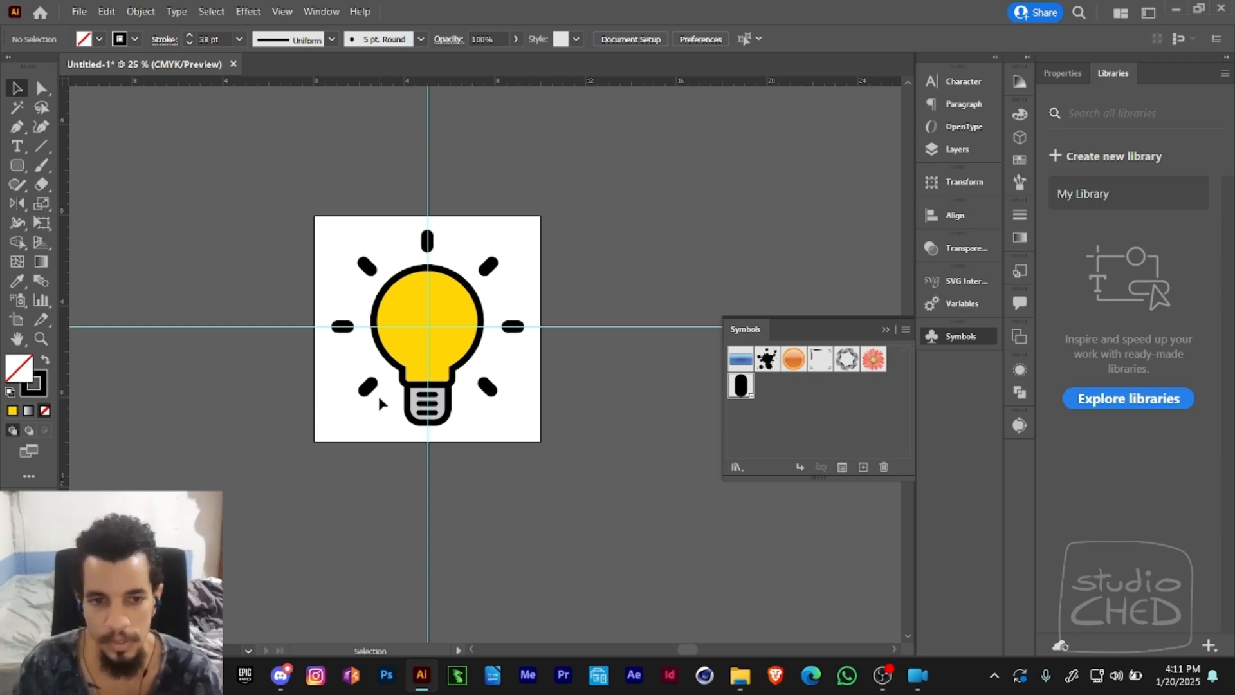
click(959, 150)
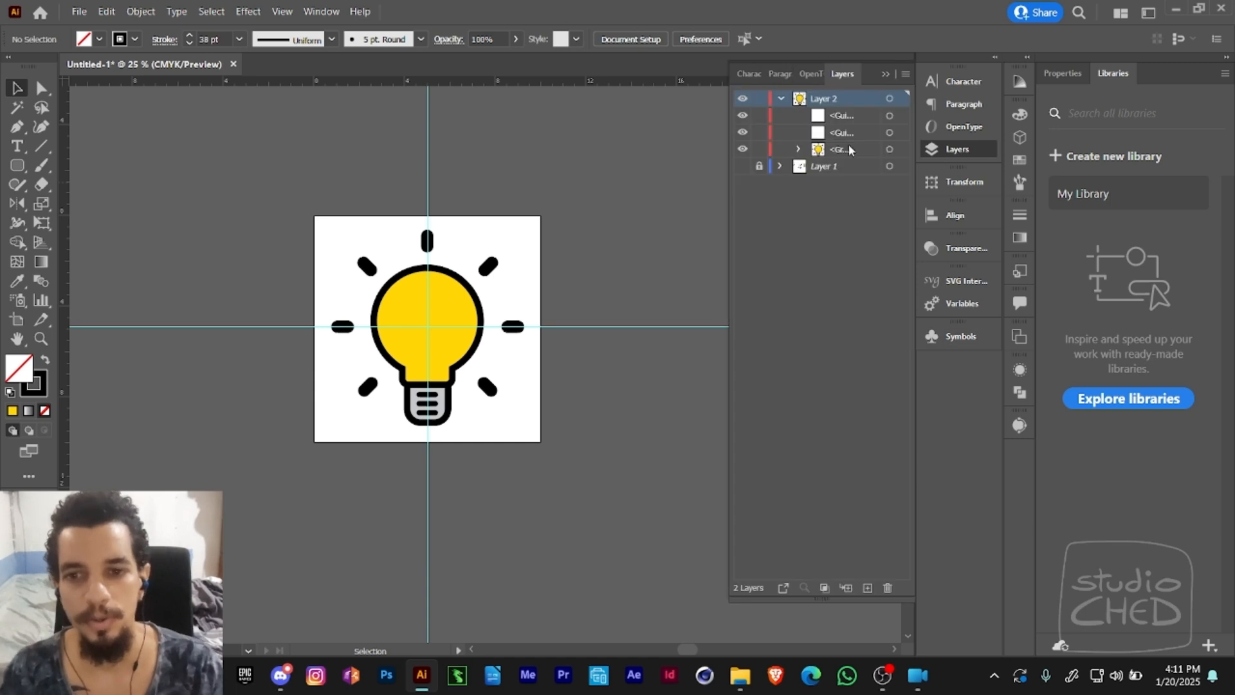
click(798, 150)
click(795, 147)
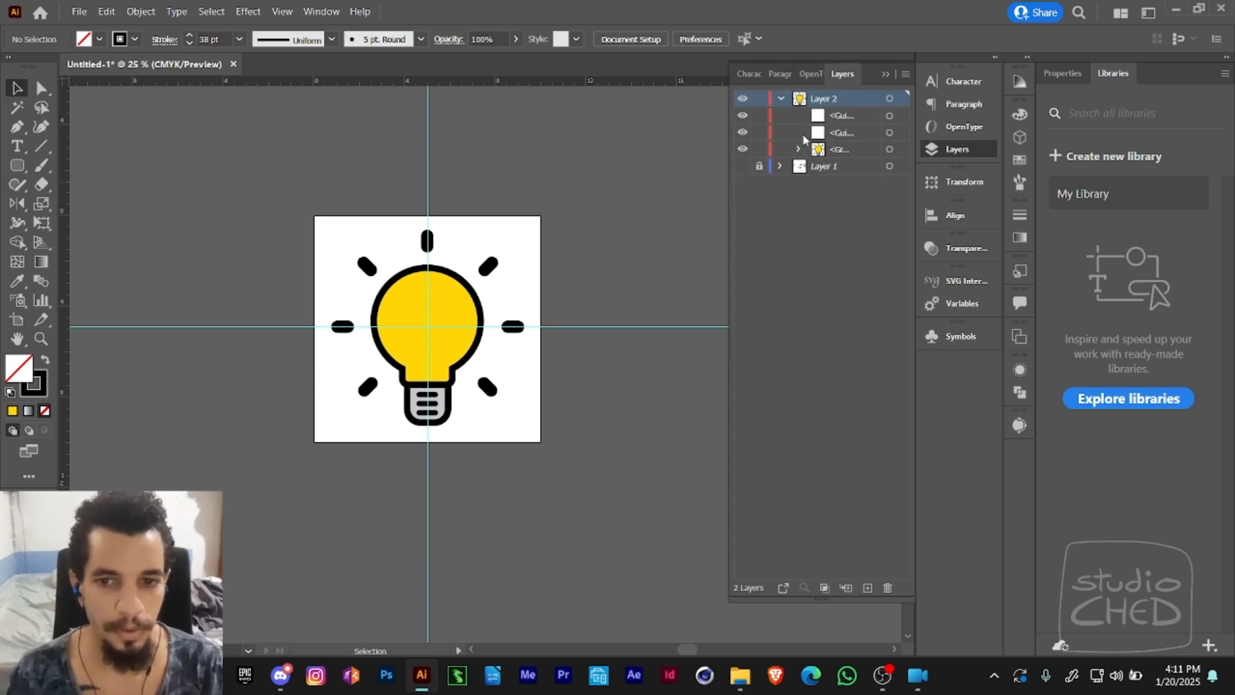
drag(607, 292, 556, 268)
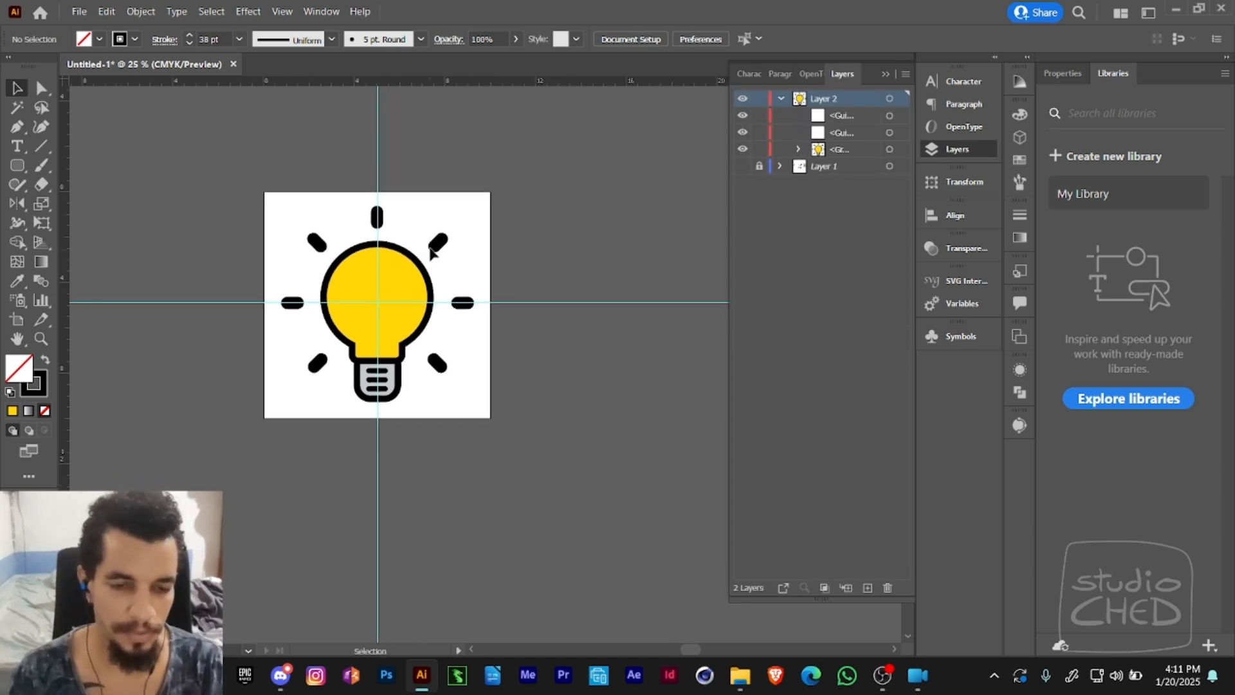
drag(452, 277, 516, 282)
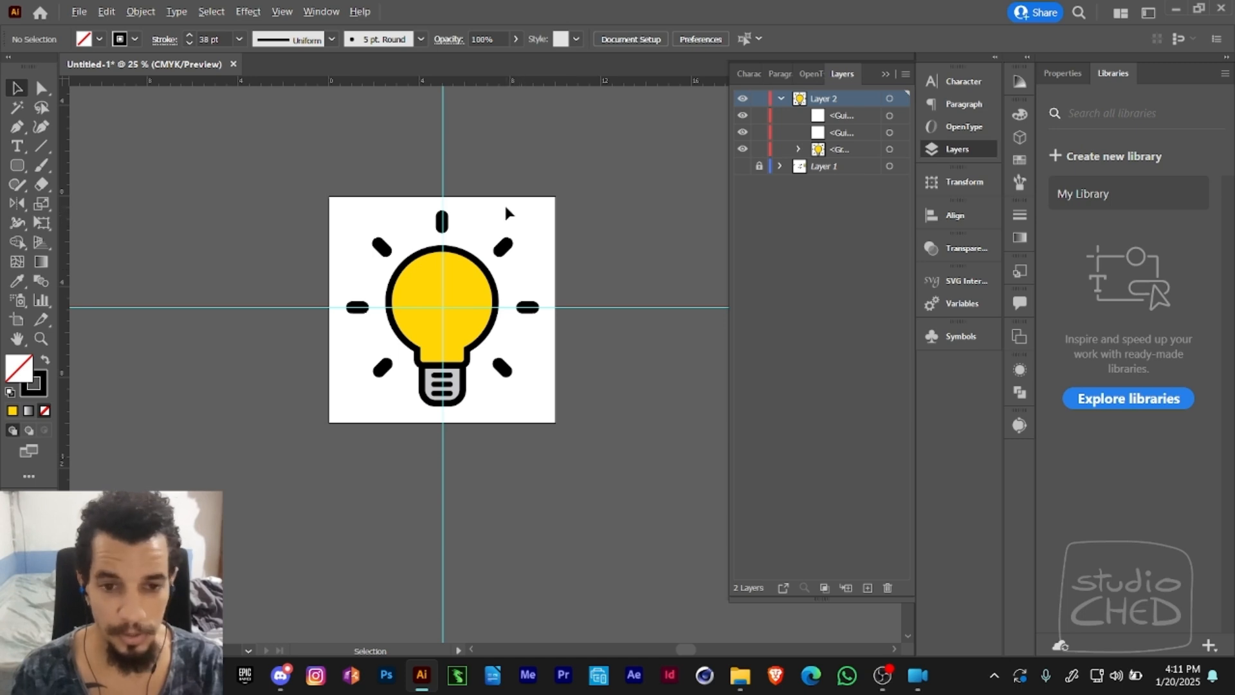
- Select all seven Light Line rays around the bulb
drag(546, 329, 524, 358)
click(524, 357)
key(a)
drag(504, 226, 536, 354)
drag(520, 358, 486, 389)
drag(459, 218, 366, 265)
shift+drag(358, 342, 387, 373)
shift+drag(341, 278, 359, 334)
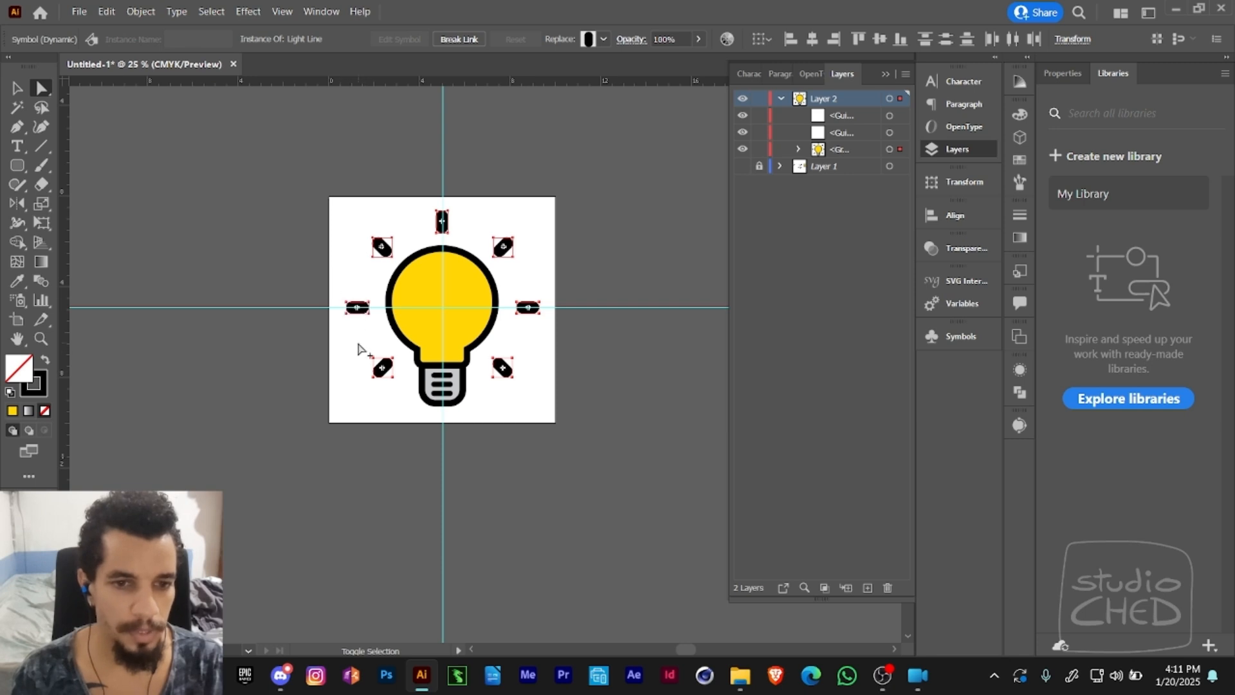
- Try the Symbol Sprayer beside the artboard with the rays still selected, dismiss the warning and deselect the rays
drag(20, 301, 21, 303)
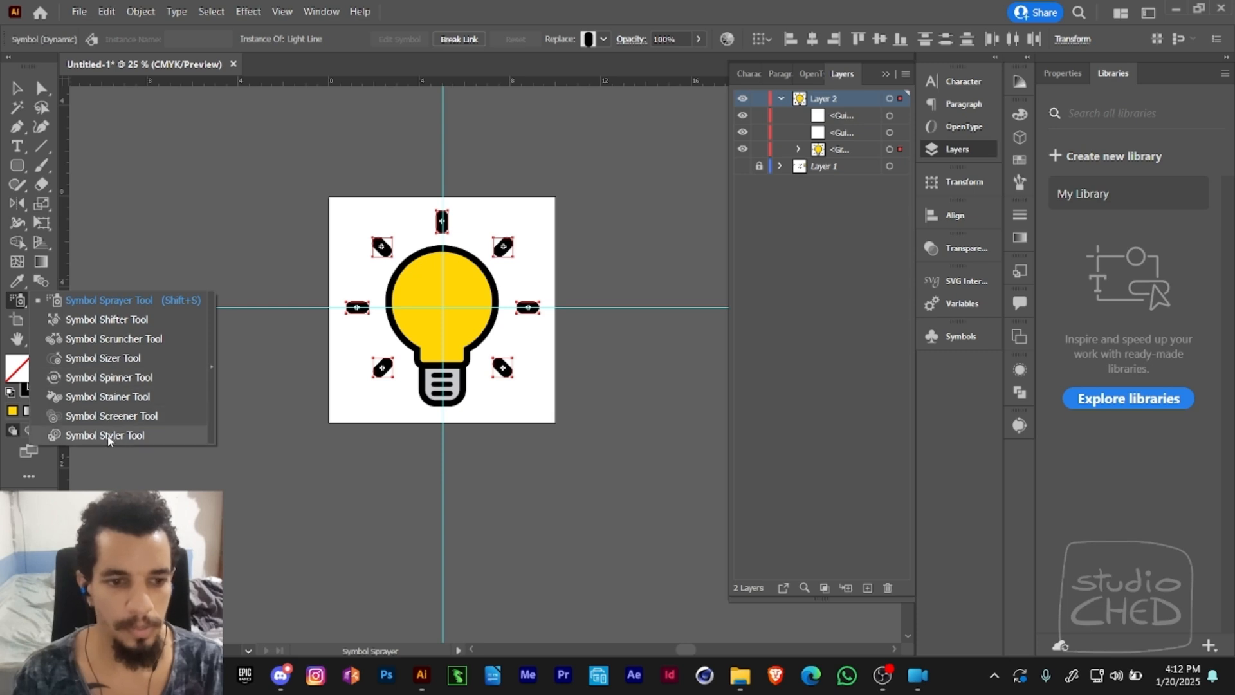
click(103, 301)
key(space)
drag(189, 237, 330, 238)
click(960, 336)
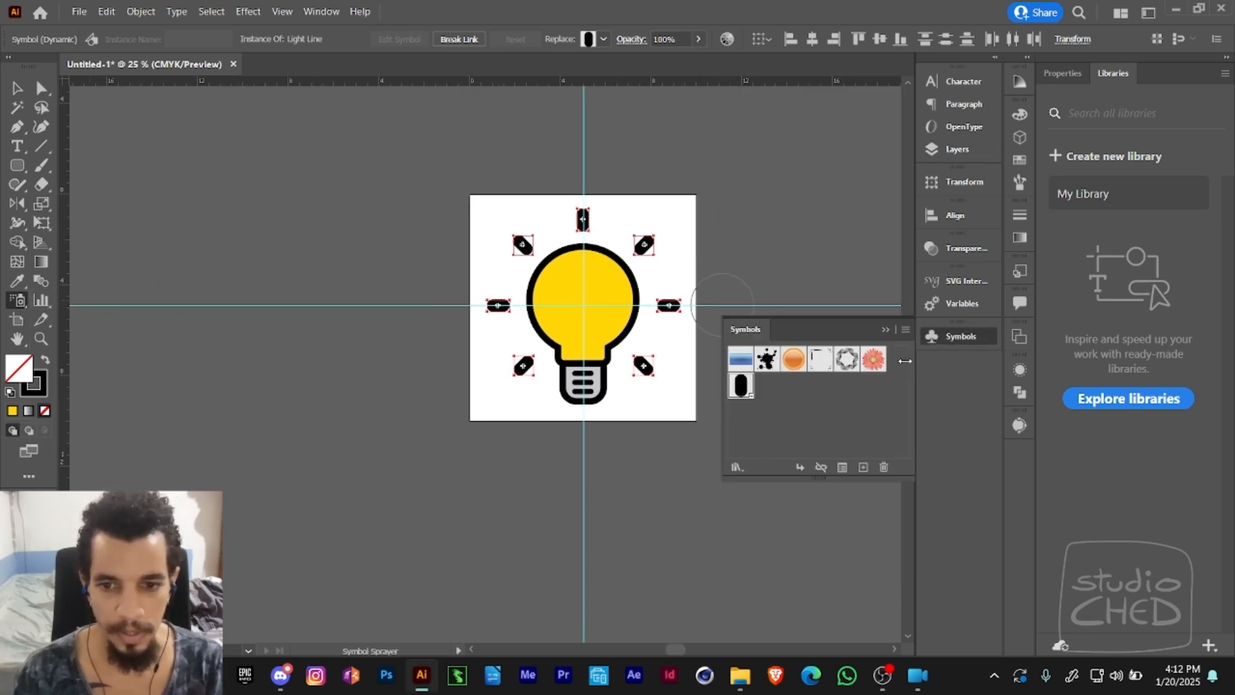
scroll(394, 212, right, 5)
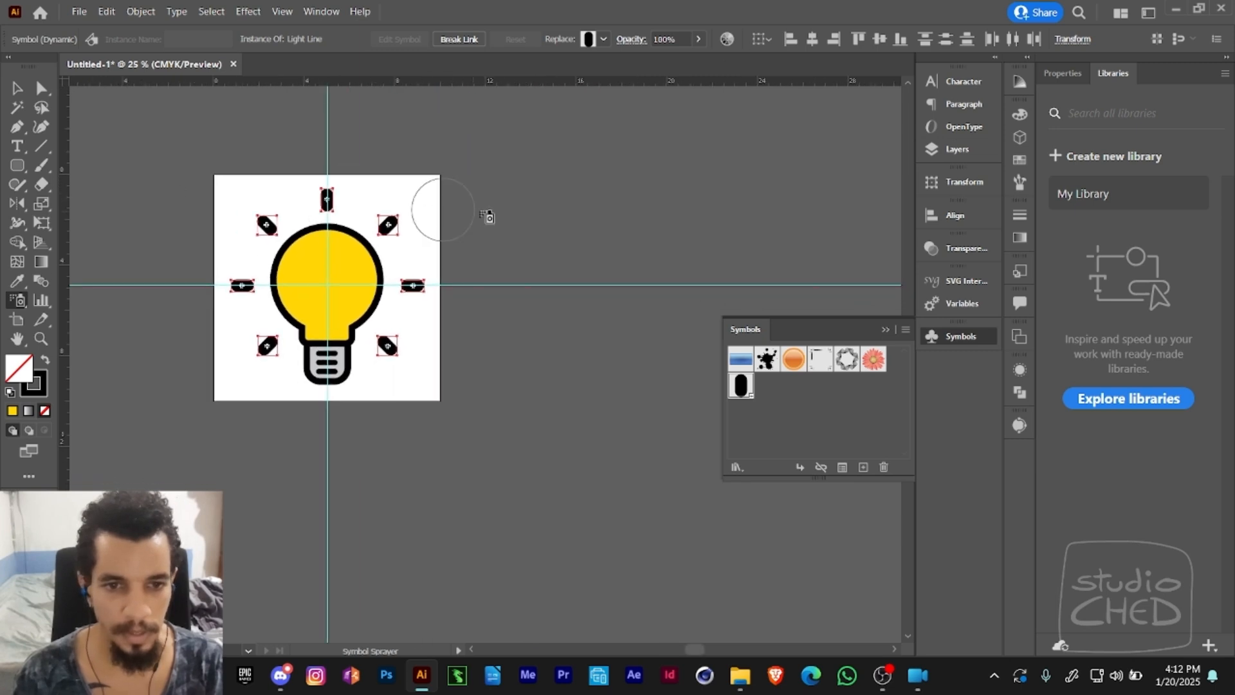
click(544, 208)
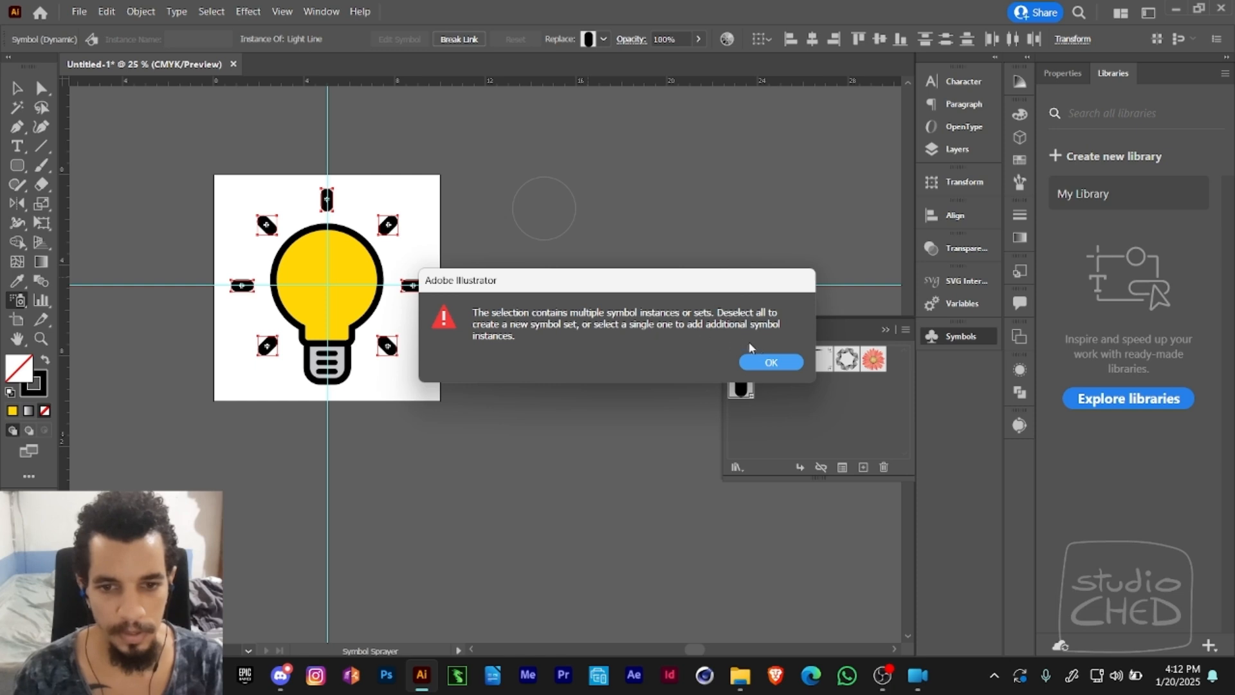
click(770, 366)
key(v)
click(577, 290)
- Spray a scattered set of Light Line symbols onto the empty canvas beside the artboard with the Symbol Sprayer
key(space)
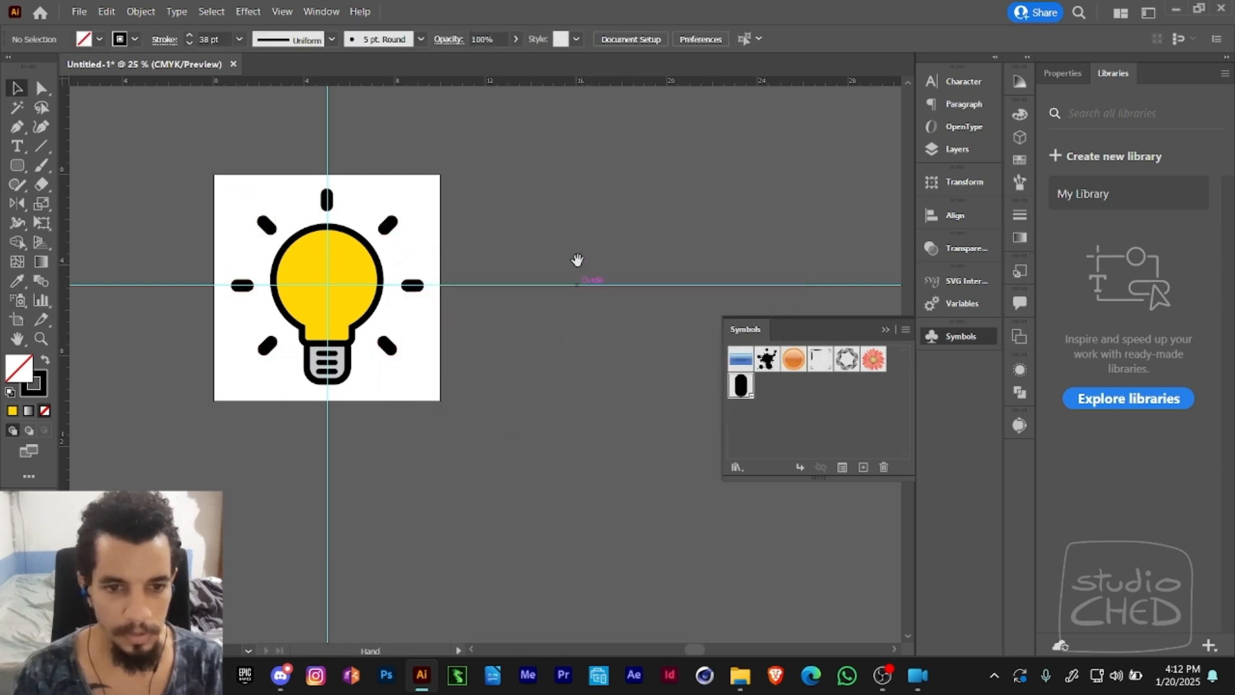
drag(577, 262, 444, 270)
click(17, 300)
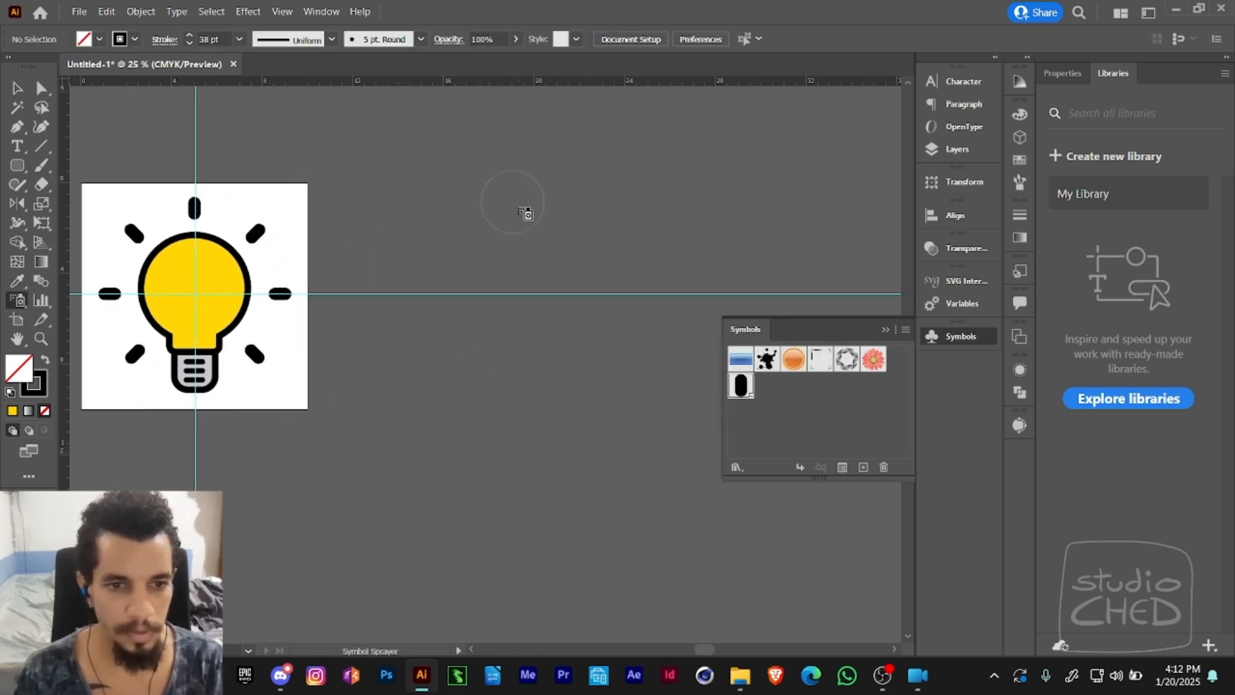
click(470, 225)
mouse_move(479, 232)
mouse_down()
mouse_move(509, 279)
mouse_move(504, 261)
mouse_move(633, 280)
mouse_move(584, 264)
mouse_move(546, 282)
mouse_move(589, 300)
mouse_move(537, 265)
mouse_move(466, 330)
mouse_move(437, 380)
mouse_up()
- Move the sprayed symbol set above the horizontal guide, beside the artboard's upper half
key(v)
key(space)
drag(478, 332, 502, 242)
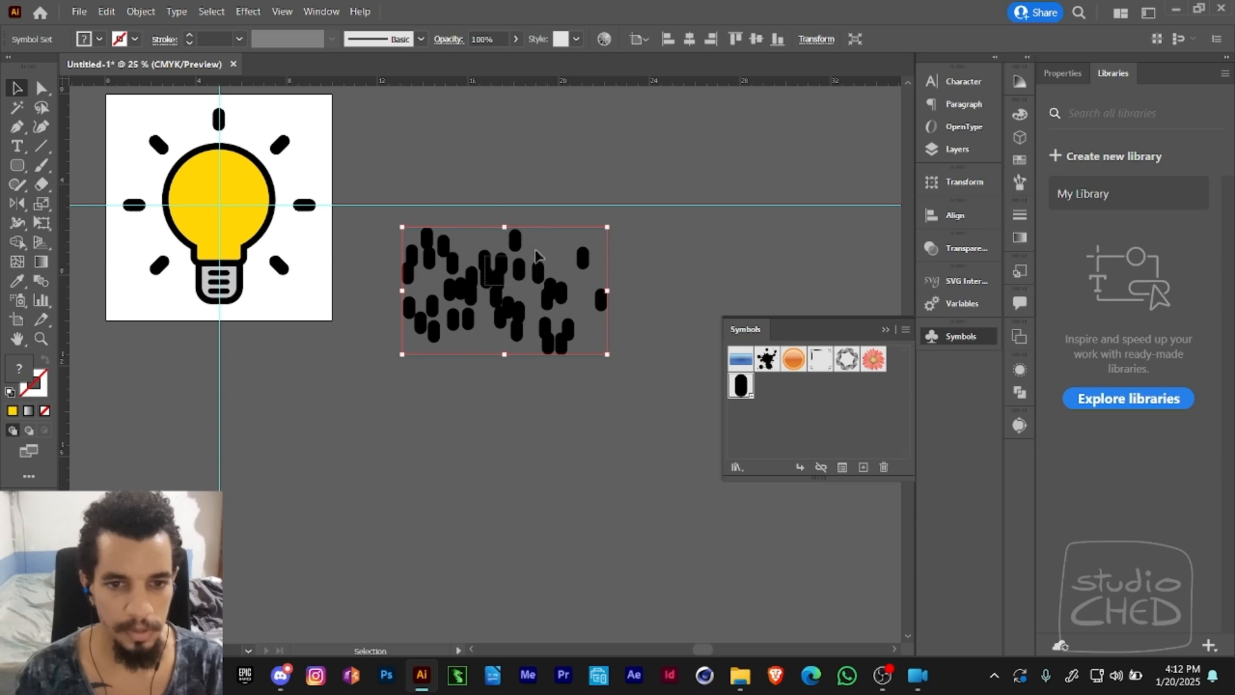
key(space)
drag(491, 190, 512, 283)
drag(477, 374, 512, 361)
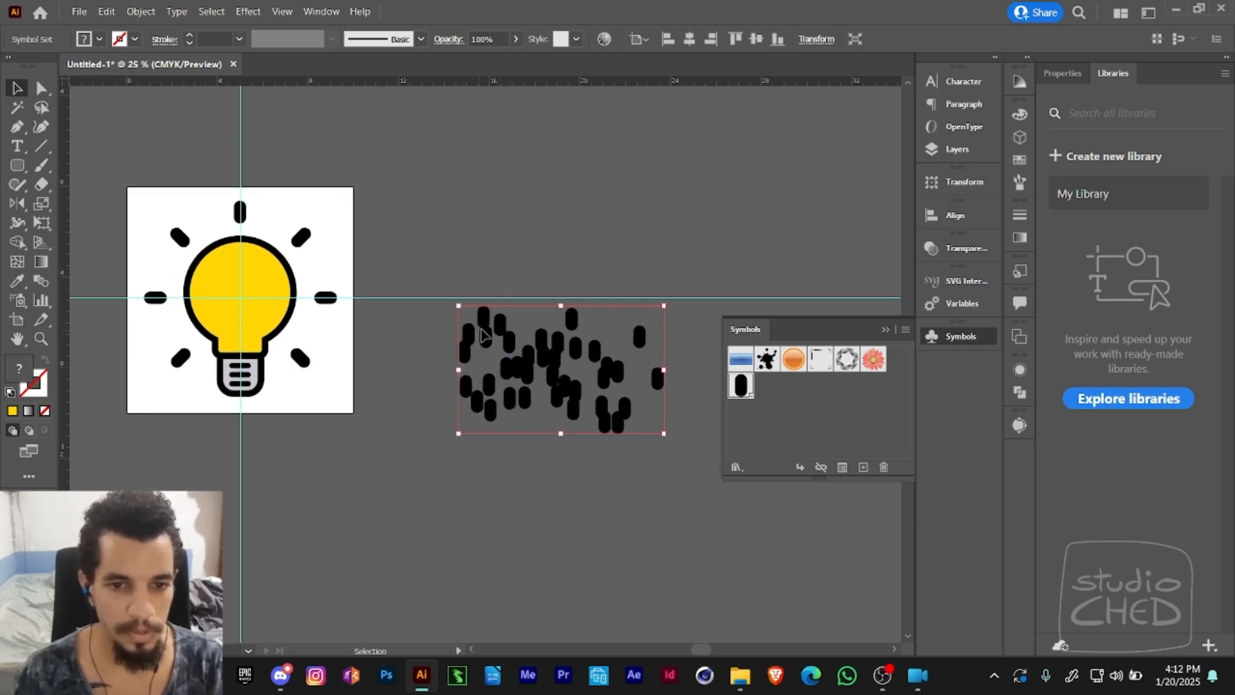
mouse_move(546, 377)
mouse_down()
mouse_move(515, 257)
mouse_move(525, 215)
mouse_up()
- Push the sprayed Light Line symbols around within their set using the Symbol Shifter
click(17, 300)
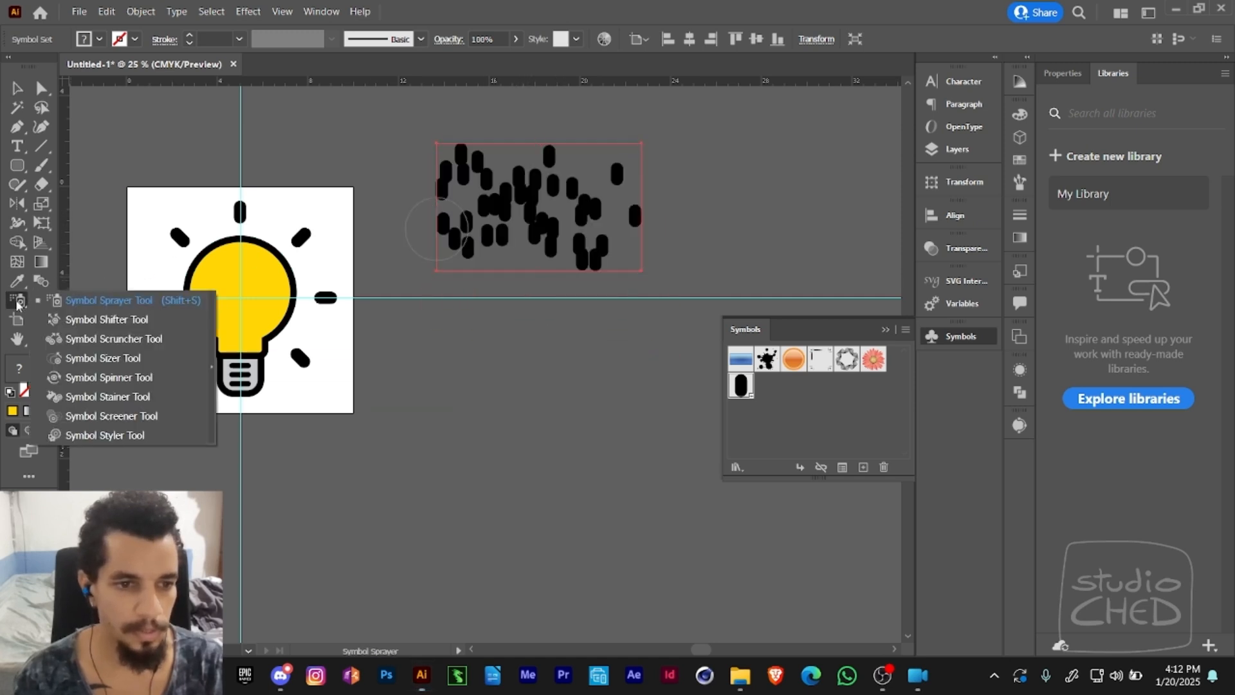
click(56, 321)
mouse_move(463, 219)
mouse_down()
mouse_move(501, 234)
mouse_move(555, 218)
mouse_move(463, 194)
mouse_move(467, 234)
mouse_move(514, 230)
mouse_move(467, 222)
mouse_move(577, 245)
mouse_move(582, 231)
mouse_move(542, 209)
mouse_move(584, 193)
mouse_move(538, 213)
mouse_move(490, 207)
mouse_move(570, 228)
mouse_move(542, 259)
mouse_move(482, 213)
mouse_up()
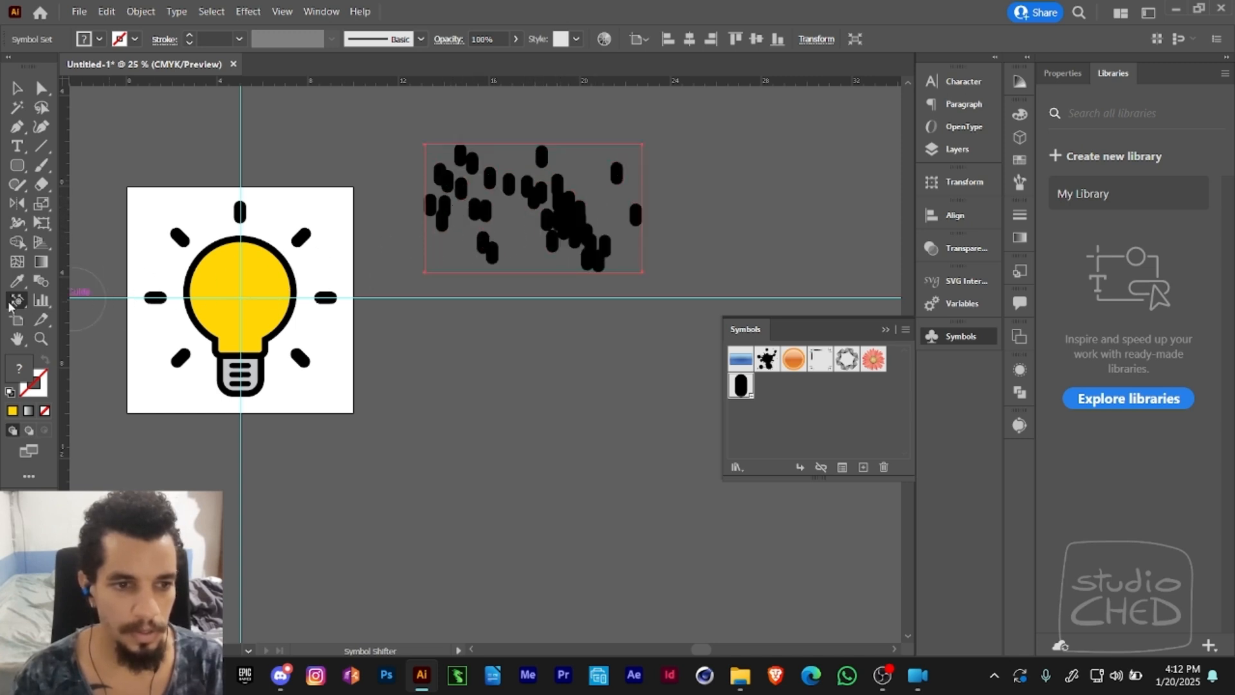
- Pull the sprayed symbols closer together with the Symbol Scruncher, and delete the whole symbol set
drag(16, 302, 69, 354)
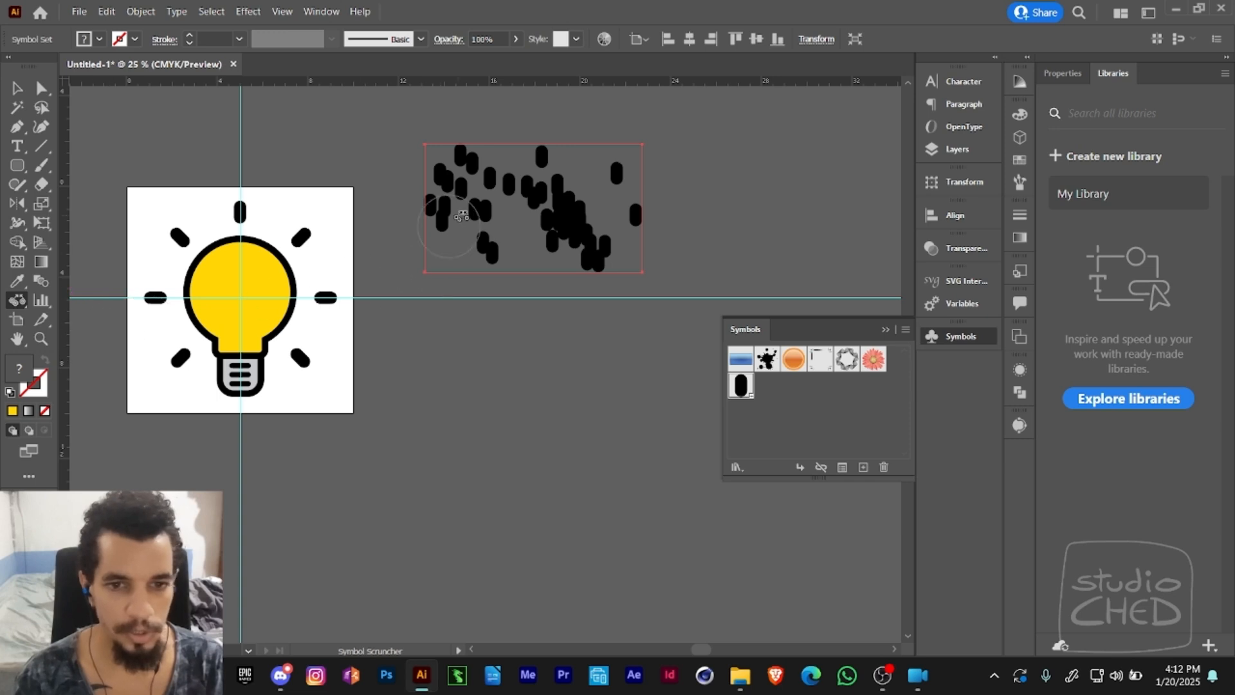
drag(558, 212, 543, 213)
key(v)
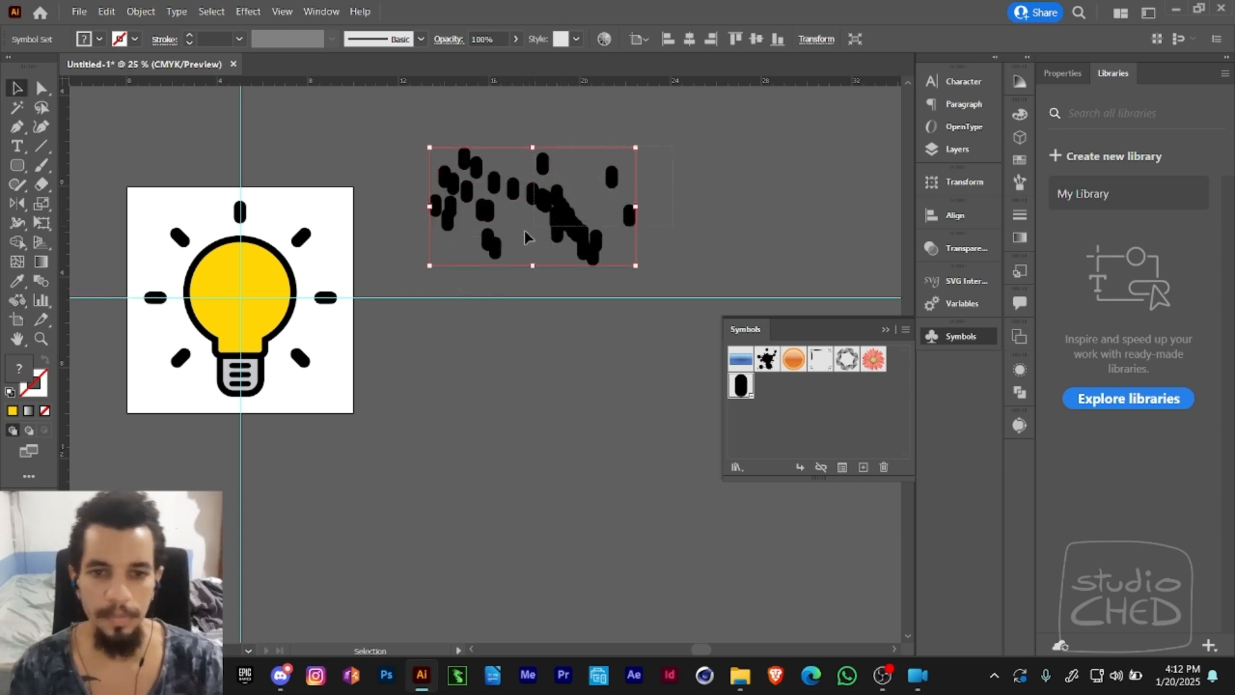
key(Delete)
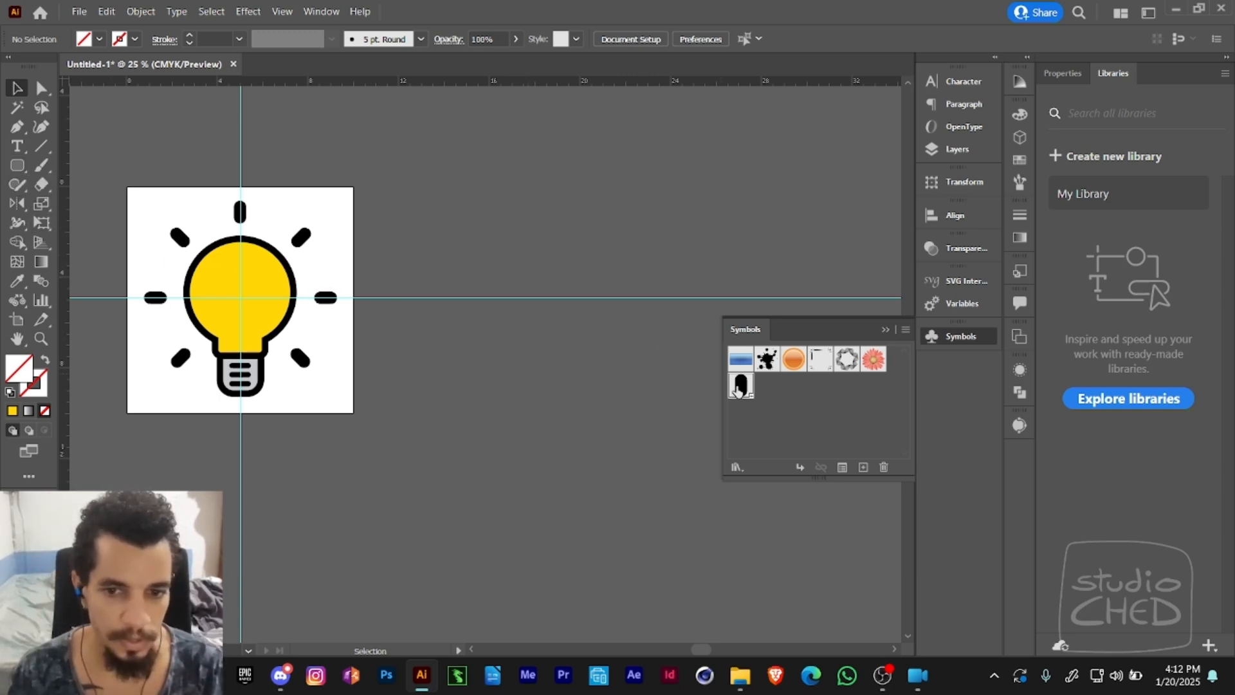
- Place a Light Line instance beside the artboard and rotate a copy 90° around its centre to form a cross
drag(739, 388, 550, 185)
key(e)
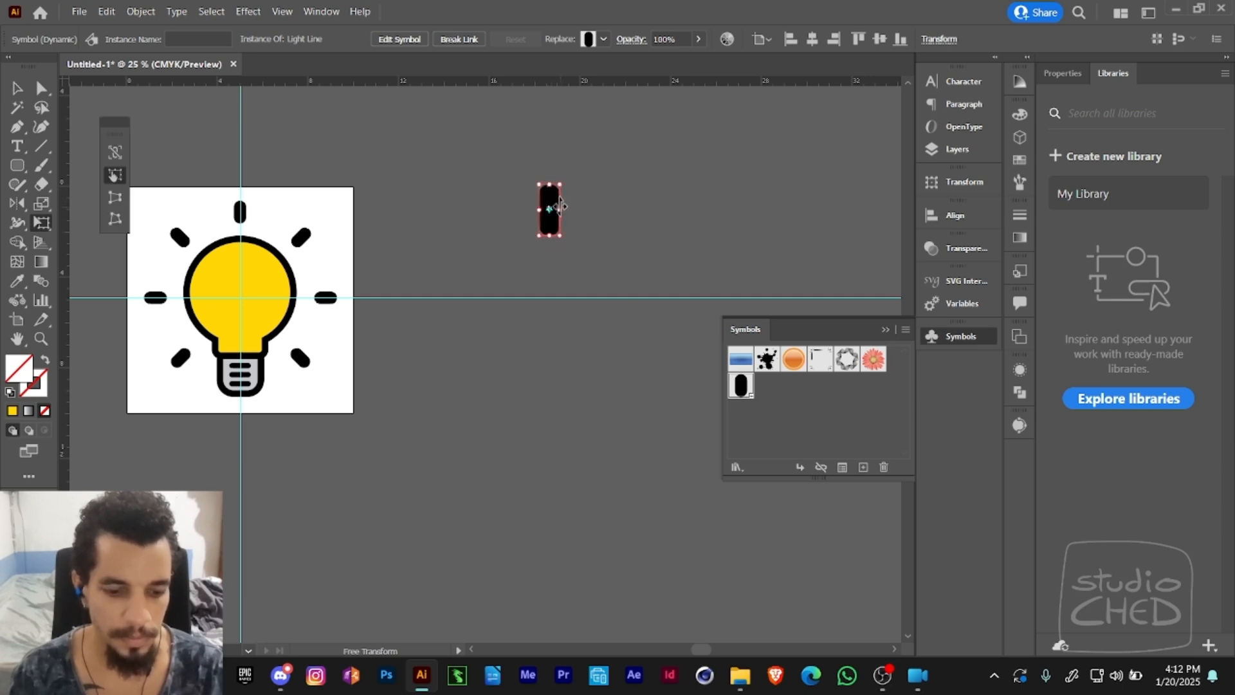
key(r)
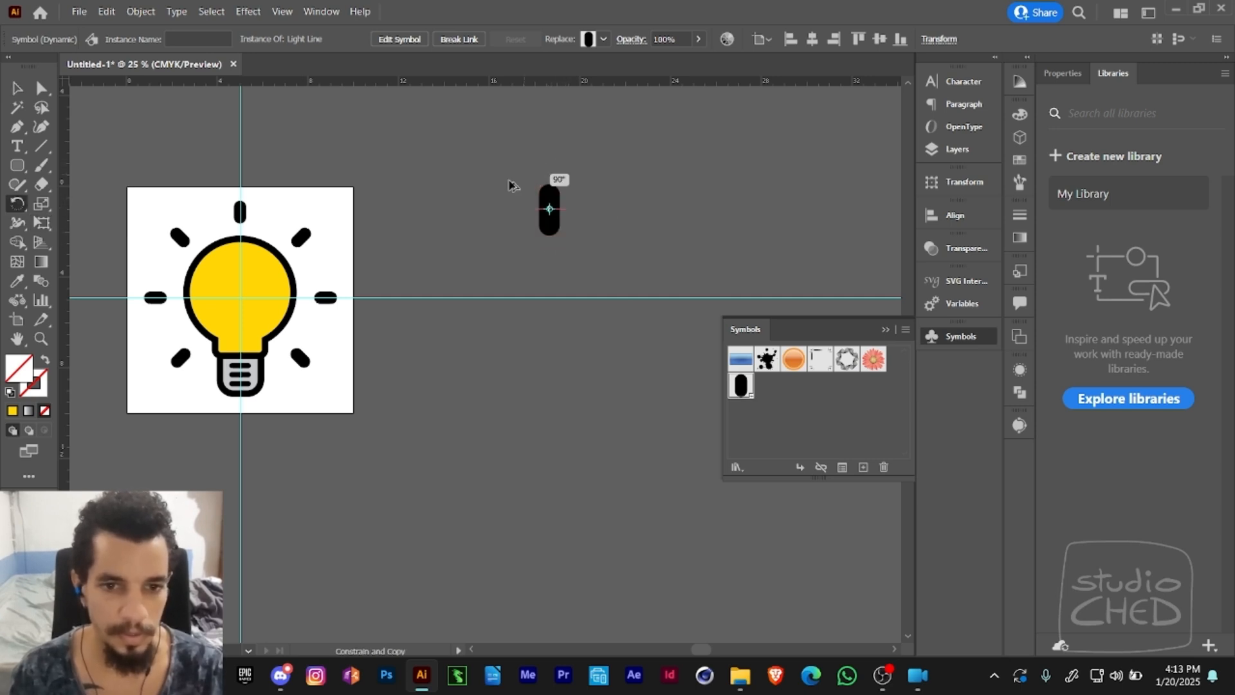
drag(511, 185, 571, 193)
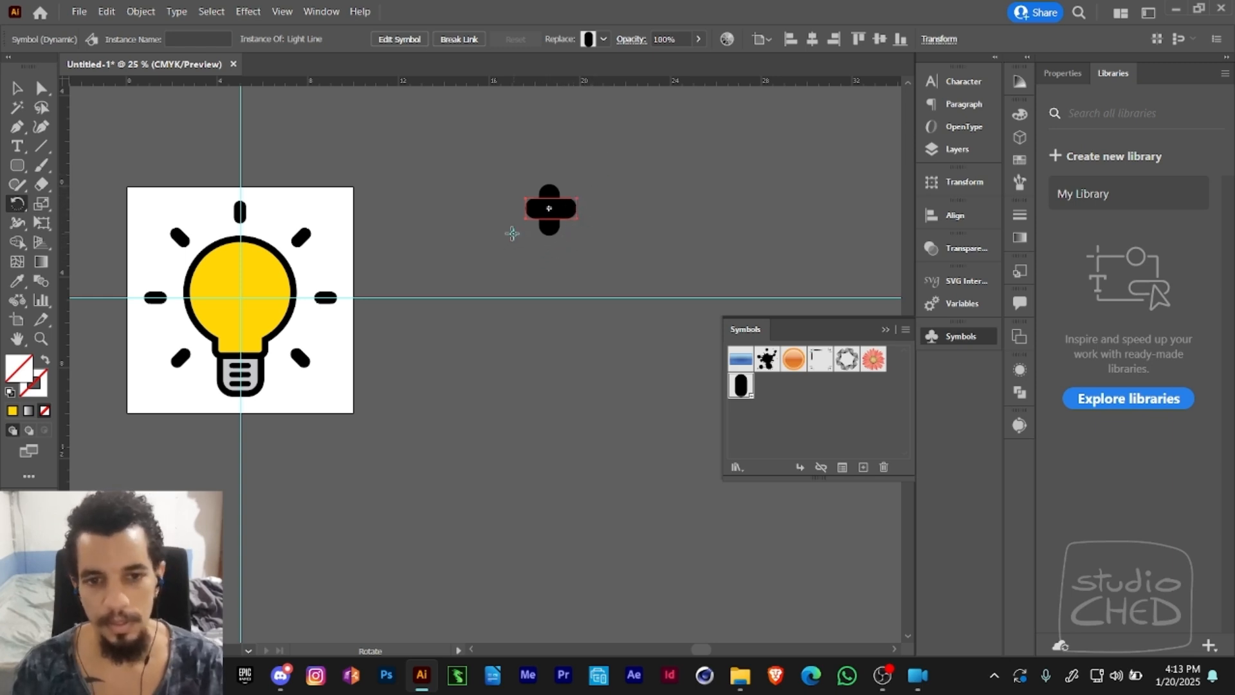
key(Return)
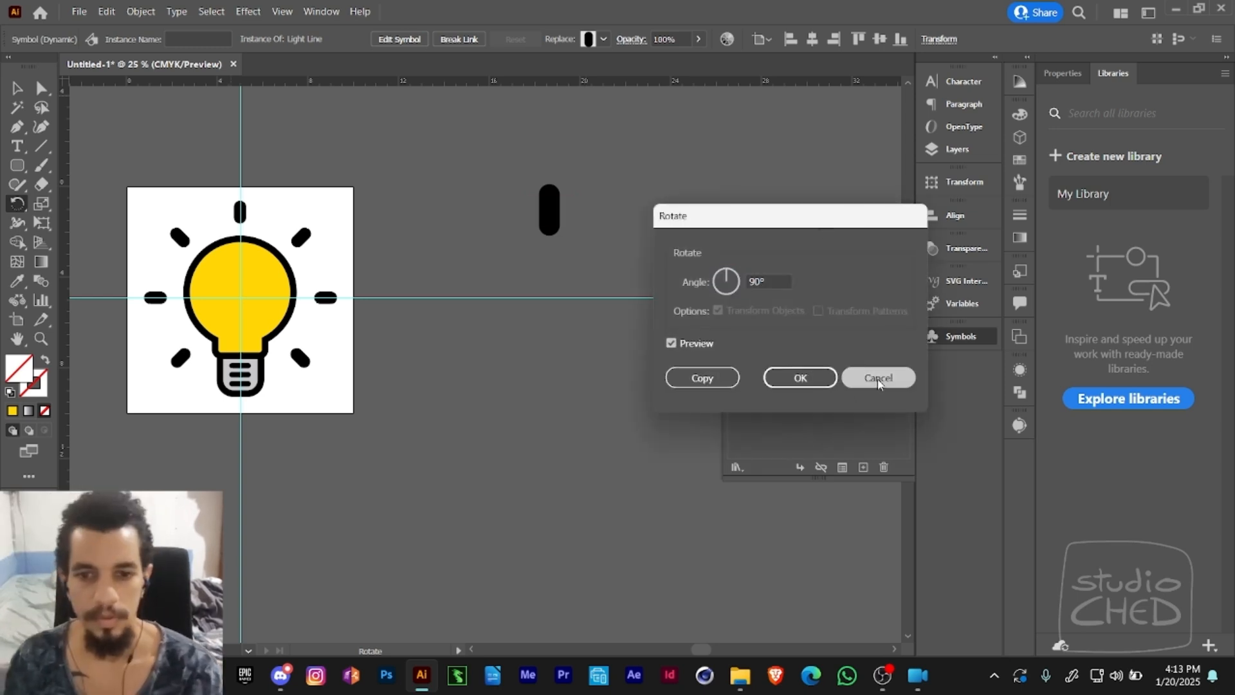
click(877, 377)
- Select both crossed Light Line instances beside the artboard and delete them
key(a)
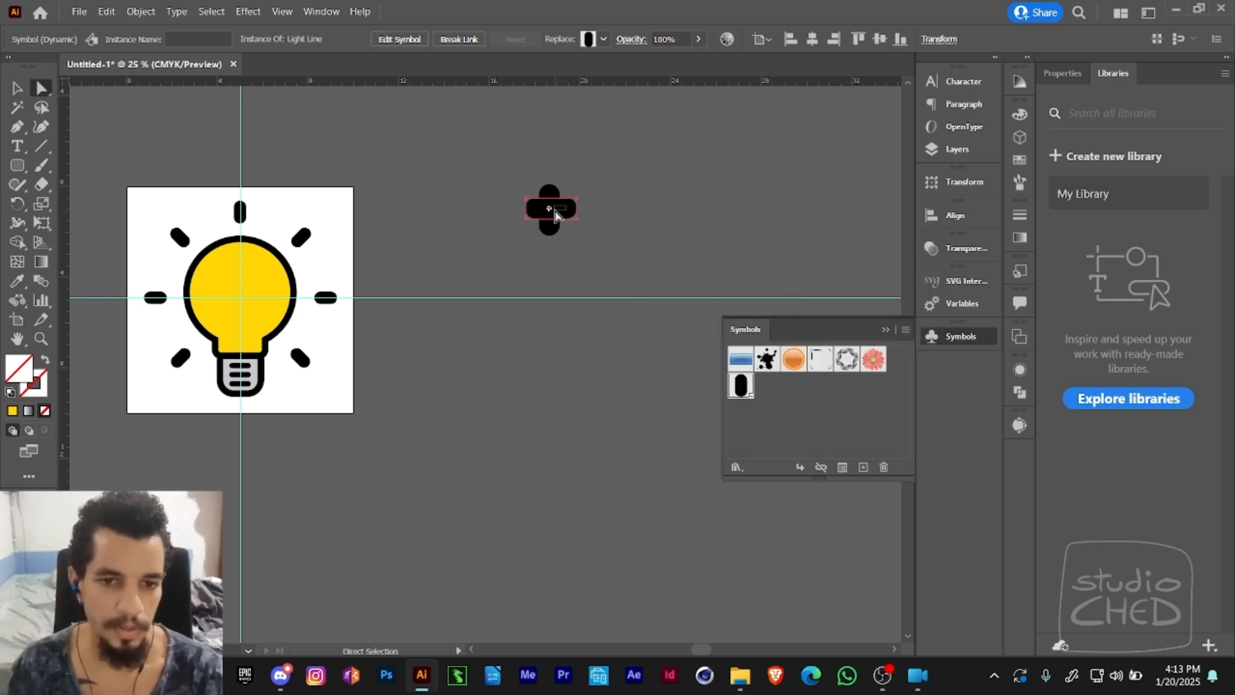
click(555, 215)
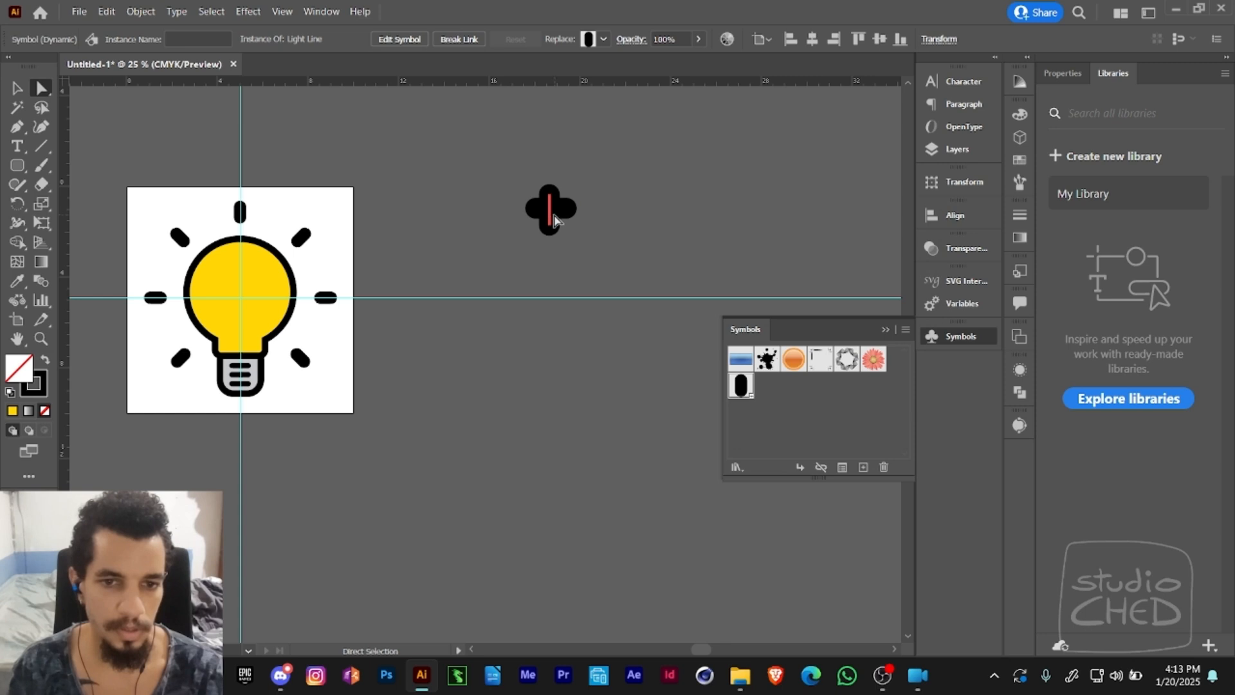
drag(602, 173, 512, 256)
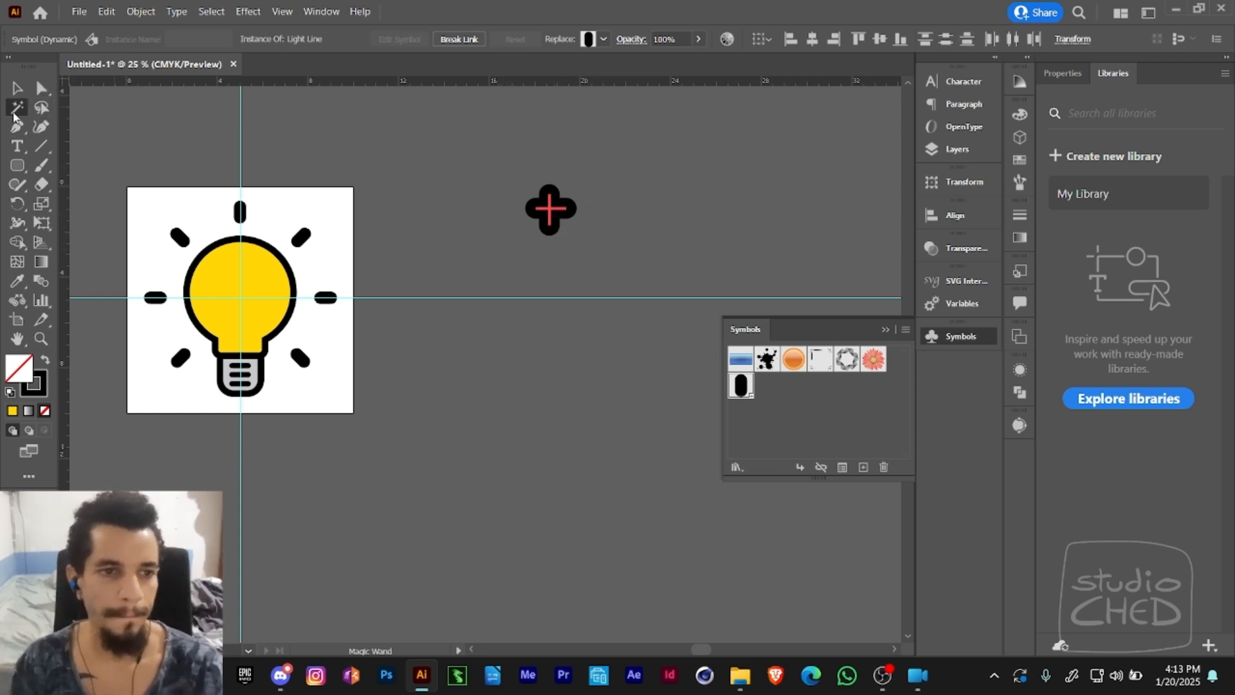
click(41, 149)
key(v)
drag(513, 155, 564, 260)
key(Delete)
- Draw a thick vertical black line beside the artboard, above the horizontal guide, and ready it for resizing with Free Transform
key(backslash)
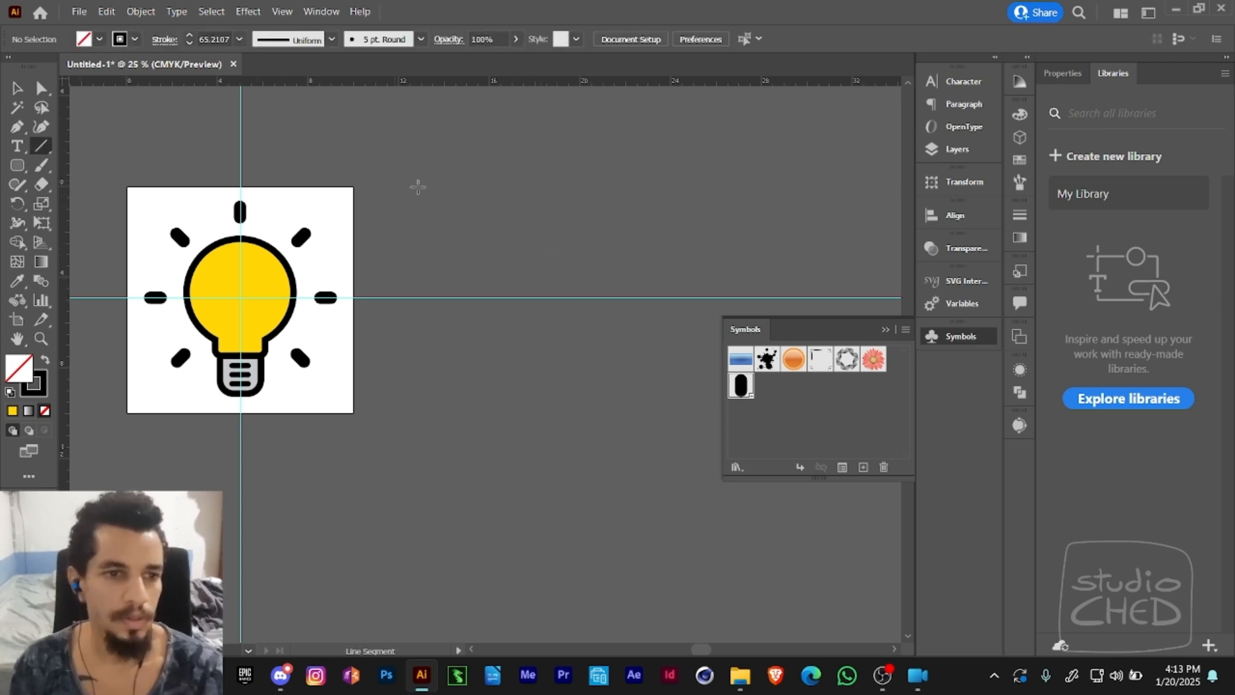
drag(481, 239, 518, 182)
key(a)
key(e)
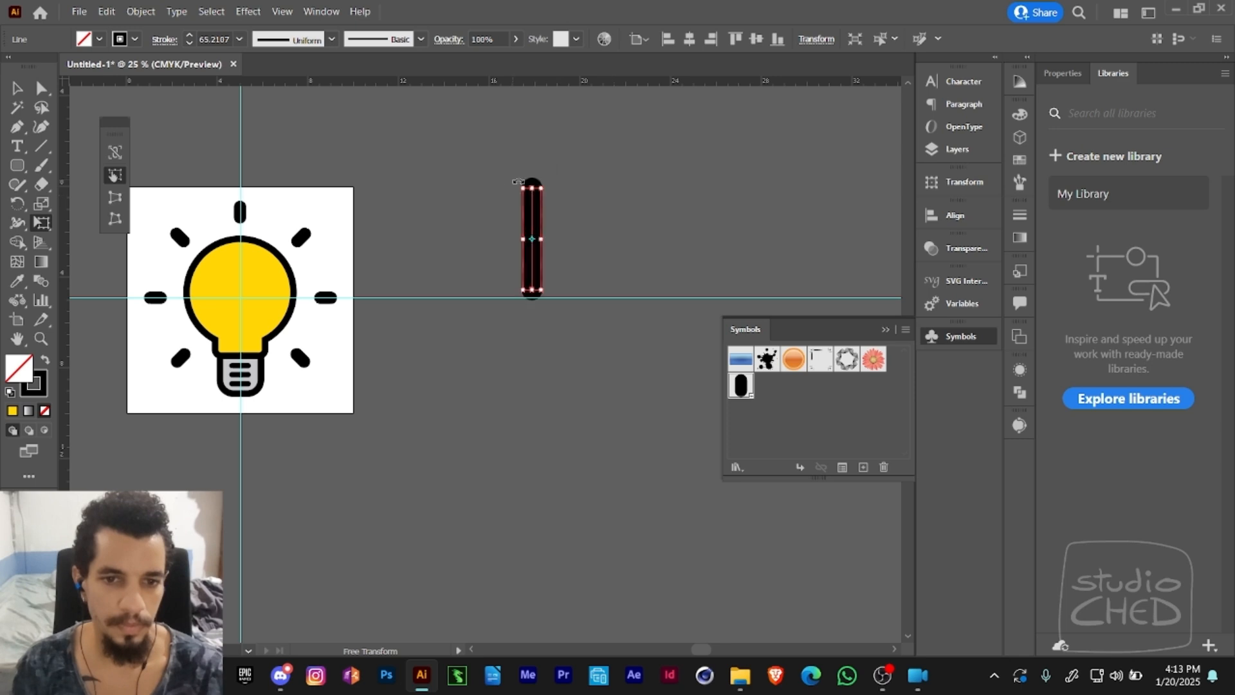
- Rotate copies of the line around its centre to form an eight-armed asterisk
key(r)
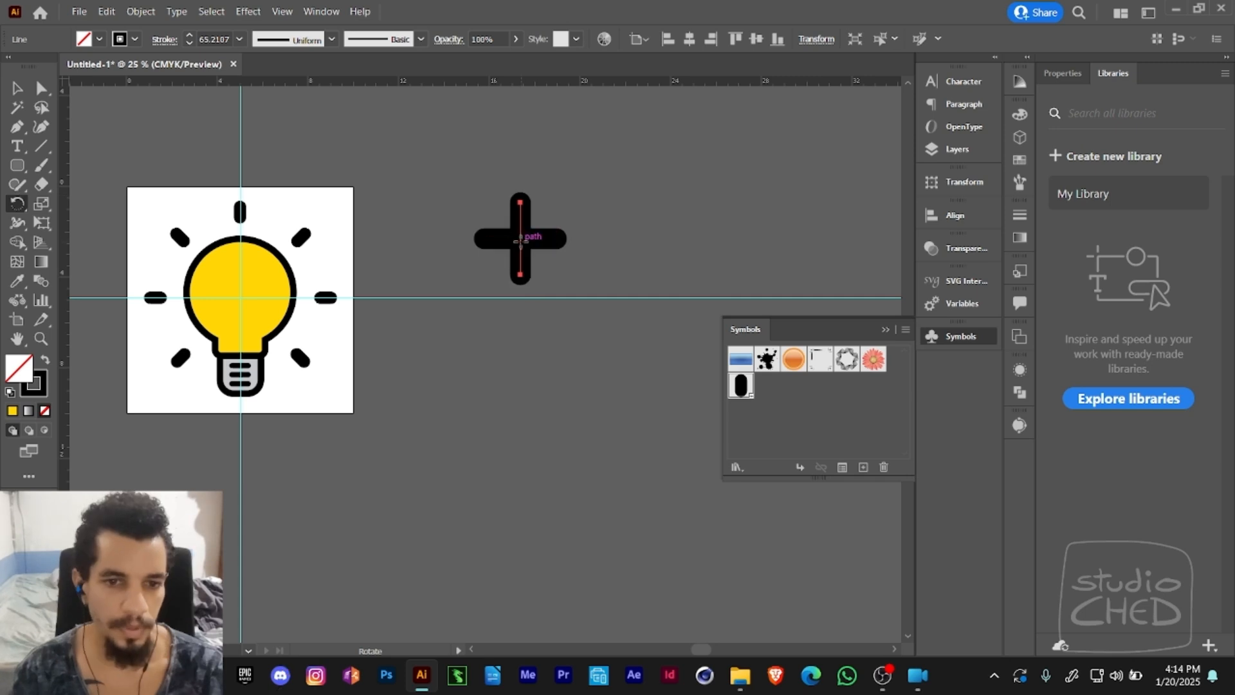
click(520, 238)
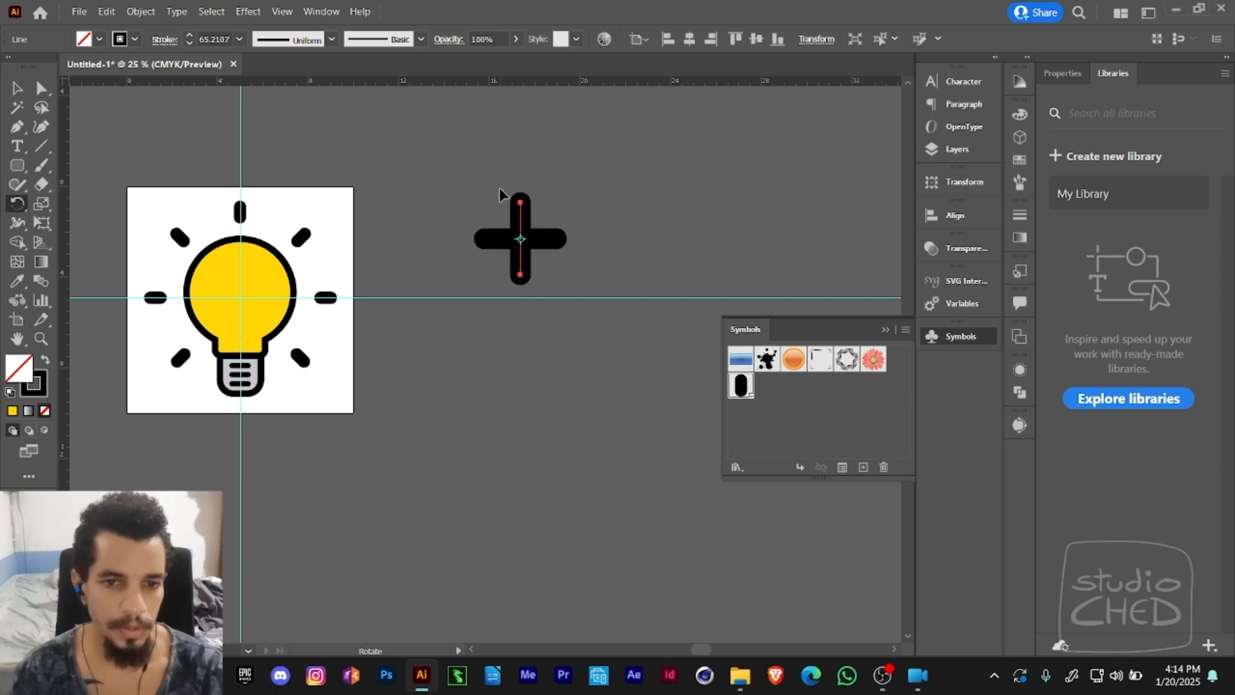
drag(499, 189, 496, 285)
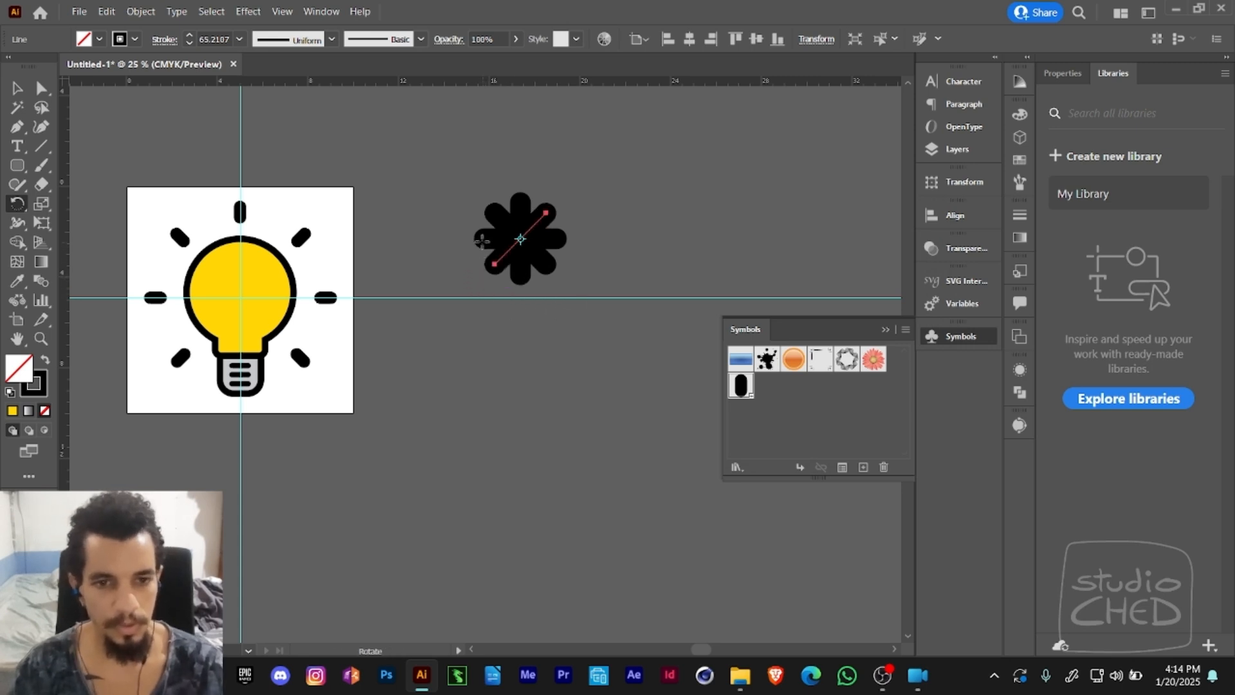
key(v)
click(566, 201)
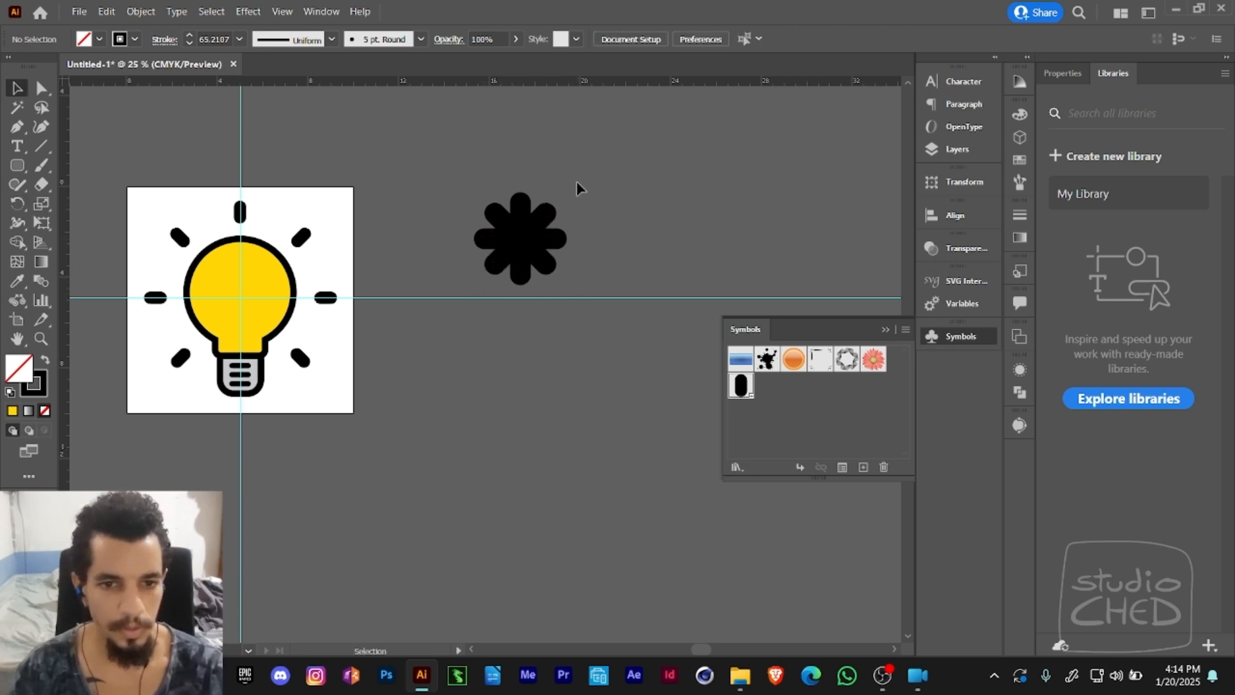
- Expand the fill and stroke of all the asterisk's lines, and unite them into one shape
drag(588, 169, 490, 310)
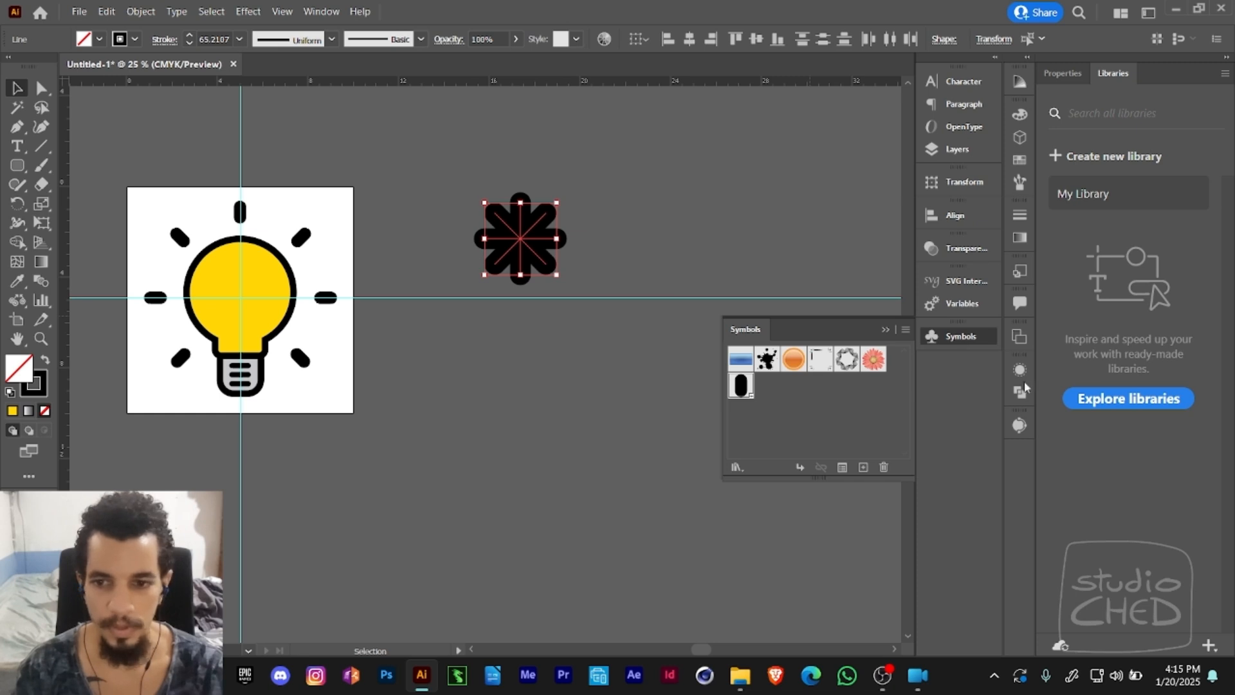
click(141, 11)
click(205, 194)
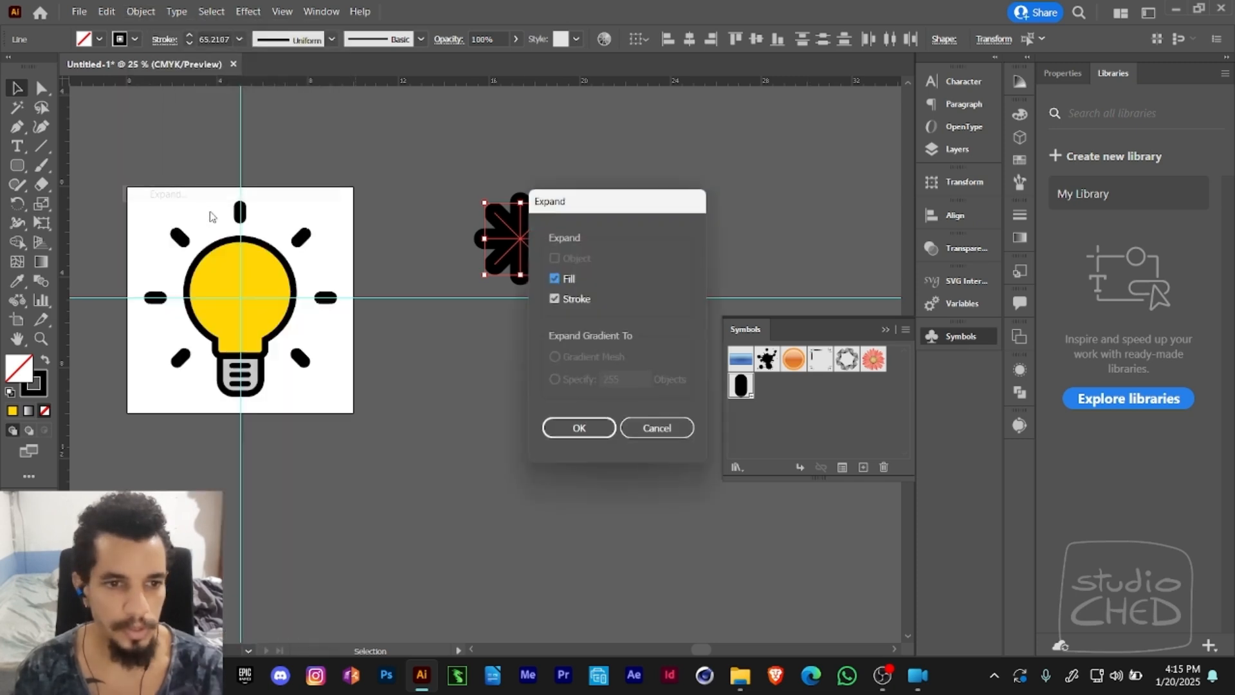
click(582, 428)
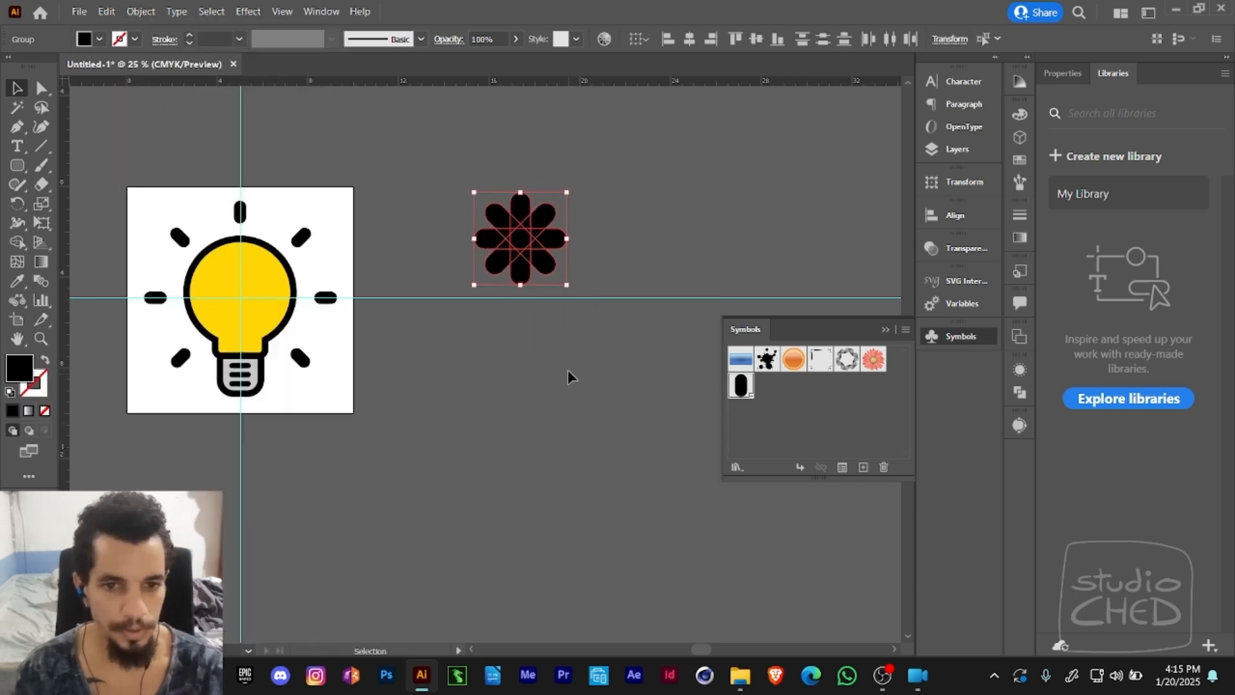
click(1019, 392)
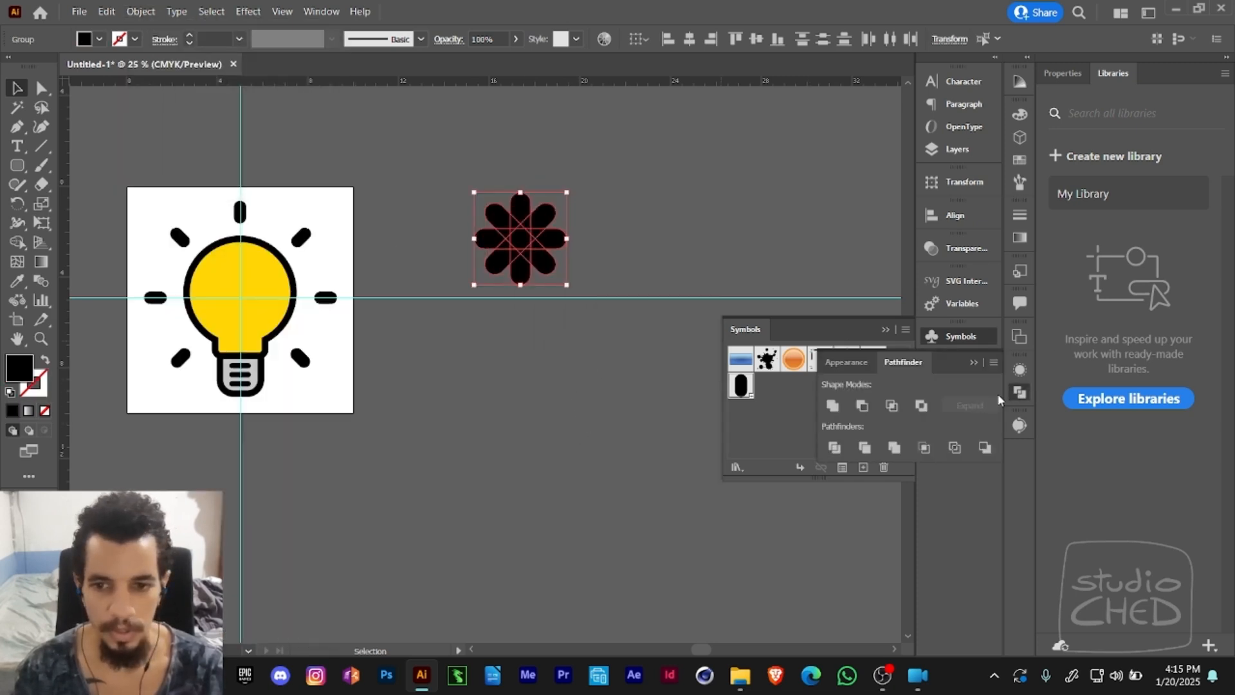
click(834, 406)
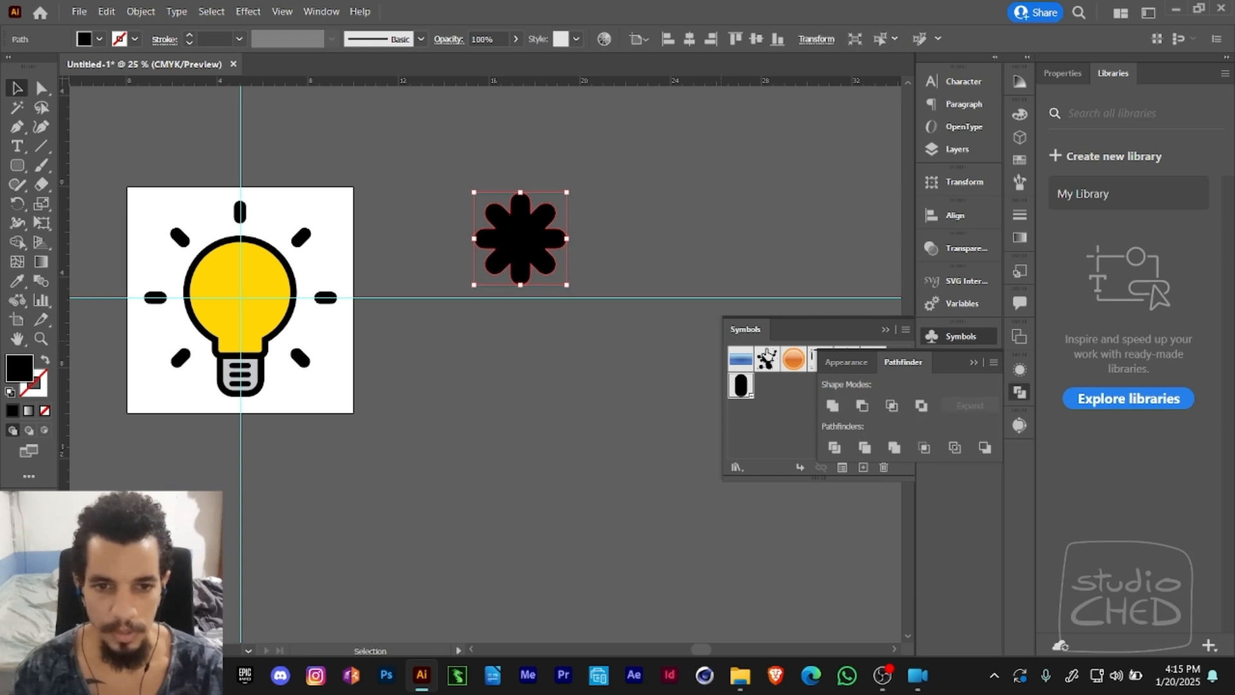
- Copy the united asterisk shape and show the list of objects in the layers
key(a)
click(545, 252)
click(539, 247)
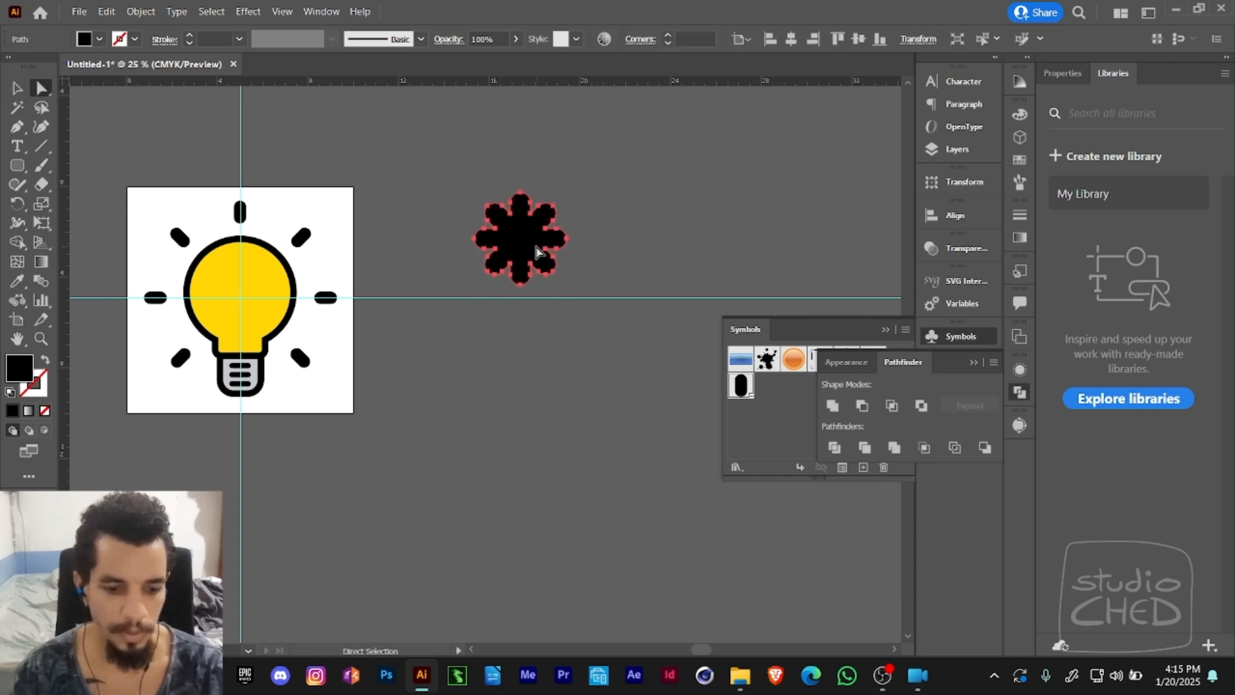
key(ctrl)
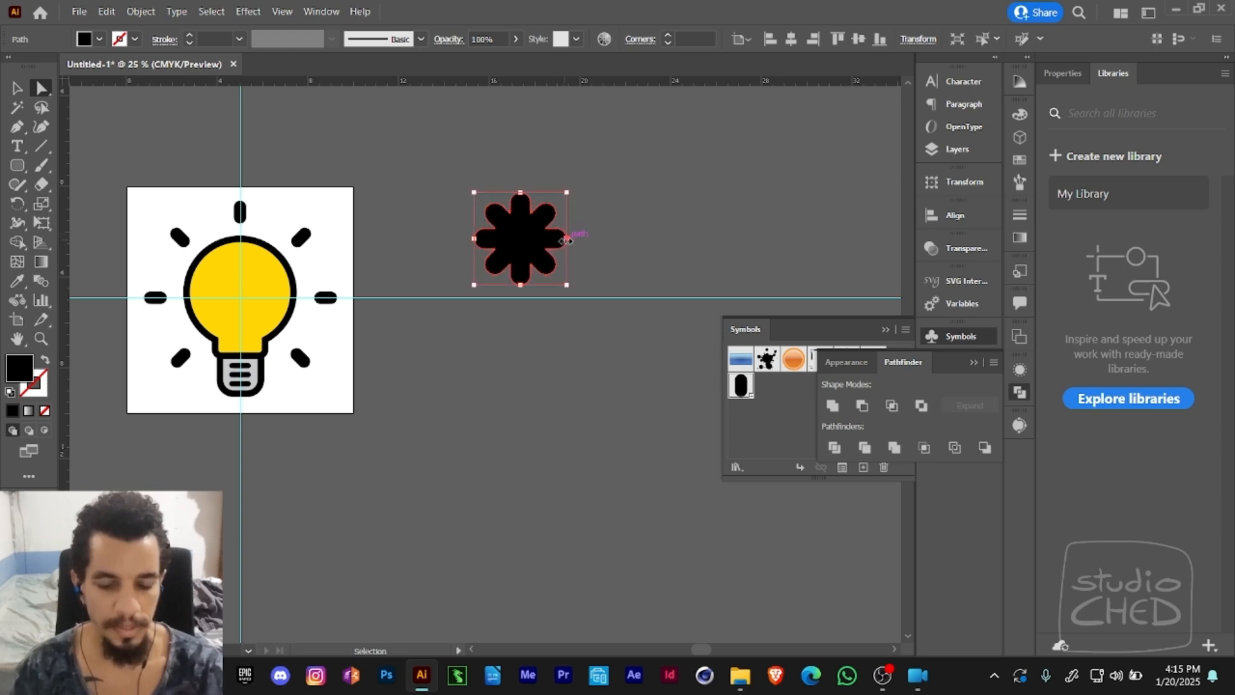
click(140, 11)
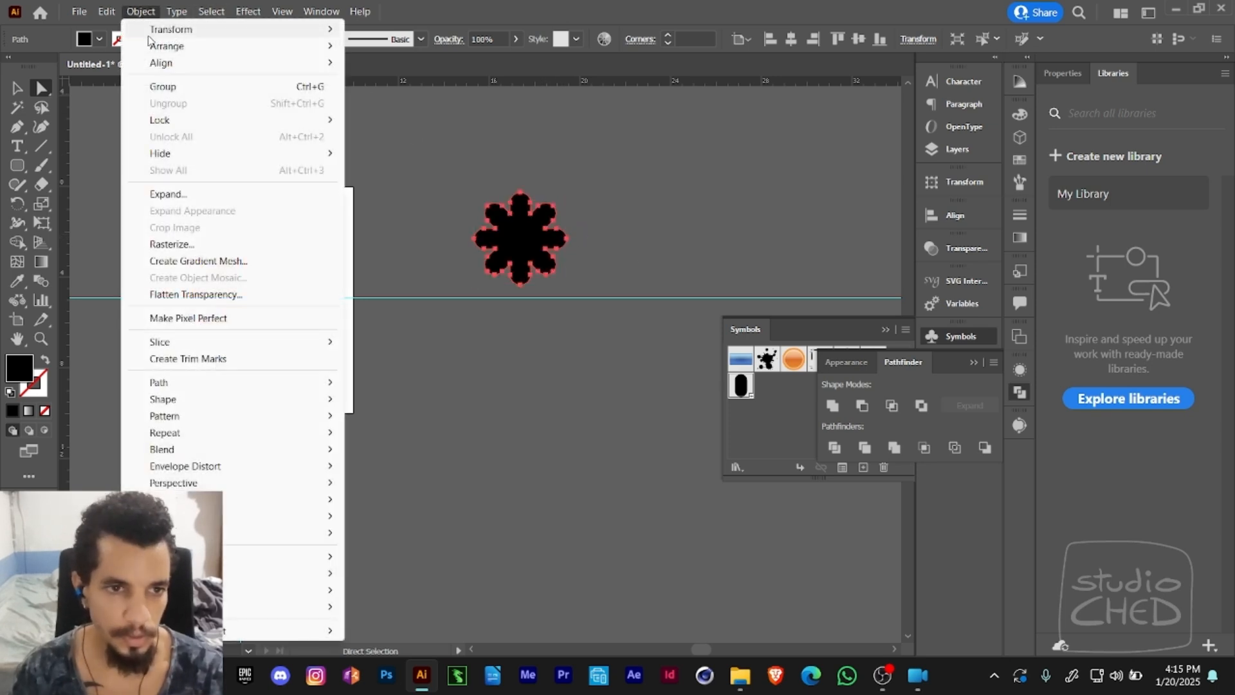
mouse_move(153, 47)
mouse_move(106, 11)
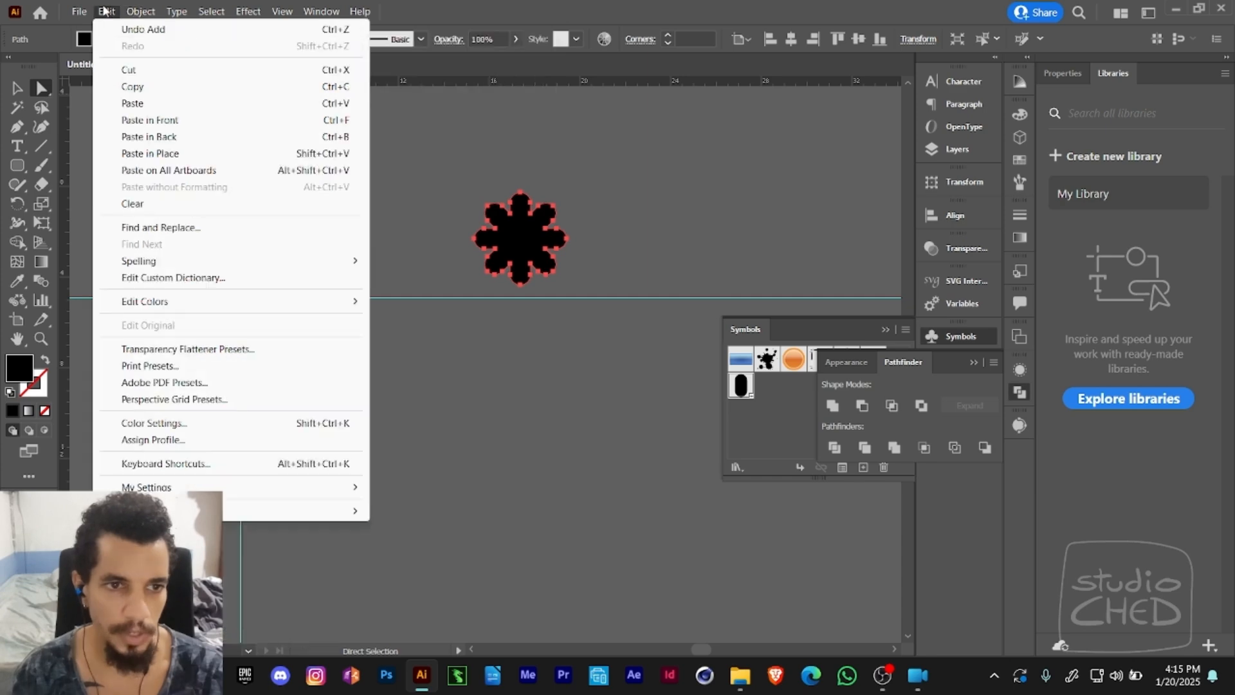
click(132, 86)
click(106, 11)
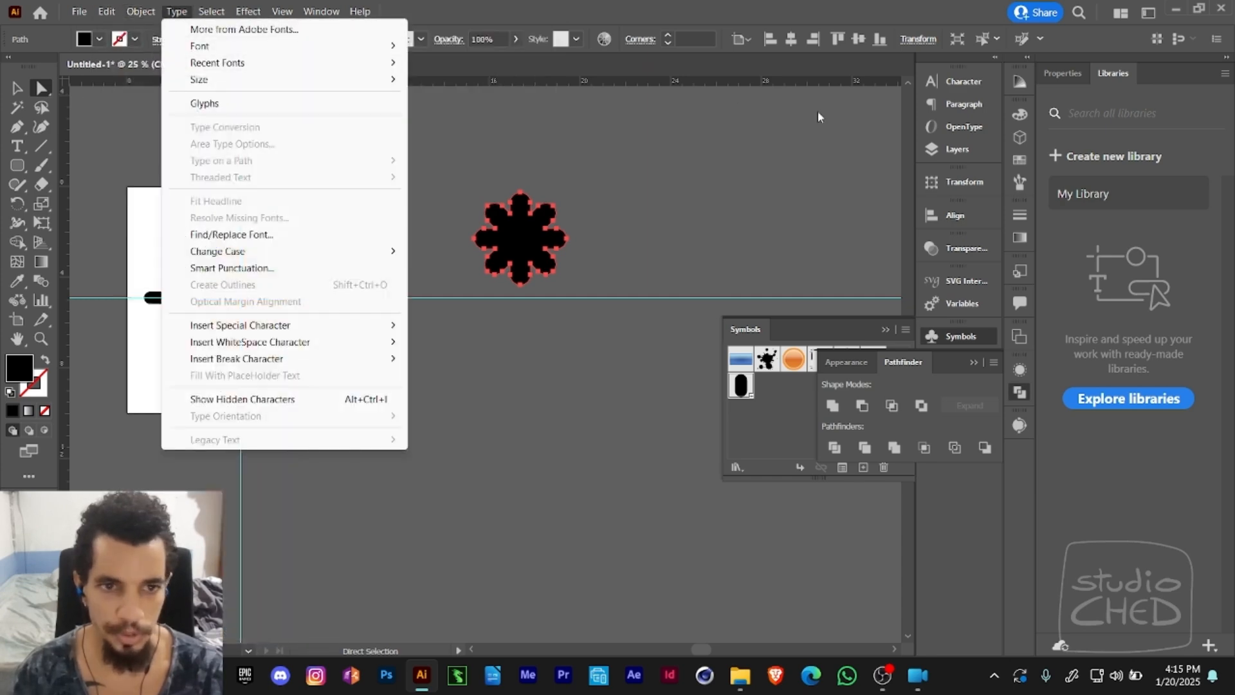
click(956, 151)
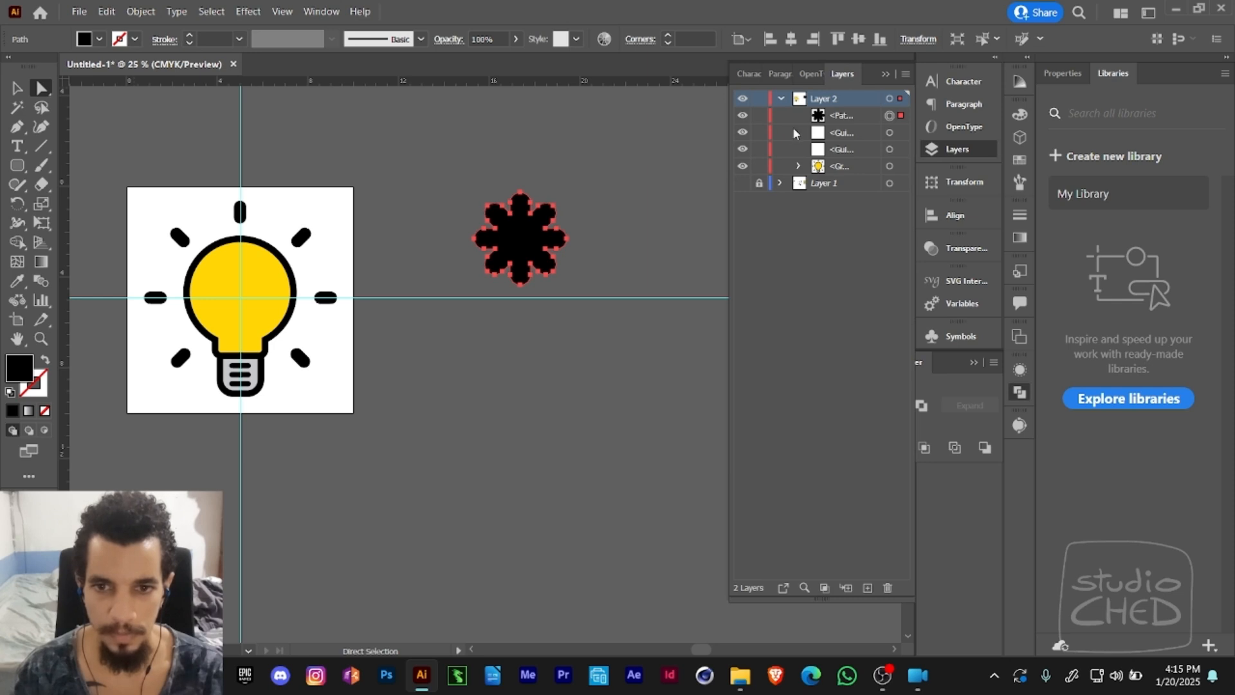
- Try pasting the copied asterisk in front of the original, and undo the paste
click(106, 11)
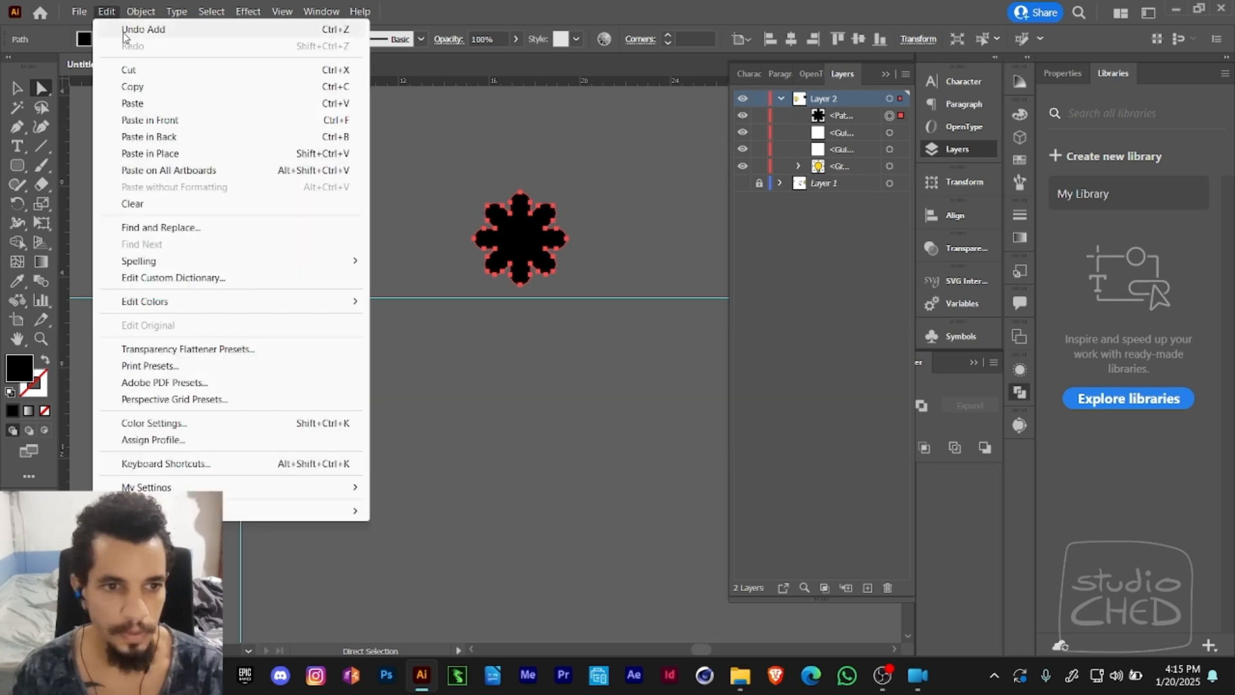
click(164, 121)
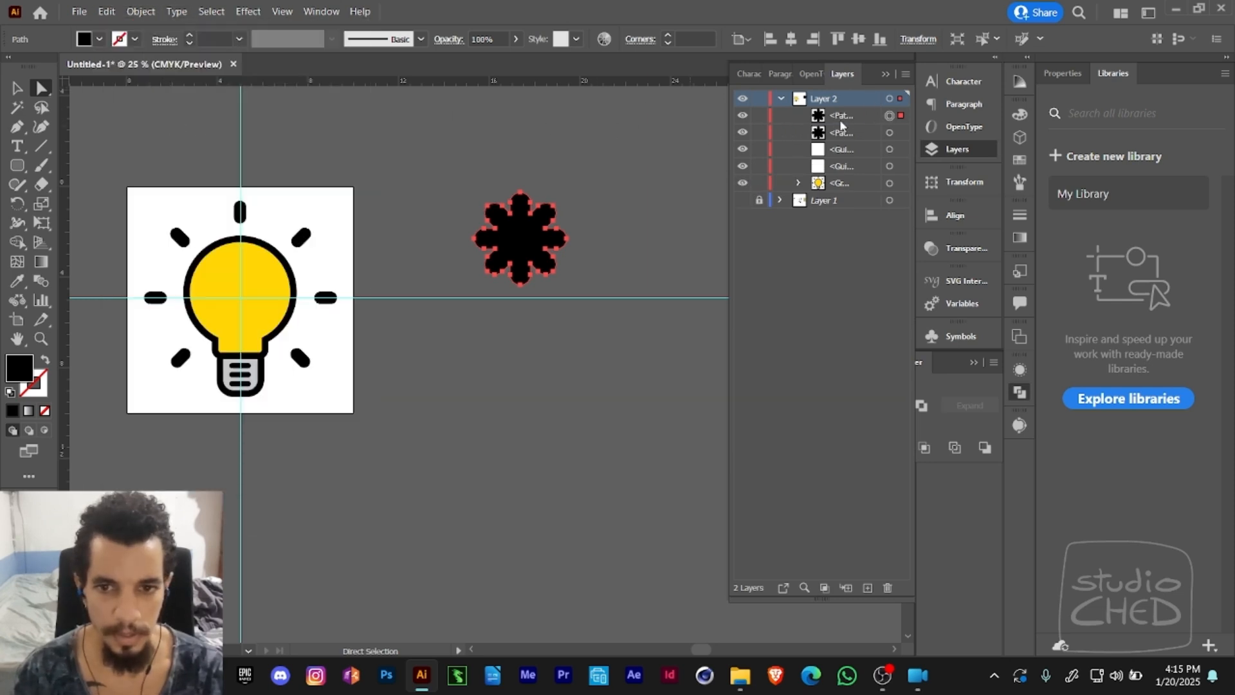
key(ctrl+z)
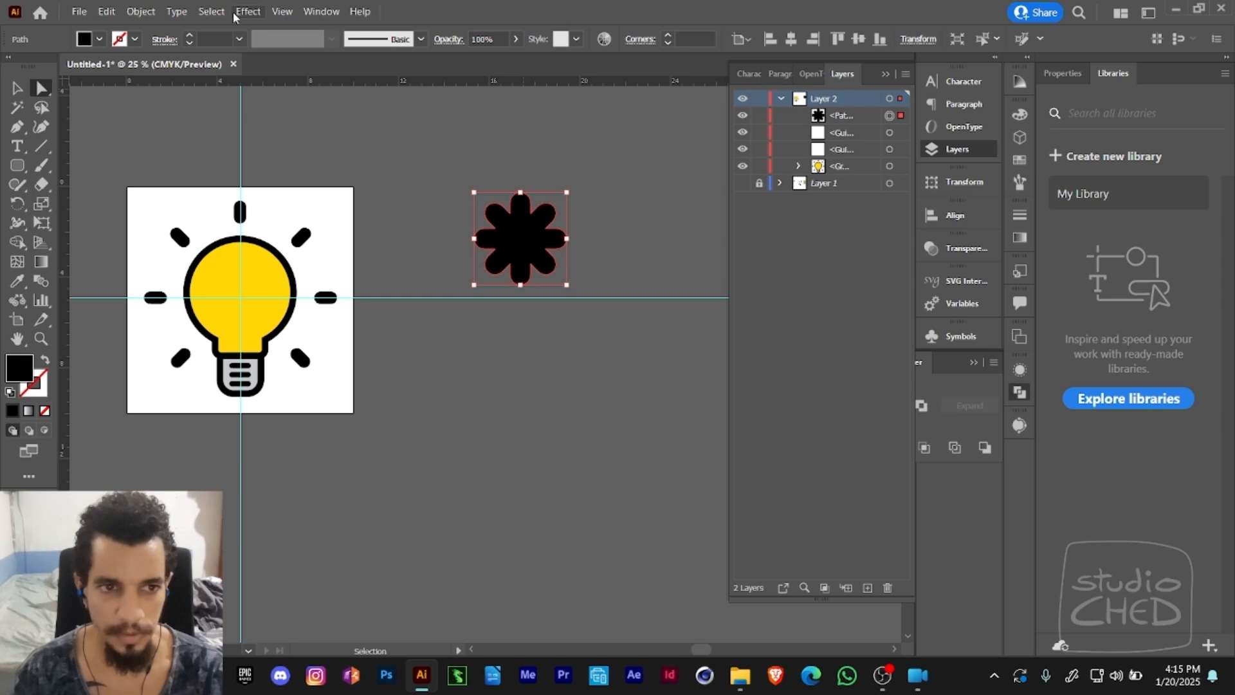
- Paste the copied asterisk in back of the original and highlight the rear path in Layer 2
click(130, 11)
mouse_move(106, 11)
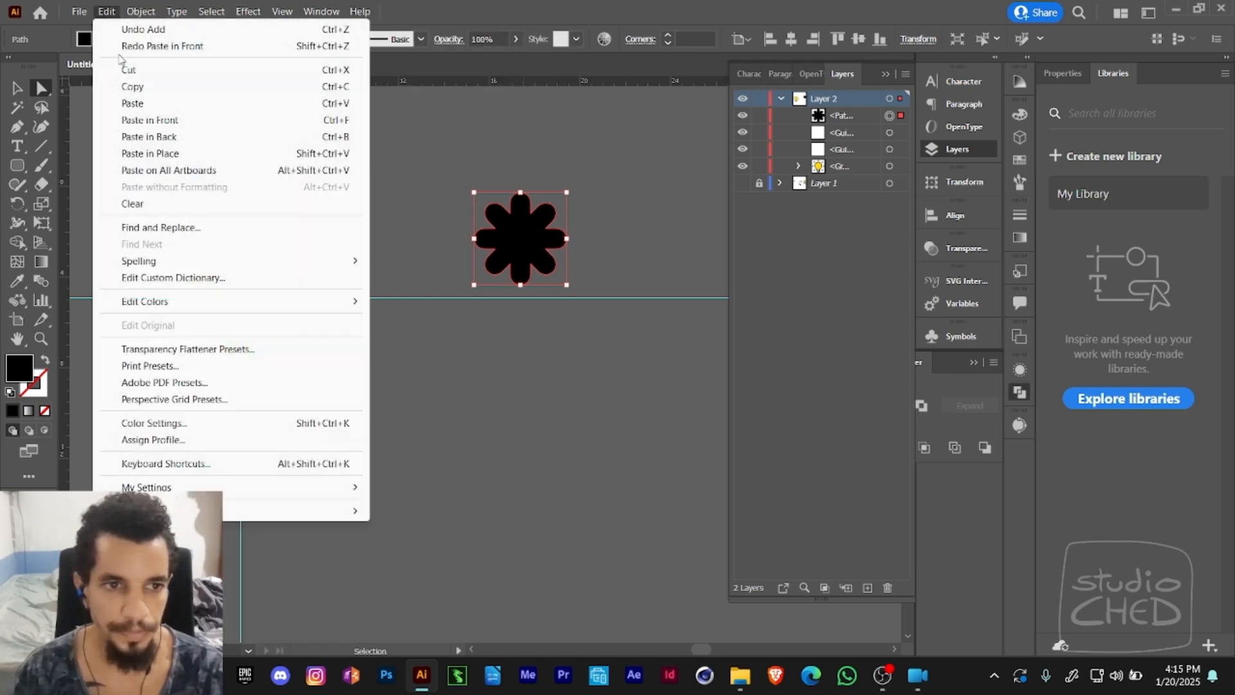
click(160, 137)
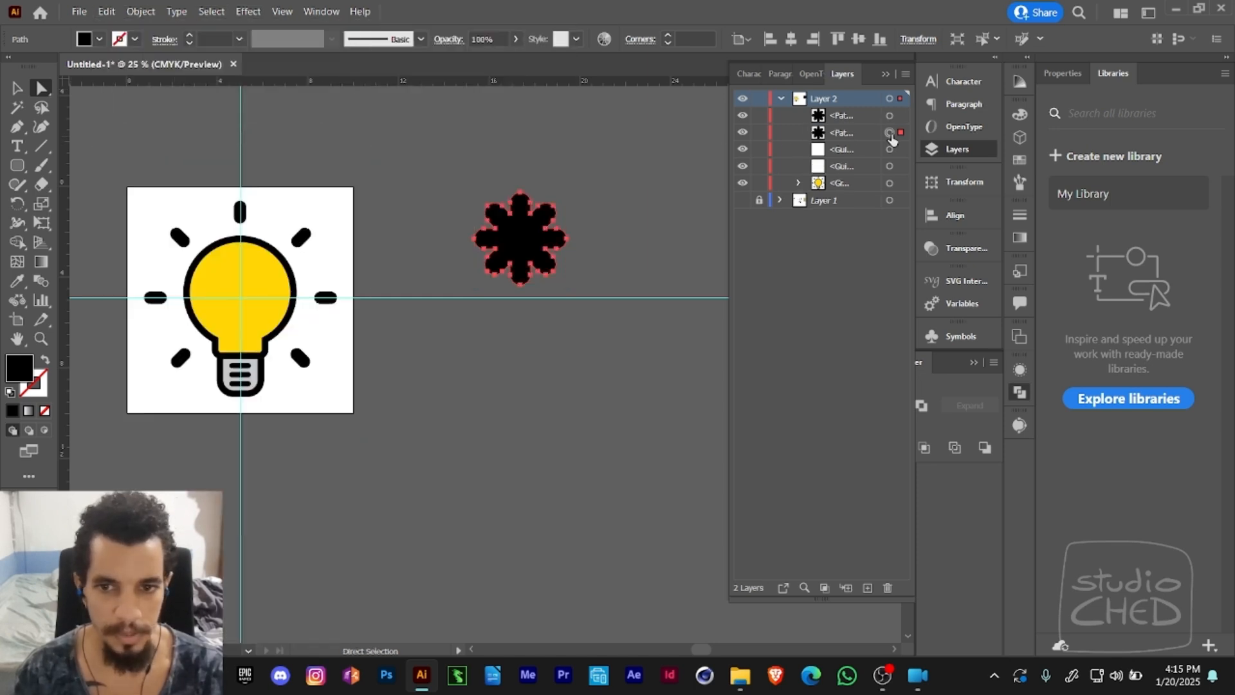
click(844, 115)
click(843, 132)
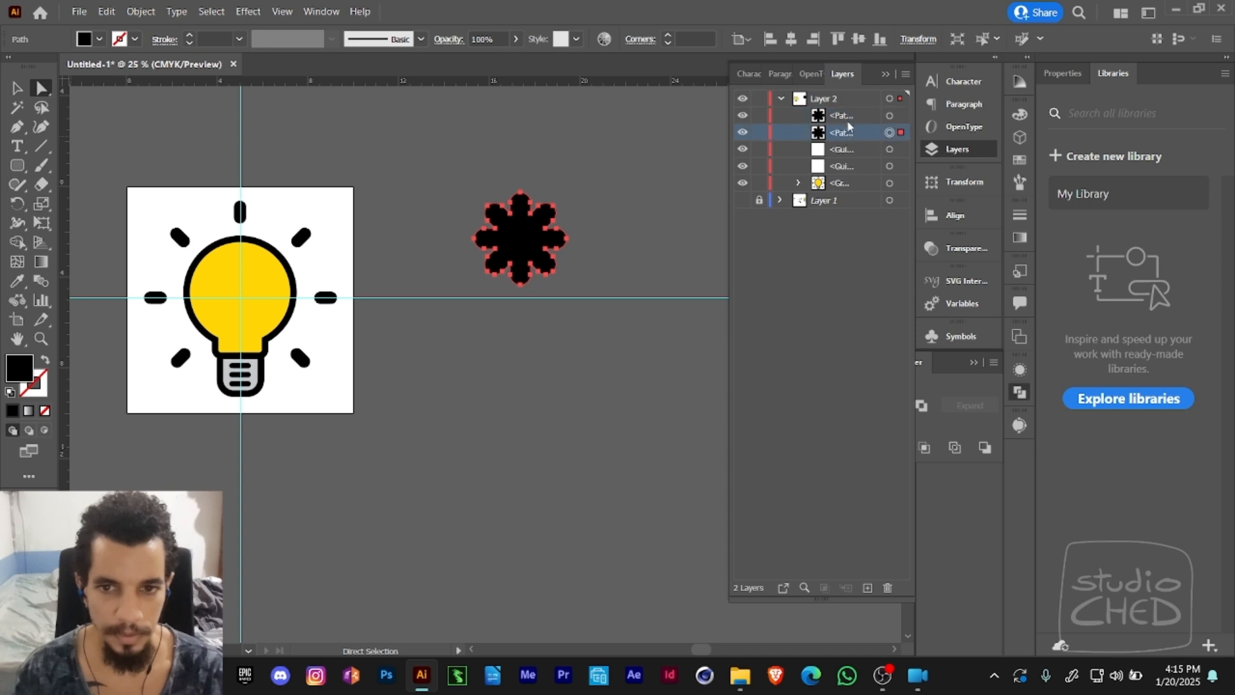
click(845, 118)
click(852, 135)
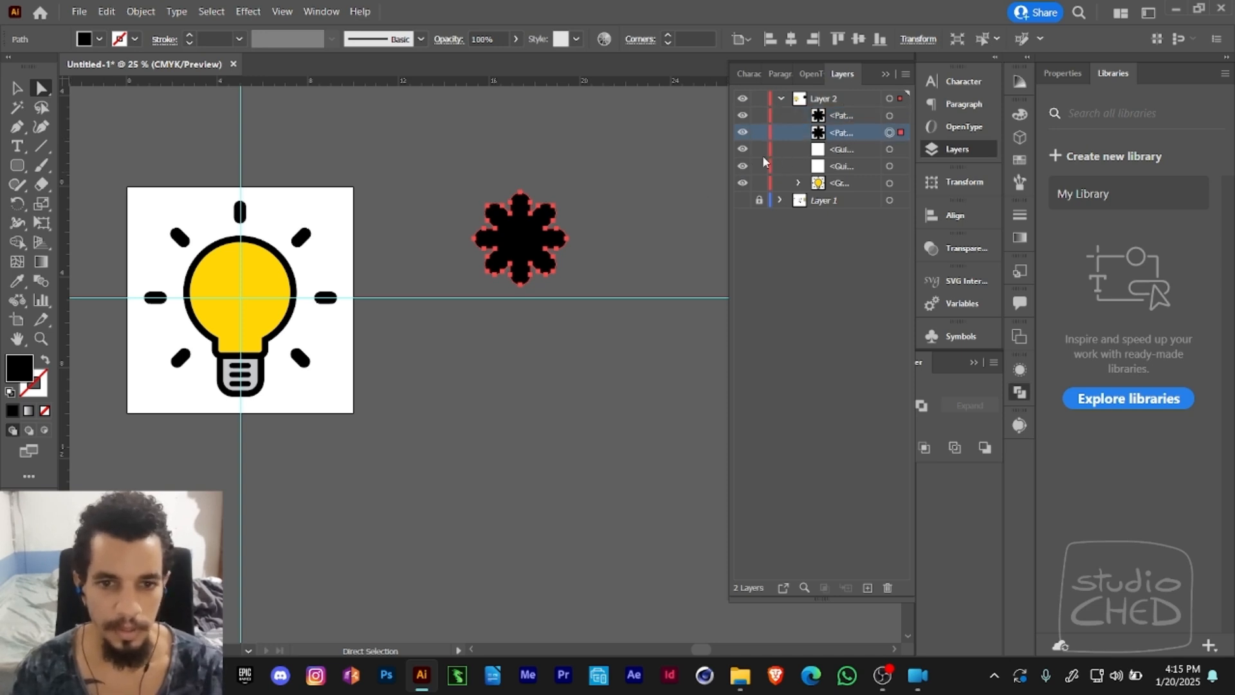
- Target the front asterisk in Layer 2 and scale it down proportionally around its centre to roughly two thirds of its size
click(889, 117)
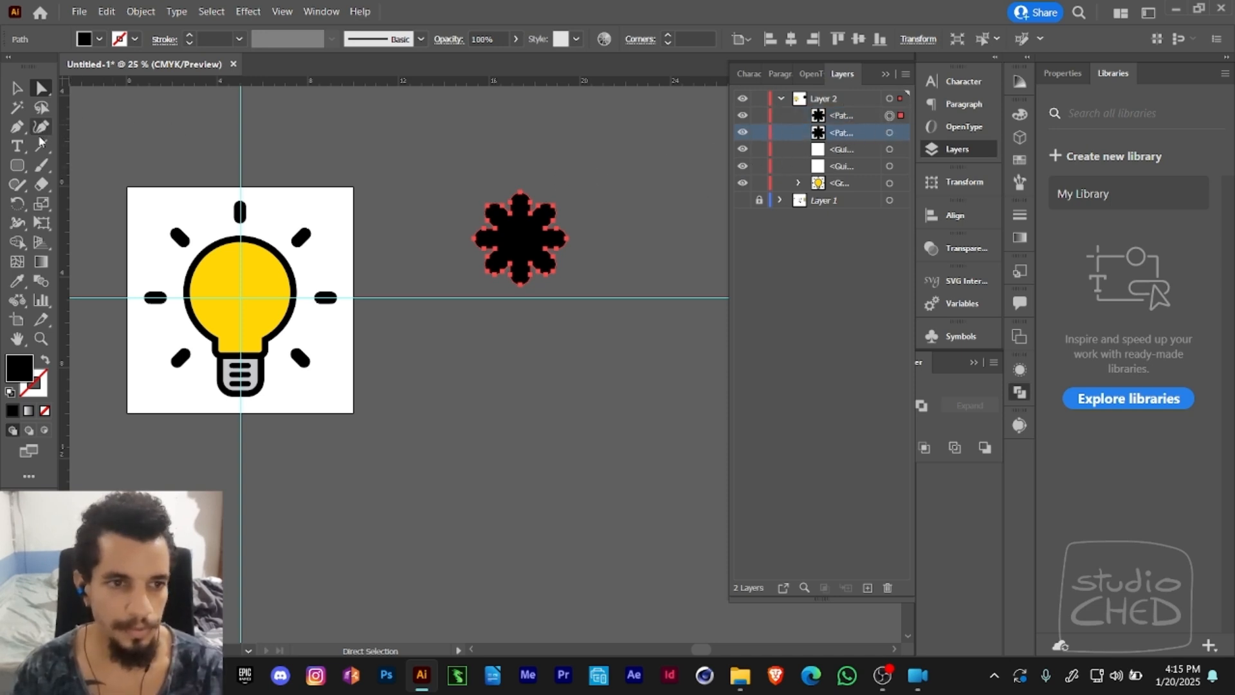
click(42, 225)
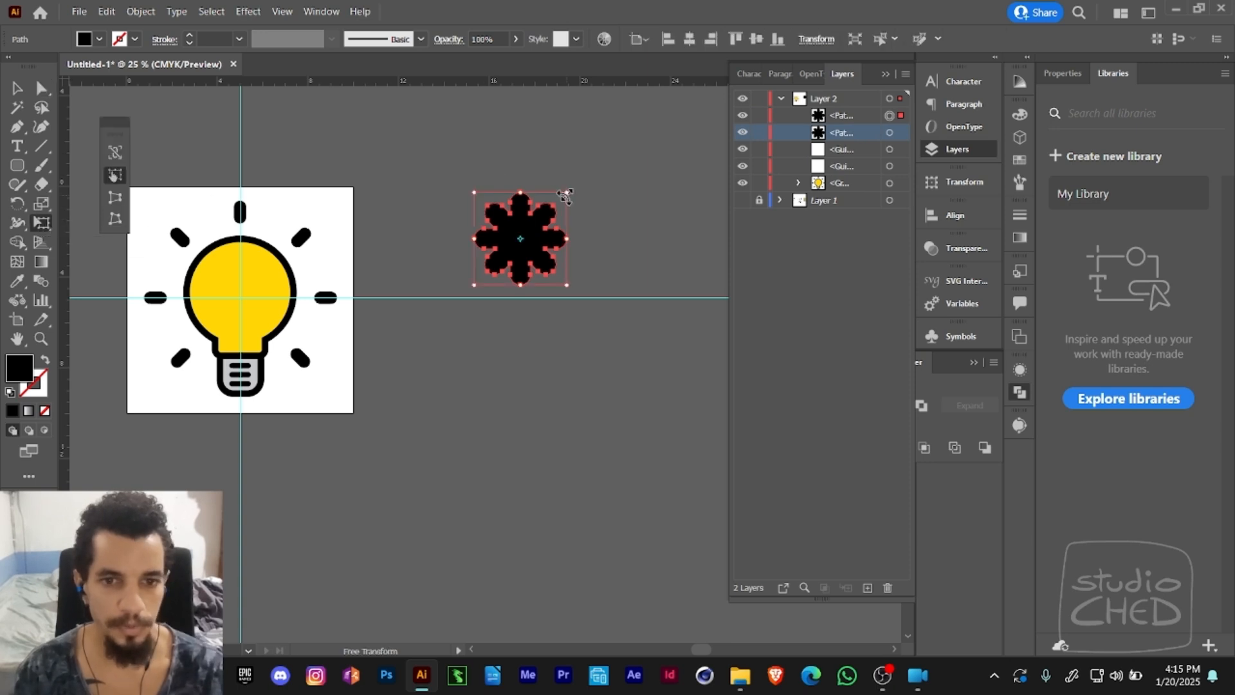
drag(565, 194, 548, 210)
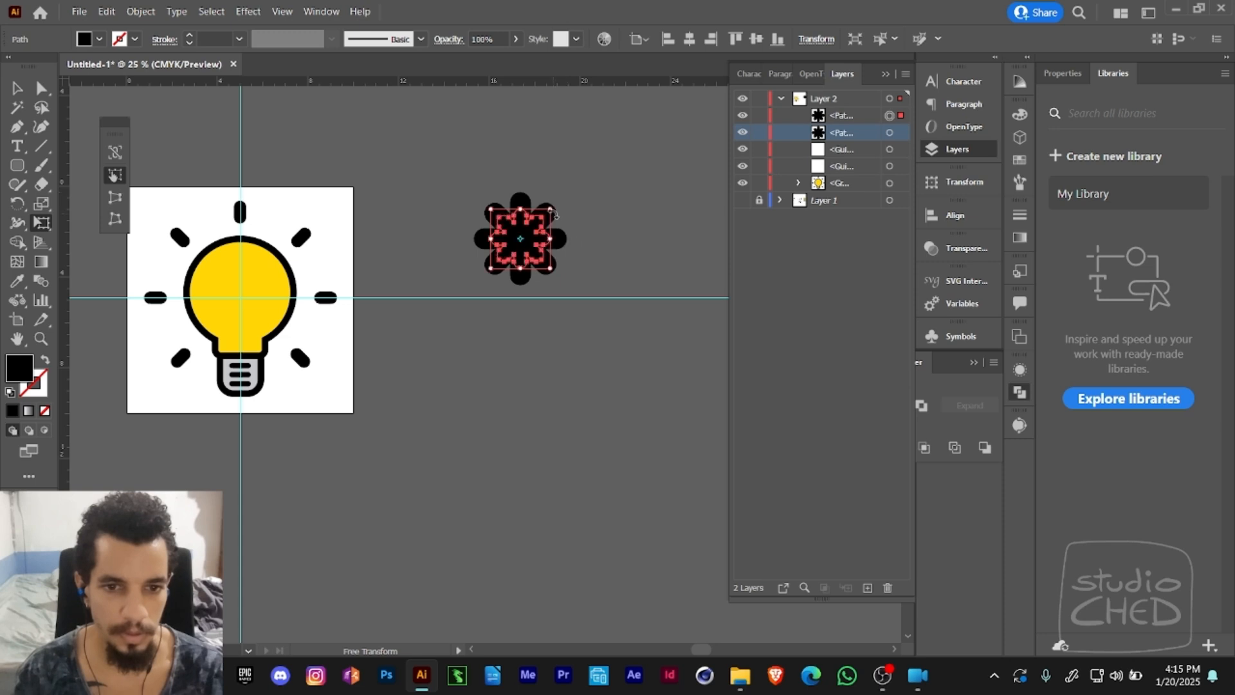
- Fill the smaller front asterisk with orange, C 0, M 50, Y 100, K 0, and deselect it
click(1018, 115)
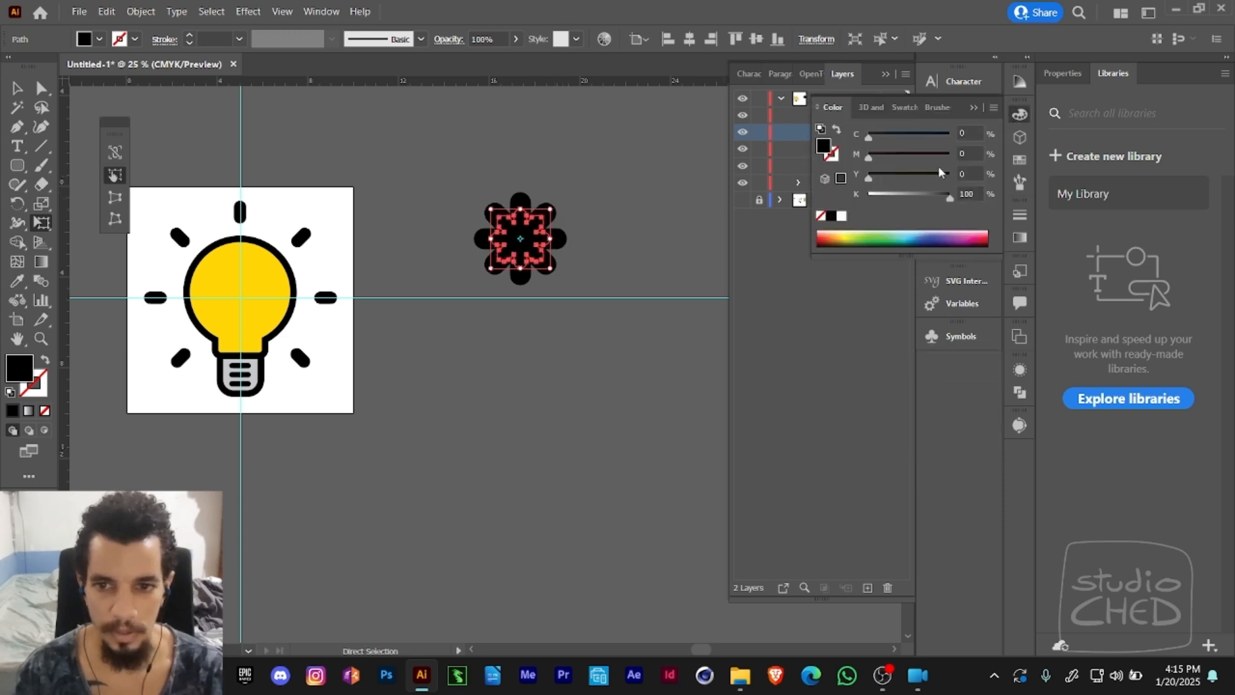
drag(892, 195, 908, 160)
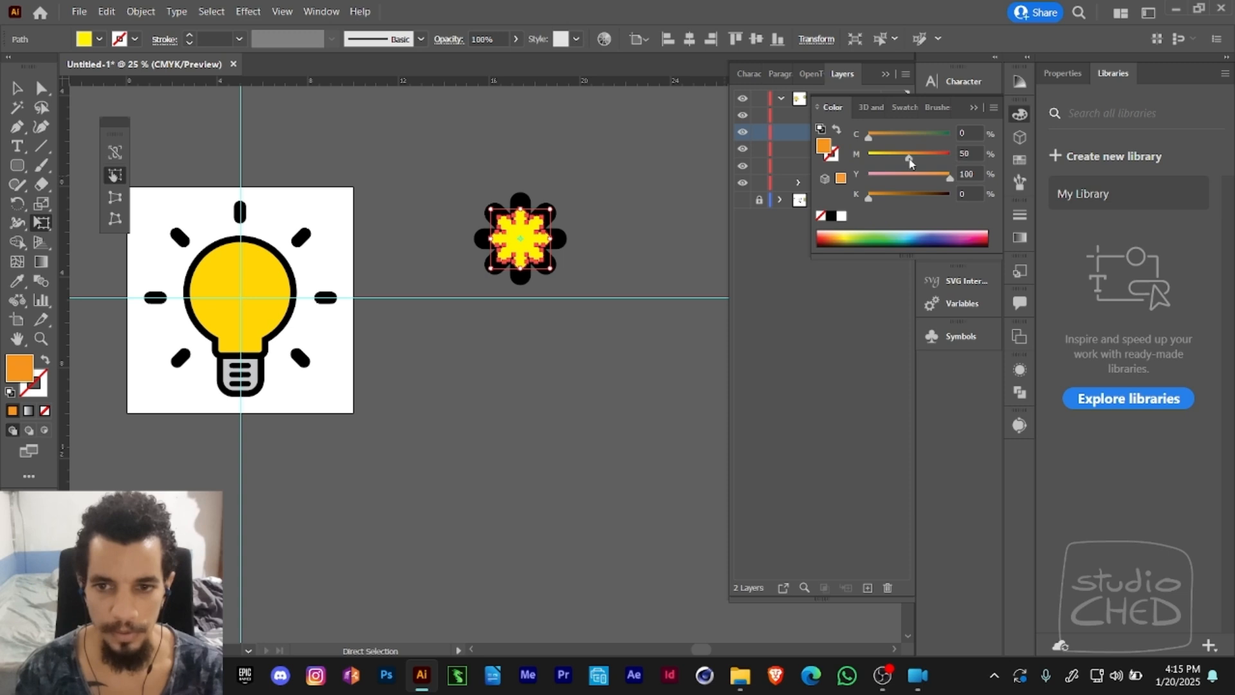
key(a)
click(611, 221)
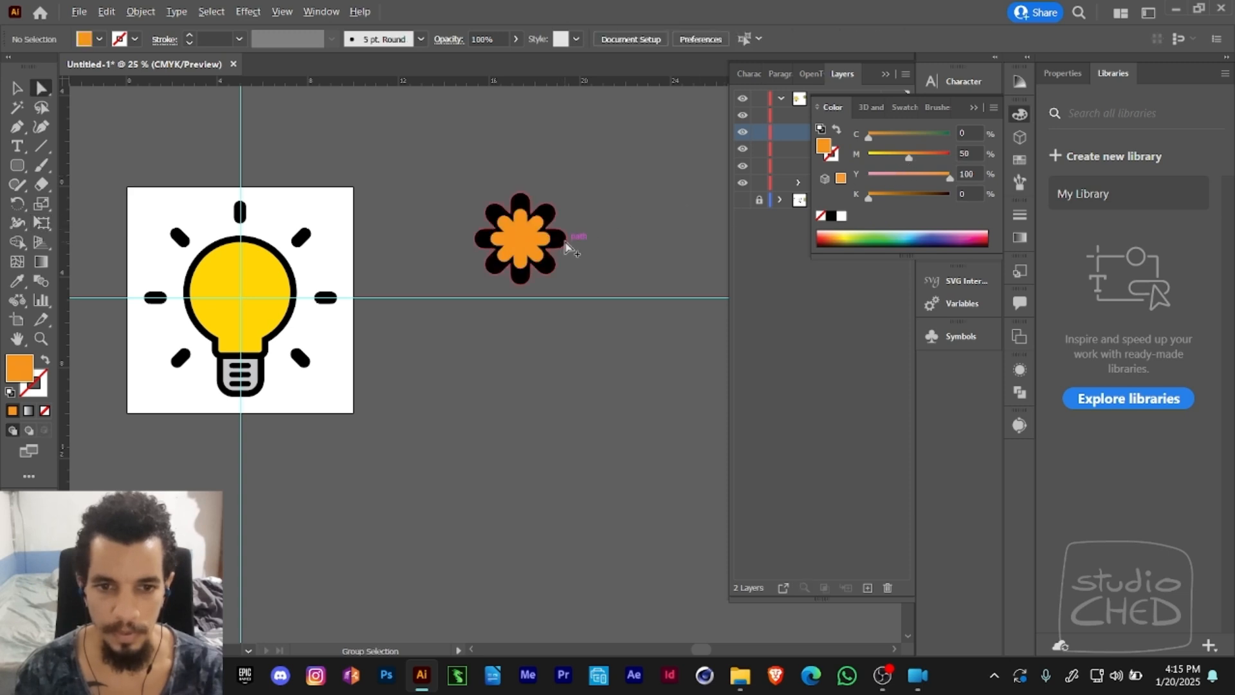
- Fill the larger rear asterisk with red, C 0, M 100, Y 100, K 0
click(565, 247)
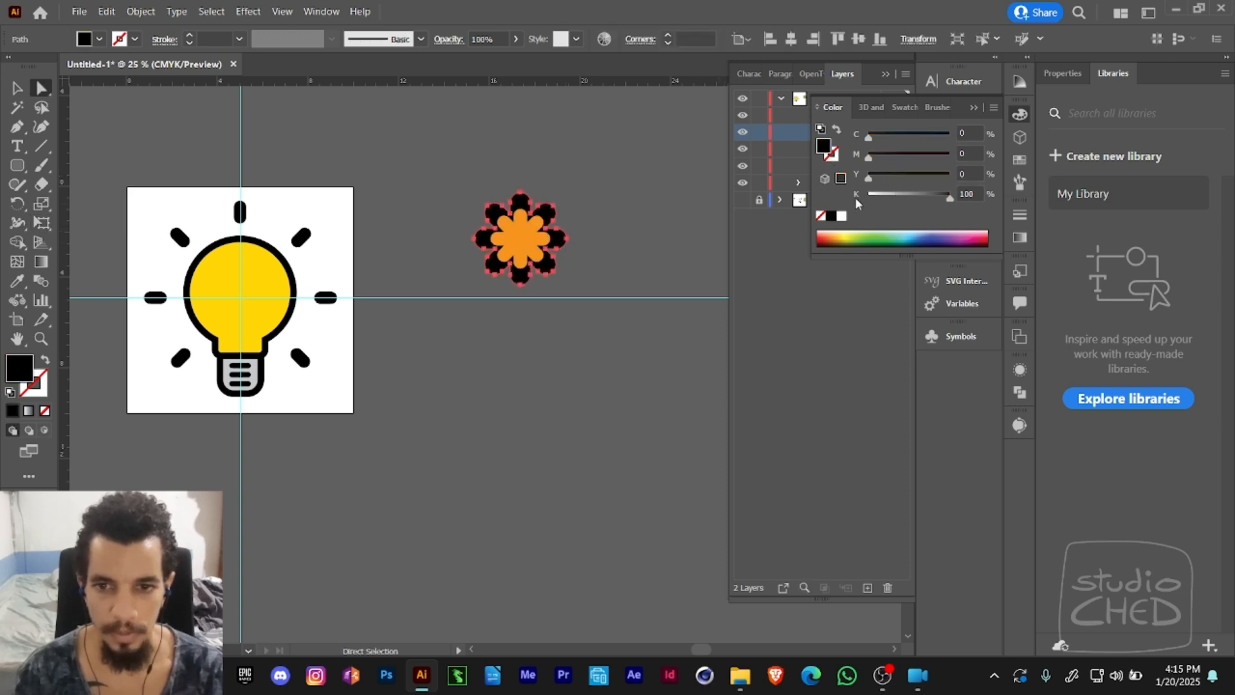
drag(856, 198, 840, 199)
drag(868, 157, 955, 174)
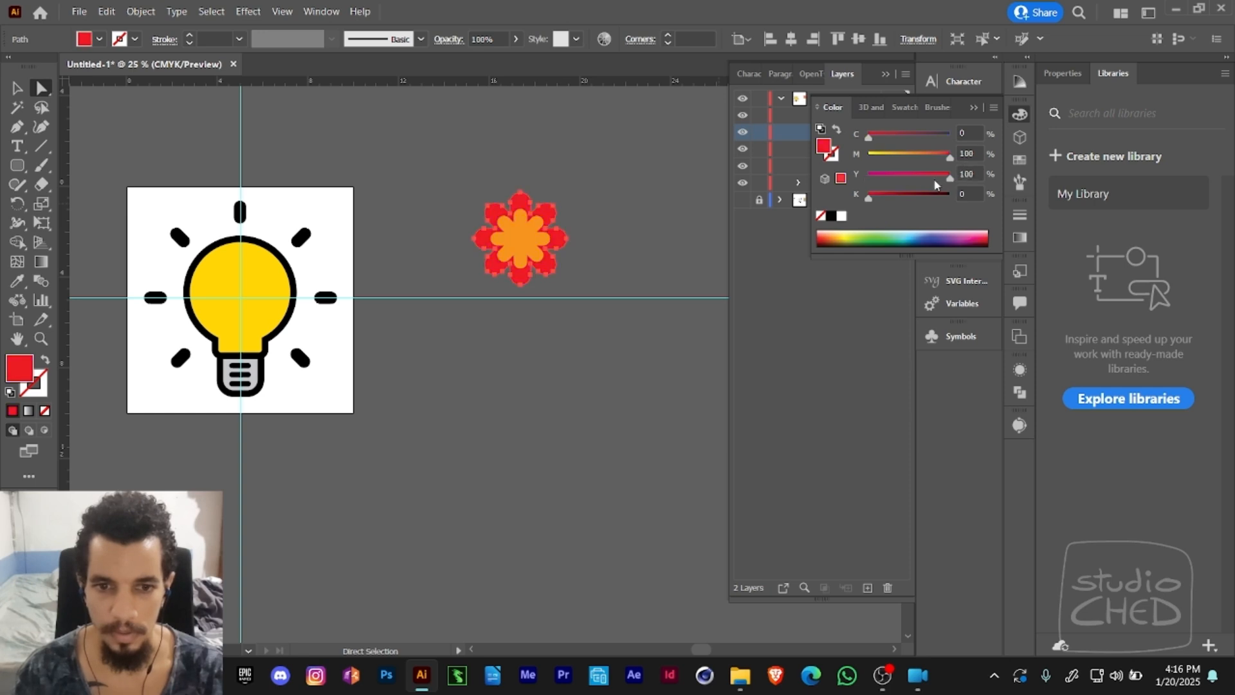
- Draw a small circle with the Ellipse tool at the flower's middle and centre it horizontally and vertically with the petals
click(537, 247)
drag(17, 166, 77, 198)
mouse_move(517, 237)
mouse_down()
mouse_move(531, 239)
mouse_move(528, 227)
mouse_up()
key(v)
click(689, 39)
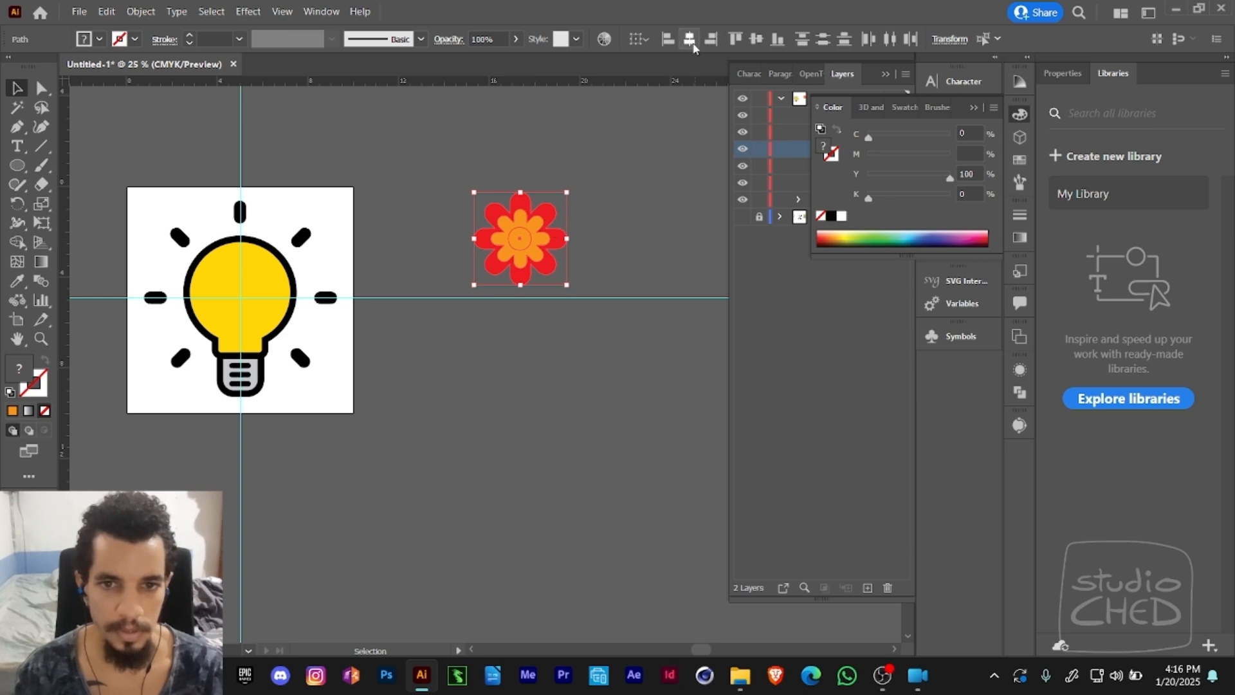
click(757, 40)
- Fill the flower's centre circle with pale yellow, C 0, M 0, Y 50, K 0
key(a)
click(523, 240)
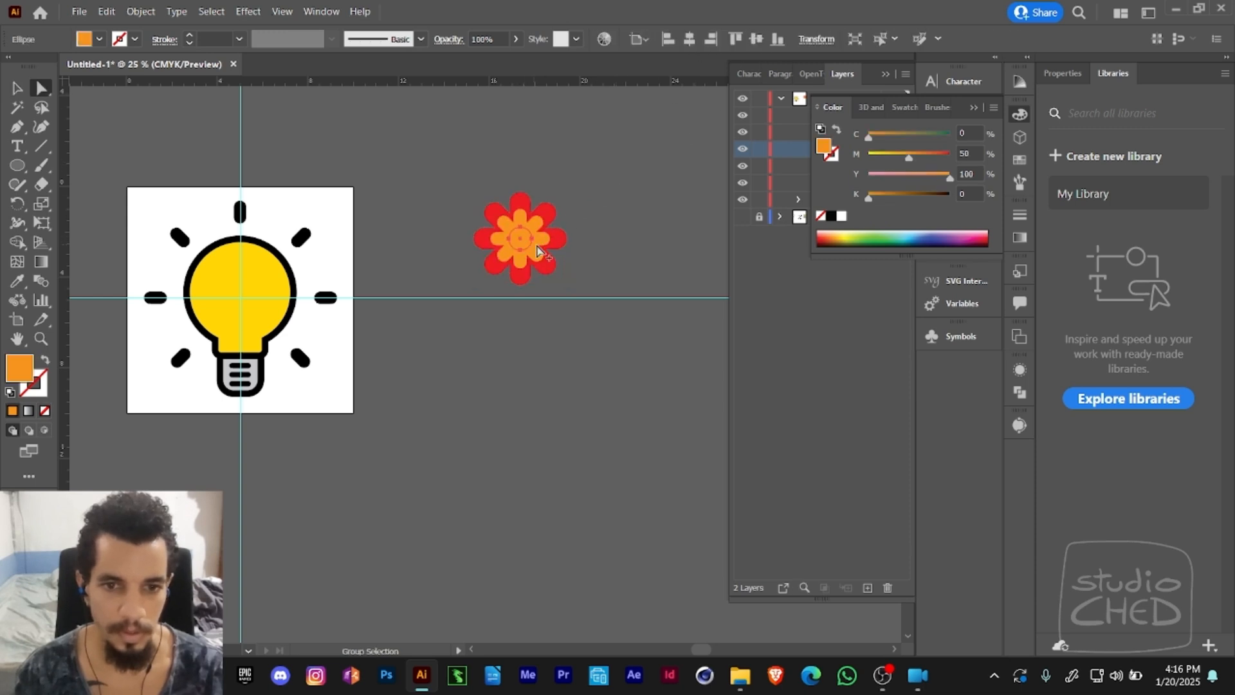
drag(894, 158, 868, 164)
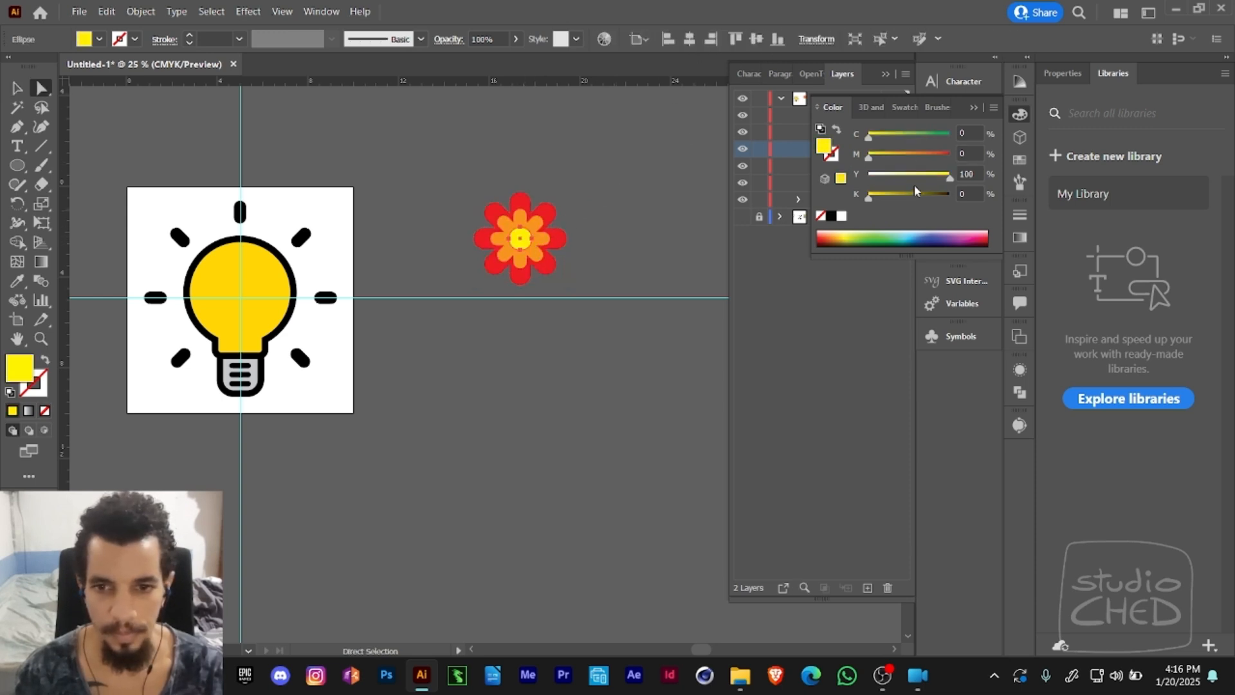
drag(950, 175, 909, 186)
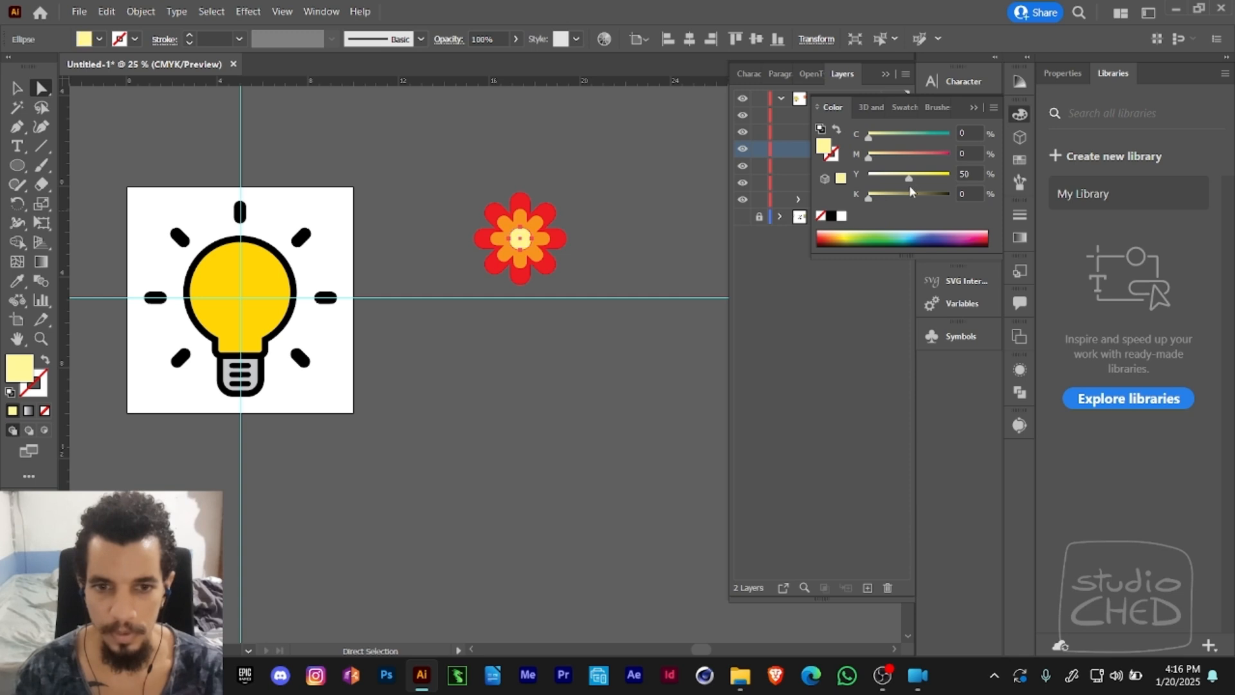
- Move the whole flower upward on the empty canvas beside the artboard
key(v)
drag(525, 238, 521, 191)
click(594, 217)
click(501, 234)
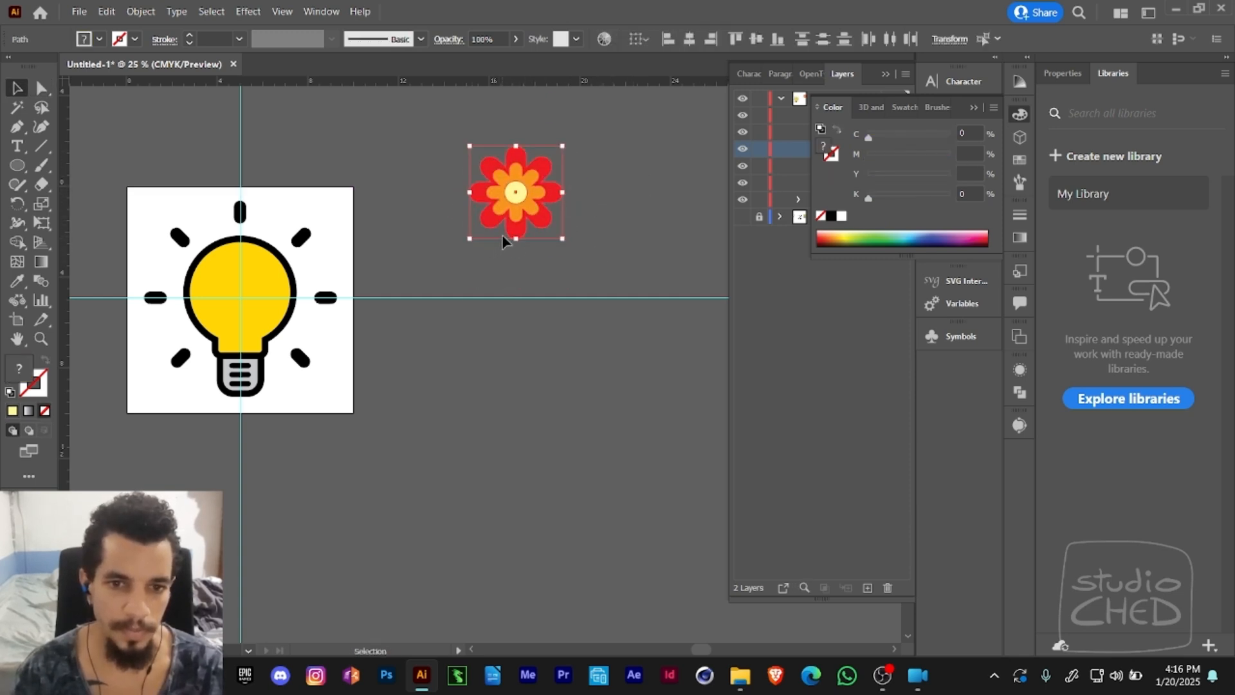
- Rotate the orange asterisk about its centre with Free Transform so its petals sit between the red ones, and deselect it
click(569, 196)
key(a)
click(533, 197)
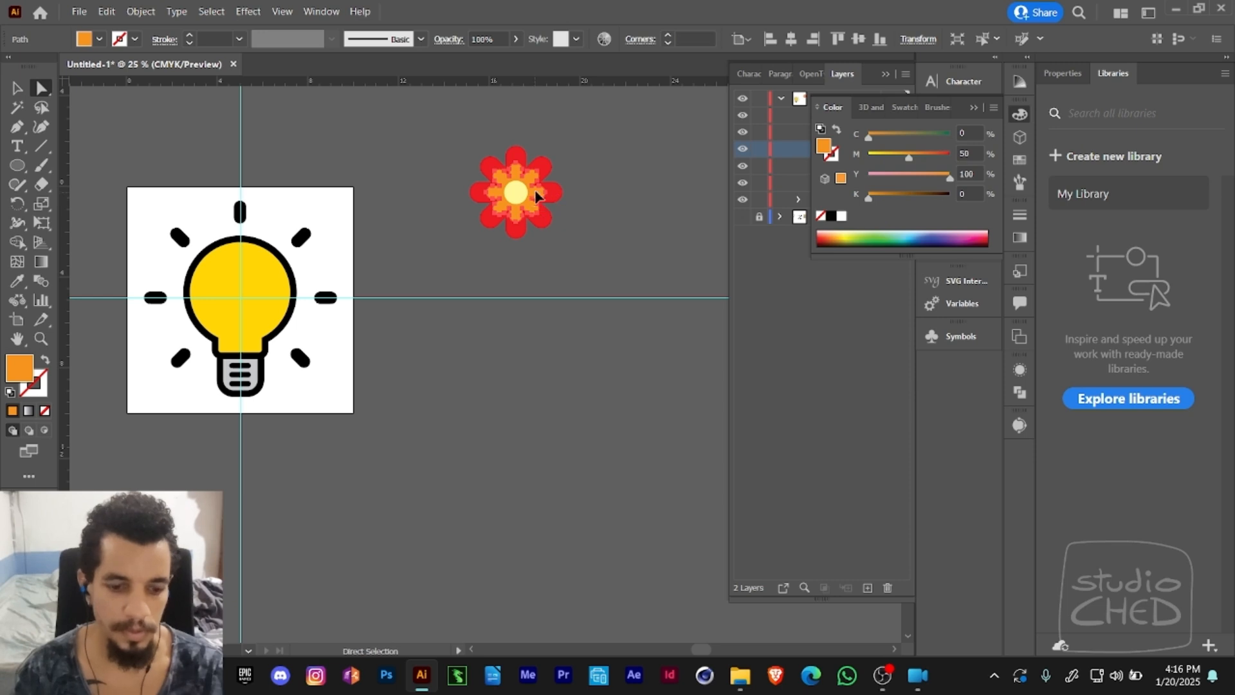
drag(533, 199, 536, 192)
key(e)
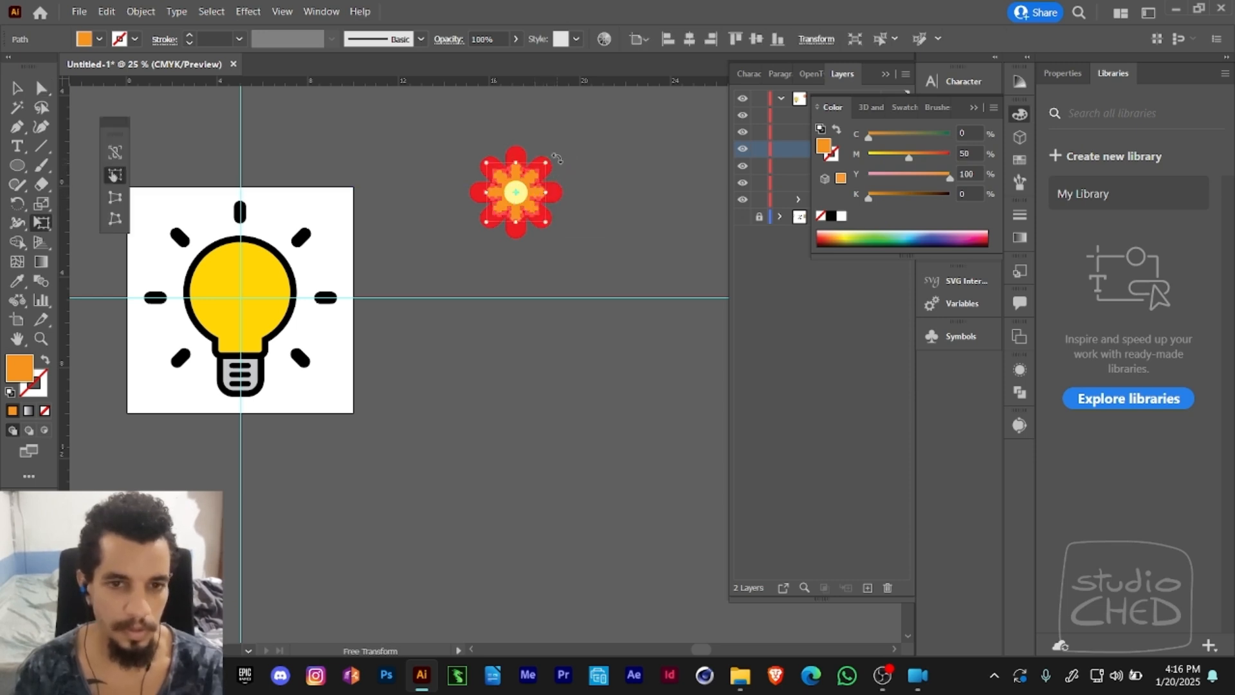
drag(557, 147, 572, 168)
key(a)
click(589, 175)
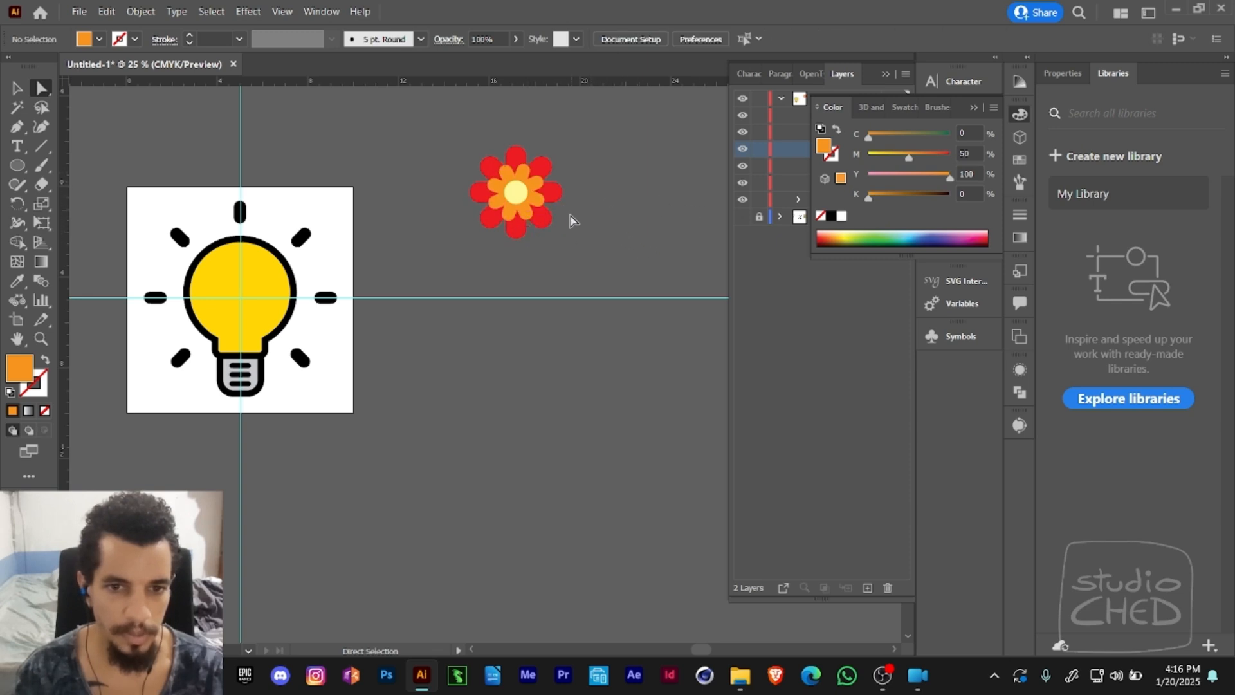
- Create a dynamic Movie Clip symbol named Flower from the complete flower artwork
key(v)
click(540, 222)
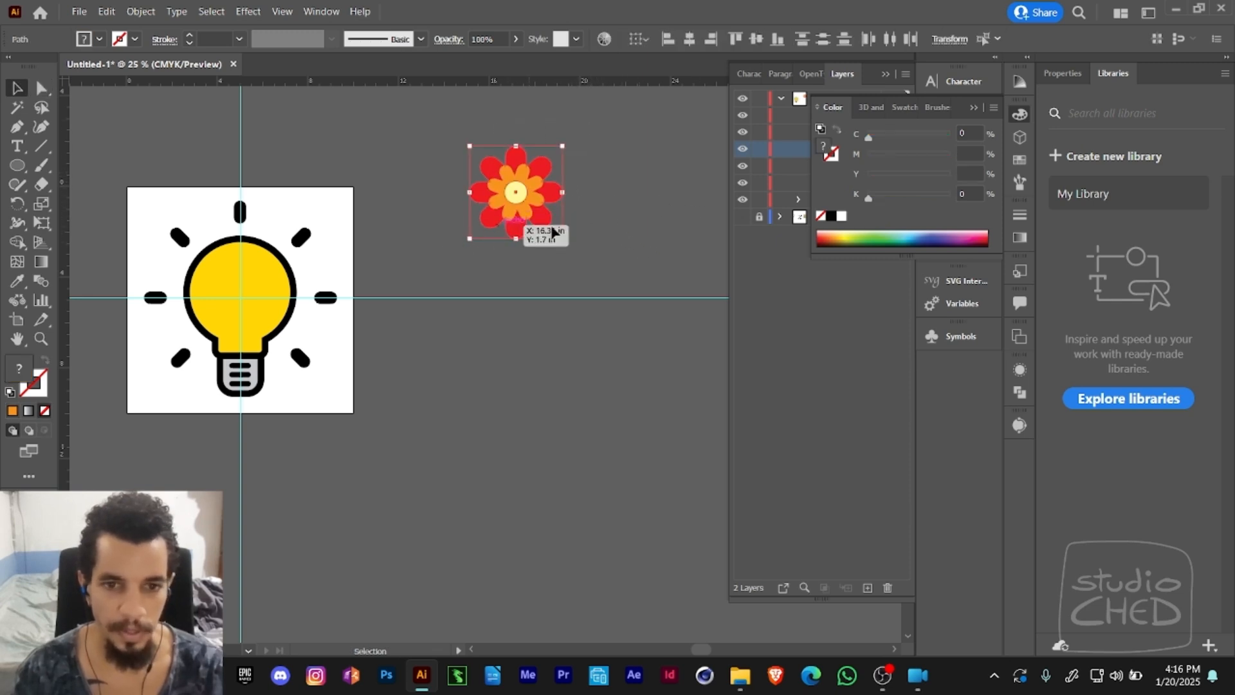
click(960, 336)
drag(547, 196, 788, 394)
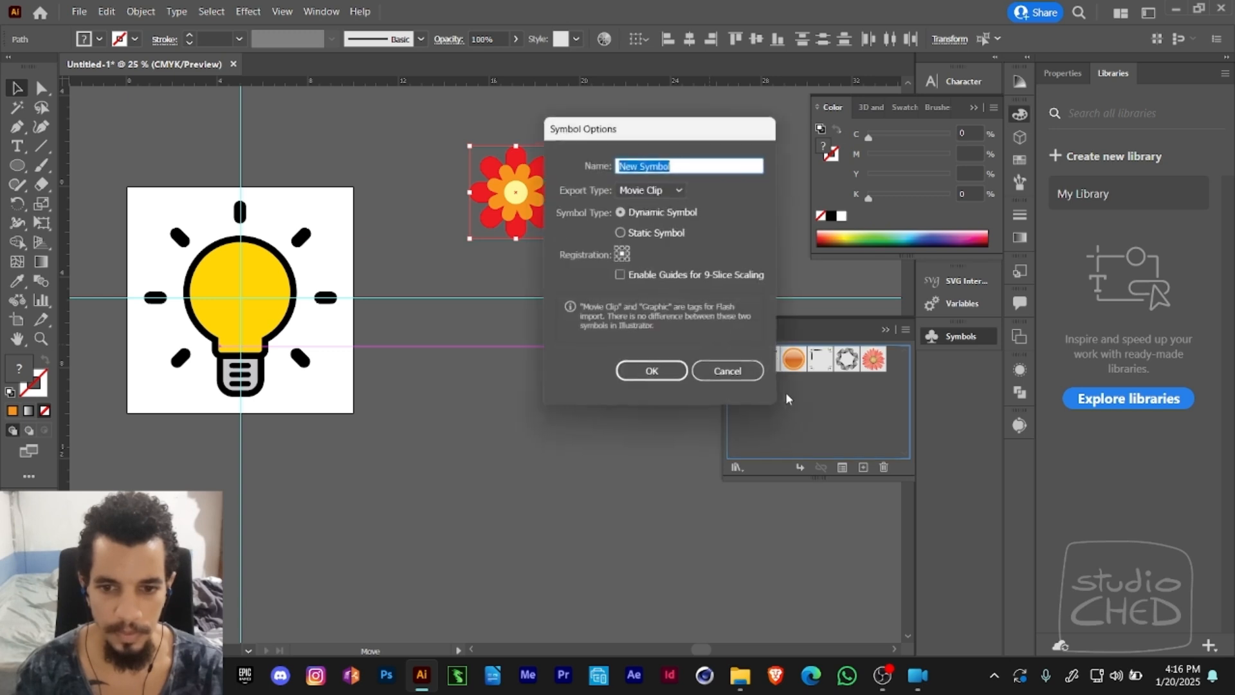
text(f)
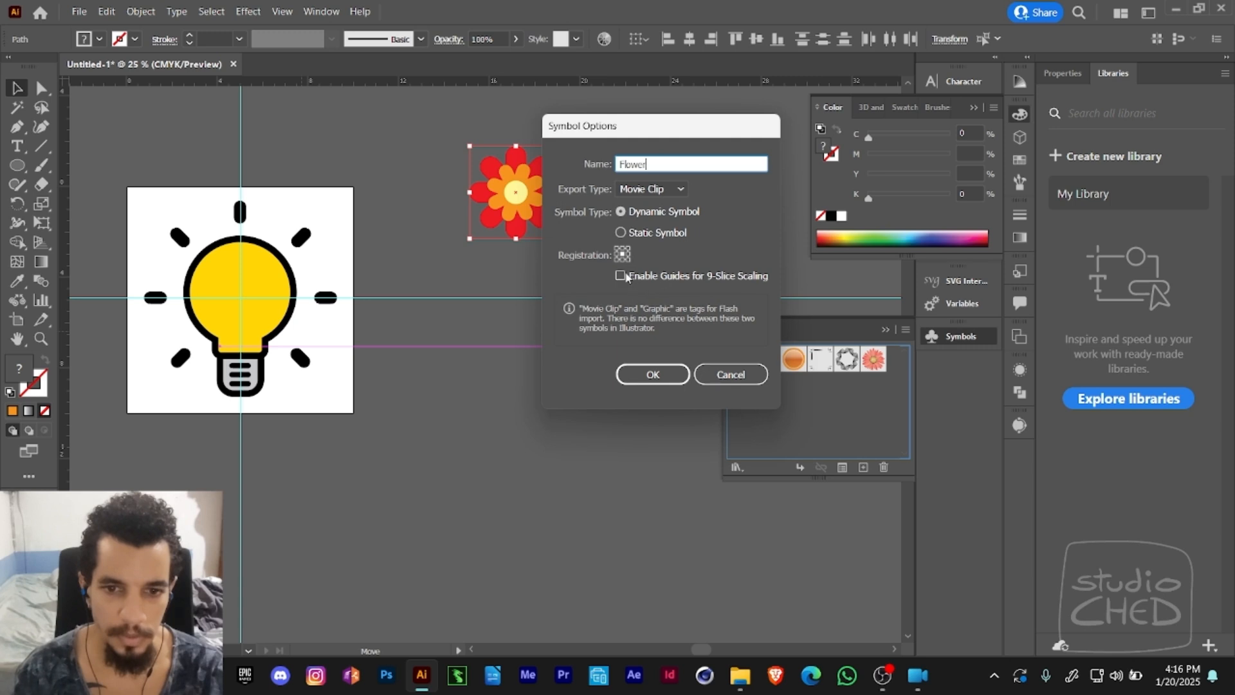
click(653, 373)
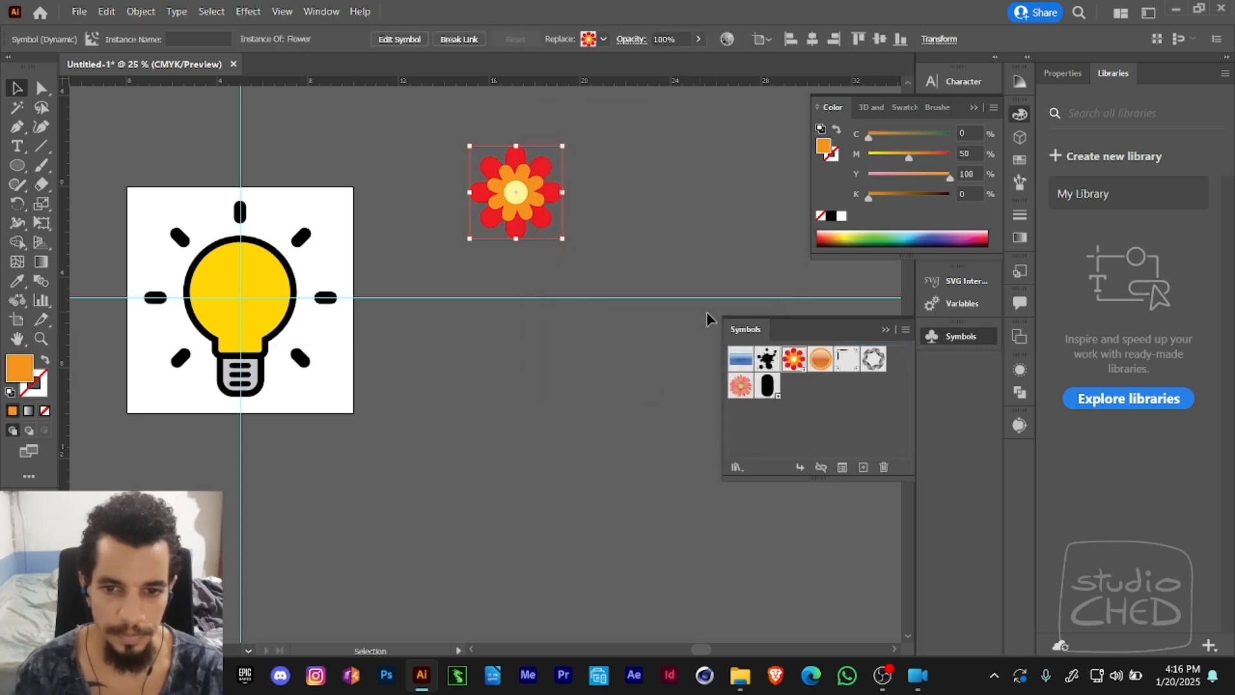
- Reorder the Flower symbol to the end of the symbol collection and delete its instance from the canvas
drag(790, 361, 794, 398)
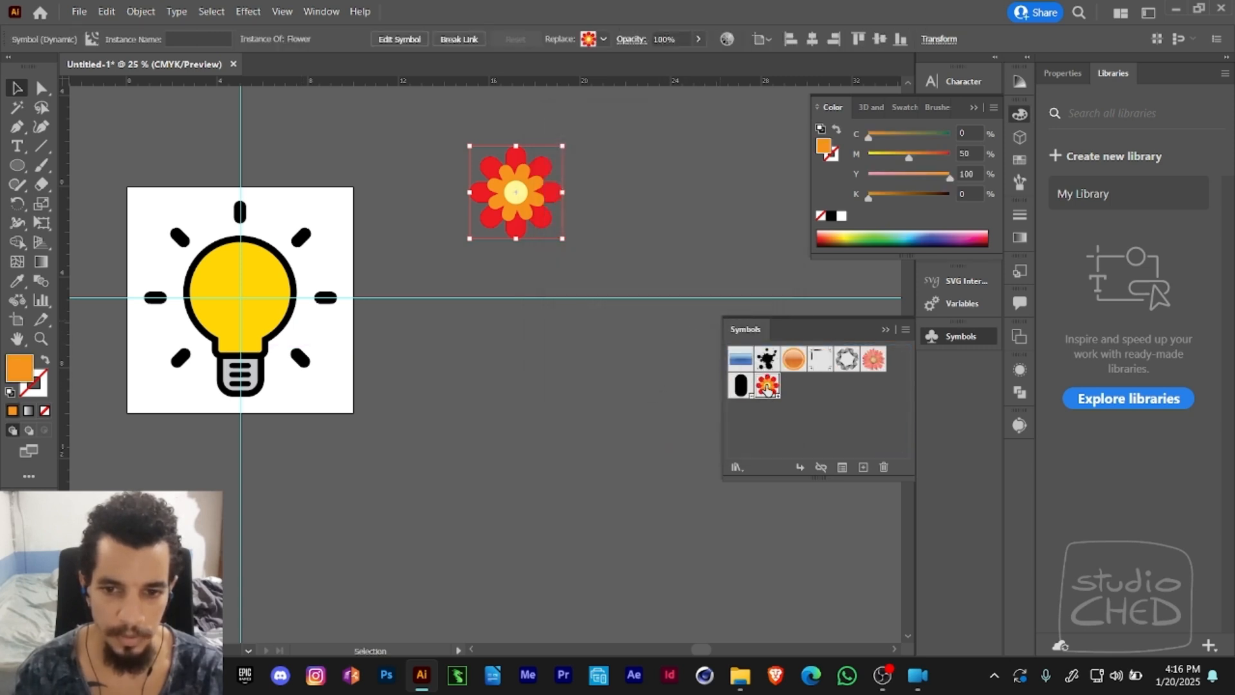
key(Delete)
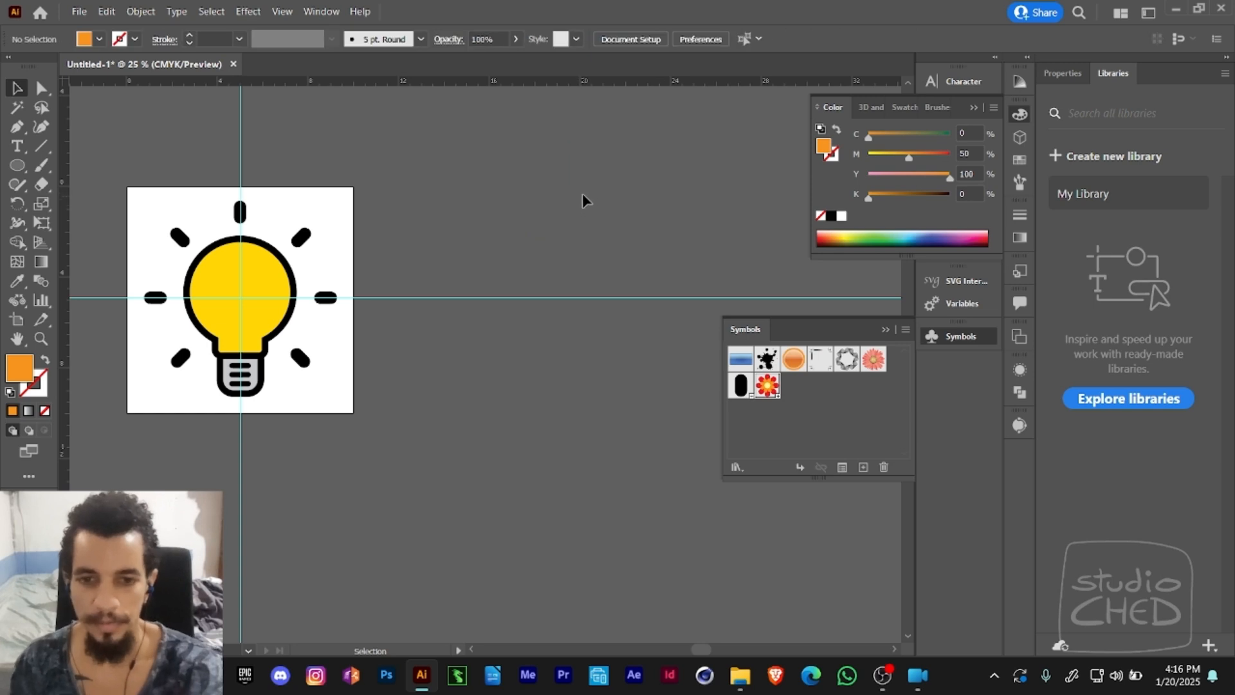
- Spray a dense cluster of Flower symbols with the Symbol Sprayer on the empty canvas beside the artboard
drag(611, 200, 507, 180)
click(17, 300)
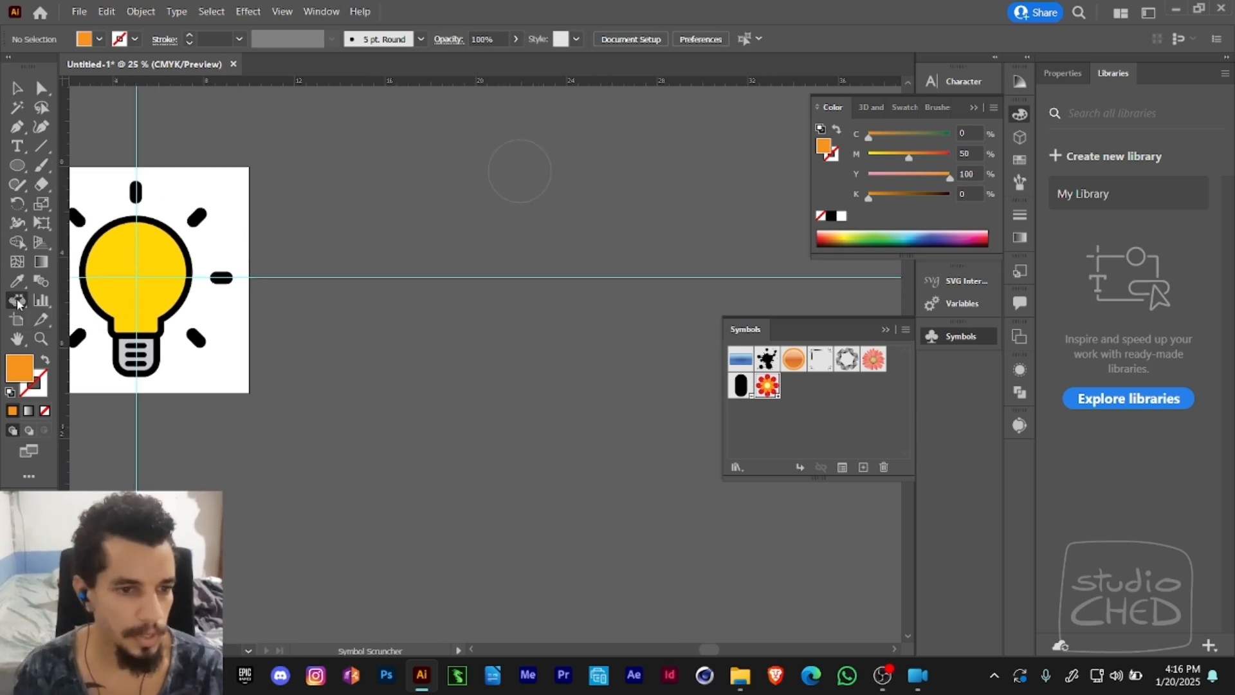
click(108, 299)
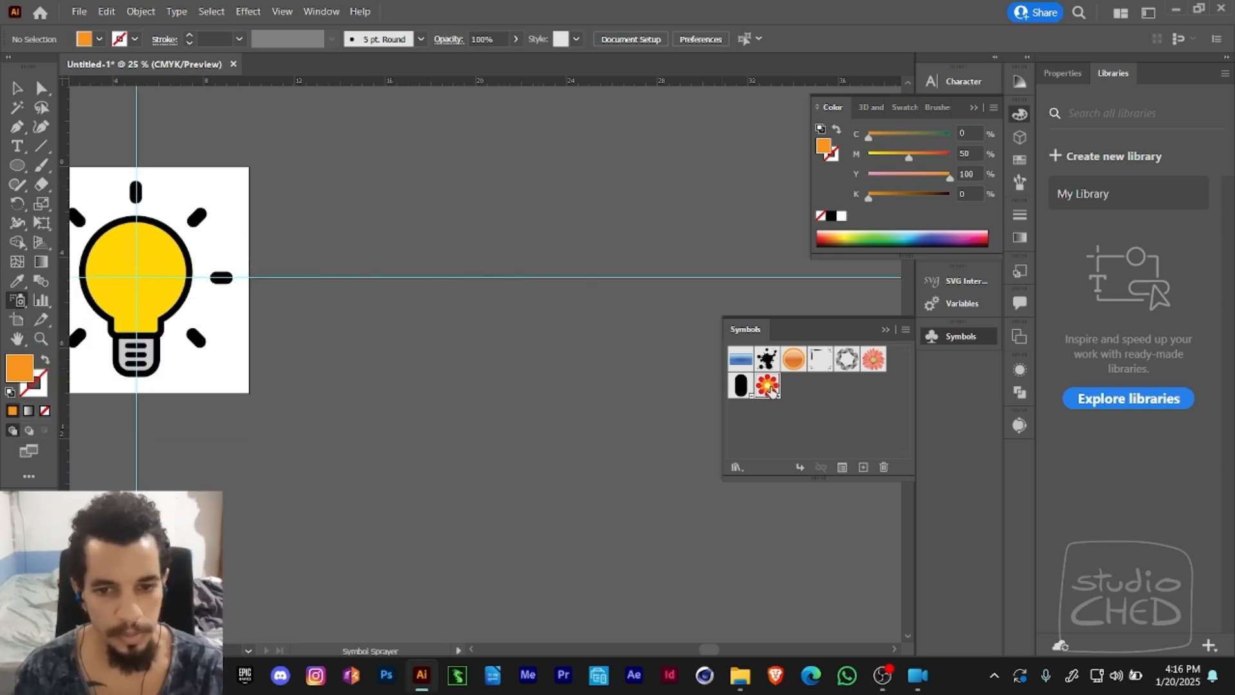
mouse_move(477, 230)
mouse_down()
mouse_move(548, 296)
mouse_move(502, 362)
mouse_move(544, 267)
mouse_move(644, 228)
mouse_move(571, 335)
mouse_move(506, 195)
mouse_move(625, 317)
mouse_up()
- Extend the sprayed flower set with more Flower instances across the empty canvas, away from the artboard
key(z)
alt+click(627, 308)
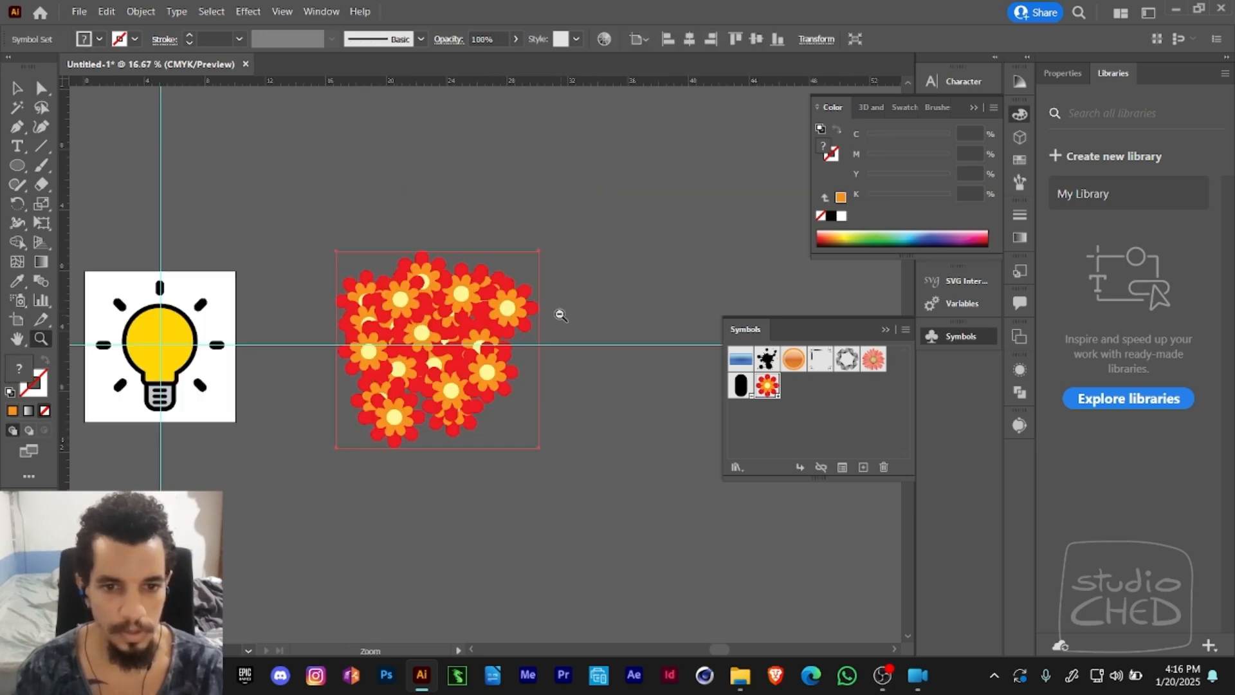
alt+click(558, 316)
drag(472, 348, 444, 263)
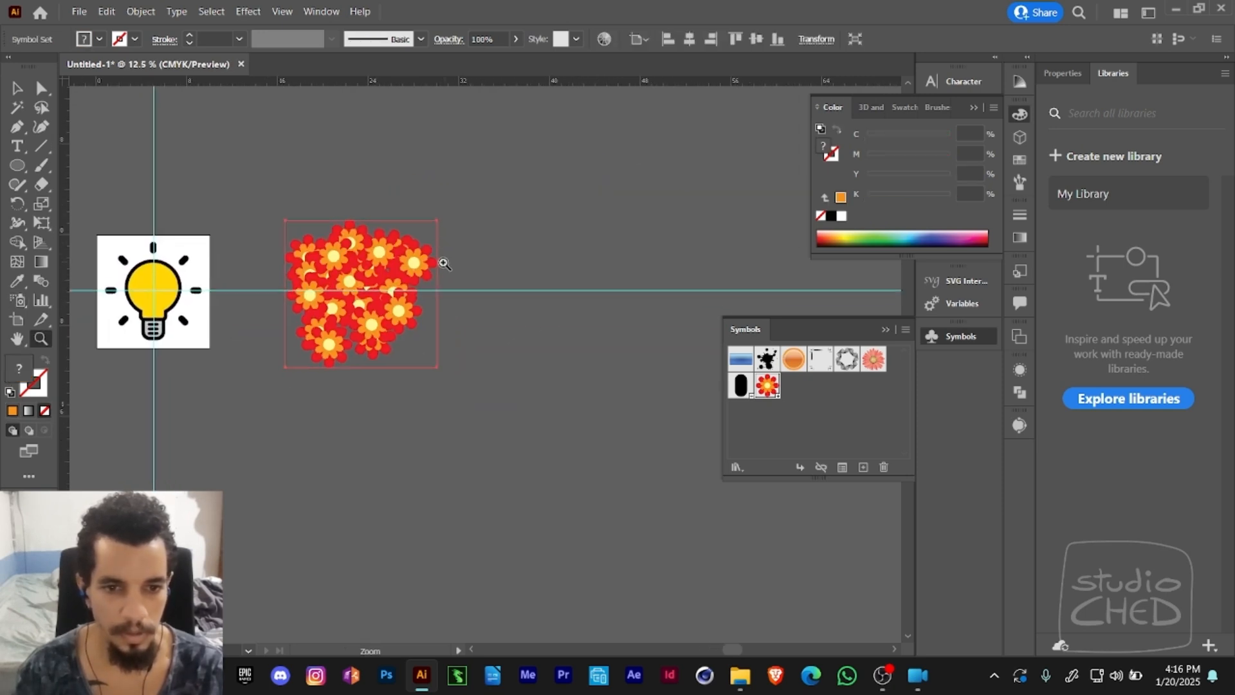
click(19, 301)
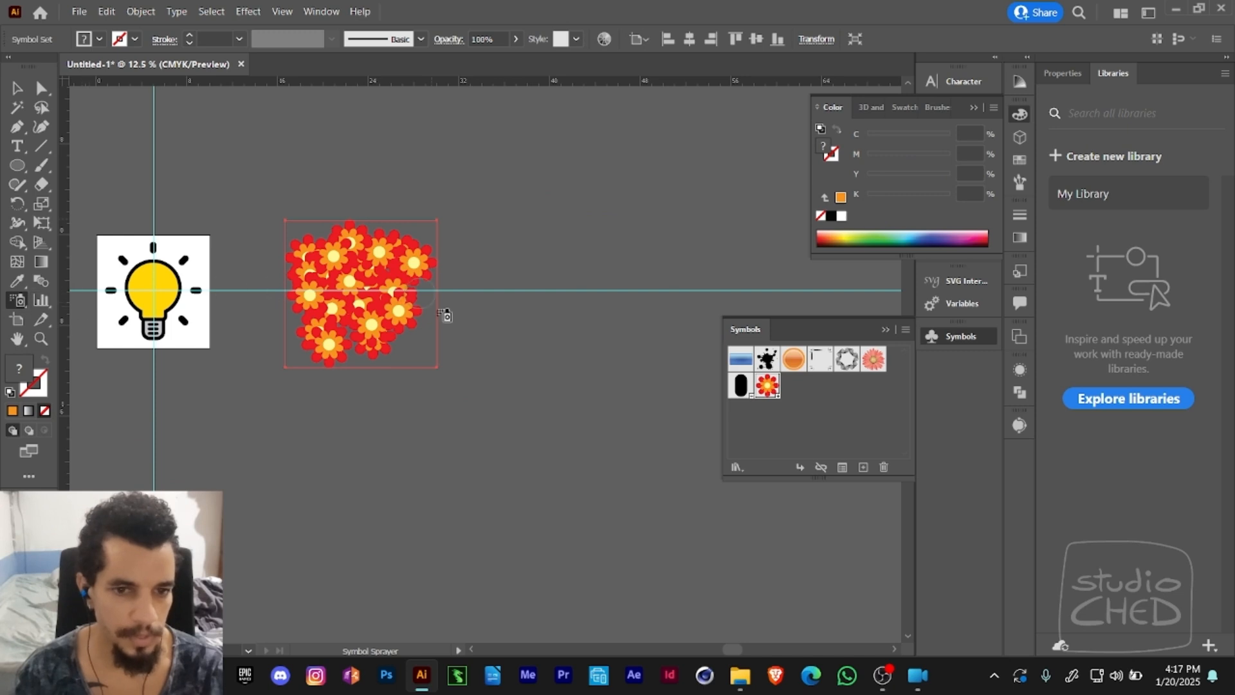
mouse_move(444, 315)
mouse_down()
mouse_move(564, 258)
mouse_move(623, 280)
mouse_move(507, 244)
mouse_move(495, 277)
mouse_move(505, 296)
mouse_move(602, 305)
mouse_move(562, 247)
mouse_move(600, 283)
mouse_up()
- Undo the last change to the sprayed flower set and delete the whole set
key(v)
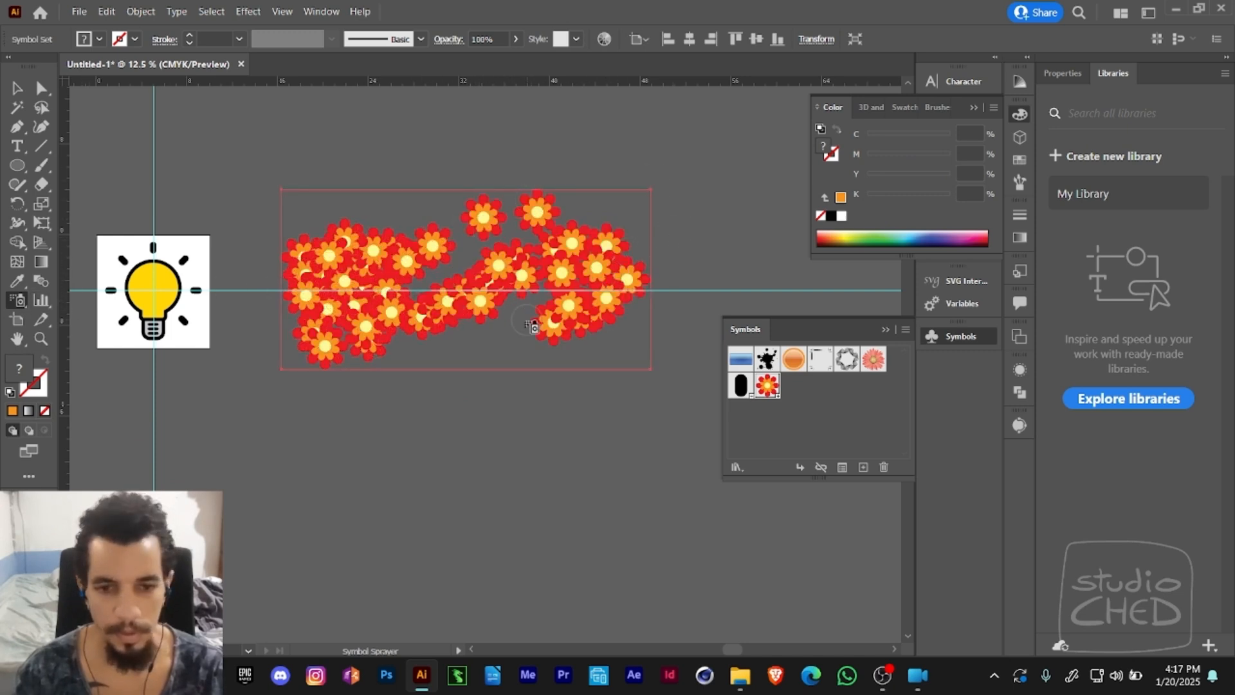
mouse_move(540, 325)
mouse_down()
mouse_move(460, 361)
mouse_move(598, 358)
mouse_move(418, 211)
mouse_move(373, 299)
mouse_move(483, 309)
mouse_up()
key(ctrl+z)
key(Delete)
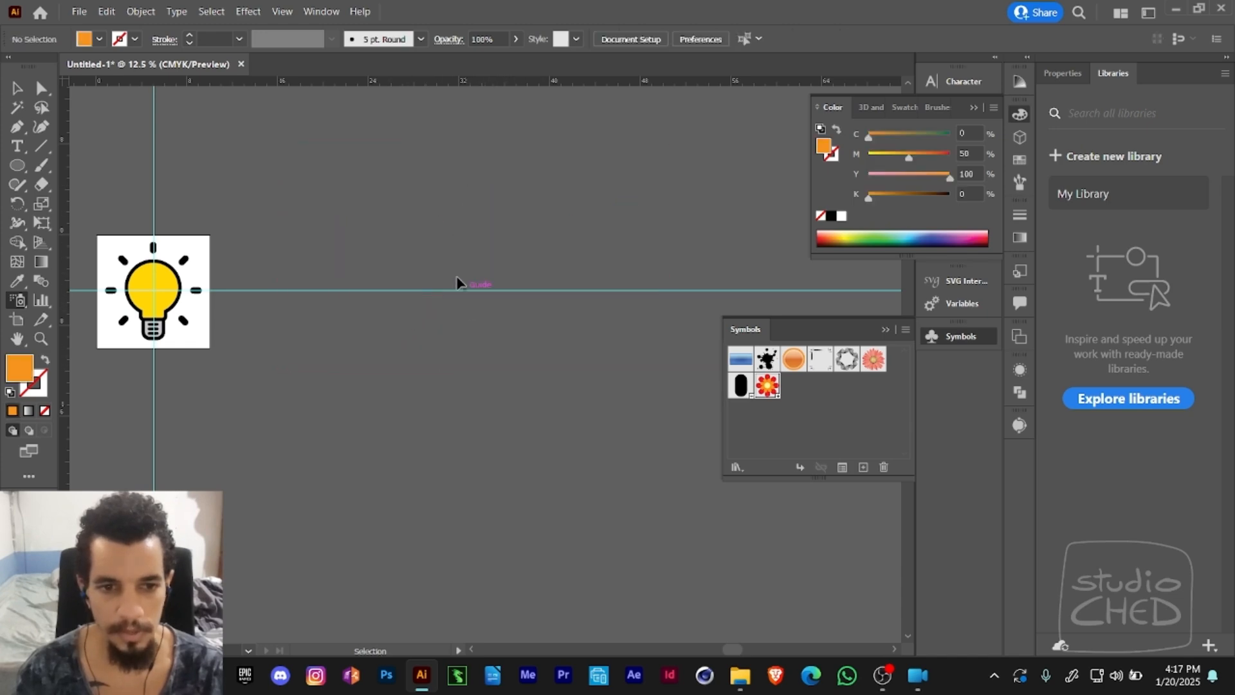
- Set the Symbol Sprayer's Intensity to 3 and Symbol Set Density to 3 in the Symbolism Tools Options
double_click(19, 301)
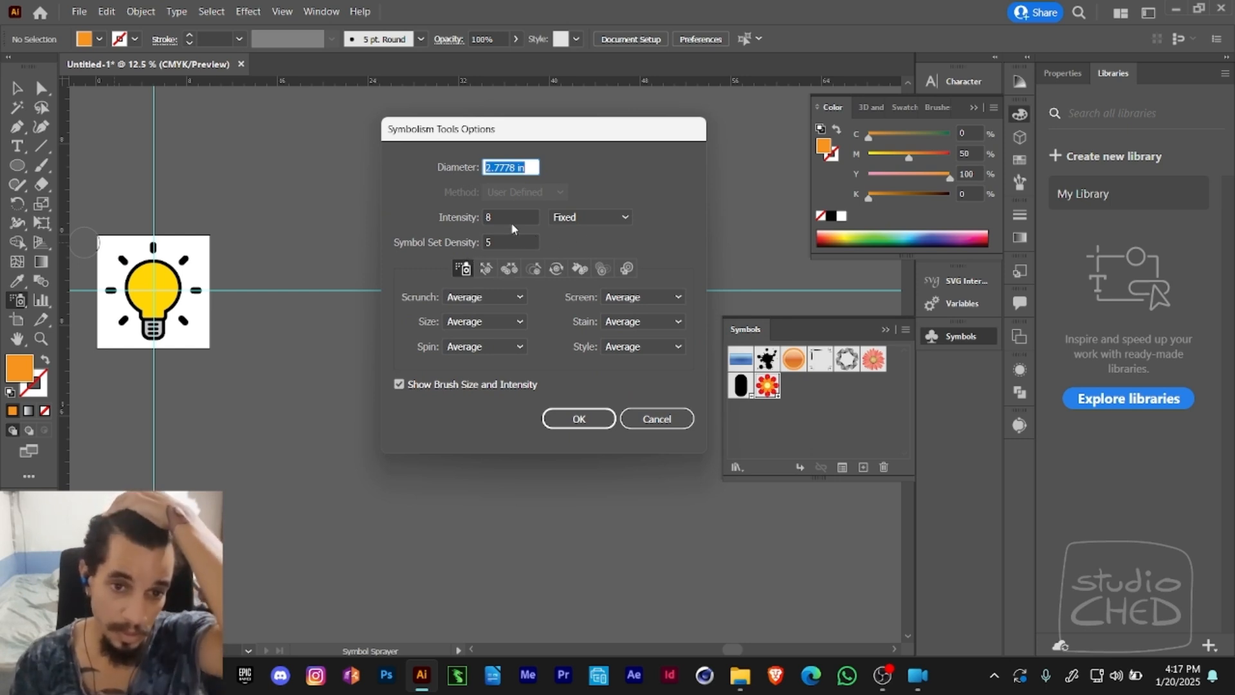
key(Tab)
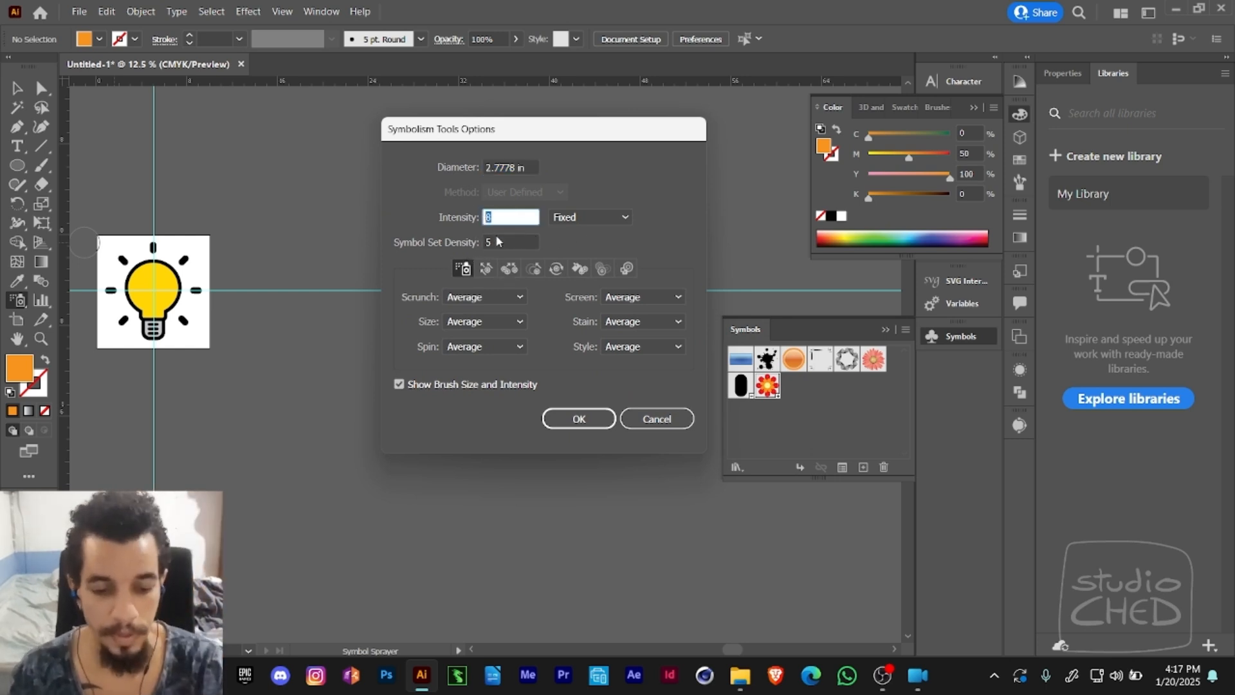
text(3)
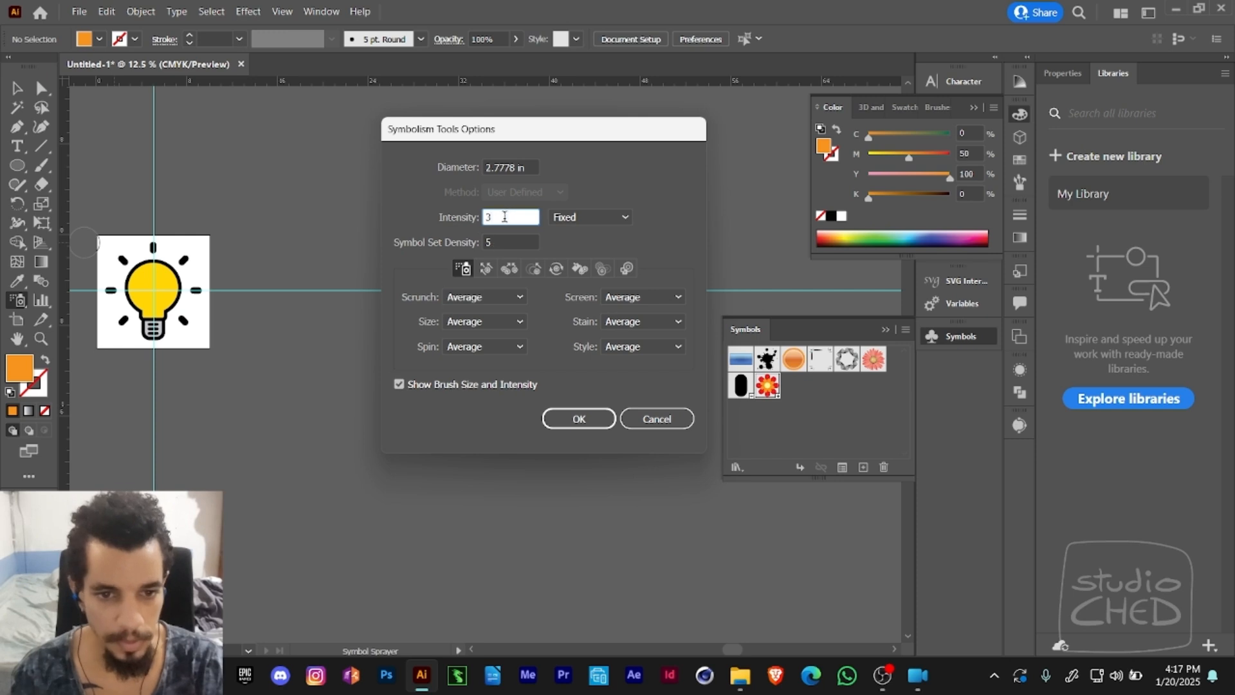
drag(499, 243, 486, 244)
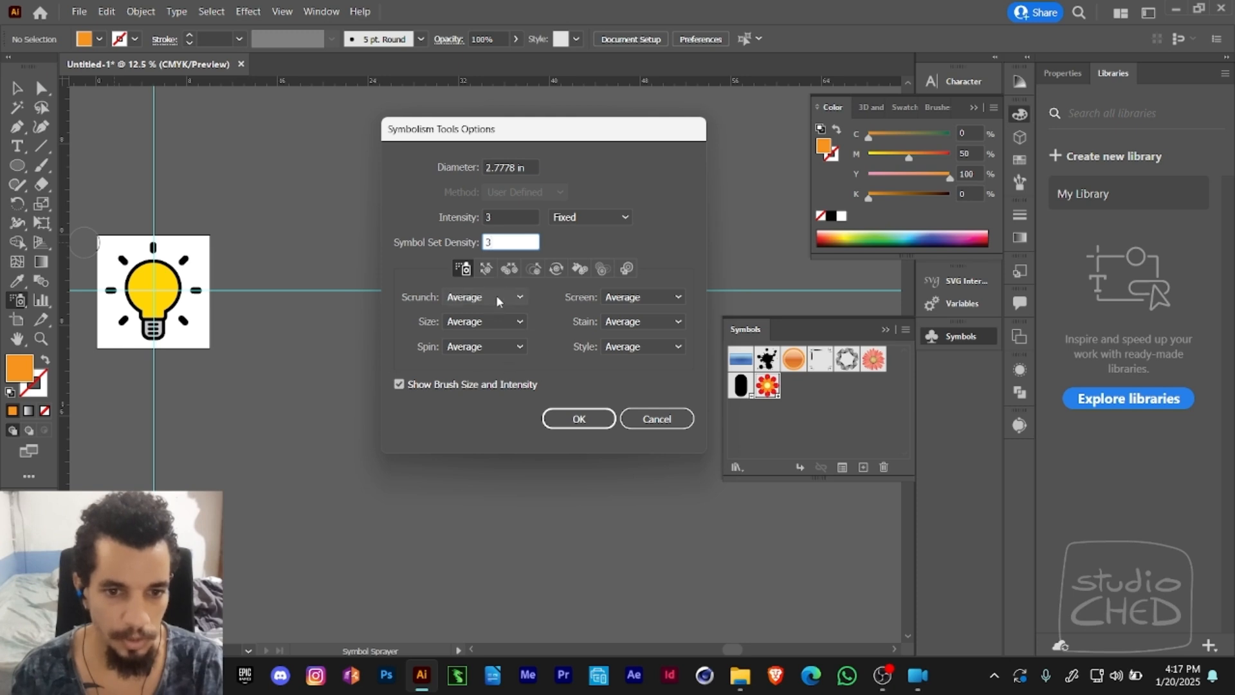
- Set the sprayer's Spin and Size options to User Defined
click(501, 348)
click(496, 384)
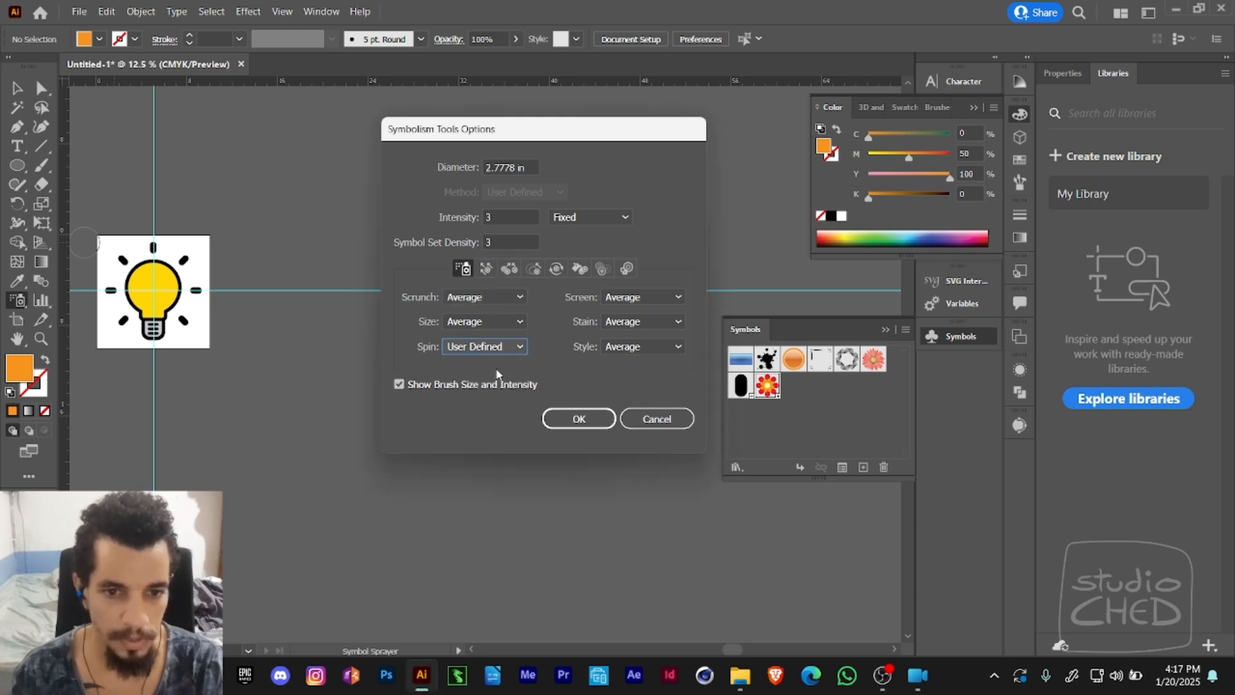
click(491, 348)
click(497, 321)
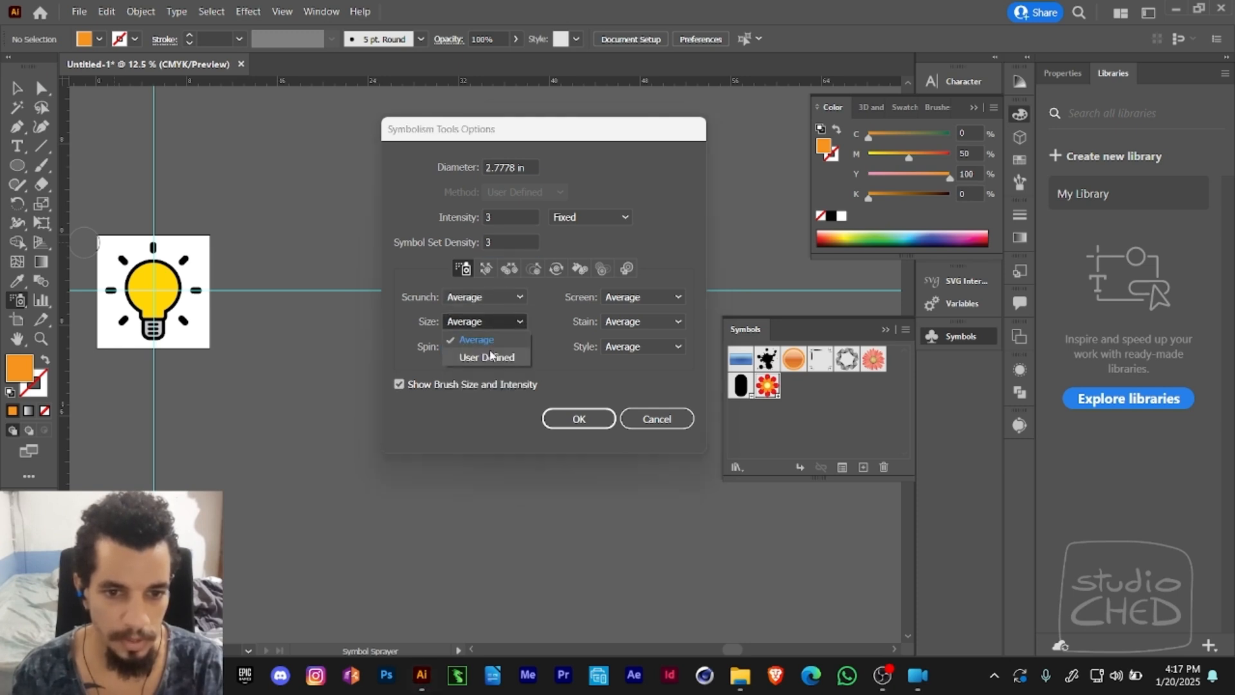
click(494, 356)
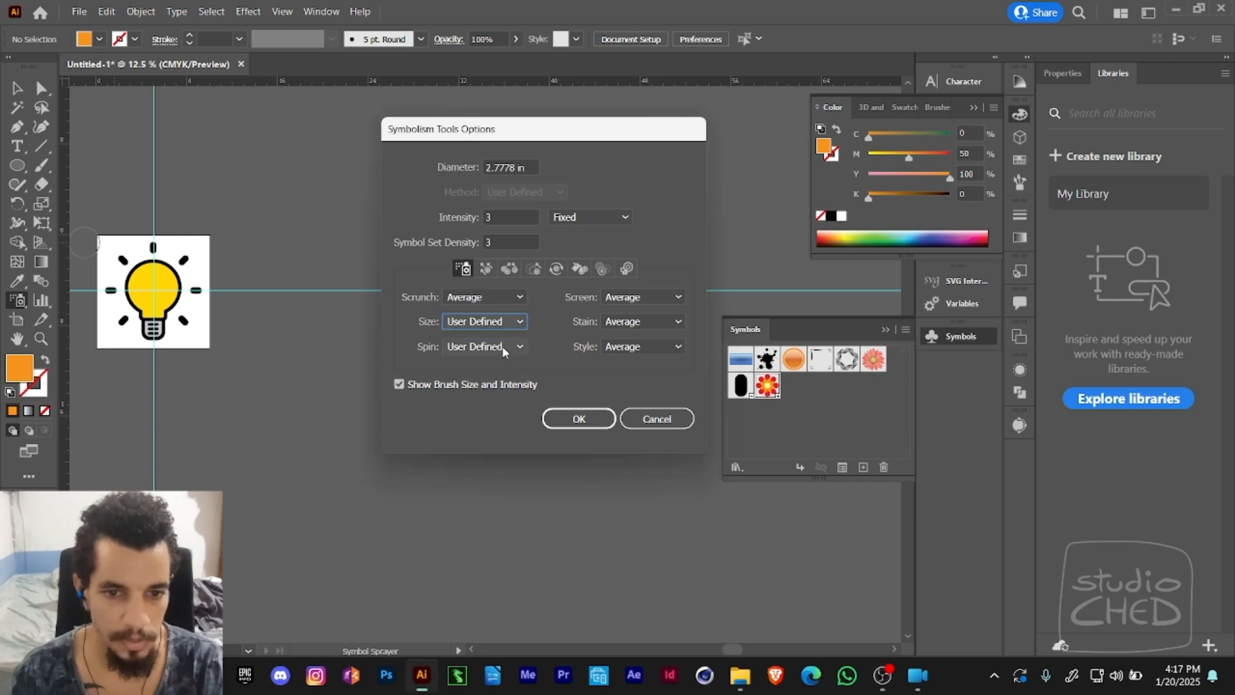
- Switch the sprayer's intensity control to Pressure, keeping Scrunch at Average, and apply the Symbolism Tools Options
click(500, 298)
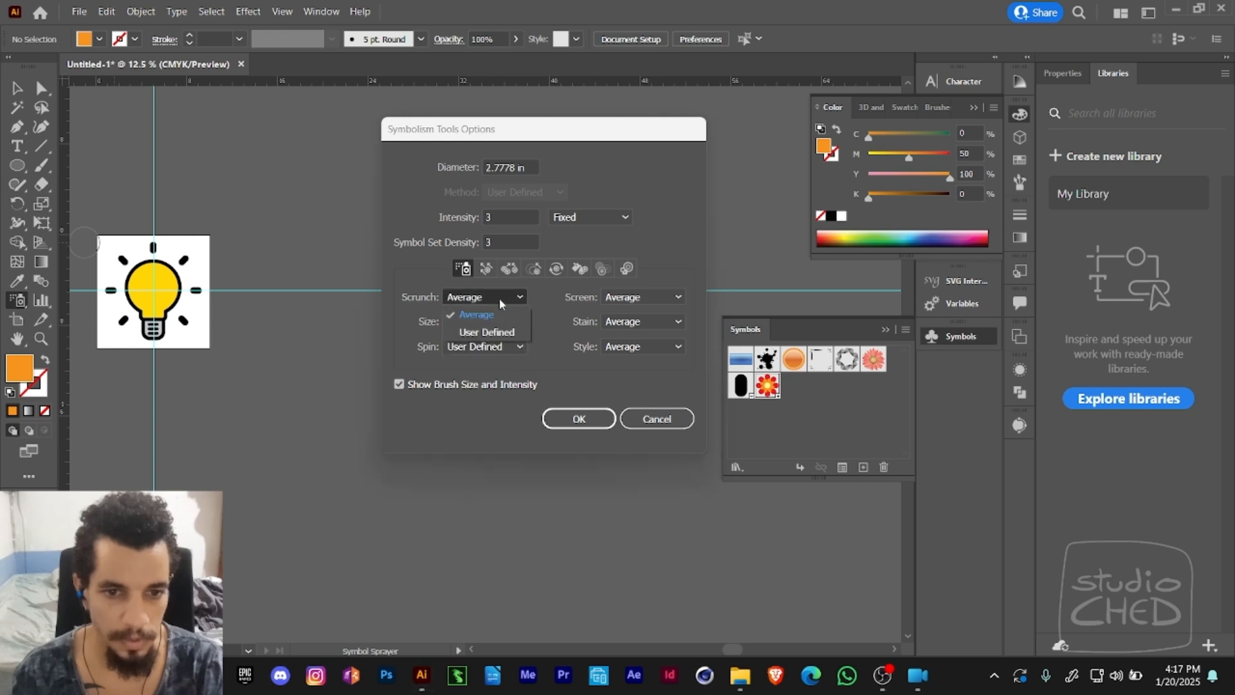
click(538, 319)
click(582, 218)
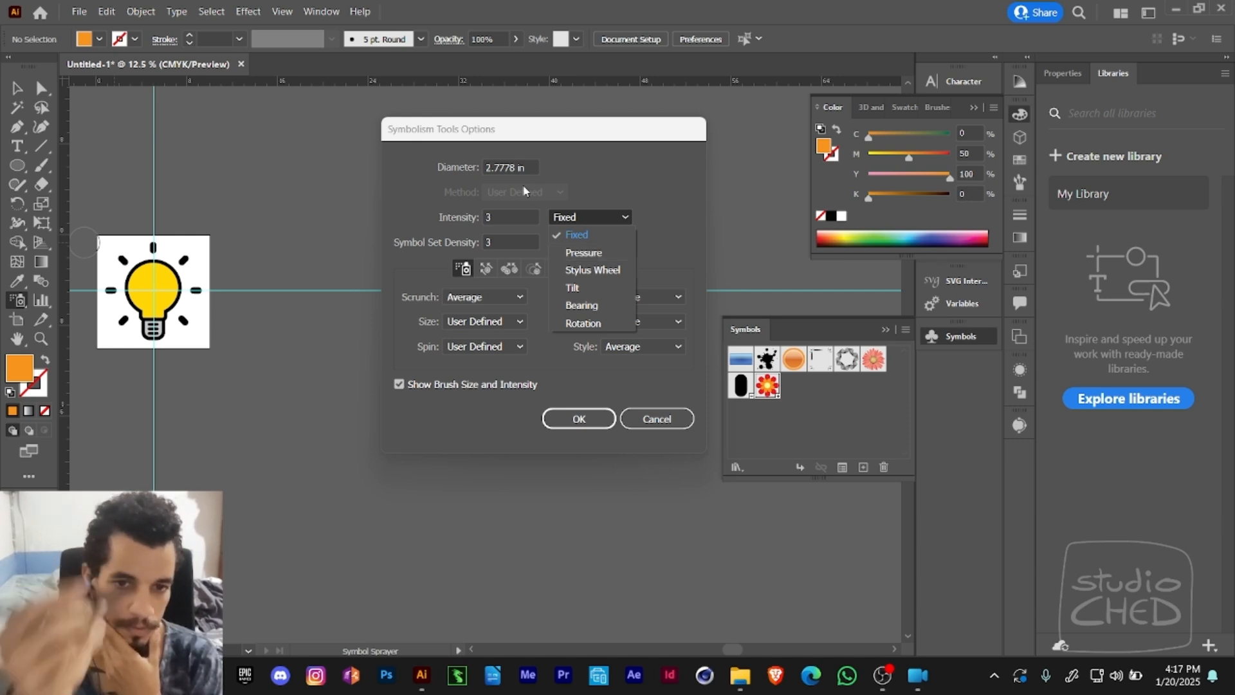
click(588, 252)
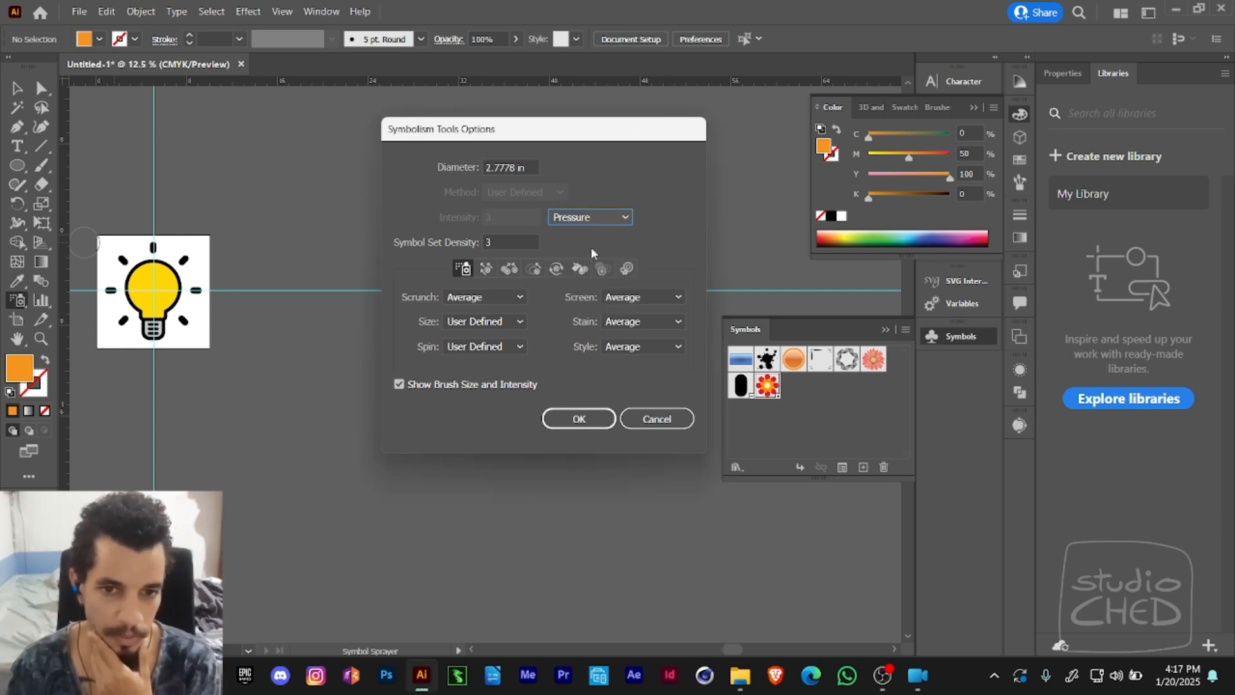
click(579, 419)
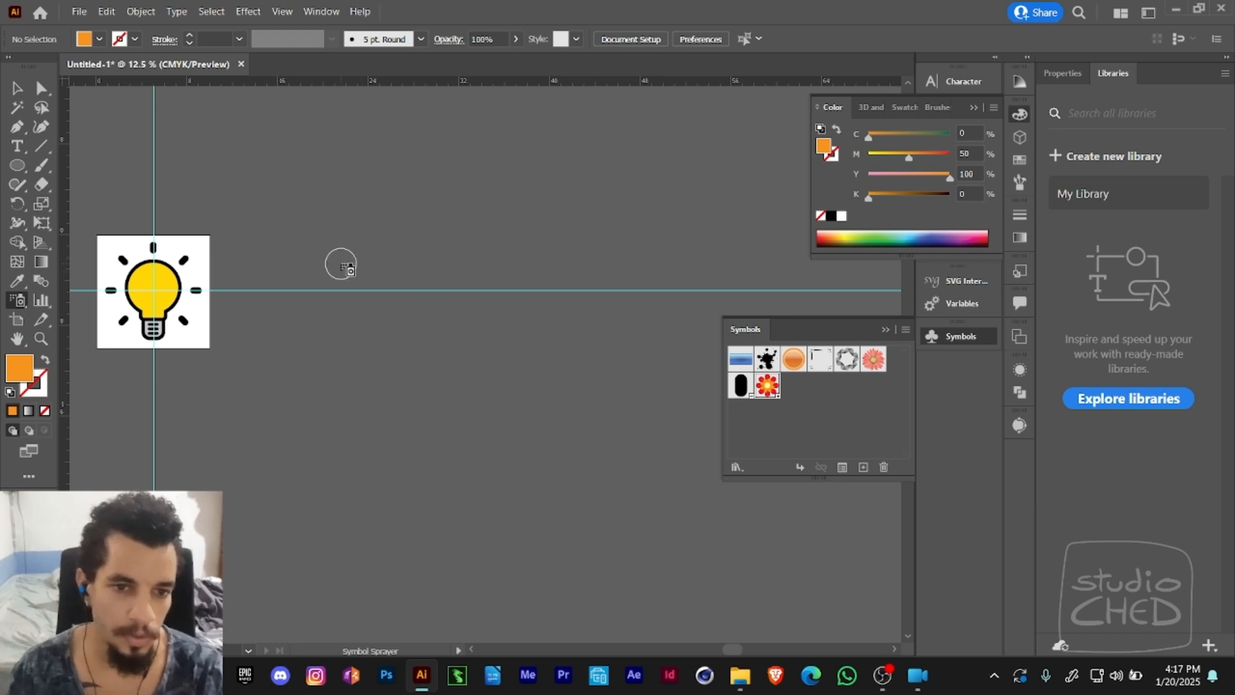
- Spray a loose, winding trail of Flower symbols across the empty canvas and add a small cluster near its upper end
mouse_move(341, 263)
mouse_down()
mouse_move(445, 241)
mouse_move(470, 252)
mouse_move(434, 310)
mouse_up()
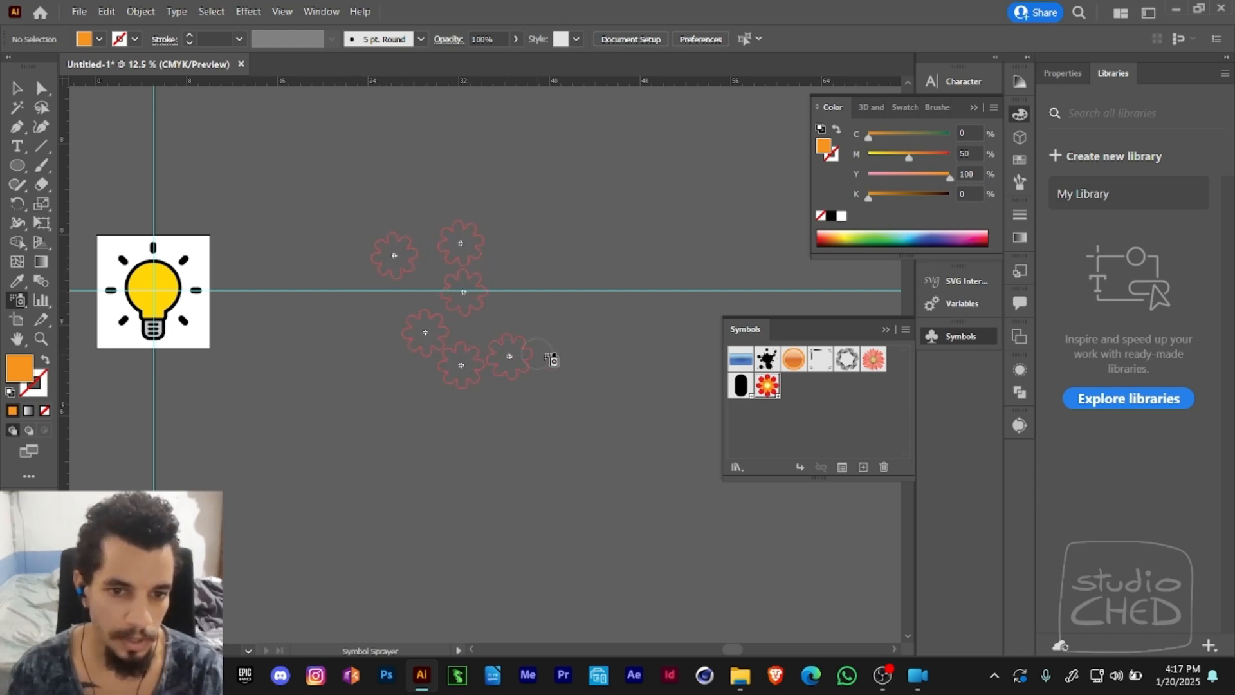
mouse_move(550, 358)
mouse_down()
mouse_move(553, 463)
mouse_move(537, 498)
mouse_move(559, 519)
mouse_move(441, 523)
mouse_move(366, 496)
mouse_move(342, 472)
mouse_move(344, 515)
mouse_move(365, 535)
mouse_move(336, 496)
mouse_up()
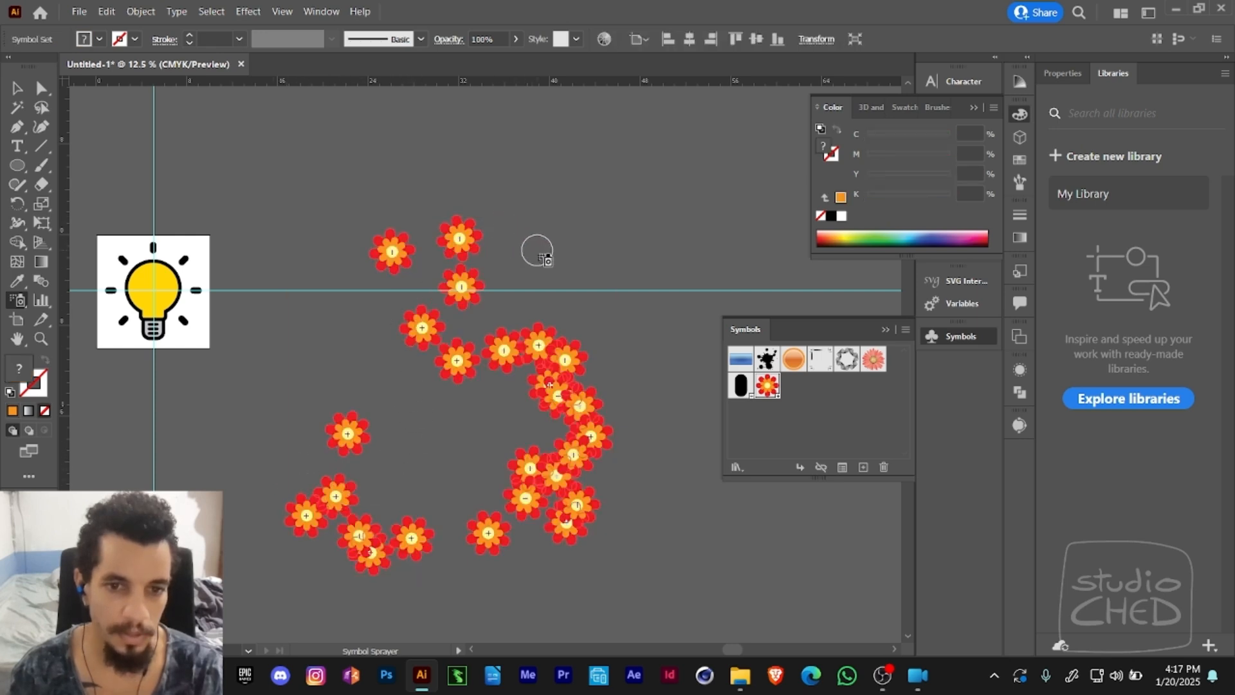
mouse_move(568, 257)
mouse_down()
mouse_move(579, 278)
mouse_move(578, 262)
mouse_move(571, 277)
mouse_move(521, 266)
mouse_up()
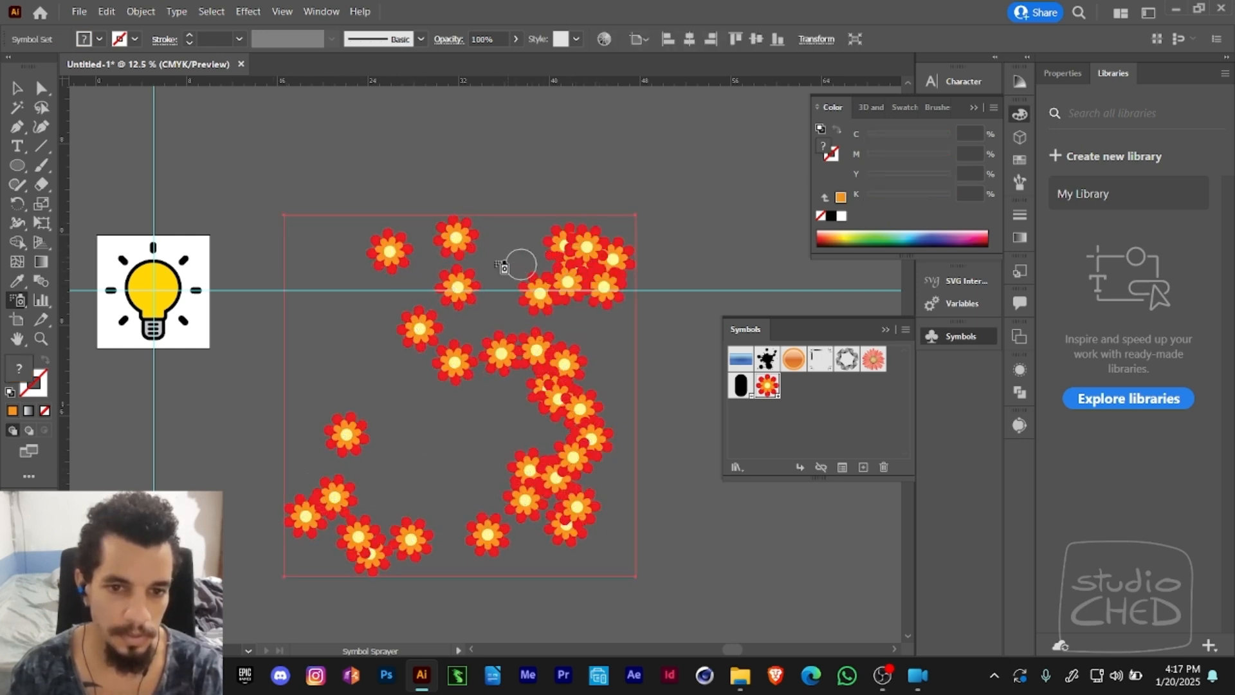
- Choose the Symbol Sizer and try it on the single flower in the upper middle of the sprayed set
click(16, 304)
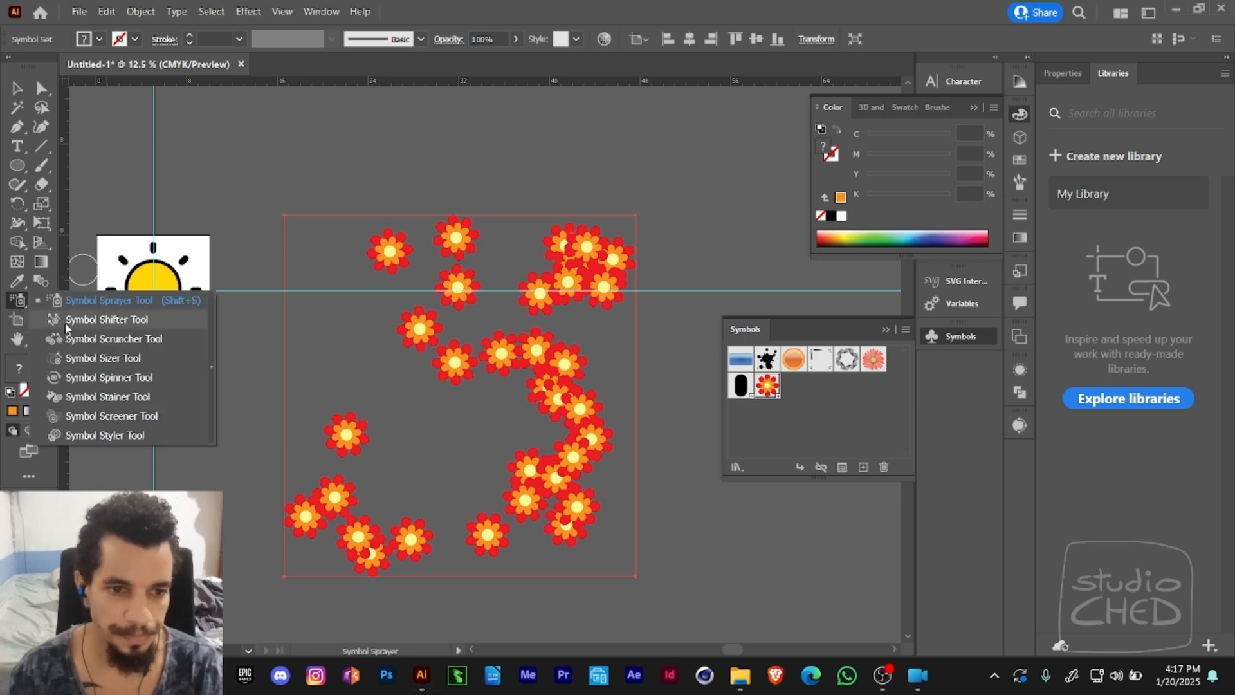
click(90, 358)
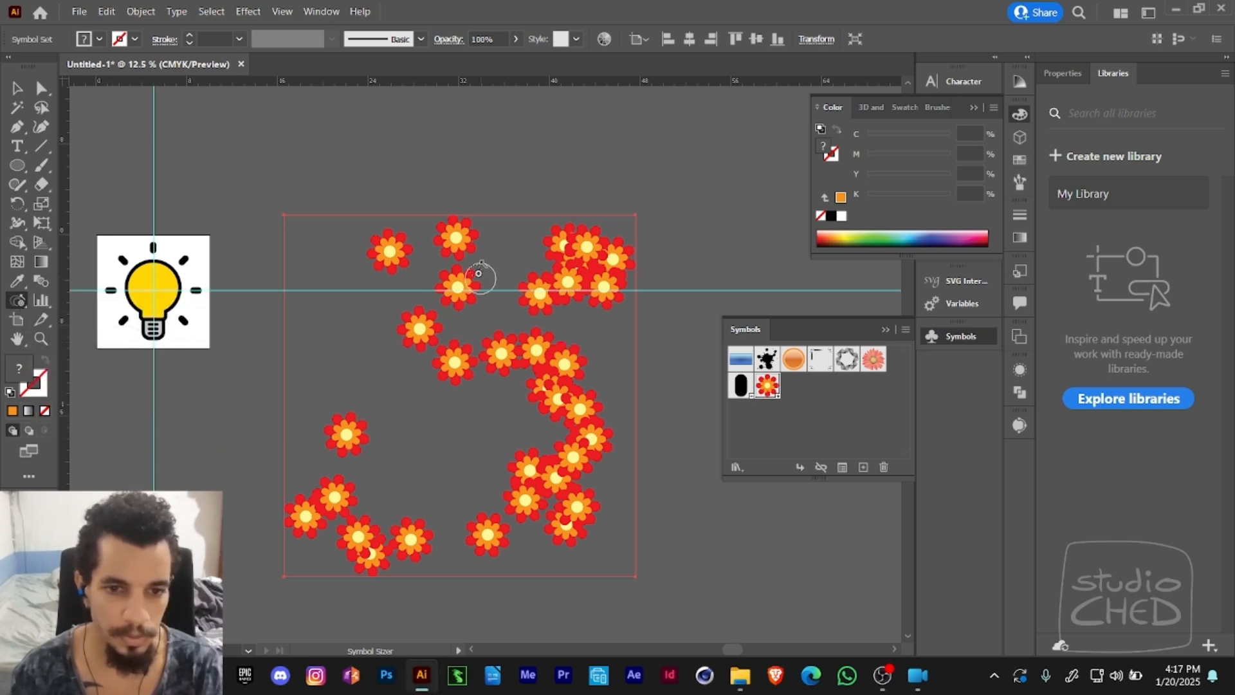
key(alt)
key(ctrl)
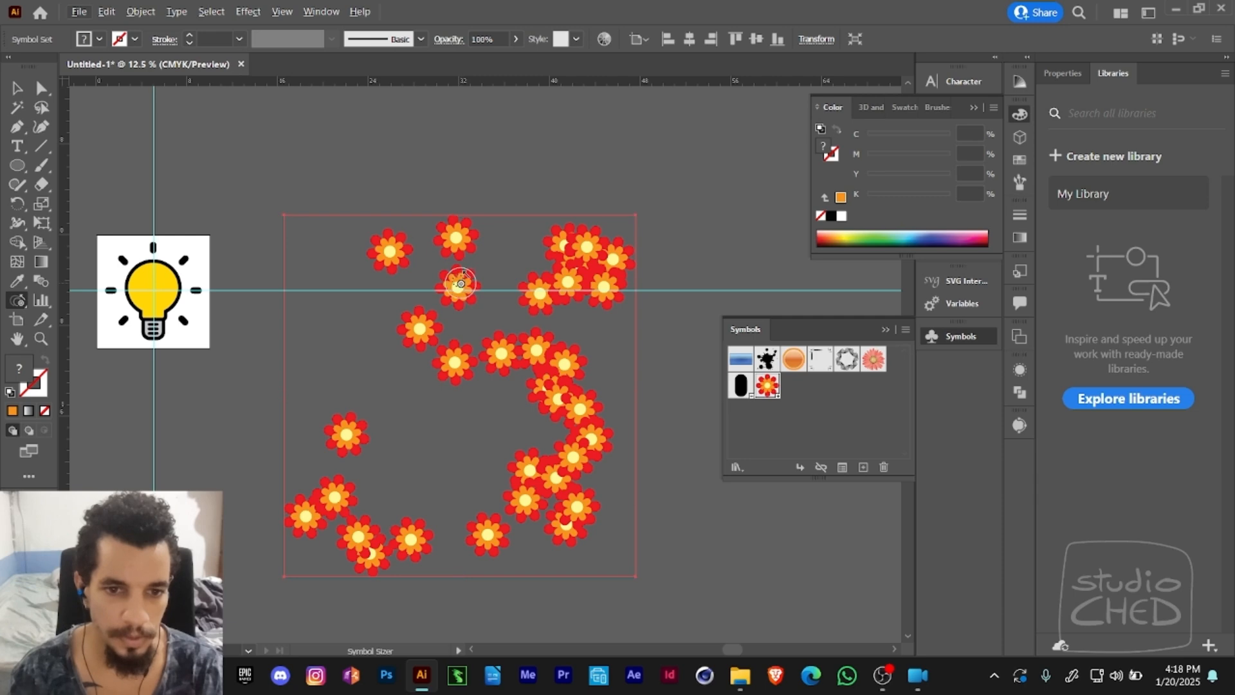
mouse_move(457, 286)
mouse_down()
mouse_move(445, 262)
mouse_move(484, 271)
mouse_move(451, 281)
mouse_up()
right_click(450, 279)
click(411, 299)
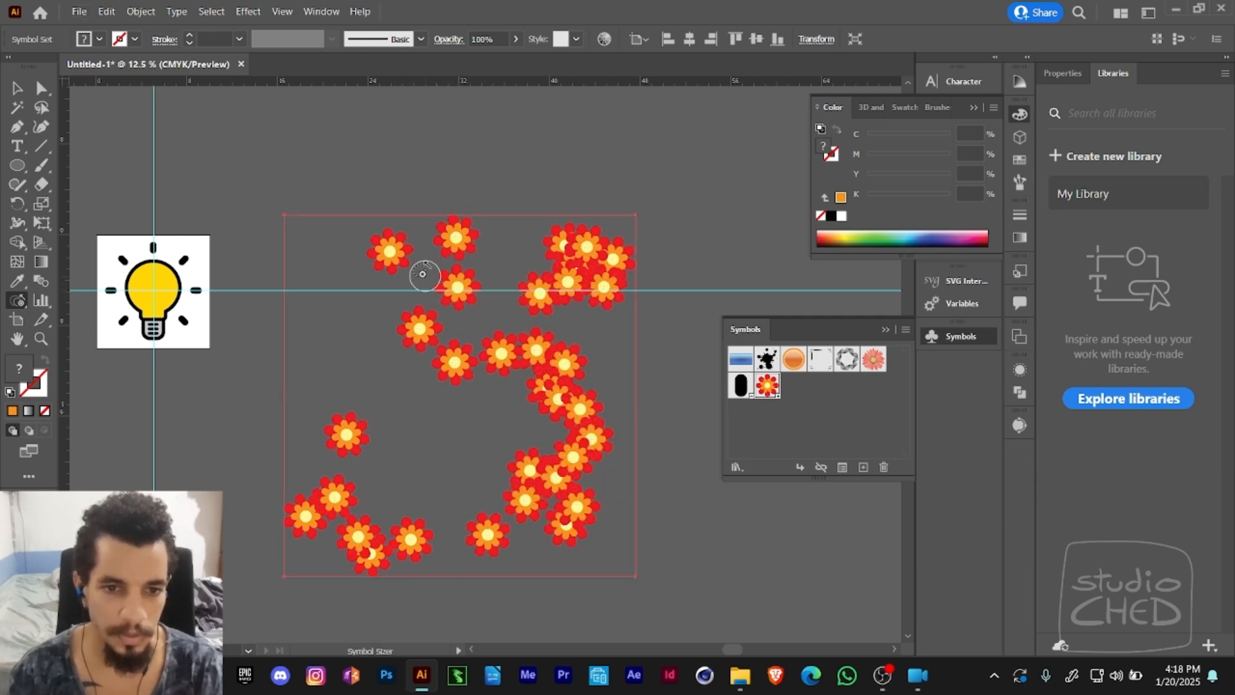
- Check the Symbol Sizer options without changing them, and shrink flowers in the upper cluster and the lone flower in the upper middle
double_click(18, 301)
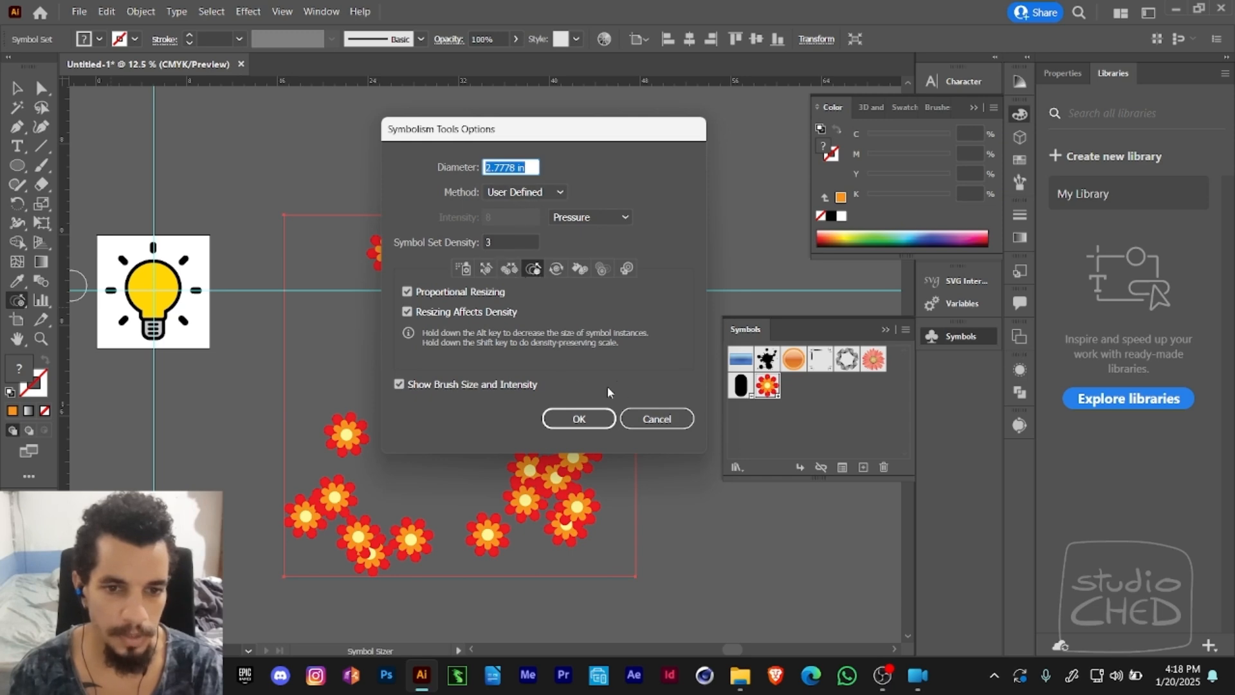
click(656, 419)
drag(571, 282, 579, 265)
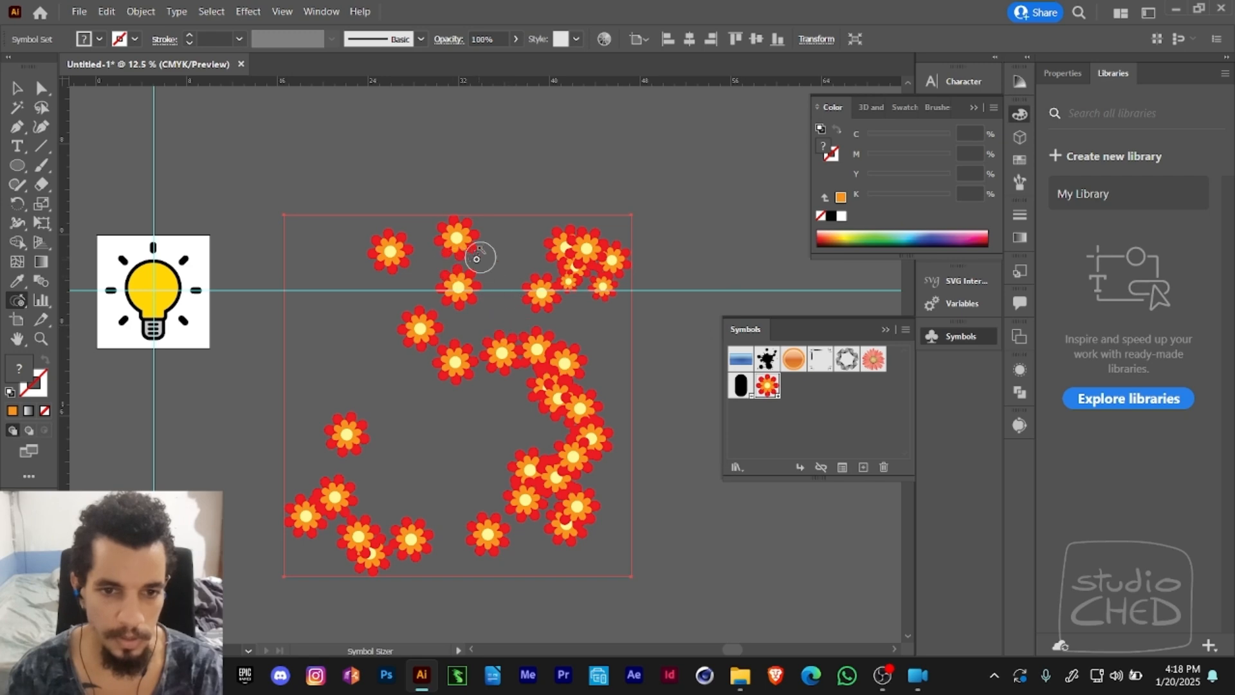
alt+click(458, 286)
alt+click(516, 346)
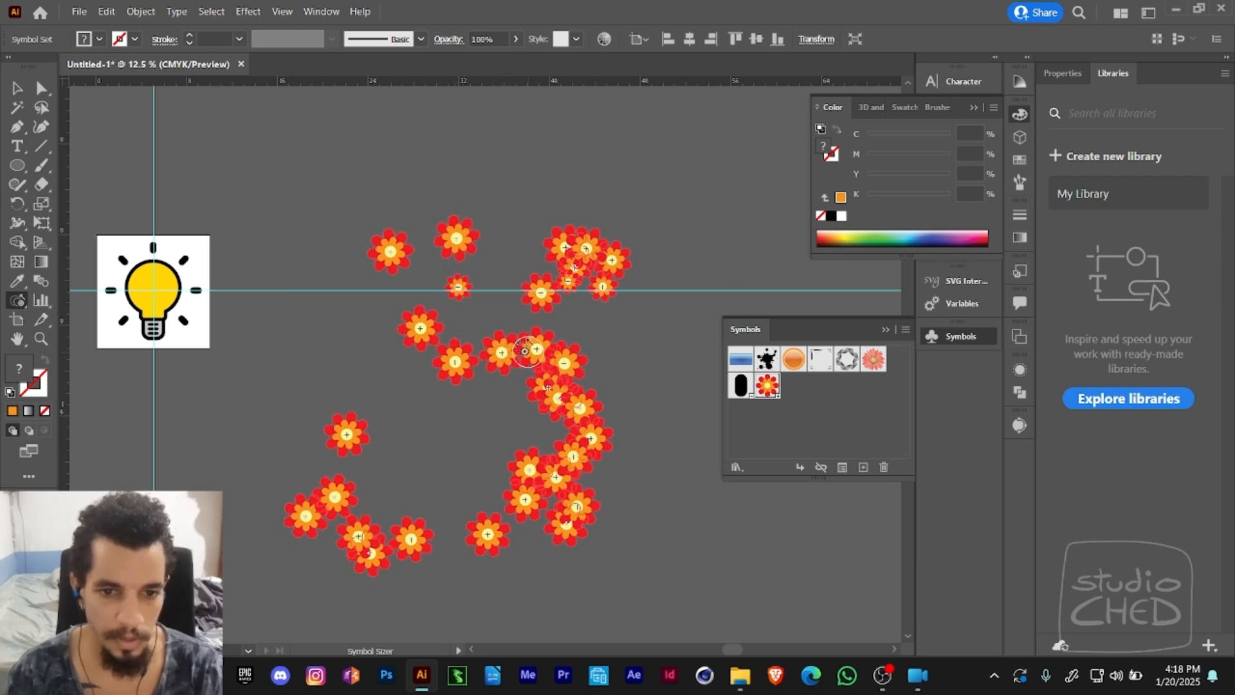
- Vary the flower sizes along the trail with the Symbol Sizer, enlarging some in the middle and shrinking others lower down
mouse_move(525, 351)
mouse_down()
mouse_move(561, 396)
mouse_move(546, 371)
mouse_move(564, 384)
mouse_move(568, 475)
mouse_move(521, 487)
mouse_move(531, 514)
mouse_move(503, 524)
mouse_move(501, 480)
mouse_up()
mouse_move(402, 542)
mouse_down()
mouse_move(359, 537)
mouse_move(361, 525)
mouse_move(364, 551)
mouse_up()
mouse_move(355, 456)
mouse_down()
mouse_move(327, 510)
mouse_move(351, 434)
mouse_up()
drag(444, 335, 423, 339)
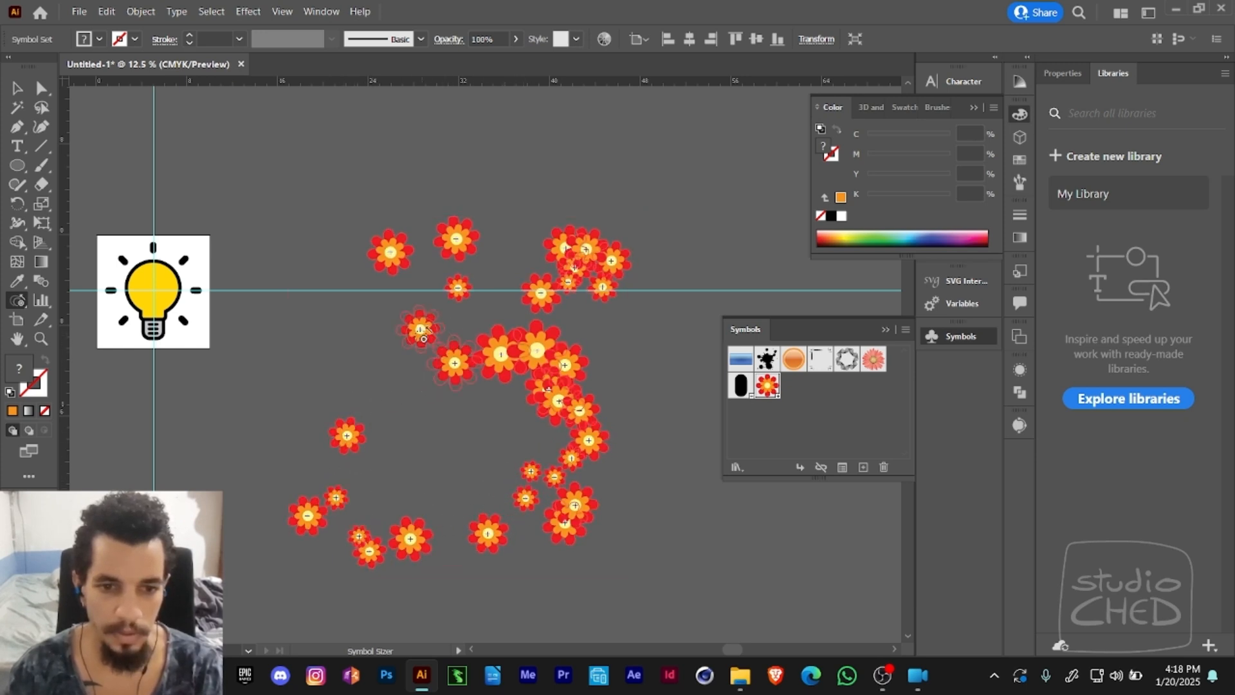
drag(462, 262, 452, 259)
drag(577, 248, 574, 490)
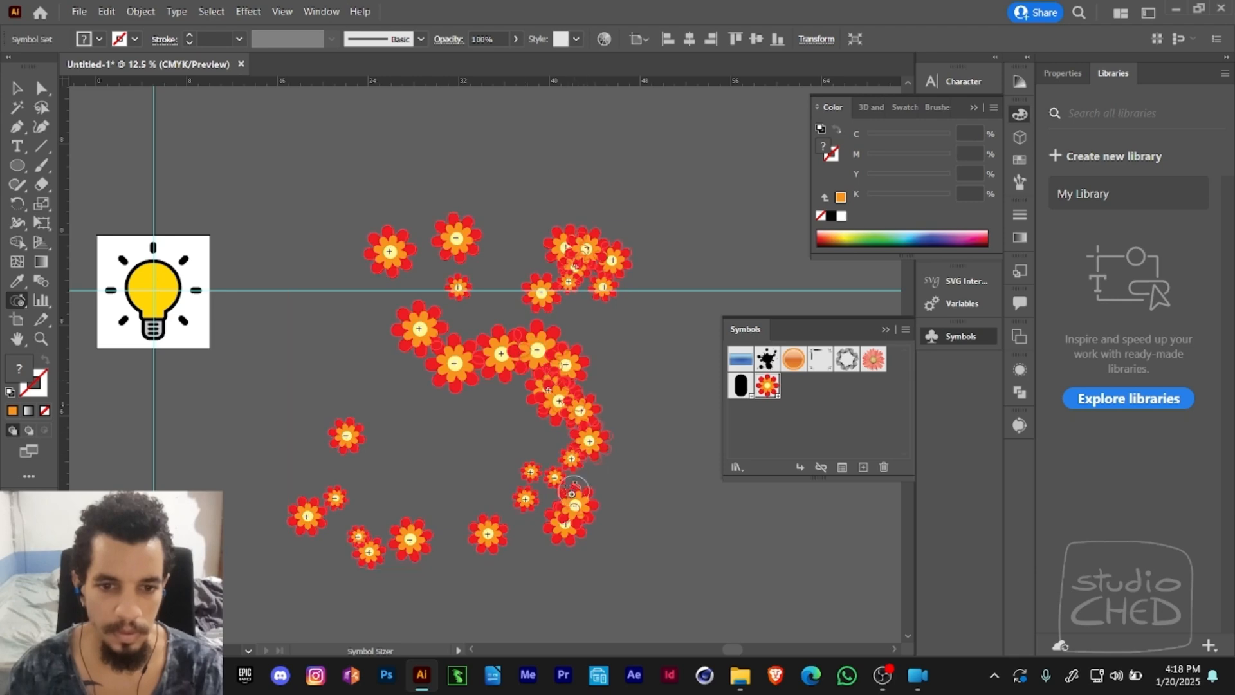
drag(554, 443, 553, 443)
- Rotate flowers along the trail and in the upper cluster with the Symbol Spinner
mouse_move(18, 300)
mouse_down()
mouse_move(61, 347)
mouse_move(64, 377)
mouse_up()
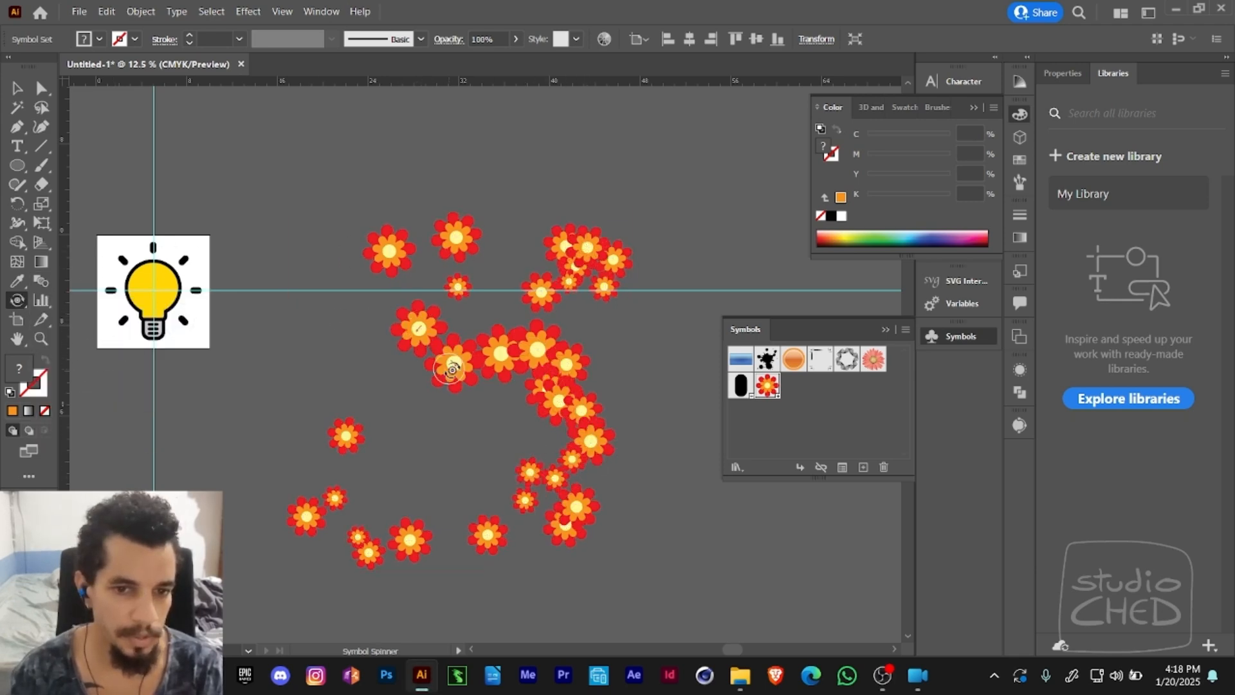
mouse_move(448, 367)
mouse_down()
mouse_move(468, 333)
mouse_move(544, 358)
mouse_move(576, 411)
mouse_move(564, 366)
mouse_move(515, 325)
mouse_move(560, 430)
mouse_move(524, 501)
mouse_move(554, 467)
mouse_move(525, 501)
mouse_move(573, 518)
mouse_move(489, 545)
mouse_move(332, 531)
mouse_move(348, 476)
mouse_move(378, 541)
mouse_up()
mouse_move(576, 247)
mouse_down()
mouse_move(589, 240)
mouse_move(572, 261)
mouse_move(596, 255)
mouse_up()
mouse_move(550, 301)
mouse_down()
mouse_move(550, 274)
mouse_move(517, 287)
mouse_up()
mouse_move(503, 233)
mouse_down()
mouse_move(429, 261)
mouse_move(454, 240)
mouse_move(386, 247)
mouse_move(337, 287)
mouse_up()
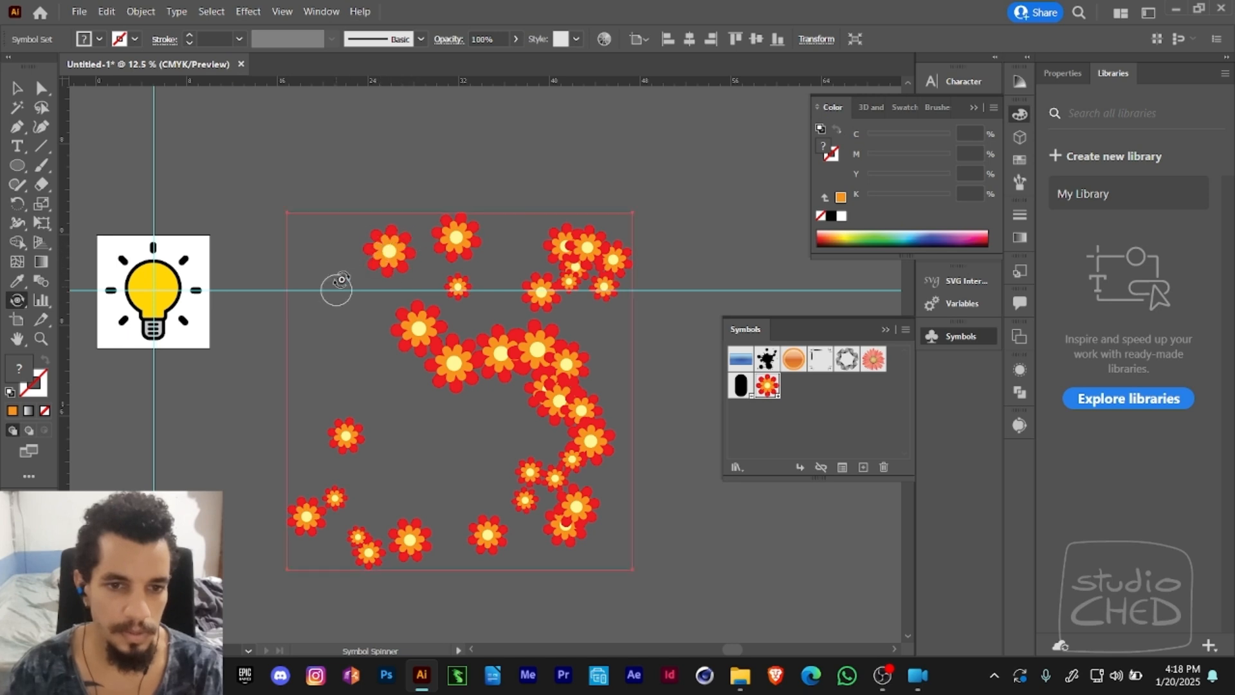
- Set the symbolism tools to Fixed intensity control and the Random method, and spin the flowers along the lower trail
double_click(16, 300)
drag(514, 242, 478, 242)
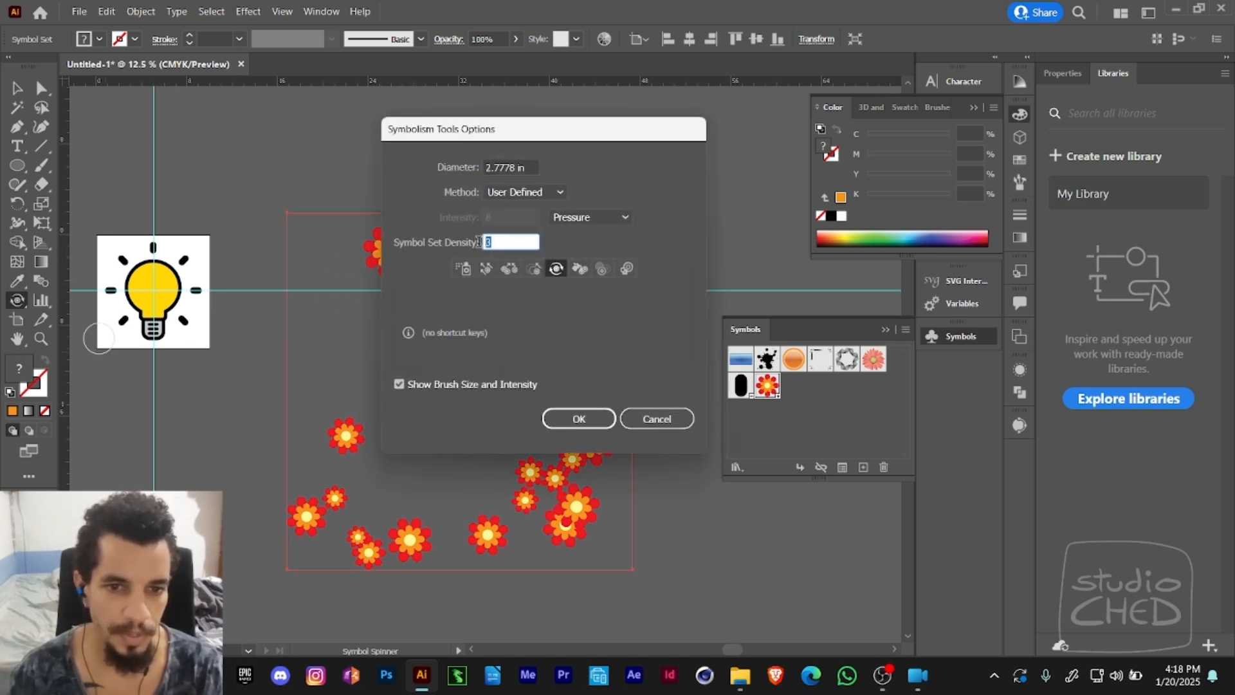
click(562, 217)
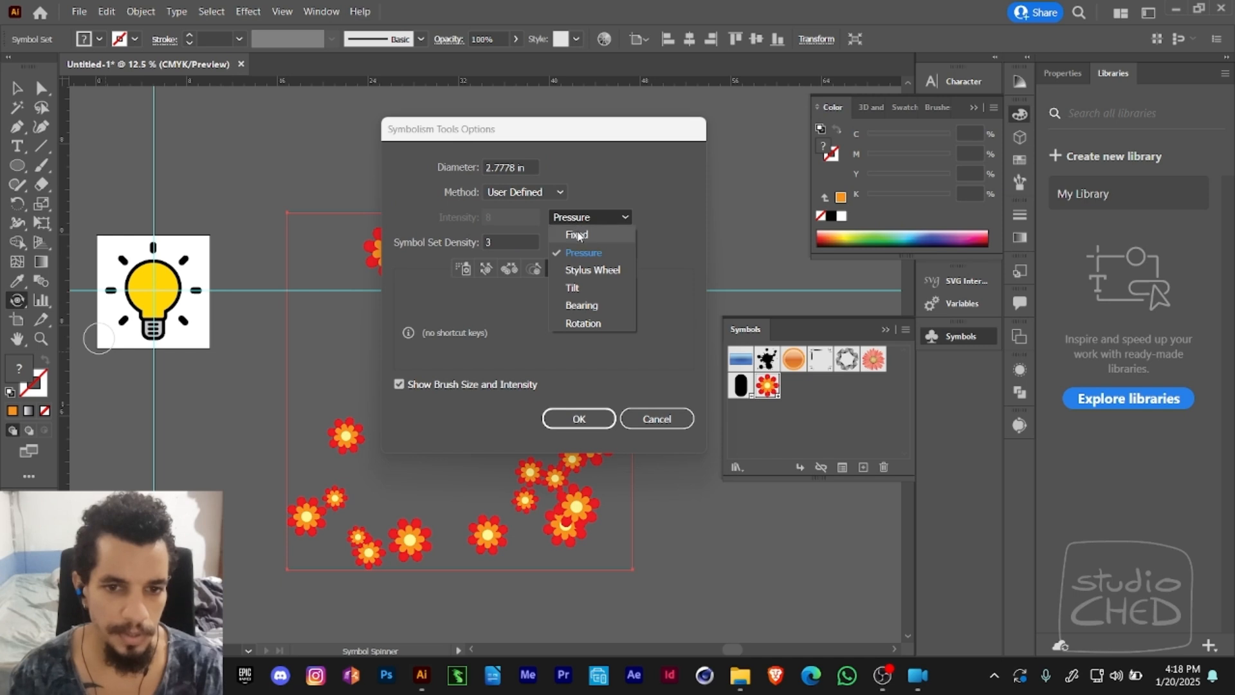
click(574, 232)
click(521, 191)
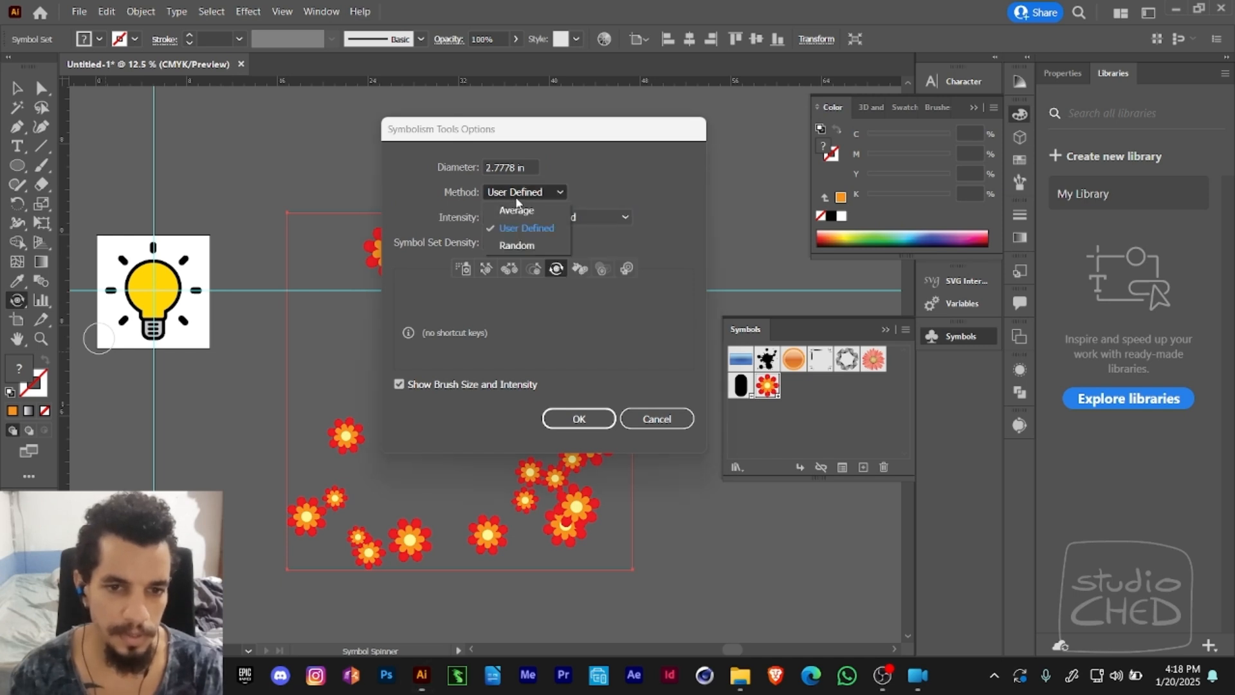
click(514, 246)
click(577, 418)
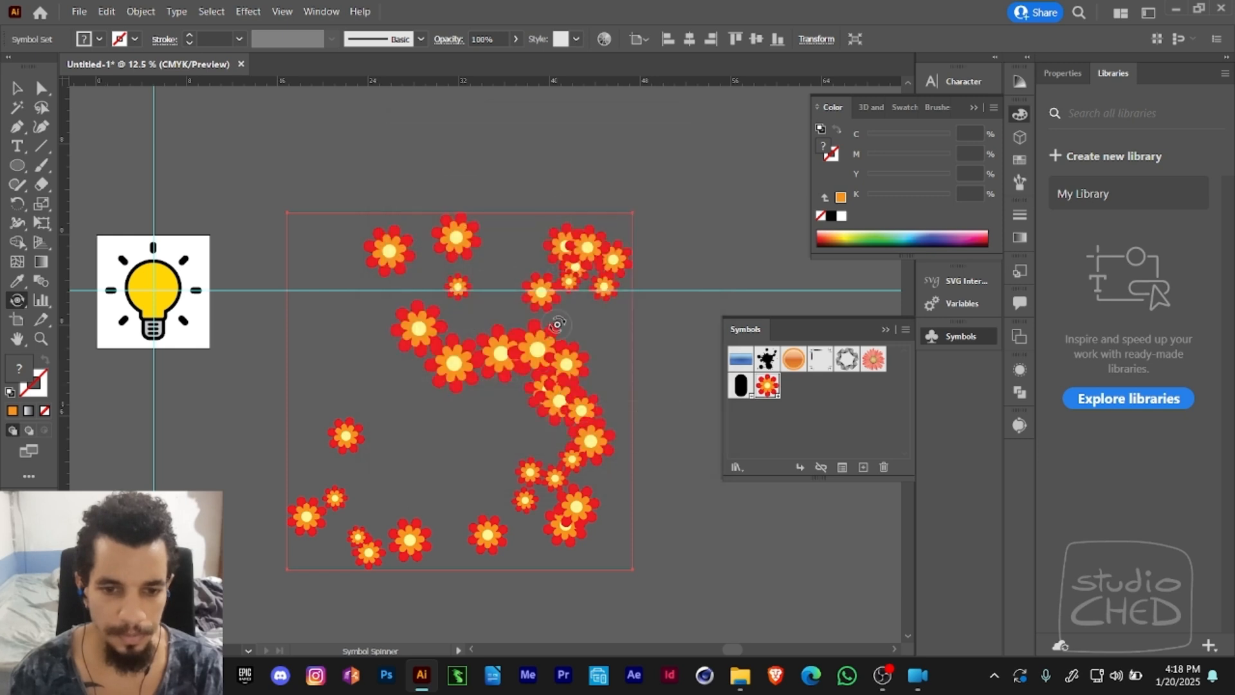
mouse_move(587, 399)
mouse_down()
mouse_move(535, 457)
mouse_move(471, 376)
mouse_move(538, 378)
mouse_move(491, 359)
mouse_move(515, 390)
mouse_move(548, 388)
mouse_move(528, 401)
mouse_move(428, 340)
mouse_move(452, 330)
mouse_move(439, 272)
mouse_move(608, 276)
mouse_move(573, 377)
mouse_move(499, 517)
mouse_move(458, 490)
mouse_move(355, 496)
mouse_up()
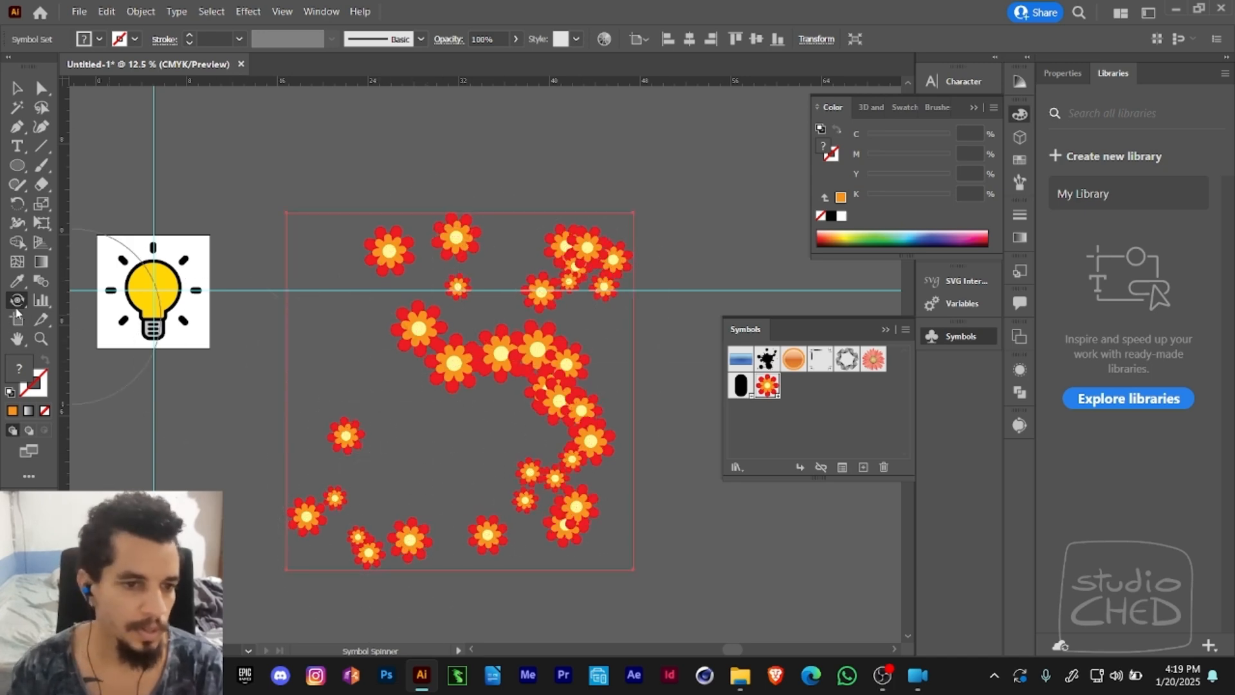
- Choose the Symbol Stainer, deselect the flower set, and set the fill to magenta (C 0, M 100, Y 0, K 0)
drag(17, 300, 71, 402)
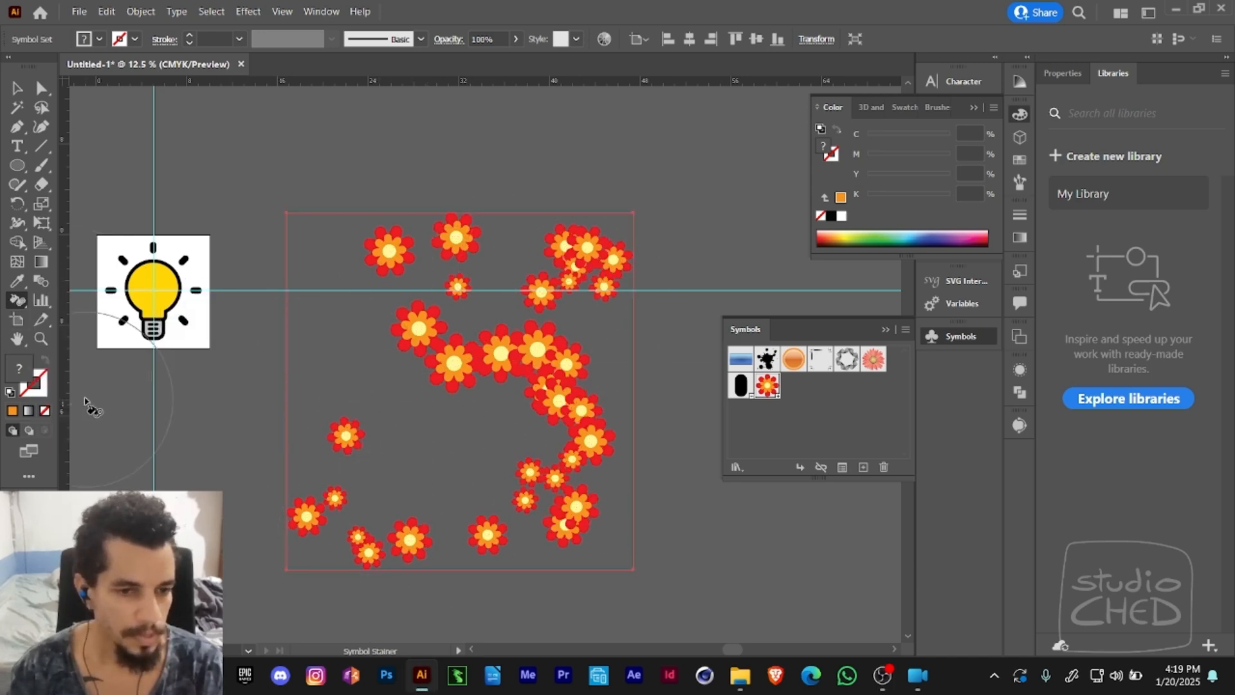
double_click(831, 154)
click(785, 265)
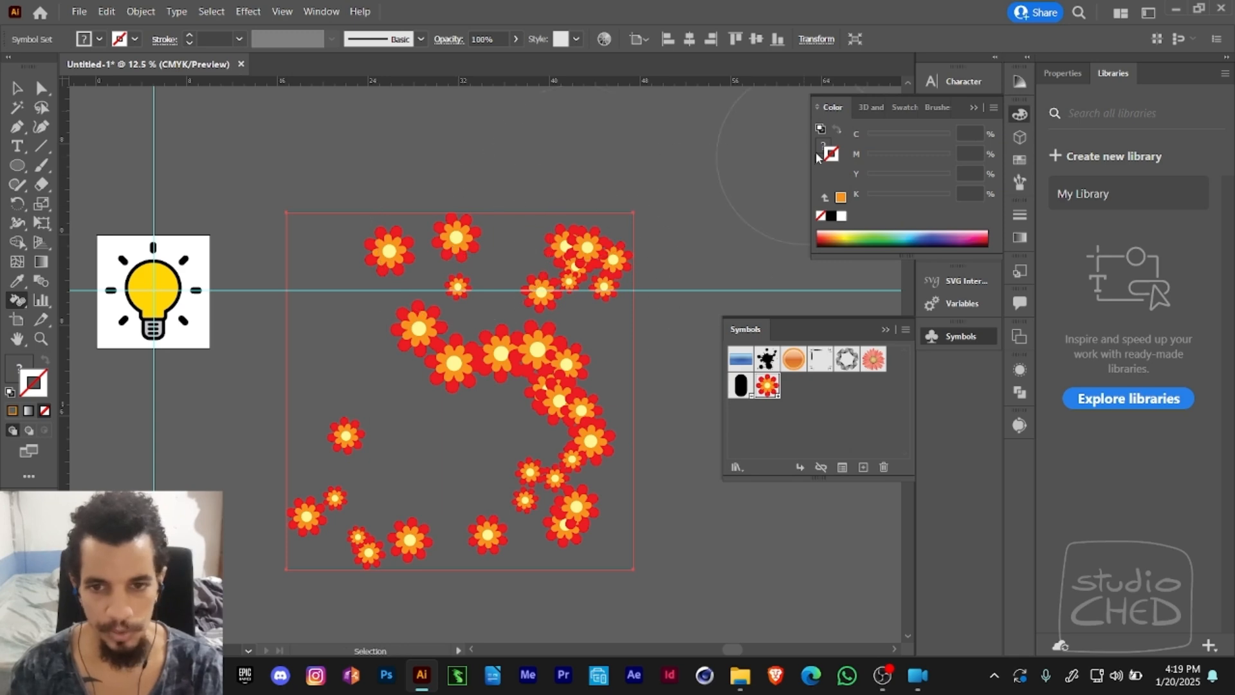
ctrl+click(711, 193)
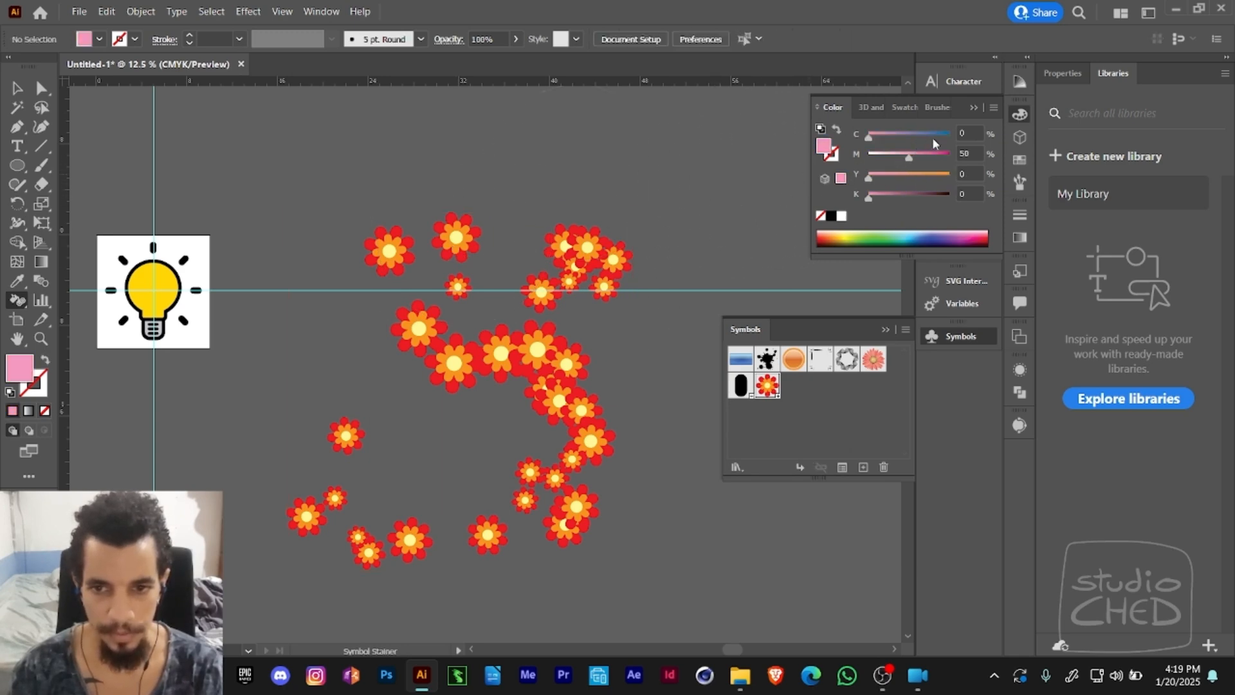
drag(933, 137, 868, 137)
drag(963, 159, 964, 158)
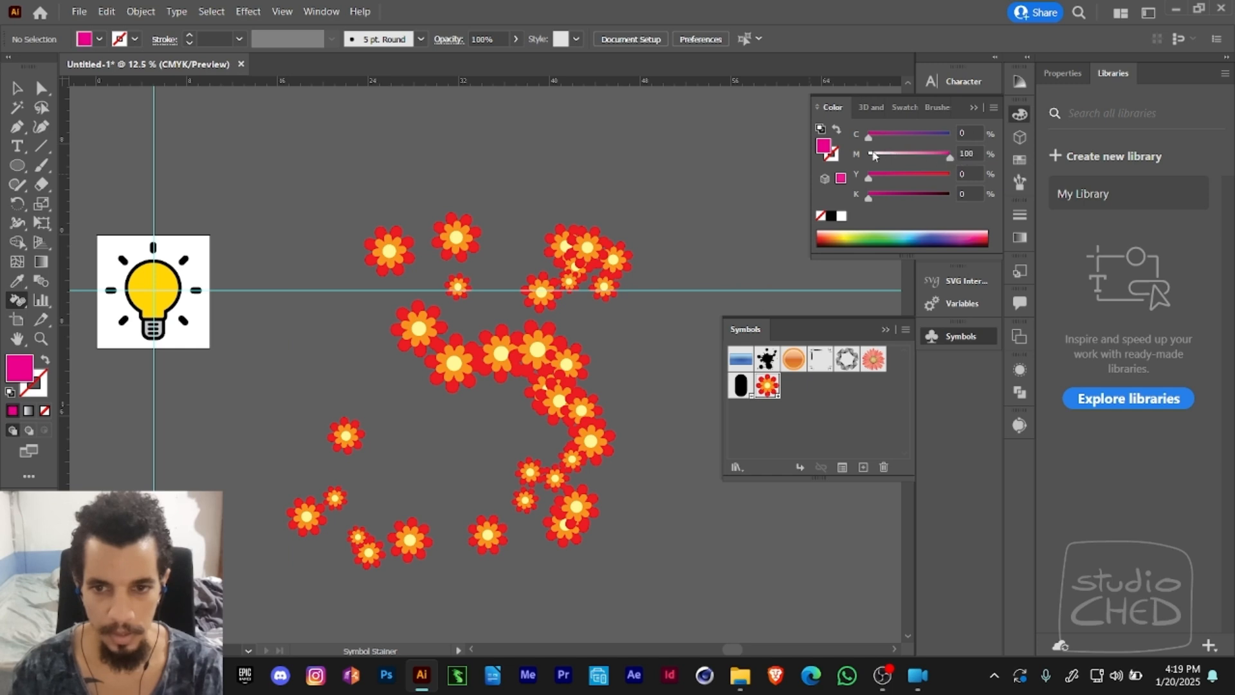
- Dismiss the selection warning, select the sprayed flower set, and undo its accidental move
click(443, 333)
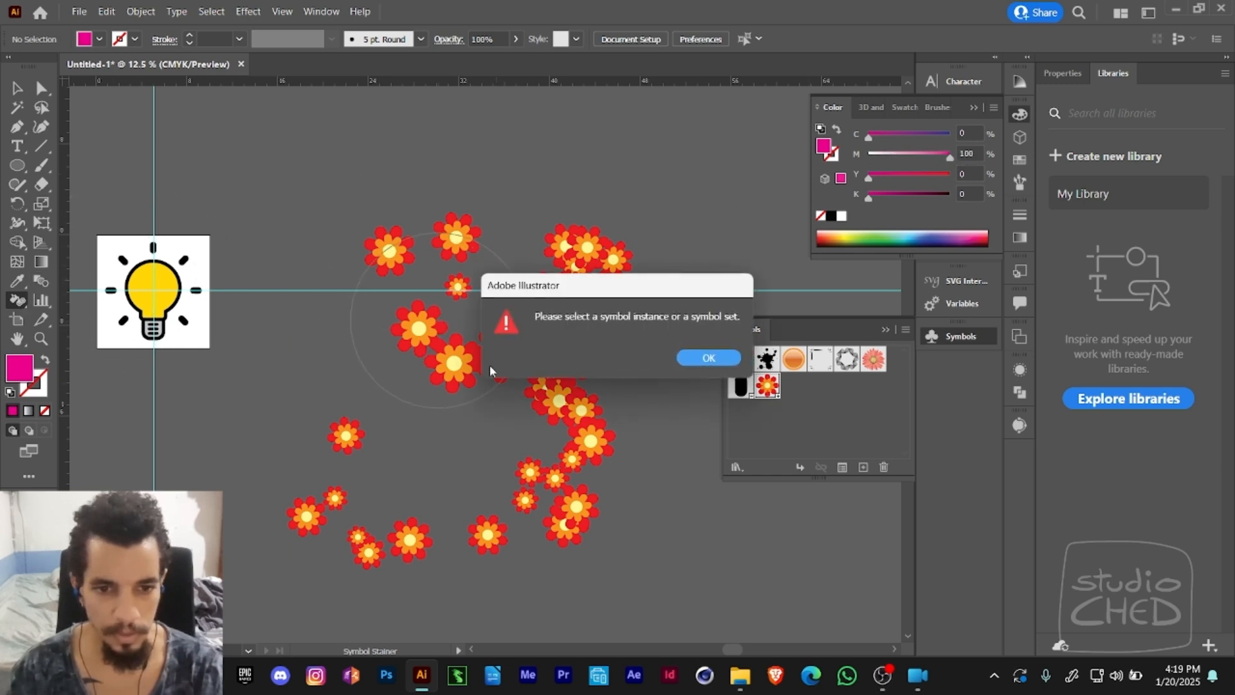
click(684, 360)
key(v)
click(473, 361)
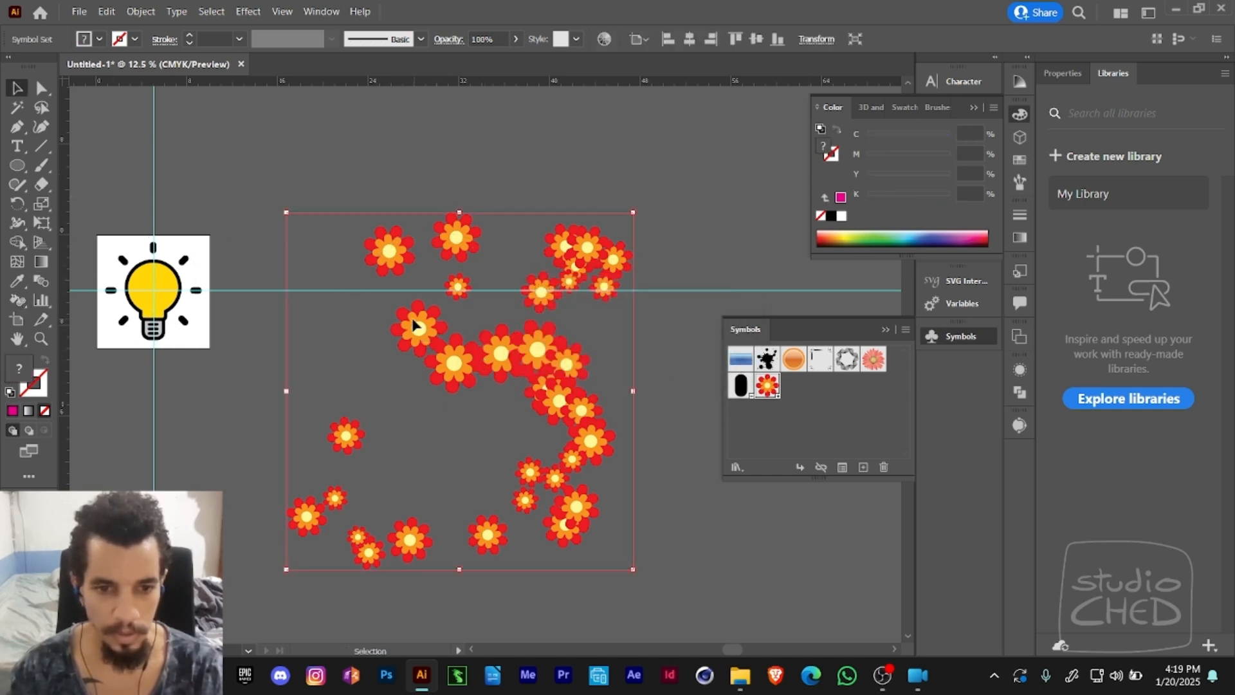
mouse_move(413, 319)
mouse_down()
mouse_move(429, 350)
mouse_move(440, 342)
mouse_move(424, 309)
mouse_move(446, 341)
mouse_move(449, 251)
mouse_move(424, 401)
mouse_move(439, 355)
mouse_move(419, 288)
mouse_move(456, 380)
mouse_move(430, 372)
mouse_move(435, 294)
mouse_move(420, 332)
mouse_up()
key(ctrl+z)
- Stain the flowers in the upper part of the set with the Symbol Stainer, undoing one pass in between
click(17, 300)
click(421, 333)
key(ctrl+z)
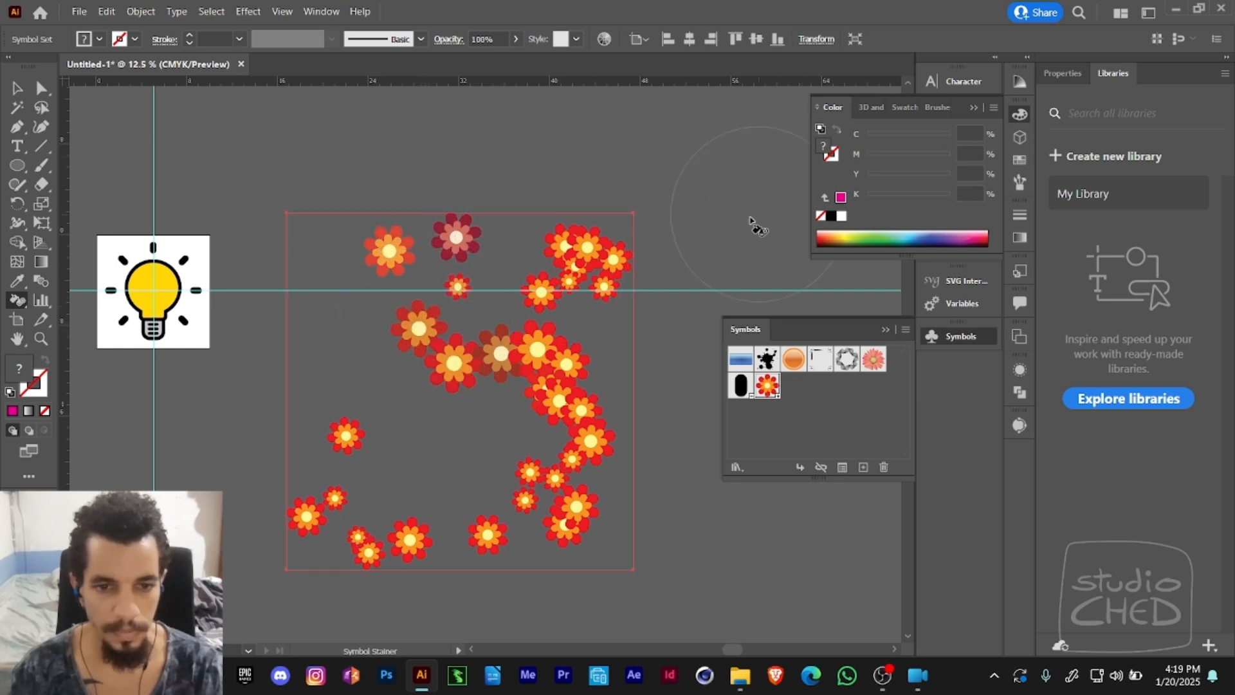
click(463, 236)
drag(463, 238, 462, 246)
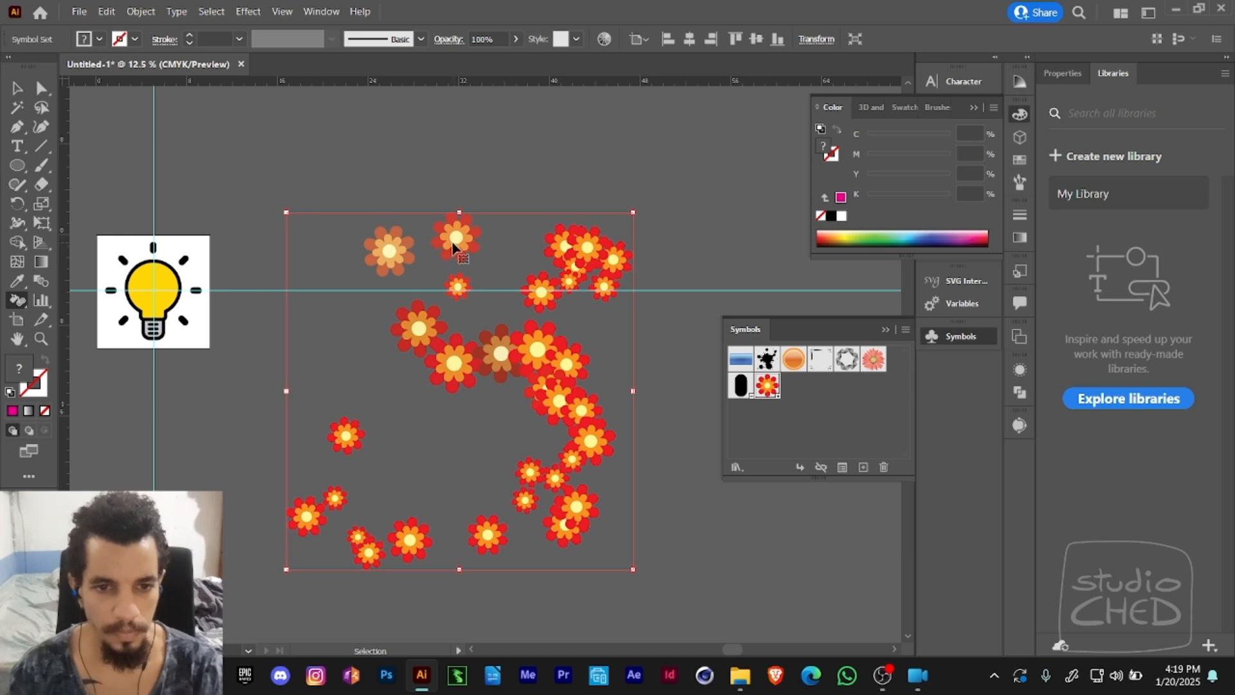
- Accept the Stainer options, recall the last magenta fill, and stain the upper and middle flowers again
double_click(17, 299)
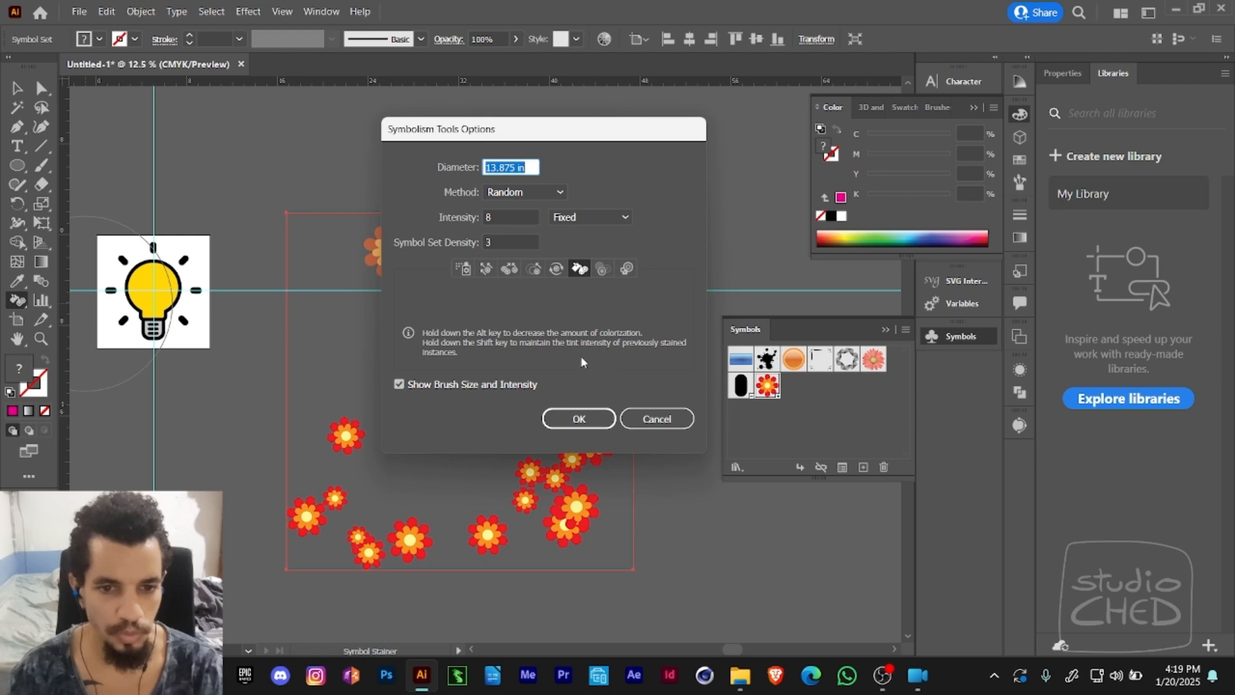
click(579, 418)
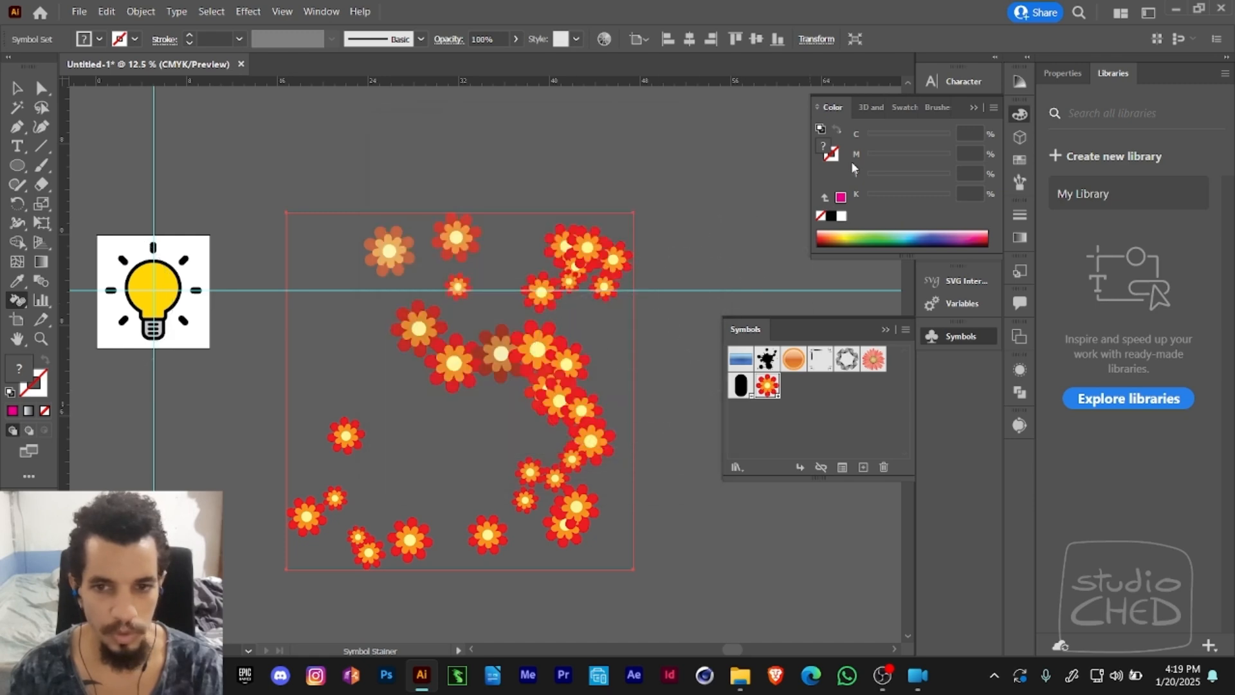
click(840, 198)
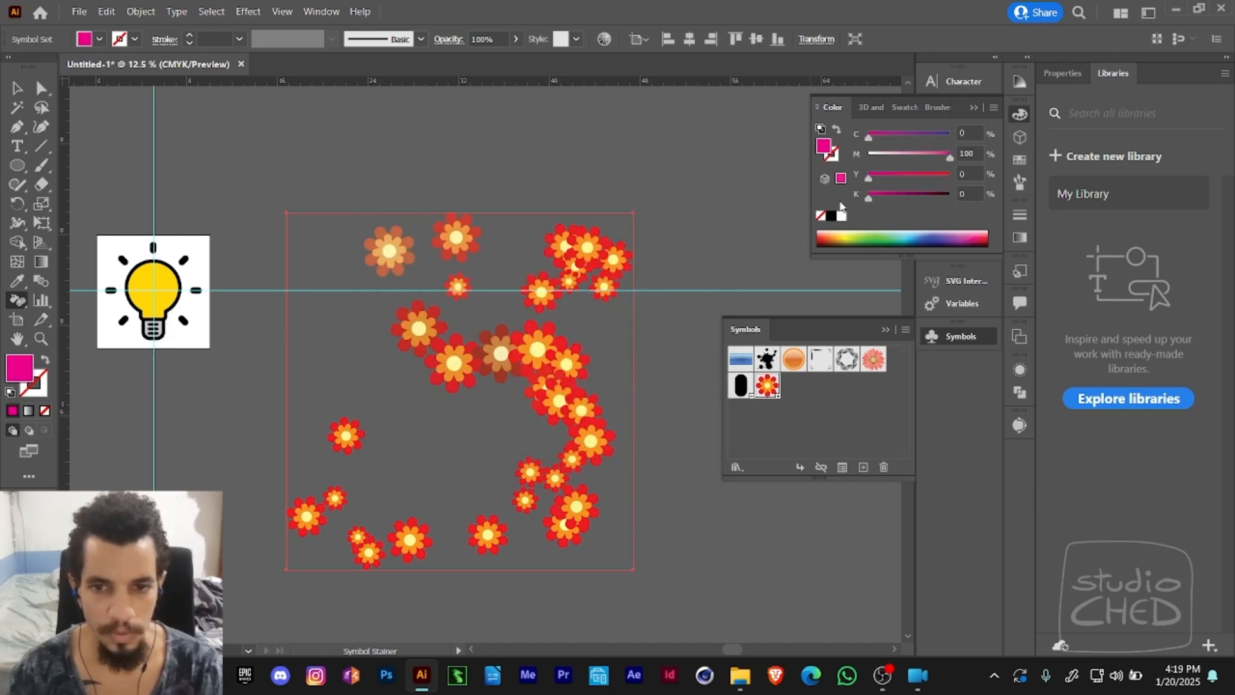
mouse_move(457, 328)
mouse_down()
mouse_move(490, 334)
mouse_move(464, 352)
mouse_move(434, 346)
mouse_move(439, 323)
mouse_move(467, 386)
mouse_move(435, 341)
mouse_move(442, 274)
mouse_move(479, 251)
mouse_up()
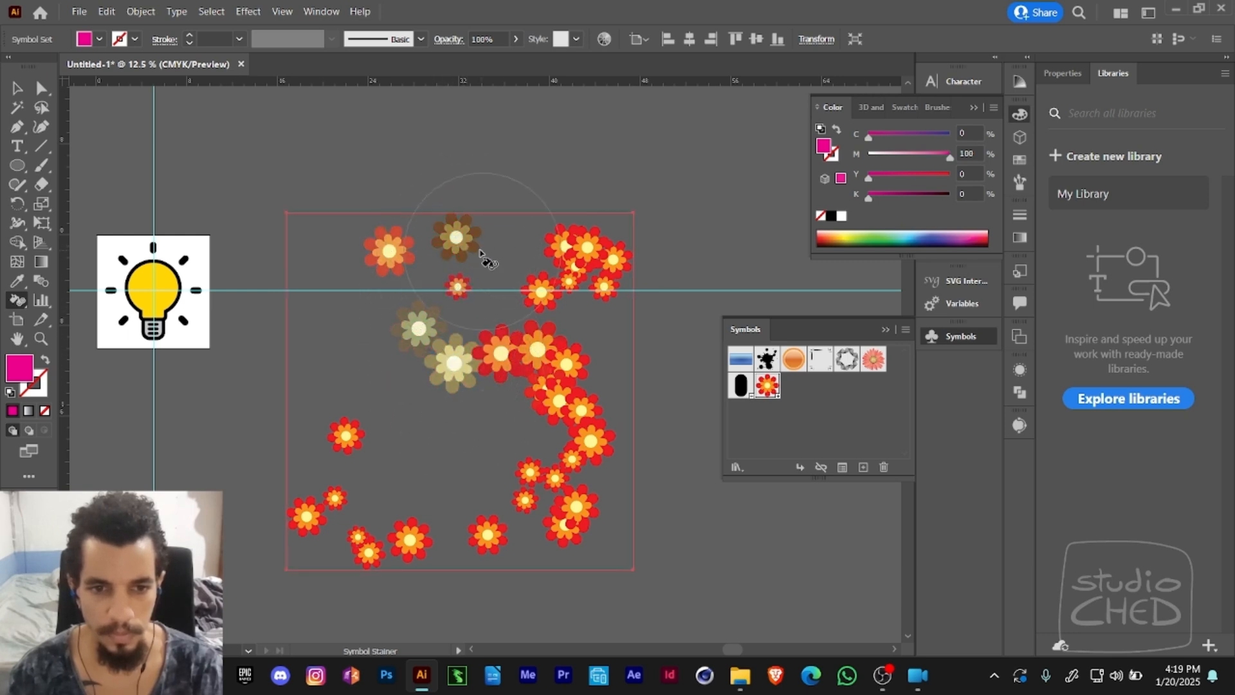
double_click(775, 385)
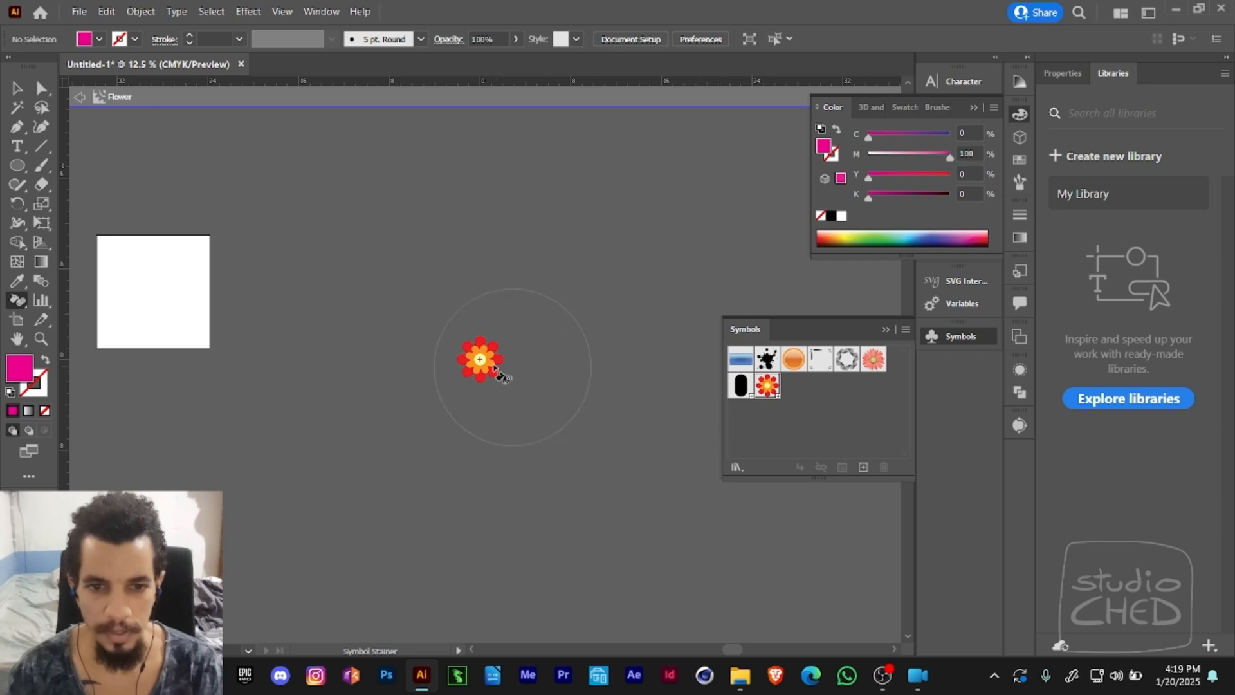
drag(420, 316, 598, 306)
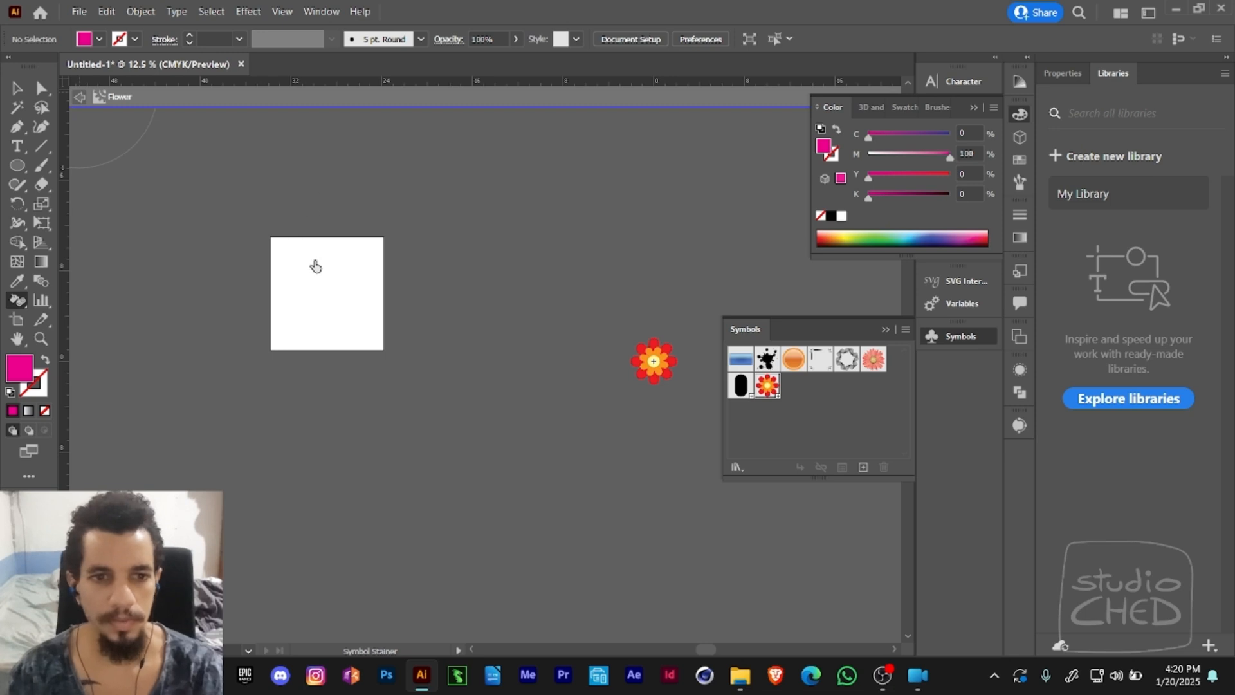
click(701, 359)
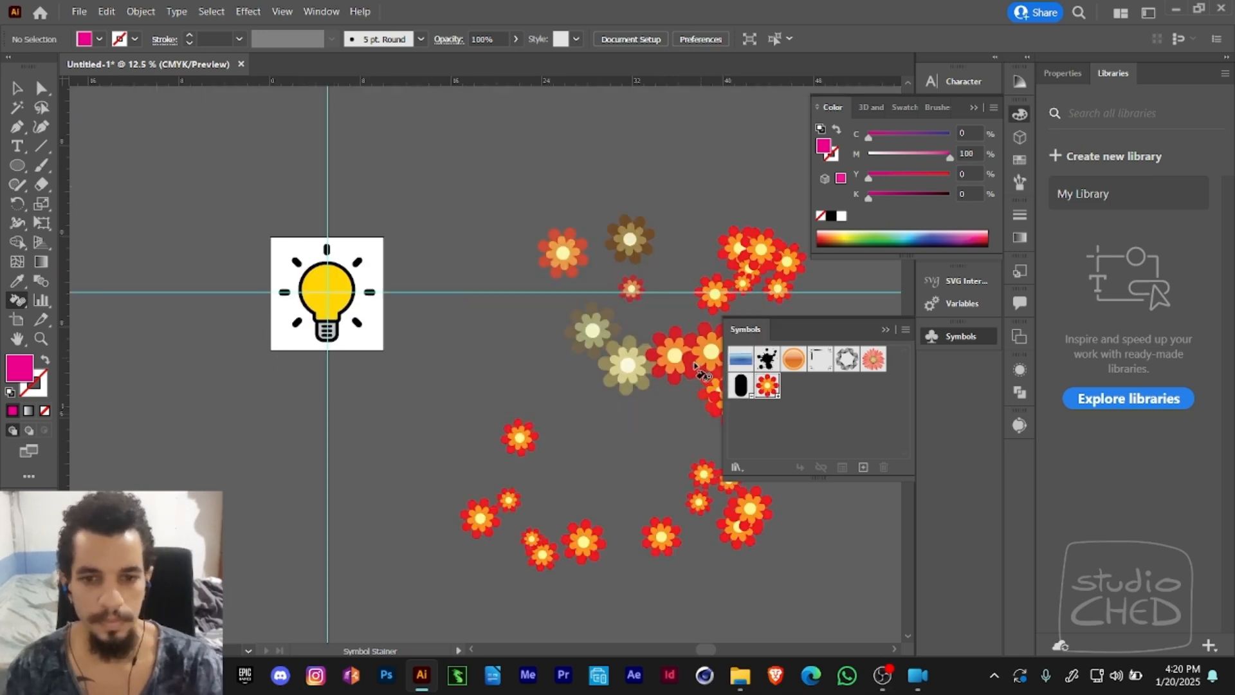
- Reselect the sprayed flower set and undo the latest staining changes
drag(632, 312, 458, 253)
ctrl+click(512, 312)
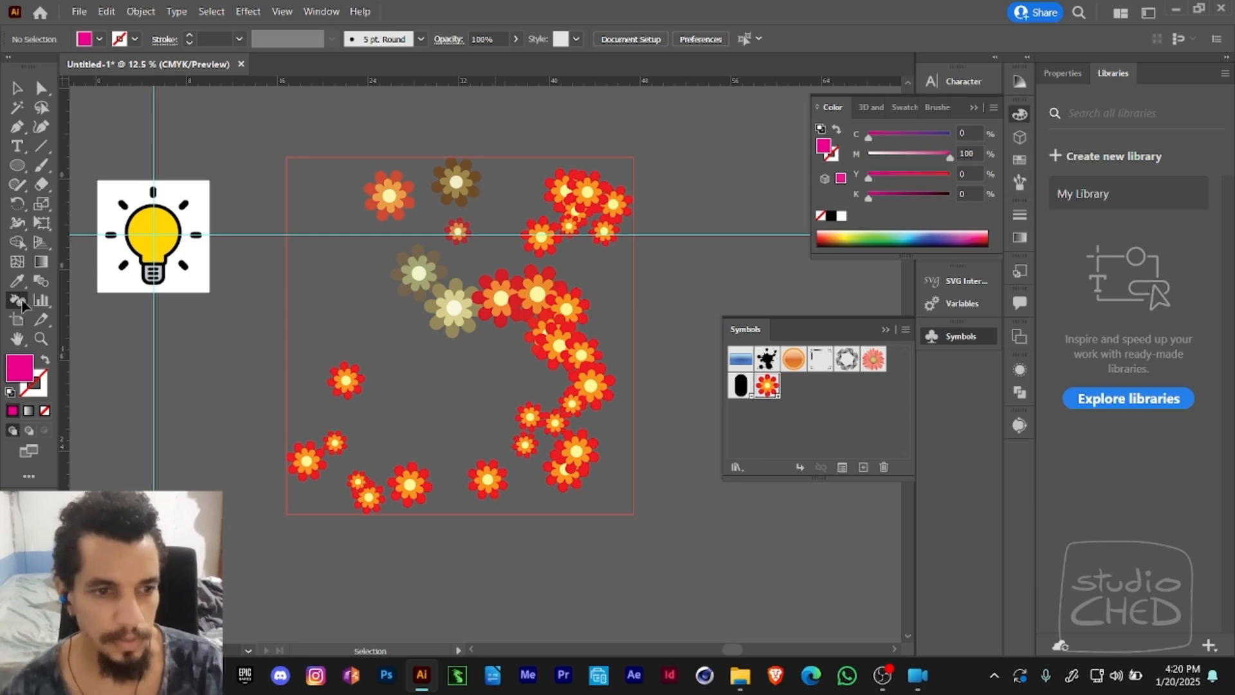
key(ctrl+z)
key(ctrl+z)
key(ctrl+z)
key(ctrl+z)
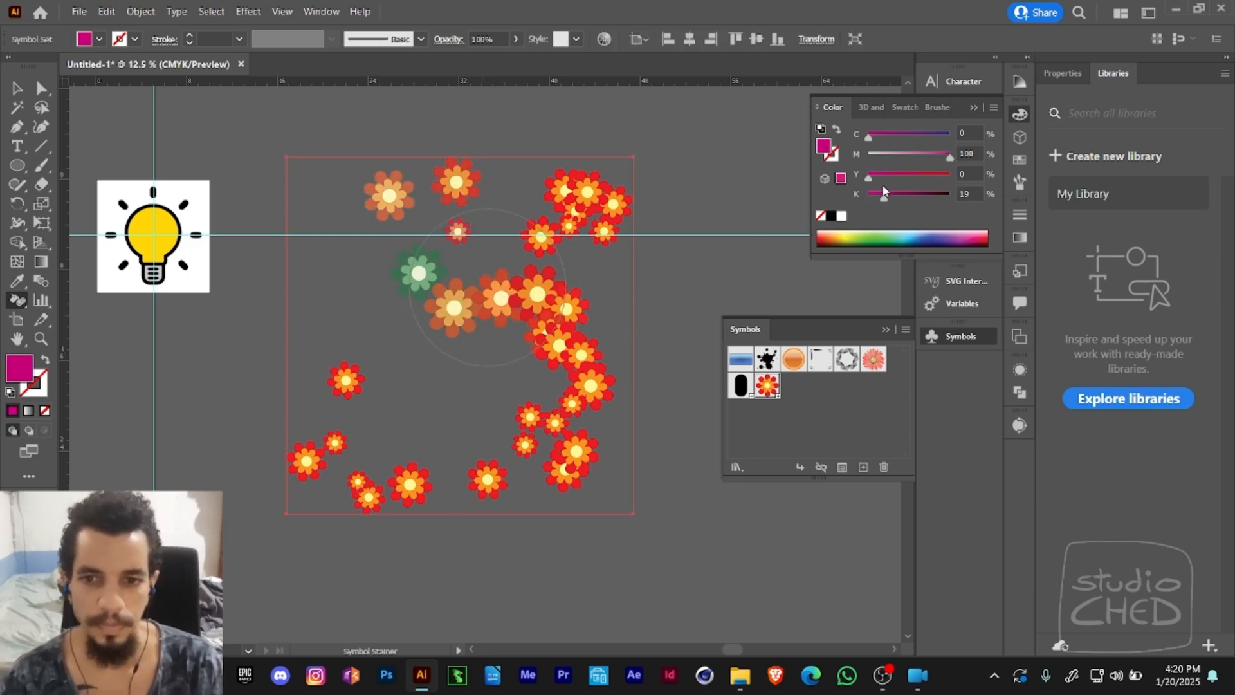
- Change the document color mode to RGB and switch the color sliders to HSB
click(79, 11)
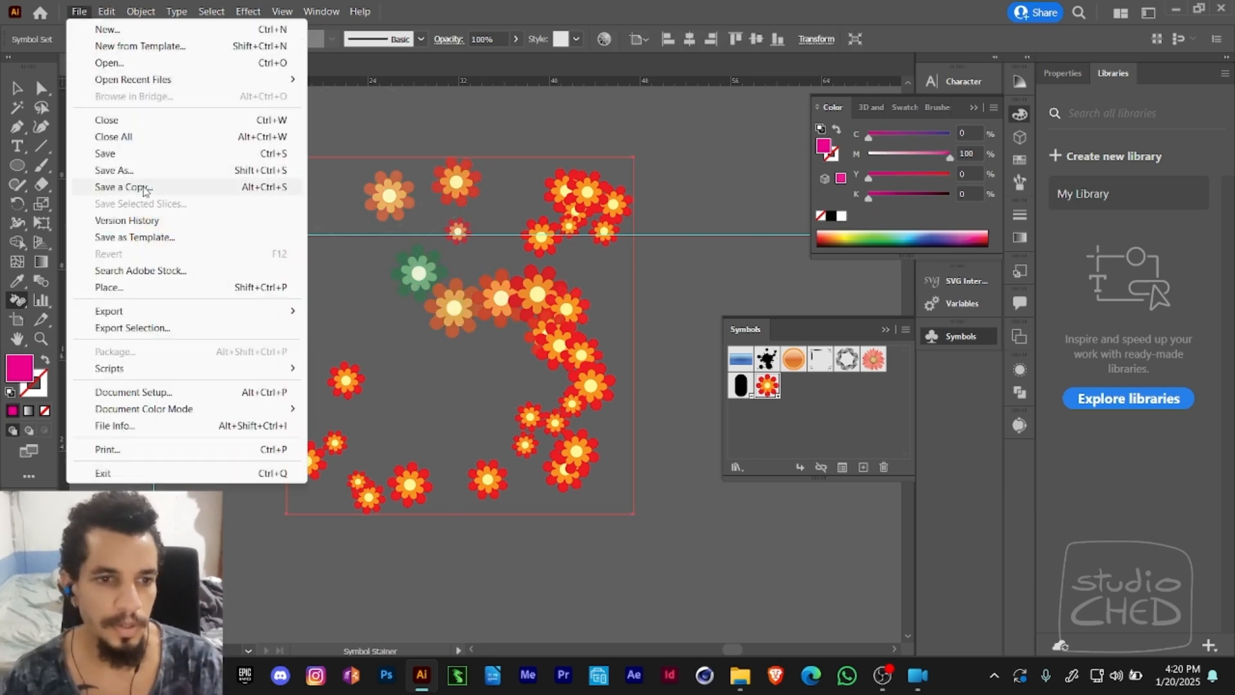
mouse_move(162, 407)
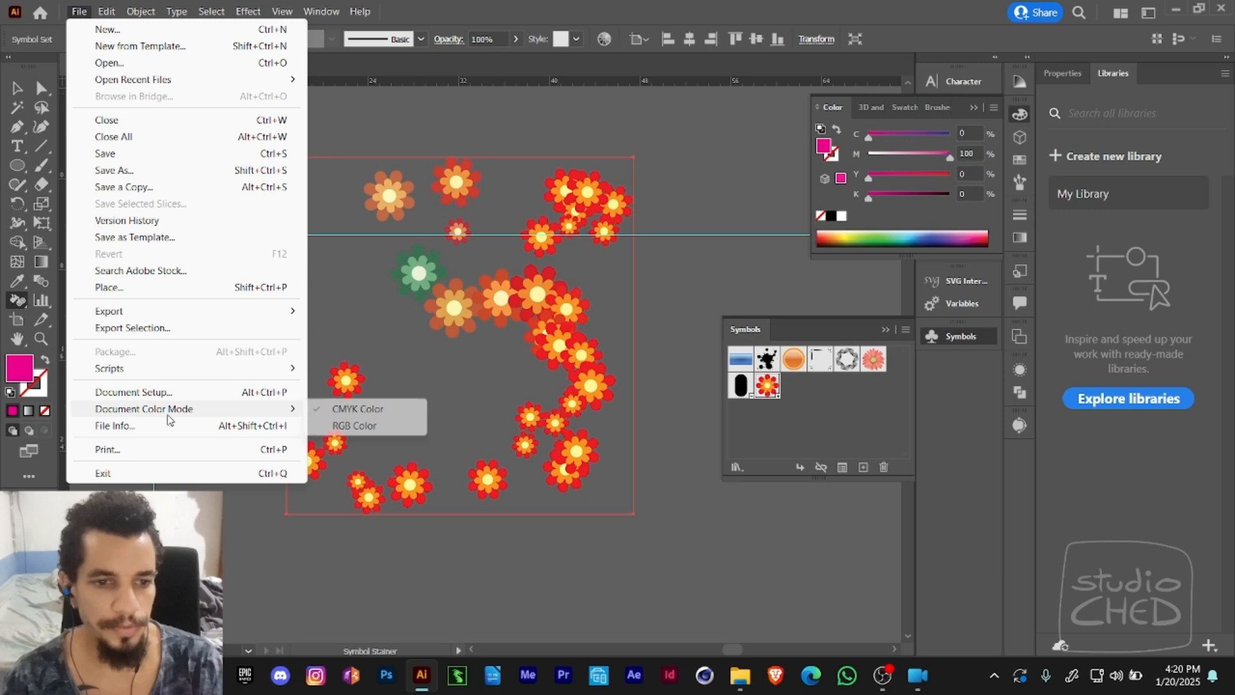
click(350, 424)
click(993, 108)
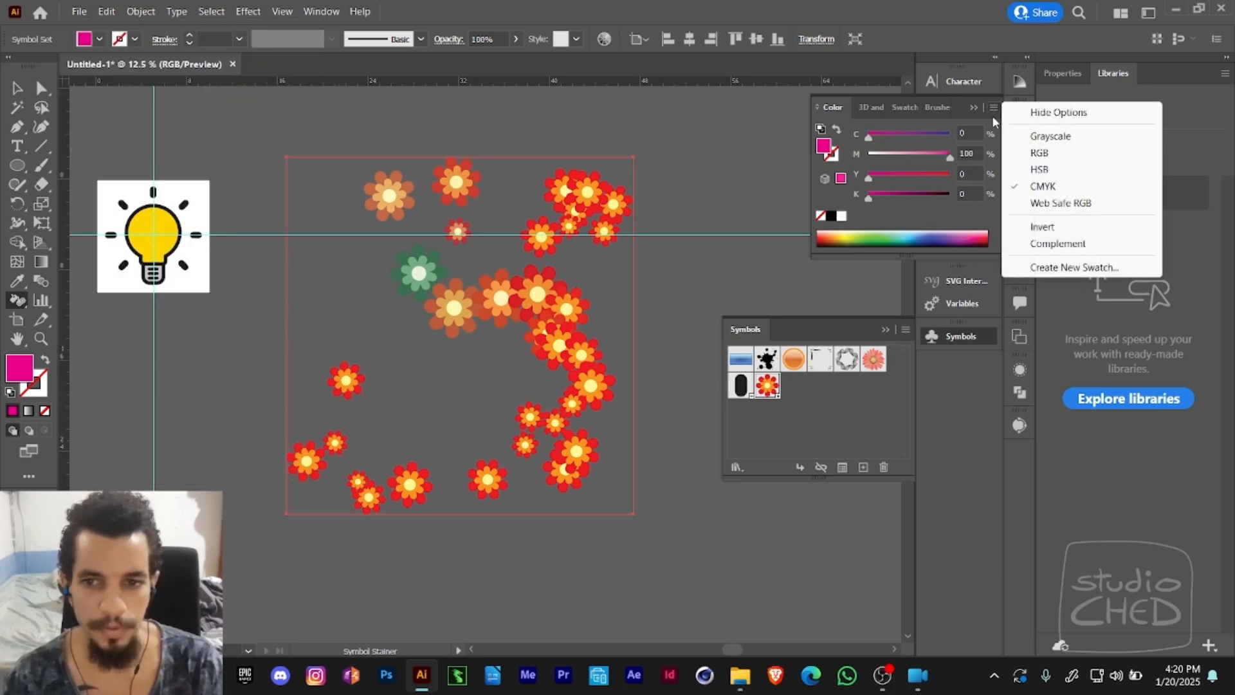
click(1022, 169)
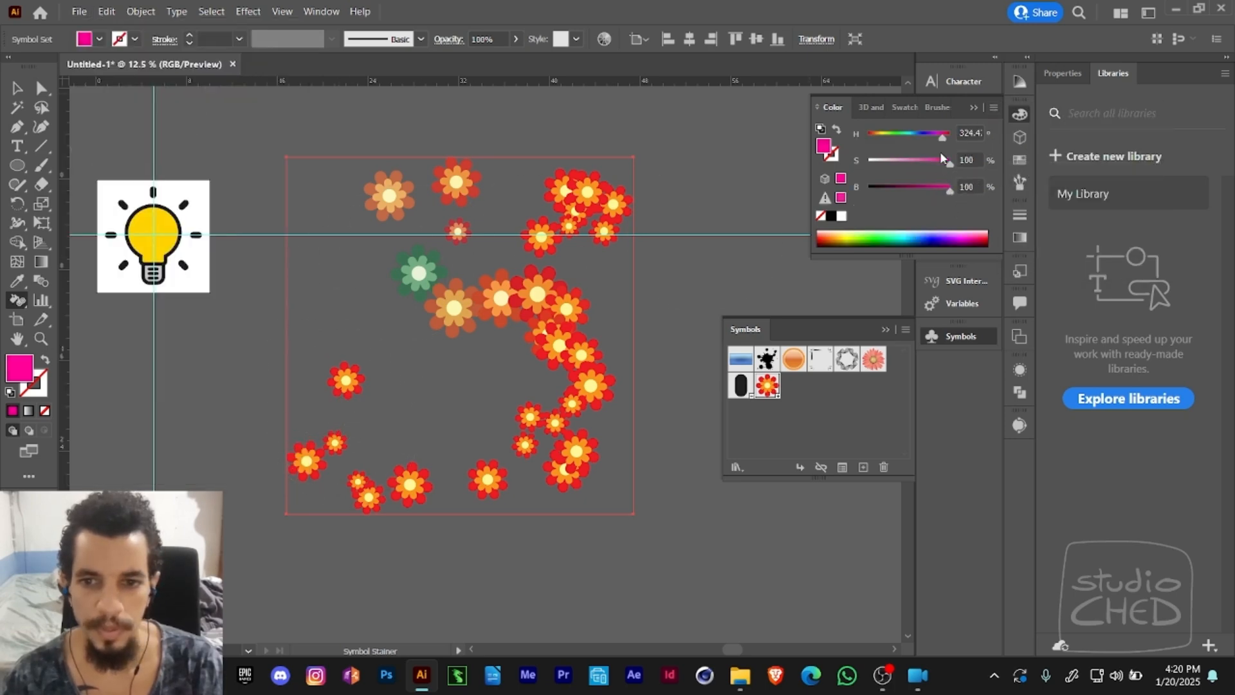
- Shift the fill hue to a bright magenta of about 305° and stain the middle and lower flowers of the set
drag(942, 137, 932, 138)
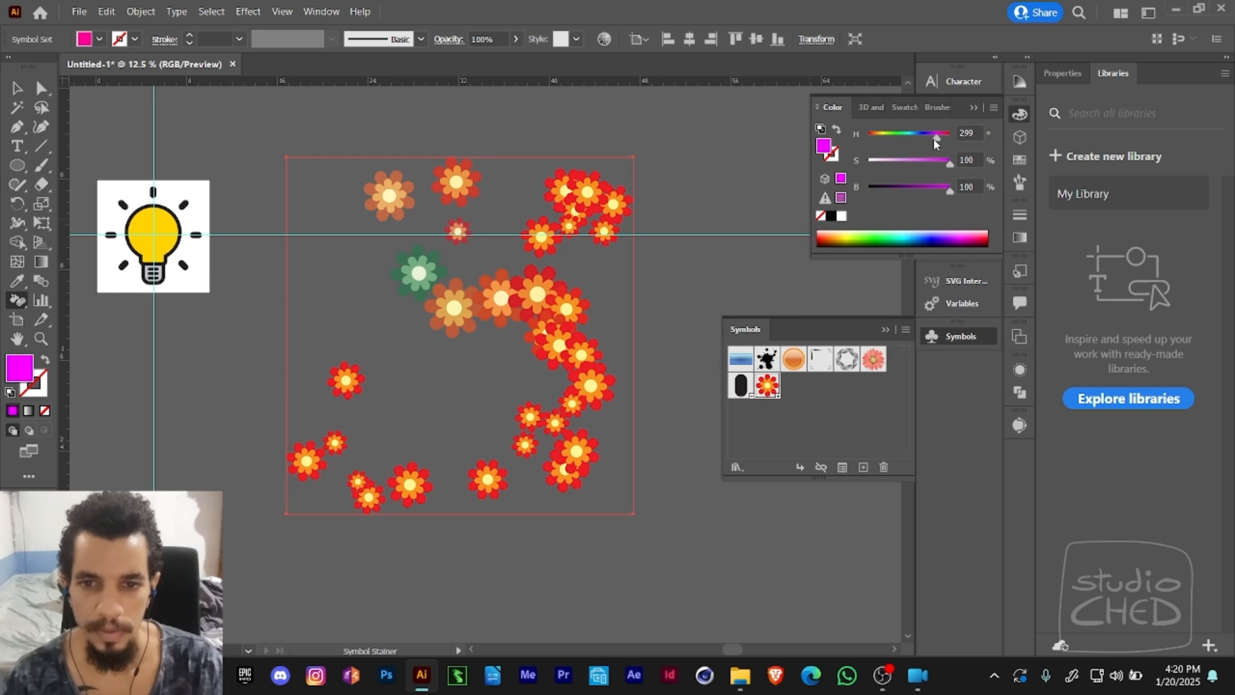
drag(412, 276, 427, 296)
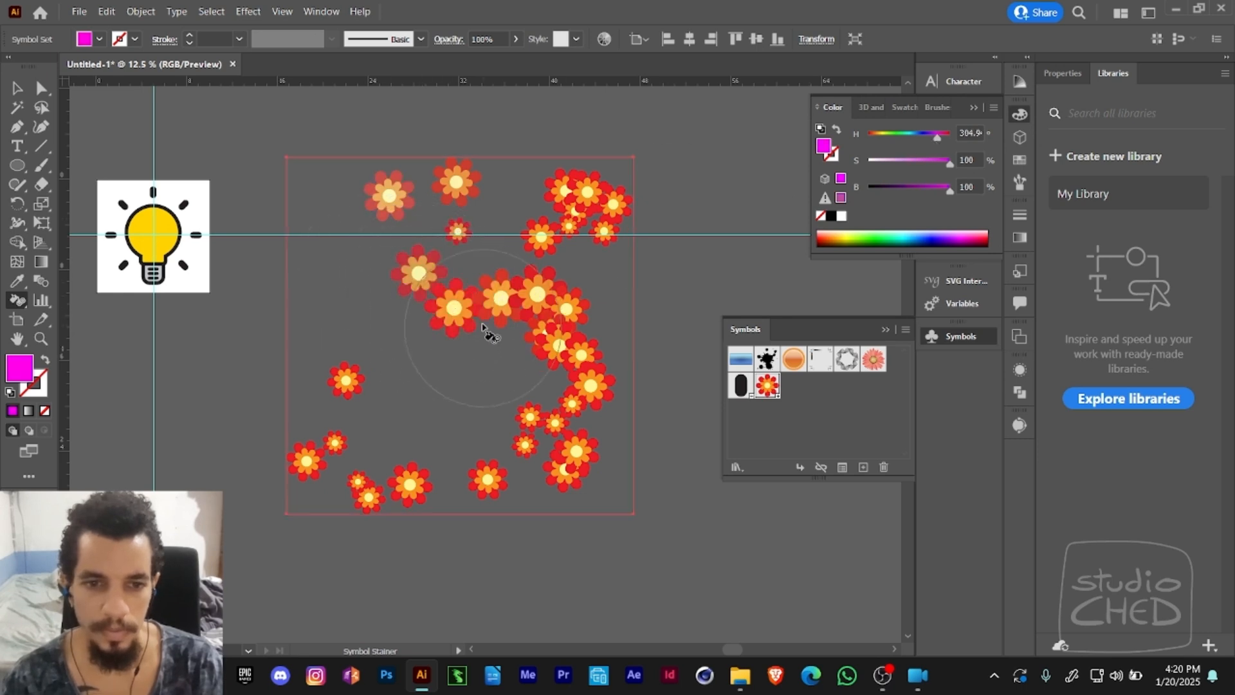
mouse_move(541, 299)
mouse_down()
mouse_move(573, 345)
mouse_move(522, 474)
mouse_move(370, 444)
mouse_move(451, 489)
mouse_up()
- Set the fill hue to about 53° yellow and stain the right-hand flowers, plus several passes on the set's upper-left flower
drag(937, 137, 881, 136)
mouse_move(526, 289)
mouse_down()
mouse_move(542, 339)
mouse_move(575, 308)
mouse_move(564, 352)
mouse_move(588, 394)
mouse_move(559, 435)
mouse_move(553, 480)
mouse_move(474, 477)
mouse_move(587, 448)
mouse_move(574, 475)
mouse_up()
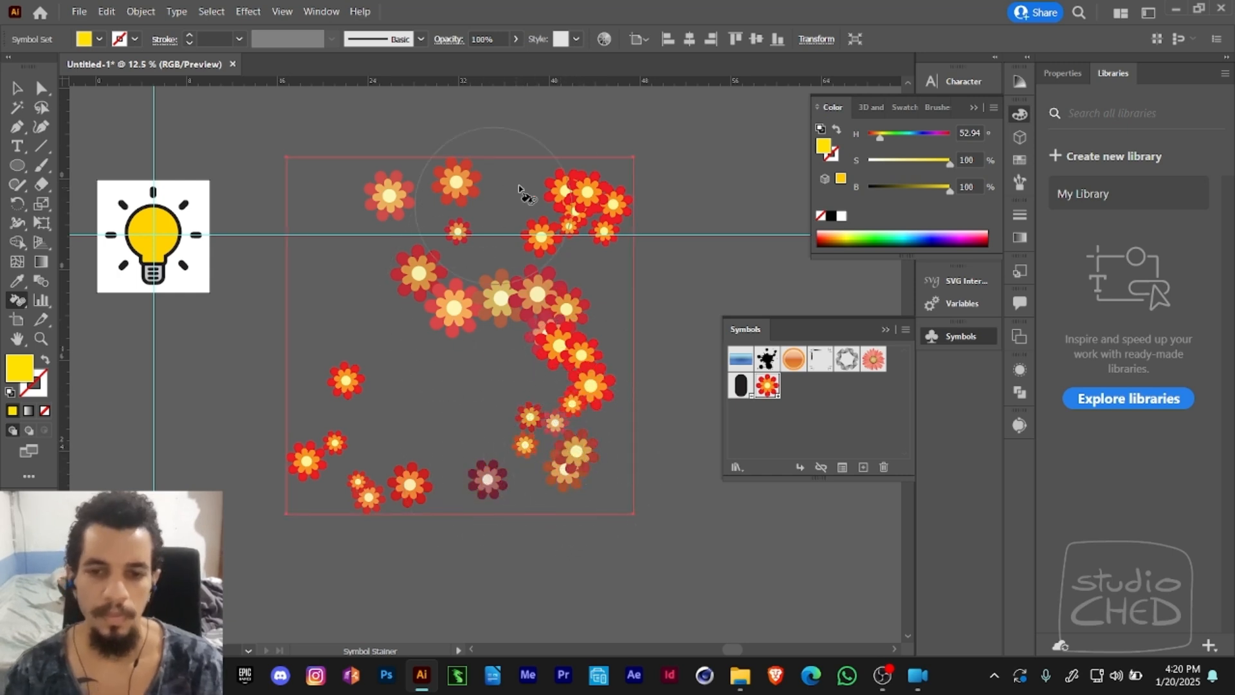
click(393, 204)
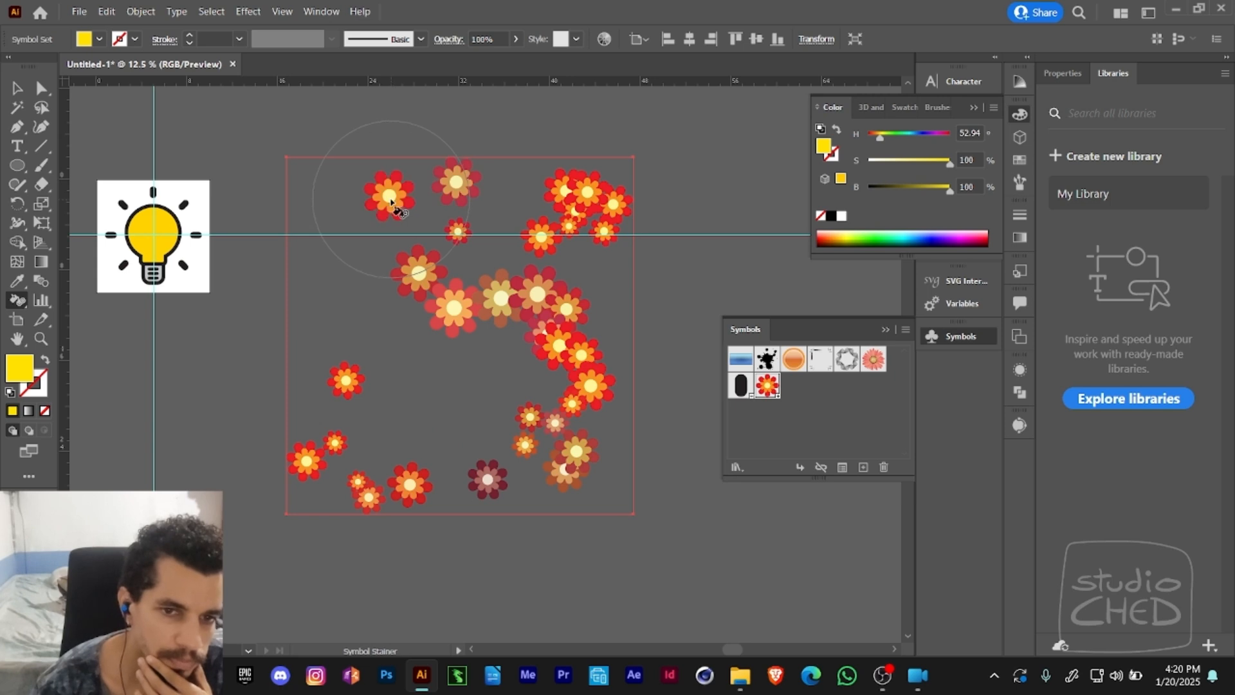
key(v)
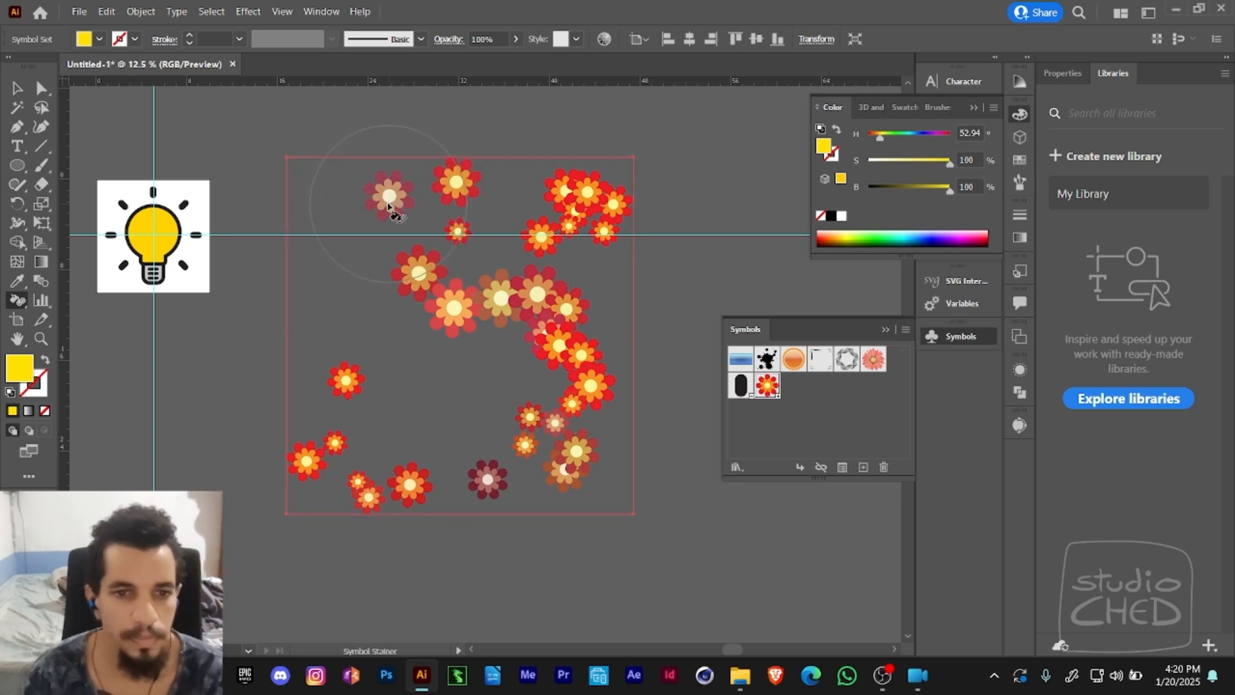
click(391, 200)
click(393, 198)
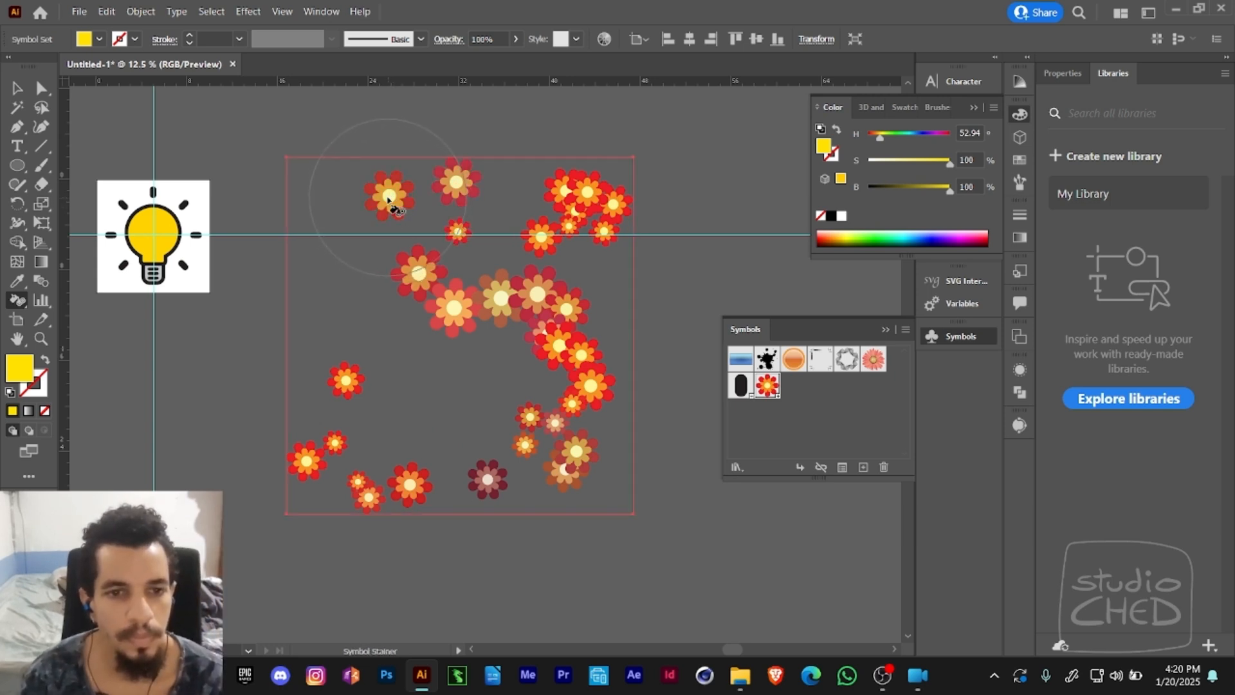
click(391, 201)
click(390, 203)
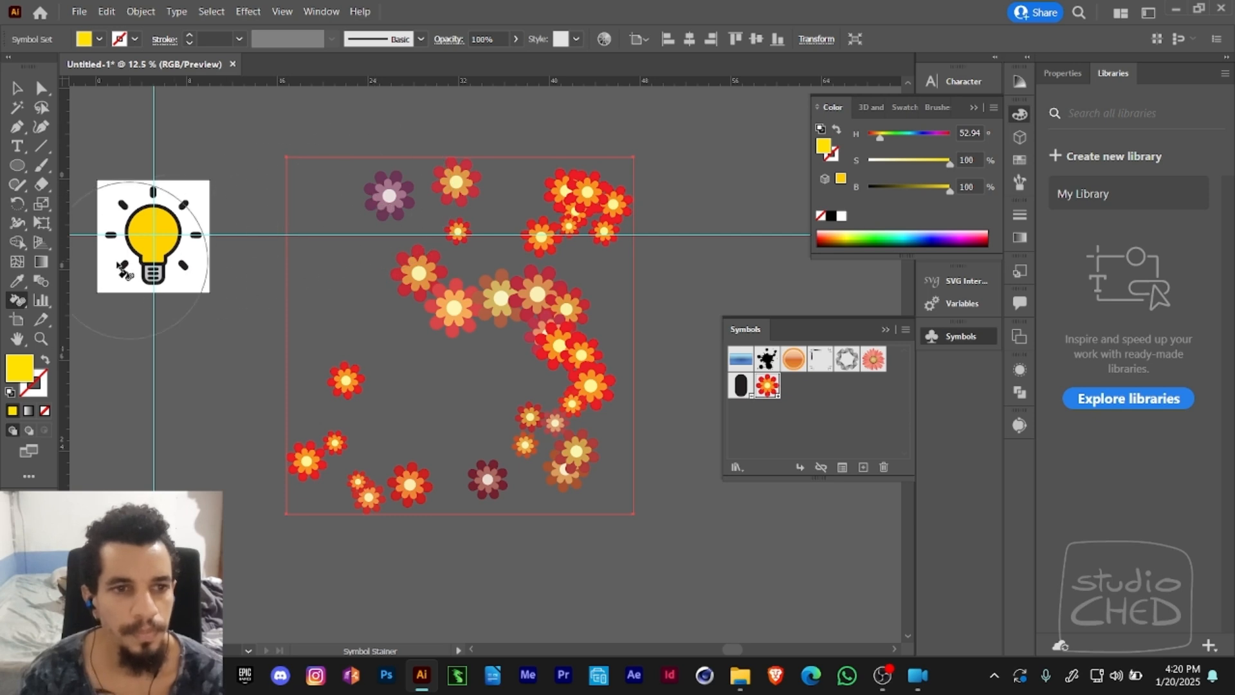
- Fade the middle and lower flowers of the set with the Symbol Screener
drag(22, 306, 90, 420)
mouse_move(315, 366)
mouse_down()
mouse_move(446, 286)
mouse_move(498, 322)
mouse_move(503, 304)
mouse_move(420, 312)
mouse_move(428, 275)
mouse_move(490, 301)
mouse_move(545, 356)
mouse_move(544, 315)
mouse_move(513, 435)
mouse_move(458, 474)
mouse_up()
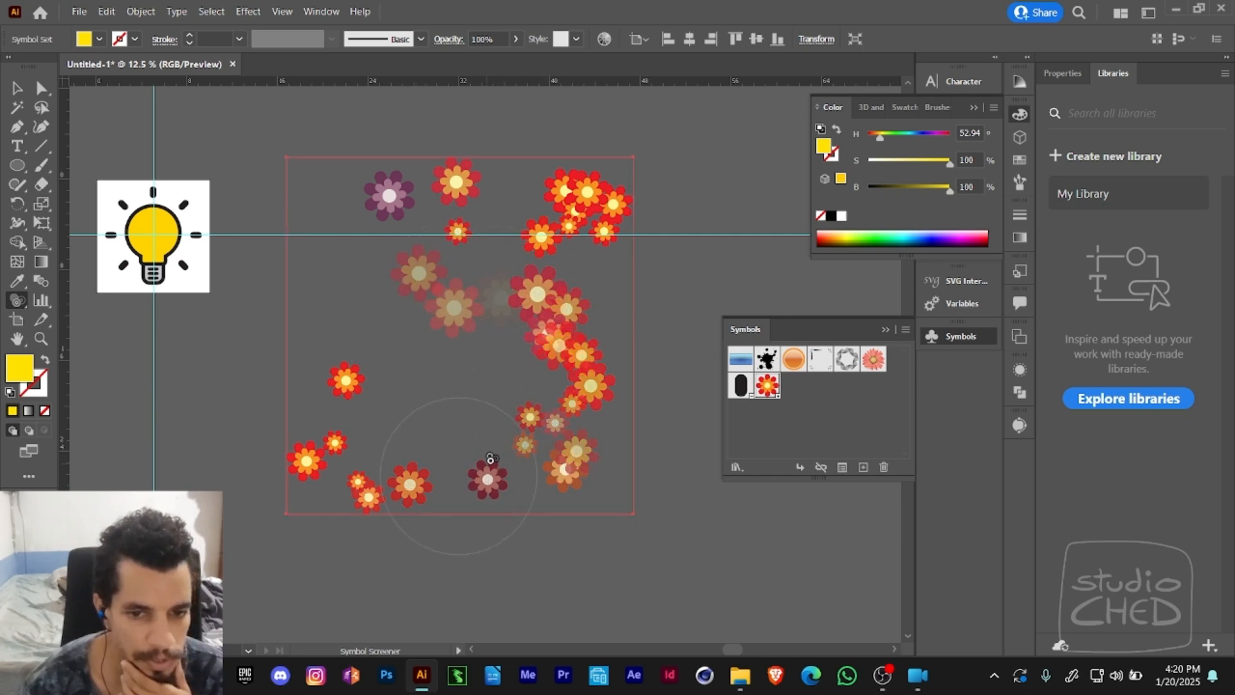
mouse_move(508, 409)
mouse_down()
mouse_move(549, 418)
mouse_move(530, 443)
mouse_move(477, 317)
mouse_move(443, 297)
mouse_up()
- Try the Symbol Styler on the middle flowers, close the color settings, and return to the Symbol Sprayer
drag(18, 300, 85, 439)
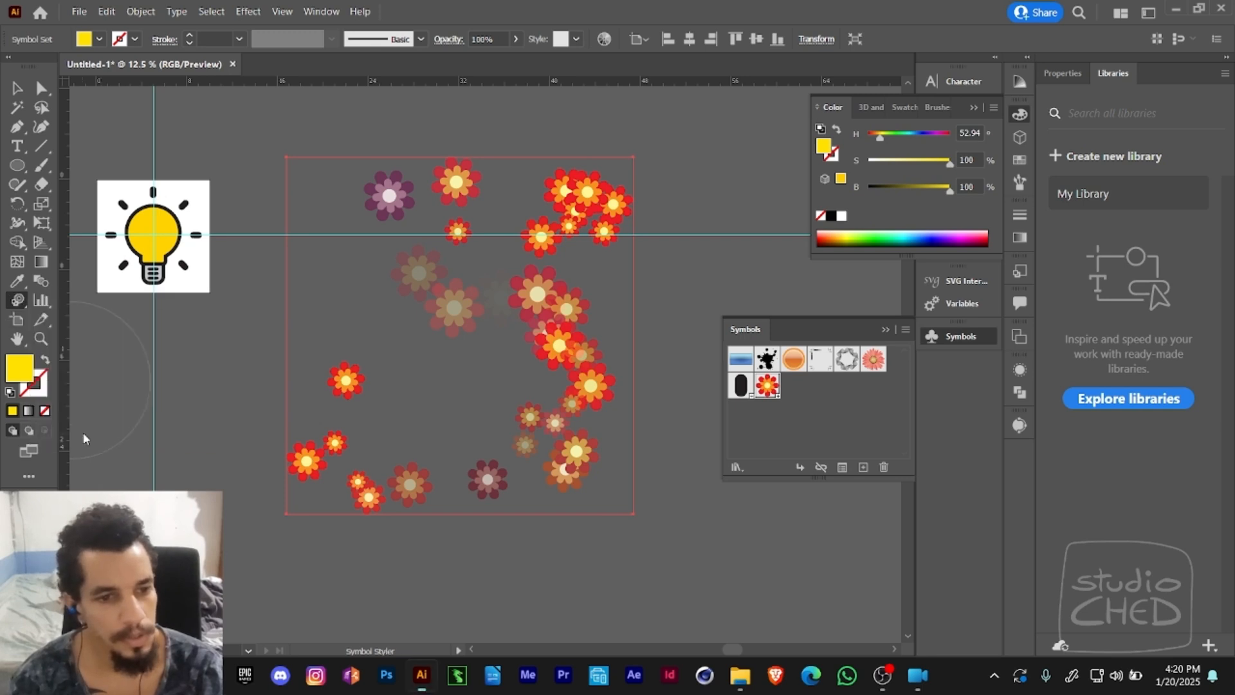
click(462, 300)
click(719, 364)
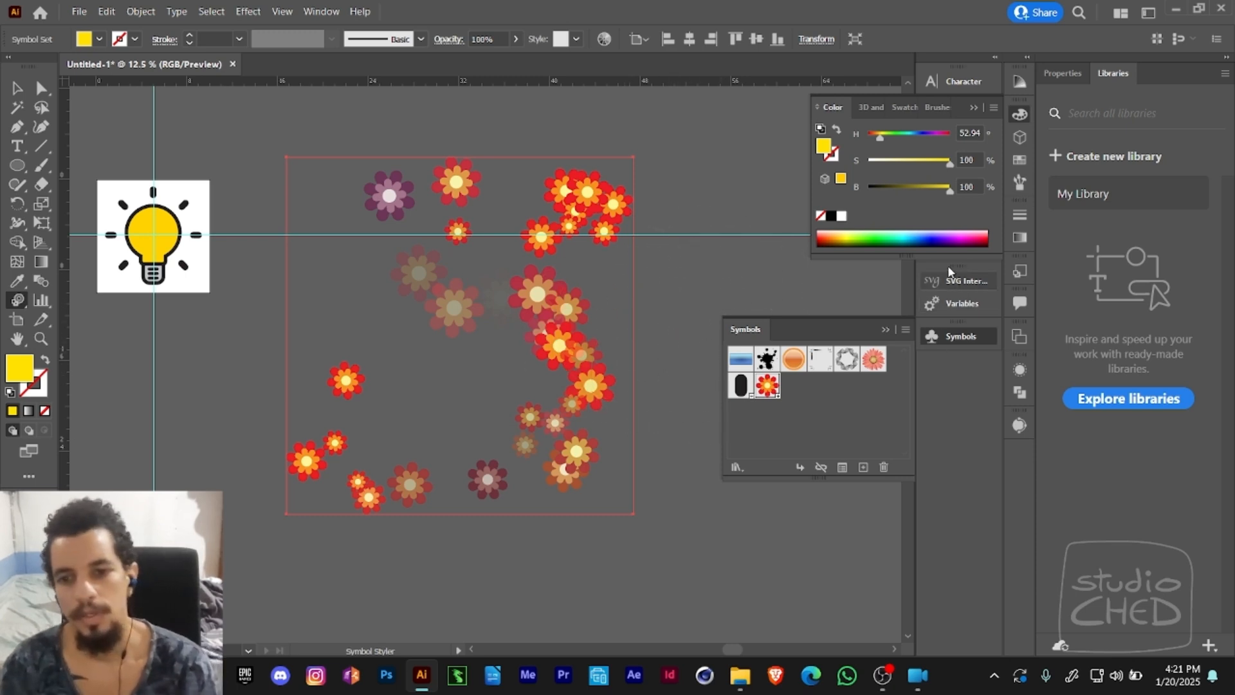
click(972, 108)
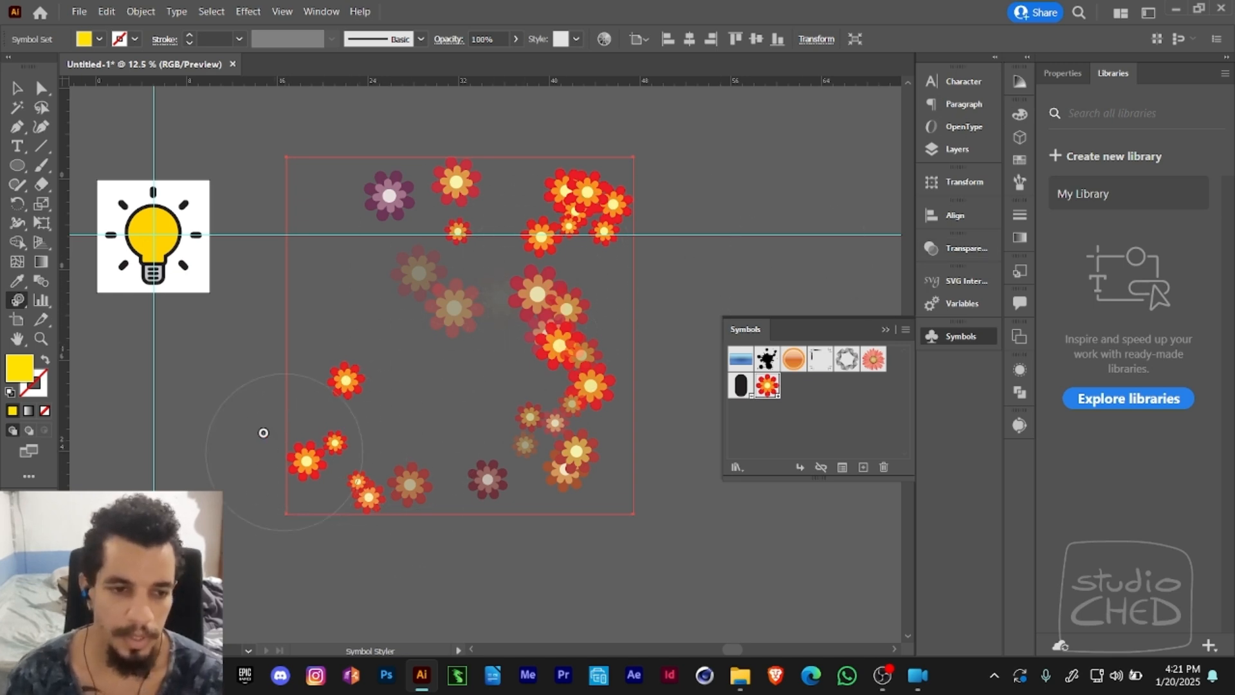
drag(17, 300, 57, 303)
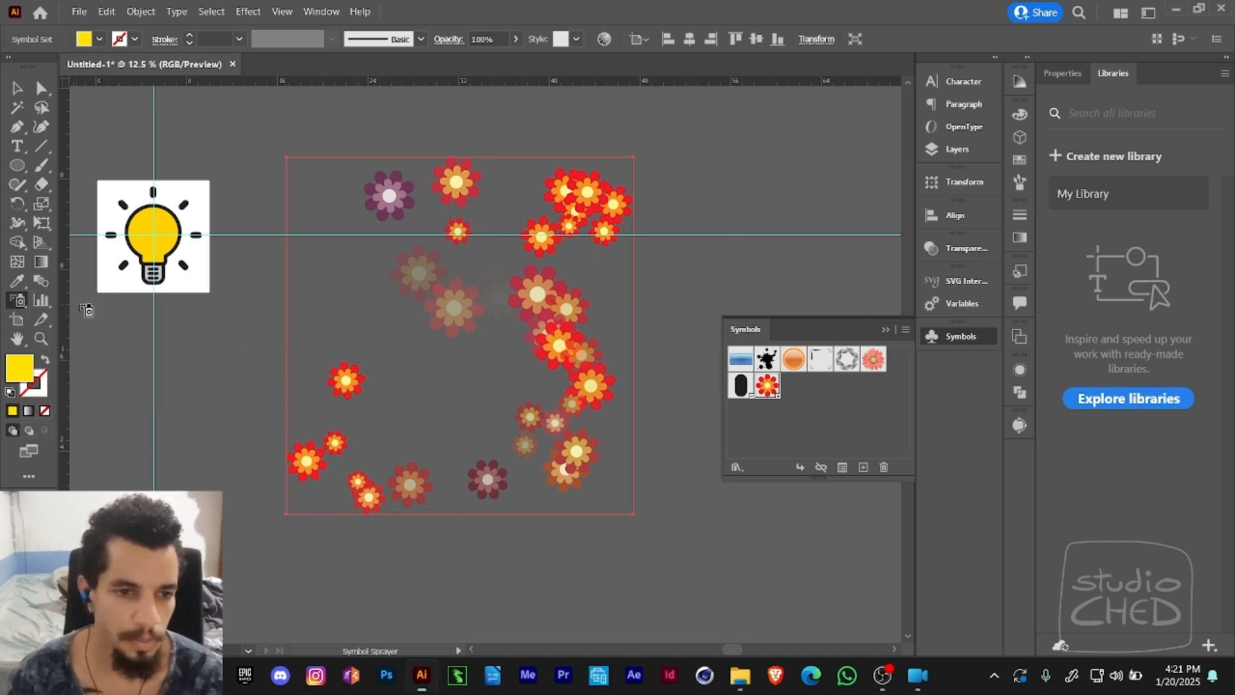
key(z)
alt+click(503, 309)
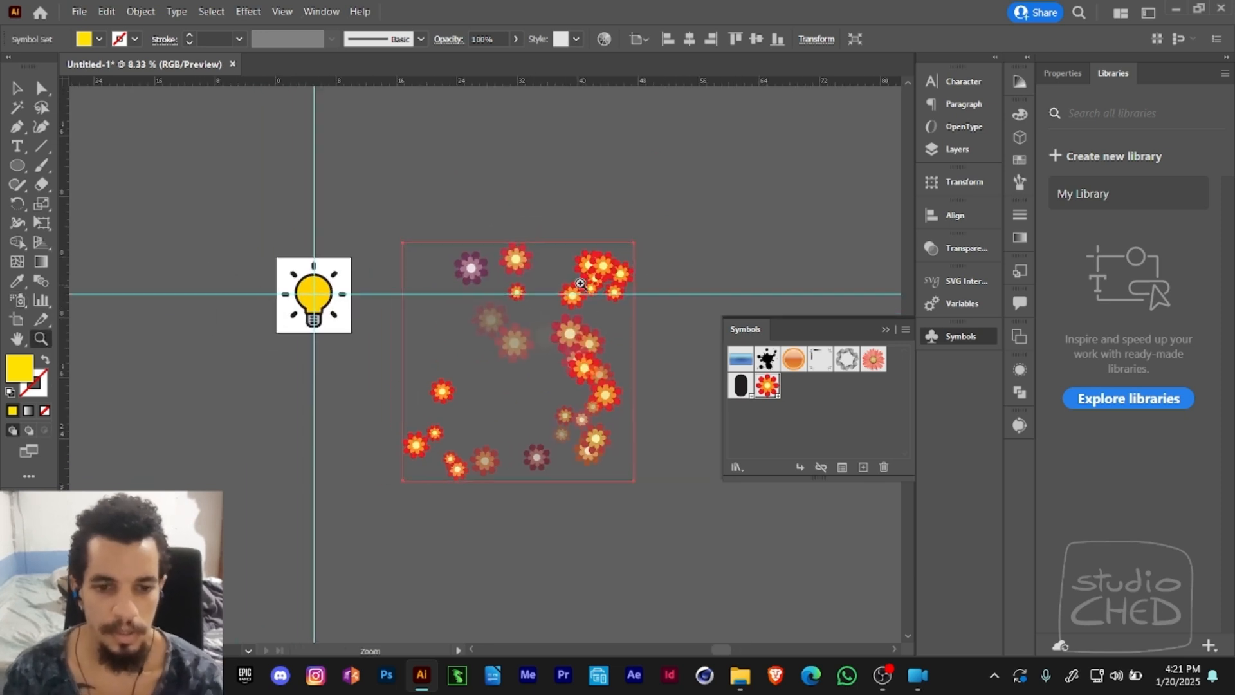
key(b)
key(v)
drag(578, 371, 595, 425)
key(space)
key(e)
drag(597, 290, 465, 344)
key(space)
key(a)
drag(529, 305, 429, 295)
key(space)
key(v)
key(z)
alt+click(590, 340)
alt+click(590, 340)
key(space)
- Move the flower set away from the light bulb with a duplicate directly above it, and undo the last free transform
key(v)
shift+click(534, 287)
drag(495, 370, 568, 322)
click(553, 298)
key(space)
key(e)
drag(638, 286, 512, 388)
key(ctrl+z)
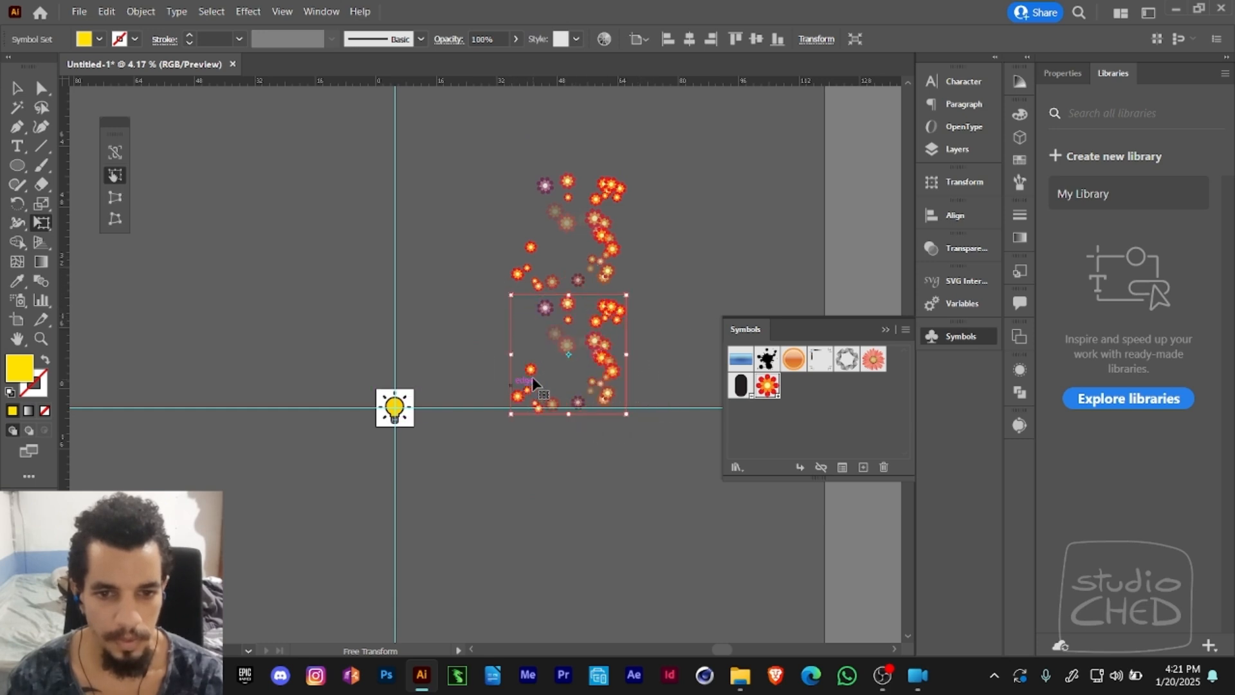
- Reflect copies of the two stacked flower sets sideways to form a two-by-two mirrored pattern
drag(553, 320, 341, 263)
key(o)
key(a)
key(o)
key(a)
key(o)
key(a)
- Select the two upper flower sets and reflect them vertically
click(398, 232)
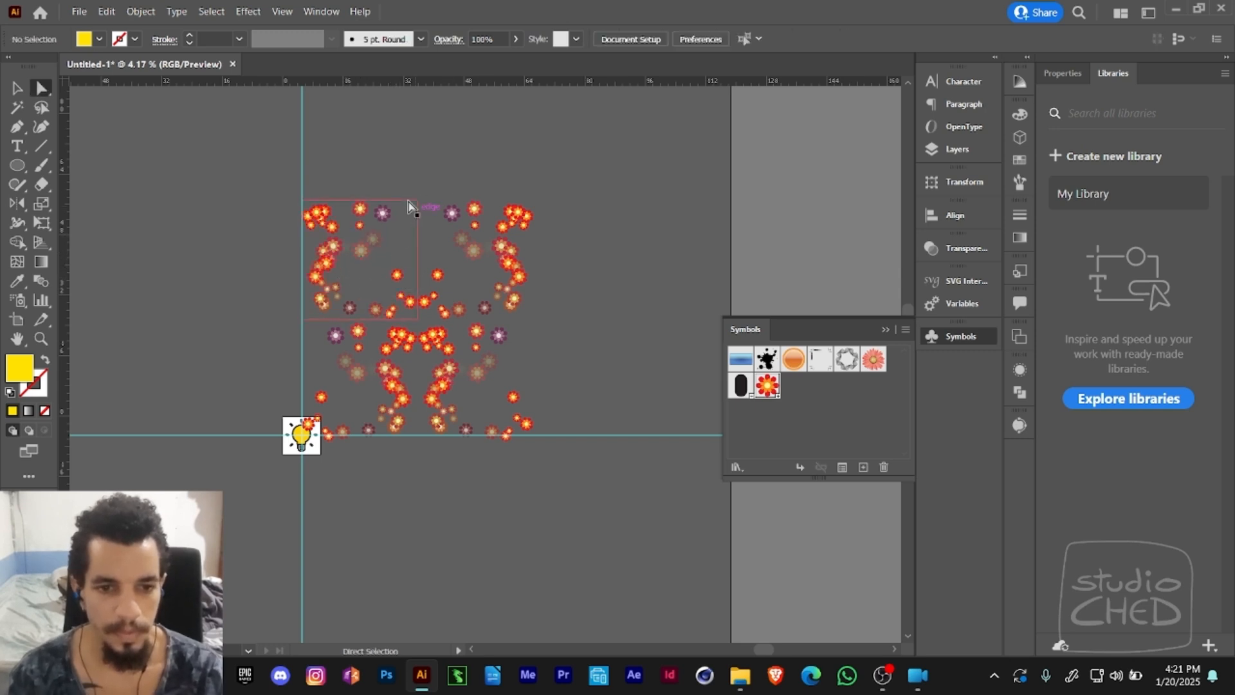
alt+click(498, 293)
key(o)
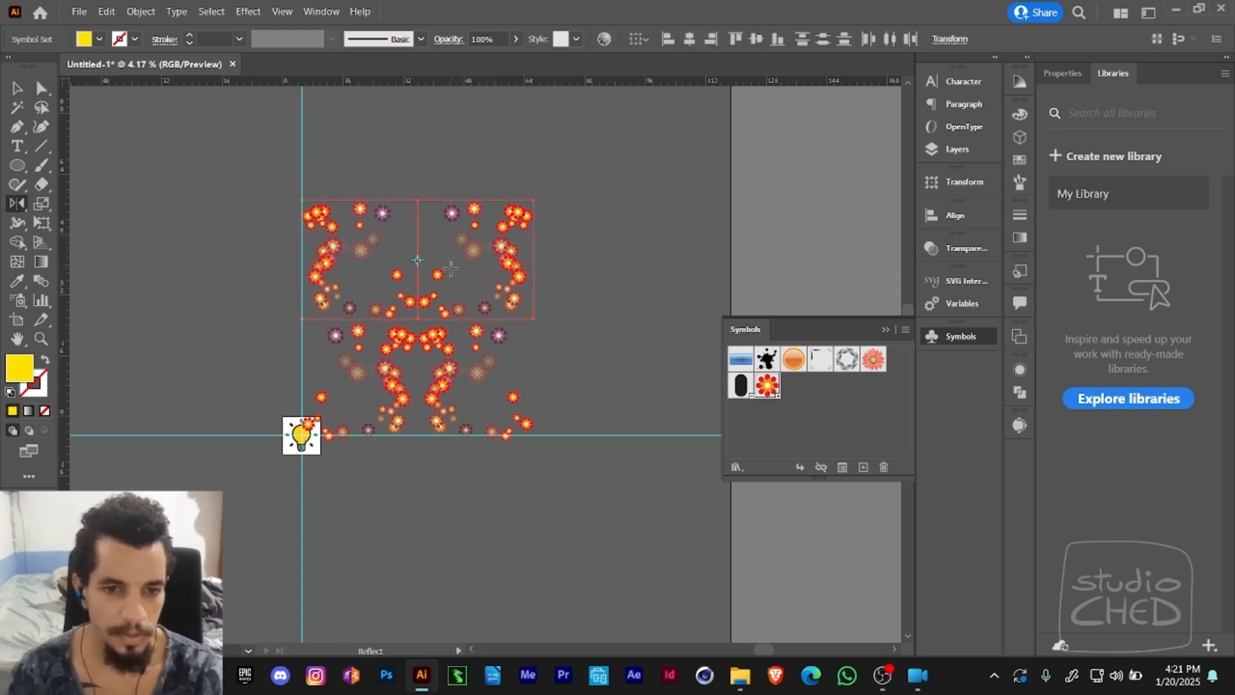
drag(452, 300, 448, 290)
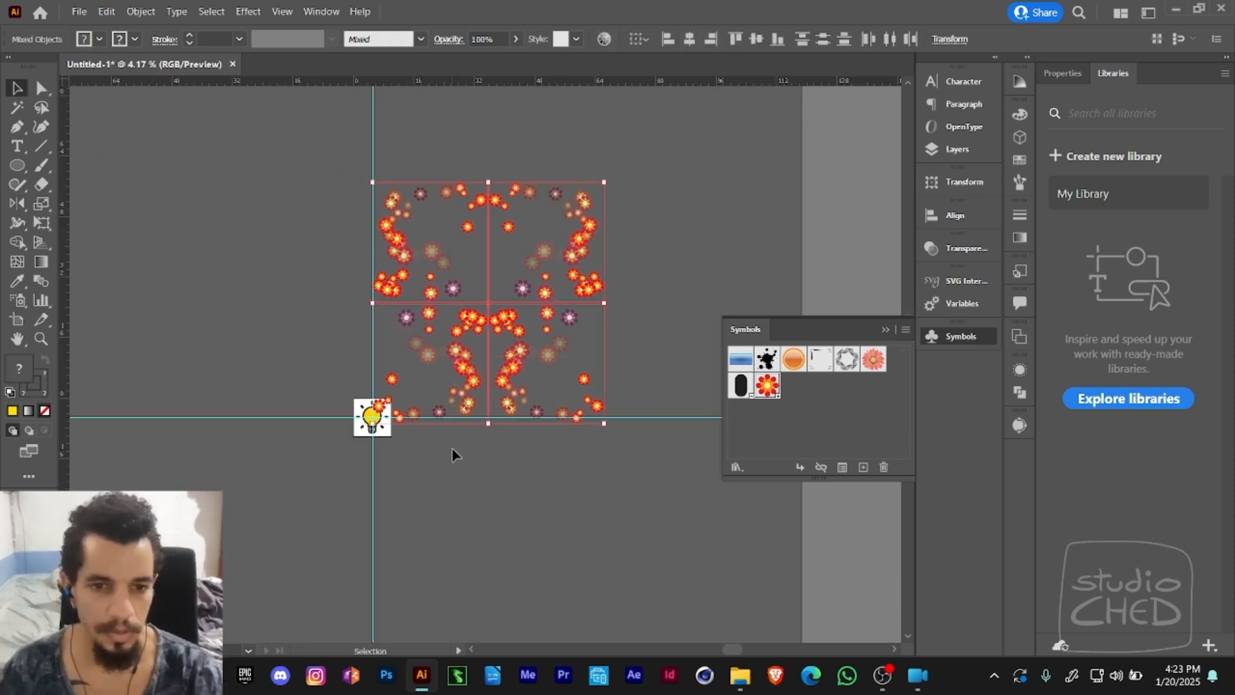
- Delete all four flower sets and bring the light bulb artboard back into view
key(Delete)
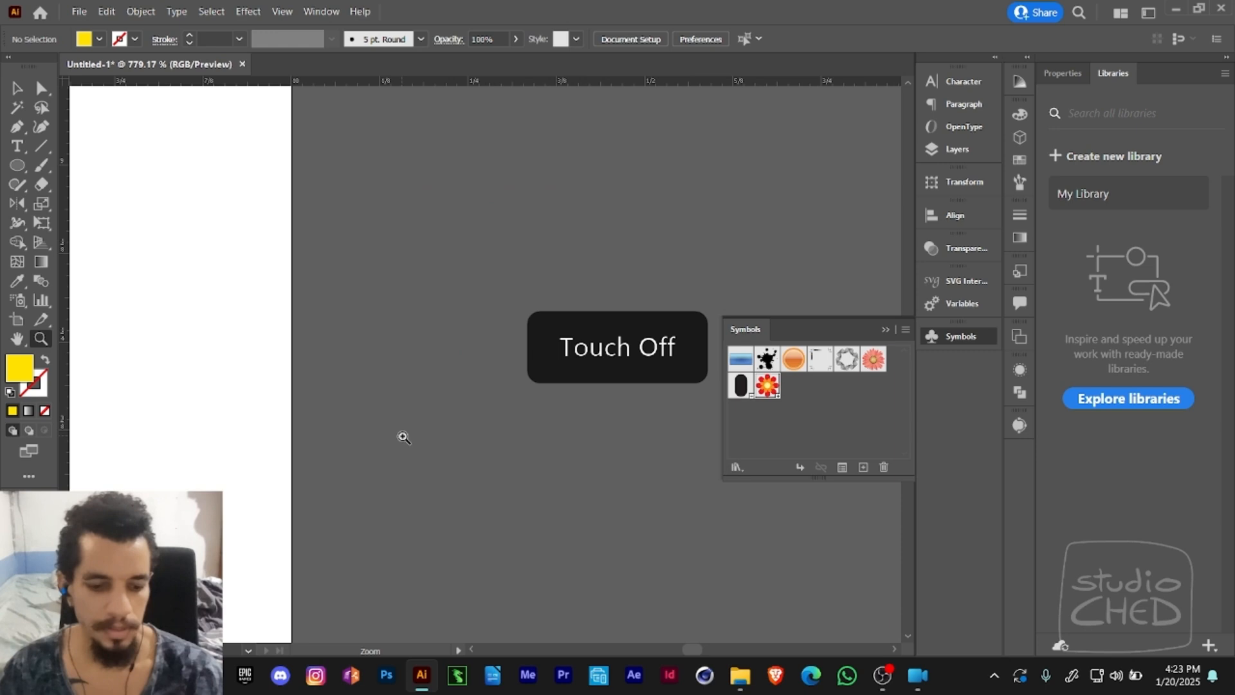
key(ctrl+0)
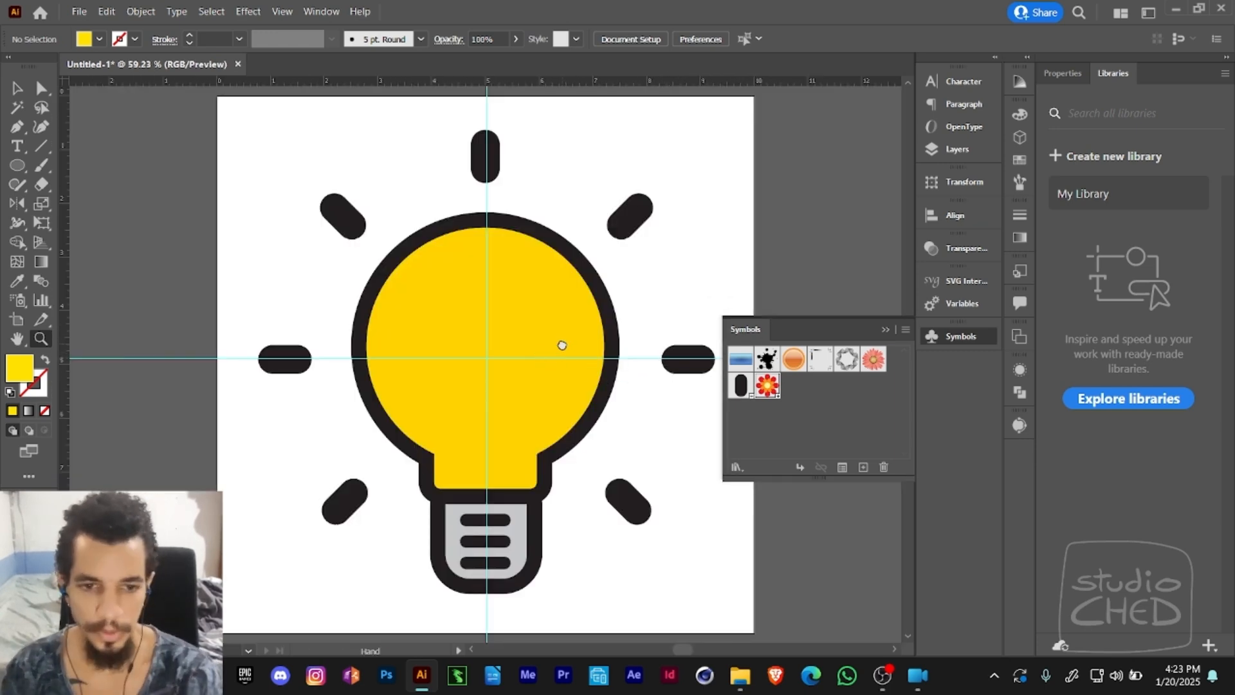
scroll(561, 346, down, 3)
key(a)
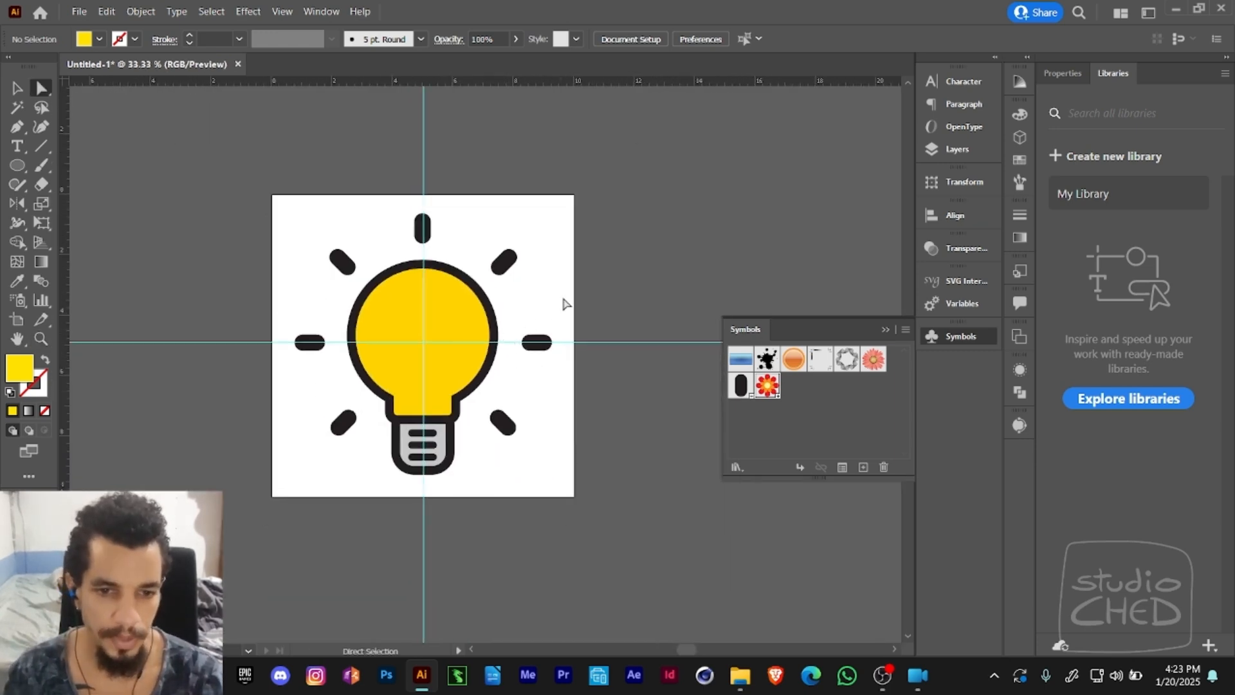
key(space)
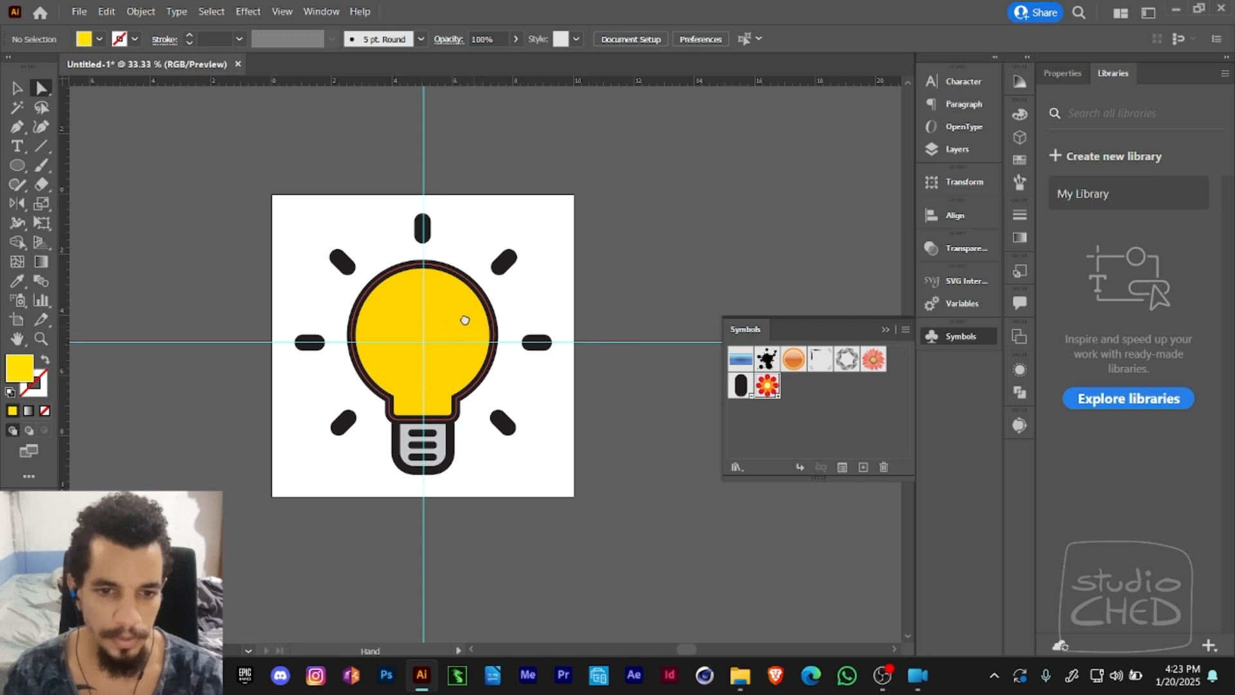
drag(464, 320, 341, 267)
- Delete the red and orange flower symbol, and cancel deleting the black rounded rectangle symbol
click(796, 384)
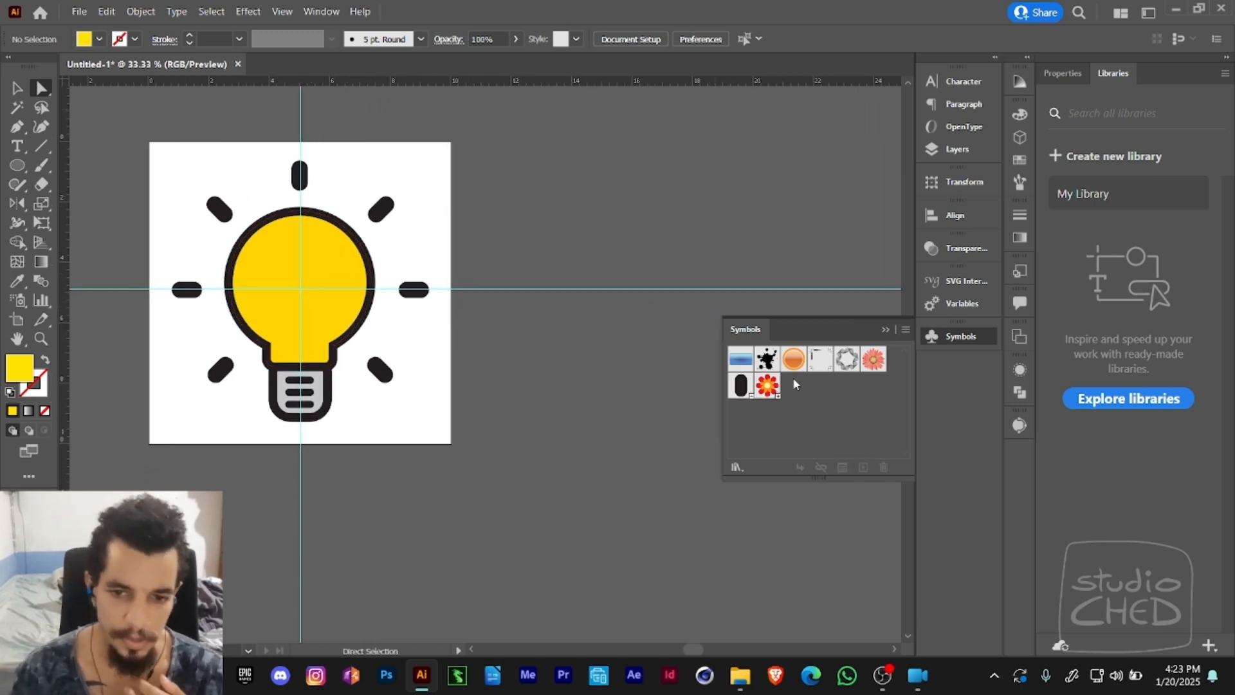
click(774, 393)
click(883, 467)
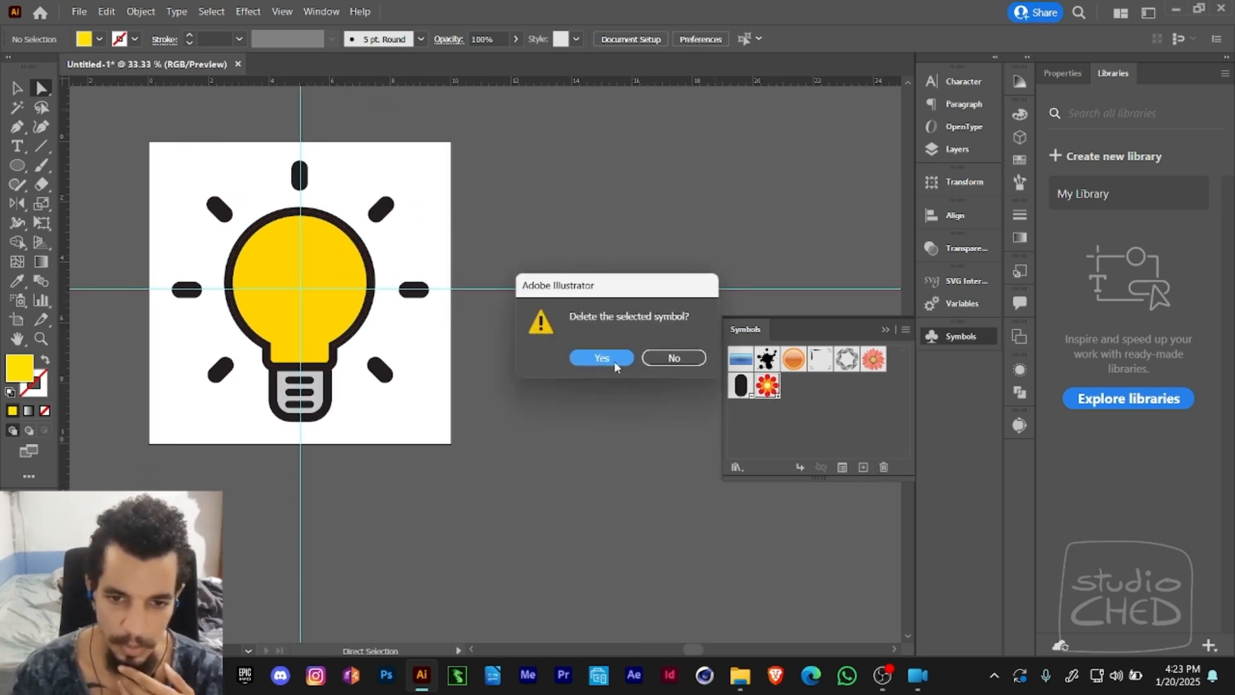
click(614, 361)
click(883, 467)
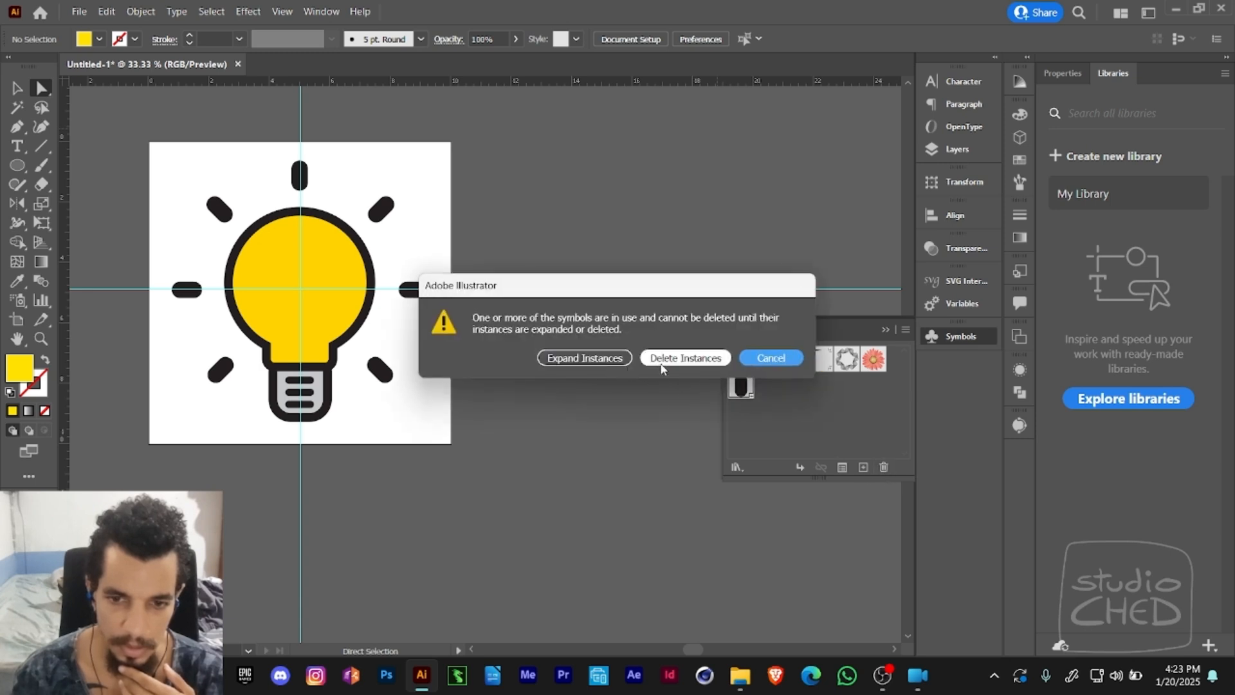
click(771, 358)
- Collapse the symbol library and switch to the Selection tool with the whole light bulb artboard in view
drag(414, 281, 521, 317)
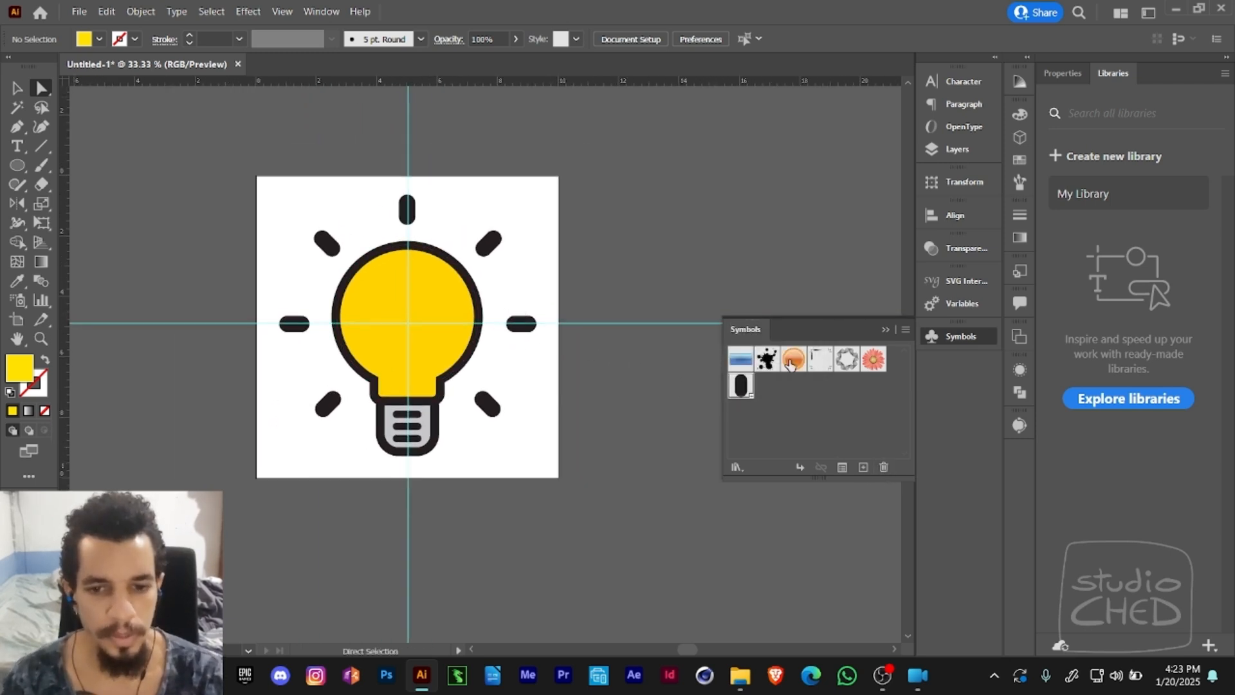
click(884, 329)
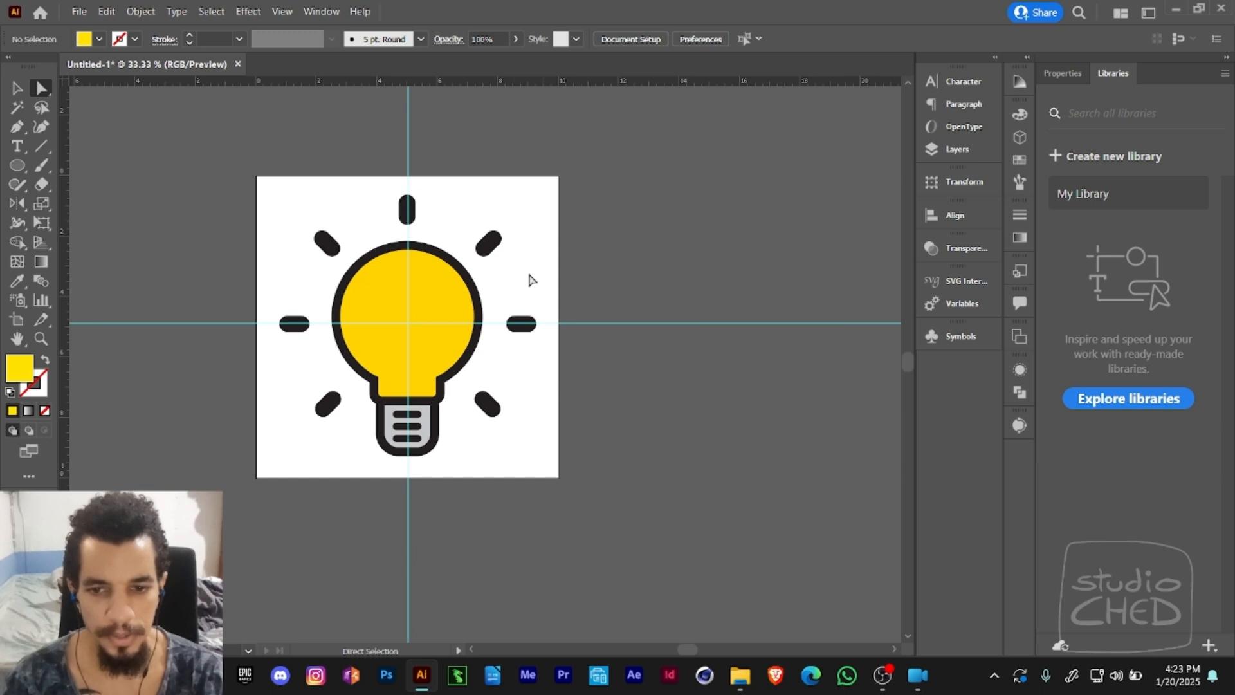
drag(509, 341, 438, 306)
key(z)
alt+click(506, 310)
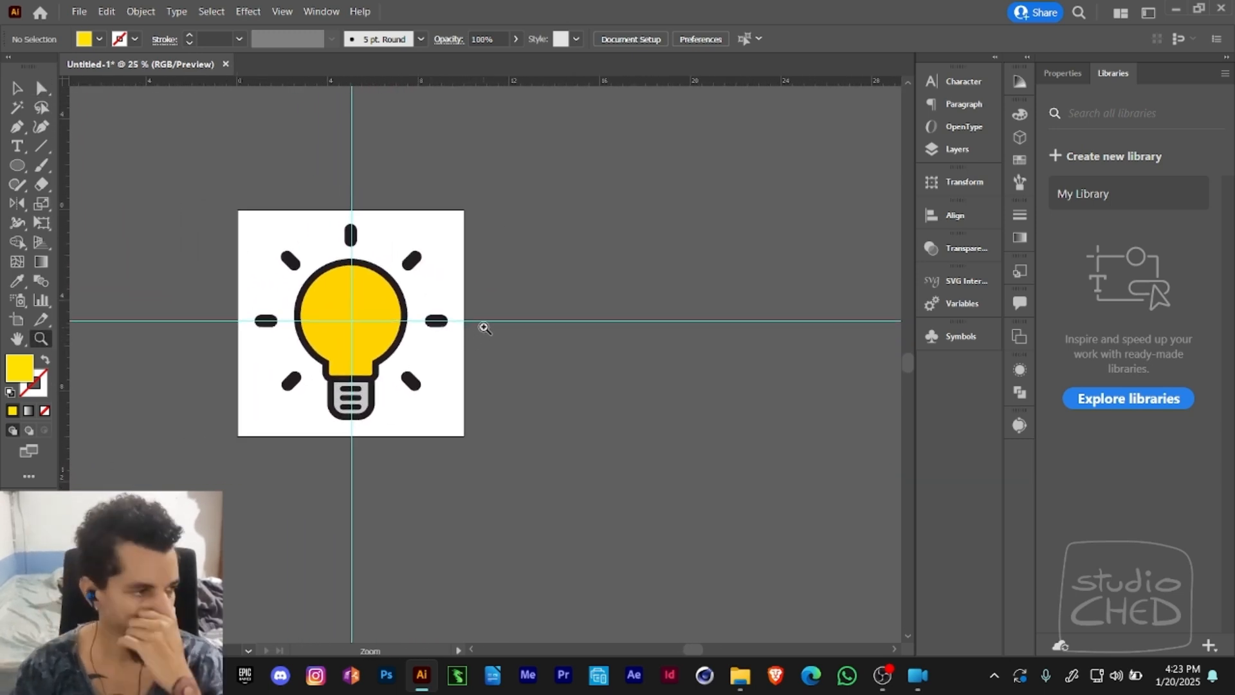
key(v)
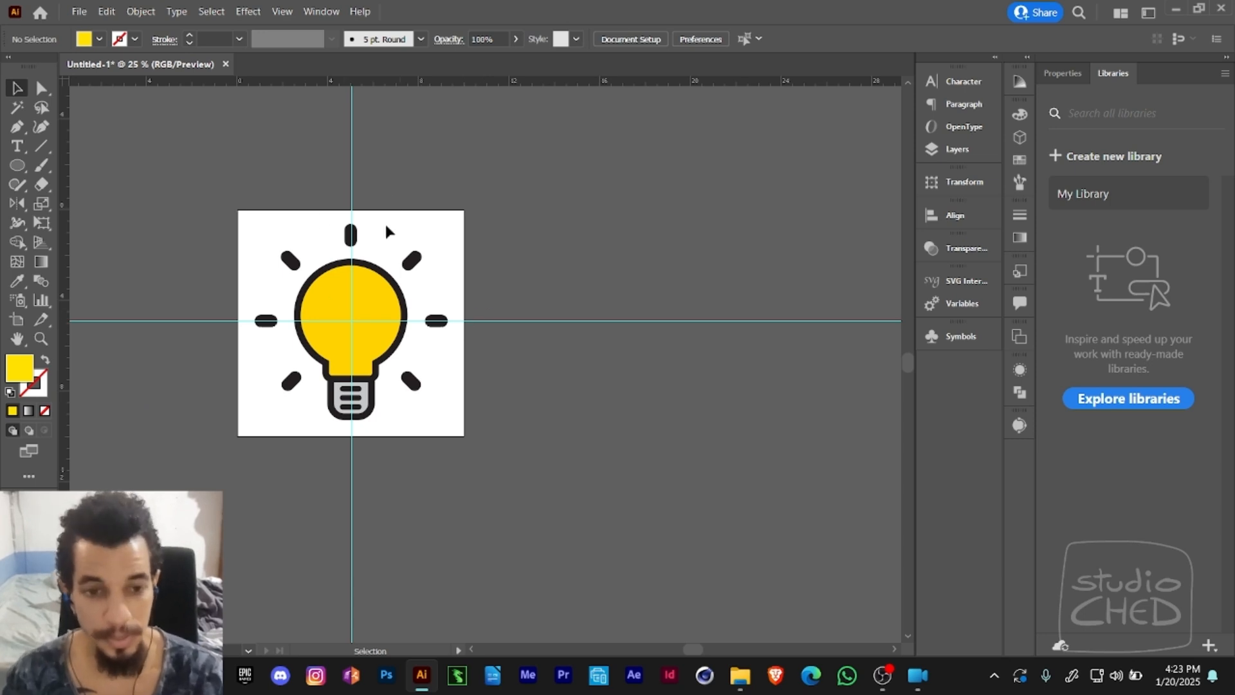
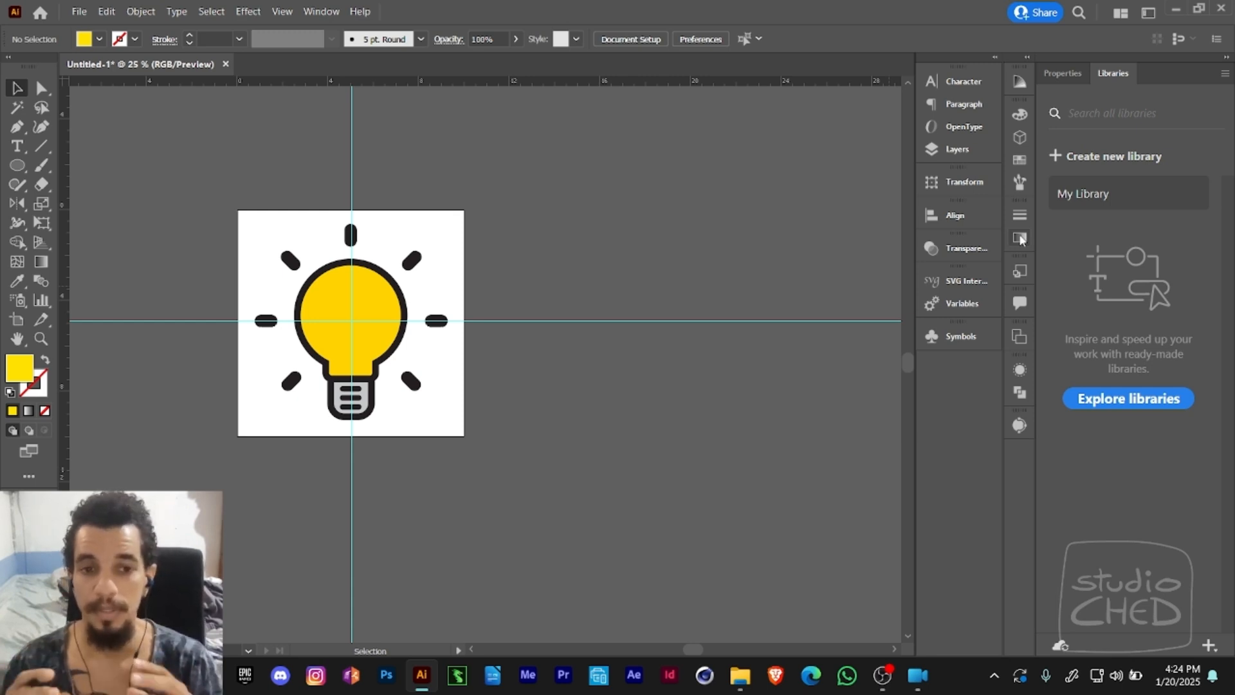
- Expand Layer 1 in the layer list and duplicate the light bulb artboard with its artwork beside the original
drag(480, 380, 567, 374)
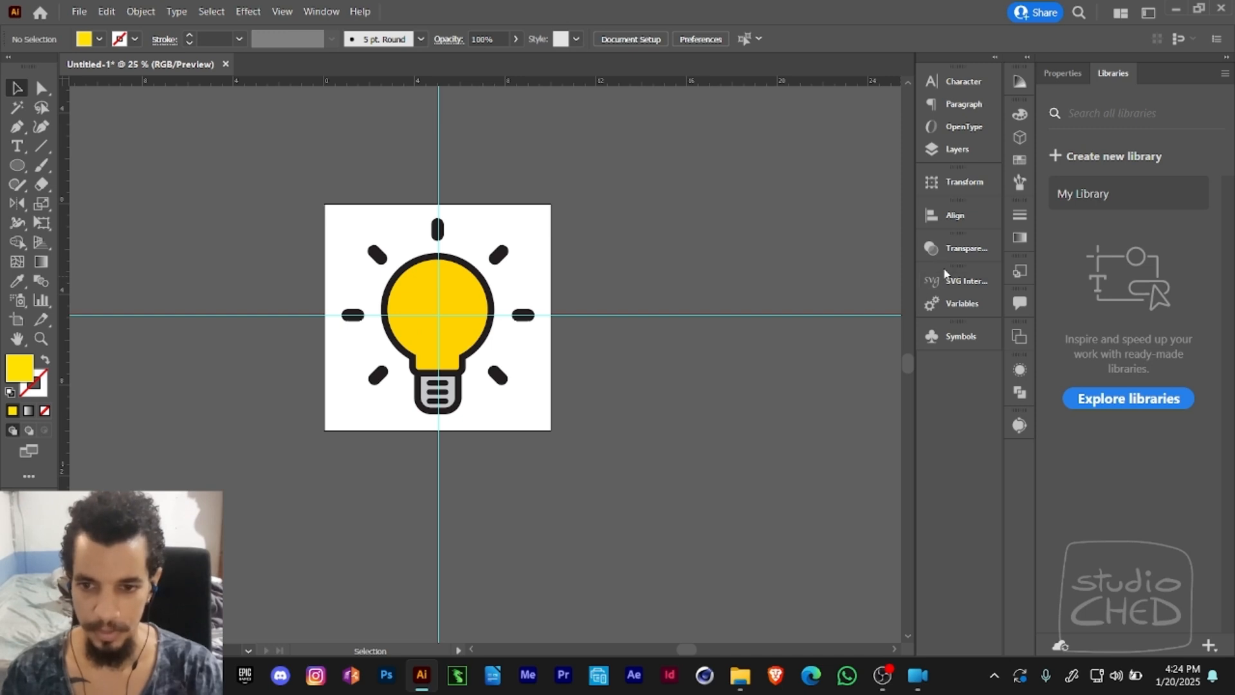
click(958, 149)
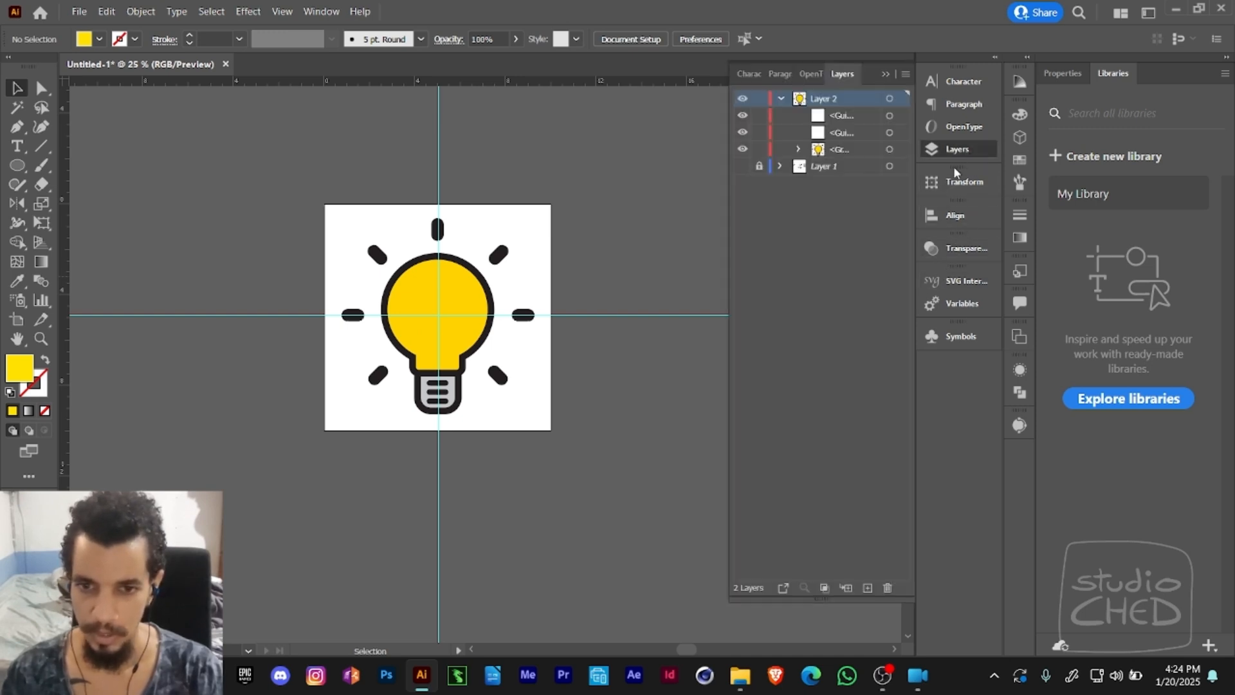
click(780, 166)
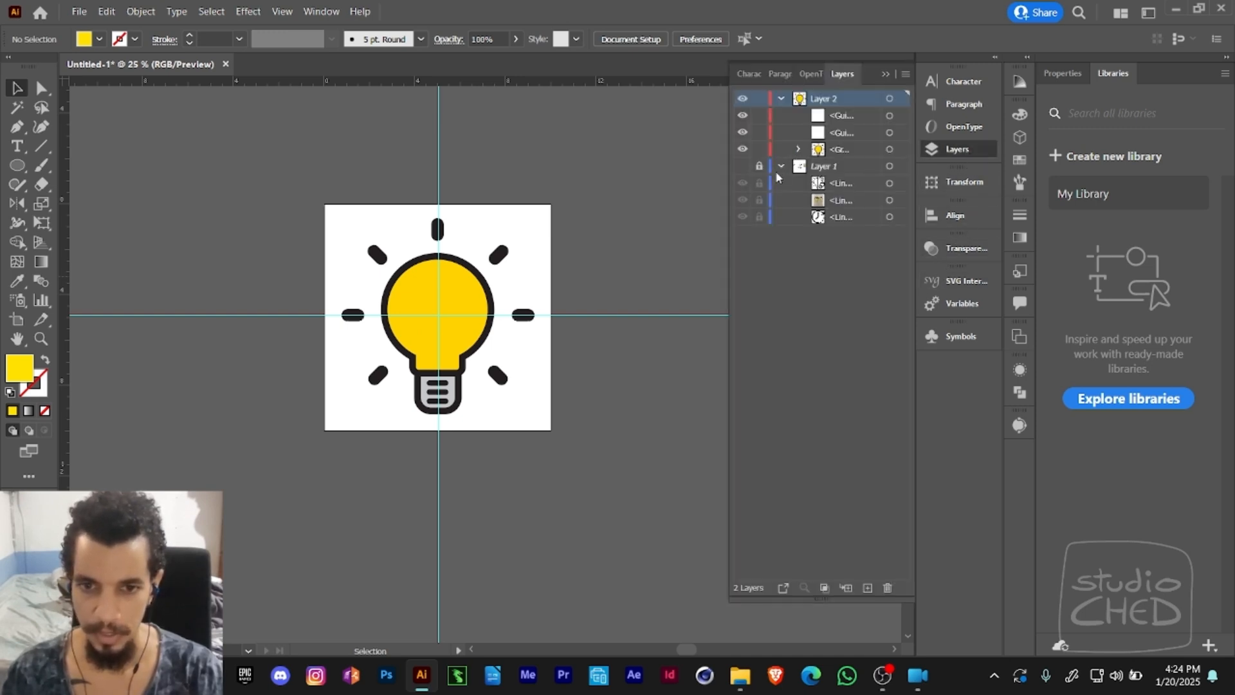
drag(637, 240, 510, 224)
click(18, 321)
drag(251, 321, 182, 299)
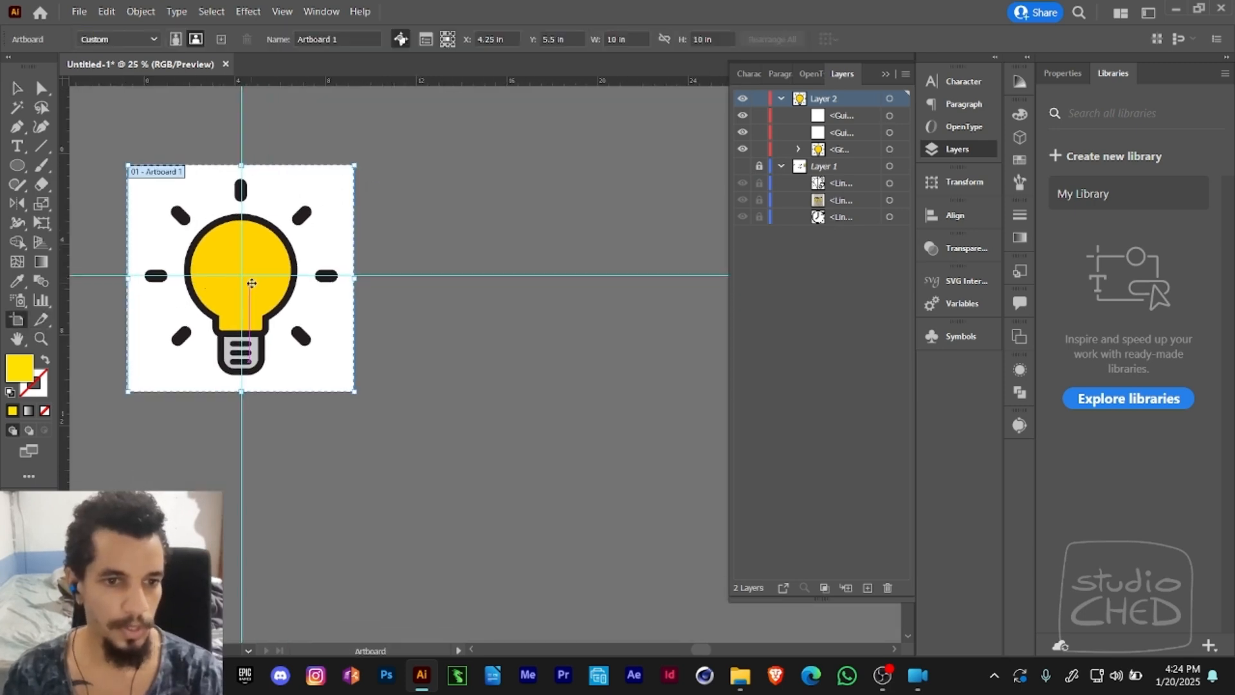
drag(258, 268, 502, 268)
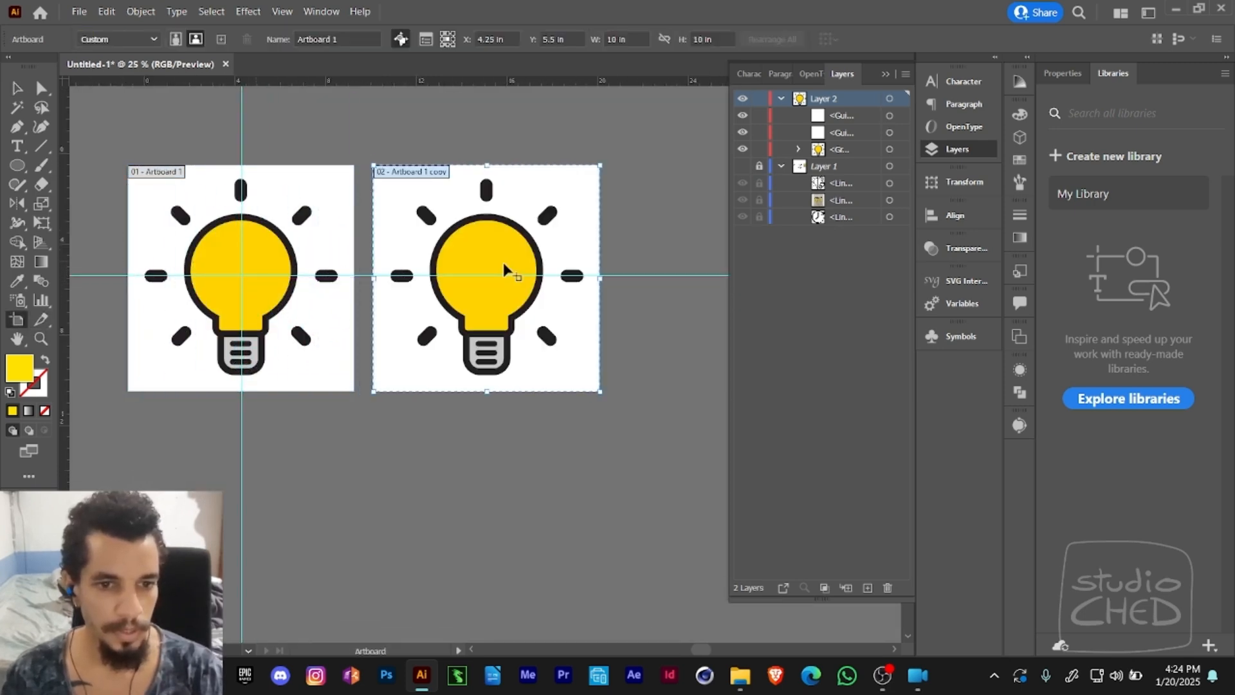
- Delete the copied light bulb group from the second artboard
key(v)
click(466, 311)
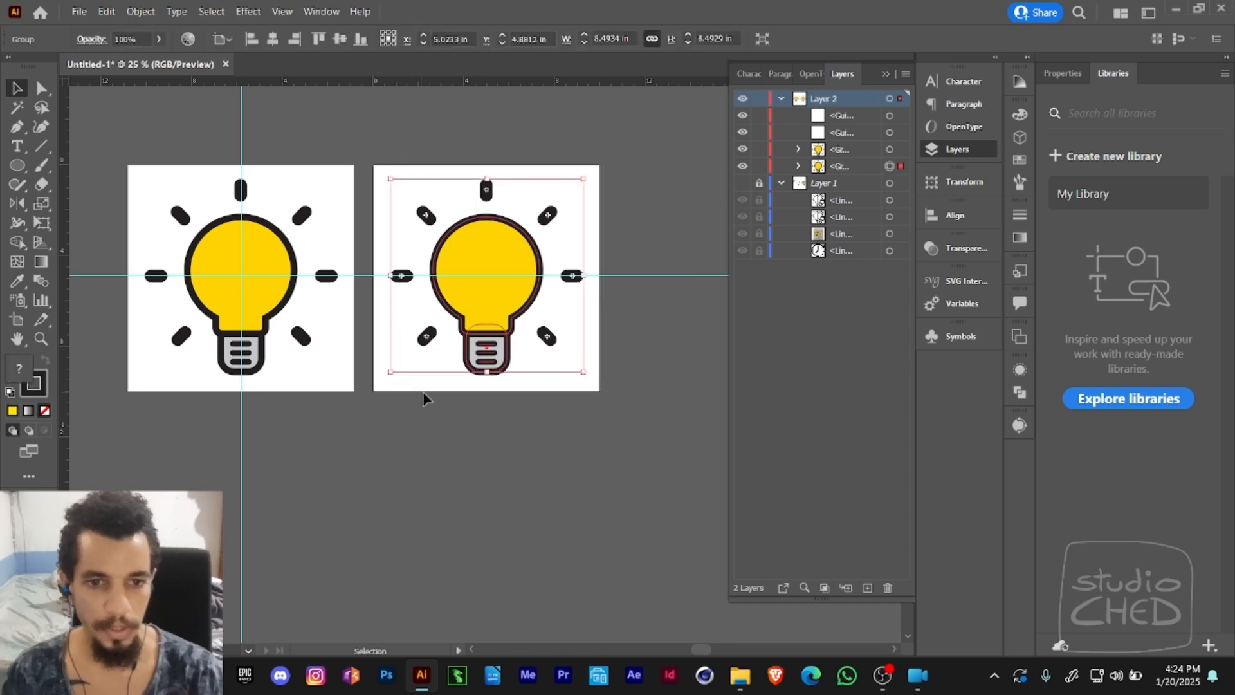
key(Delete)
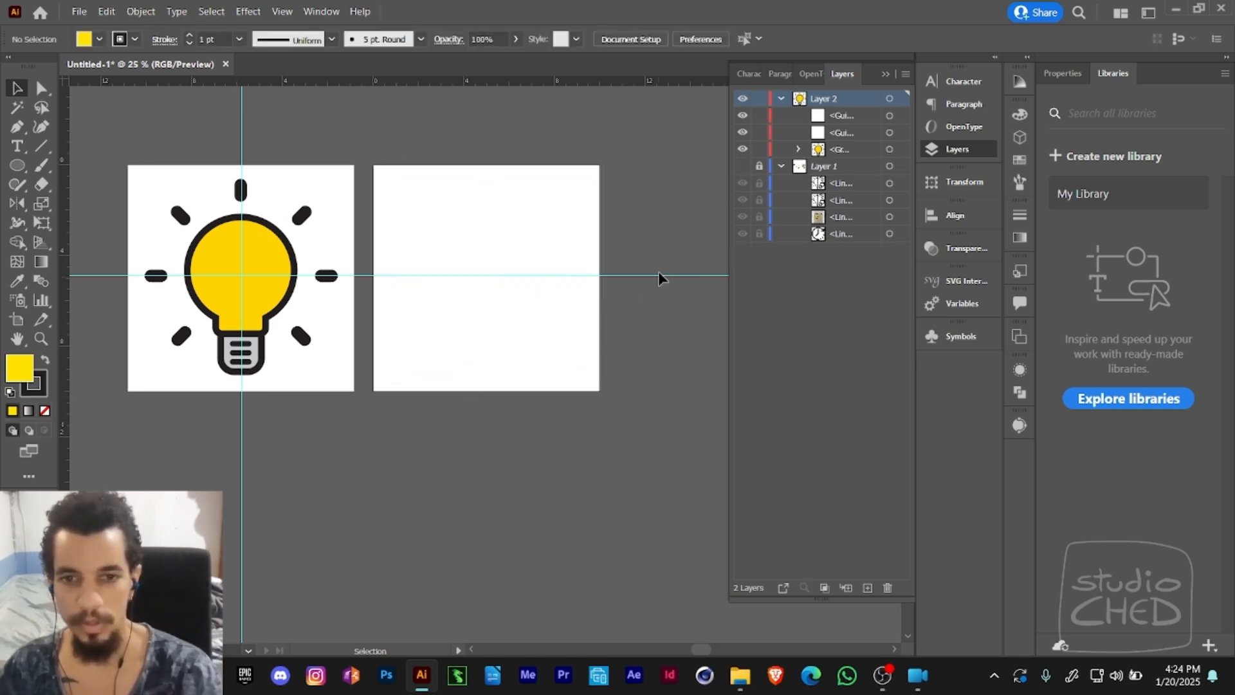
- Hide and collapse Layer 2, and show Layer 1 in preview mode
click(743, 100)
click(780, 99)
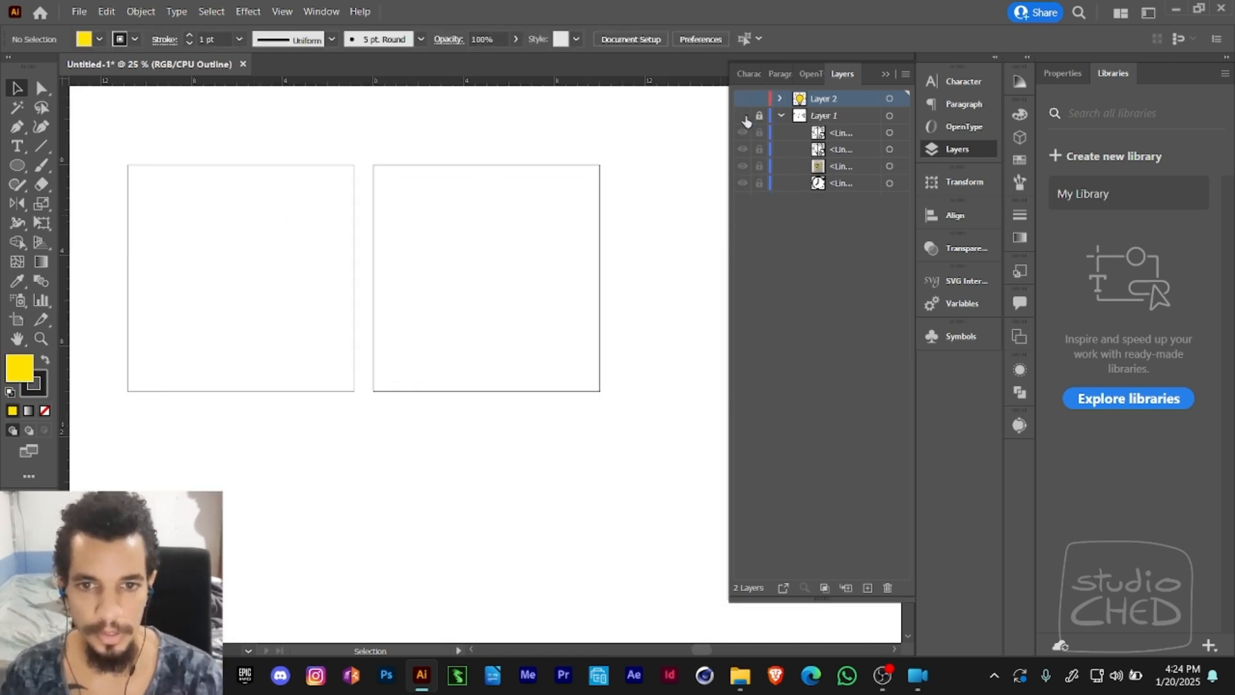
key(ctrl+y)
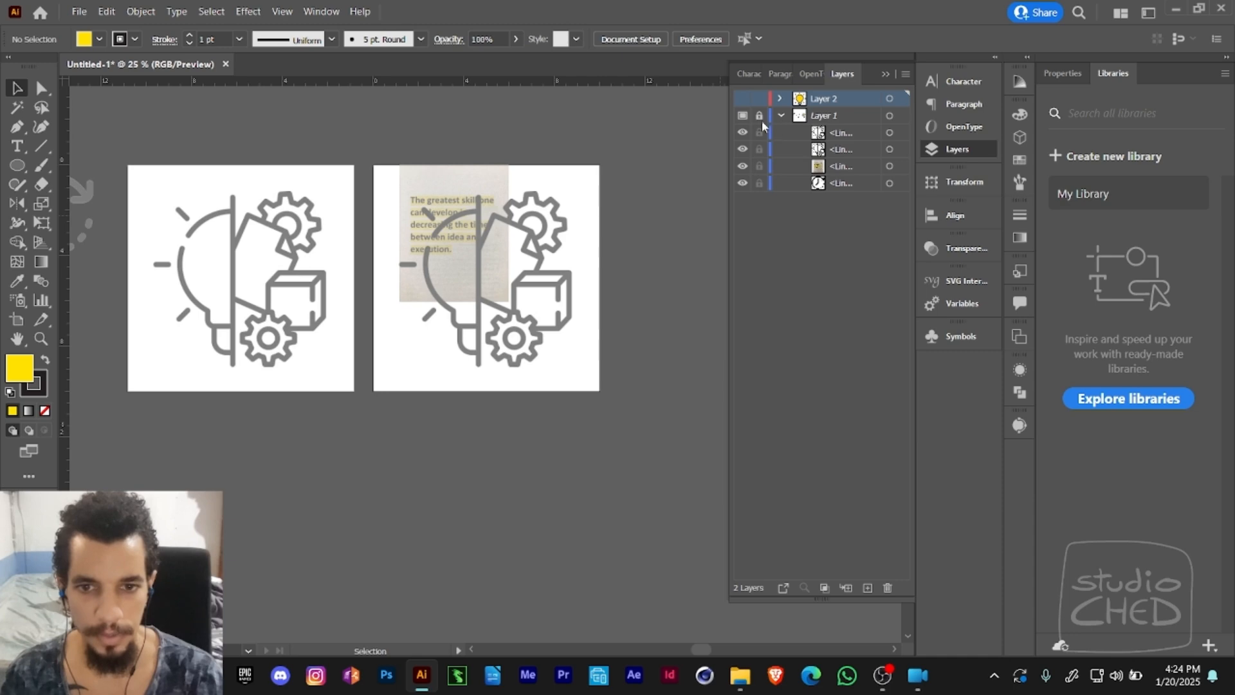
- Turn off the Template option for Layer 1
double_click(820, 116)
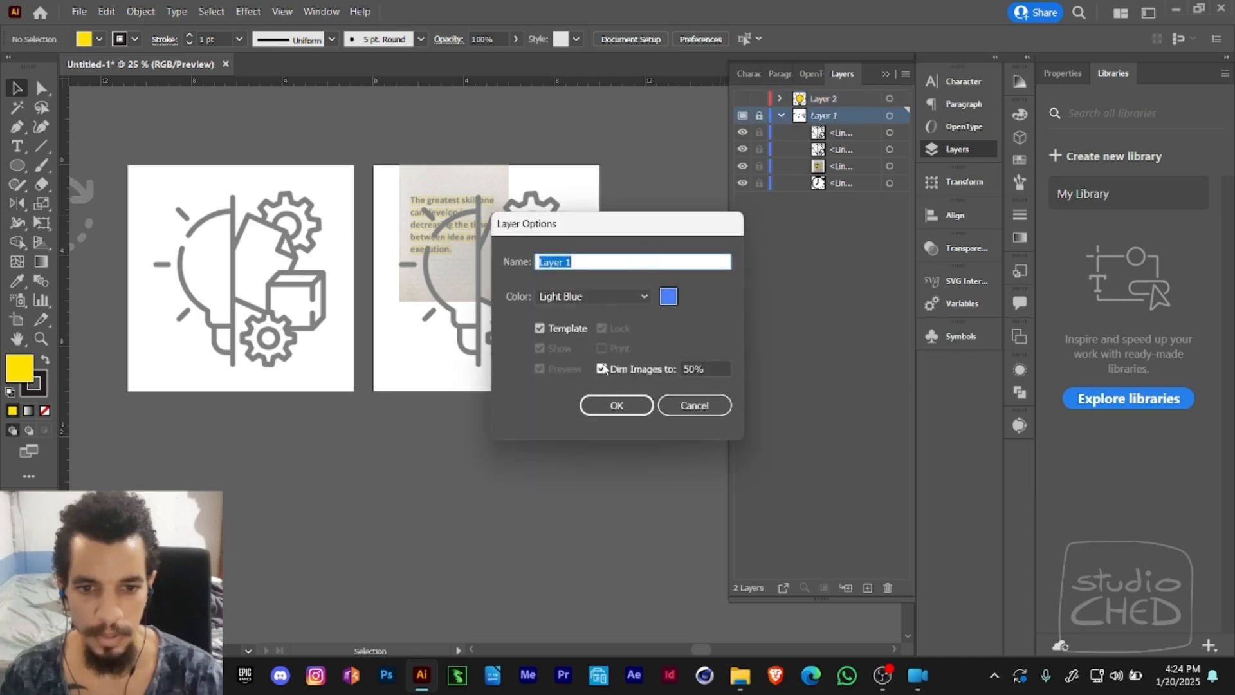
click(566, 328)
click(616, 405)
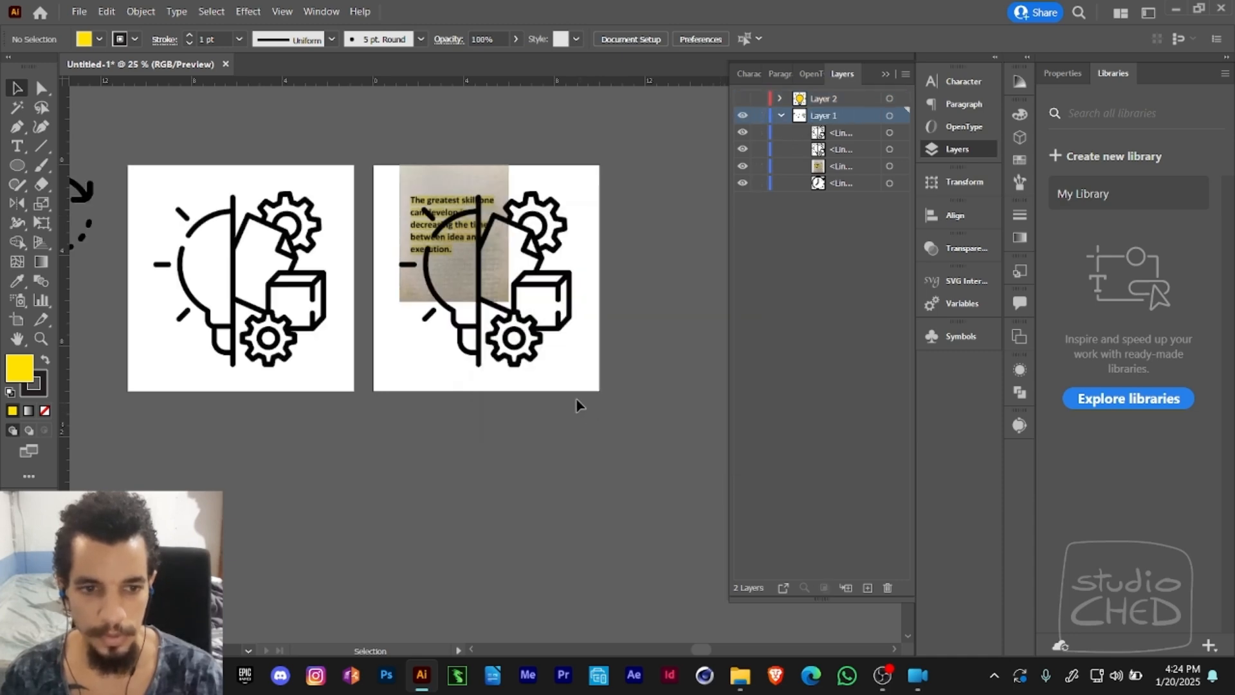
- Move the highlighted quote picture off the second artboard to the empty area beside it
click(479, 272)
drag(482, 273, 426, 294)
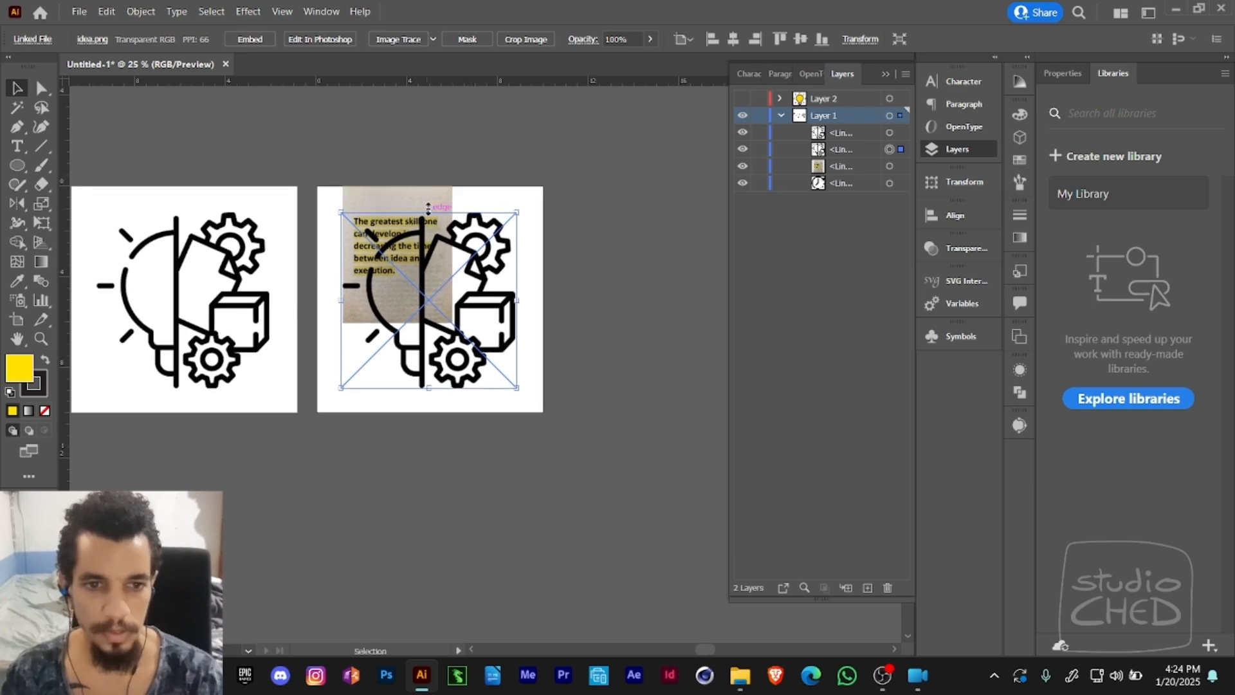
drag(427, 193, 632, 181)
drag(278, 280, 434, 252)
- Delete the idea image from the first artboard and move the clock image above the second artboard
click(412, 270)
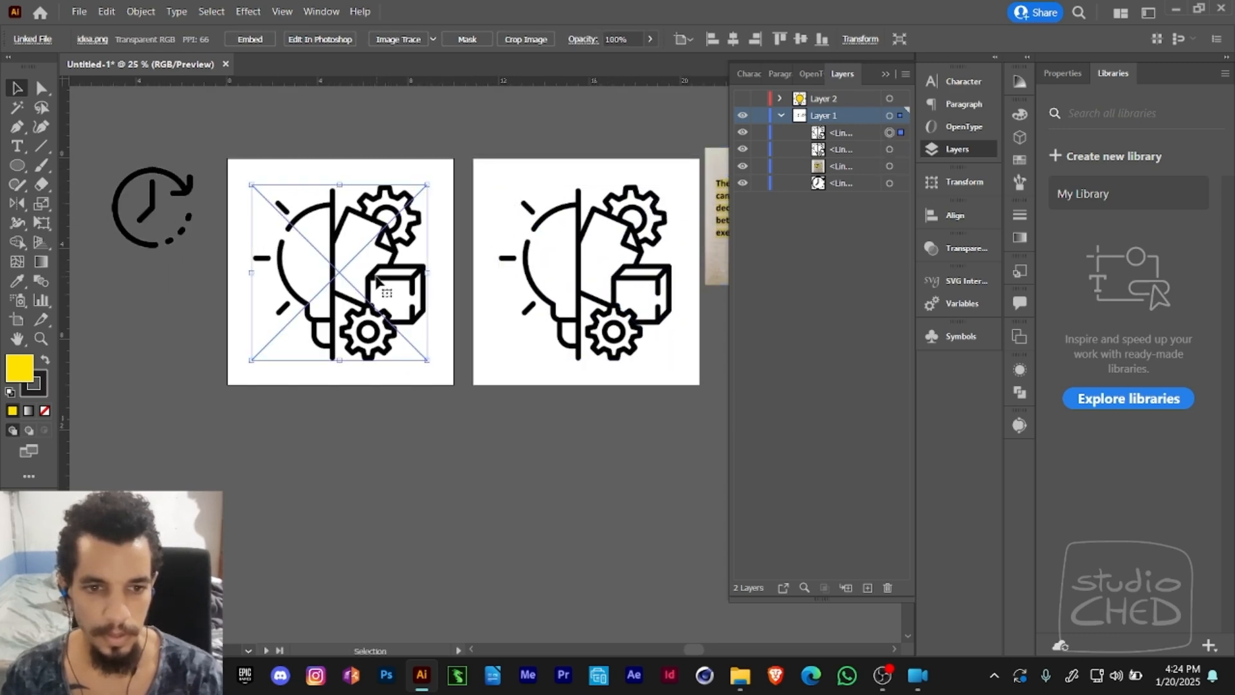
key(Delete)
drag(159, 218, 562, 138)
drag(580, 185, 320, 235)
drag(315, 178, 373, 153)
drag(322, 228, 387, 185)
- Duplicate the second artboard to make a third one beside it, and delete the copied idea image from it
click(18, 319)
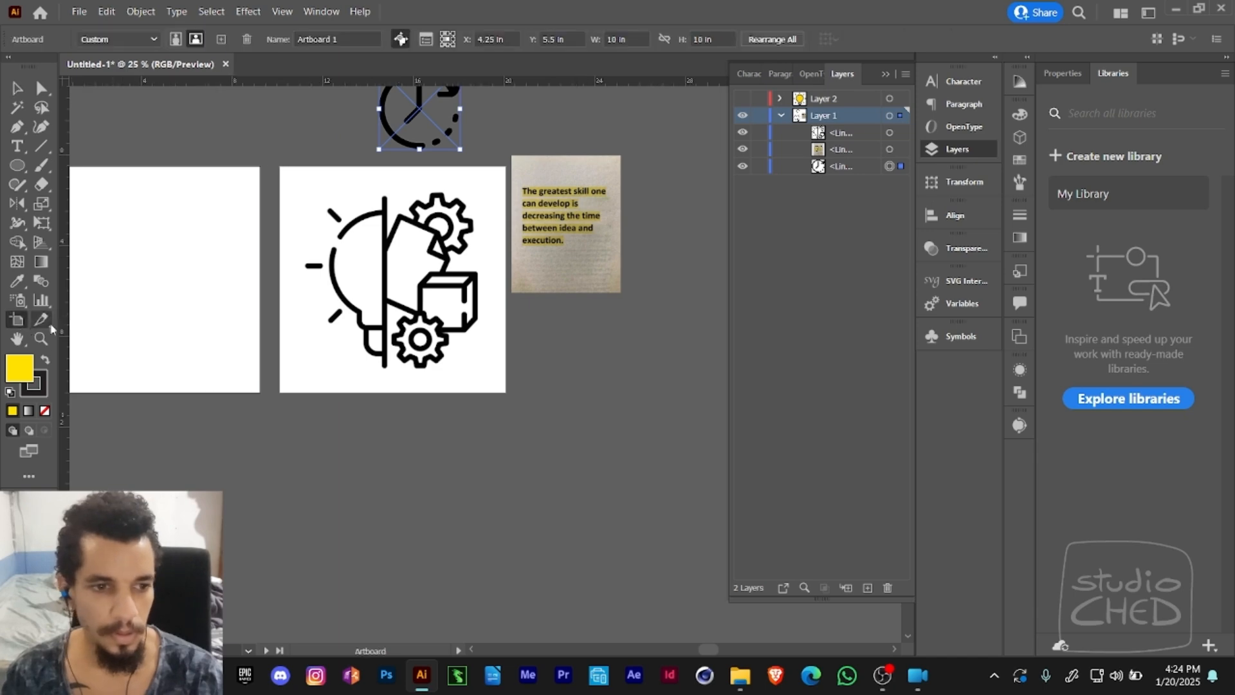
drag(569, 239, 425, 251)
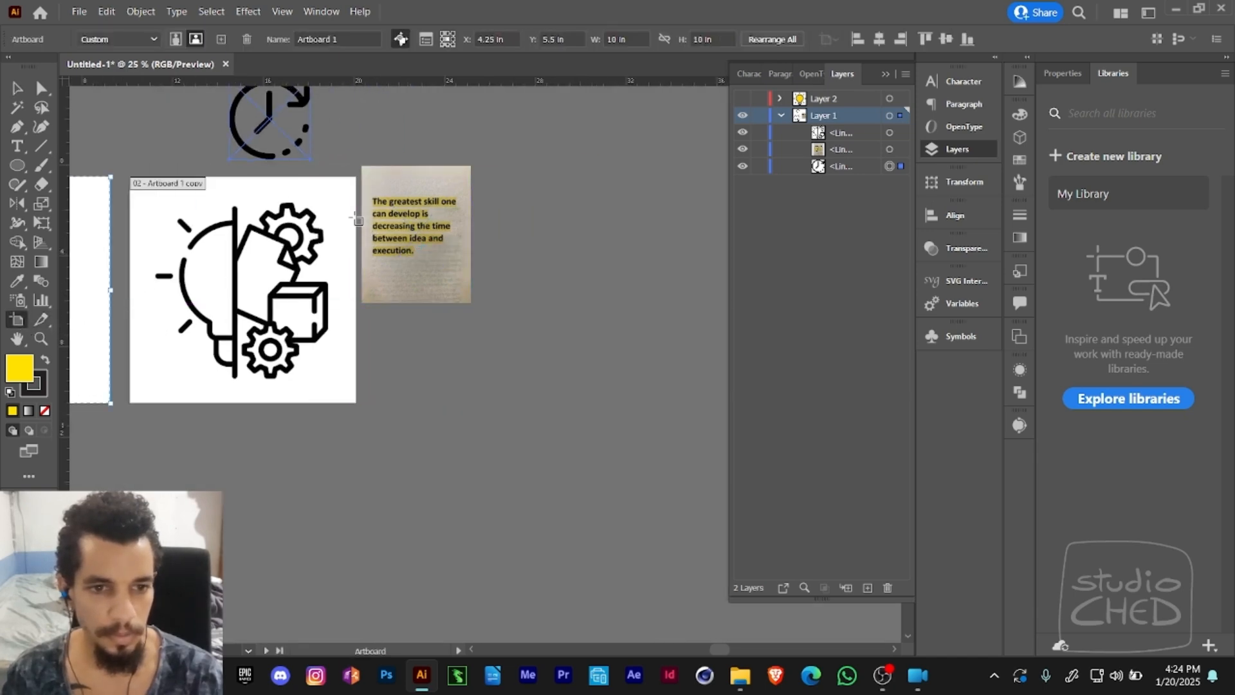
drag(334, 198, 596, 203)
drag(383, 188, 602, 358)
key(v)
click(461, 251)
click(599, 350)
key(Delete)
- Enlarge the clock image to fill most of the third artboard
drag(603, 358, 573, 267)
key(e)
drag(518, 289, 631, 267)
key(v)
- Reflect the clock image horizontally and rotate it 90° clockwise on the third artboard
key(o)
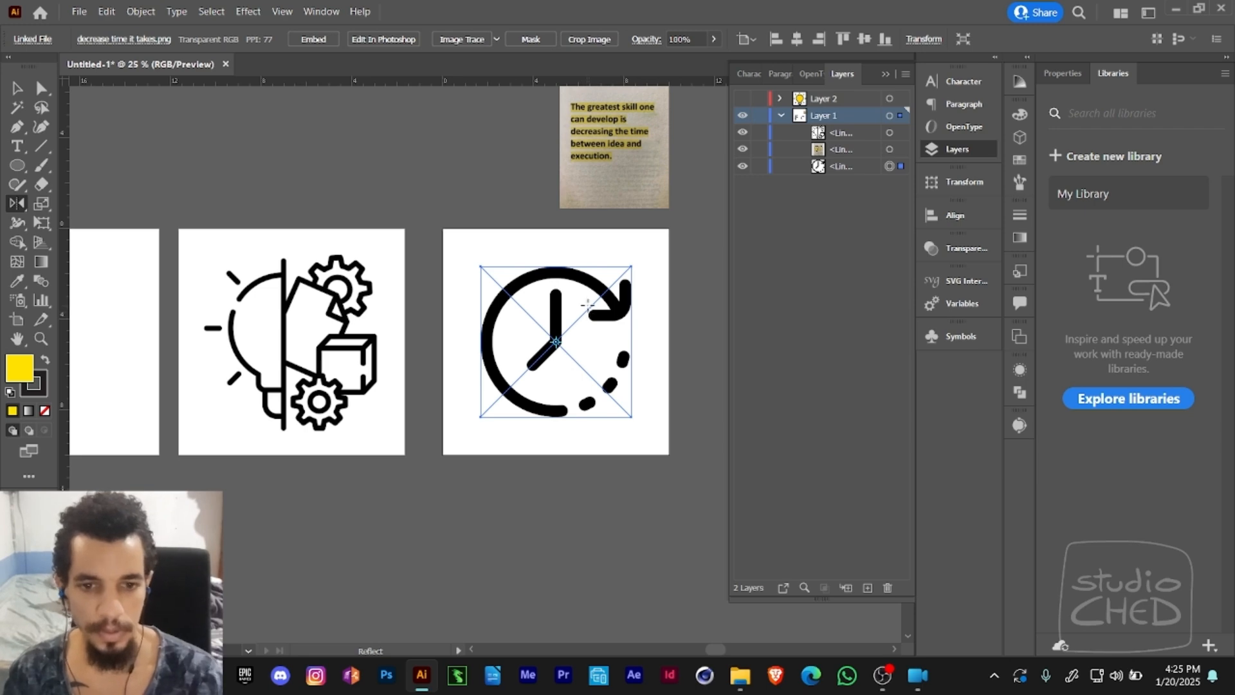
drag(587, 305, 526, 355)
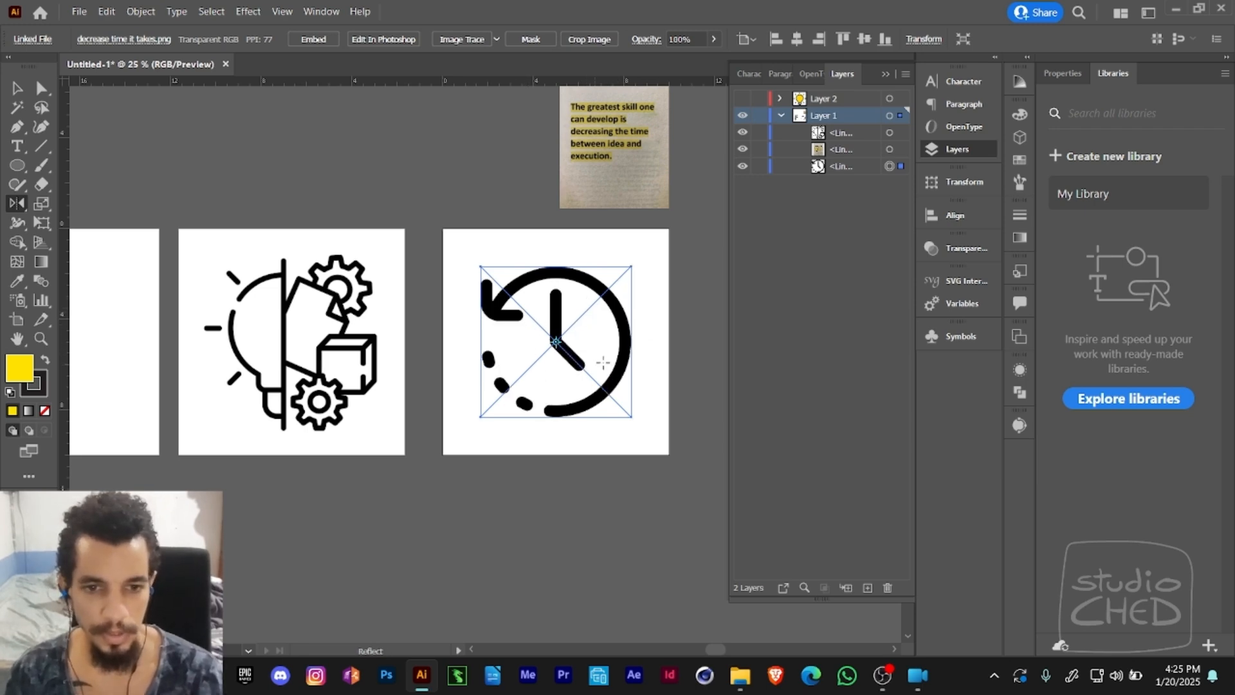
key(e)
drag(644, 308, 460, 377)
key(v)
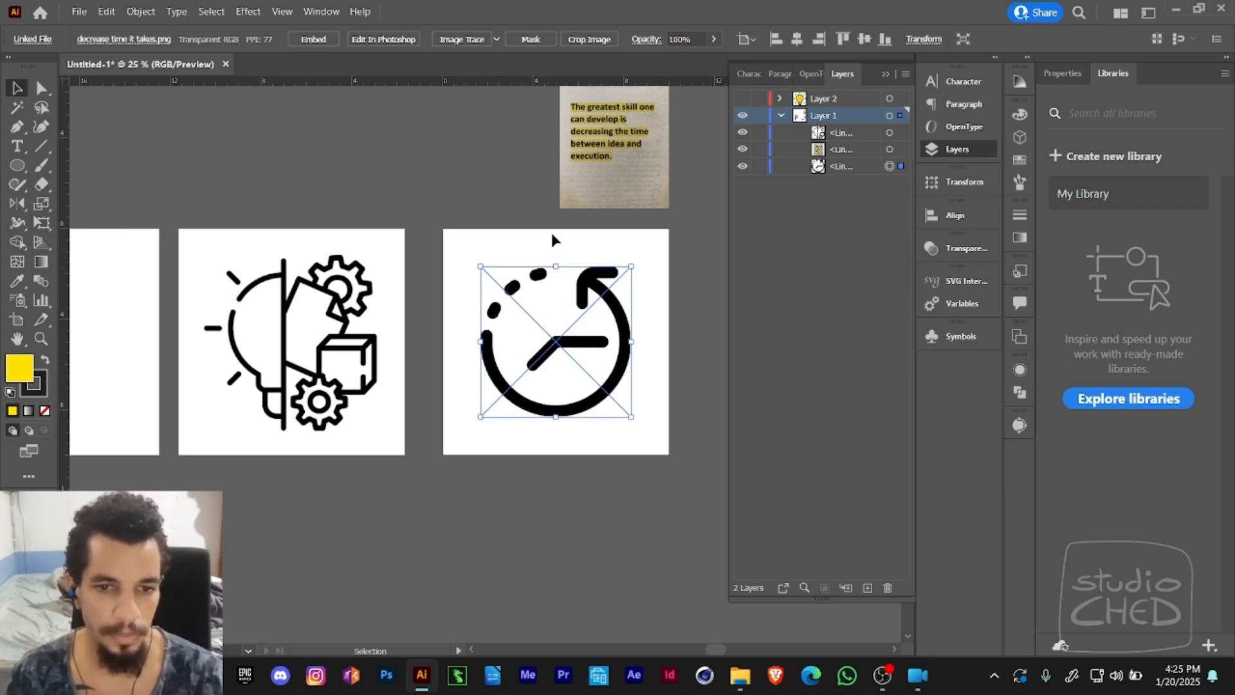
- Move the quote picture above the second artboard
drag(494, 275, 572, 289)
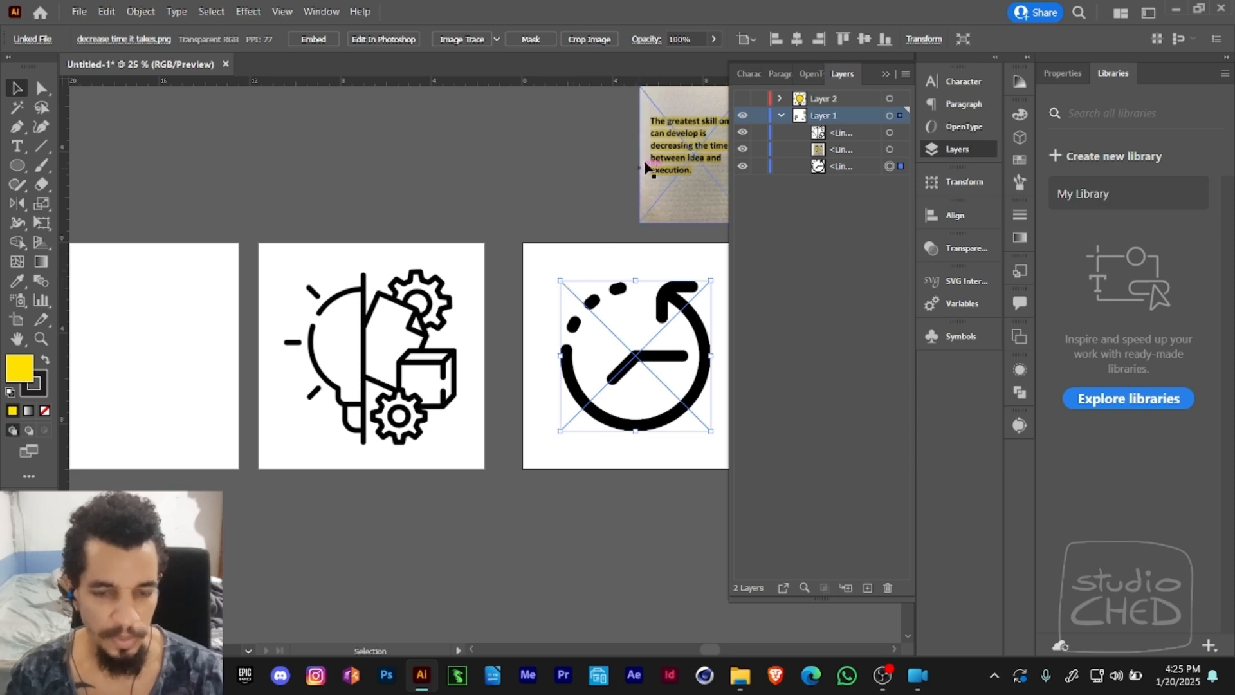
drag(666, 169, 437, 168)
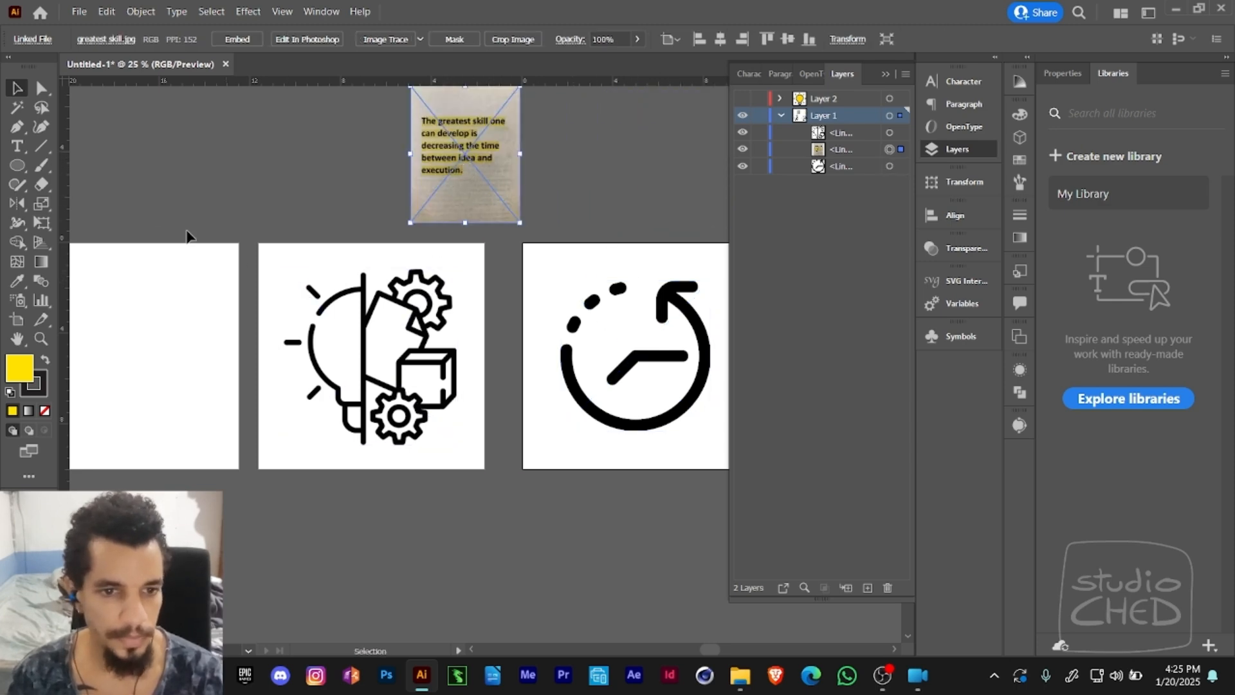
- Draw a yellow rectangle about 4.4 × 9.8 in over the gears-and-cube half of the idea image
click(16, 167)
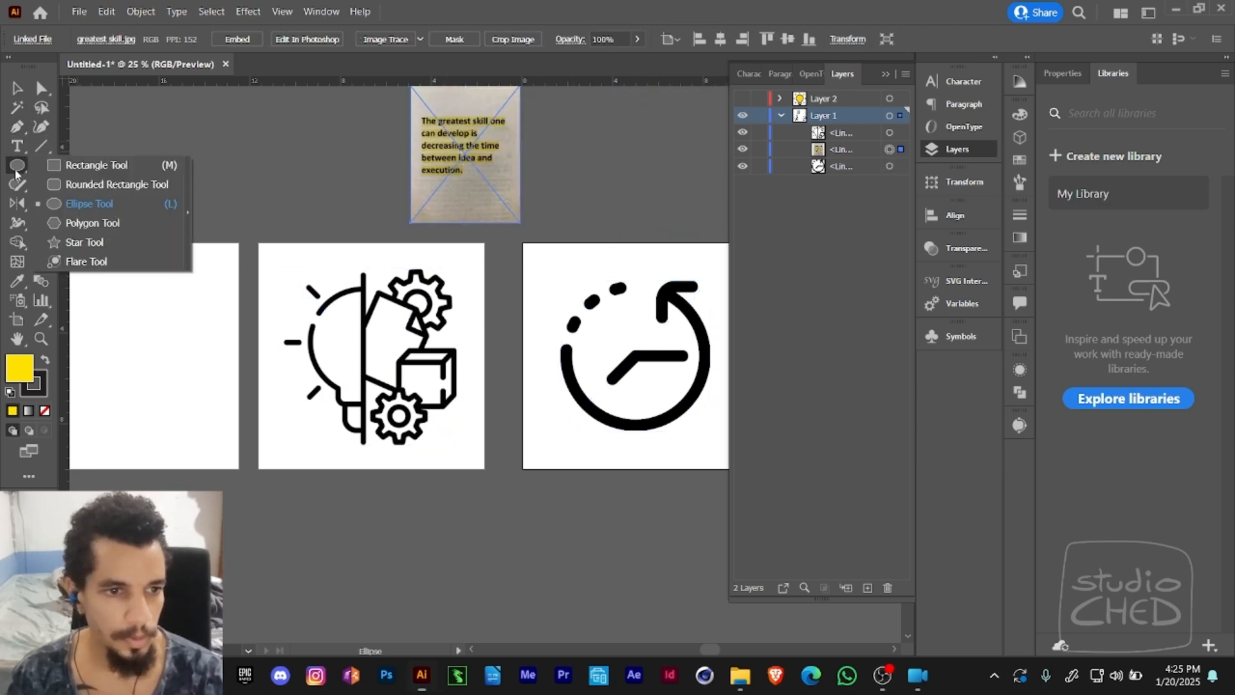
click(64, 166)
drag(367, 251, 465, 465)
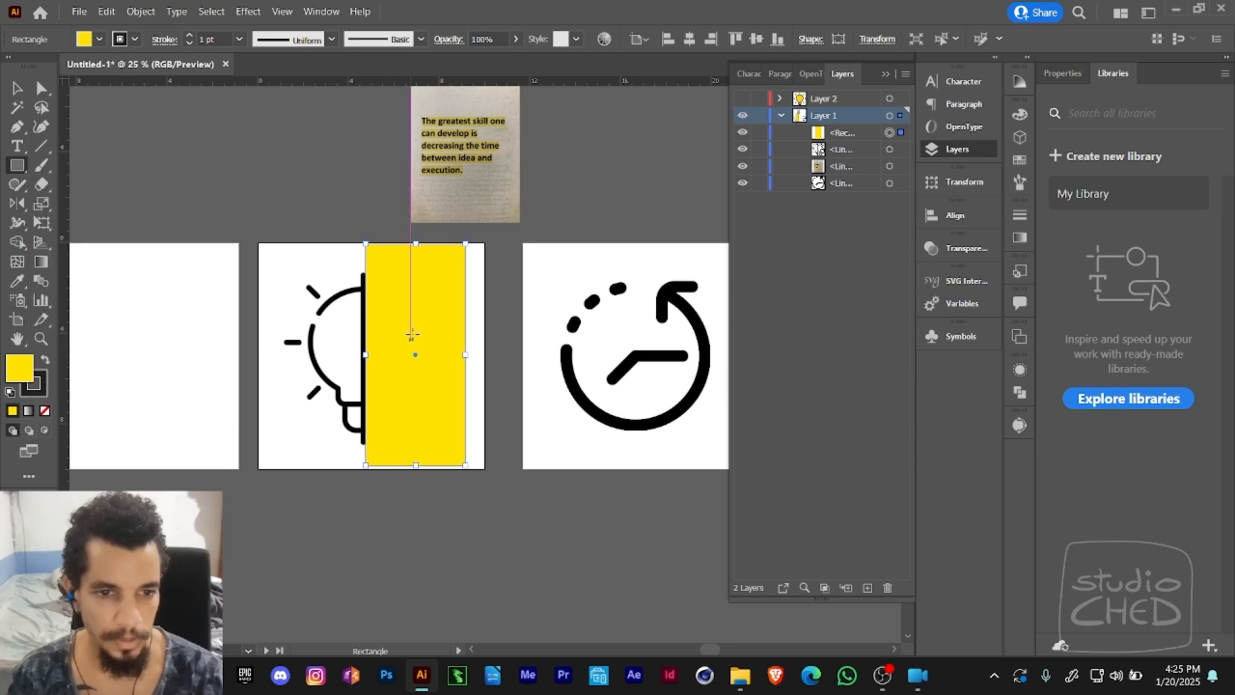
- Select the yellow rectangle together with the idea image and make a clipping mask from them
key(v)
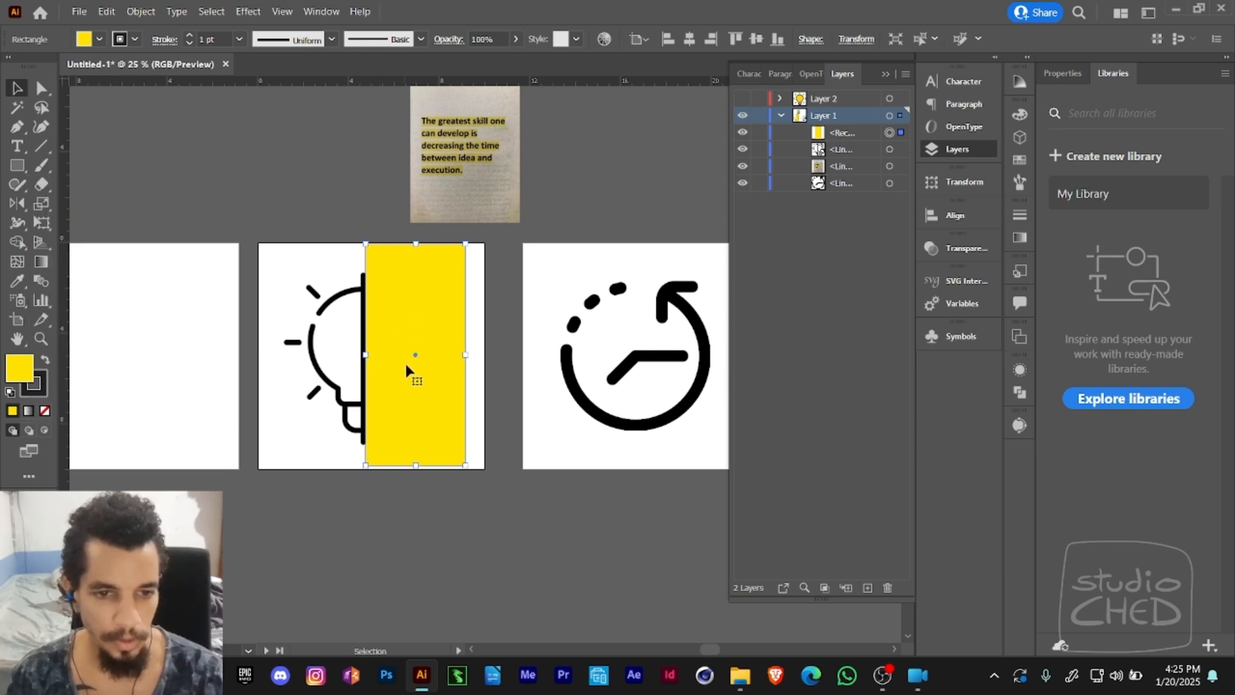
shift+click(343, 348)
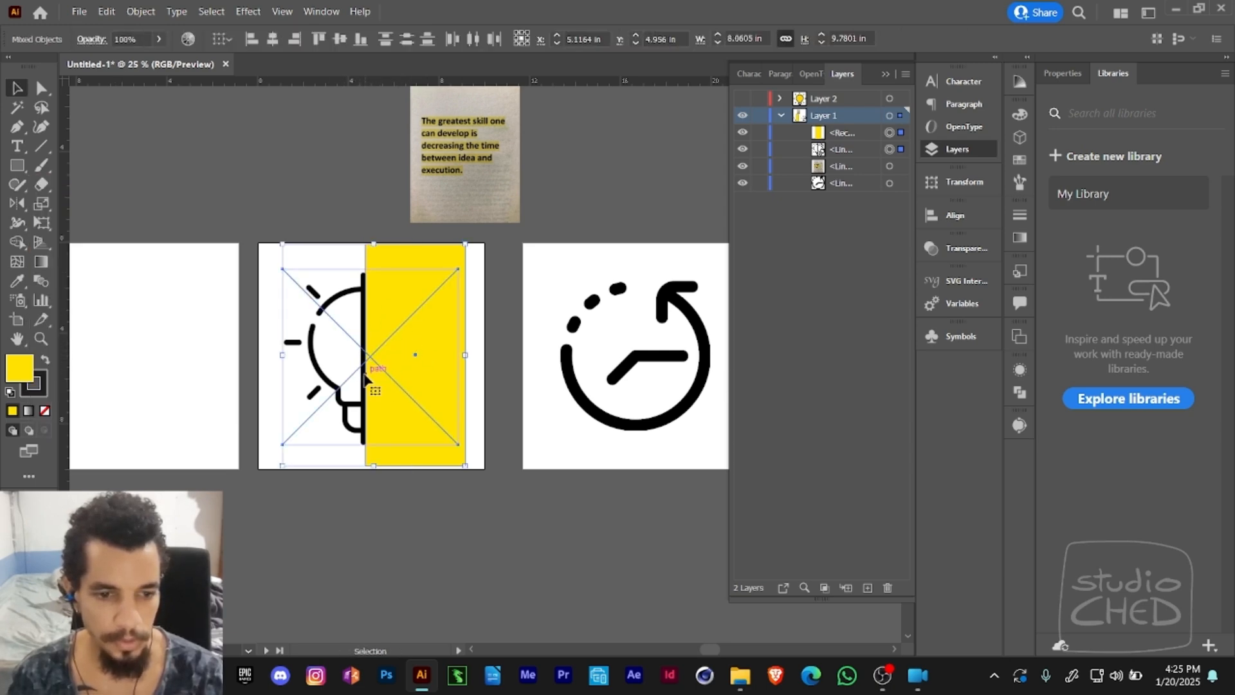
click(361, 522)
click(372, 435)
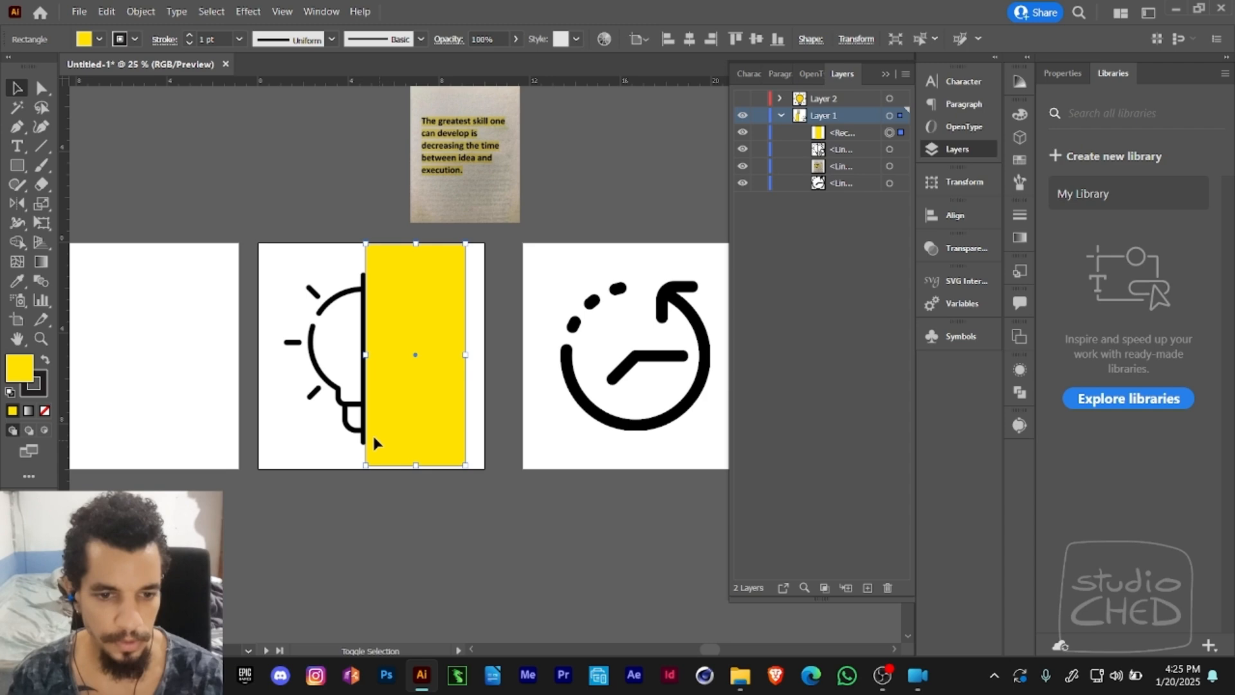
shift+click(337, 384)
click(419, 503)
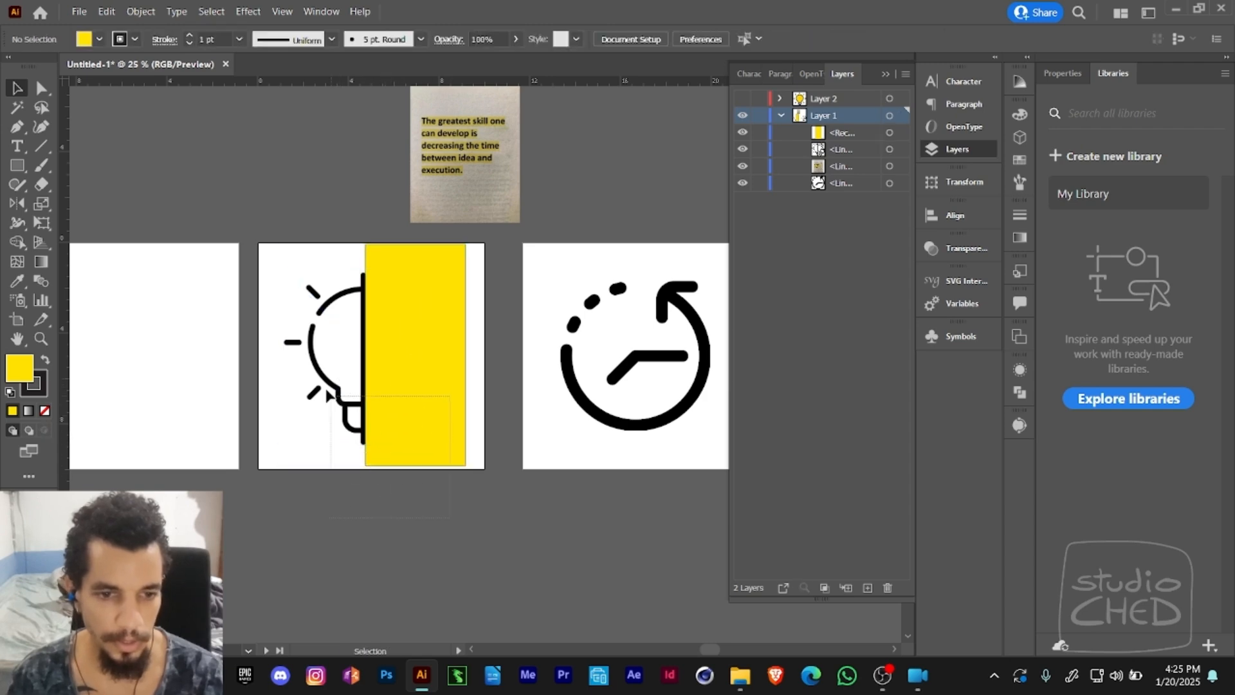
drag(329, 395, 391, 400)
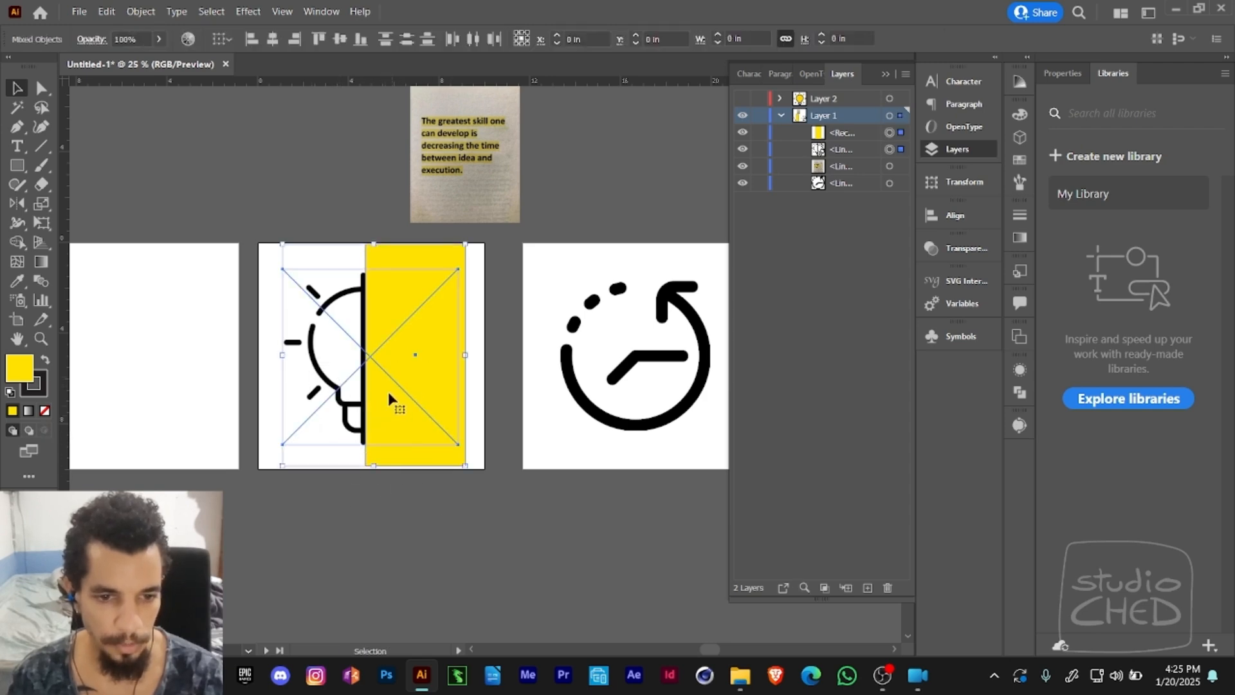
click(155, 13)
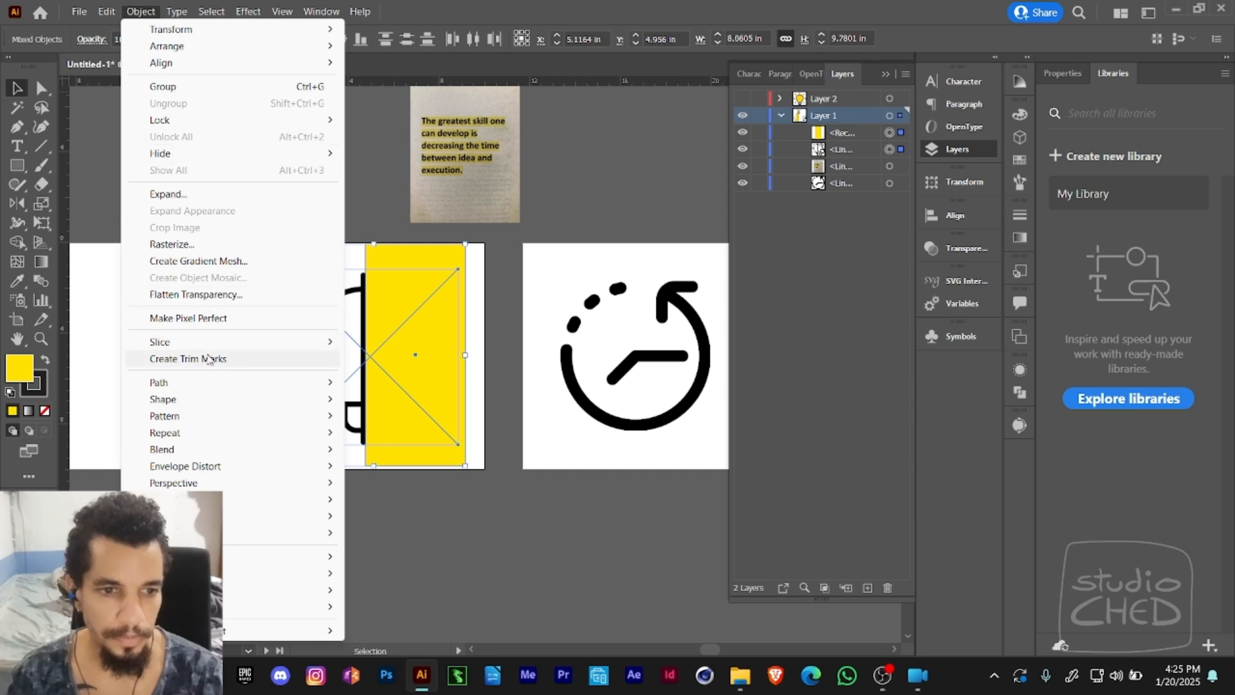
mouse_move(193, 557)
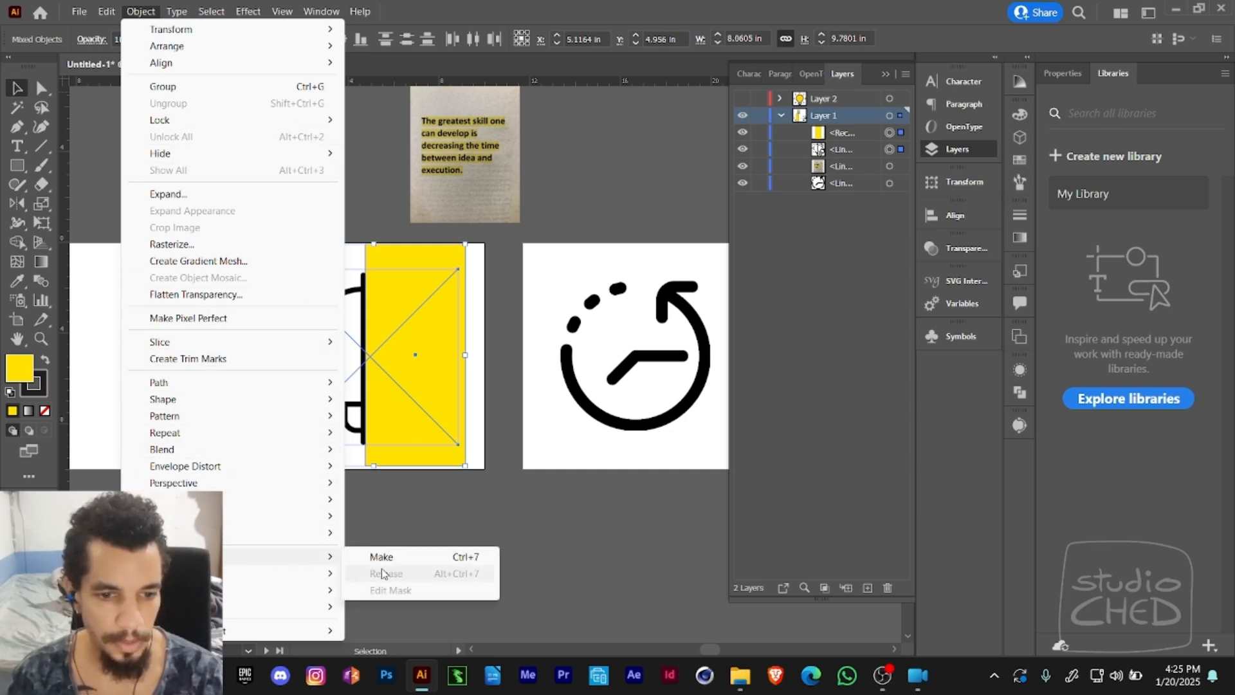
click(474, 558)
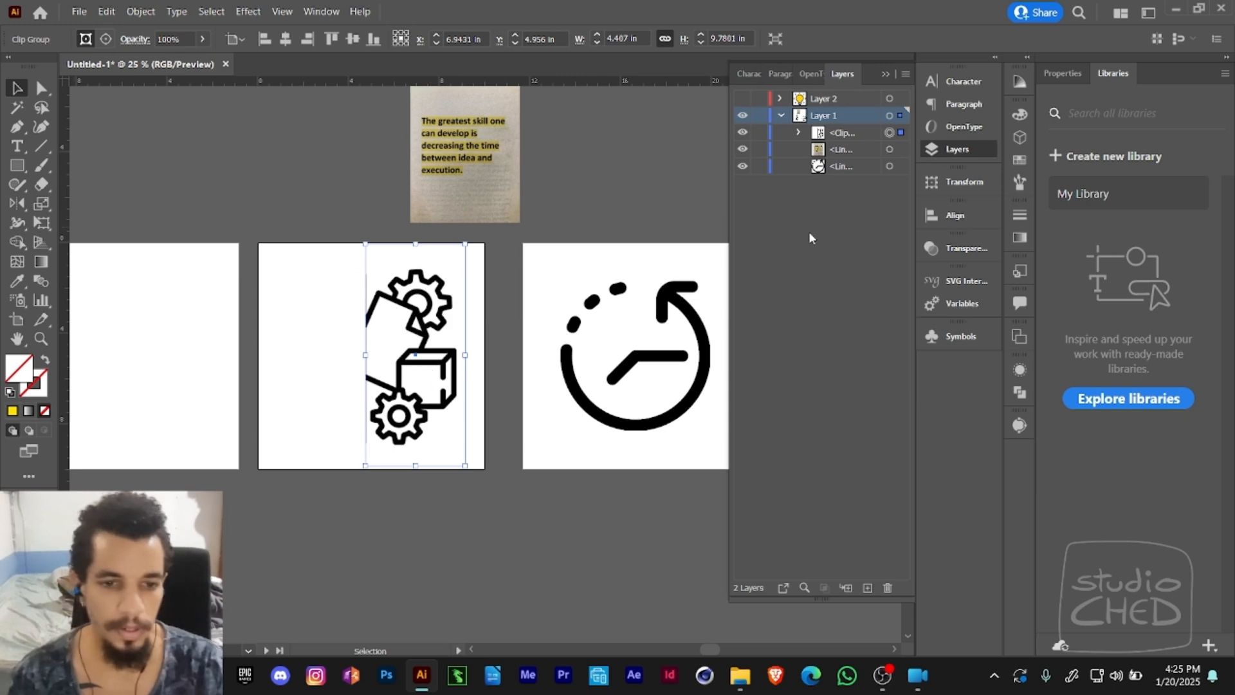
- Expand the clip group, toggle the clipping rectangle's visibility to compare the masked and unmasked image, and select the rectangle
click(799, 133)
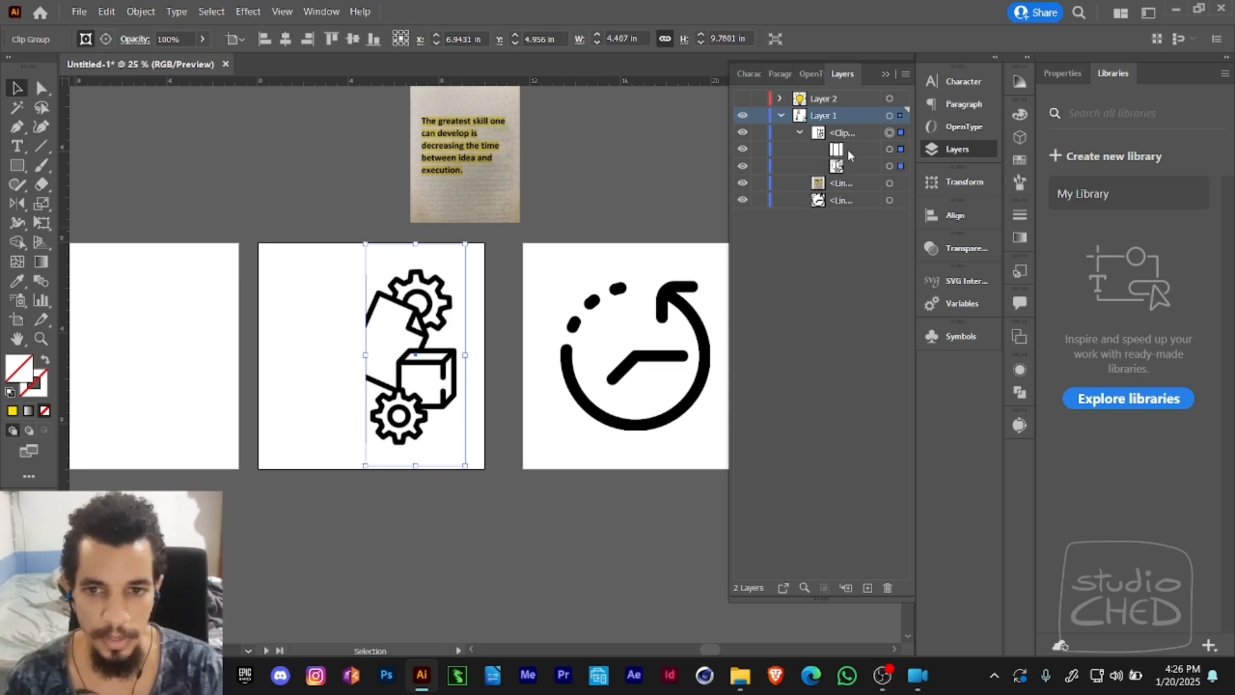
click(853, 150)
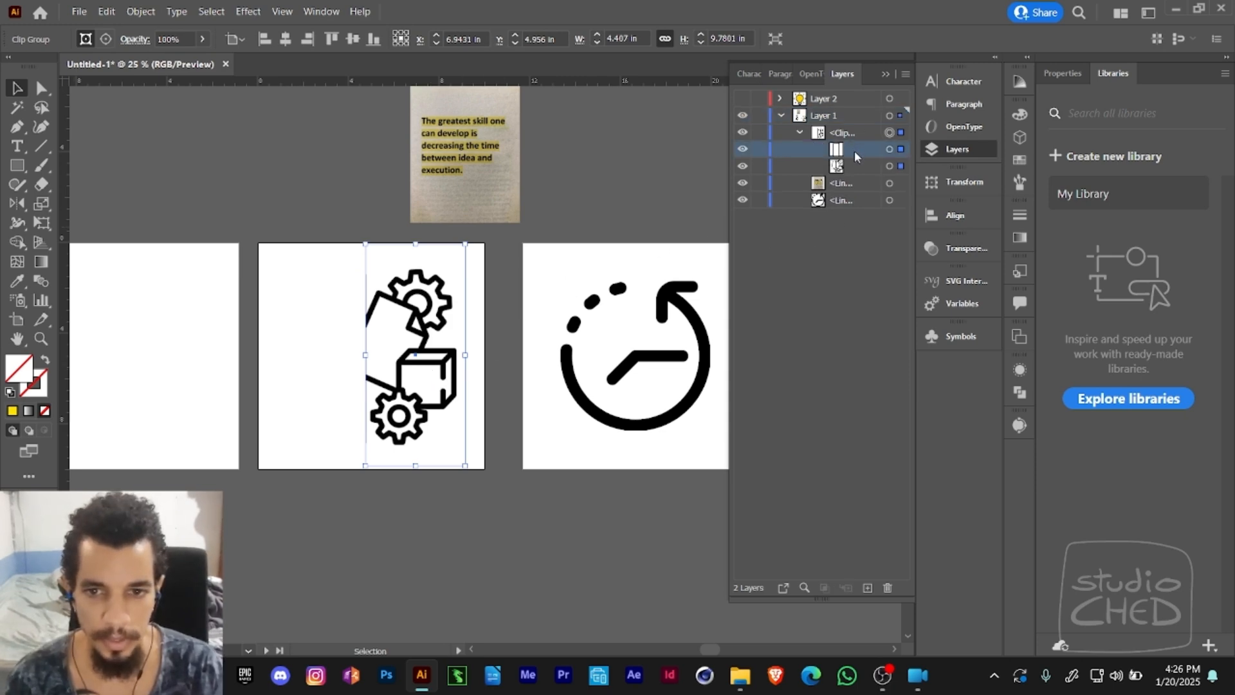
click(743, 150)
click(743, 150)
click(743, 151)
click(743, 151)
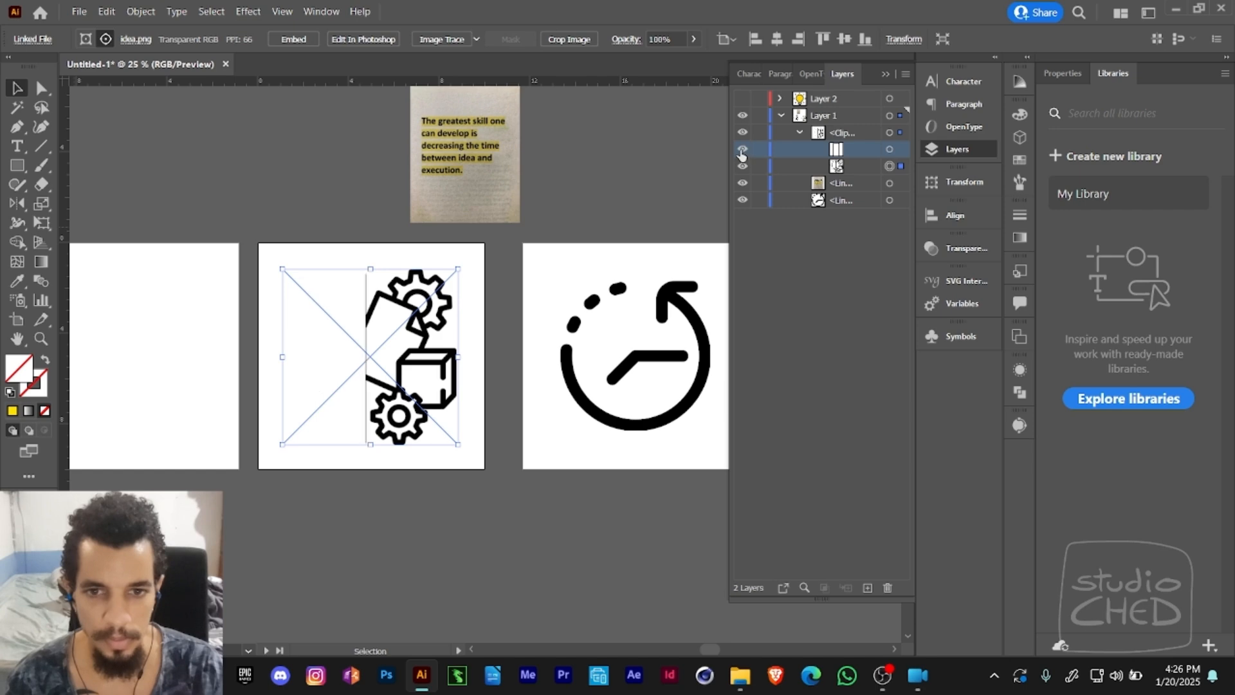
click(743, 151)
click(742, 152)
click(743, 152)
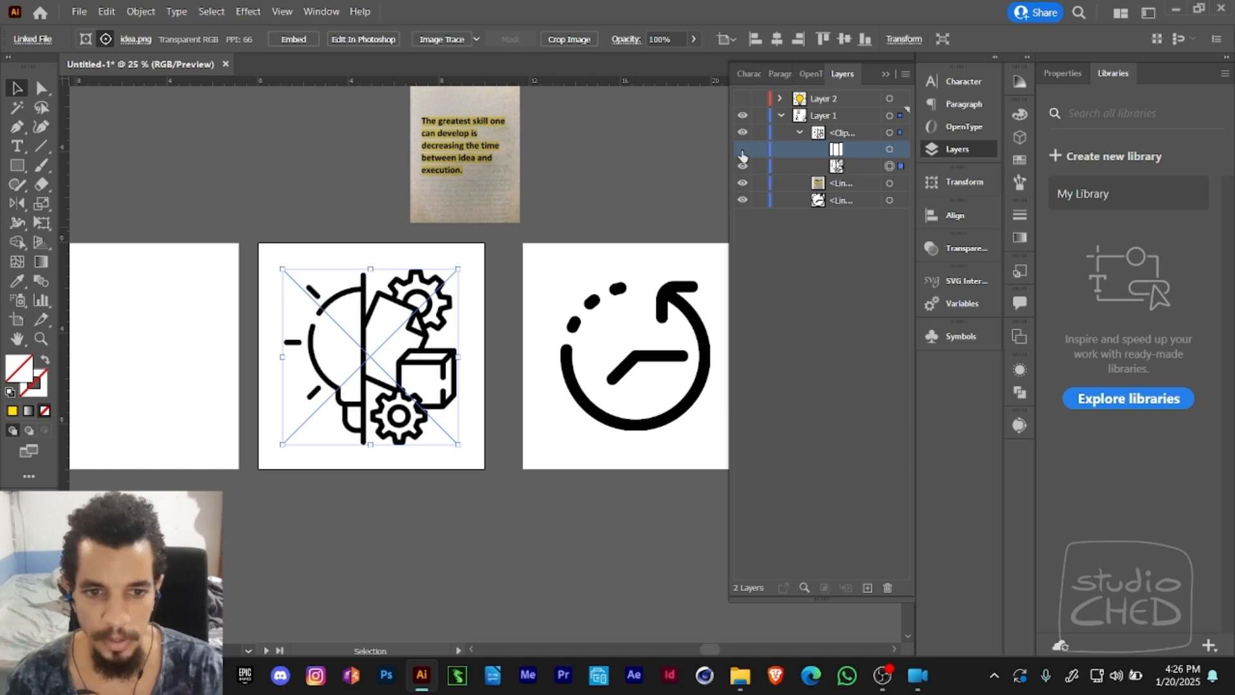
click(743, 151)
click(889, 151)
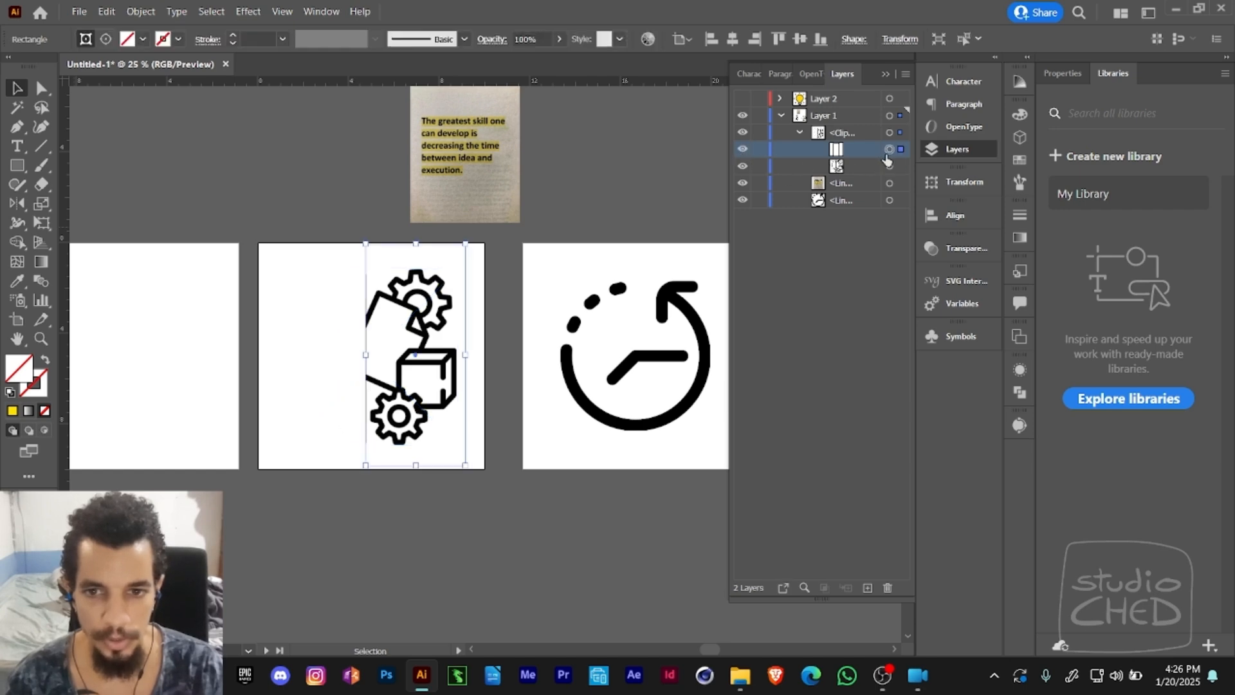
- Shorten the clipping rectangle on the idea image to about 8.8 in tall by moving its upper and lower edges inward
key(a)
click(507, 328)
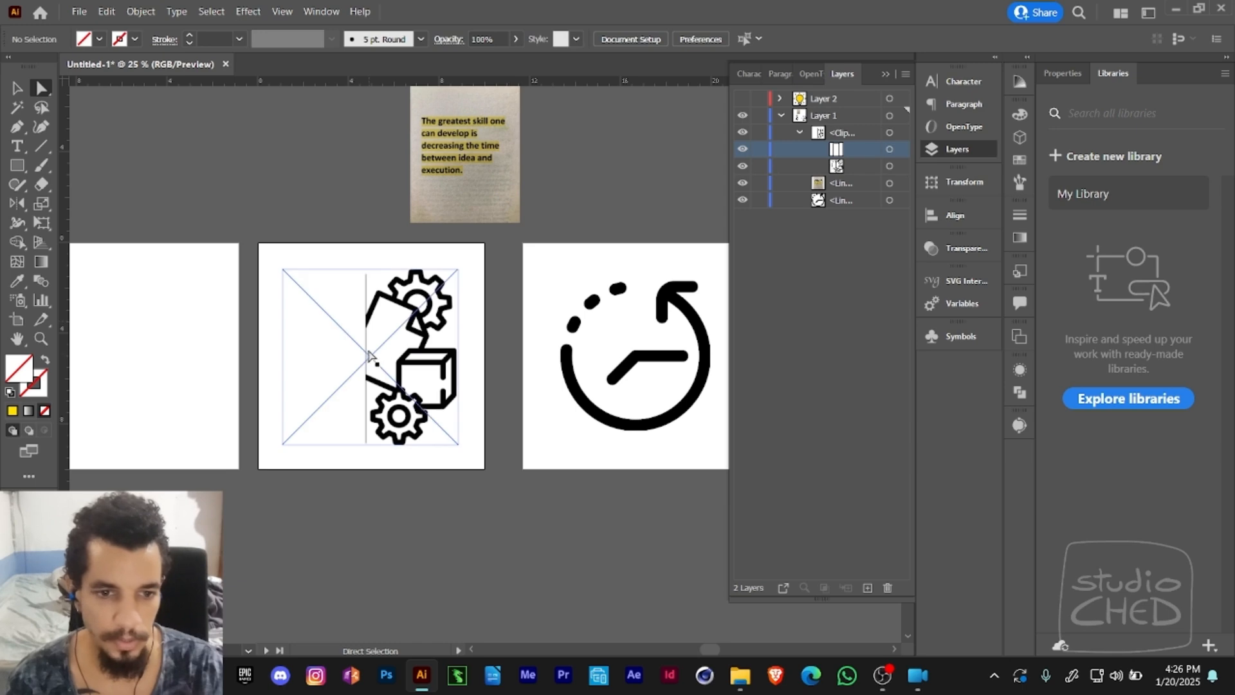
click(367, 358)
mouse_move(367, 358)
mouse_down()
mouse_move(342, 358)
mouse_move(368, 372)
mouse_up()
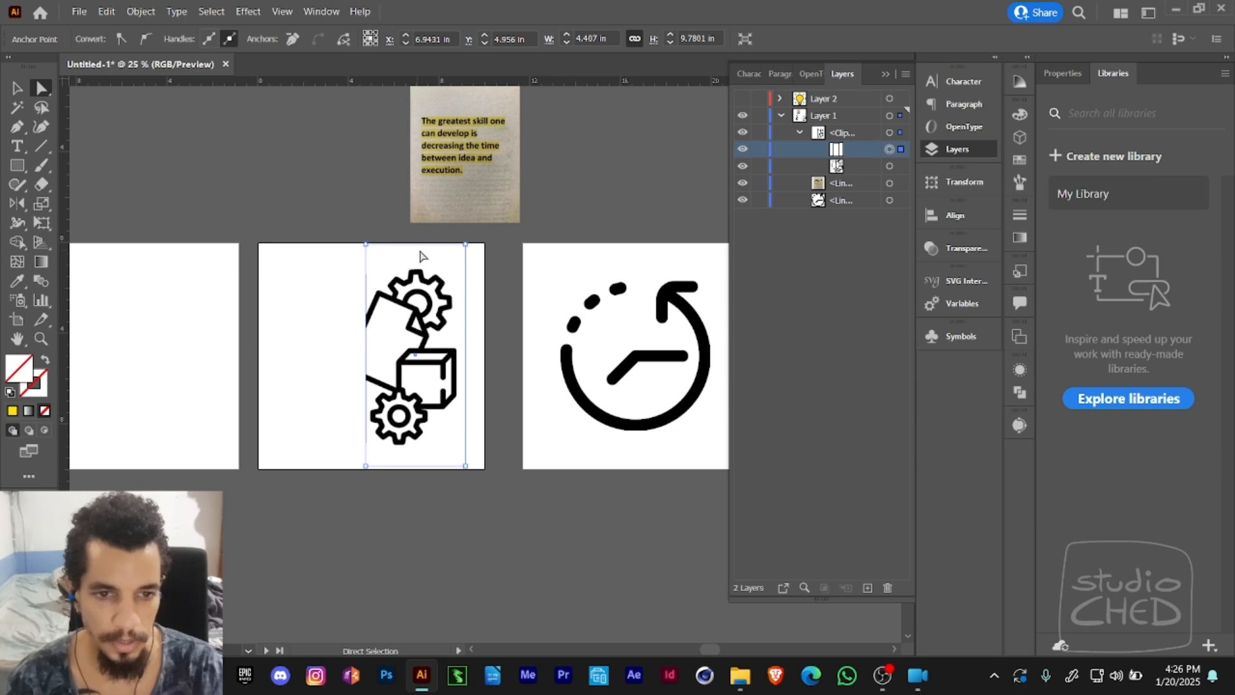
drag(431, 244, 429, 254)
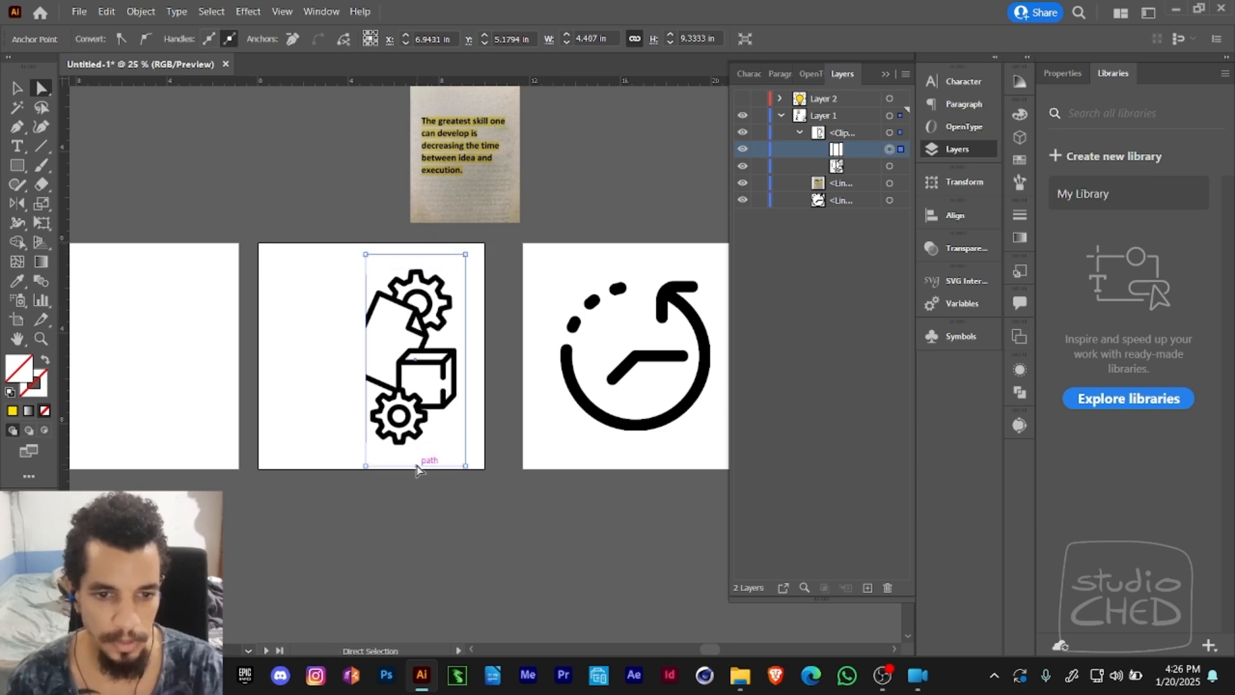
drag(419, 465, 427, 453)
key(v)
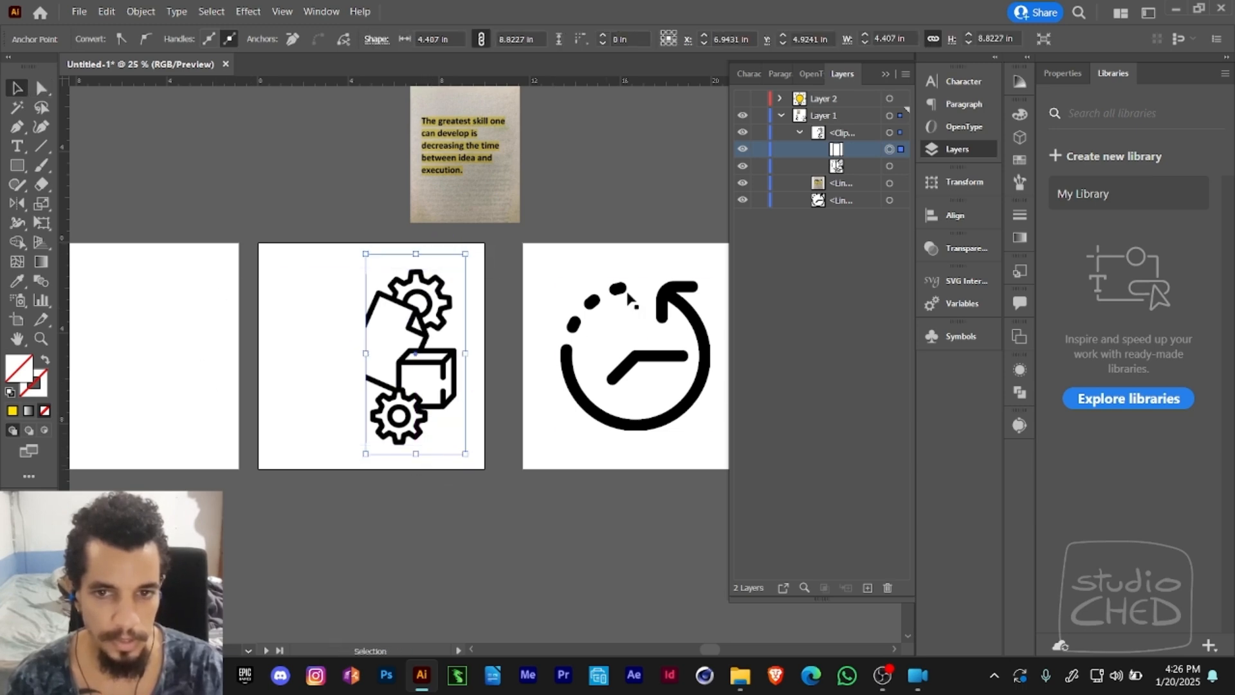
- Toggle the clipping rectangle's visibility to compare the full idea image with the masked gears-and-cube half
click(835, 170)
click(741, 149)
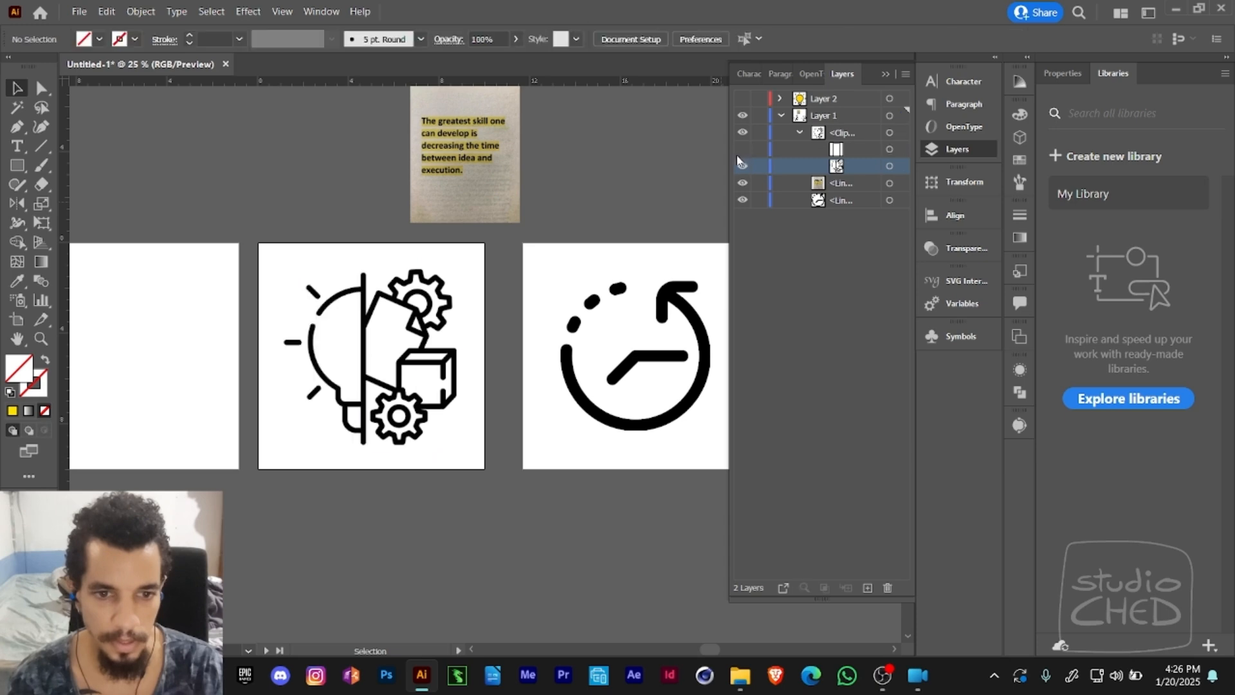
click(741, 148)
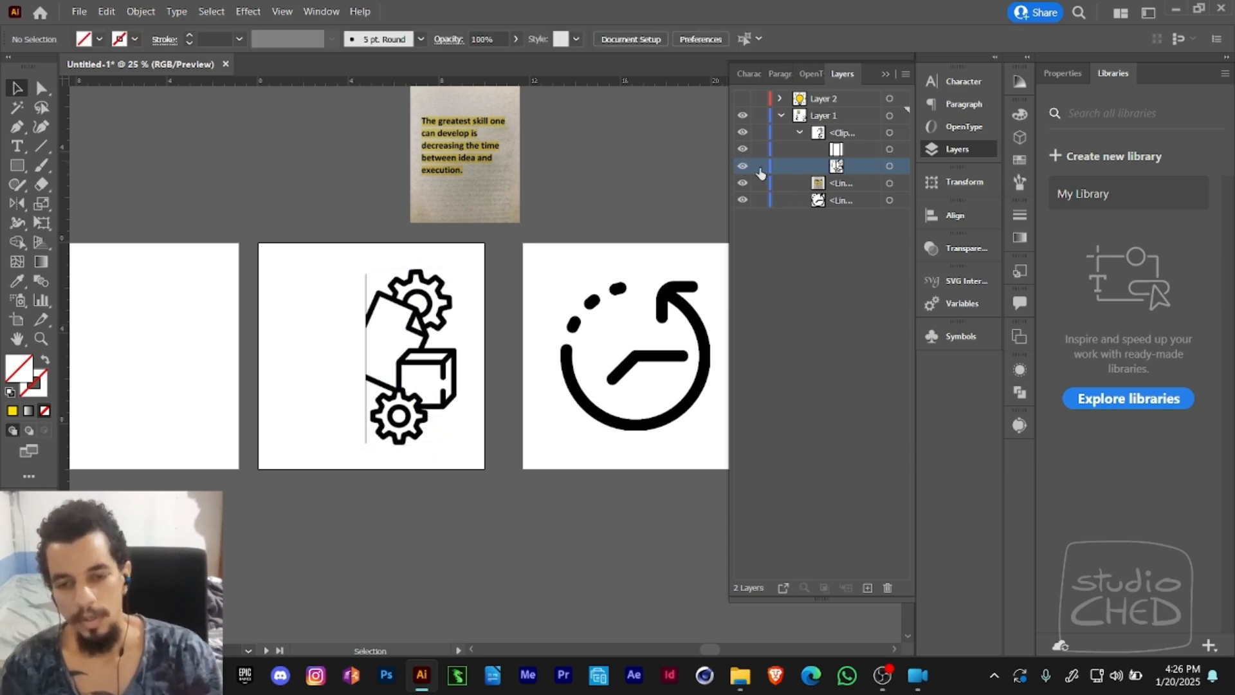
click(743, 150)
click(743, 150)
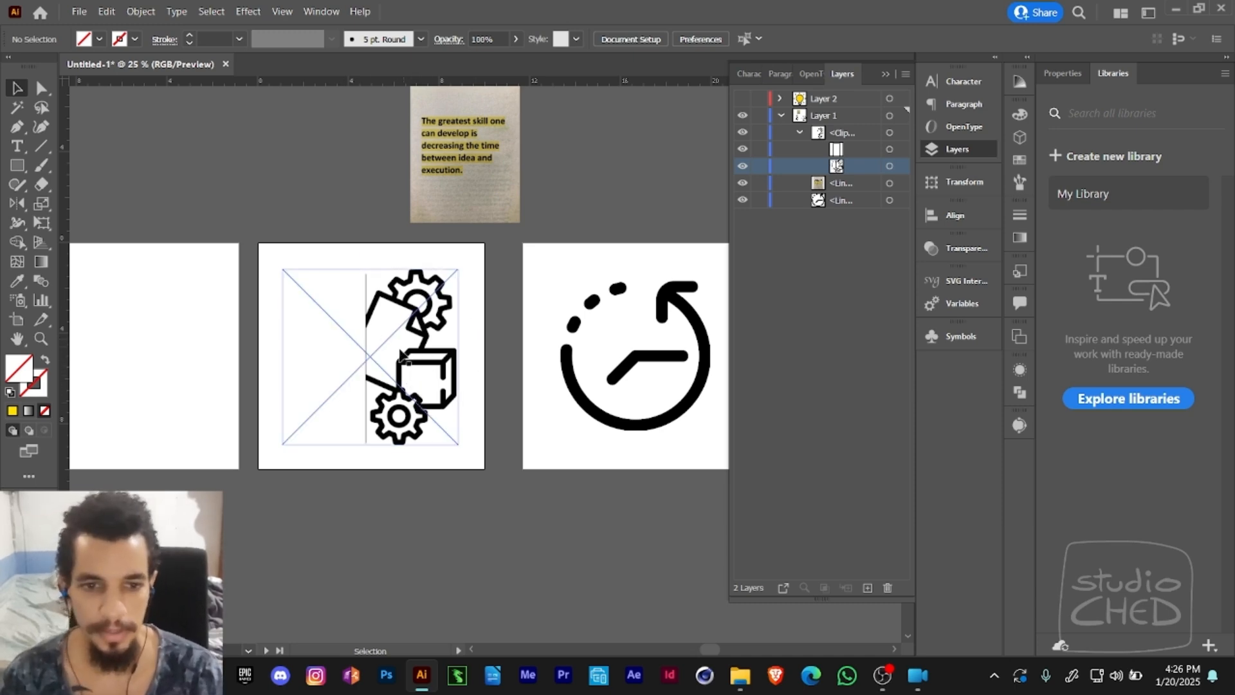
- Select the clip group and move it toward the middle of its artboard, to X about 4.87 in
click(463, 361)
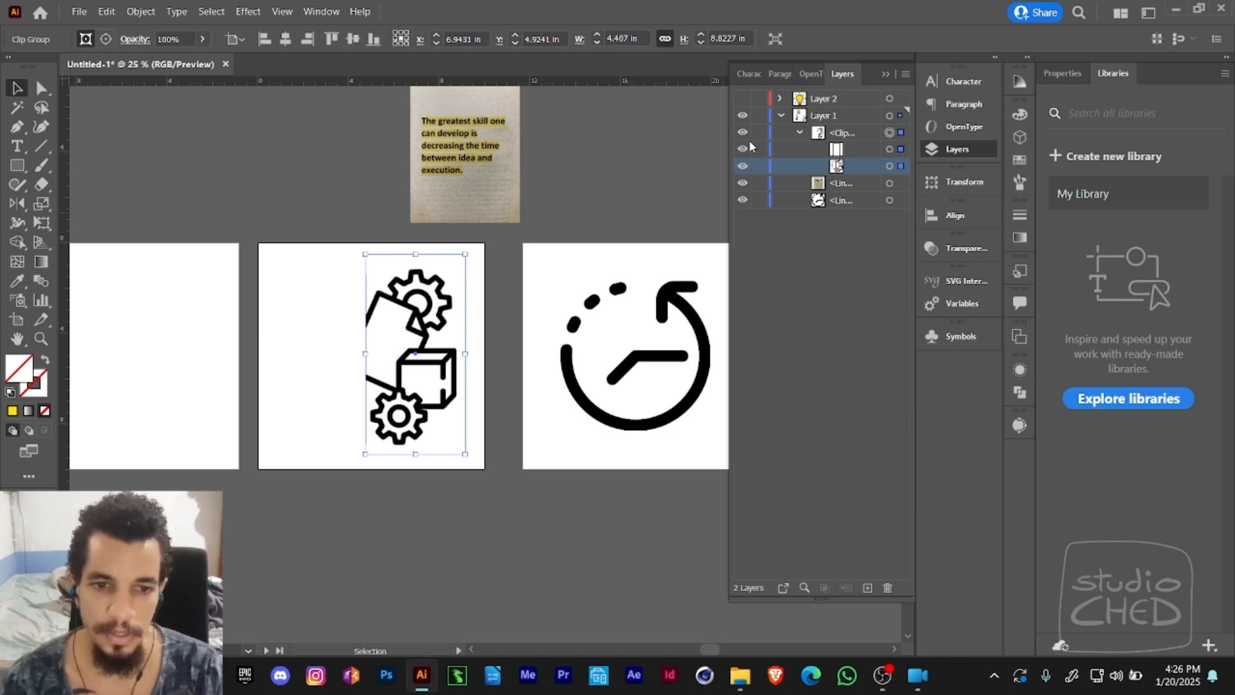
click(509, 293)
drag(482, 311, 588, 293)
drag(519, 341, 473, 343)
- Enlarge the clip group to about 4.88 × 9.77 in and reposition it at X about 5.38 in, Y 5 in
key(e)
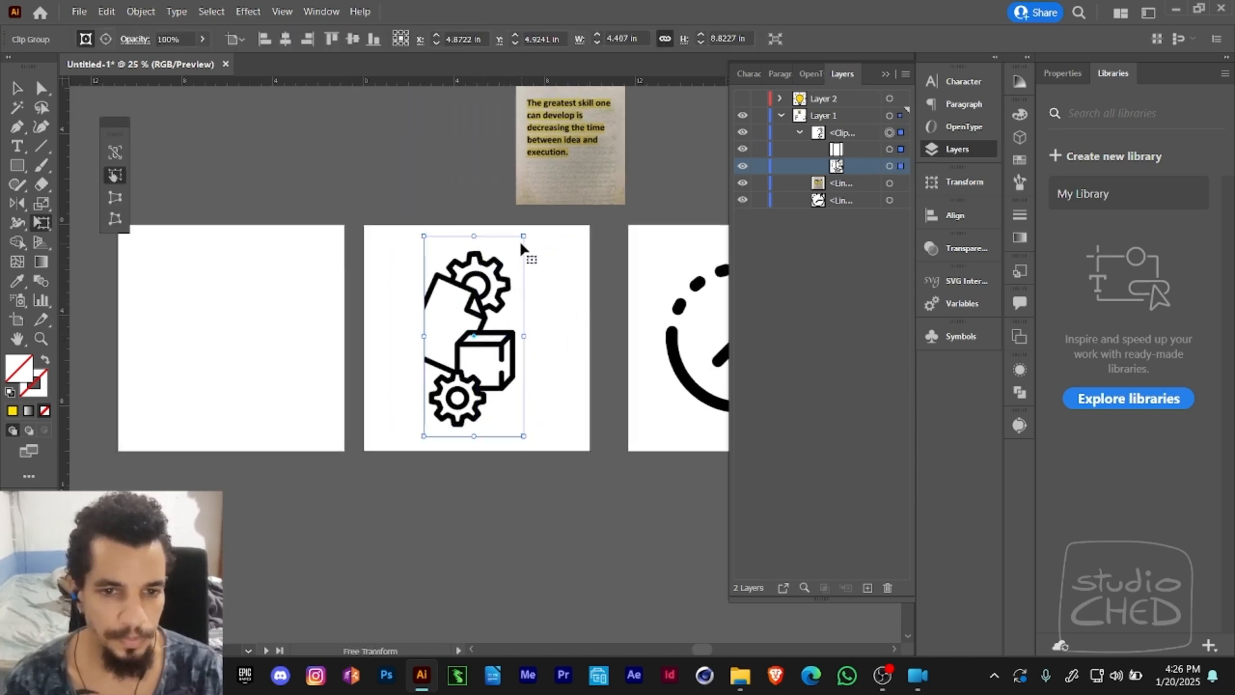
drag(523, 242, 529, 227)
key(v)
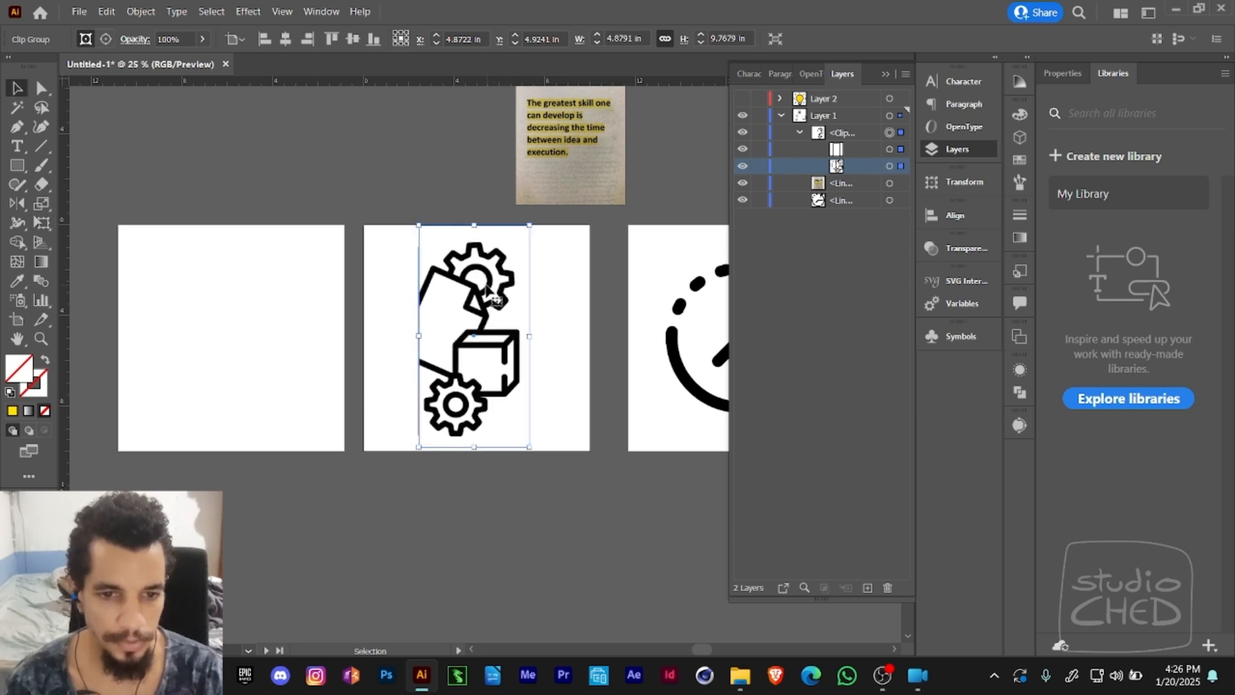
drag(489, 301, 500, 303)
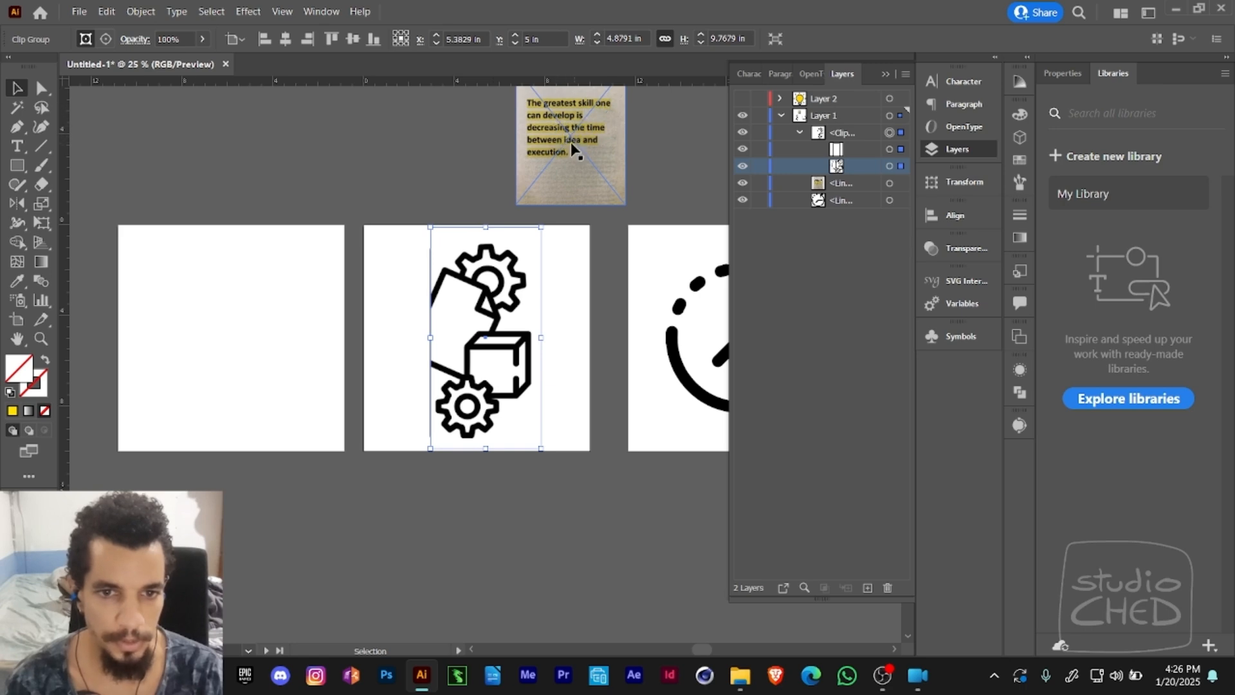
click(577, 288)
- Show Layer 2 temporarily, select the bulb outline to pick up its yellow fill and 28 pt dark stroke, and hide the layer again
key(space)
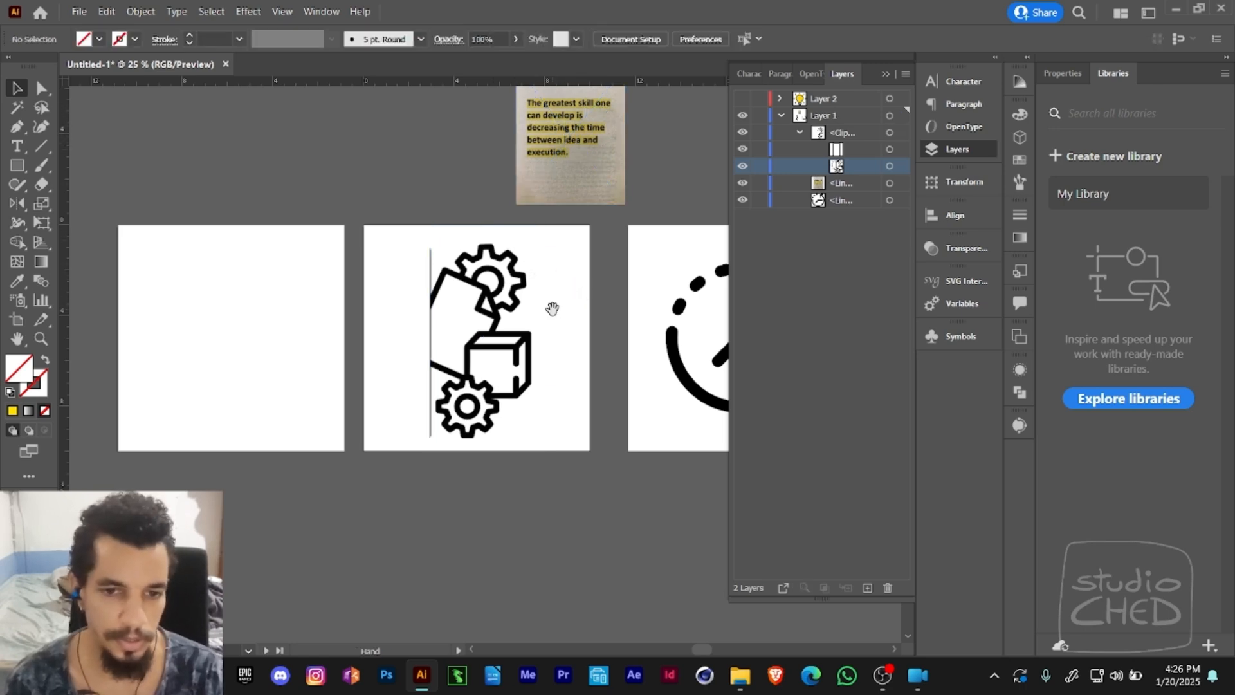
drag(552, 308, 528, 258)
key(ctrl+space)
click(493, 287)
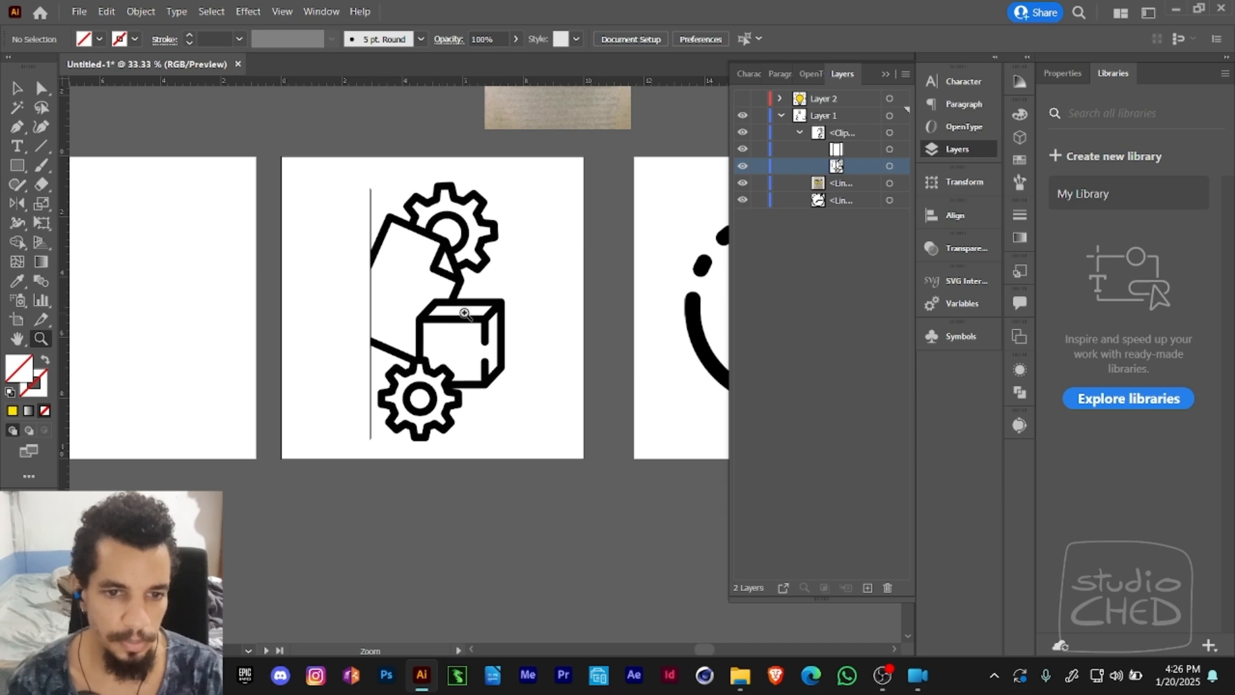
click(464, 313)
key(space)
drag(464, 313, 472, 330)
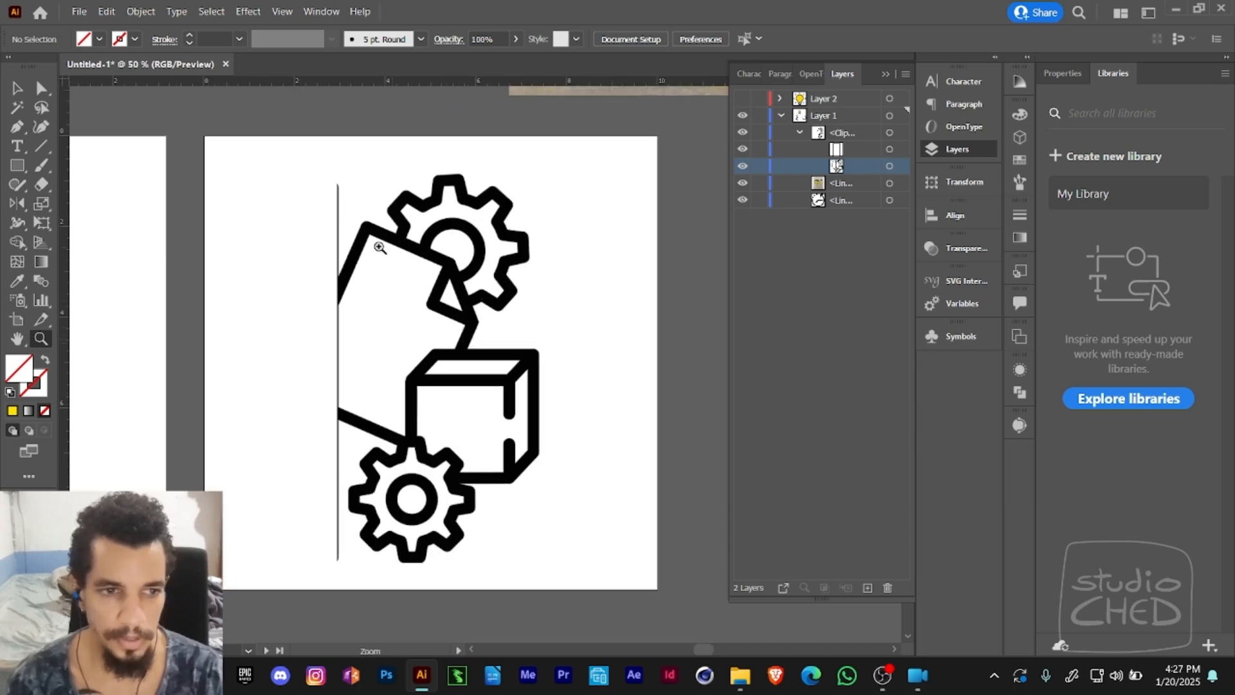
click(18, 127)
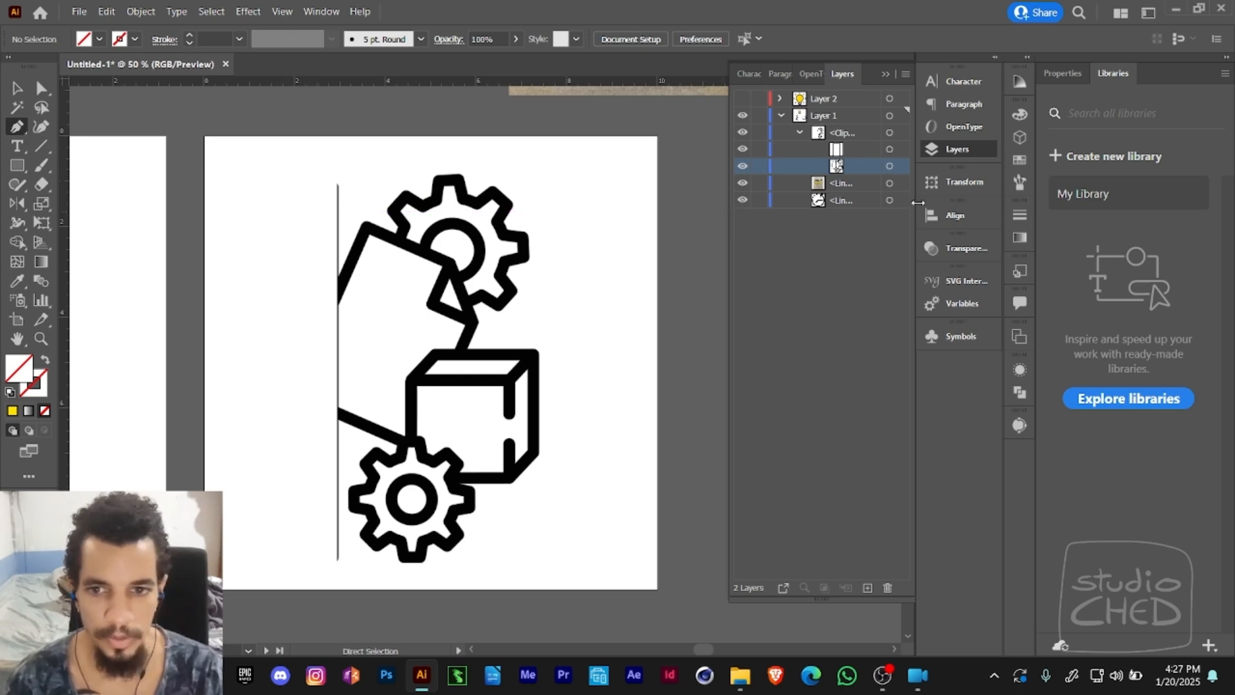
click(742, 99)
scroll(450, 322, left, 5)
key(a)
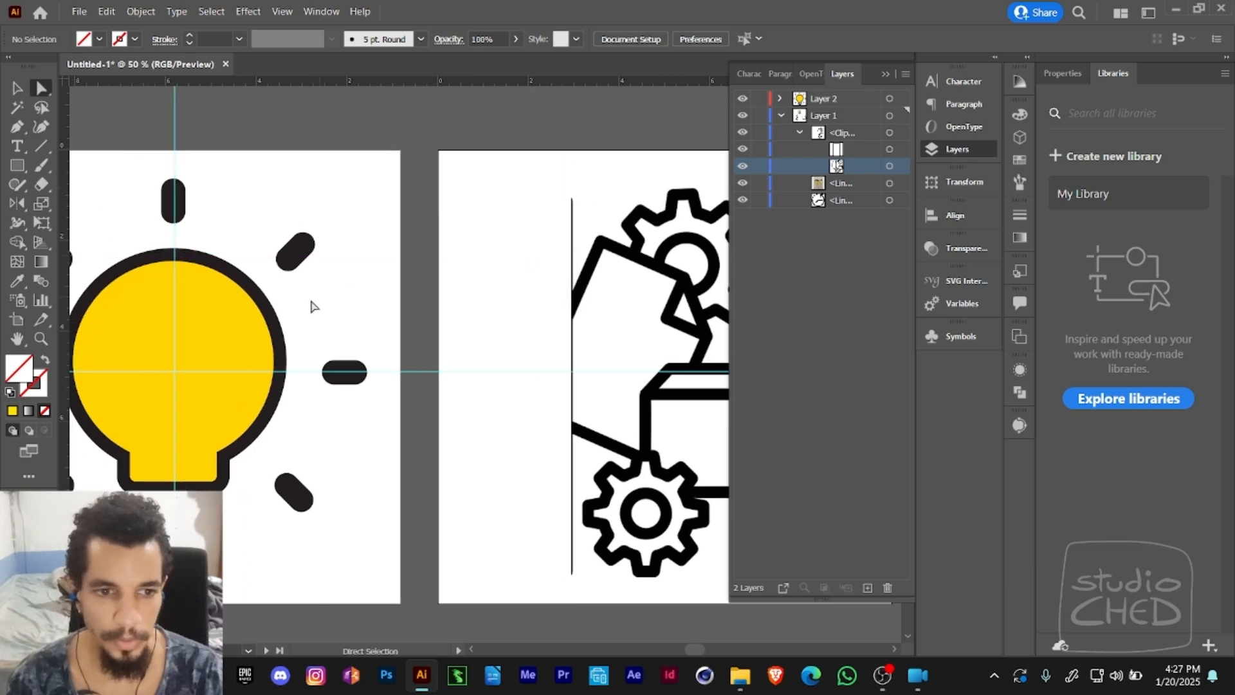
click(275, 329)
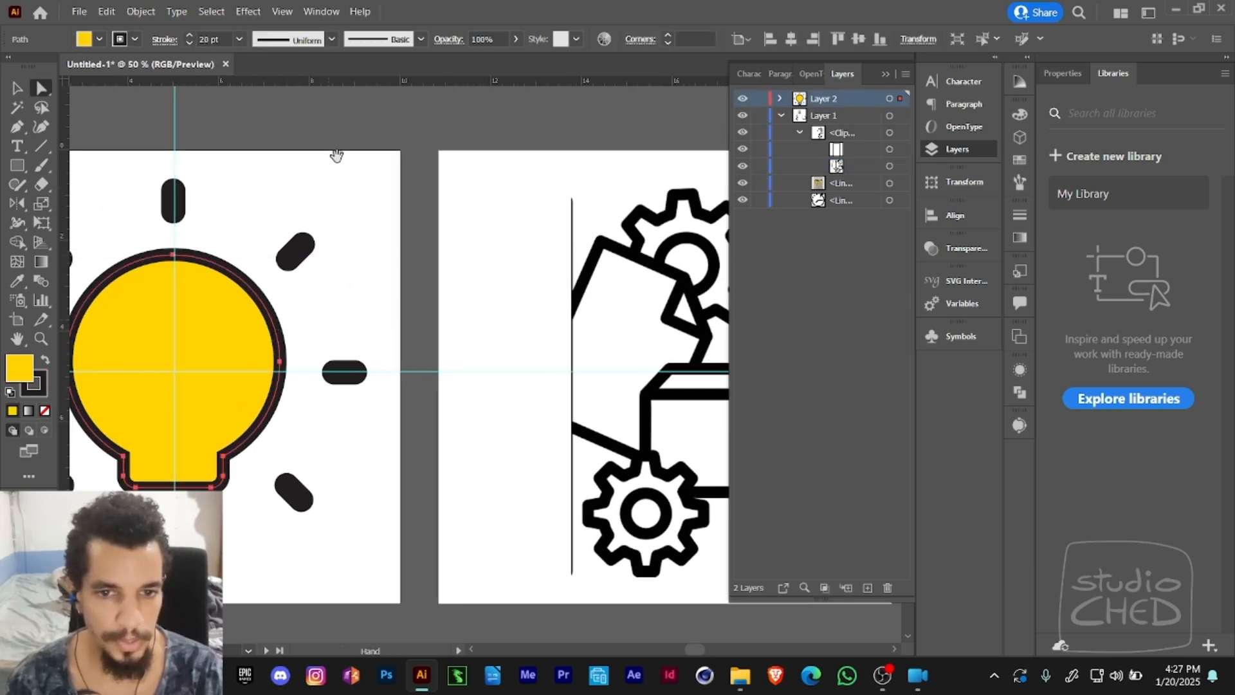
scroll(308, 170, right, 4)
click(17, 127)
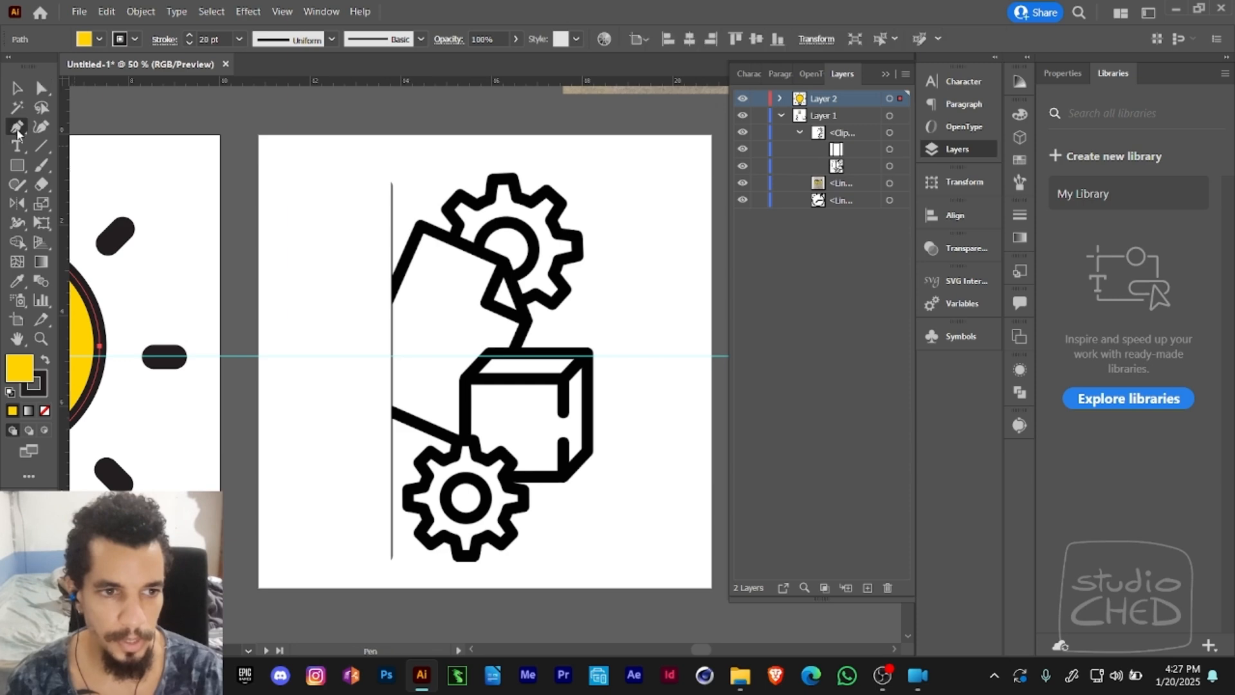
ctrl+click(323, 206)
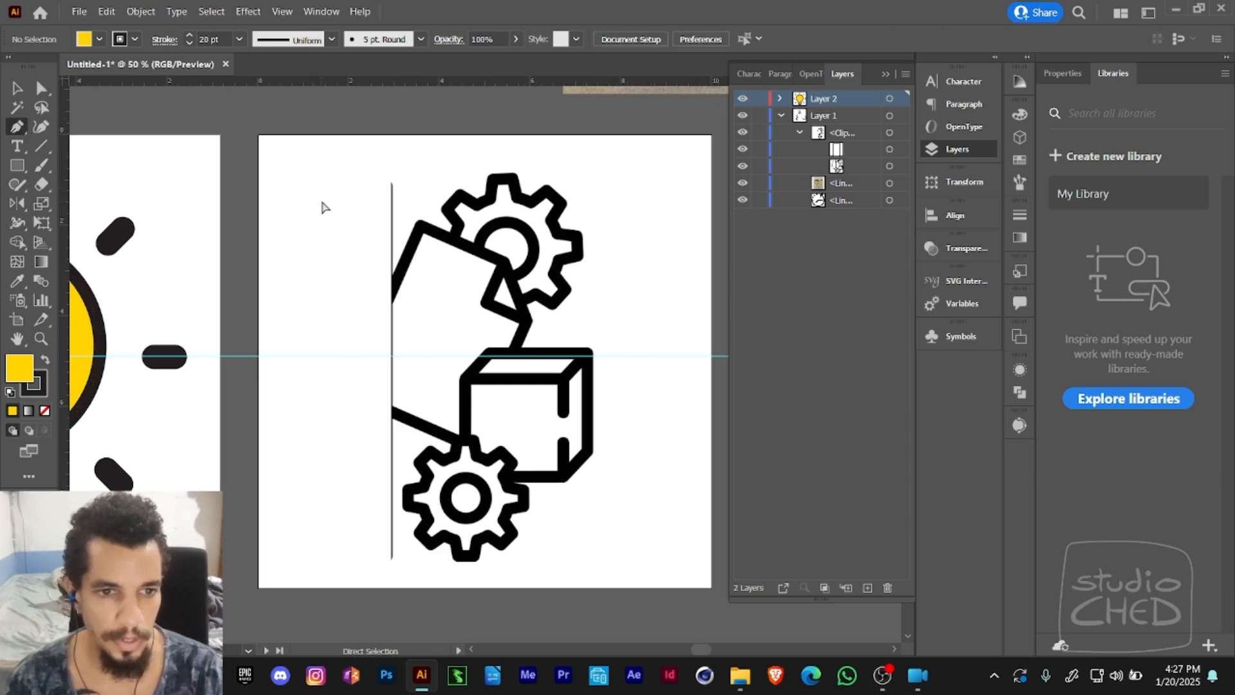
click(743, 100)
- Create a new layer above Layer 2 and name it Execution
scroll(575, 168, right, 2)
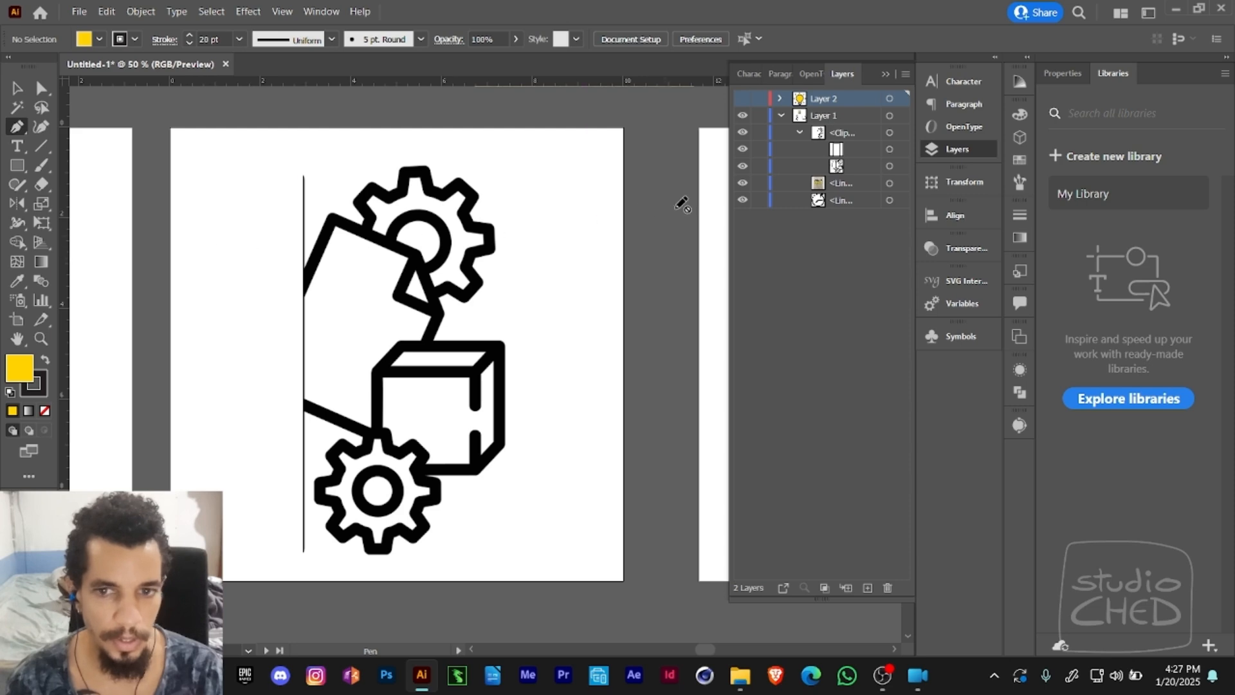
click(865, 590)
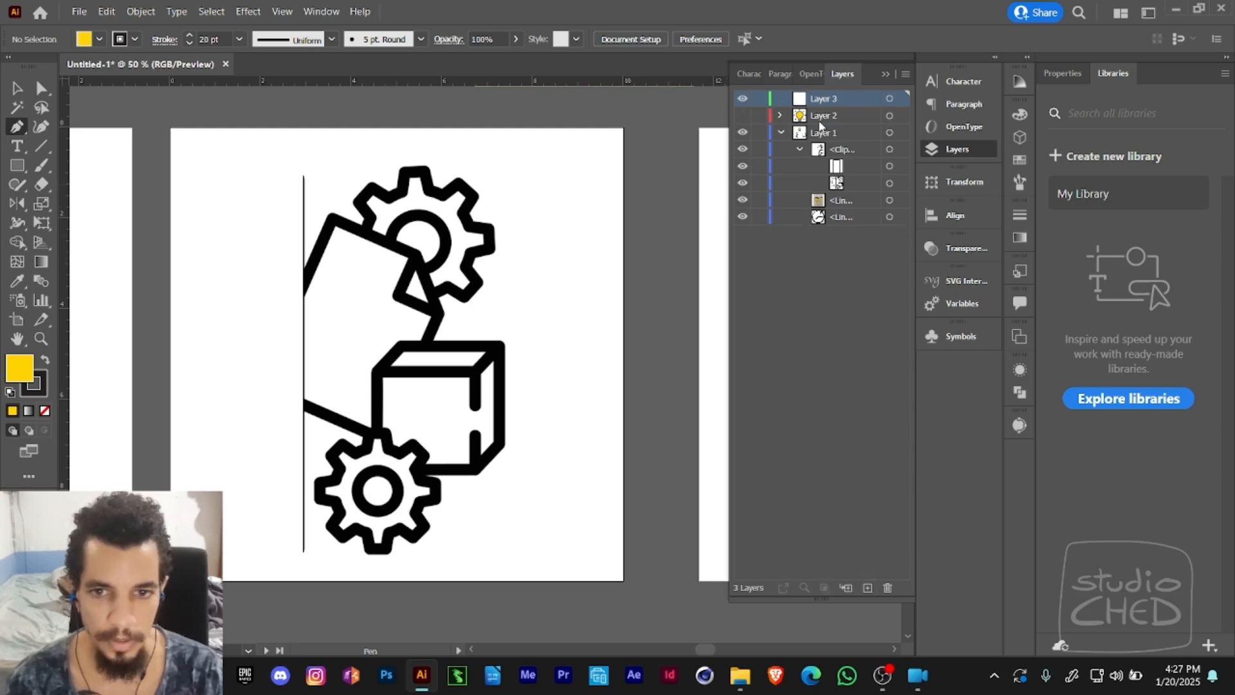
double_click(829, 101)
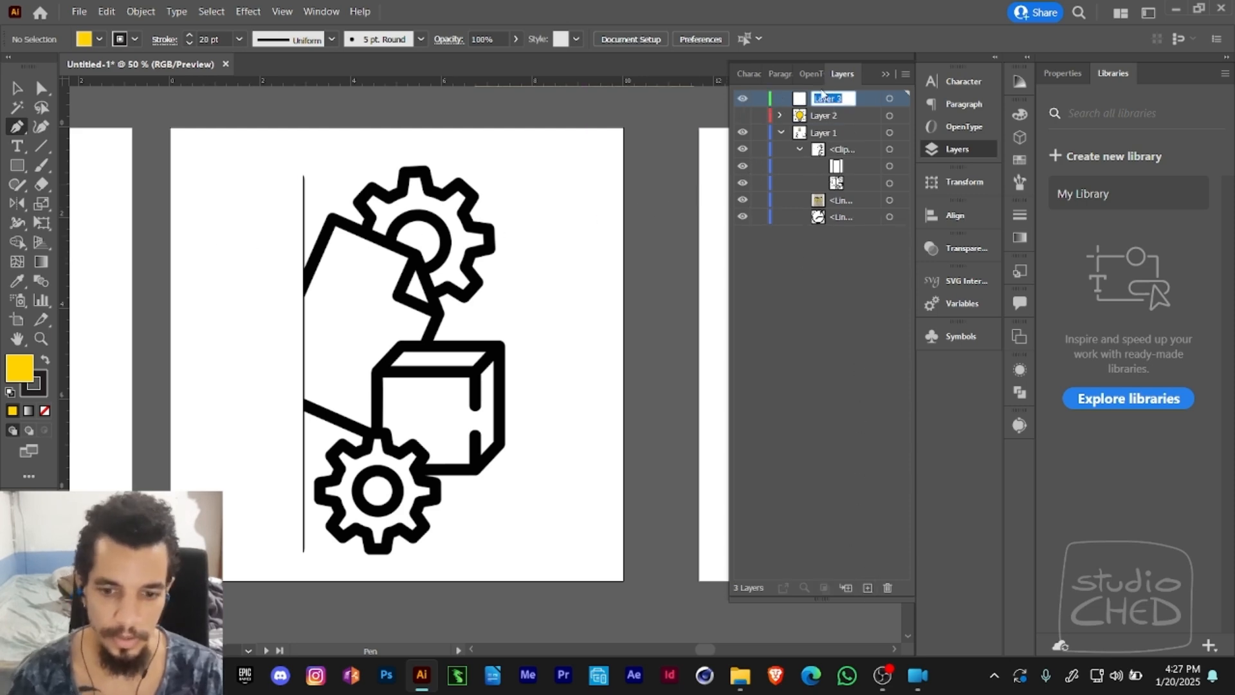
text(Fx)
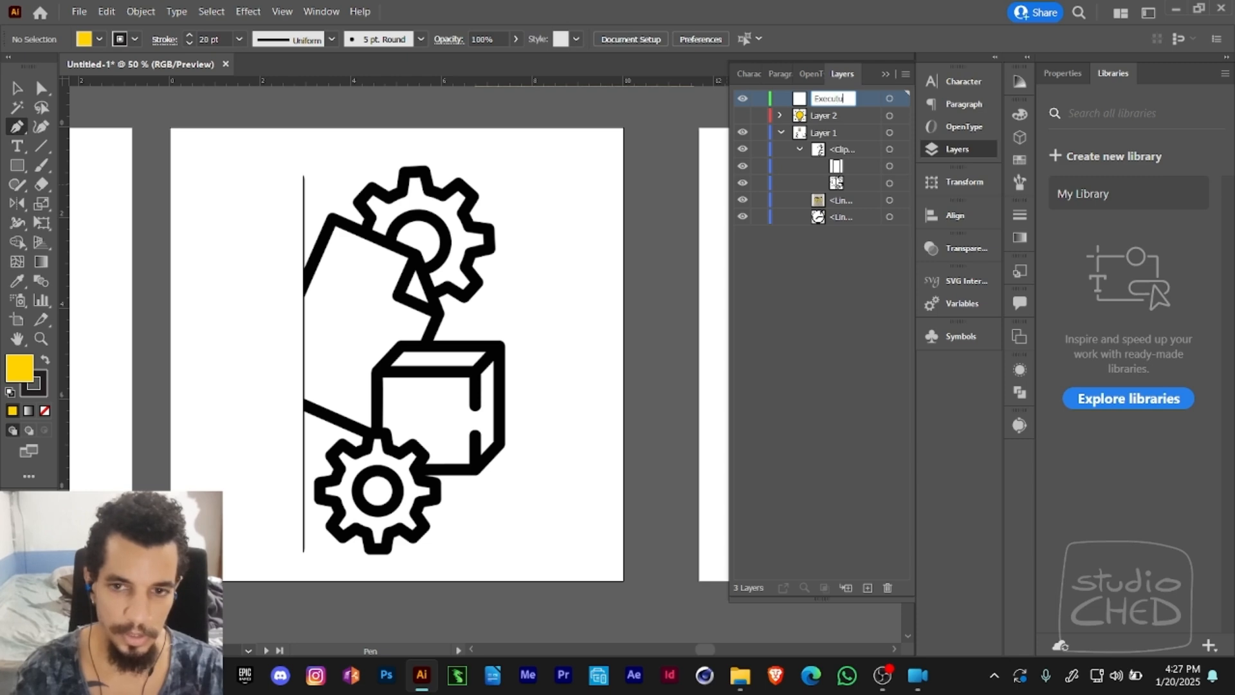
text(ecution)
key(Return)
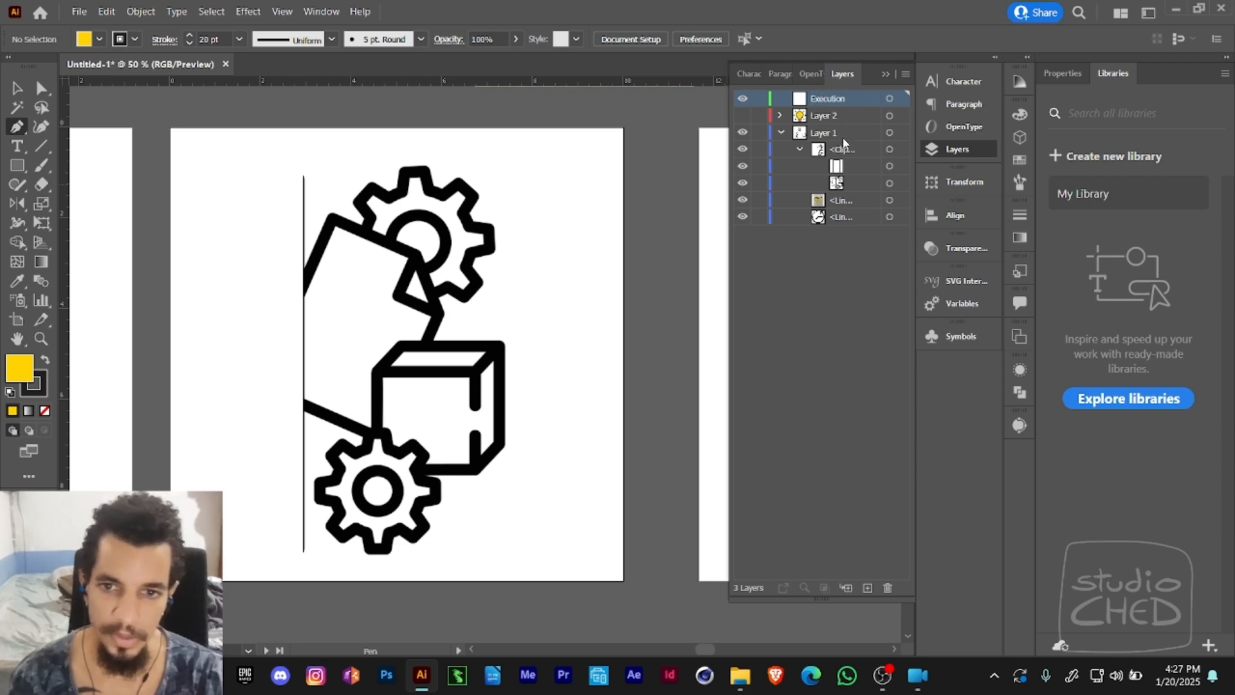
- Rename Layer 2 to Idea and make it visible, with Execution as the active layer
double_click(839, 117)
text(Idea)
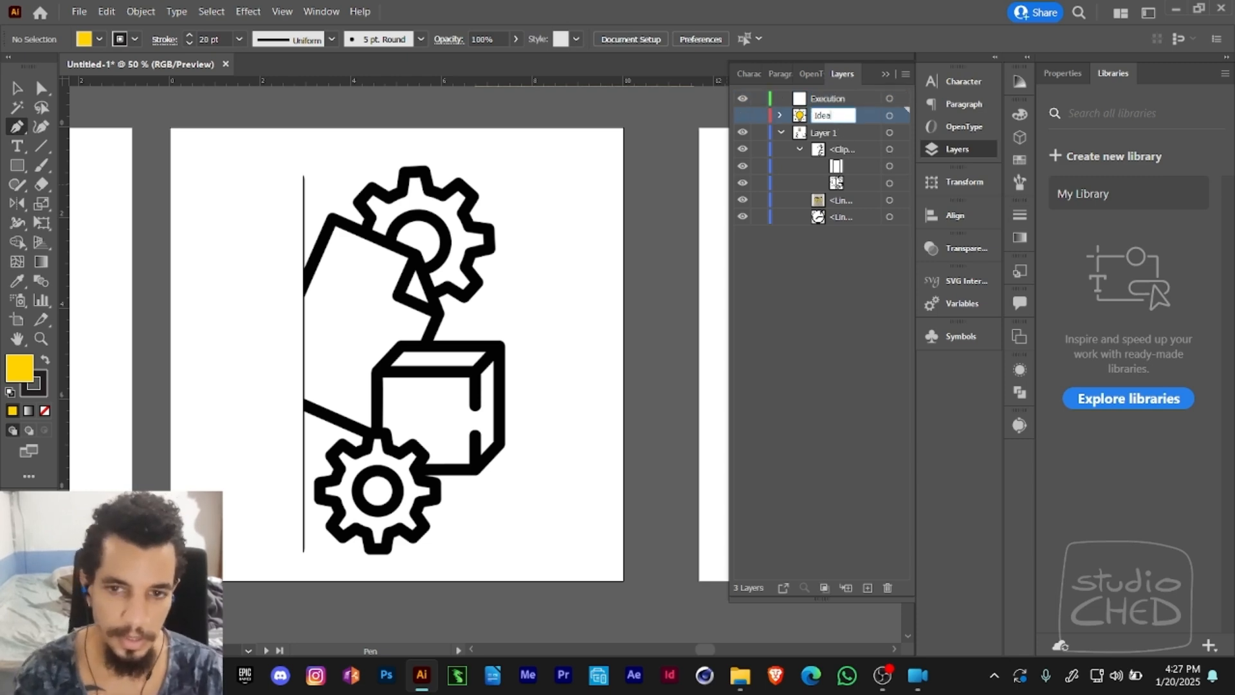
click(836, 99)
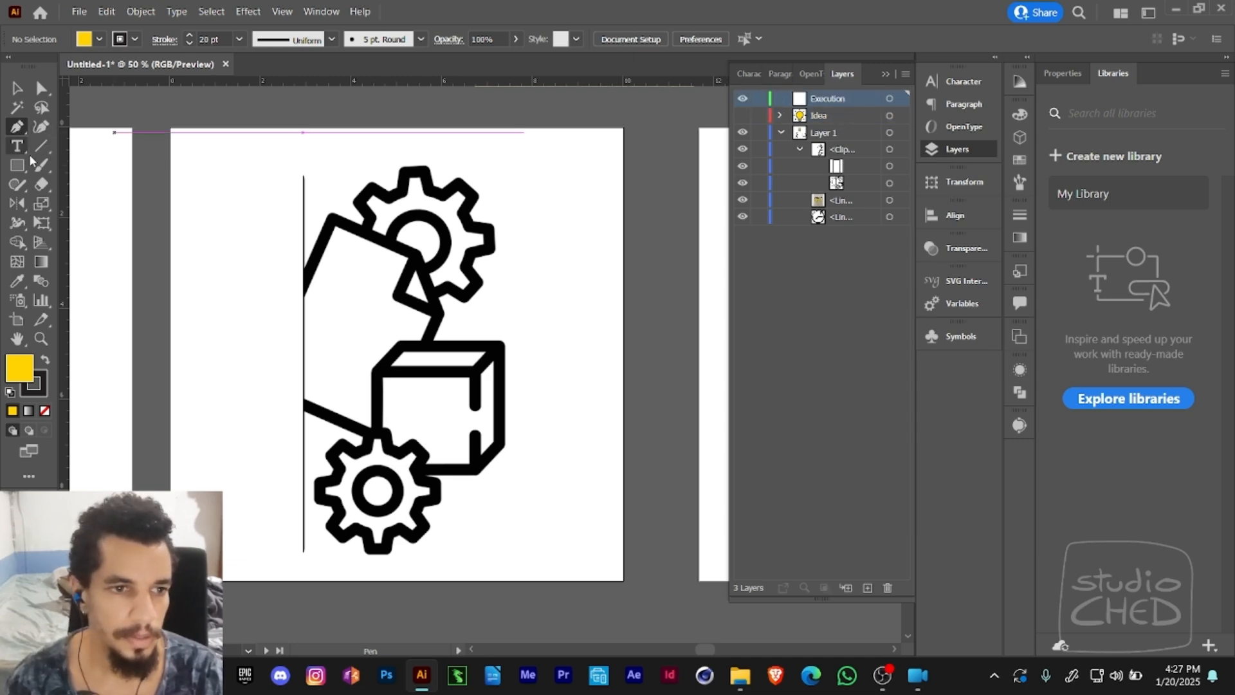
click(743, 115)
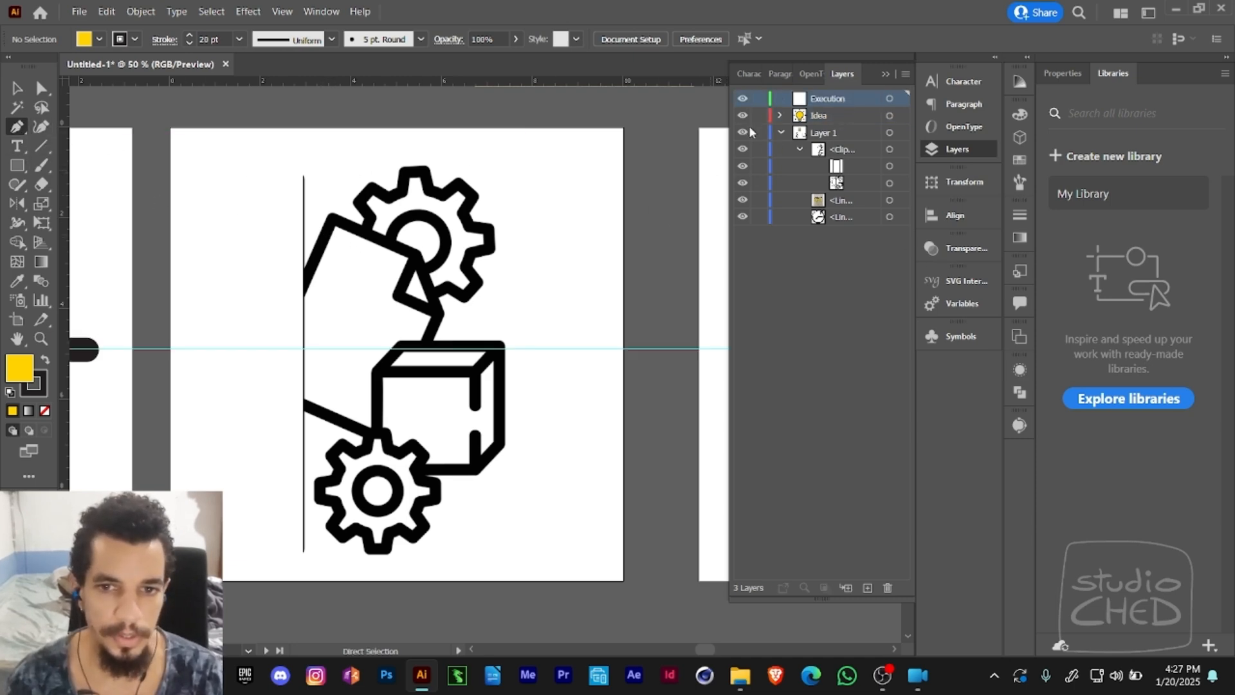
- Collapse the clip group and turn Layer 1 into a template layer with images dimmed to 50%
click(800, 150)
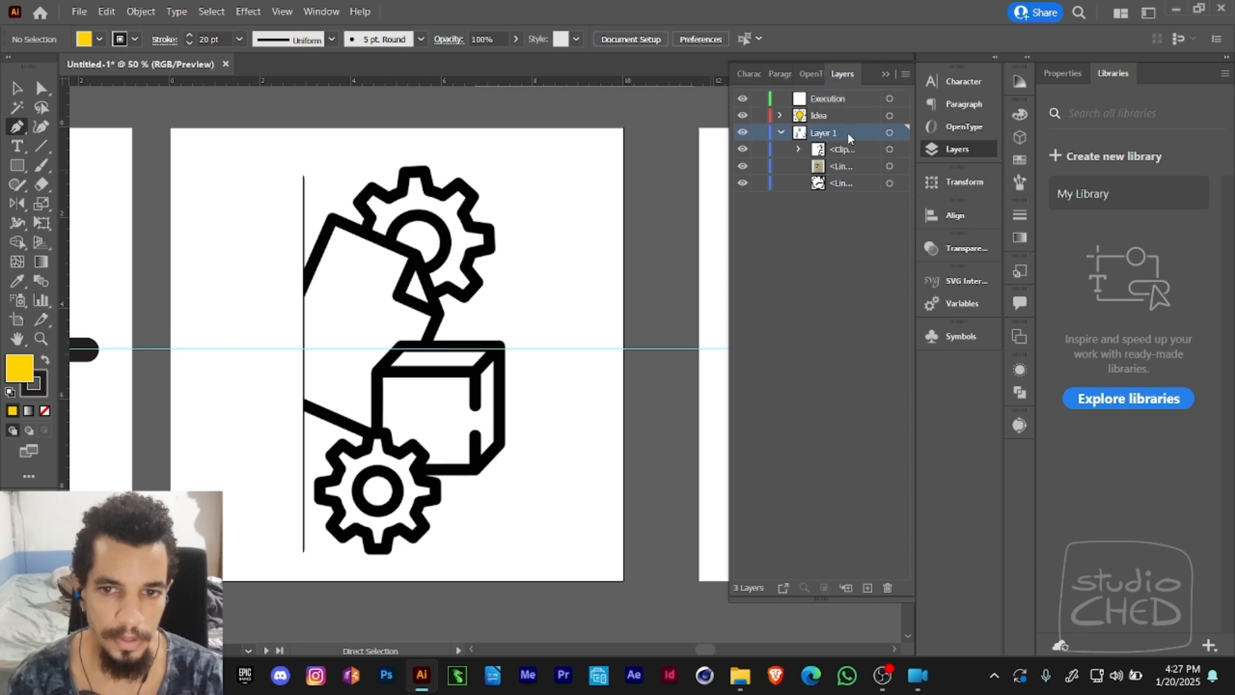
double_click(847, 133)
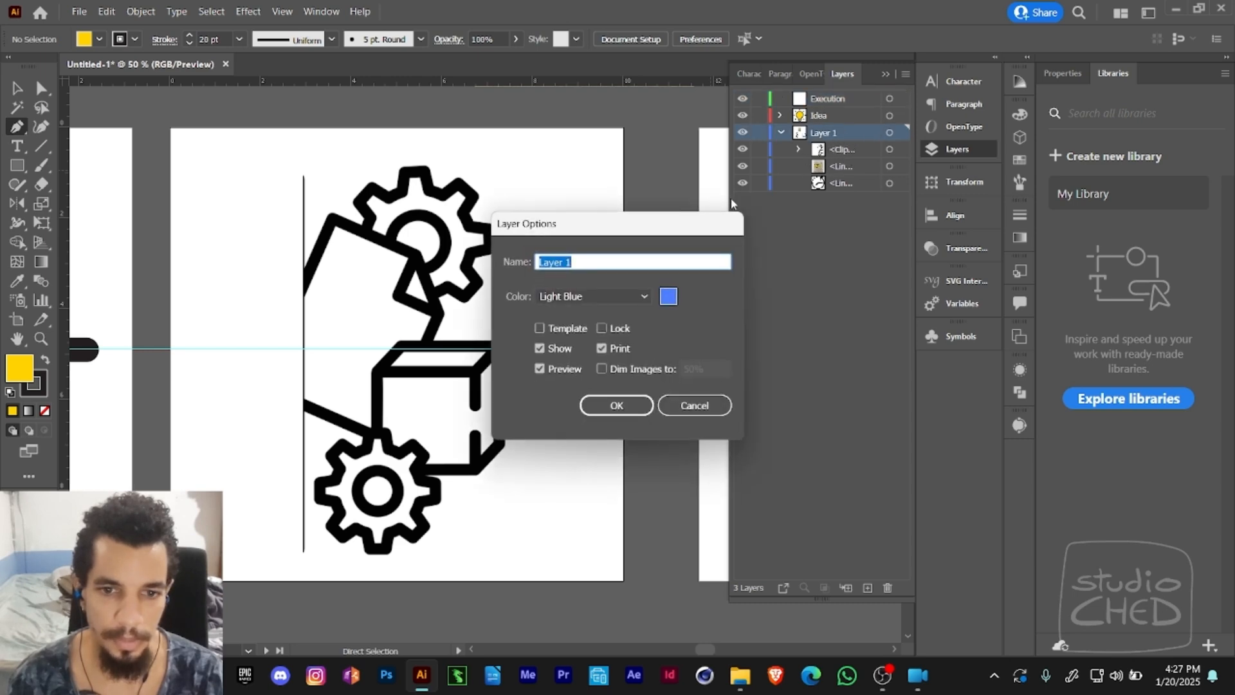
click(577, 330)
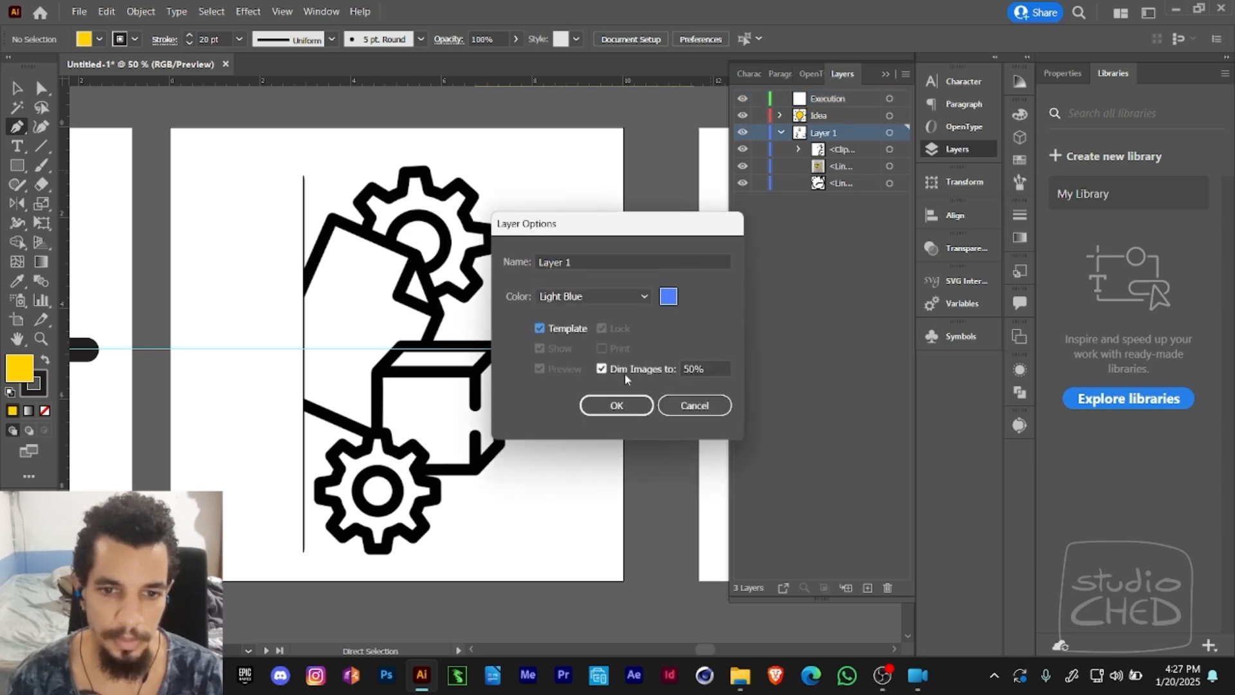
click(635, 405)
- Trace the tilted page as a closed five-point path with the Pen tool on the Execution layer and remove its fill
drag(533, 344, 581, 354)
key(v)
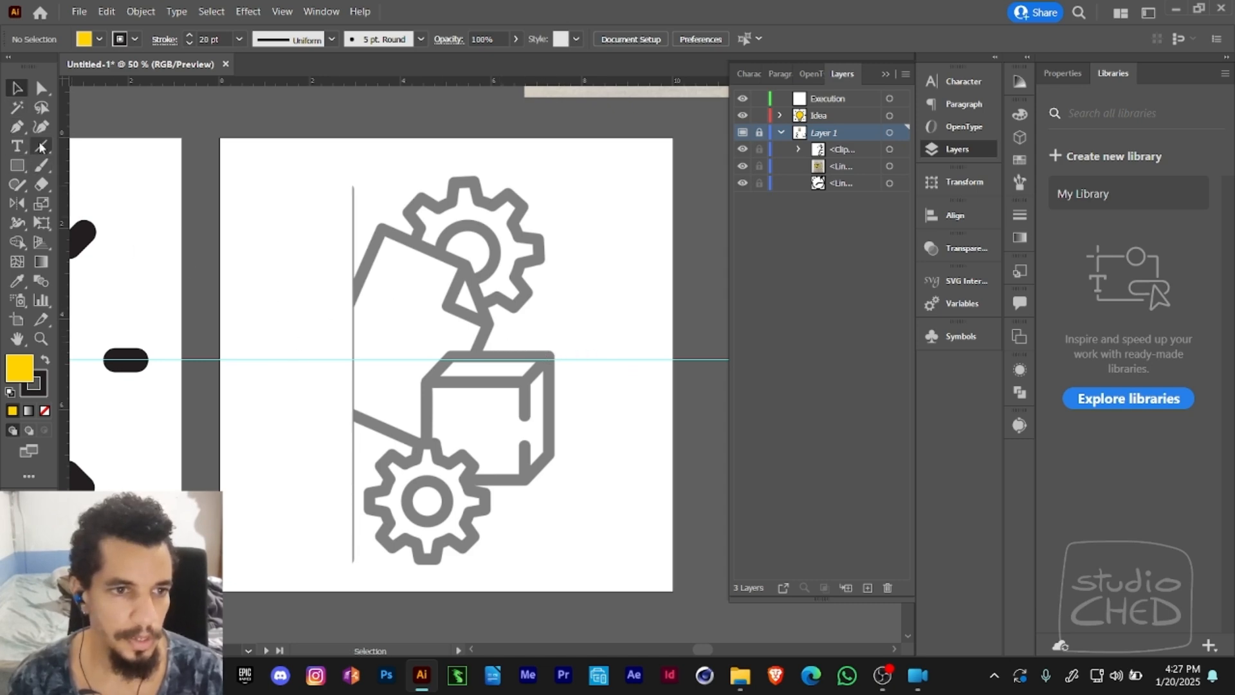
click(19, 128)
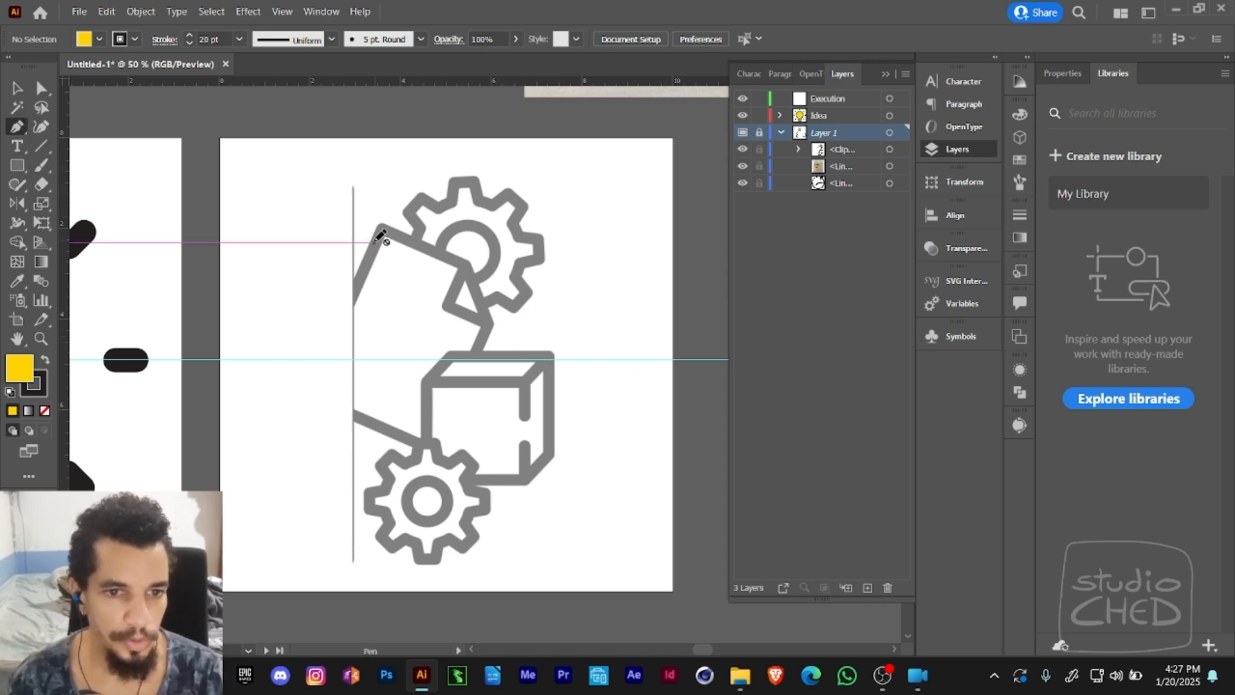
click(830, 98)
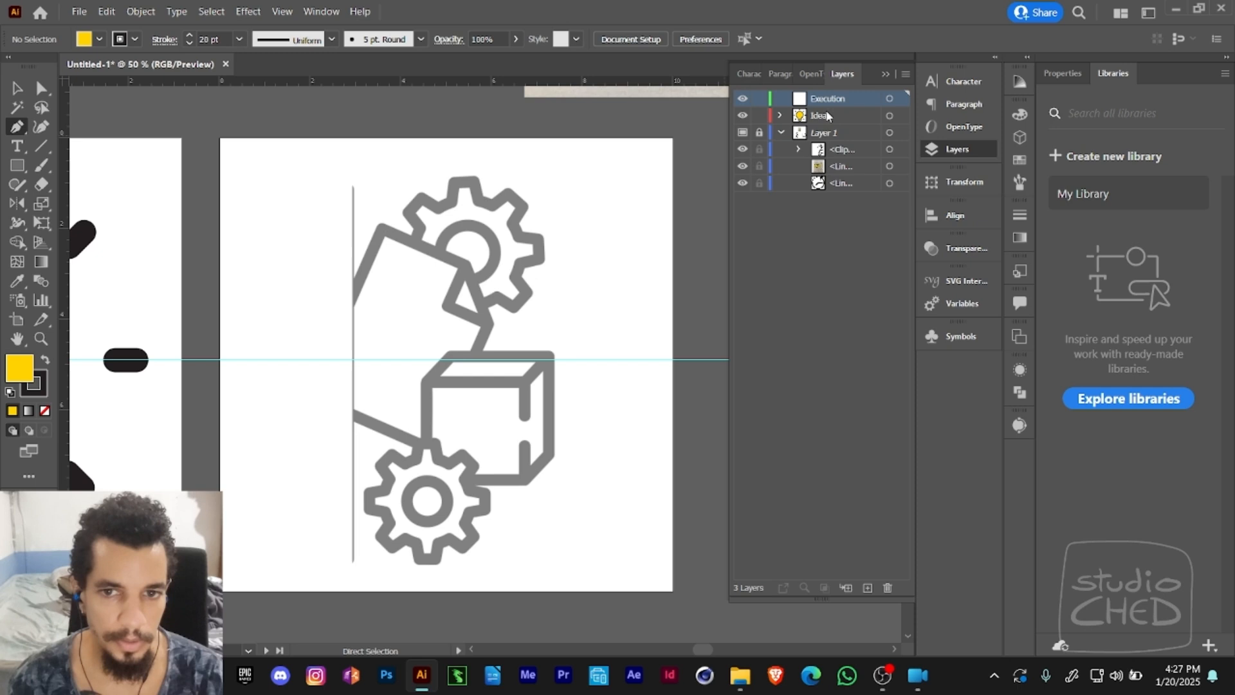
click(381, 231)
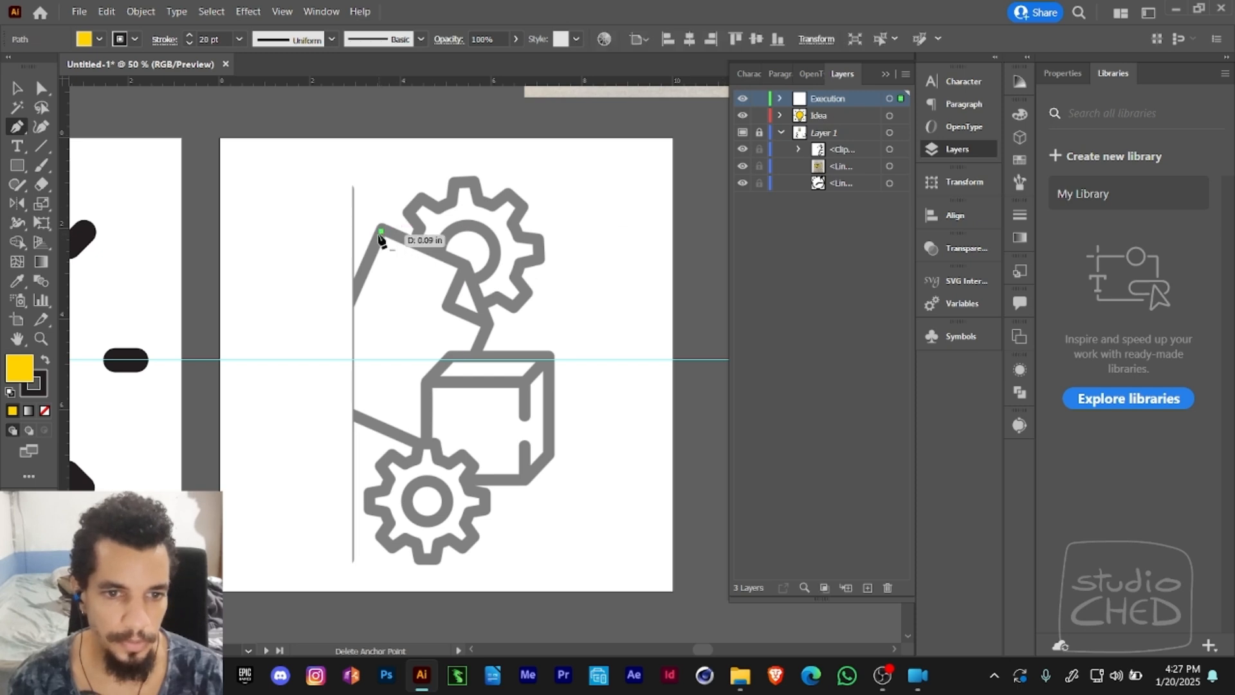
click(313, 380)
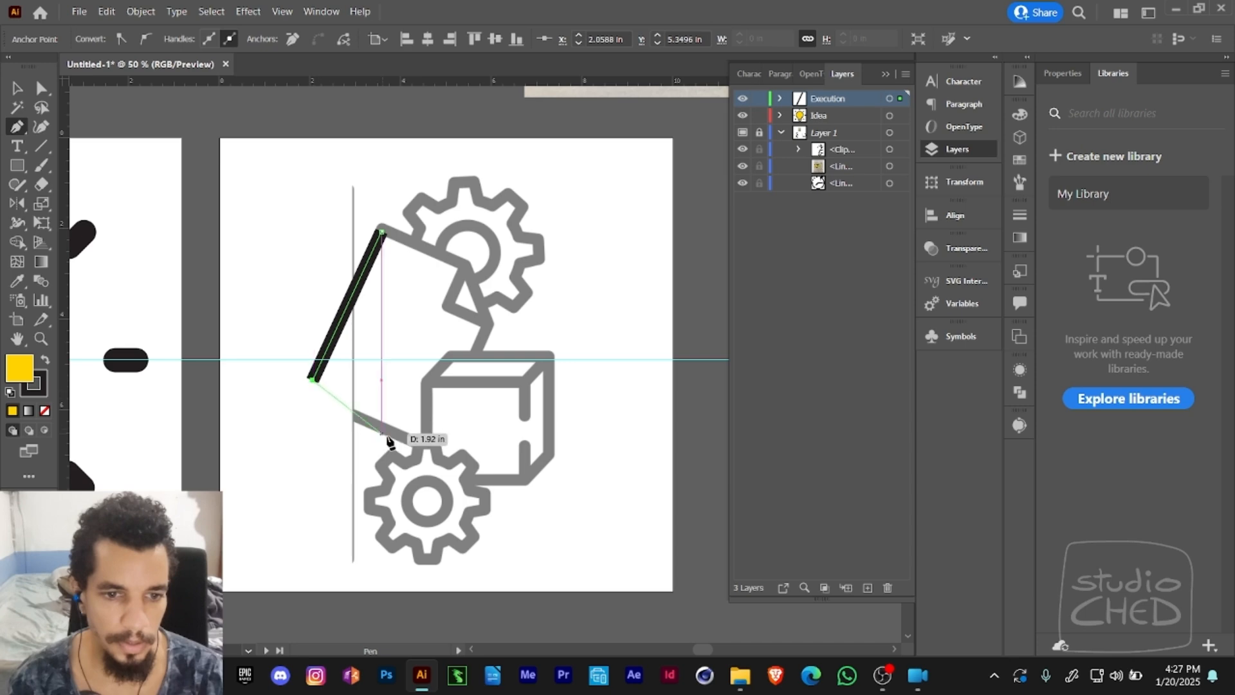
click(431, 447)
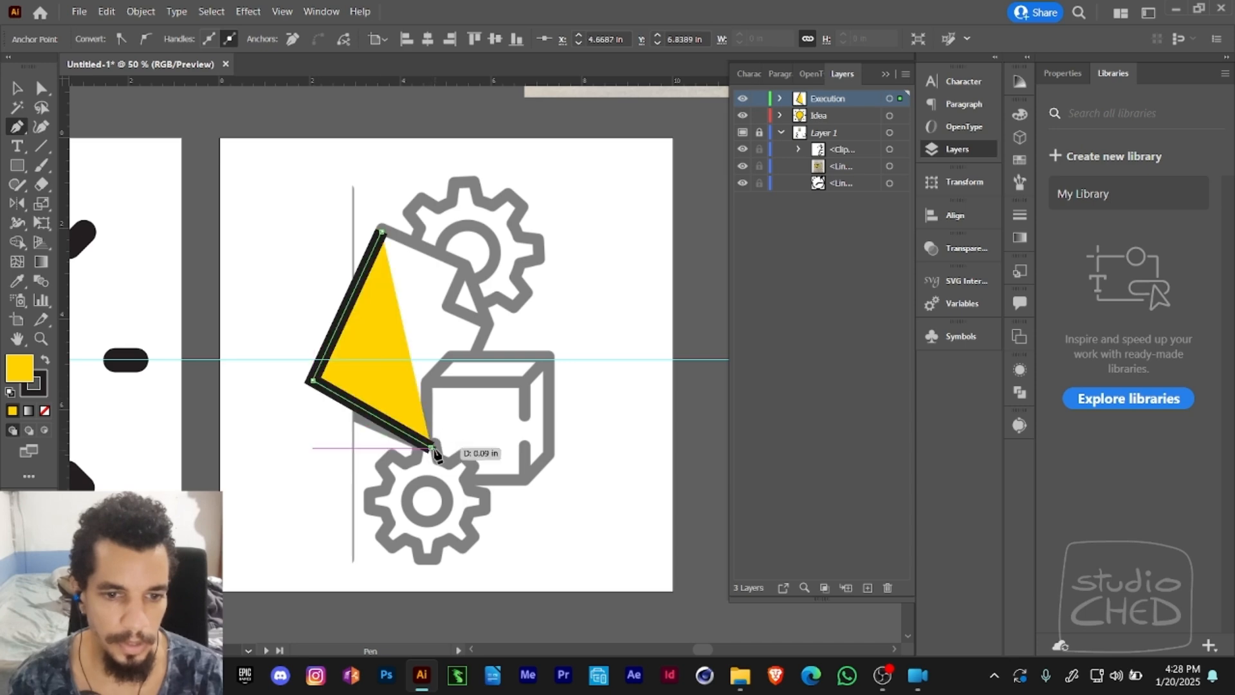
click(487, 323)
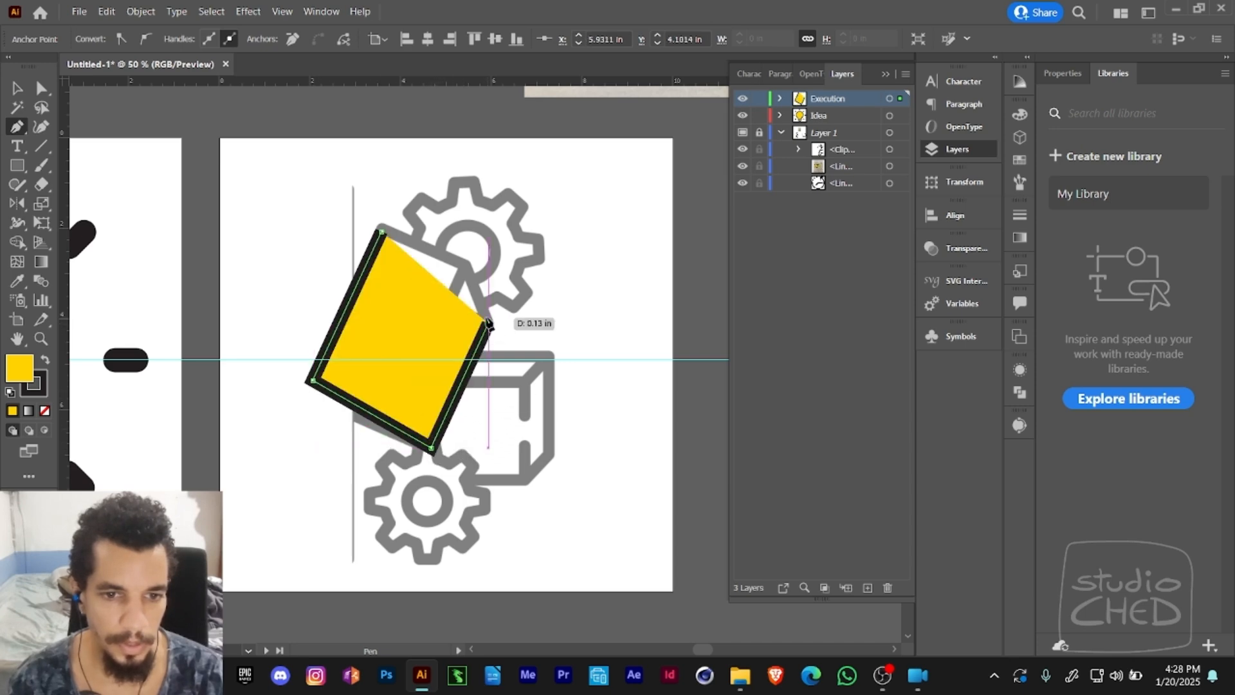
click(462, 265)
click(381, 230)
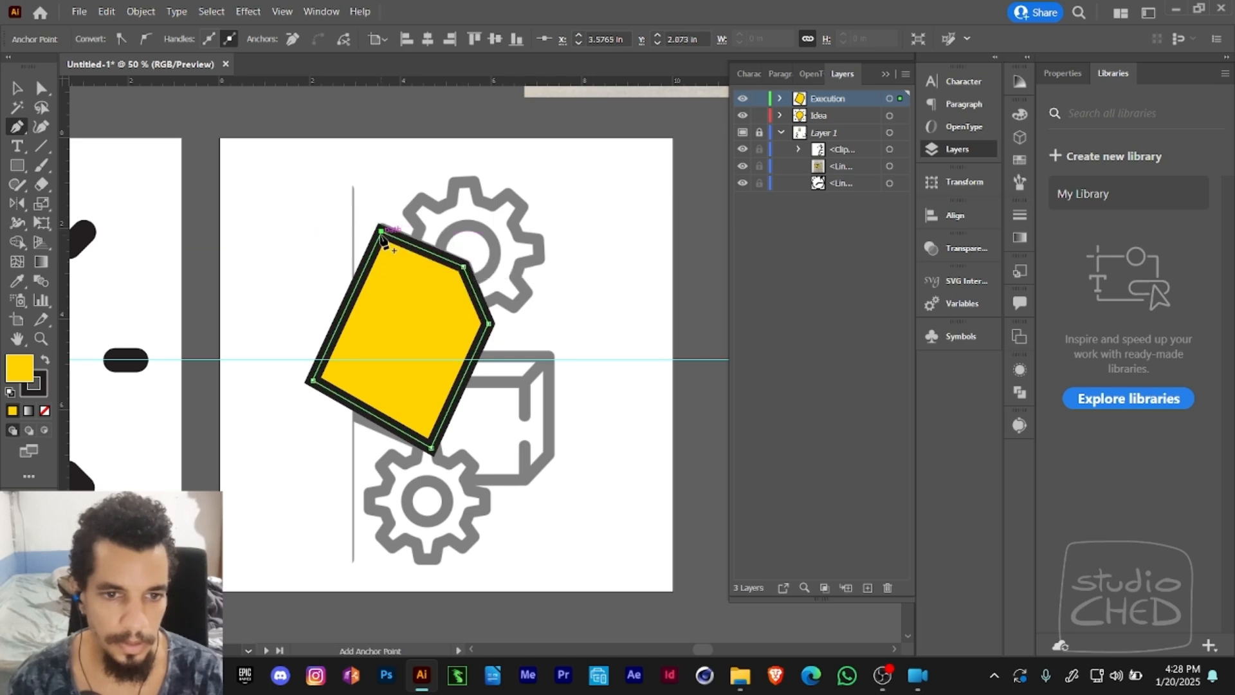
click(45, 411)
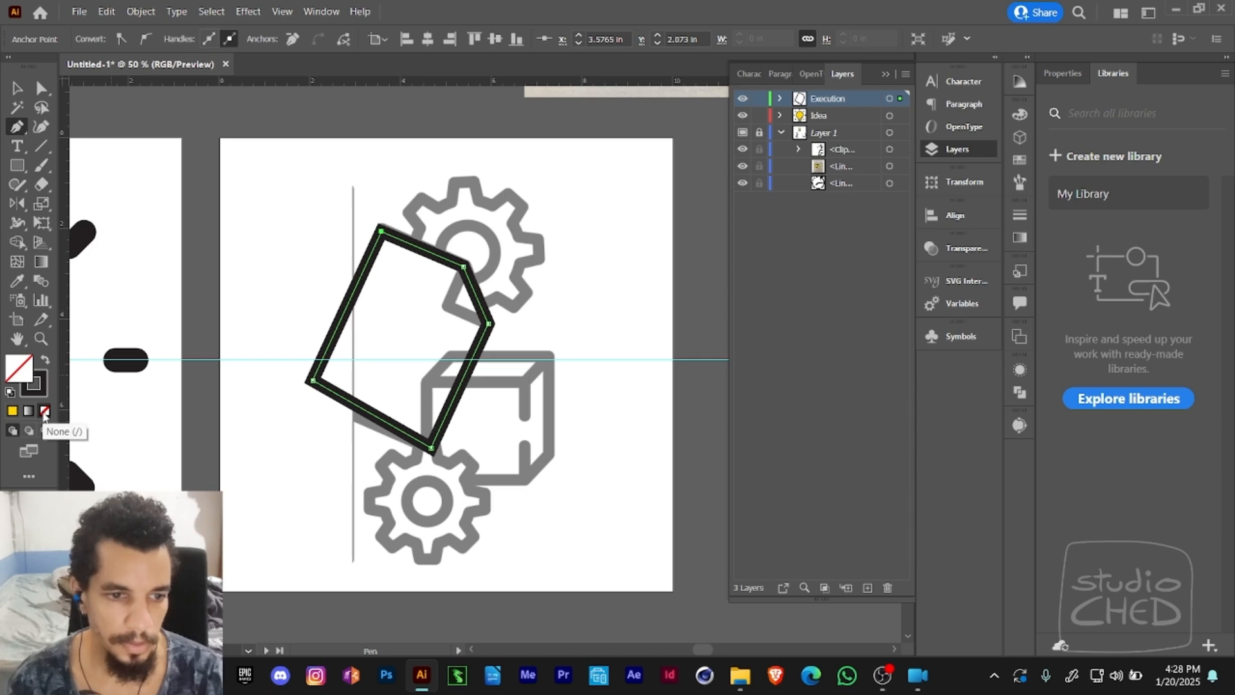
- Adjust the page outline's lower-left and upper-left anchor points so its edges line up with the reference drawing
key(a)
click(299, 371)
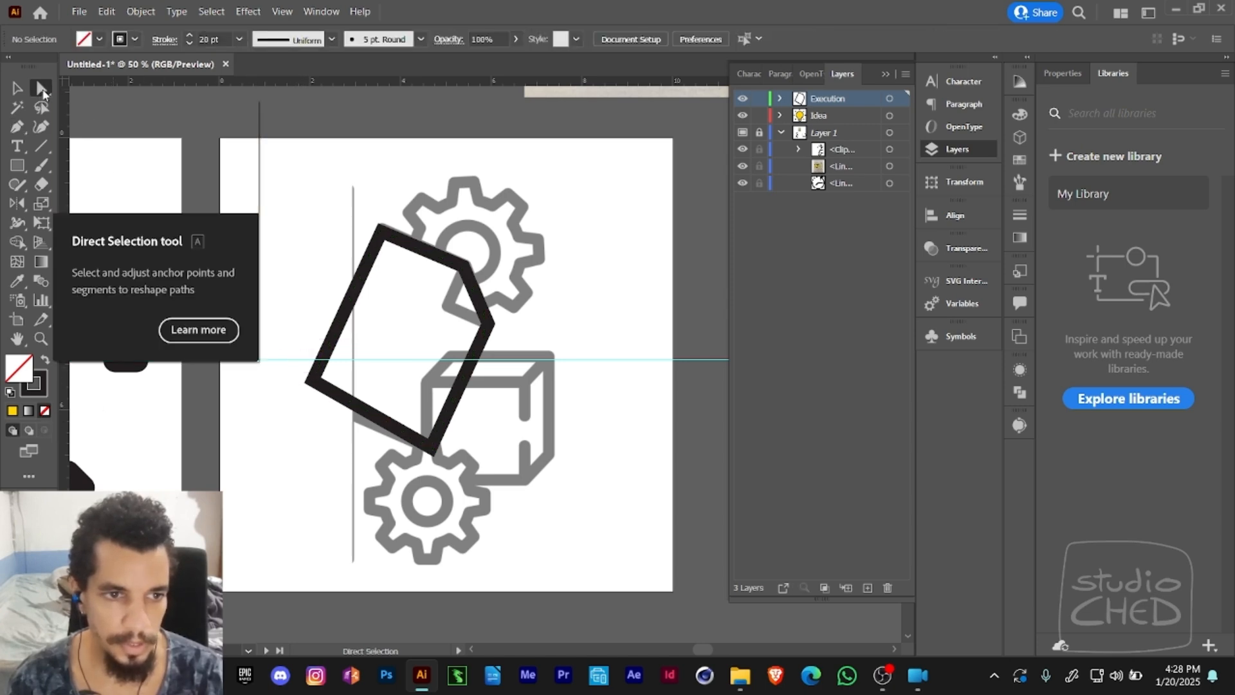
click(322, 397)
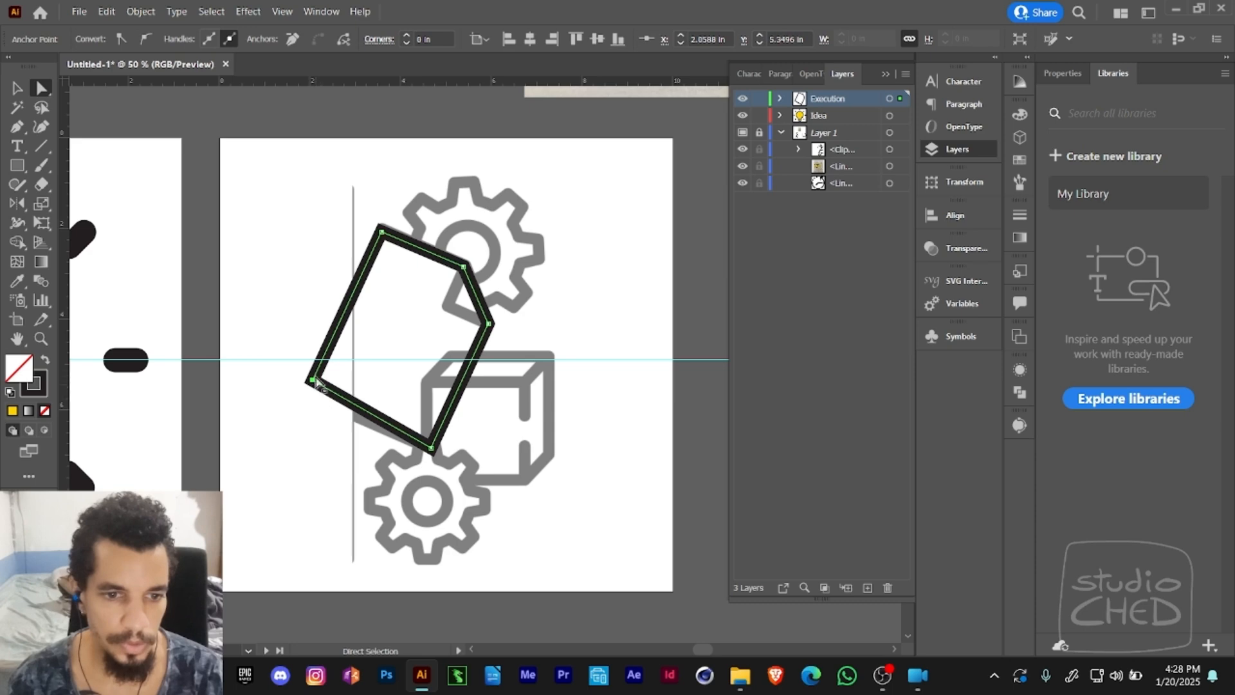
drag(313, 382, 306, 392)
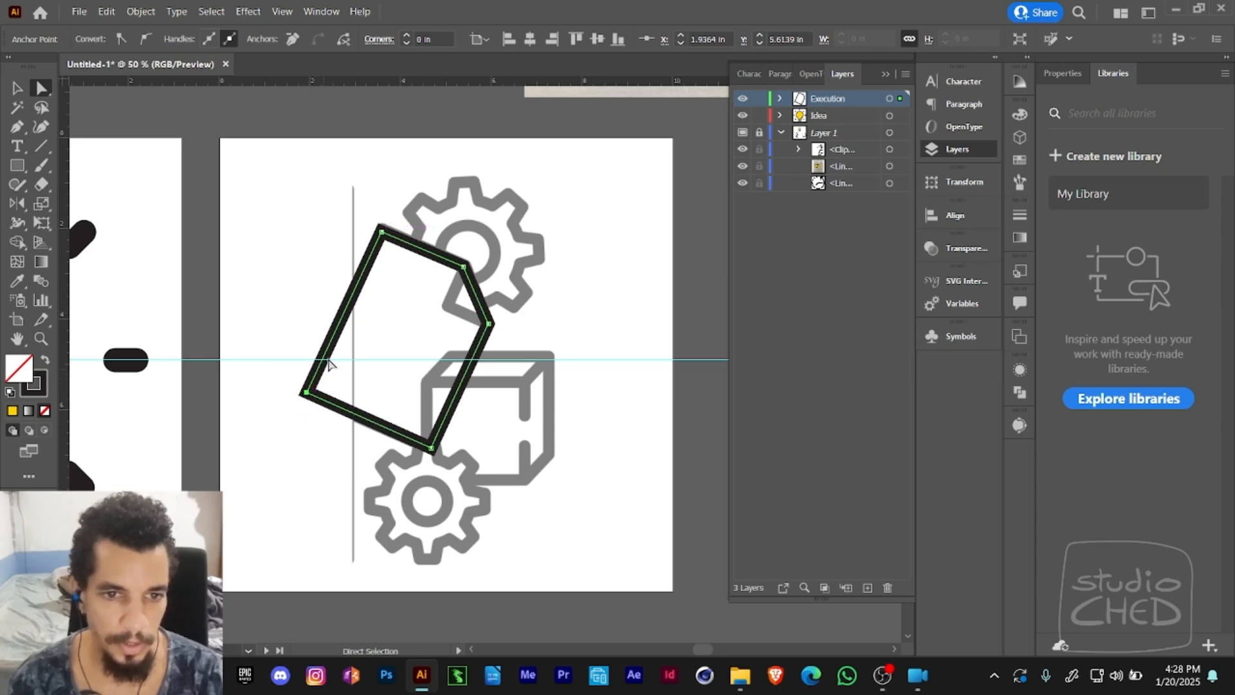
mouse_move(382, 232)
mouse_down()
mouse_move(391, 237)
mouse_move(383, 228)
mouse_up()
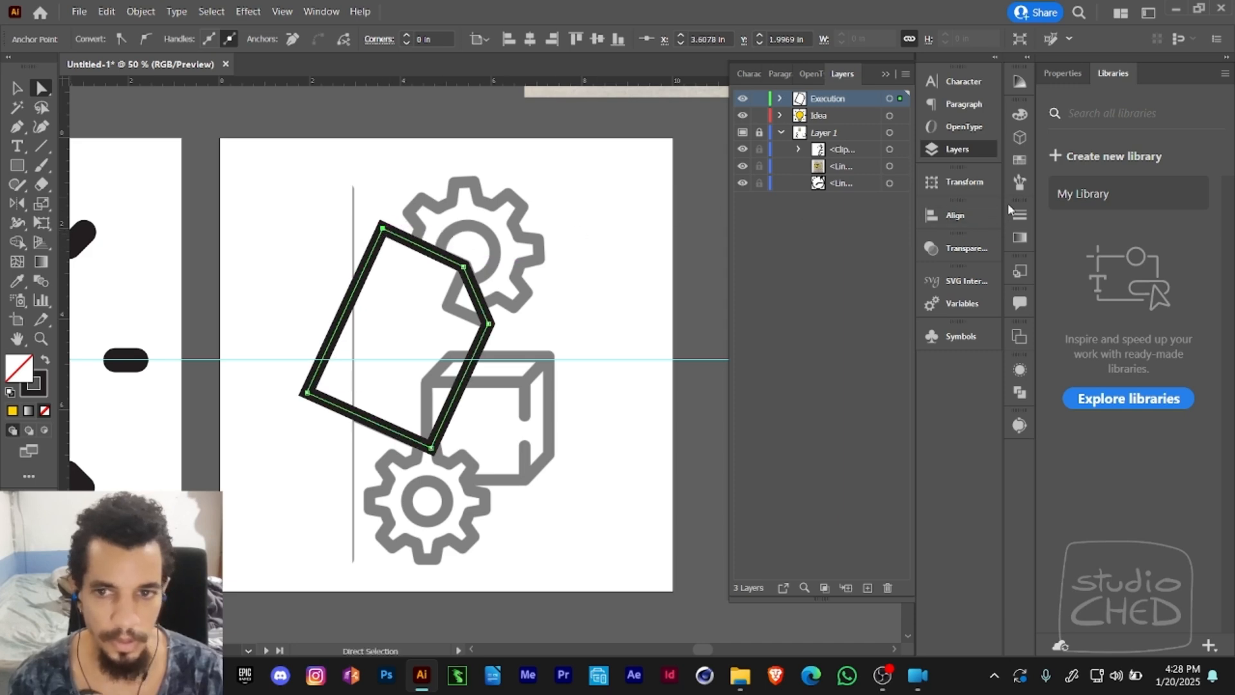
- Give the page outline's stroke round corner joins and round caps
click(1020, 216)
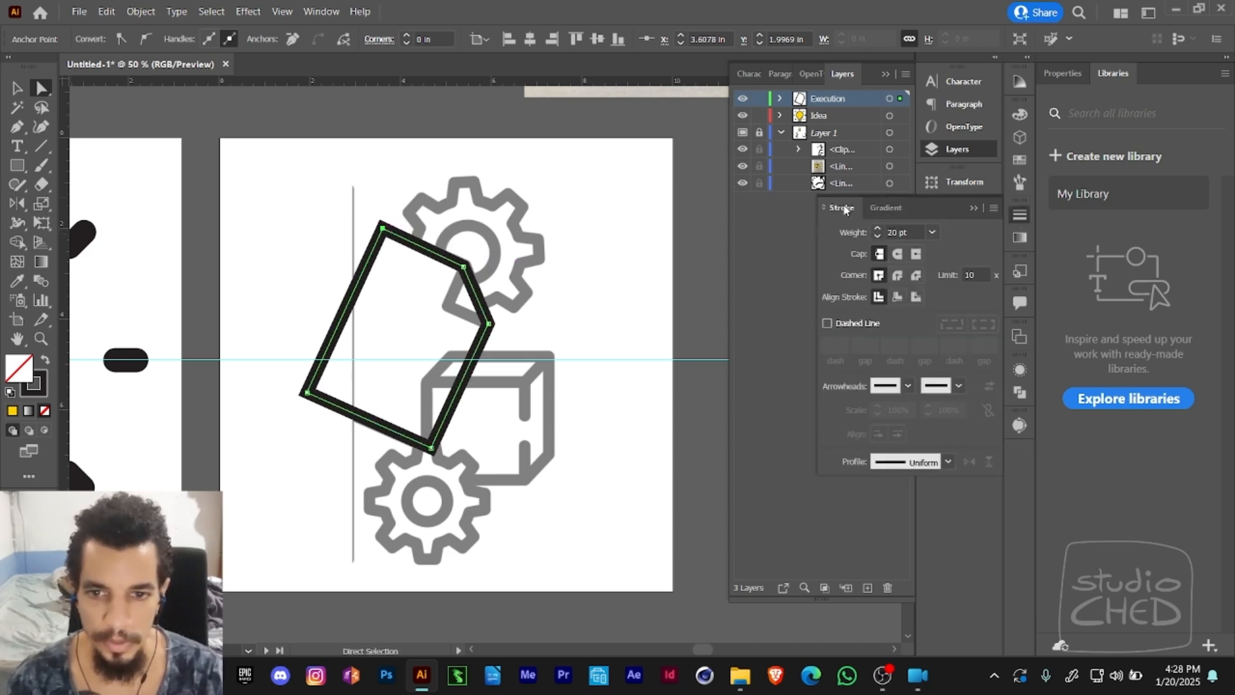
click(898, 277)
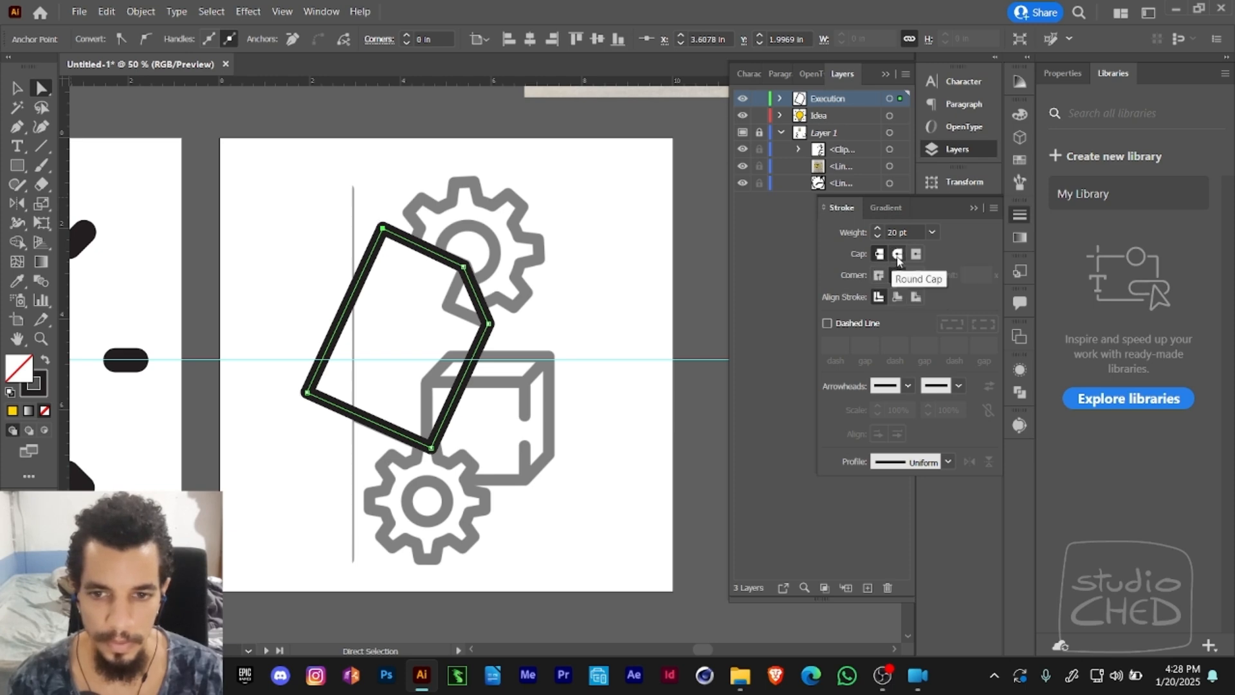
click(898, 254)
click(475, 214)
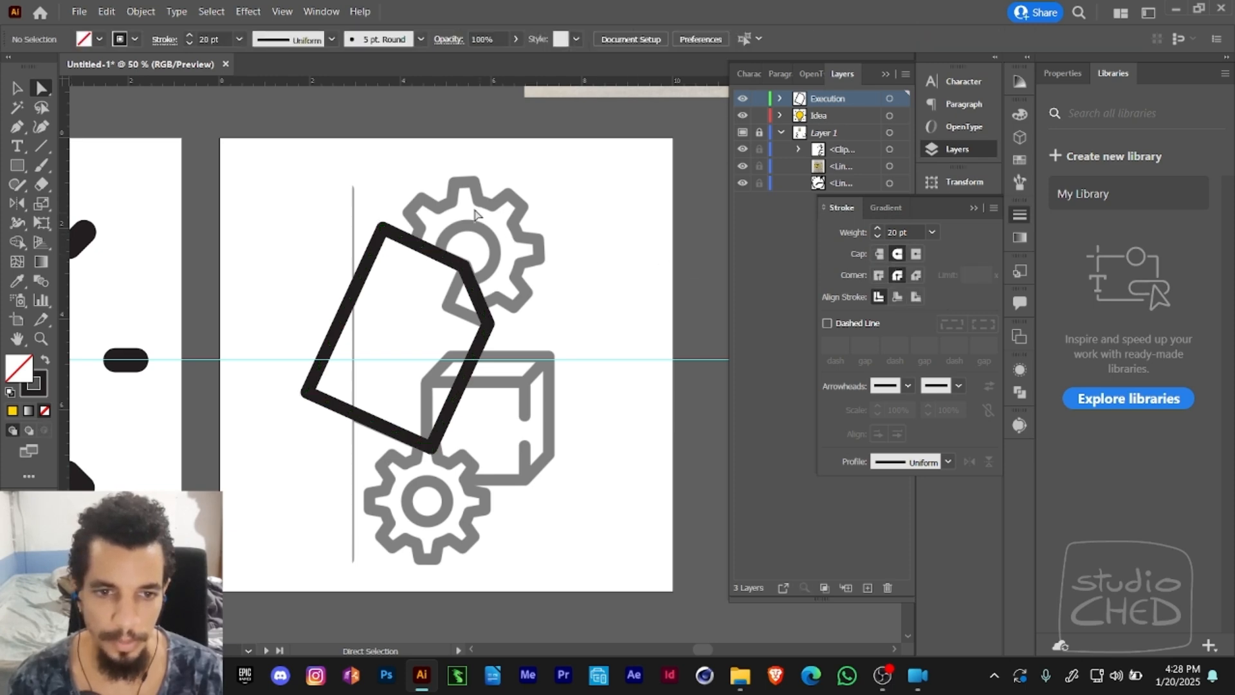
- Draw the page's folded corner as a closed triangle with the Pen tool, sharing the outline's two cut-corner points
drag(507, 232, 475, 188)
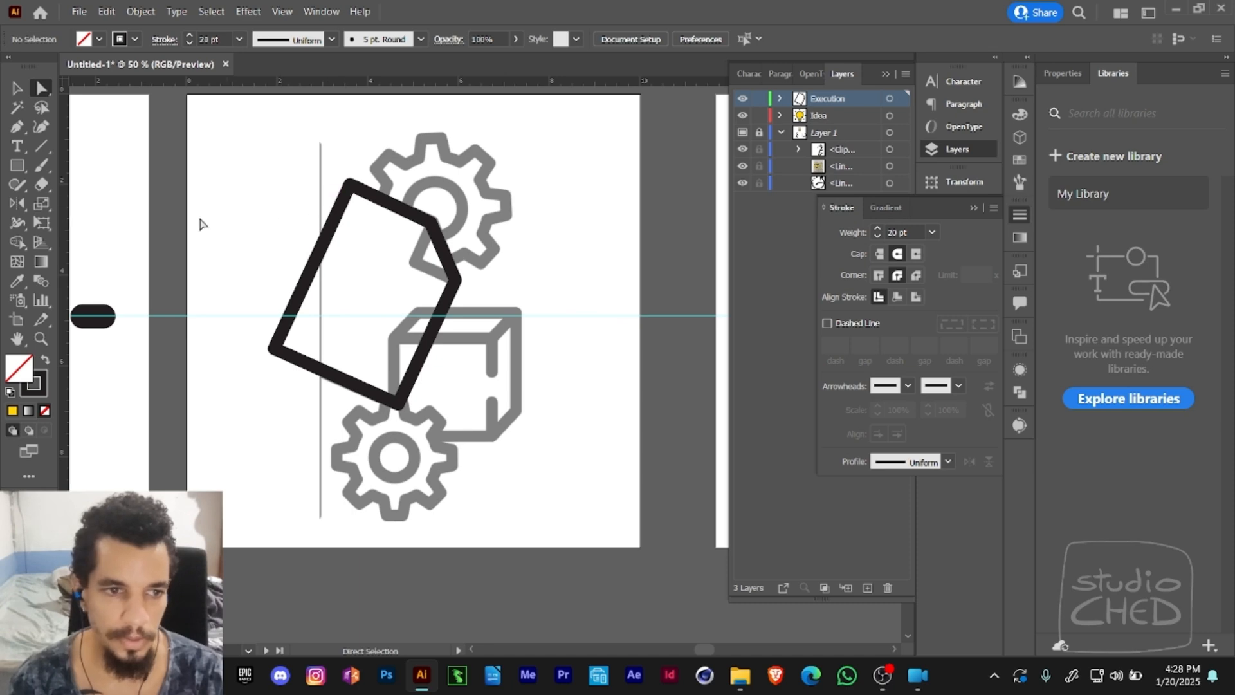
click(18, 126)
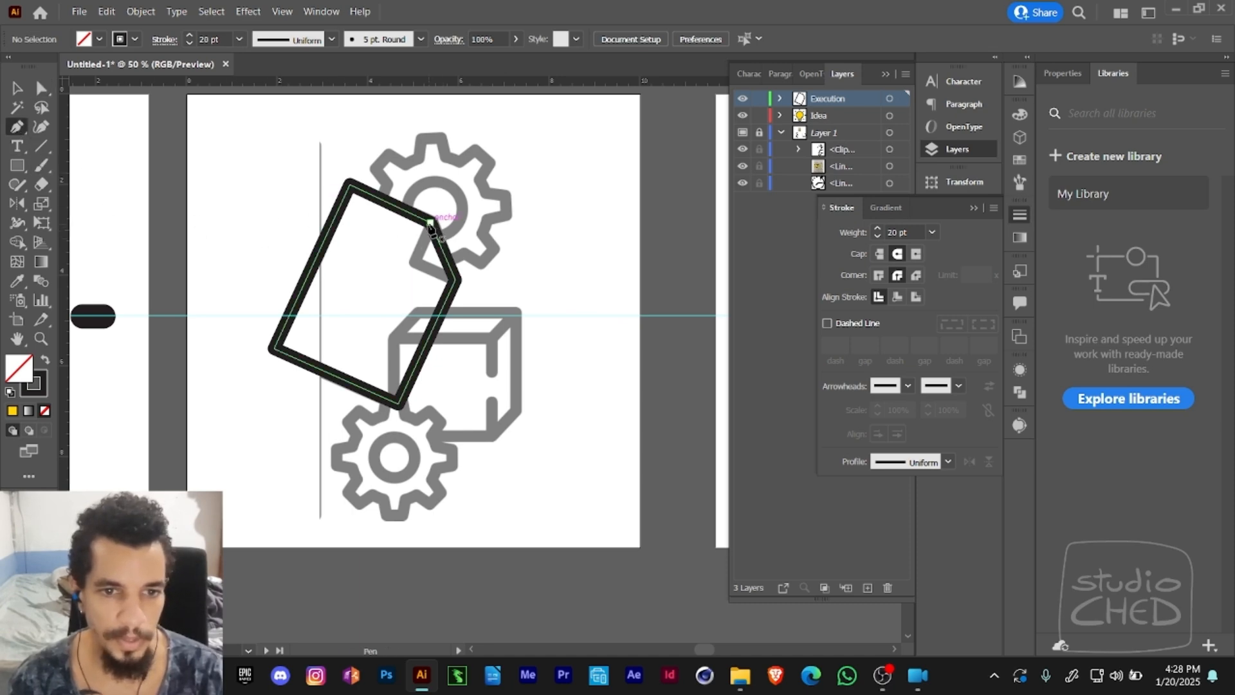
click(412, 262)
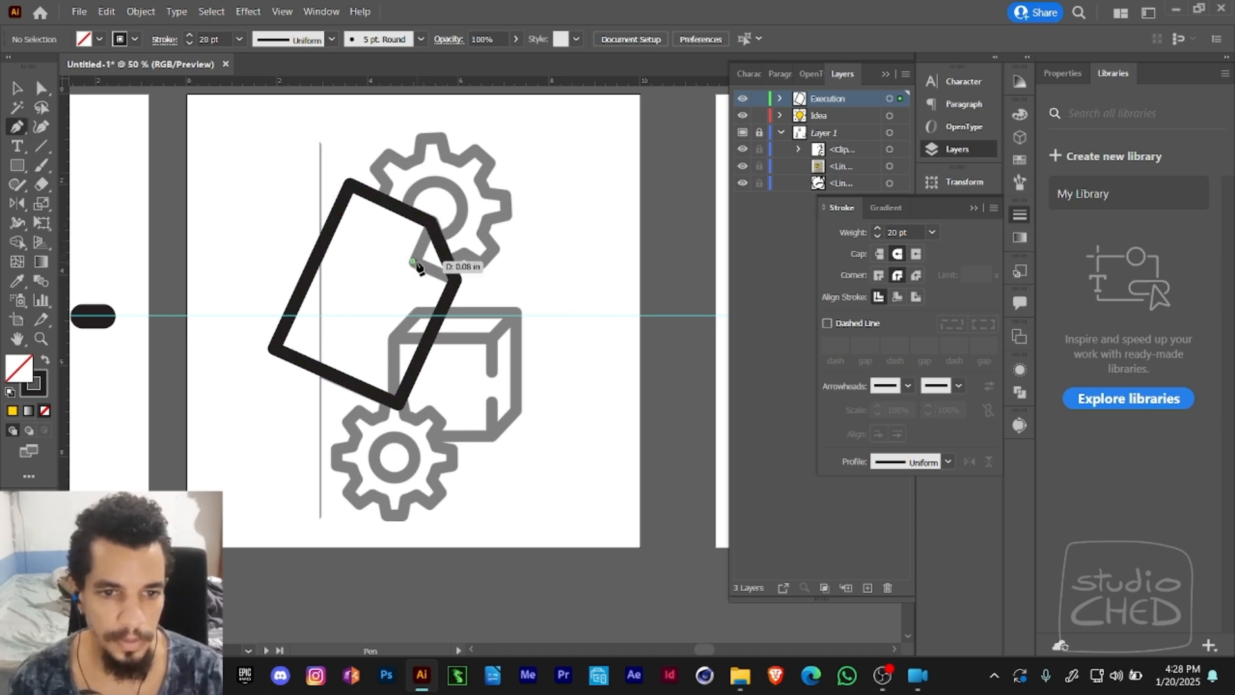
click(454, 279)
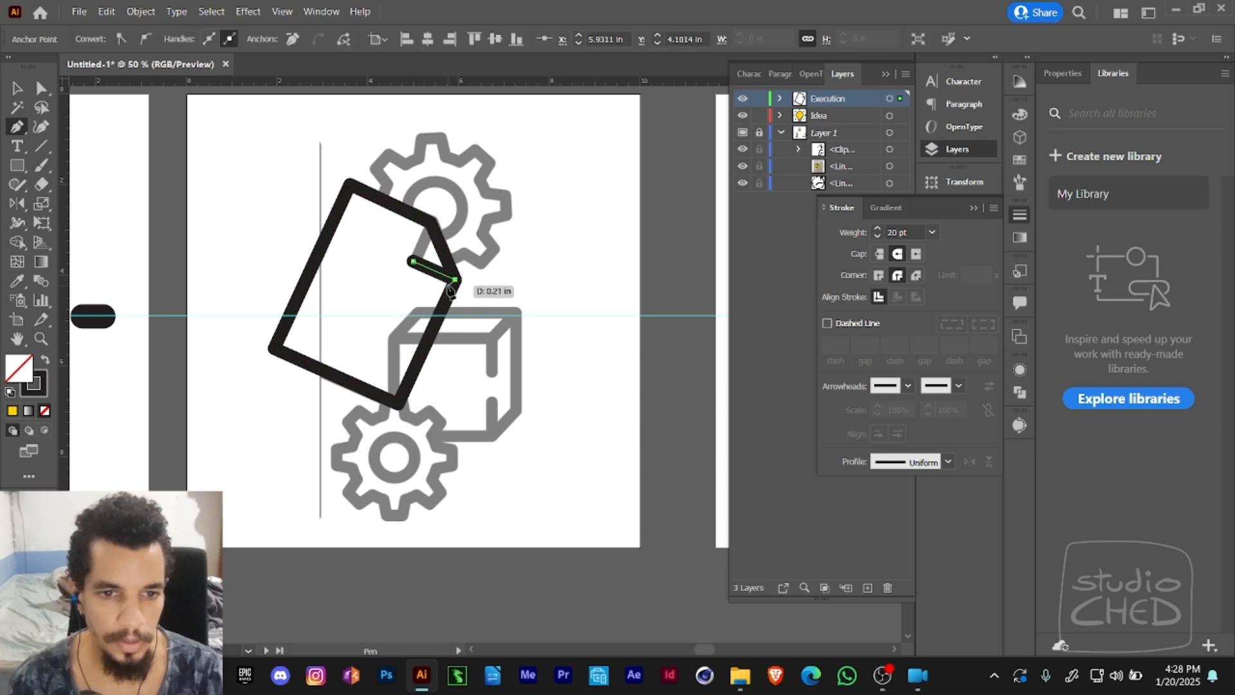
click(431, 223)
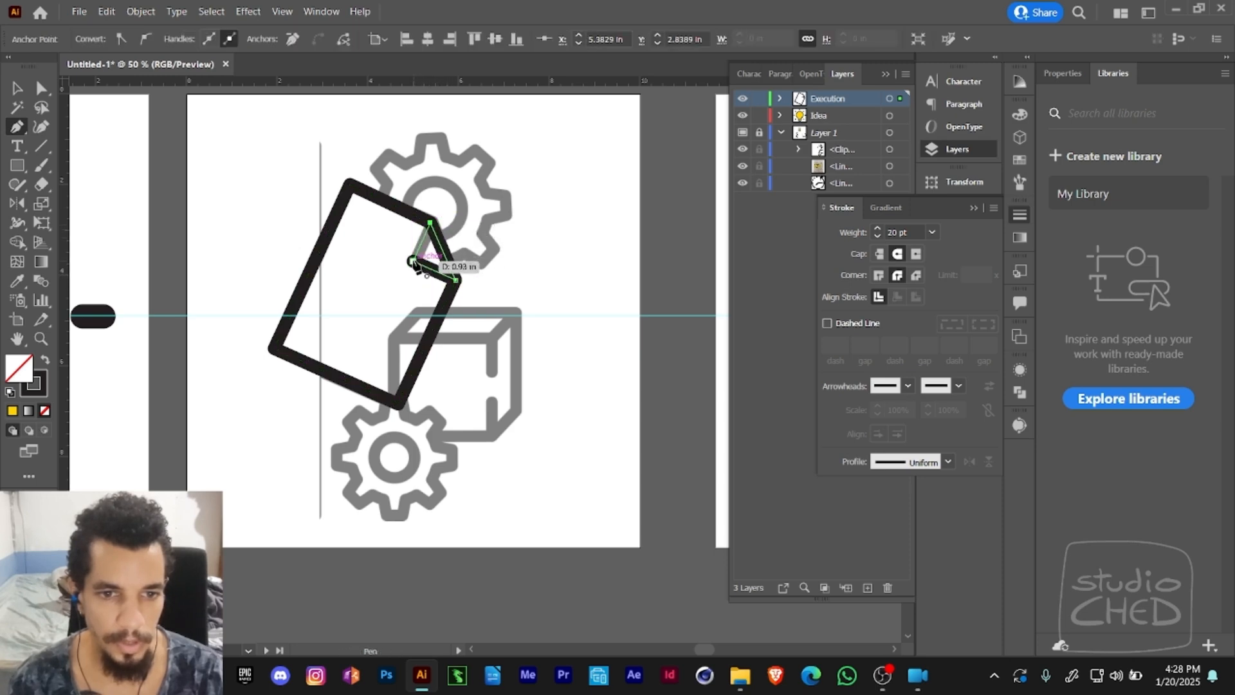
click(413, 263)
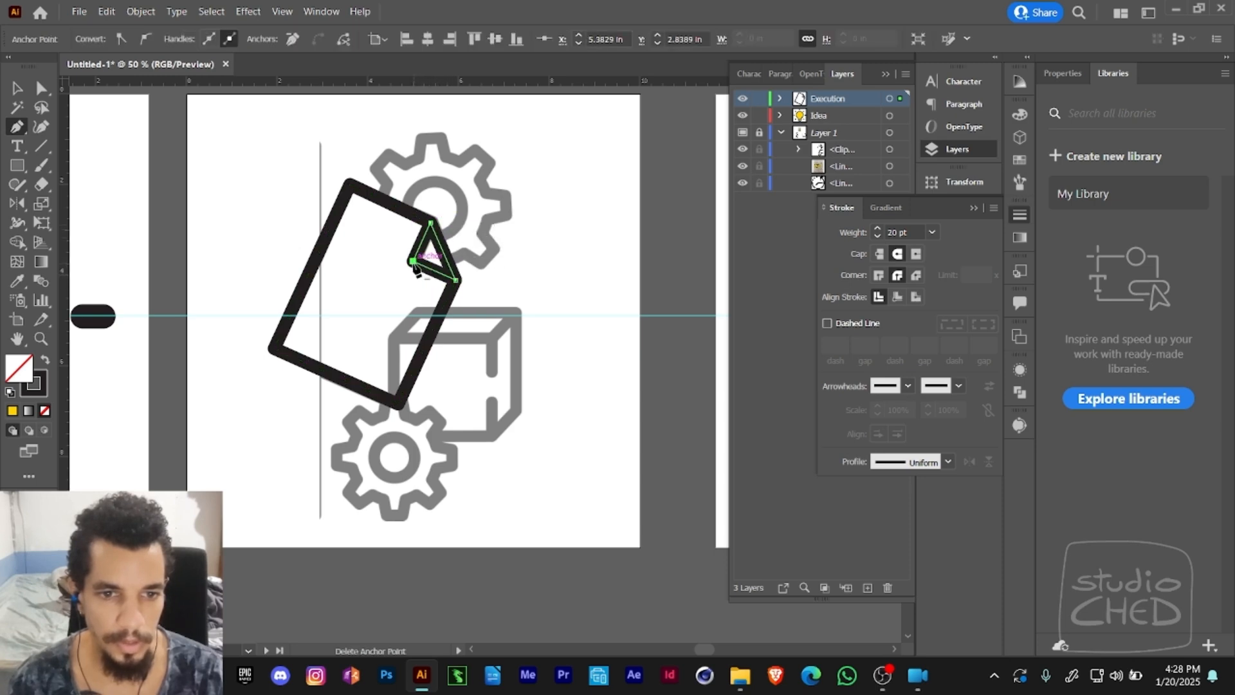
ctrl+click(494, 243)
- Select the page outline together with the folded-corner triangle and fill both with white
scroll(495, 243, right, 2)
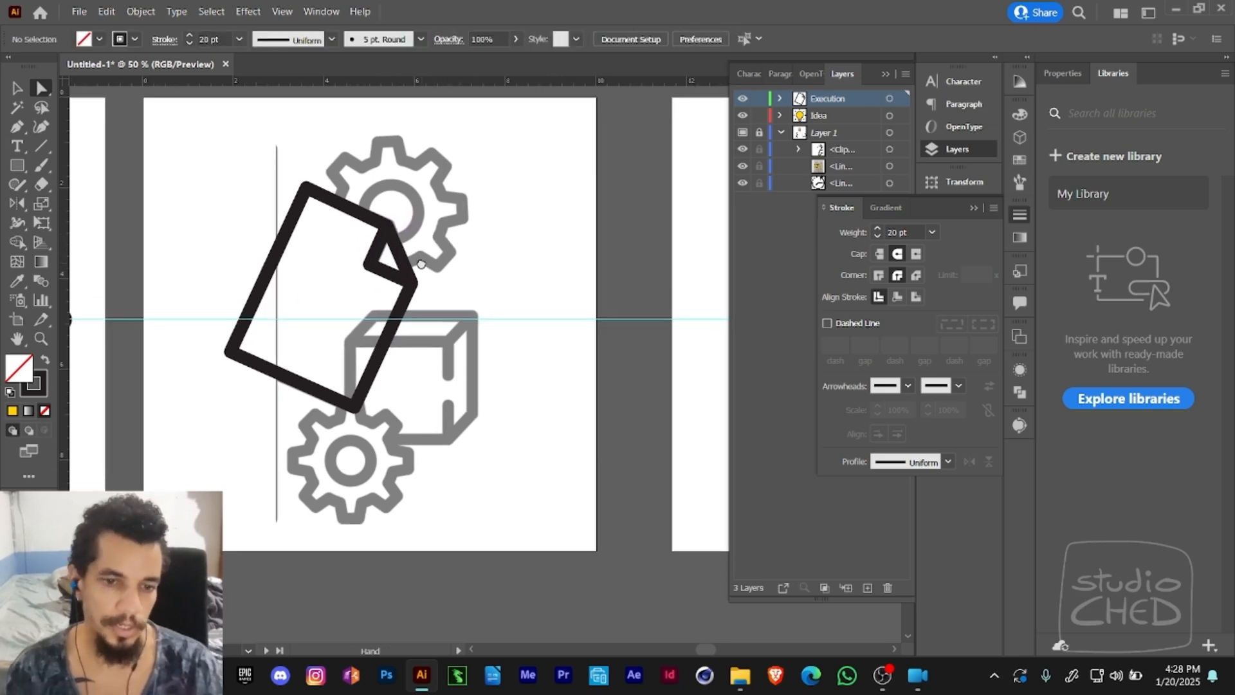
key(v)
drag(226, 179, 454, 318)
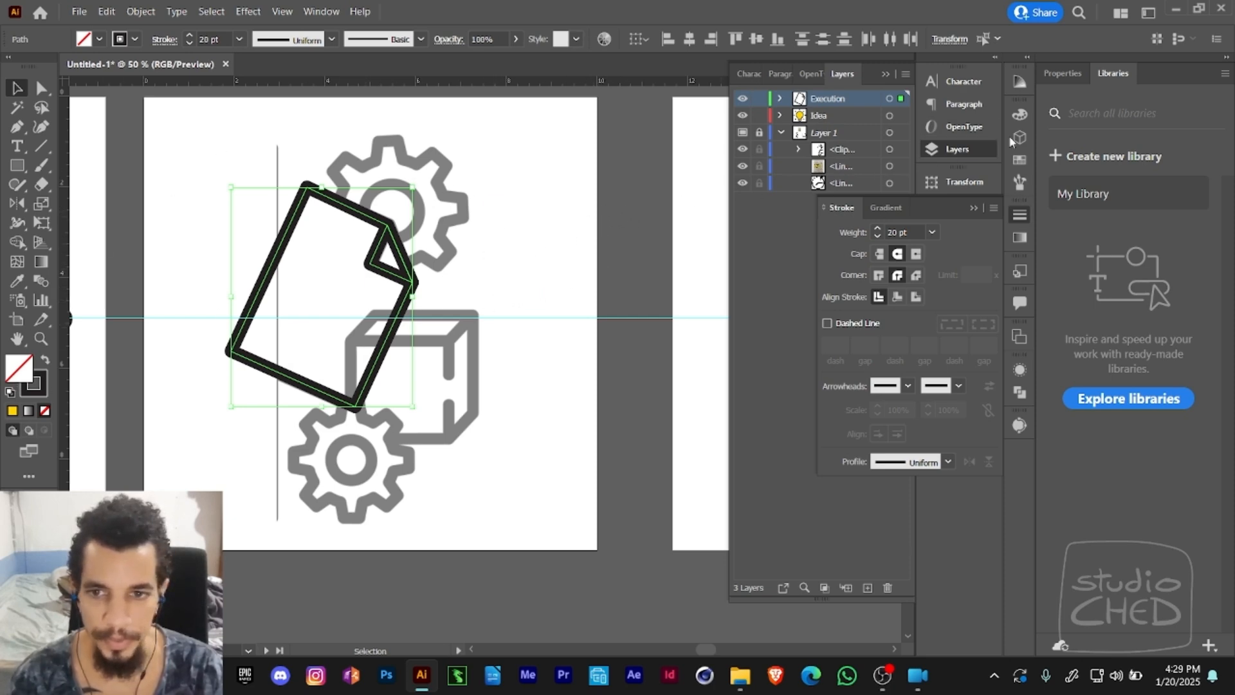
click(973, 209)
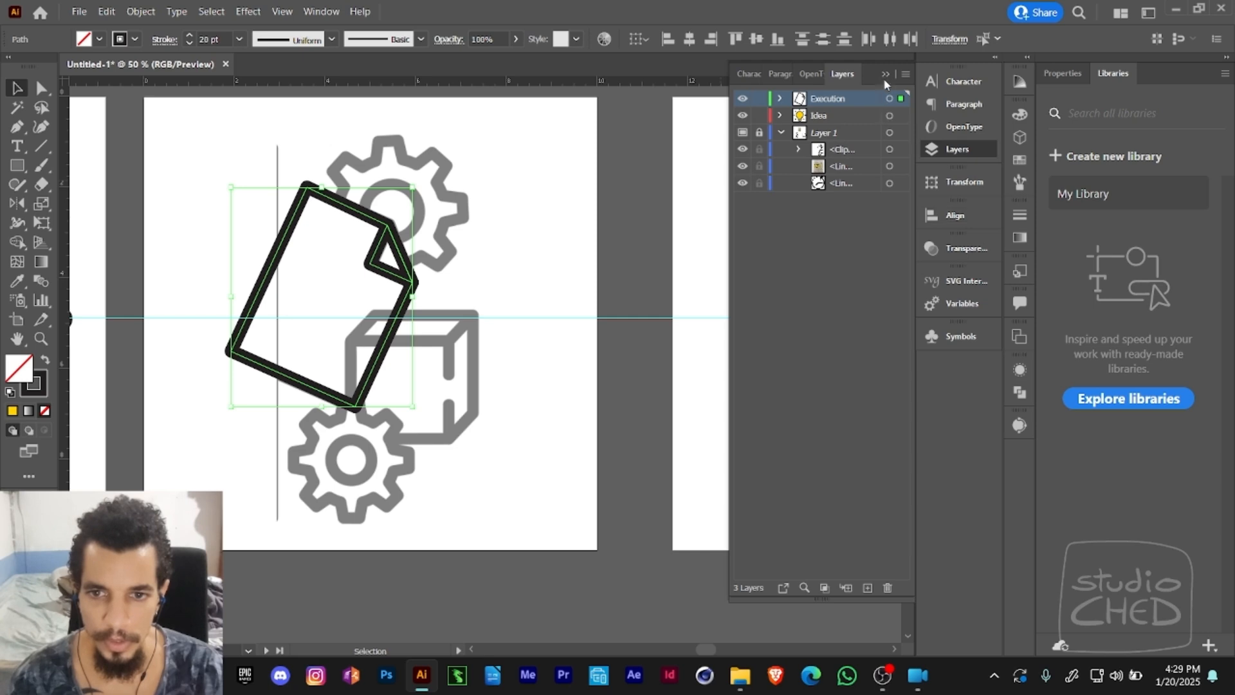
click(1021, 115)
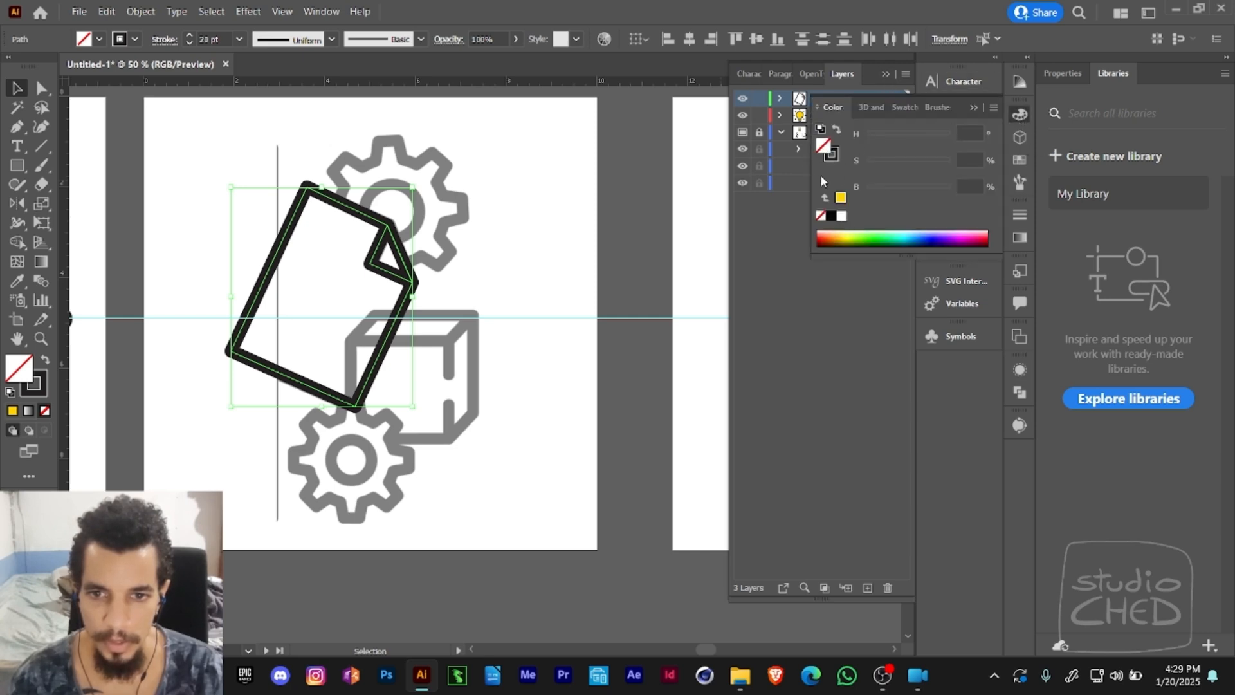
double_click(825, 152)
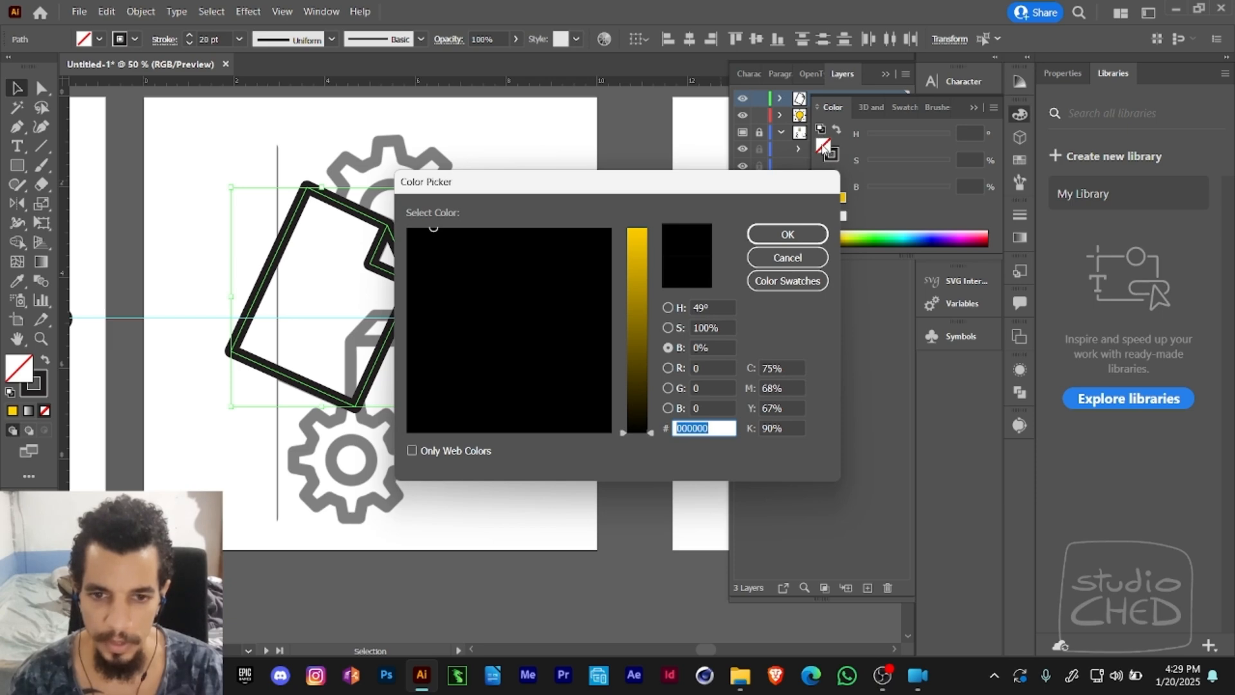
drag(646, 257, 638, 228)
drag(519, 385, 403, 460)
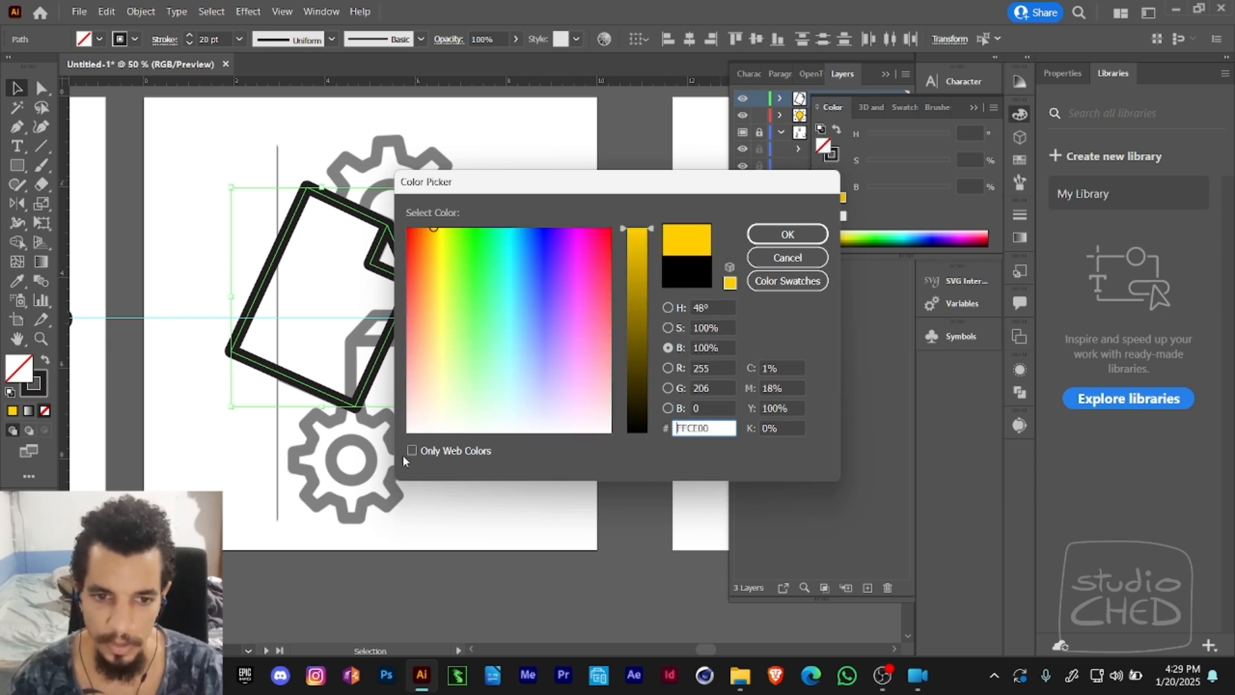
drag(539, 391, 621, 433)
click(756, 236)
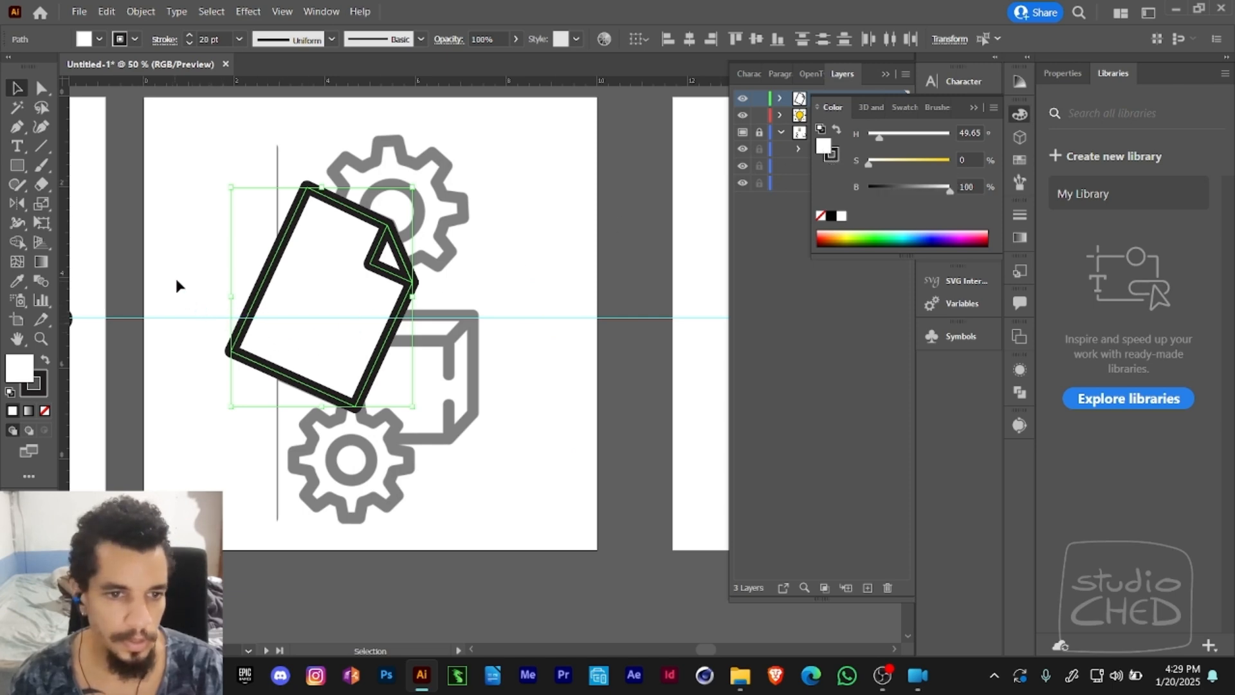
click(972, 108)
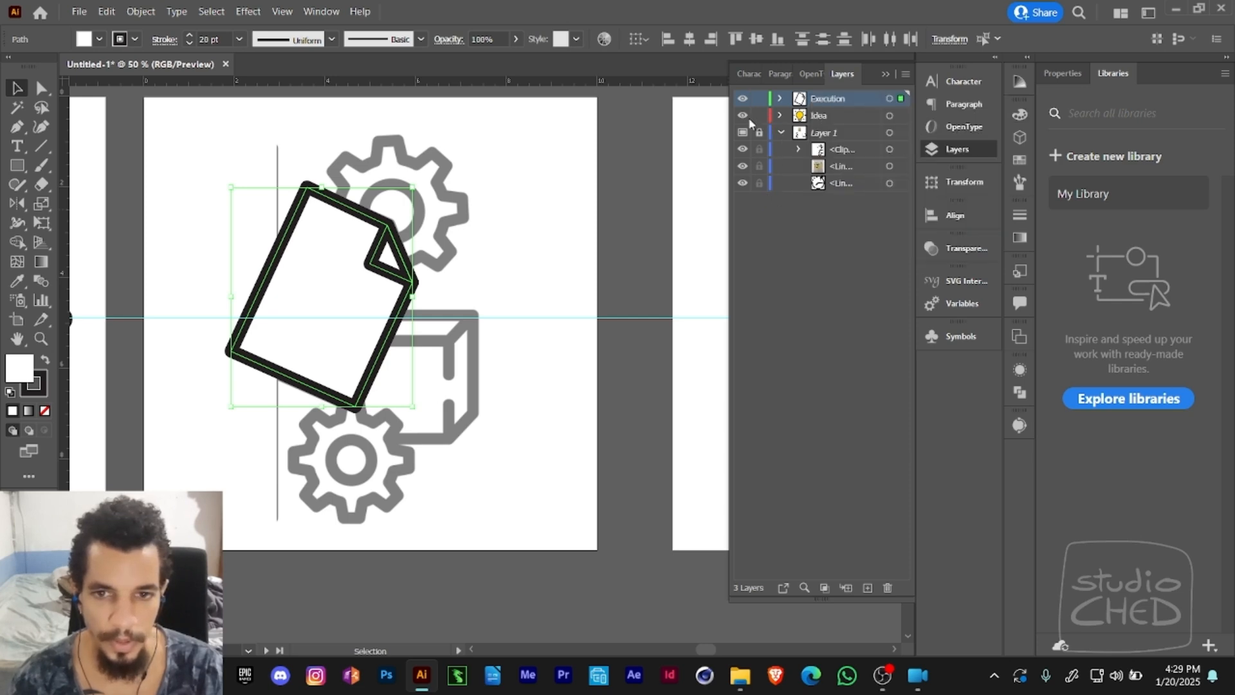
- Group the two page paths in the Execution layer under the name Page and lock the group
click(779, 100)
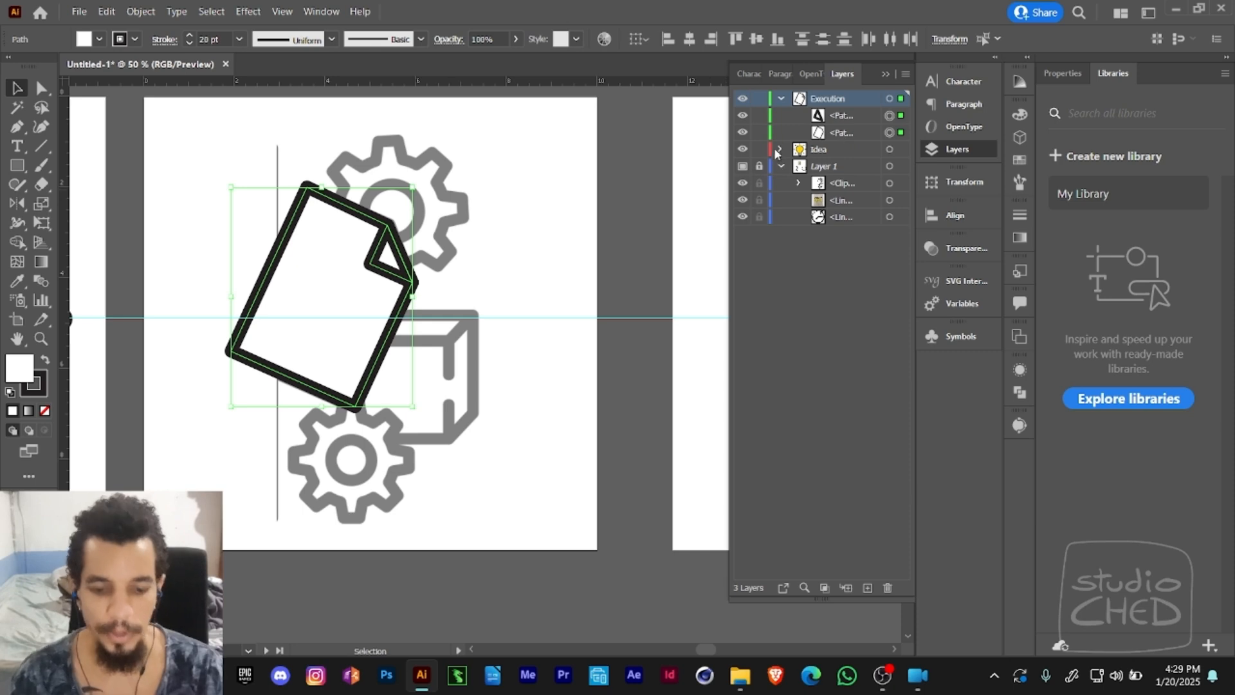
key(ctrl+g)
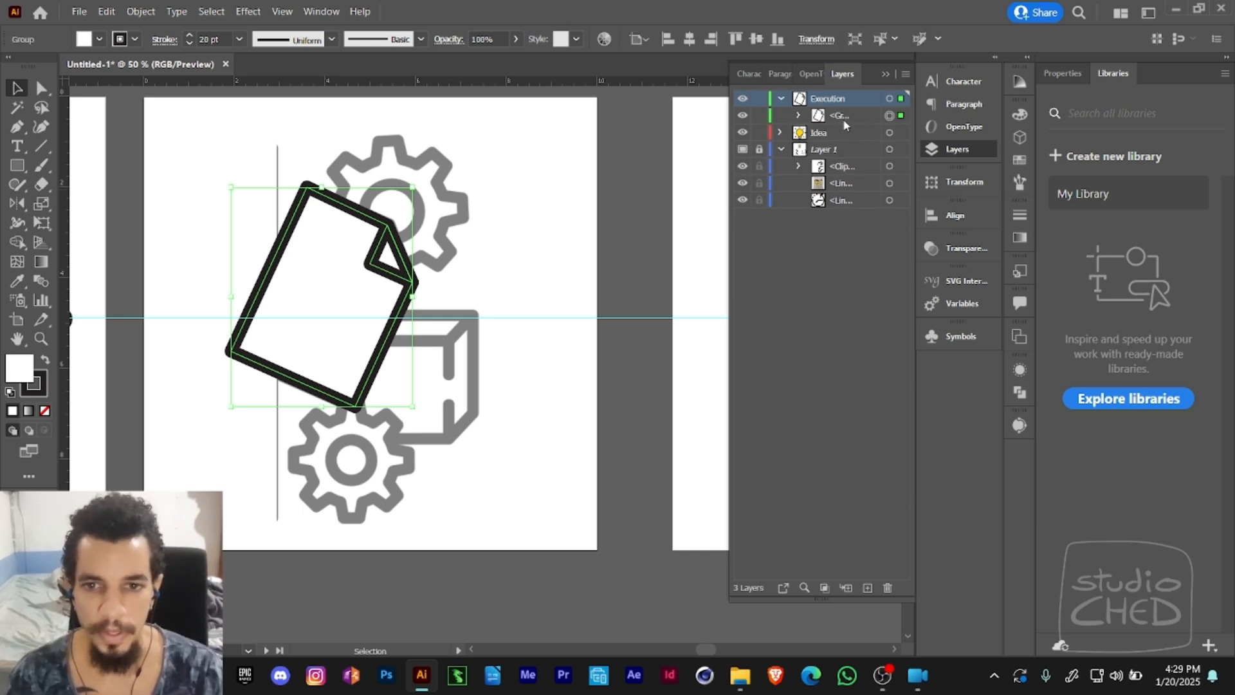
double_click(839, 120)
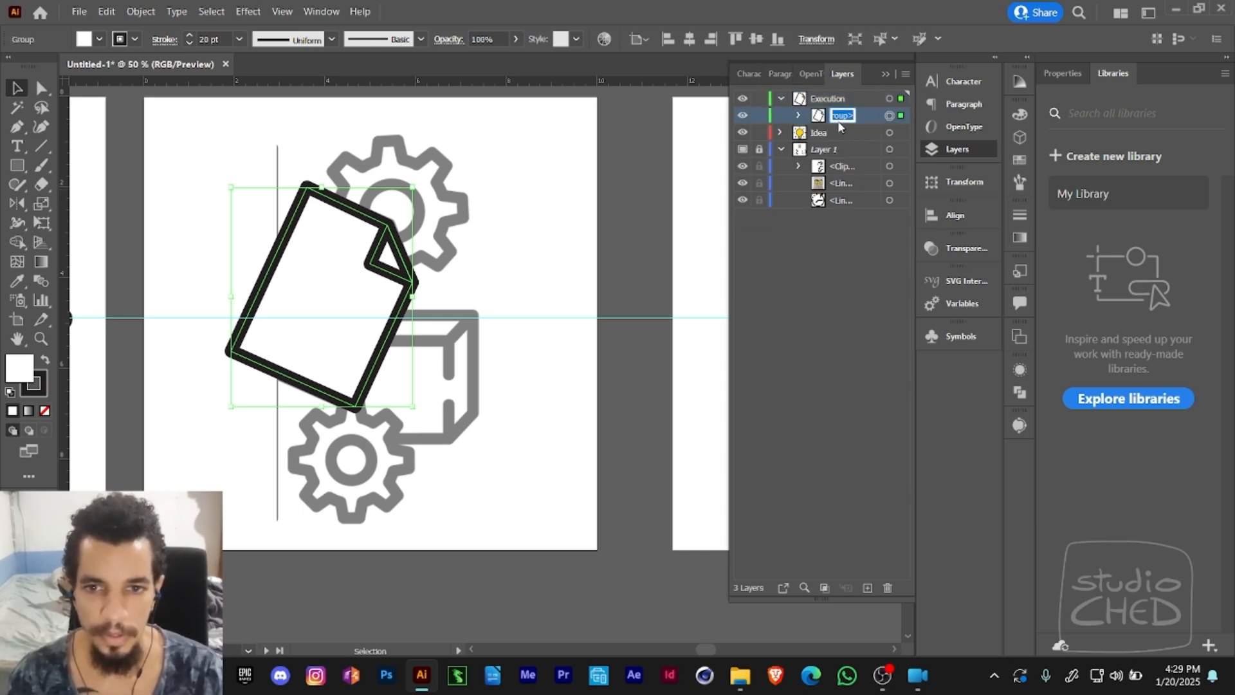
text(Page)
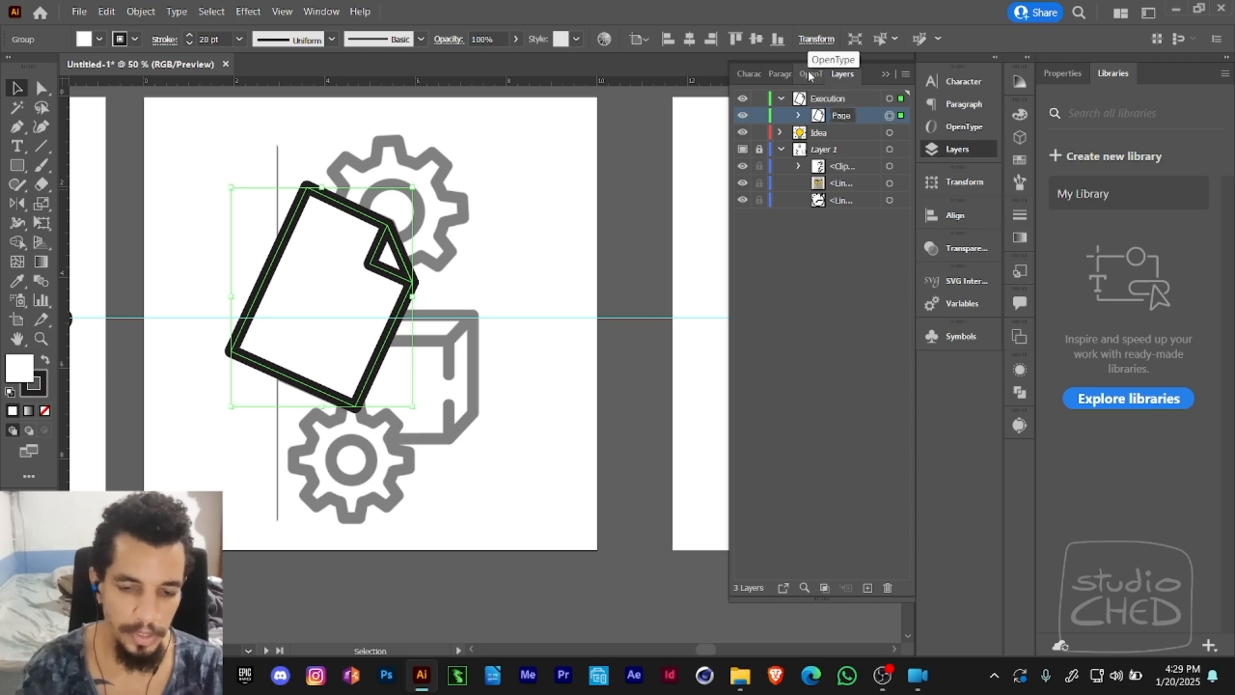
key(Return)
click(759, 116)
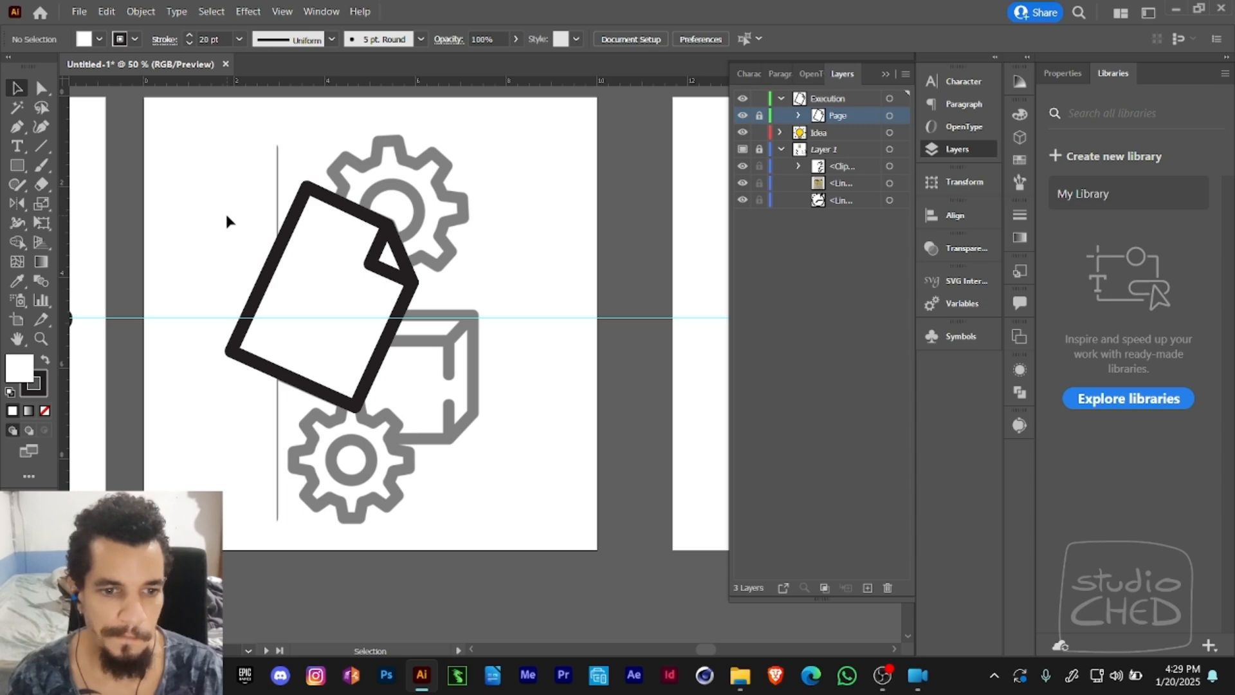
- Hide the Page group and draw a square over the template cube's front face
click(743, 116)
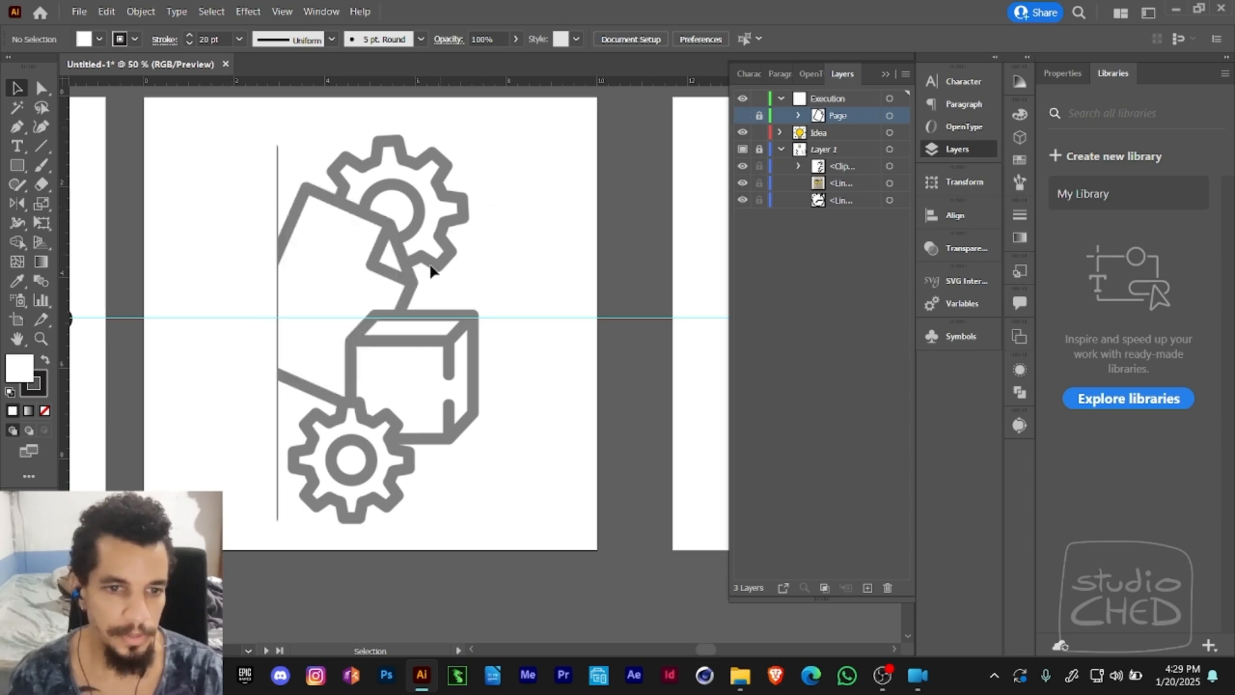
drag(431, 270, 363, 233)
click(18, 173)
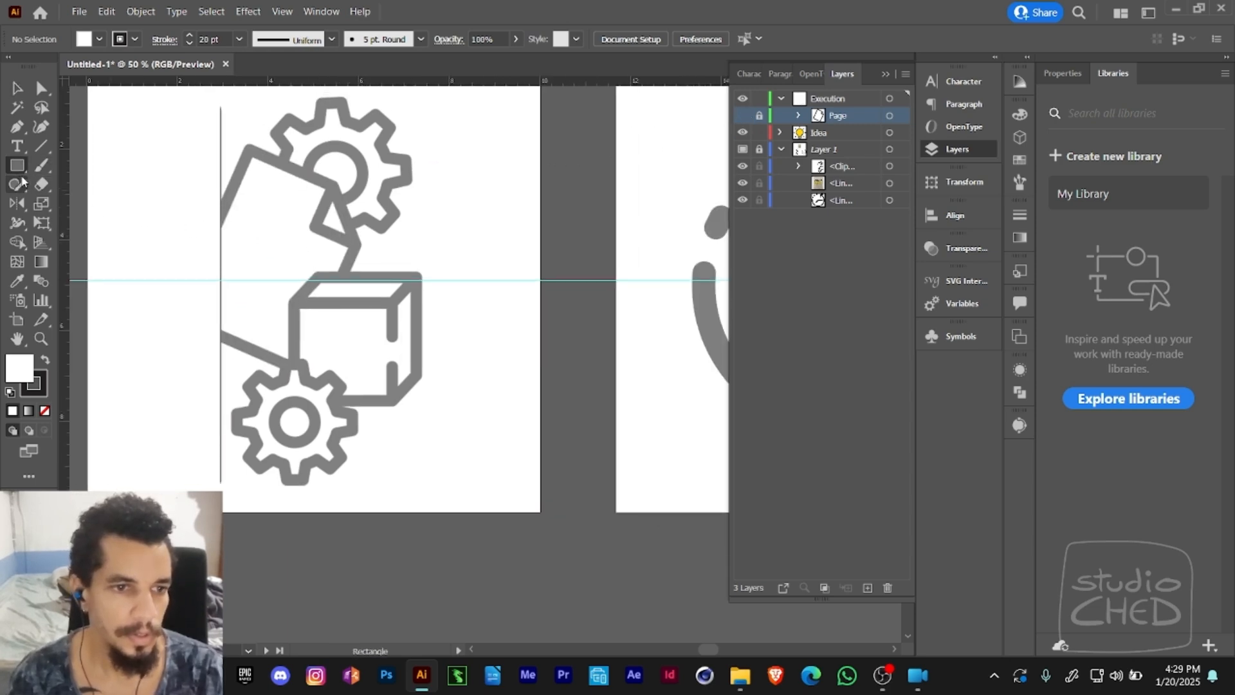
drag(295, 303, 392, 399)
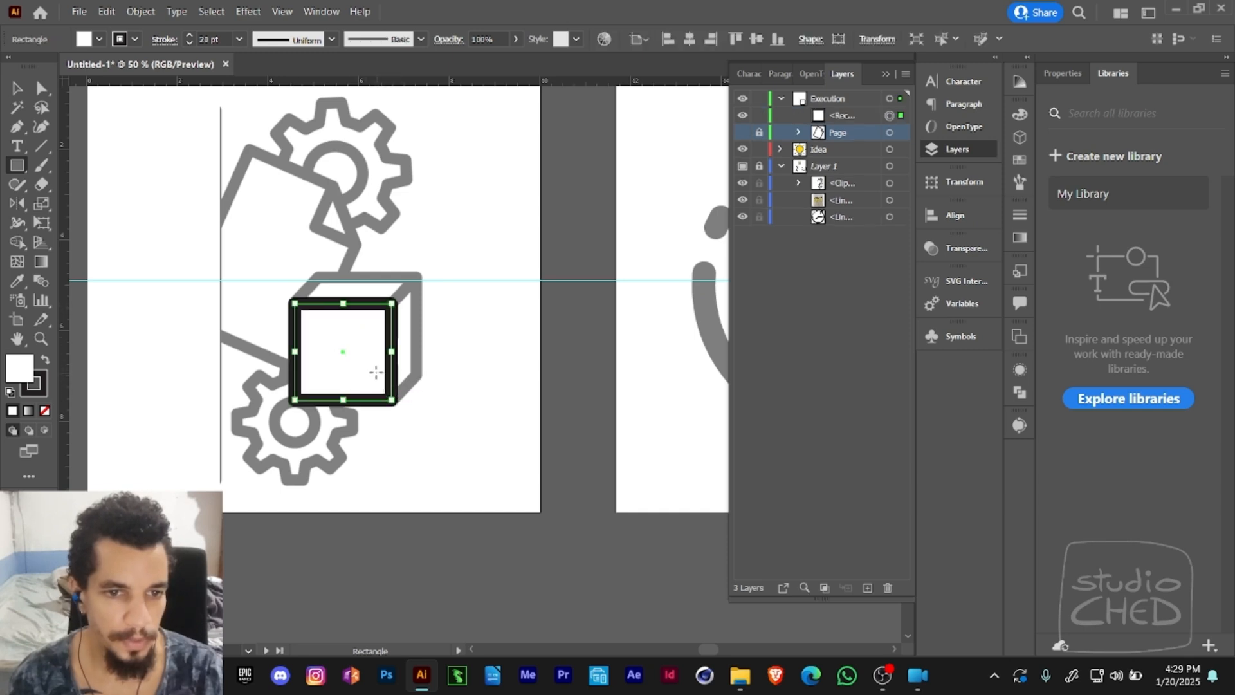
ctrl+click(303, 278)
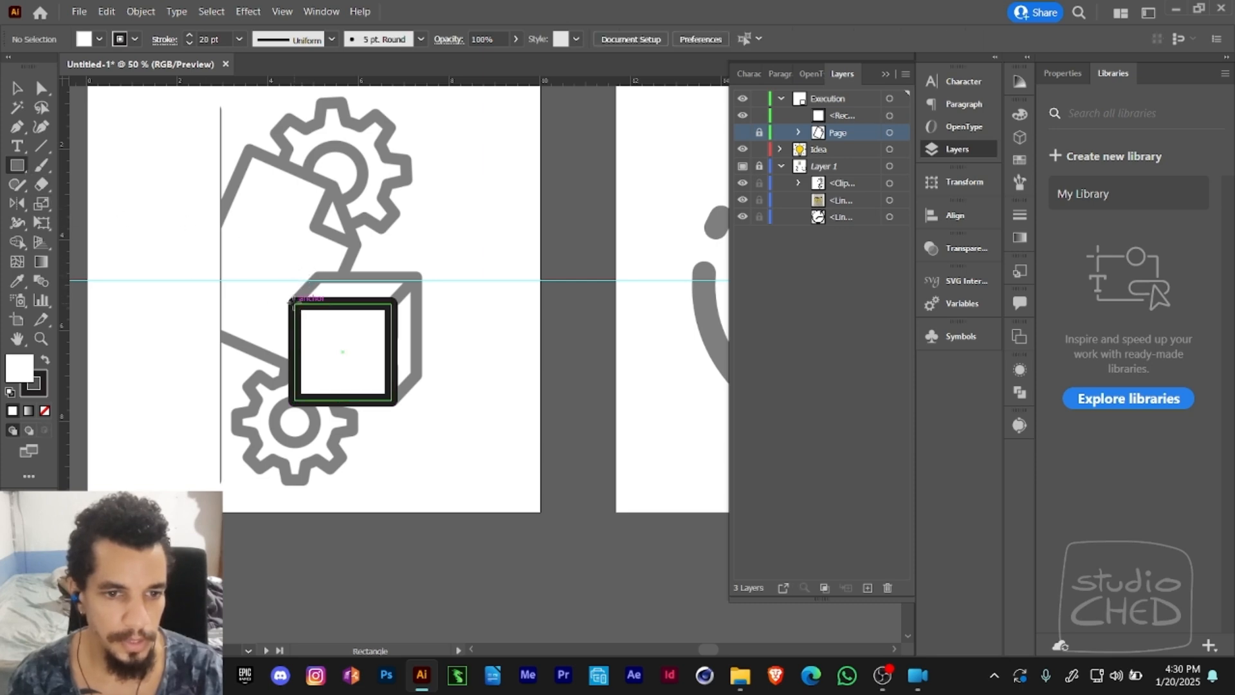
drag(294, 302, 413, 275)
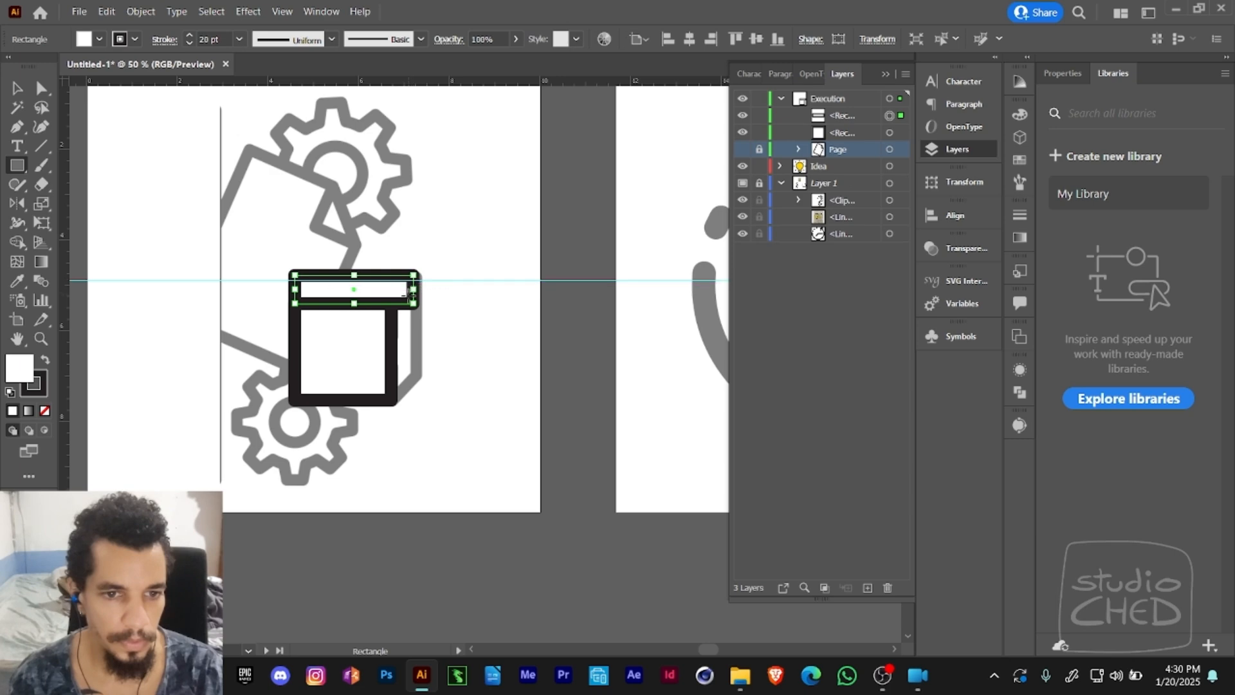
key(Delete)
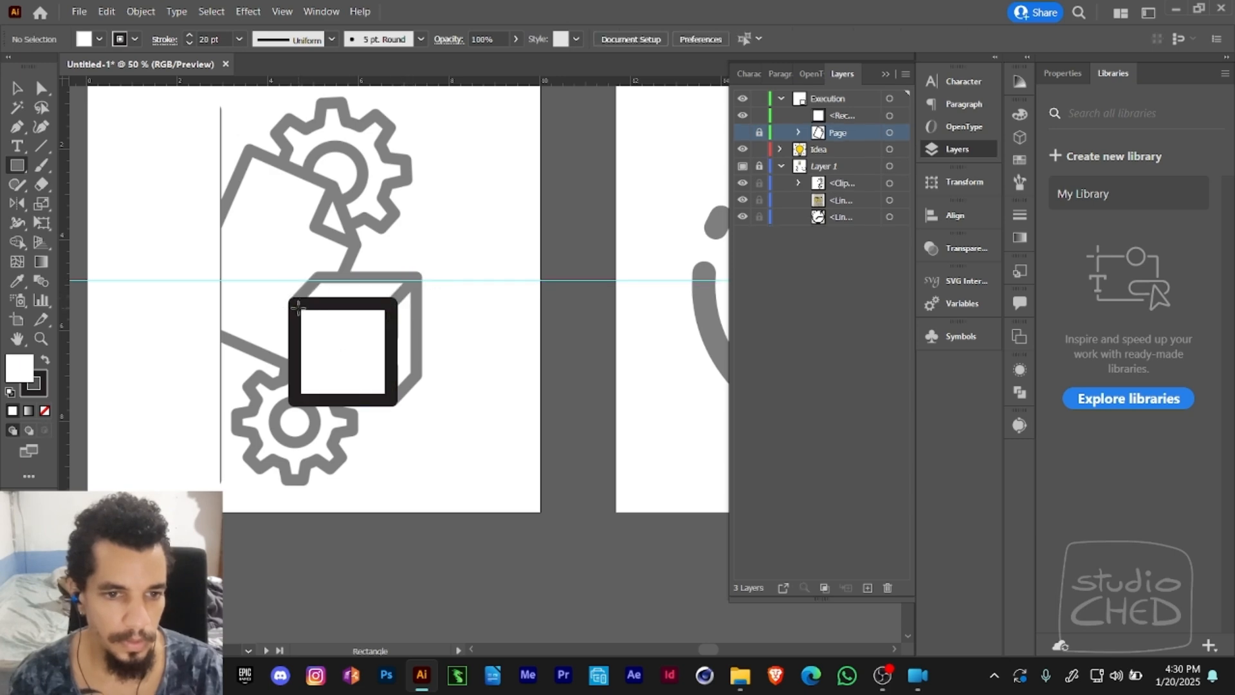
- Draw a rectangle above the cube's front face and shear it sideways into the slanted top face
drag(295, 306, 392, 275)
click(42, 204)
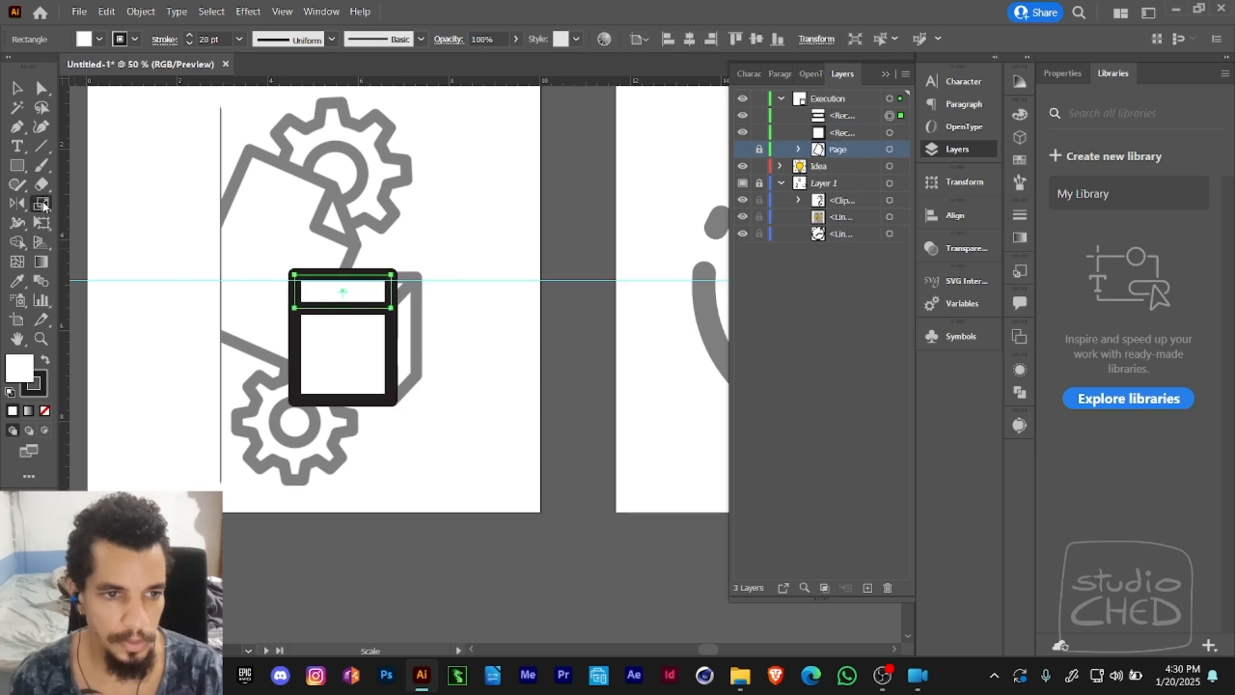
click(44, 204)
click(73, 219)
drag(322, 276, 355, 303)
key(a)
click(41, 203)
key(a)
click(397, 262)
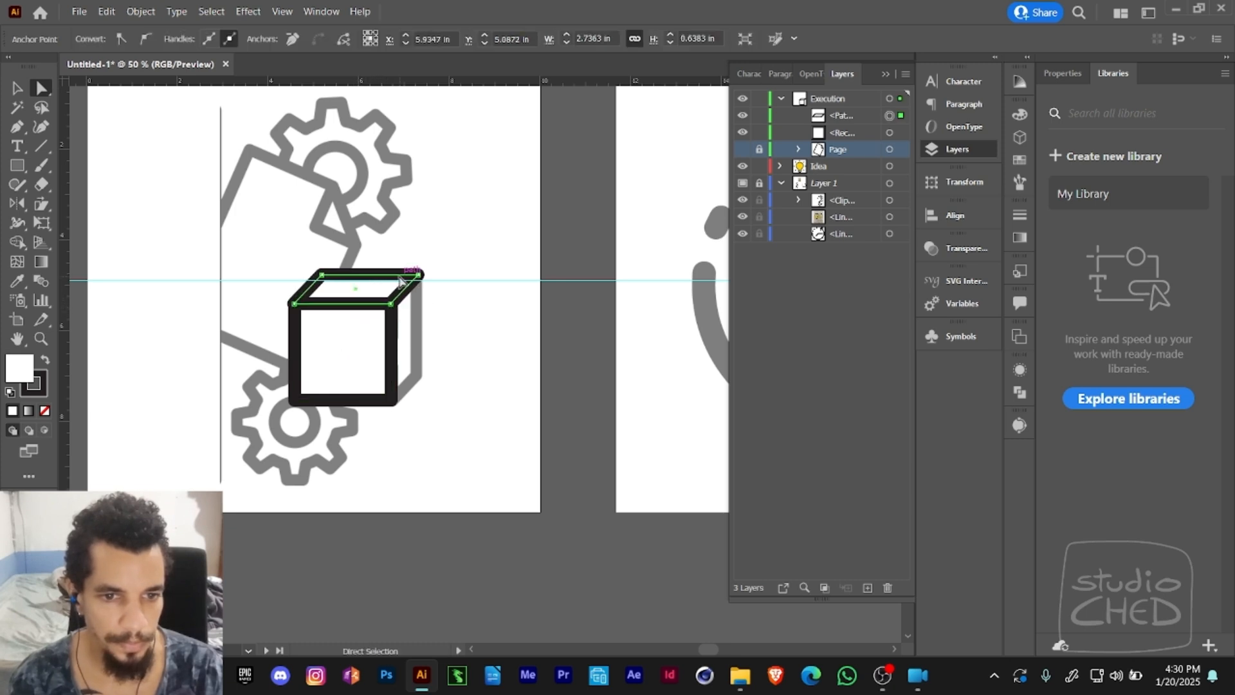
- Adjust the top face's corner points to line up with the front face and the template cube
click(444, 269)
drag(444, 270, 387, 227)
ctrl+click(372, 281)
drag(372, 281, 404, 245)
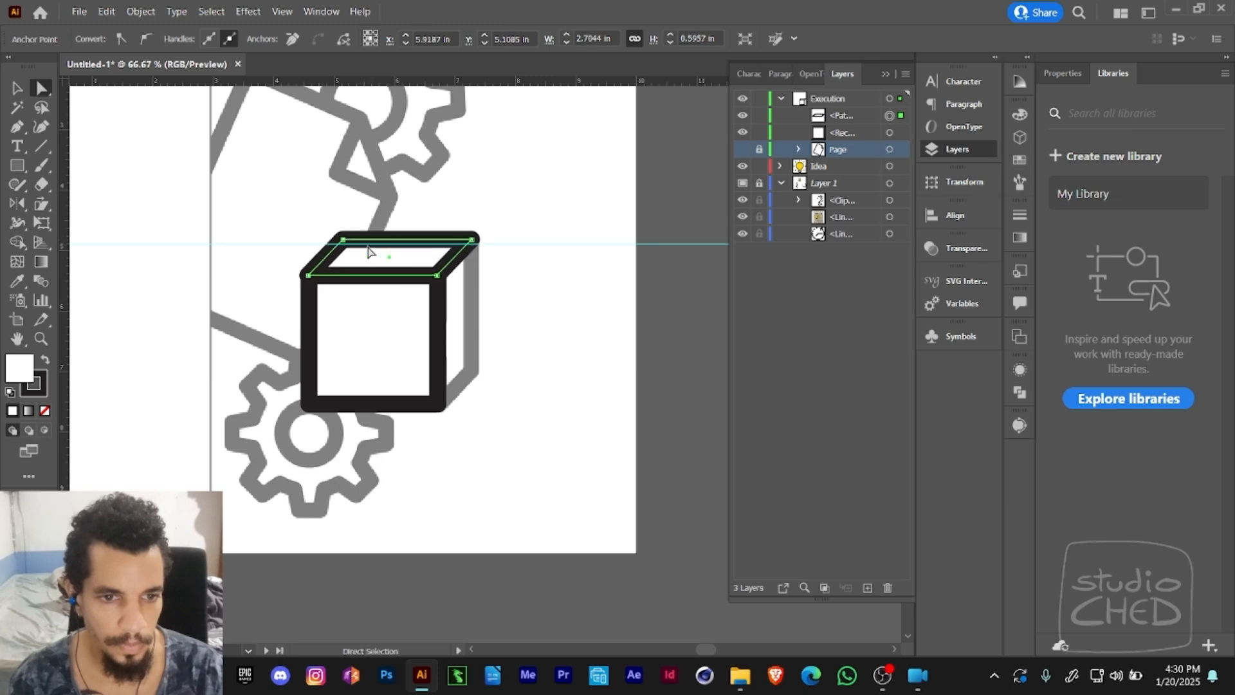
drag(316, 264, 265, 234)
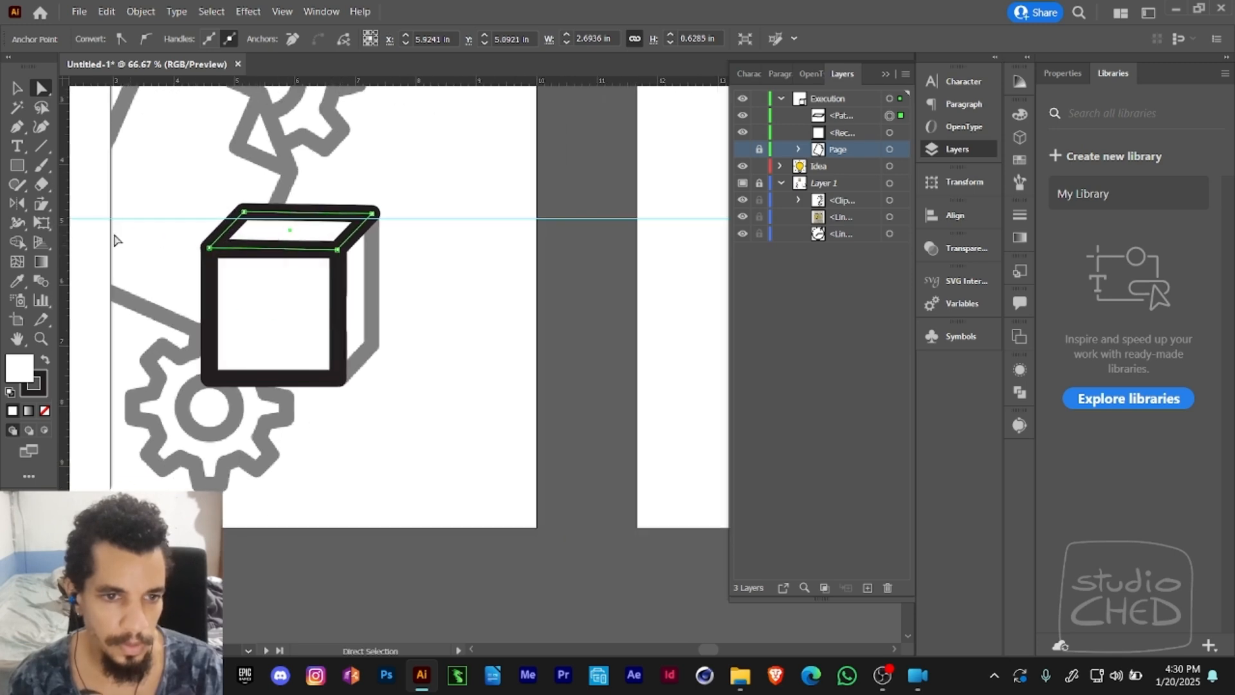
- Draw a narrow rectangle along the front face's right edge and shear it upward into the cube's side face
click(20, 164)
drag(341, 380, 372, 250)
click(41, 206)
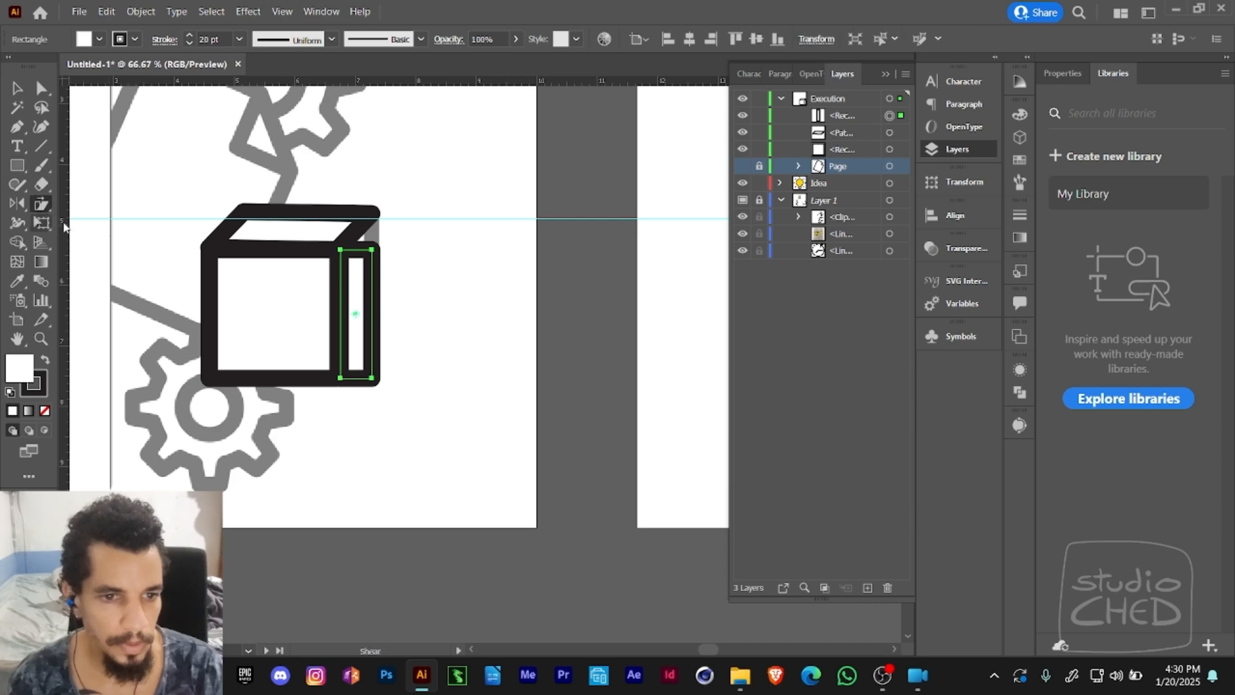
drag(374, 311, 365, 300)
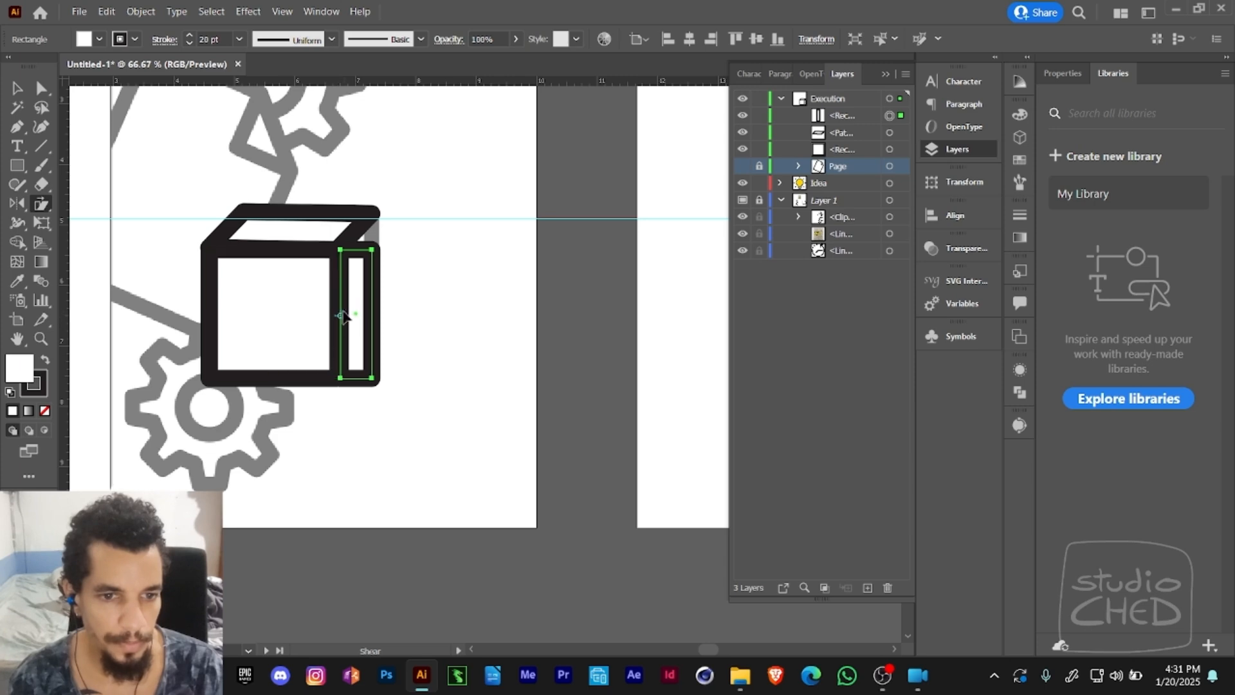
click(340, 315)
drag(378, 318, 375, 277)
key(a)
click(420, 276)
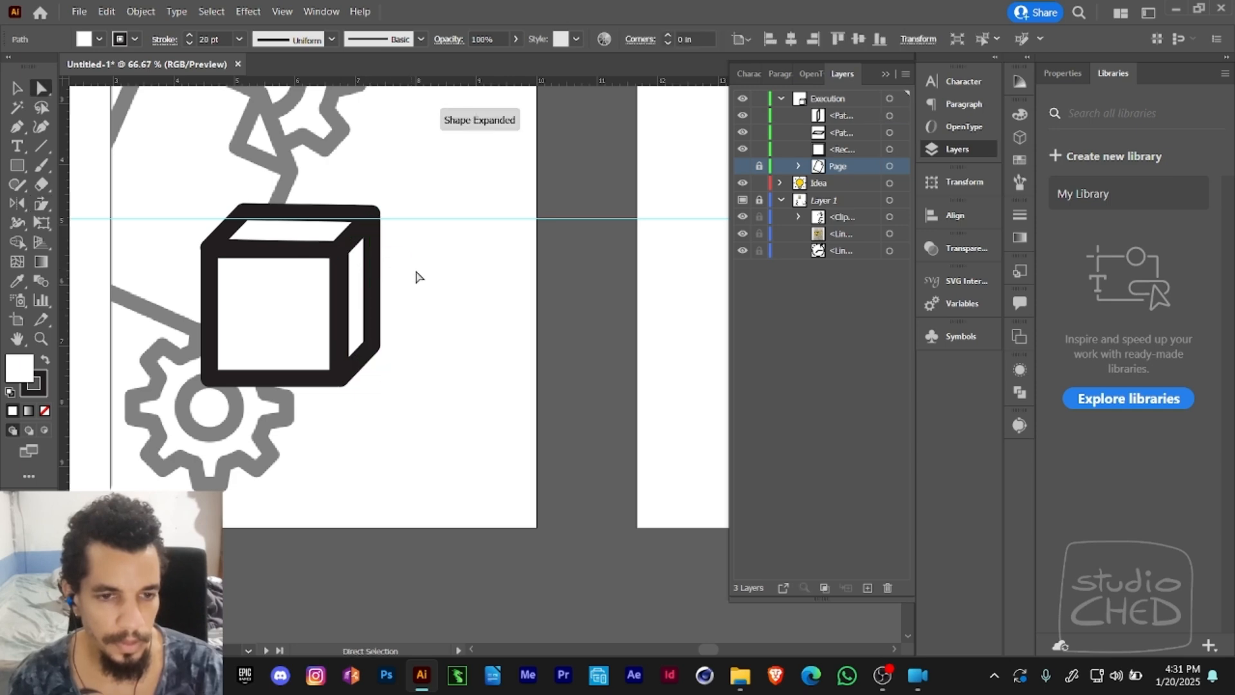
- Select the cube's three faces, move them off the template cube, and undo the move
key(z)
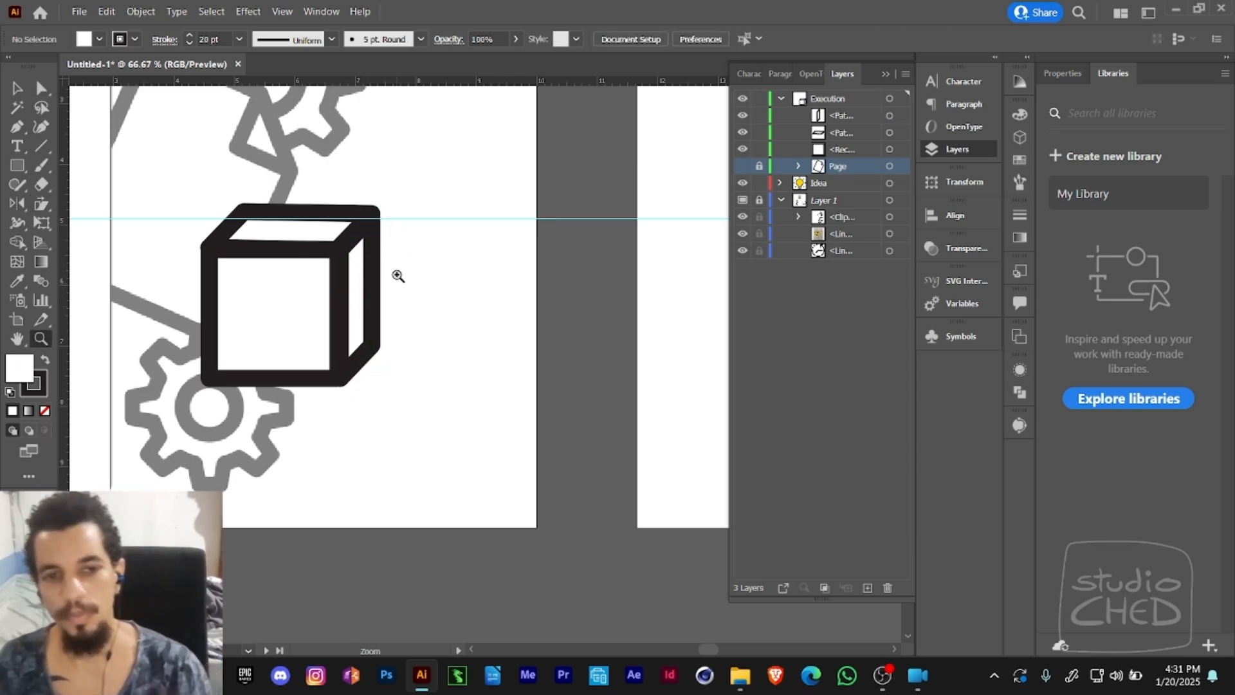
alt+click(403, 285)
key(space)
drag(440, 298, 456, 279)
alt+click(452, 293)
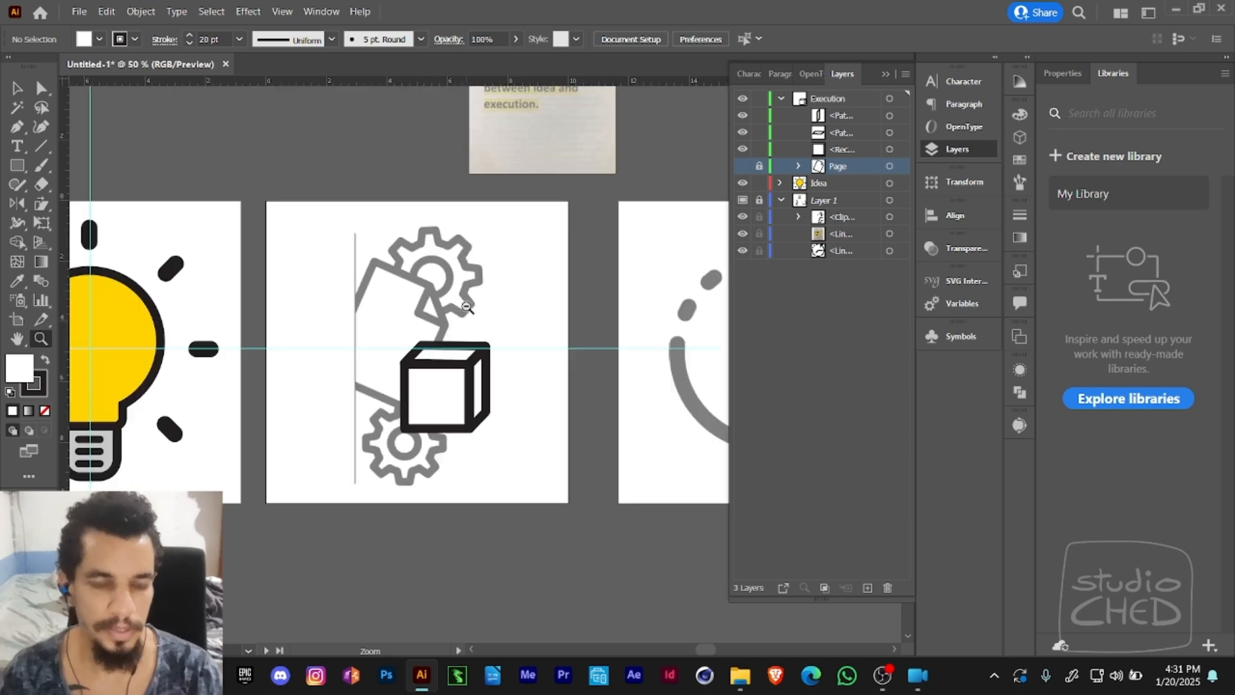
key(space)
drag(464, 330, 420, 316)
key(v)
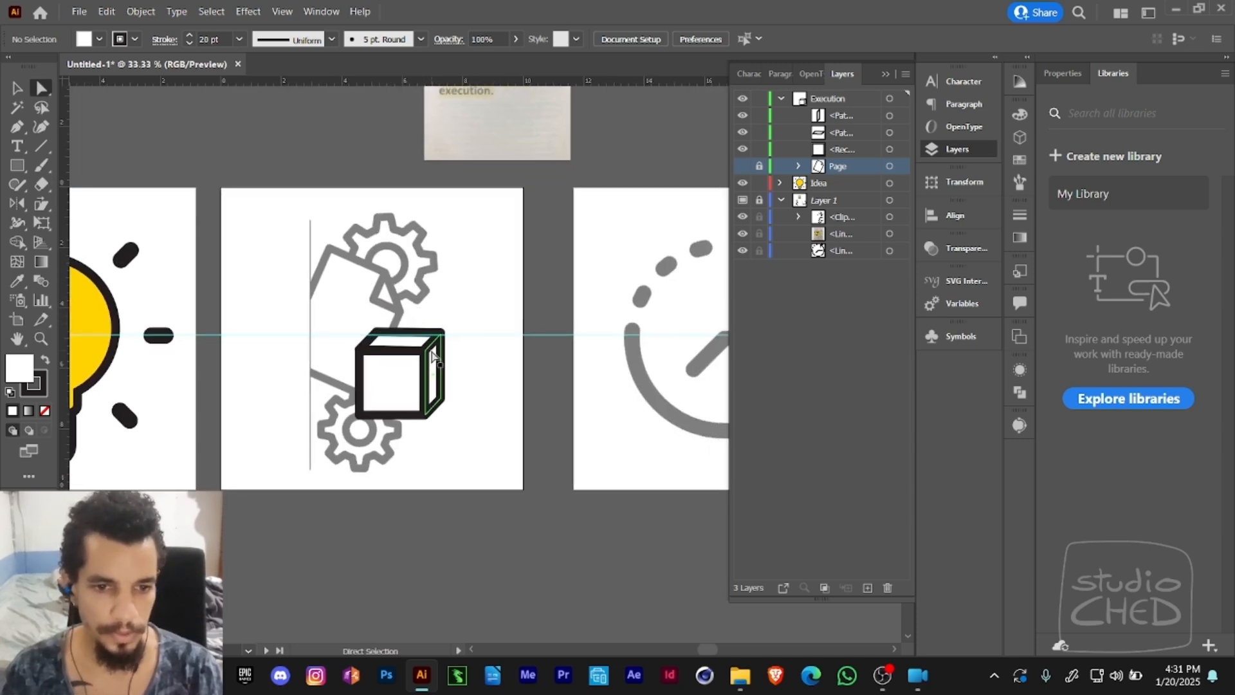
drag(388, 387, 487, 388)
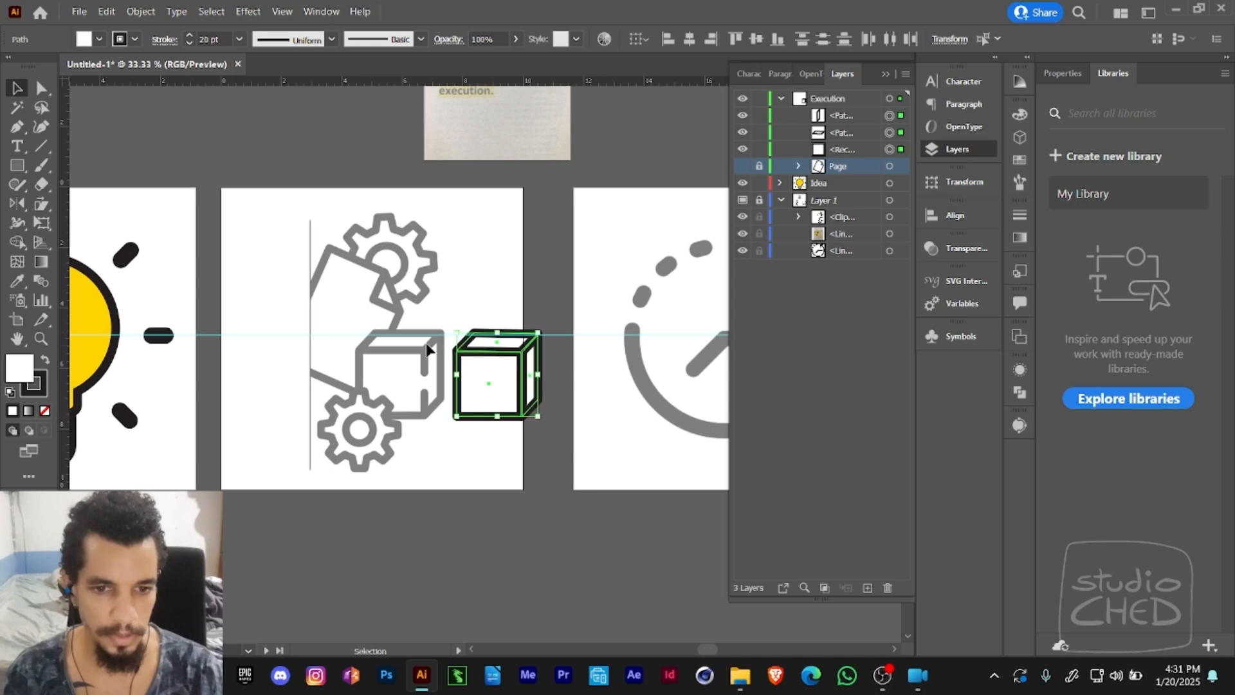
key(ctrl+z)
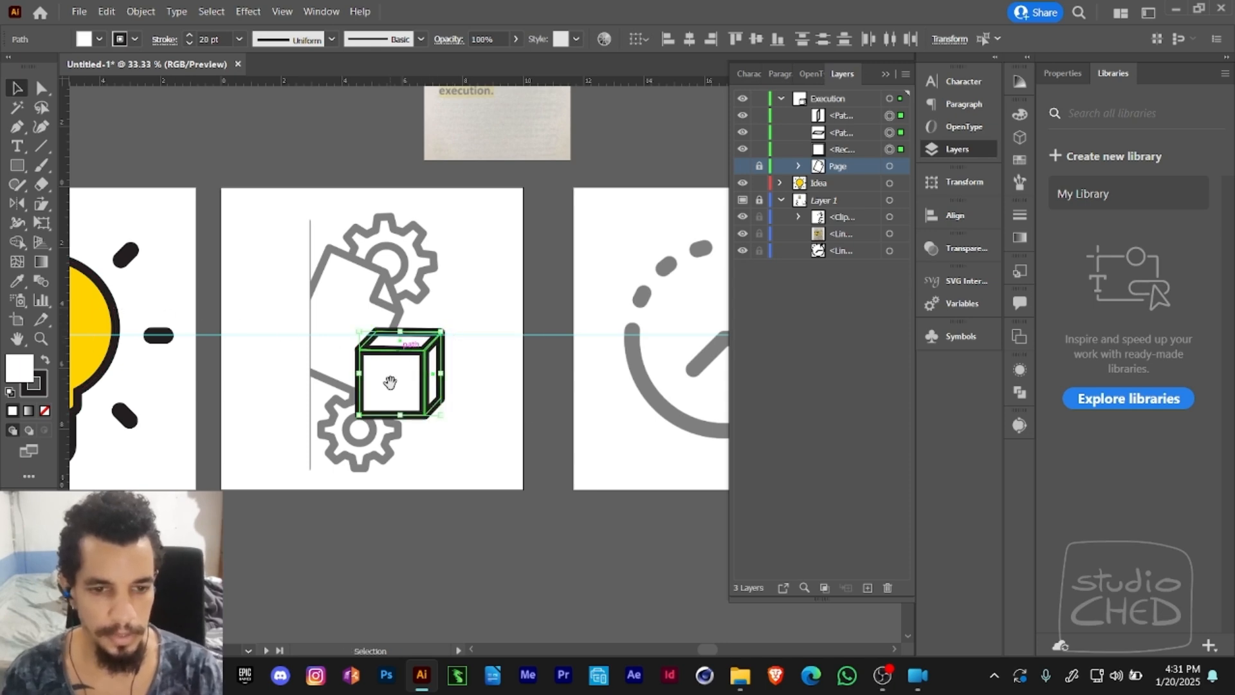
- Group the cube's three faces and name the group box
drag(390, 382, 483, 375)
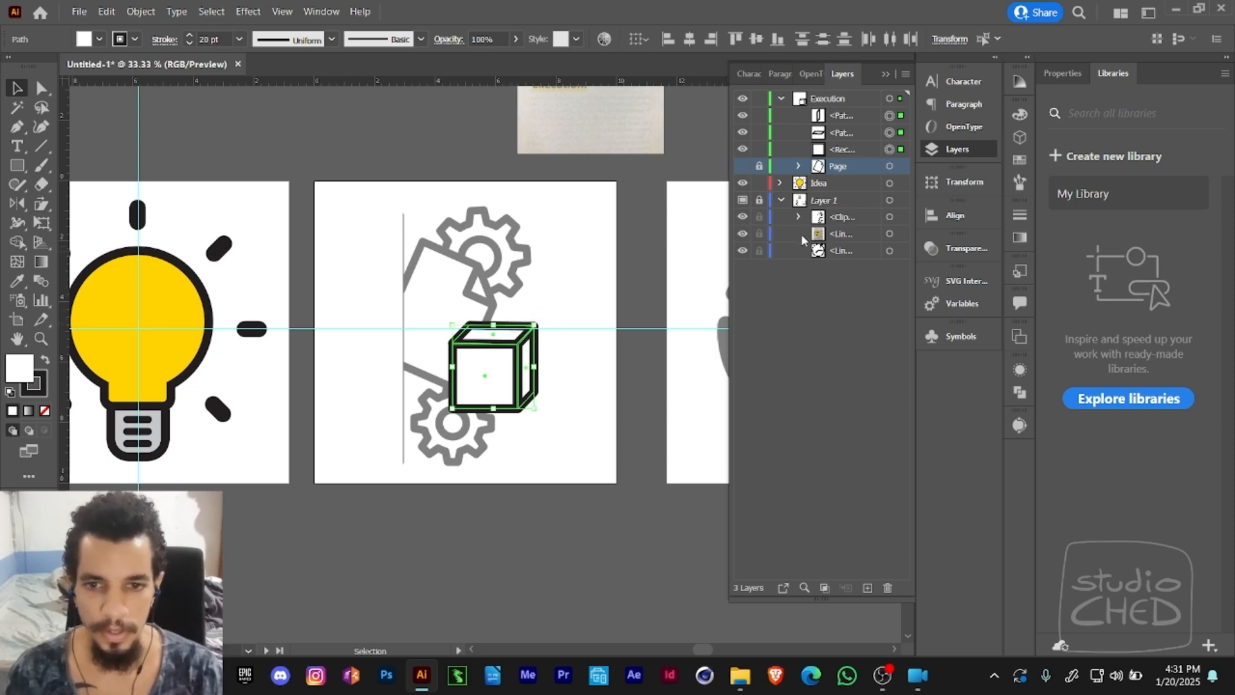
click(587, 301)
key(a)
click(513, 380)
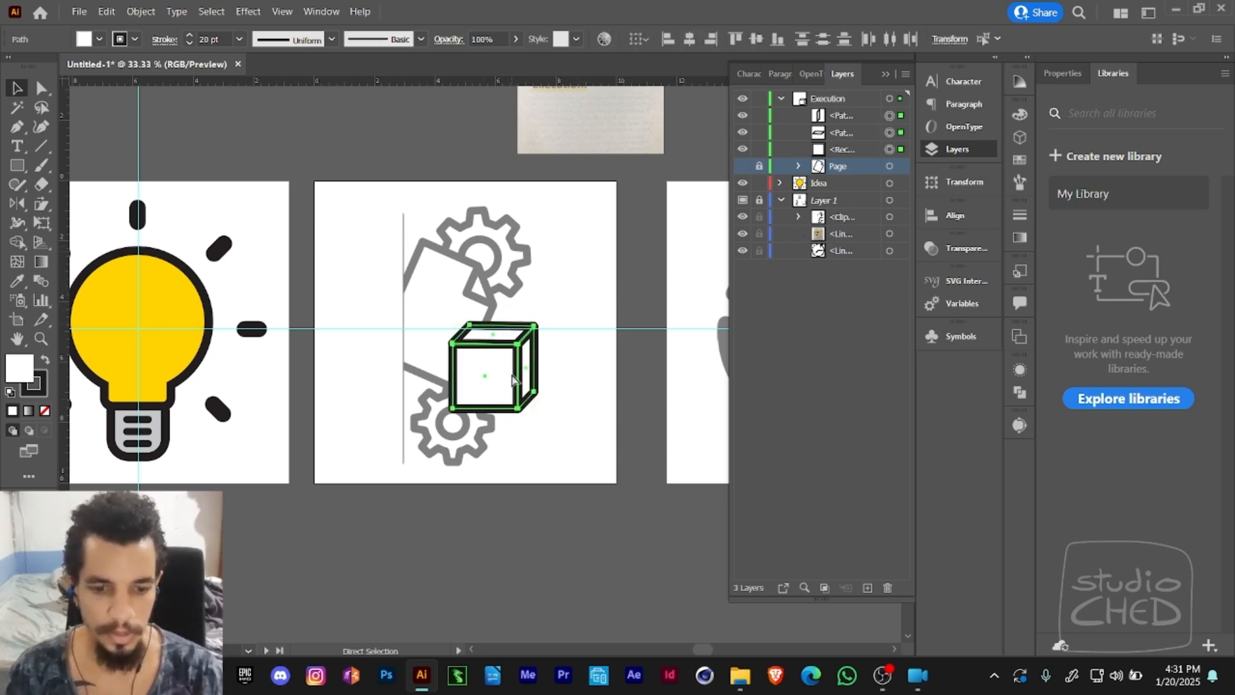
key(ctrl+g)
key(v)
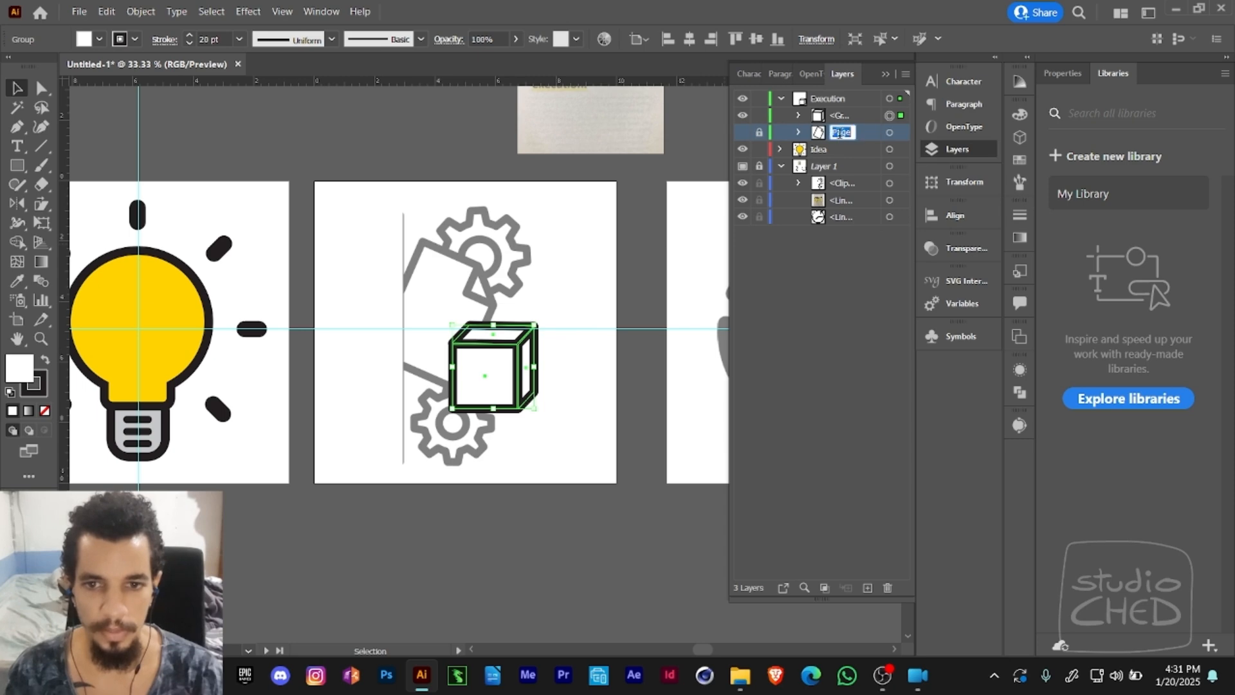
double_click(842, 118)
text(bo)
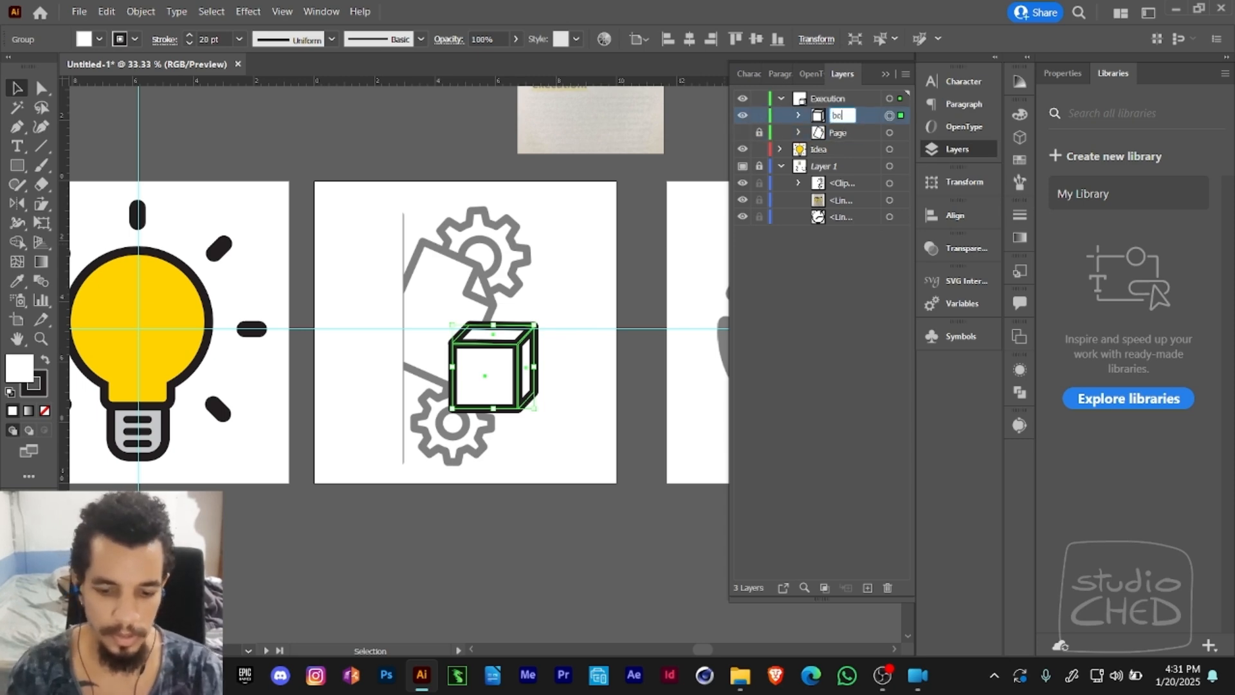
text(x)
key(Return)
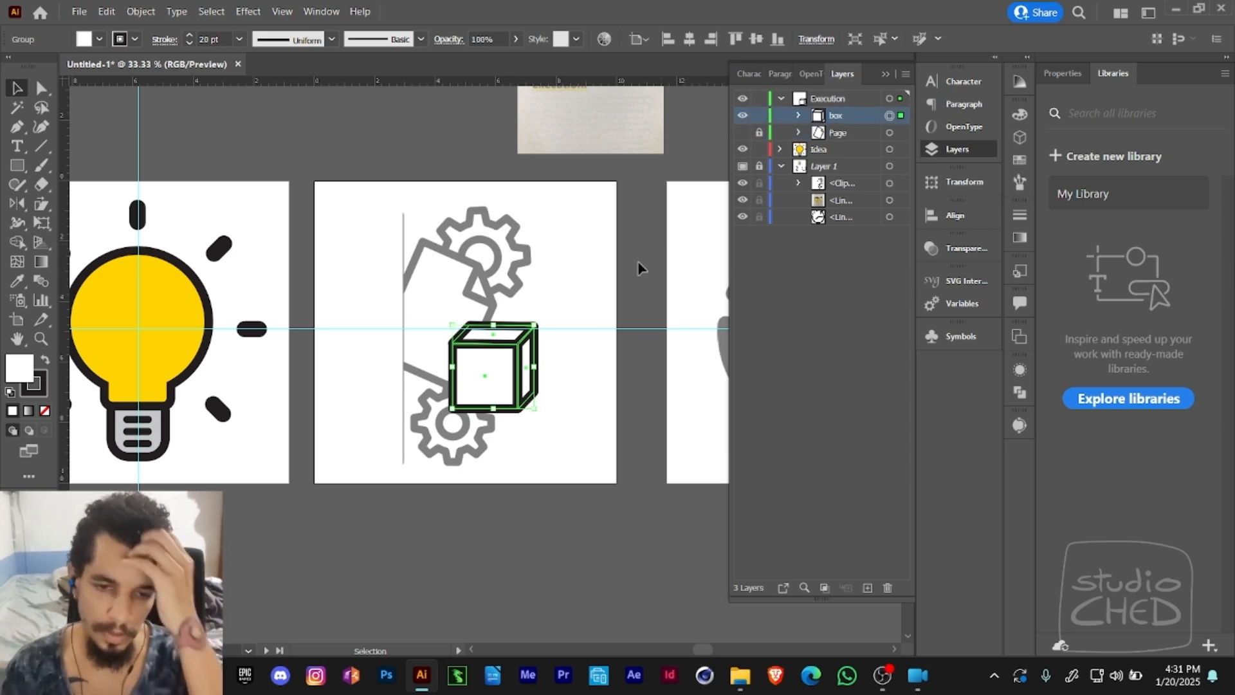
- Hide the box group and draw a circle about 0.8 in wide over the centre ring of the template's lower gear
click(742, 115)
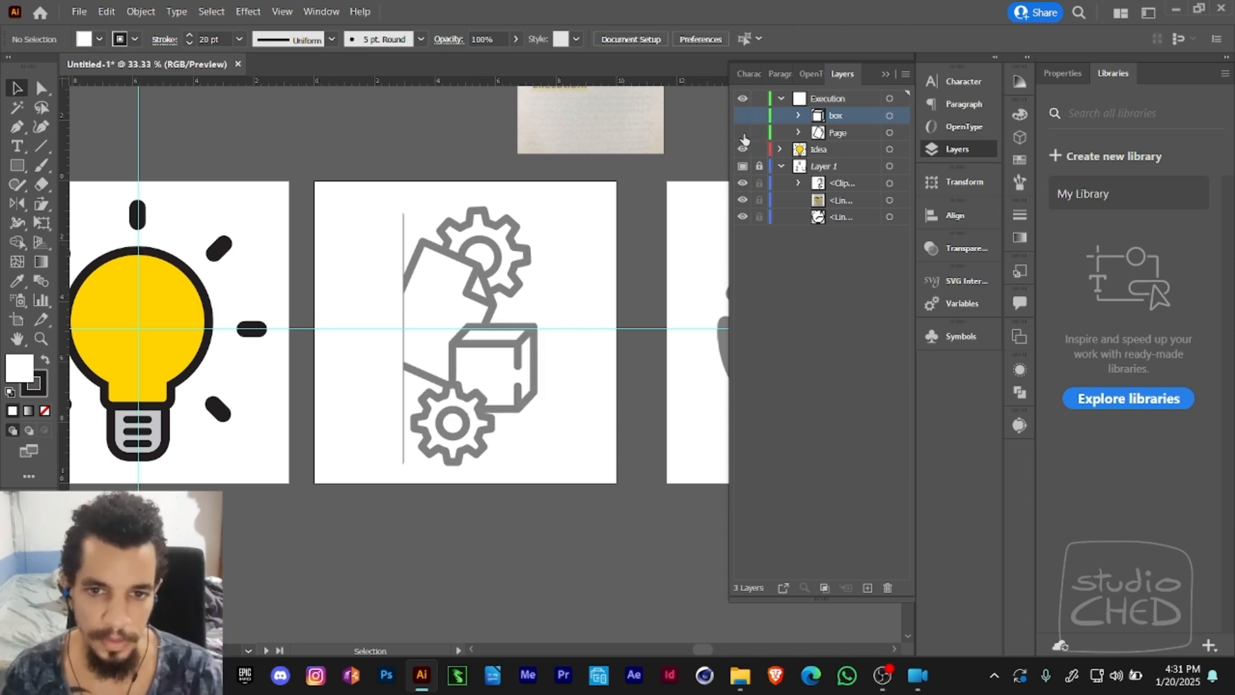
drag(588, 242, 616, 166)
key(z)
click(495, 281)
scroll(489, 278, down, 3)
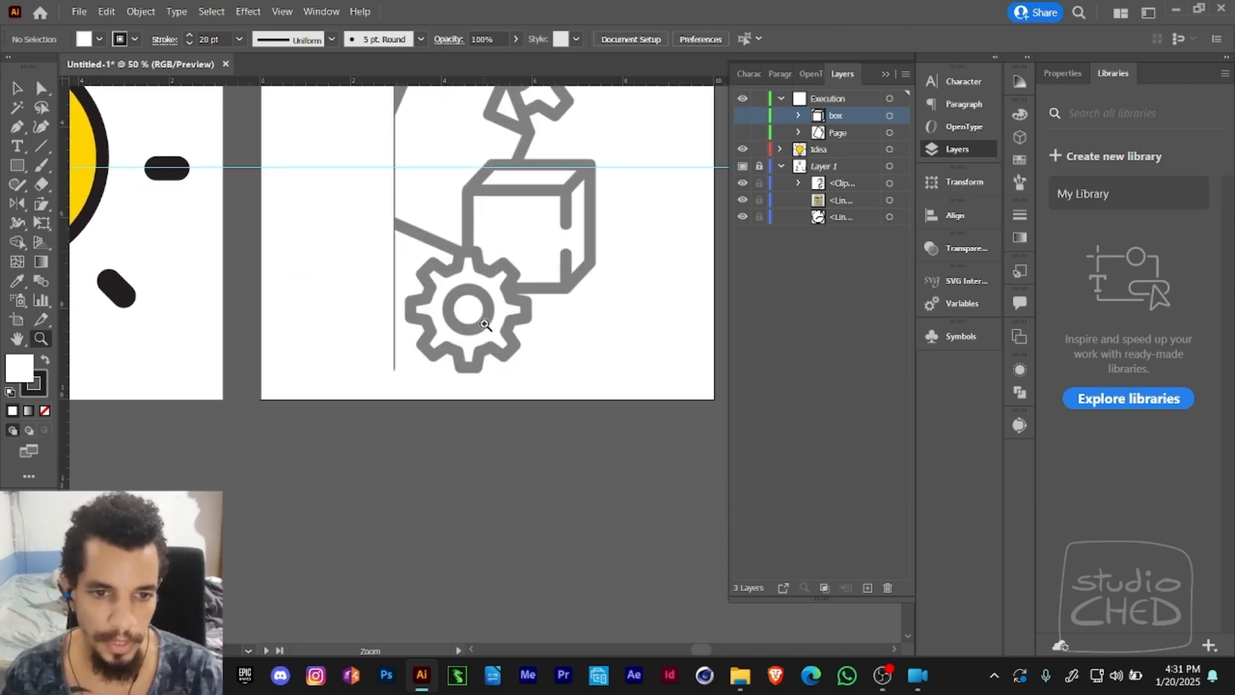
click(485, 325)
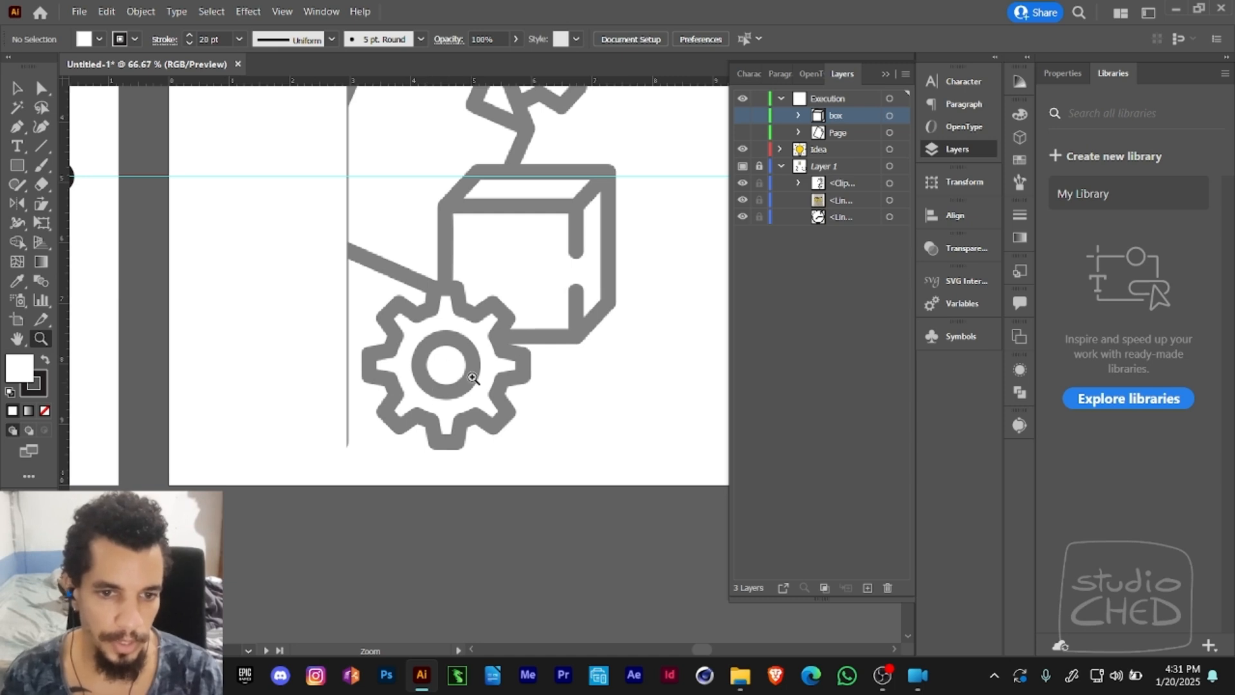
drag(17, 165, 96, 195)
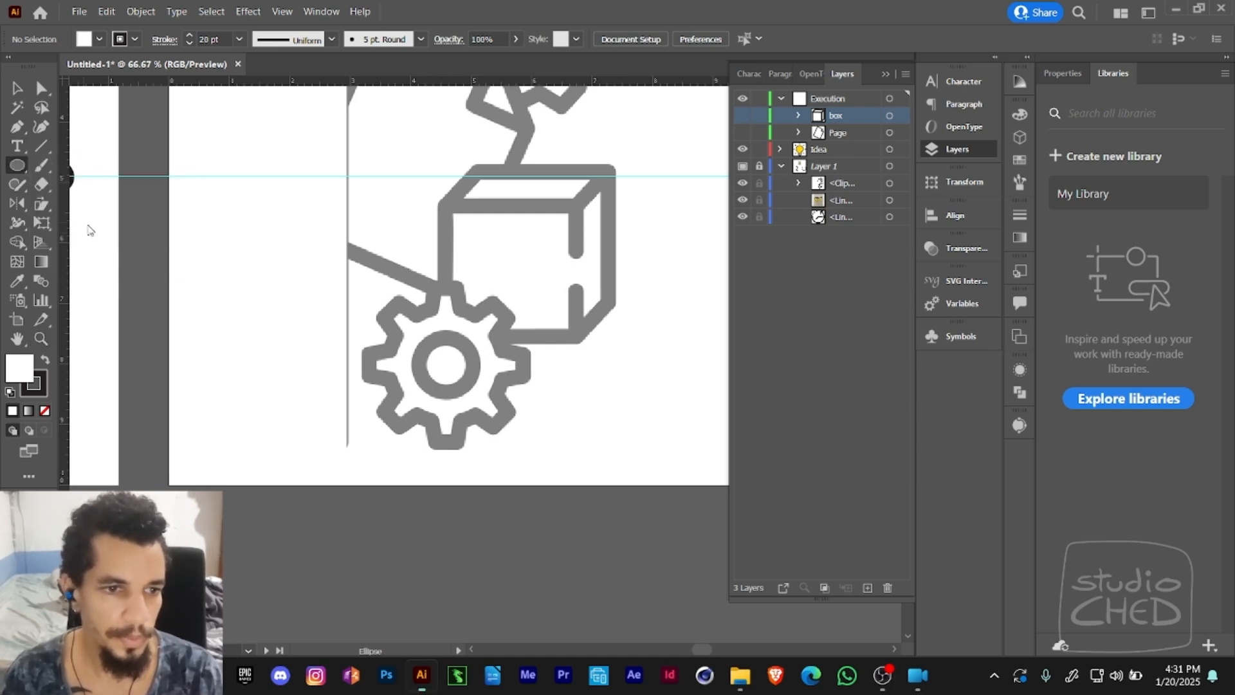
drag(425, 344, 471, 382)
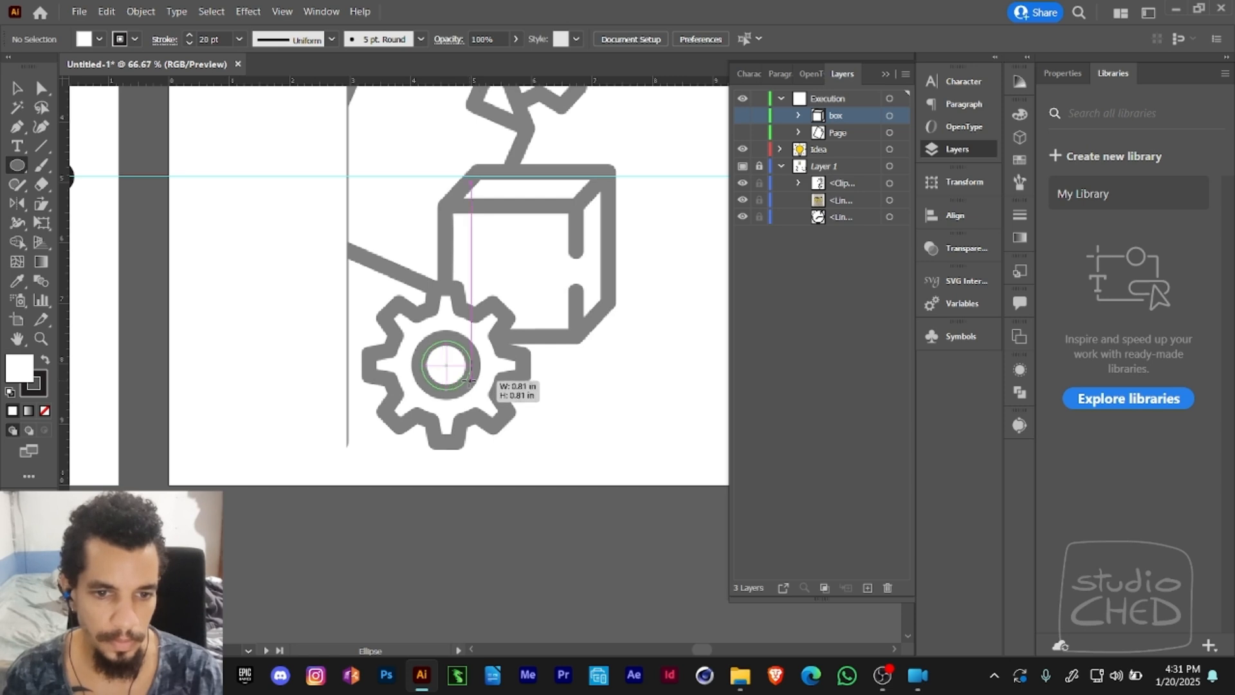
drag(470, 380, 475, 380)
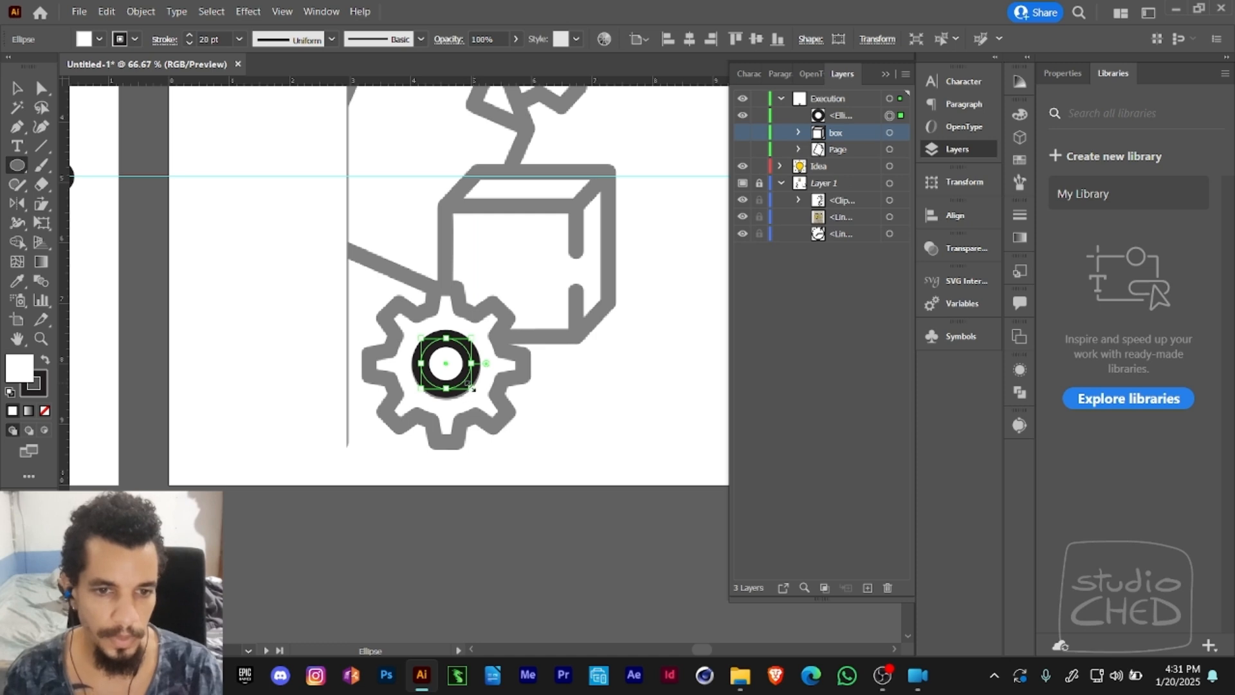
drag(389, 299, 491, 423)
key(e)
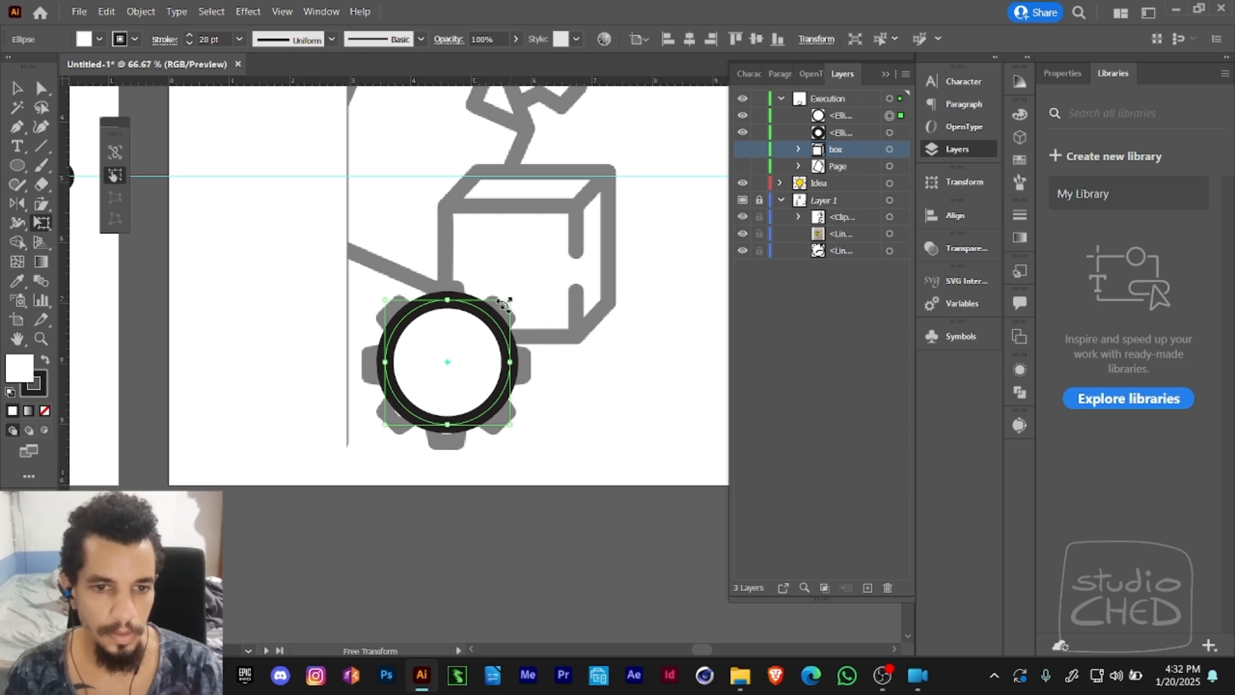
drag(508, 295, 498, 317)
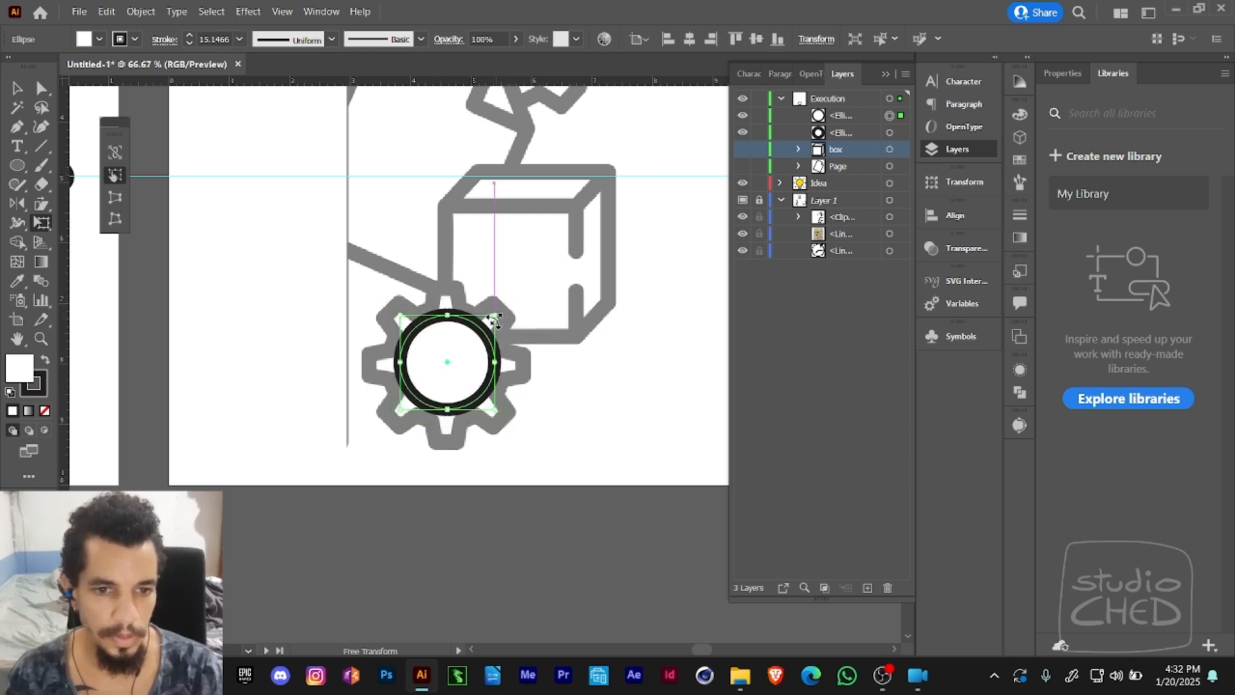
key(Delete)
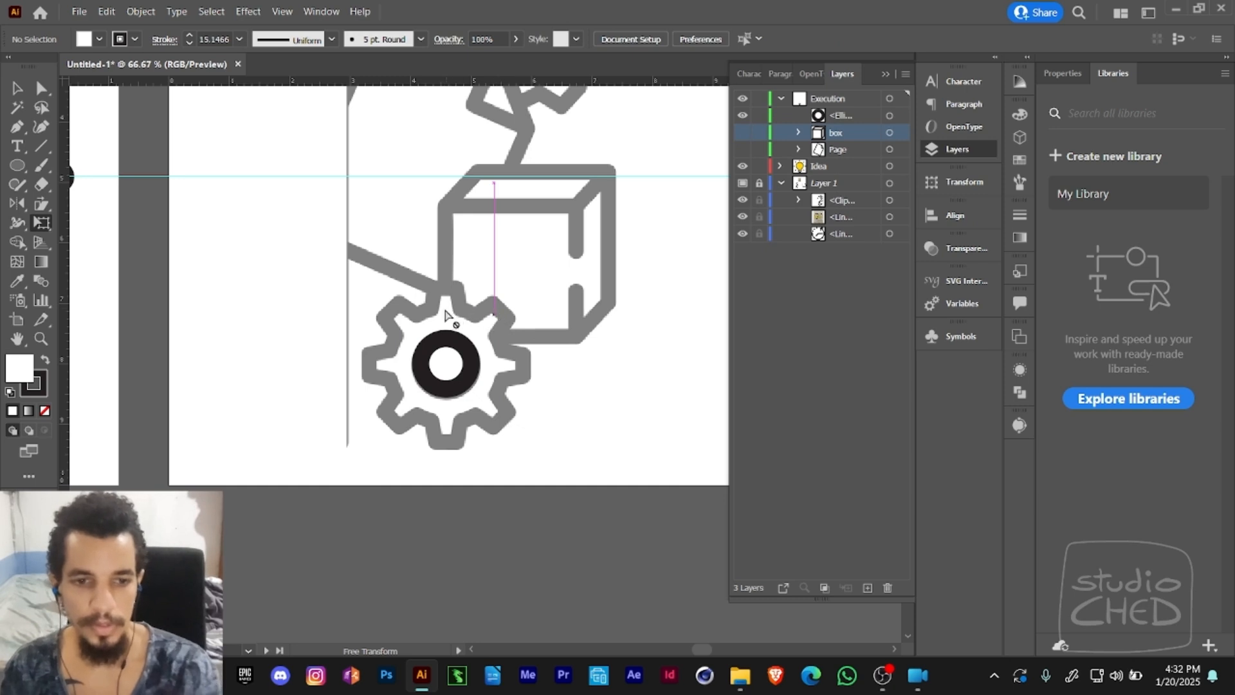
key(v)
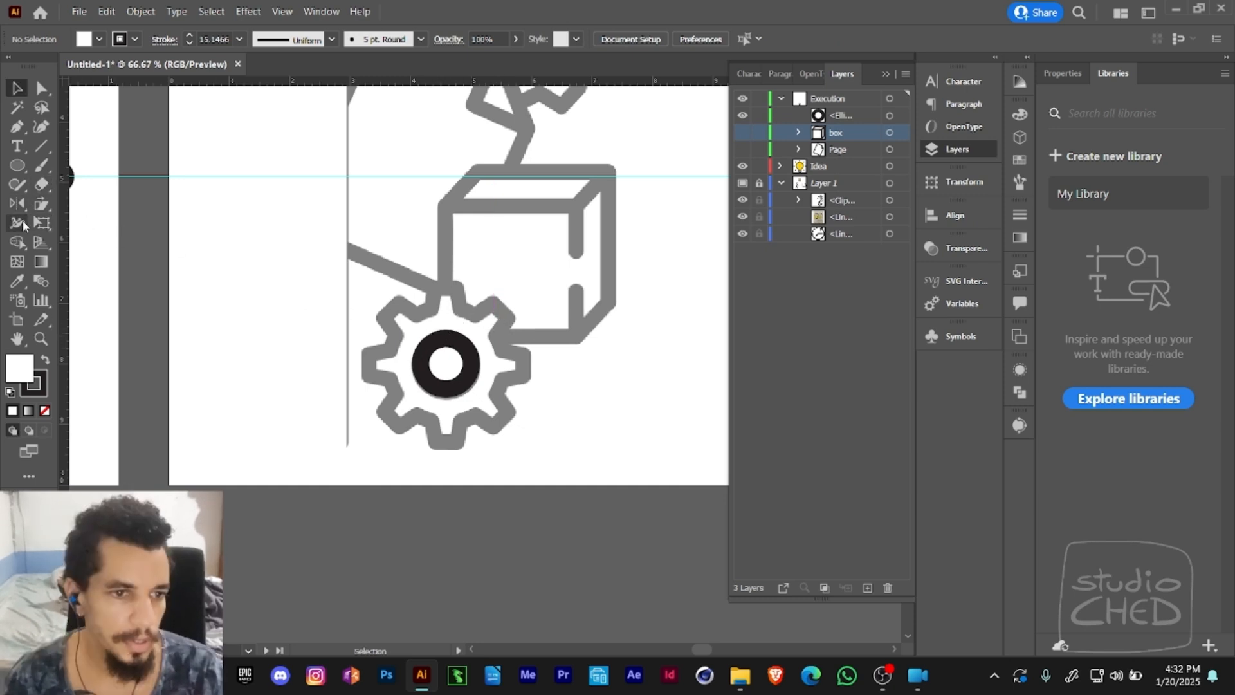
- Draw an eight-pointed star about 3.73 in wide, centred over the template's lower gear
drag(17, 164, 64, 205)
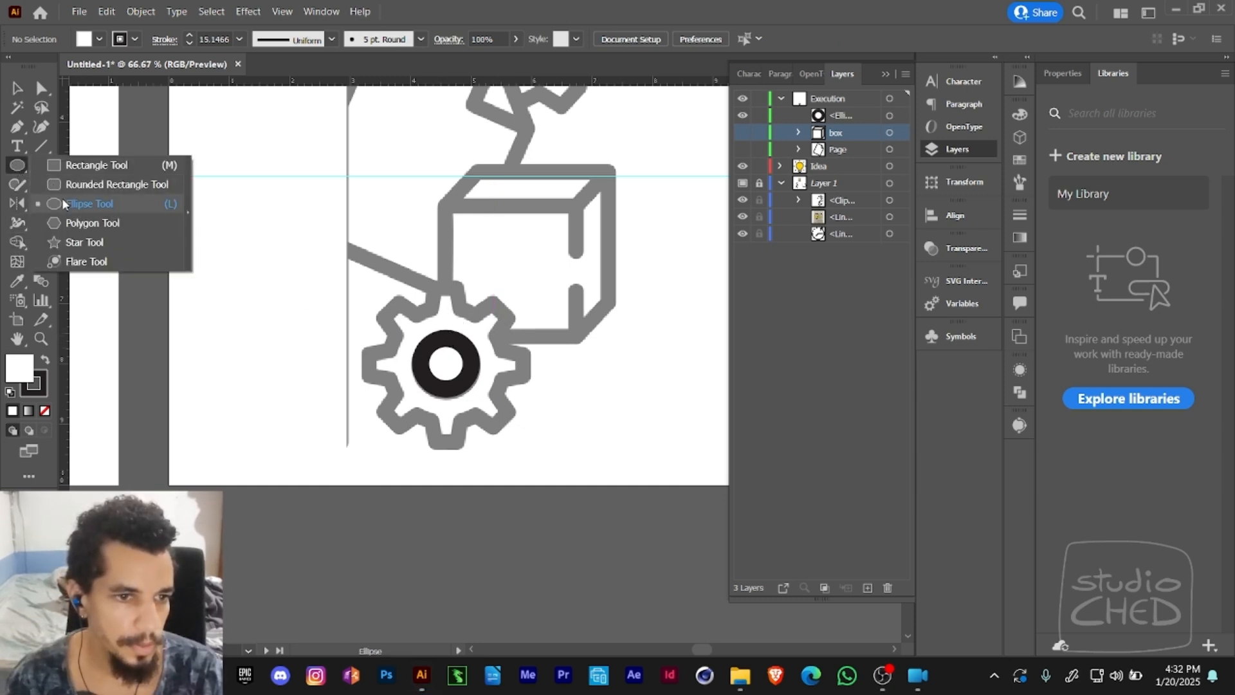
click(77, 243)
drag(397, 300, 500, 421)
key(Up)
key(Up)
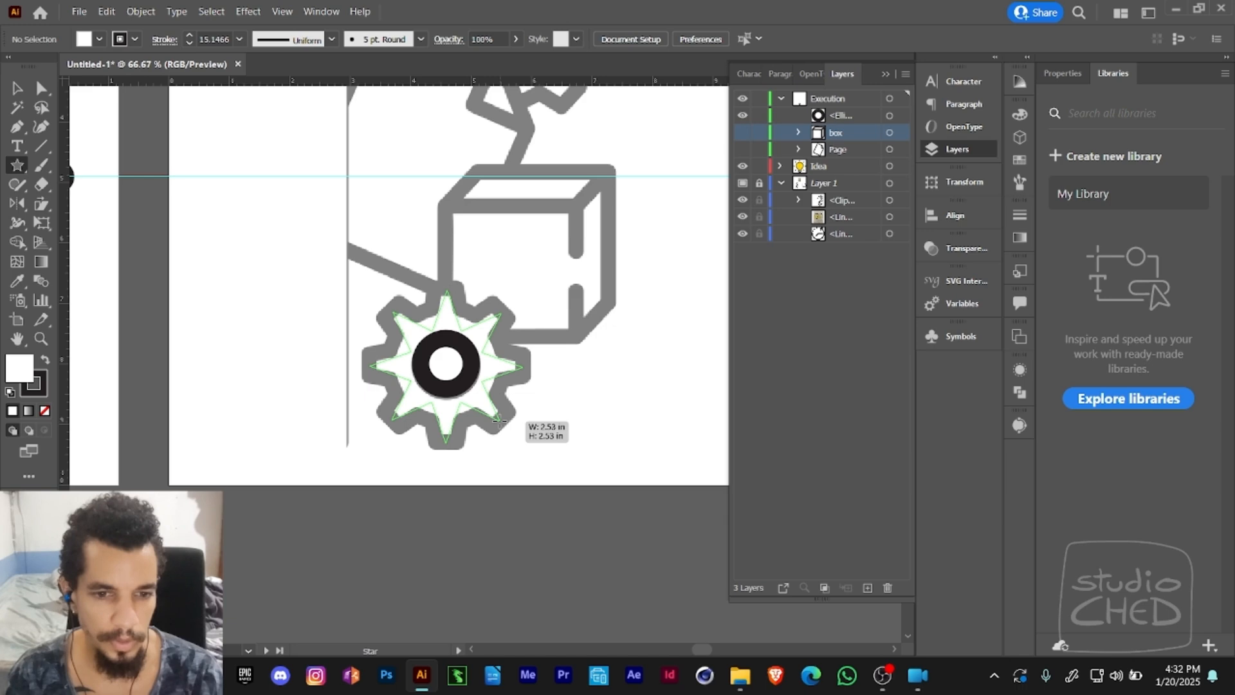
drag(499, 422, 500, 423)
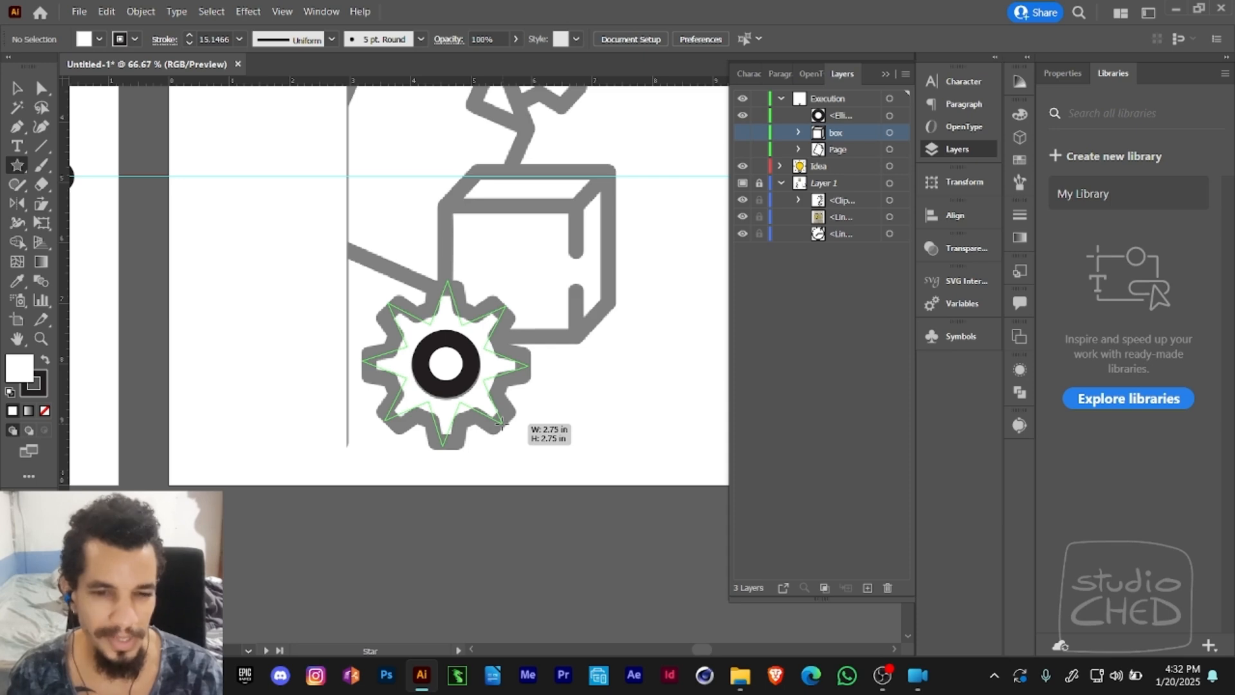
drag(500, 423, 505, 428)
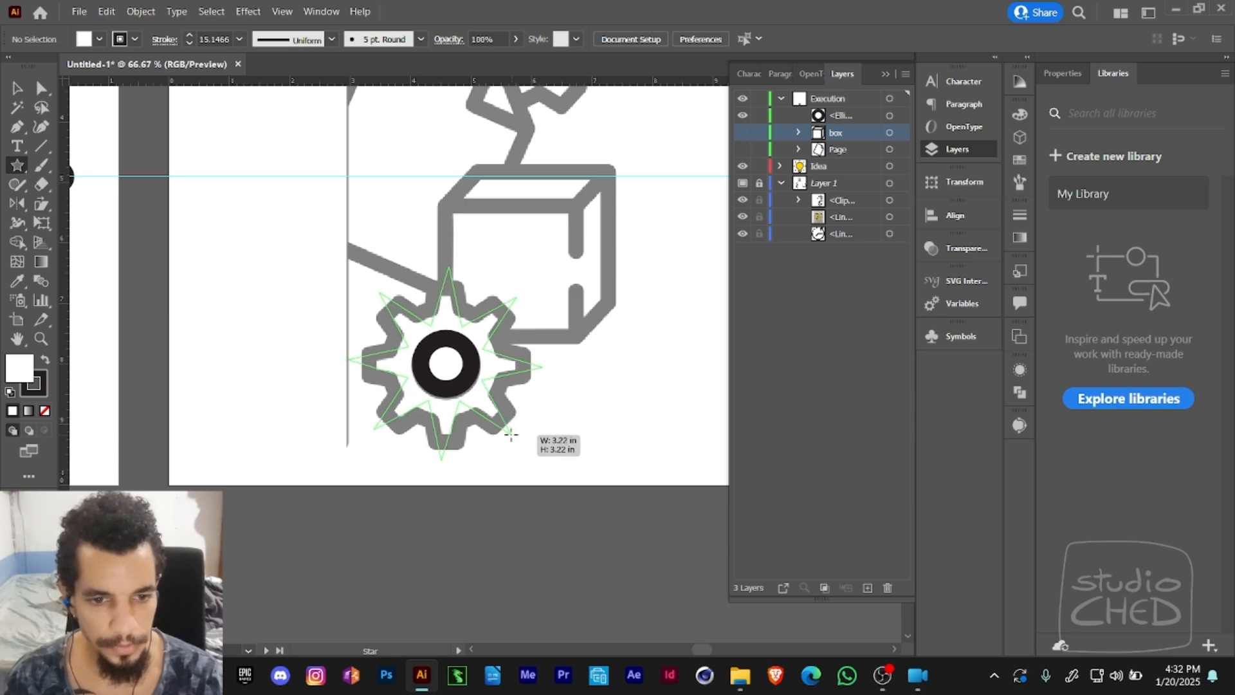
drag(510, 434, 509, 432)
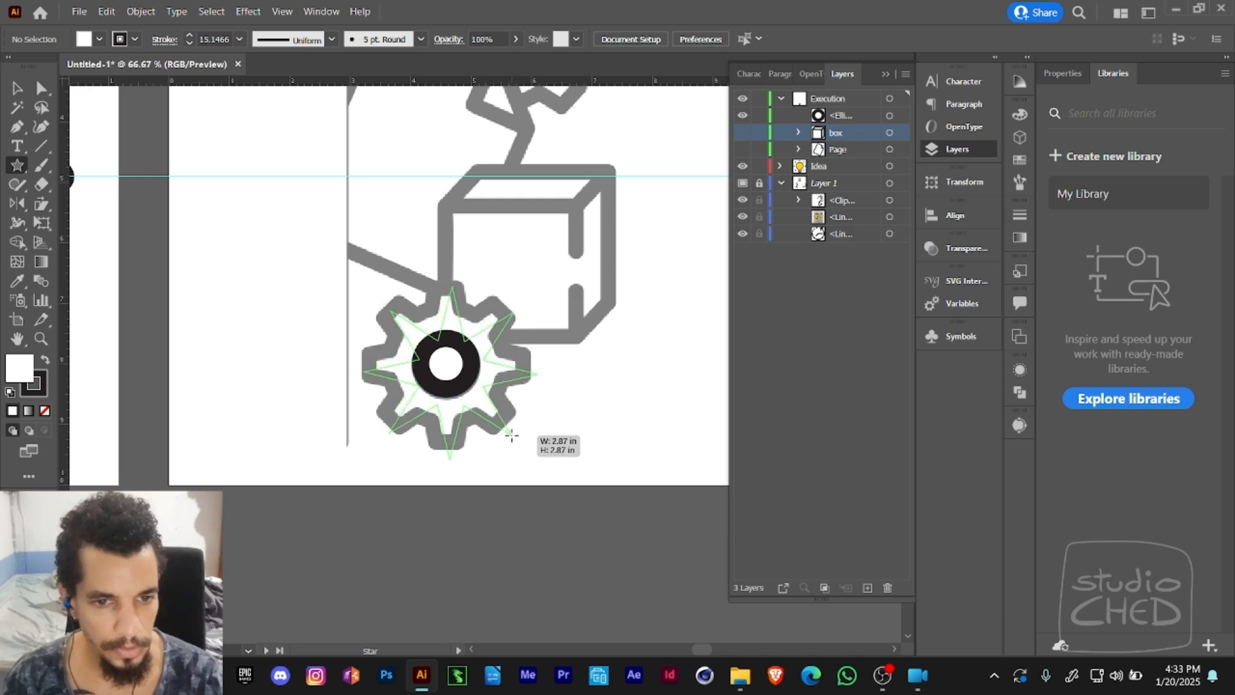
drag(512, 435, 523, 442)
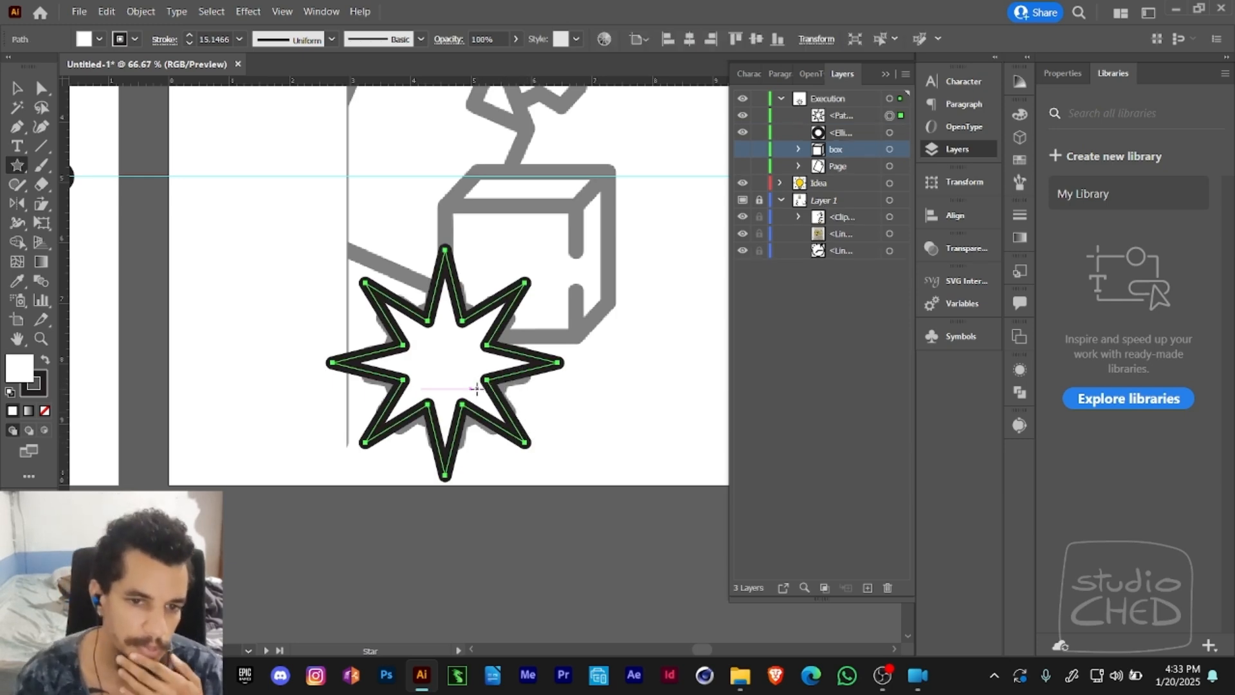
- Select the star's anchor points without the centre circle and remove the star's fill
key(a)
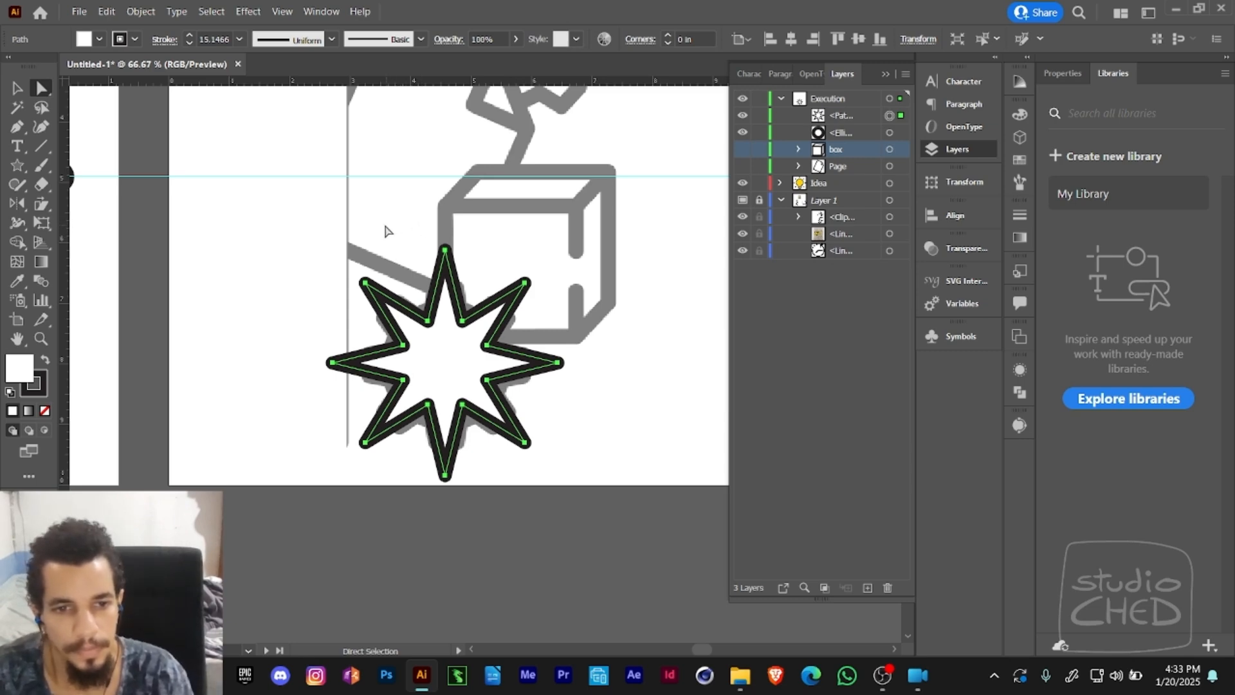
click(366, 333)
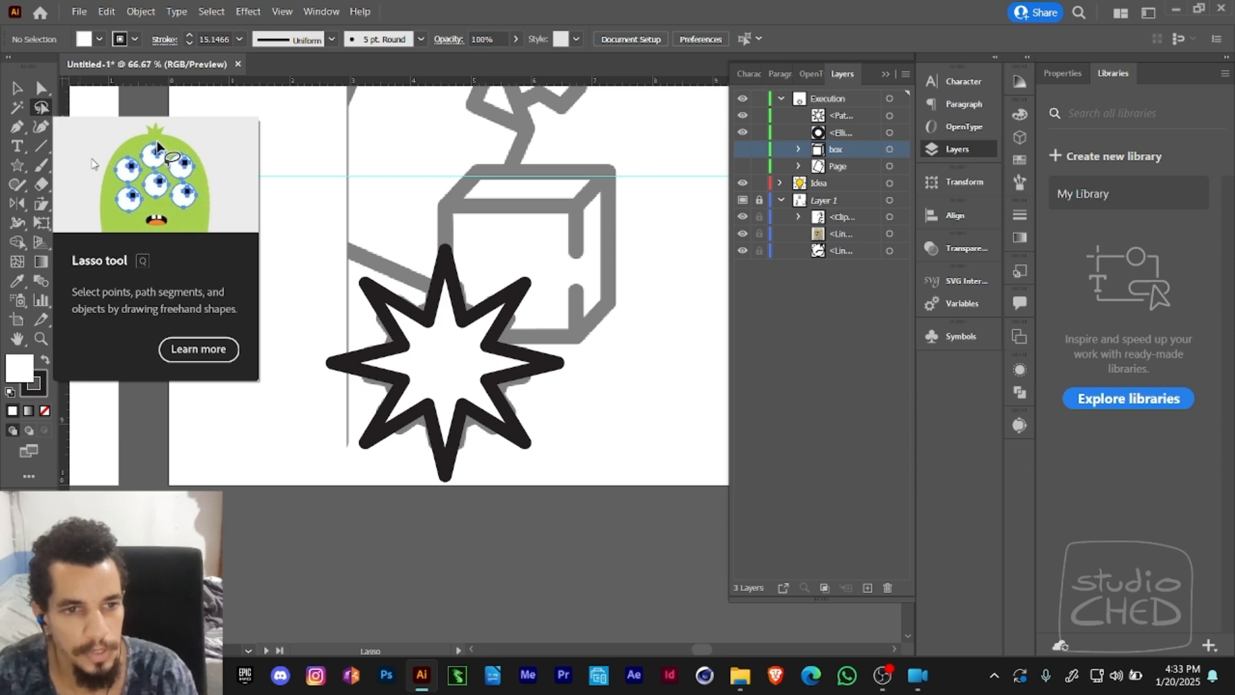
mouse_move(377, 333)
mouse_down()
mouse_move(467, 308)
mouse_move(497, 357)
mouse_move(487, 400)
mouse_move(467, 417)
mouse_move(451, 422)
mouse_move(386, 379)
mouse_up()
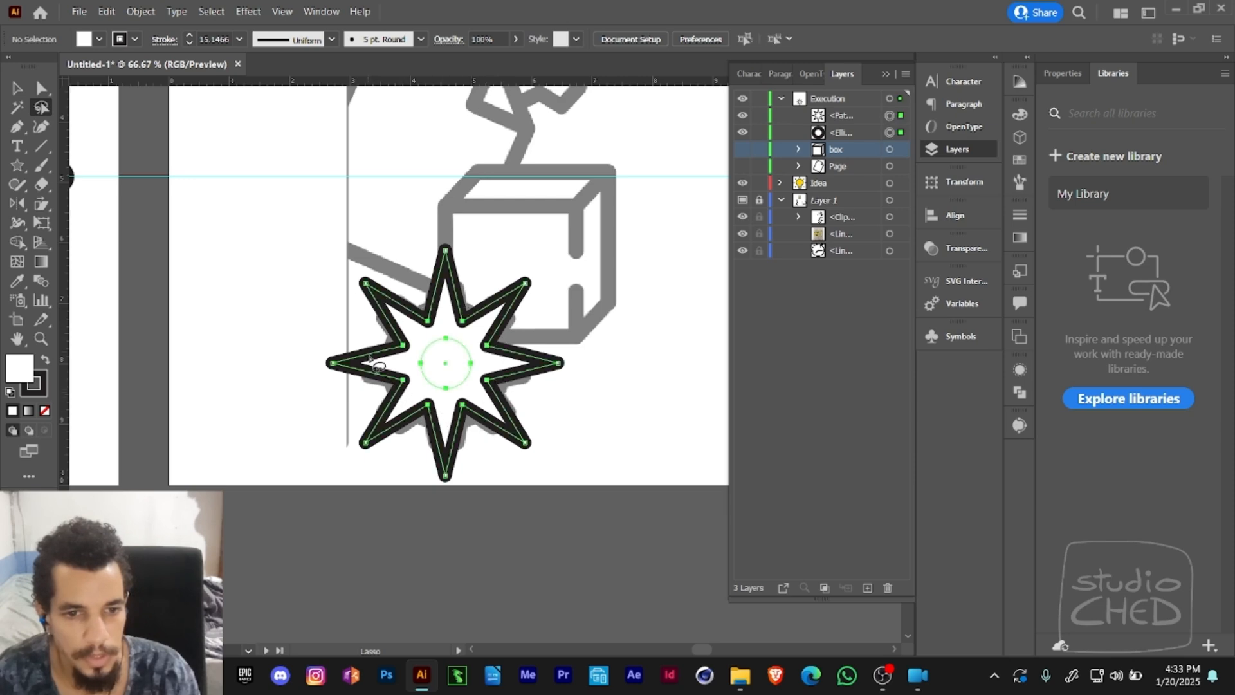
key(a)
shift+click(421, 364)
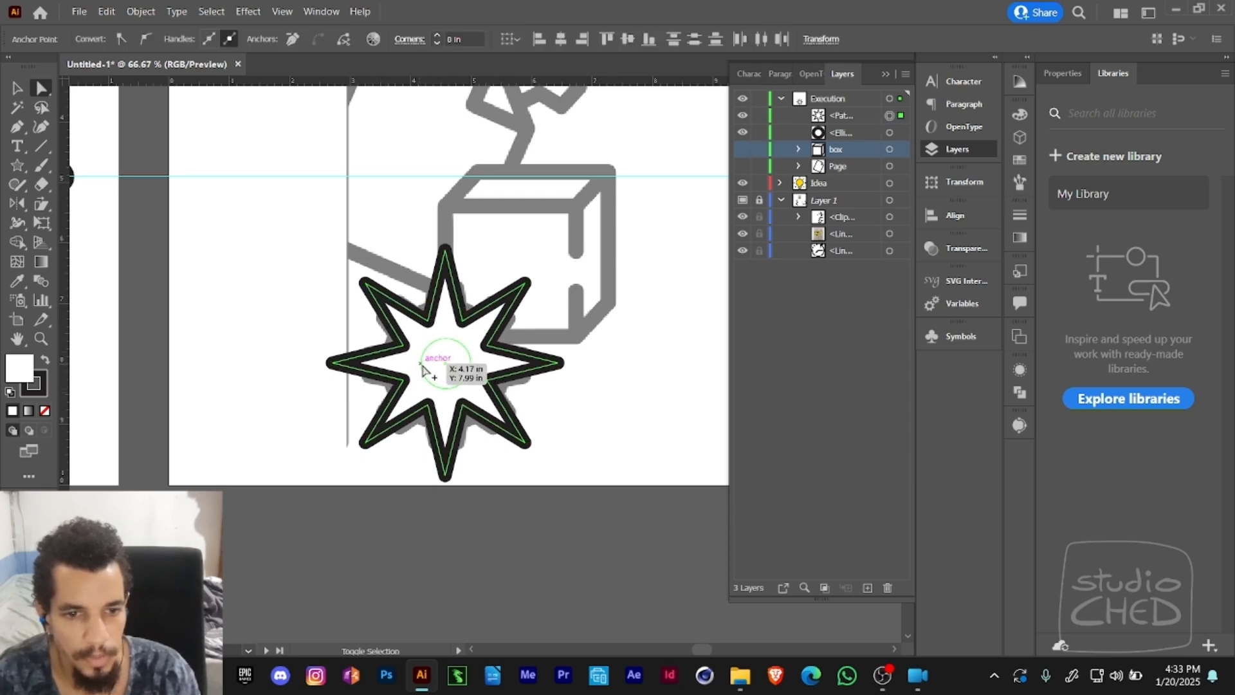
shift+click(423, 373)
click(45, 411)
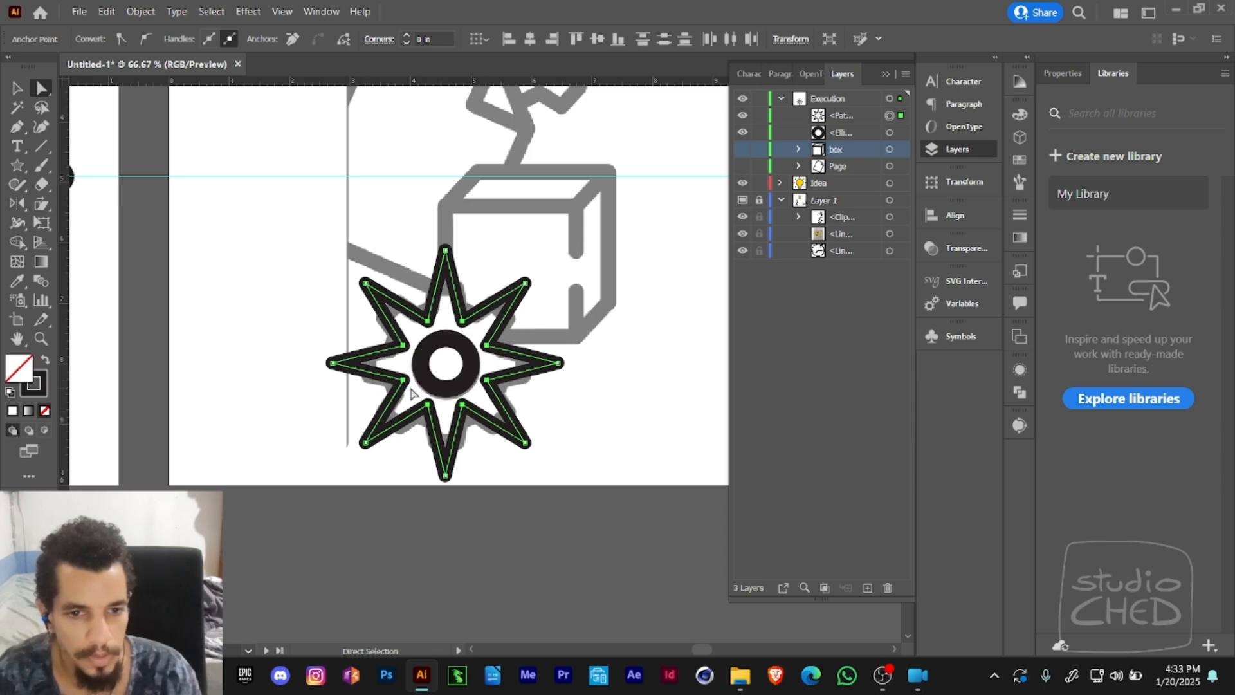
- Scale the star's inner points slightly outward from the centre with Free Transform
key(e)
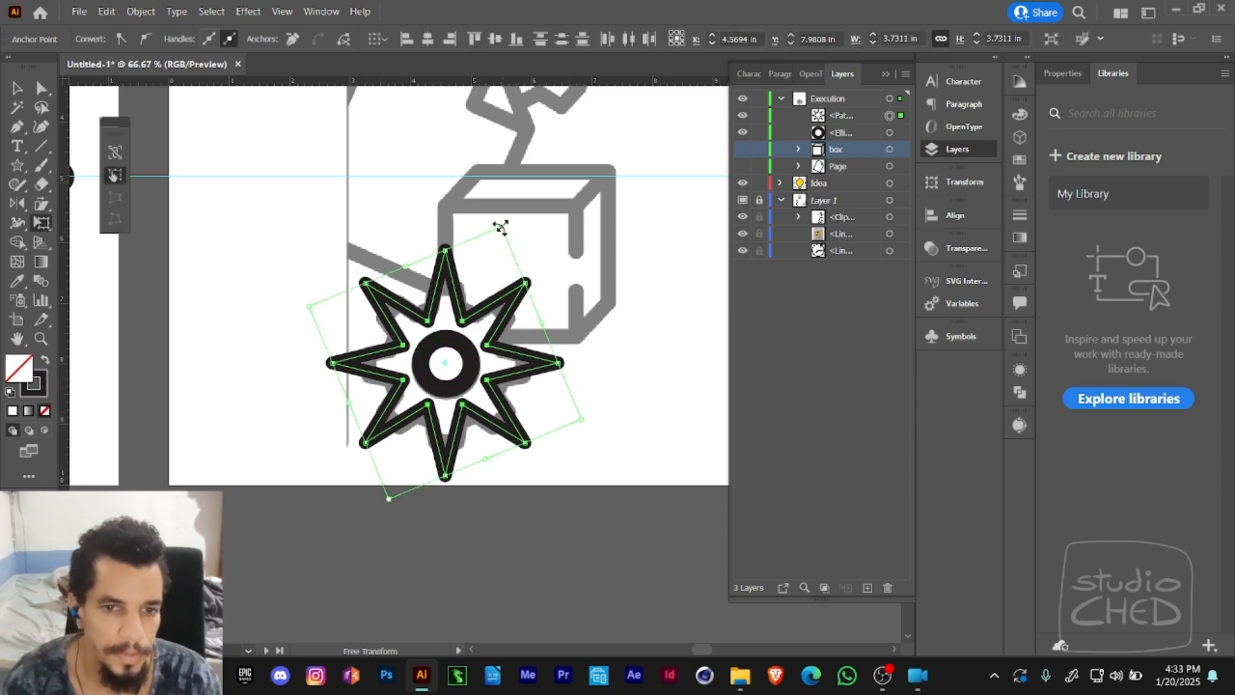
drag(513, 216, 507, 227)
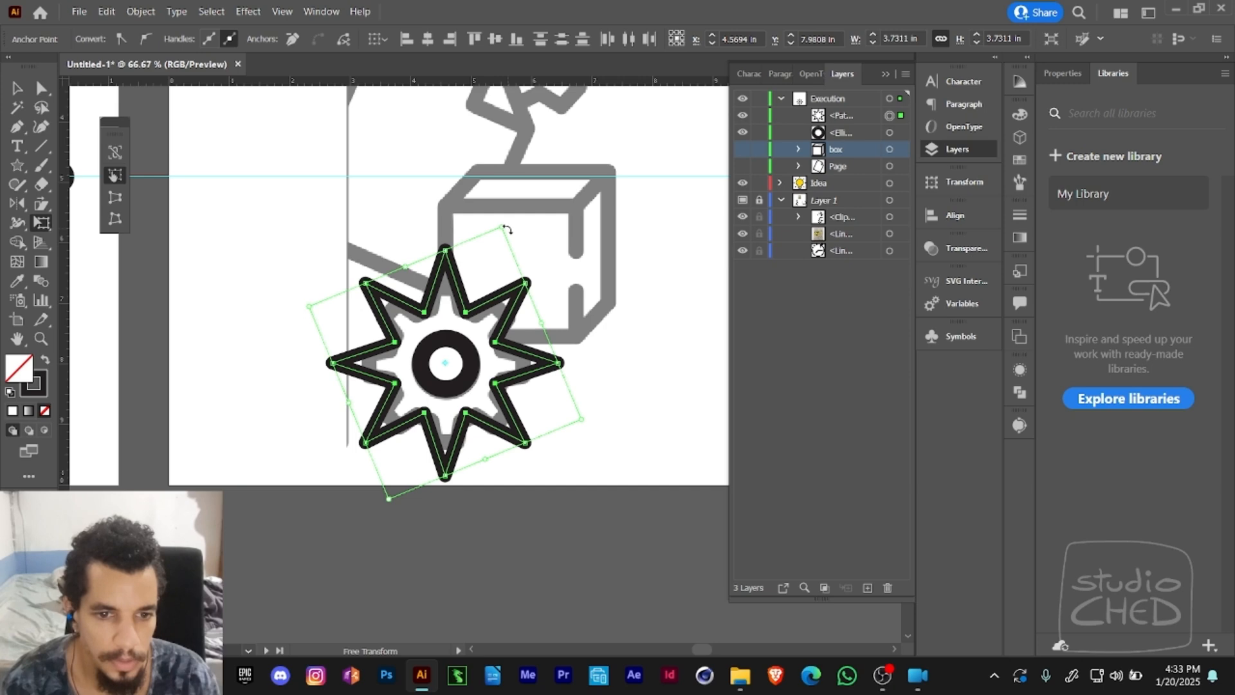
drag(500, 228, 502, 230)
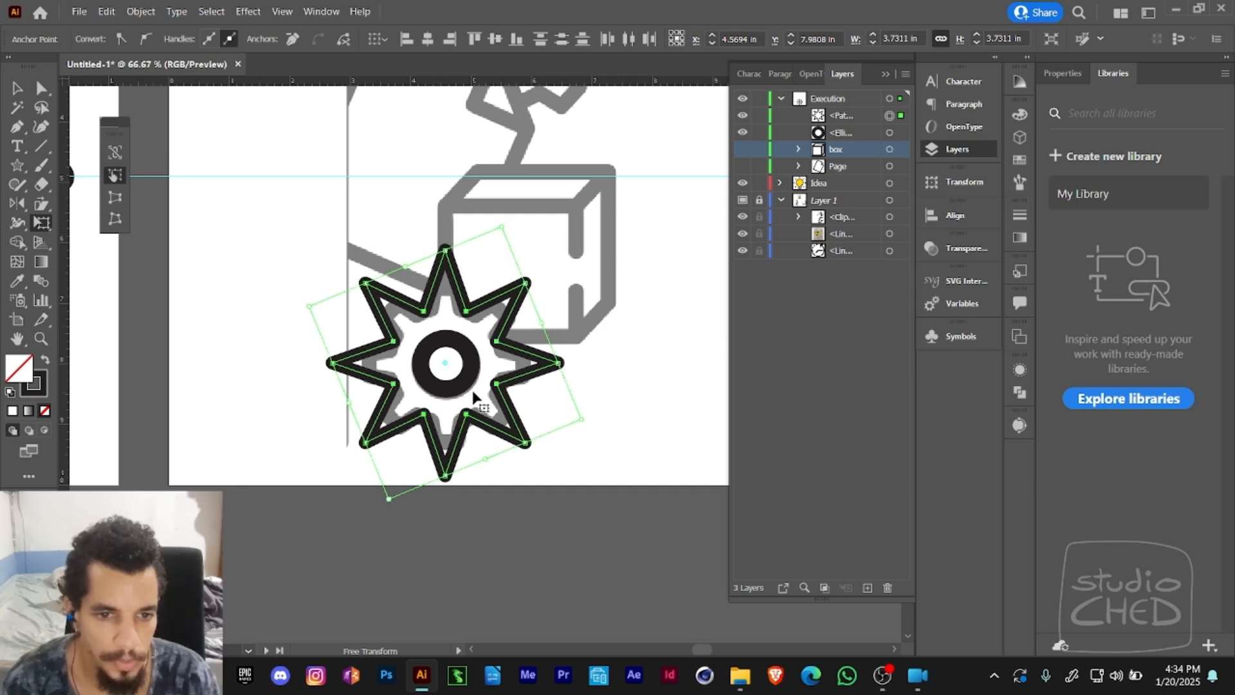
- Deselect the star and lock the centre circle
key(a)
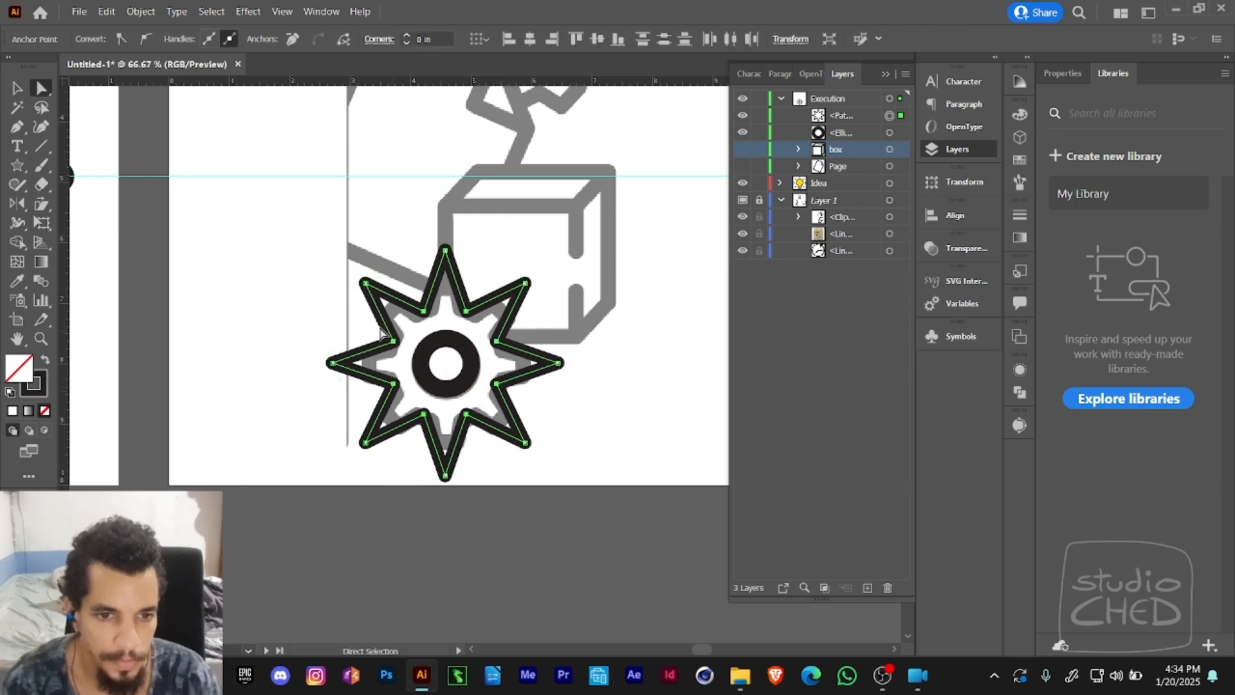
click(330, 328)
click(415, 378)
key(ctrl+2)
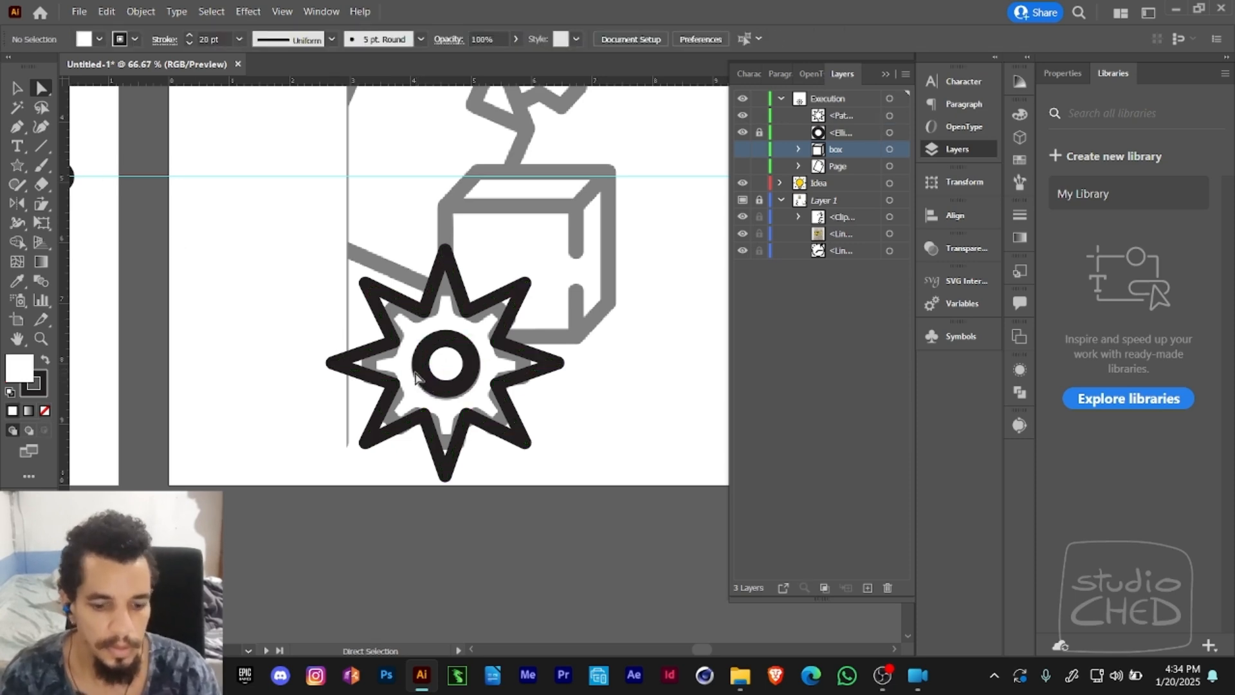
- Lasso the star's outer points and scale them inward to about 2.74 in across, matching the template gear's outline
key(q)
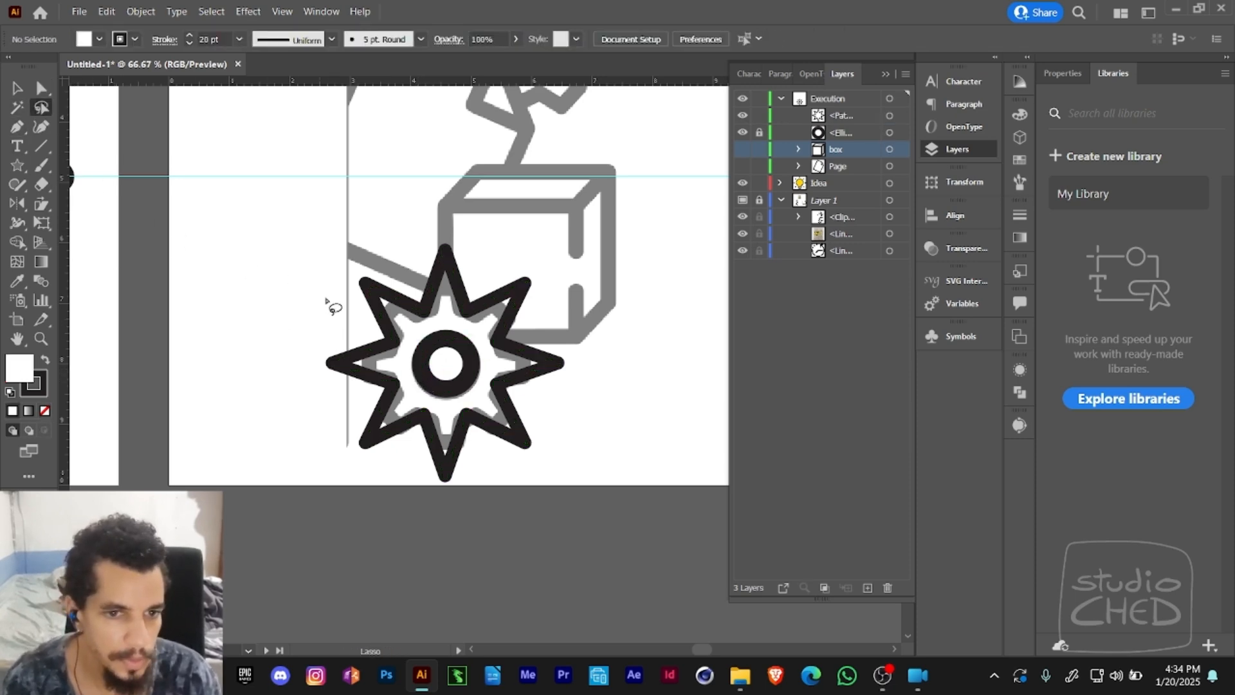
mouse_move(365, 324)
mouse_down()
mouse_move(415, 288)
mouse_move(477, 279)
mouse_move(542, 361)
mouse_move(514, 424)
mouse_move(443, 456)
mouse_move(369, 402)
mouse_move(362, 330)
mouse_move(347, 321)
mouse_move(312, 388)
mouse_move(380, 487)
mouse_move(526, 486)
mouse_move(592, 332)
mouse_move(487, 233)
mouse_move(338, 268)
mouse_move(383, 347)
mouse_up()
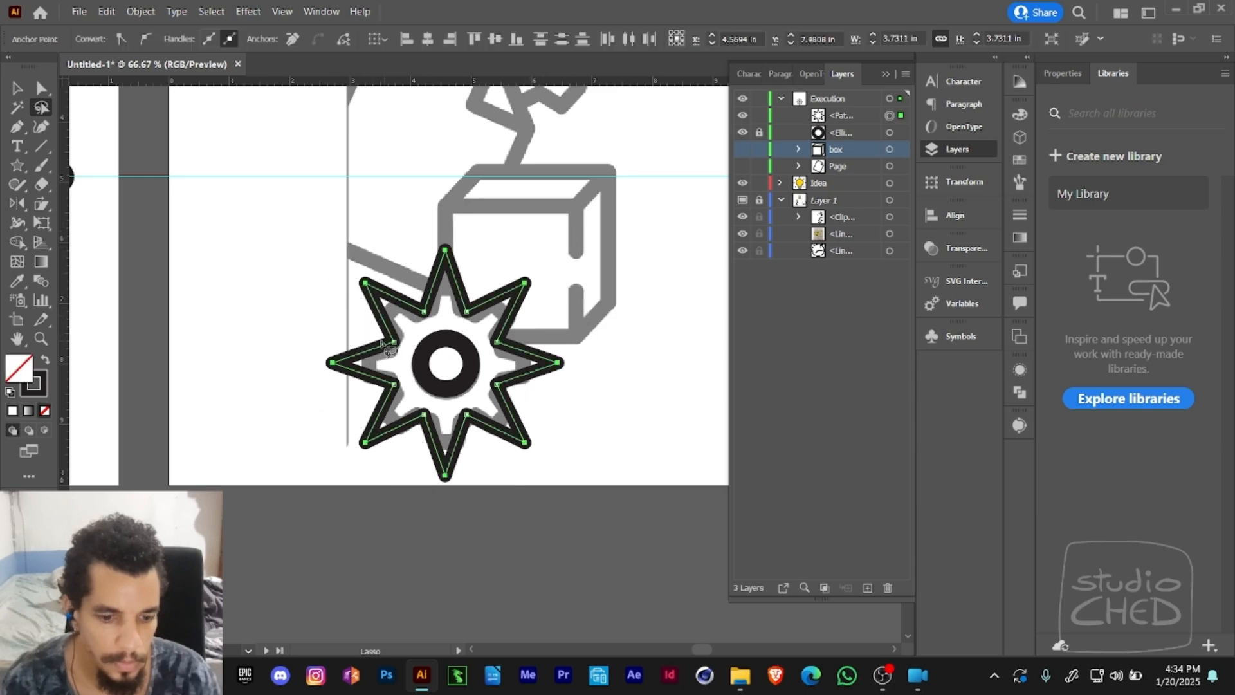
key(e)
drag(498, 230, 489, 263)
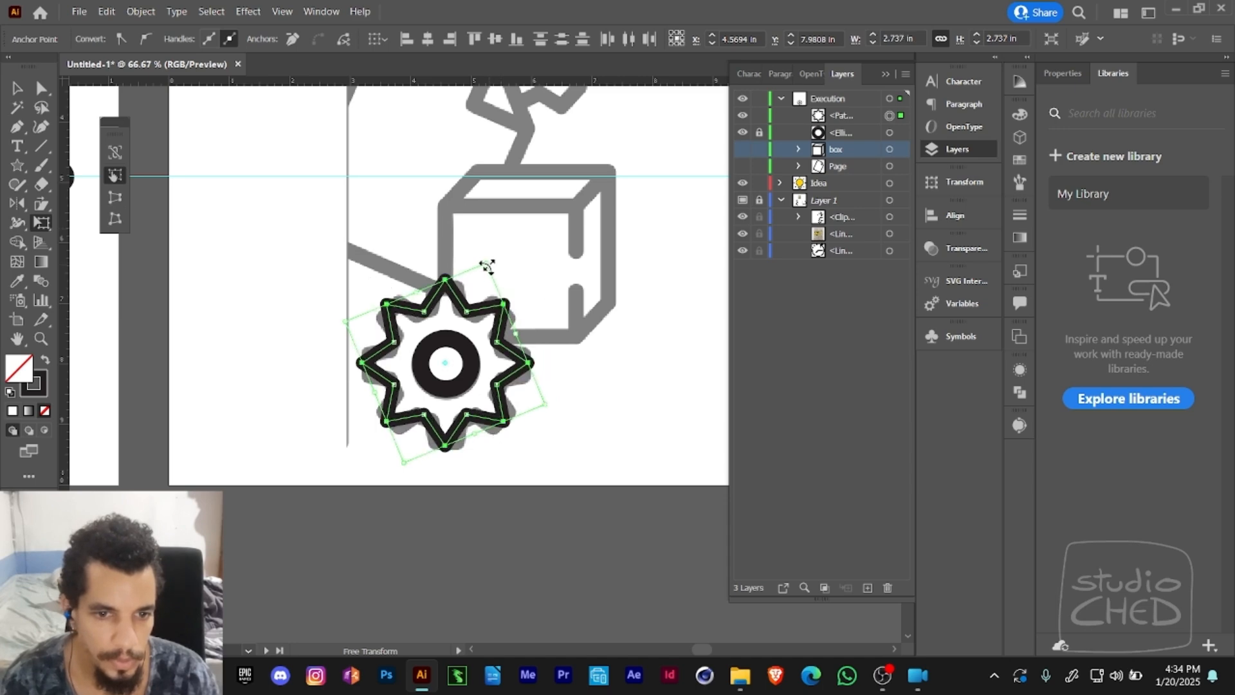
key(ctrl+shift+a)
- Try the Round Corners effect on the star outline with a 0.5 in radius
key(z)
click(494, 292)
drag(467, 366, 536, 286)
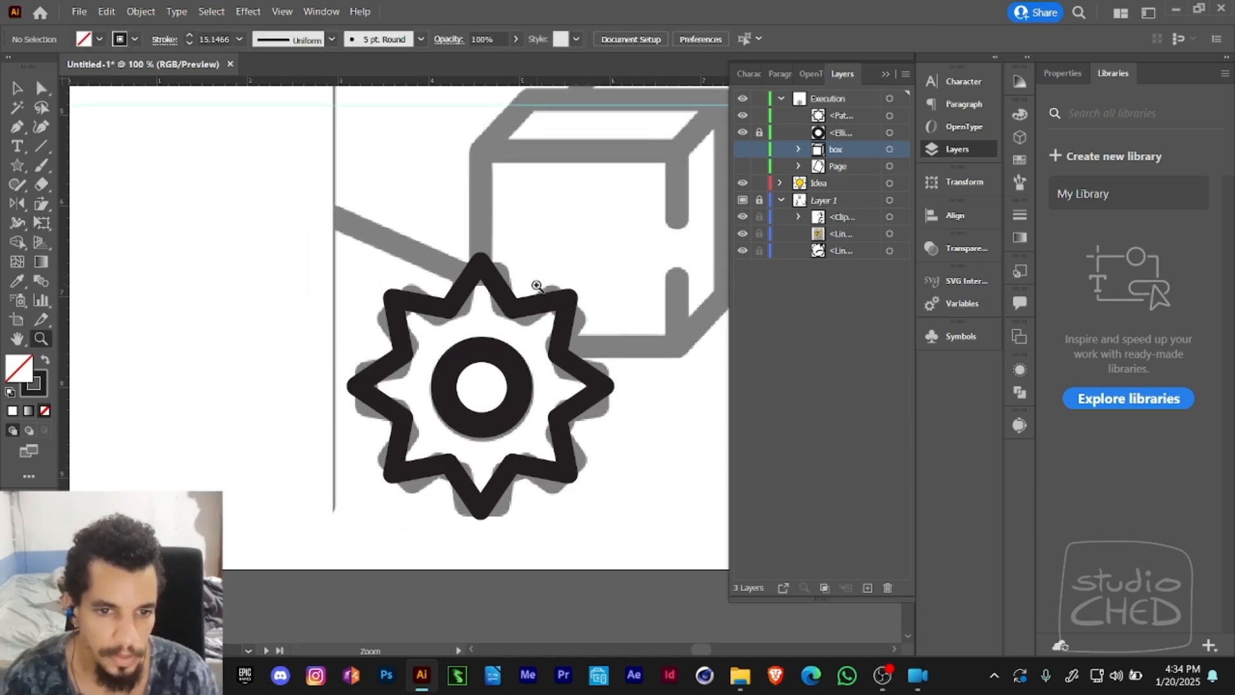
key(a)
click(471, 348)
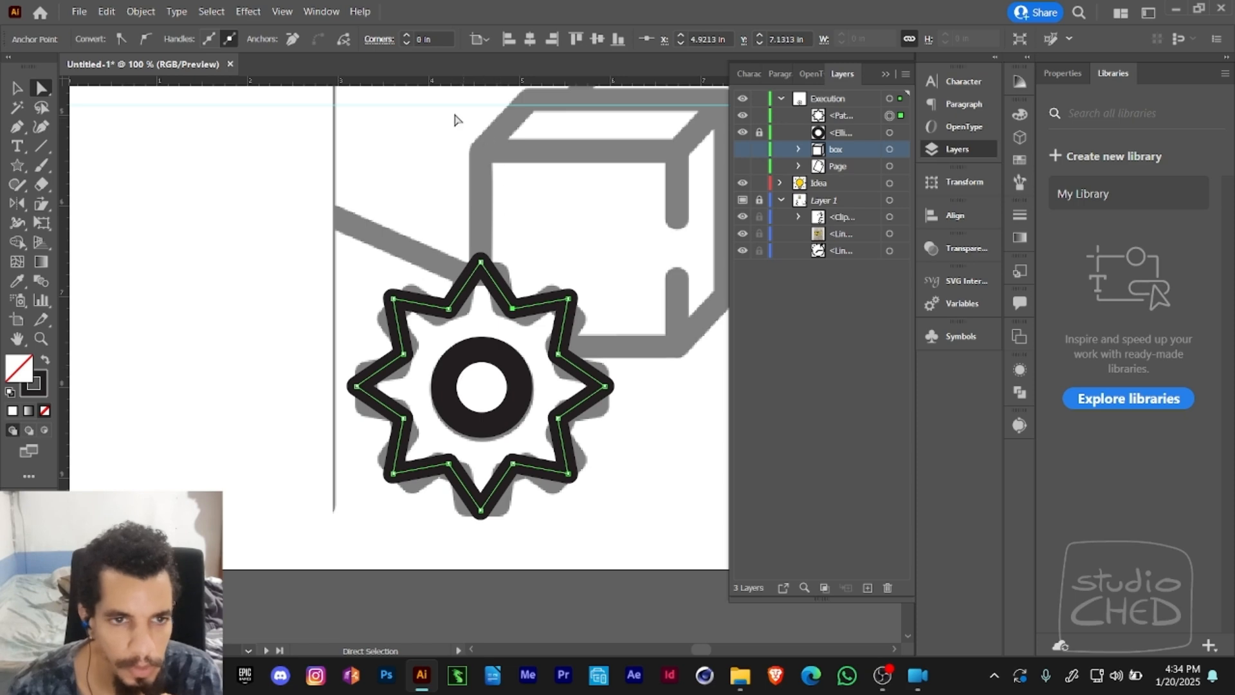
click(249, 12)
mouse_move(282, 12)
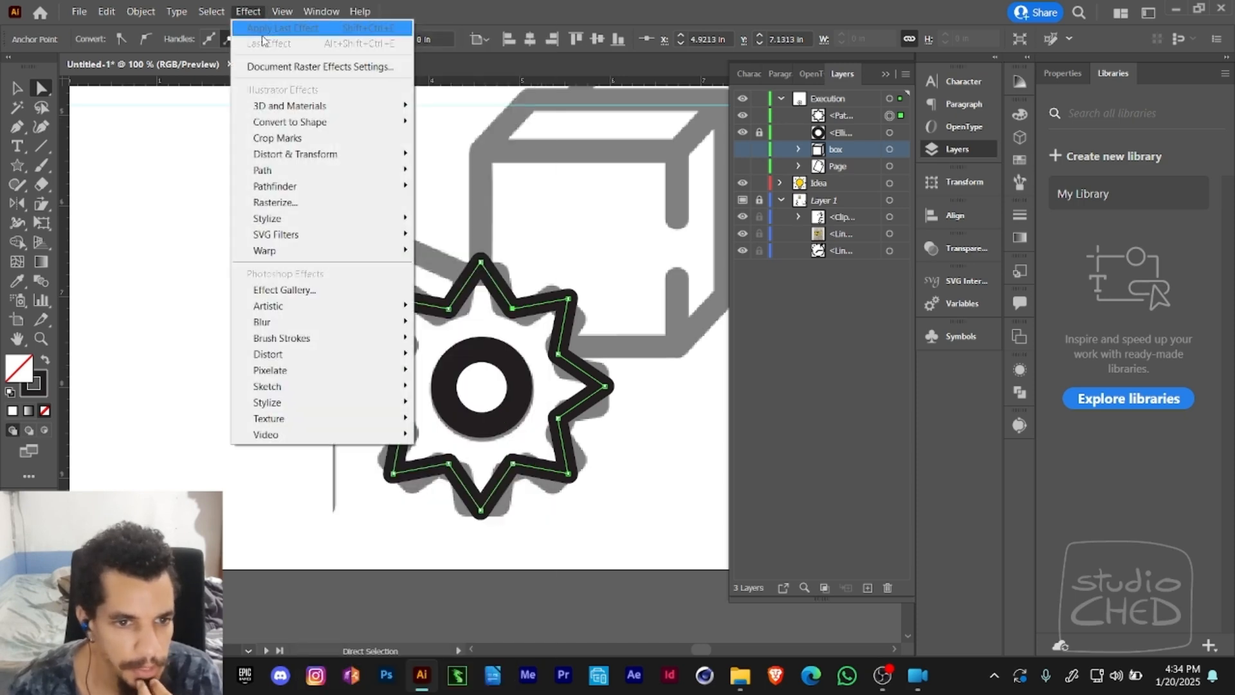
mouse_move(311, 159)
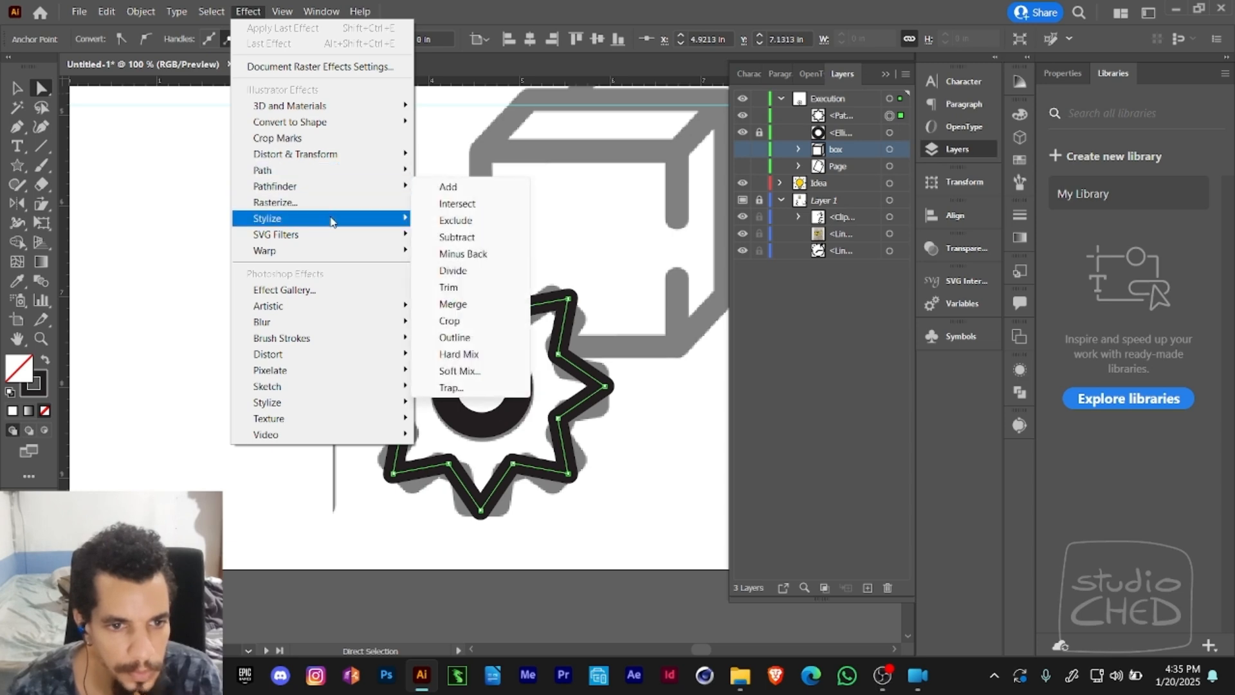
mouse_move(333, 220)
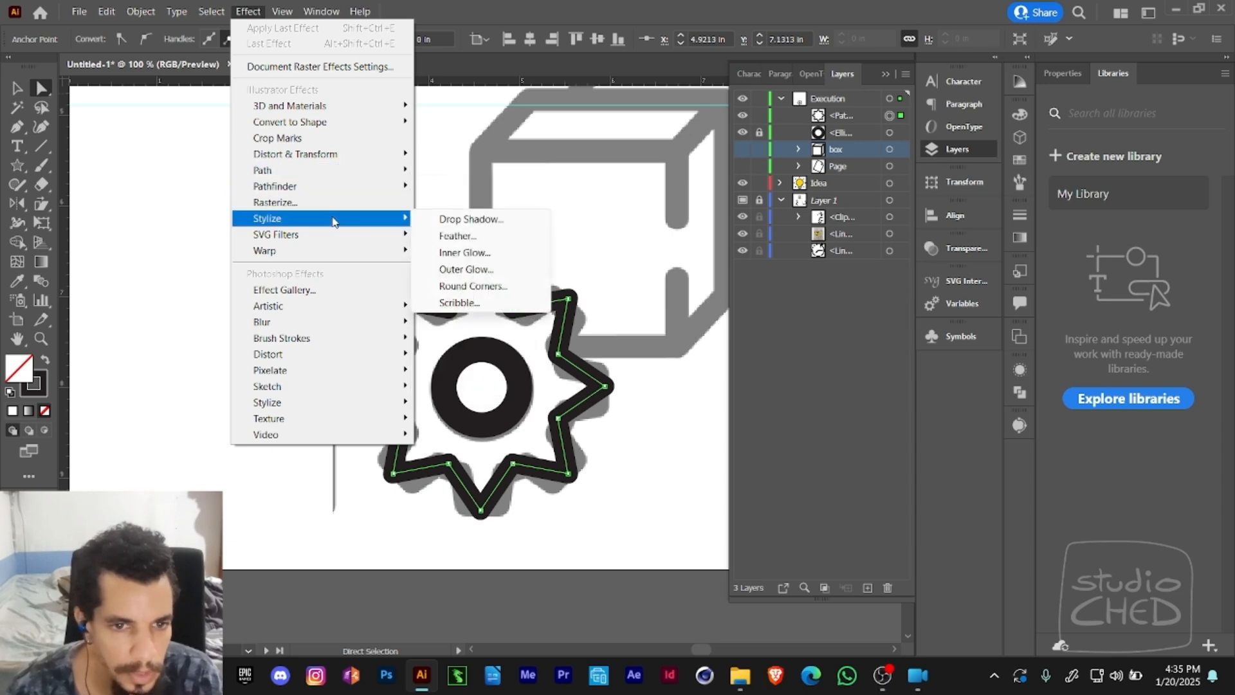
click(438, 289)
drag(569, 283, 738, 254)
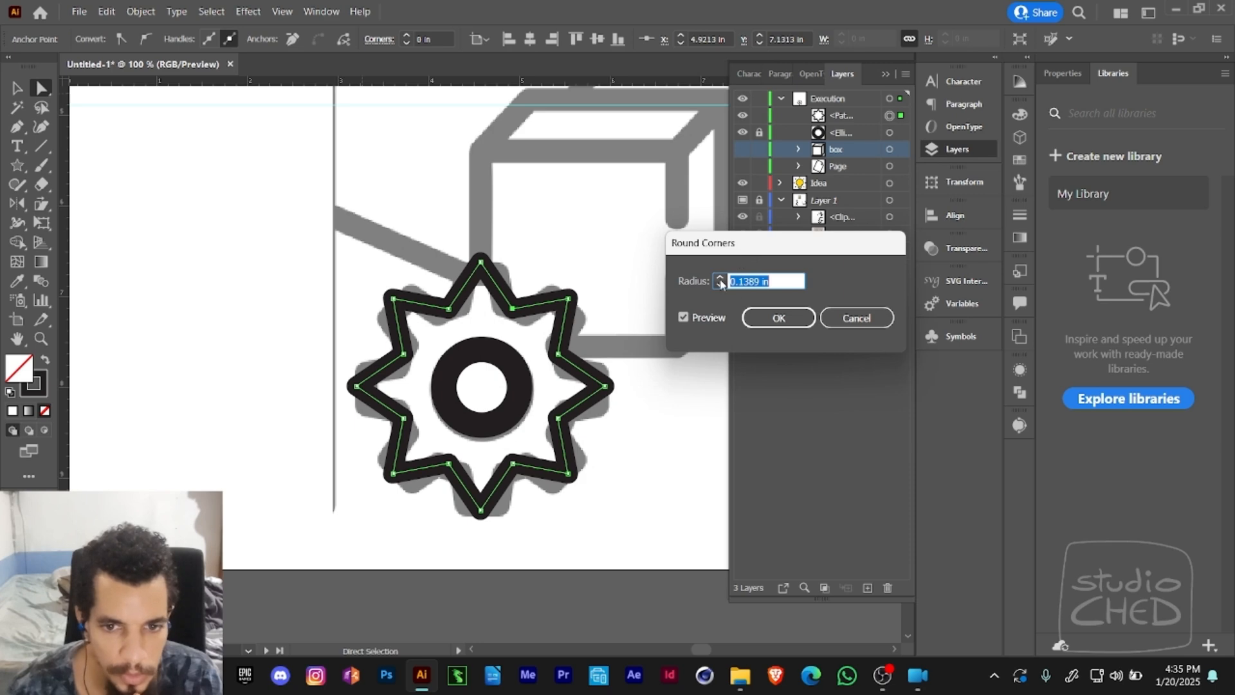
click(720, 279)
click(720, 278)
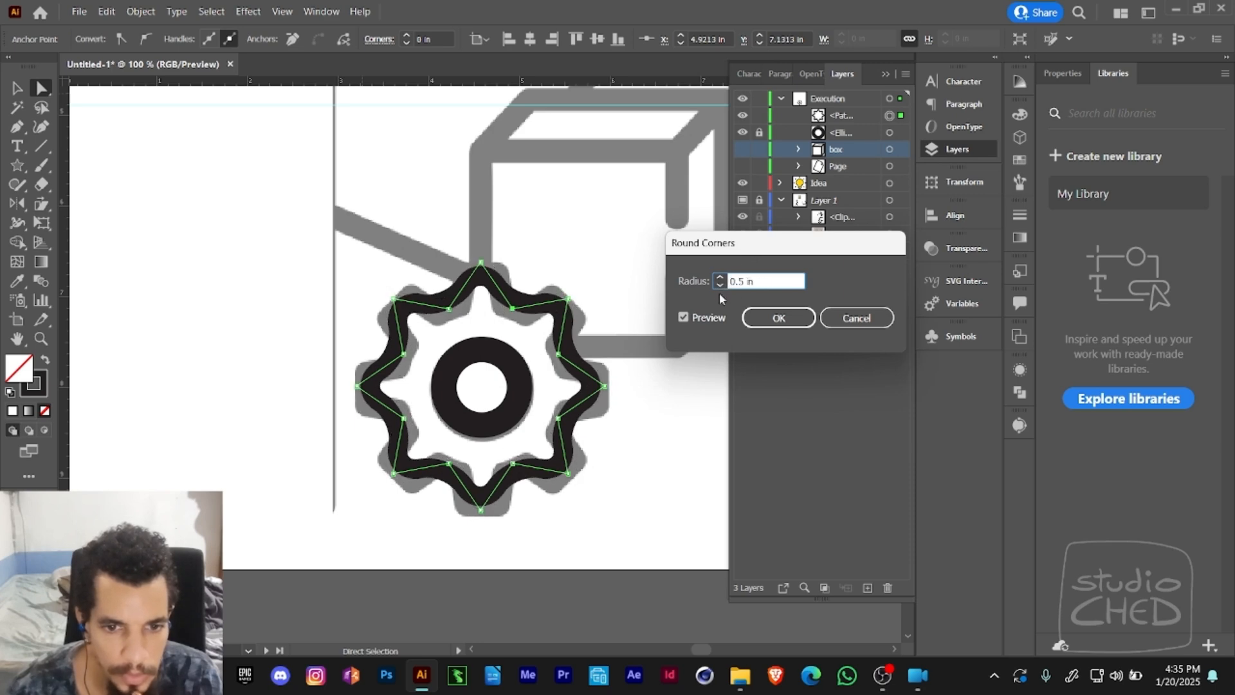
click(720, 286)
click(719, 284)
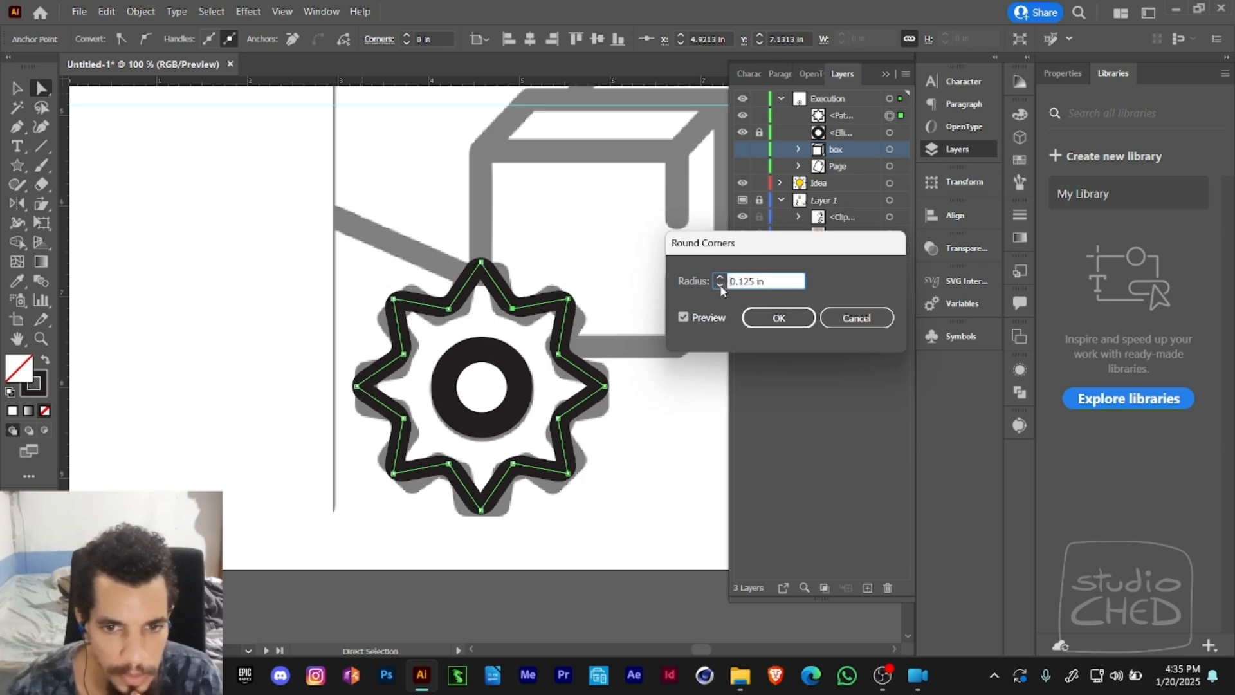
click(720, 285)
click(720, 277)
click(720, 277)
click(720, 277)
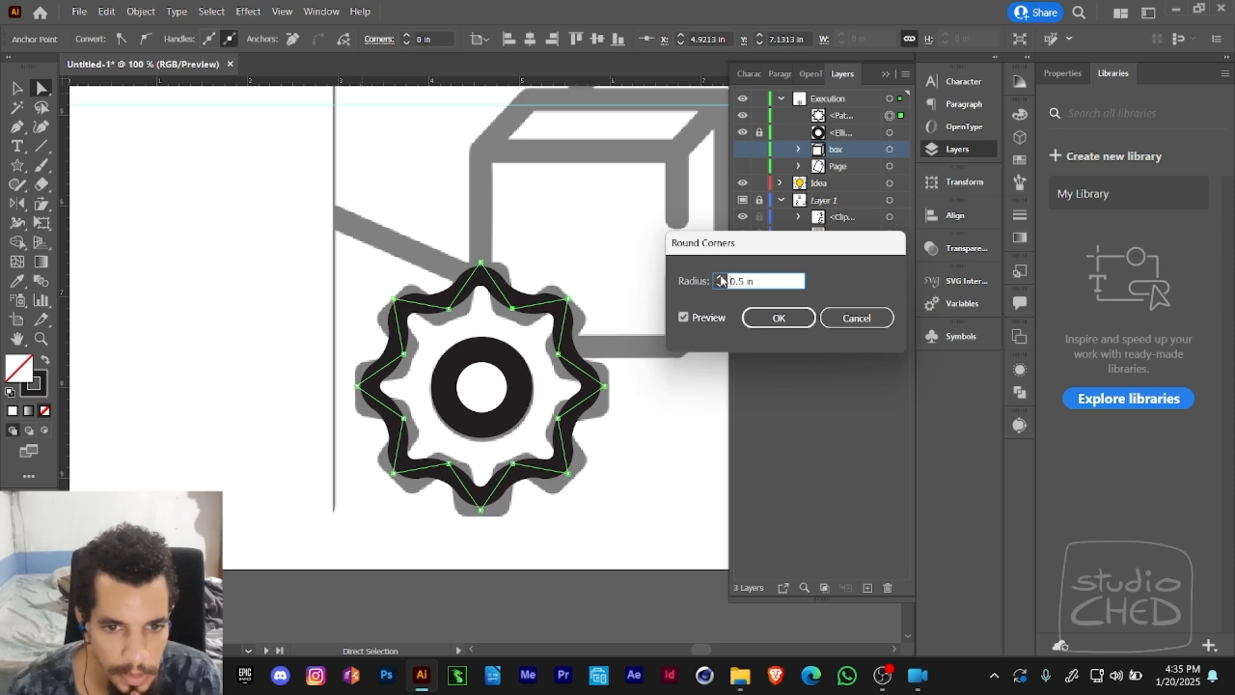
click(848, 319)
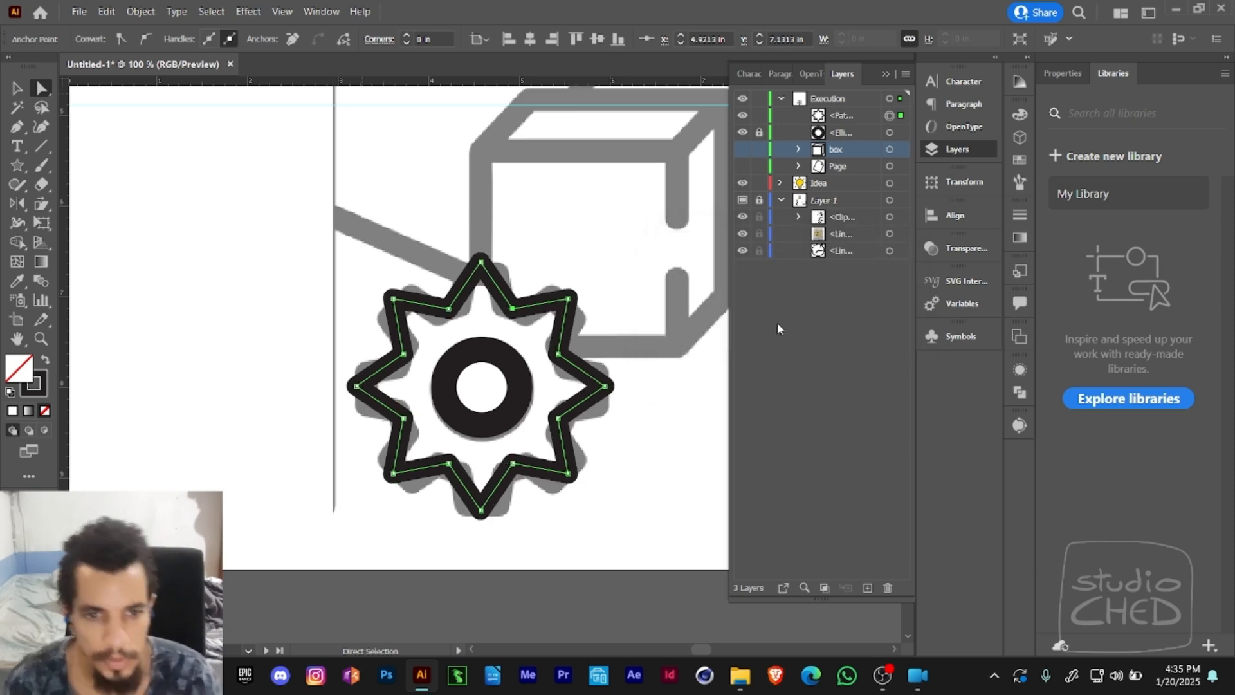
- Undo the inward scaling of the star's outer points and apply the Round Corners effect with a 1.625 in radius
key(ctrl+z)
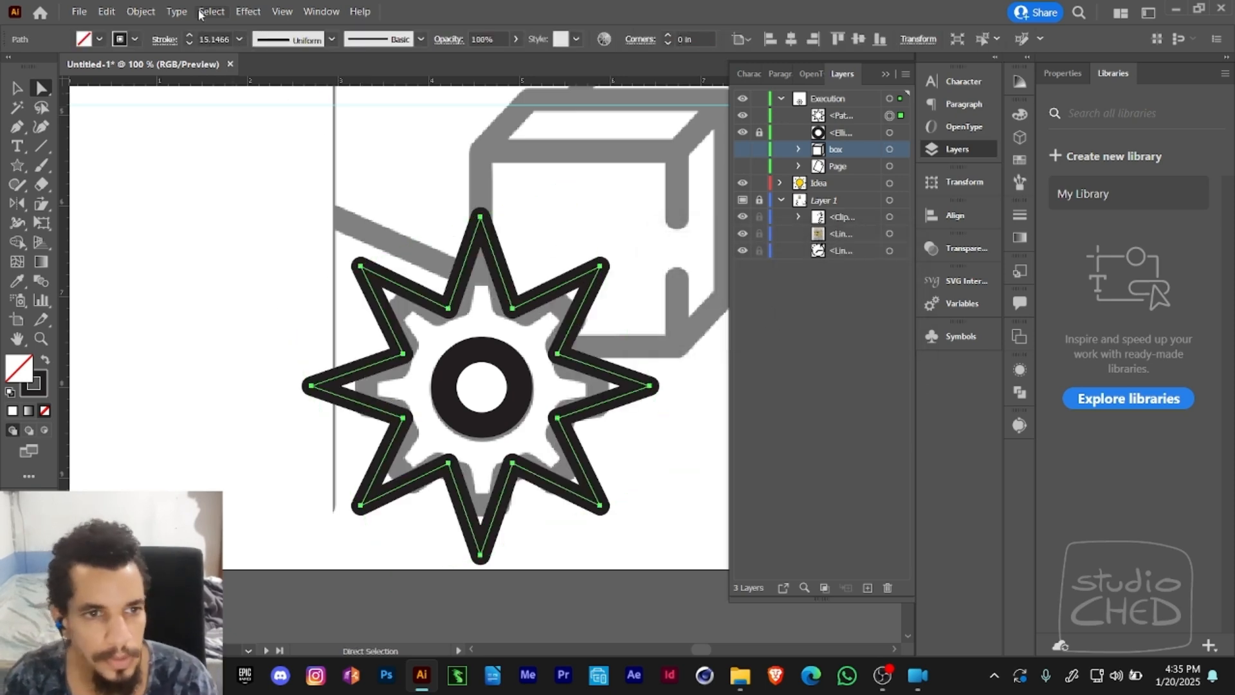
click(248, 11)
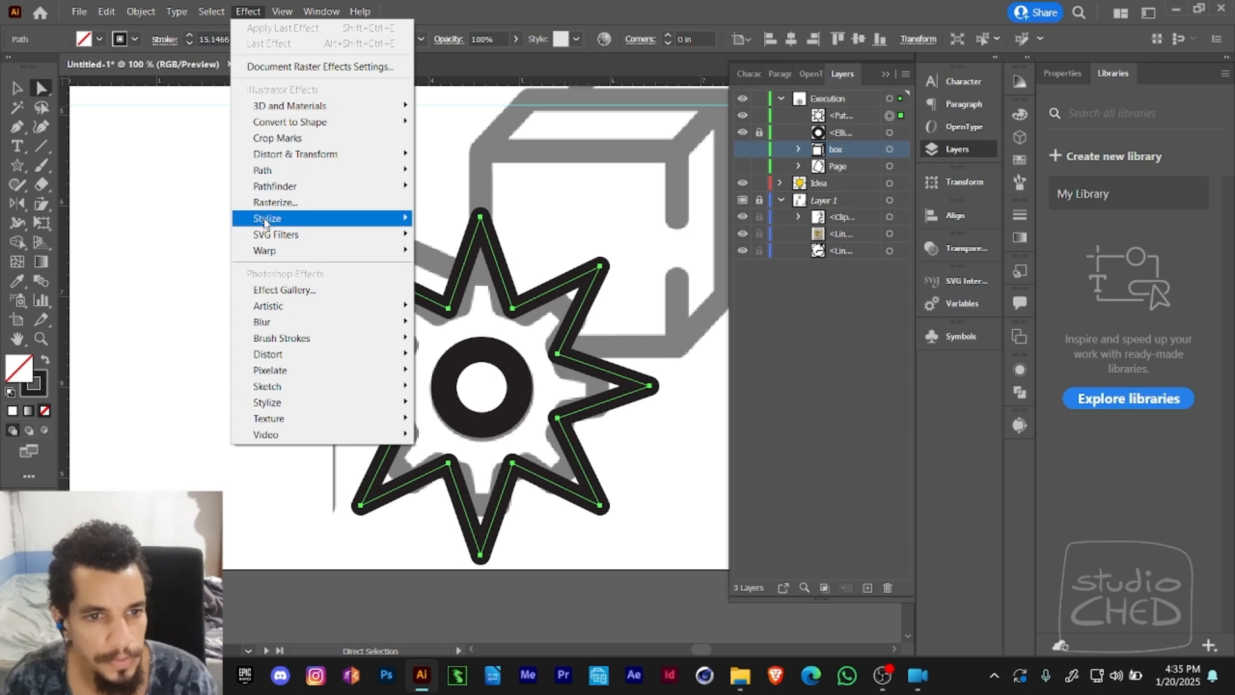
click(471, 286)
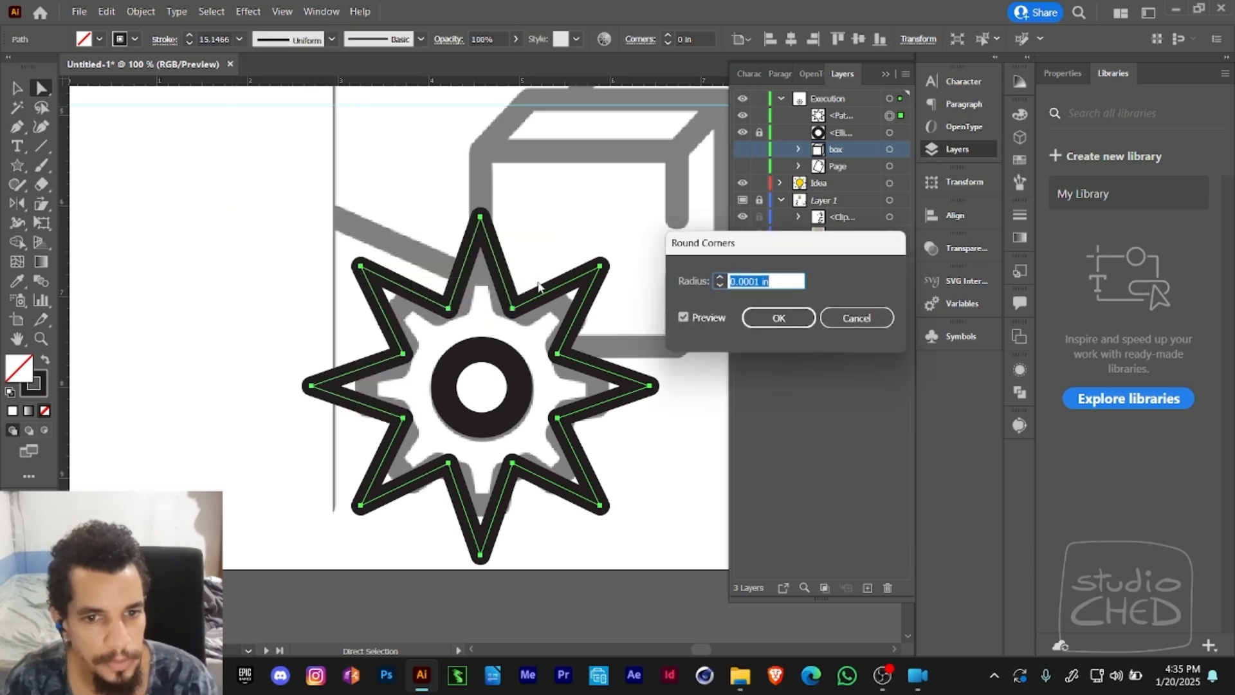
click(720, 277)
click(720, 277)
click(720, 276)
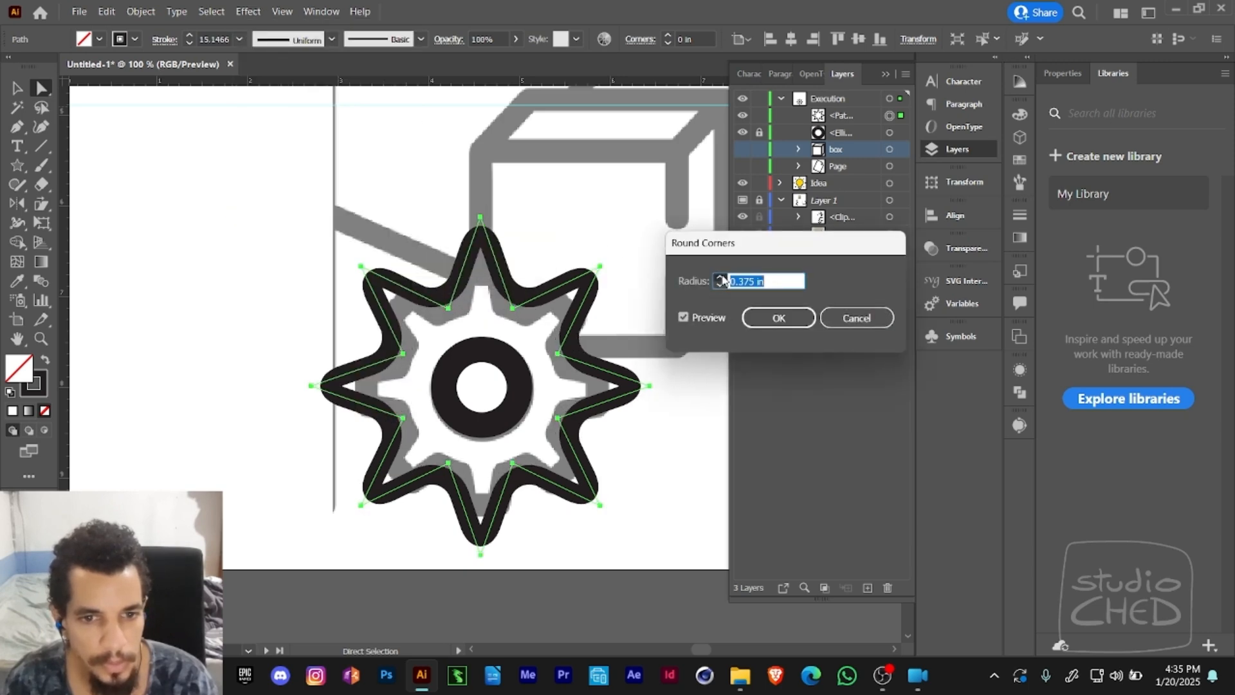
click(720, 277)
click(721, 277)
click(719, 277)
click(720, 277)
click(720, 278)
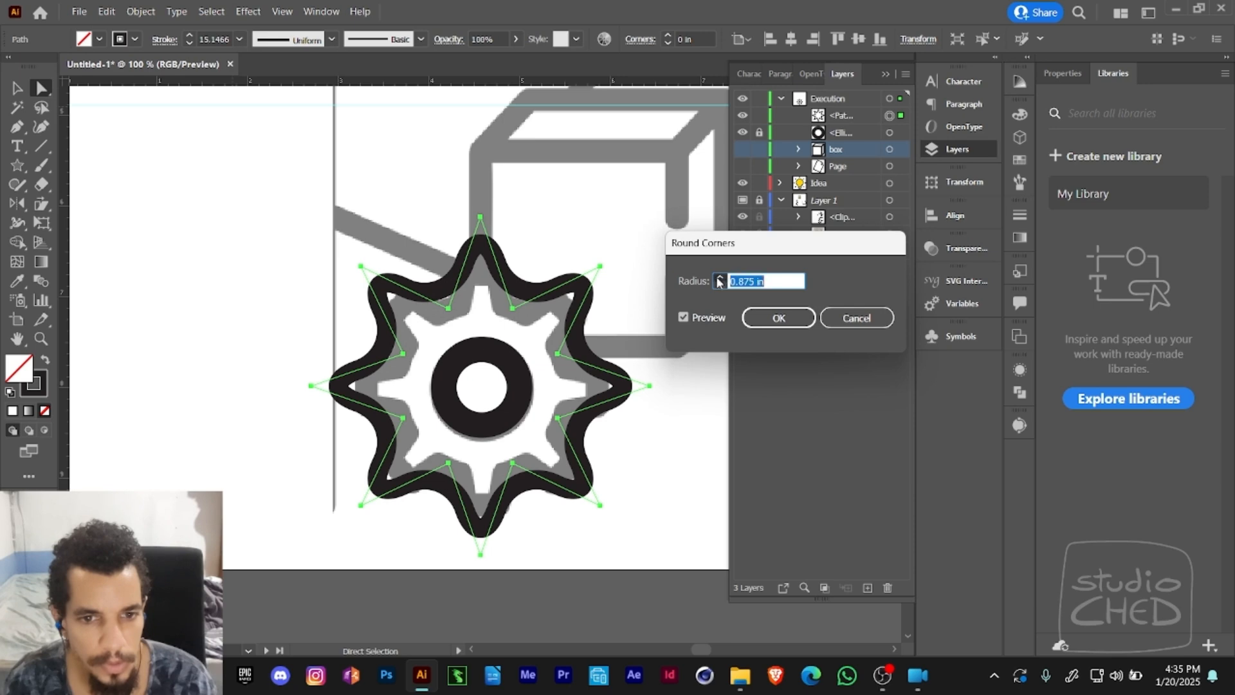
click(719, 278)
click(720, 278)
click(720, 278)
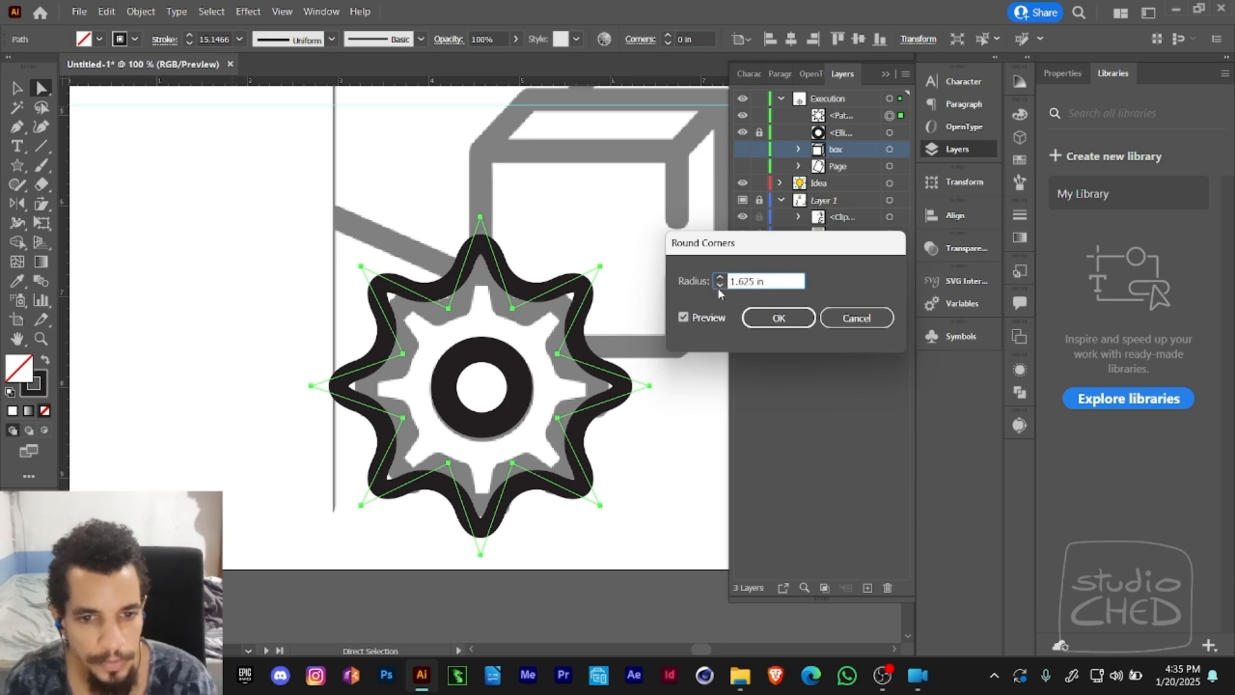
click(778, 318)
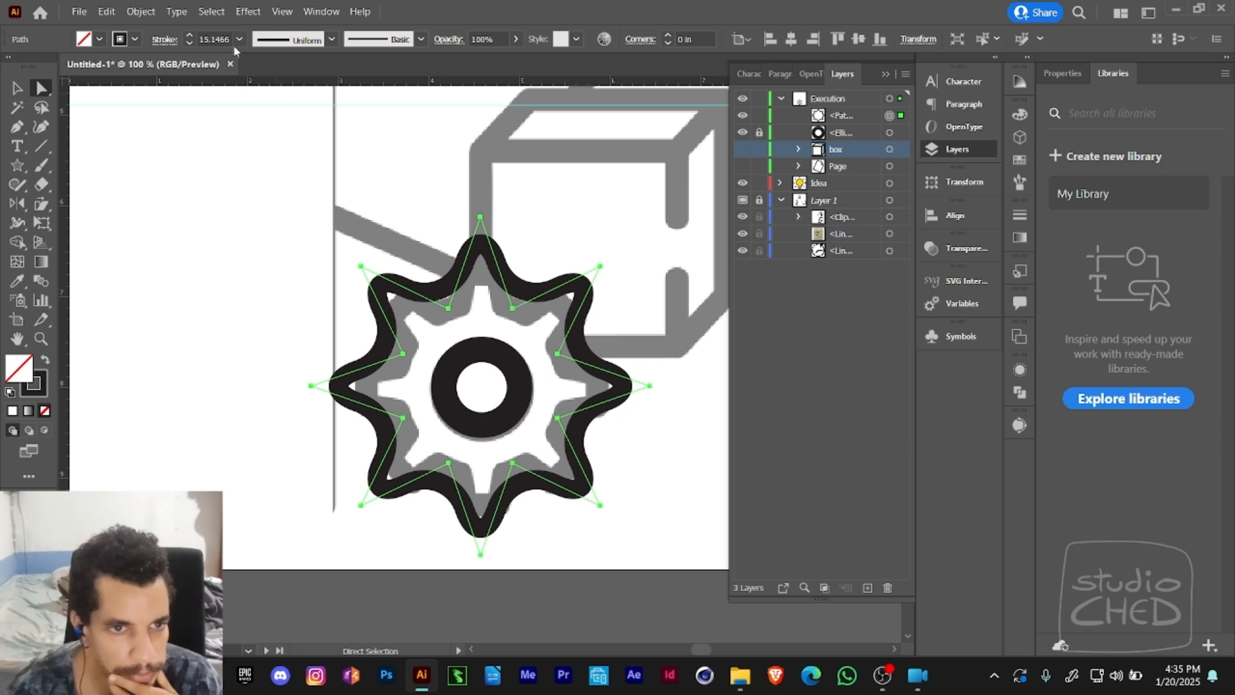
- Expand the star's appearance and try to reshape its upper-left tooth by moving an anchor point
click(141, 12)
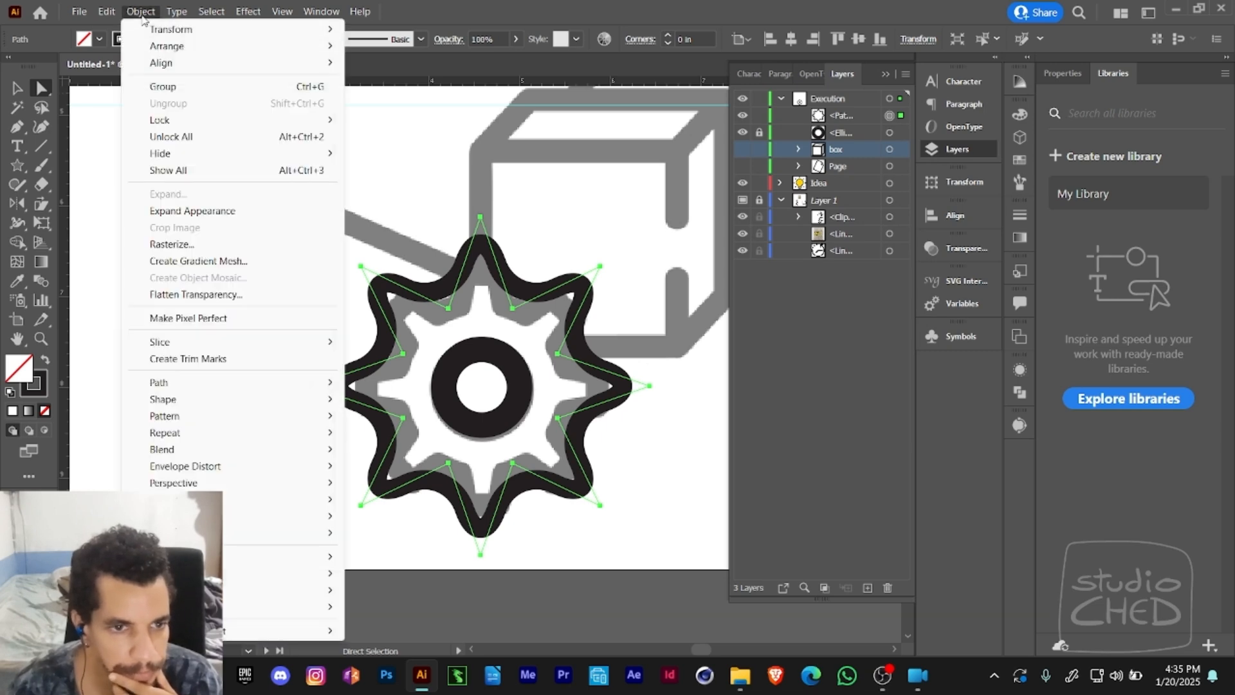
click(153, 214)
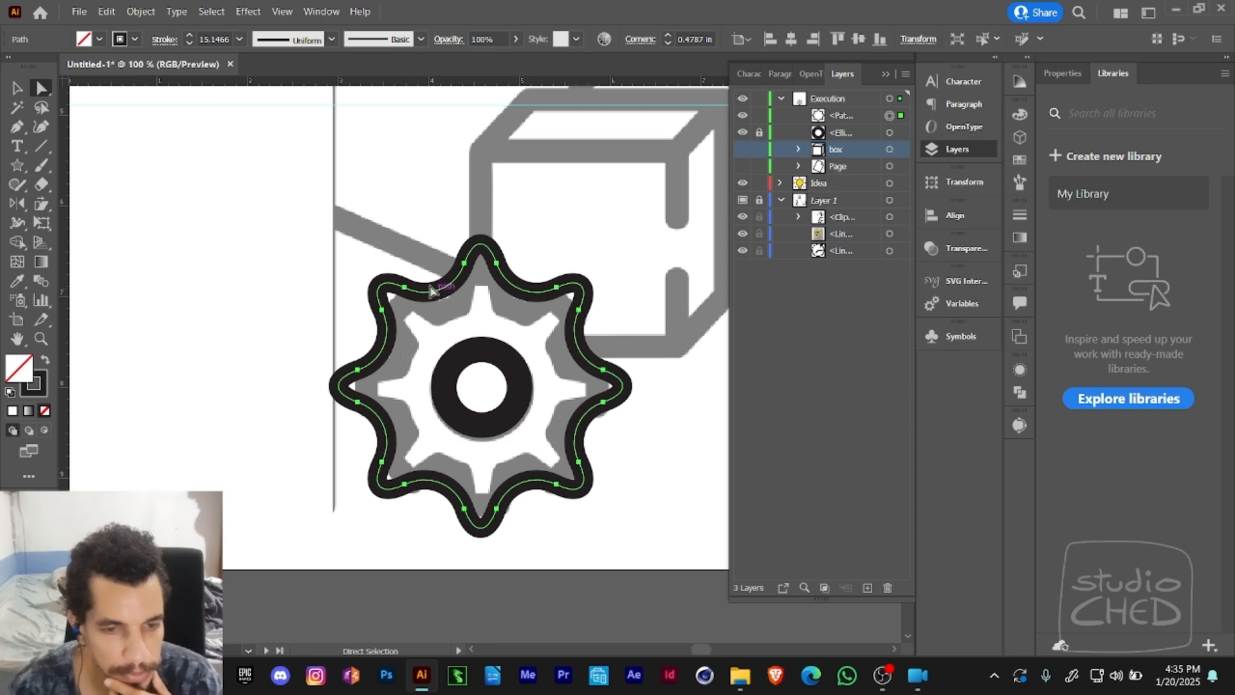
click(386, 355)
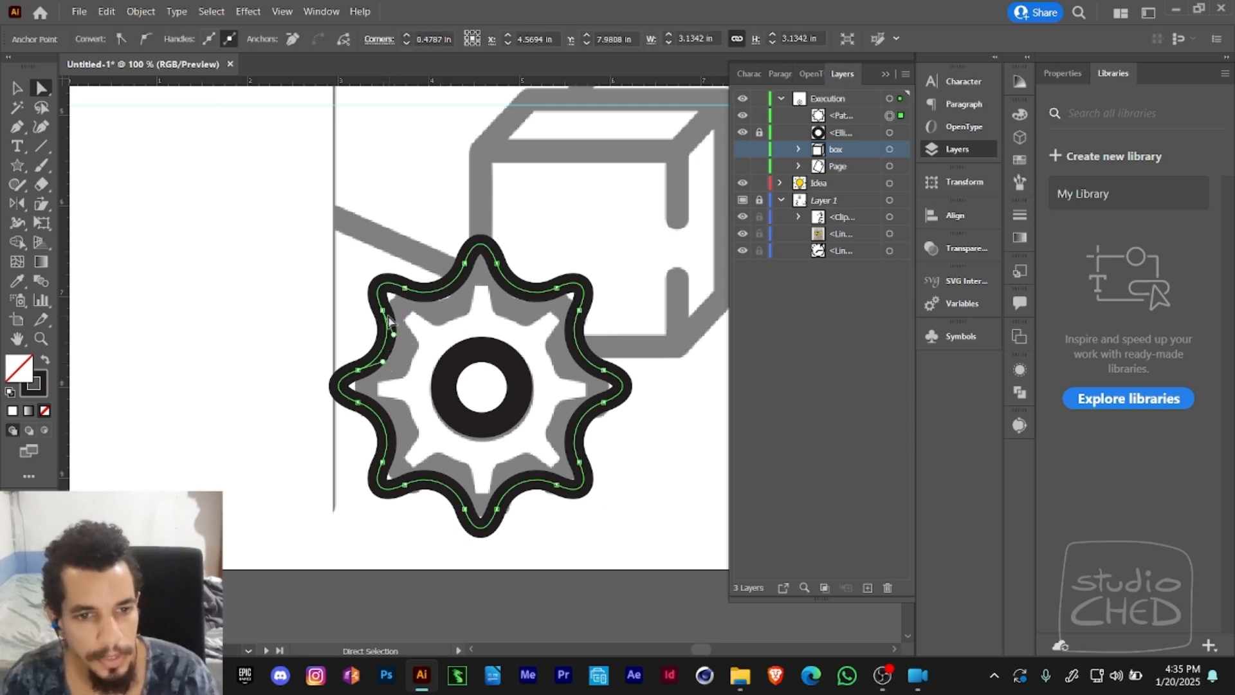
drag(382, 310, 412, 293)
click(460, 341)
key(ctrl+z)
key(ctrl+z)
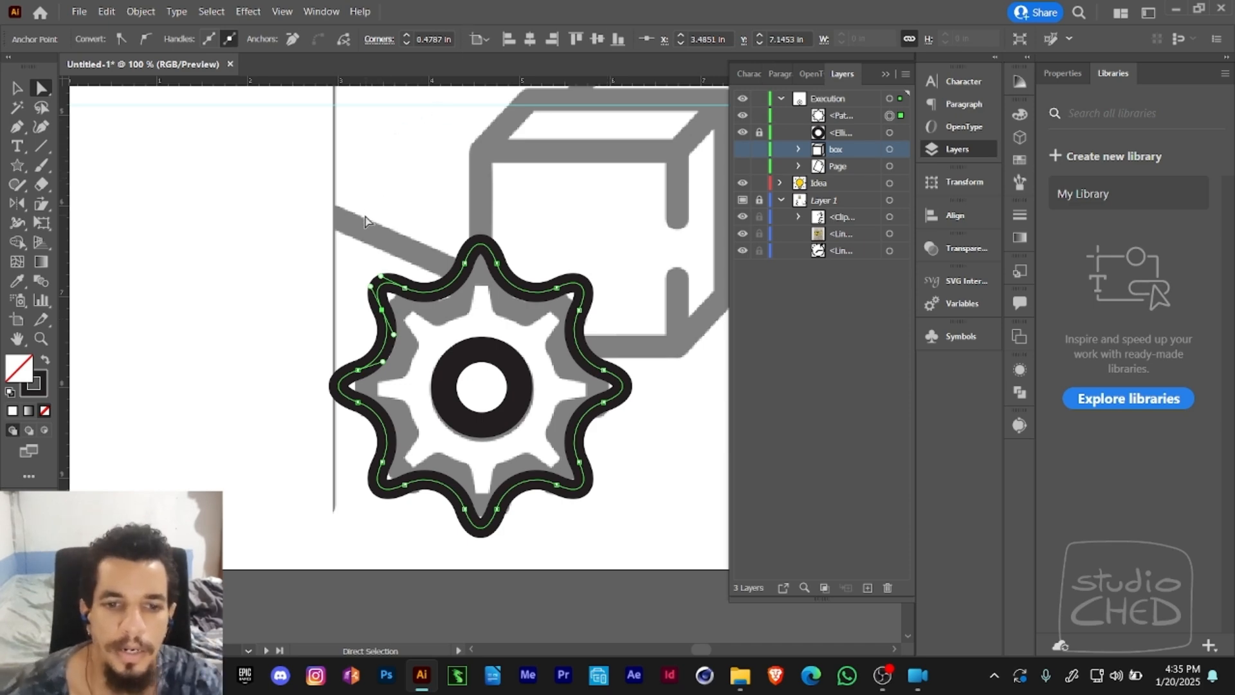
- Delete the rounded star and draw a narrow upright rectangle about 0.53 by 2.79 in spanning the template gear
key(Delete)
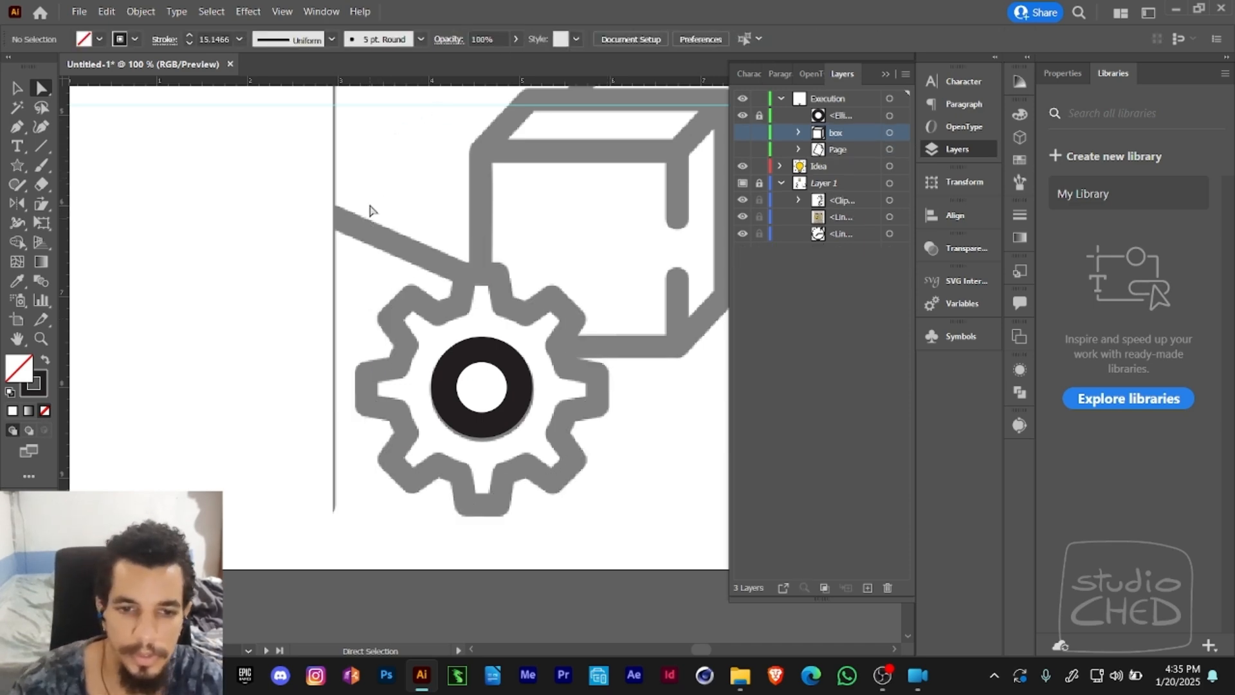
drag(573, 255, 456, 234)
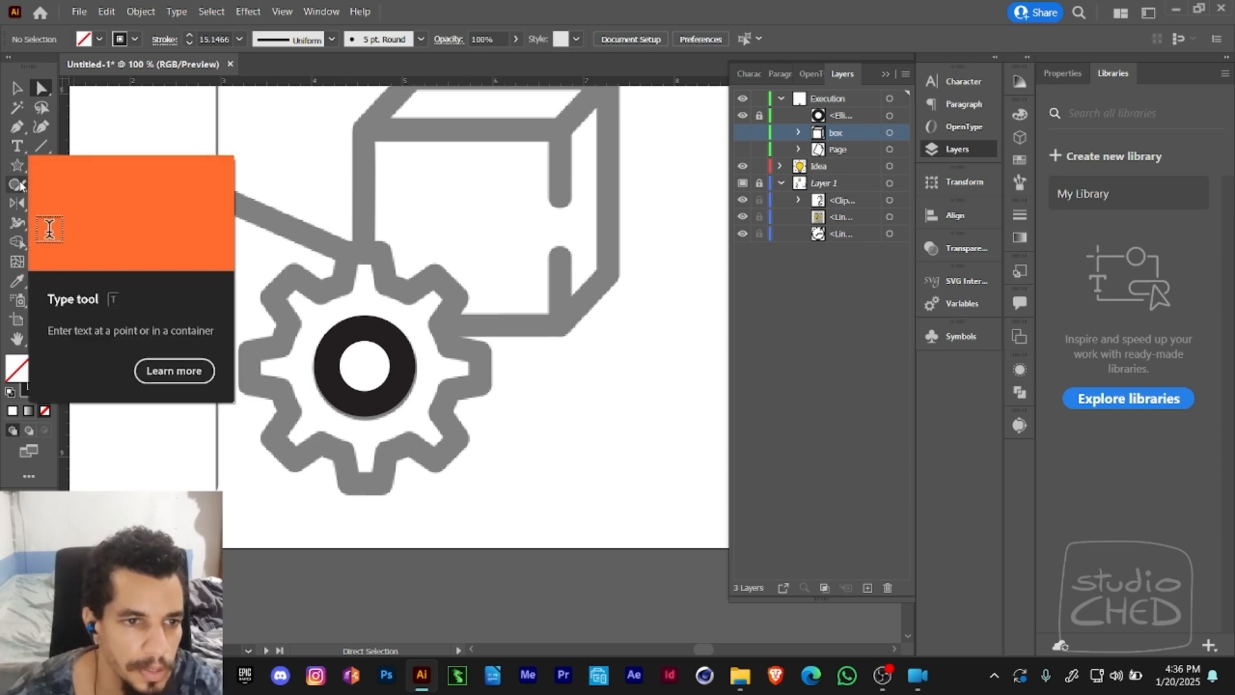
drag(17, 166, 58, 169)
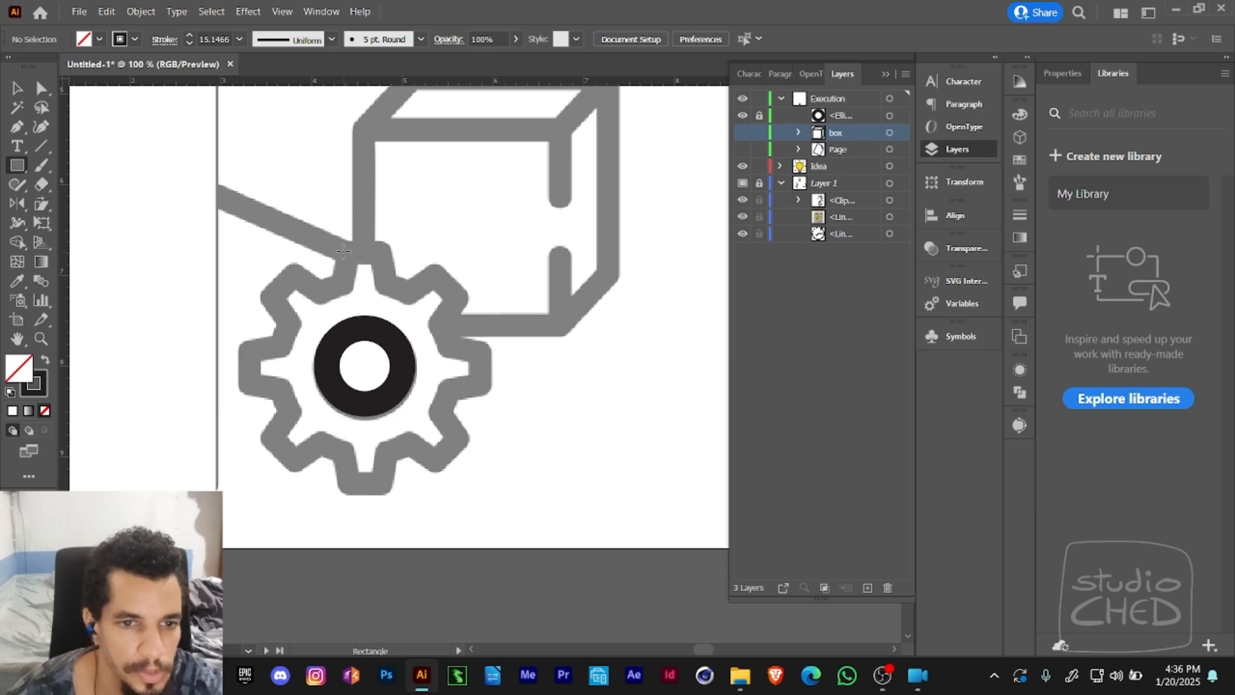
mouse_move(340, 248)
mouse_down()
mouse_move(383, 413)
mouse_move(387, 496)
mouse_up()
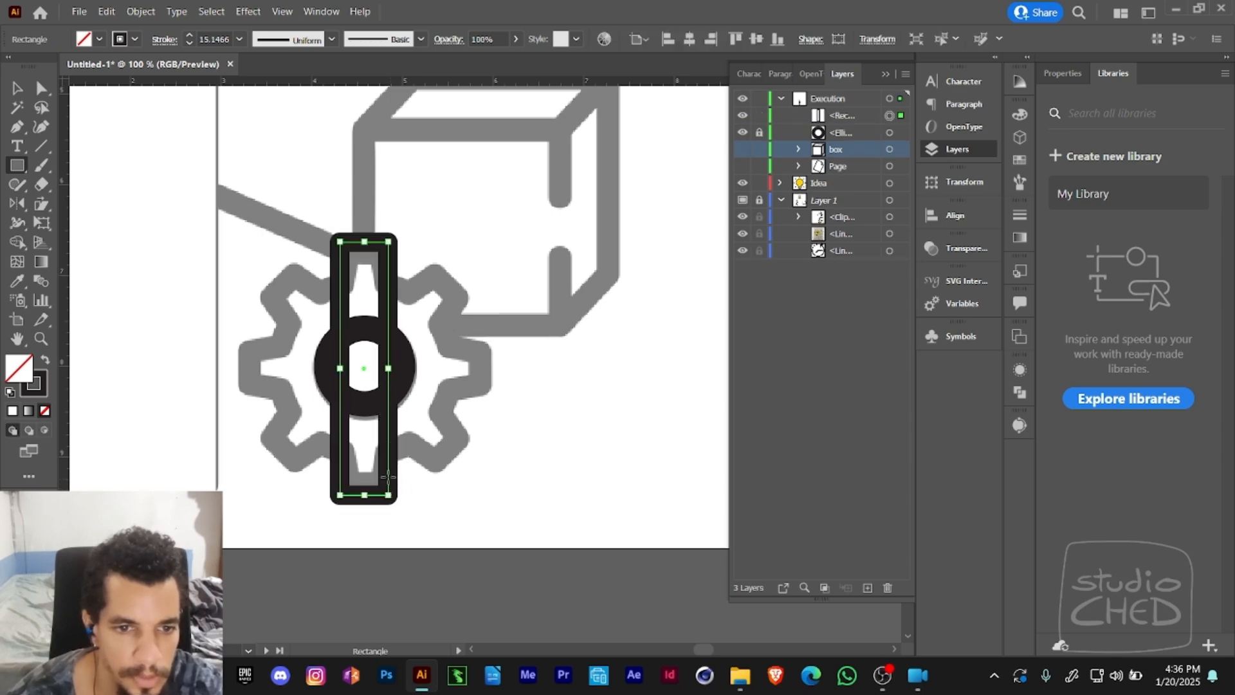
- Add an anchor point midway on each long side of the rectangle and spread the two points about 0.85 in apart
click(17, 127)
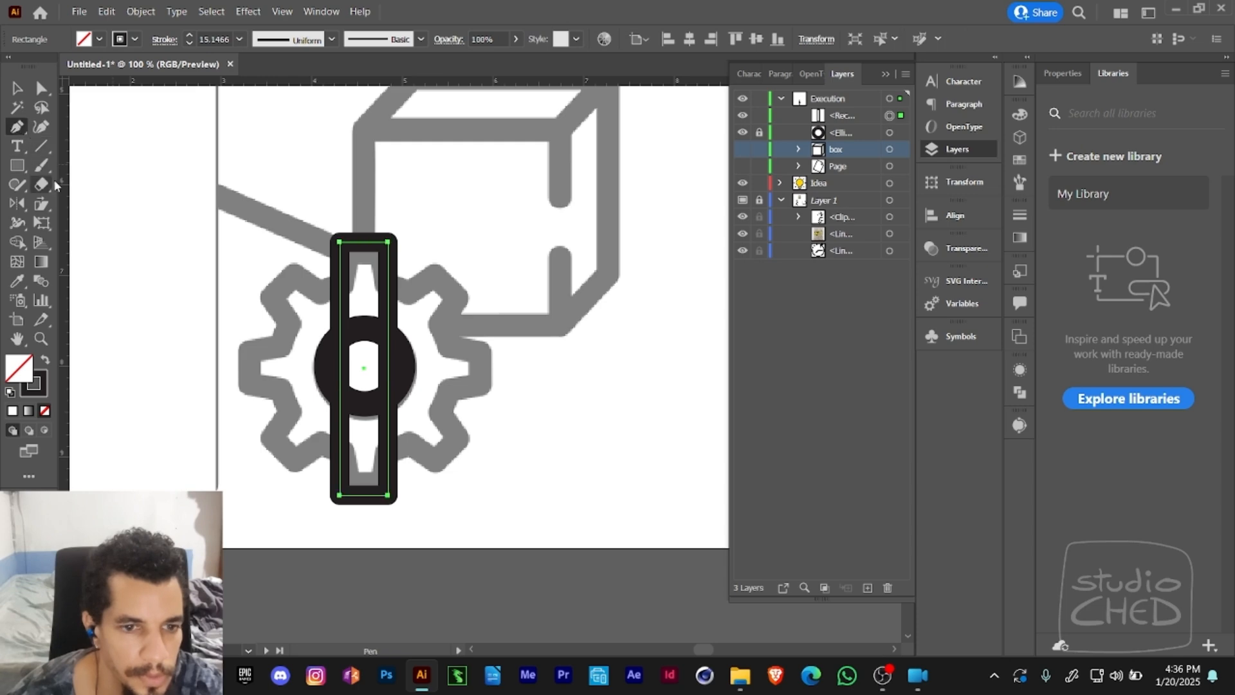
click(340, 370)
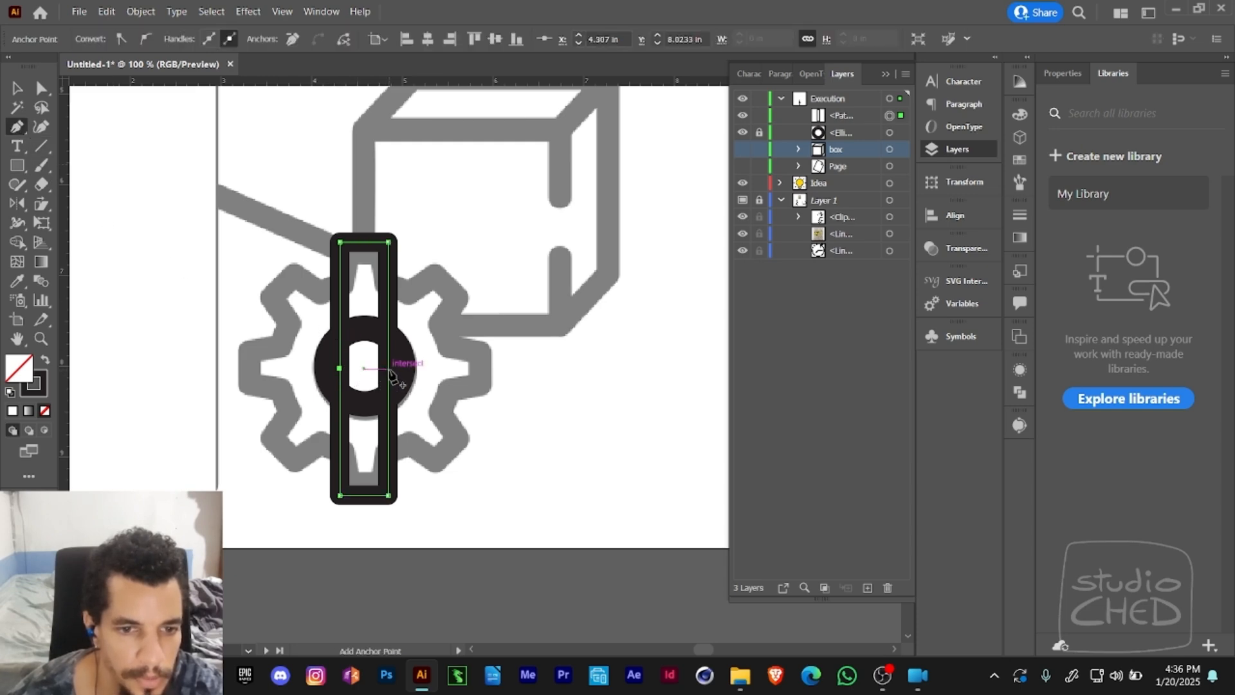
click(388, 369)
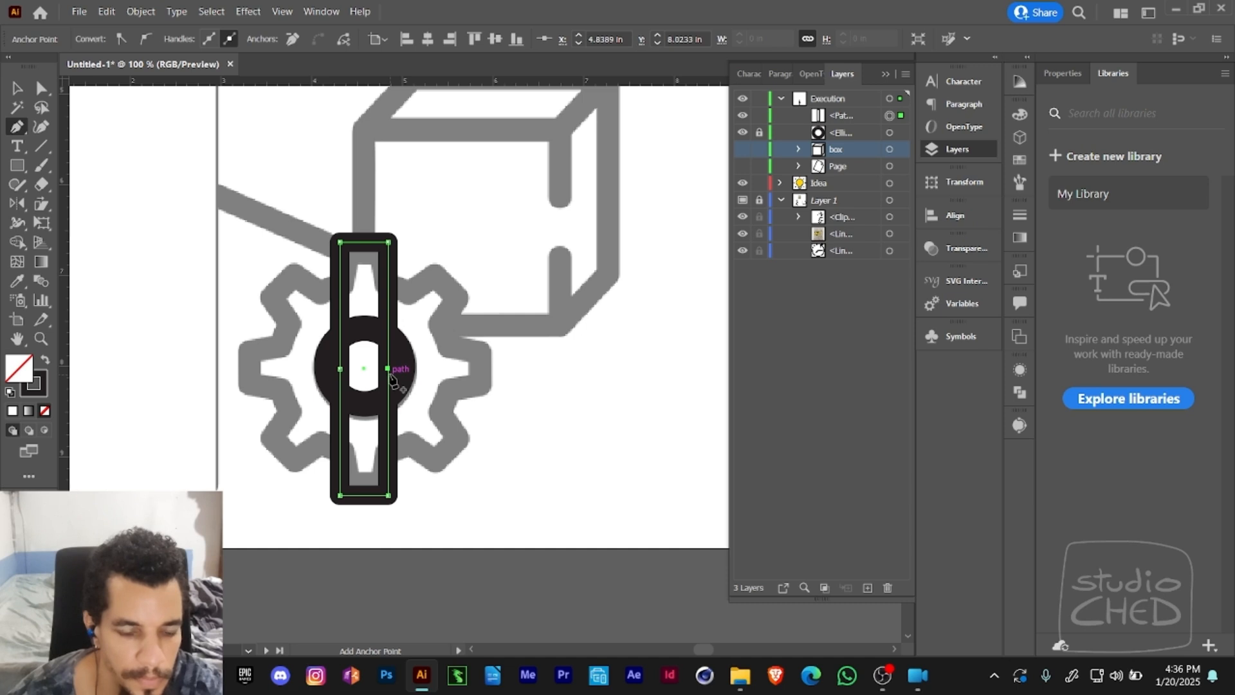
key(a)
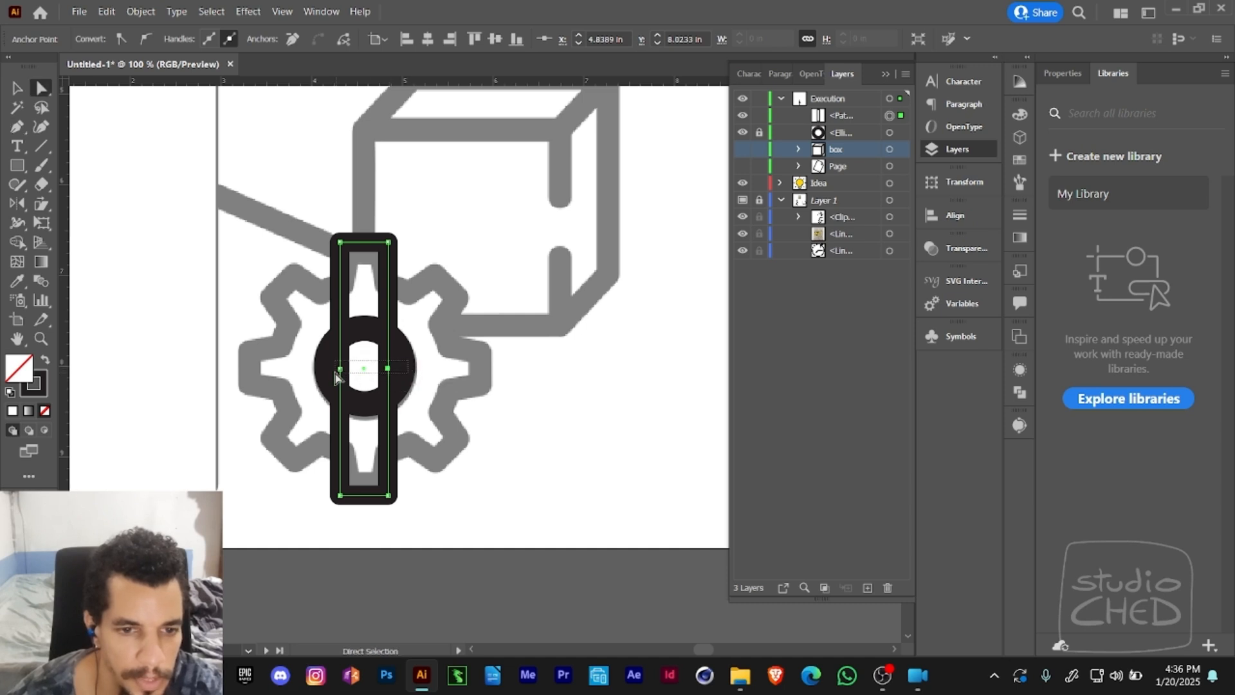
click(337, 377)
key(e)
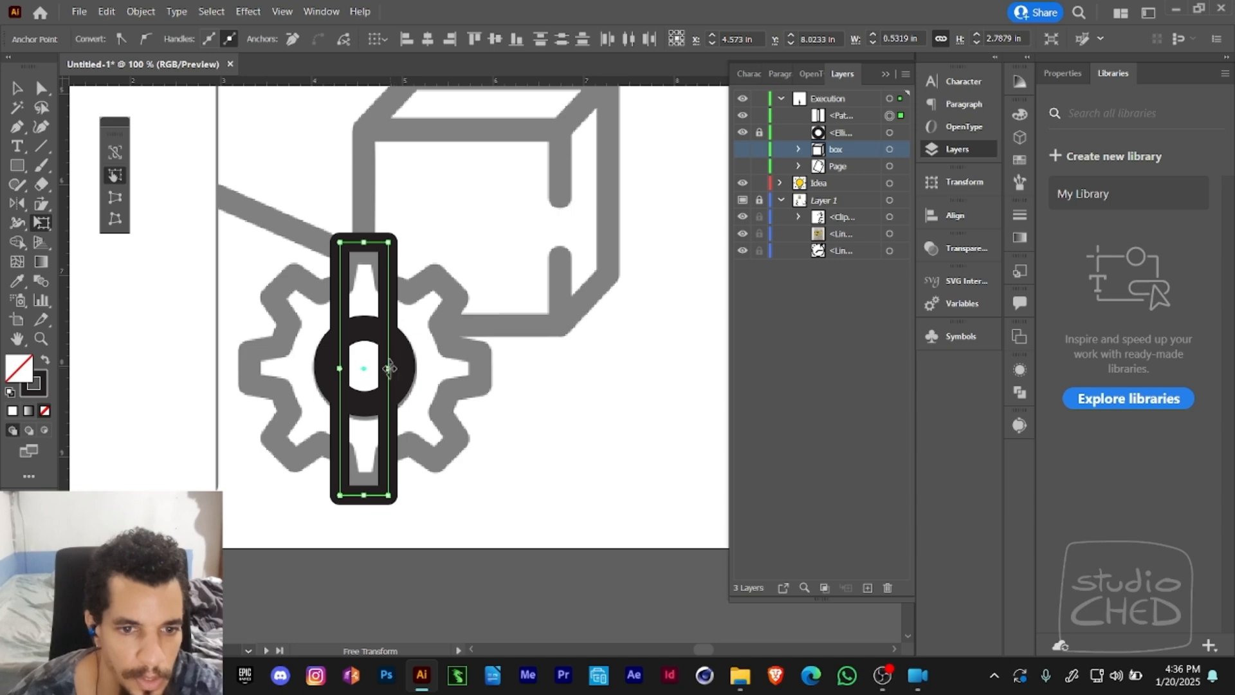
drag(389, 368, 403, 369)
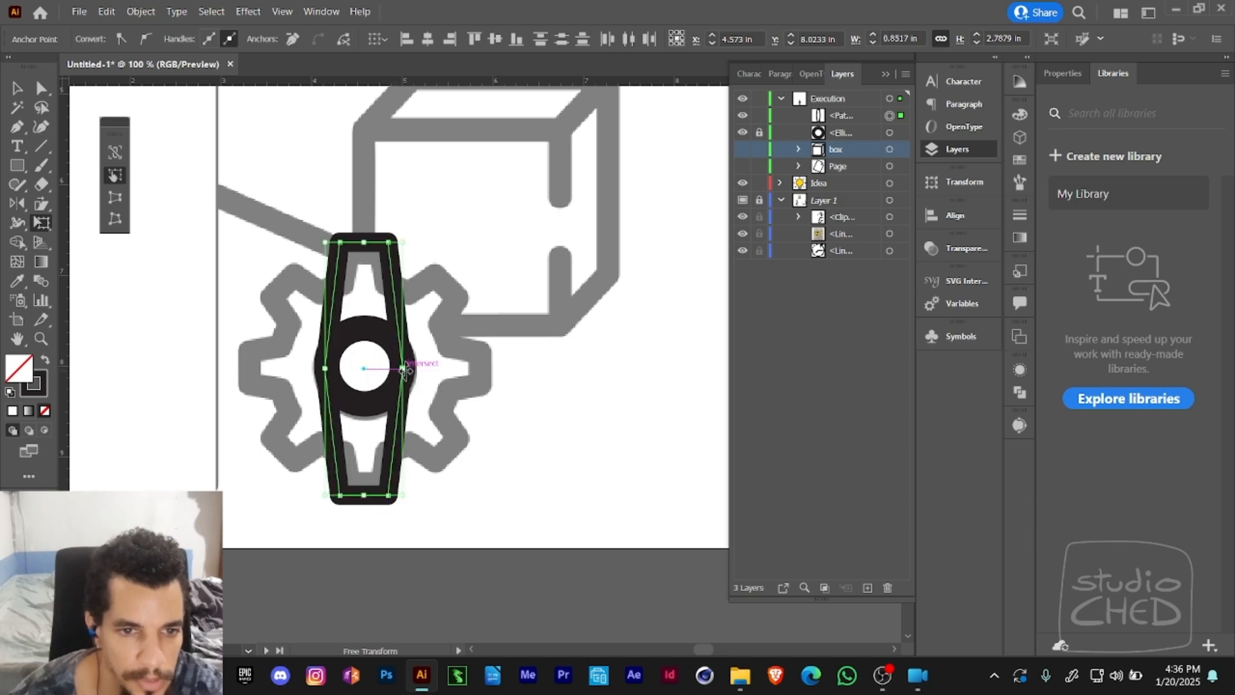
- Scale the whole tapered bar with Free Transform so its ends match the template gear's upper and lower teeth
key(a)
click(440, 358)
click(405, 369)
key(e)
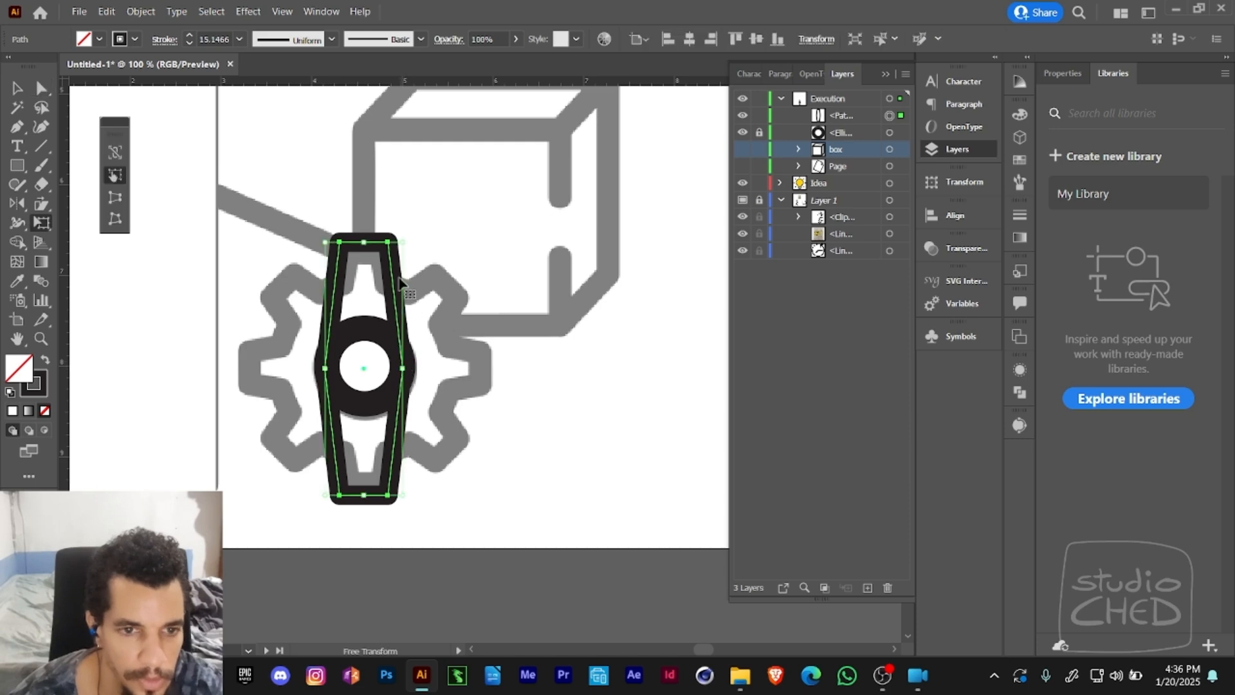
mouse_move(387, 243)
mouse_down()
mouse_move(384, 266)
mouse_move(364, 249)
mouse_up()
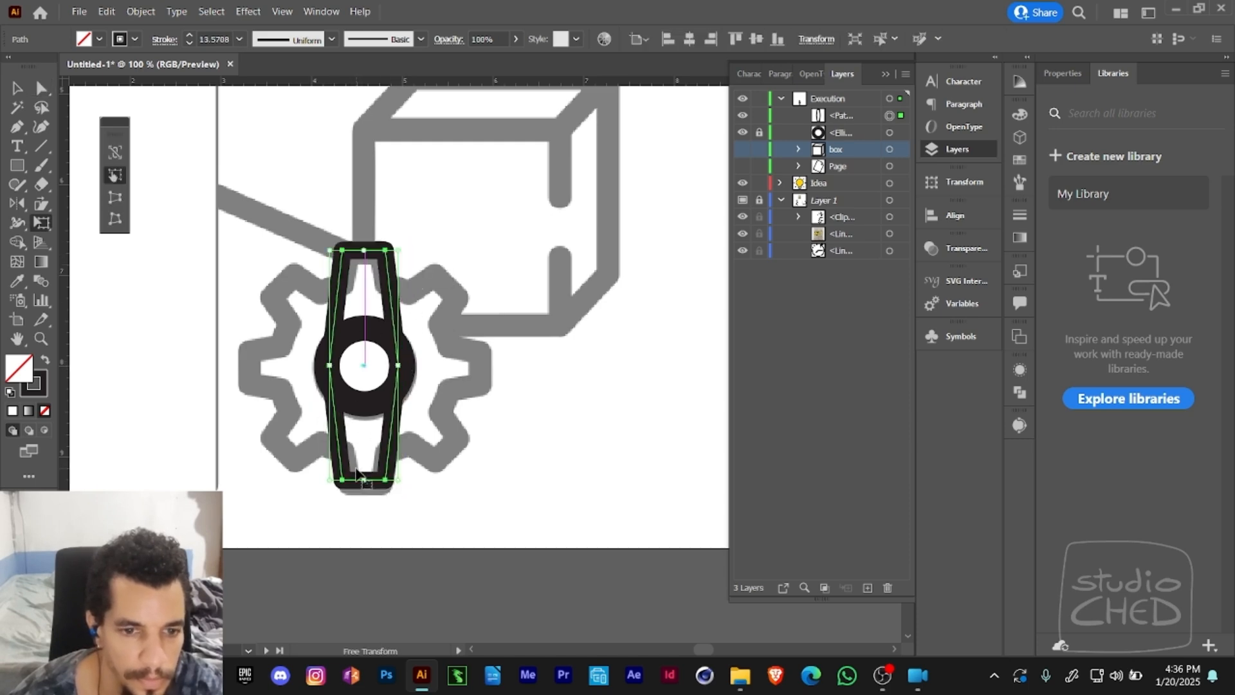
drag(359, 475, 364, 492)
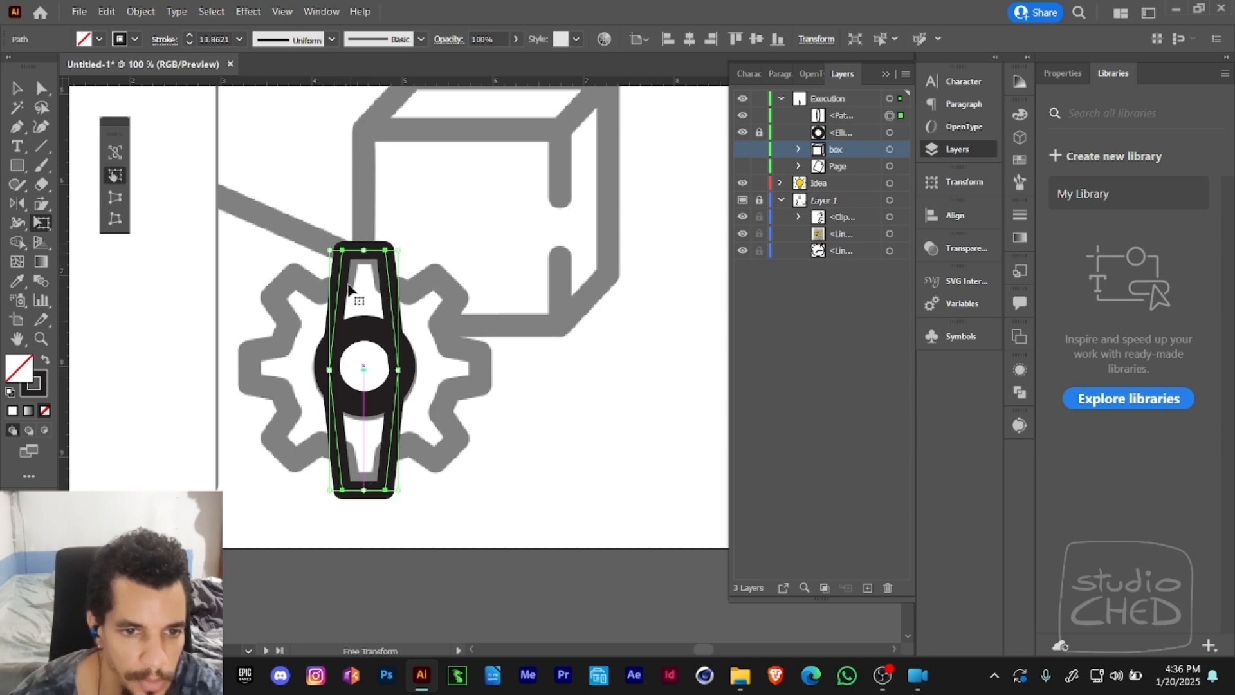
key(a)
drag(330, 370, 335, 369)
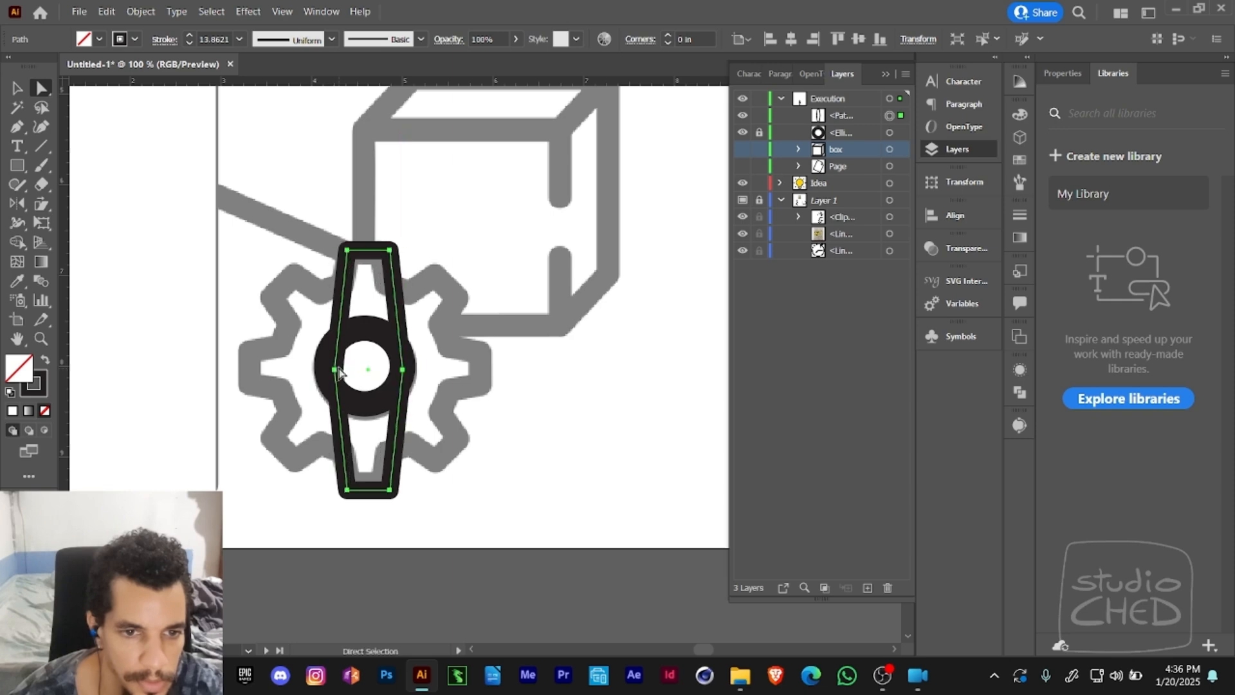
key(ctrl+z)
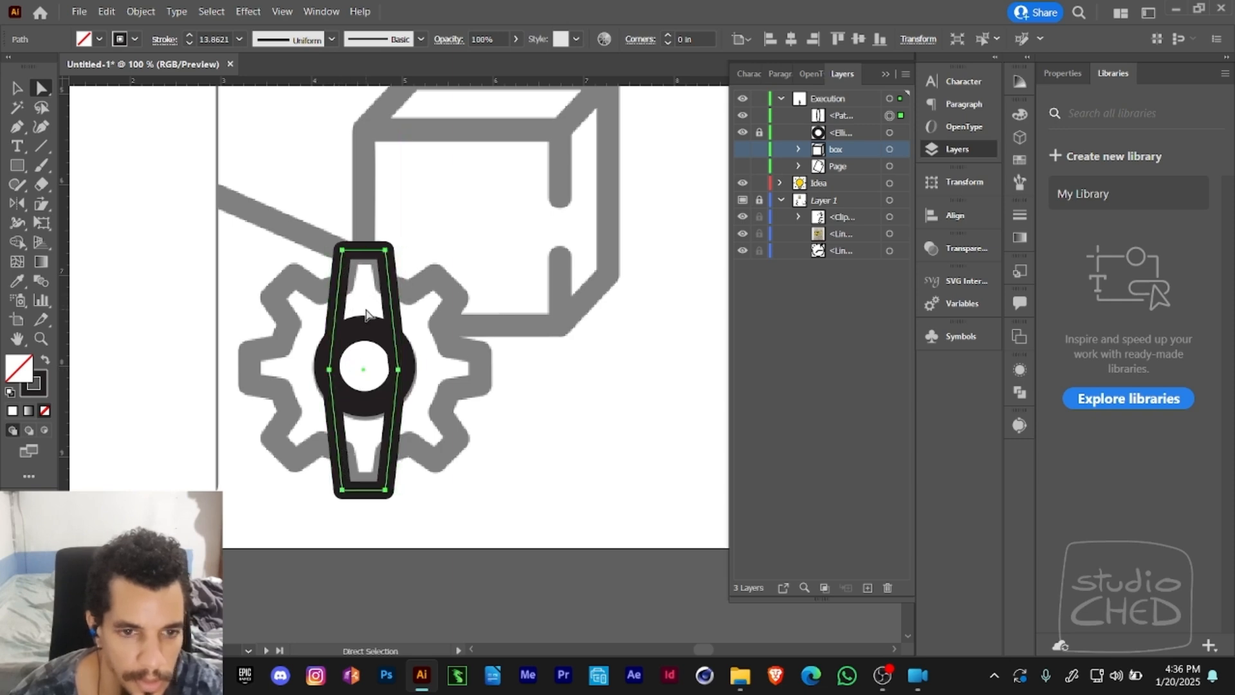
click(410, 391)
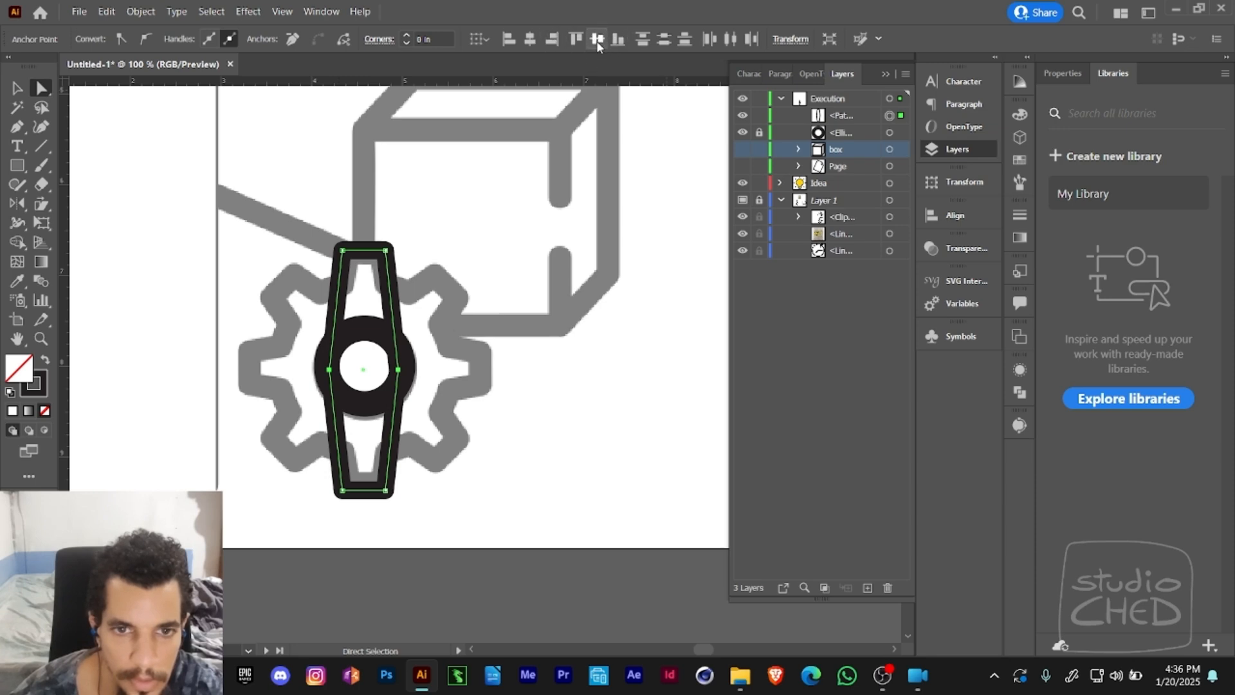
click(479, 38)
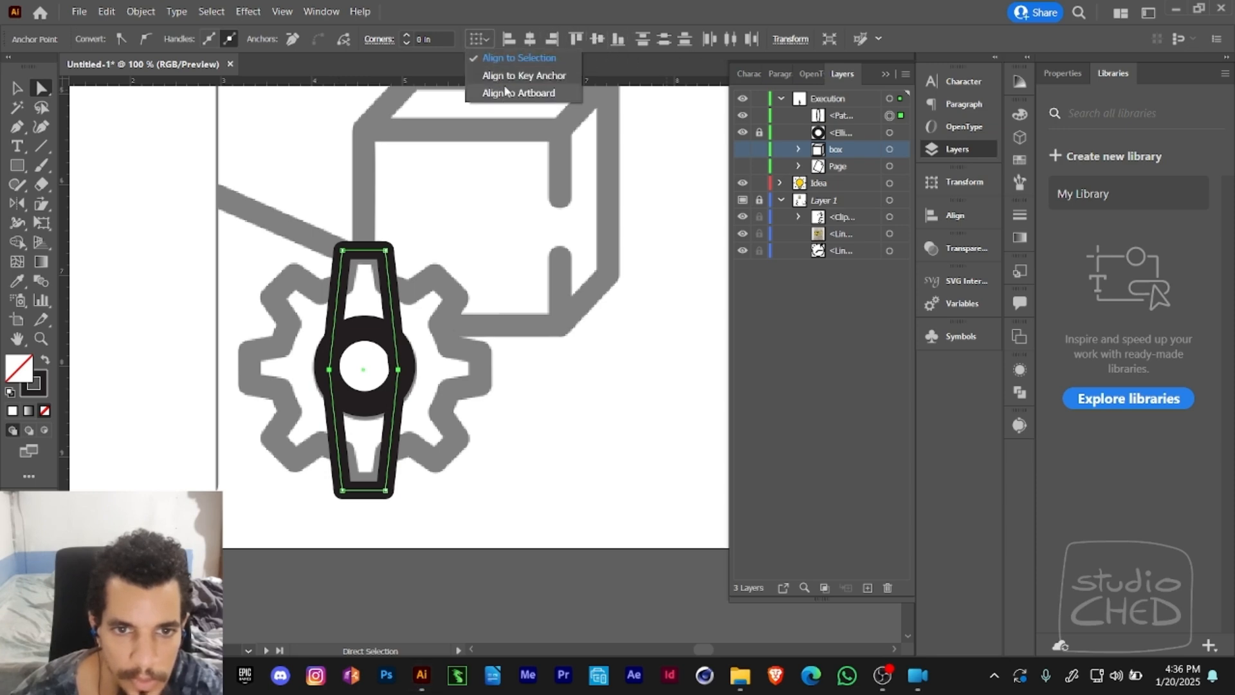
click(511, 58)
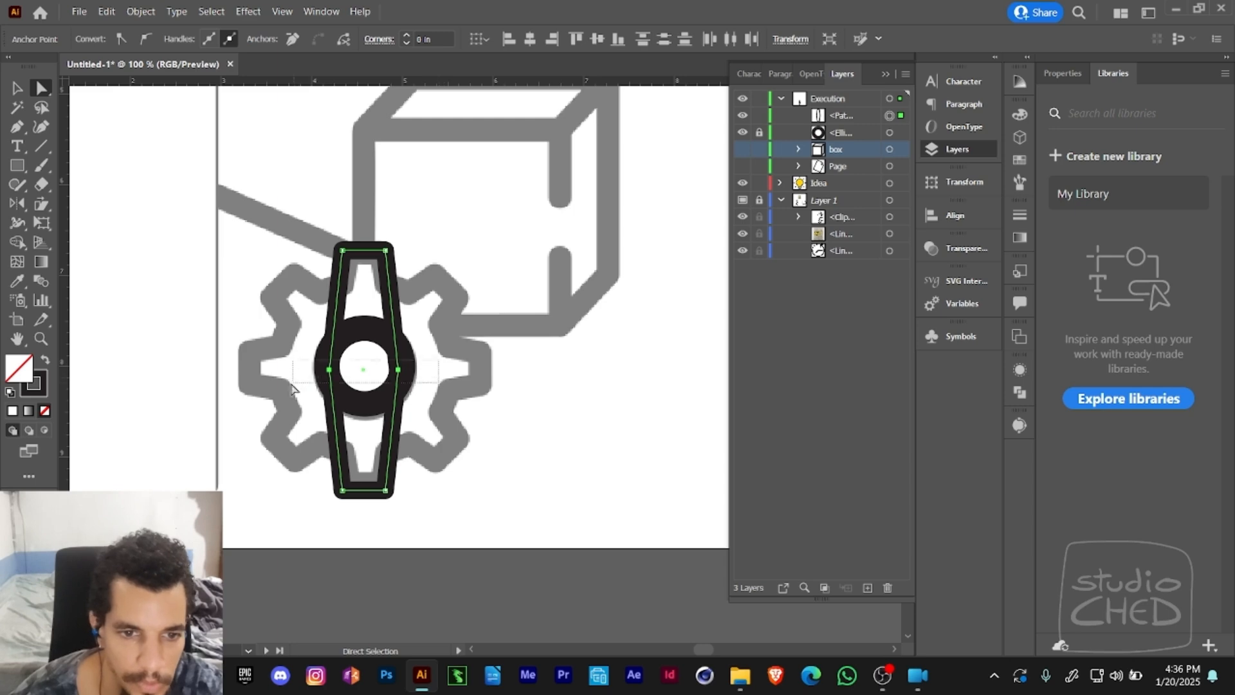
- Rotate copies of the tapered bar about its centre in 45° steps until four bars cover the template gear's eight teeth
click(458, 348)
click(404, 366)
key(e)
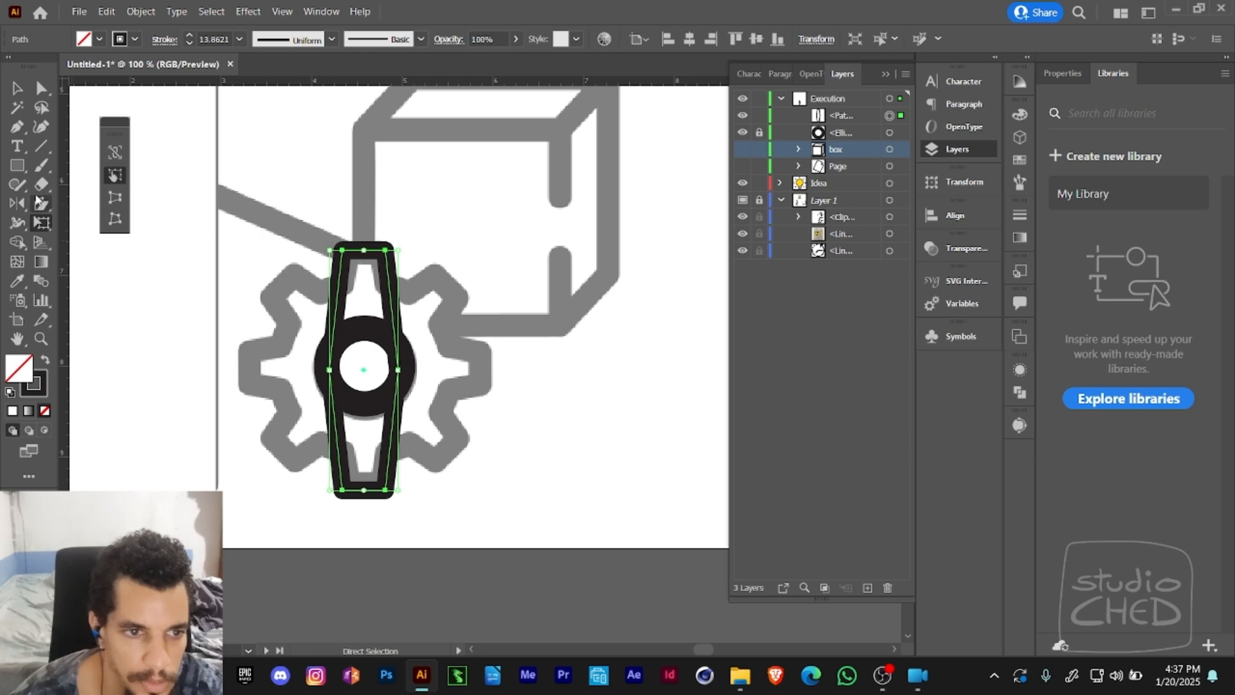
click(17, 204)
click(84, 203)
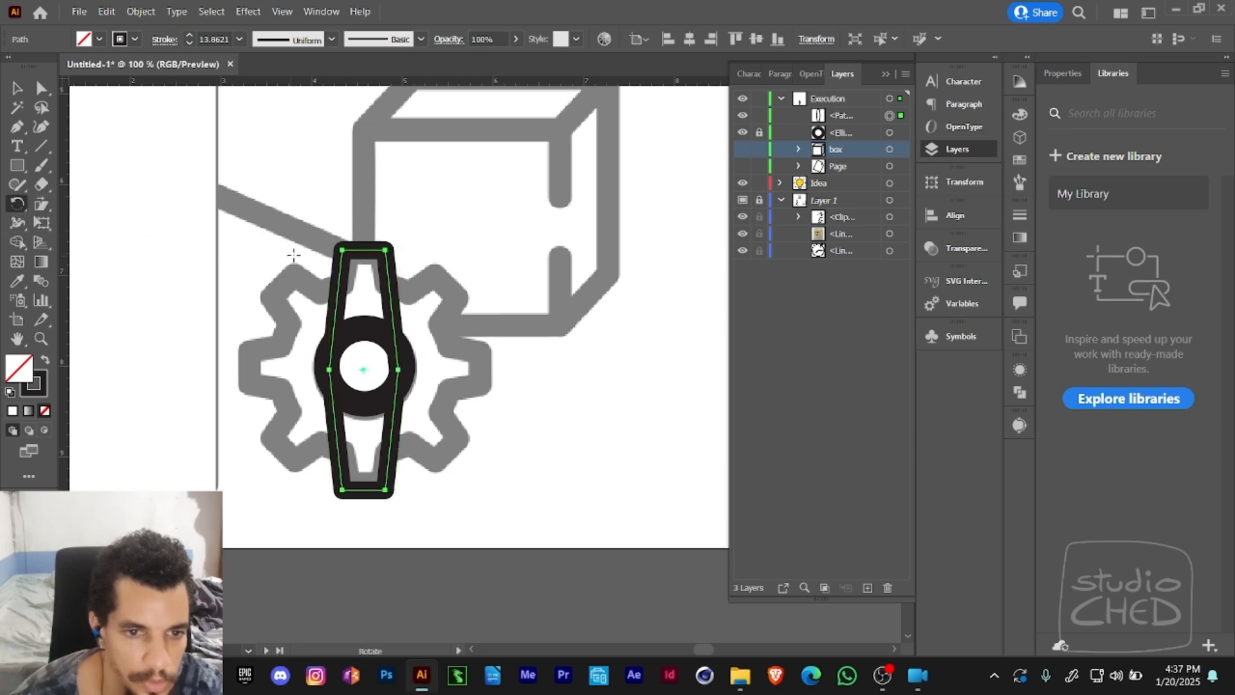
drag(338, 241, 283, 254)
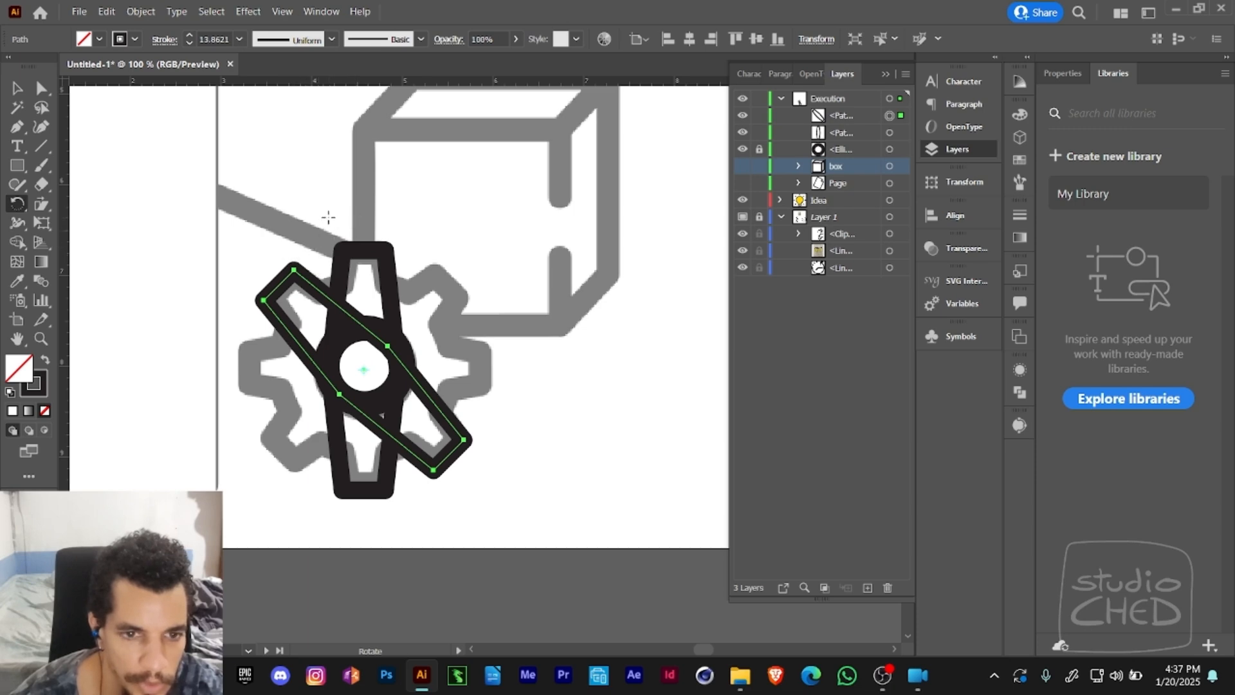
drag(328, 218, 292, 270)
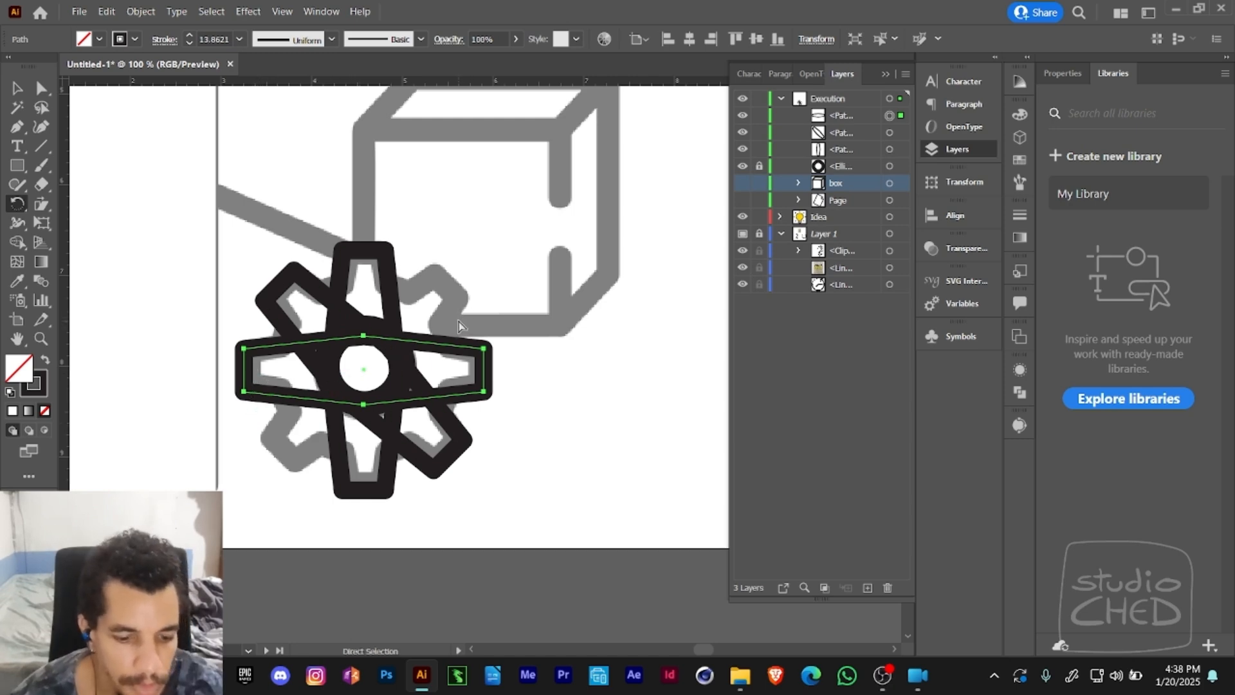
key(ctrl+d)
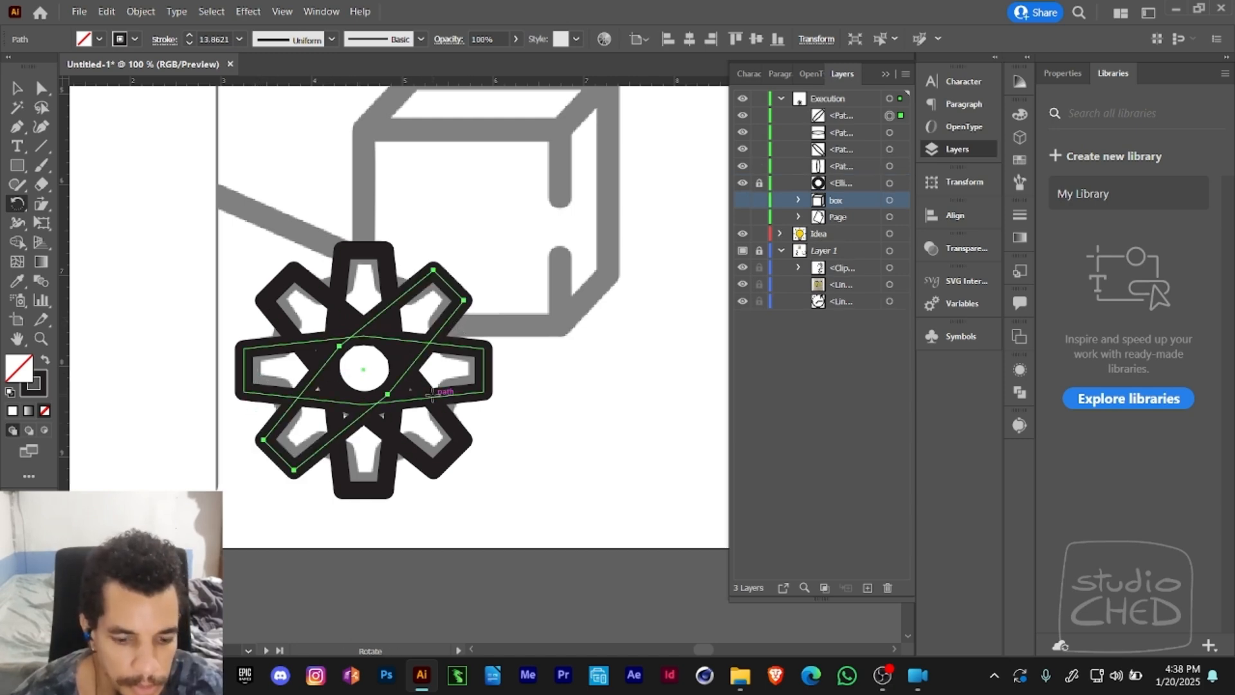
key(v)
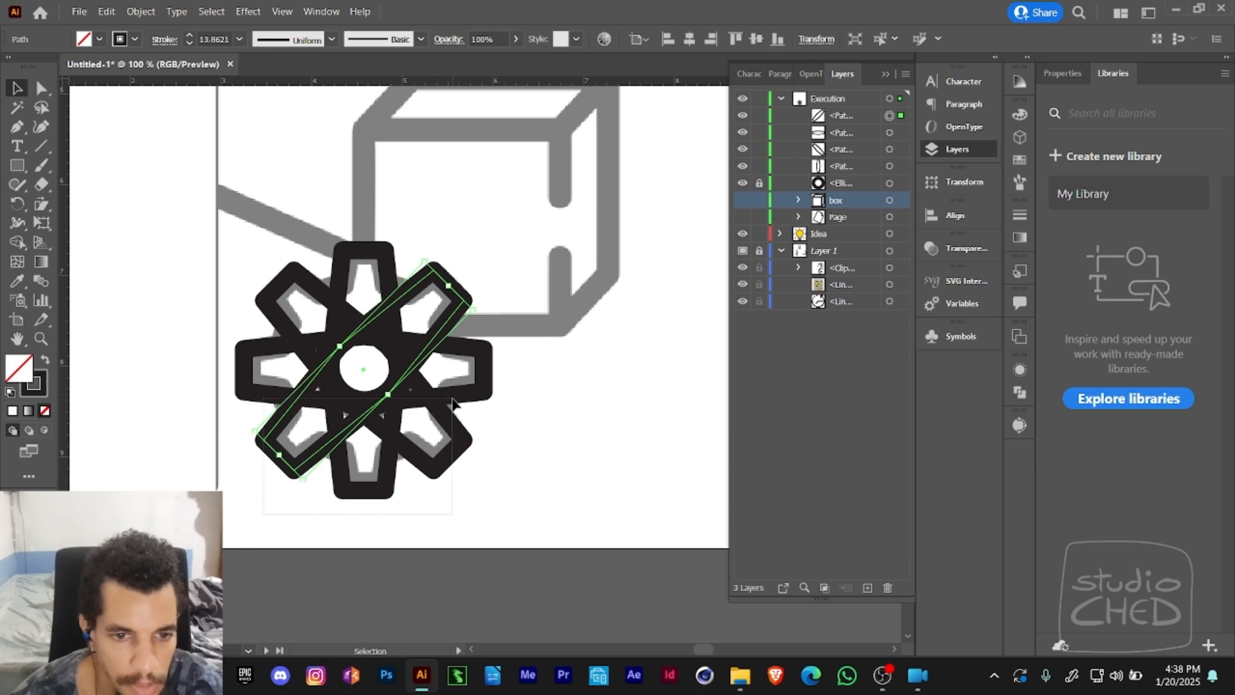
- Draw a circle about 2 in across, centred on the four crossed bars of the gear
key(ctrl+a)
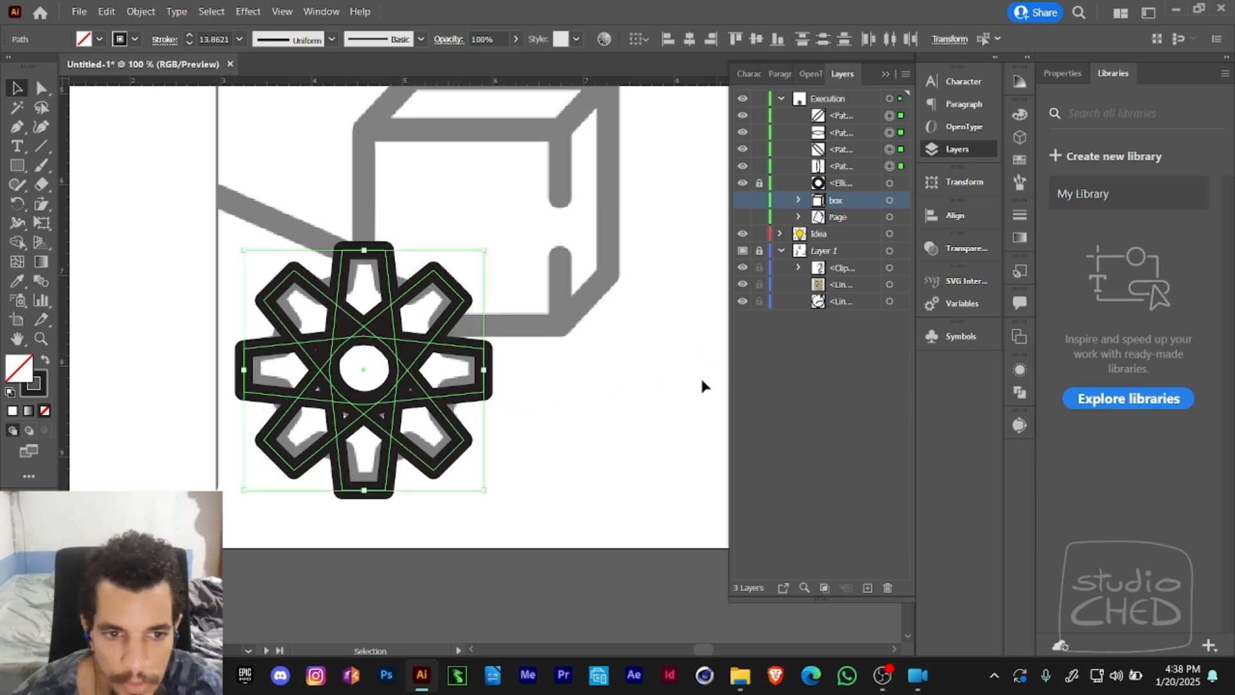
click(18, 165)
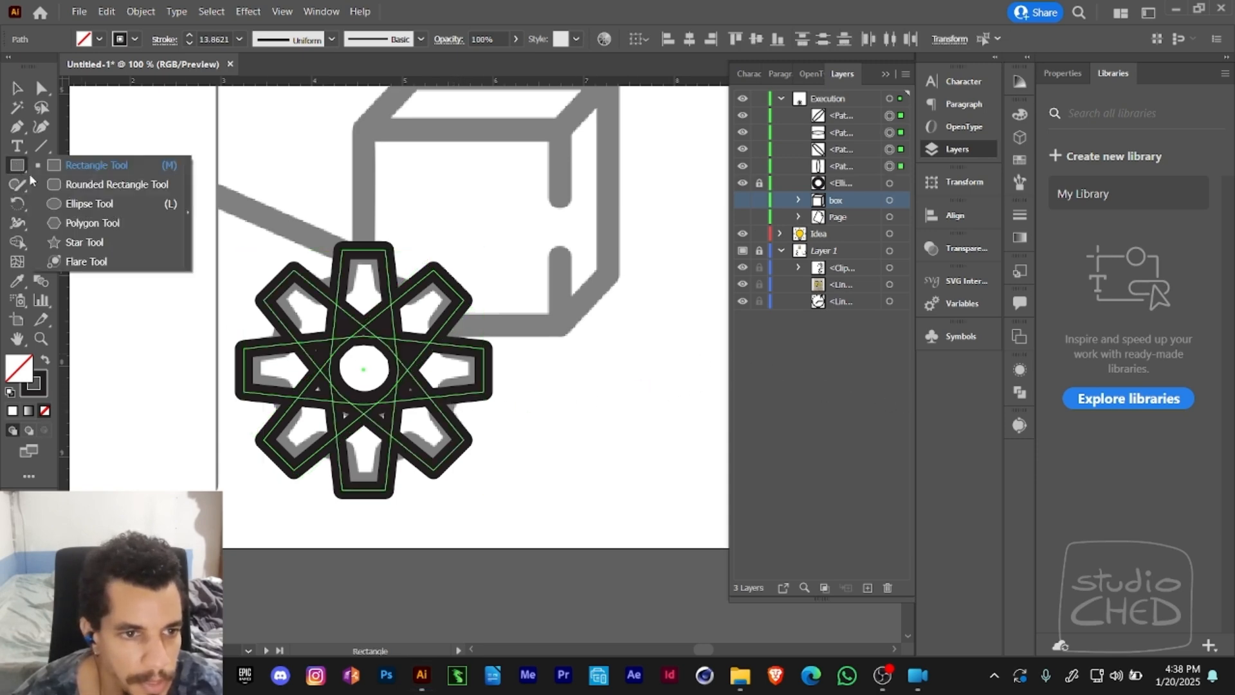
click(89, 203)
drag(361, 335, 398, 457)
key(a)
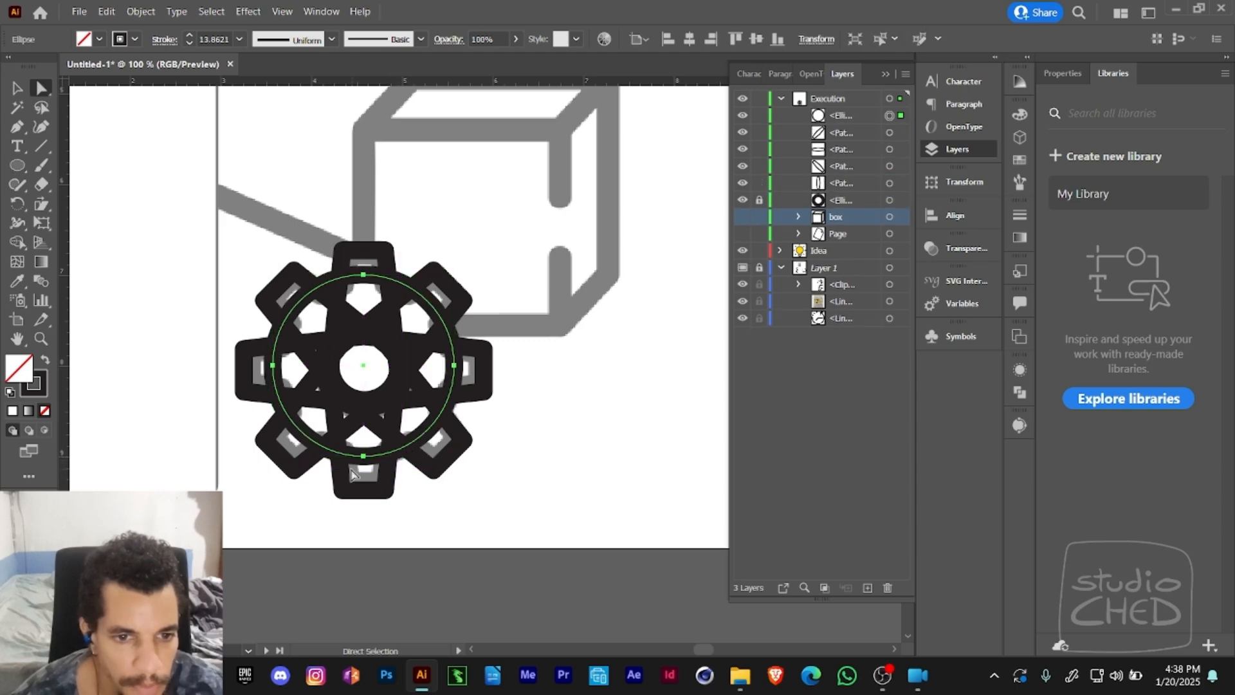
- Align the new circle with the vertical and two diagonal bars on a common centre and unite them into one outline
drag(248, 262, 433, 319)
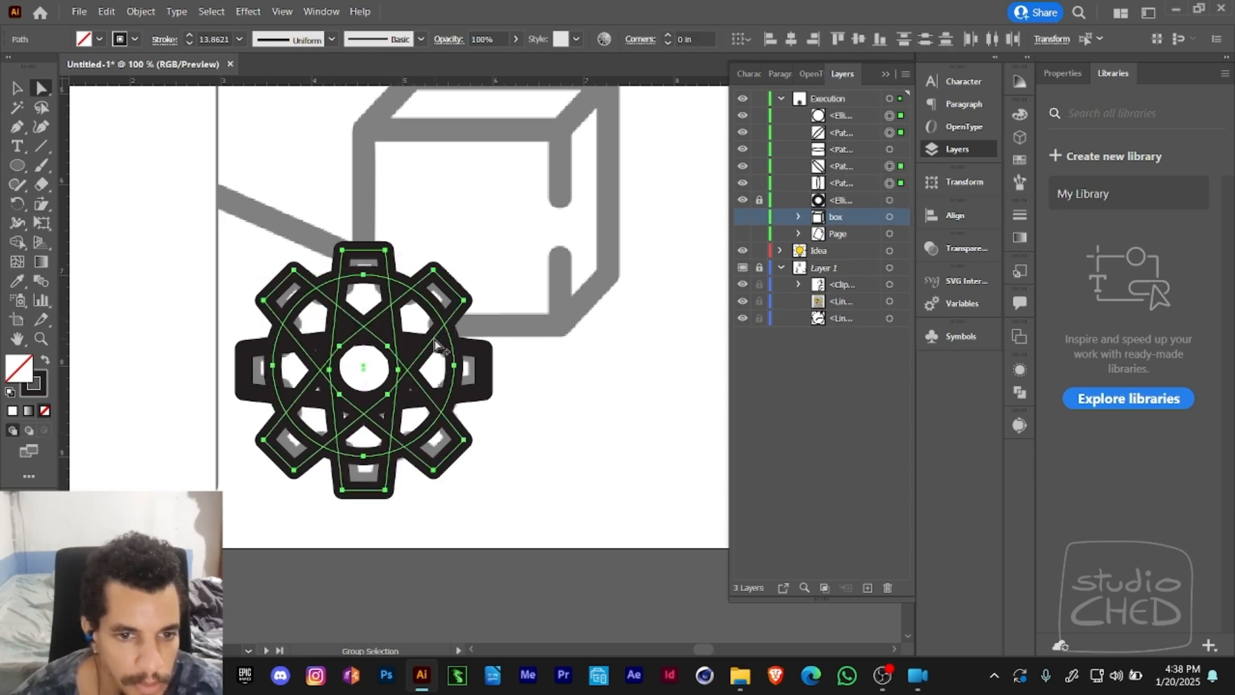
click(791, 40)
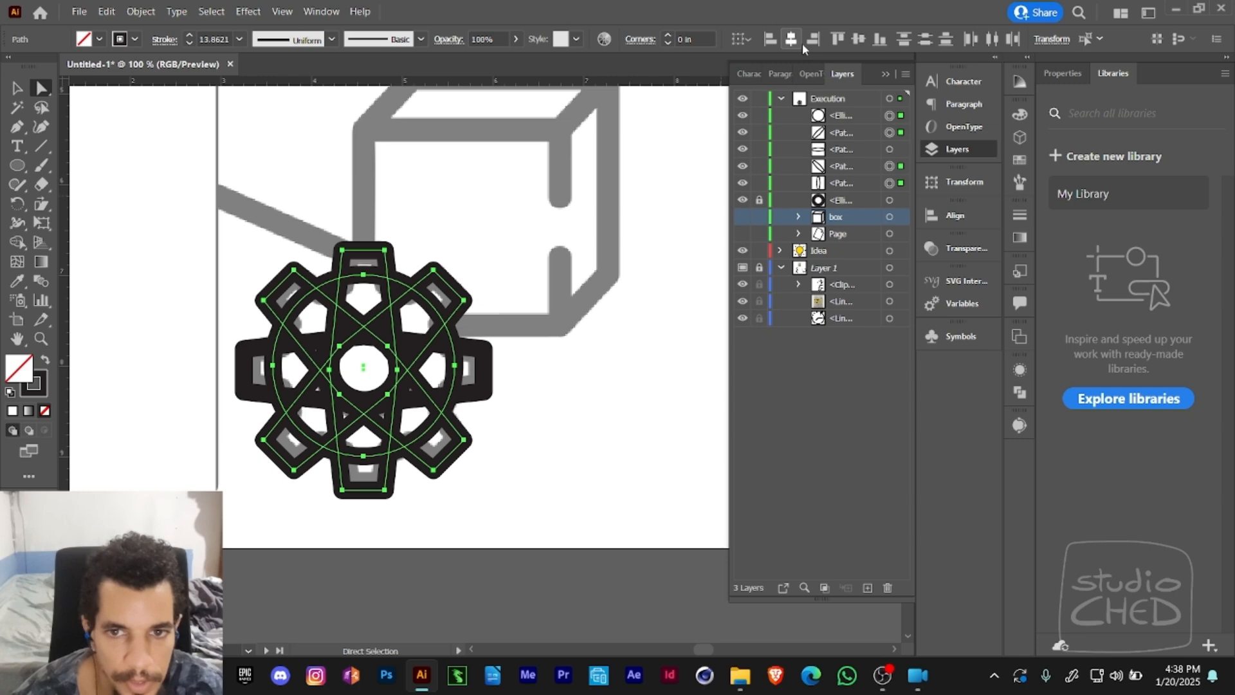
click(903, 38)
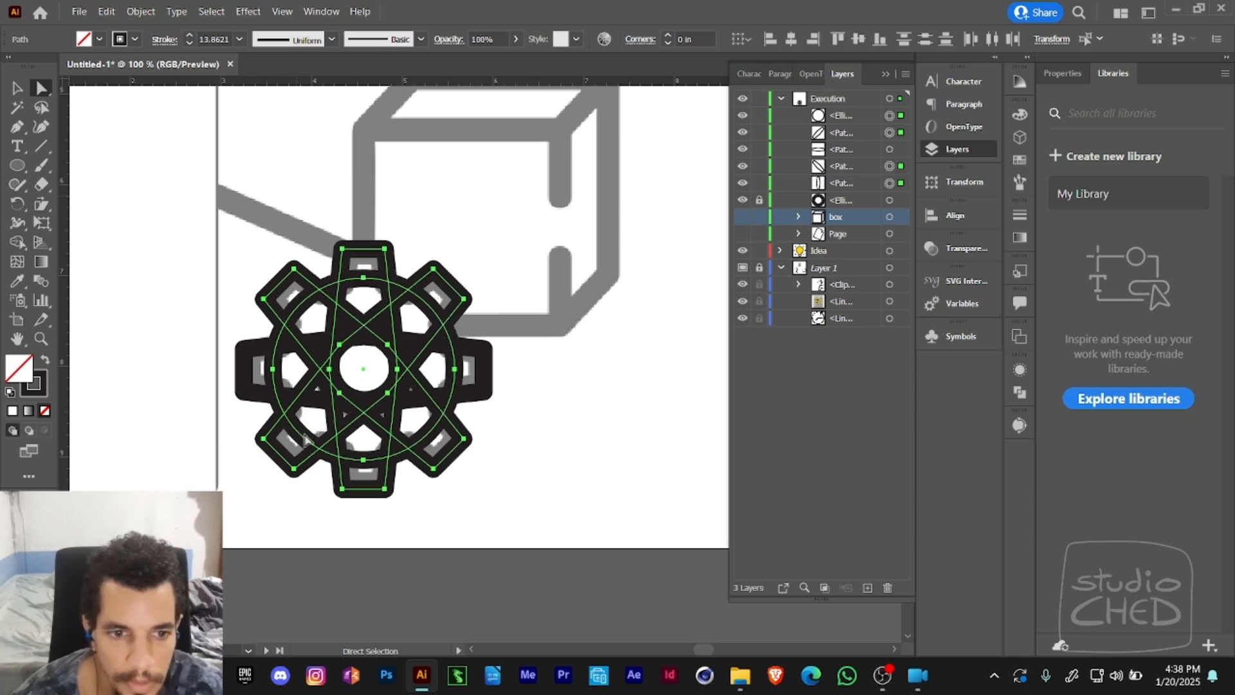
click(1018, 393)
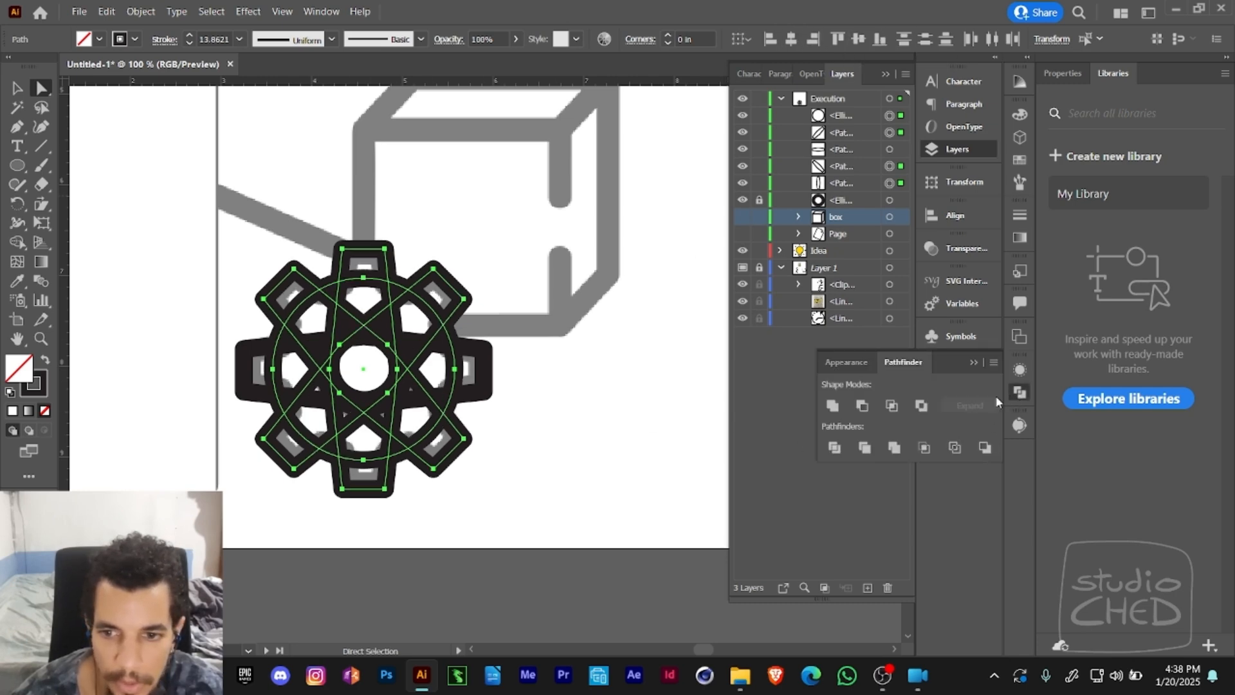
click(833, 407)
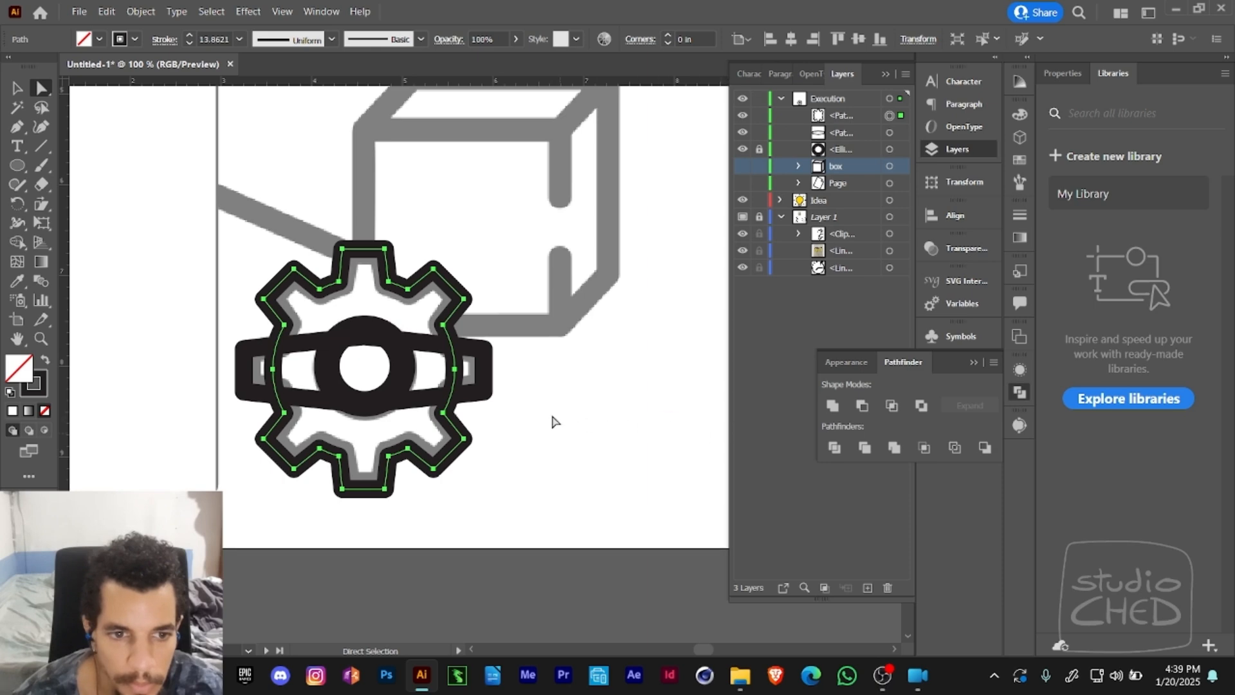
- Unite the remaining horizontal bar with the gear outline to complete the eight-tooth gear
click(468, 396)
shift+click(456, 369)
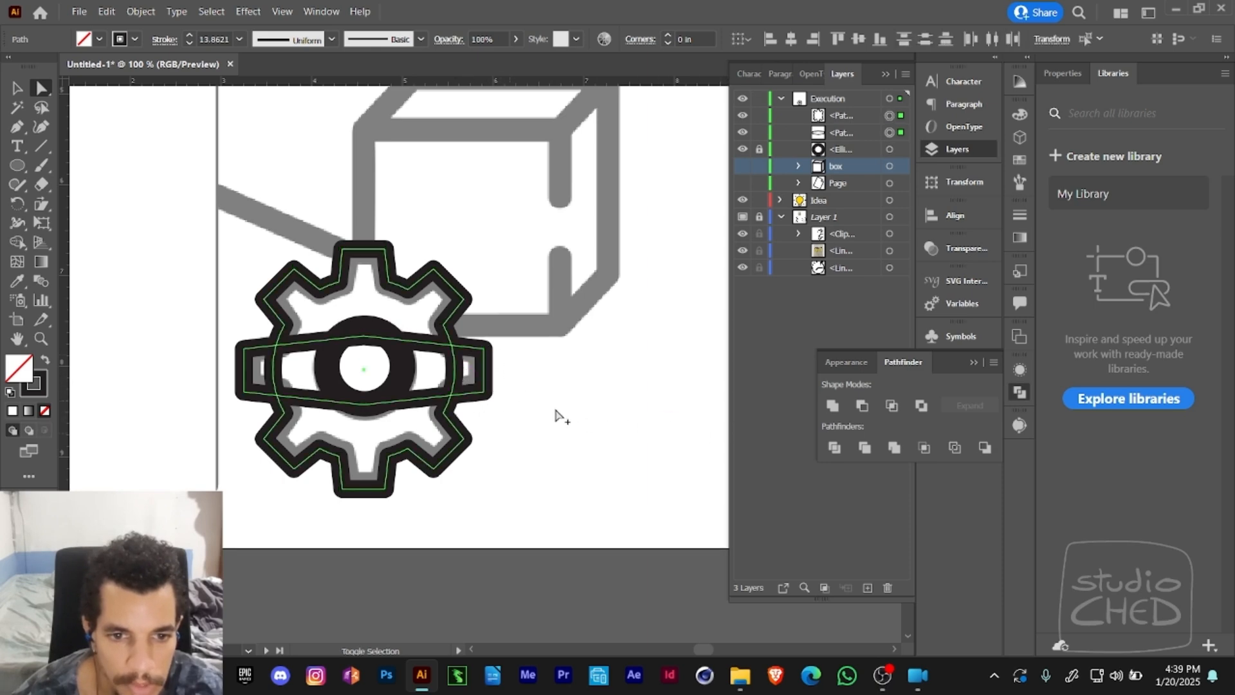
click(833, 409)
click(638, 408)
- Unlock the centre ring and align it with the gear outline both horizontally and vertically
key(z)
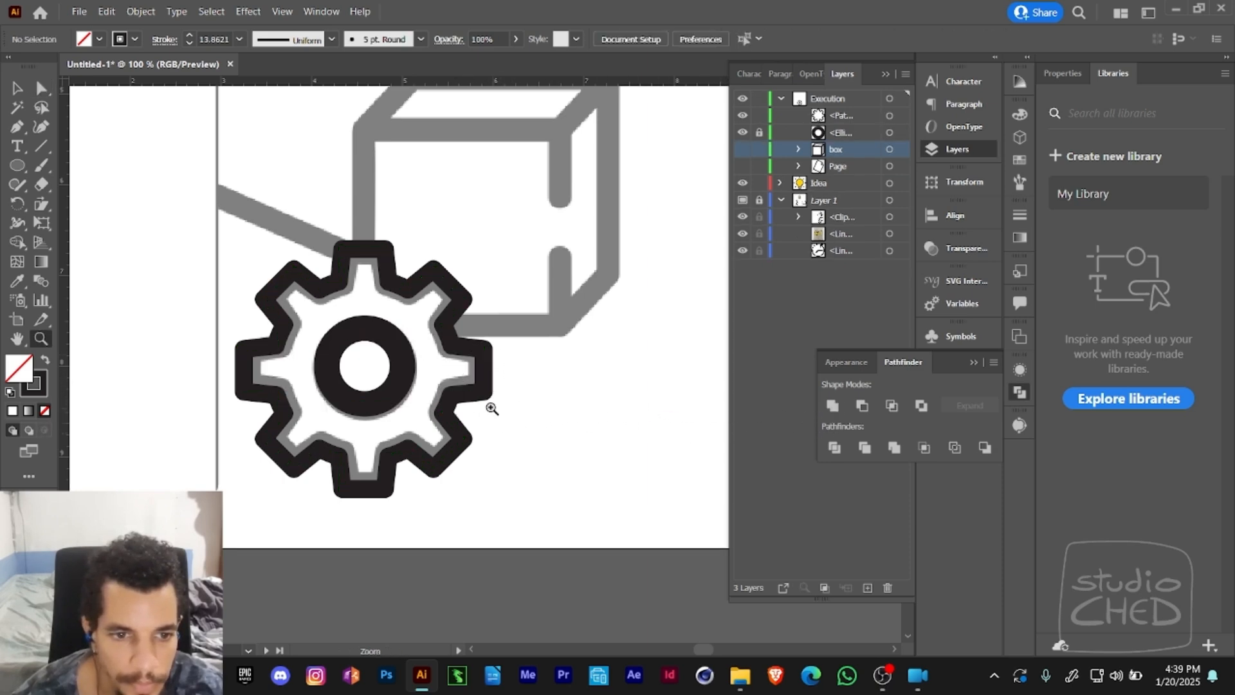
alt+click(490, 407)
key(space)
drag(477, 394, 475, 418)
key(a)
alt+click(405, 400)
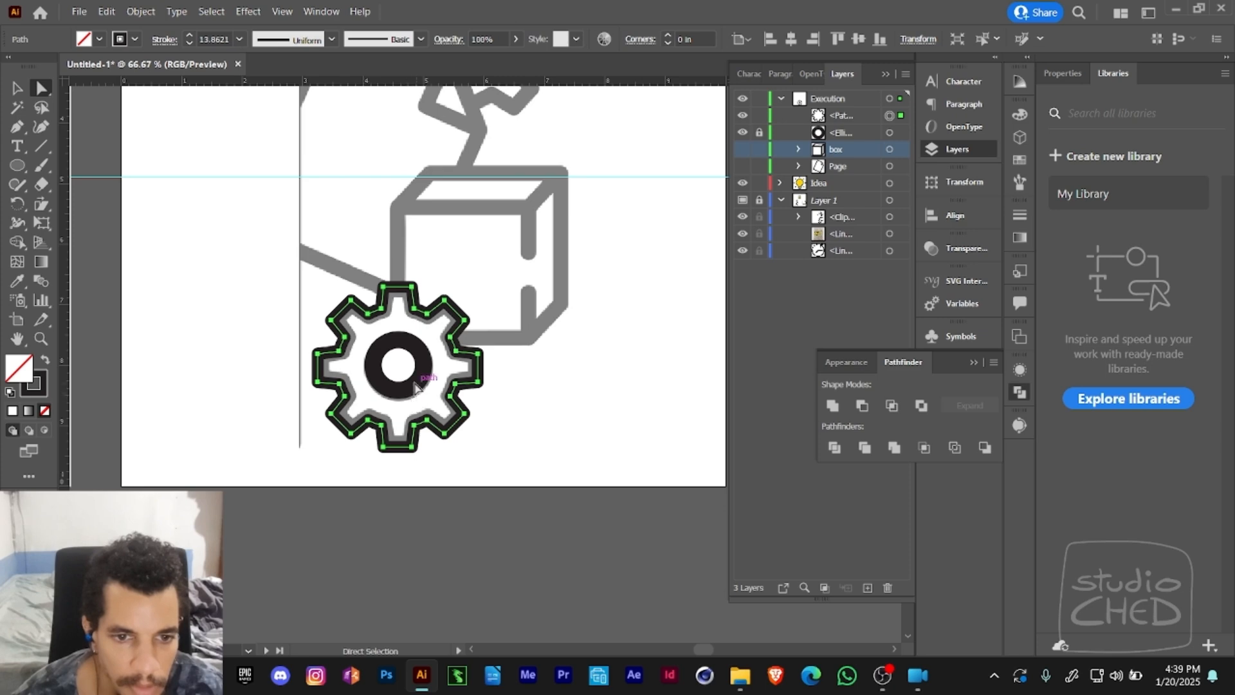
click(417, 388)
key(ctrl+alt+2)
click(517, 410)
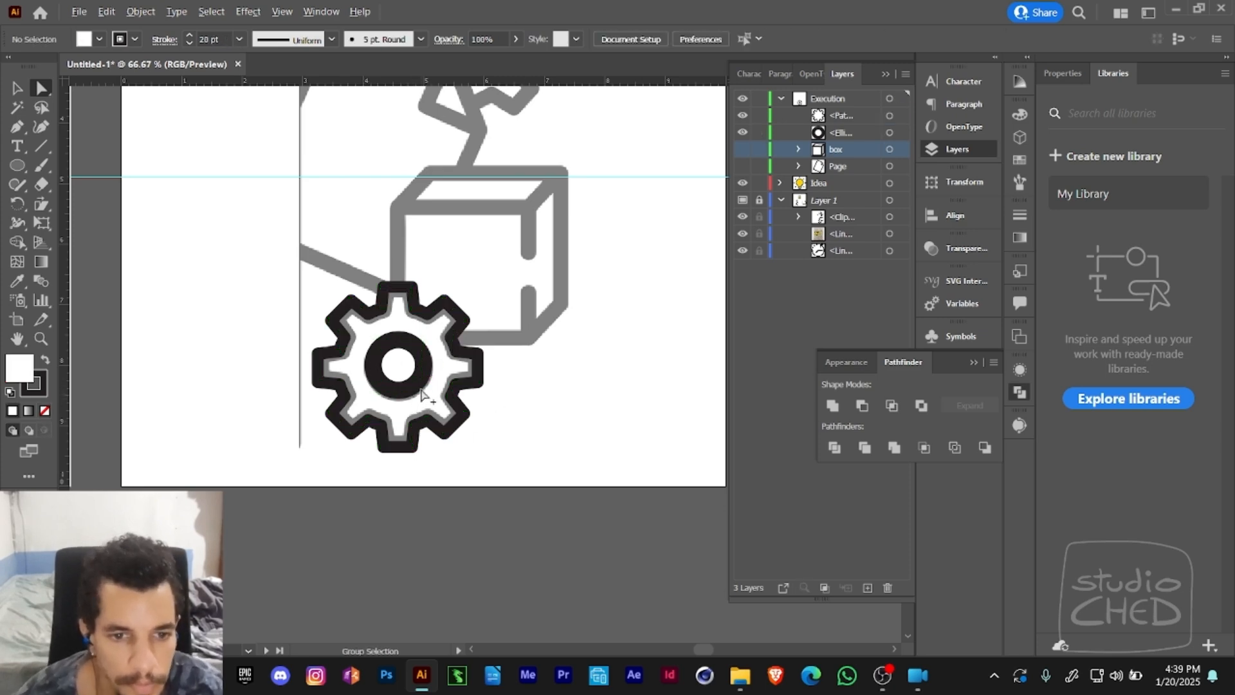
click(421, 394)
shift+click(471, 394)
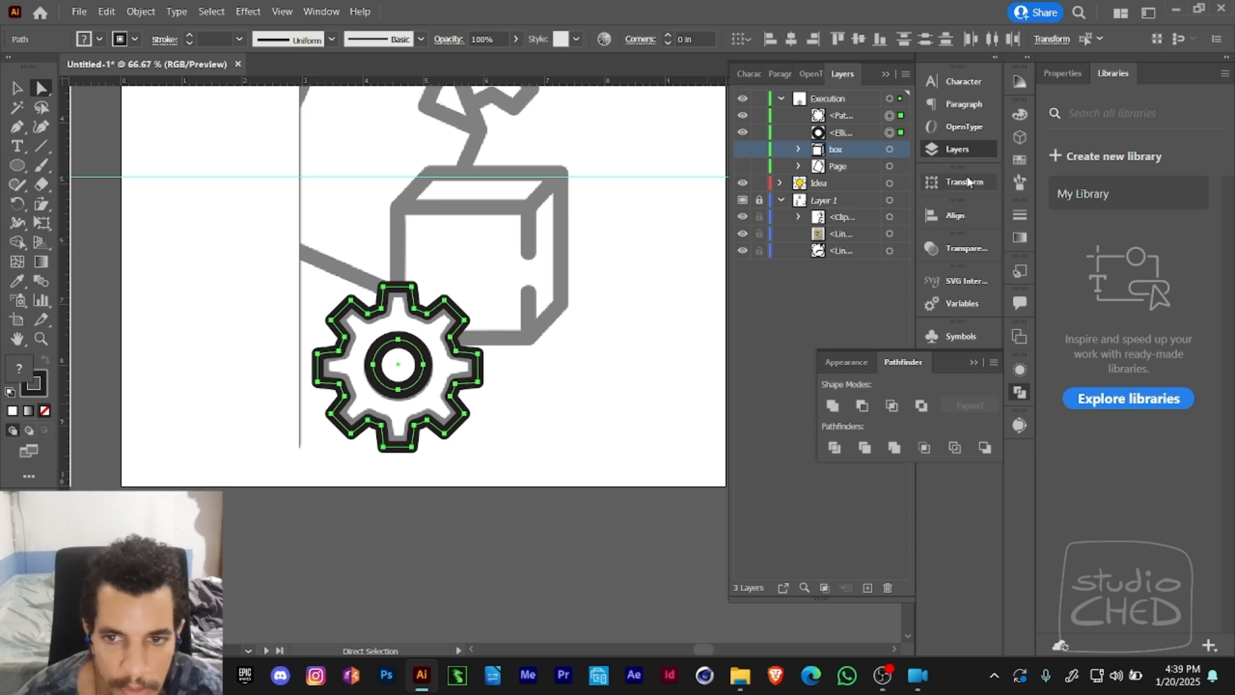
click(859, 40)
click(790, 40)
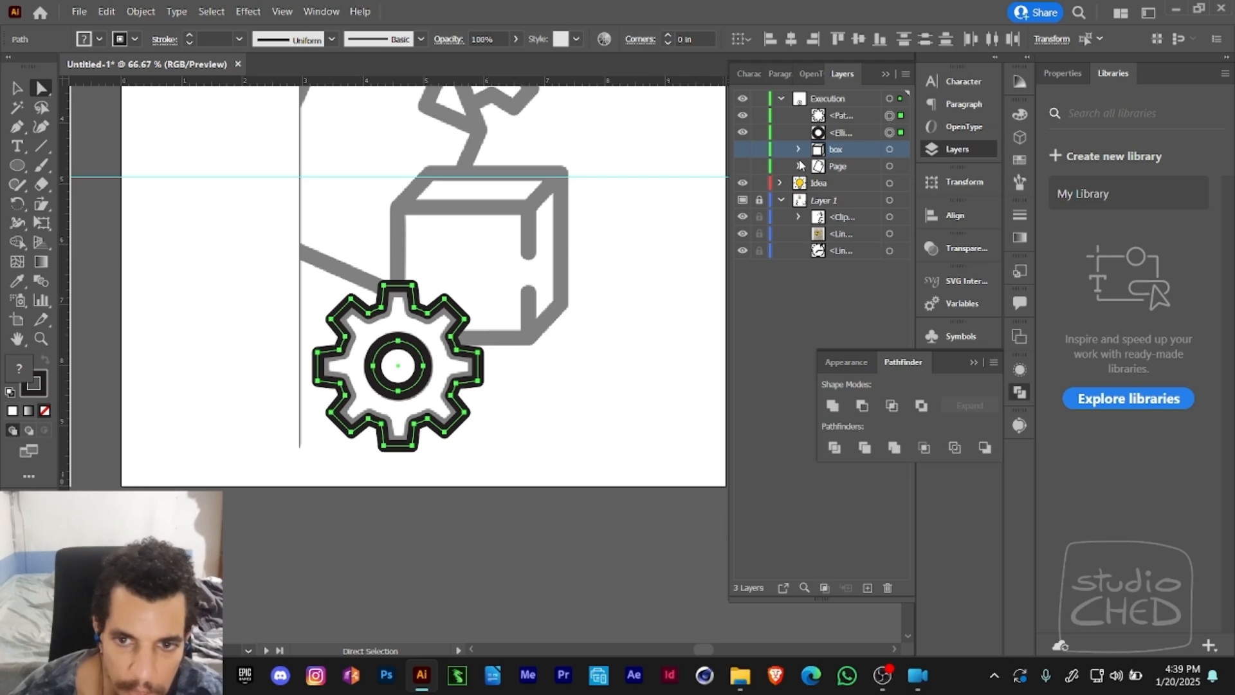
- Move the ring's ellipse above the gear path in the Execution layer's stacking order
drag(891, 136, 896, 122)
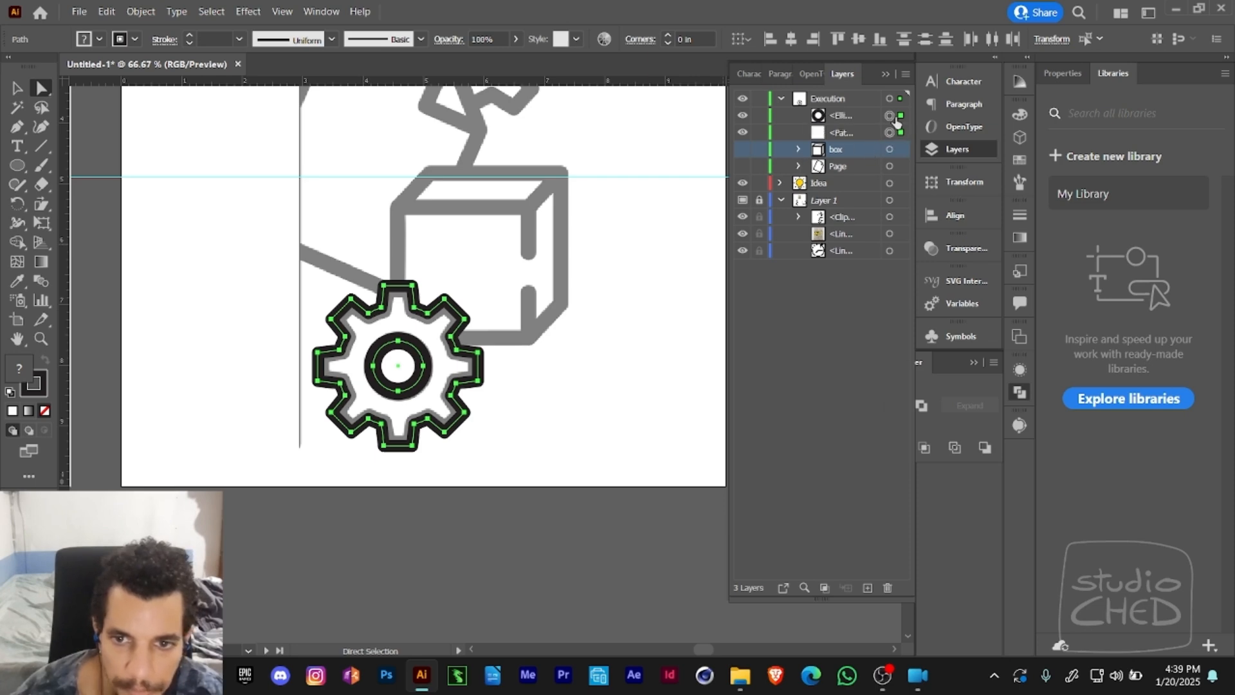
click(843, 119)
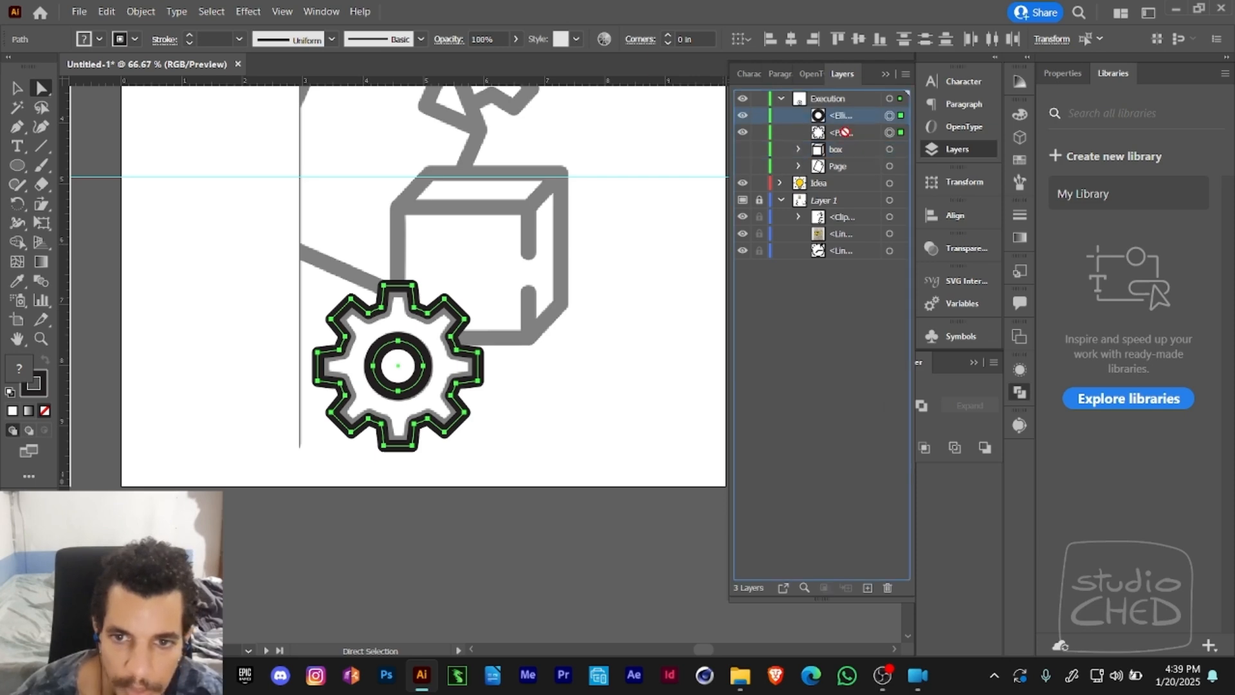
click(889, 131)
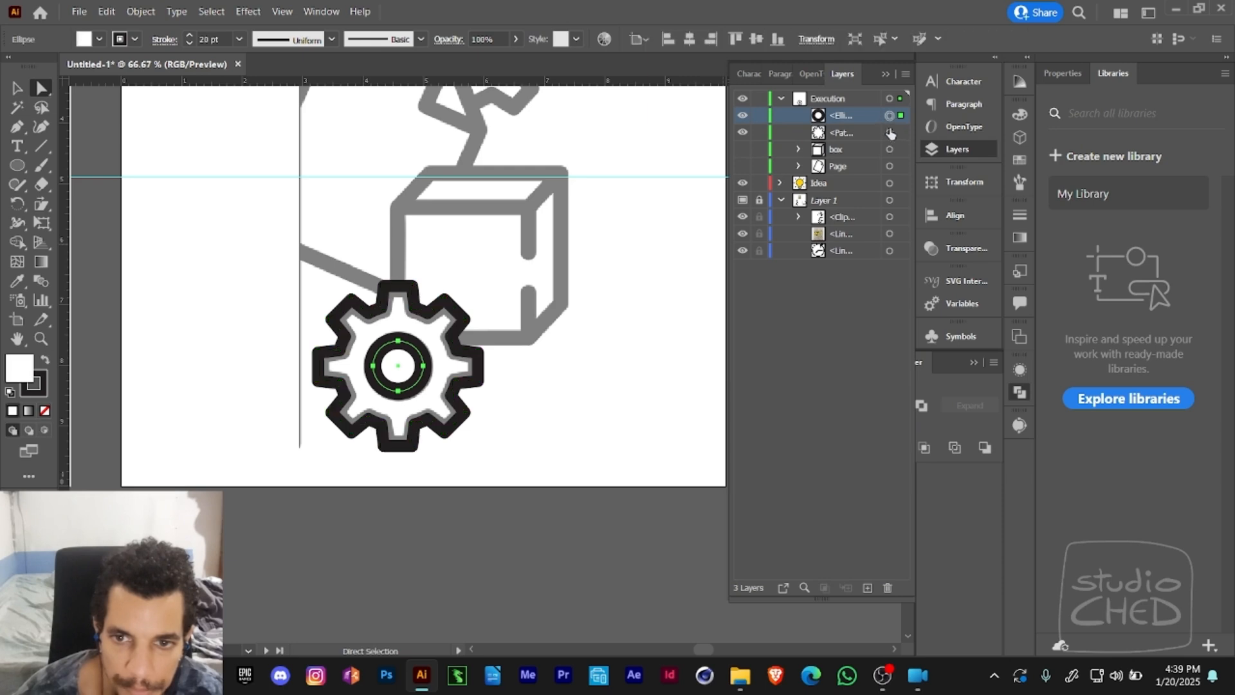
shift+click(890, 117)
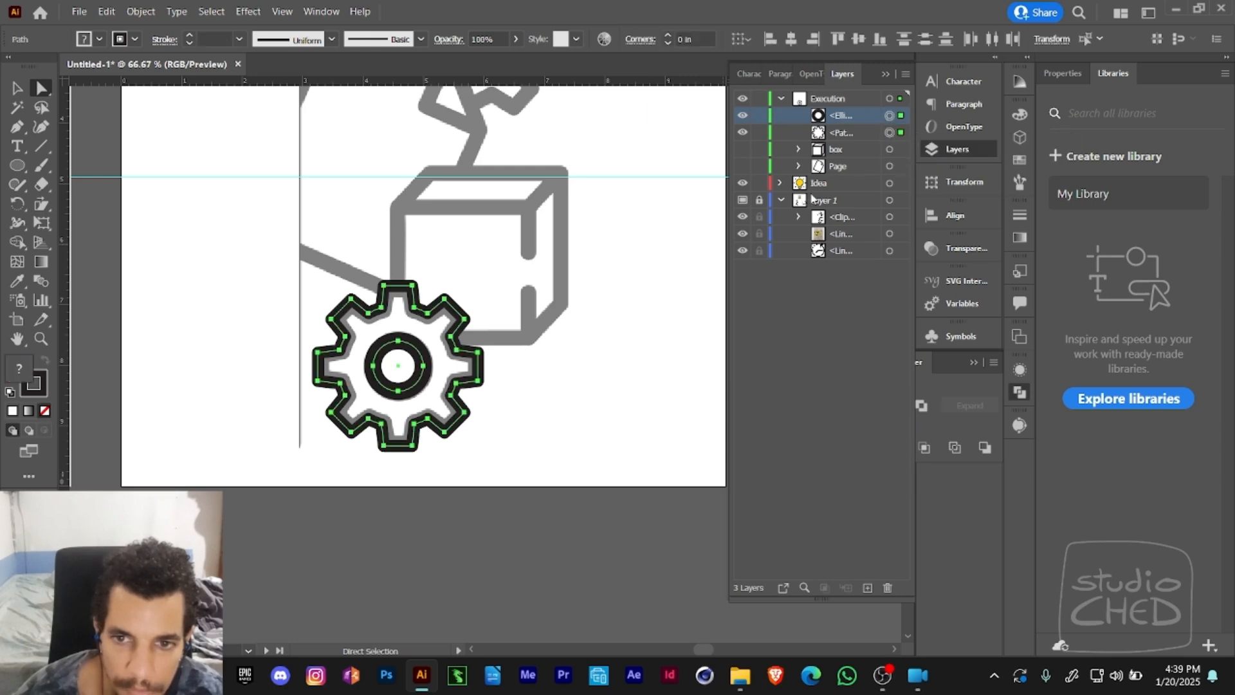
- Move the gear outline and its centre ring together onto the empty canvas below the artboard
drag(657, 320, 662, 273)
key(v)
click(662, 273)
drag(504, 358, 492, 334)
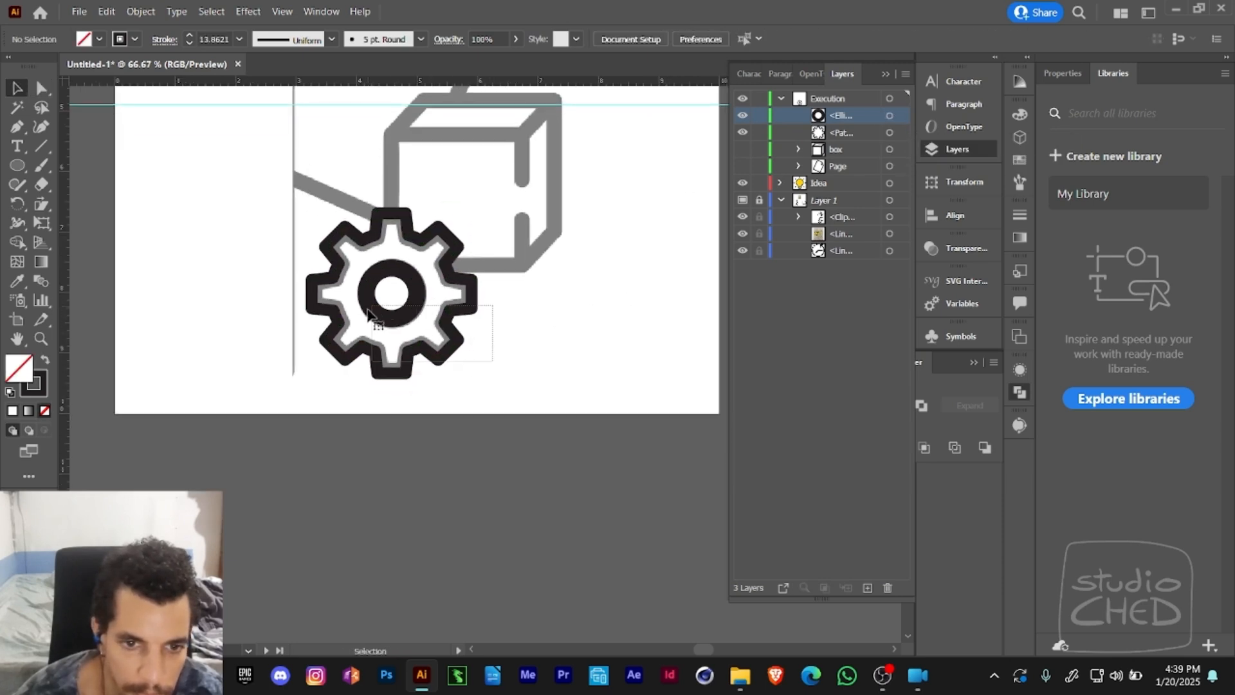
drag(419, 309, 523, 430)
drag(617, 394, 526, 342)
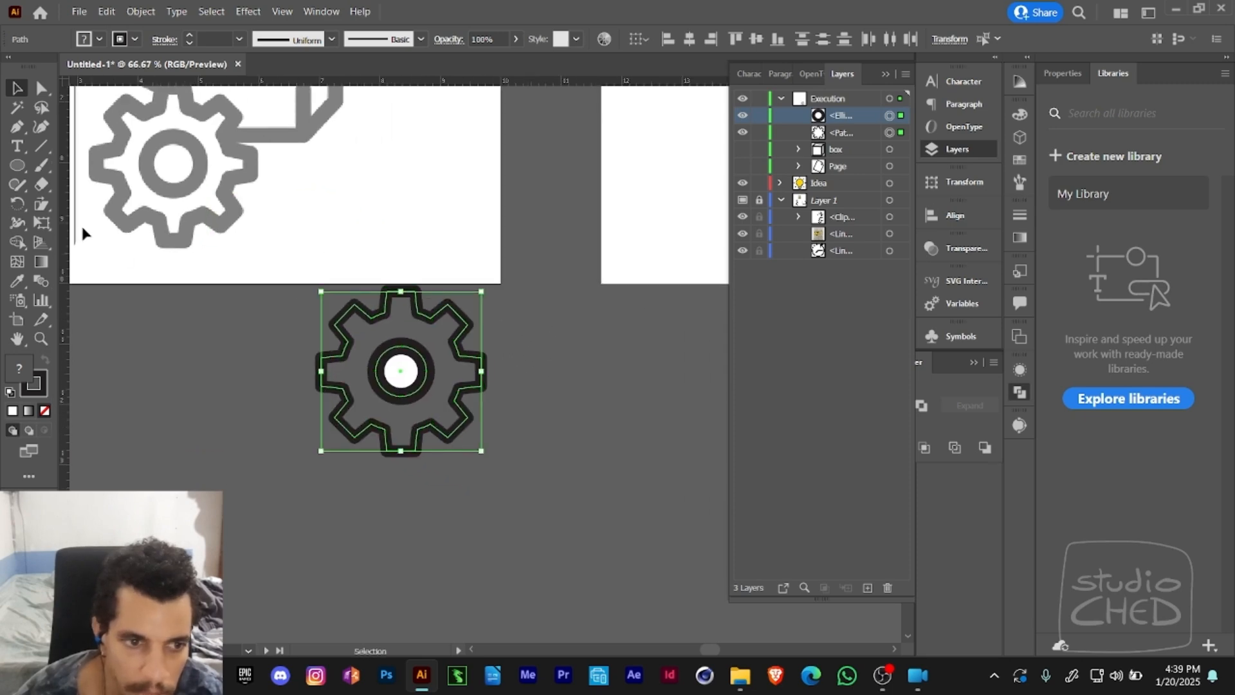
- Draw a square about 4.6 in wide and position it around the moved gear
click(16, 165)
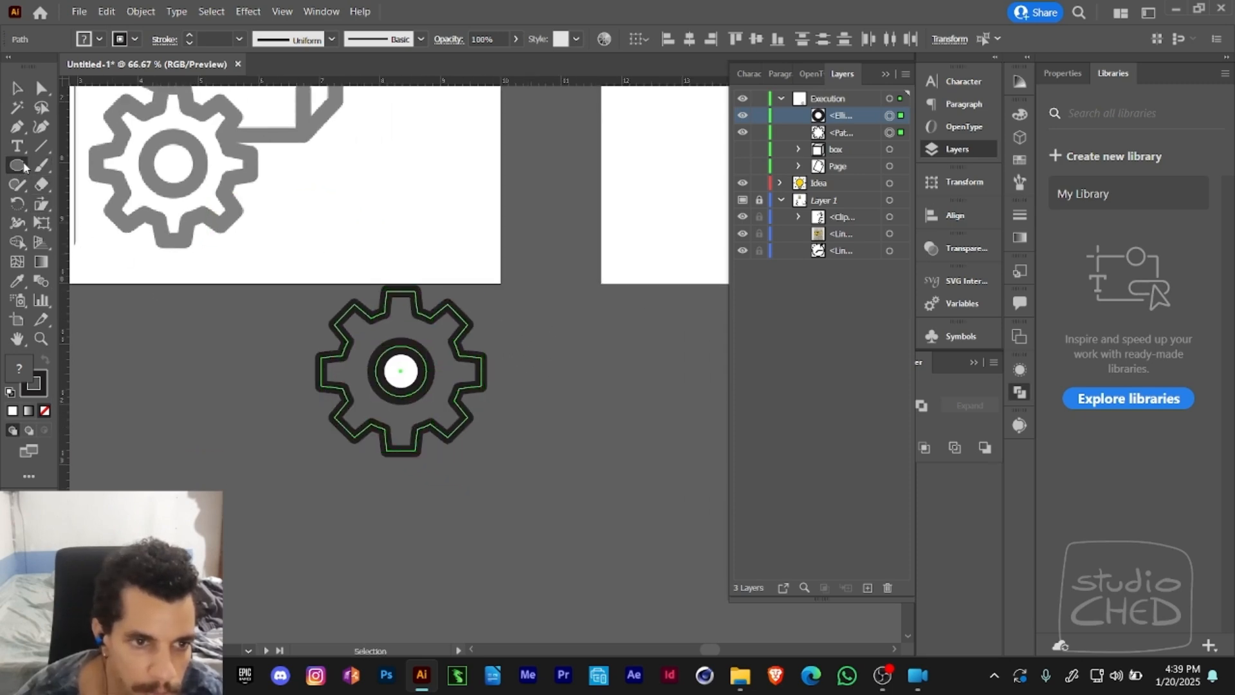
drag(16, 165, 90, 160)
drag(236, 273, 515, 489)
drag(463, 422, 496, 423)
key(a)
drag(270, 403, 288, 407)
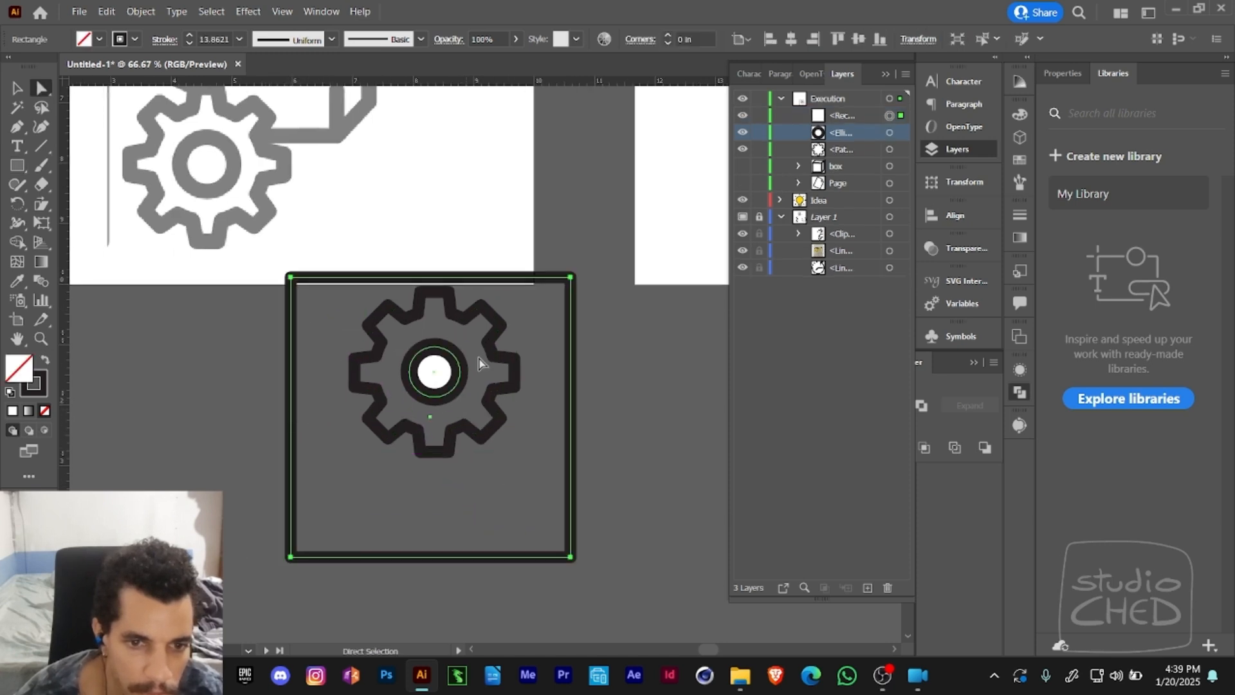
- Fill the square with light blue (hue about 217.7, saturation 41.18, brightness 100), remove its stroke and send it to the back
click(1019, 114)
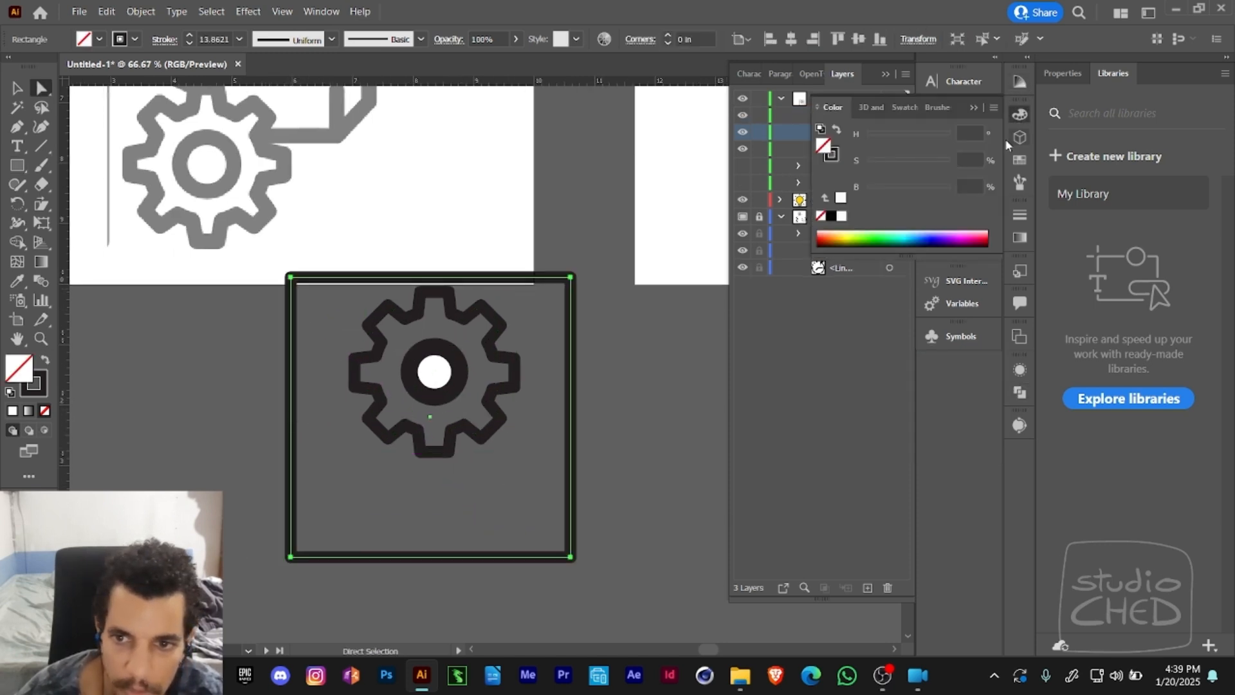
click(839, 233)
drag(879, 137, 917, 137)
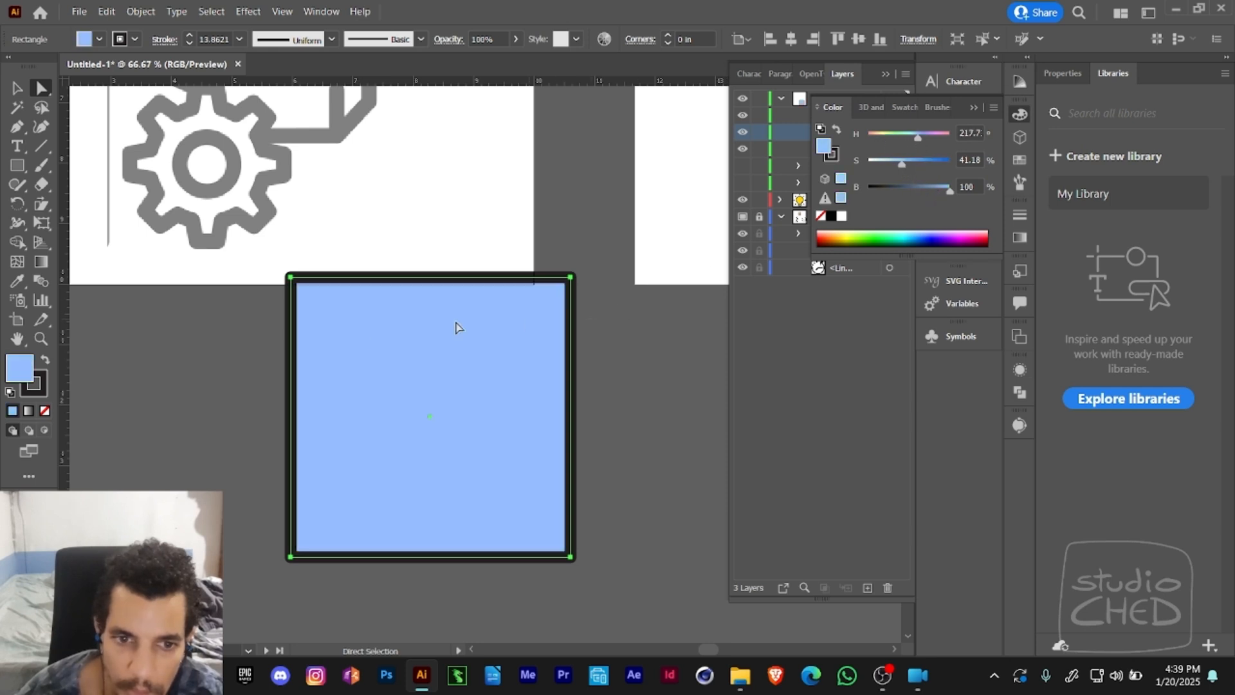
click(40, 393)
click(46, 411)
key(v)
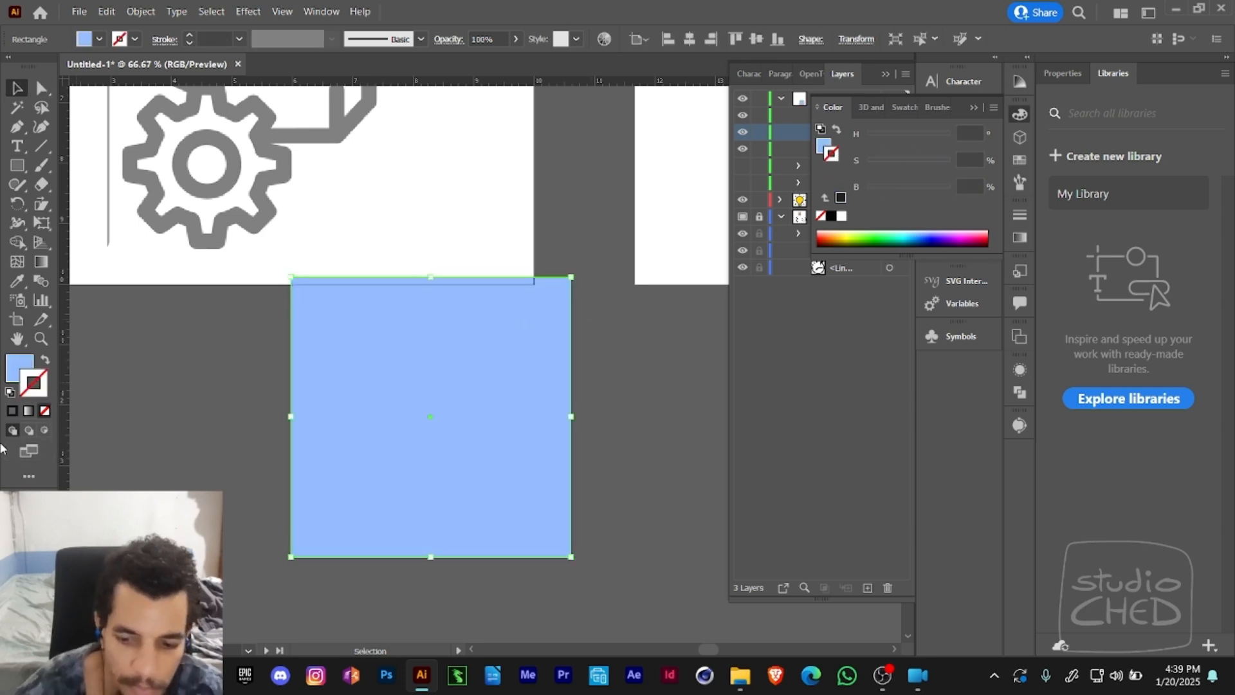
key(ctrl+shift+[)
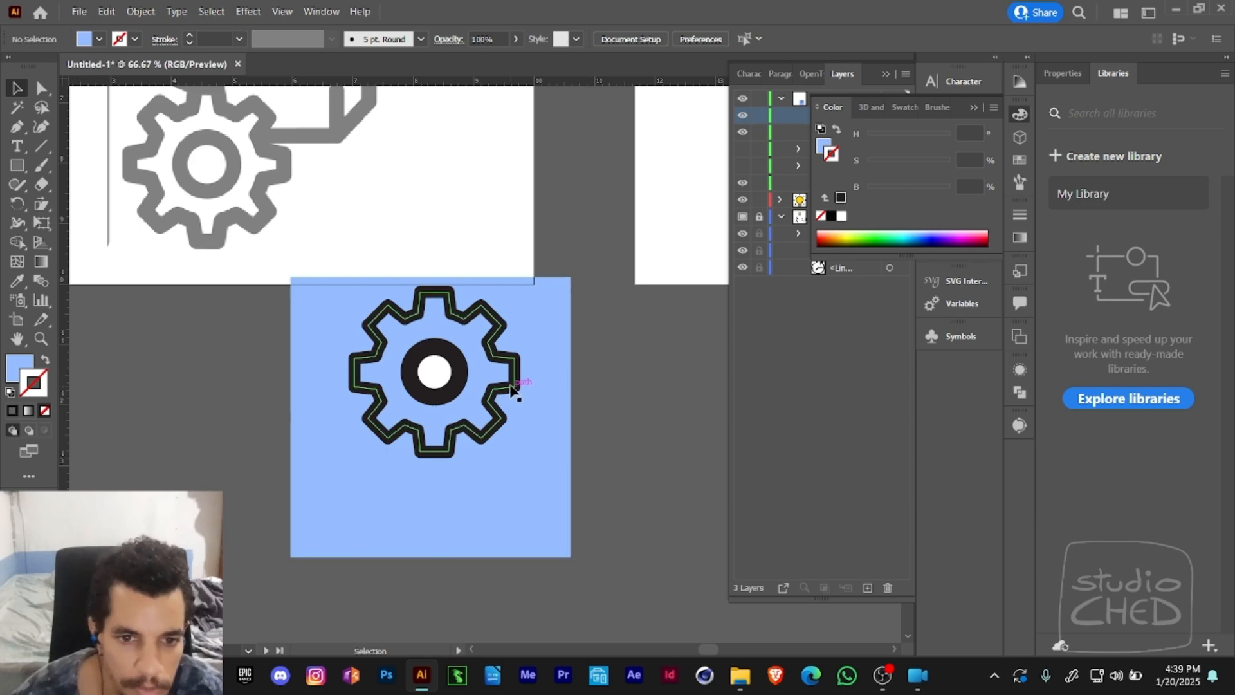
- Move the gear outline off the ring, set its stroke to black and swap stroke and fill to make it solid
drag(513, 394, 573, 494)
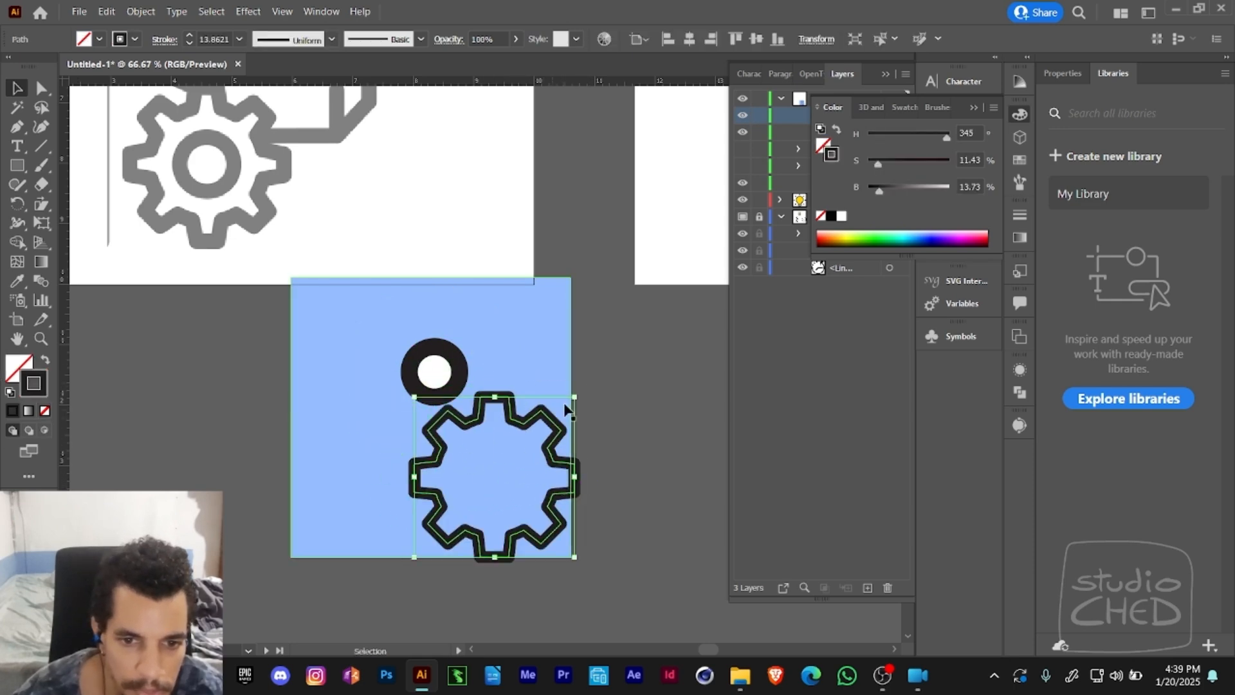
mouse_move(879, 190)
mouse_down()
mouse_move(905, 191)
mouse_move(868, 190)
mouse_up()
drag(877, 164, 923, 164)
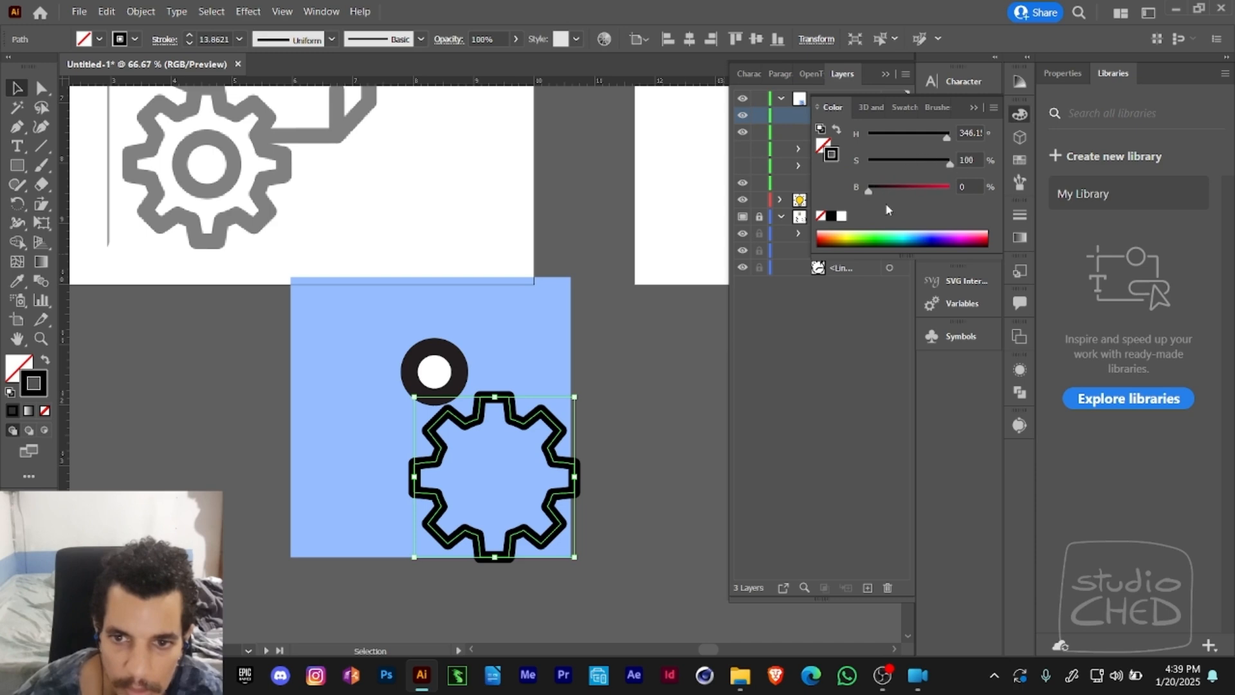
key(shift+x)
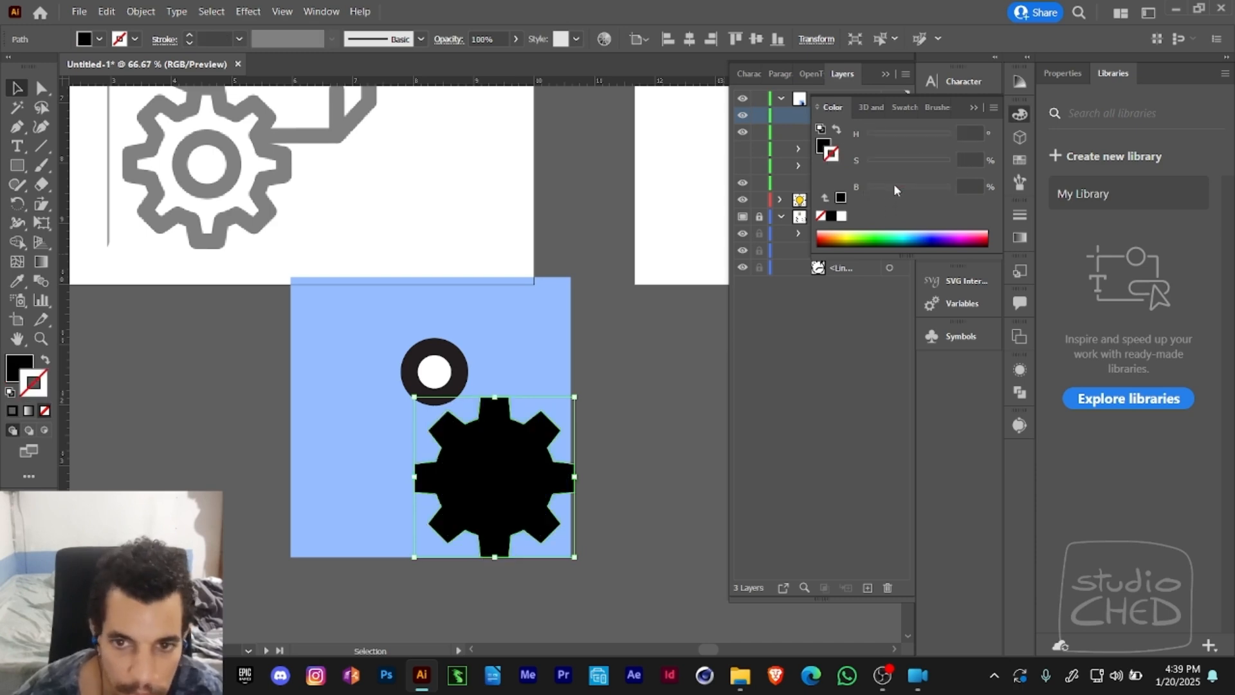
- Set the gear's fill to pure red with hue 360, saturation 100 and brightness 100
click(823, 146)
drag(868, 190, 923, 195)
drag(909, 137, 952, 188)
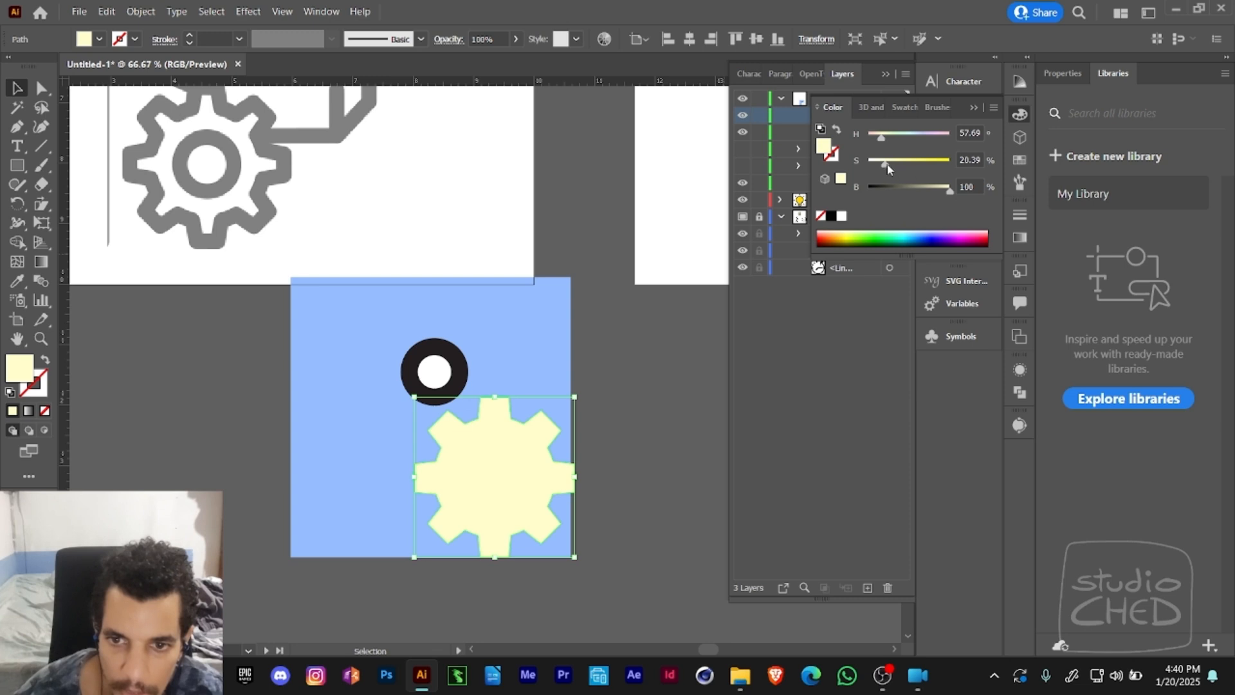
drag(894, 140, 963, 137)
drag(899, 164, 965, 164)
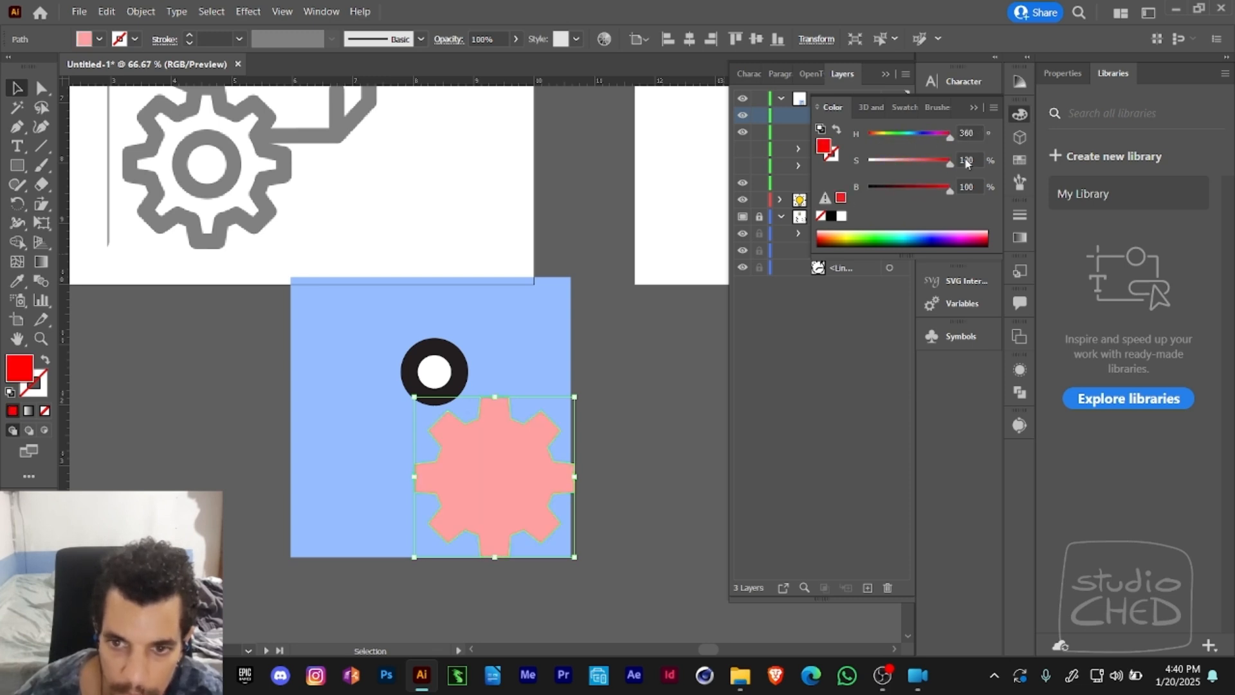
- Move the red gear to the middle of the blue square and place the ring over the gear's centre
key(a)
drag(471, 484, 392, 431)
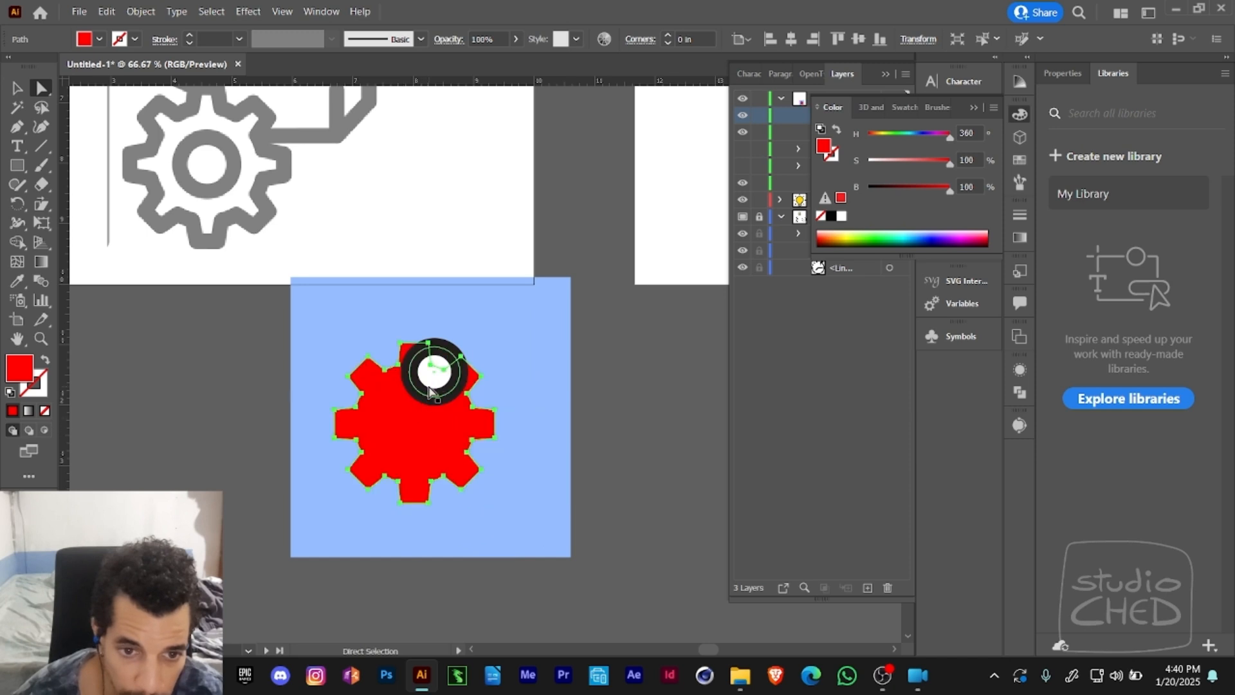
drag(429, 384, 405, 435)
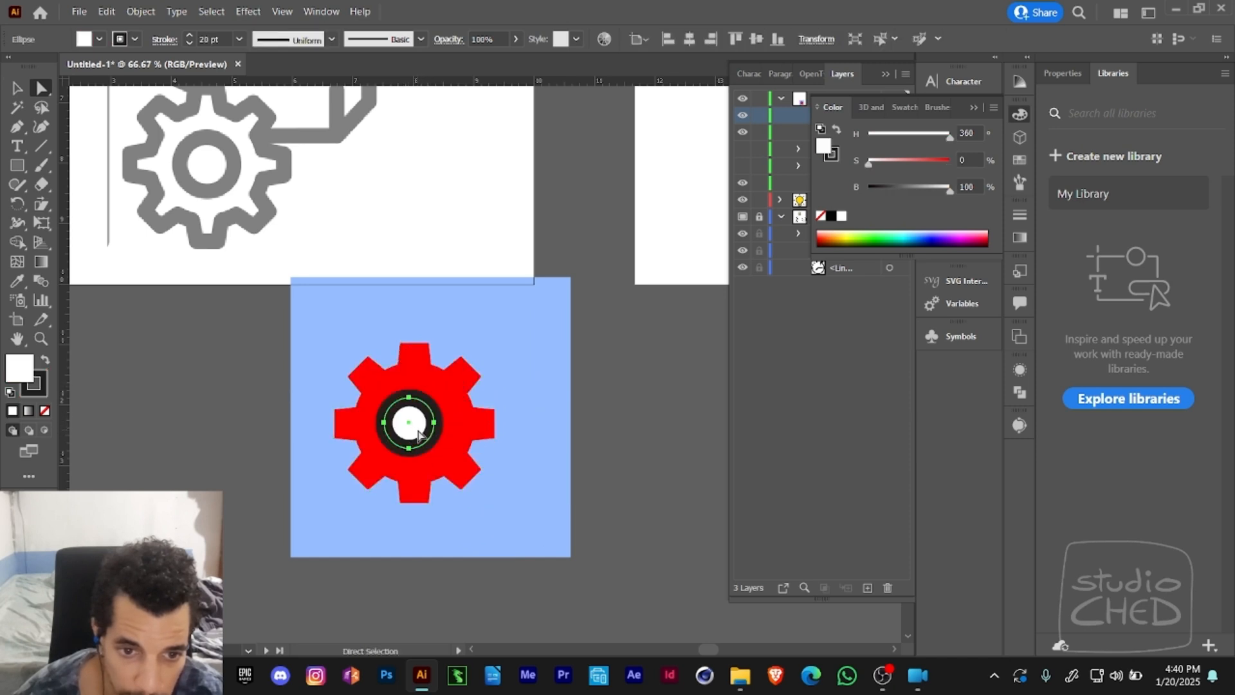
- Fill the ring's ellipse with saturated blue, hue about 217.6 with saturation and brightness at 100
shift+click(454, 441)
click(528, 440)
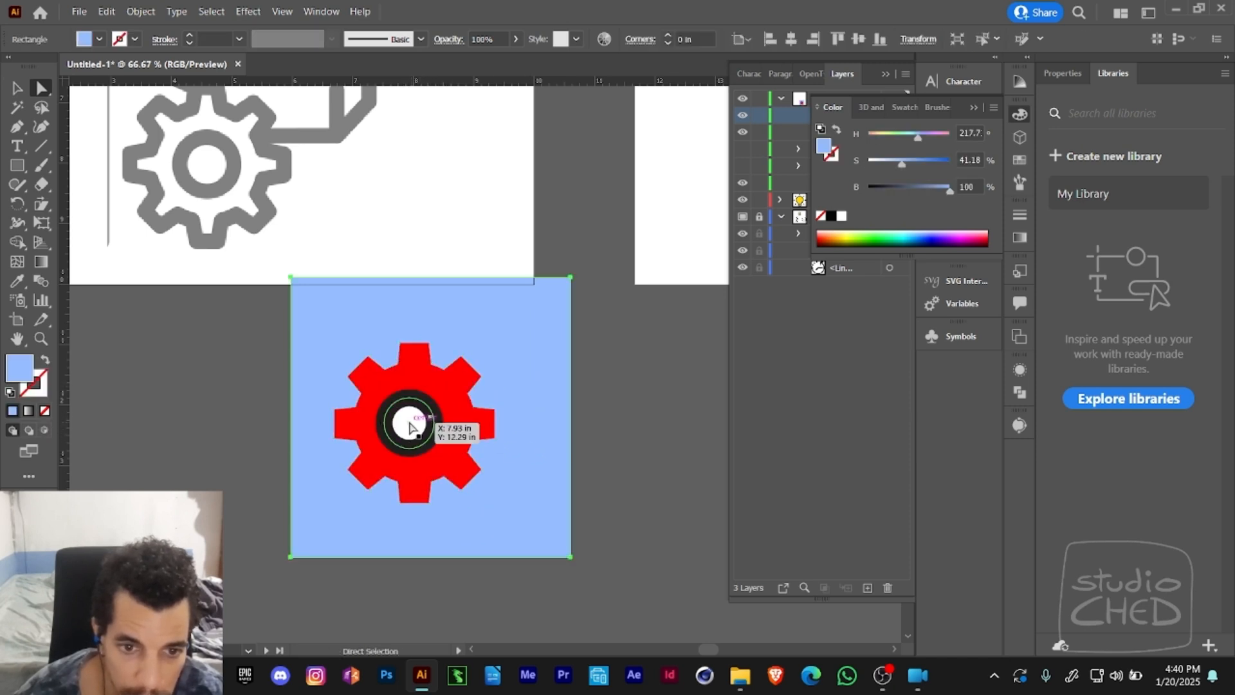
click(409, 423)
drag(892, 165, 949, 162)
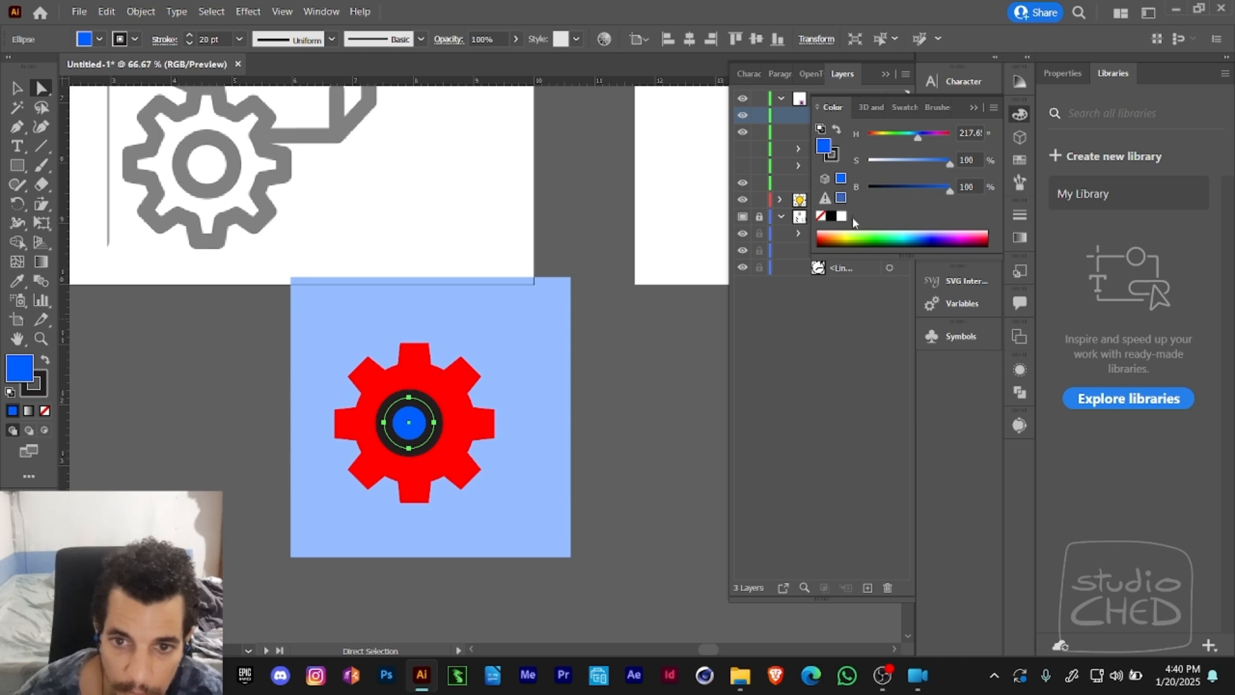
- Remove the blue circle's stroke while keeping its fill, and centre the circle on the red gear
key(shift+x)
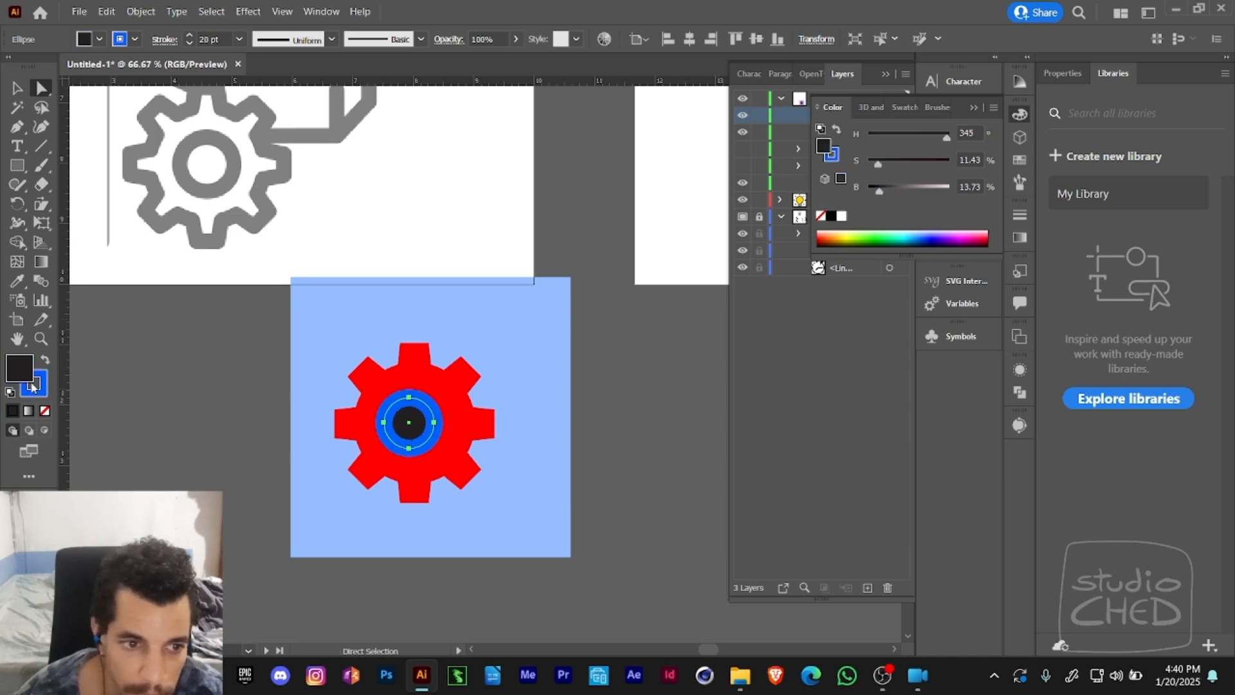
click(45, 411)
click(46, 361)
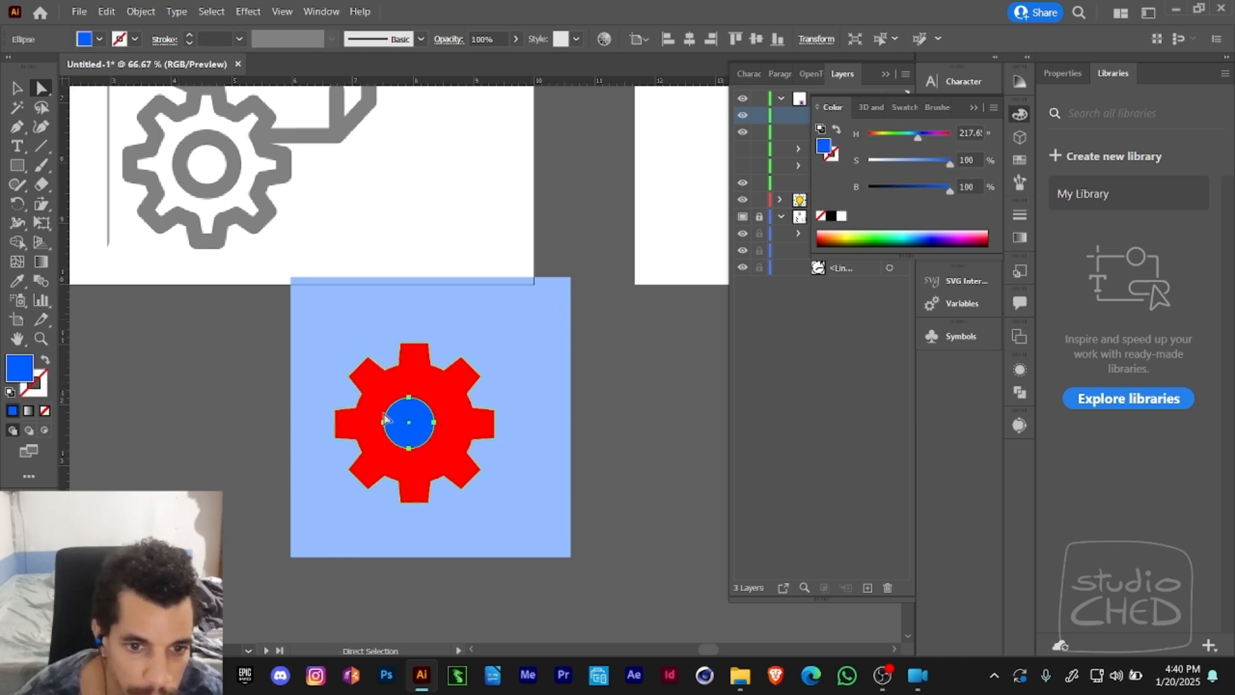
drag(435, 439, 442, 440)
- Change the centre circle's fill to bright yellow with a hue of about 62
drag(897, 144, 882, 141)
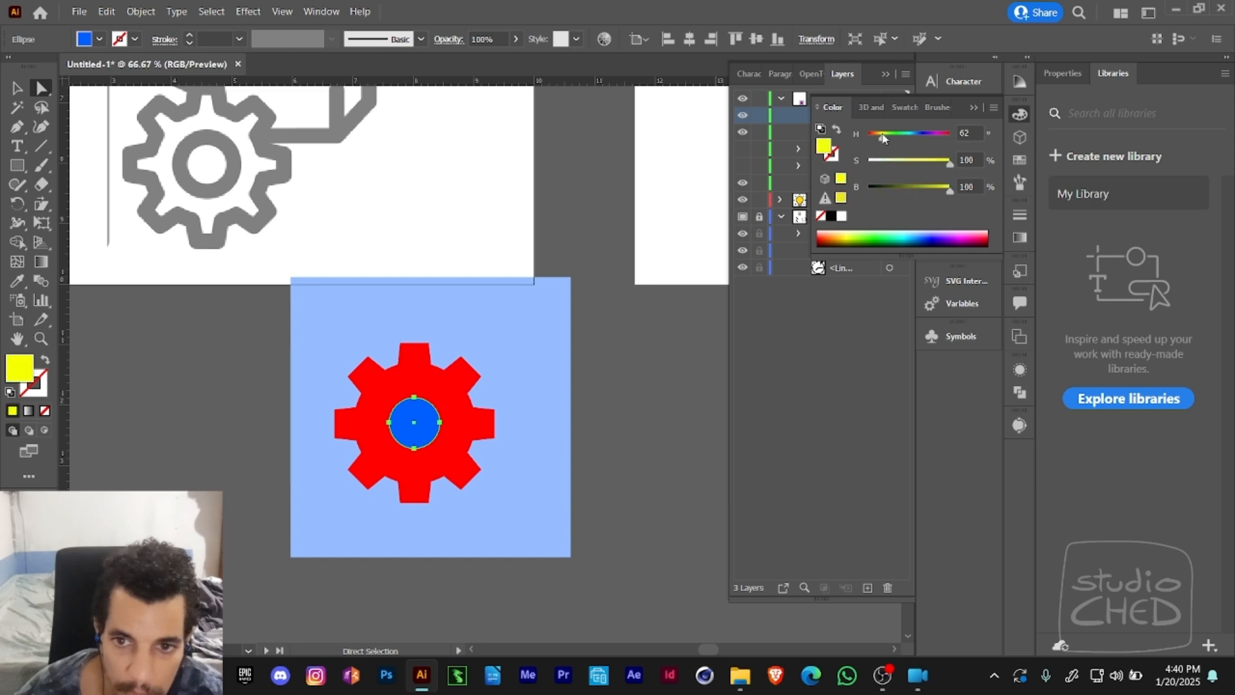
click(464, 416)
click(406, 433)
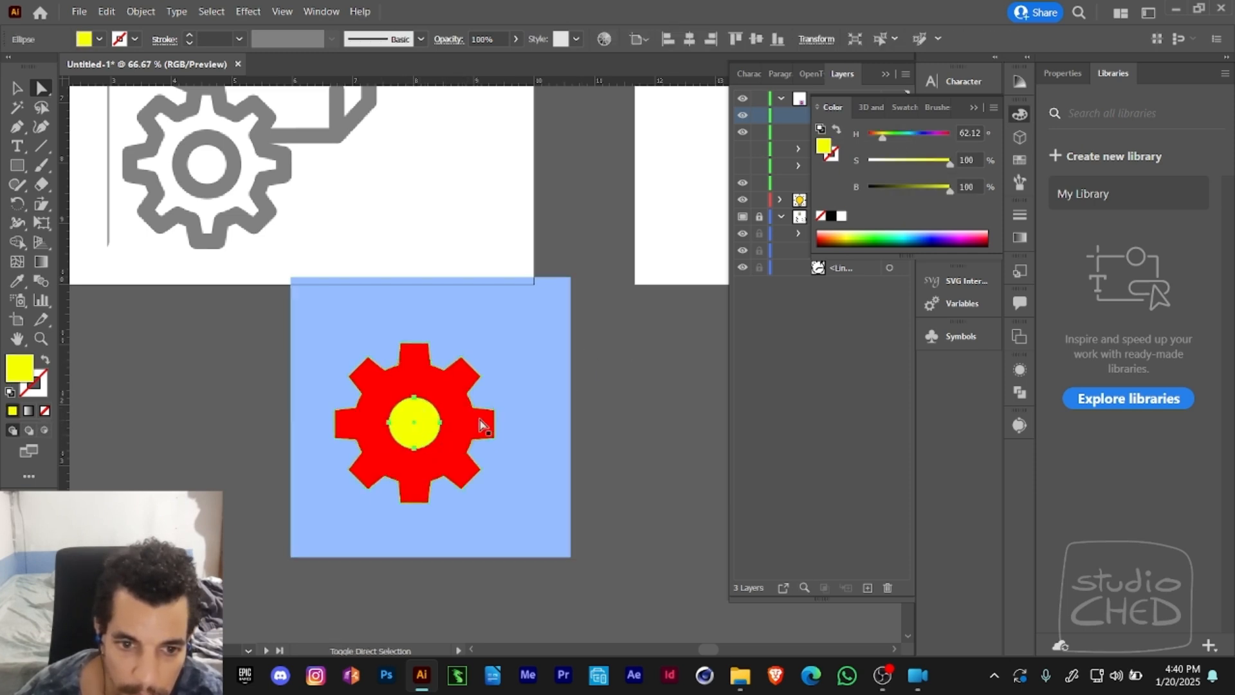
- Try clipping the red gear with the yellow circle as a clipping mask, and undo it
shift+click(470, 429)
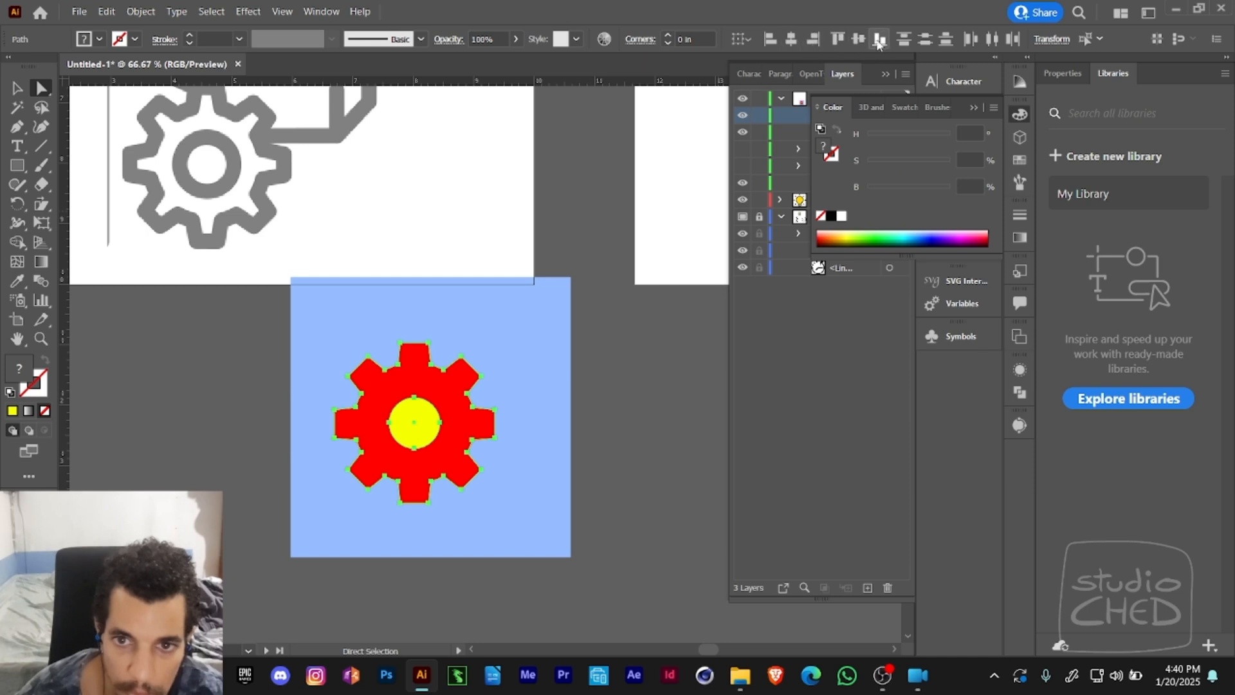
click(418, 432)
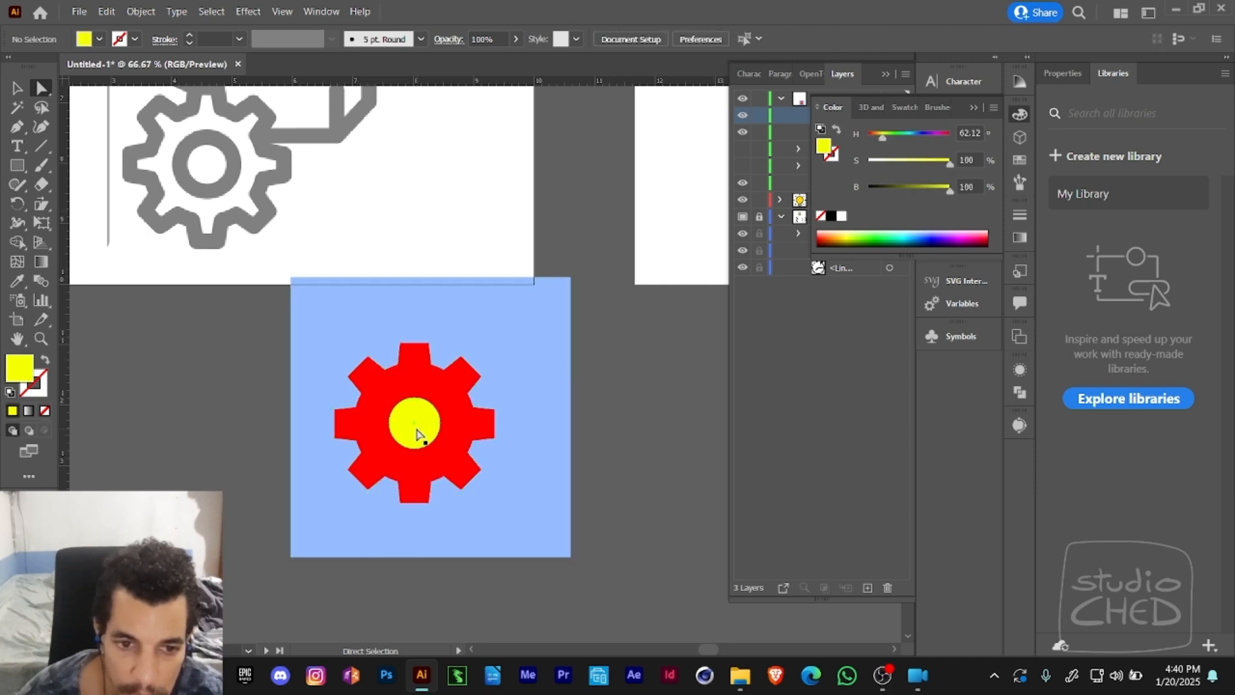
shift+click(469, 429)
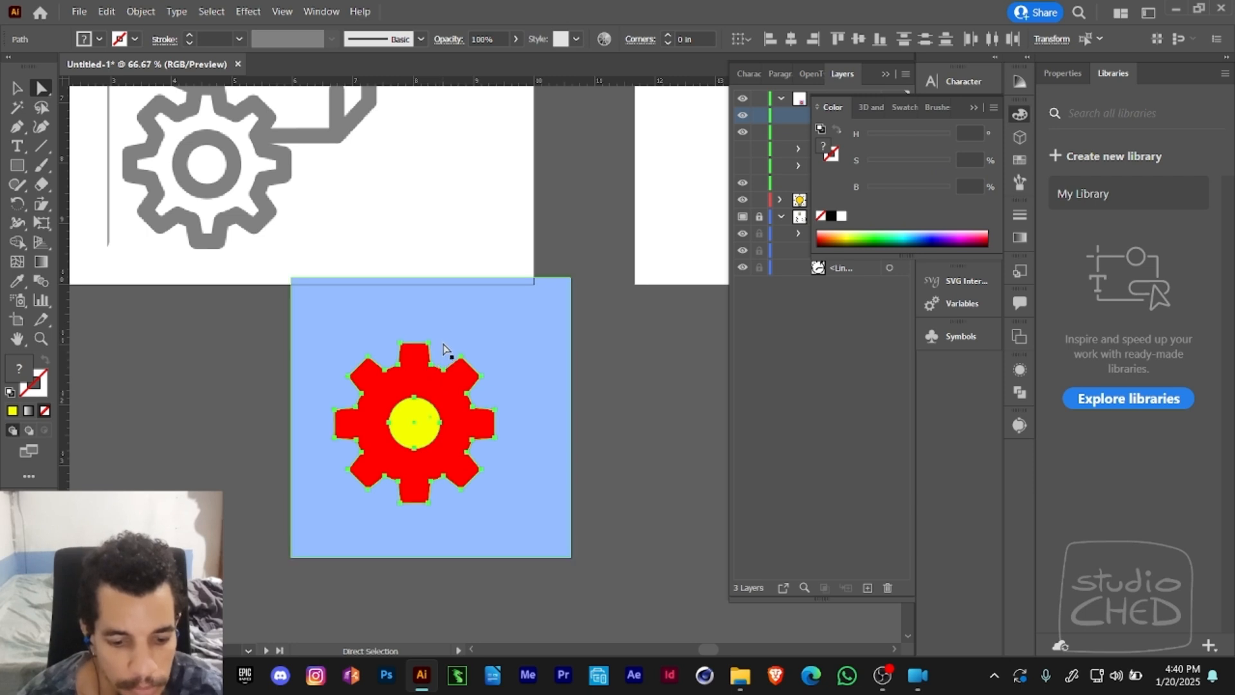
key(v)
key(a)
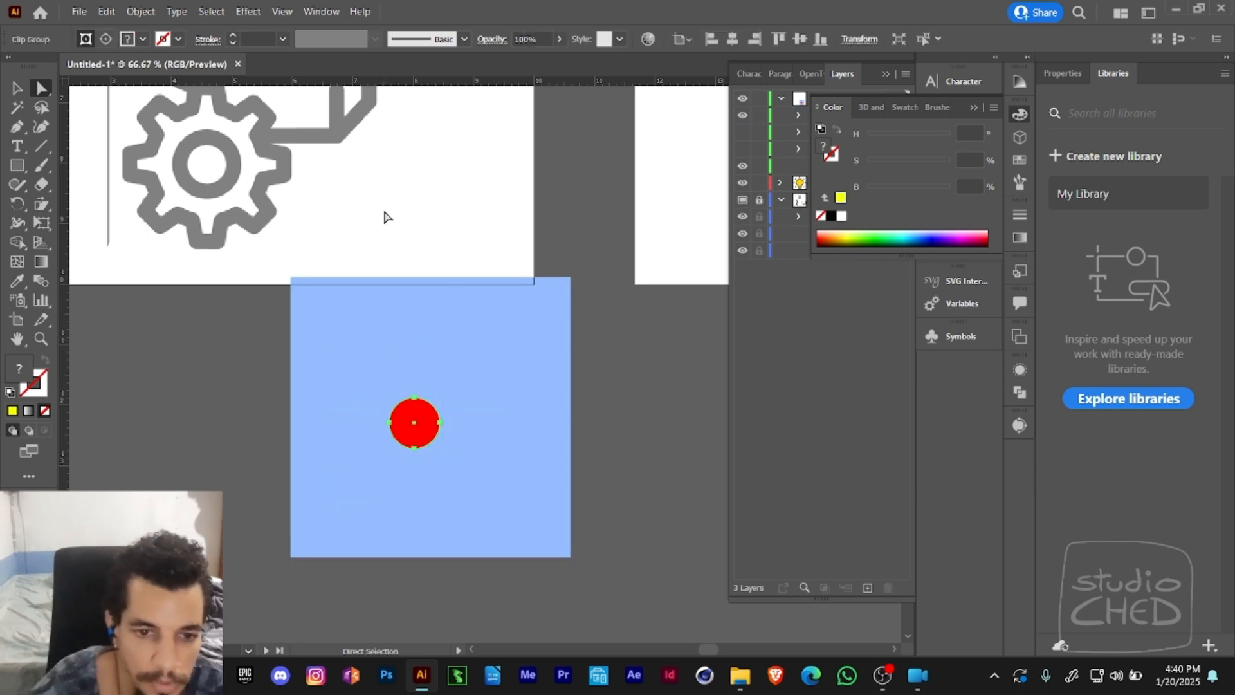
click(416, 417)
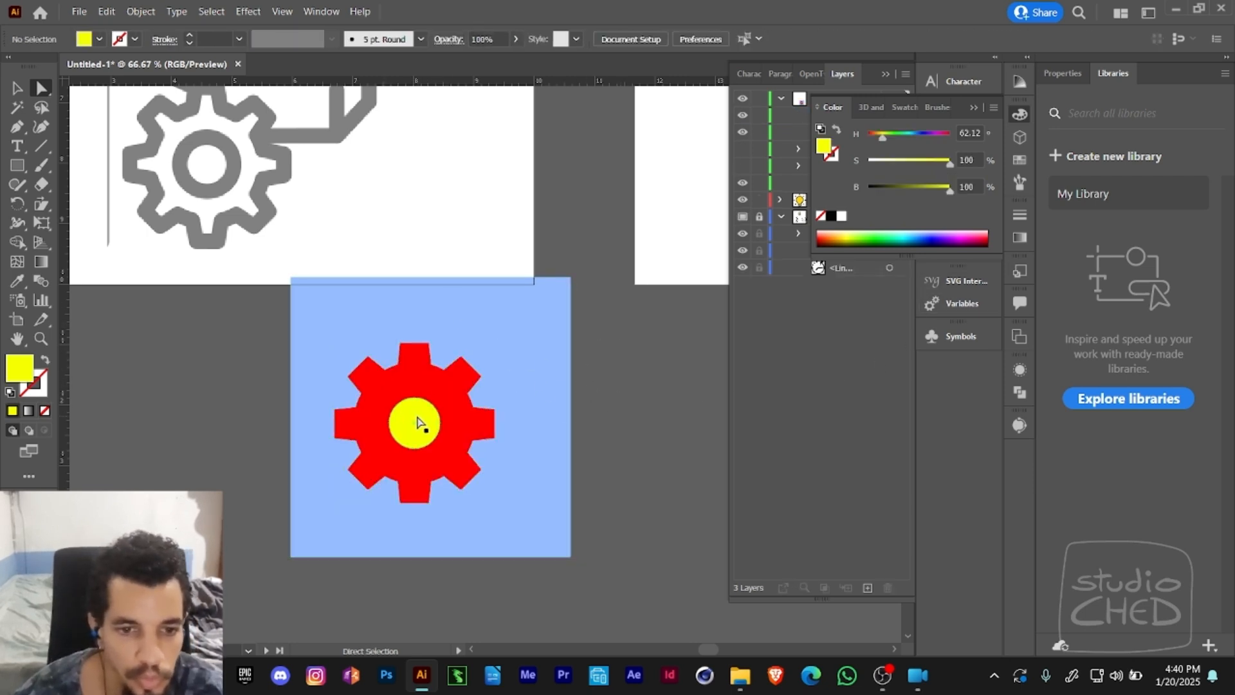
- Select the red gear together with the yellow circle and make an opacity mask from them
drag(463, 427, 410, 408)
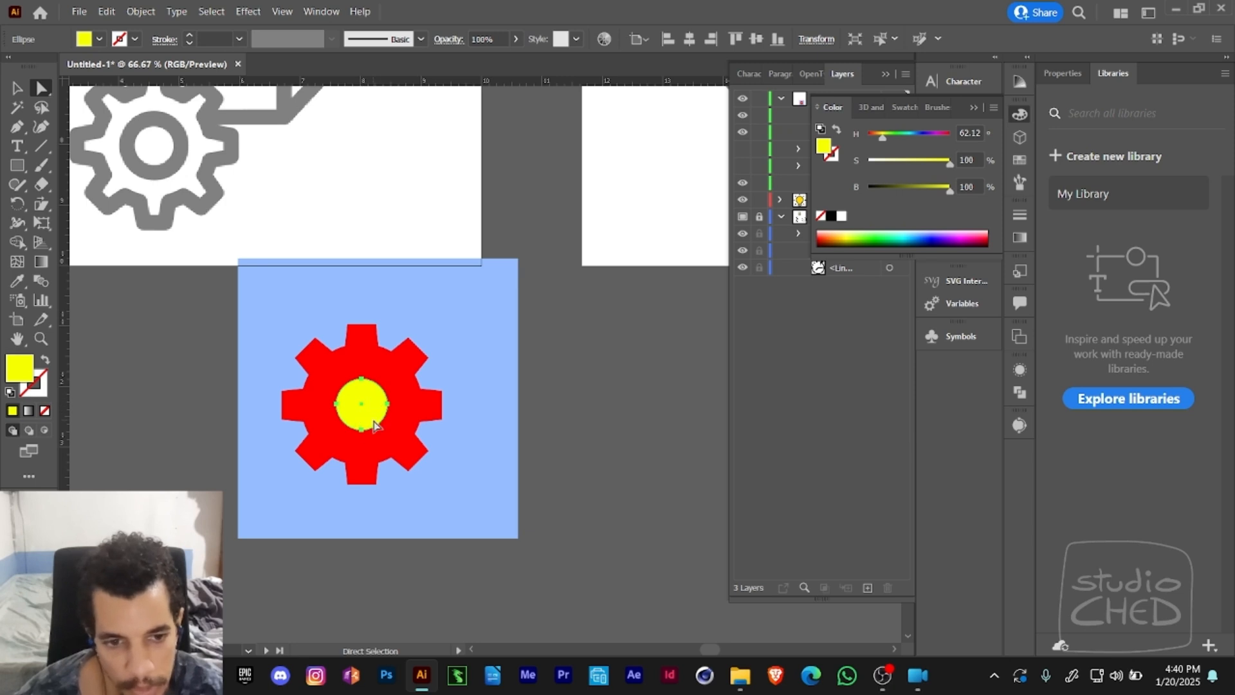
shift+click(400, 415)
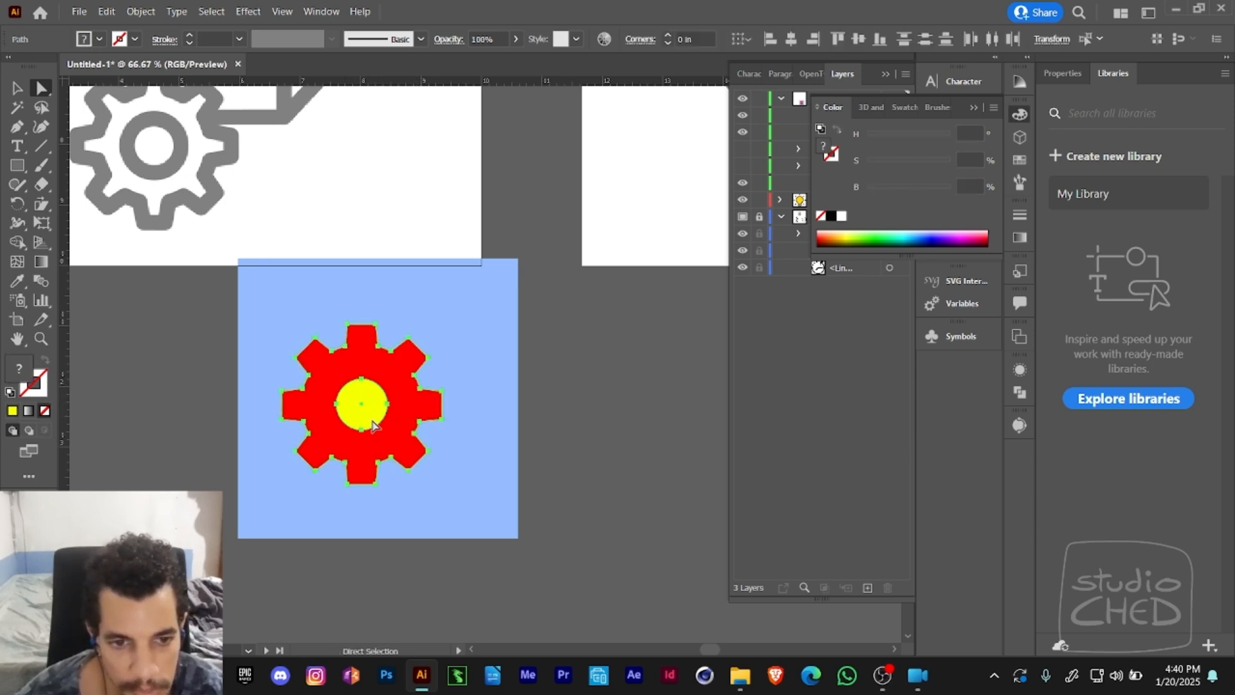
click(572, 401)
click(437, 395)
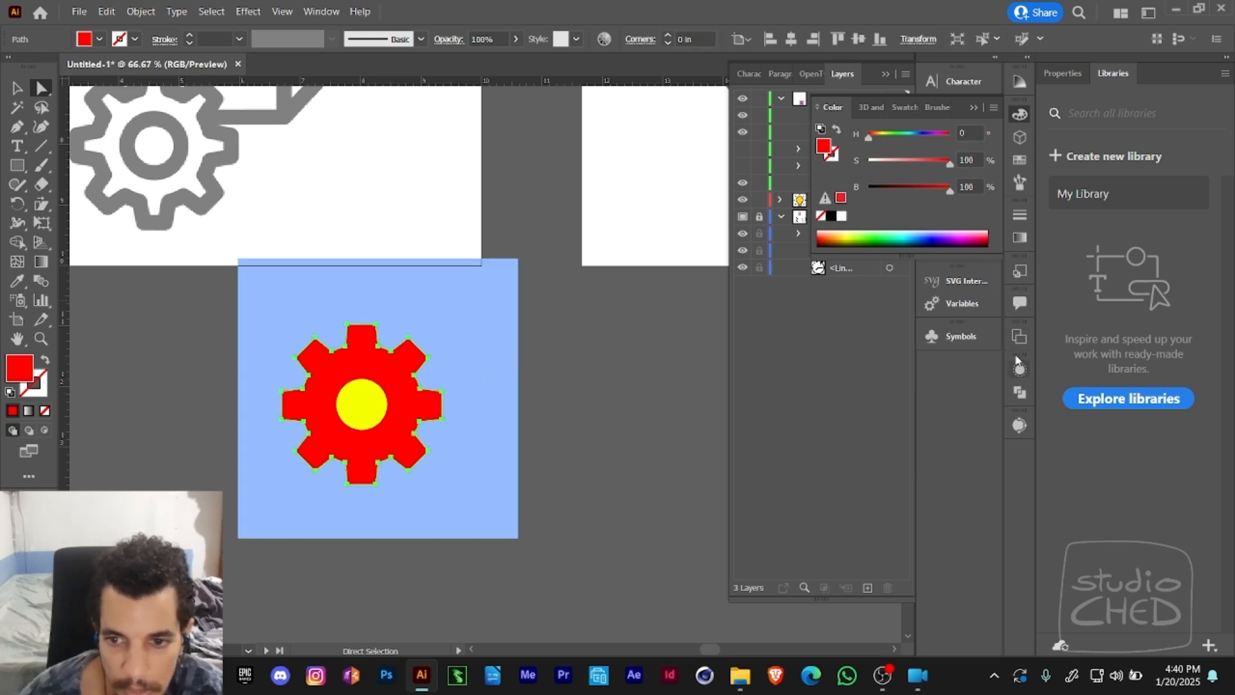
click(973, 105)
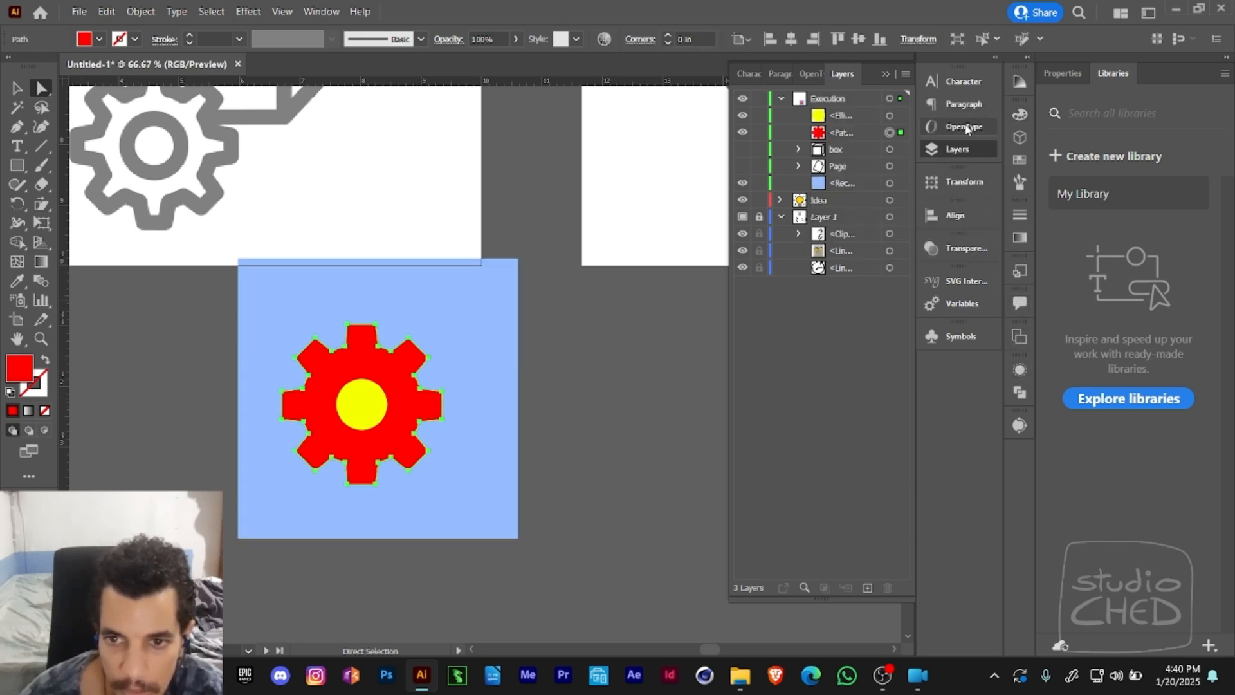
click(1020, 370)
click(1020, 371)
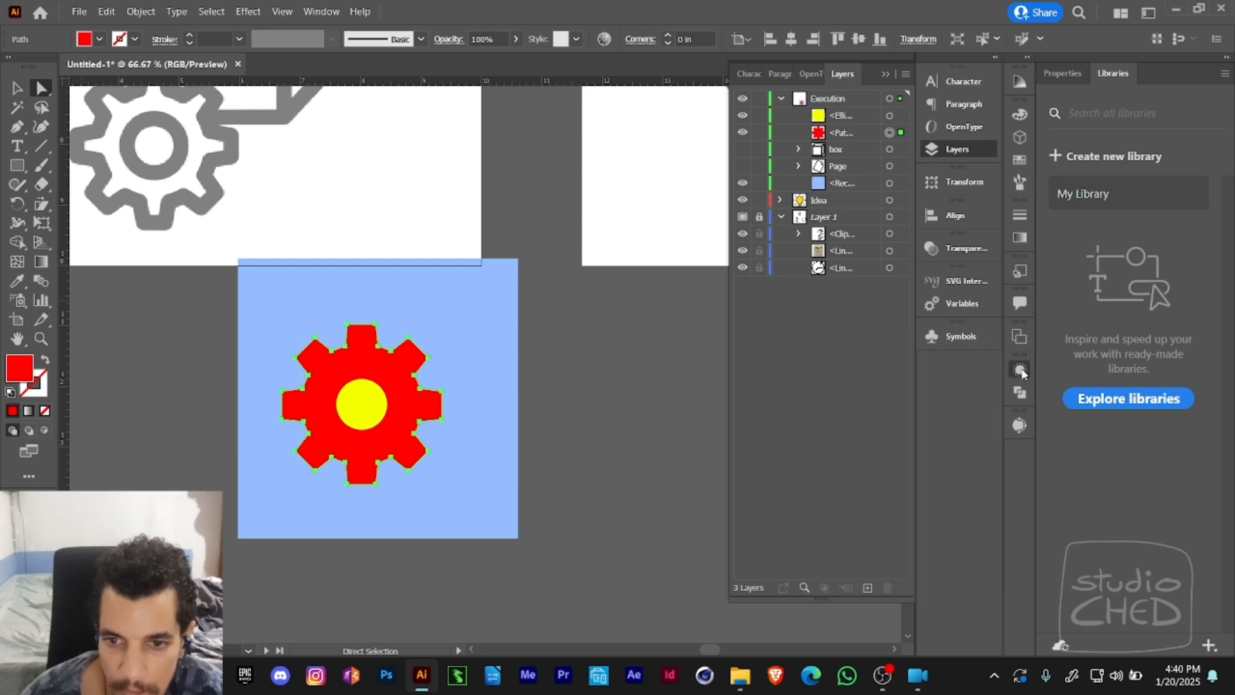
click(971, 251)
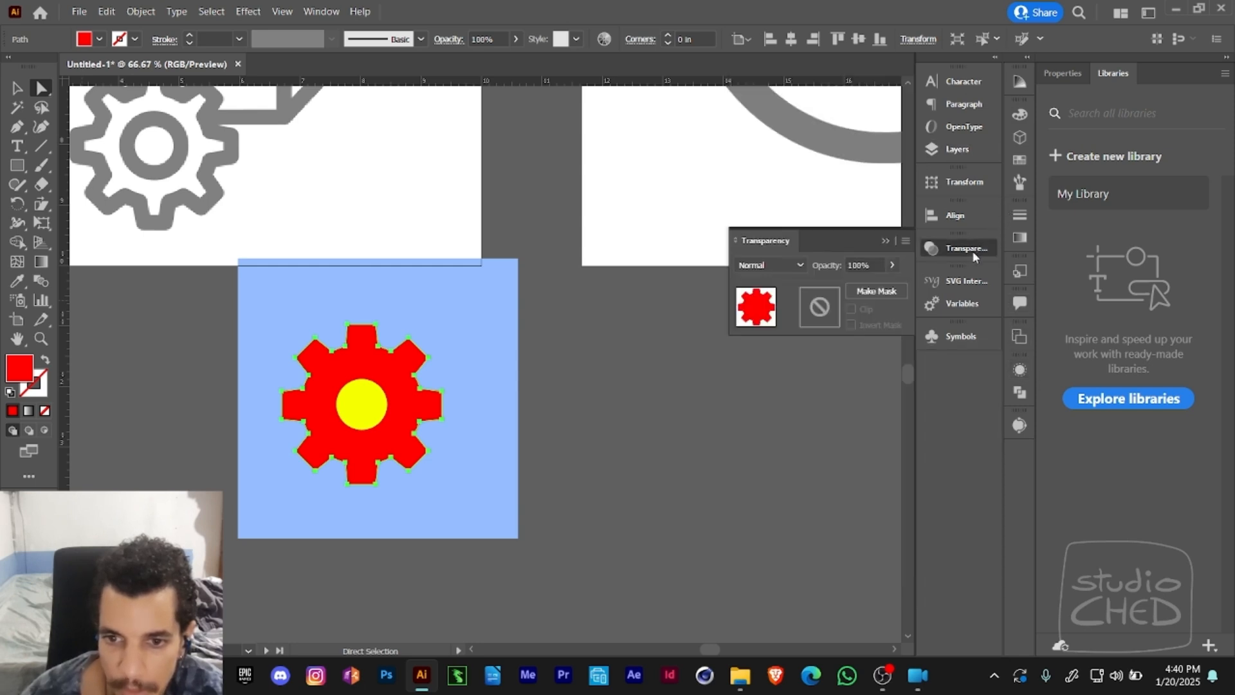
shift+click(362, 406)
click(868, 293)
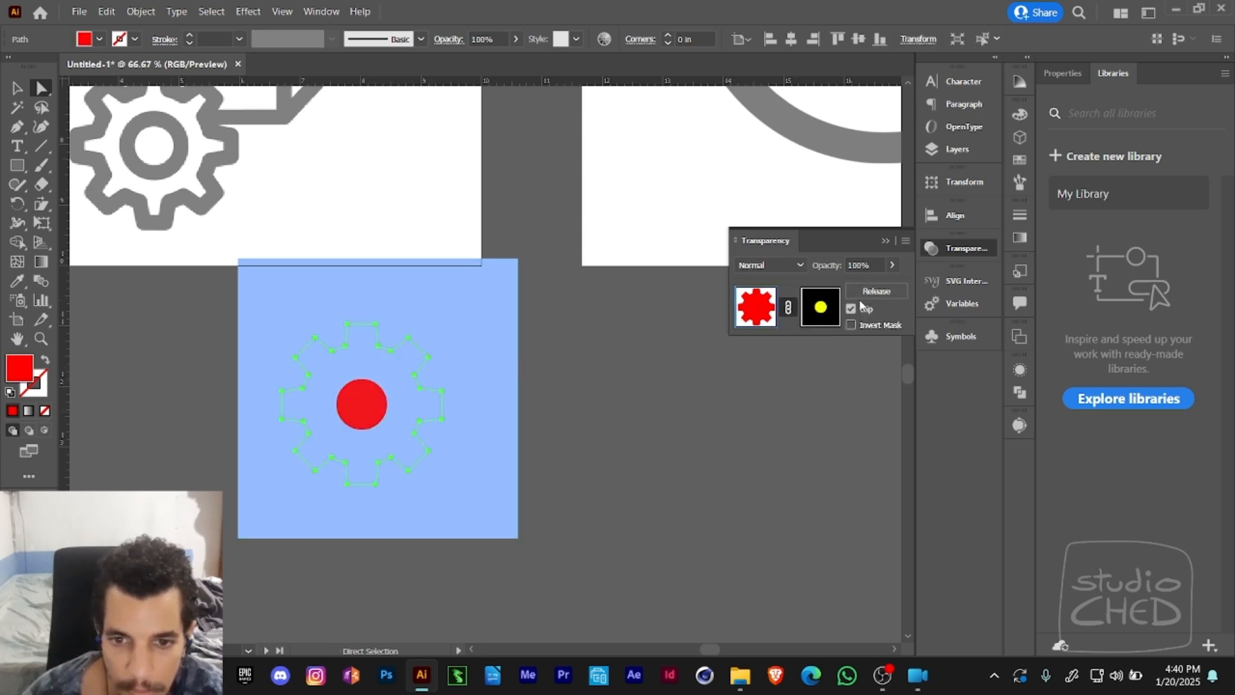
- Open the opacity mask for editing, turn off Clip and try Invert Mask on and off
click(820, 307)
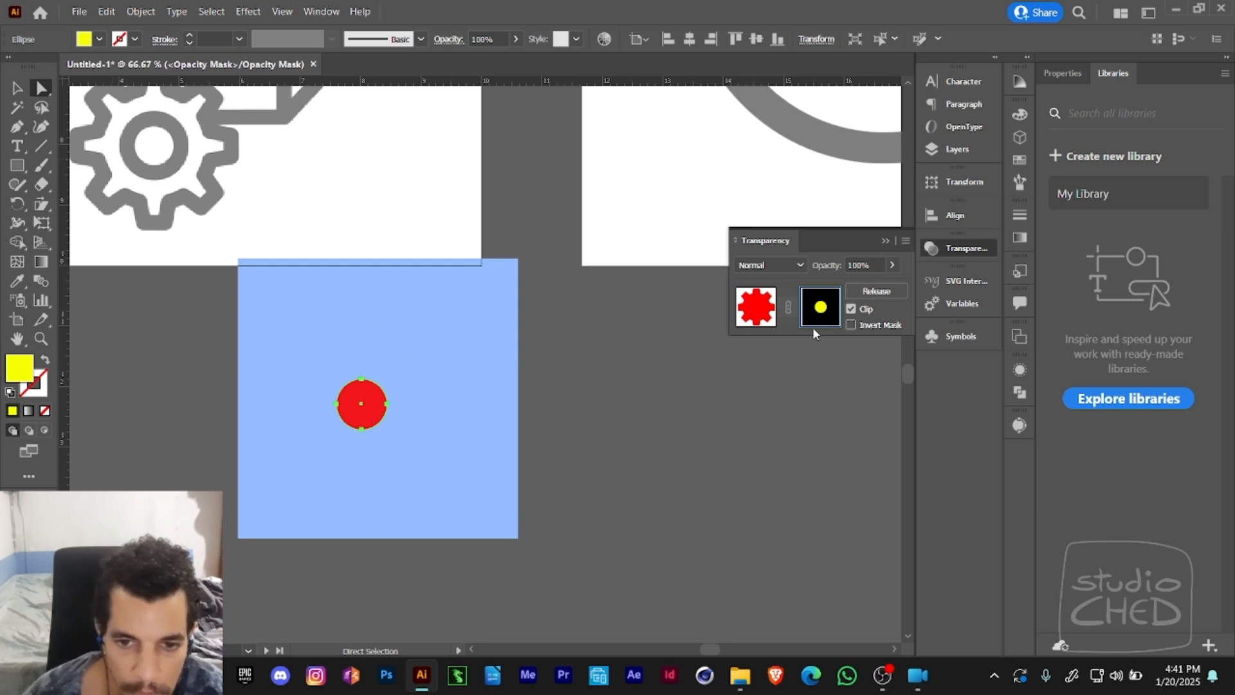
click(850, 310)
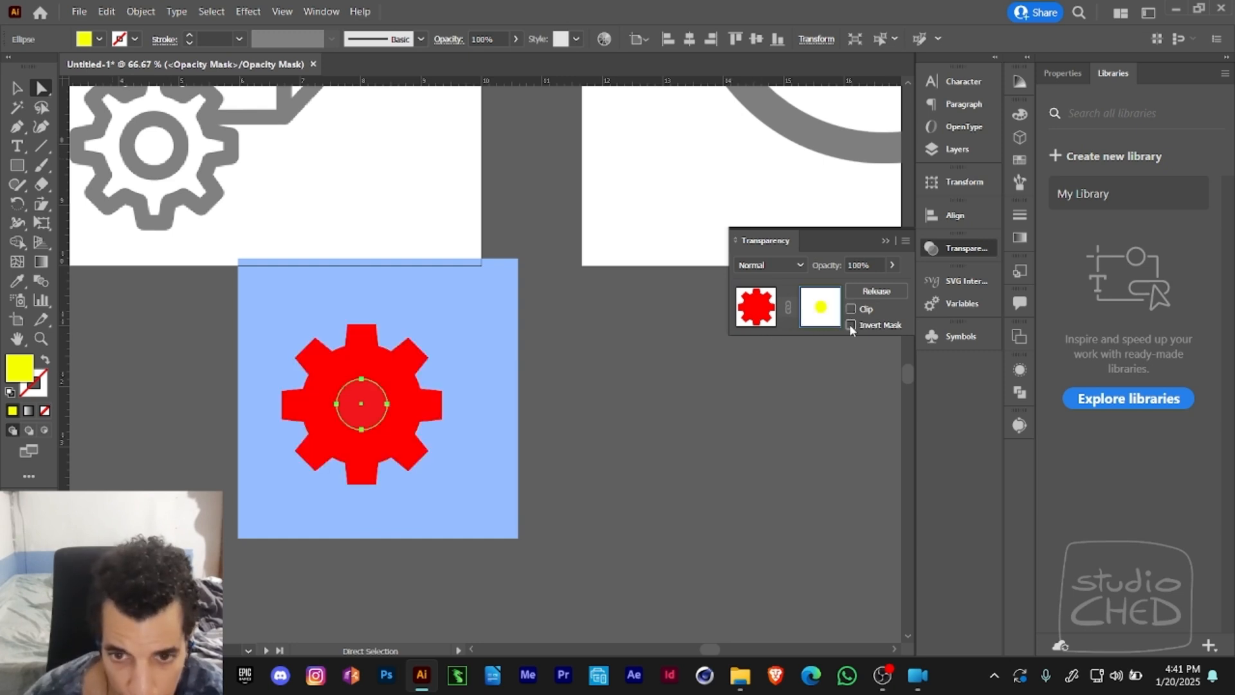
click(851, 326)
click(851, 310)
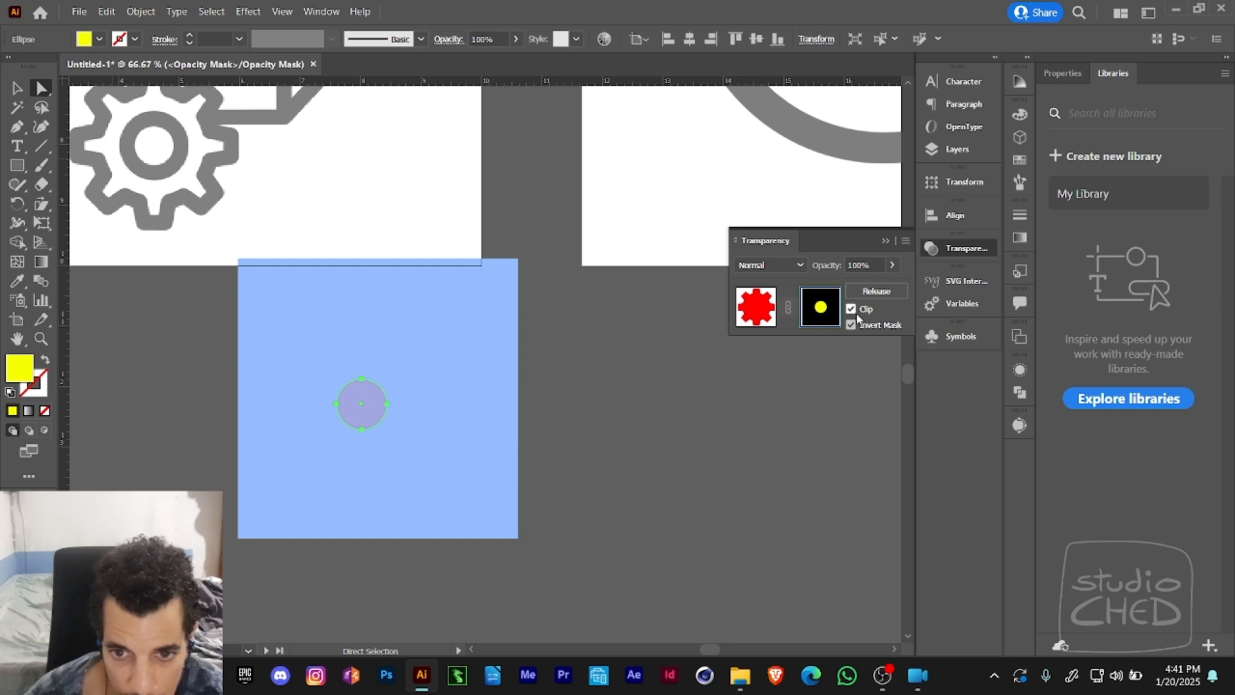
click(851, 310)
click(851, 326)
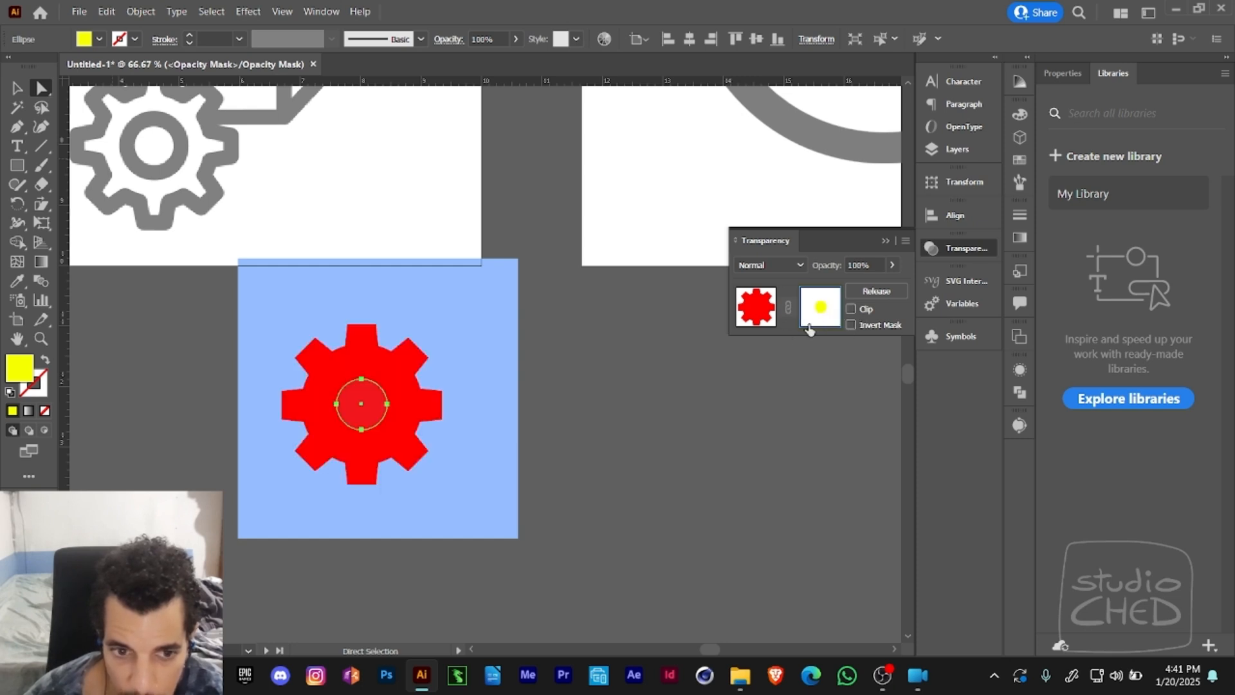
- Set the mask circle's fill to pure black, 000000
double_click(30, 379)
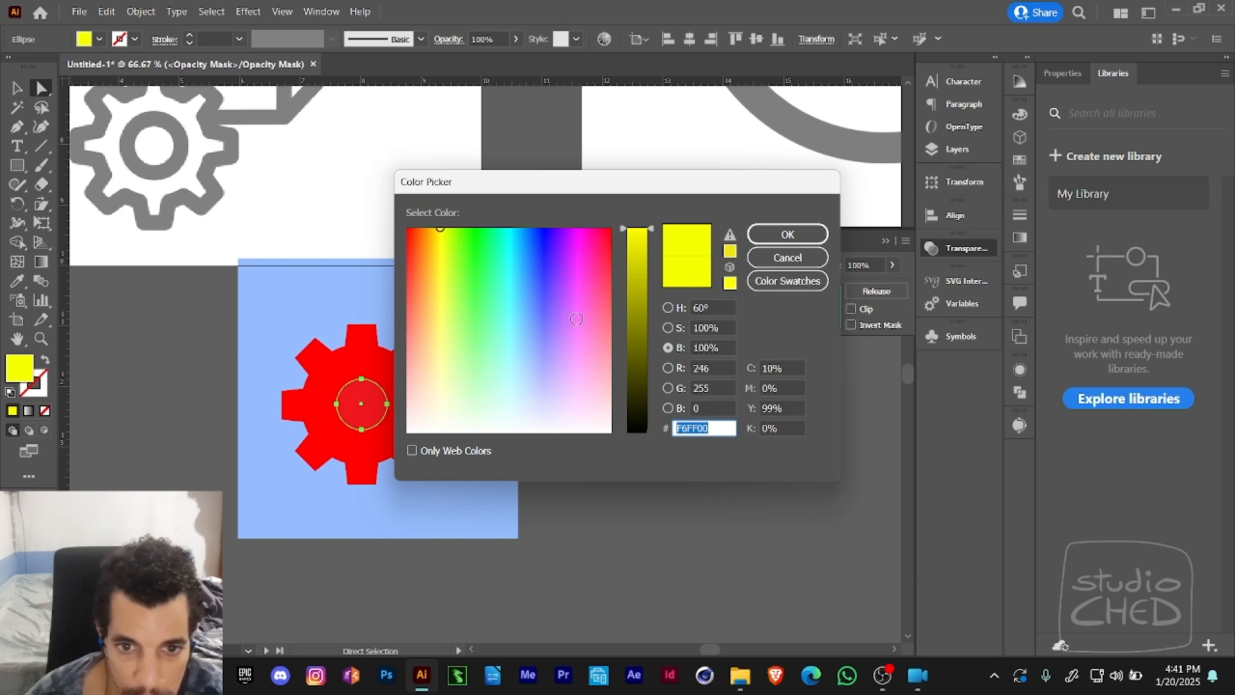
drag(637, 364, 636, 432)
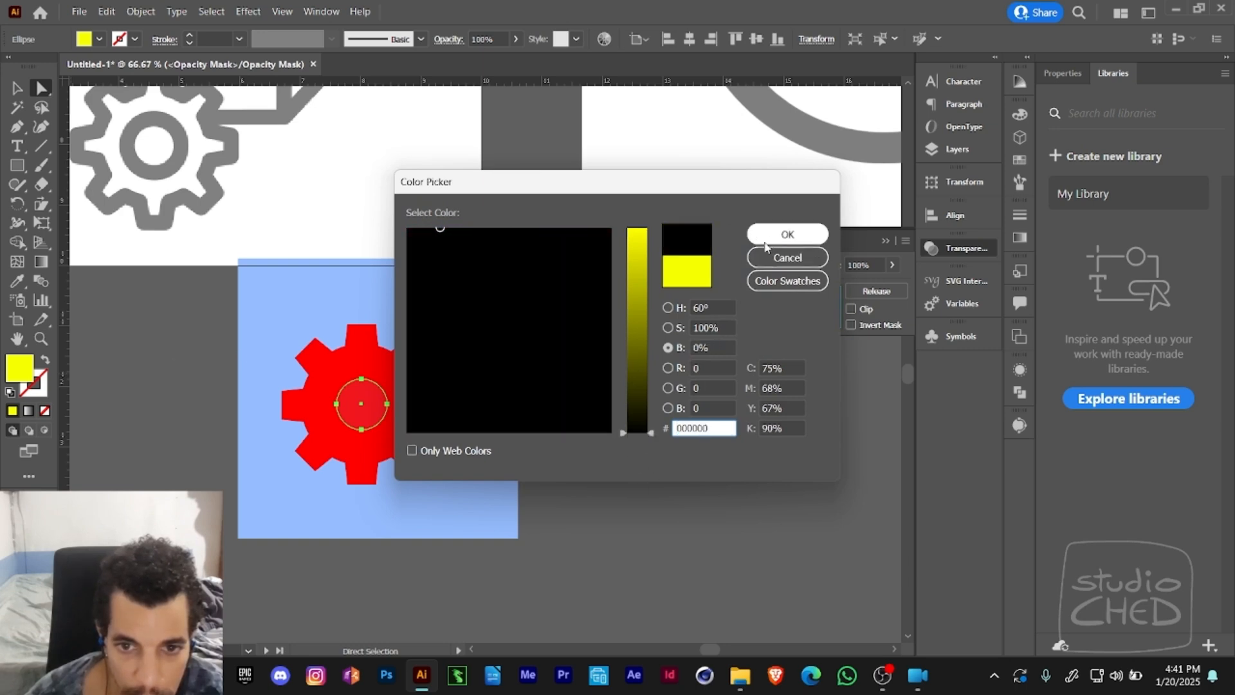
click(786, 234)
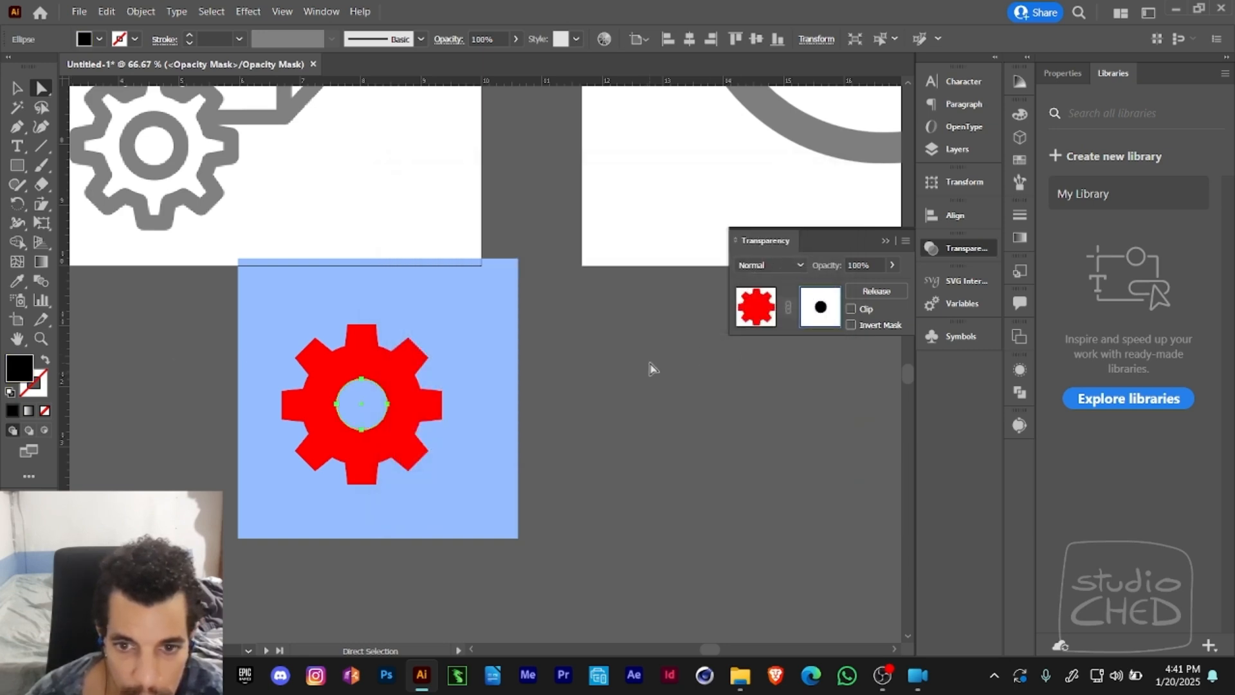
- Switch between the gear artwork and its opacity mask, selecting the masked gear to examine the cut-out
click(751, 313)
click(562, 377)
click(409, 418)
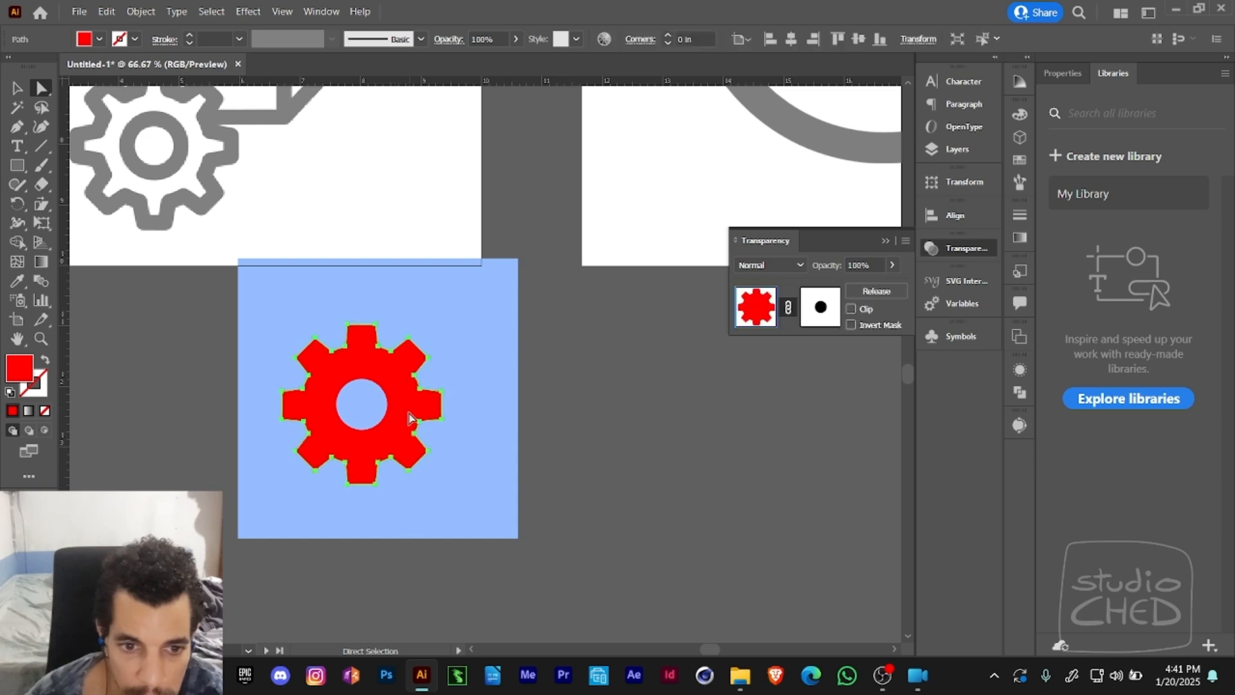
click(613, 384)
key(v)
click(414, 416)
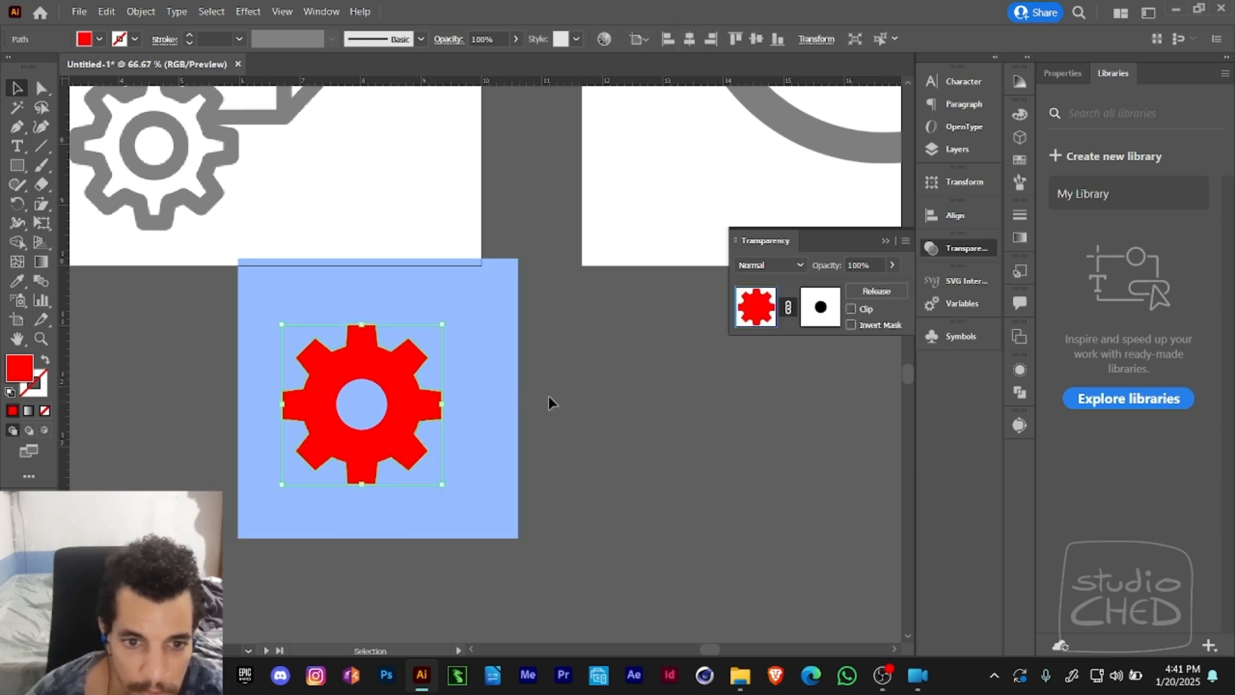
click(831, 320)
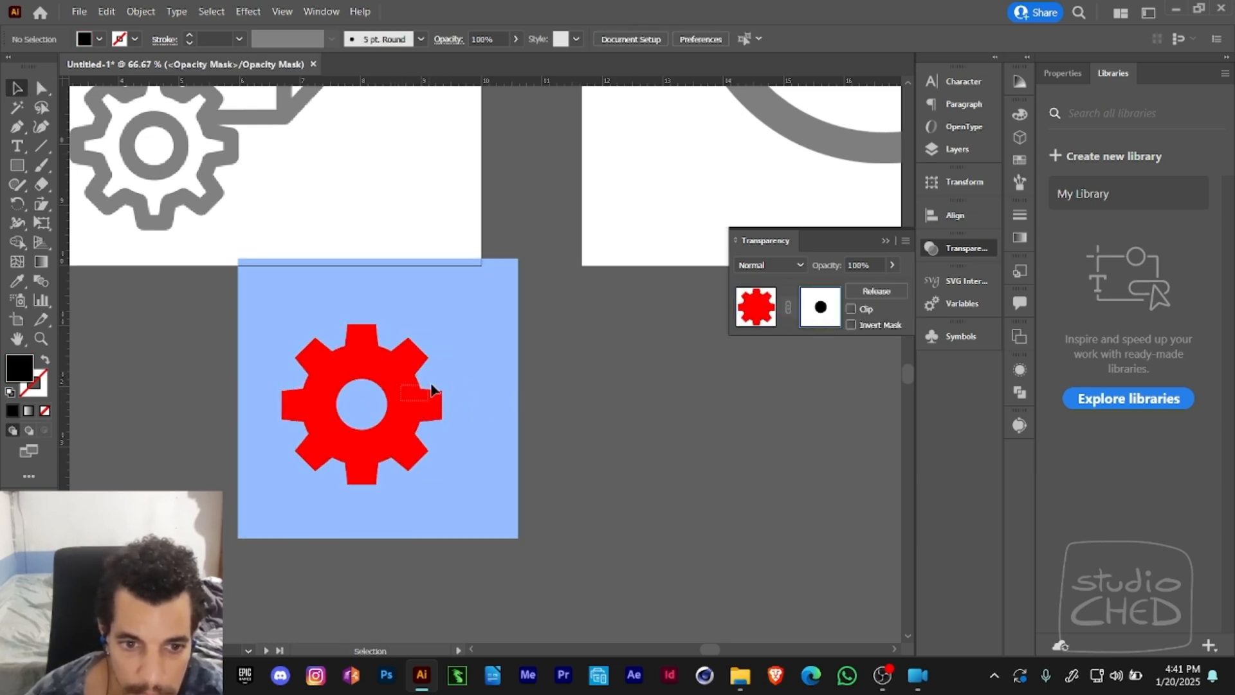
click(754, 312)
- Move the masked gear across the blue square and over its edge, and release the opacity mask
drag(410, 401, 381, 404)
drag(394, 406, 326, 438)
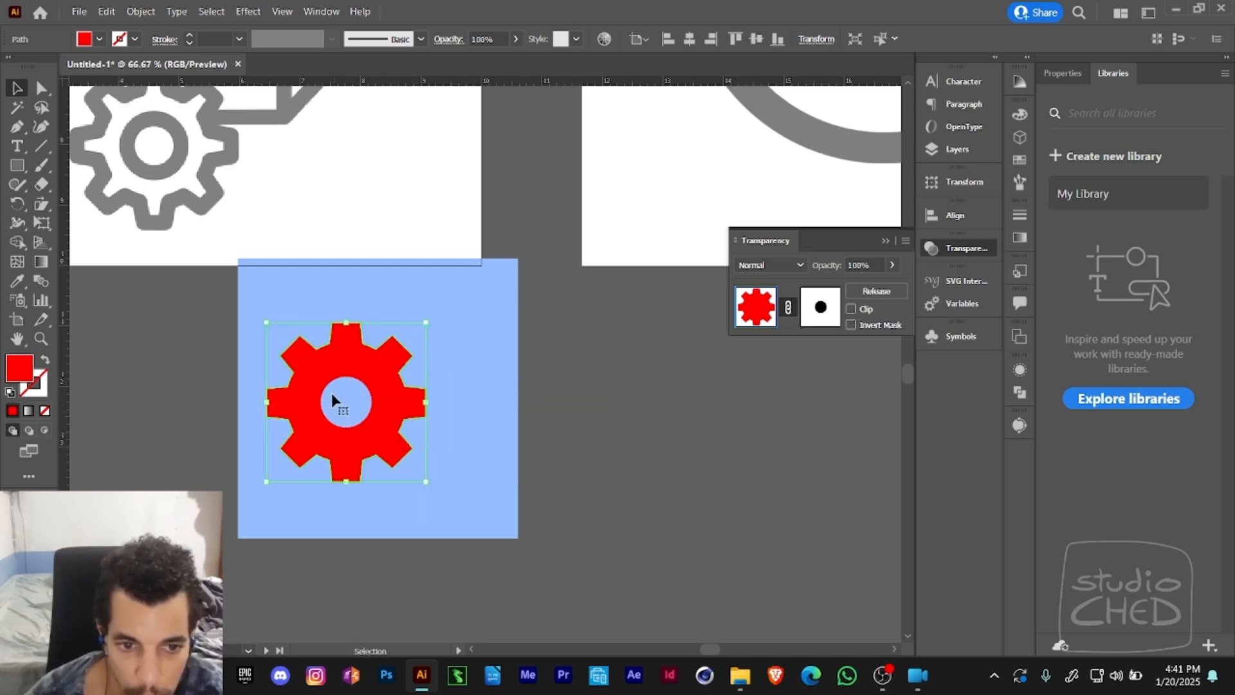
drag(331, 395, 572, 367)
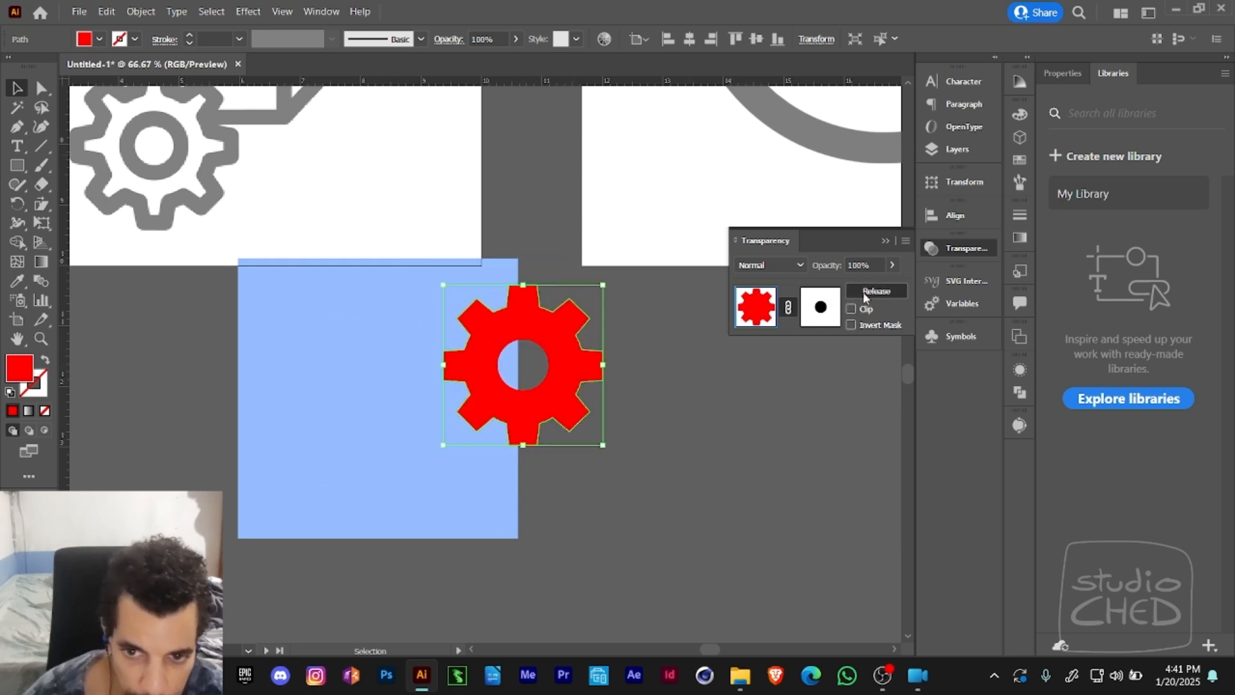
click(876, 291)
- Move the gear and its black circle together back onto the blue square and bring up the Pathfinder operations
key(a)
alt+click(528, 376)
click(560, 373)
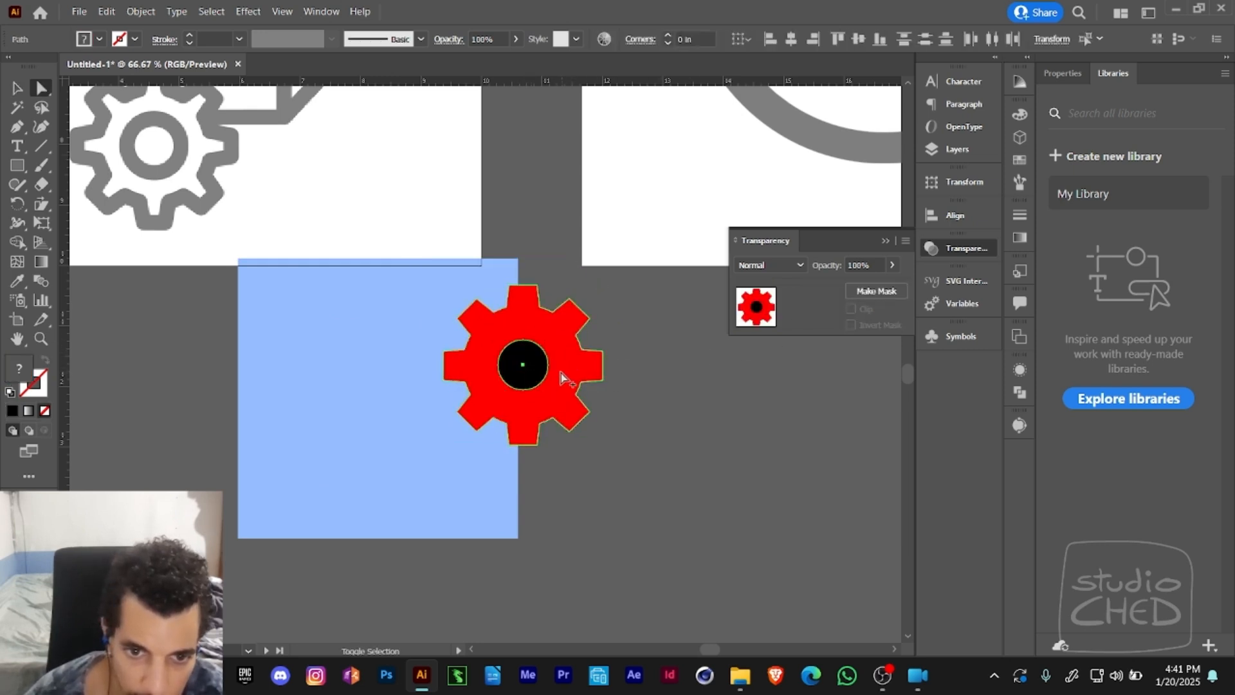
drag(561, 373, 428, 382)
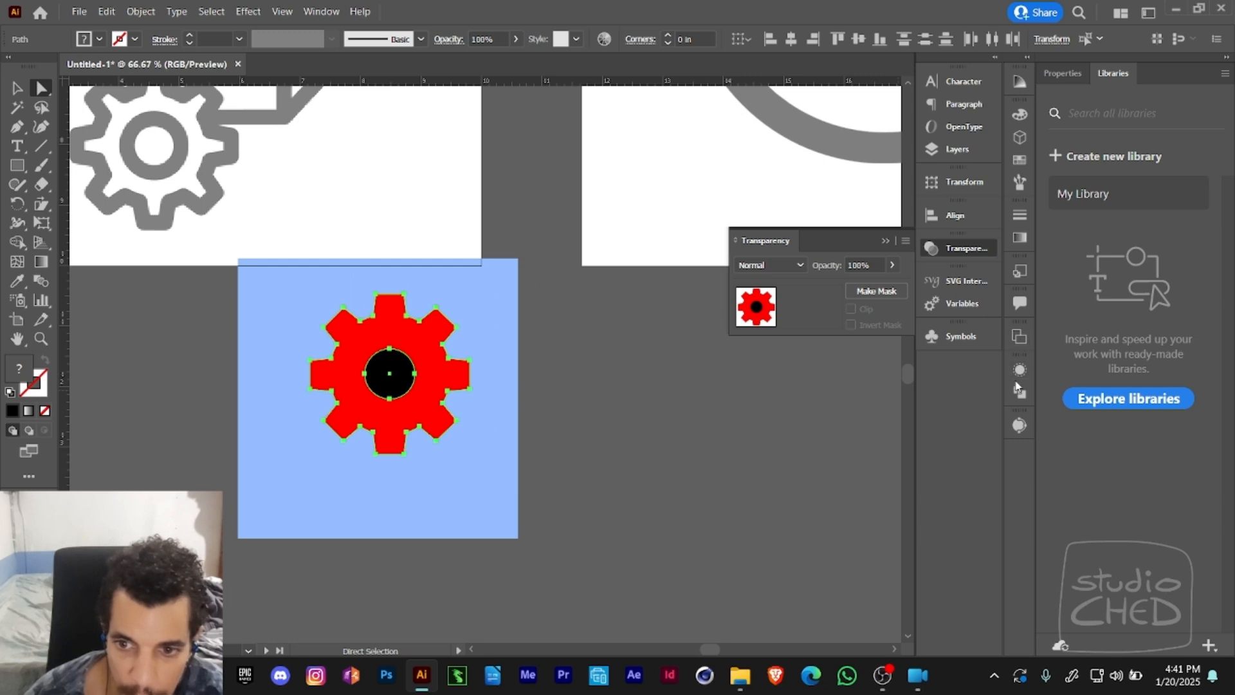
click(1016, 394)
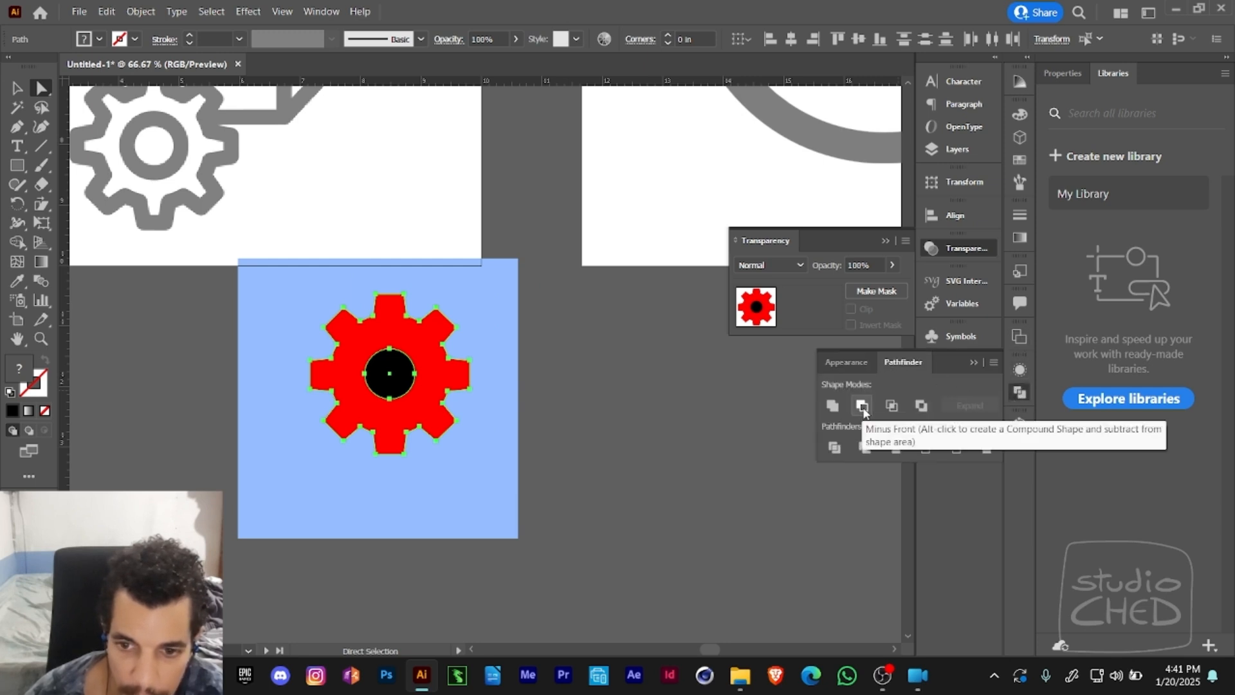
- Try shifting the black circle on its own within the gear, and undo the move
click(525, 373)
drag(380, 387, 403, 404)
key(ctrl+z)
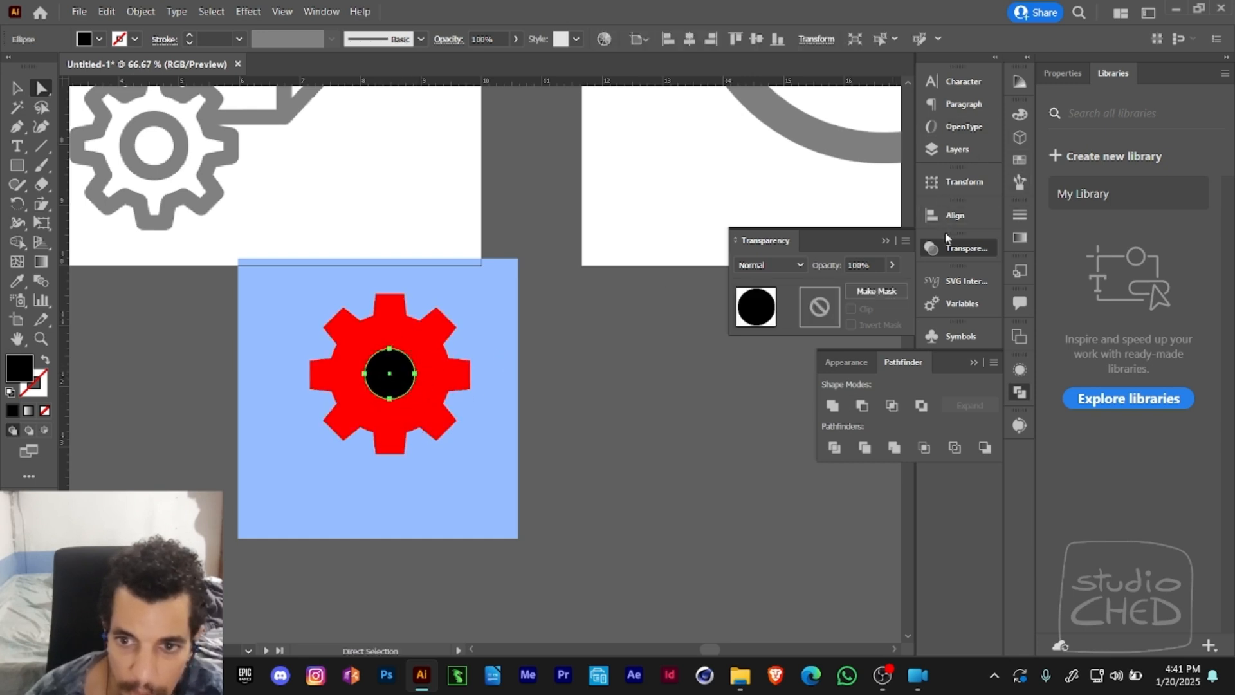
- Add the red gear to the selected black circle and cut the circle out of it with Pathfinder's Minus Front
click(971, 149)
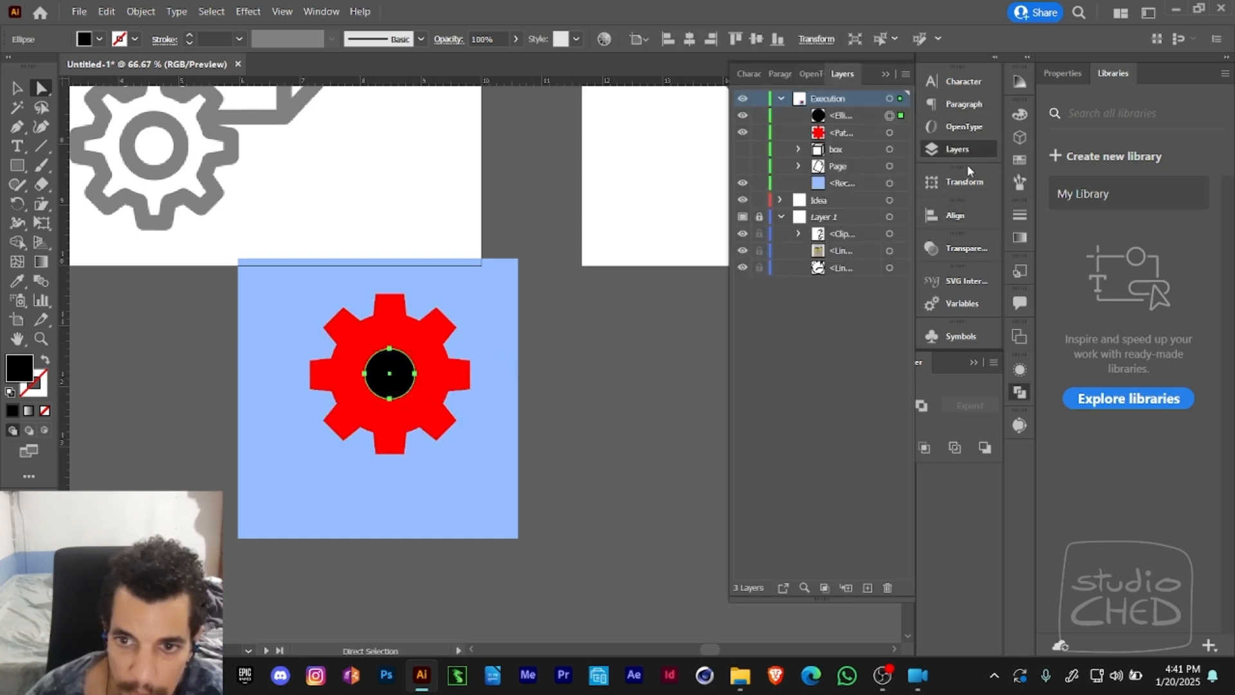
shift+click(890, 132)
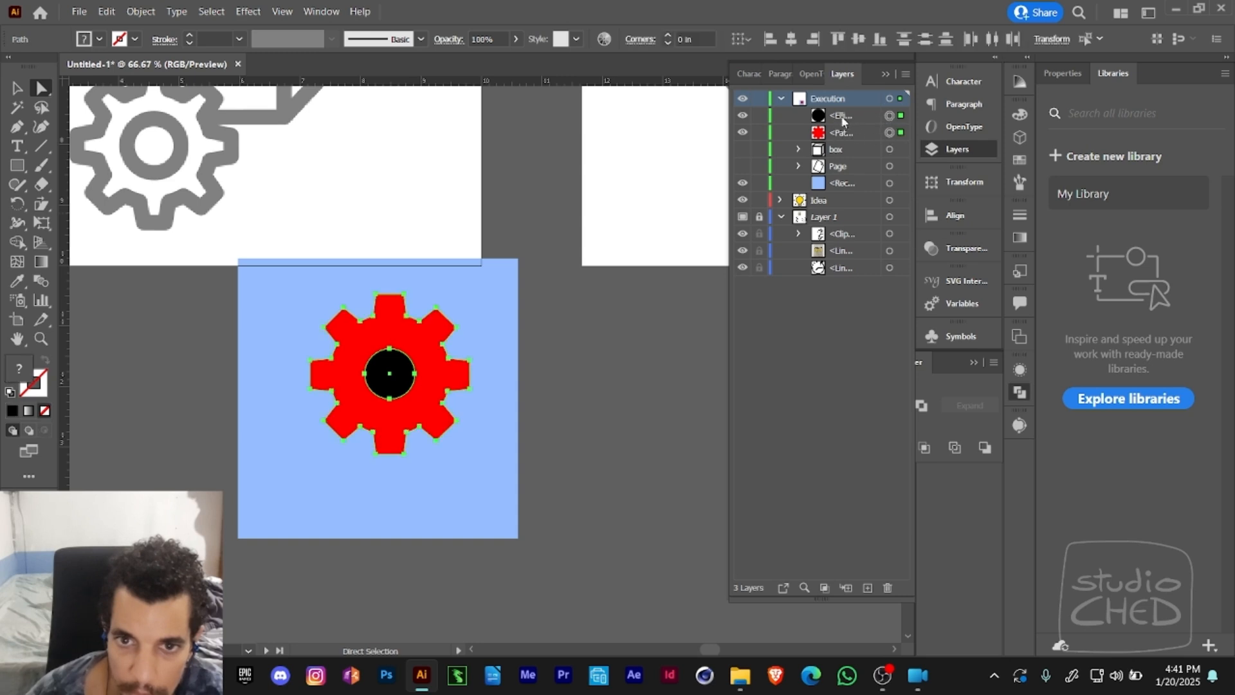
click(847, 118)
click(966, 357)
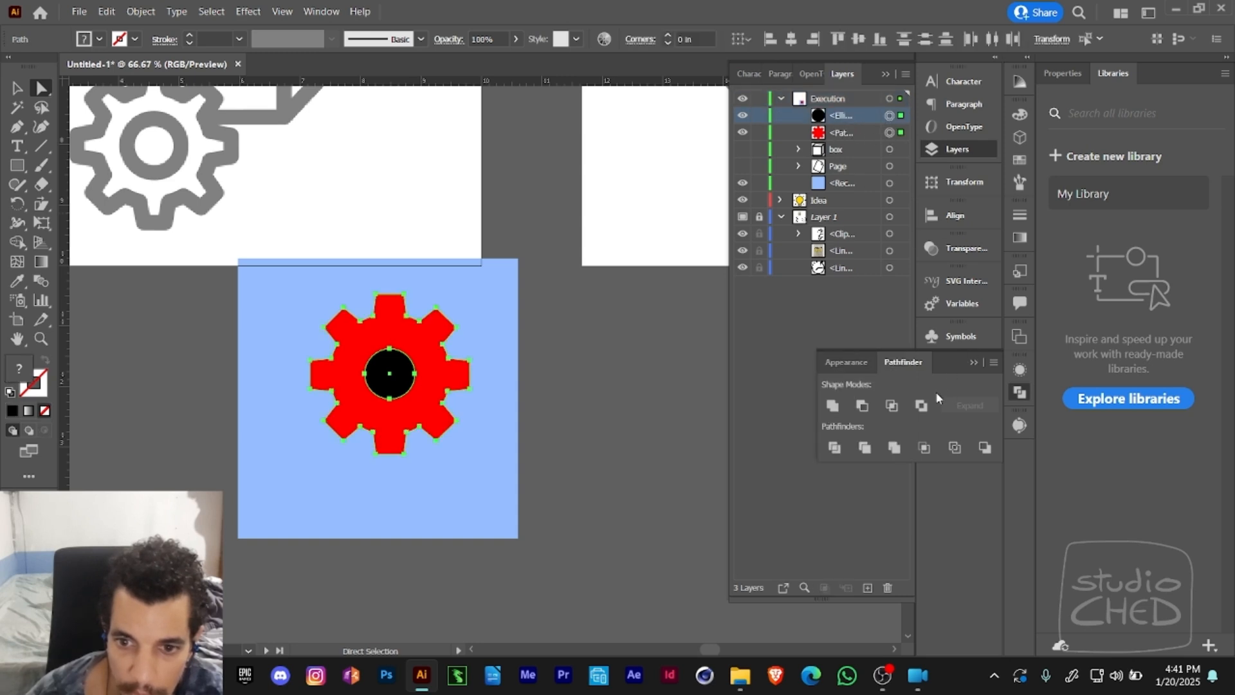
click(861, 407)
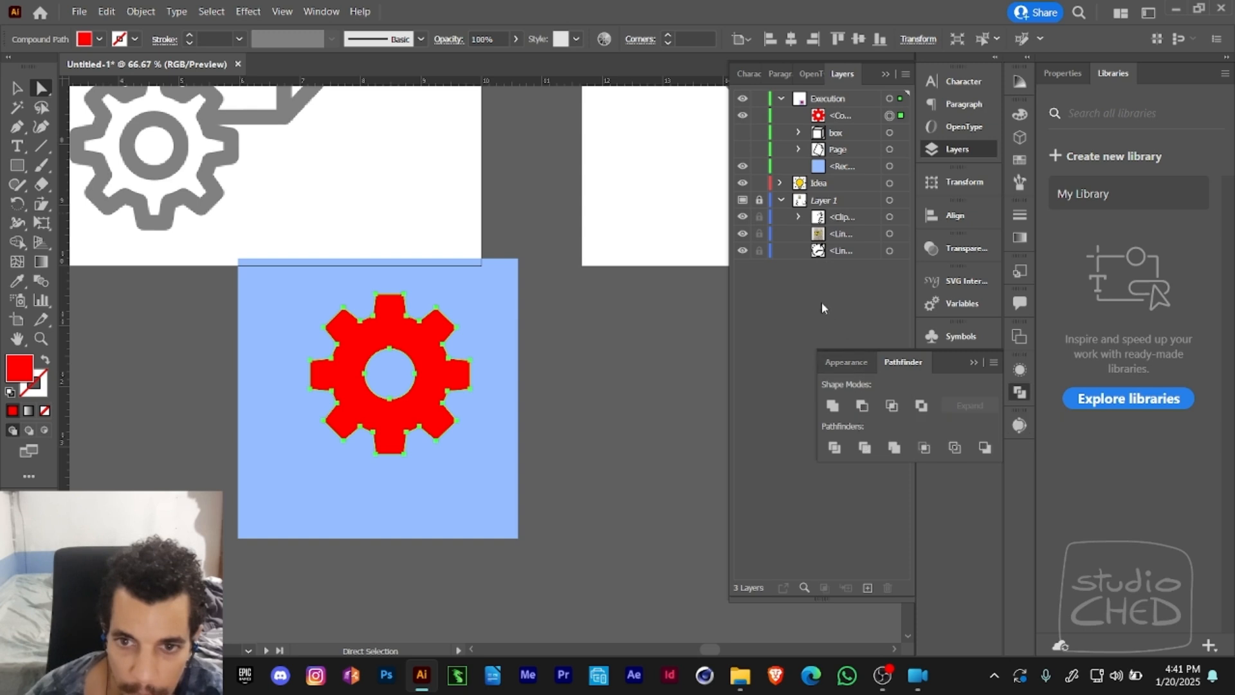
- Inspect the cut gear's compound path by bringing up its object options, cancel them, and clear the selection
click(834, 116)
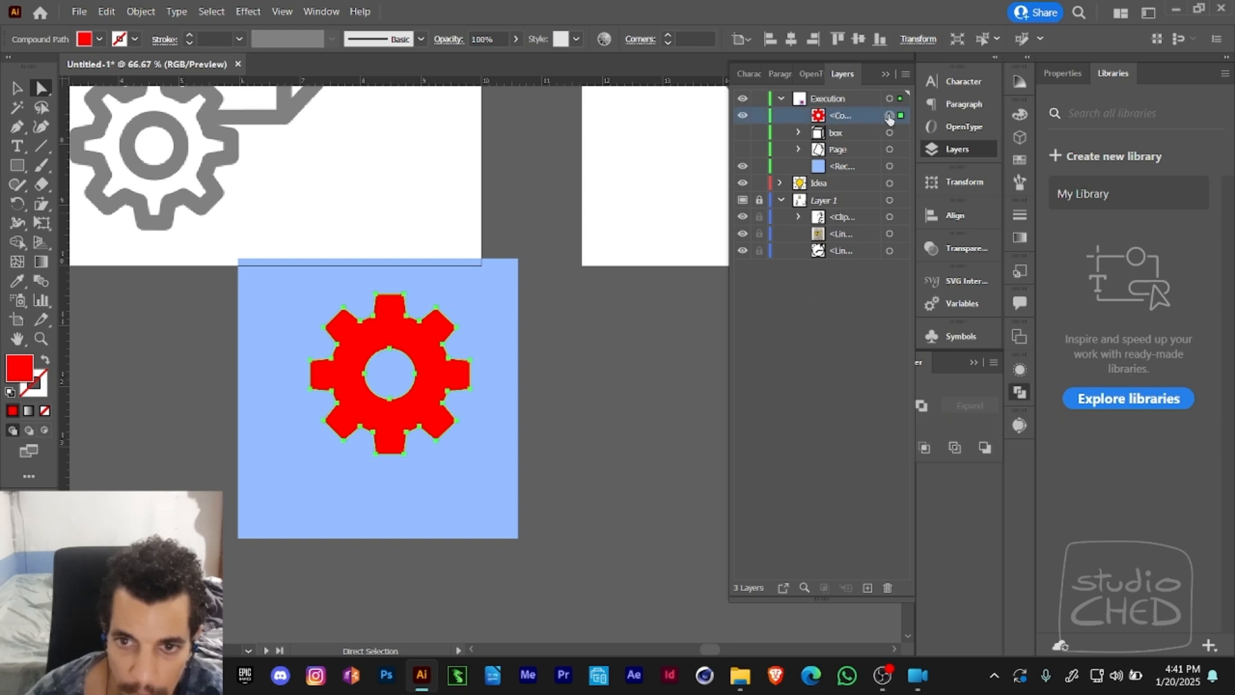
double_click(819, 116)
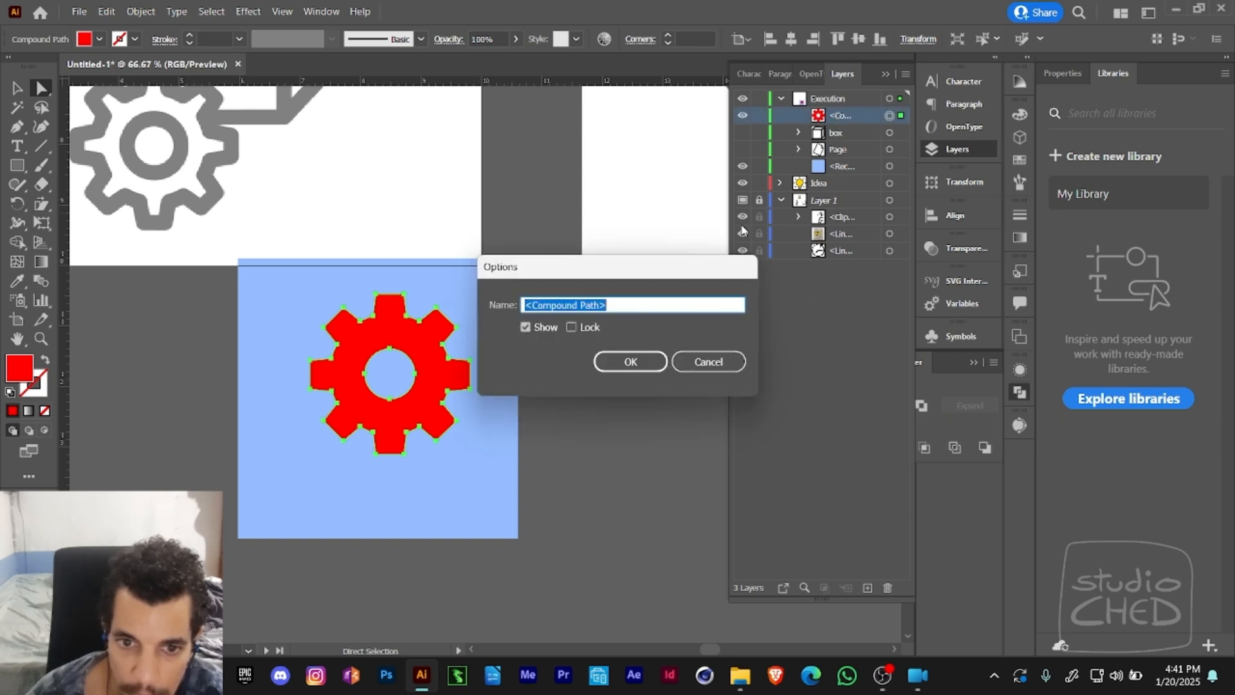
click(709, 361)
double_click(824, 118)
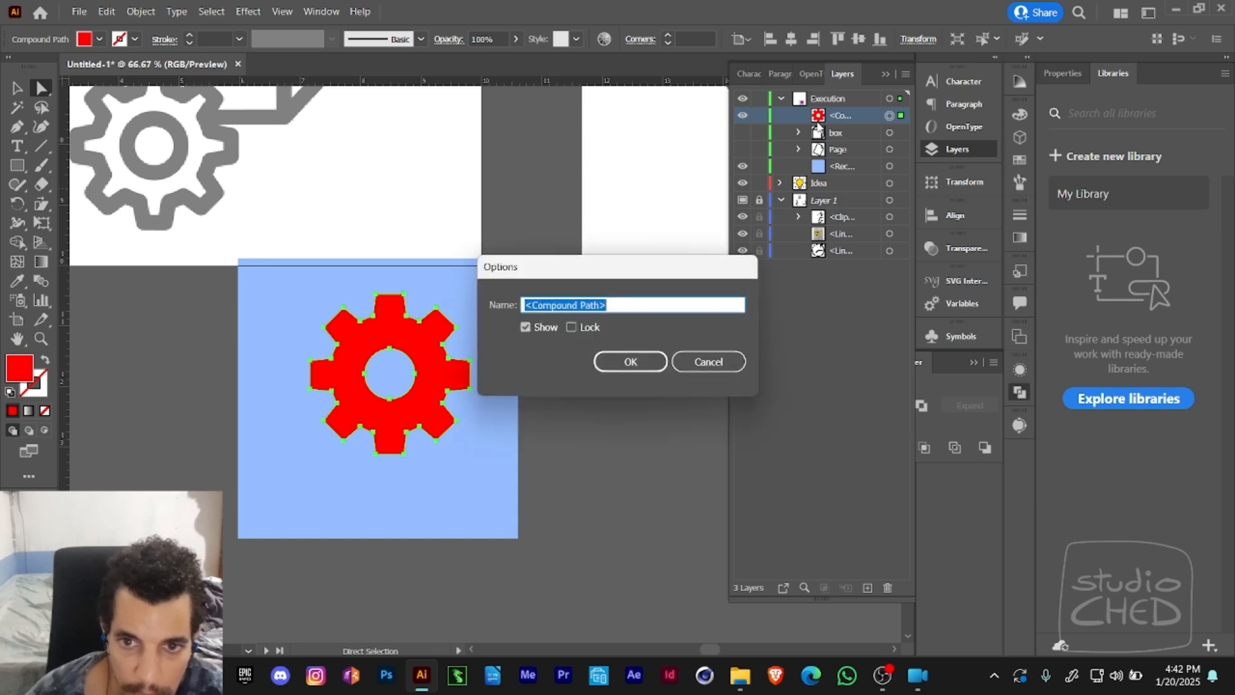
click(707, 361)
click(416, 371)
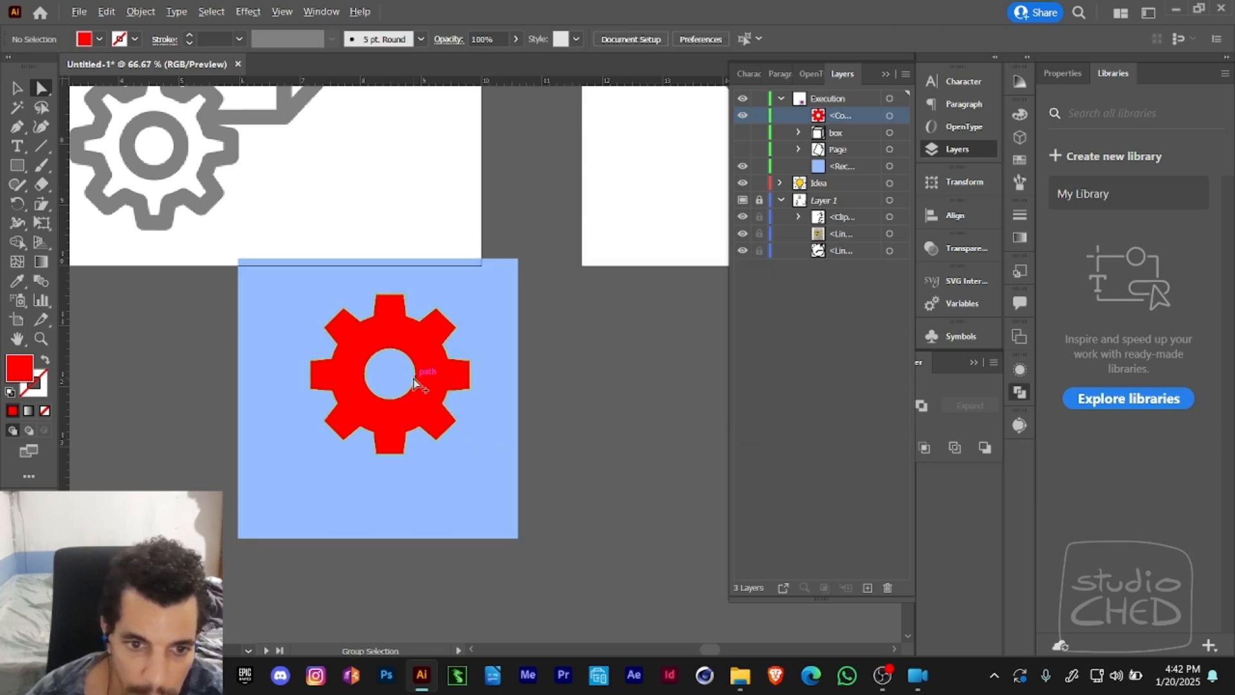
- Move the whole cut gear over the blue square's right edge so its hole straddles the edge, and deselect it
key(v)
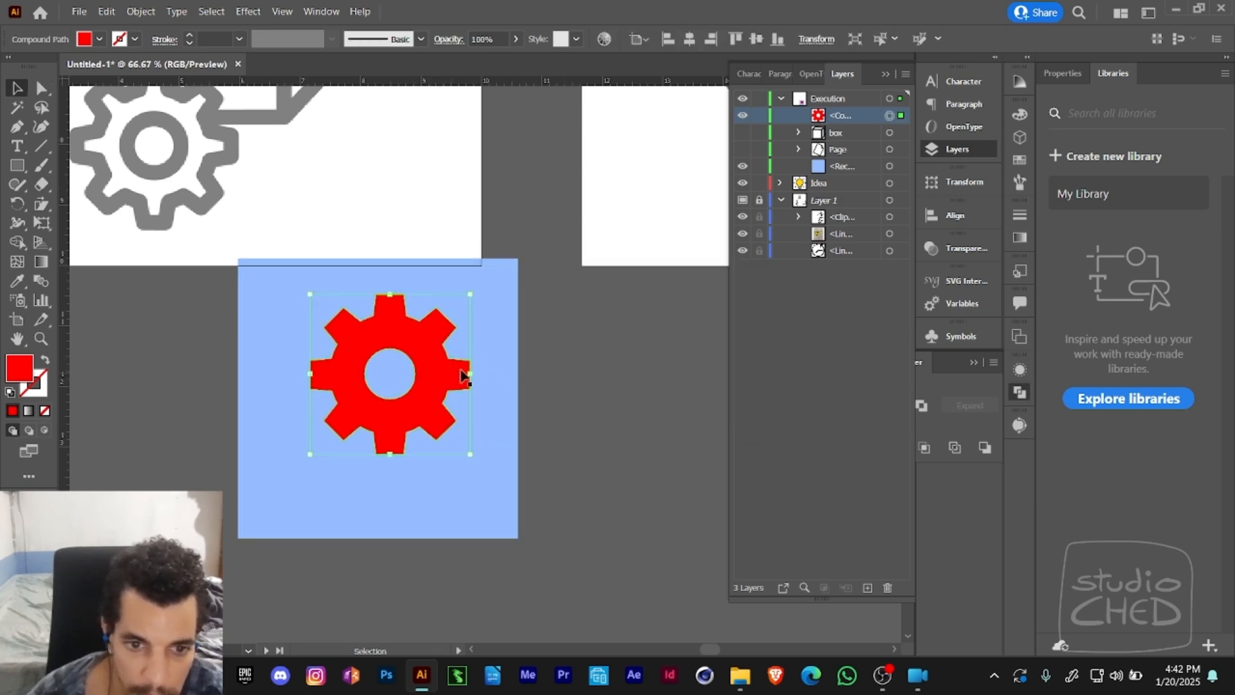
double_click(467, 378)
key(Escape)
drag(446, 385, 555, 352)
key(ctrl+shift+a)
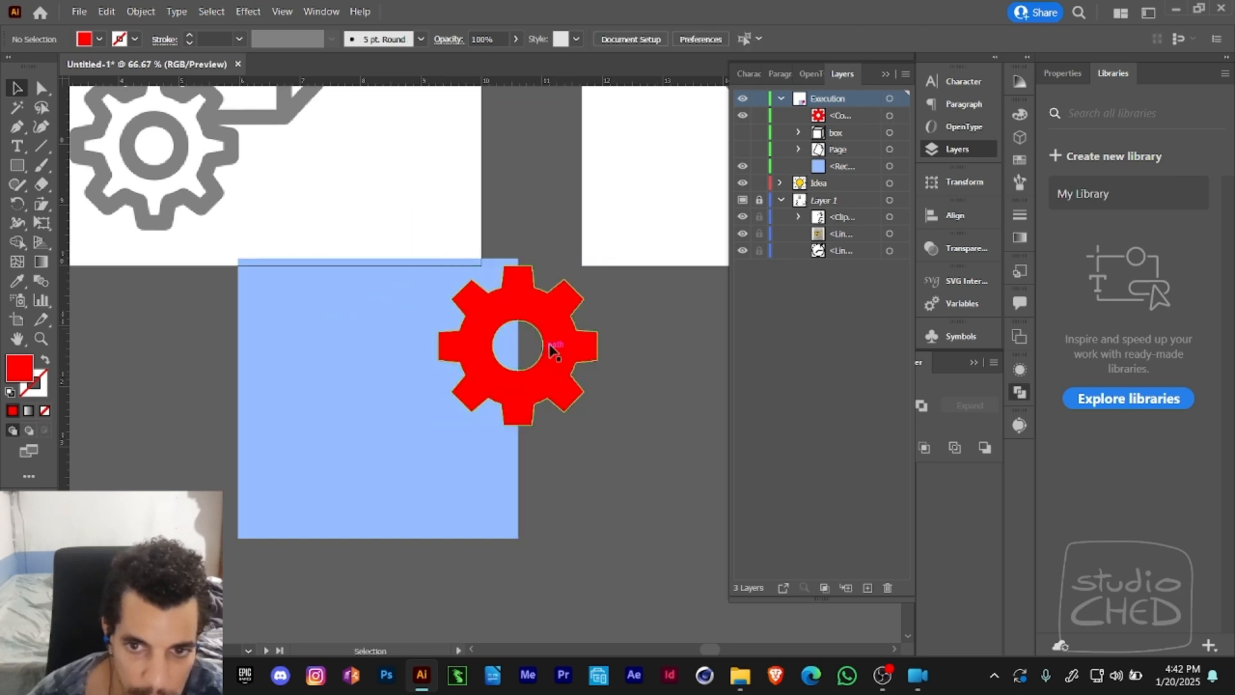
- Try to shift the gear's hole edge on its own with the Direct Selection tool, and return to the Selection tool
click(823, 115)
key(a)
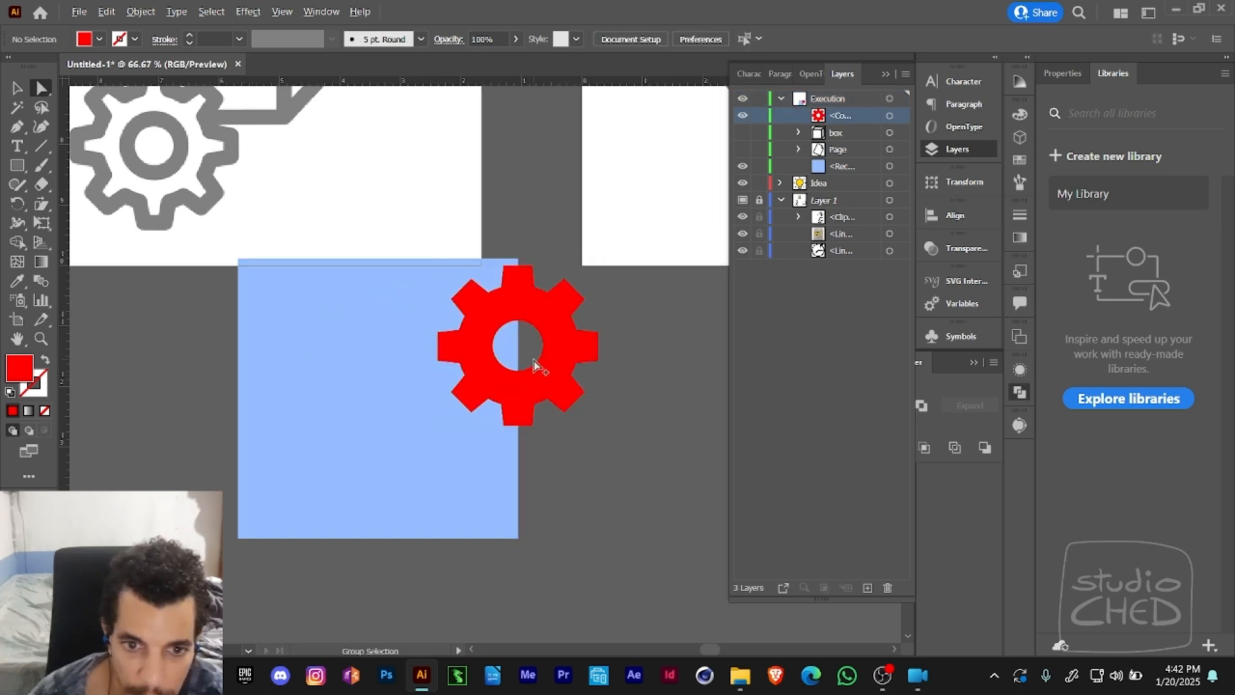
mouse_move(543, 362)
mouse_down()
mouse_move(582, 352)
mouse_move(515, 372)
mouse_move(559, 369)
mouse_up()
key(v)
click(643, 352)
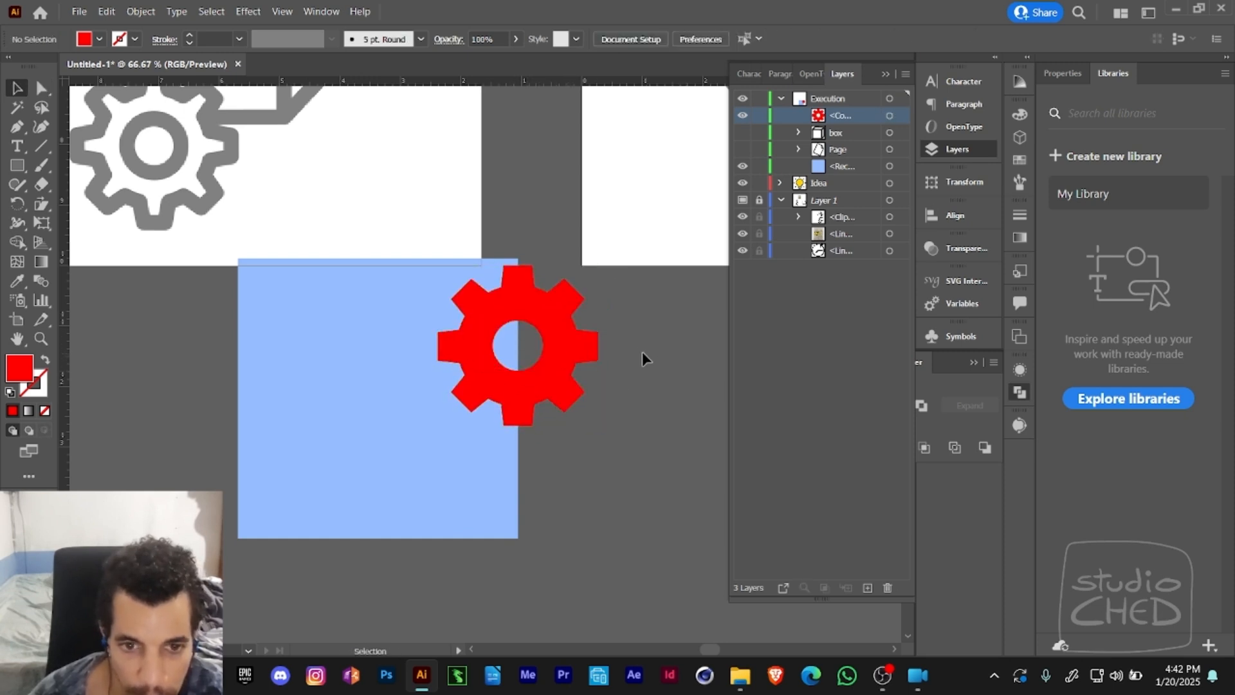
- Review the Pathfinder operations and the Transparency mask settings, selecting the cut gear to compare the two methods
drag(642, 351, 661, 407)
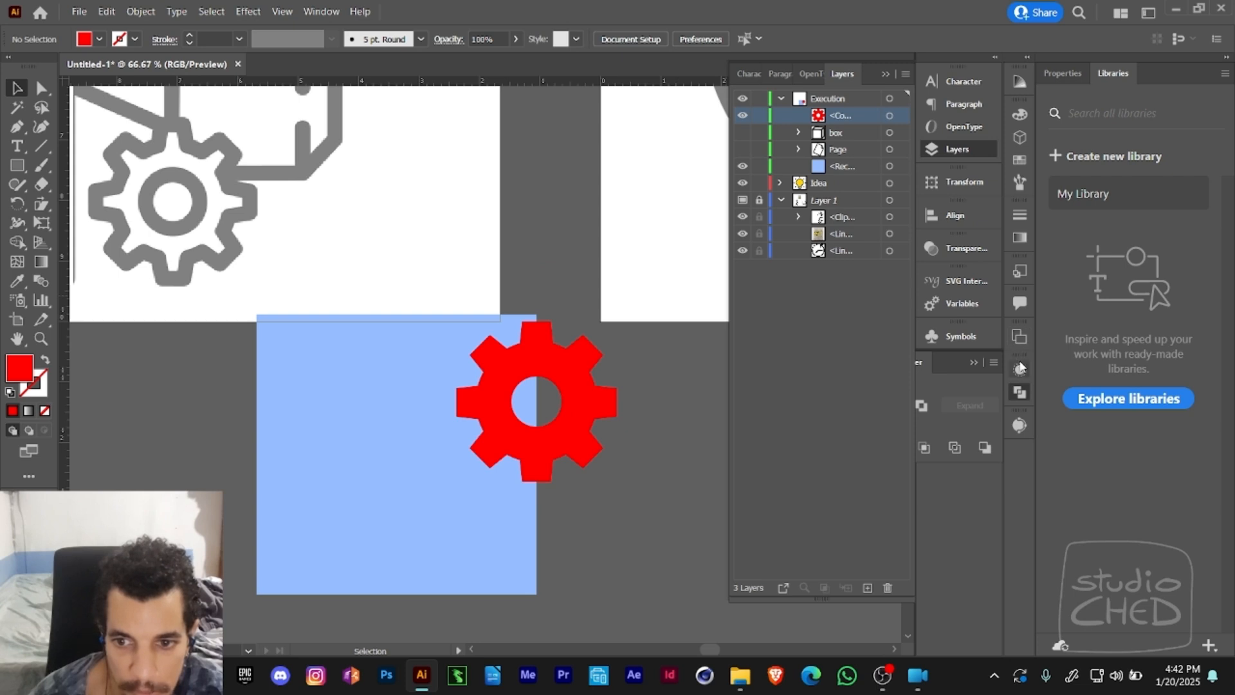
click(1020, 393)
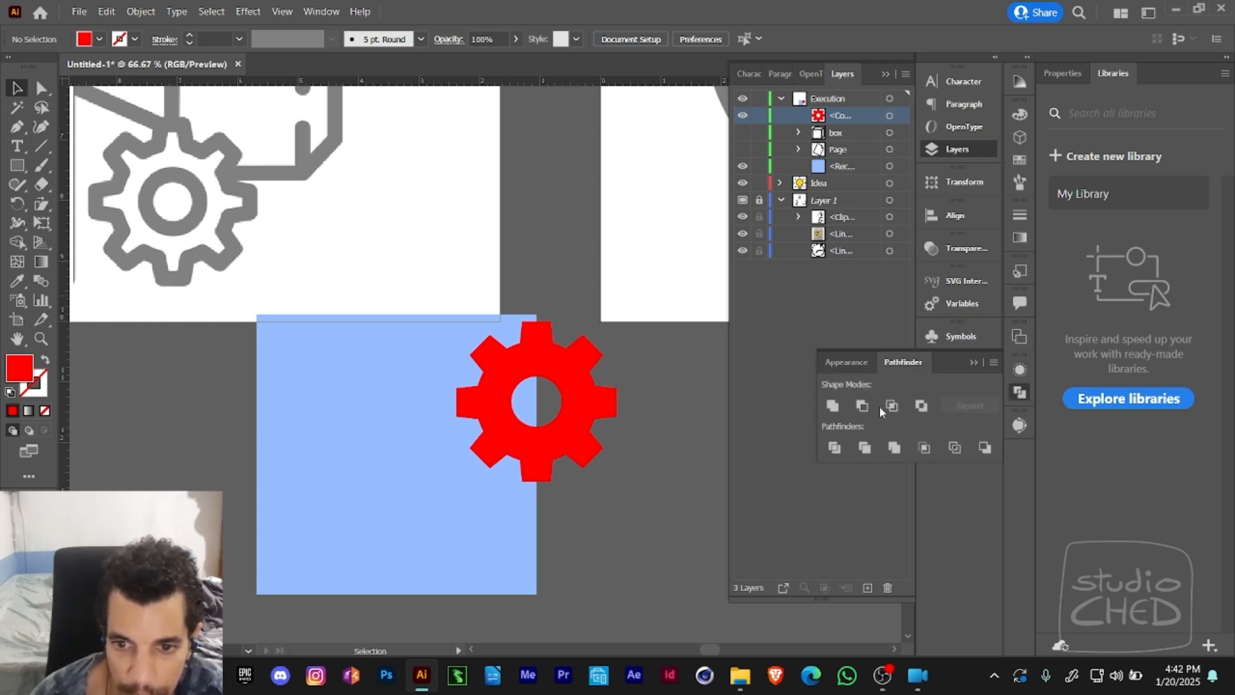
click(977, 364)
click(968, 247)
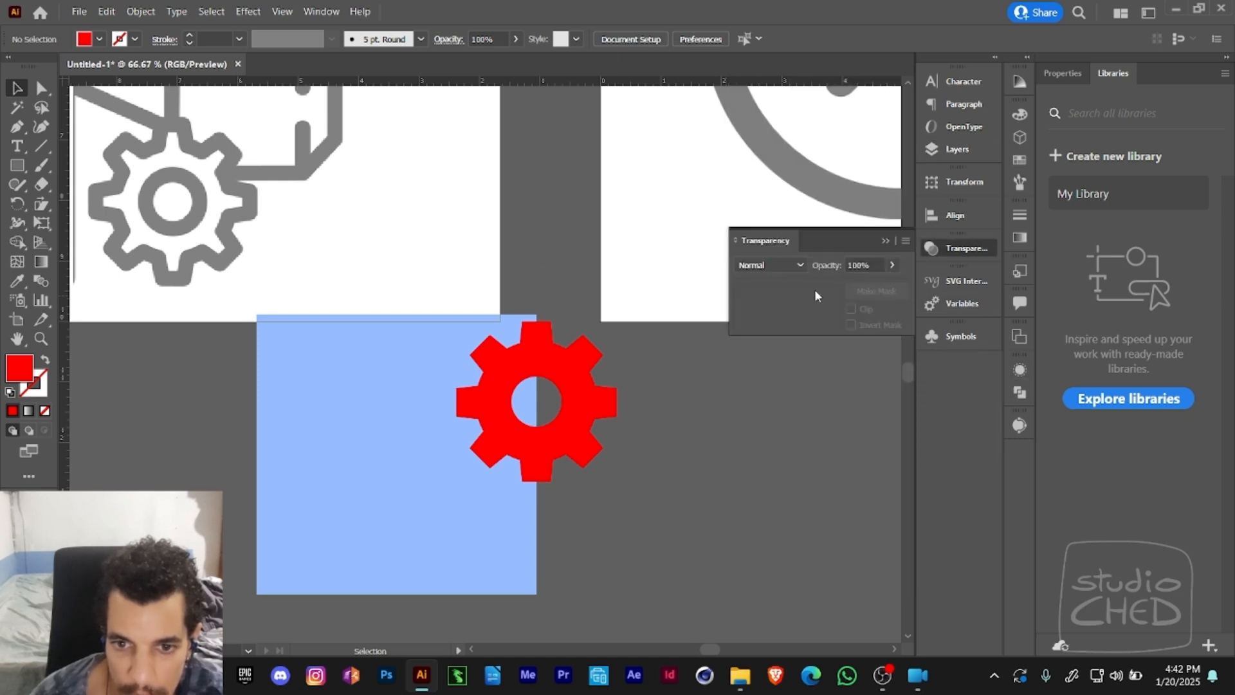
drag(641, 379, 671, 459)
click(674, 402)
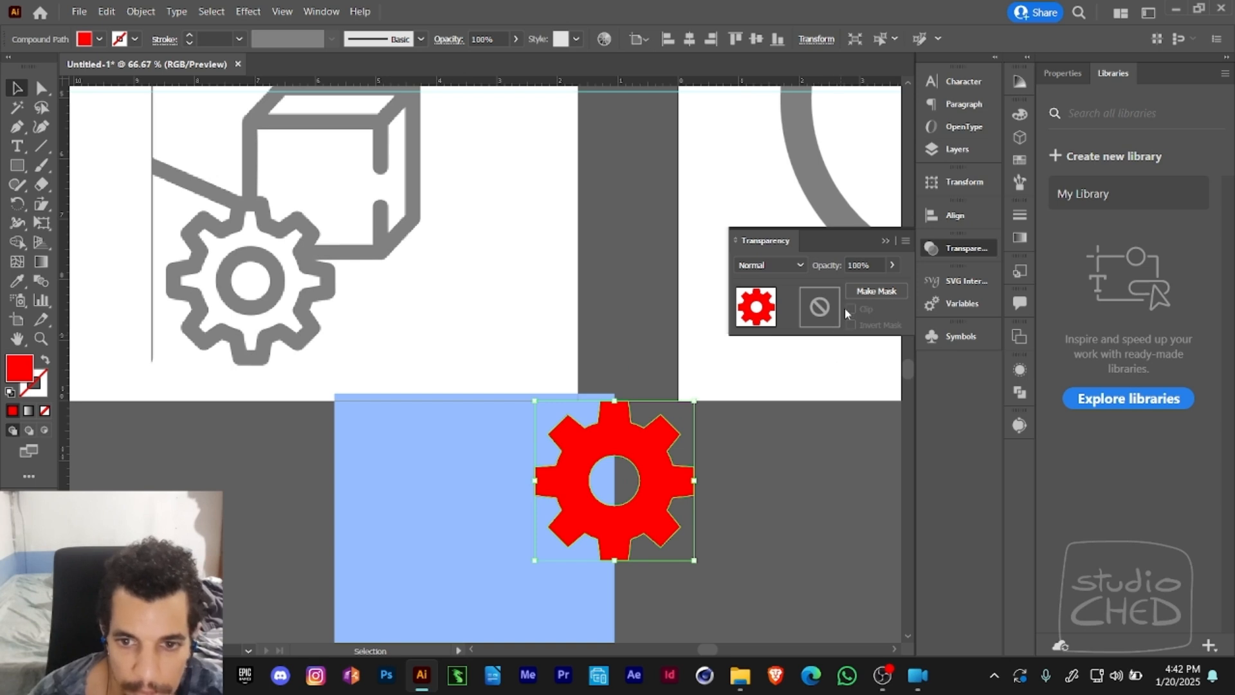
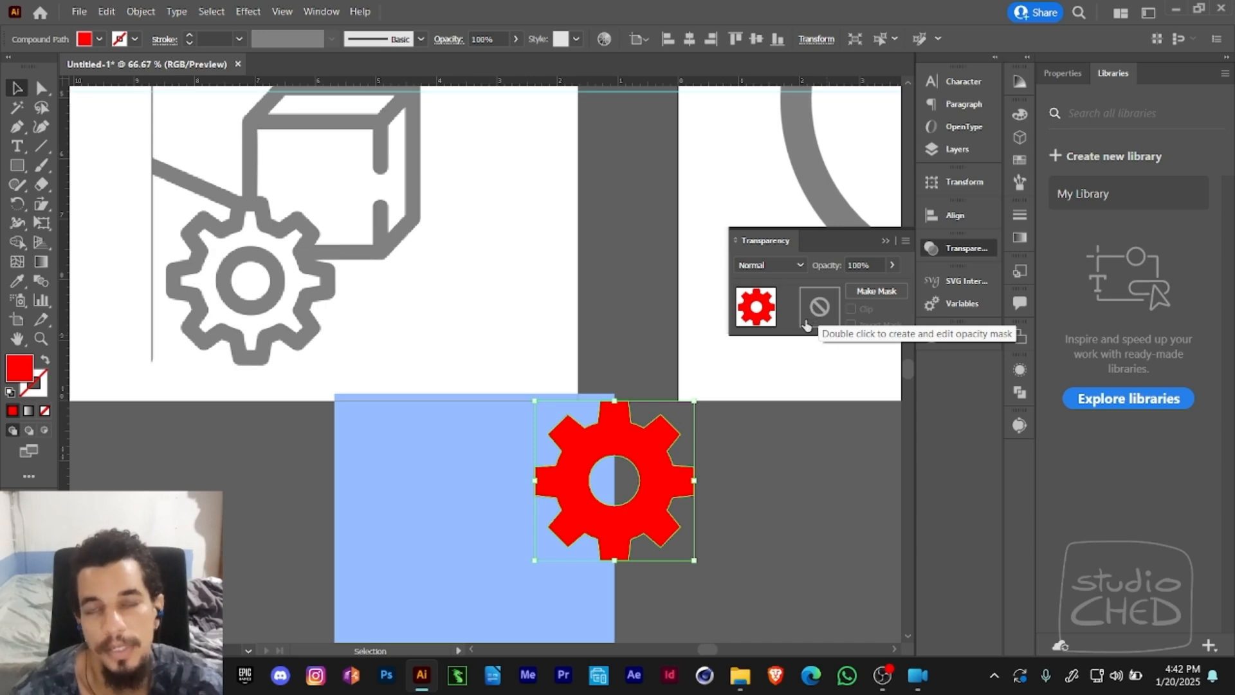
- Move the red gear onto the artboard, just beside the lower gray reference gear
click(751, 407)
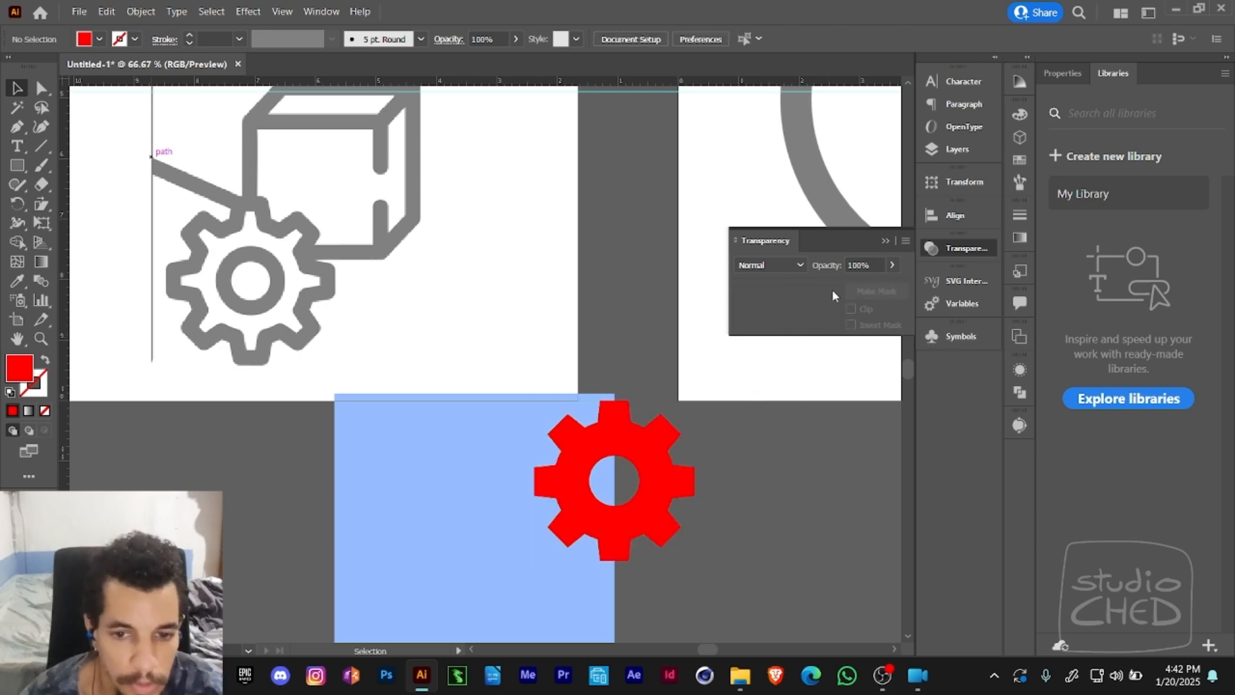
drag(675, 517, 755, 378)
click(755, 379)
drag(654, 326, 649, 423)
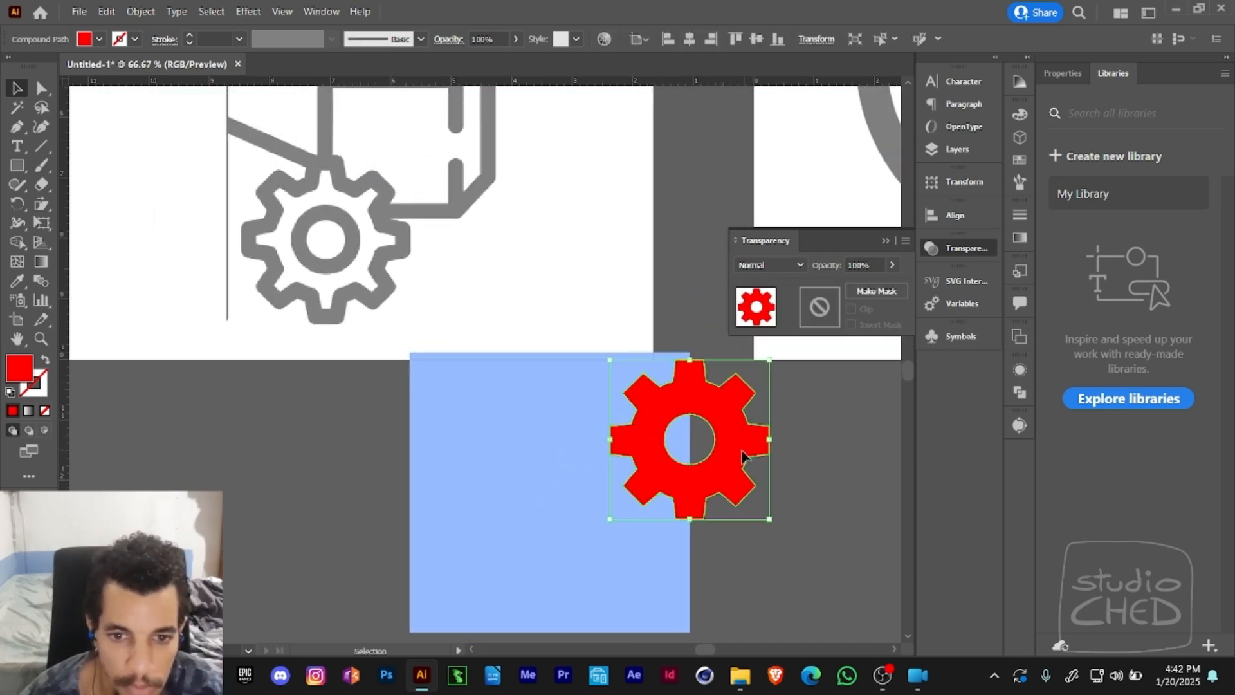
mouse_move(742, 449)
mouse_down()
mouse_move(370, 256)
mouse_move(412, 329)
mouse_move(586, 360)
mouse_up()
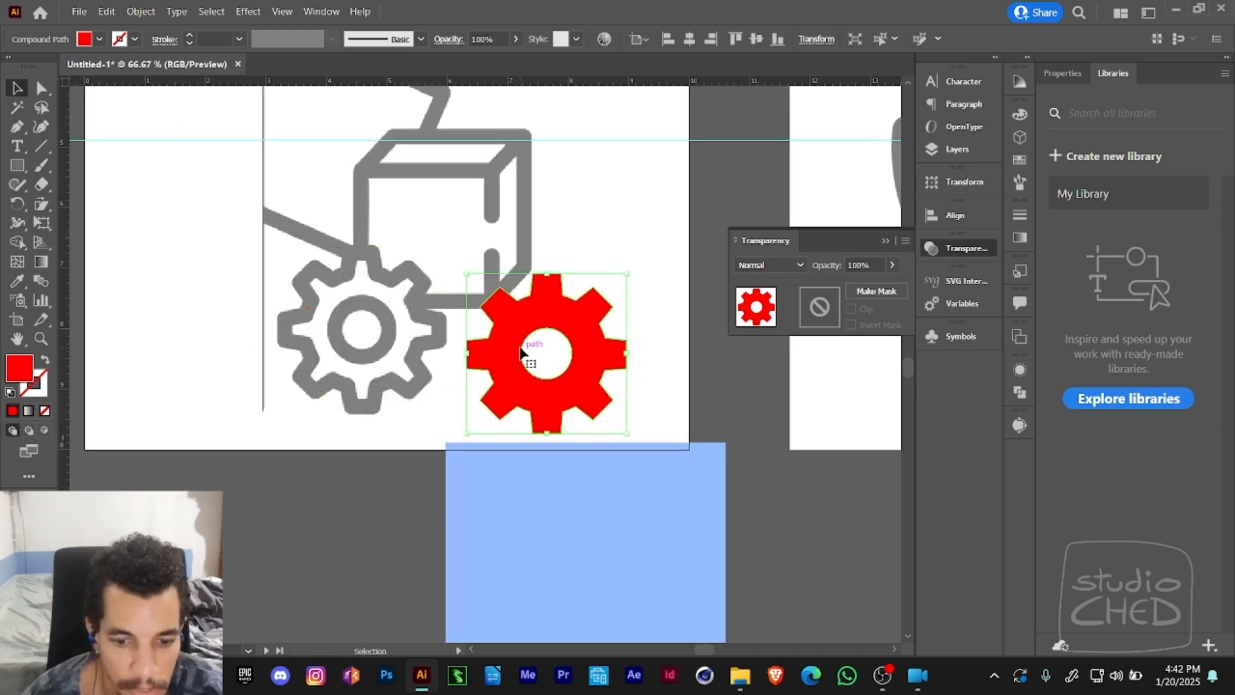
key(i)
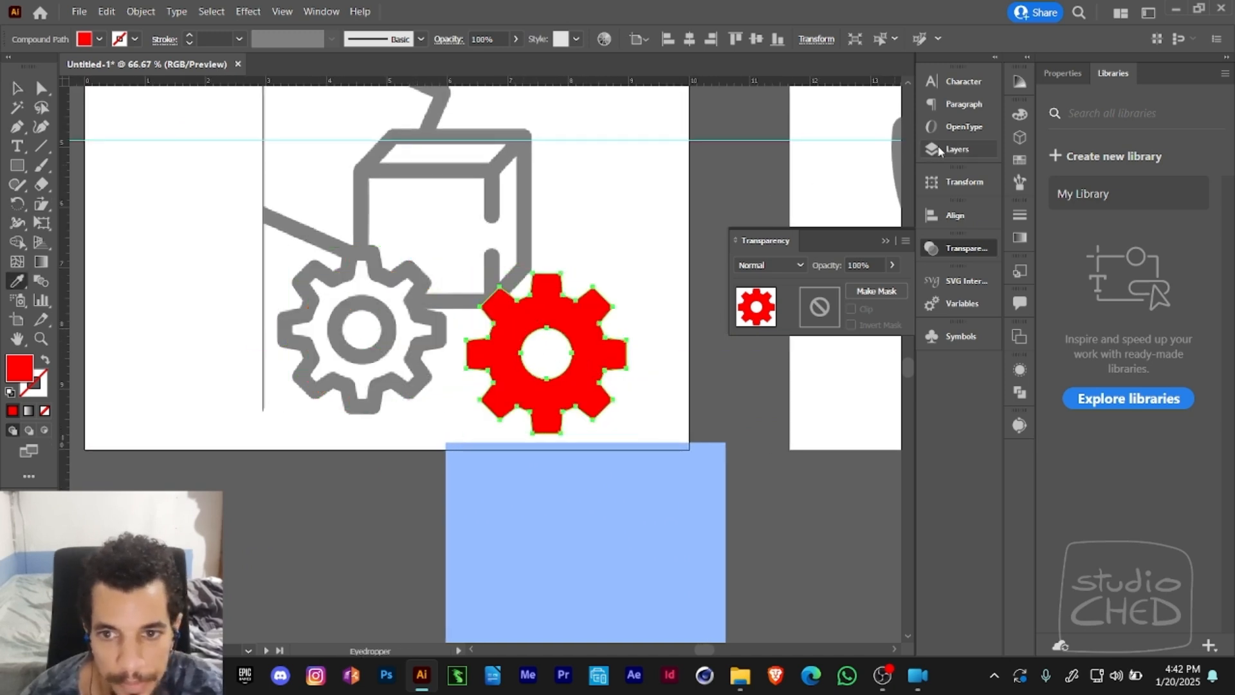
key(shift+x)
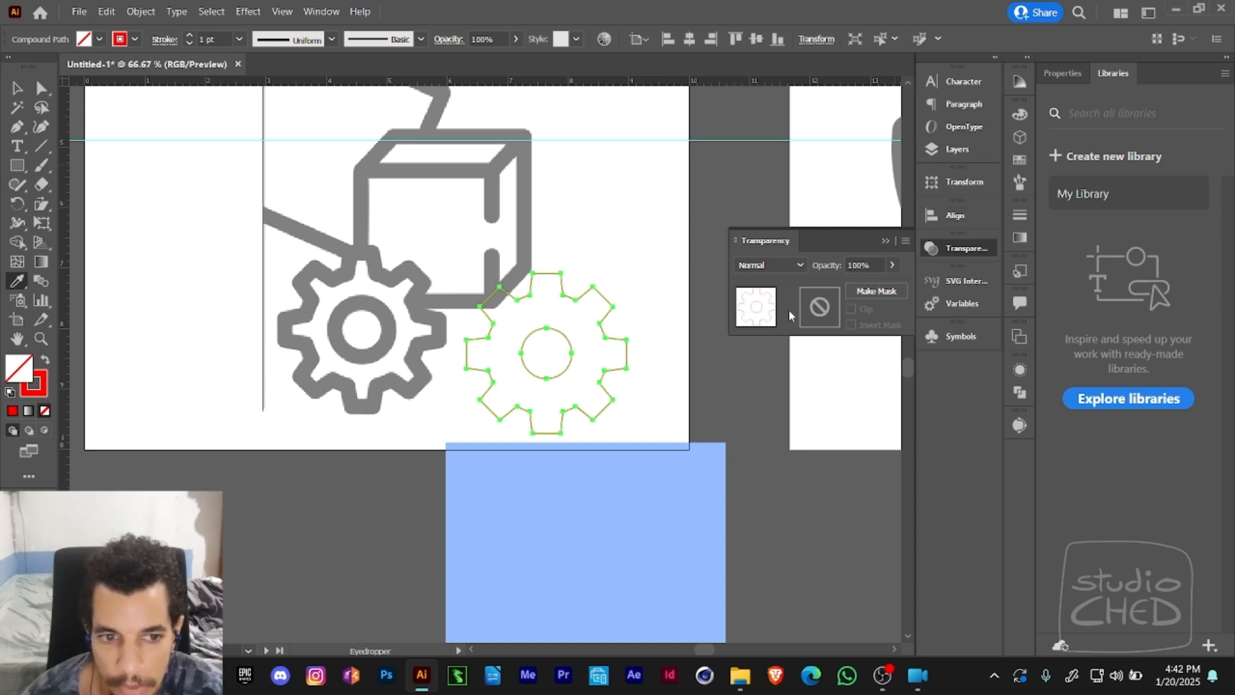
key(shift+x)
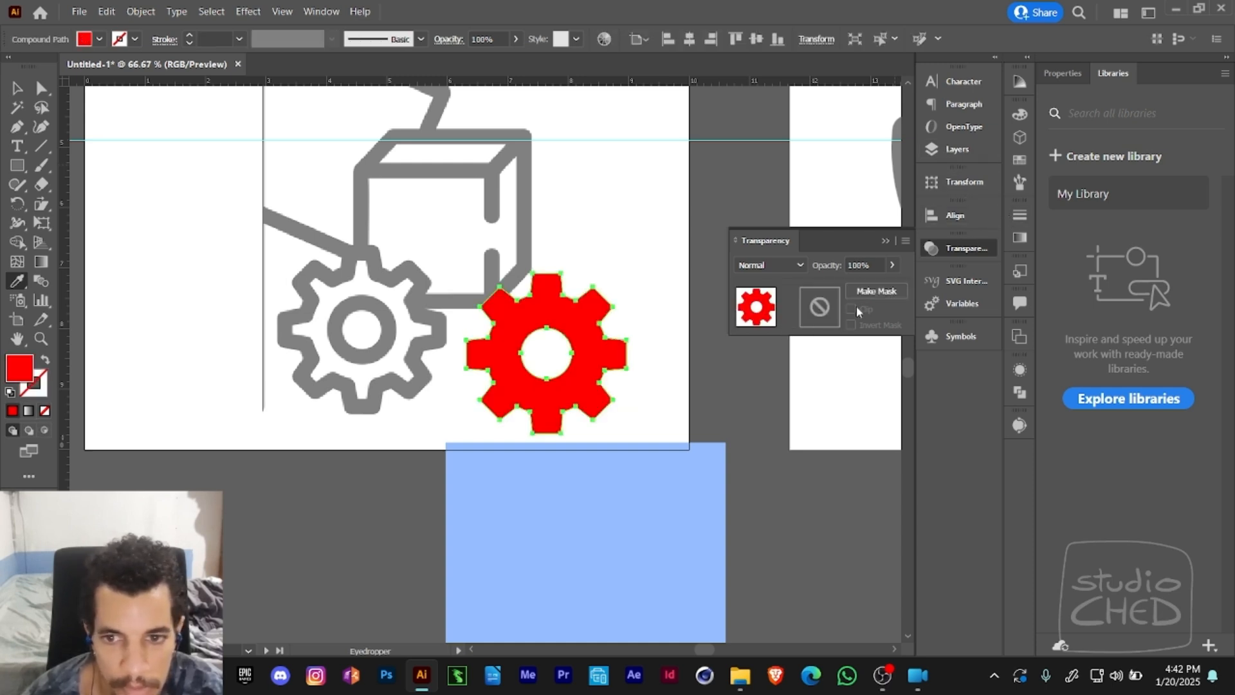
- Delete the light blue rectangle below the artboard
key(a)
click(709, 479)
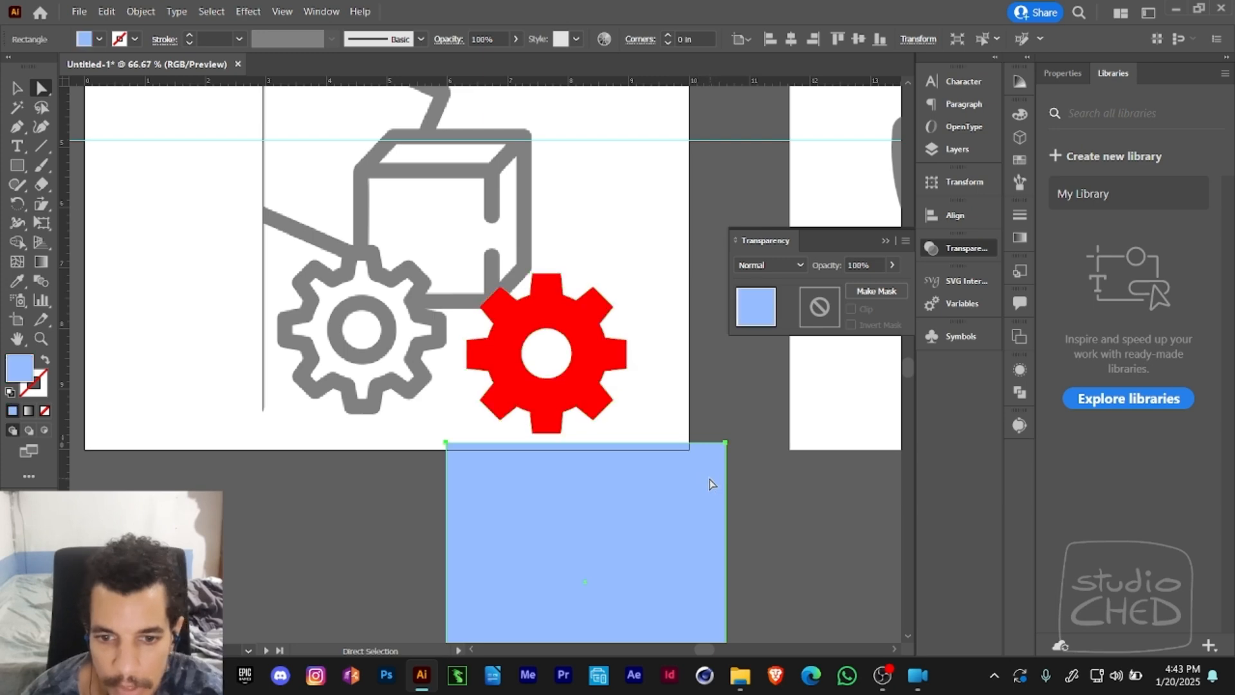
key(Delete)
- Show the hidden box group and sample its white fill and black outline onto the red gear with the Eyedropper
click(945, 152)
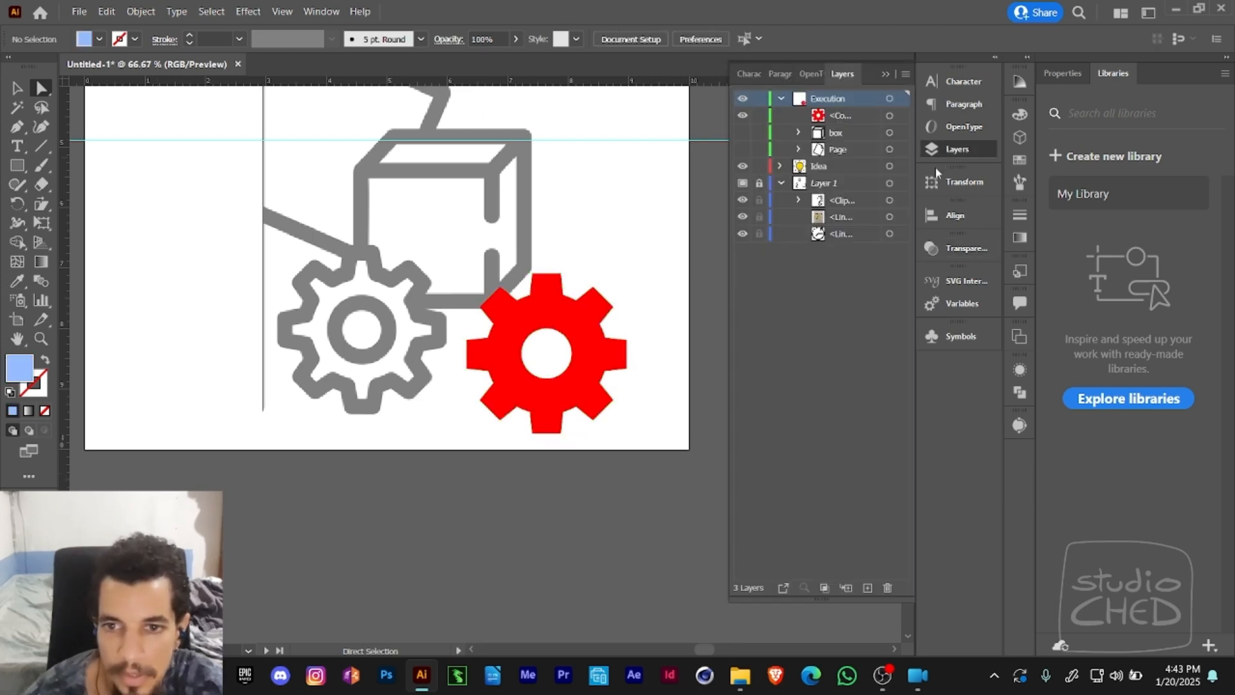
click(742, 133)
click(546, 312)
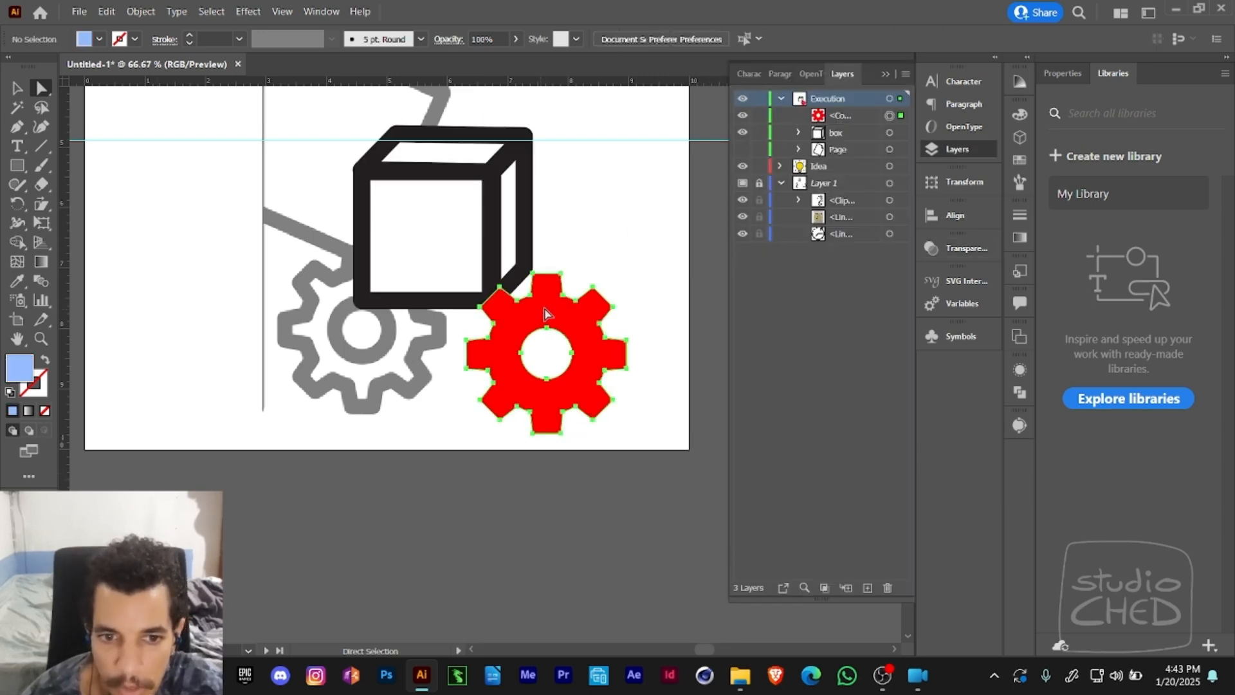
click(17, 283)
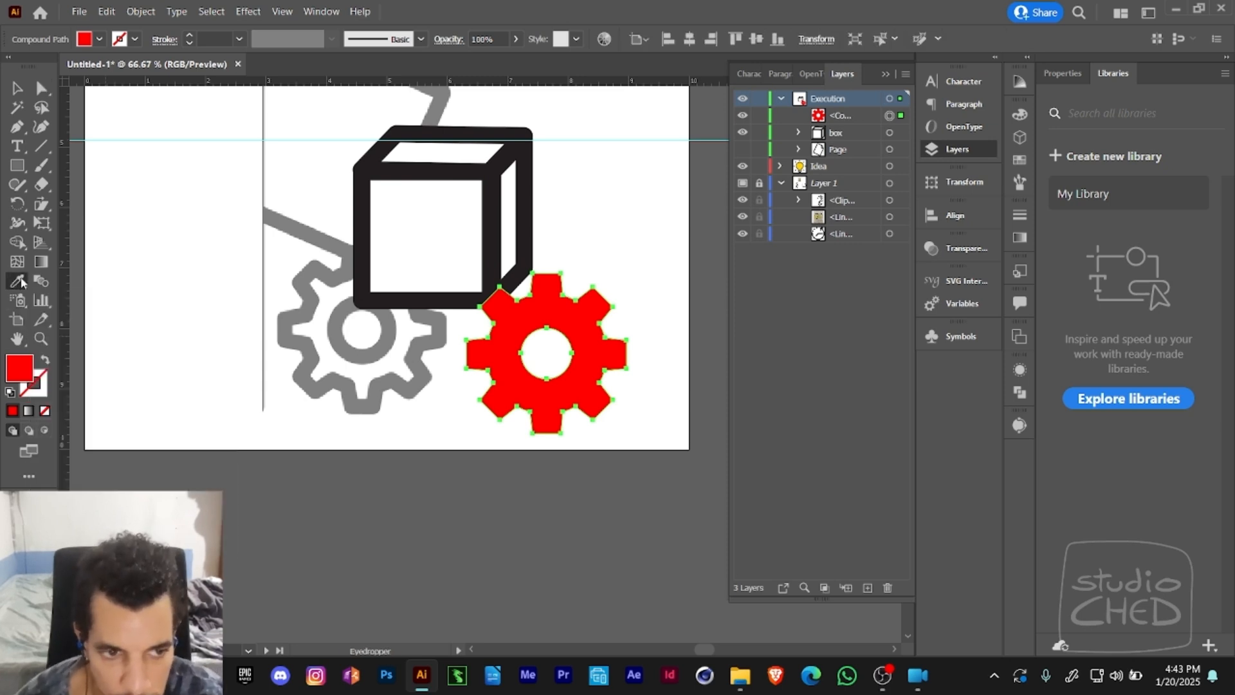
click(494, 221)
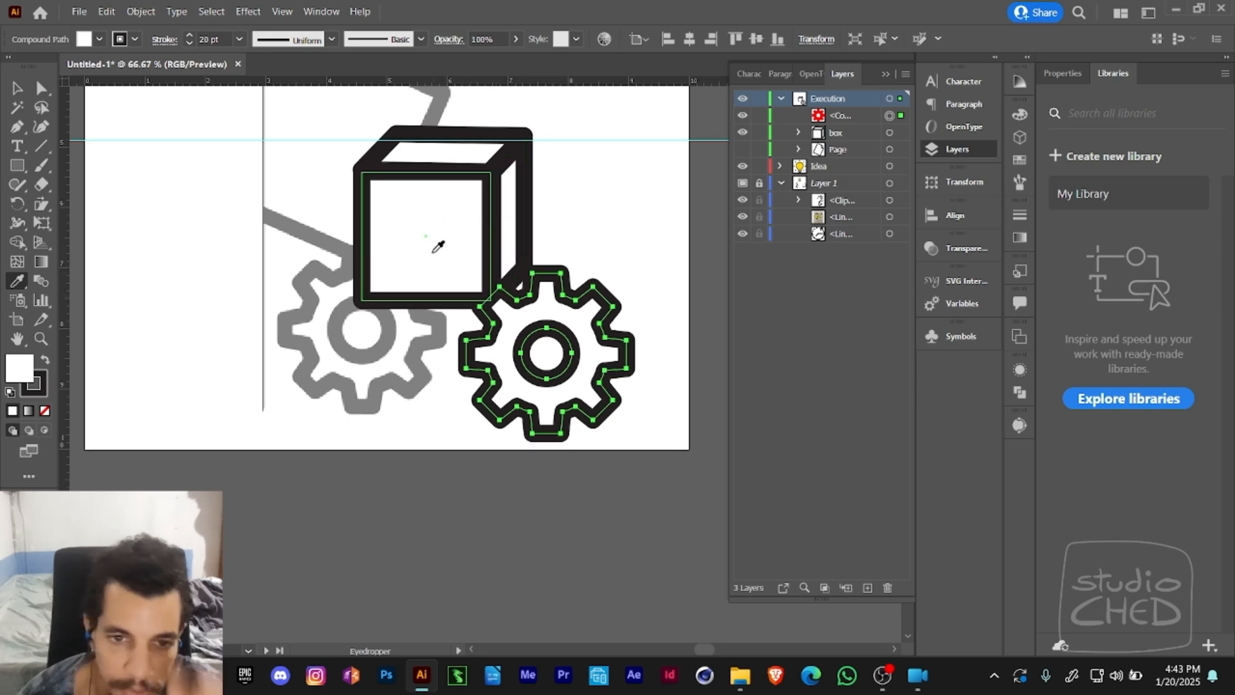
- Move the outlined gear over the lower gray reference gear
key(v)
click(633, 233)
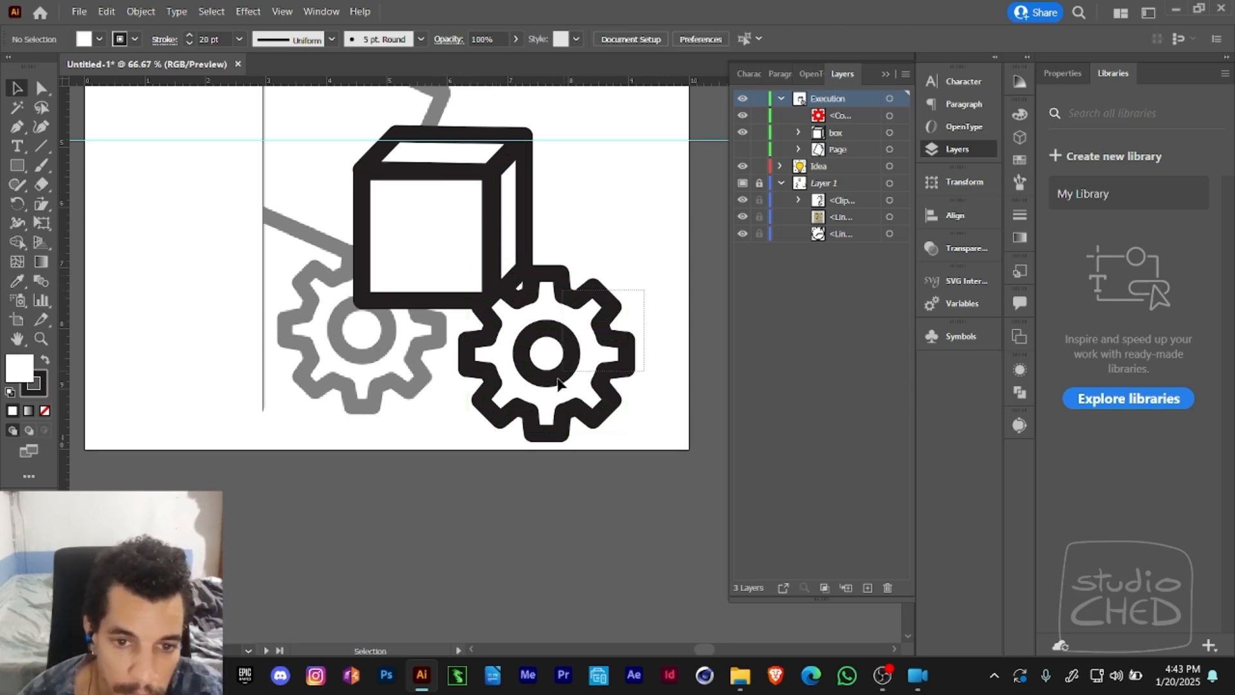
drag(563, 338, 444, 317)
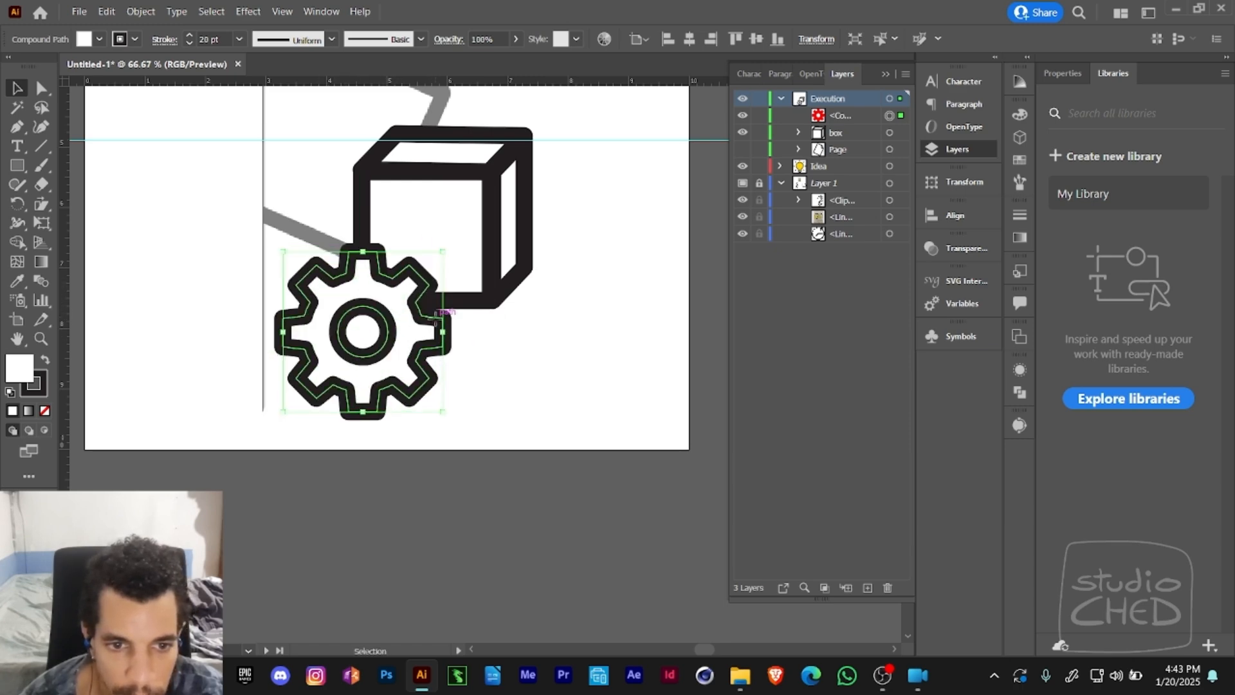
- Duplicate the outlined gear and place the copy over the upper gray reference gear
key(a)
key(ctrl+minus)
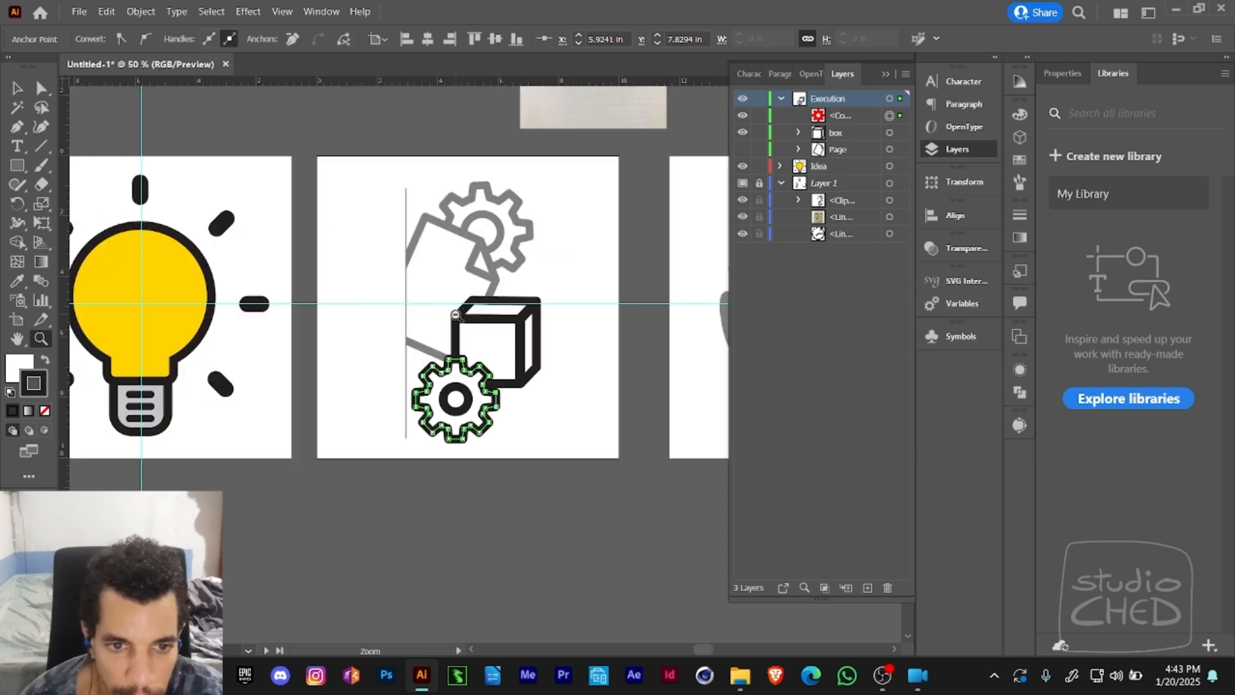
key(ctrl+minus)
key(v)
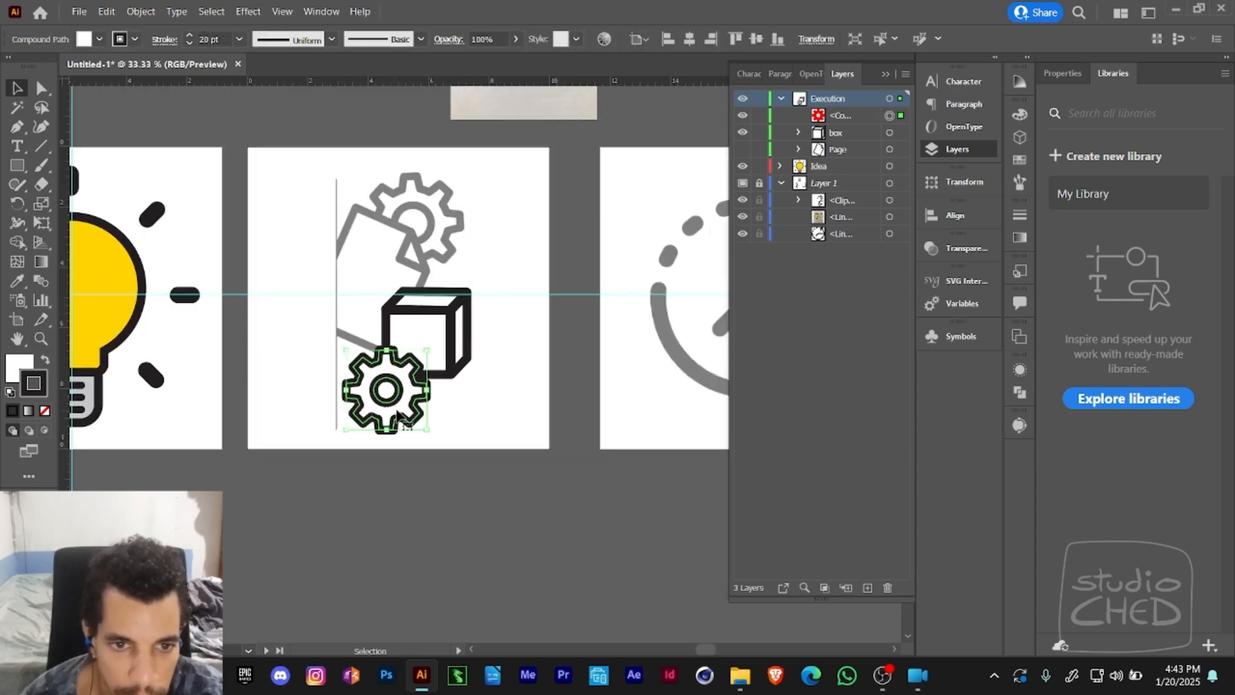
drag(398, 395, 424, 236)
click(476, 228)
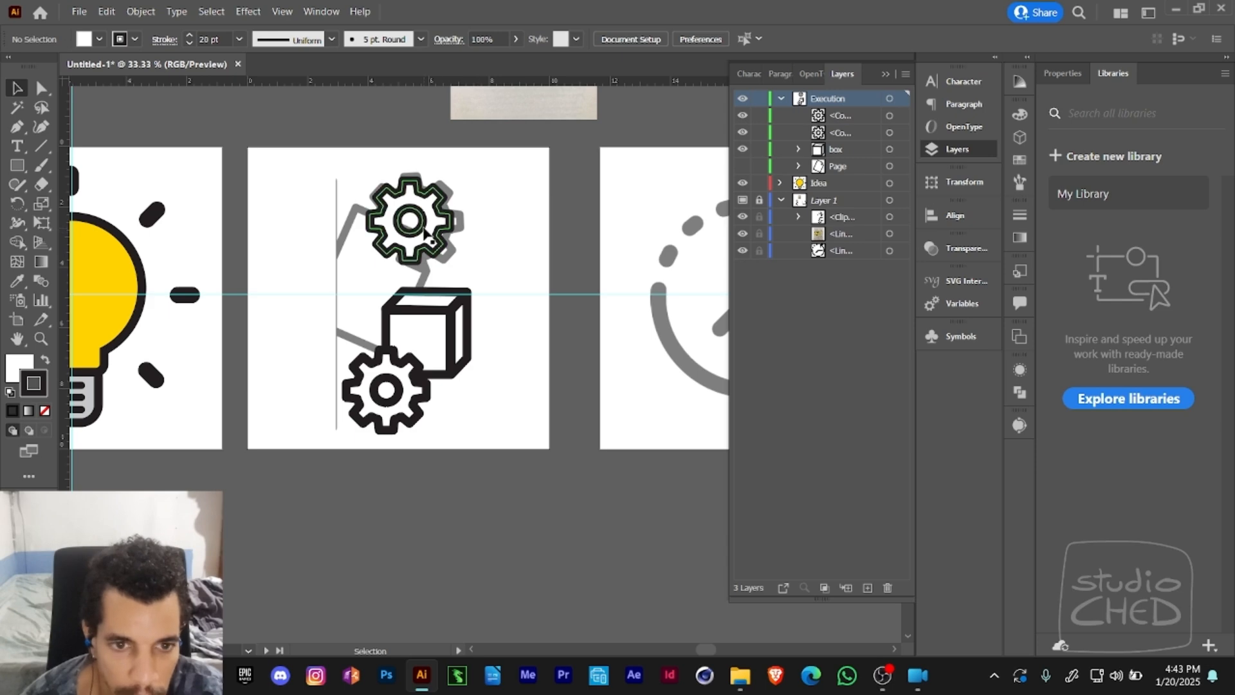
- Scale up the duplicated gear with Free Transform to match the upper reference gear's size
click(424, 256)
key(e)
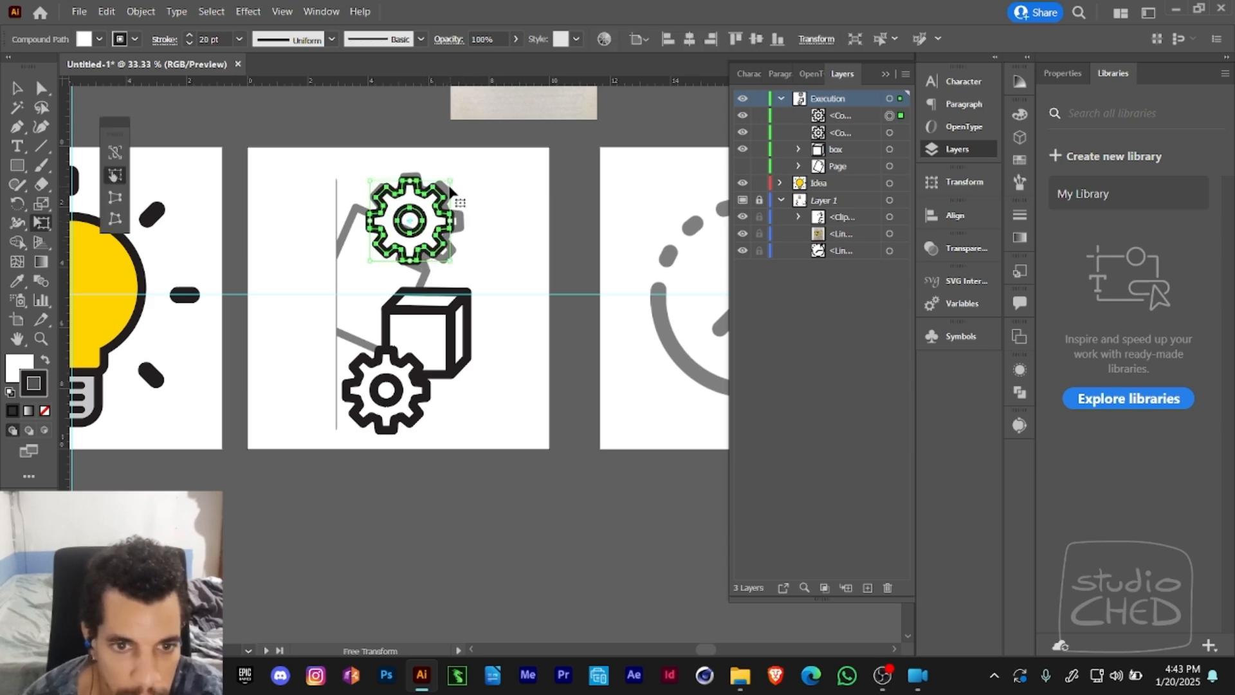
mouse_move(452, 180)
mouse_down()
mouse_move(461, 171)
mouse_move(461, 216)
mouse_up()
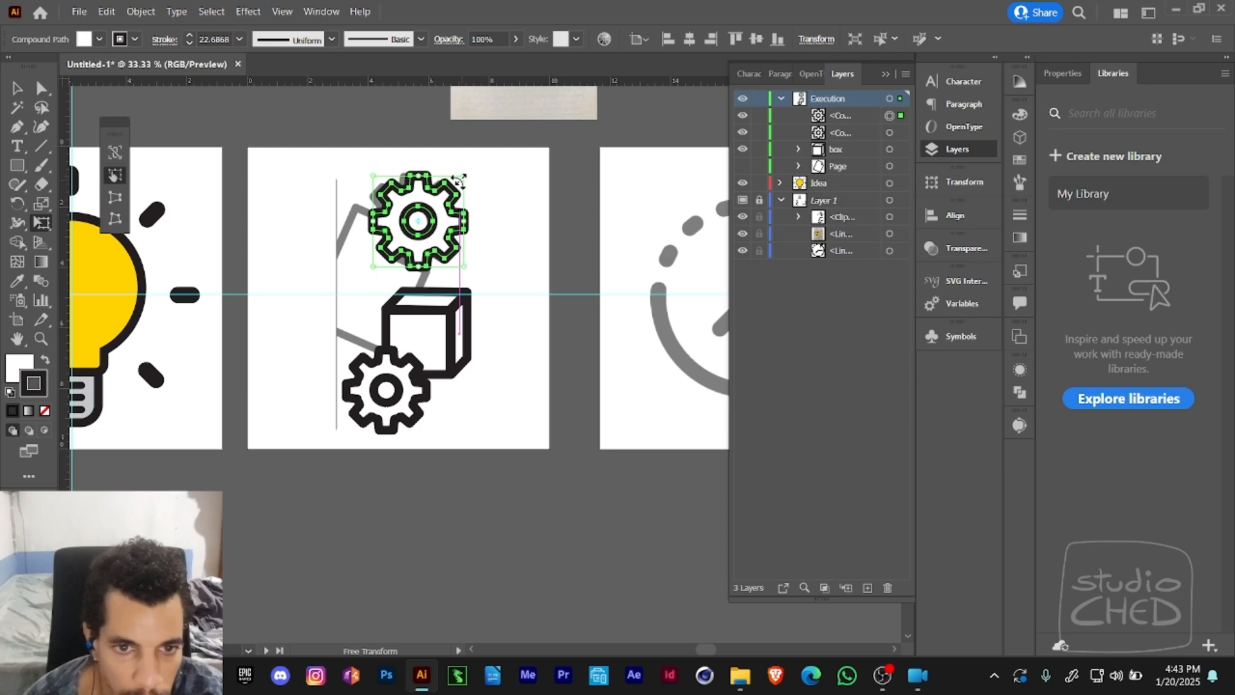
drag(374, 177, 371, 174)
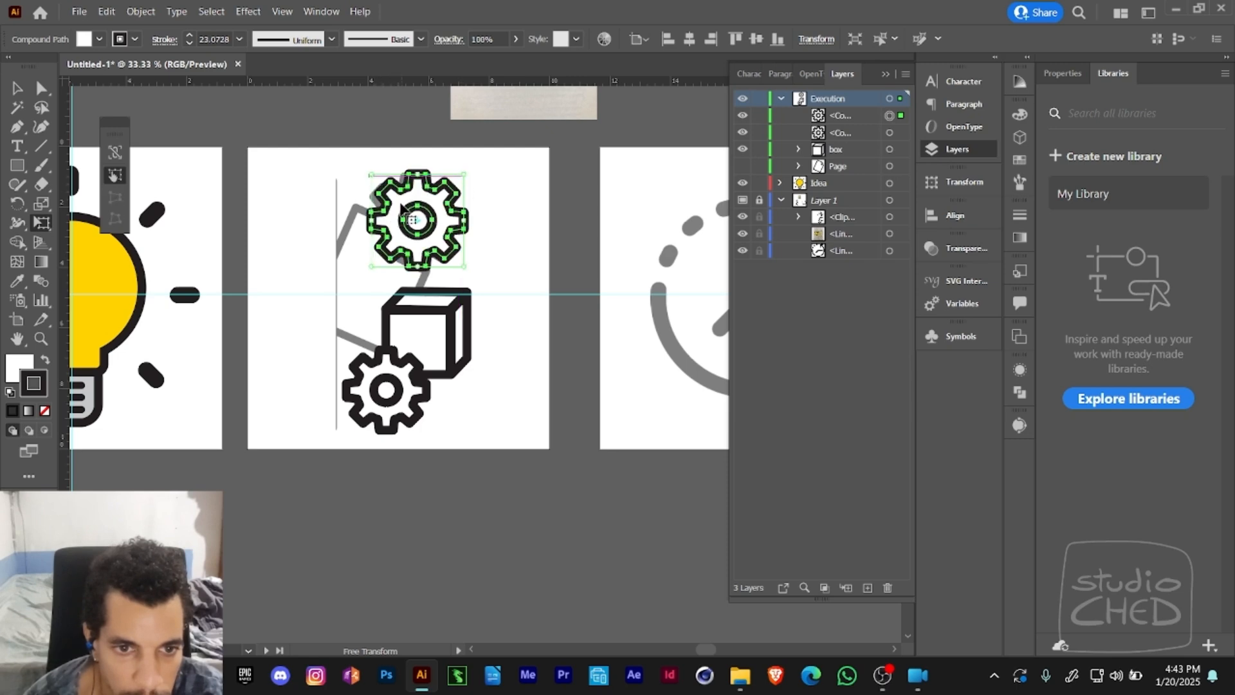
- Move the enlarged gear clear of the upper reference gear and reduce its stroke weight to 19 pt
mouse_move(405, 211)
mouse_down()
mouse_move(513, 223)
mouse_move(499, 232)
mouse_up()
key(a)
key(v)
key(a)
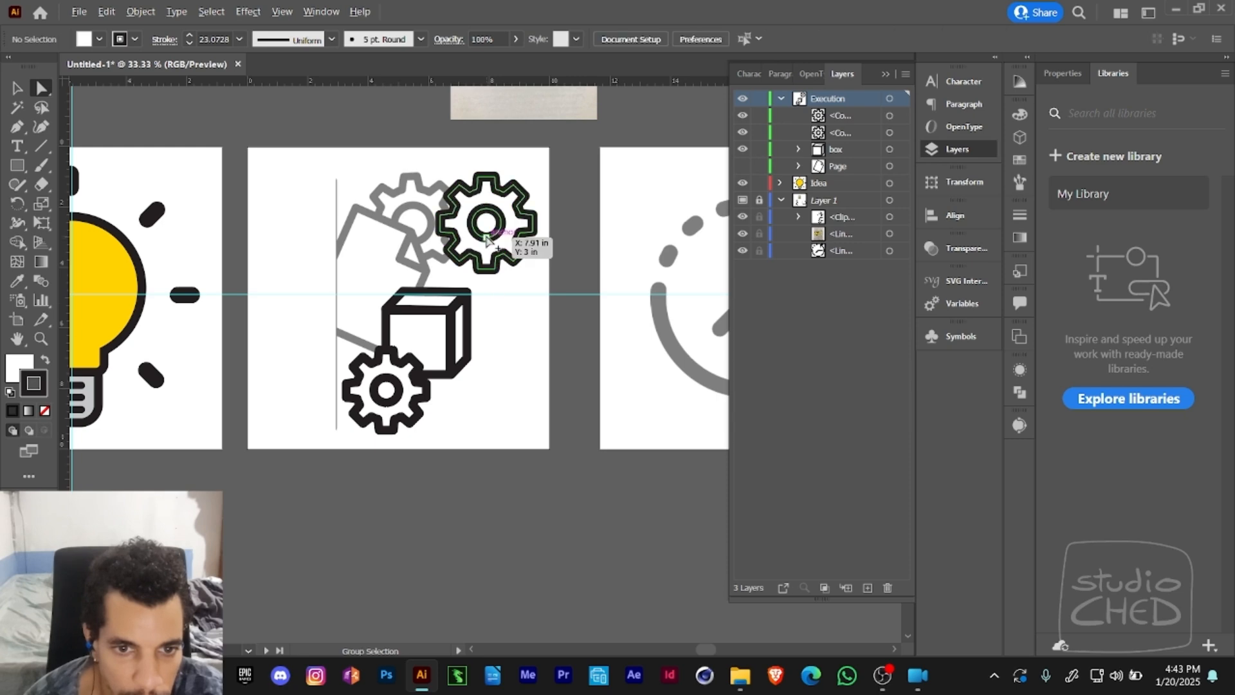
click(501, 231)
key(e)
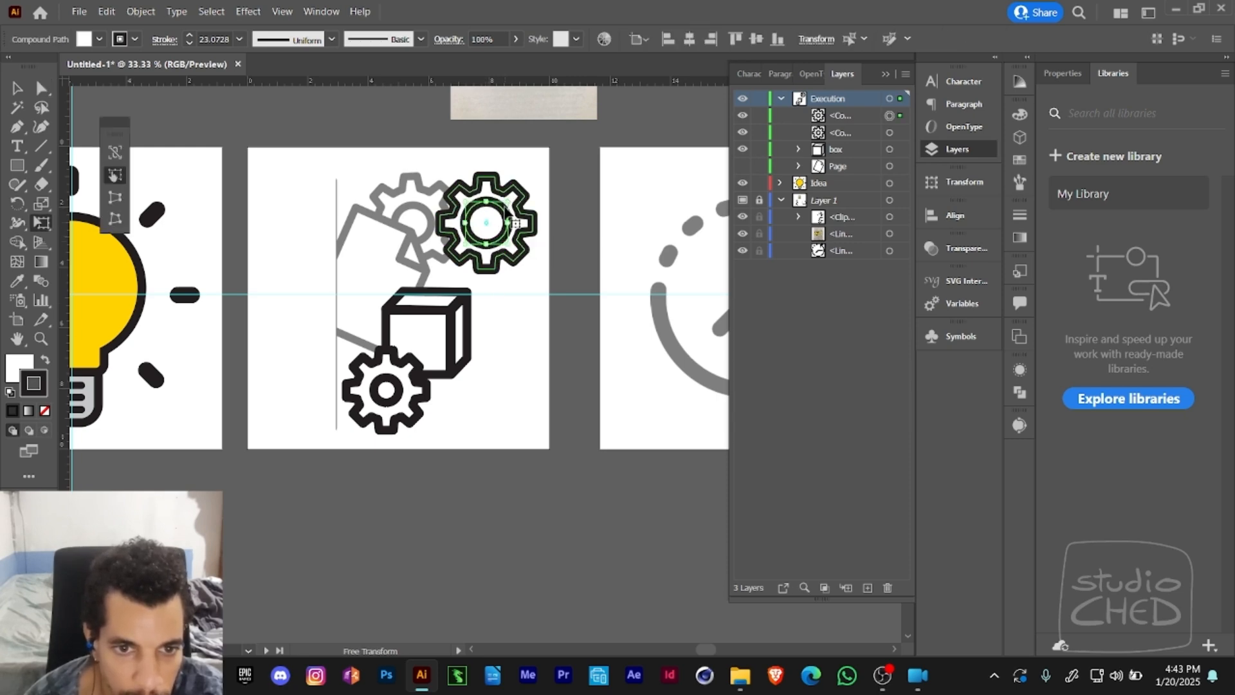
key(a)
click(542, 204)
click(480, 240)
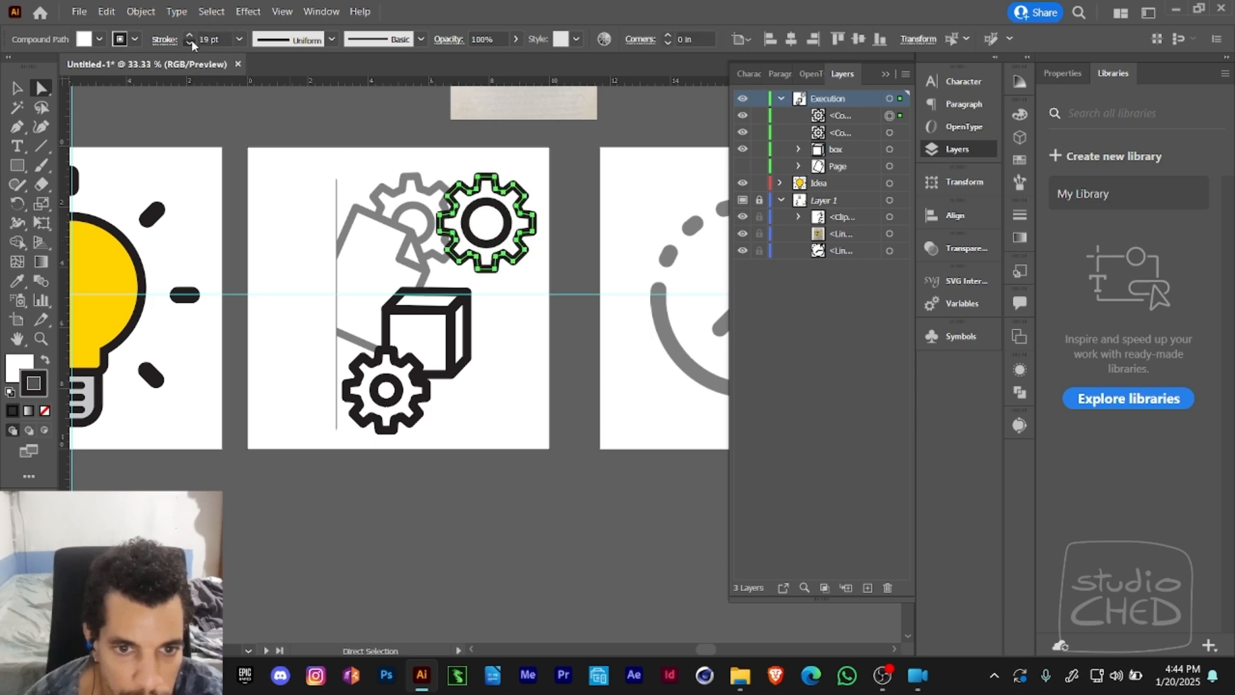
click(479, 348)
- Select the enlarged gear's inner circle and reduce the stroke weight to 15 pt
click(494, 242)
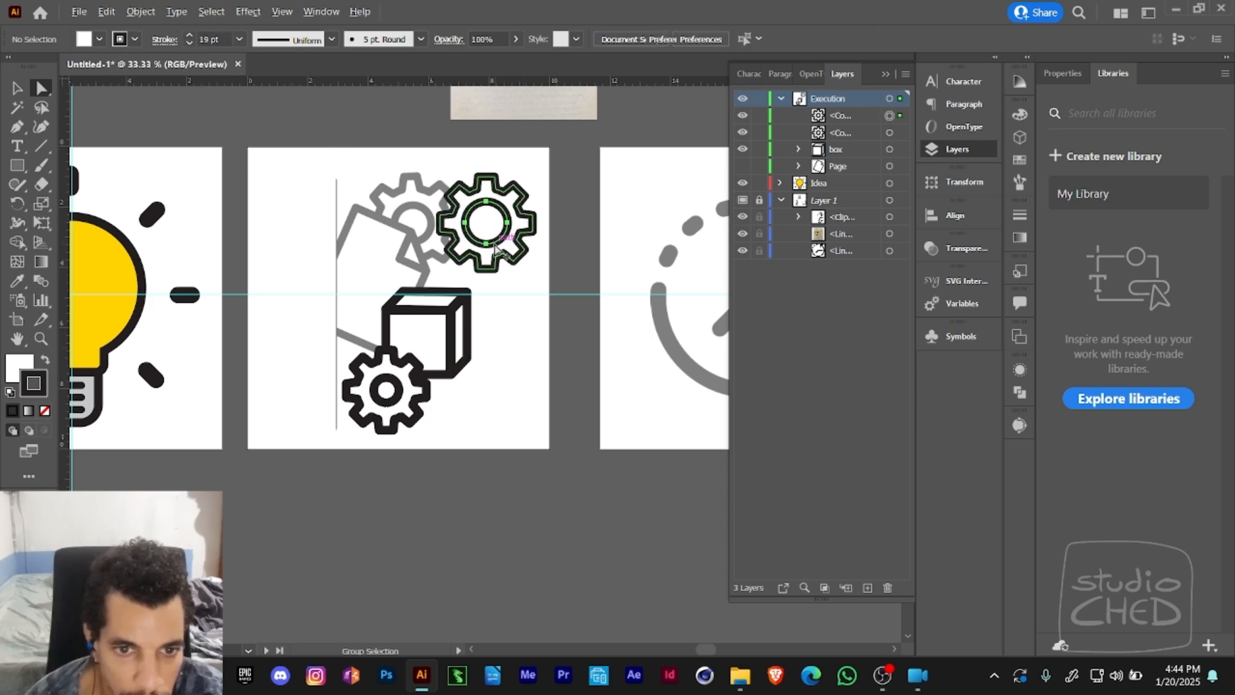
click(190, 43)
click(190, 43)
click(190, 44)
click(190, 43)
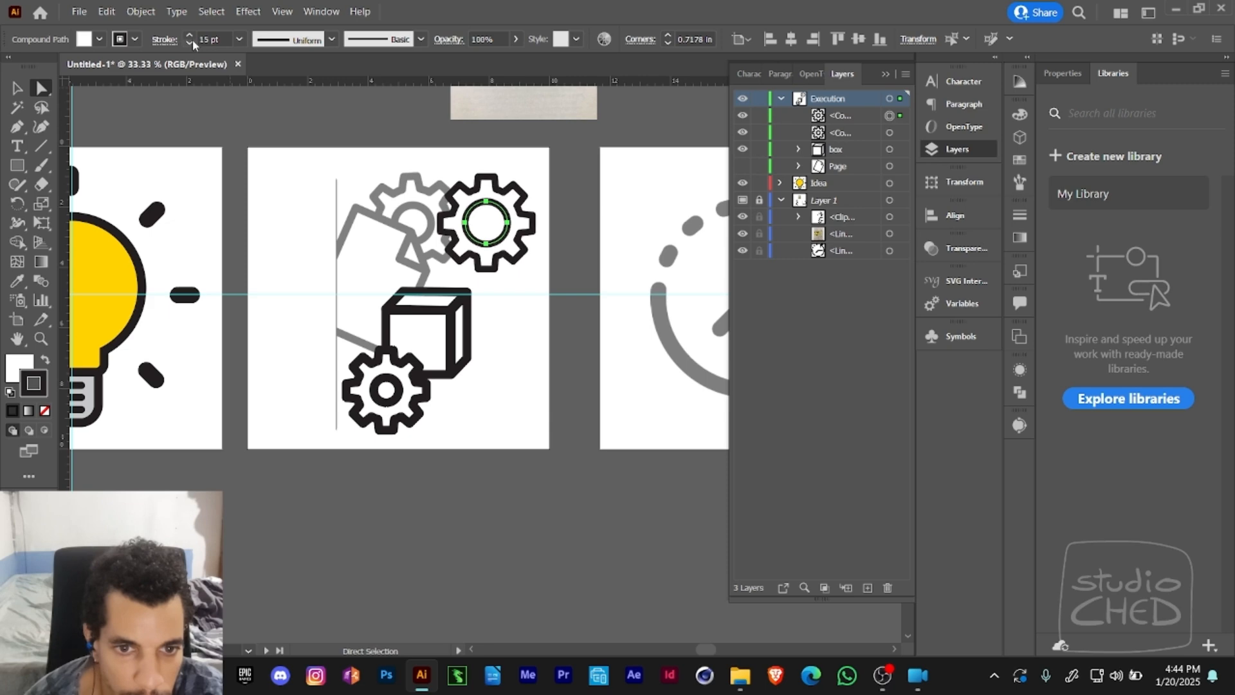
click(366, 190)
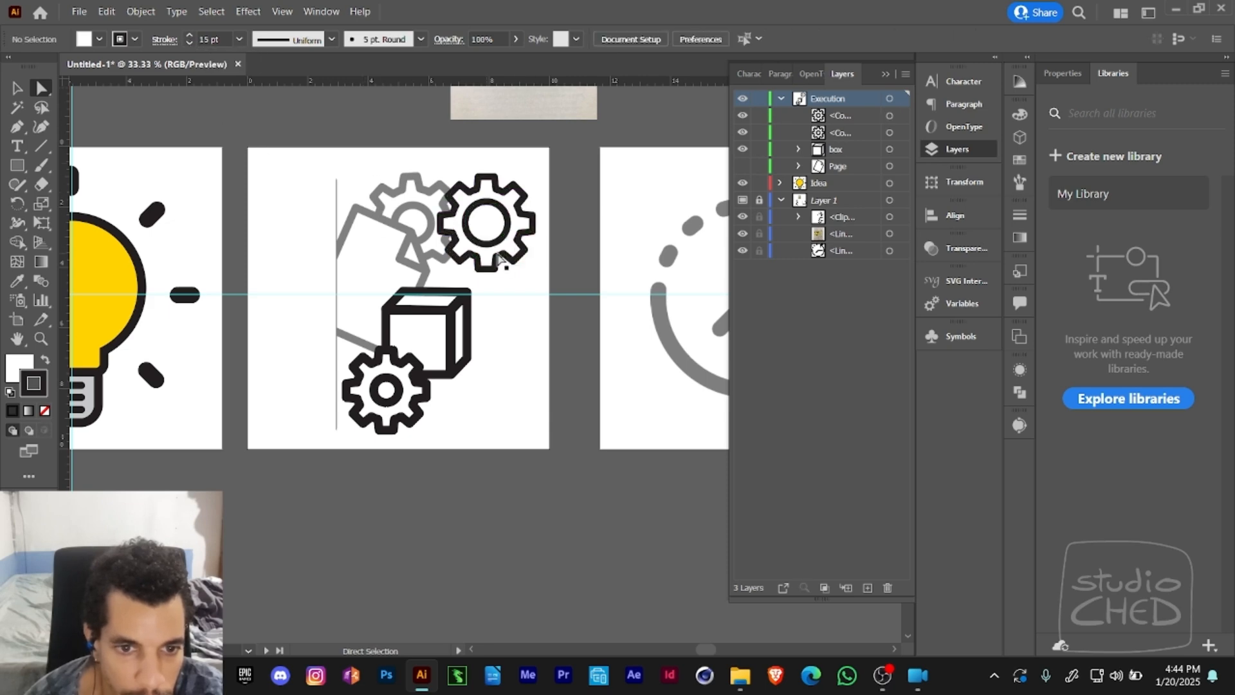
- Move the enlarged gear back over the upper gray reference gear
key(v)
drag(483, 229, 407, 248)
click(520, 263)
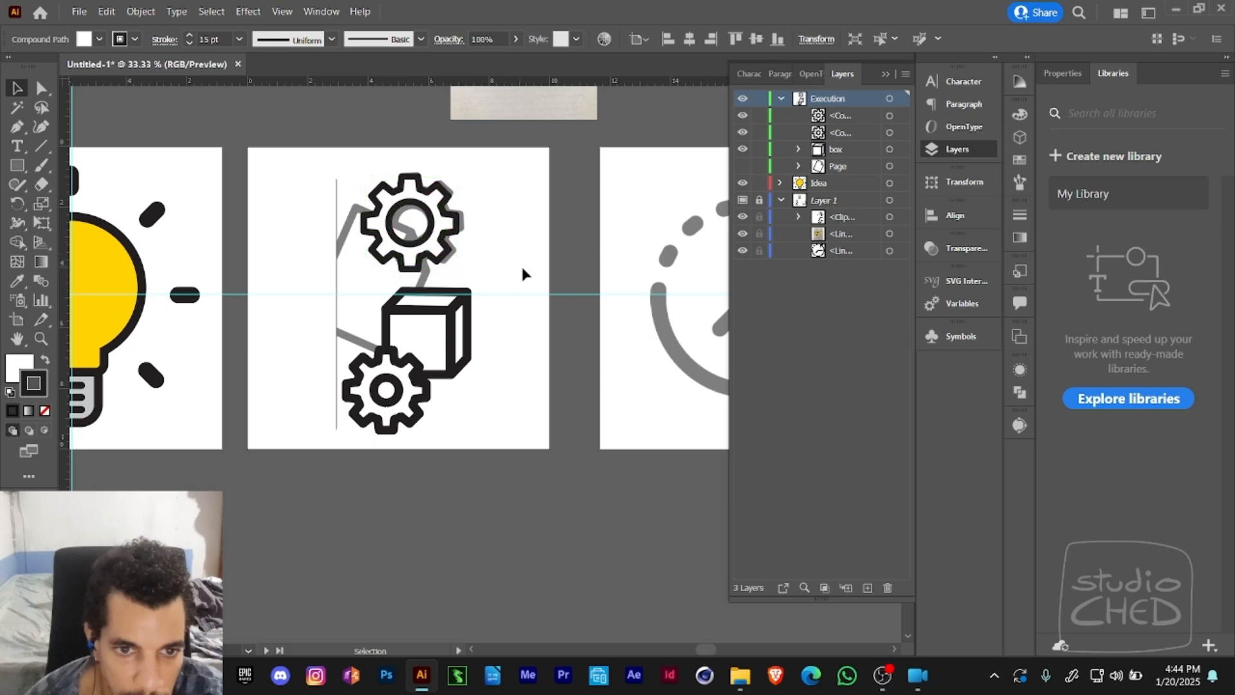
ctrl+alt+click(512, 273)
- Show the hidden Page group and send the upper gear to the back, behind the page
drag(486, 294, 481, 194)
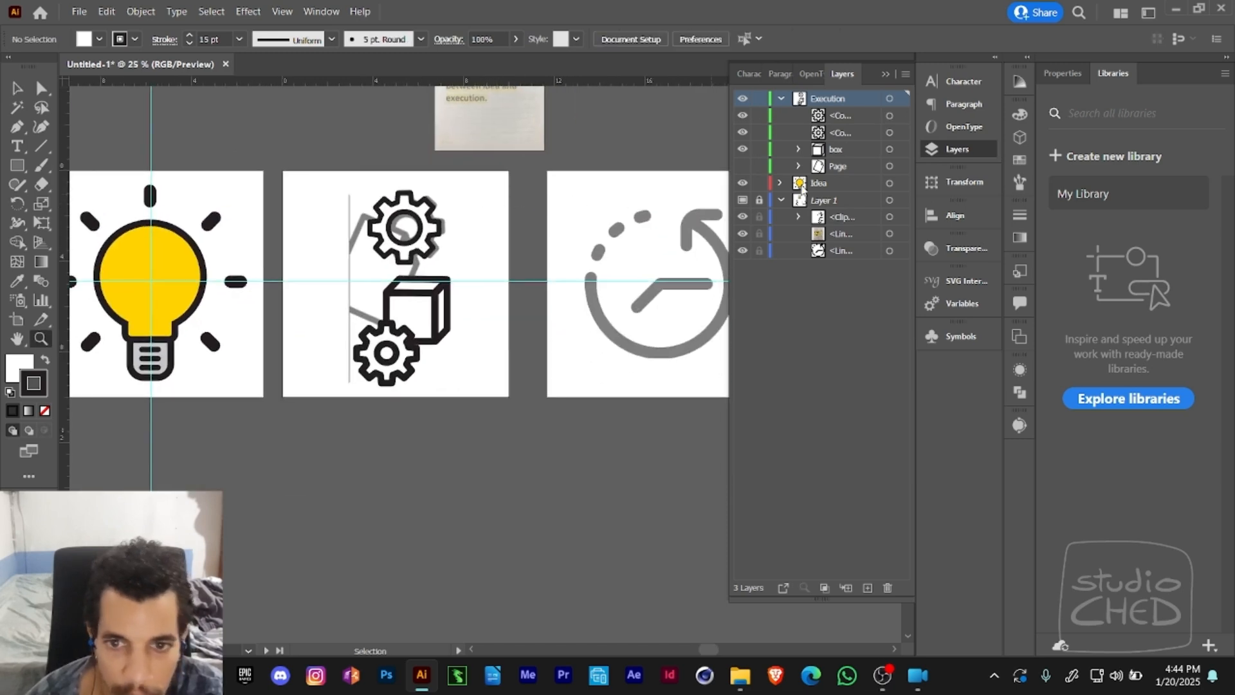
click(742, 166)
key(v)
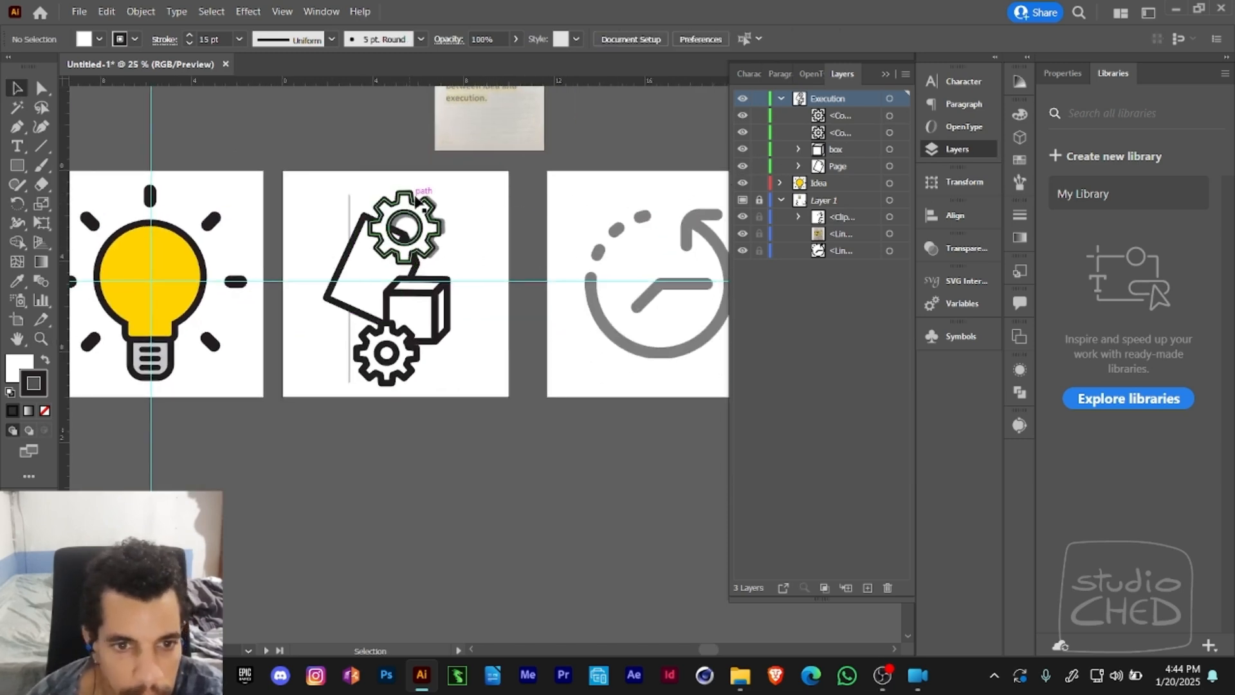
click(390, 260)
key(ctrl+shift+bracketleft)
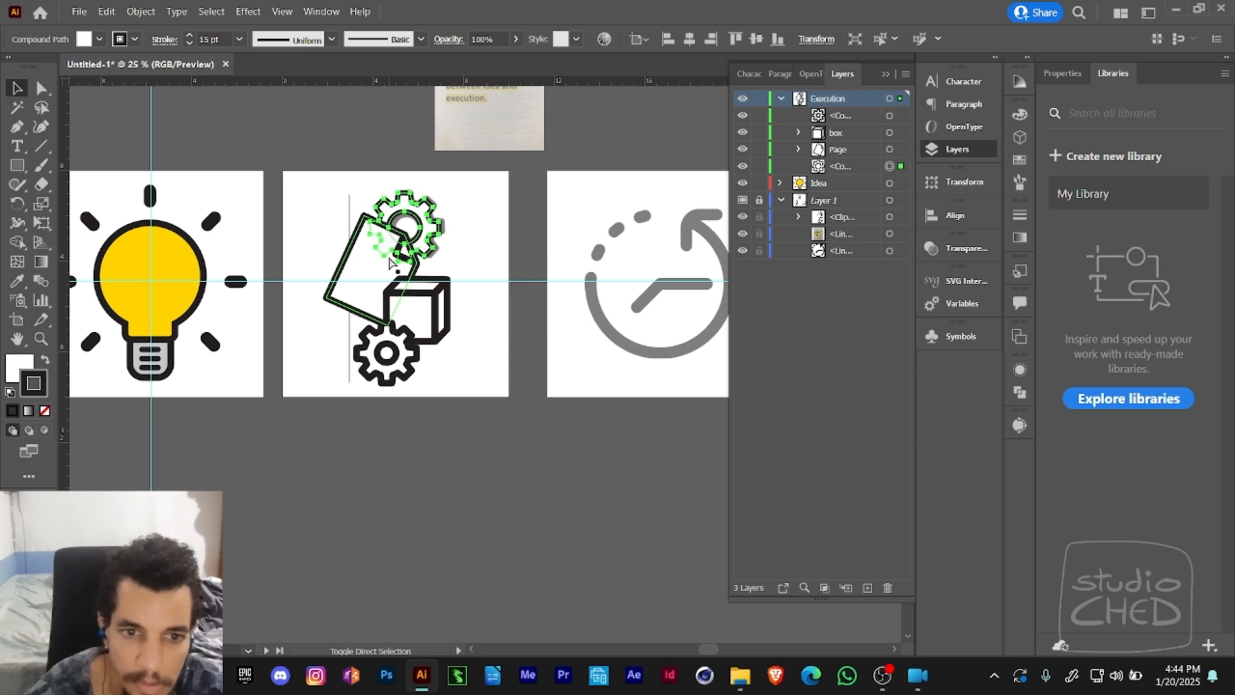
click(487, 268)
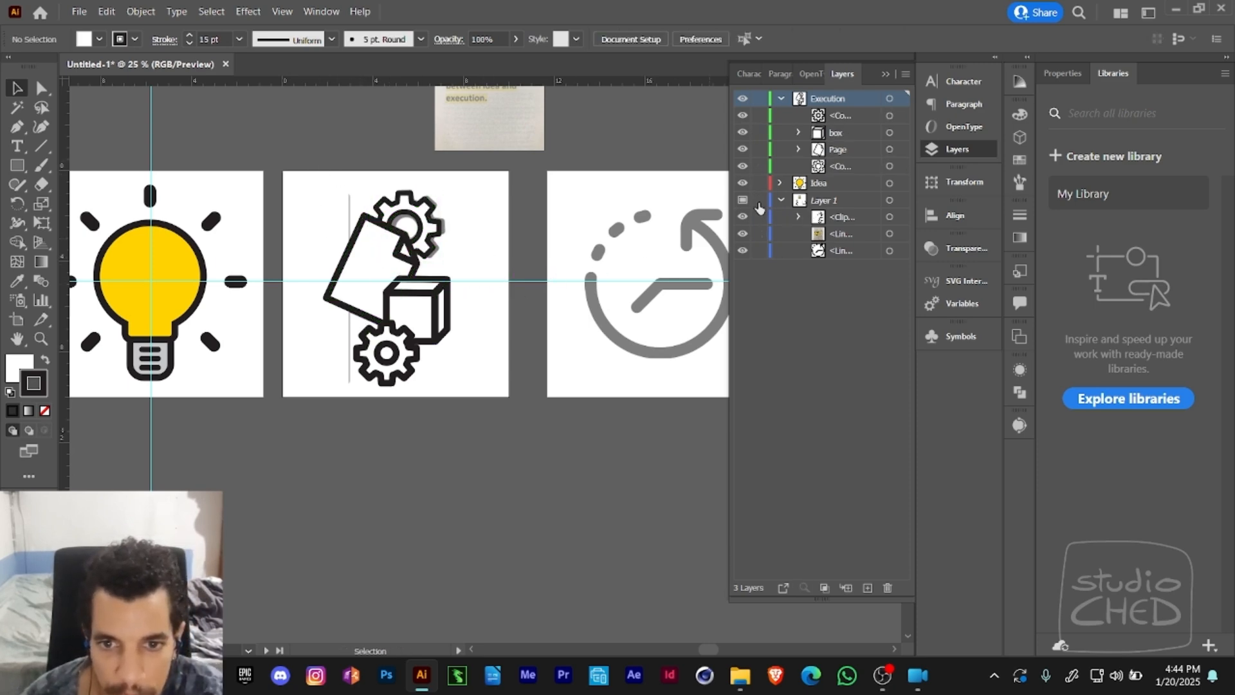
- Turn off the Template option for Layer 1
double_click(812, 201)
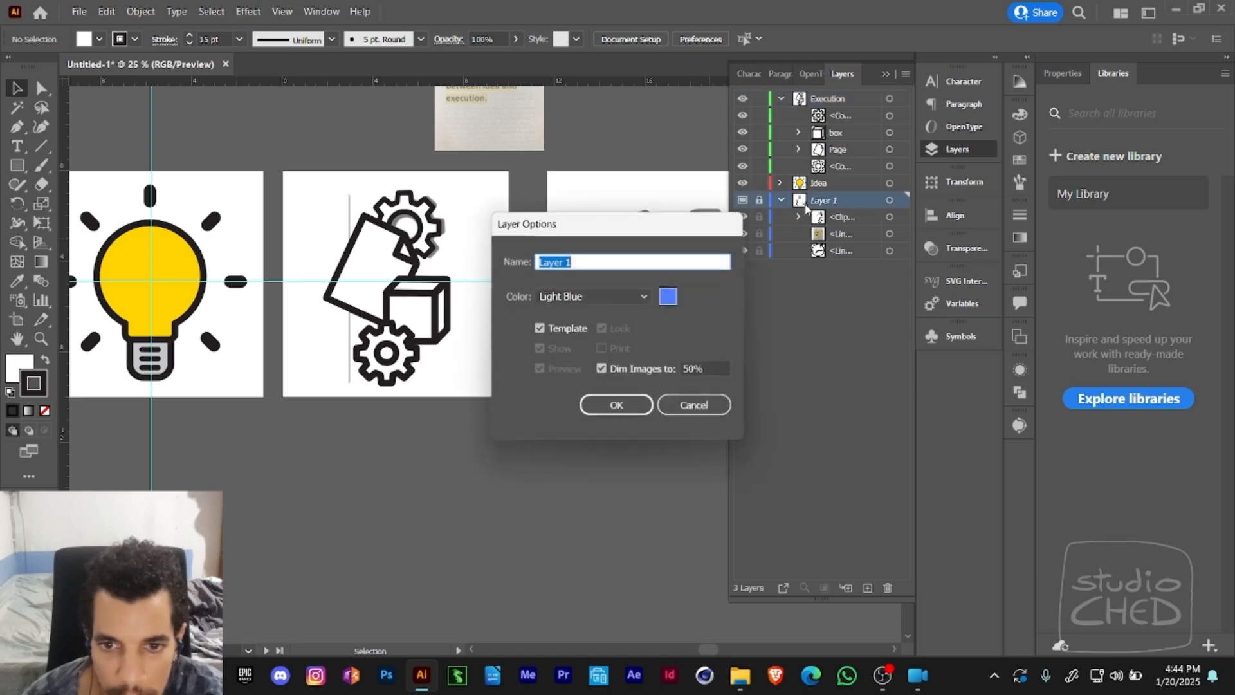
click(576, 329)
click(616, 405)
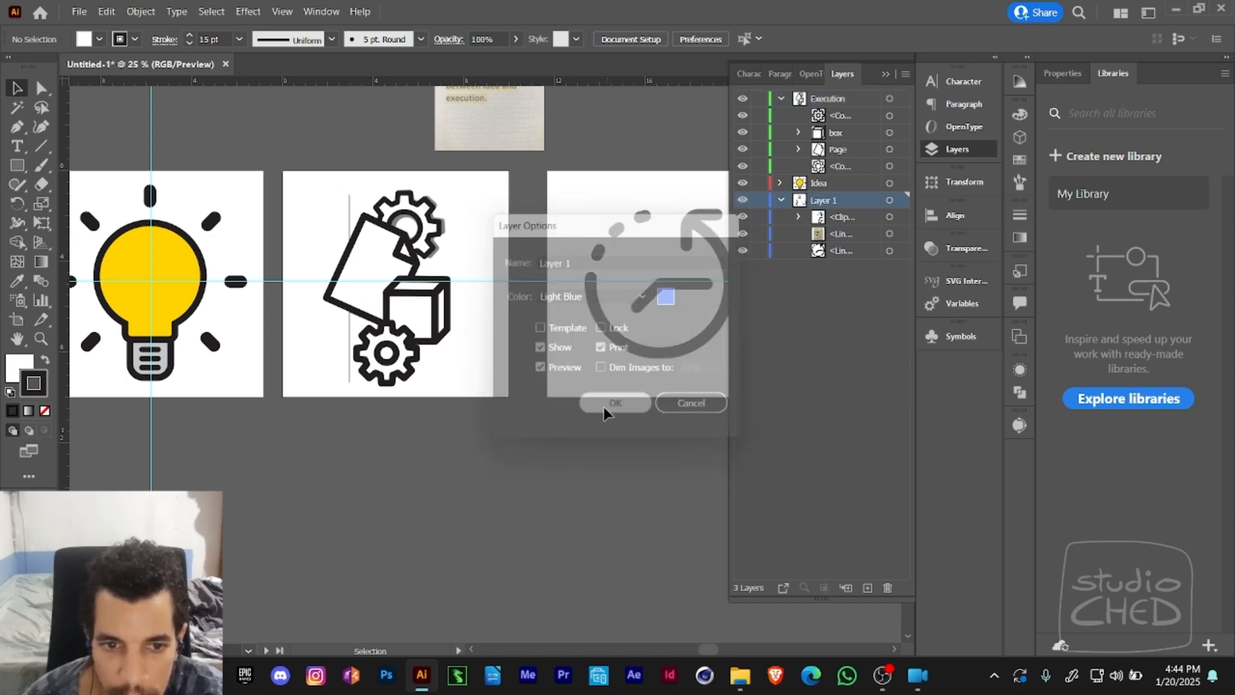
- Move the clipped reference drawing of gears, page and box off the middle artboard to the empty area below it
key(z)
key(ctrl+minus)
key(v)
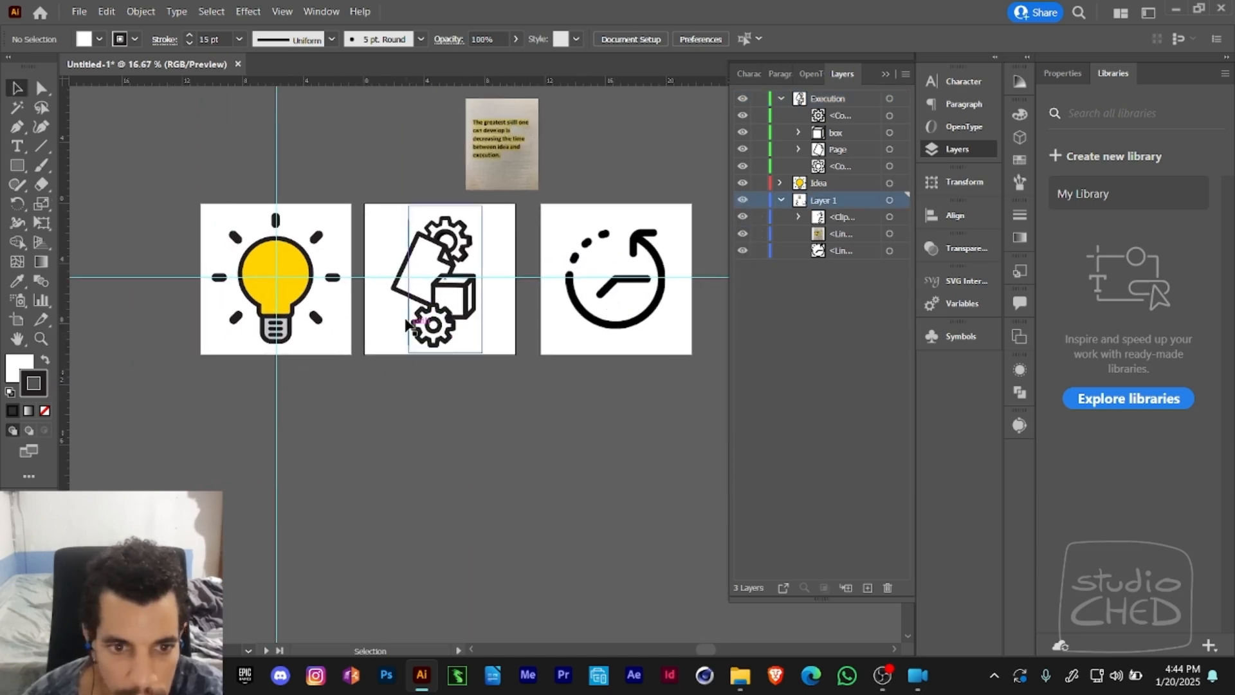
drag(415, 319, 415, 475)
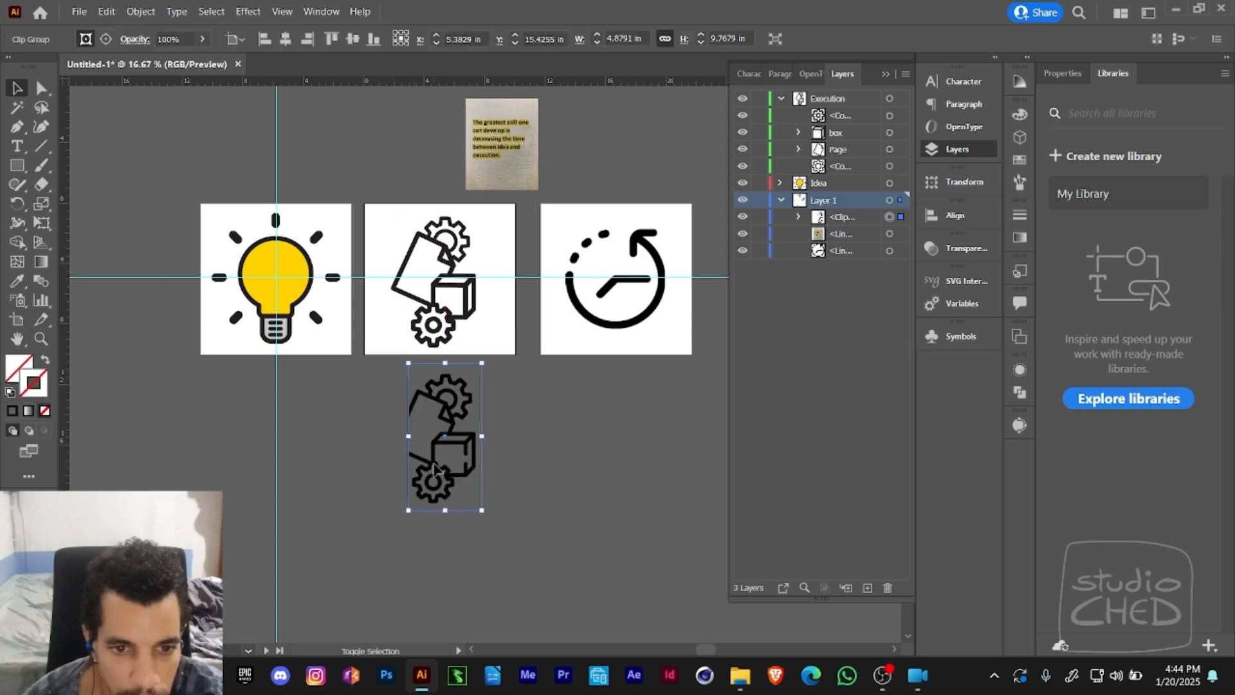
drag(500, 428, 444, 441)
click(467, 421)
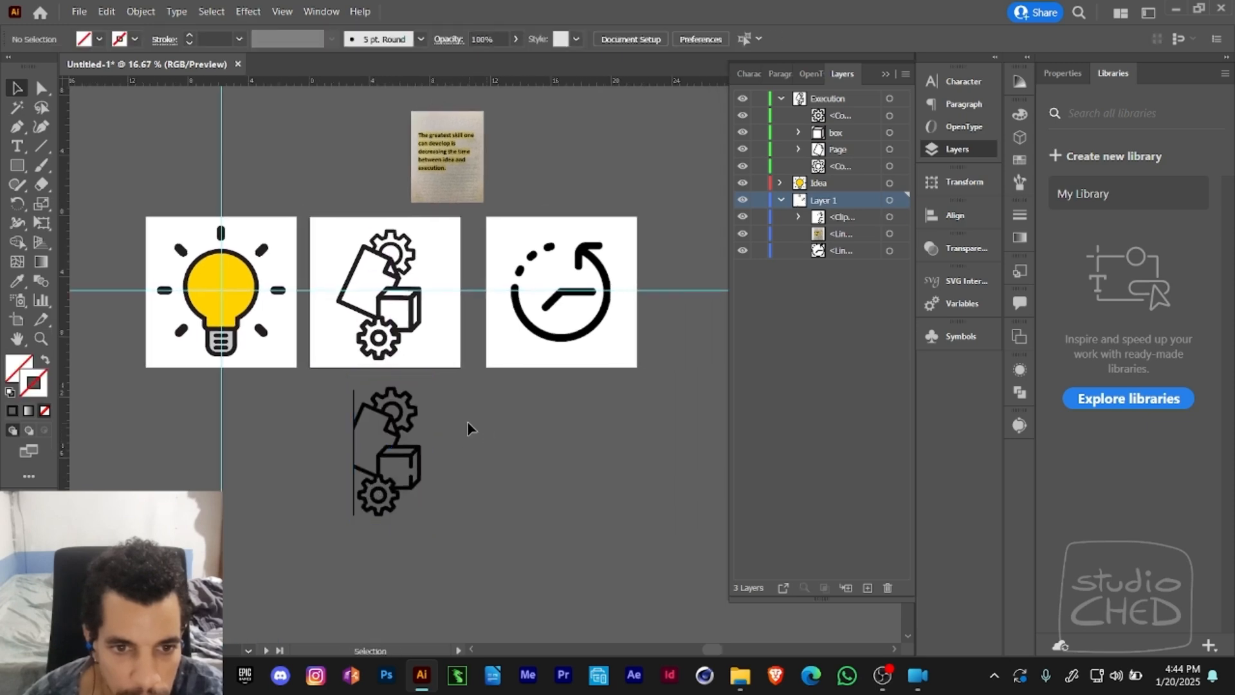
- Examine the edge quality of the reference drawing below the middle artboard at very high magnification
click(400, 454)
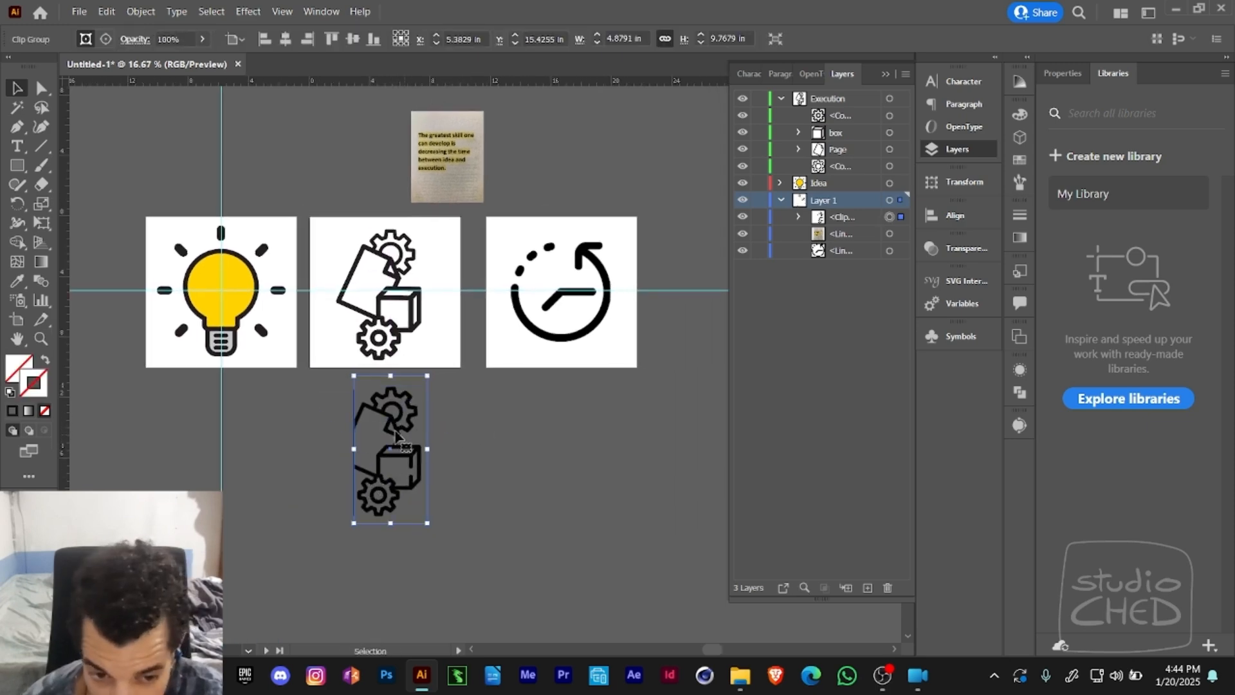
key(z)
click(405, 433)
drag(451, 343, 495, 369)
drag(509, 327, 520, 319)
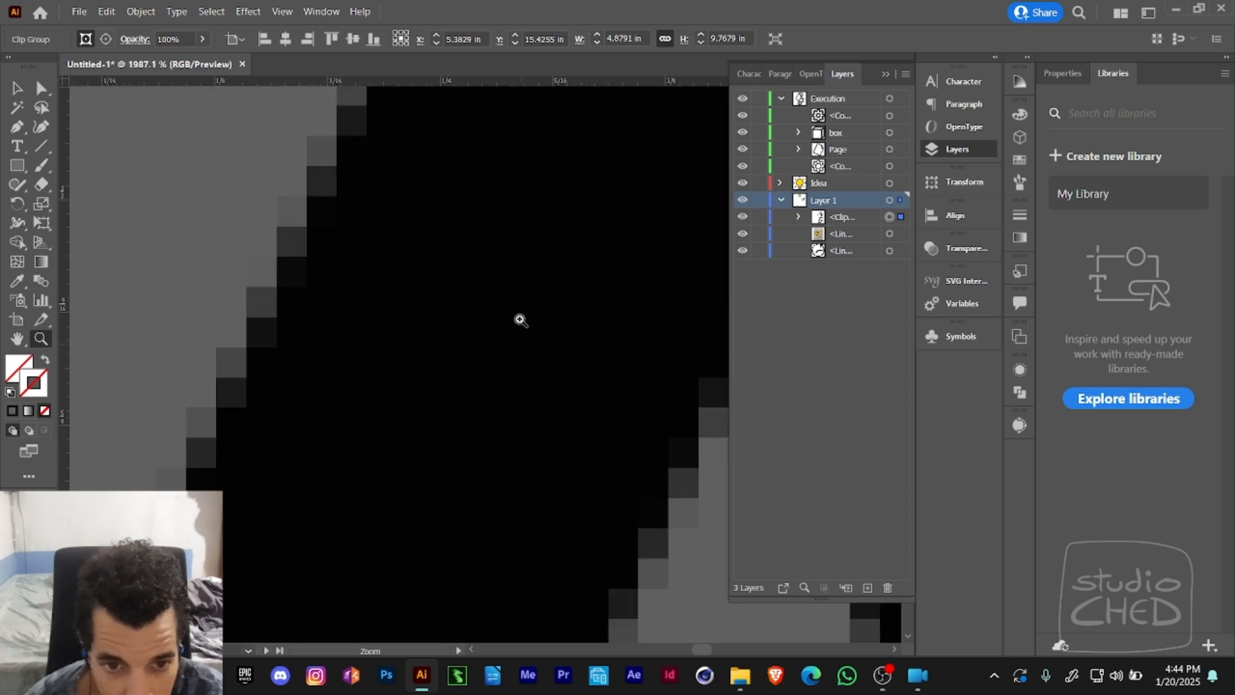
drag(286, 196, 332, 299)
alt+click(465, 309)
alt+click(468, 311)
alt+click(533, 344)
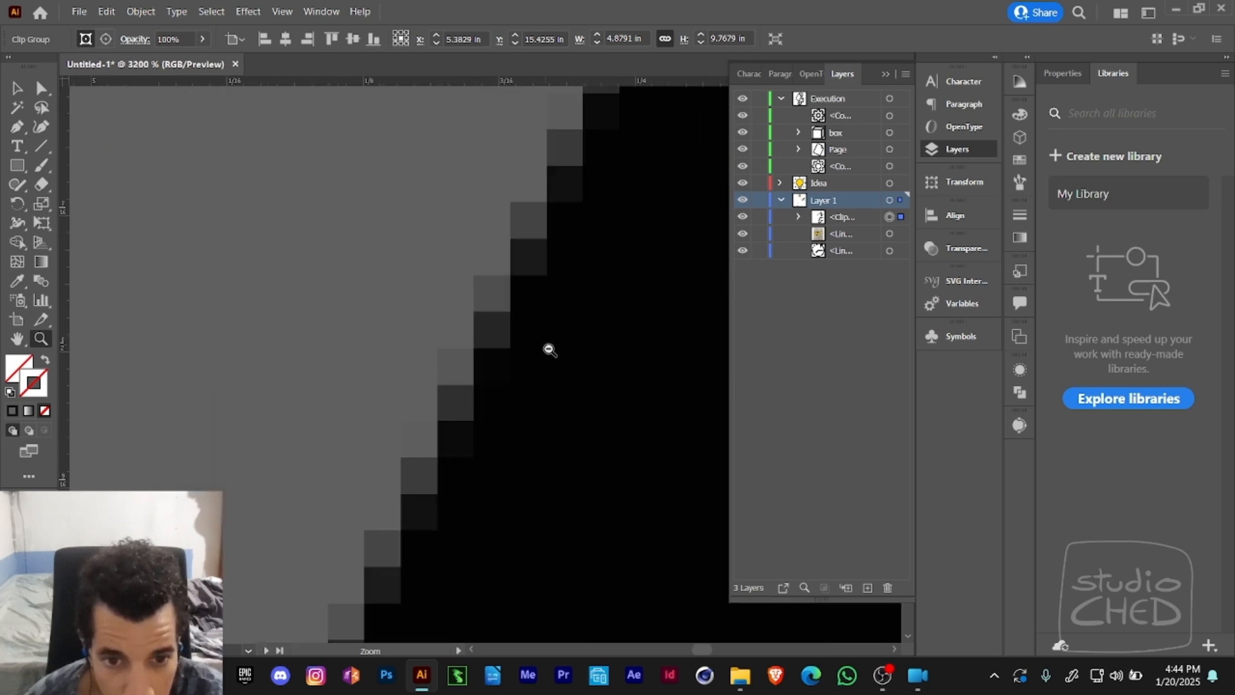
alt+click(560, 351)
alt+click(592, 355)
alt+click(593, 356)
alt+click(584, 356)
alt+click(569, 355)
alt+click(549, 354)
alt+click(542, 354)
alt+click(531, 357)
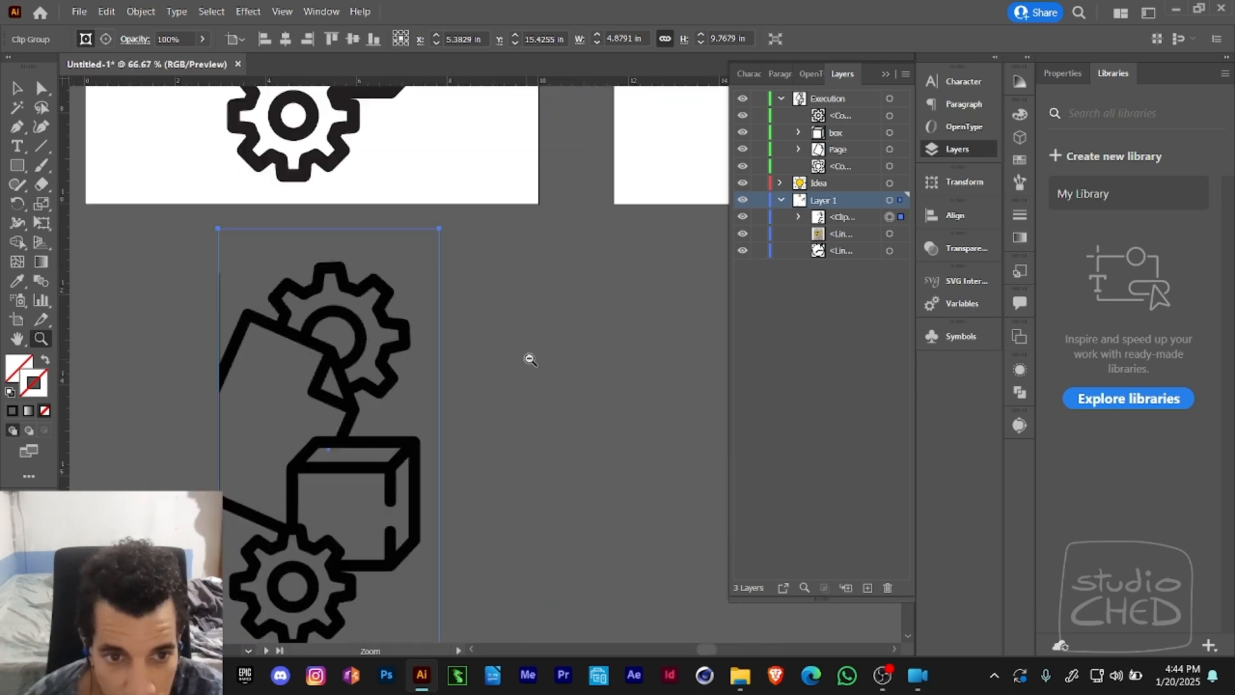
- Examine the edge of the traced vector icon at very high magnification for comparison with the reference drawing
alt+click(527, 357)
drag(450, 286, 482, 403)
drag(409, 270, 494, 389)
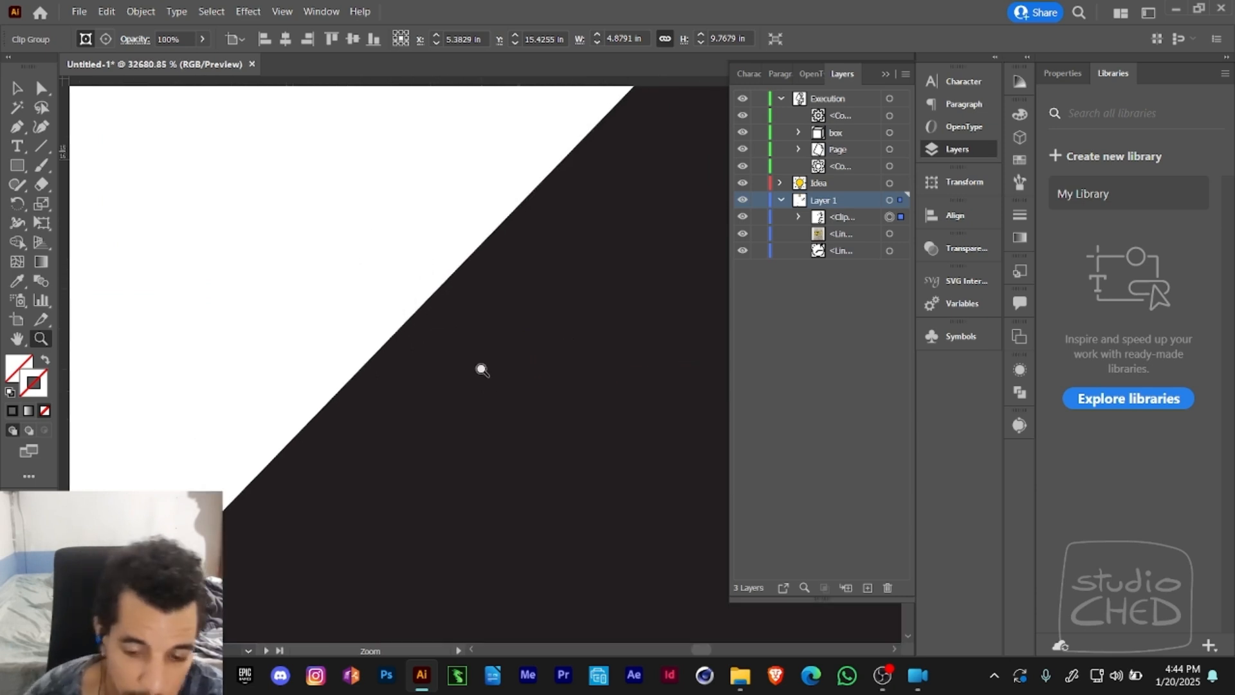
key(ctrl+minus)
key(ctrl+minus)
key(ctrl+minus)
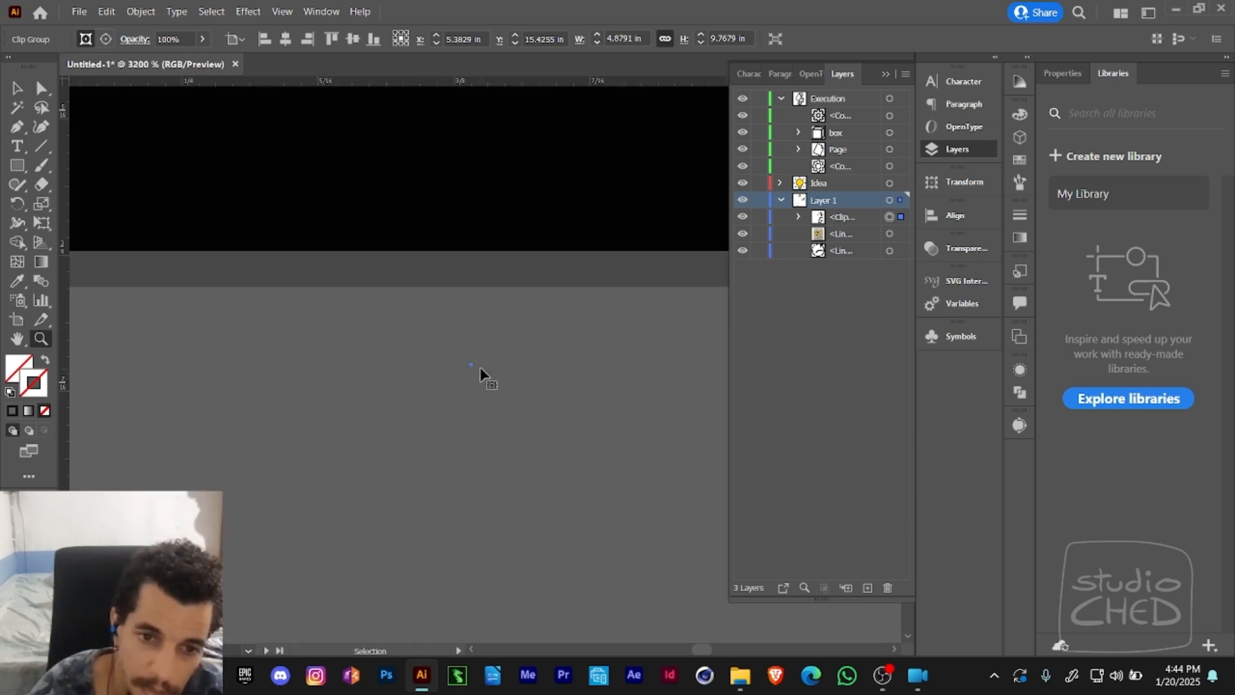
key(ctrl+minus)
key(ctrl+minus)
key(ctrl+minus)
key(ctrl+minus)
key(ctrl+minus)
key(ctrl+minus)
key(ctrl+minus)
key(ctrl+minus)
key(ctrl+minus)
key(ctrl+minus)
key(ctrl+minus)
key(ctrl+minus)
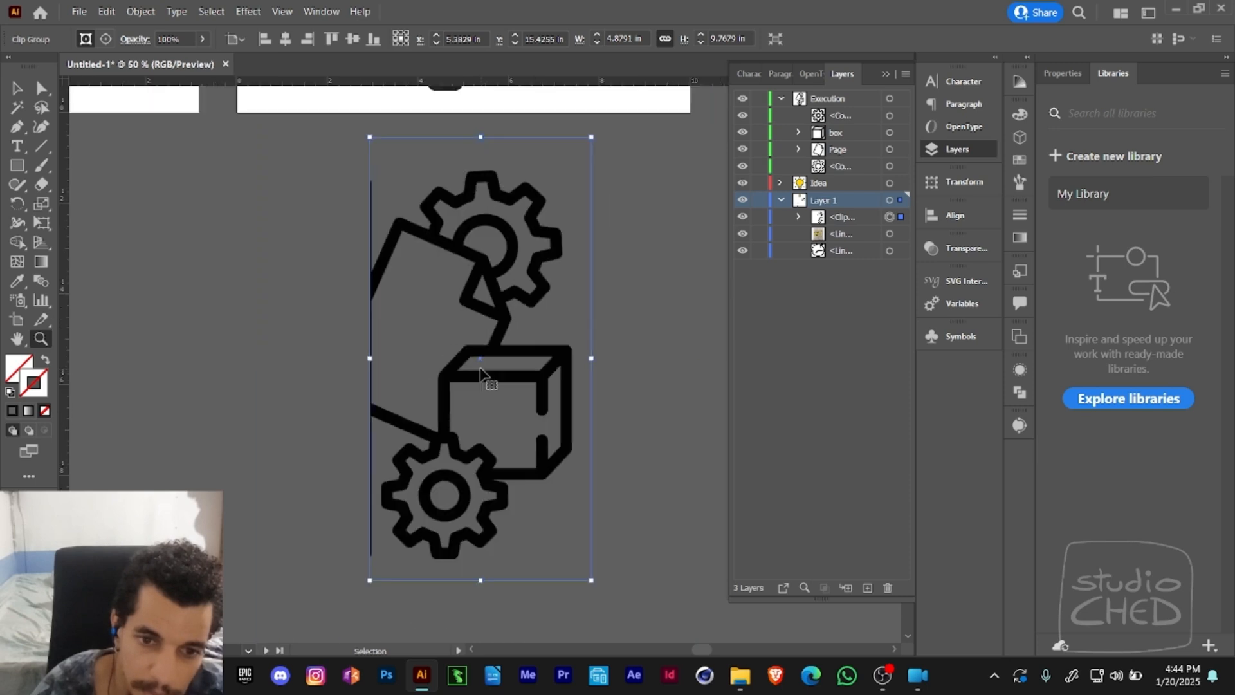
key(ctrl+minus)
key(ctrl+minus)
drag(604, 240, 479, 362)
alt+click(507, 337)
- Delete the clipped reference drawing of gears, page and box from below the middle artboard
key(v)
click(450, 445)
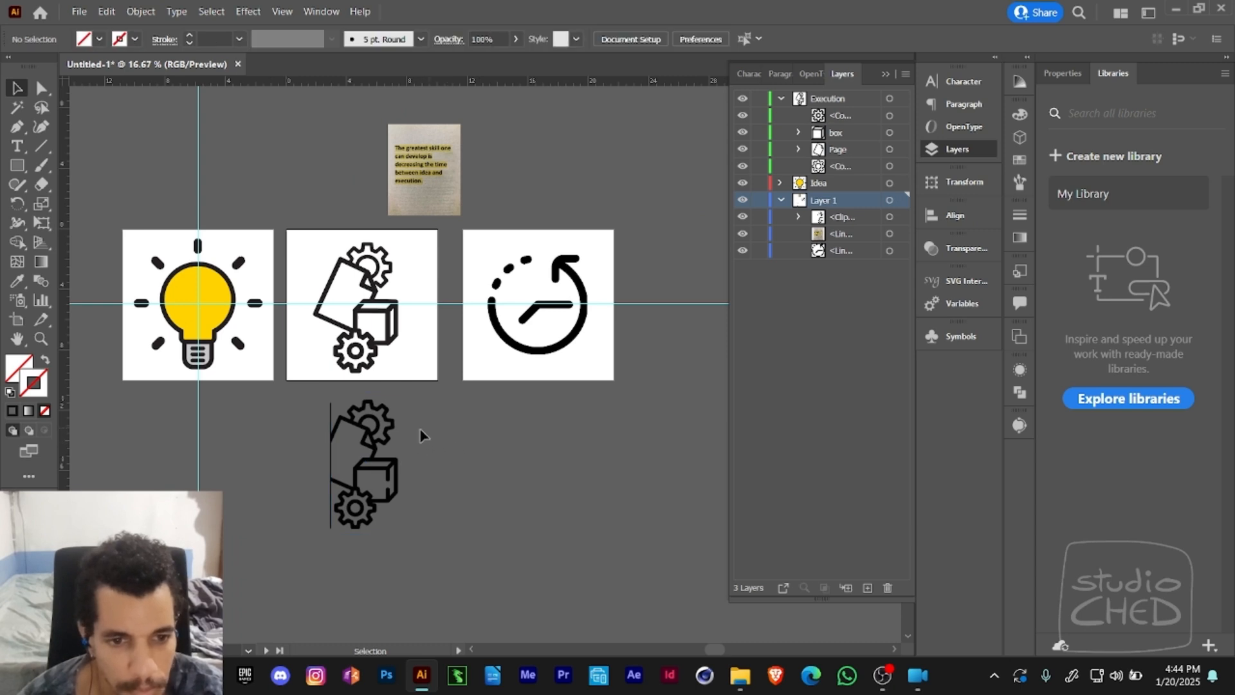
click(362, 479)
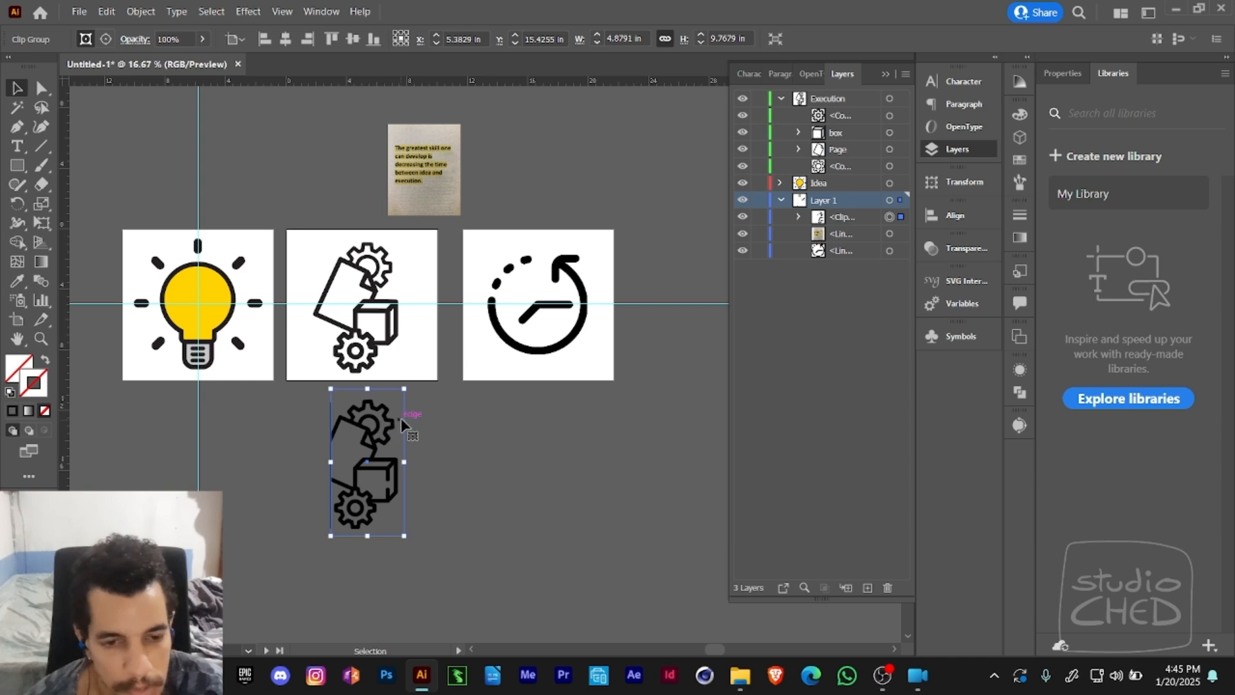
key(Delete)
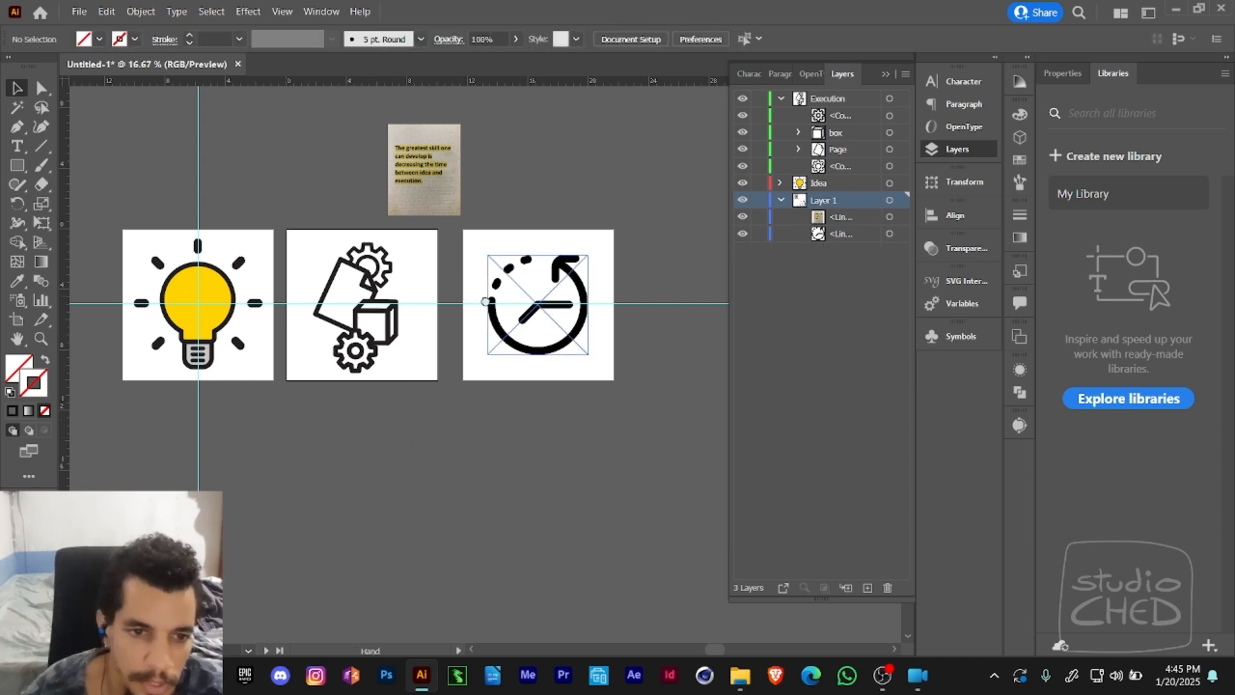
- Check all three artboards in outline view and return to the normal preview
scroll(496, 317, left, 2)
key(ctrl+y)
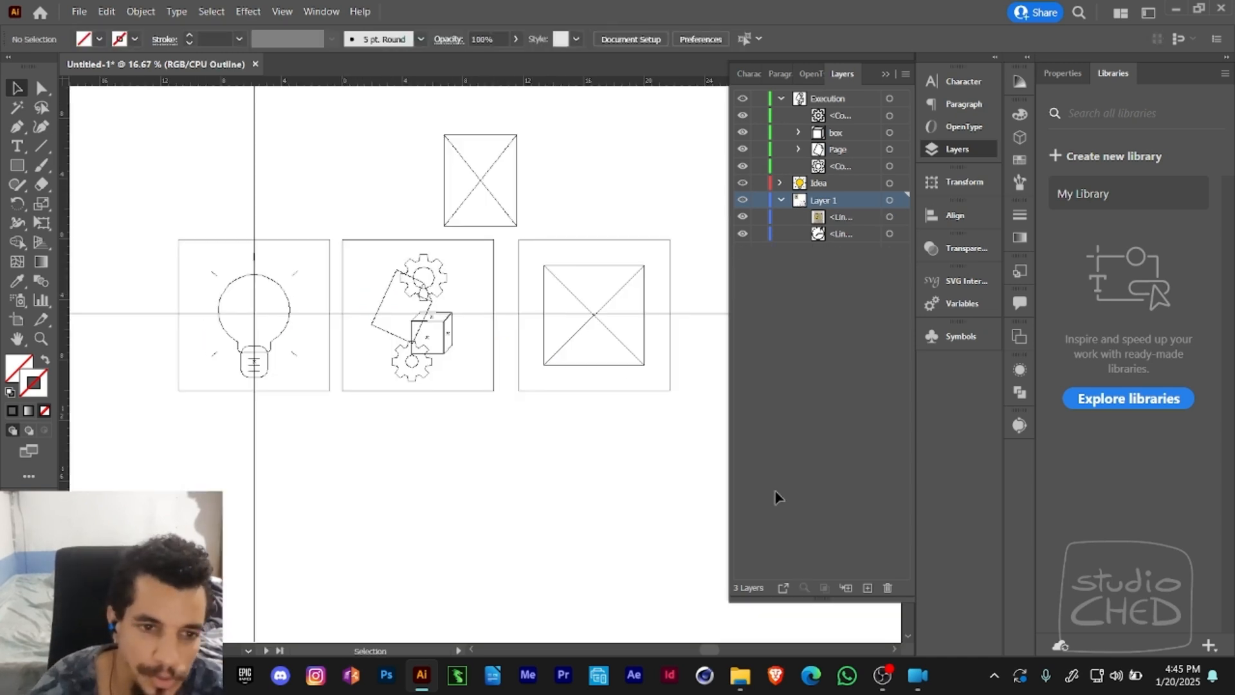
key(a)
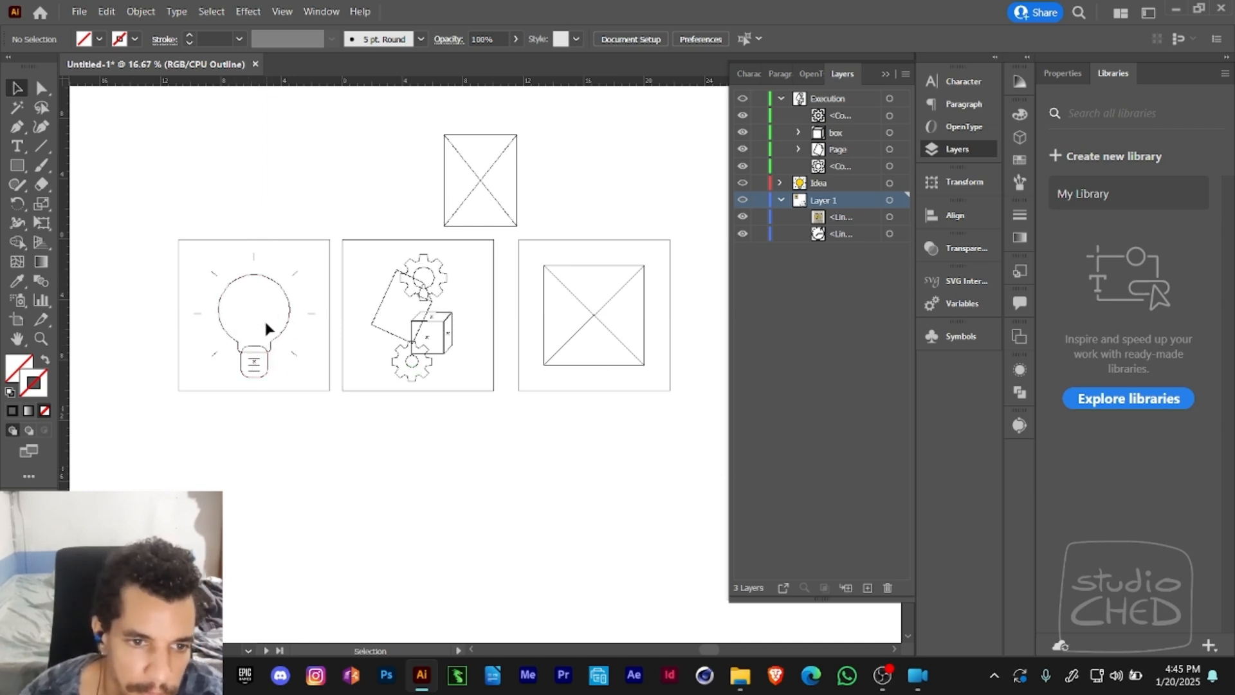
key(ctrl+y)
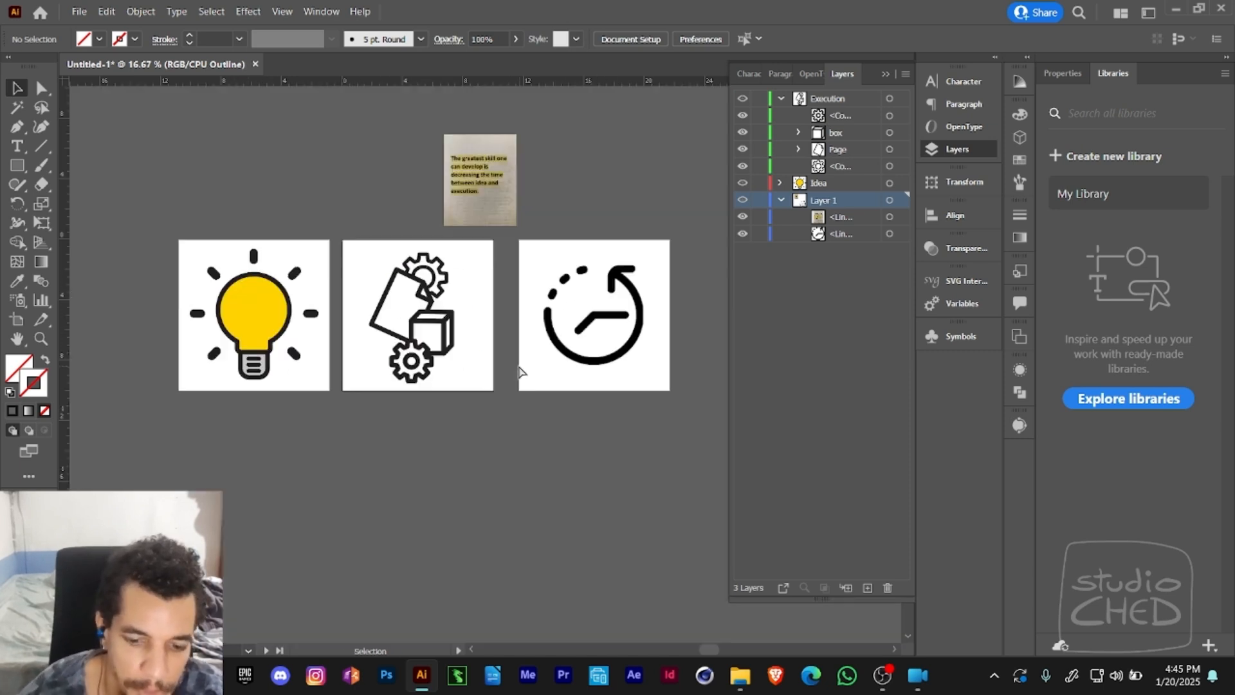
- Try to trace the hands of the clock image on the third artboard with the Pen tool
drag(645, 345, 606, 339)
key(z)
click(575, 313)
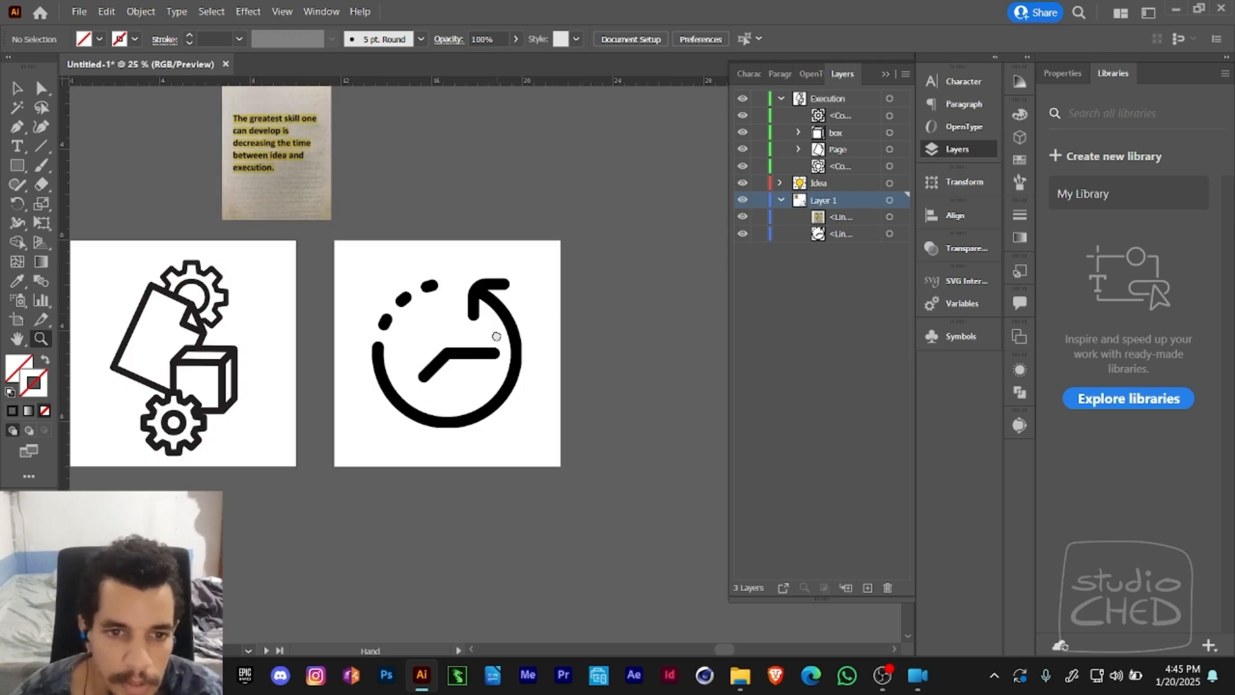
key(v)
click(533, 345)
mouse_move(598, 266)
mouse_down()
mouse_move(586, 275)
mouse_move(609, 245)
mouse_up()
key(z)
drag(571, 290, 606, 281)
click(569, 314)
key(a)
click(631, 302)
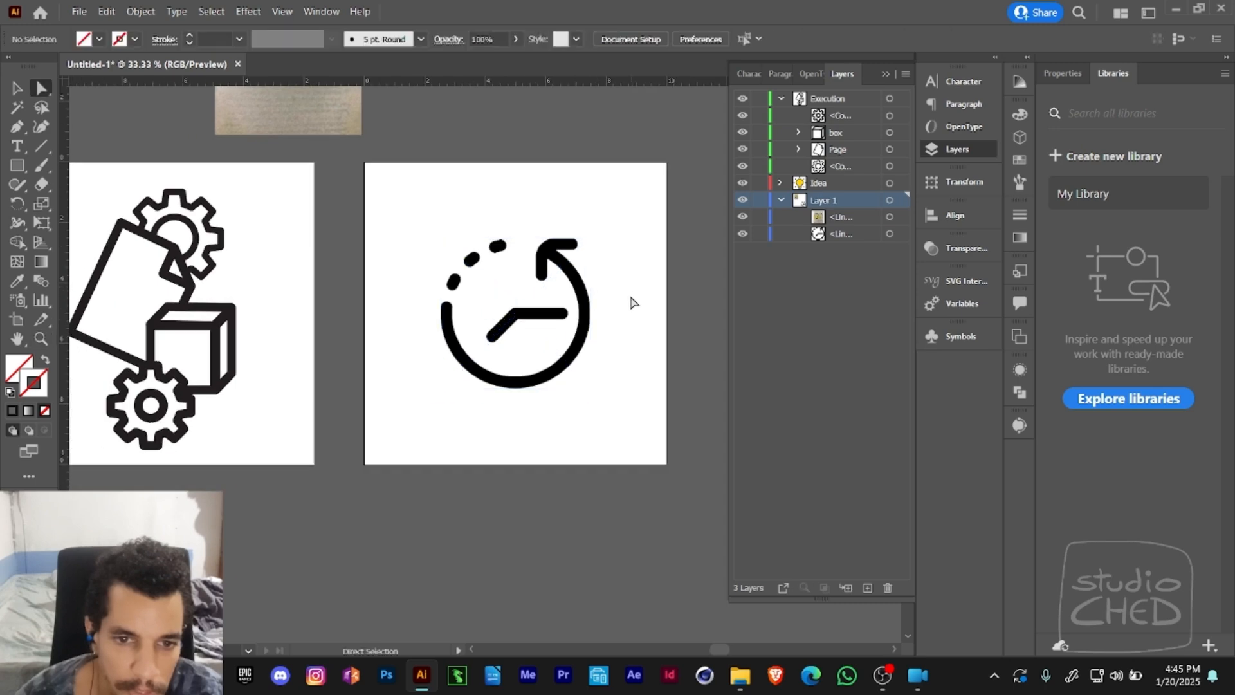
click(21, 131)
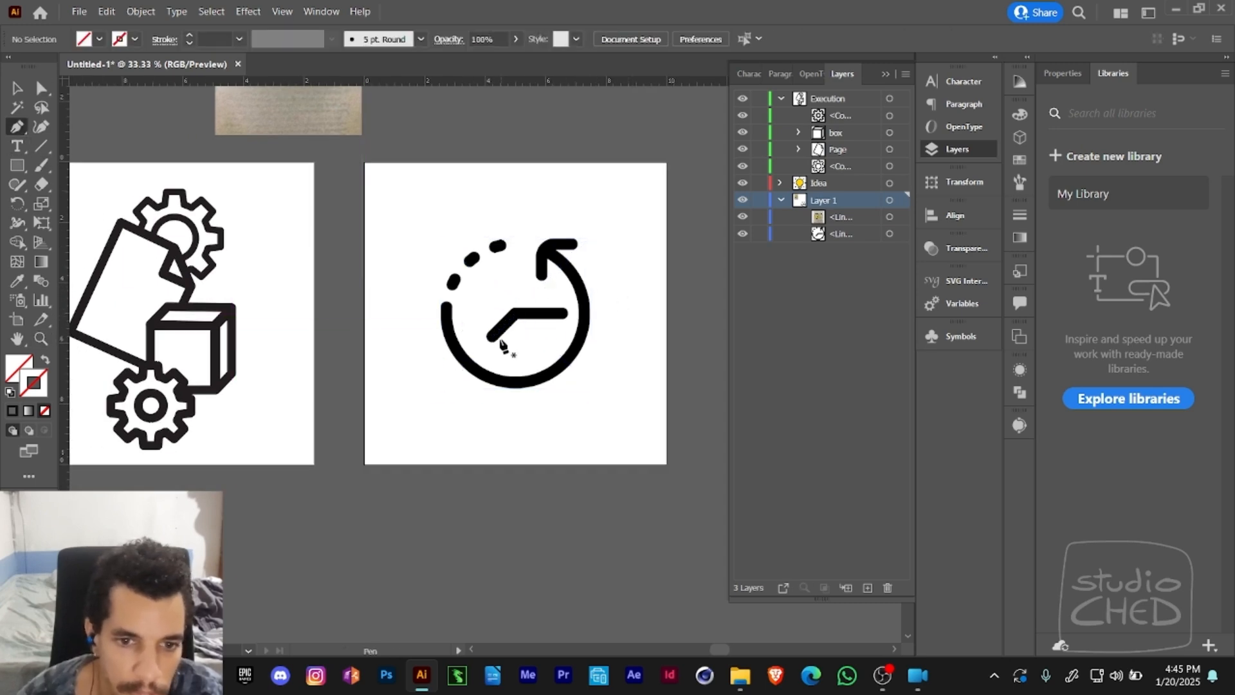
click(493, 340)
click(514, 313)
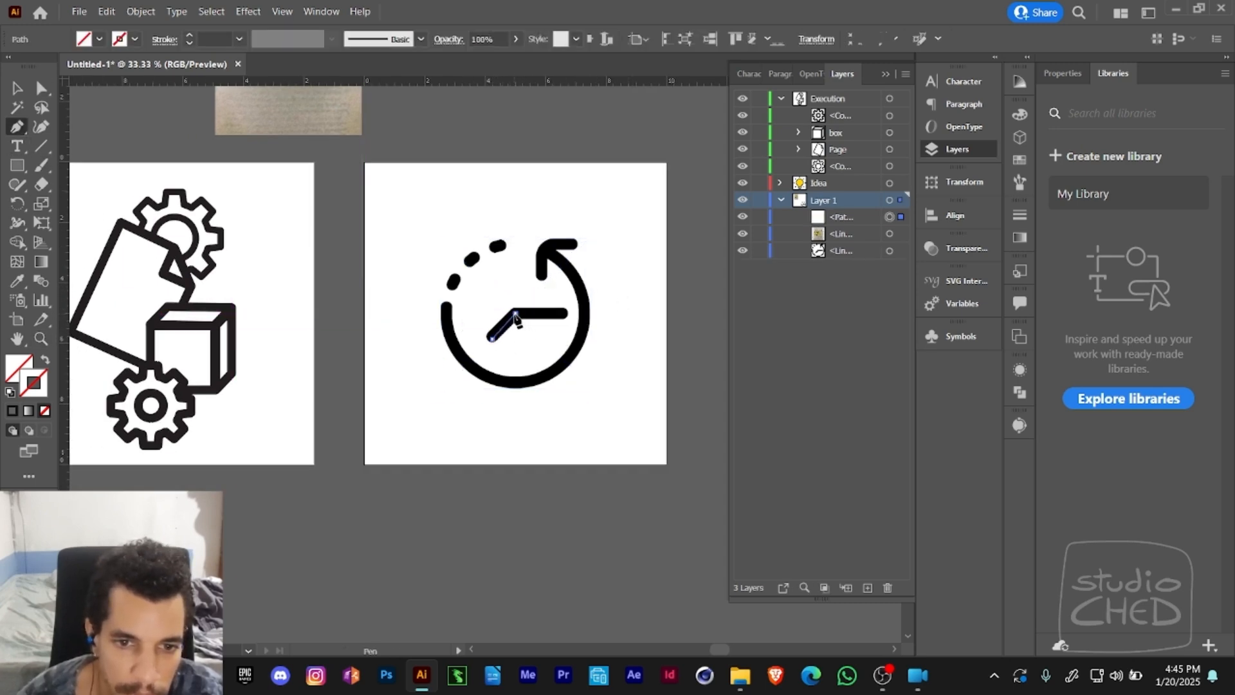
click(564, 315)
ctrl+click(598, 313)
key(a)
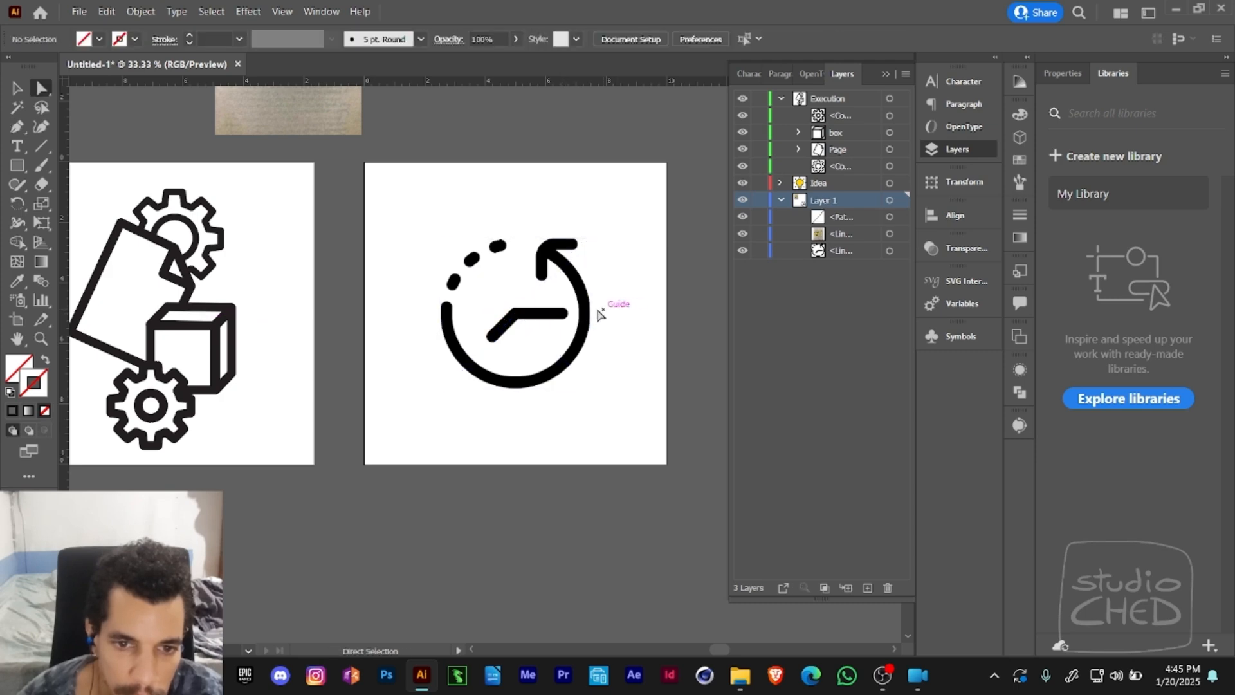
- Try to start another Pen path at the end of the clock's horizontal hand and undo it
click(506, 333)
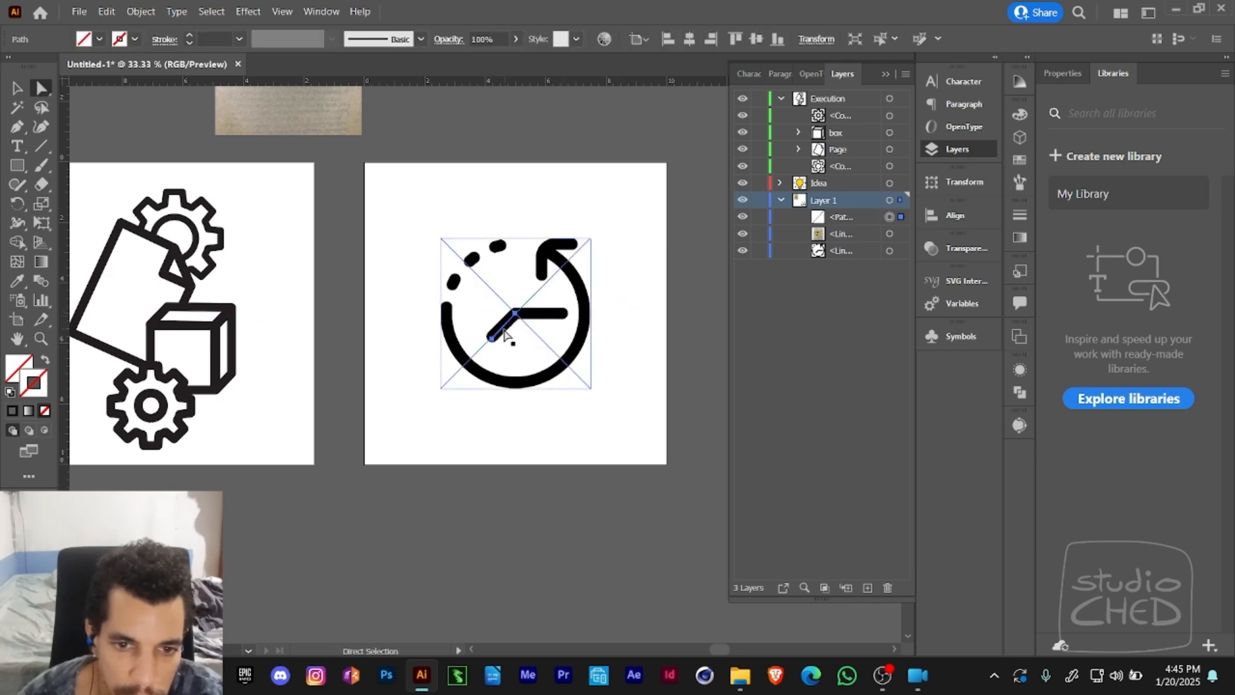
click(608, 307)
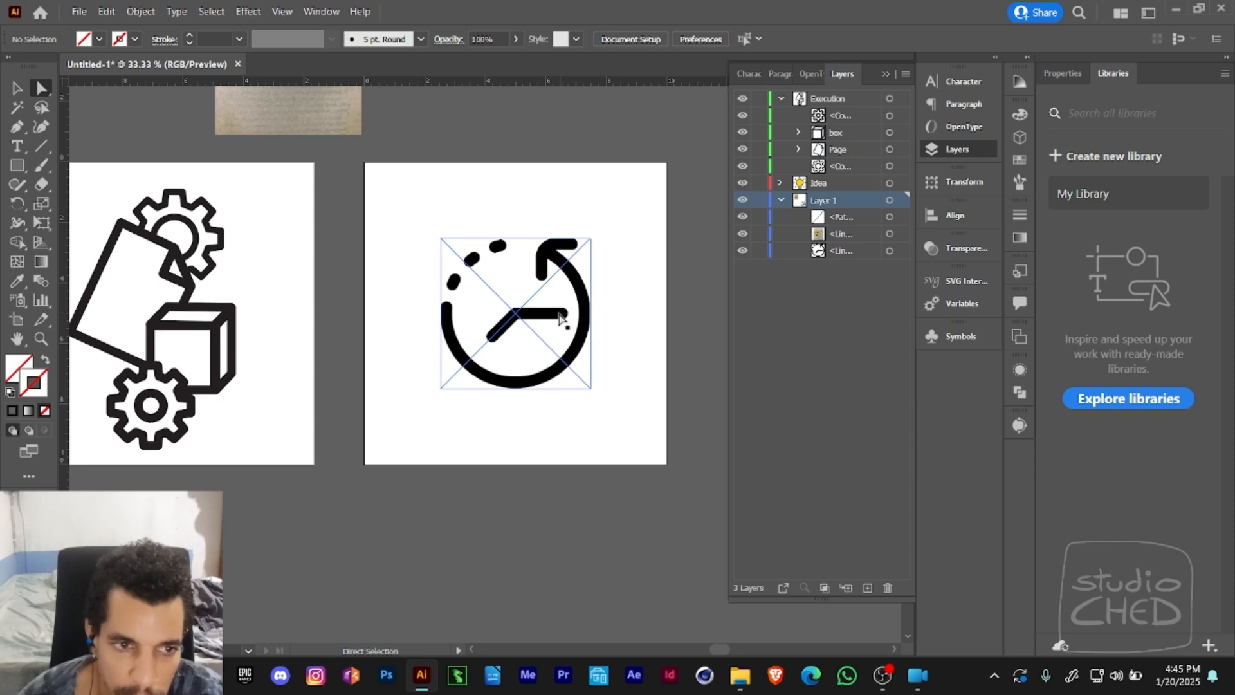
key(p)
click(564, 314)
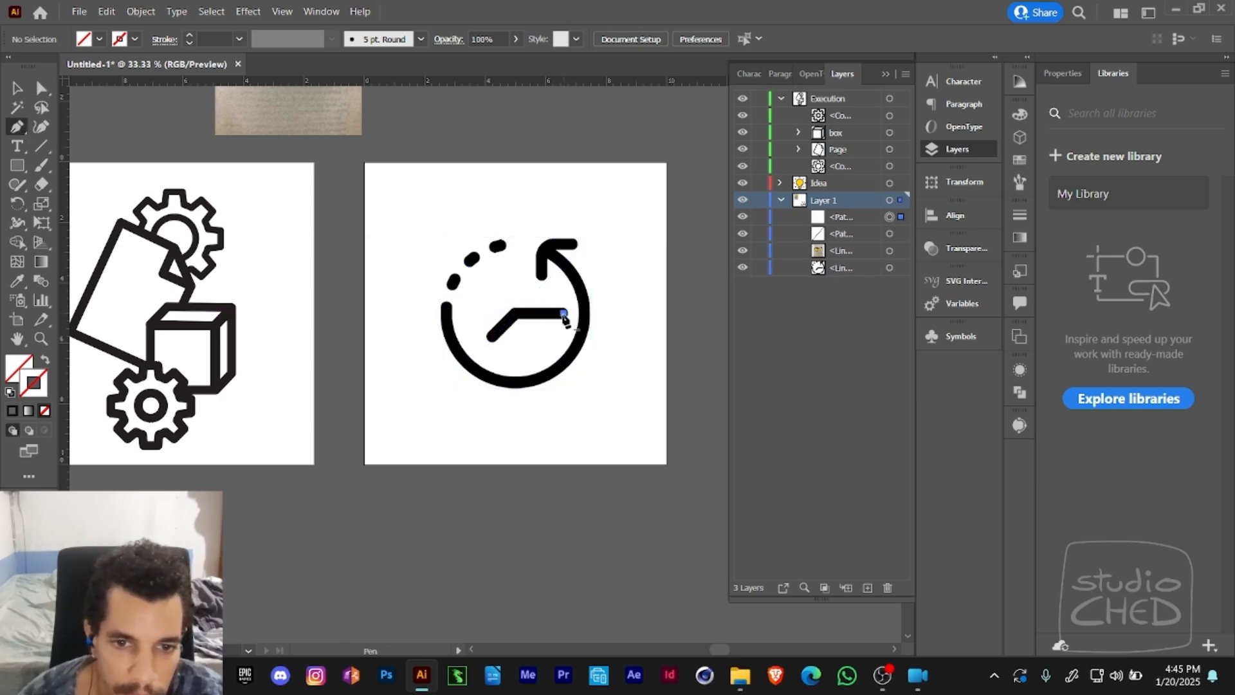
key(ctrl+z)
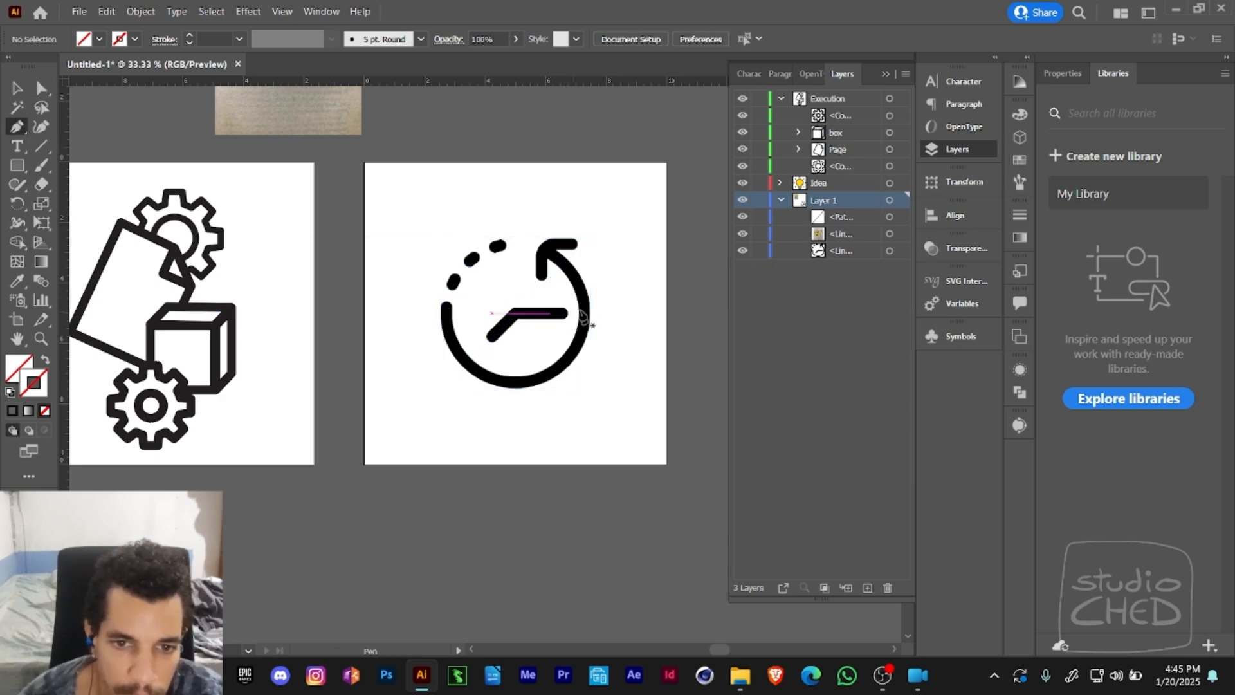
key(v)
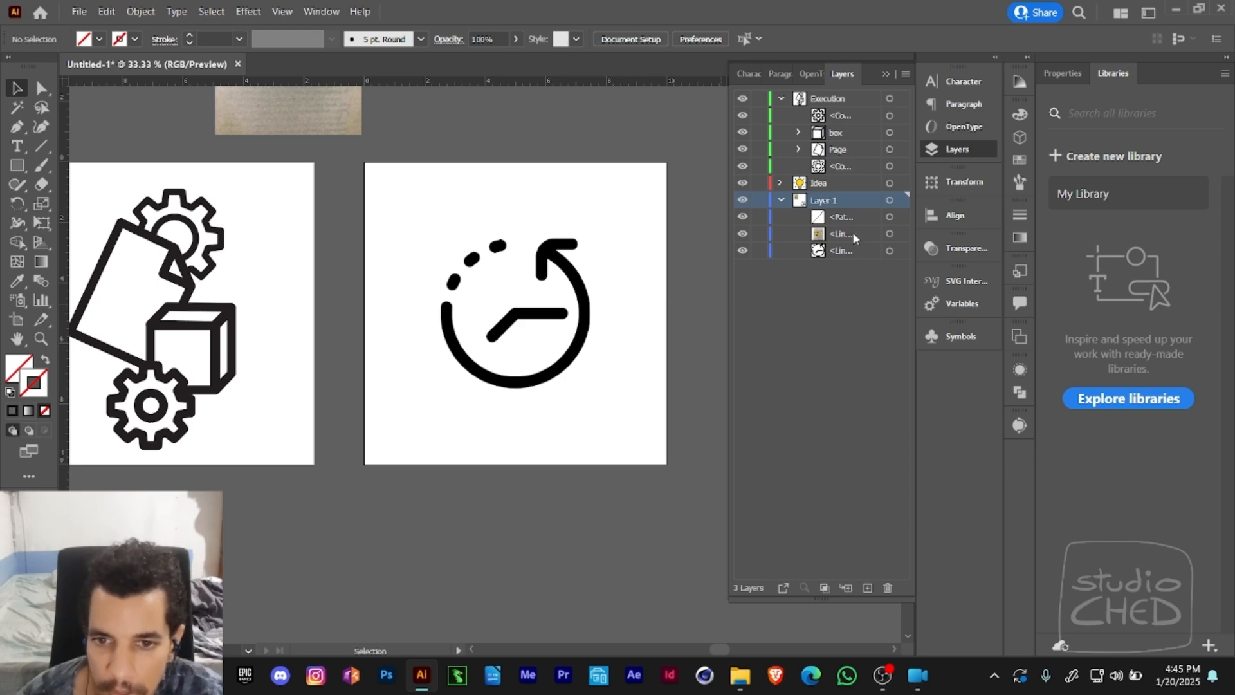
- Delete the Pen path drawn over the clock's short hand
drag(834, 218, 838, 195)
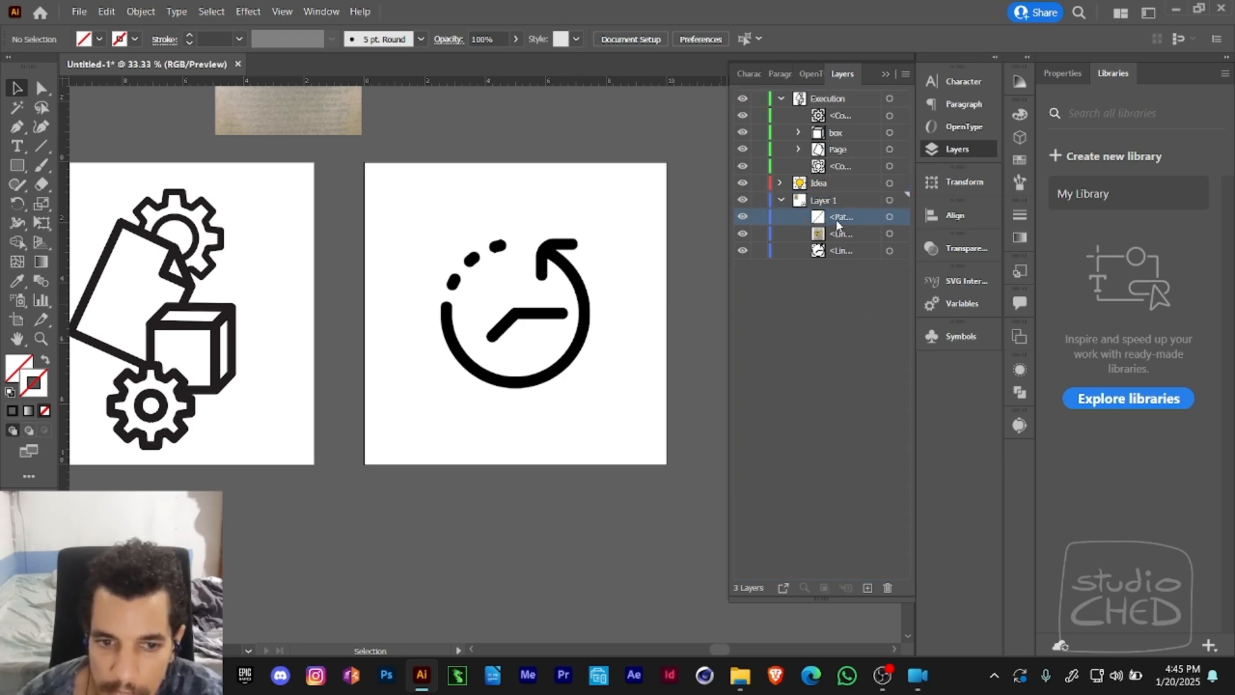
key(a)
click(502, 327)
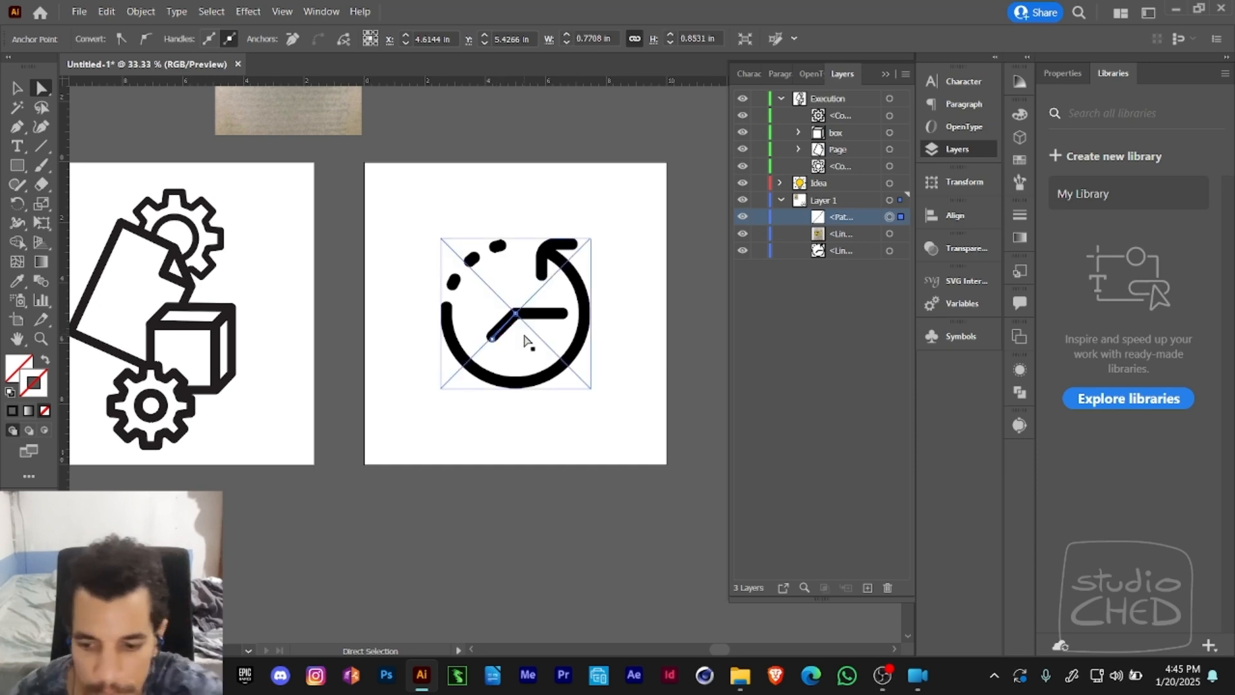
key(Delete)
- Try to transform the linked clock image with Free Transform, undo the change and clear the selection
key(v)
click(557, 322)
key(e)
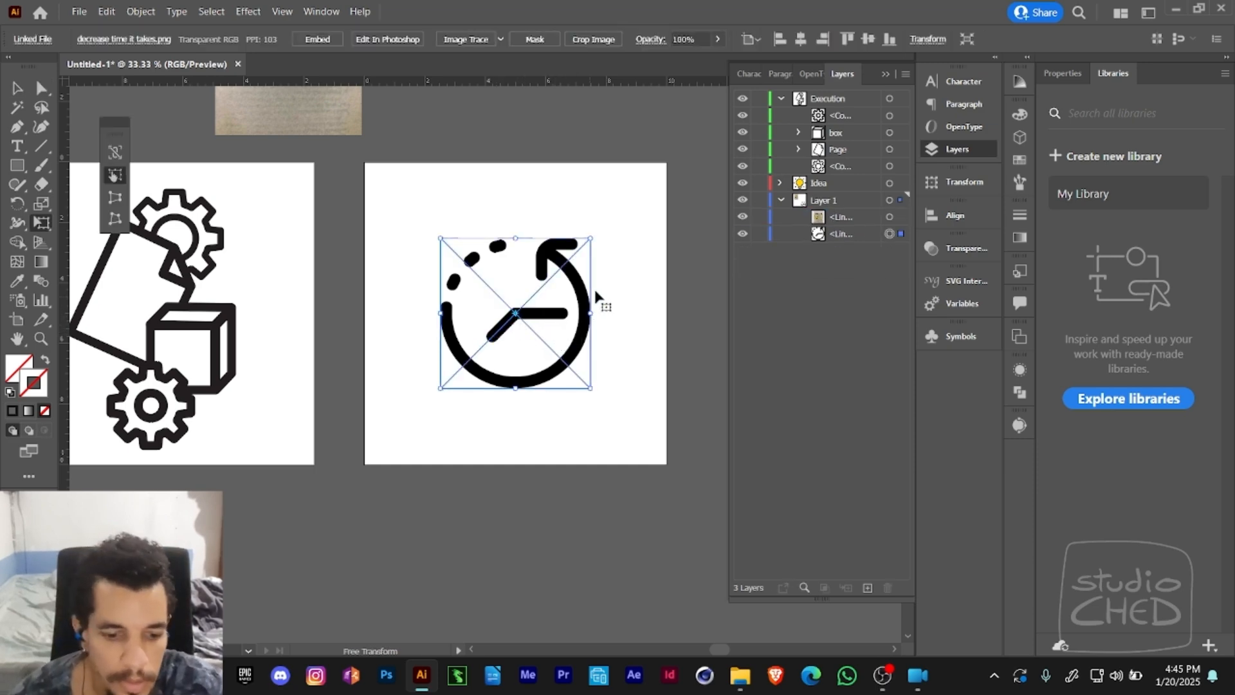
drag(593, 286, 499, 282)
key(ctrl+z)
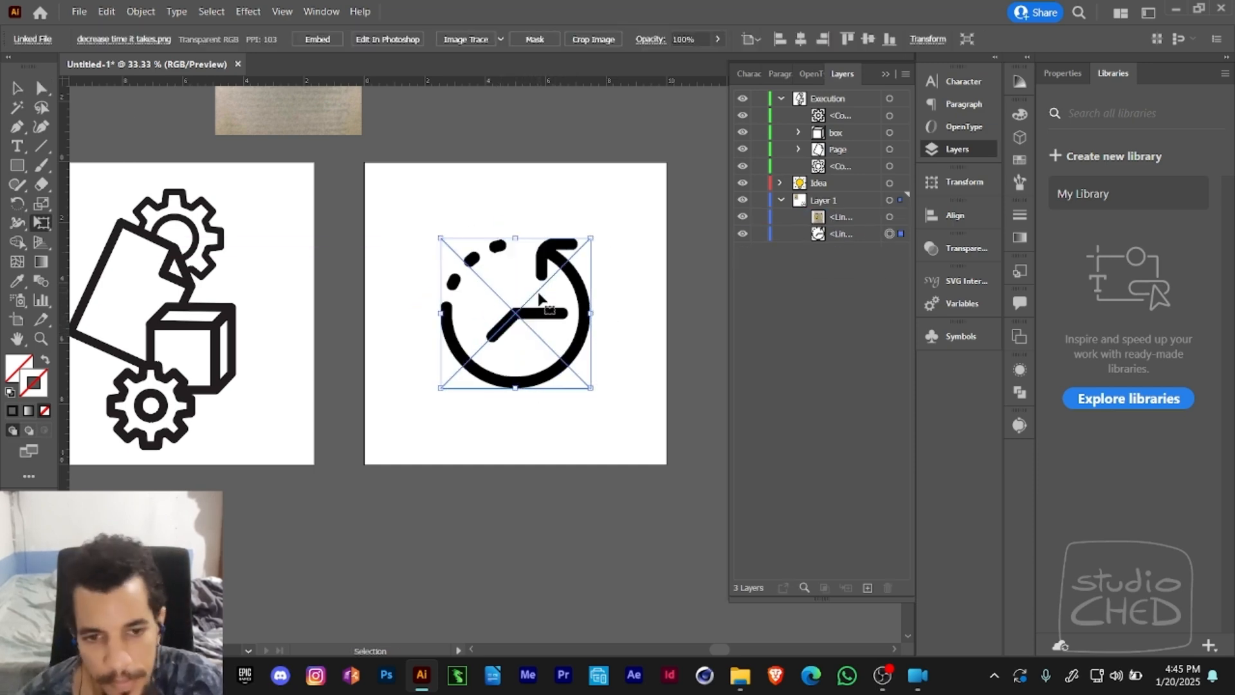
key(a)
click(639, 262)
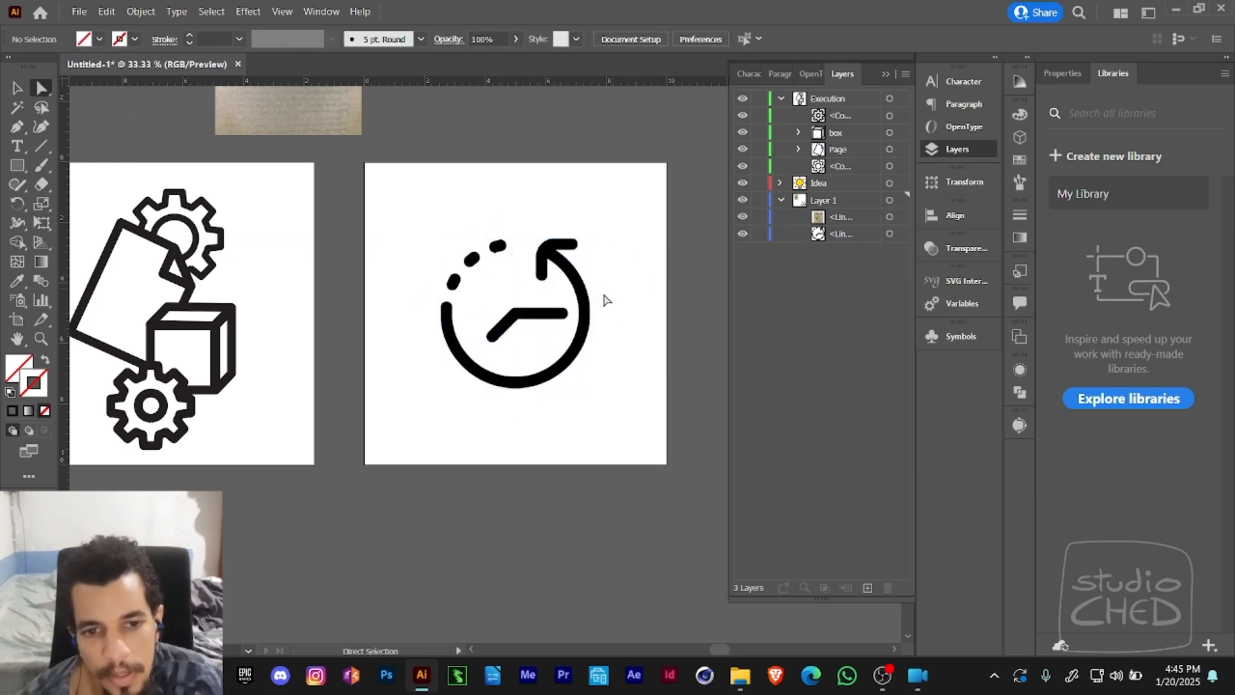
- Rotate the linked clock image slightly counterclockwise about its centre with Free Transform and deselect it
click(574, 314)
key(e)
mouse_move(607, 275)
mouse_down()
mouse_move(617, 249)
mouse_move(574, 209)
mouse_move(604, 249)
mouse_move(592, 240)
mouse_up()
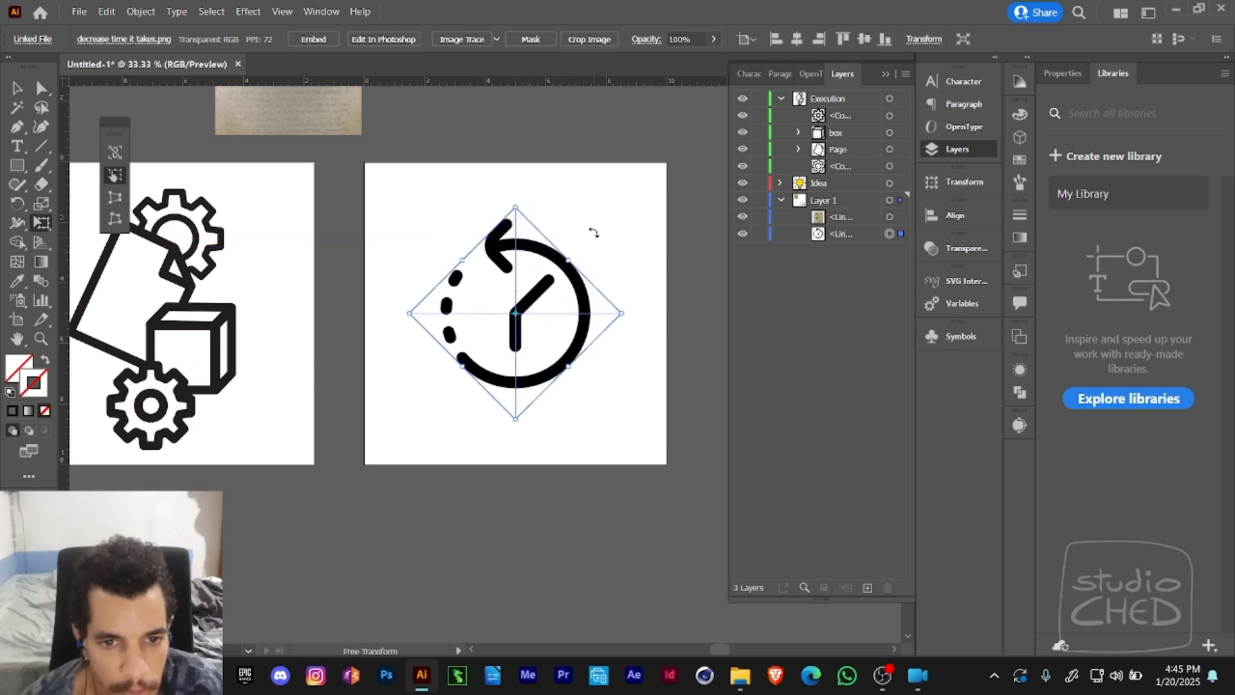
drag(593, 232, 610, 252)
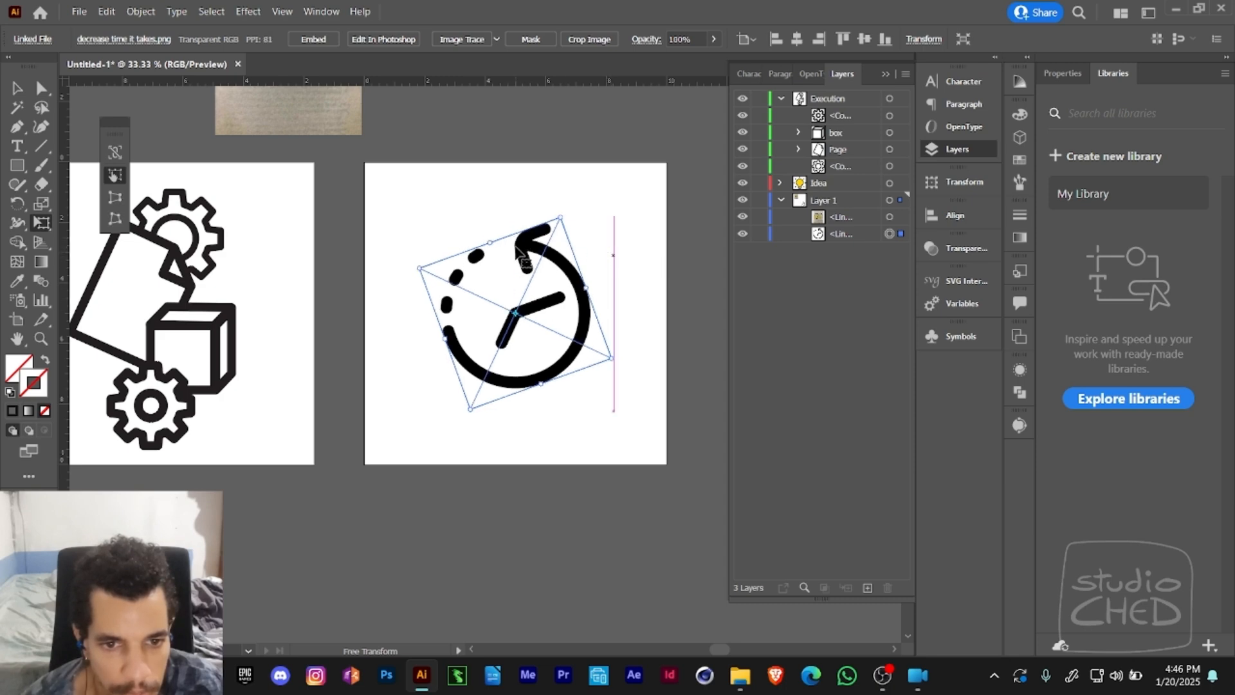
key(a)
key(ctrl+shift+a)
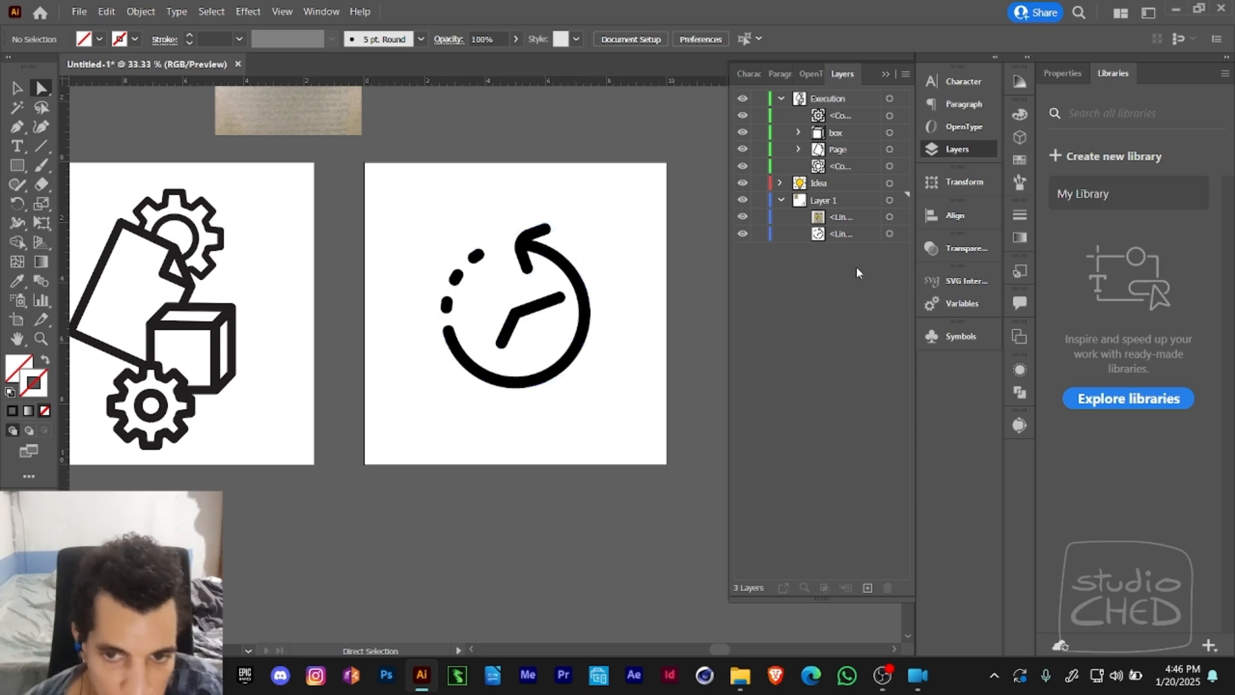
- Duplicate the linked clock image within Layer 1
drag(844, 236, 852, 373)
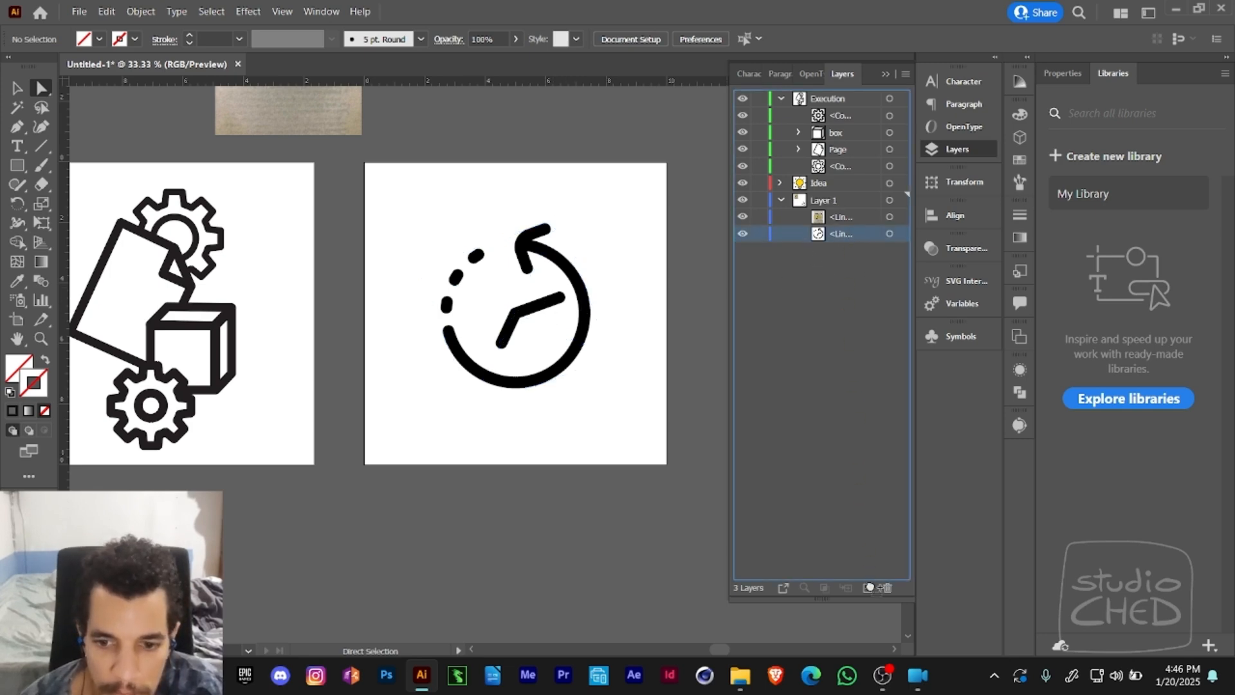
drag(869, 588, 868, 587)
click(840, 234)
- Draw a closed seven-point Pen path around the clock's hands, inside the circular arrow
key(p)
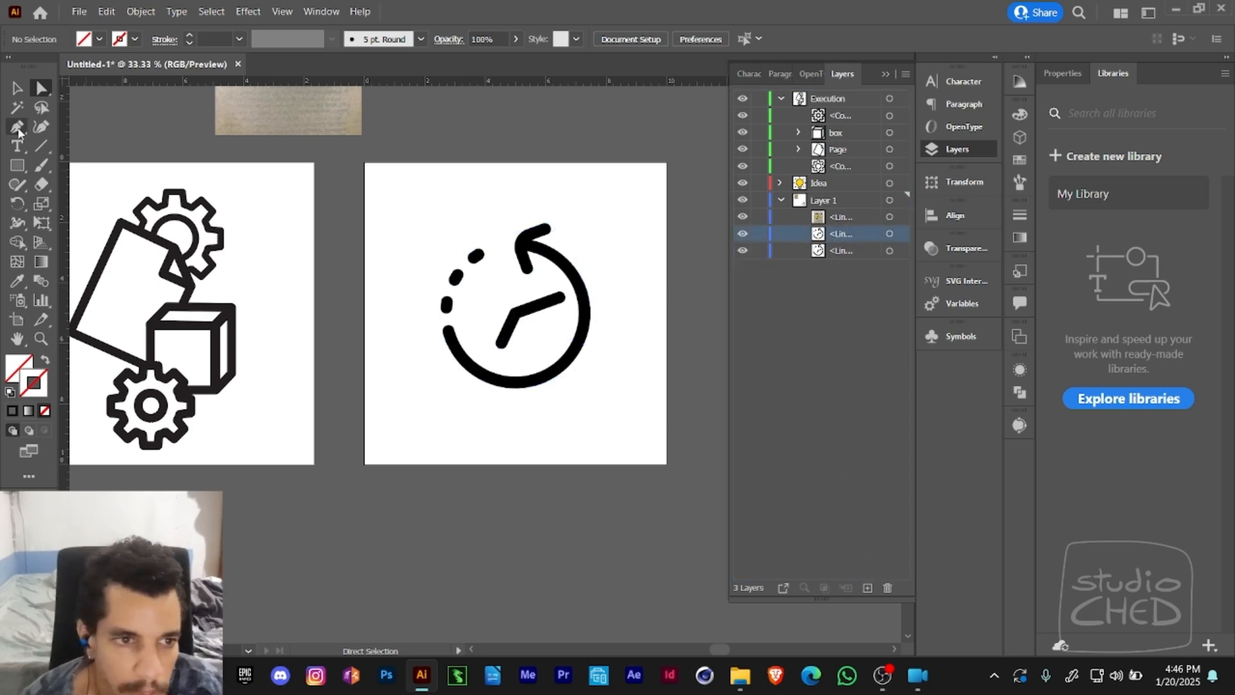
click(550, 278)
click(568, 291)
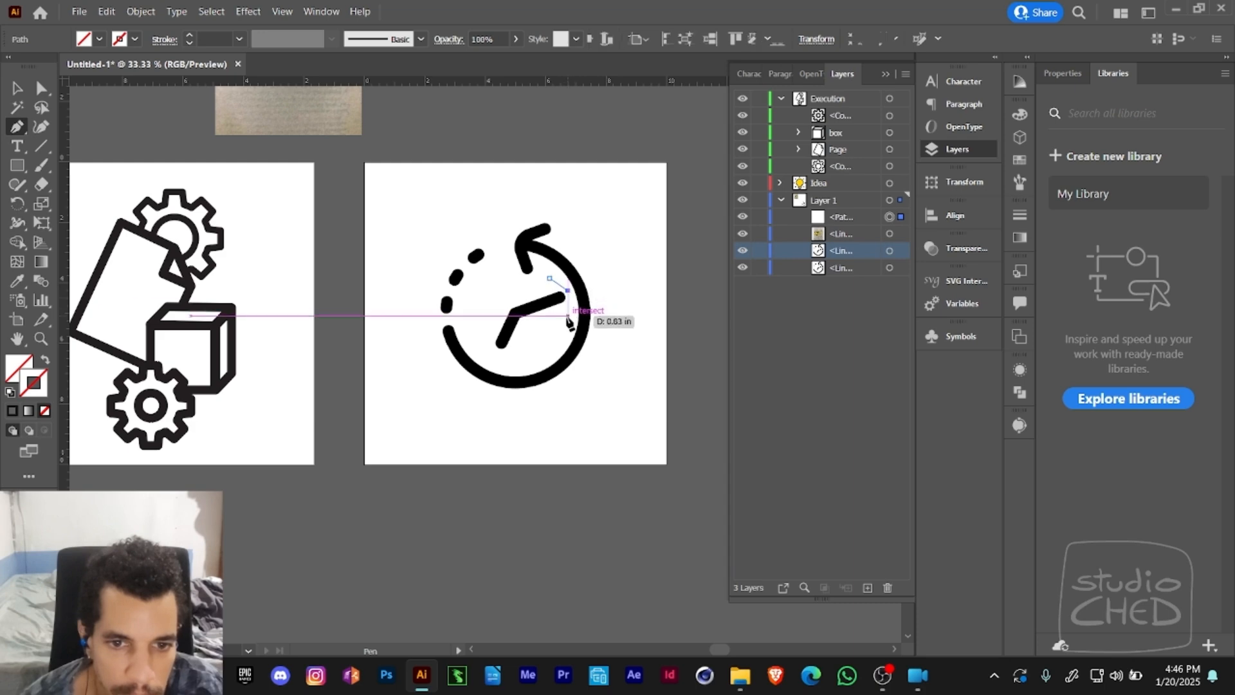
click(568, 321)
click(528, 356)
click(495, 353)
click(478, 316)
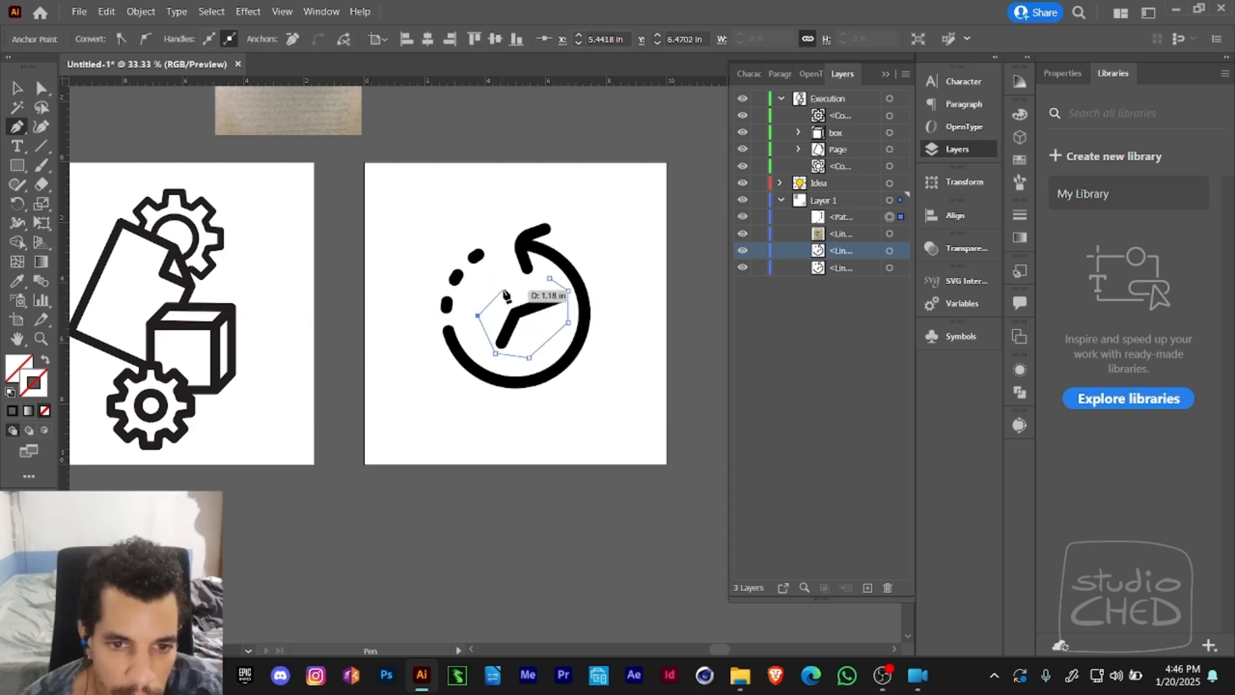
click(509, 285)
click(549, 278)
- Try to make an opacity mask from the Pen outline and both clock images together, and undo it
key(v)
shift+click(542, 325)
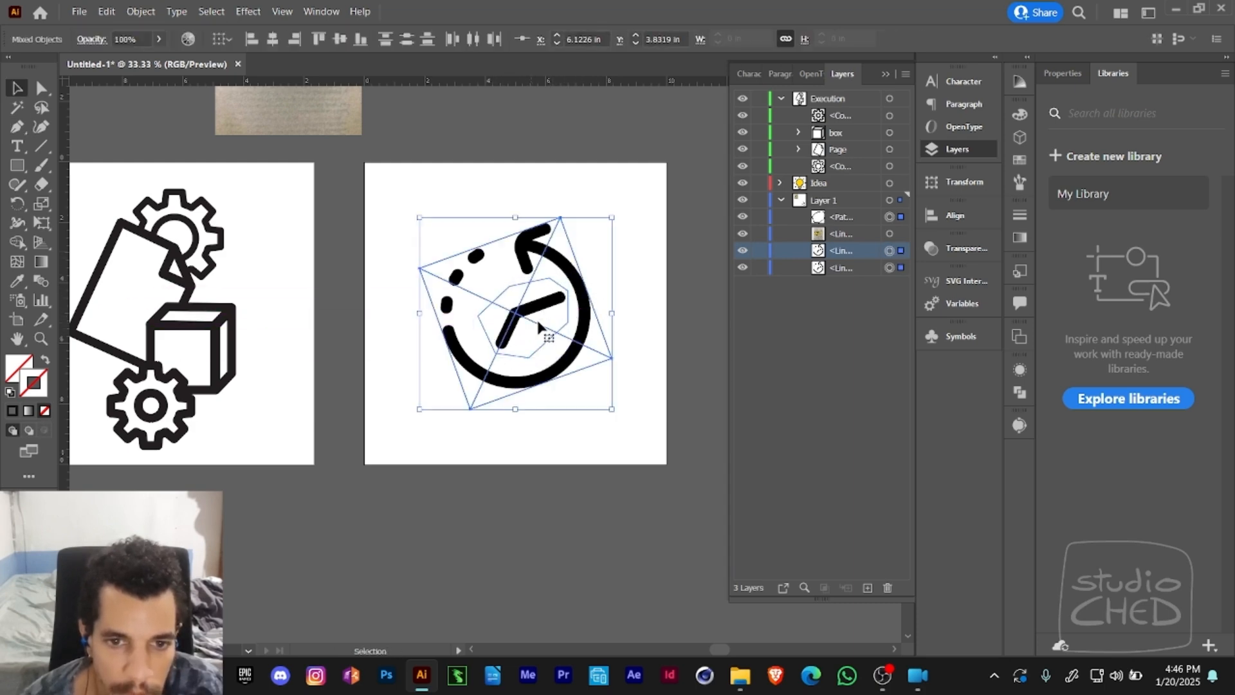
click(1019, 393)
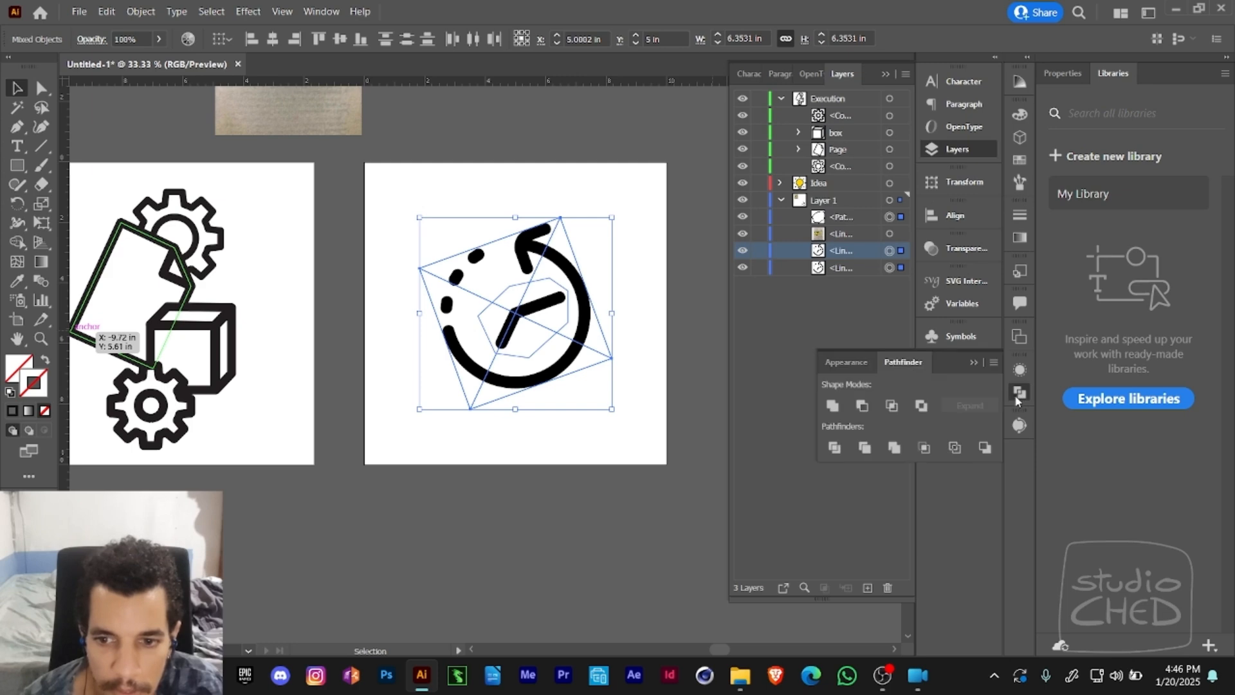
click(989, 245)
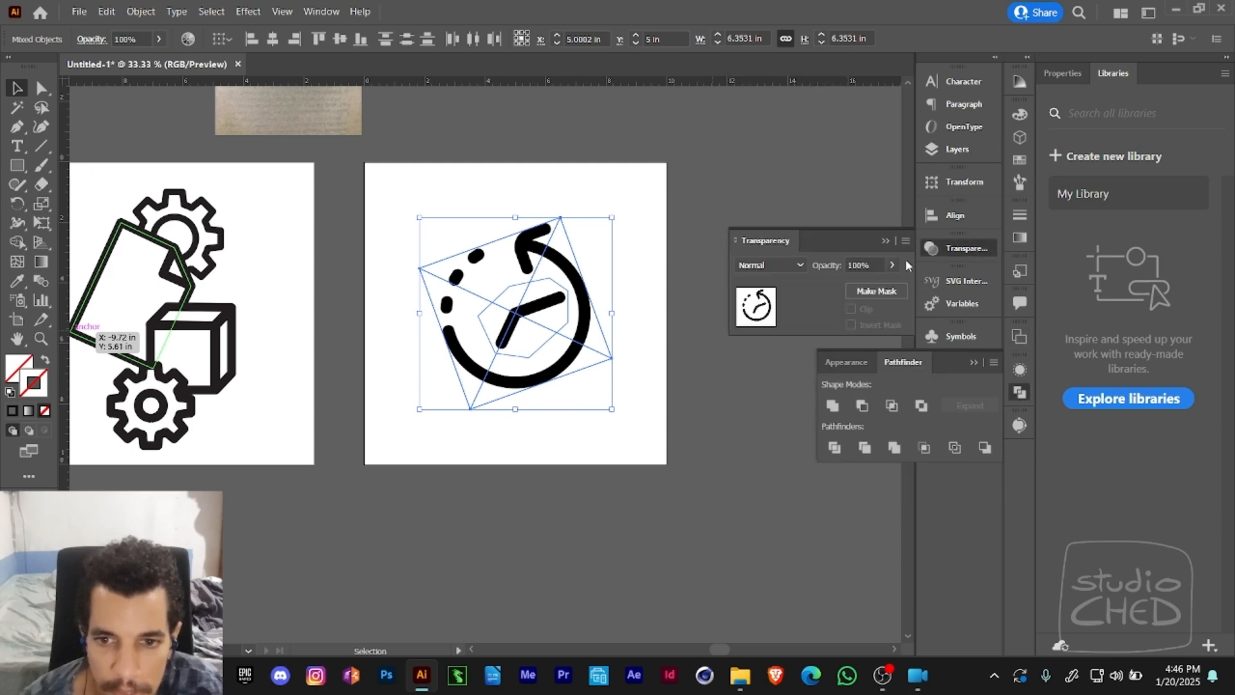
click(869, 297)
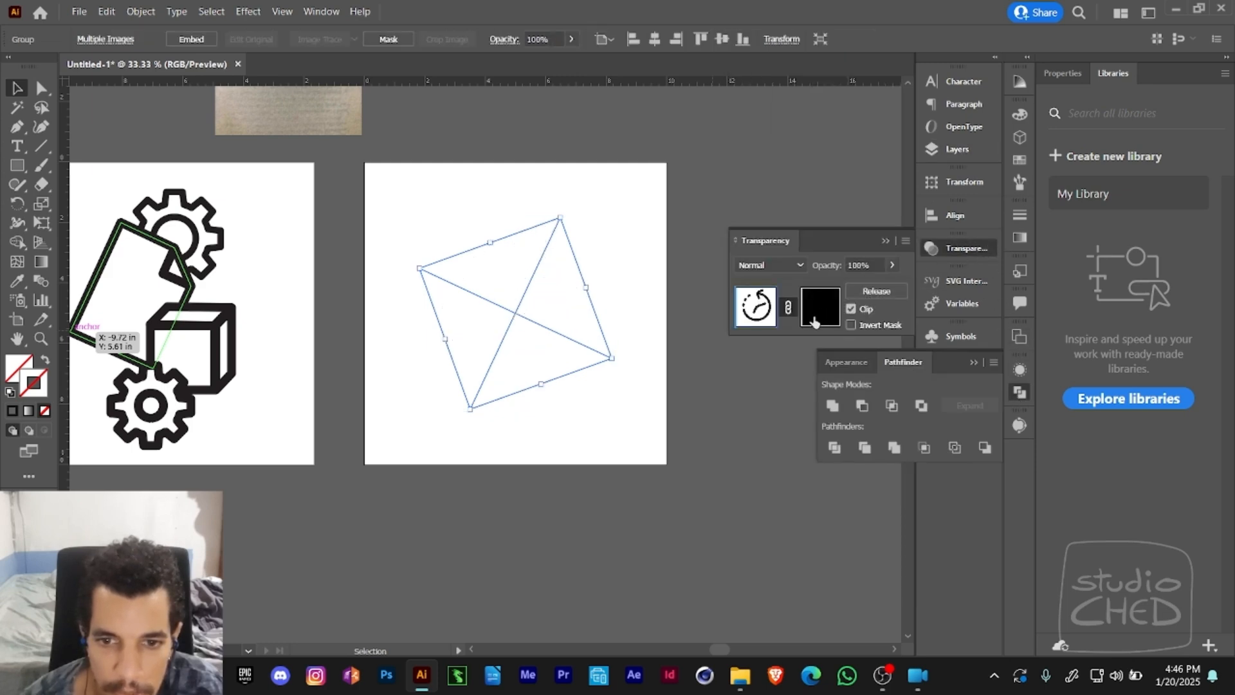
key(ctrl+z)
- Apply the default black stroke to the outline around the clock hands and remove its fill
key(a)
click(655, 304)
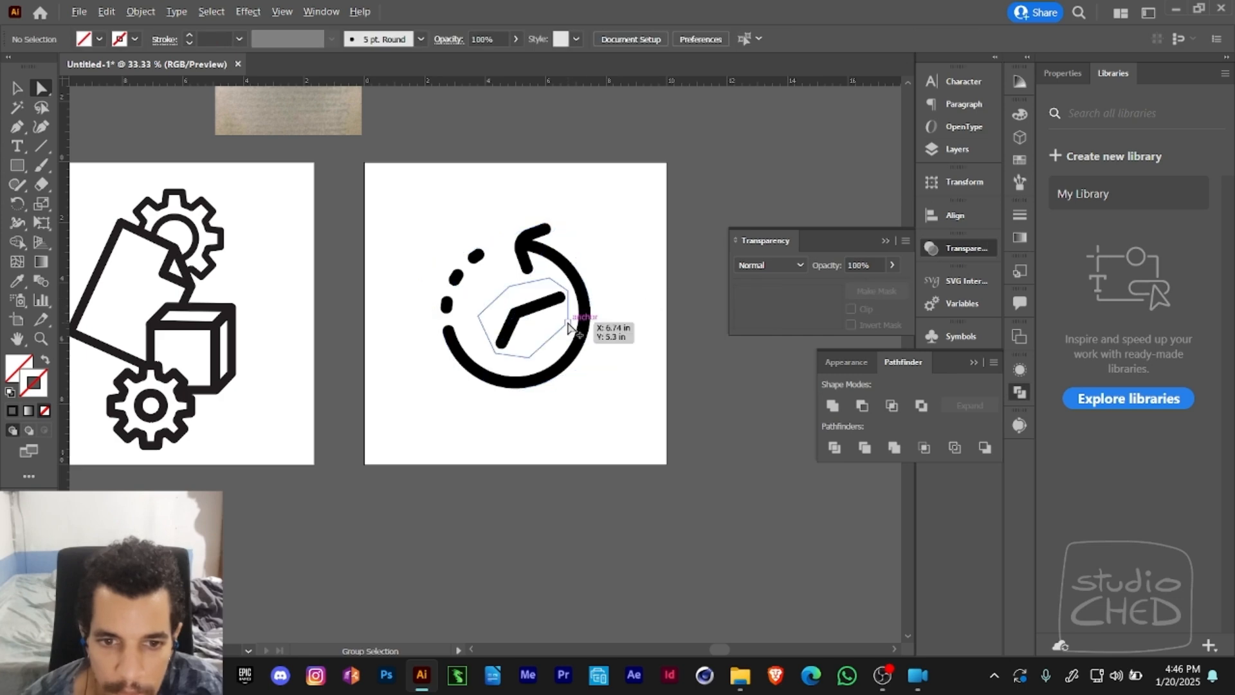
click(568, 325)
key(d)
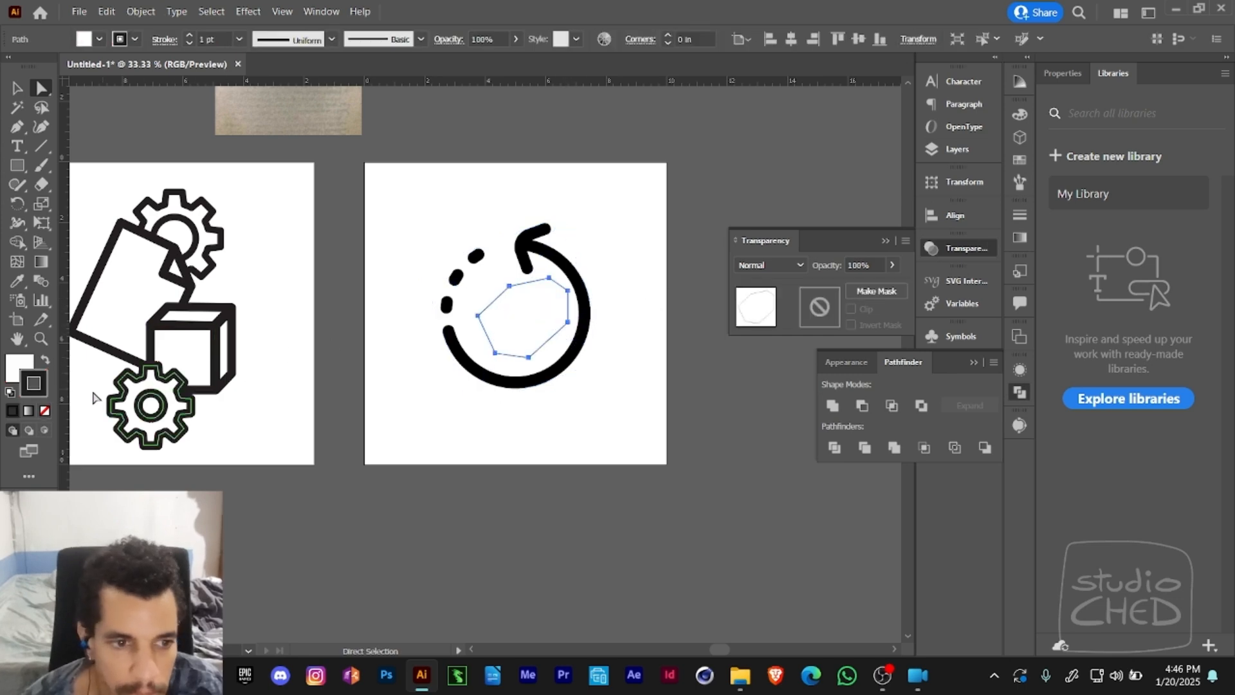
click(22, 365)
click(44, 411)
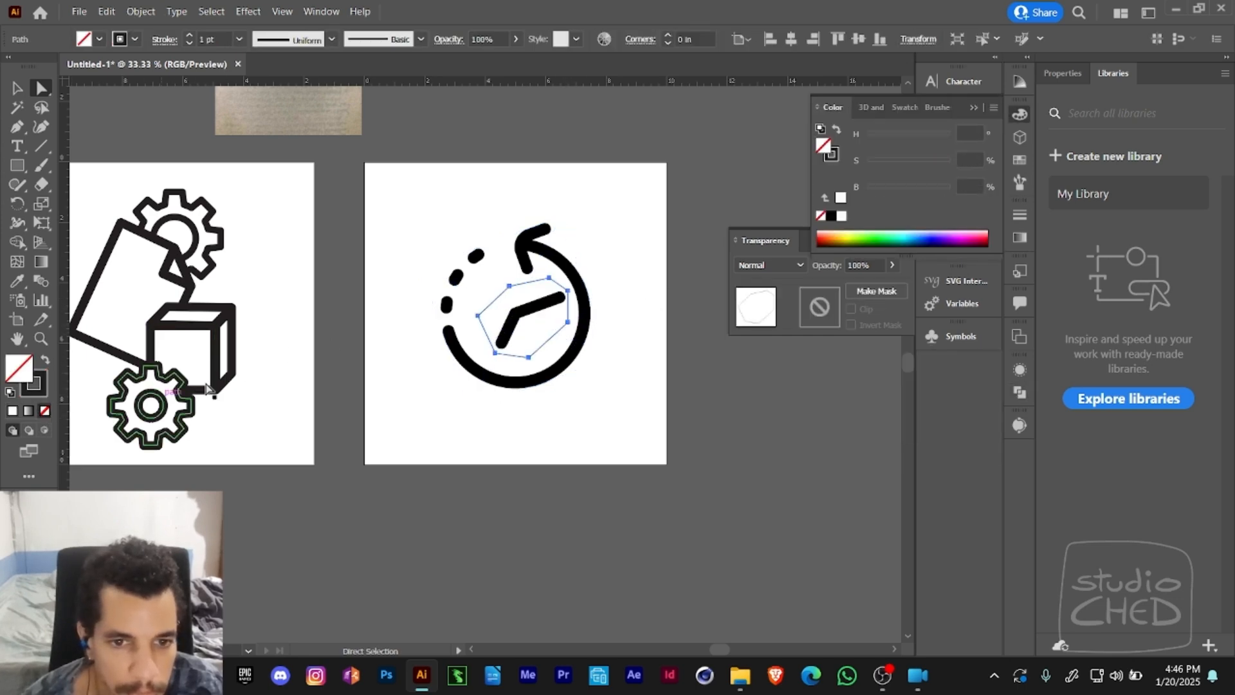
- Add the upper clock image to the selection, swap the fill and stroke colours, and make an opacity mask
shift+click(578, 283)
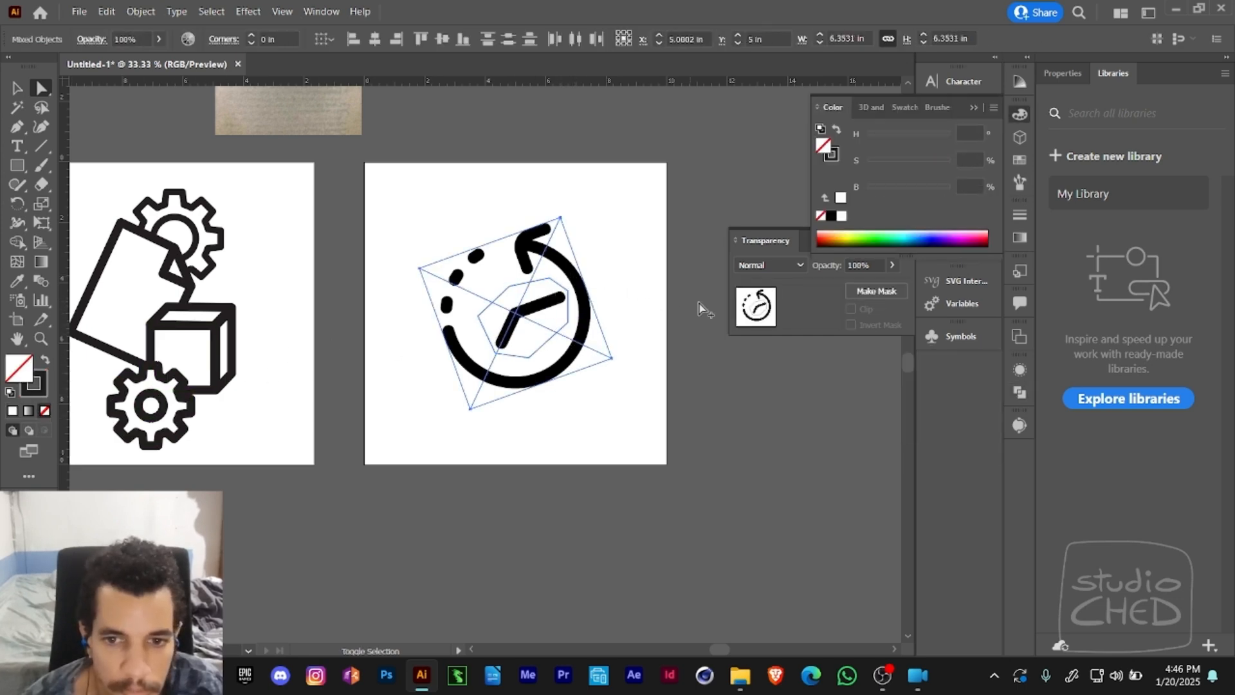
click(46, 362)
click(876, 291)
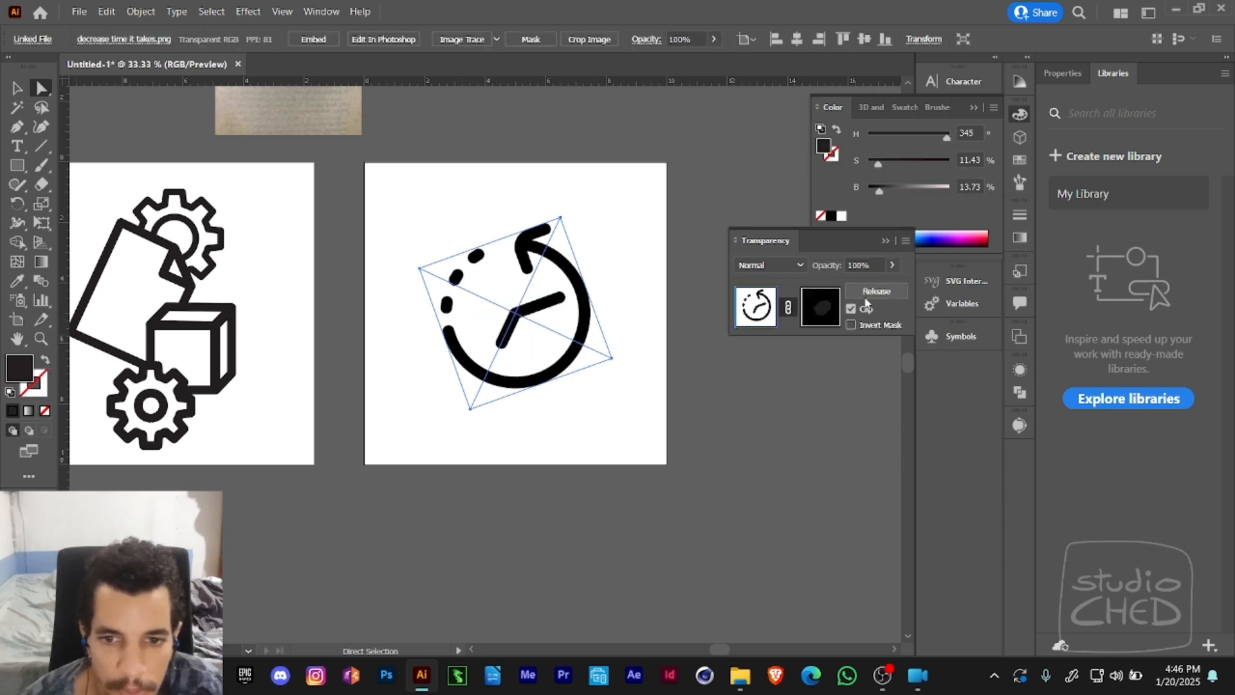
- Set the mask shape's fill brightness to 0% and return to editing the artwork
click(821, 319)
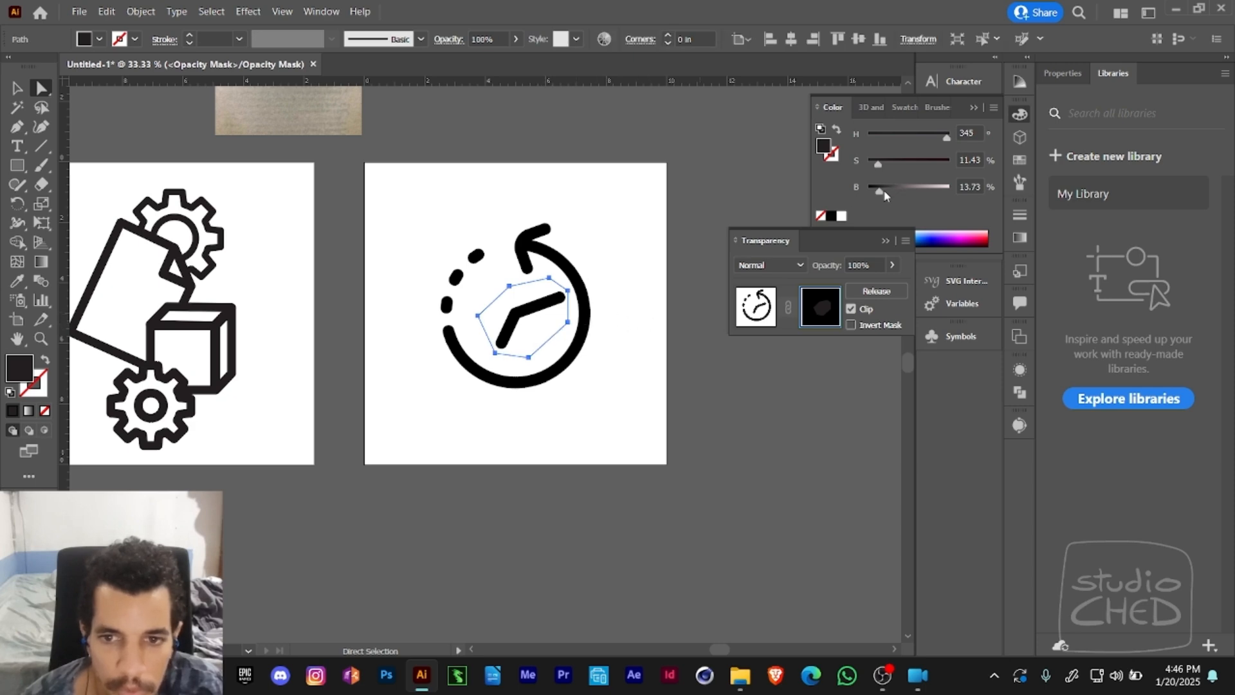
drag(884, 193, 865, 191)
click(764, 311)
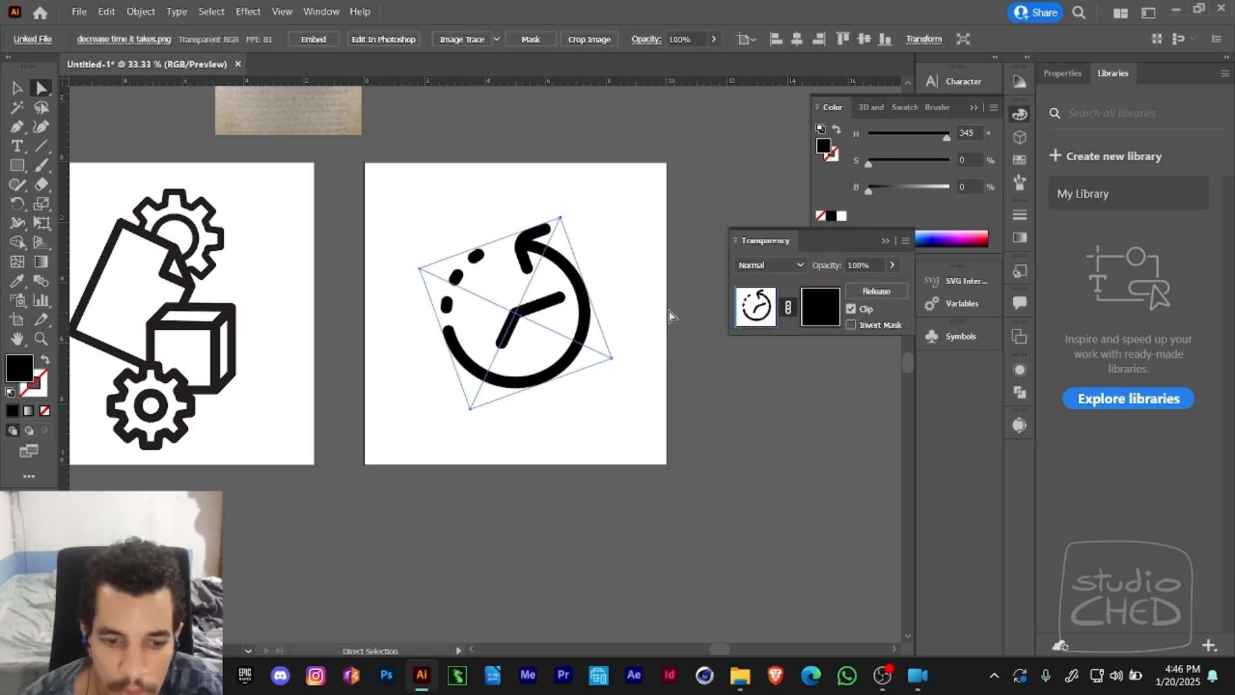
key(v)
drag(504, 343, 503, 468)
key(ctrl+z)
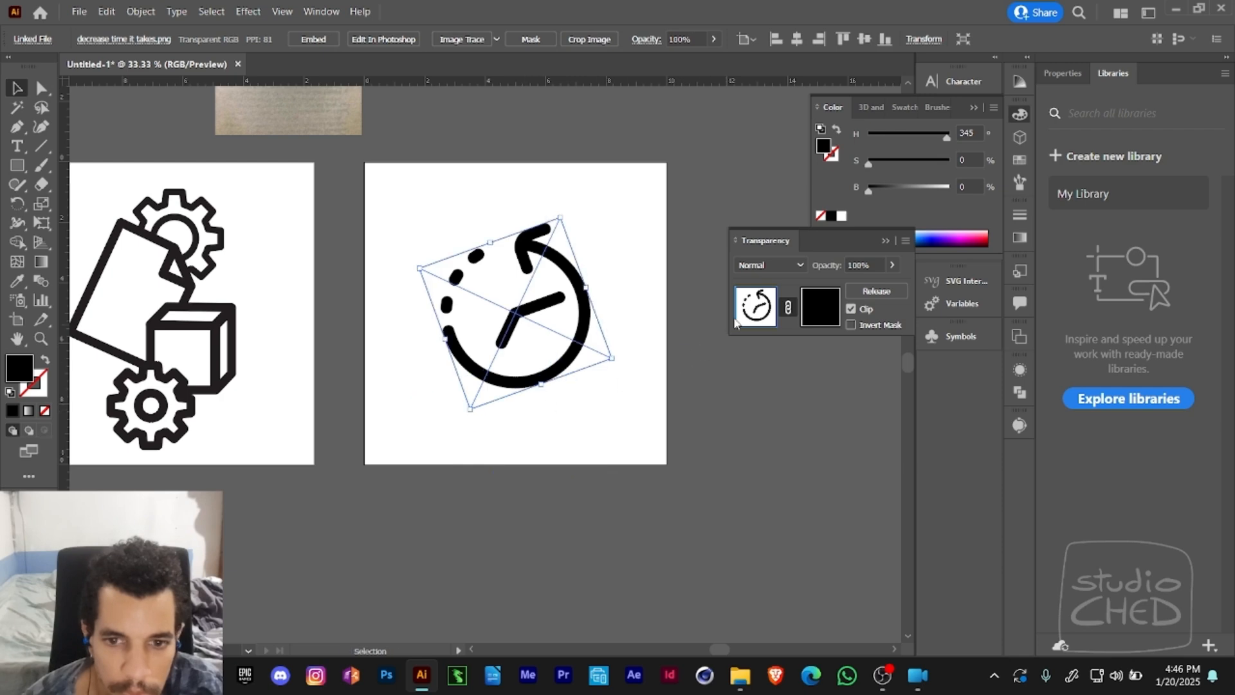
- Move the masked clock image down and to the right, toward the artboard's lower-right corner
click(661, 423)
drag(534, 383, 612, 459)
drag(589, 406, 634, 470)
- Edit the opacity mask and reset its shape to the default white fill and black stroke
click(812, 314)
key(a)
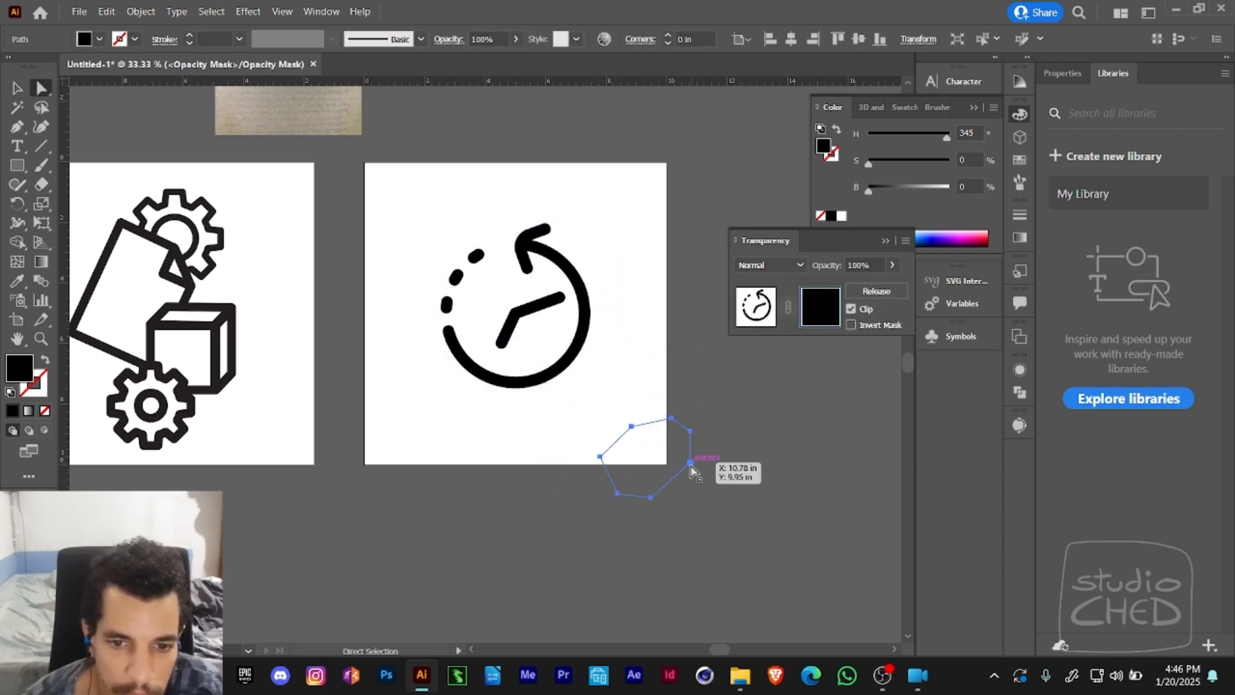
key(d)
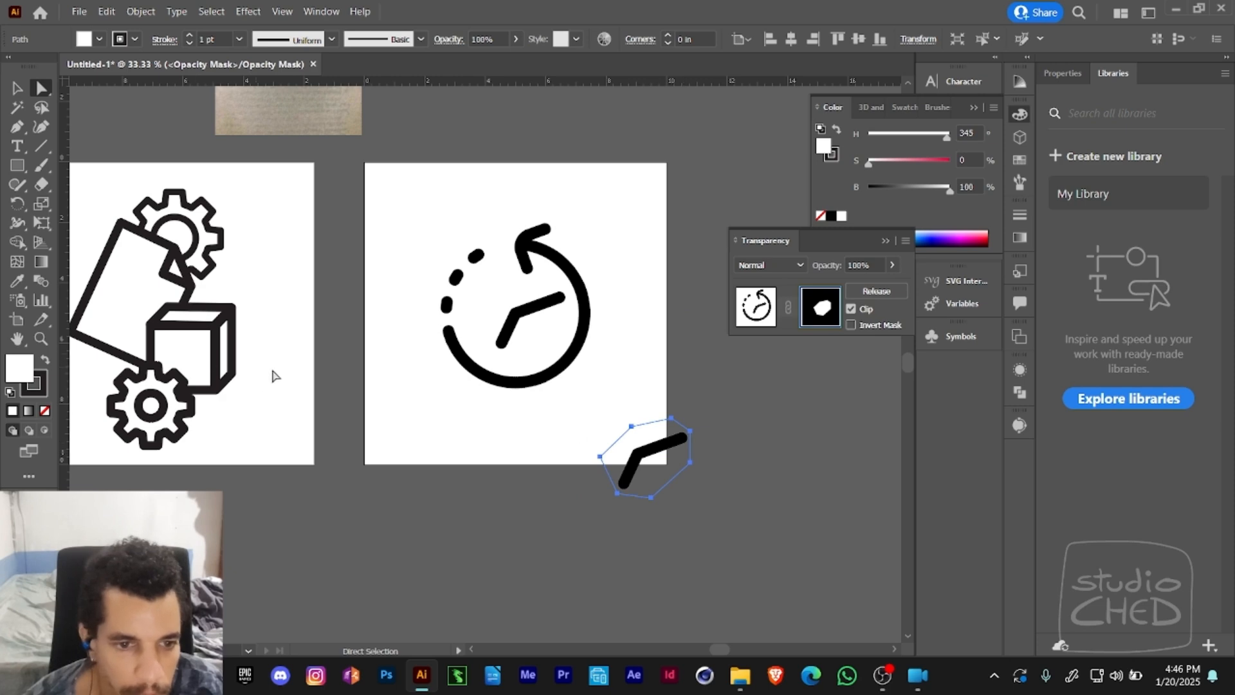
- Return to editing the artwork and move the masked clock hands directly below the circular arrow
click(743, 320)
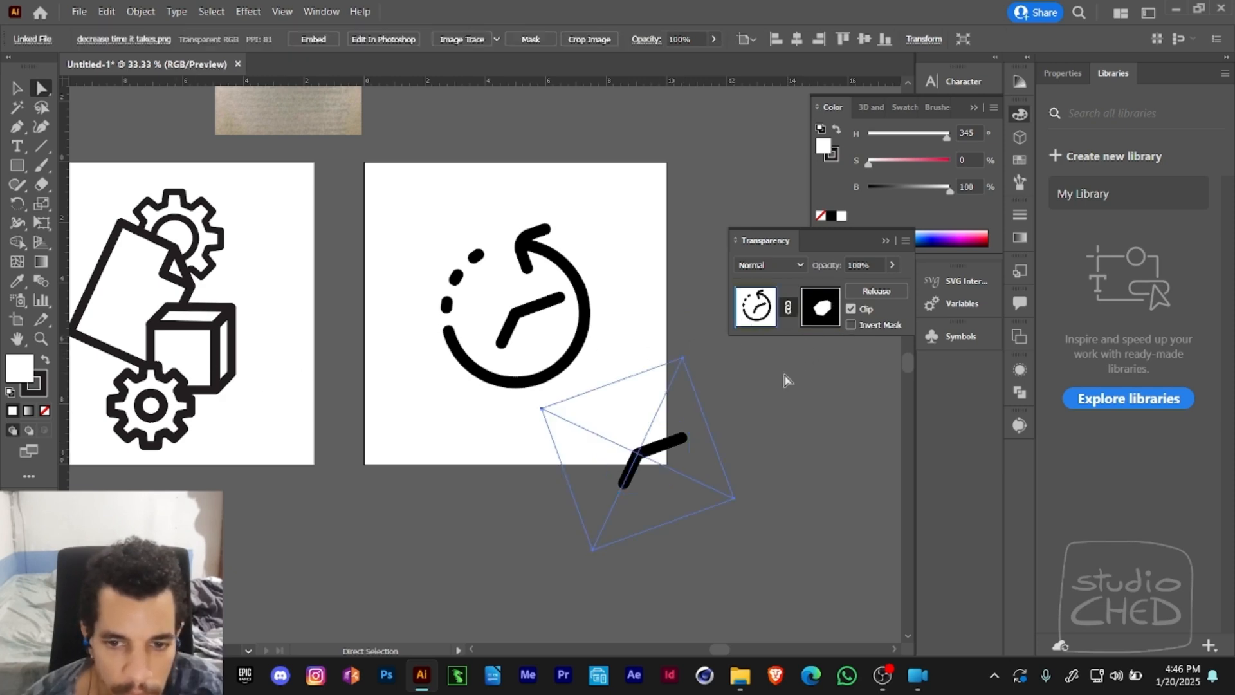
key(v)
drag(672, 443, 560, 453)
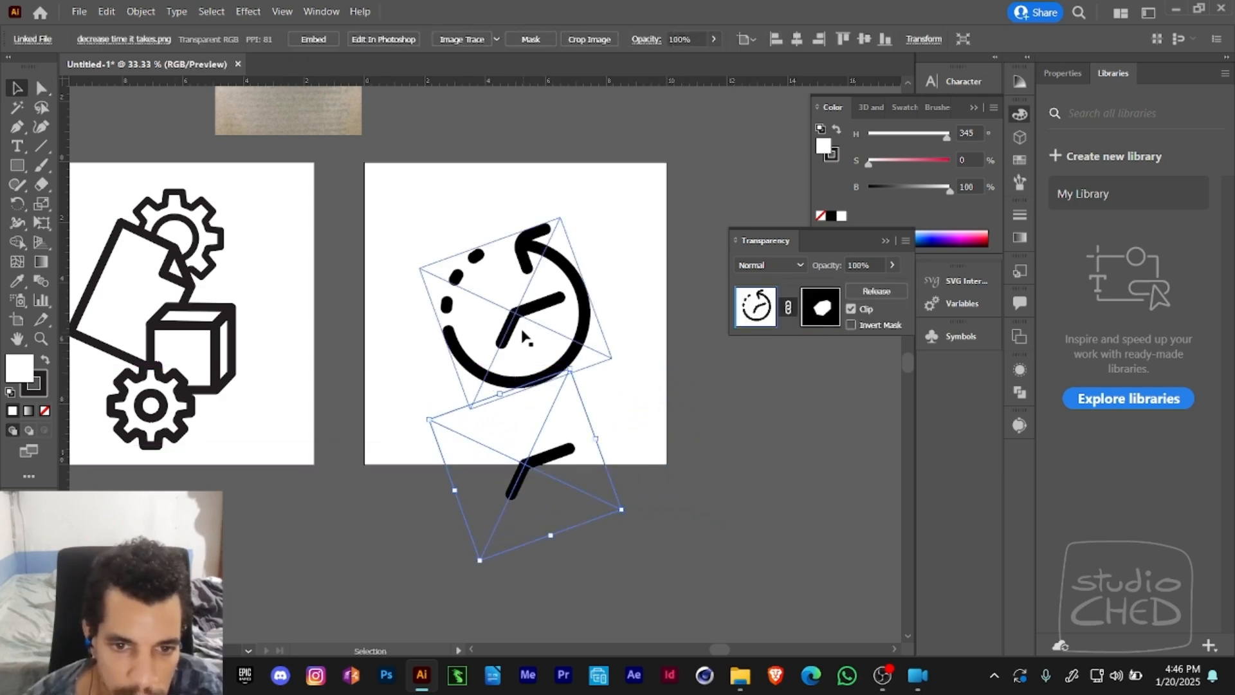
- Cover the hands of the original clock image with a closed white Pen shape that has no stroke
click(531, 325)
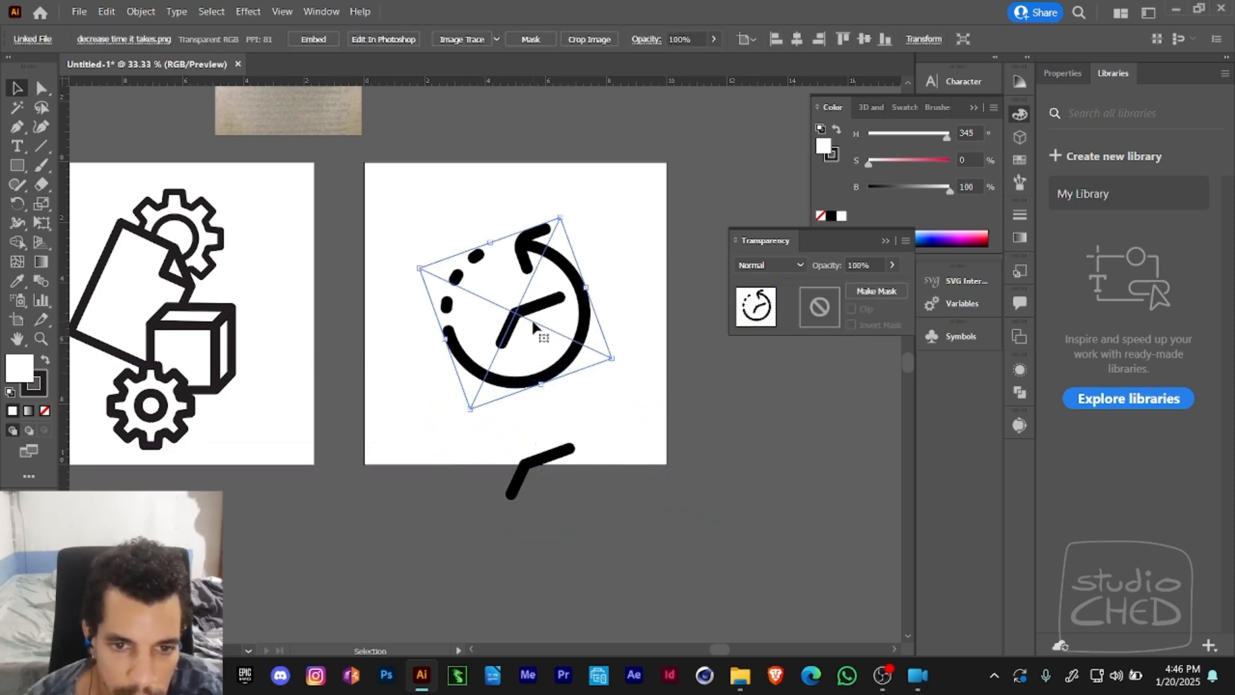
click(18, 127)
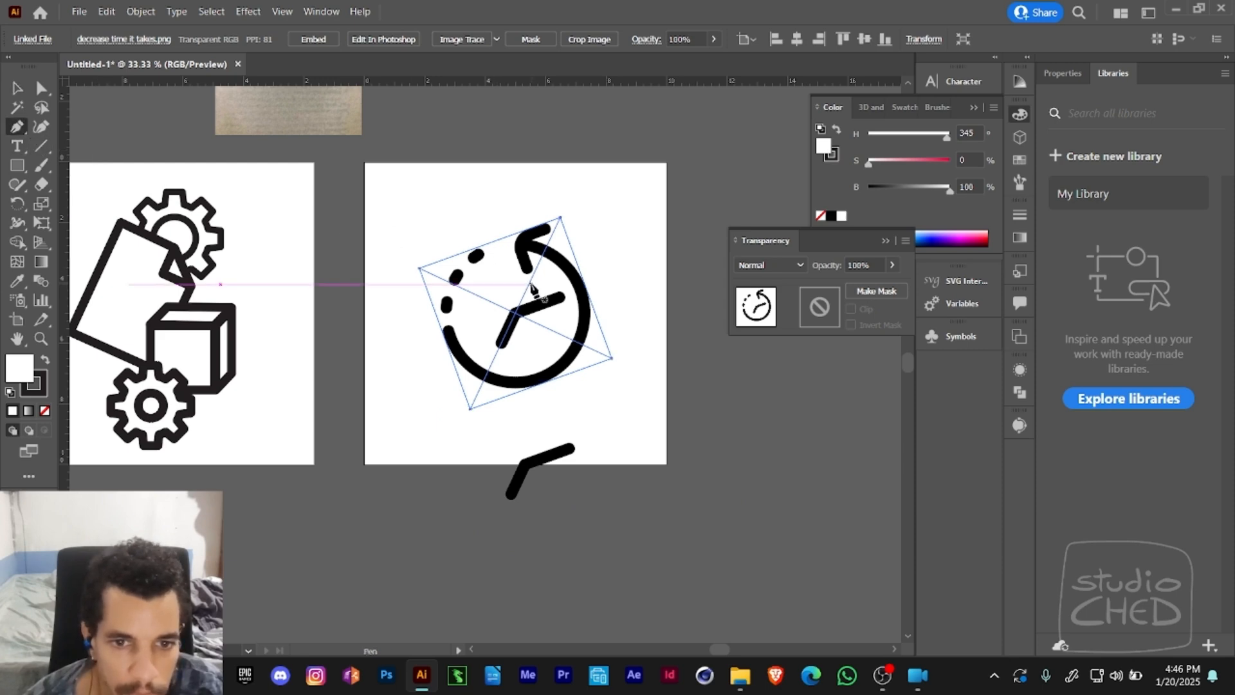
drag(512, 293, 489, 302)
click(486, 296)
click(483, 350)
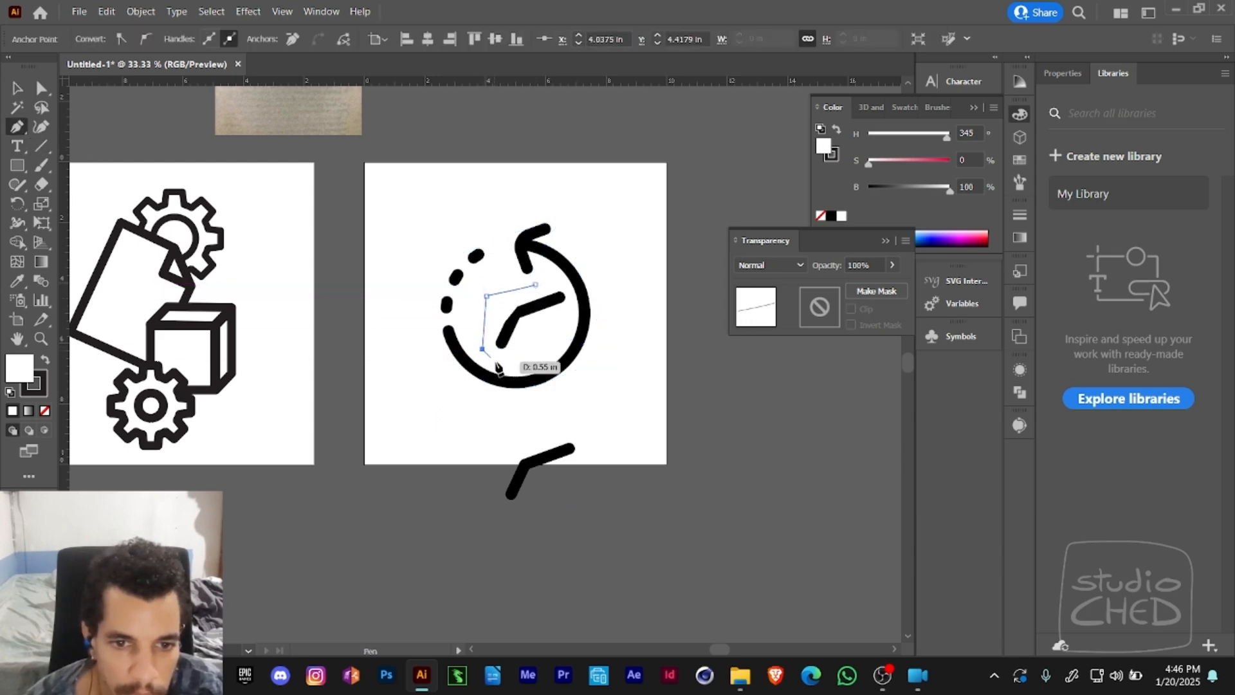
click(512, 366)
click(551, 345)
click(575, 313)
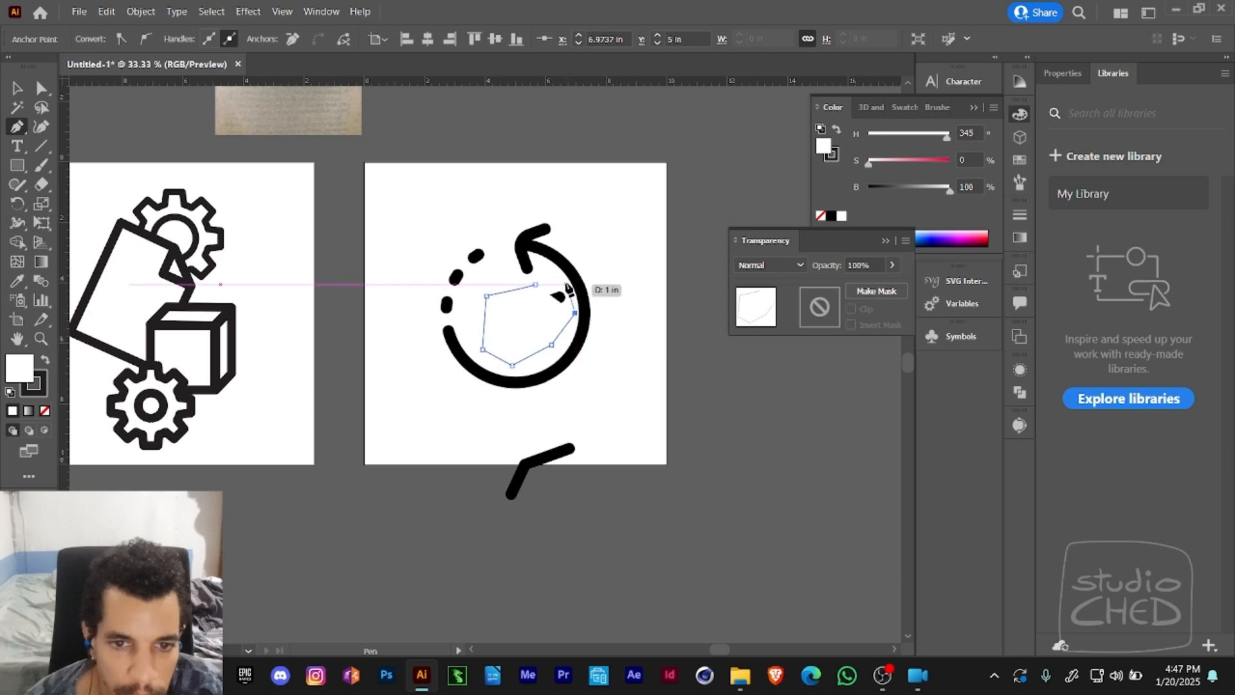
click(566, 284)
click(535, 285)
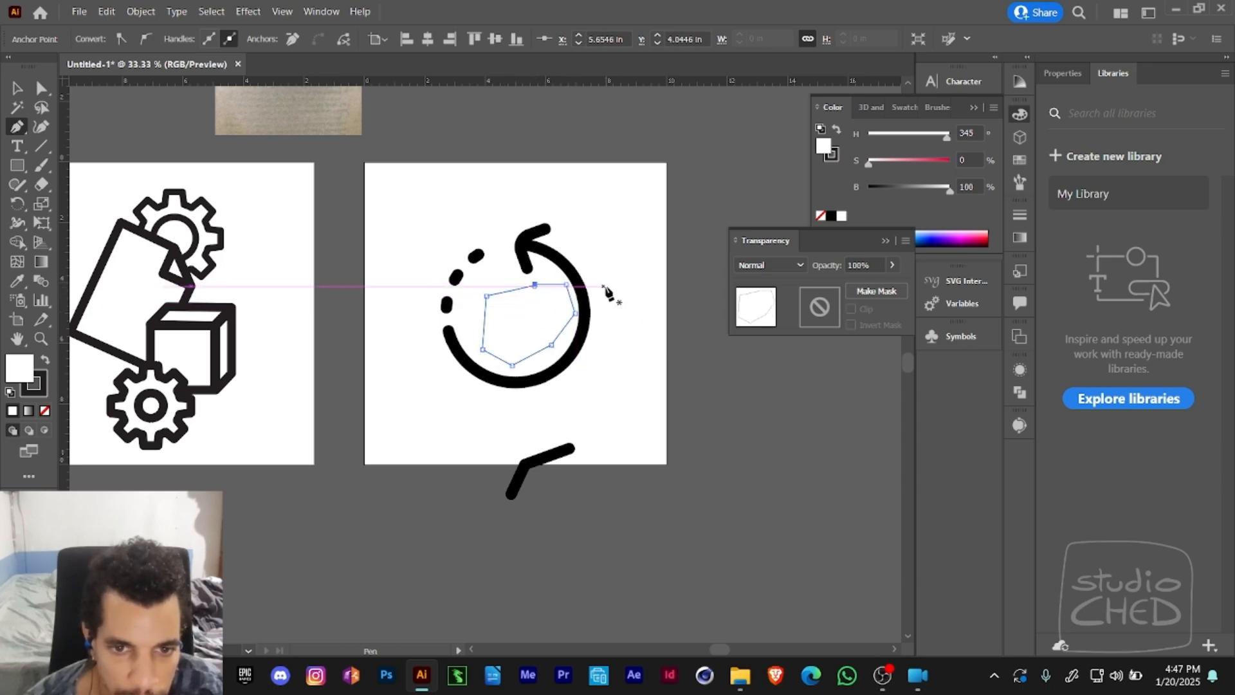
key(a)
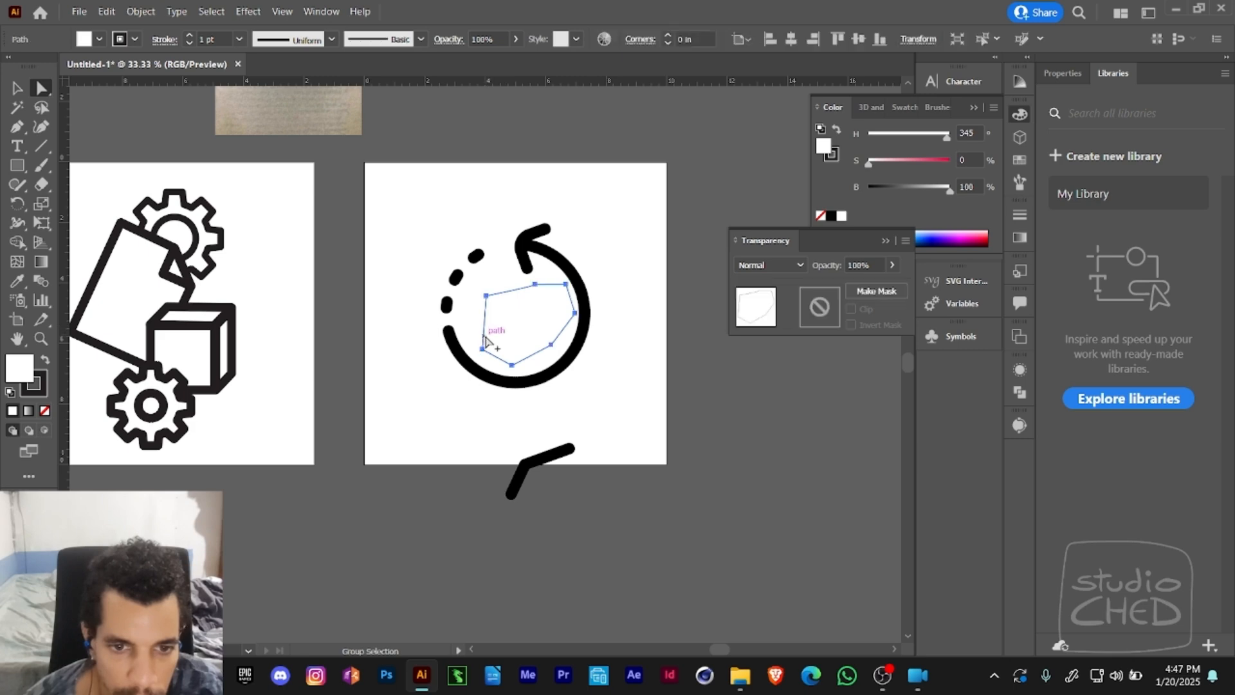
click(44, 410)
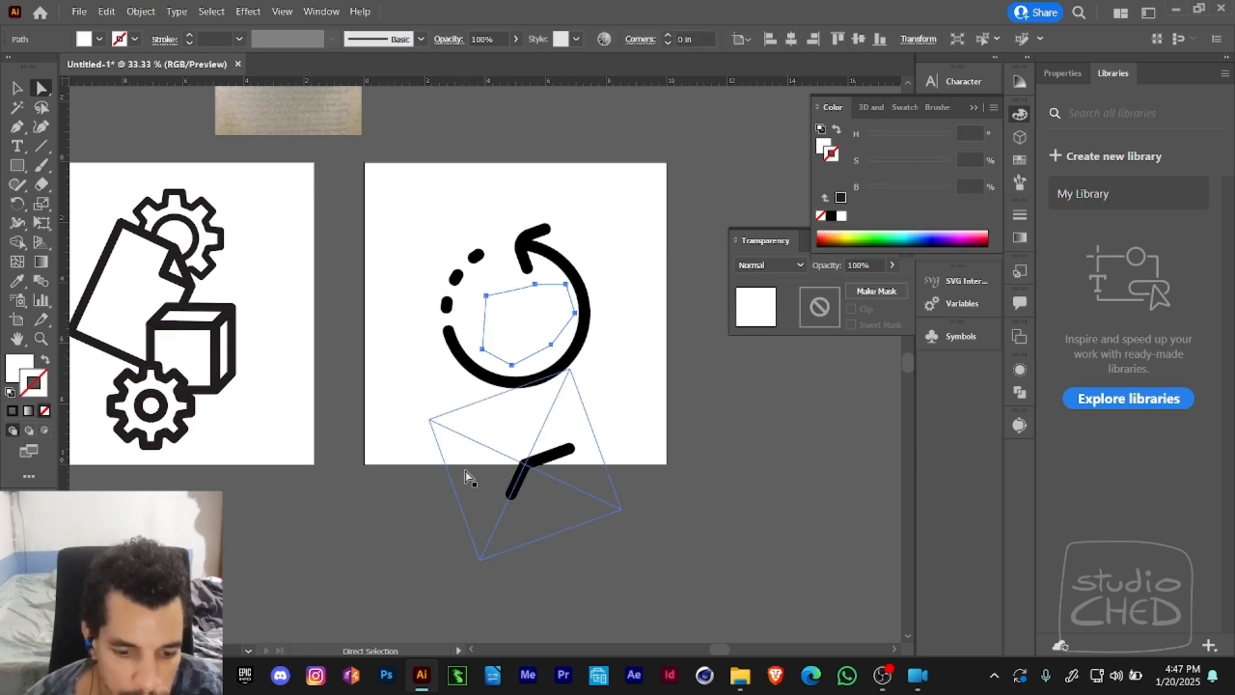
- Align the masked hands, the white cover shape and the original clock image on their vertical and horizontal centres
key(v)
click(533, 476)
shift+click(572, 324)
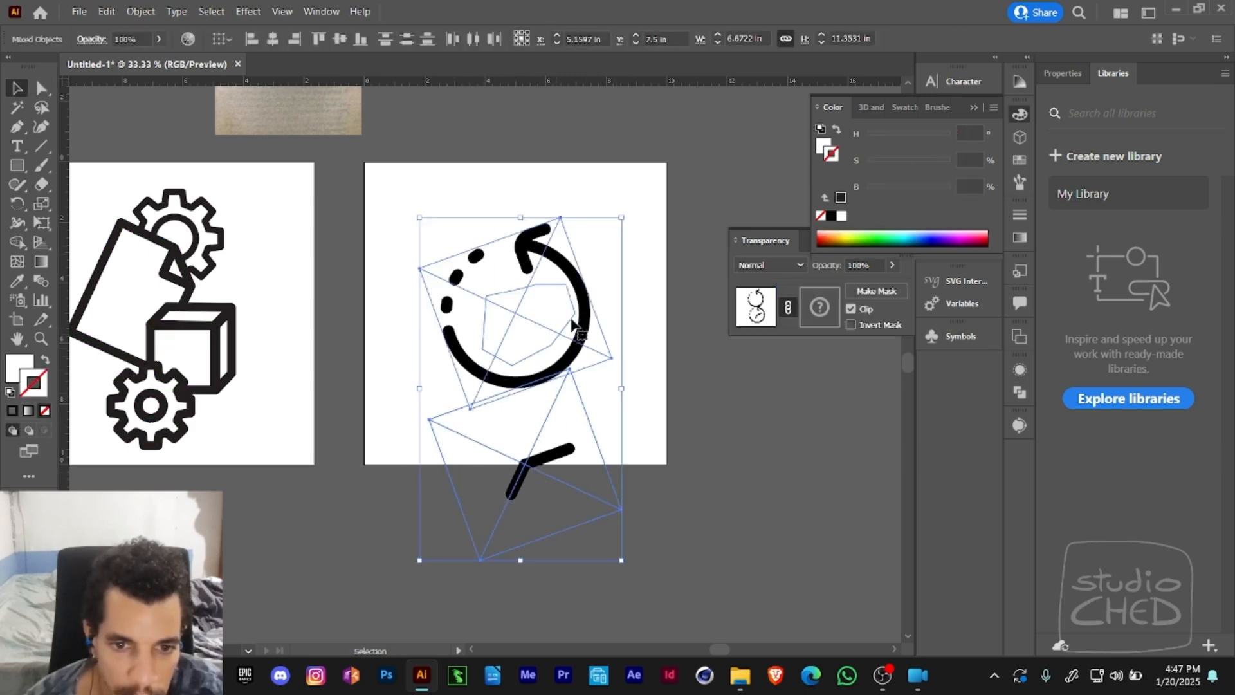
click(339, 39)
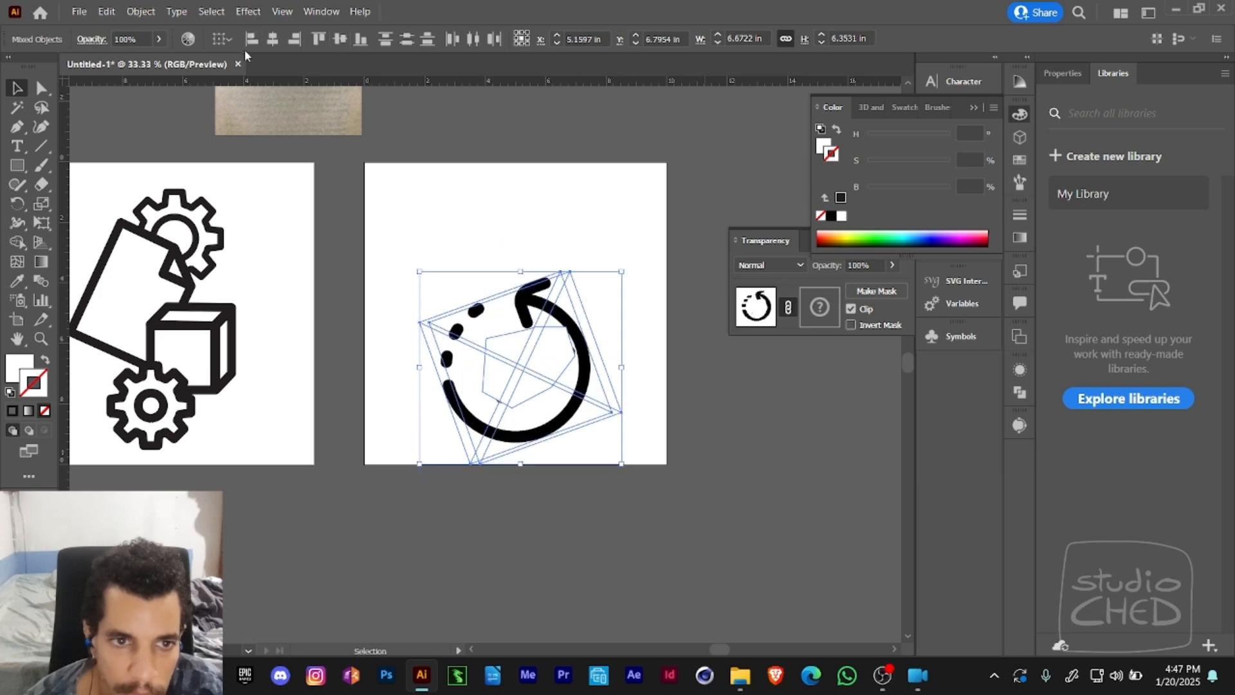
- Shift the white cover shape slightly over the clock hands and send it backward one level
key(a)
click(551, 364)
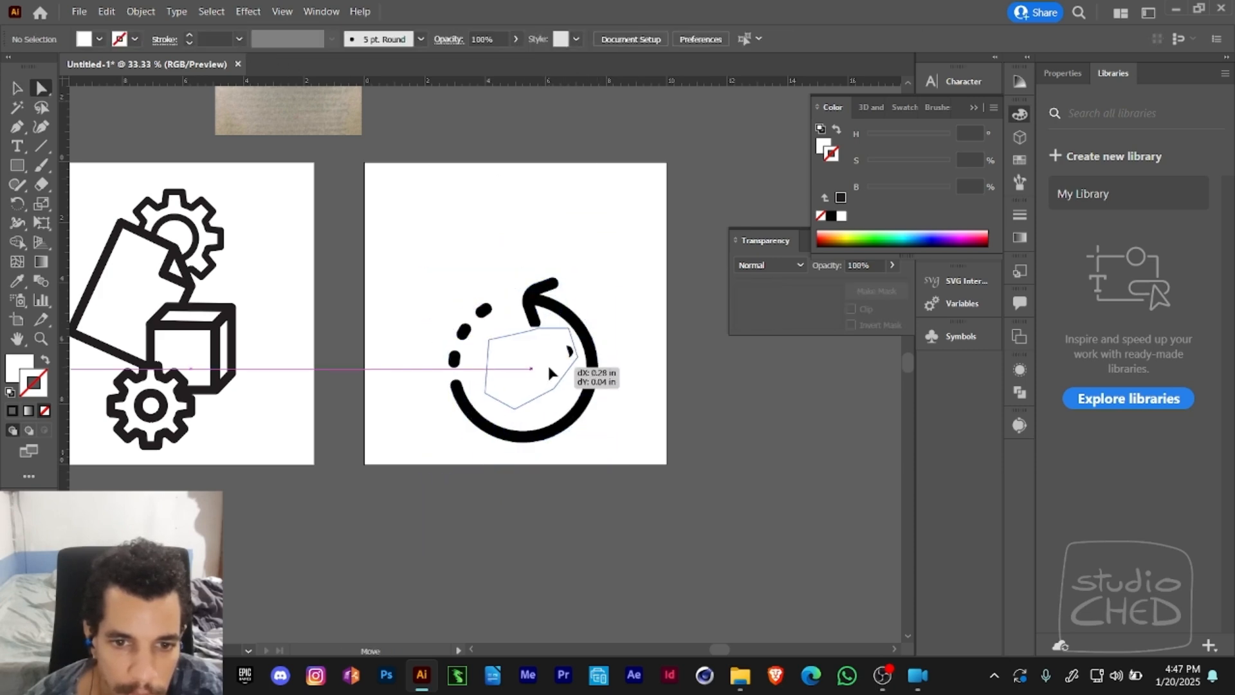
key(ctrl+[)
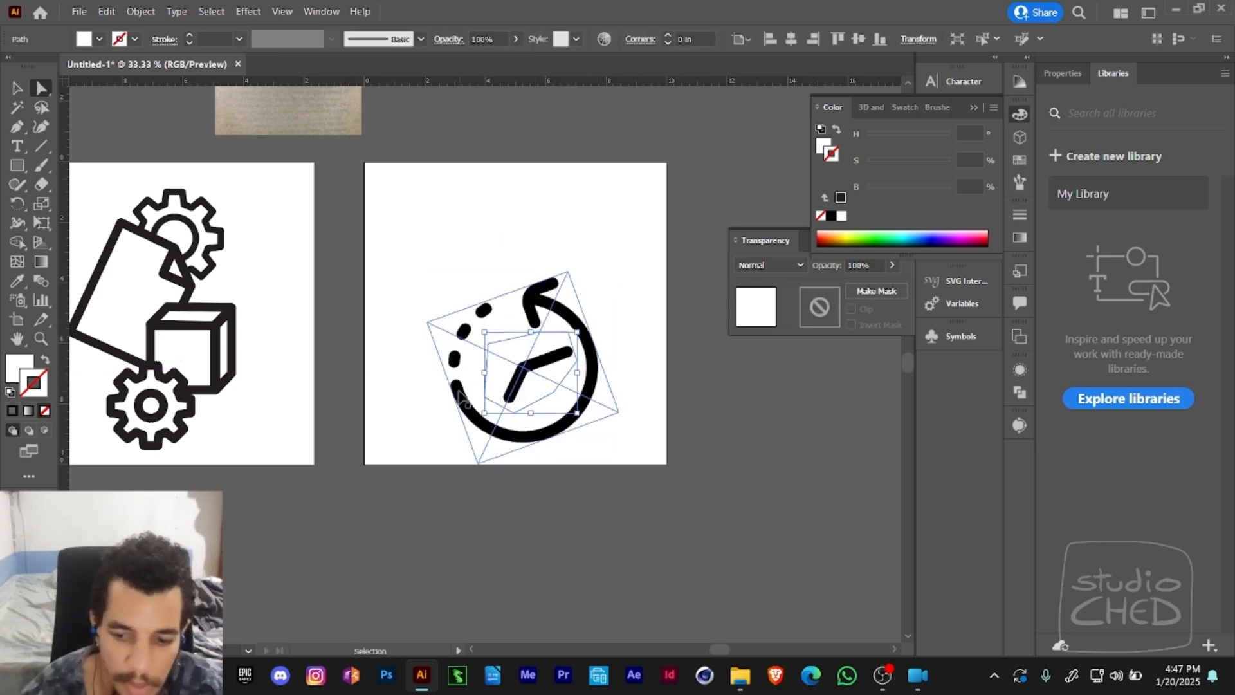
- Try to move the unmasked clock image down and to the left, and undo the change
key(v)
click(540, 380)
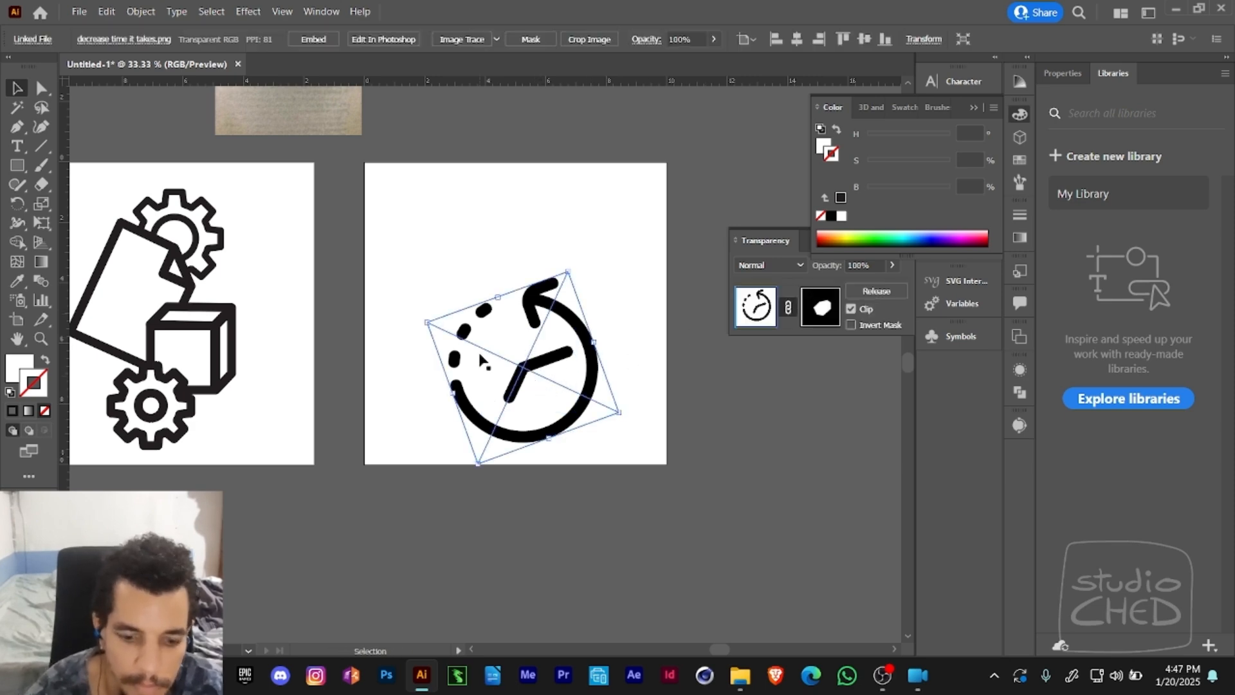
click(666, 406)
click(538, 383)
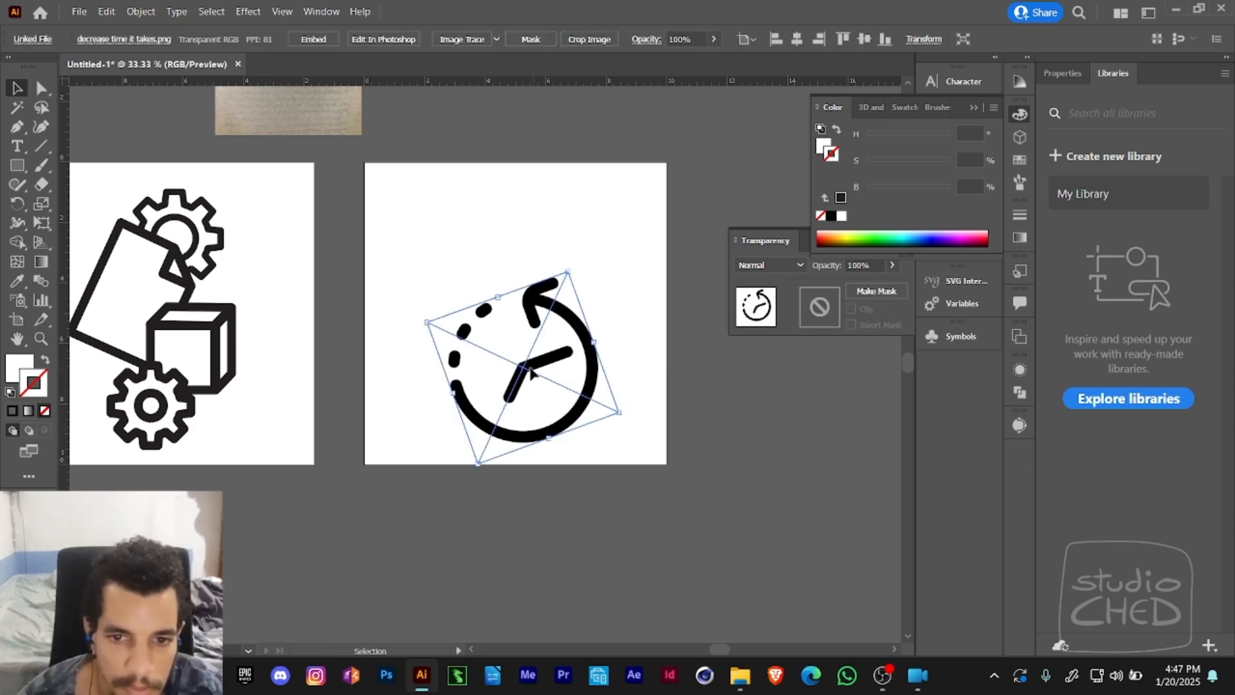
drag(528, 372, 472, 410)
key(ctrl+z)
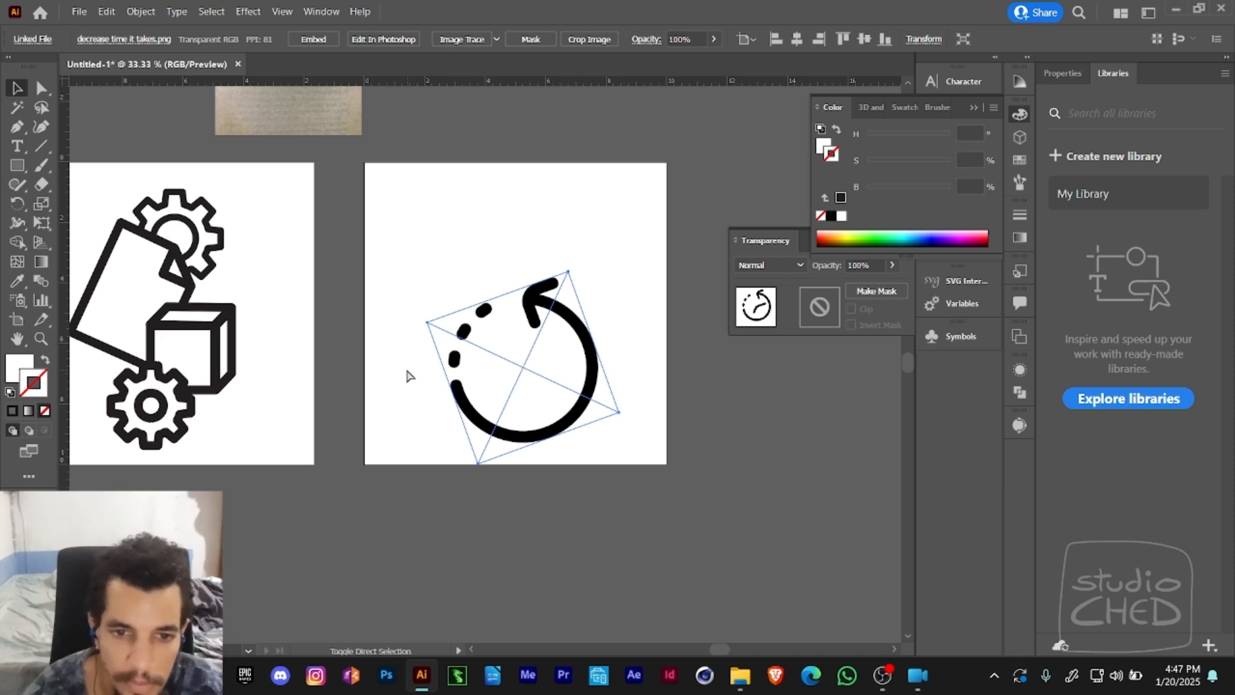
- Send the white cover shape to the back and select the masked clock hands
key(a)
click(653, 375)
click(542, 364)
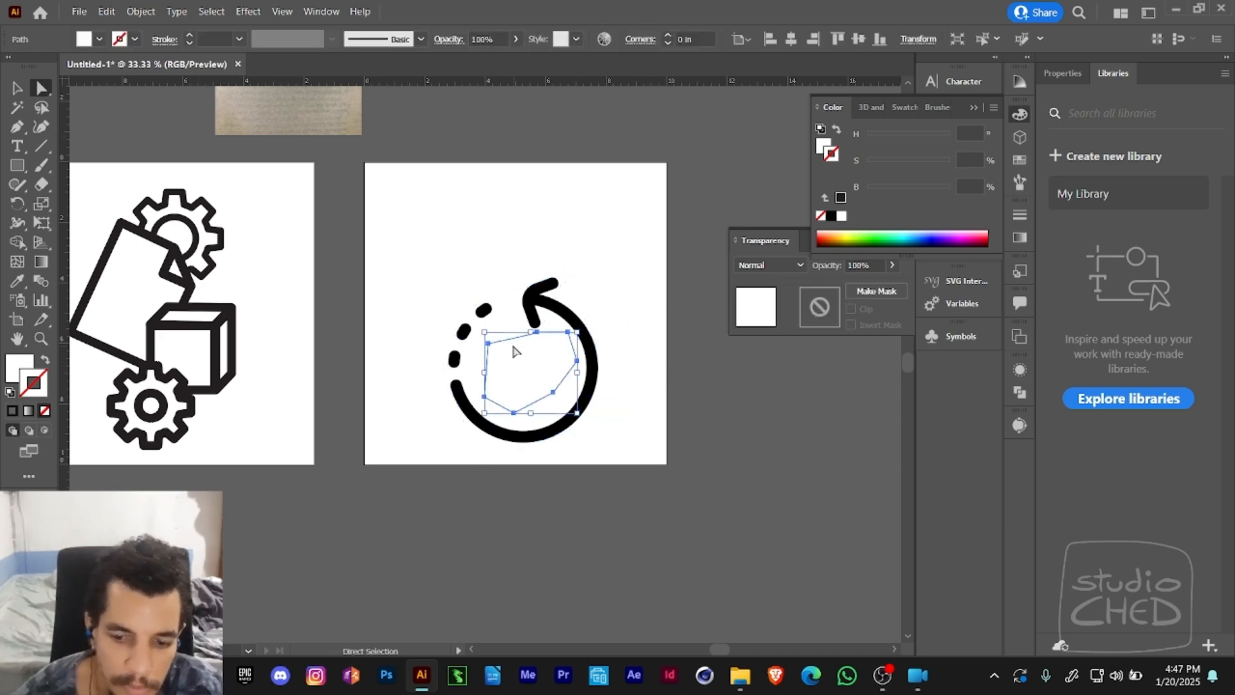
key(ctrl+shift+[)
key(v)
click(687, 393)
click(561, 385)
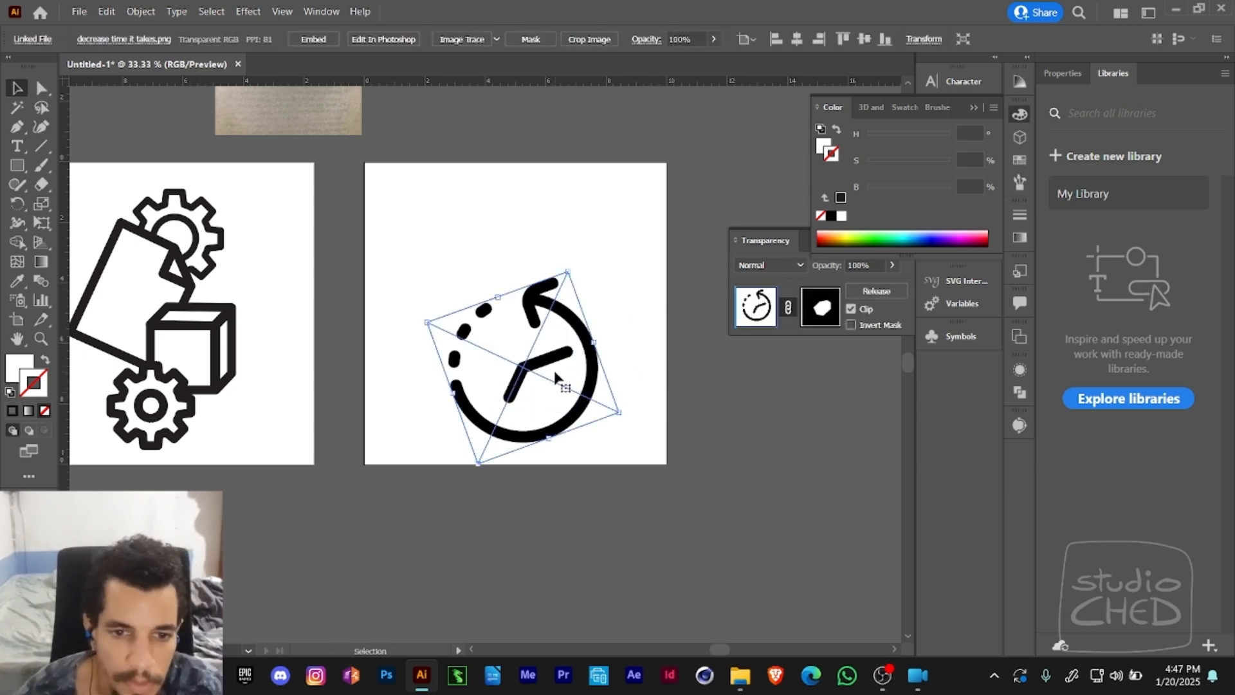
- Rotate the masked clock hands counterclockwise with Free Transform until the upper hand points straight up
key(e)
drag(656, 256, 623, 232)
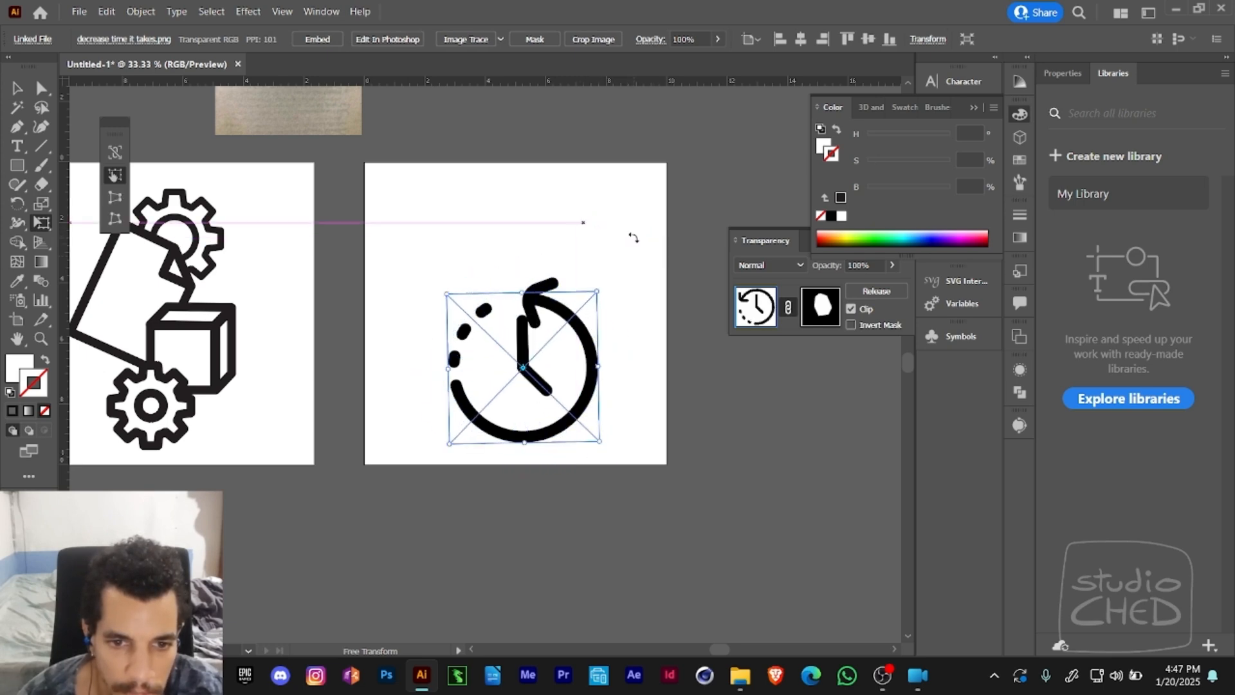
drag(618, 224, 620, 241)
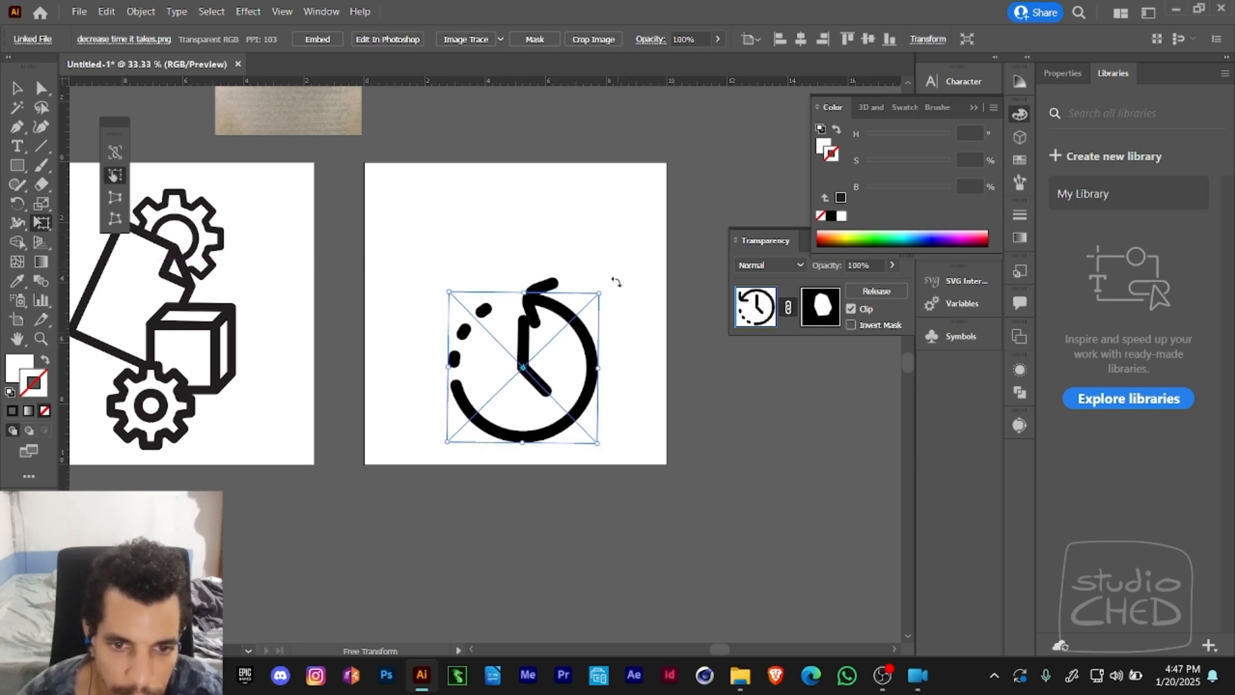
key(a)
click(627, 364)
click(597, 379)
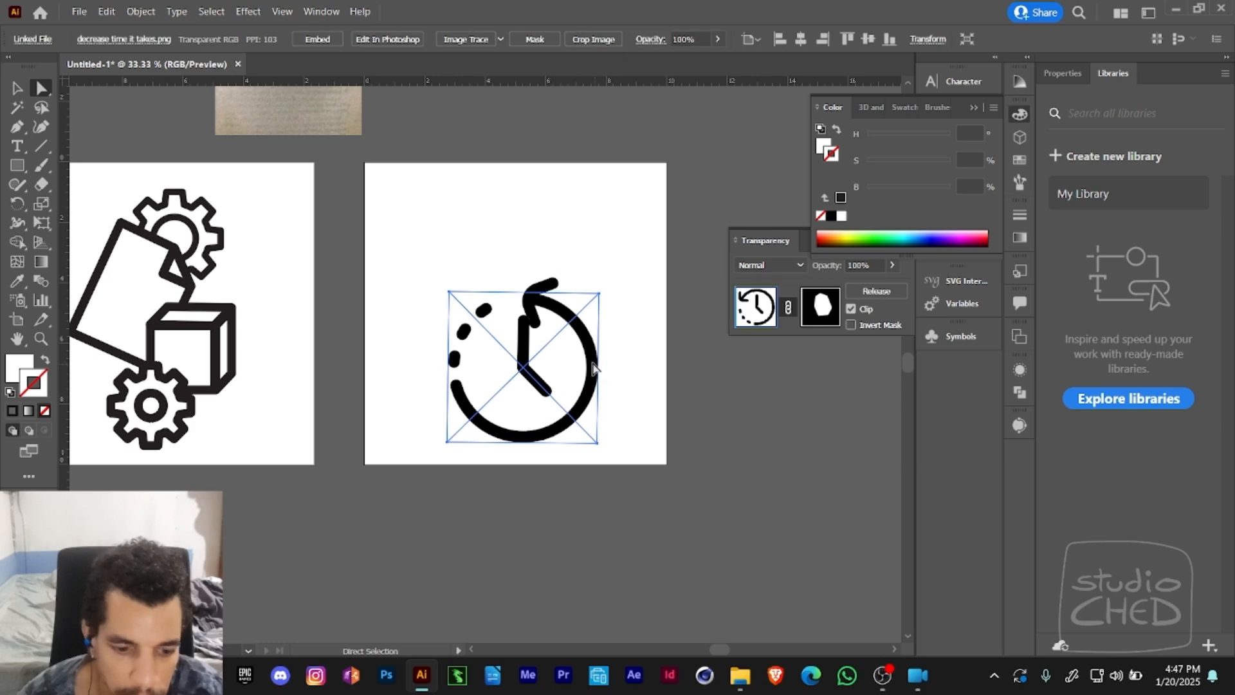
key(e)
key(v)
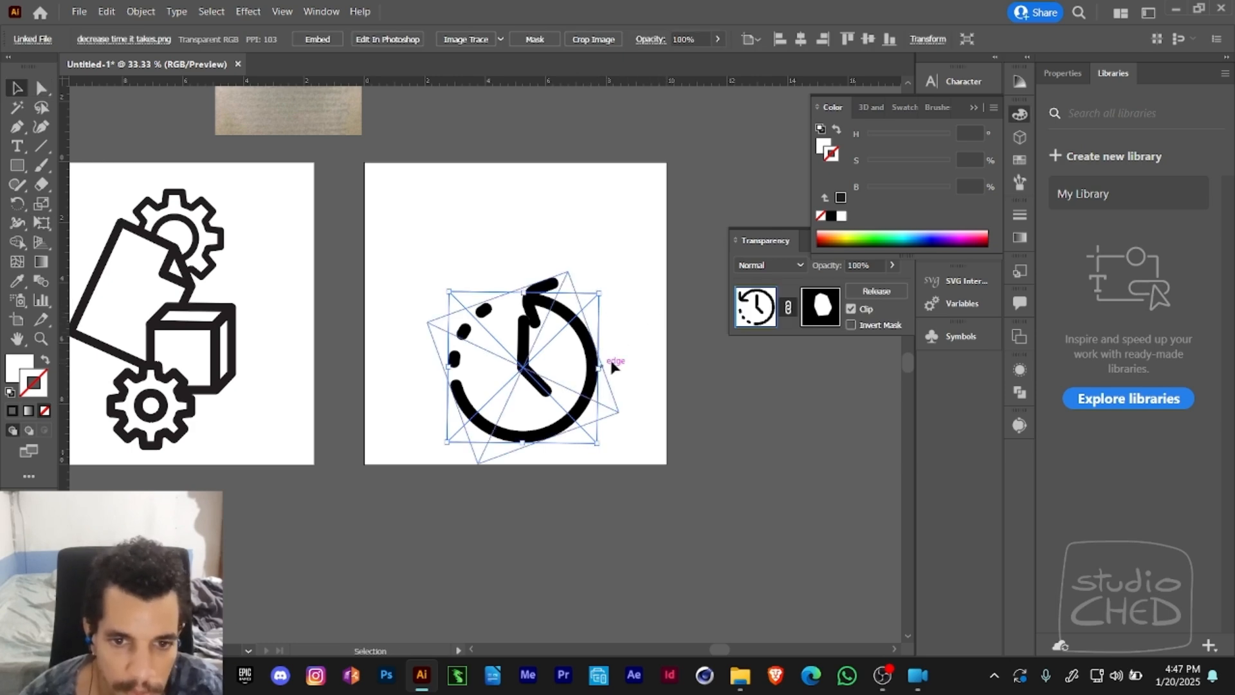
drag(604, 355, 623, 318)
key(ctrl+z)
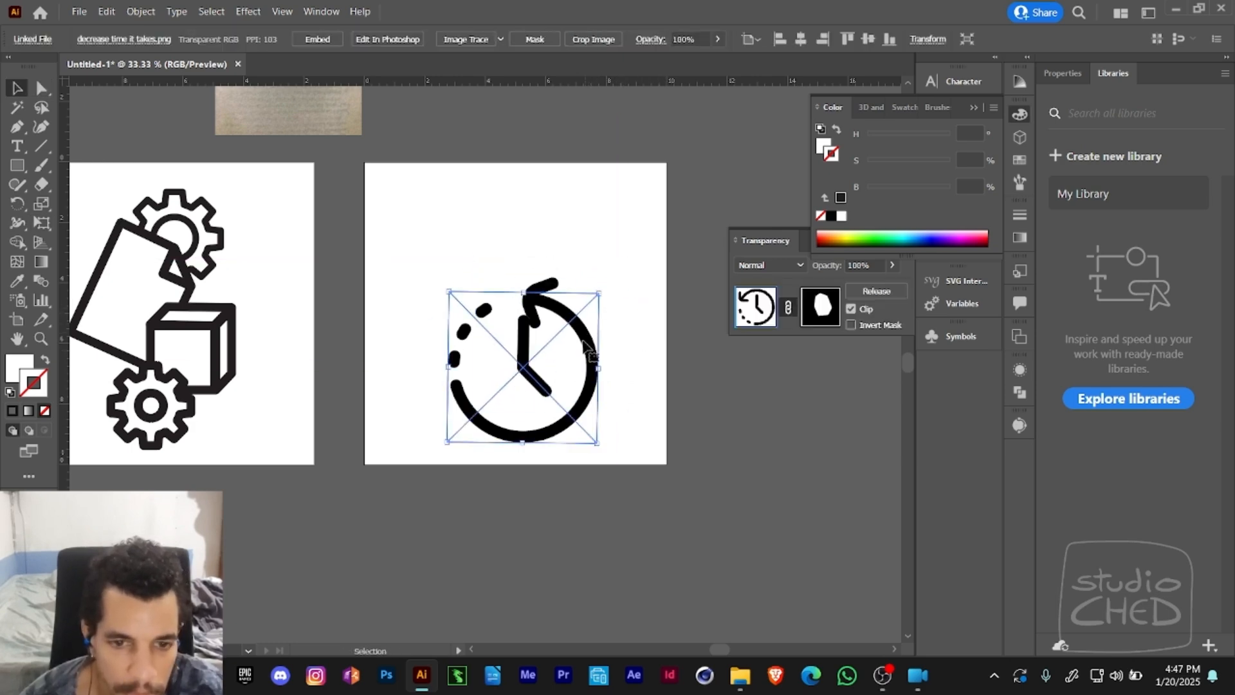
- Try to enlarge the masked clock hands from their centre, undo the change and deselect them
key(e)
drag(599, 293, 611, 281)
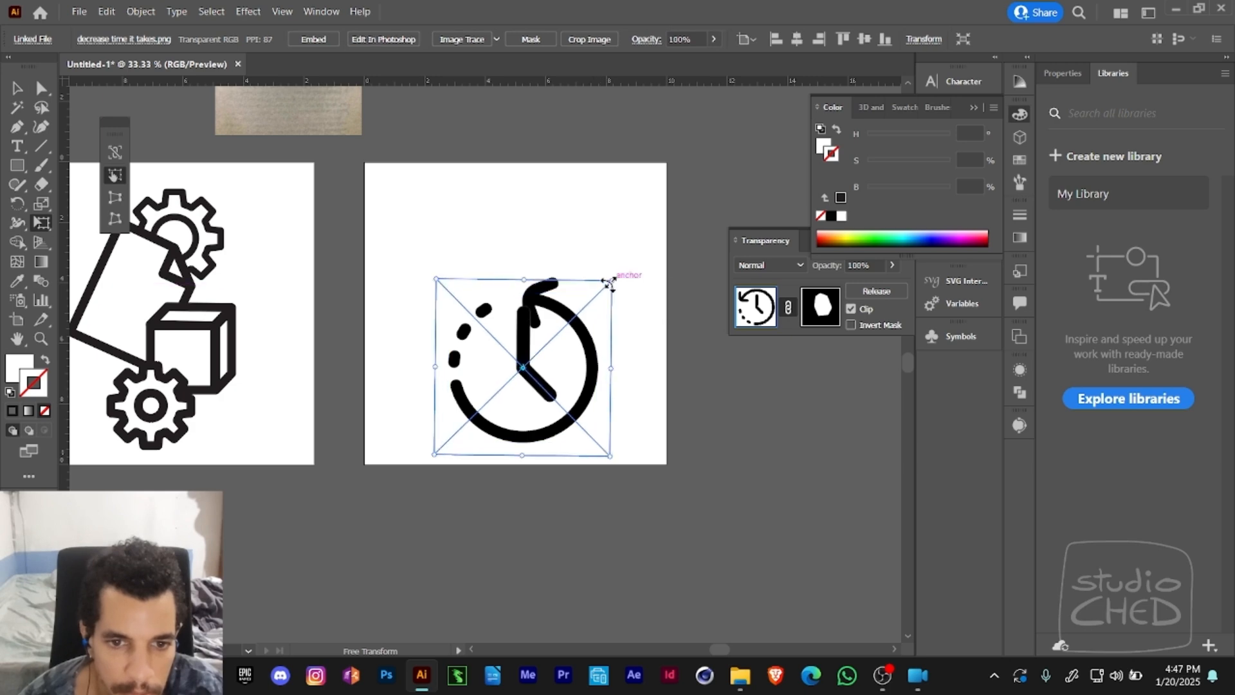
key(ctrl+z)
ctrl+click(623, 290)
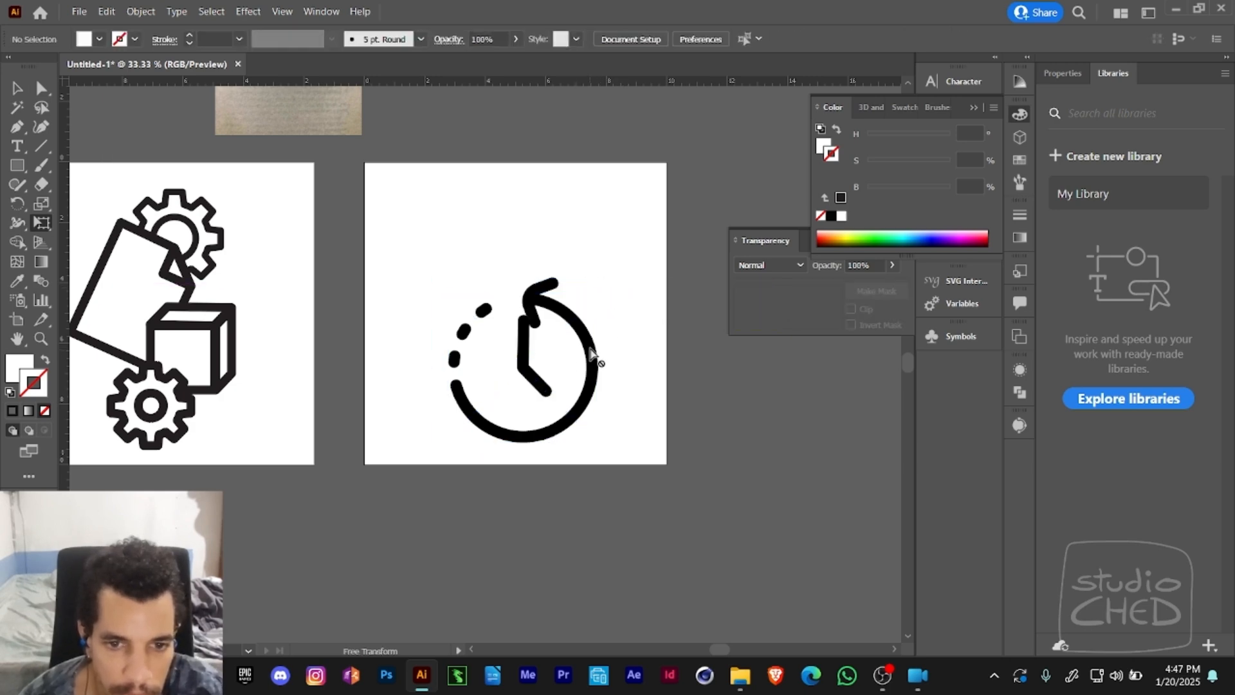
ctrl+click(596, 342)
key(a)
click(636, 350)
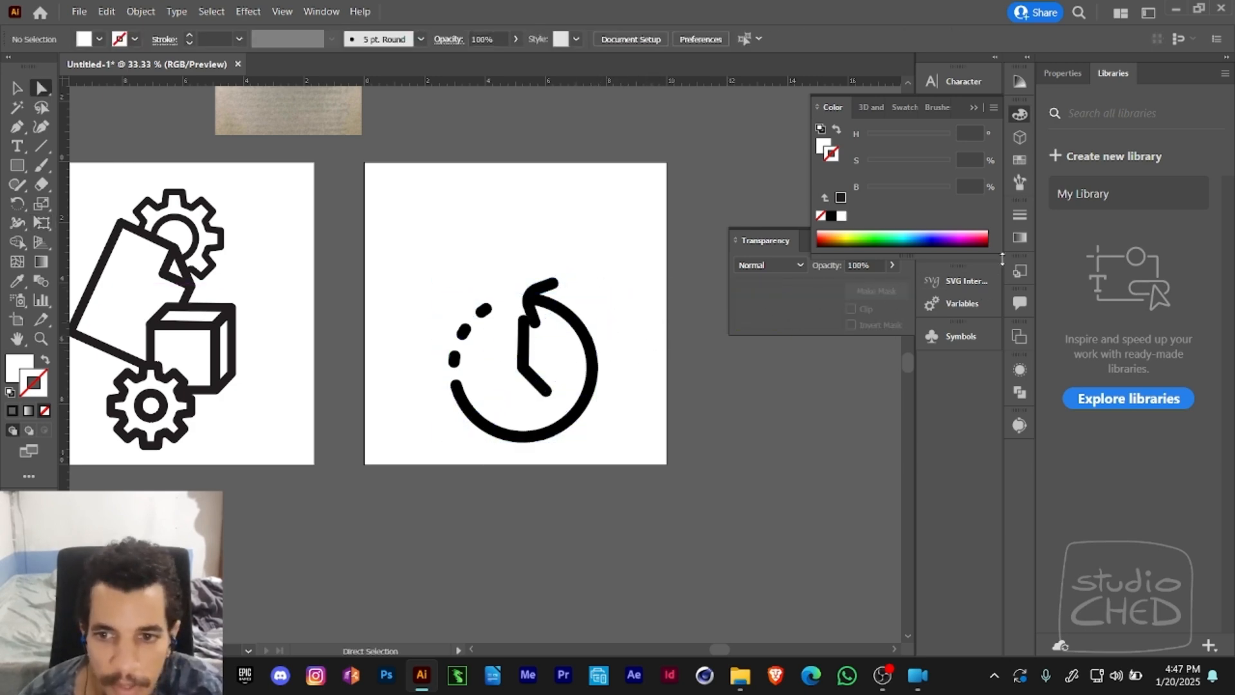
- Create a new layer above Layer 1 and move the masked hands, white cover path and original clock image into it
click(956, 149)
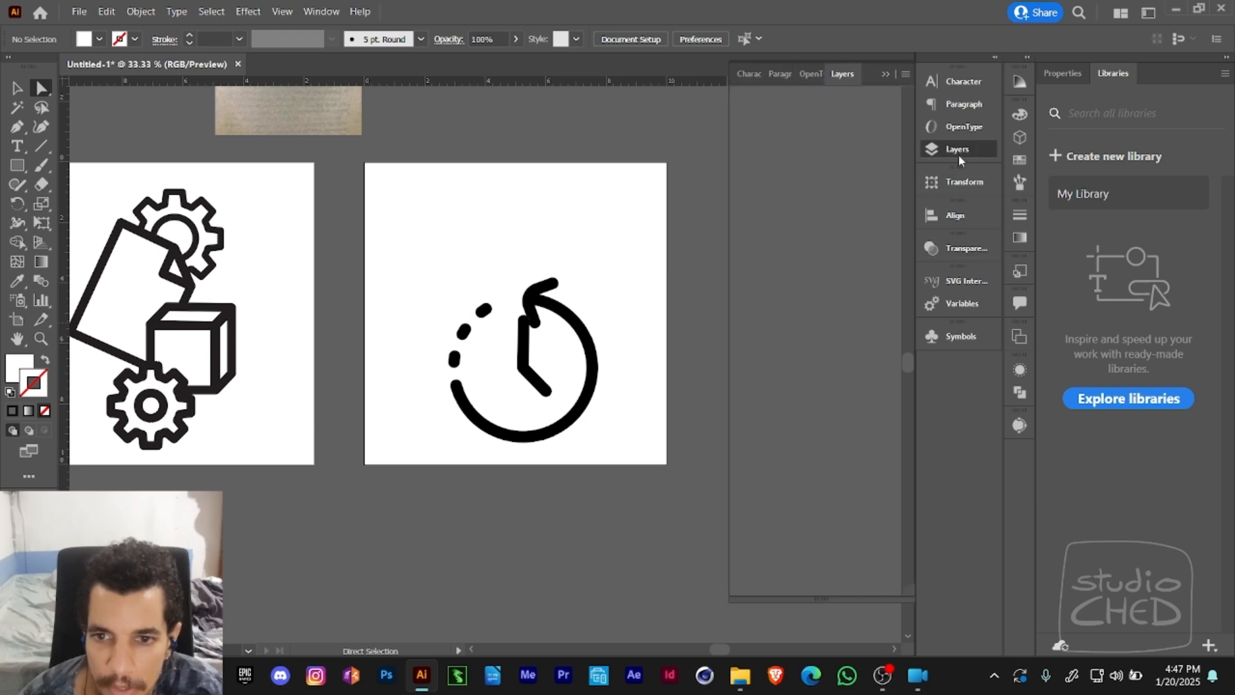
click(836, 238)
shift+click(852, 271)
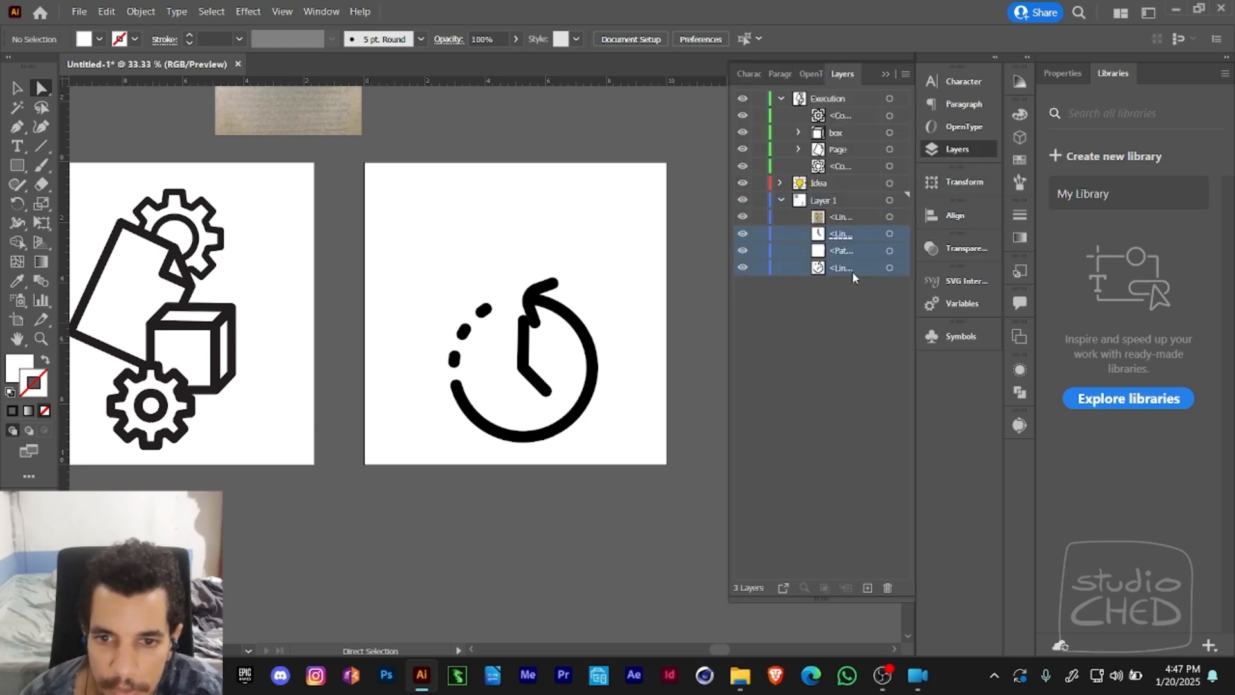
drag(852, 238, 847, 335)
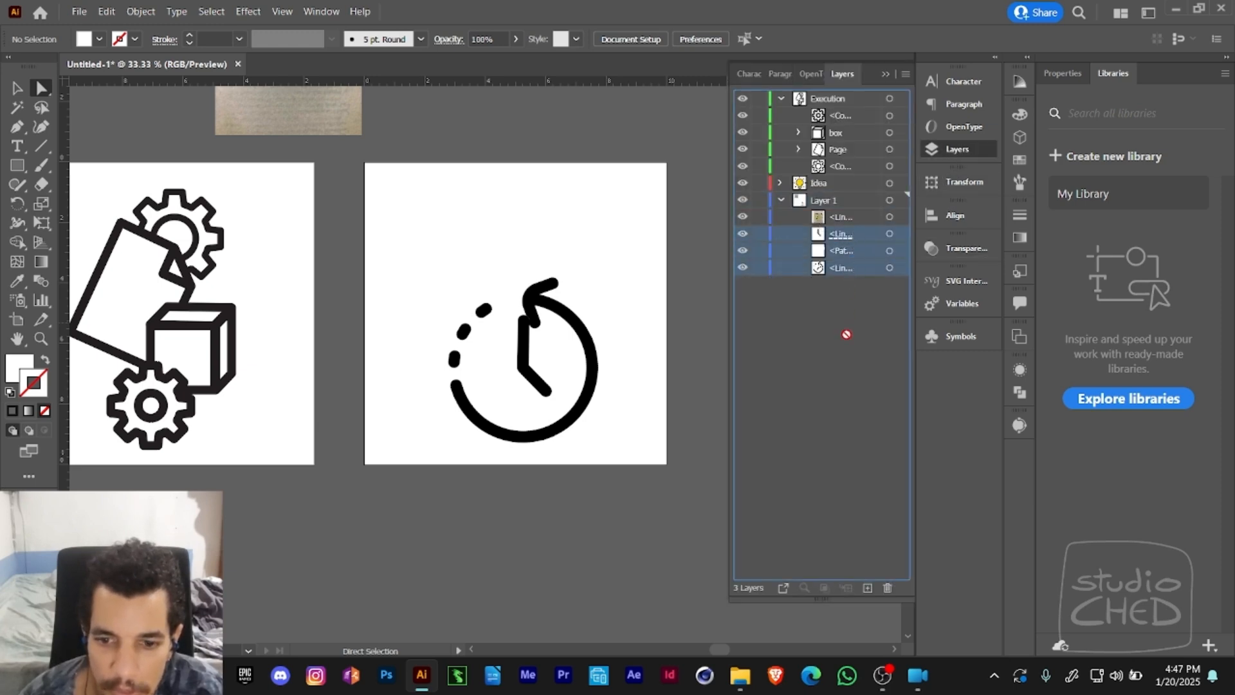
drag(868, 592, 850, 230)
click(868, 589)
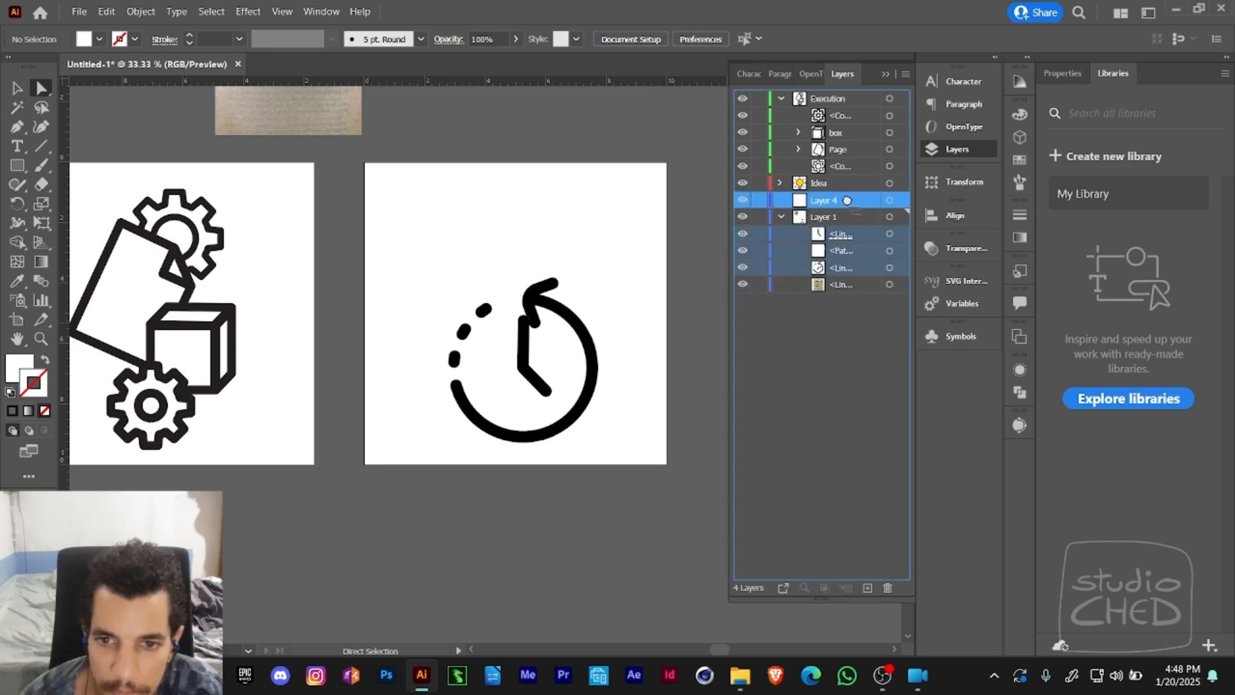
drag(838, 240, 876, 210)
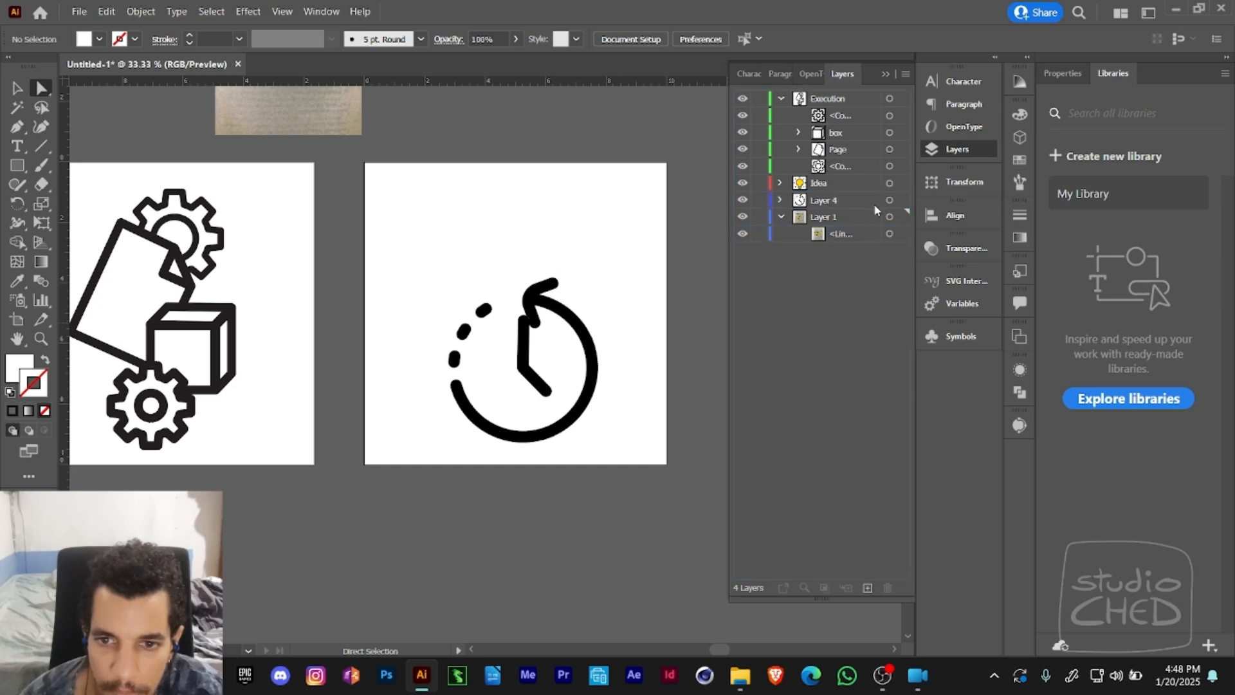
- Collapse, lock and hide Layer 1, and select the masked clock hands inside Layer 4
click(759, 217)
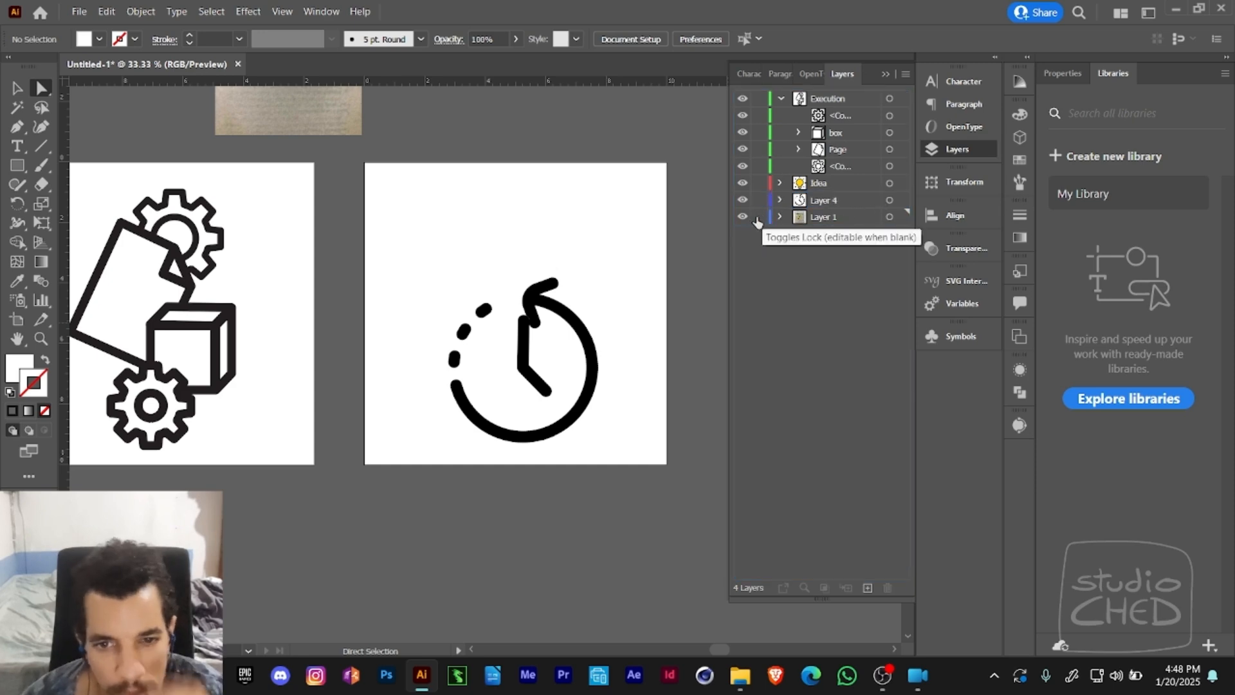
click(742, 217)
click(780, 200)
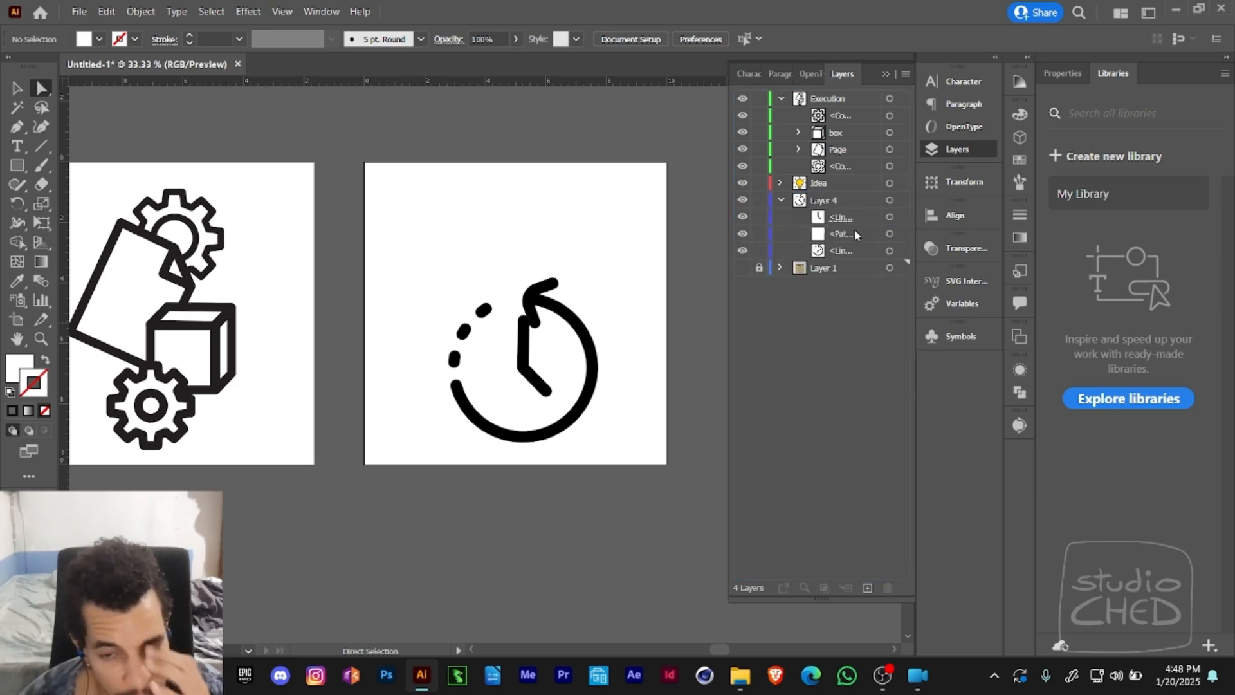
click(888, 216)
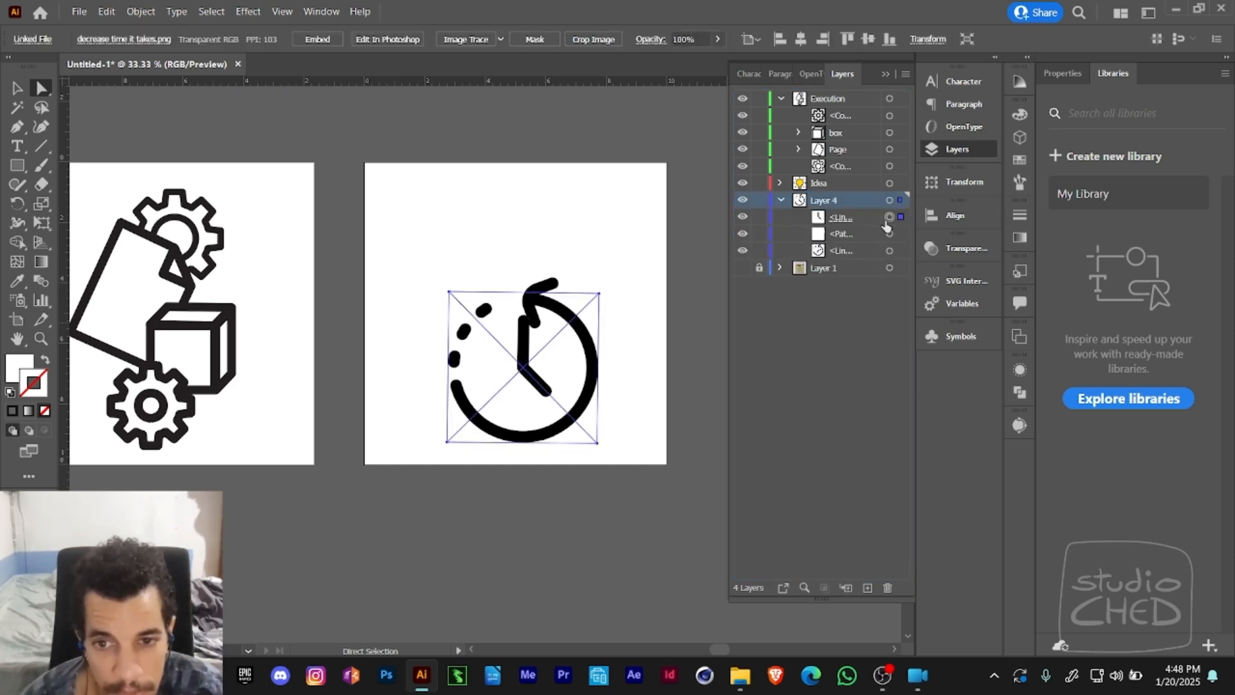
click(821, 219)
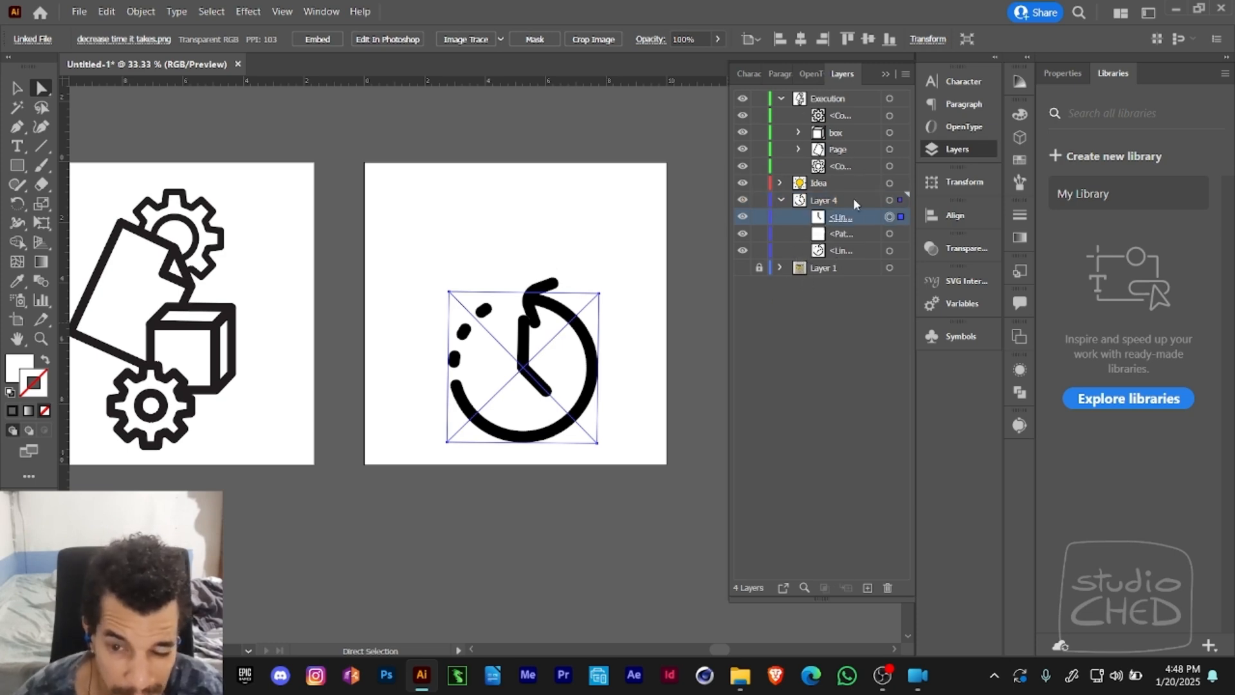
- Set the layer list's row size to Large and turn off thumbnails for layers
click(904, 74)
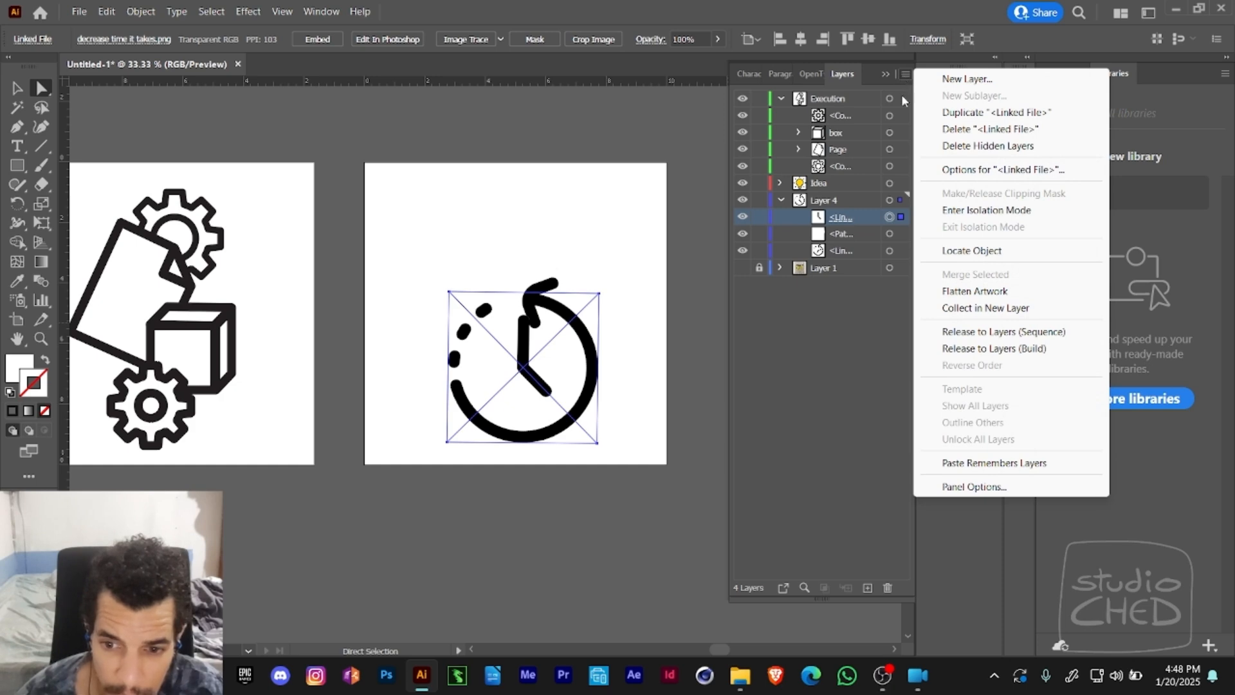
click(963, 487)
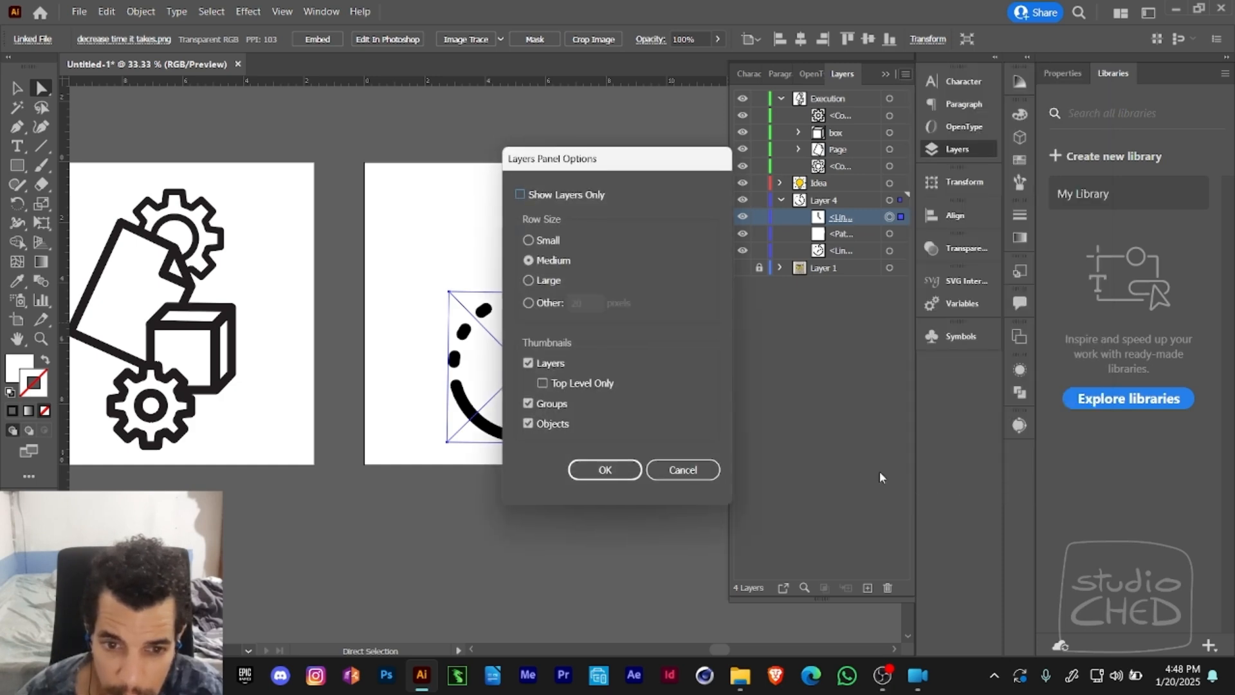
click(550, 281)
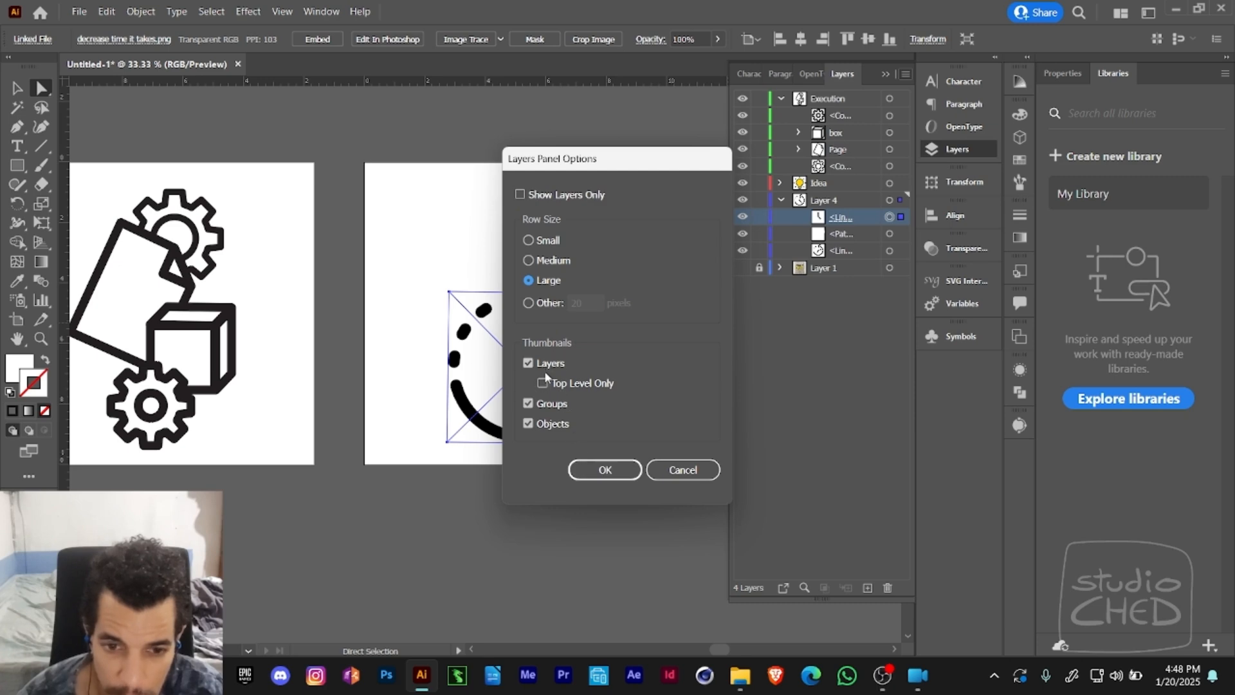
click(529, 363)
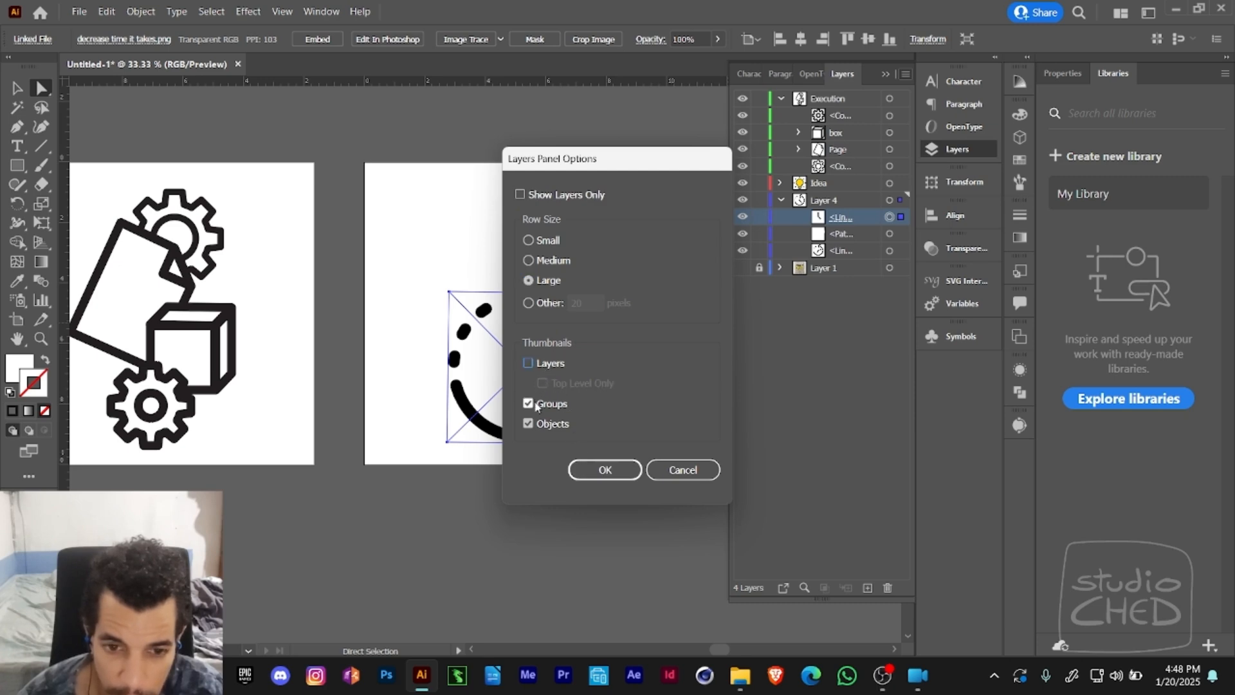
click(583, 474)
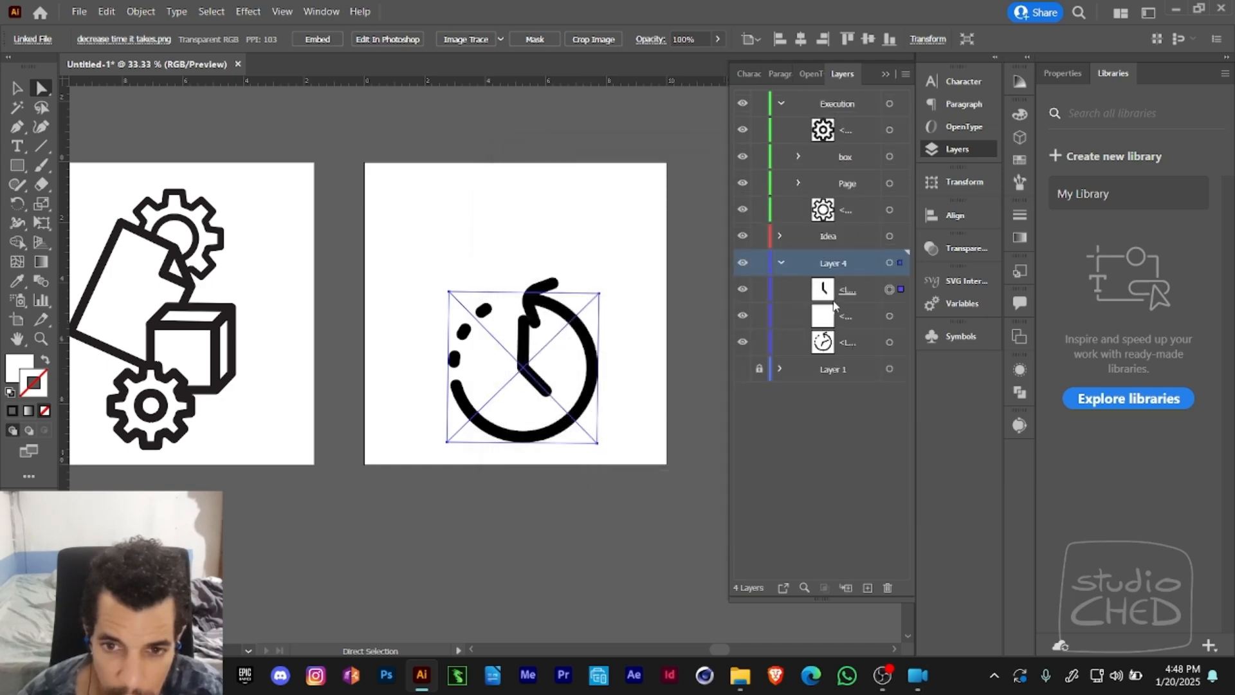
- Widen the layer list slightly and set its row size to a custom 50 pixels
click(798, 157)
click(798, 157)
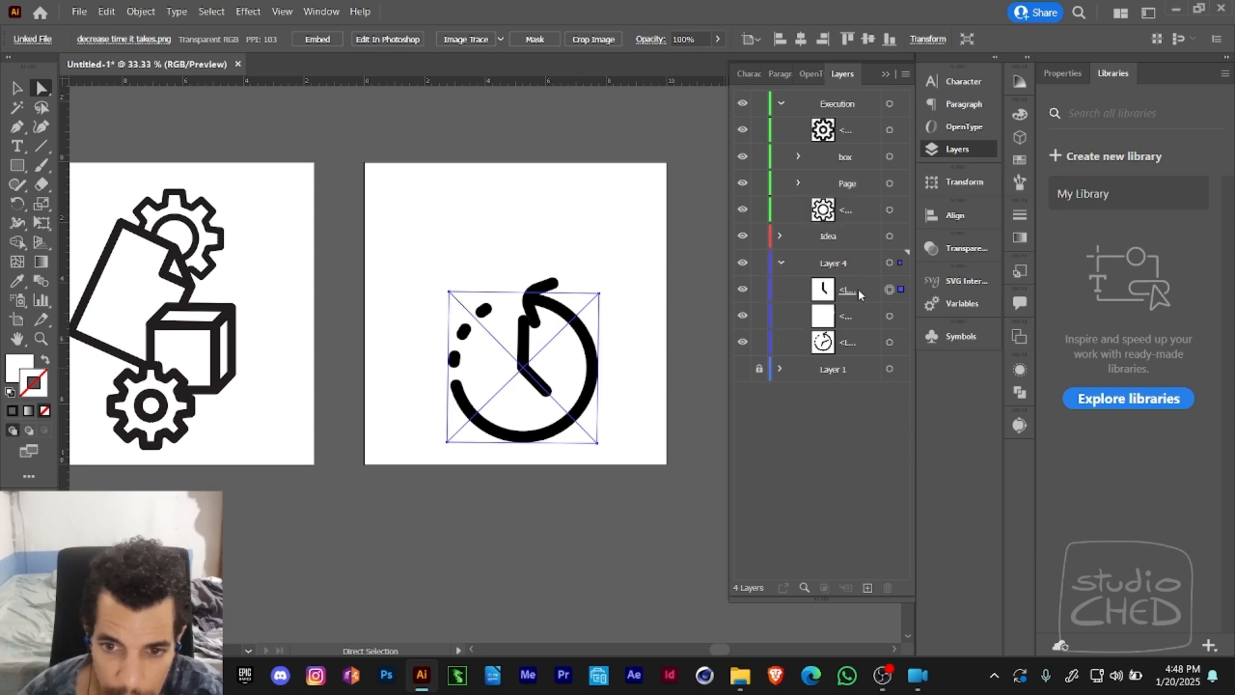
mouse_move(727, 262)
mouse_down()
mouse_move(669, 270)
mouse_move(716, 276)
mouse_up()
click(905, 74)
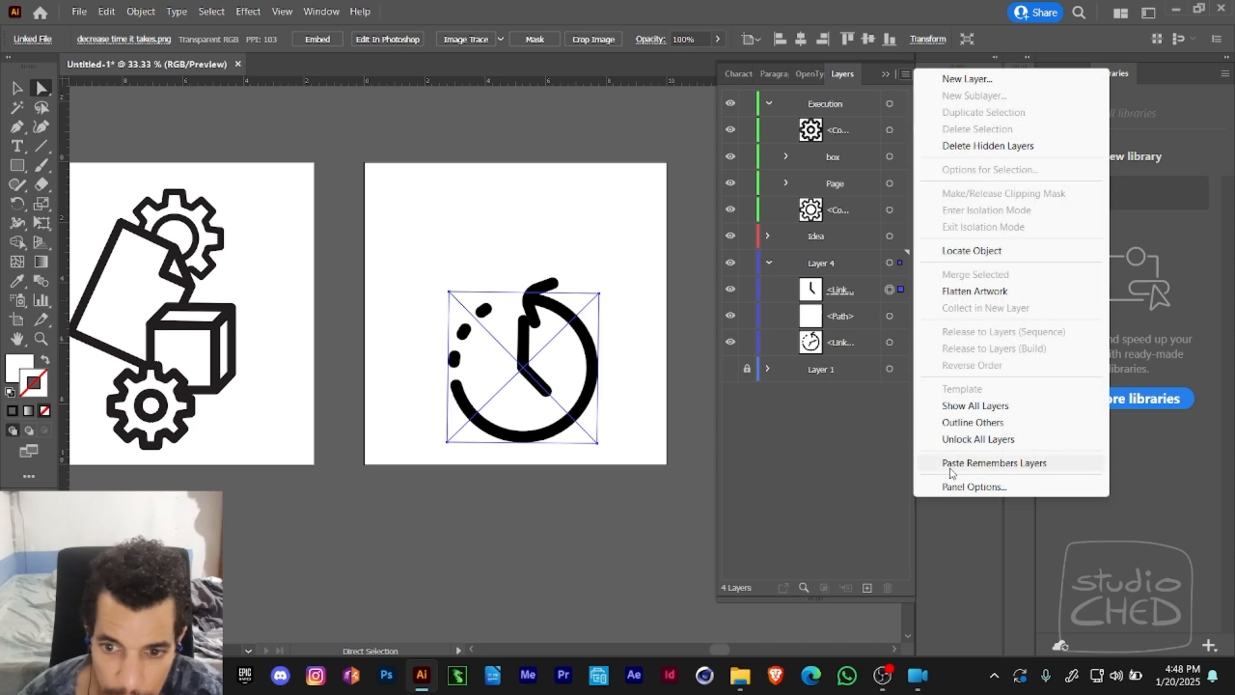
click(949, 486)
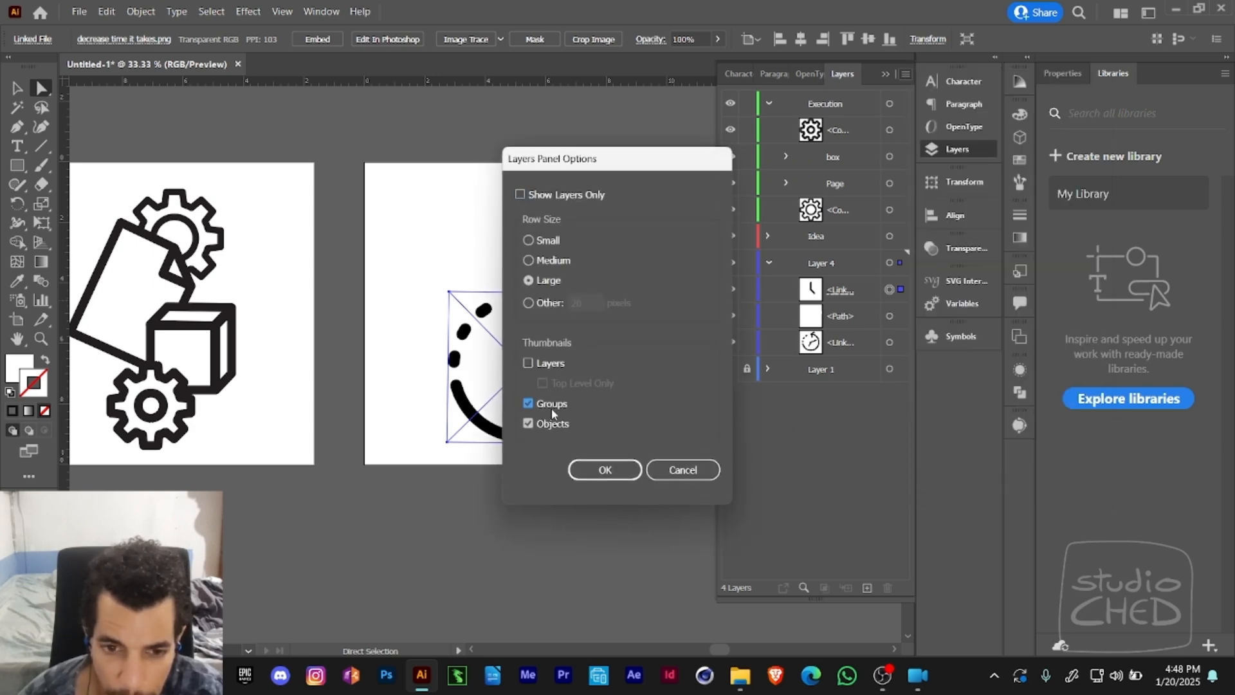
click(546, 304)
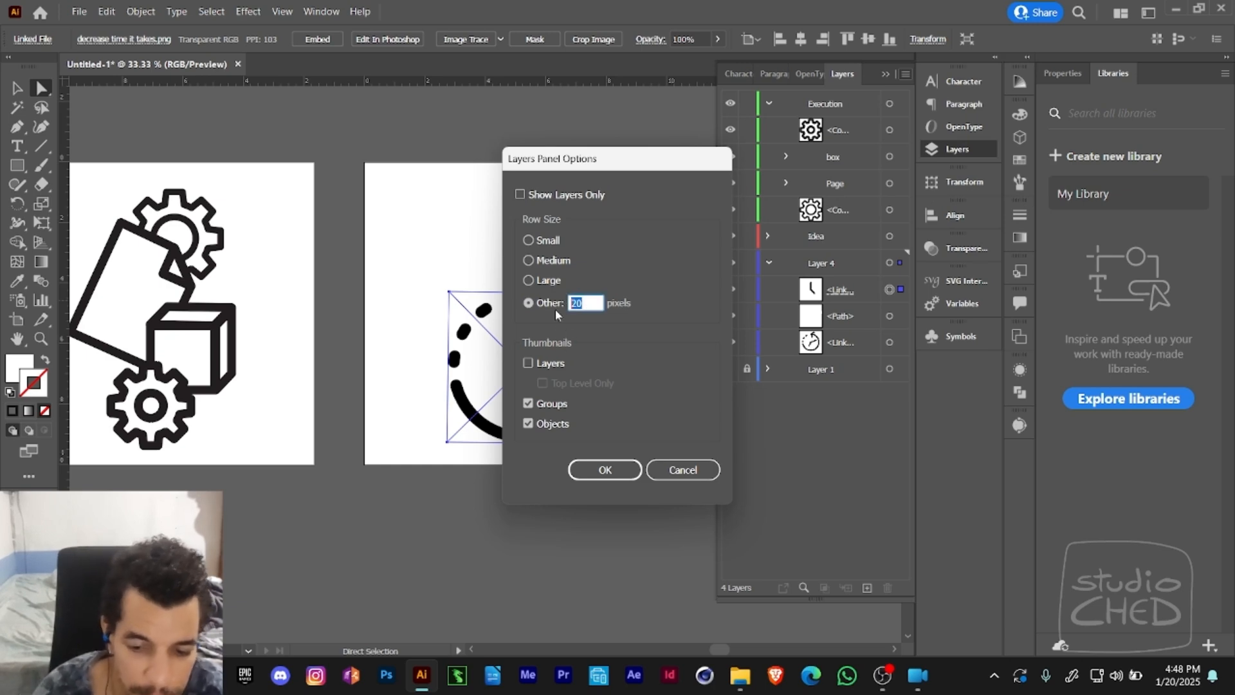
text(50)
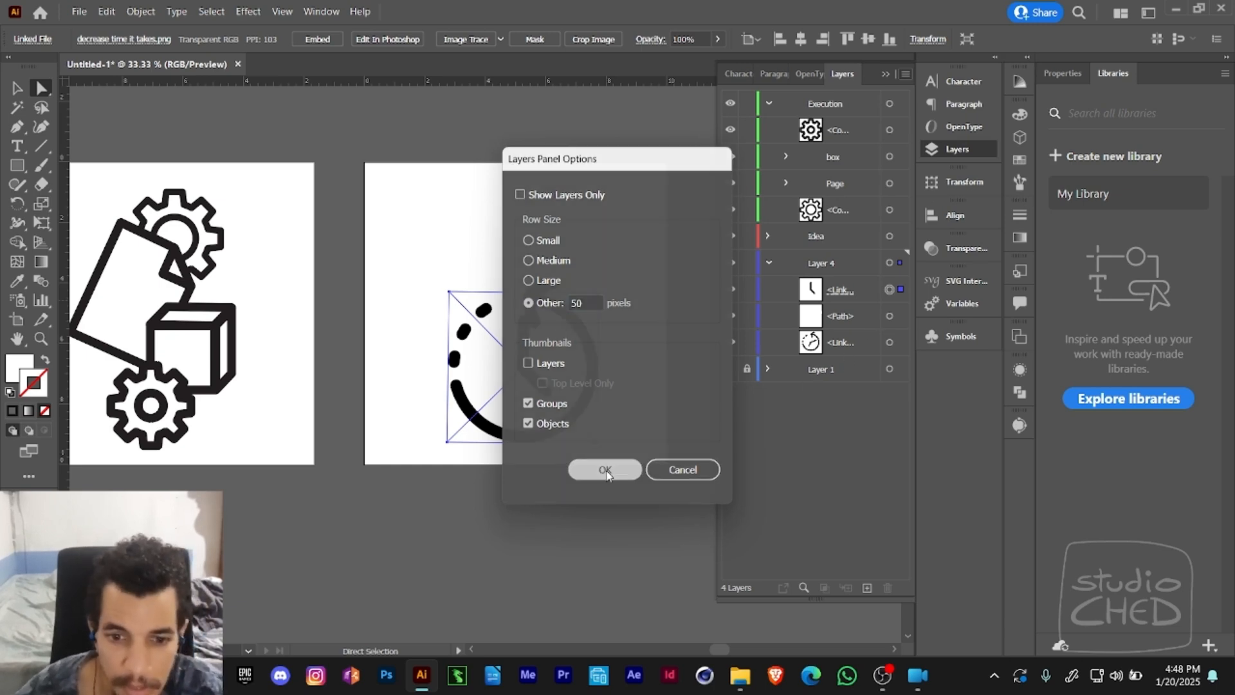
click(611, 469)
- Collapse the Execution layer's contents and widen the layer list enough to show the full item names
drag(637, 303, 553, 281)
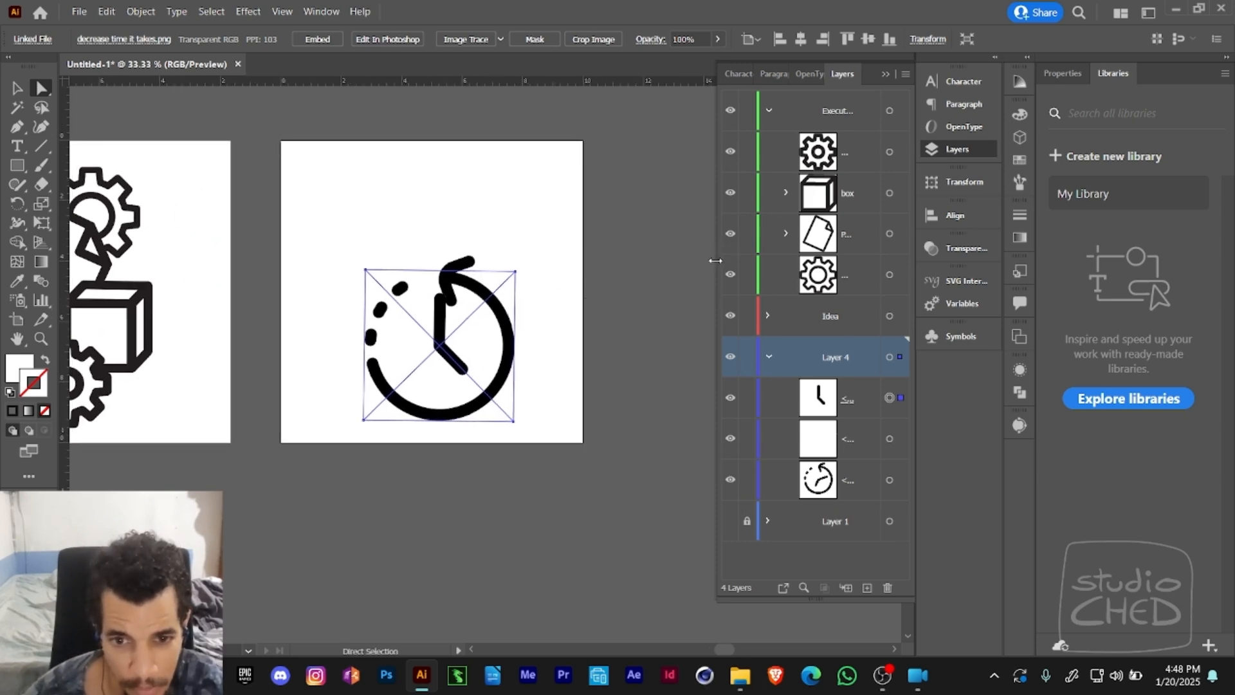
drag(714, 255, 726, 256)
key(z)
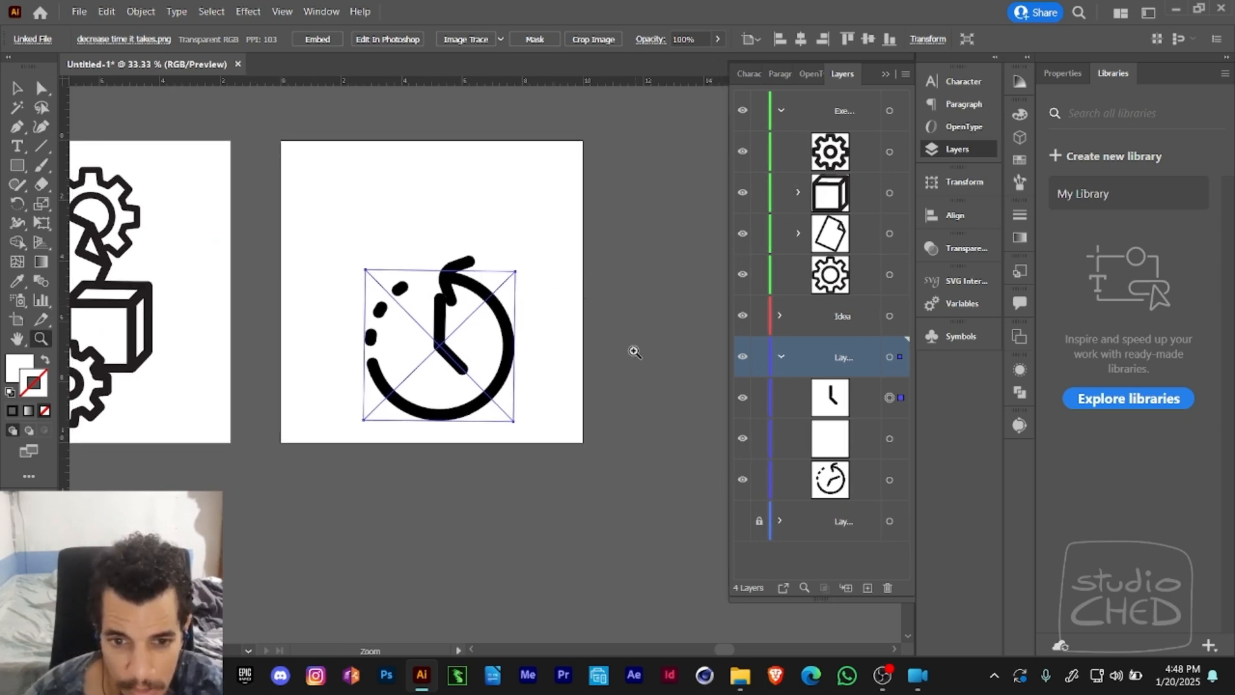
alt+click(634, 347)
drag(578, 345, 763, 342)
click(780, 521)
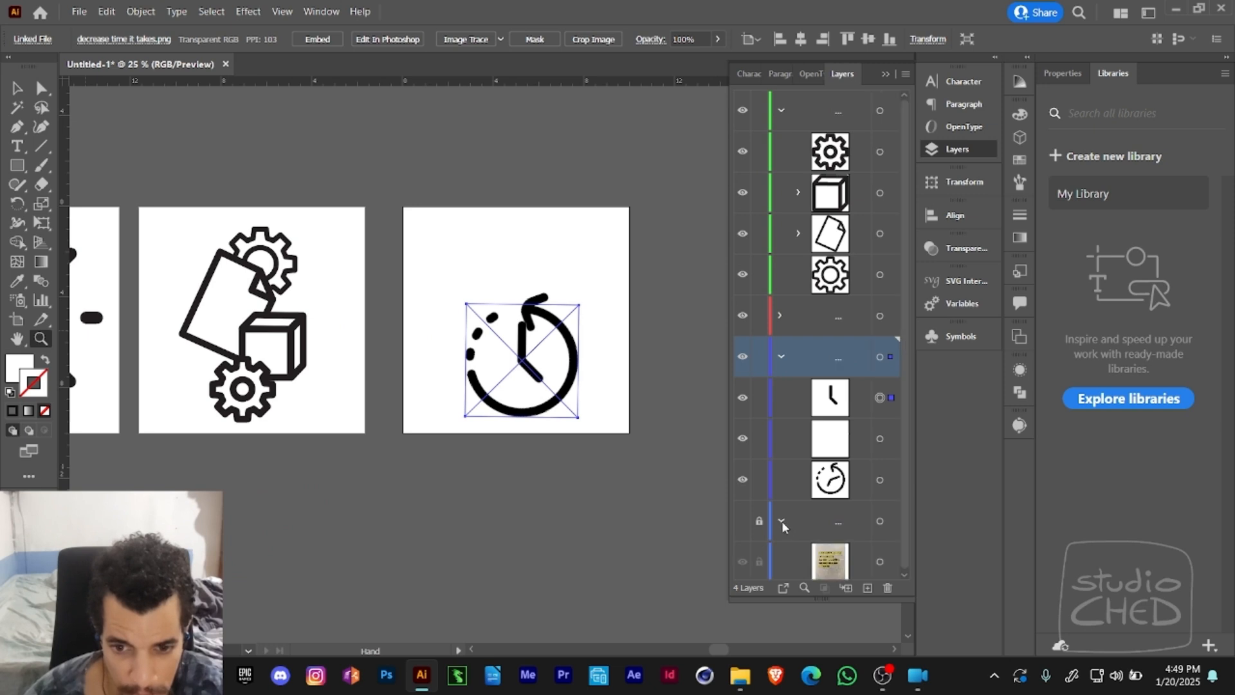
scroll(881, 518, down, 1)
click(780, 517)
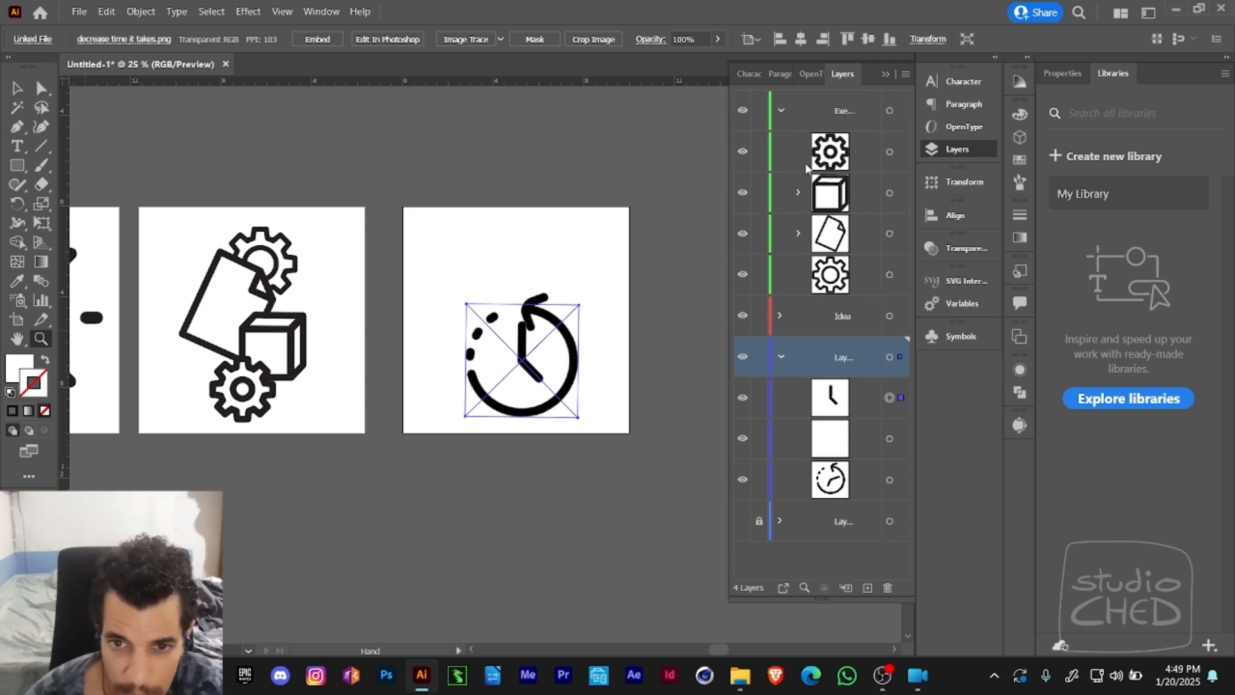
click(811, 314)
click(781, 111)
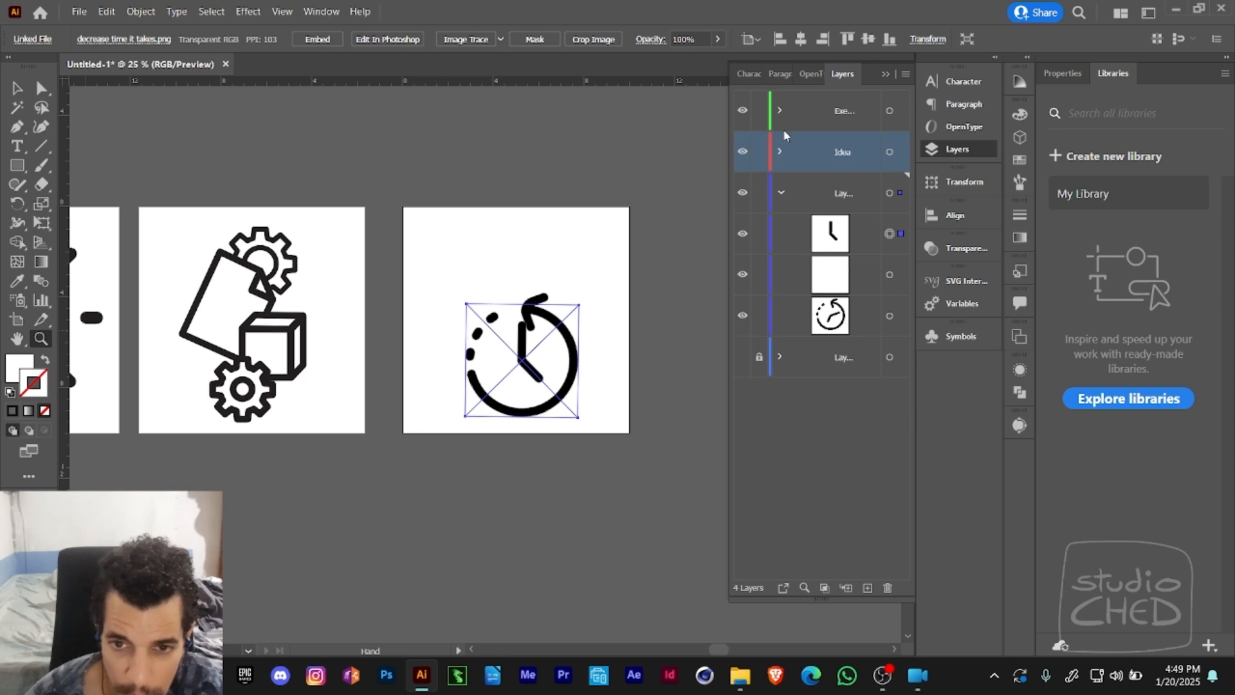
drag(727, 150, 665, 152)
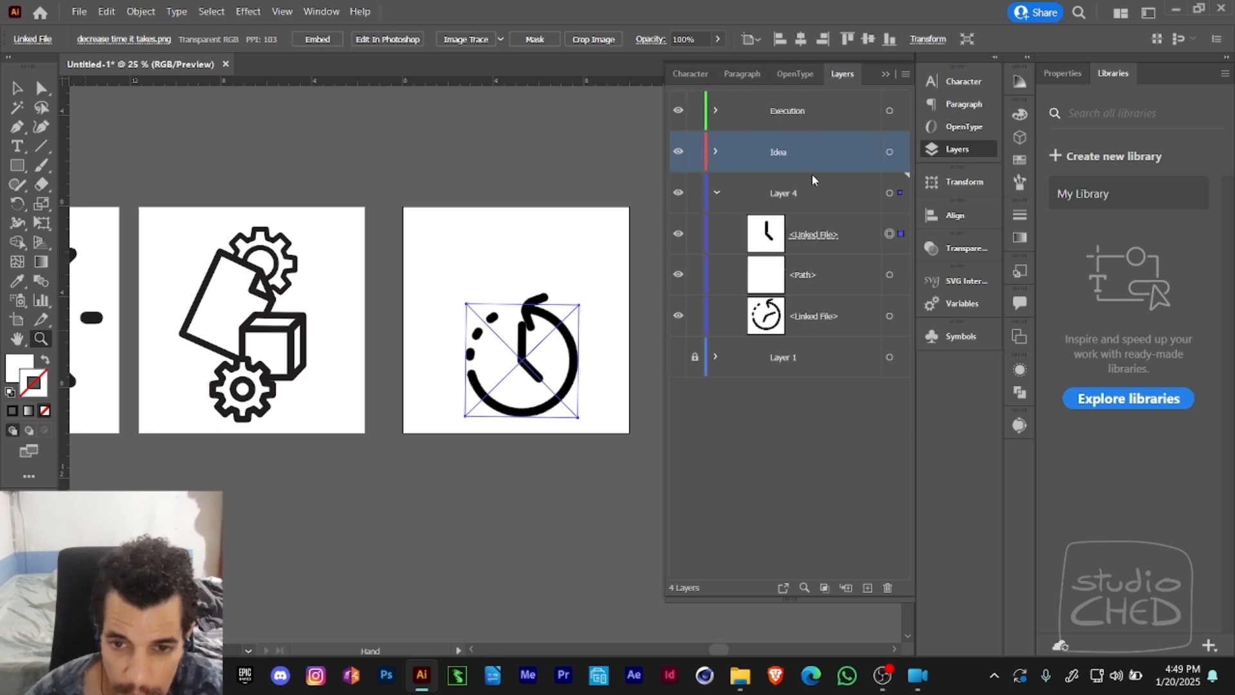
- Turn on layer thumbnails in the layer list, keeping the custom 50-pixel row size
click(905, 74)
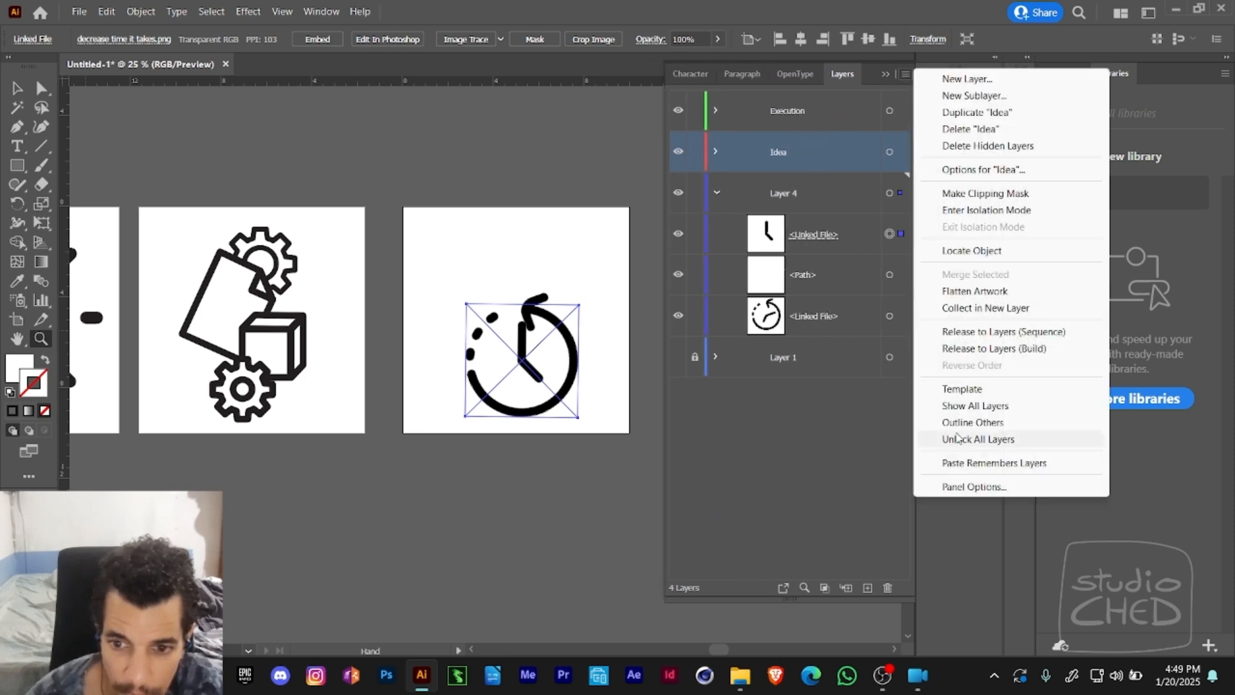
click(962, 485)
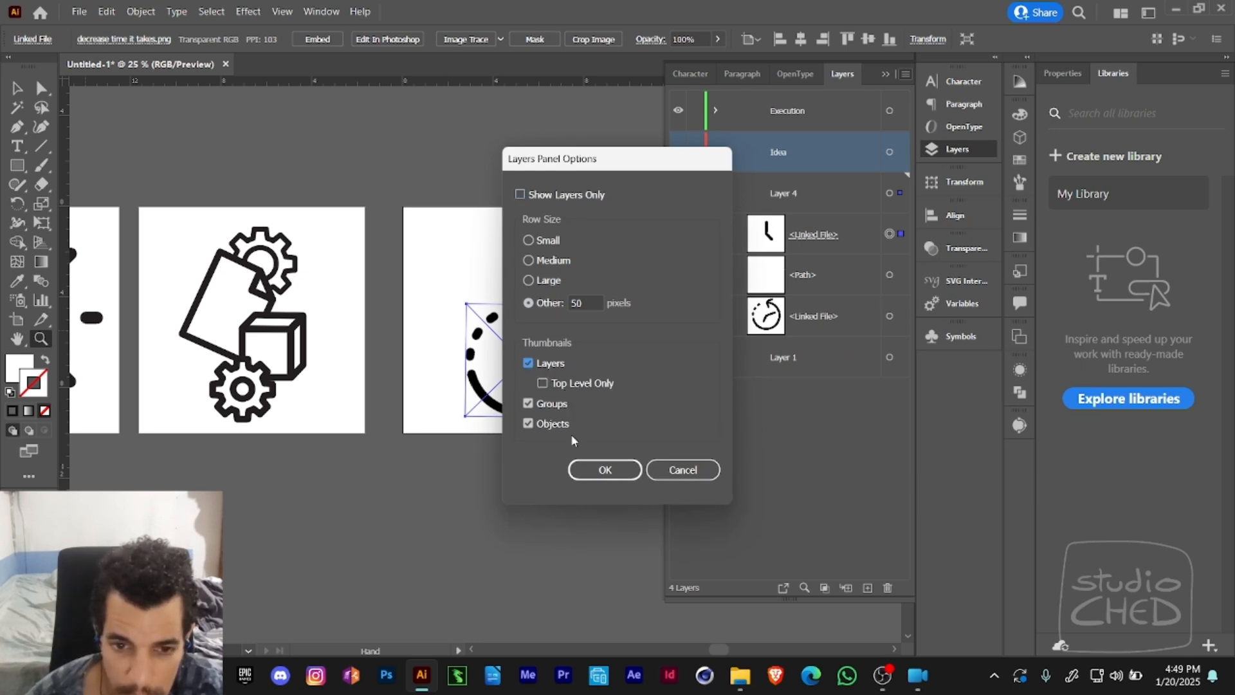
click(605, 469)
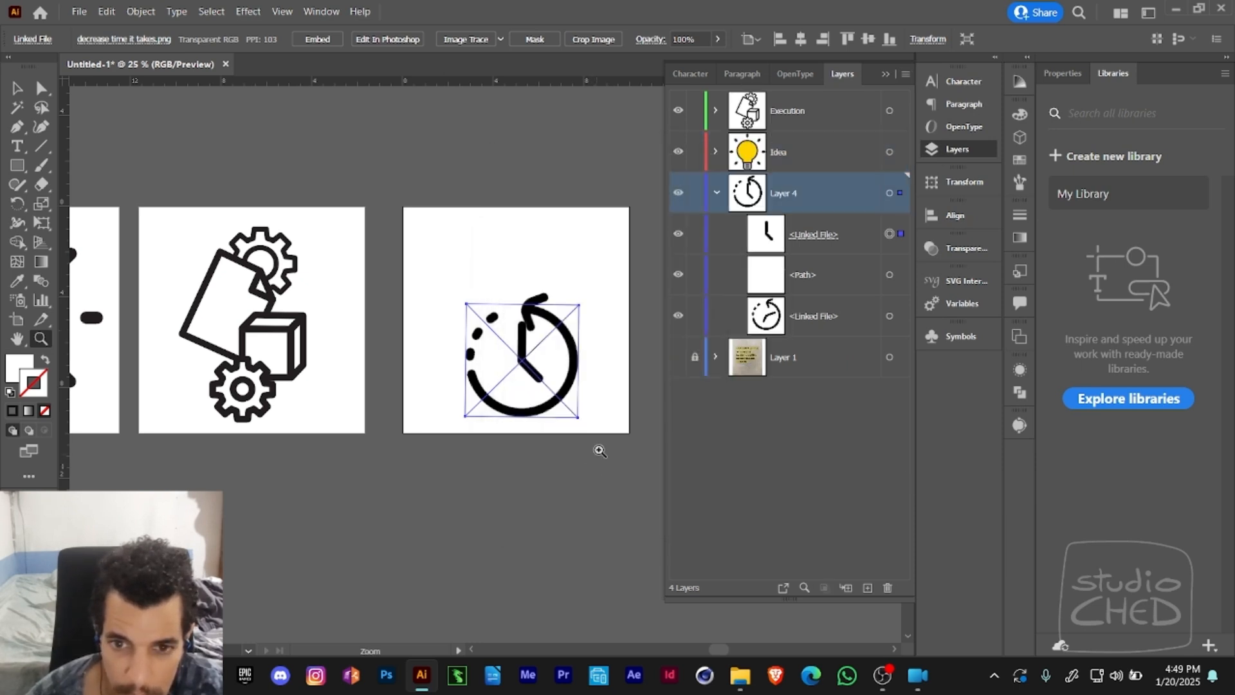
- Examine the contents of the Idea layer and its bulb group, and collapse both again
click(715, 110)
click(716, 113)
click(717, 153)
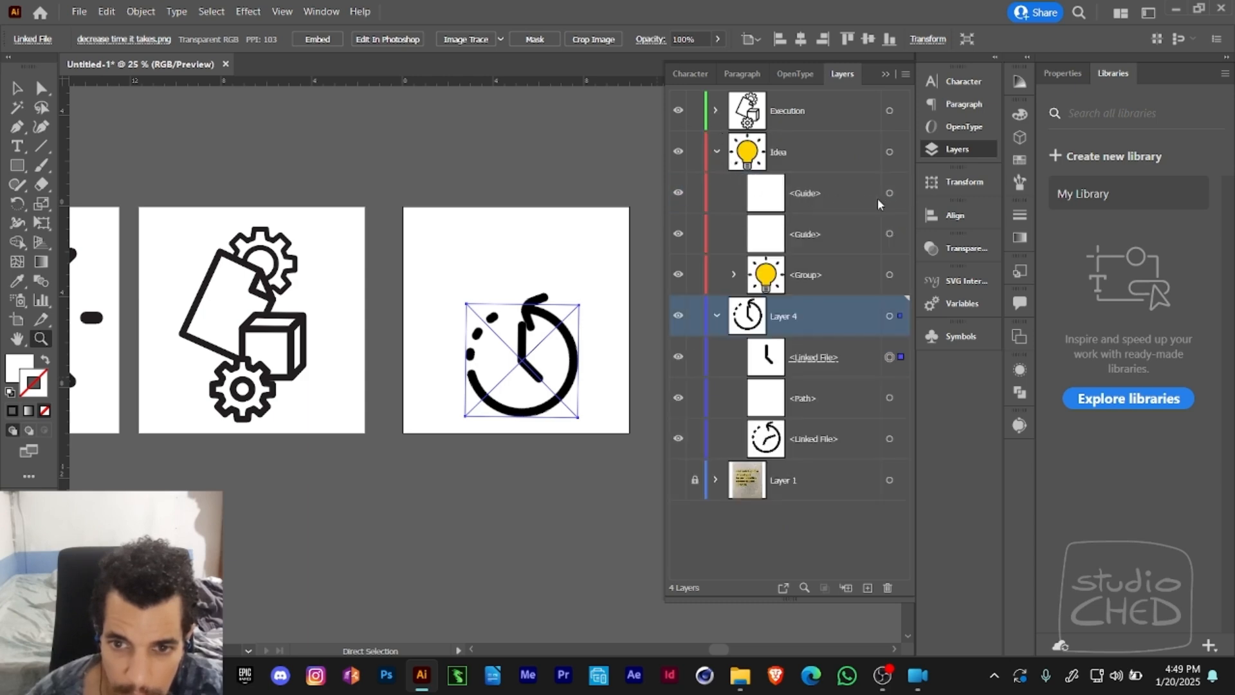
key(ctrl+shift+a)
click(734, 275)
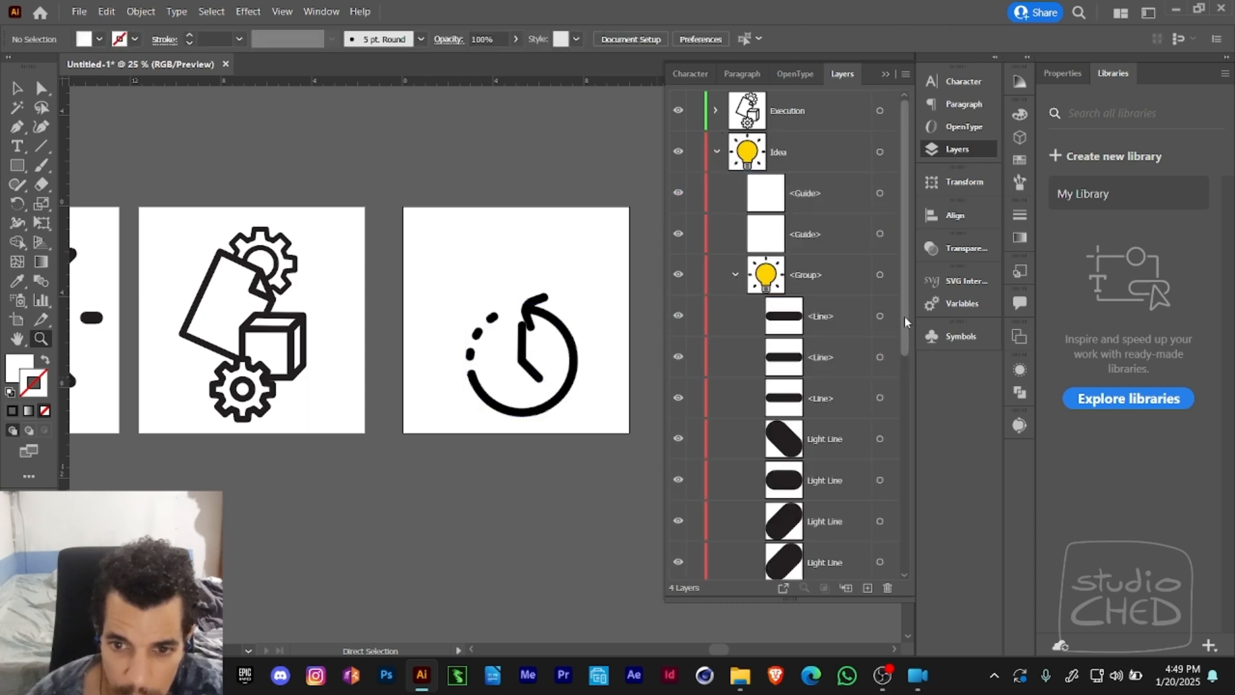
scroll(905, 315, down, 5)
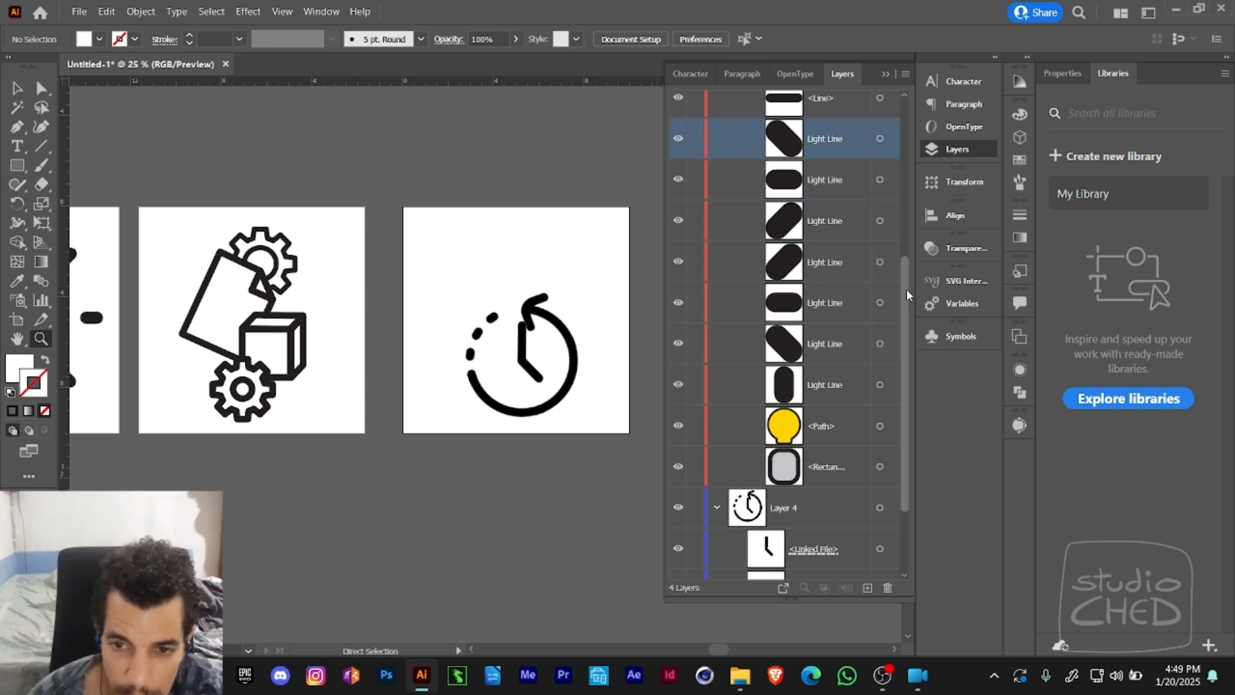
drag(906, 288, 876, 117)
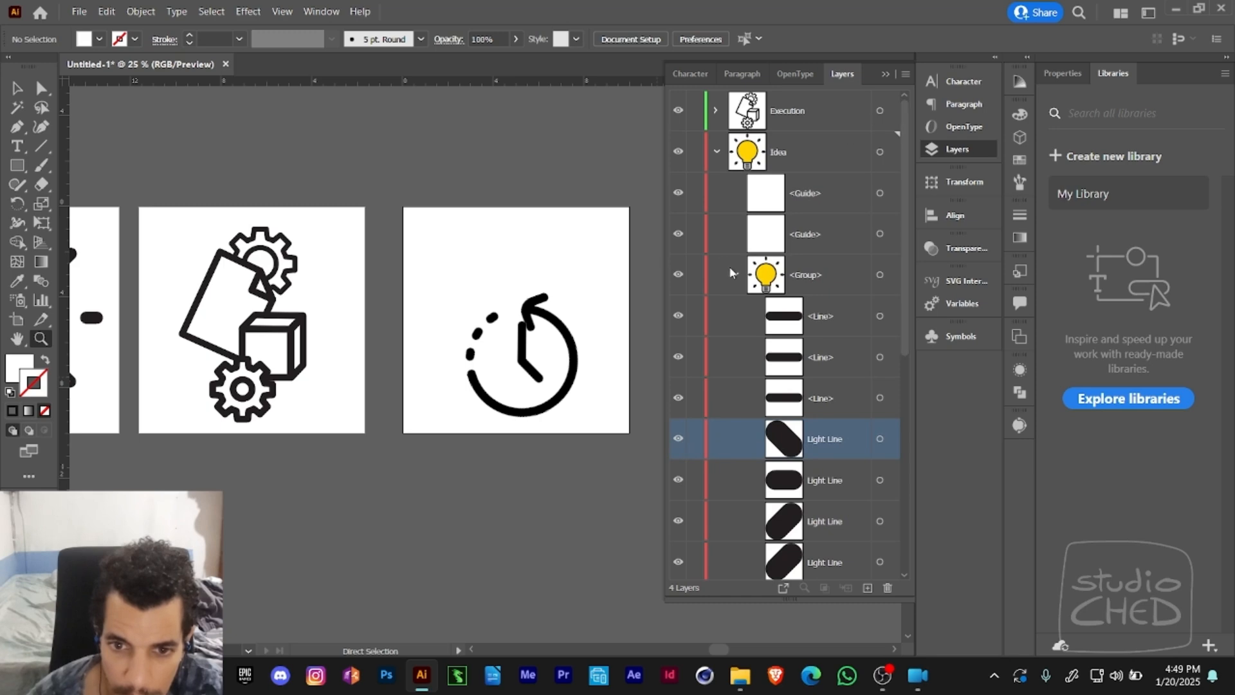
click(732, 275)
click(717, 152)
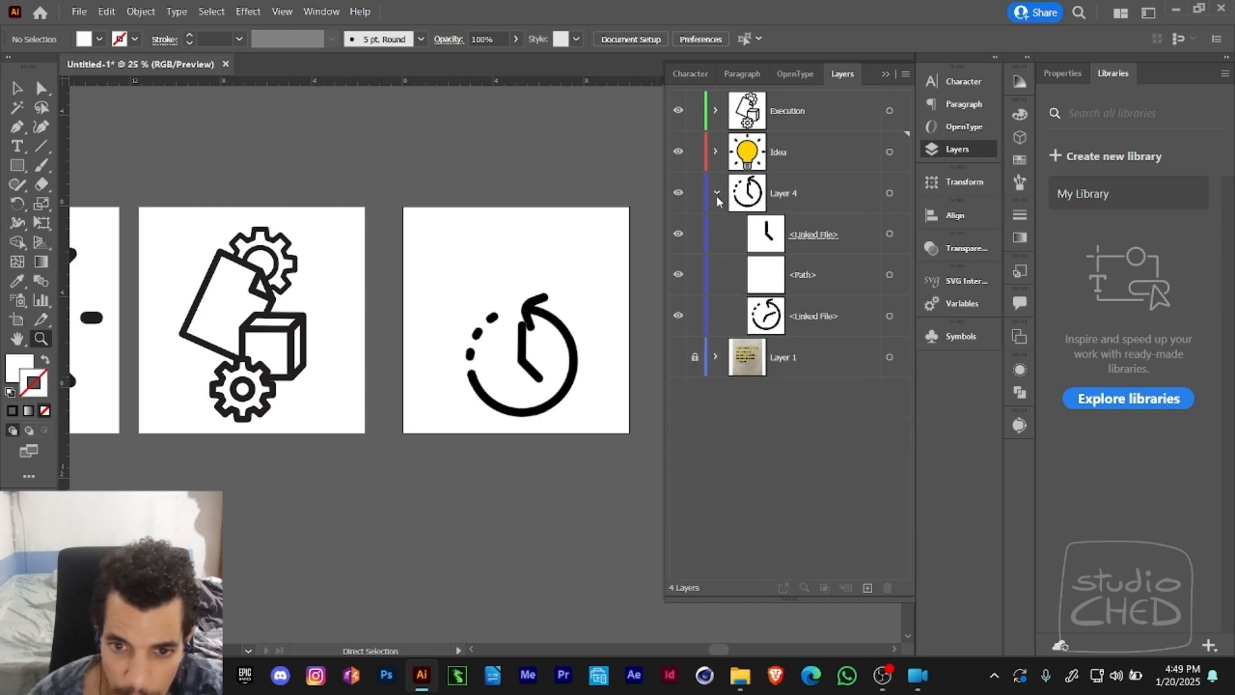
- Select the white cover path inside Layer 4 and activate Free Transform on it
click(716, 193)
click(715, 192)
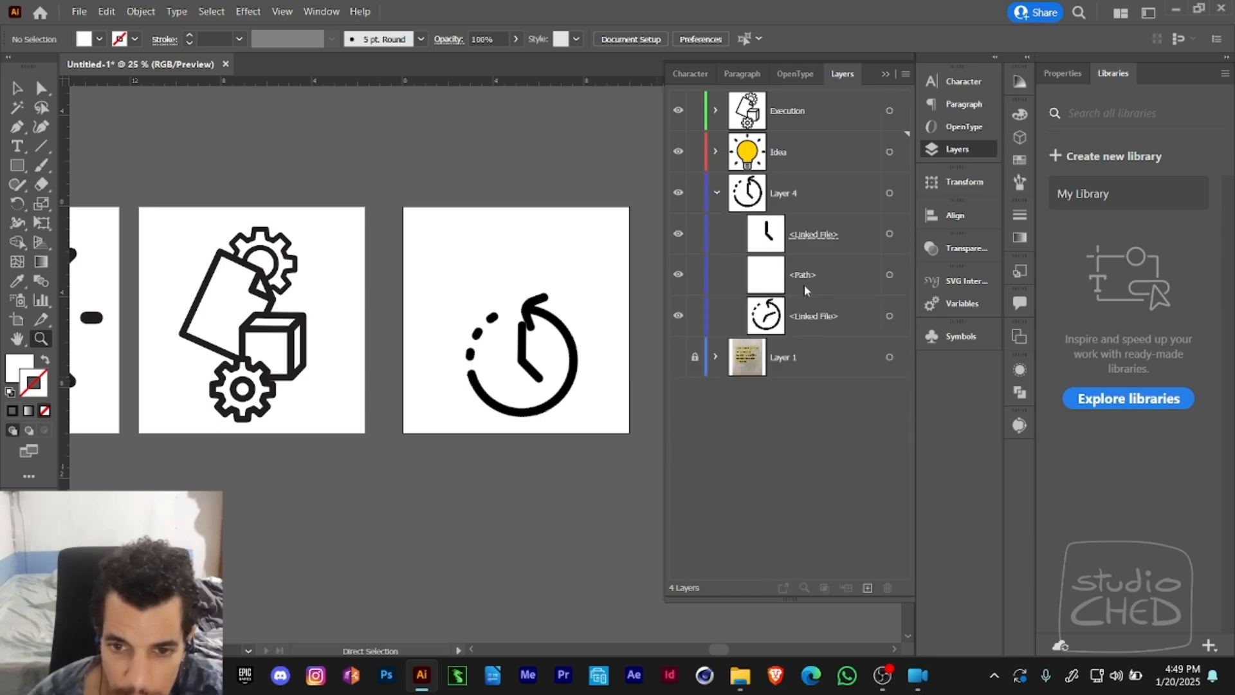
click(816, 285)
click(889, 275)
click(551, 311)
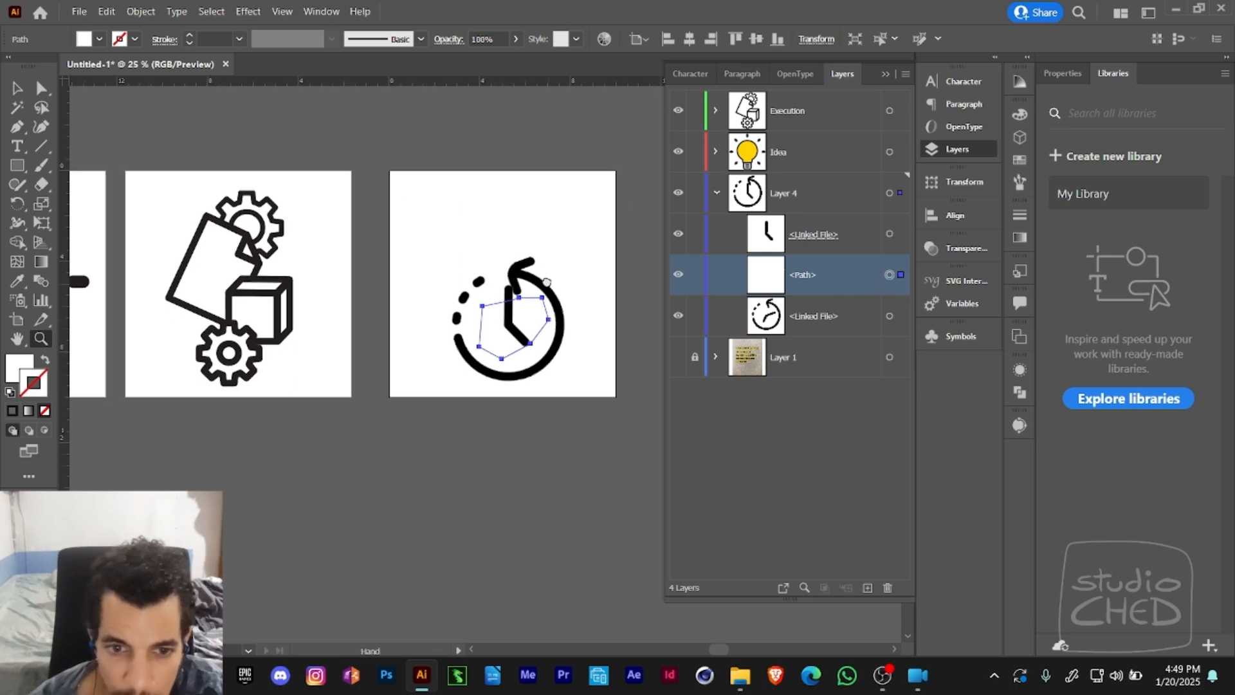
key(a)
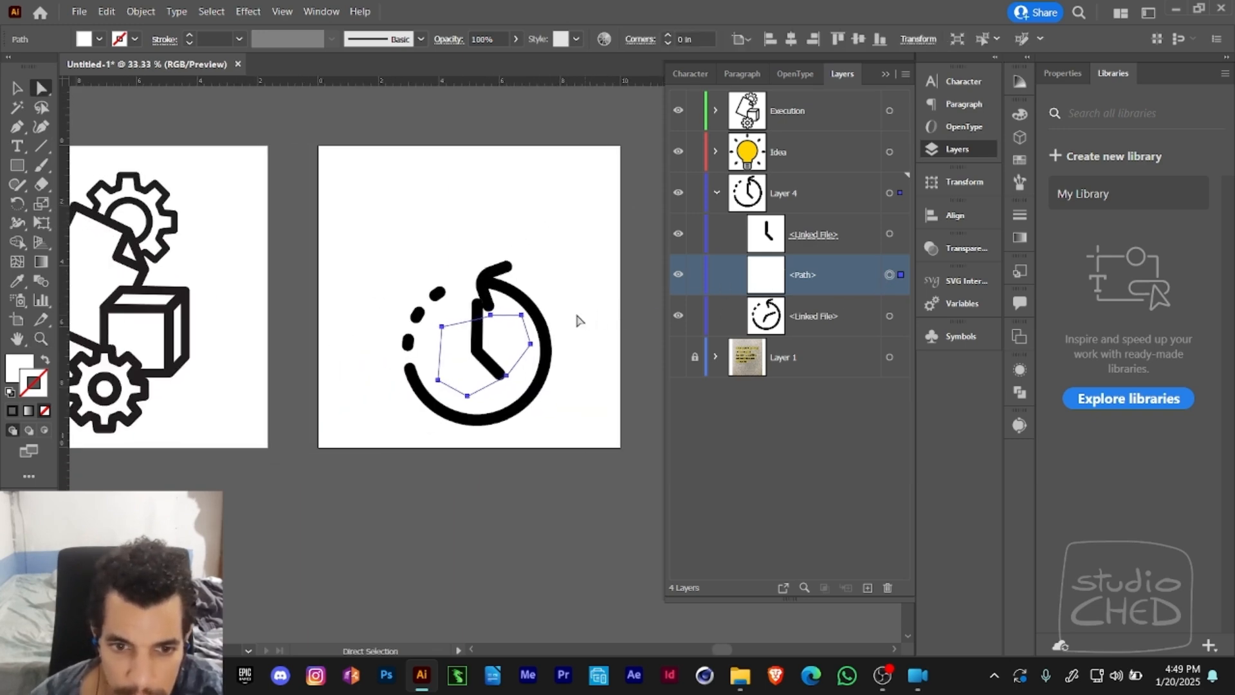
key(e)
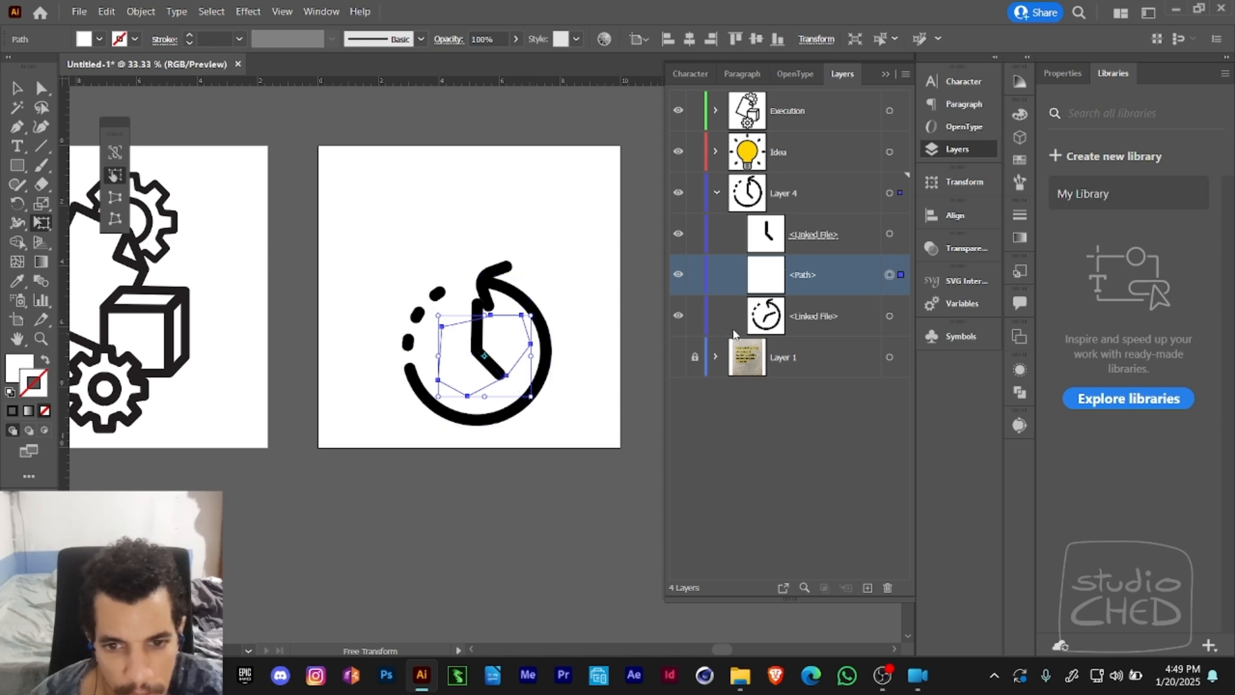
- Hide the clock hands and the cover path to inspect the arrow image beneath, and show both again
click(802, 321)
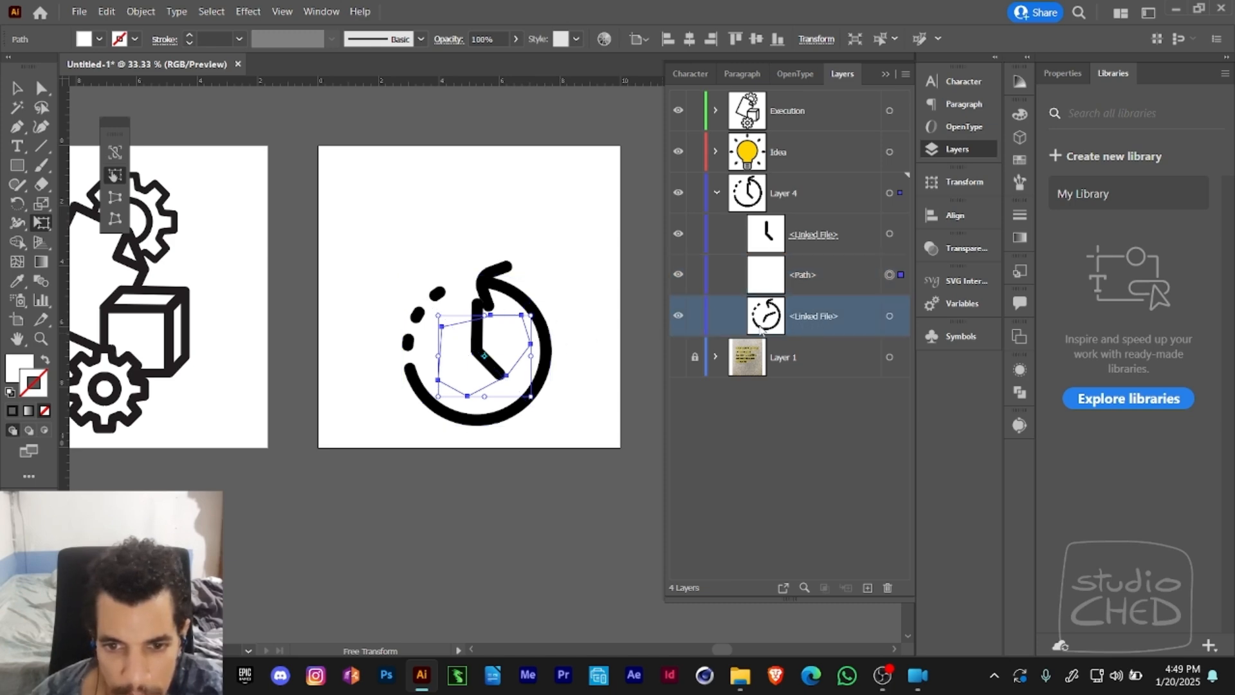
click(678, 235)
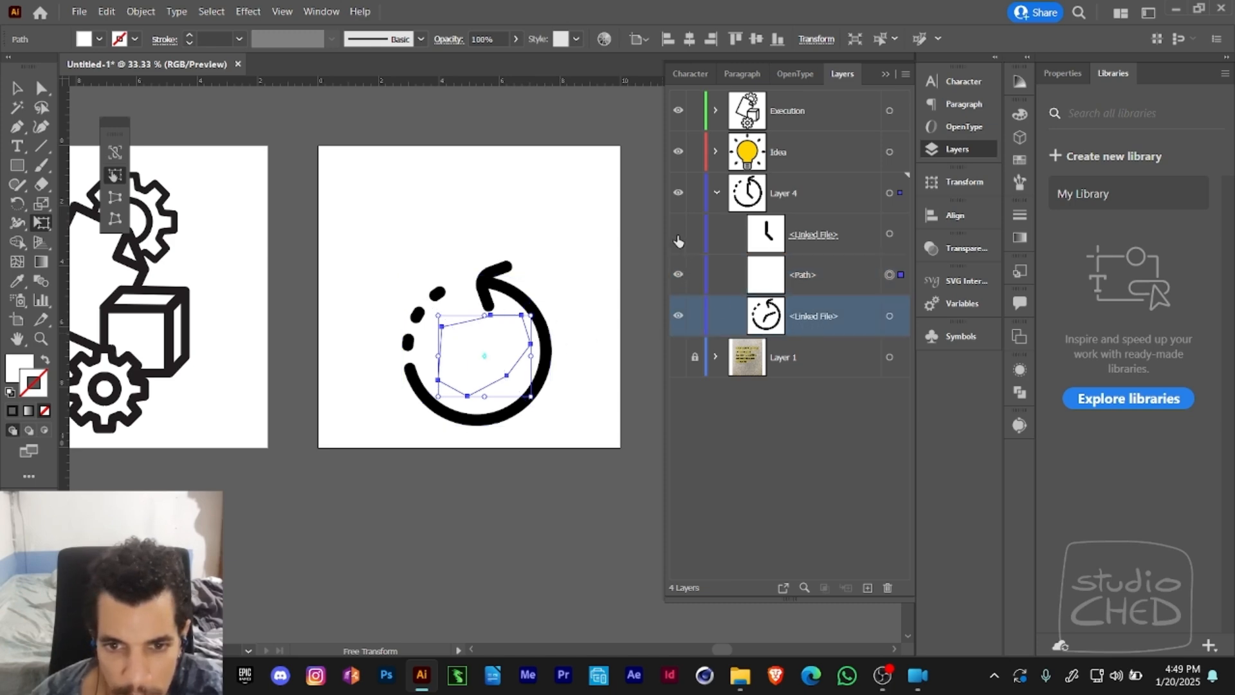
click(677, 277)
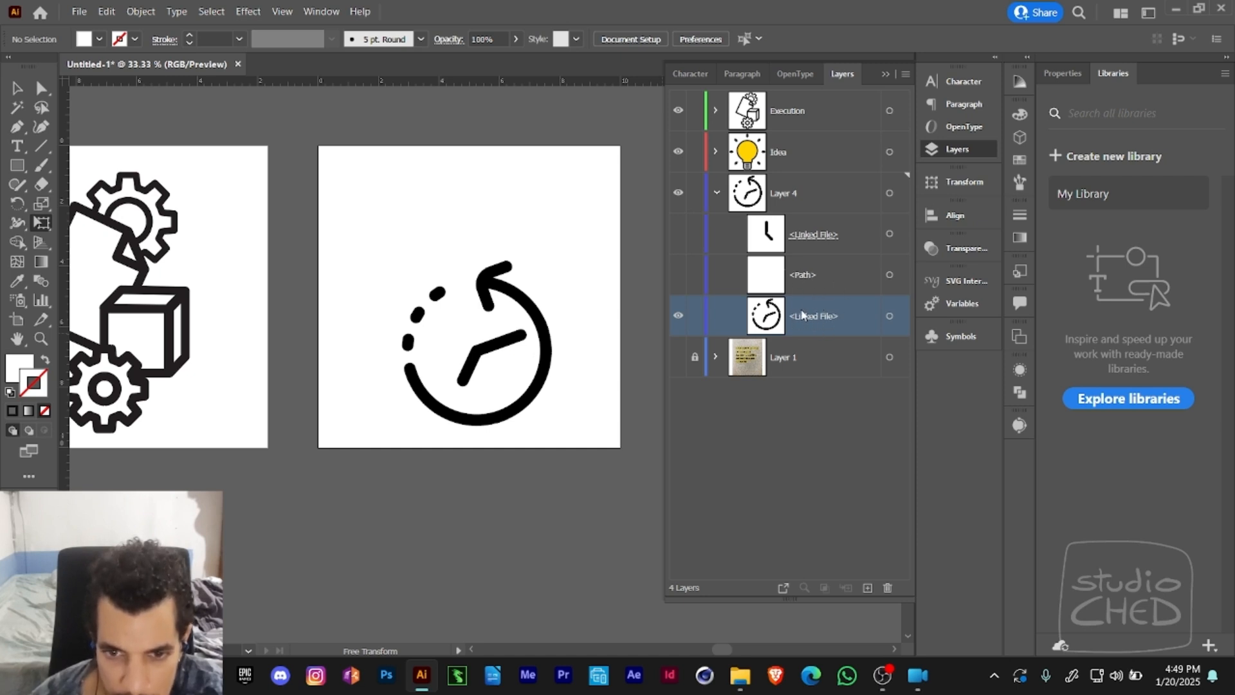
click(862, 247)
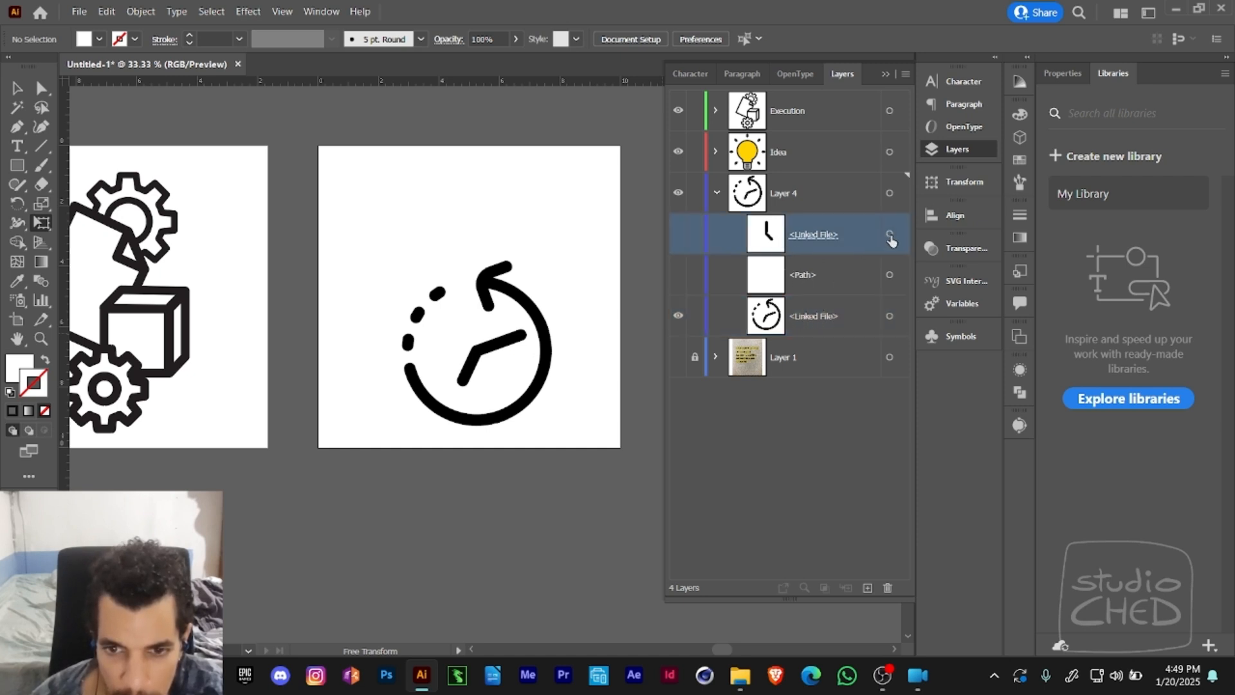
click(677, 233)
click(678, 280)
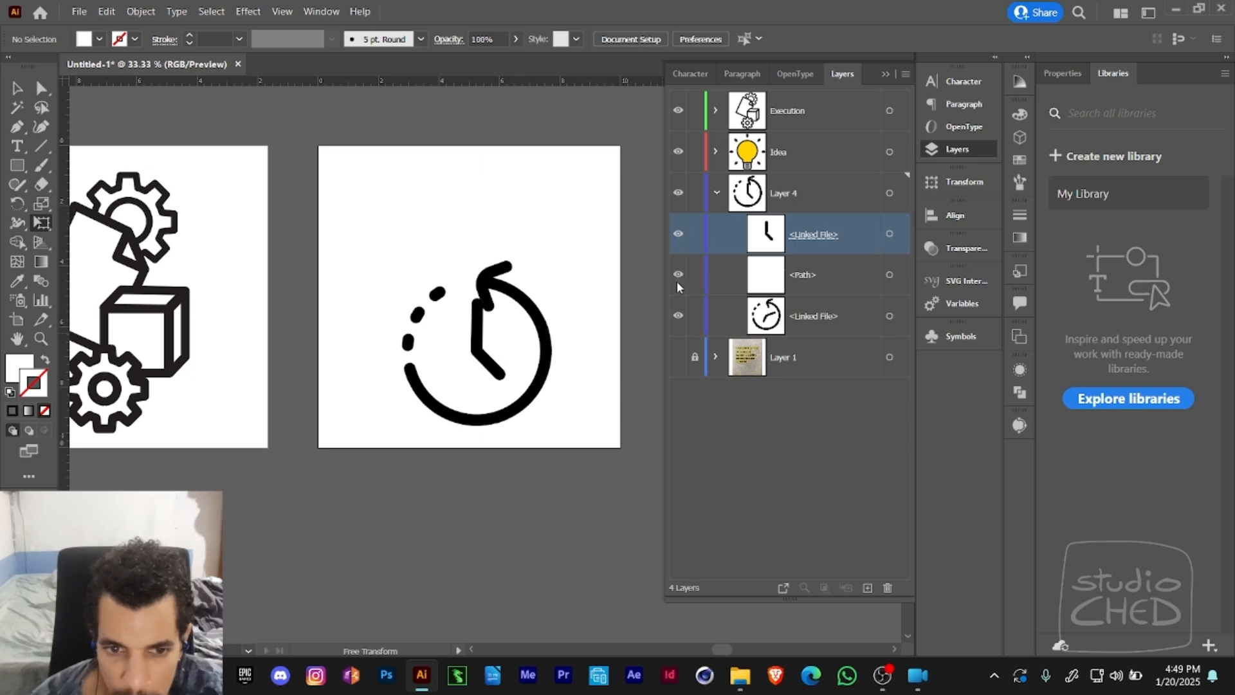
- Select the masked clock hands in Layer 4 and hide the cover path and the arrow image
click(678, 237)
click(678, 239)
click(888, 235)
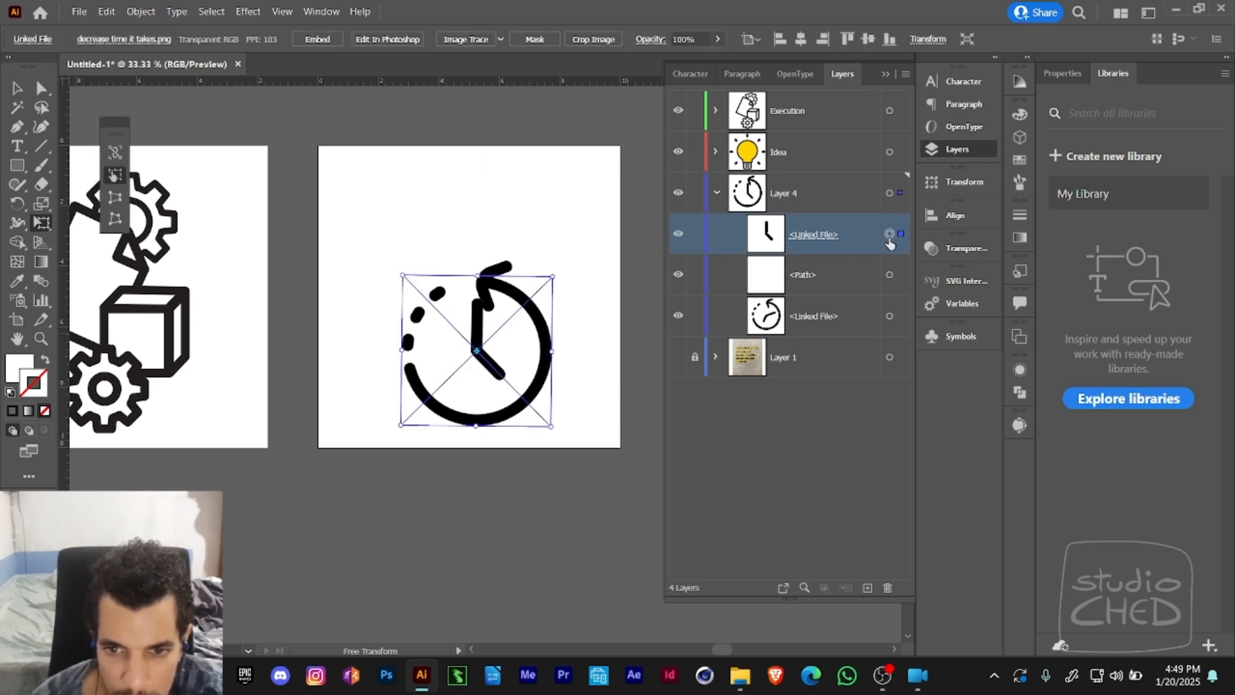
click(677, 277)
click(678, 315)
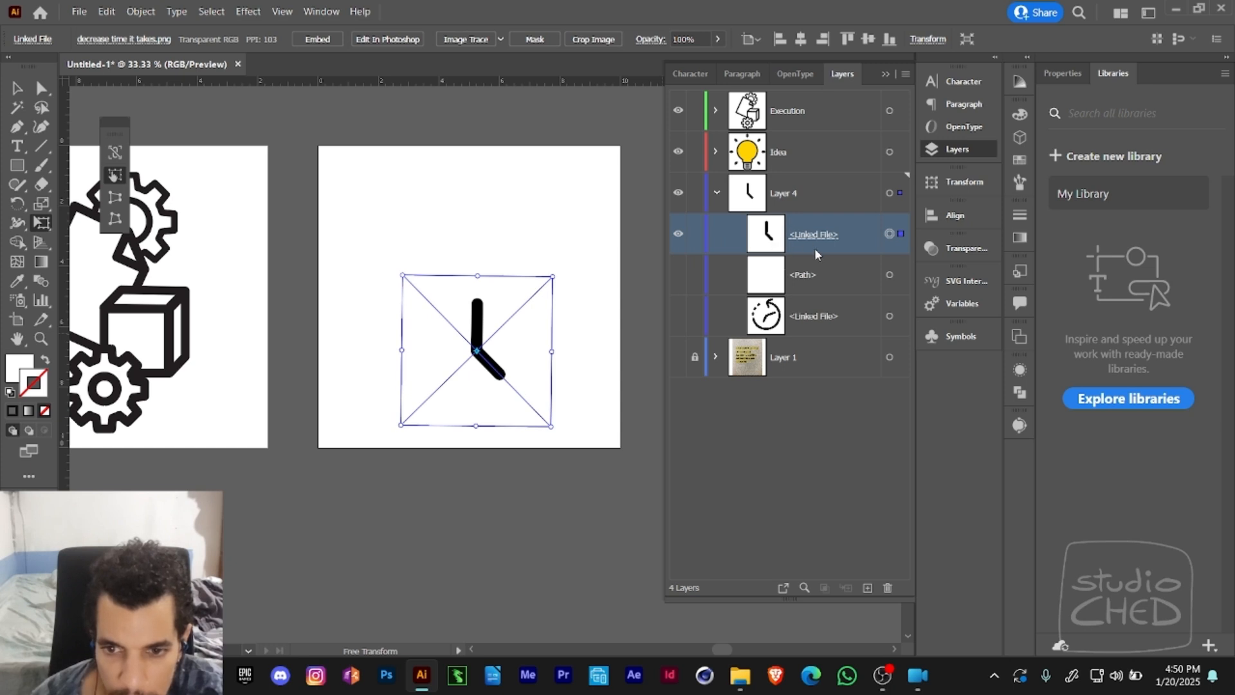
- Enter the clock hands' opacity mask and turn its Clip option off and on again to compare the masking
click(952, 249)
click(820, 307)
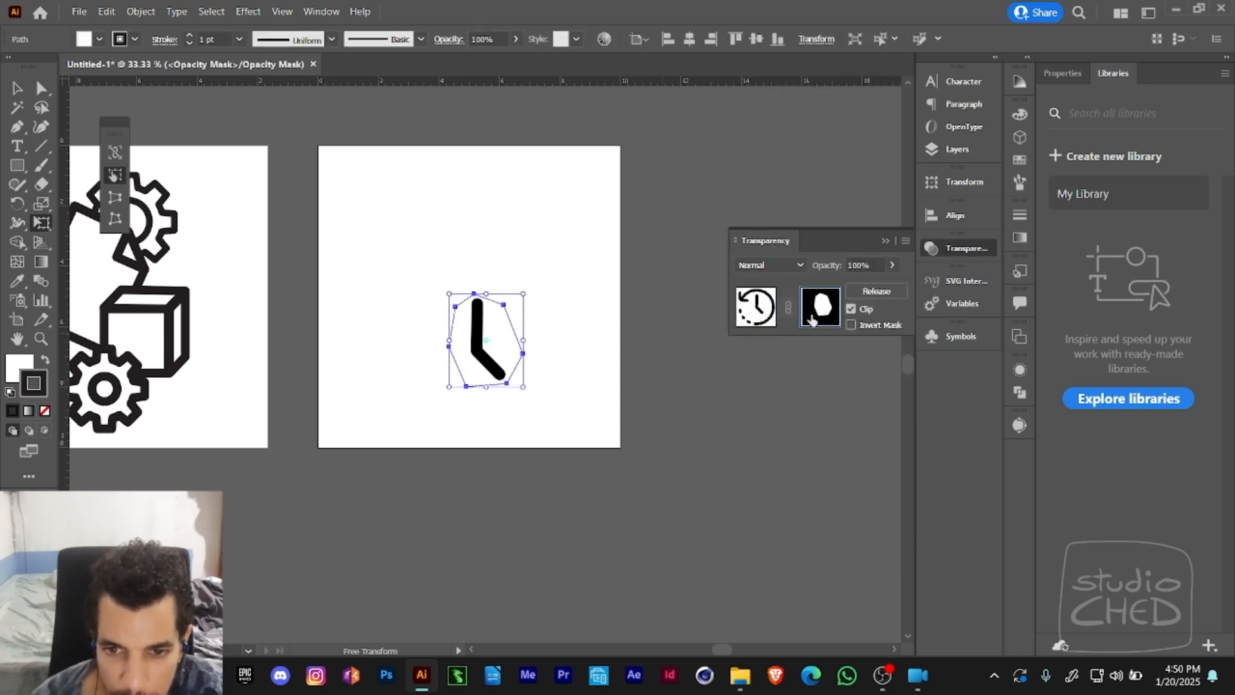
click(850, 309)
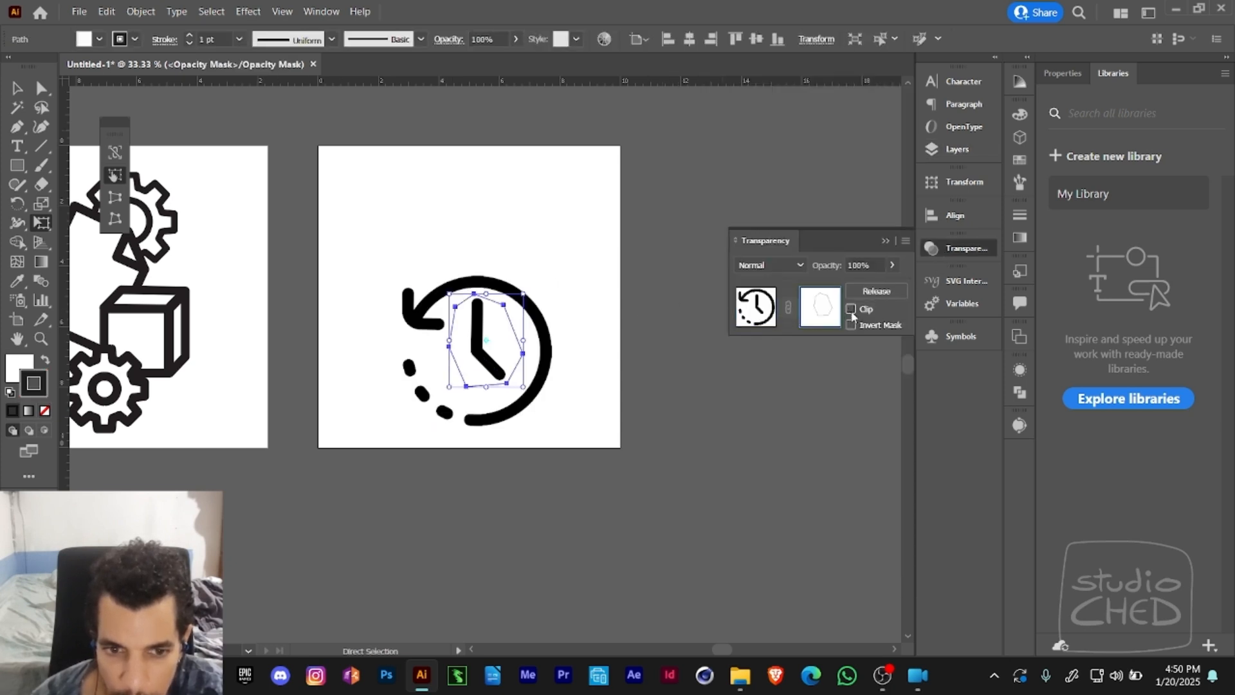
click(852, 310)
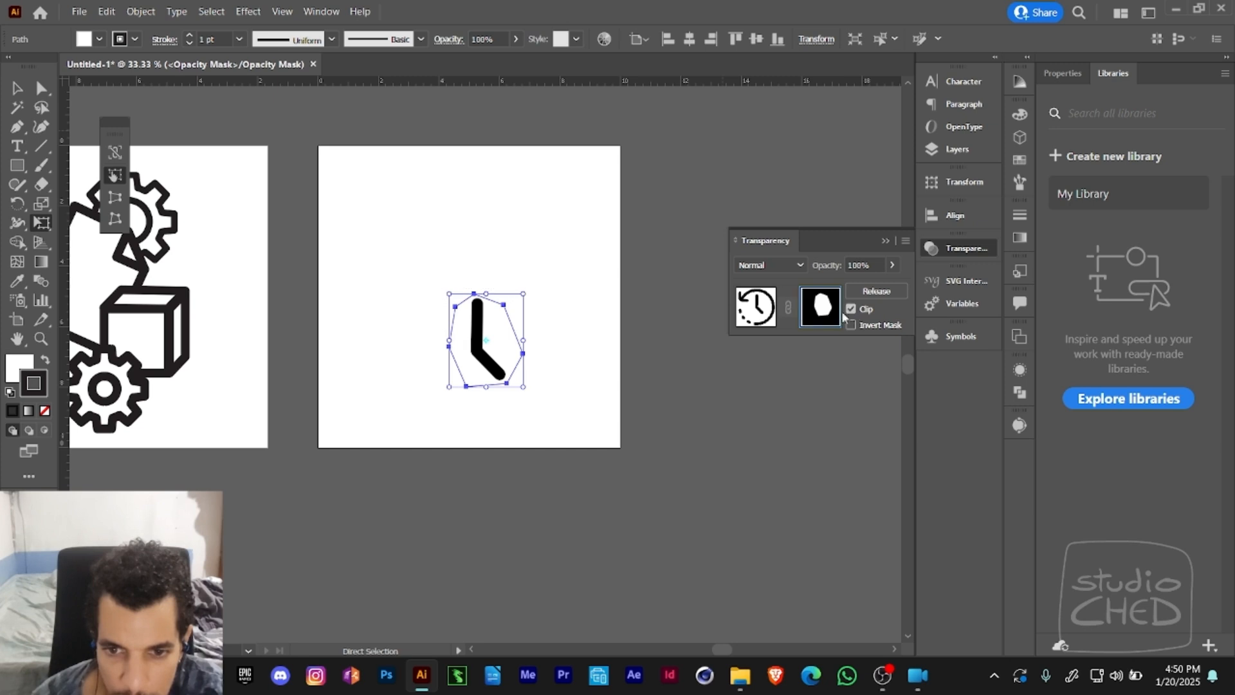
click(939, 250)
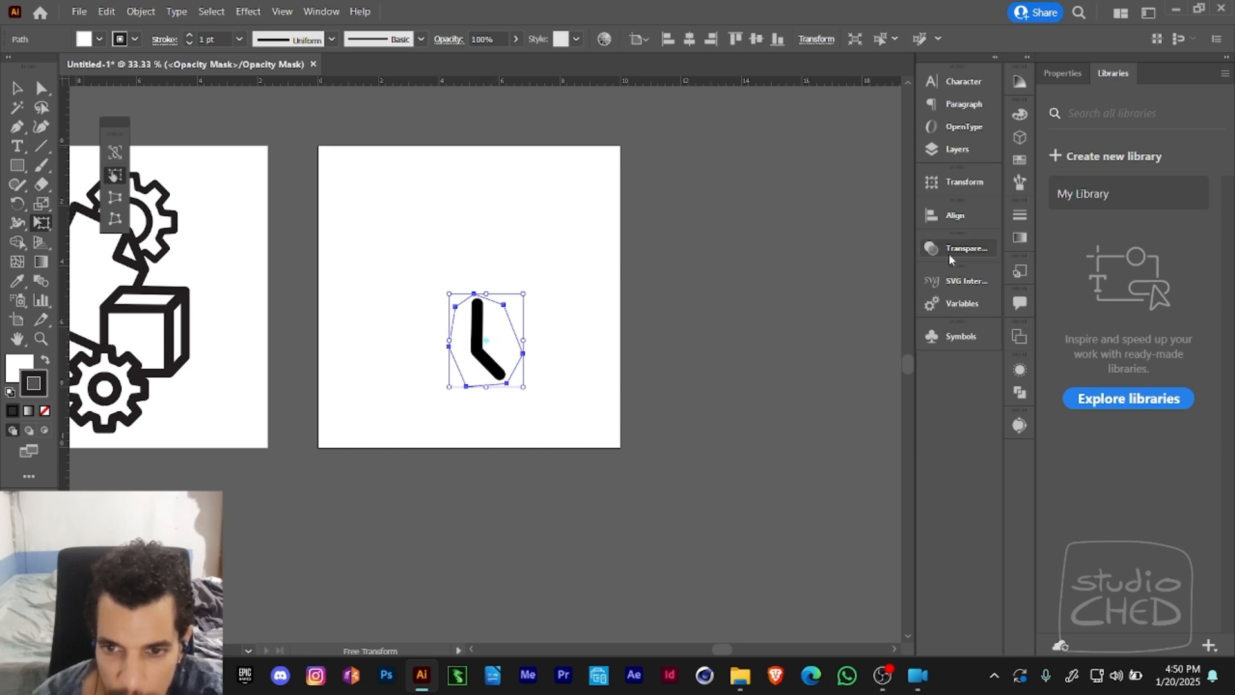
- Exit the hands' opacity mask, show the cover path and arrow image again, and deselect everything
click(959, 149)
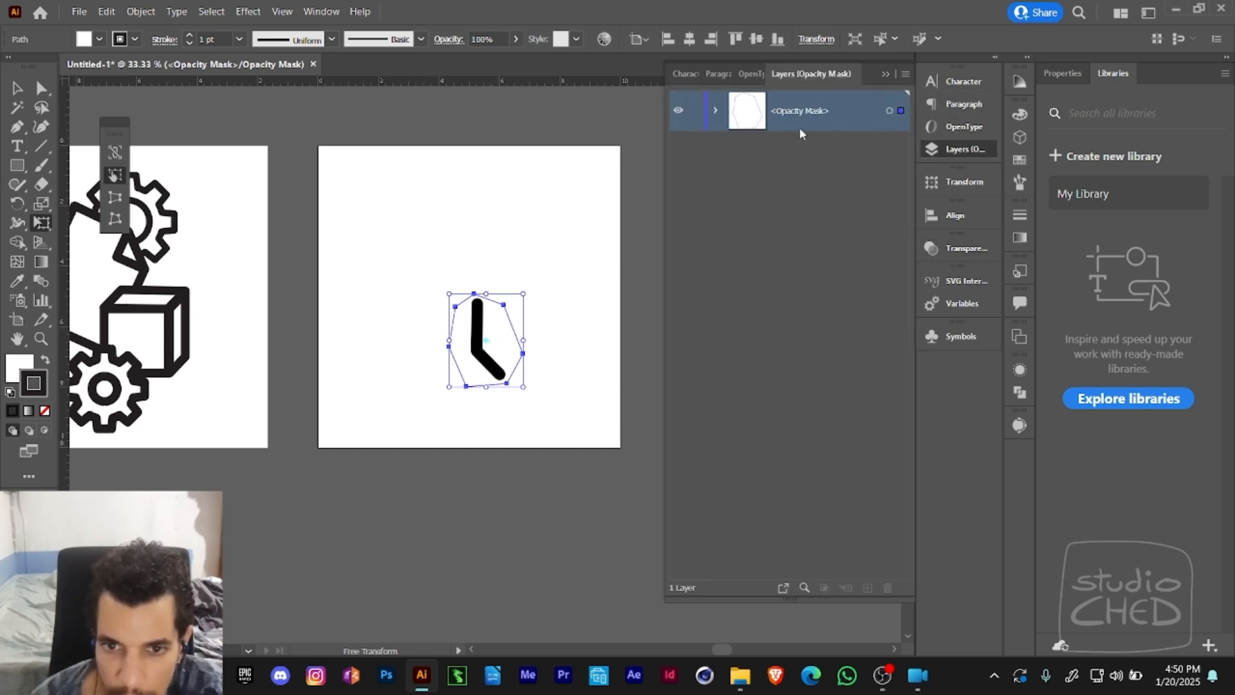
click(955, 250)
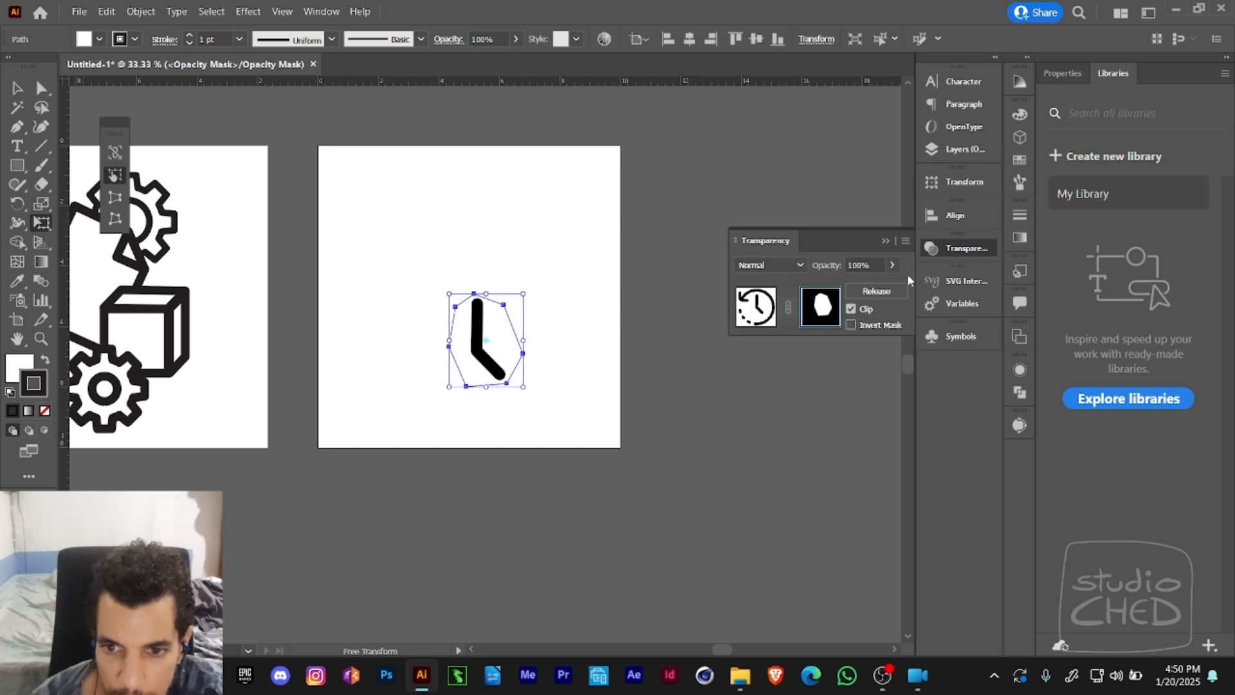
click(744, 318)
click(945, 151)
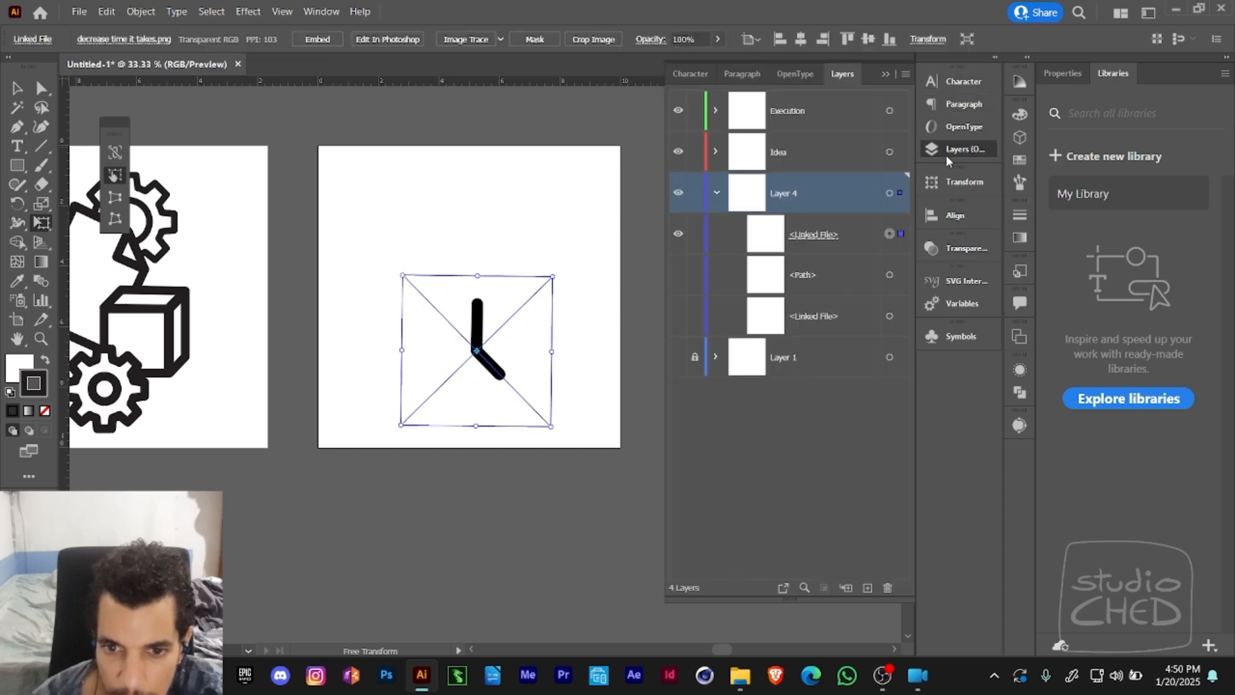
click(677, 274)
key(v)
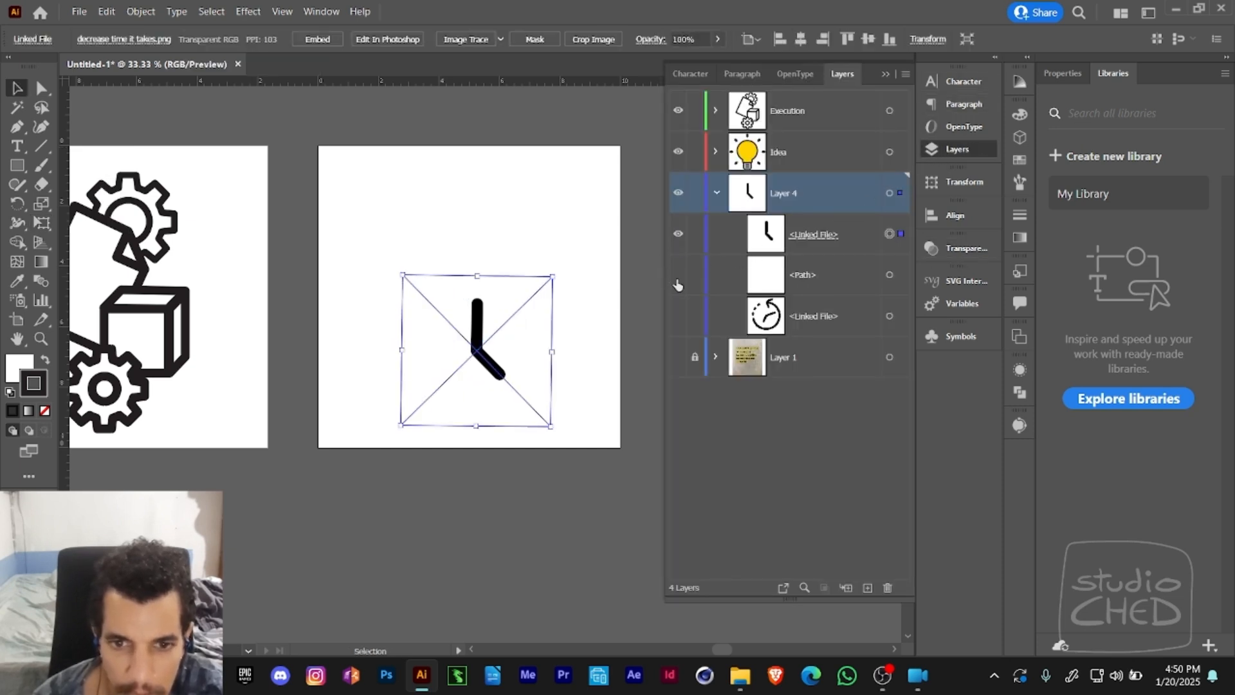
click(679, 315)
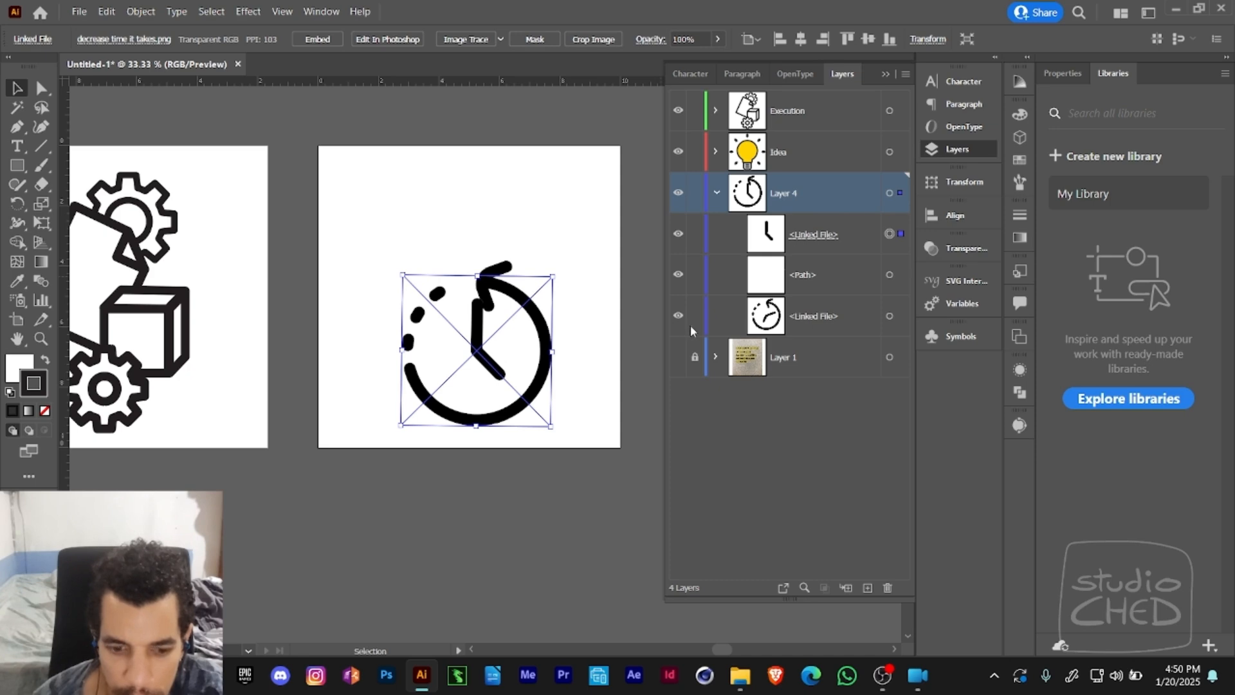
click(629, 366)
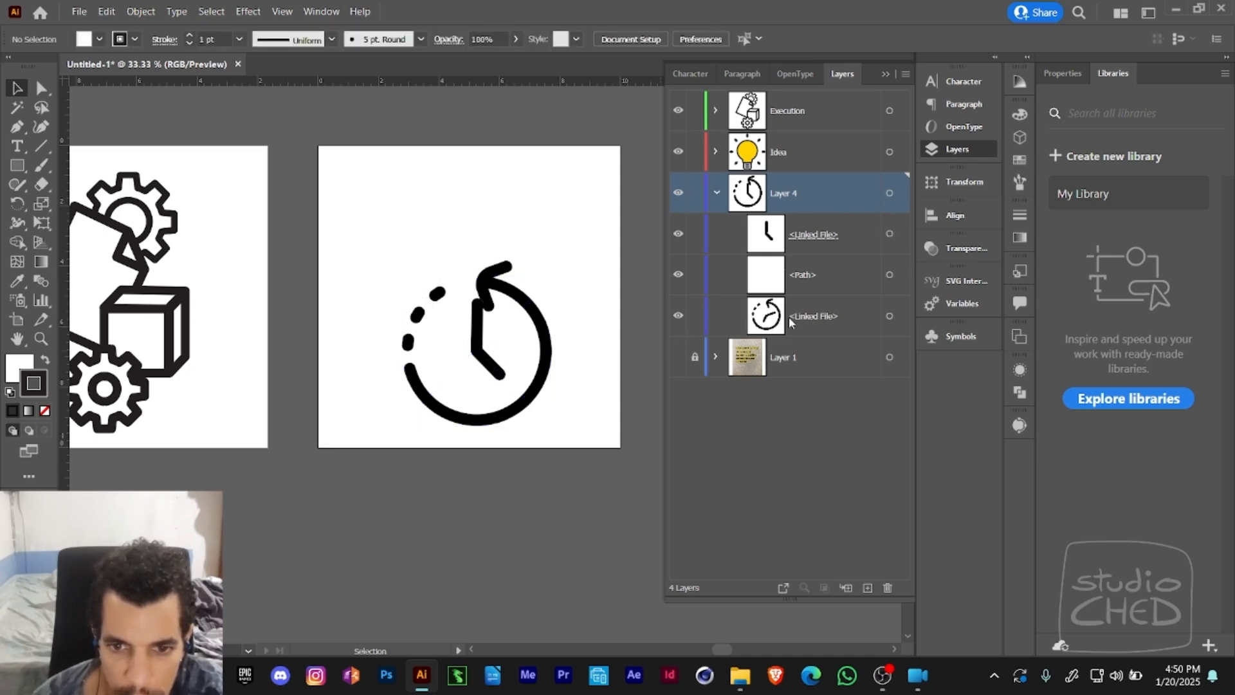
- Try enlarging the arrow image alone from its center with Free Transform, and undo the scaling
click(889, 316)
key(e)
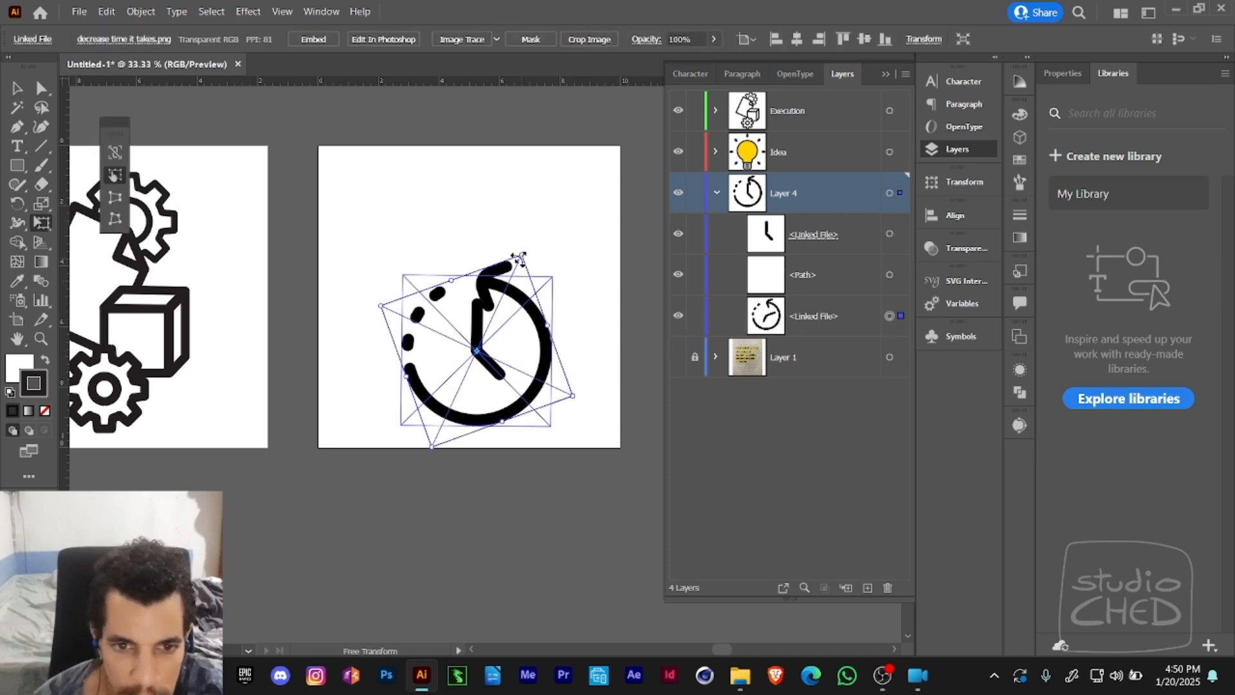
drag(520, 256, 531, 243)
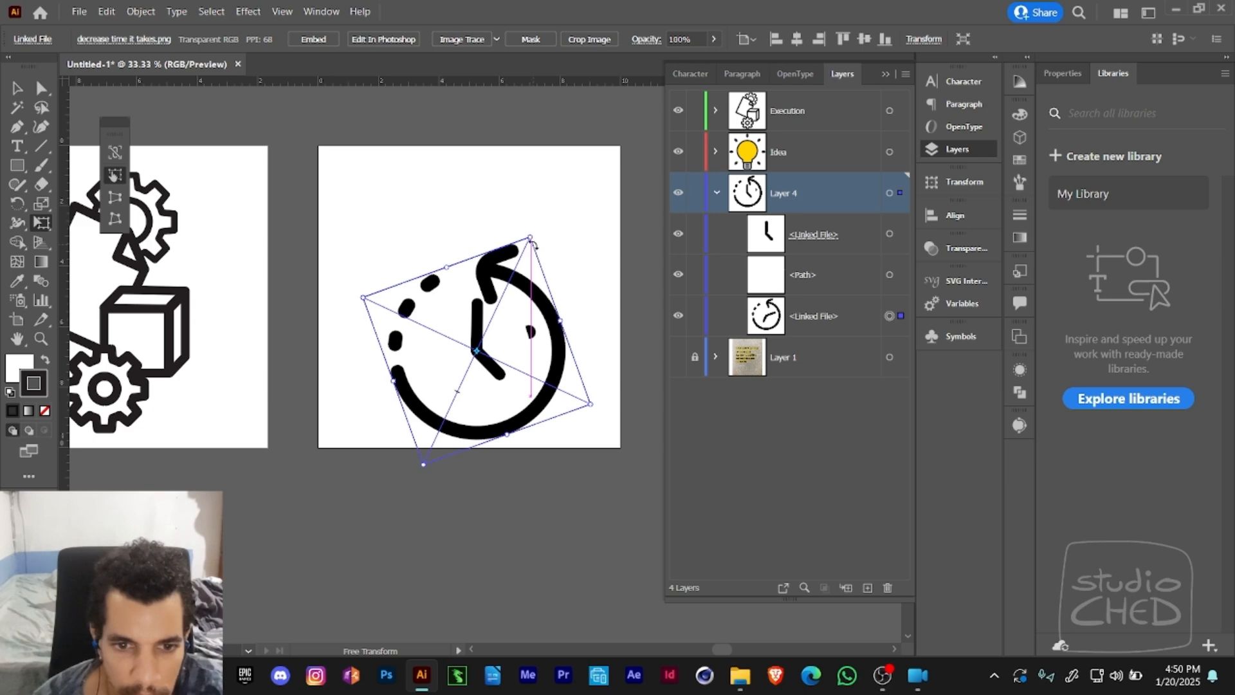
key(ctrl+z)
key(a)
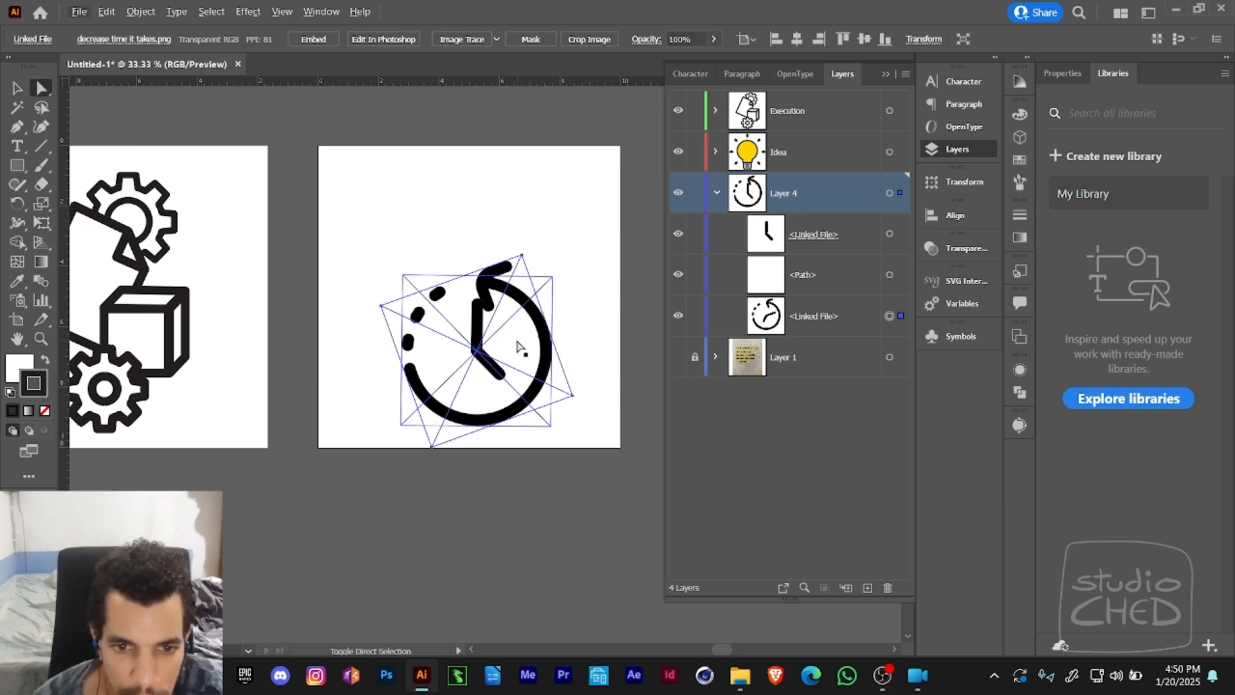
shift+click(520, 345)
- Select the cover path together with the arrow image and scale both up from their center to about 8.28 in wide
click(754, 419)
click(888, 276)
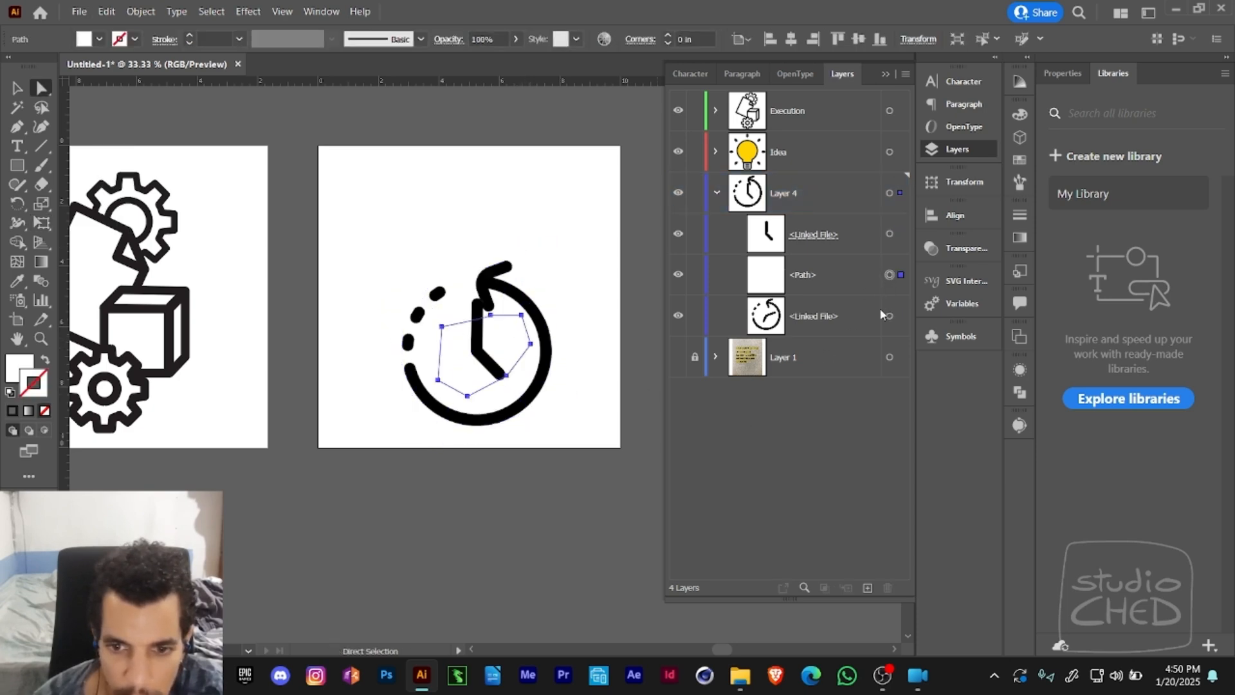
shift+click(889, 318)
key(e)
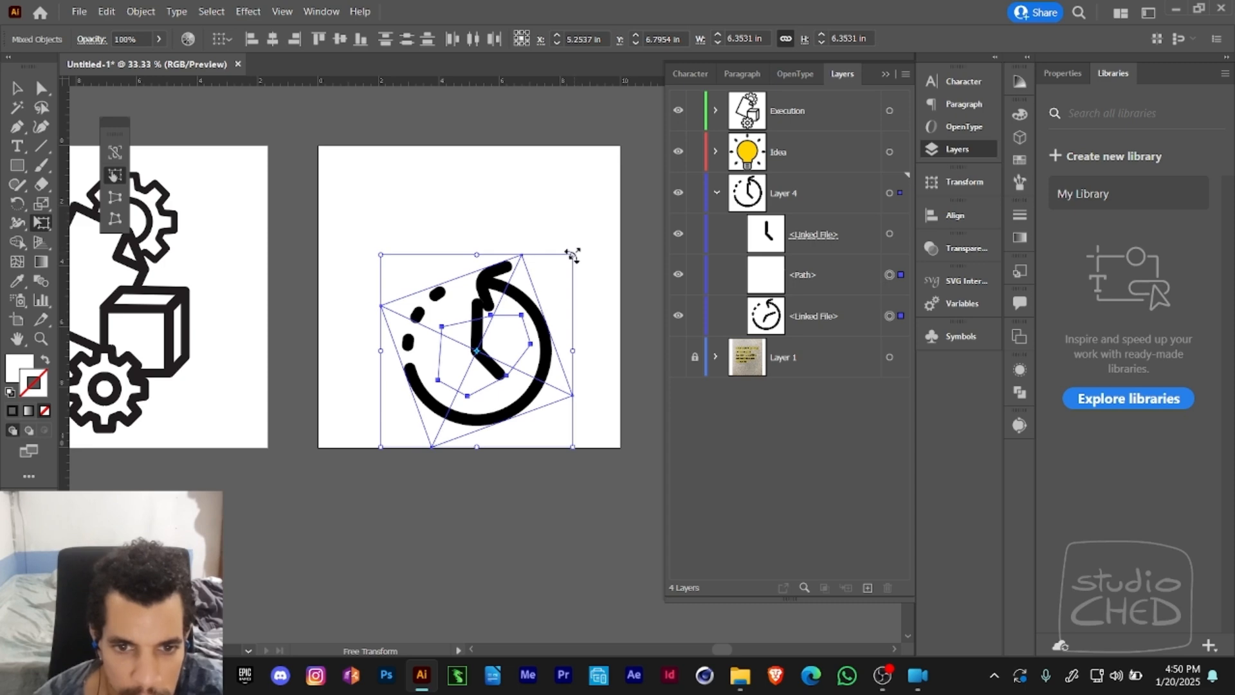
drag(572, 255, 598, 231)
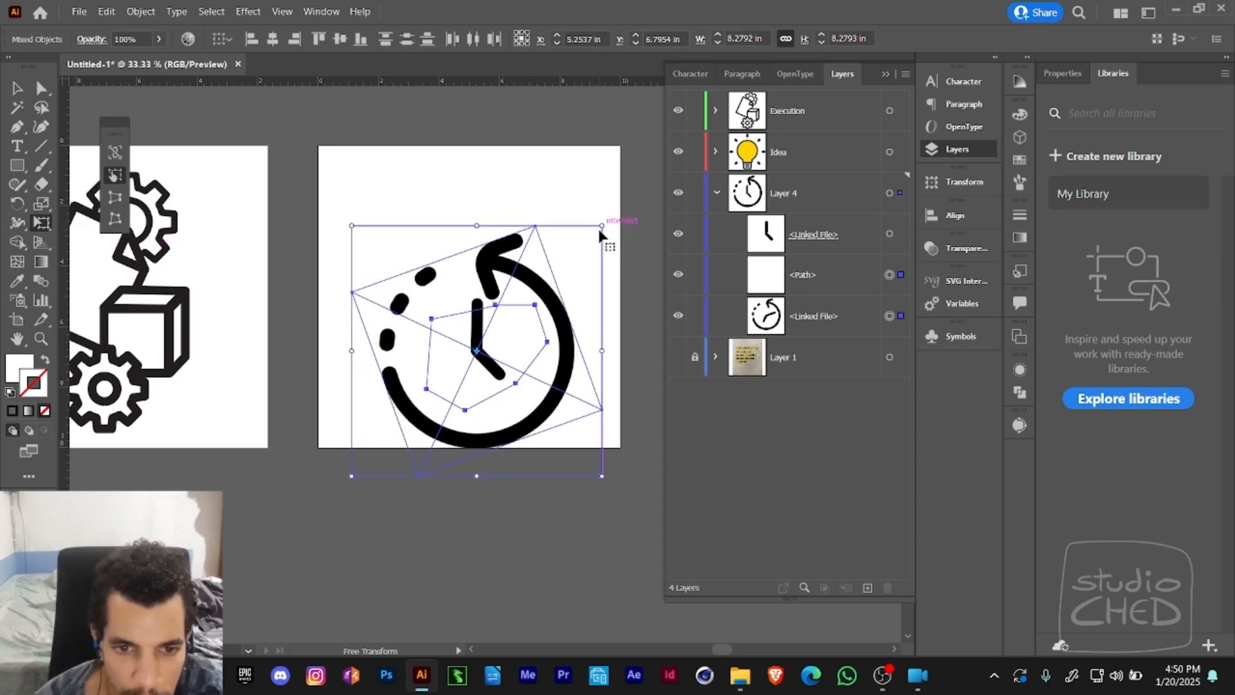
- Undo the last scaling of the cover path and arrow image
key(ctrl+z)
key(ctrl+z)
key(ctrl+z)
key(ctrl+z)
key(ctrl+z)
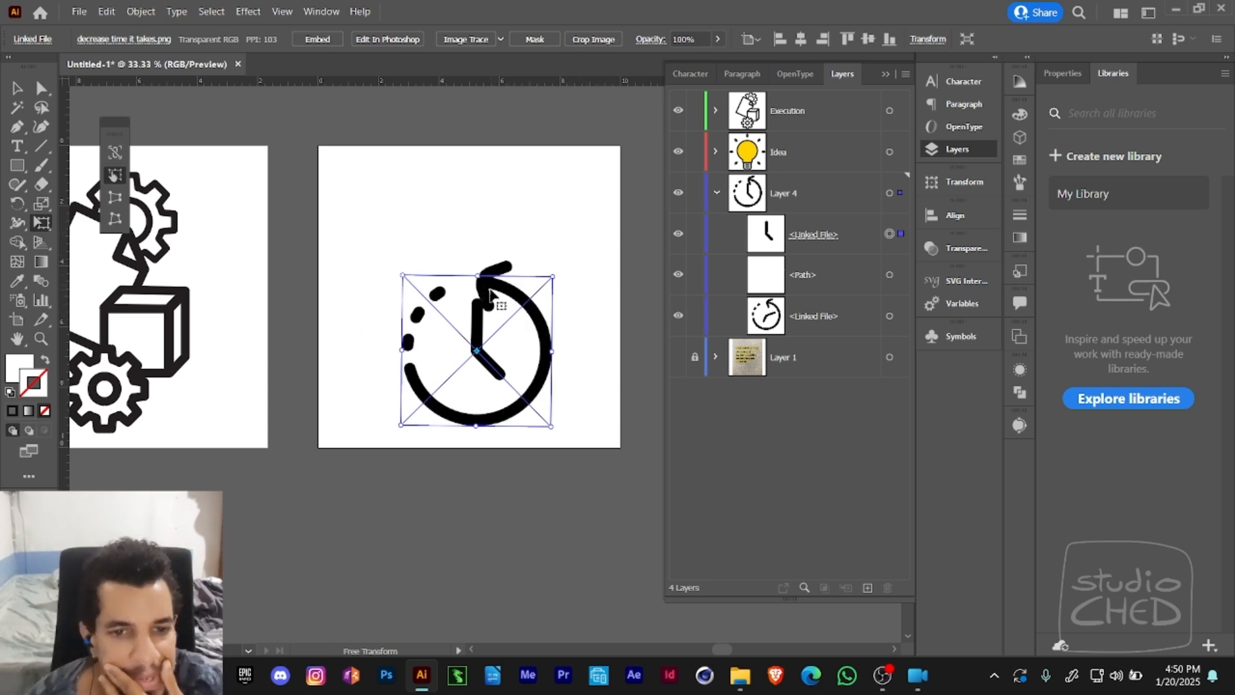
- Move the clock hands, cover path and arrow image up together, scale them to about 8.36 in wide and group them
key(v)
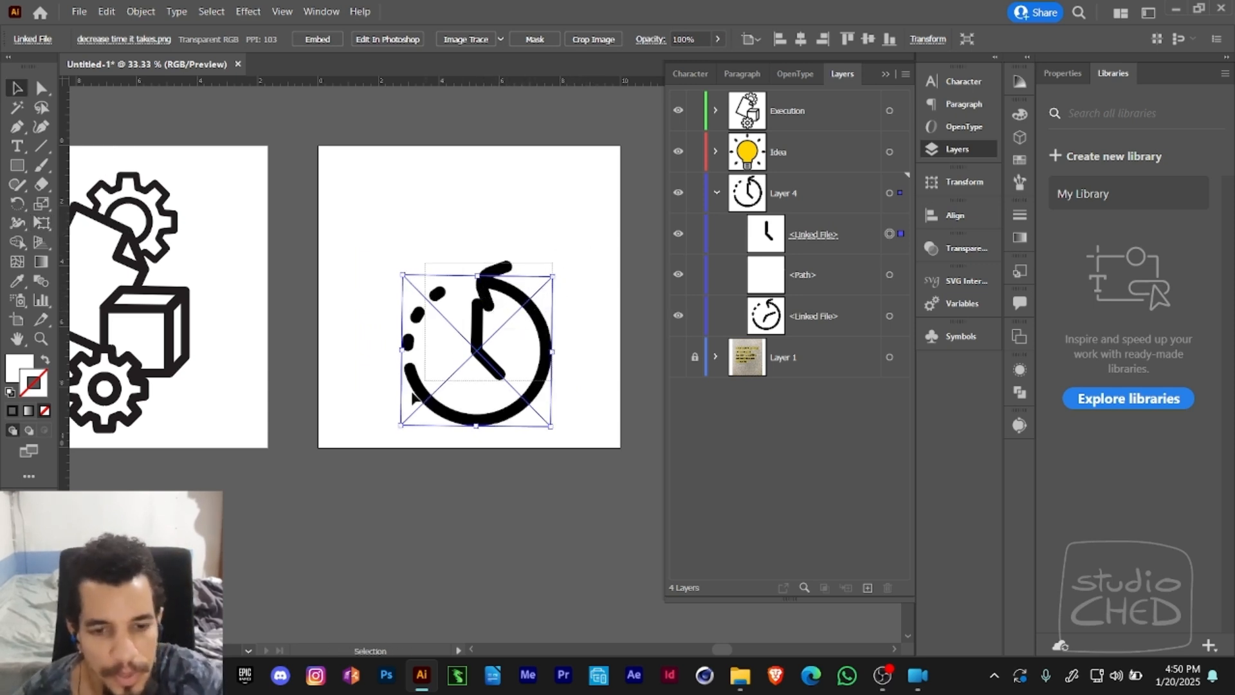
drag(413, 399, 407, 404)
drag(493, 359, 490, 309)
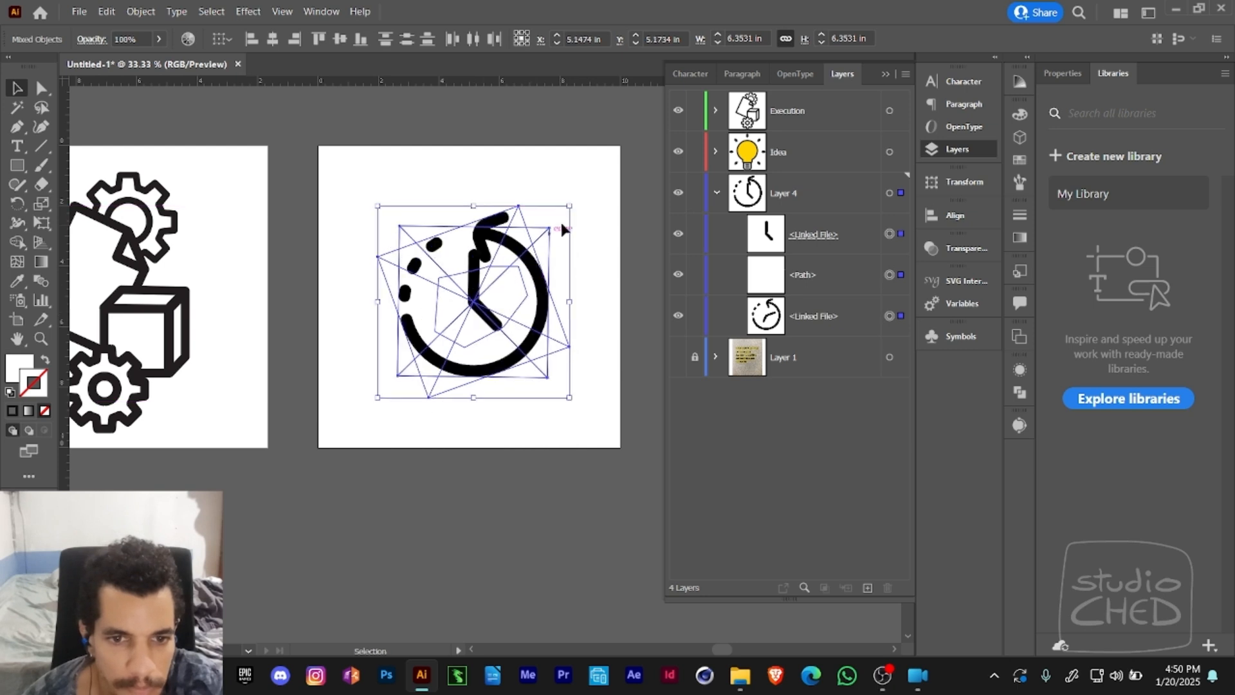
drag(568, 206, 601, 175)
drag(509, 287, 507, 302)
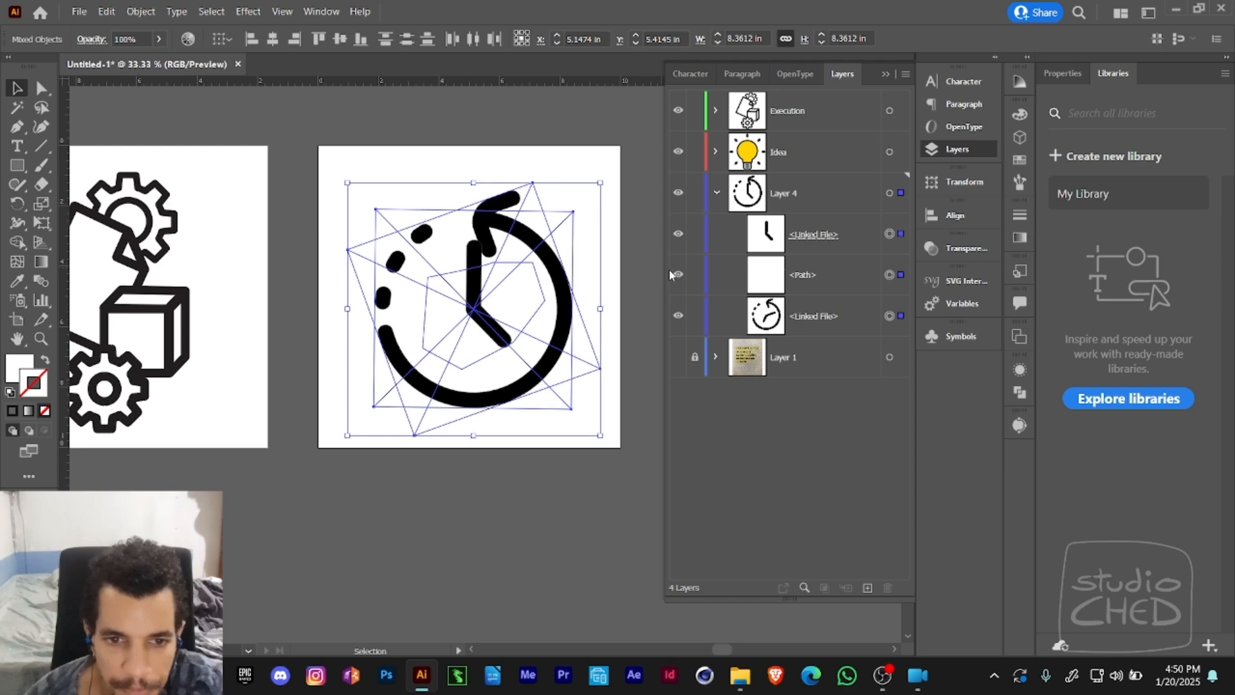
key(ctrl+g)
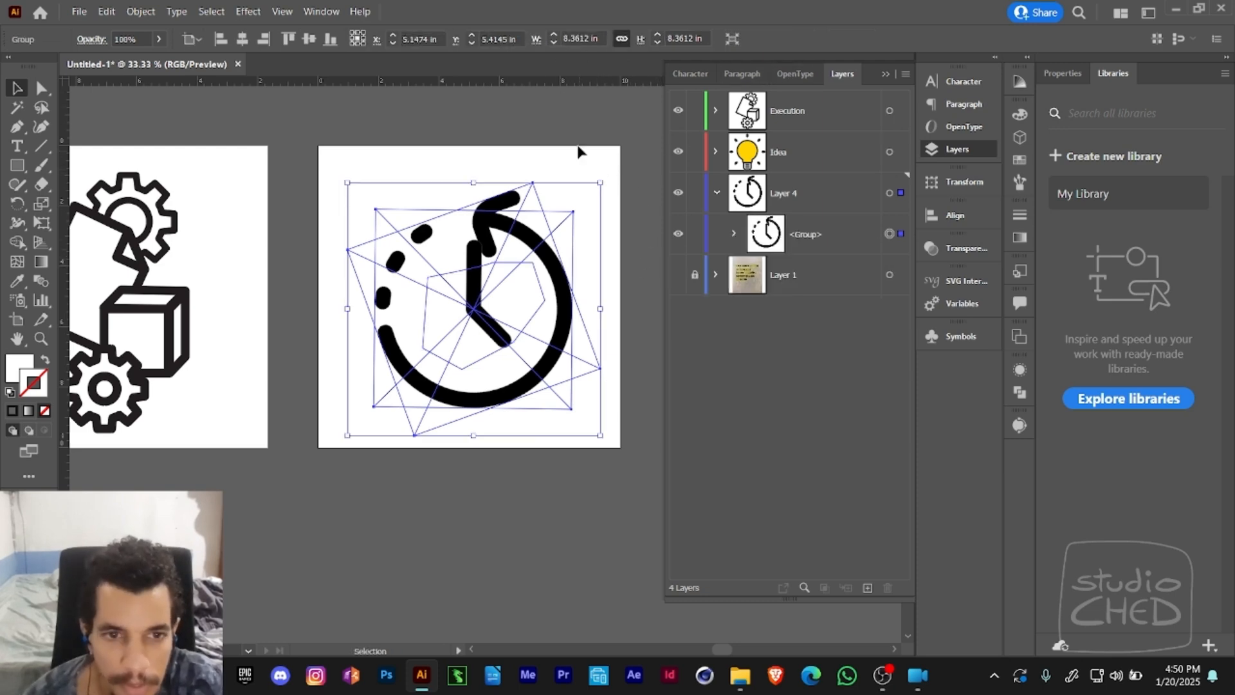
- Center the clock group horizontally and vertically on the artboard, aligning to the artboard, and deselect it
click(955, 214)
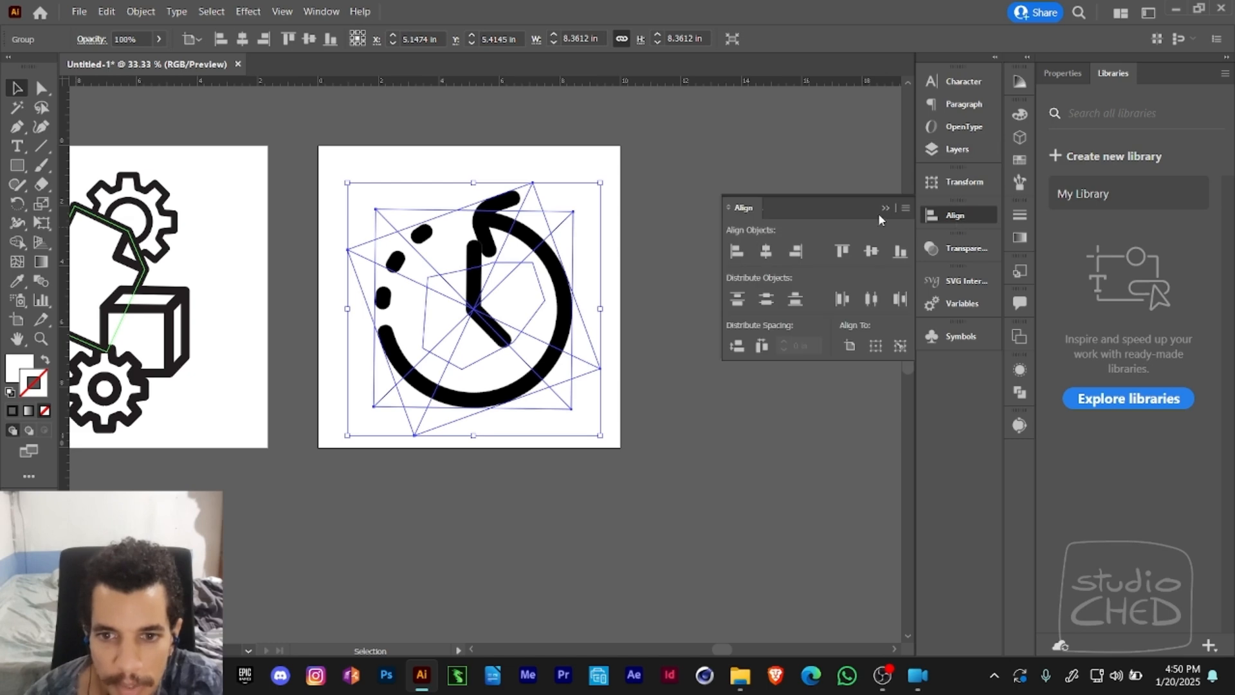
click(906, 207)
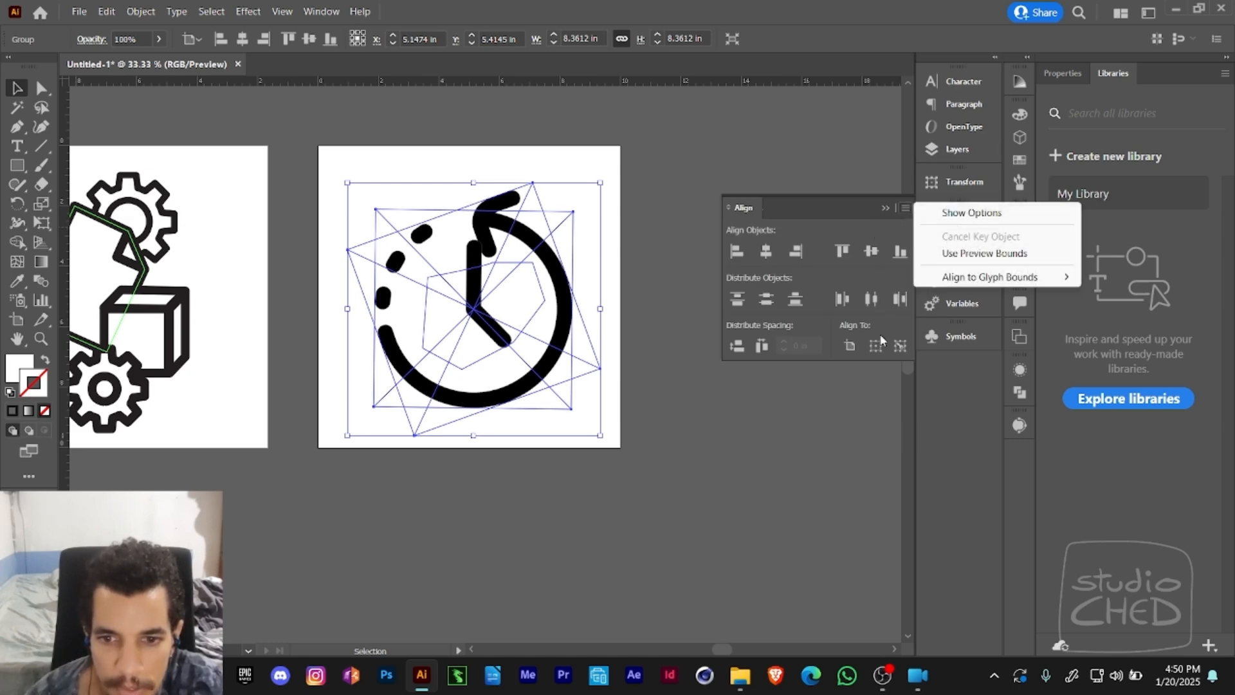
click(849, 347)
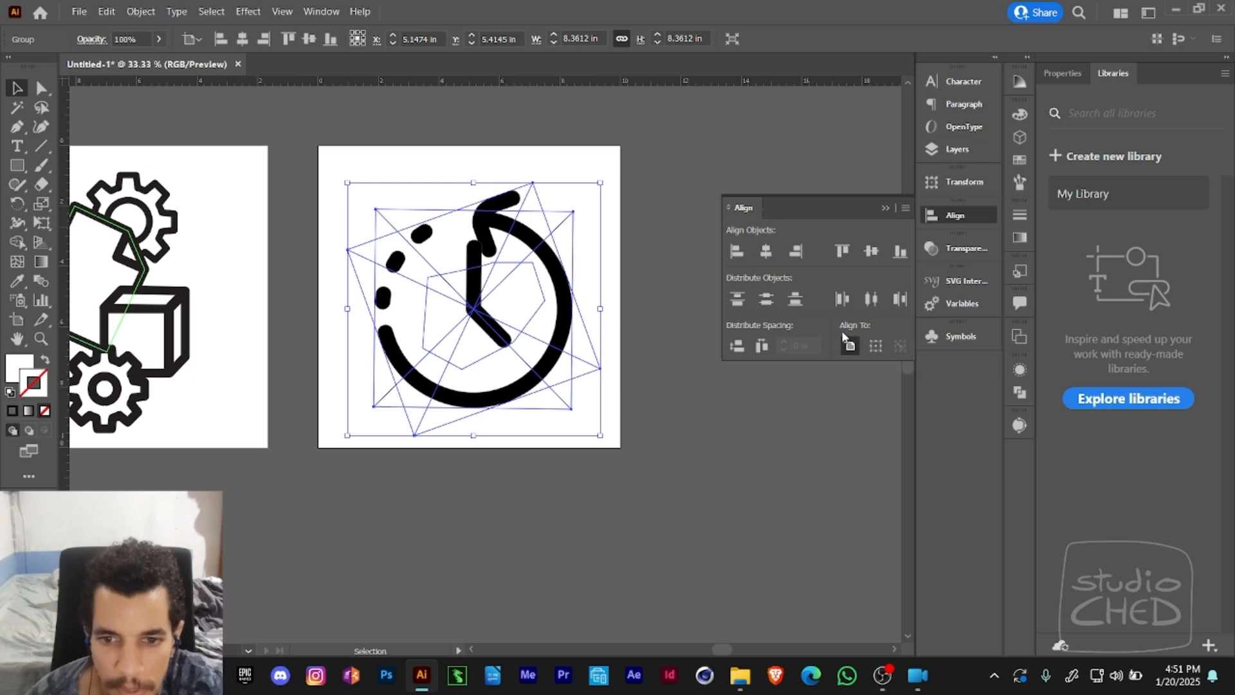
click(765, 251)
click(871, 251)
click(677, 273)
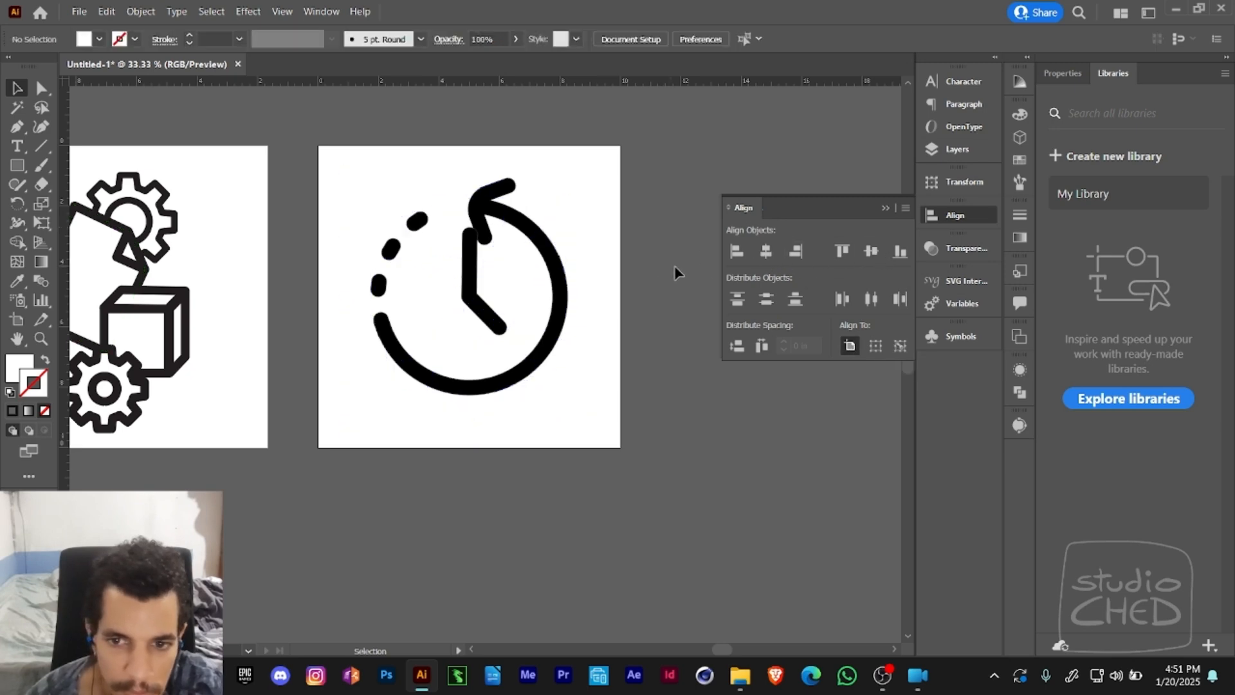
click(968, 219)
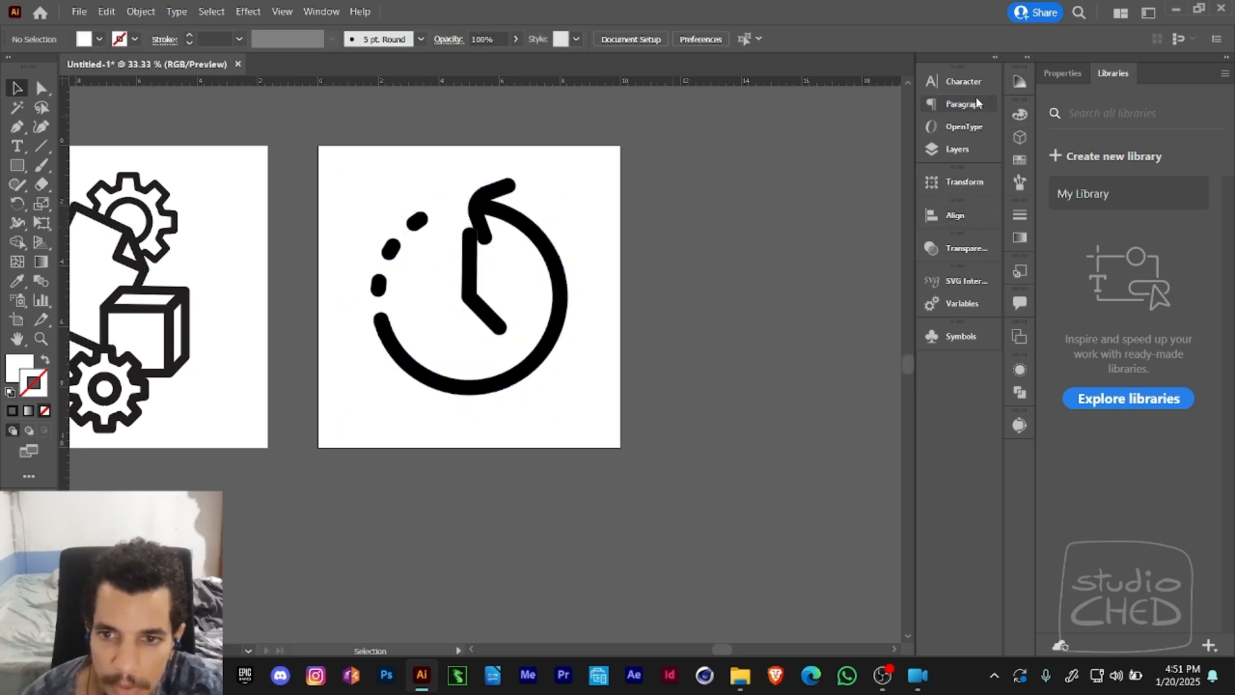
- Turn Layer 4 with the clock reference into a template layer
click(961, 149)
double_click(807, 195)
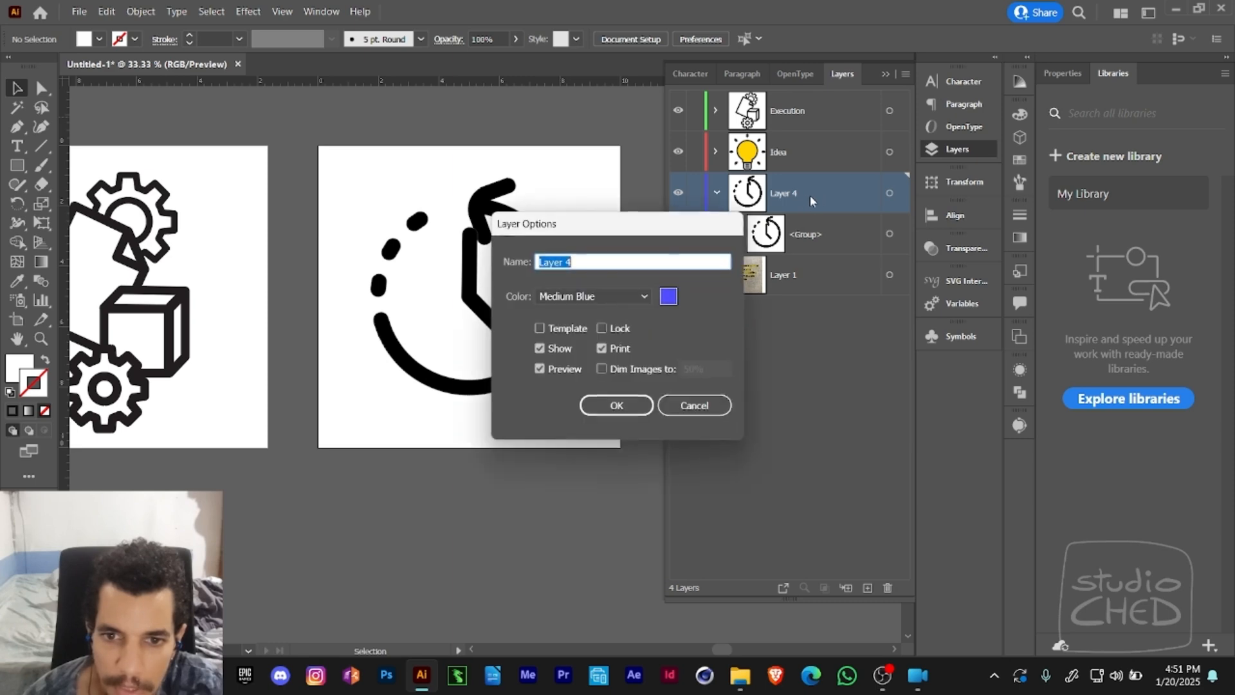
click(562, 329)
click(616, 405)
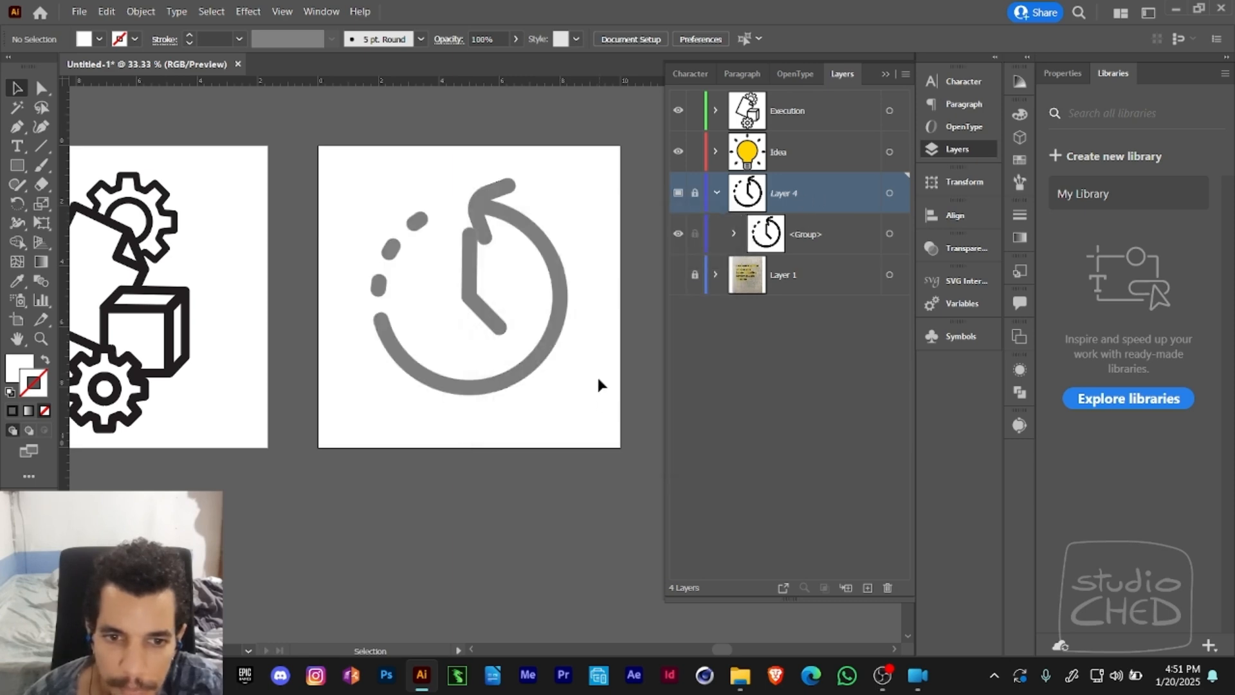
- Add a new layer above Layer 4 and name it Time
key(z)
key(ctrl+minus)
drag(571, 344, 667, 370)
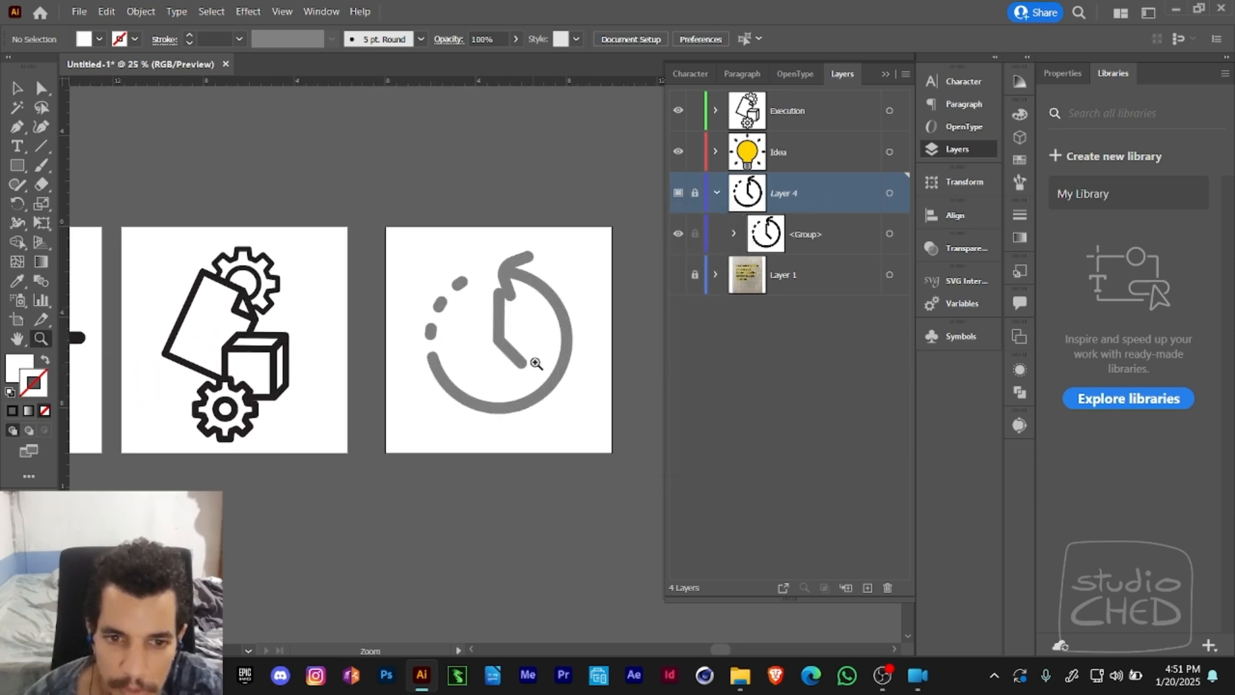
click(867, 587)
double_click(782, 193)
text(T)
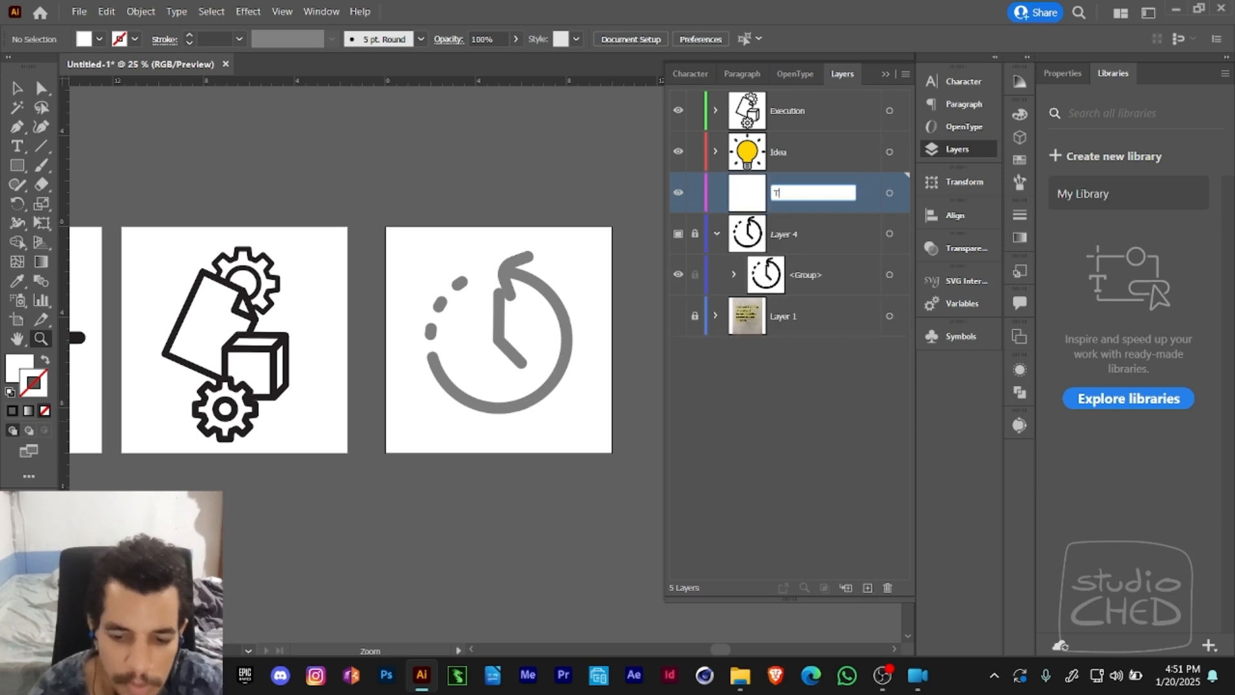
text(IMime)
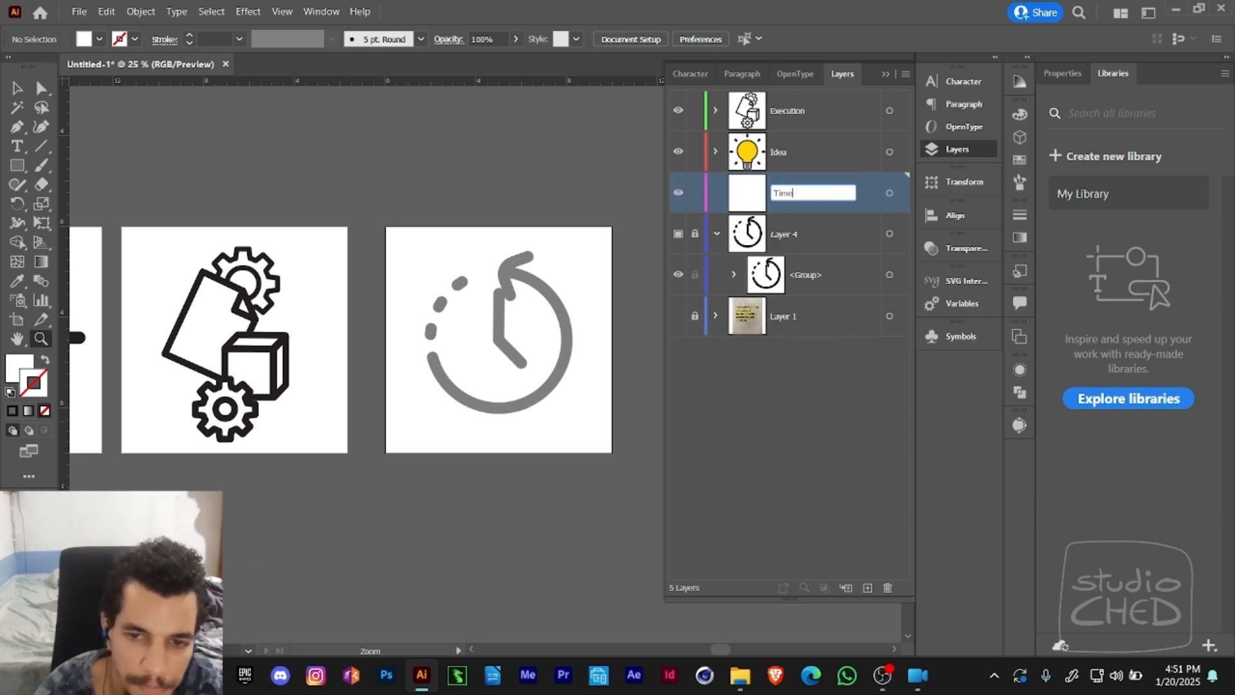
key(Return)
- Draw a vertical line over the template's long clock hand and copy the stroke style from the Execution icon's box
click(473, 367)
drag(545, 349, 437, 345)
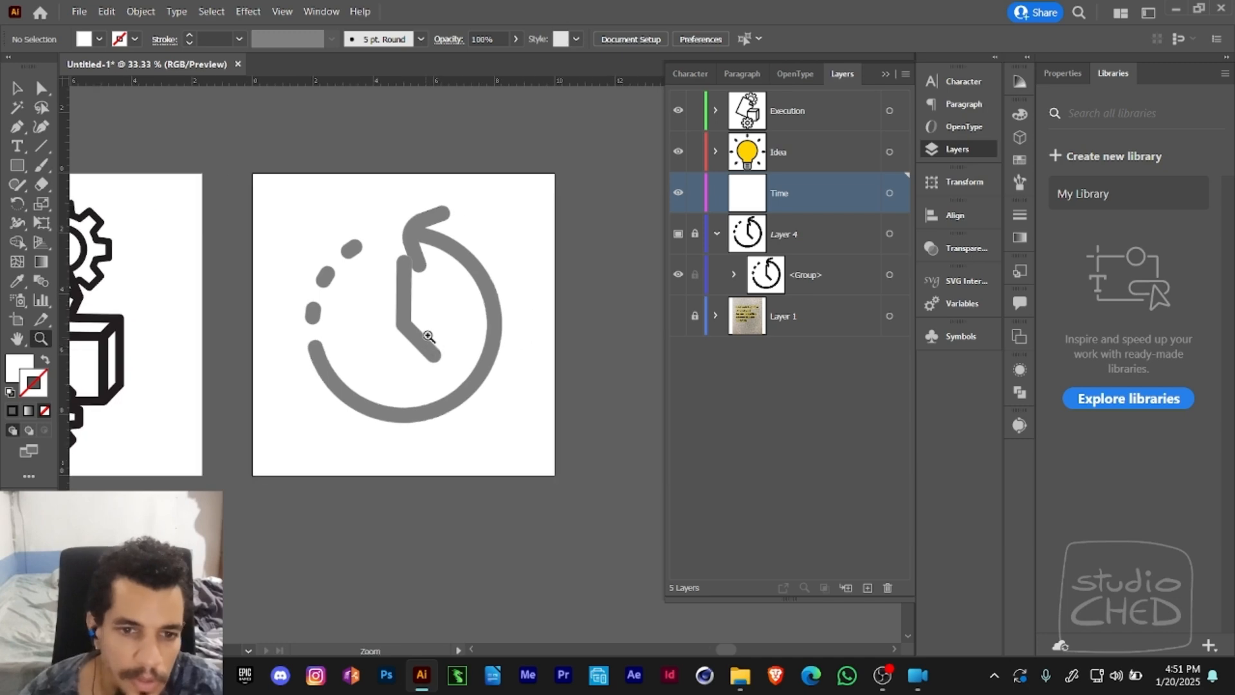
click(41, 146)
drag(405, 259, 402, 329)
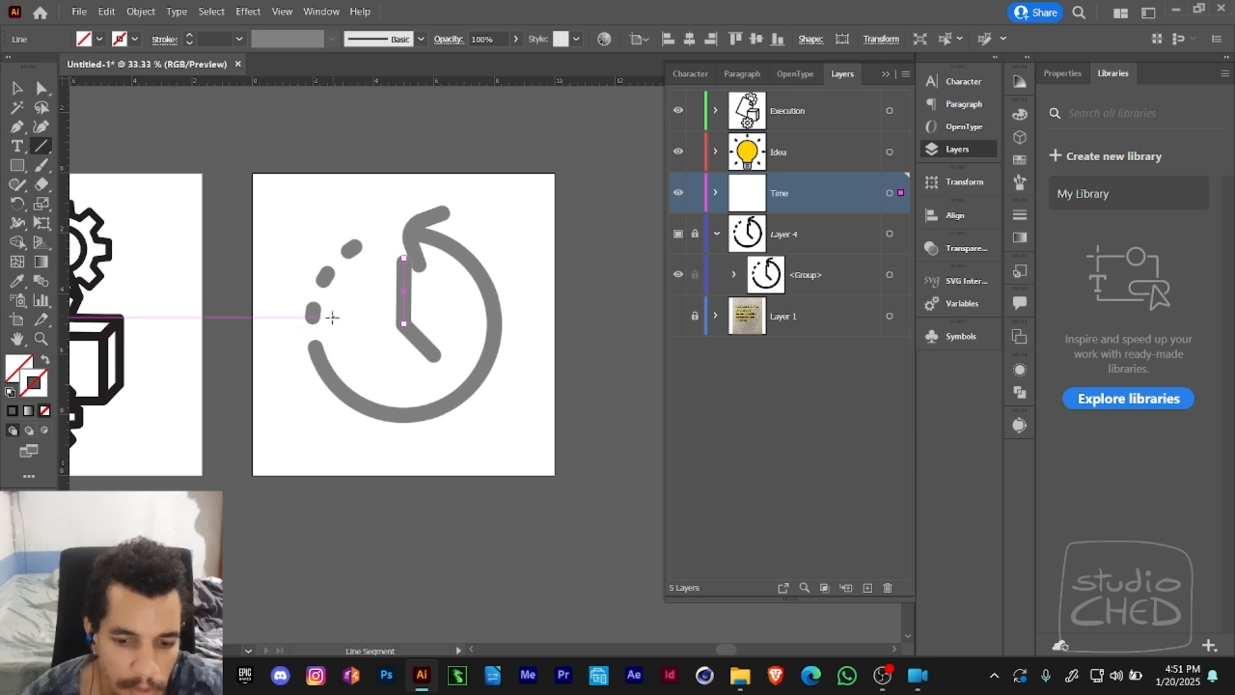
key(i)
click(112, 353)
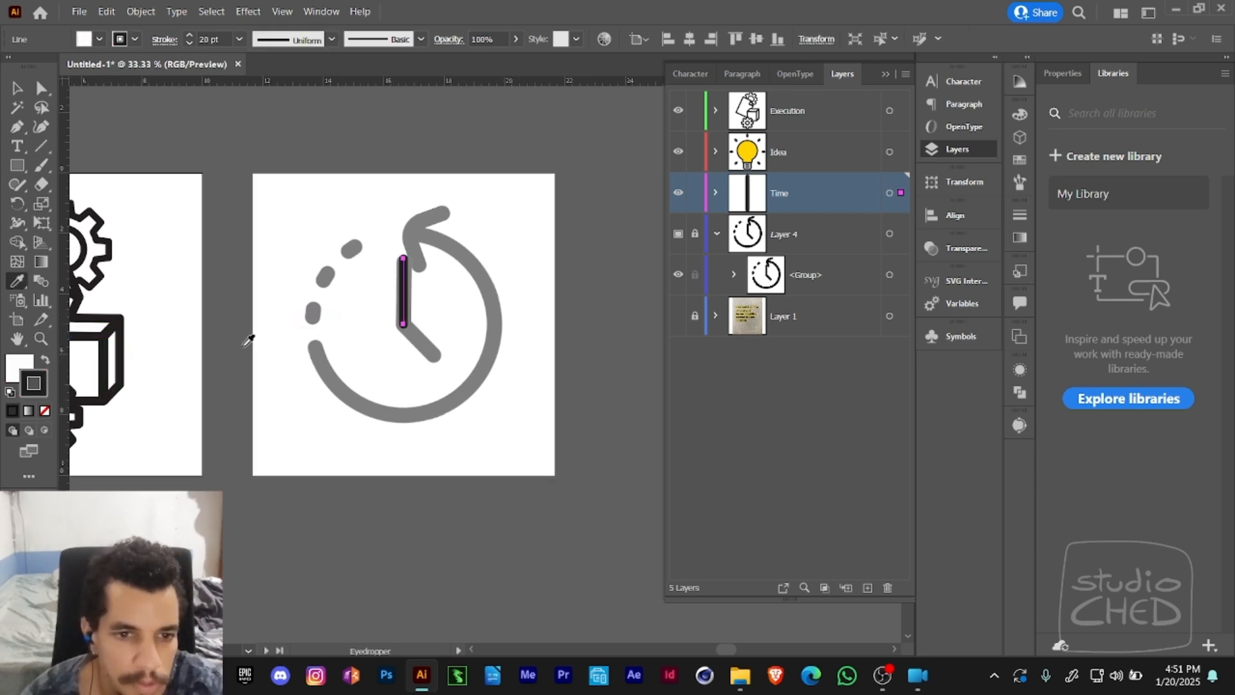
- Draw a diagonal line from the base of the vertical hand over the template's short clock hand
key(z)
click(438, 304)
drag(438, 303, 432, 247)
key(a)
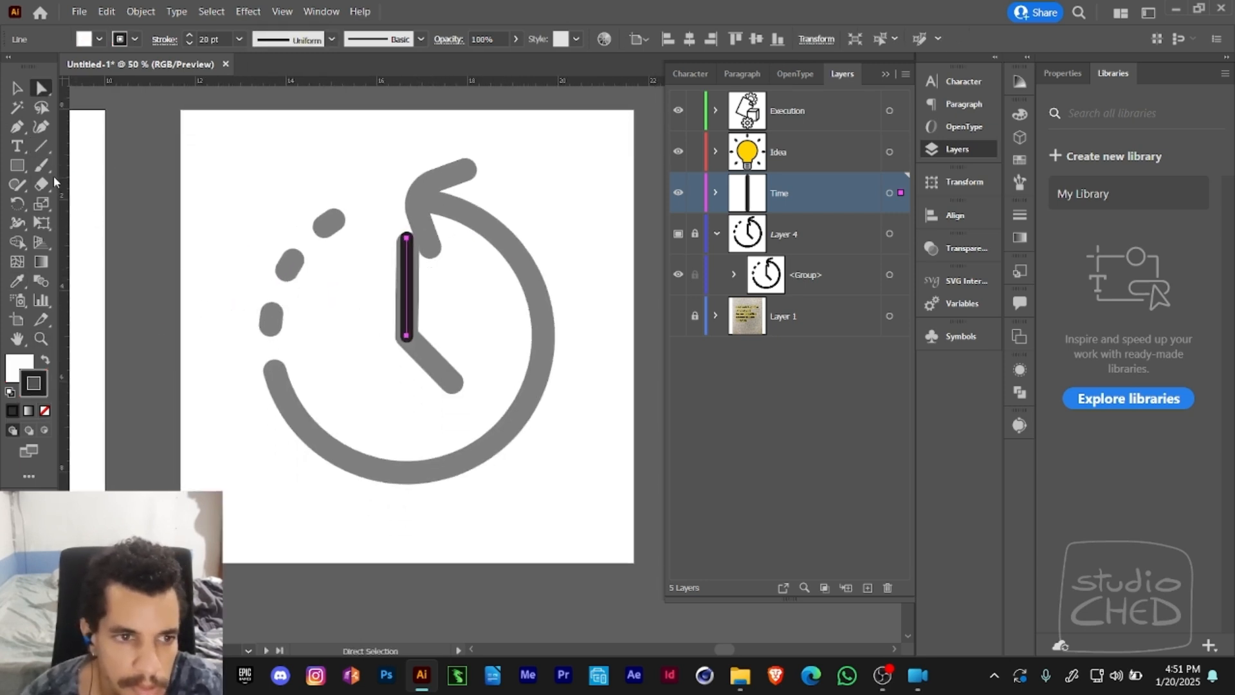
click(41, 146)
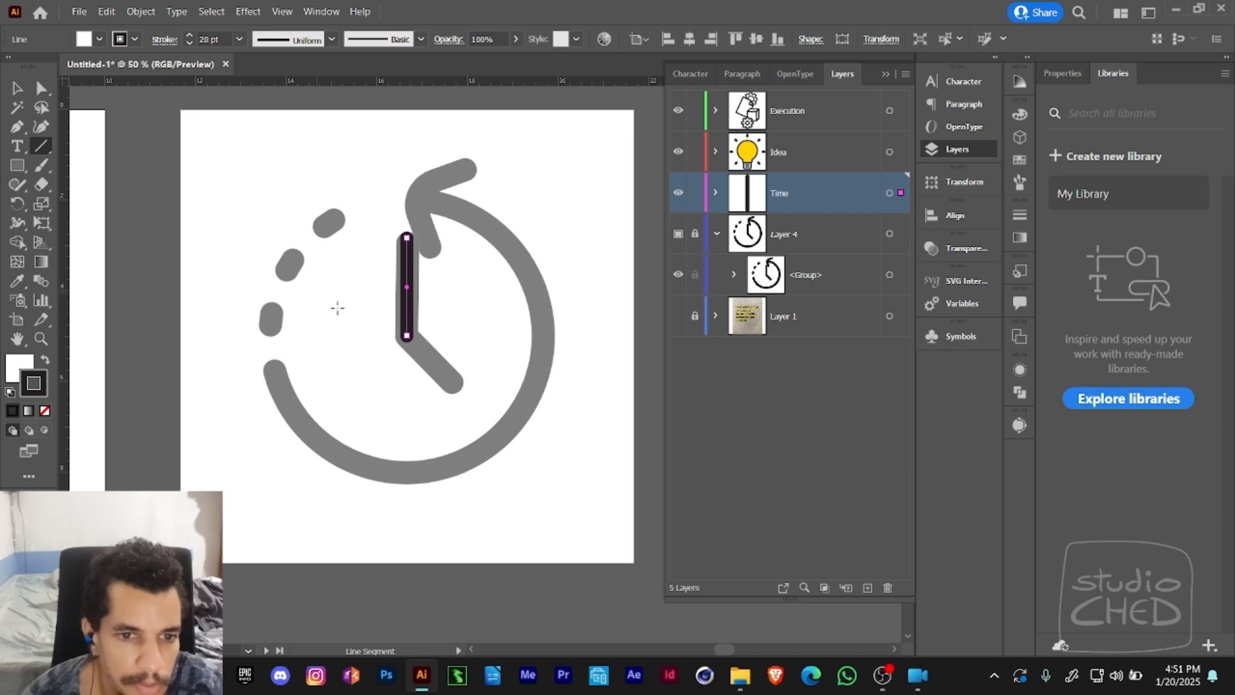
ctrl+click(363, 359)
drag(405, 338, 454, 386)
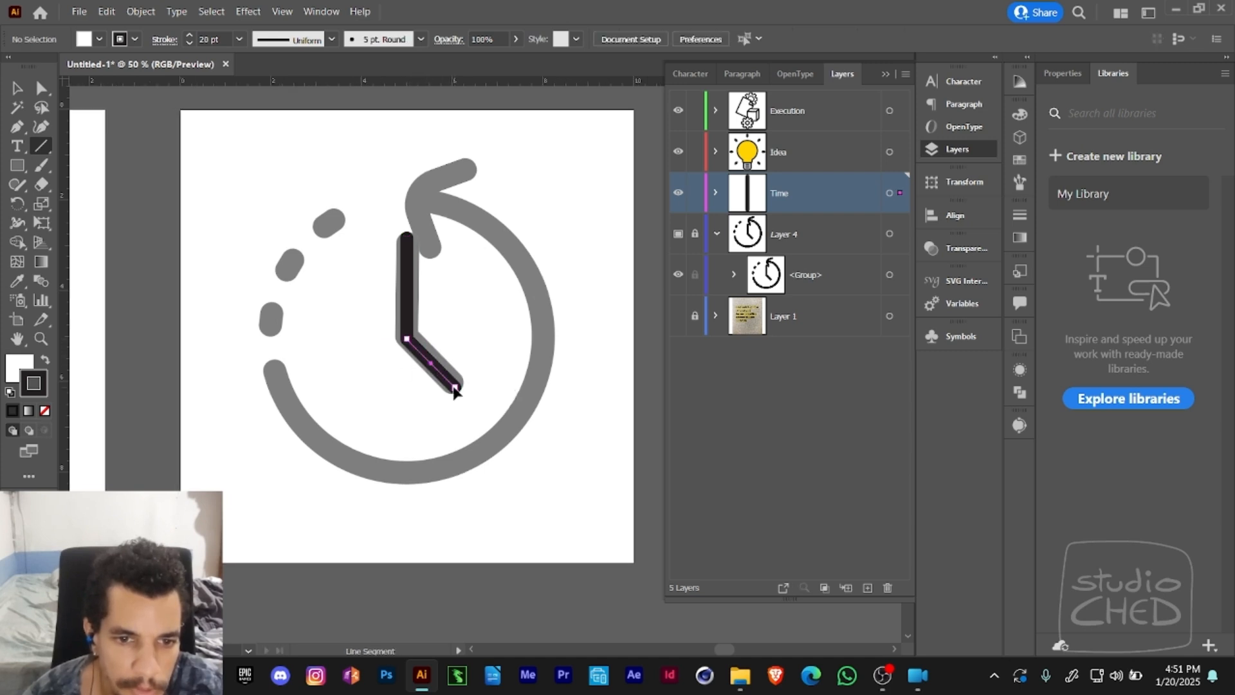
- Draw a circle with the Ellipse tool over the template's clock ring, centered on the hands' joint
key(ctrl+space)
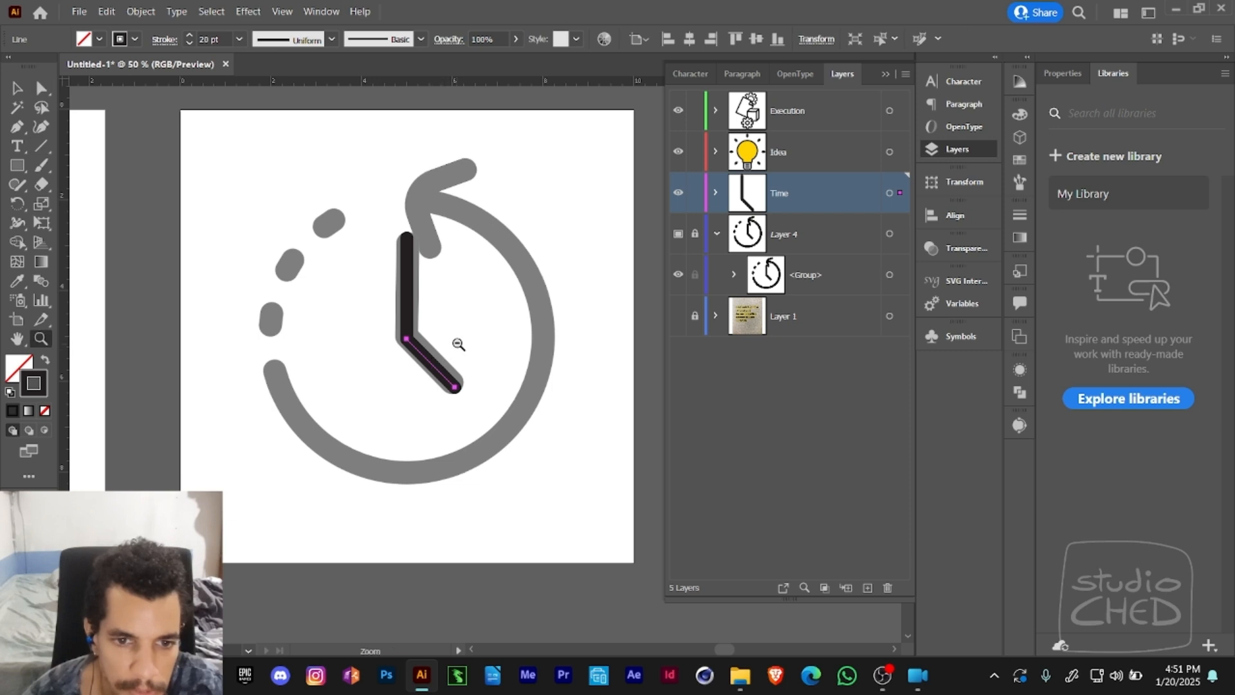
alt+click(459, 343)
drag(460, 343, 440, 309)
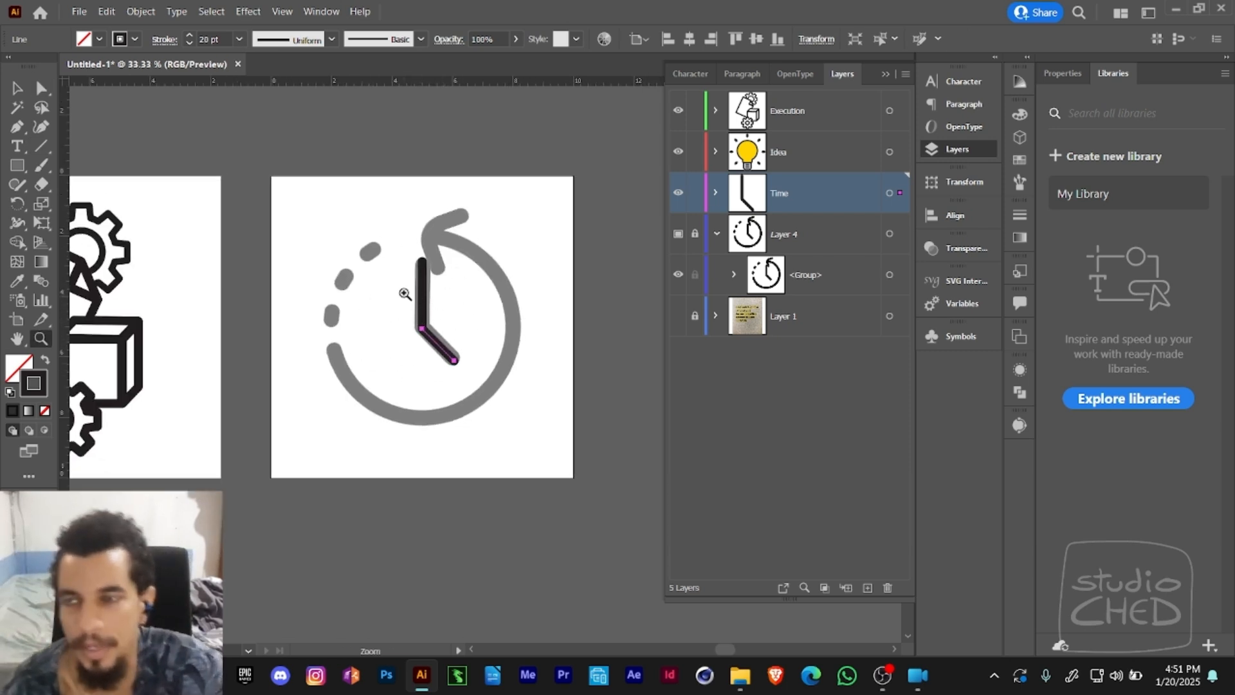
drag(482, 303, 456, 281)
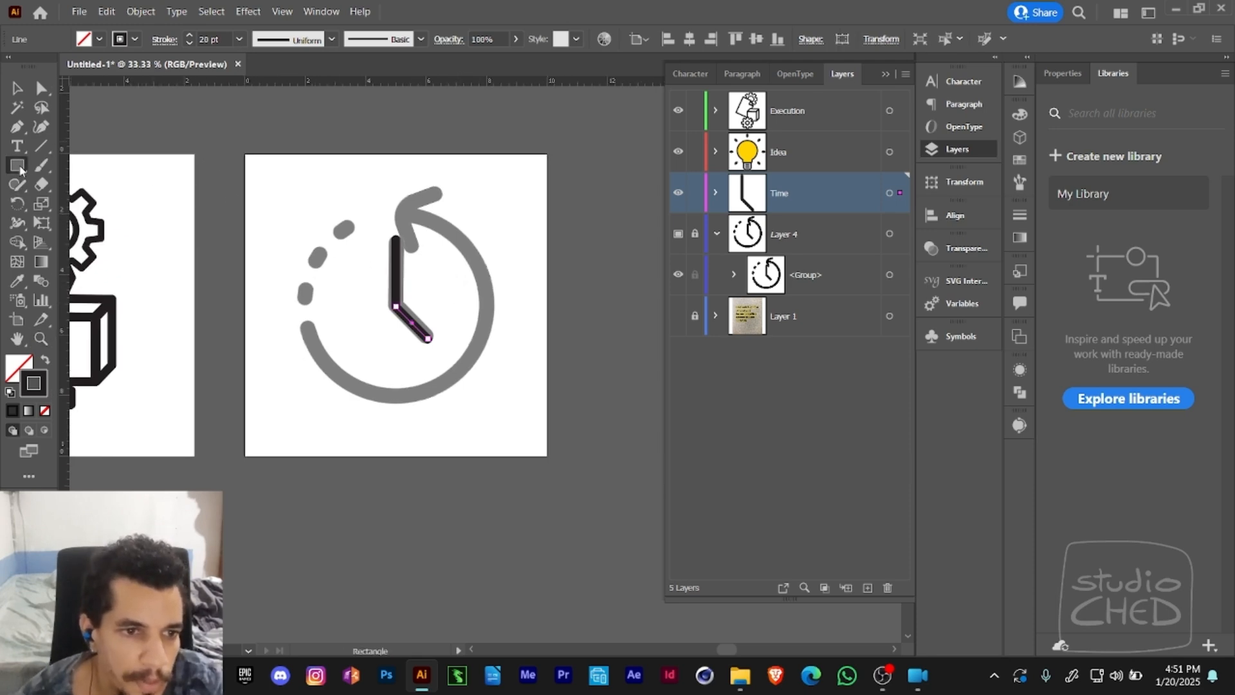
drag(18, 166, 63, 202)
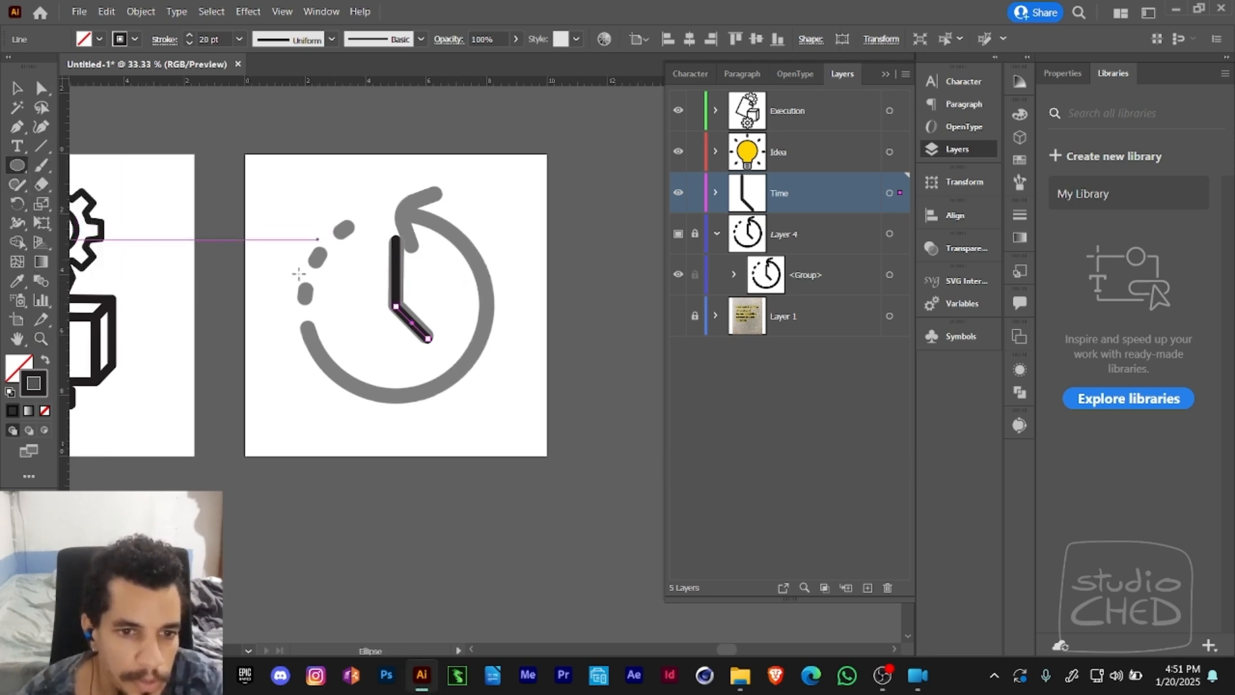
drag(305, 212, 486, 382)
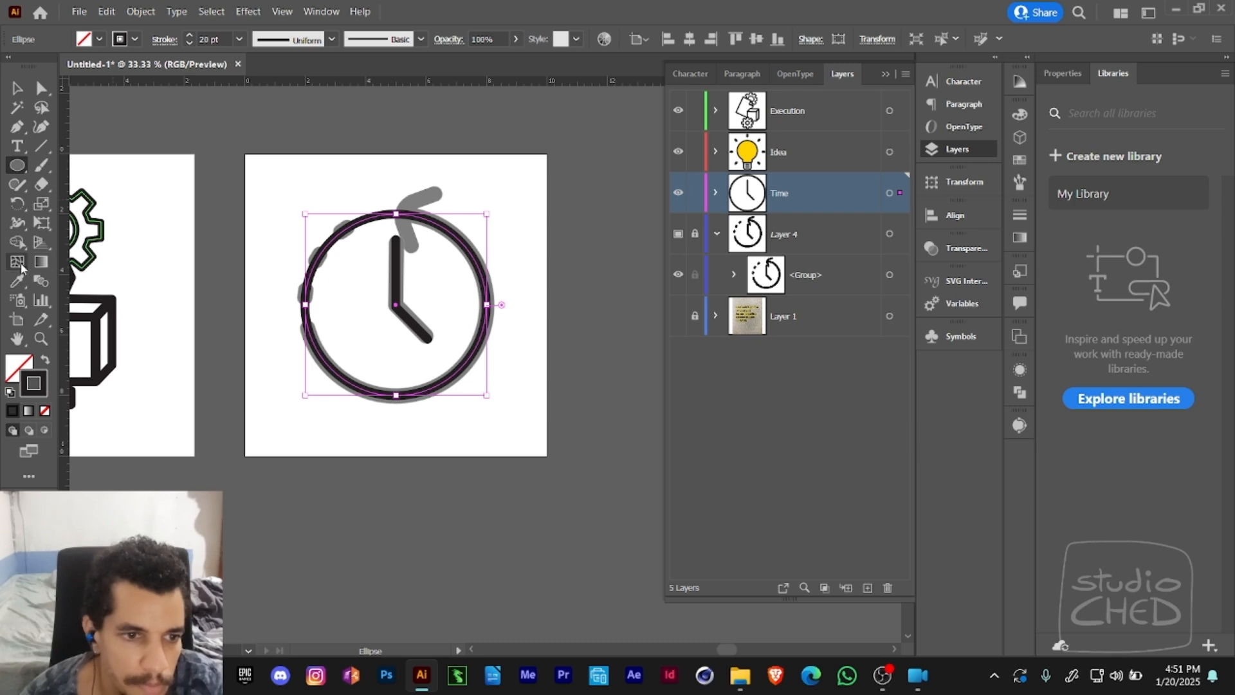
- Cut the circle with the Scissors tool at the ring's left end and at its top point, and deselect it
key(c)
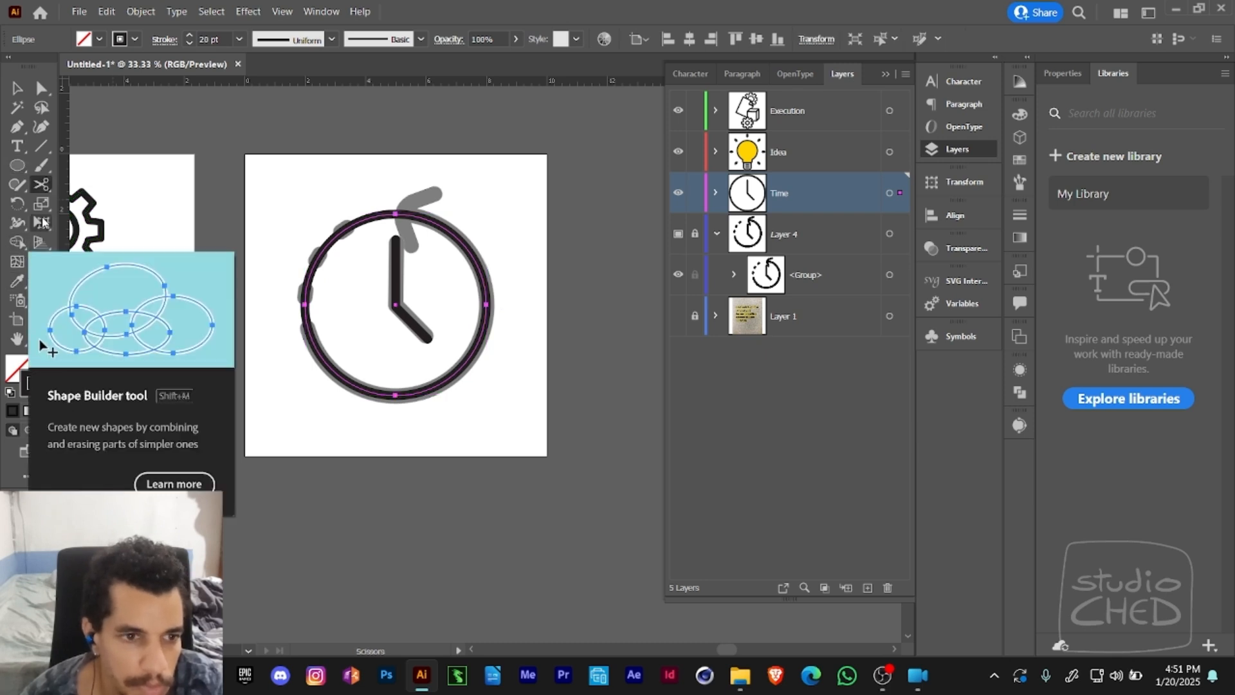
click(42, 185)
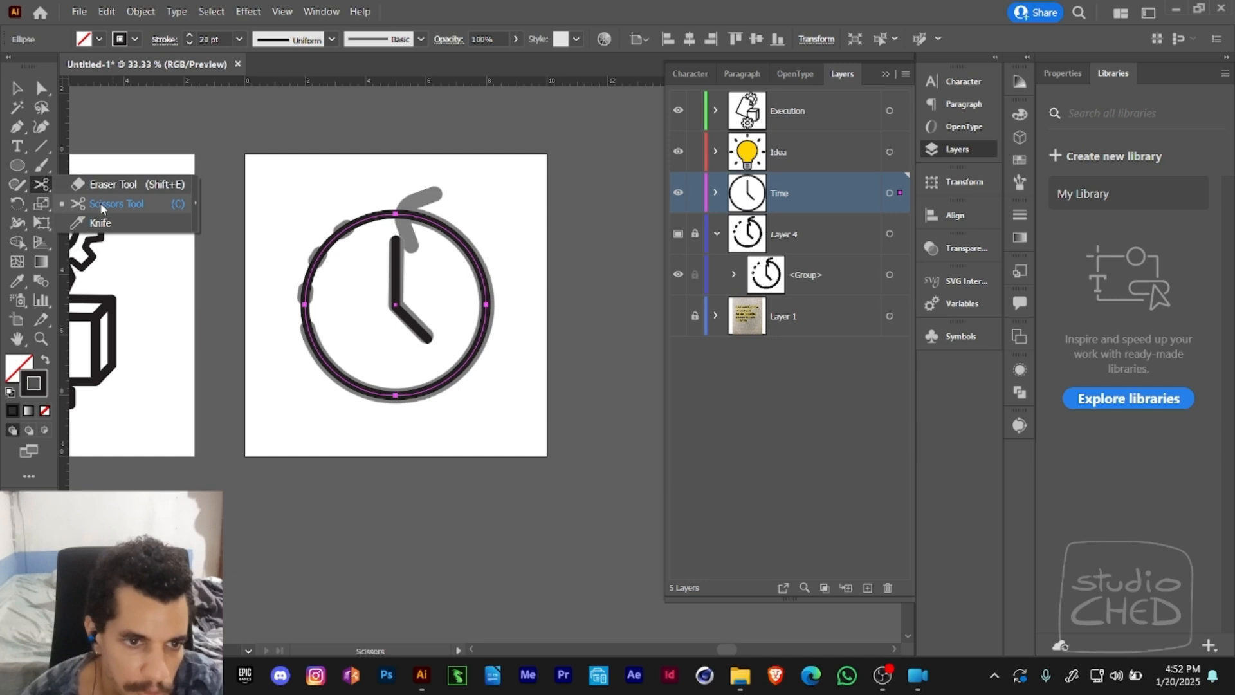
click(156, 203)
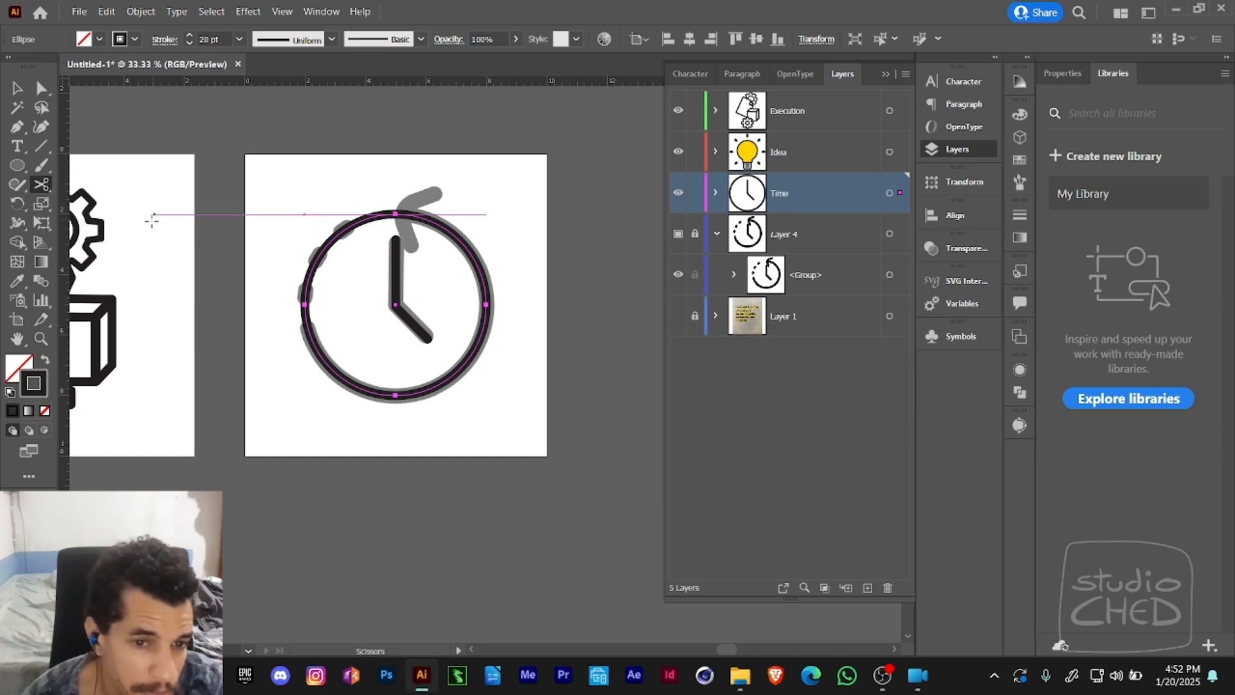
click(306, 325)
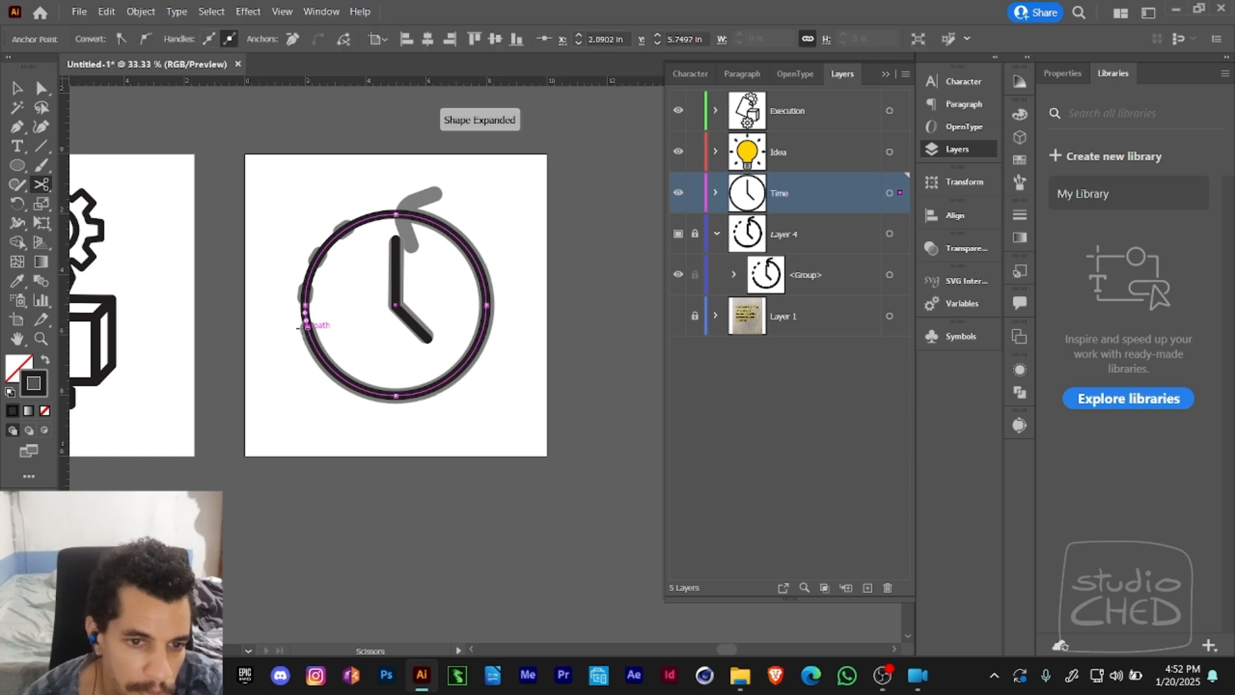
click(395, 215)
key(a)
click(384, 194)
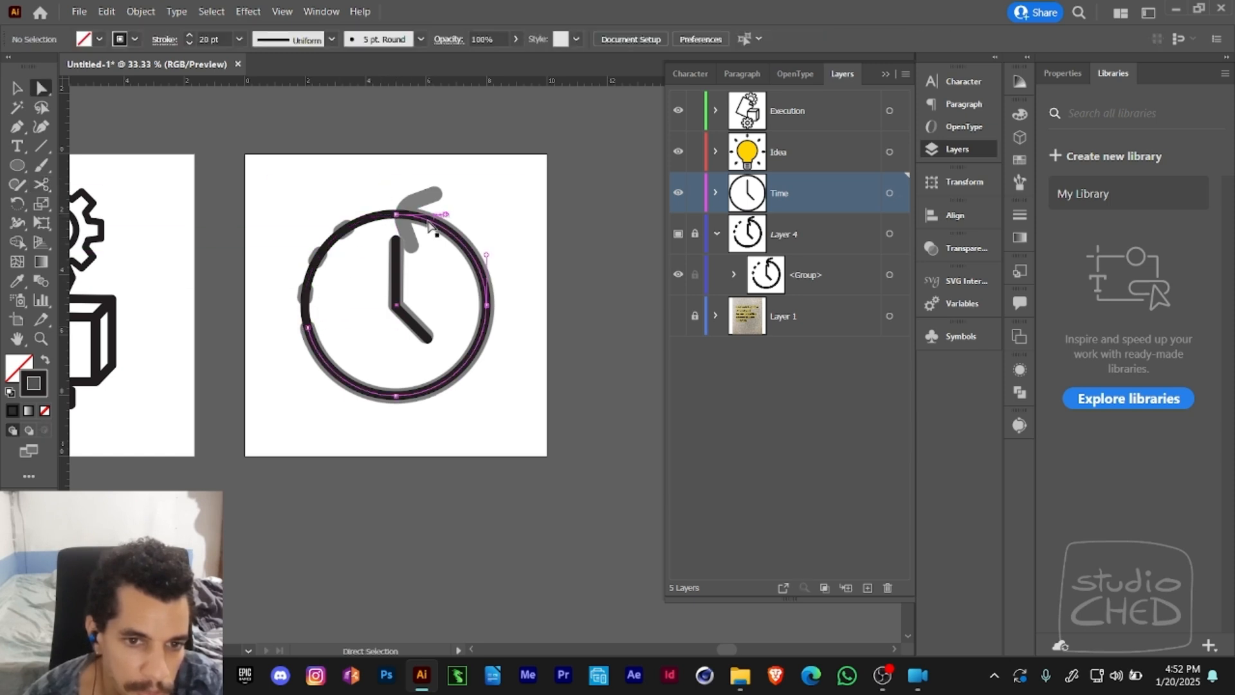
- Try deleting the circle's upper-left arc over the template's dashes, and undo the deletion
click(308, 277)
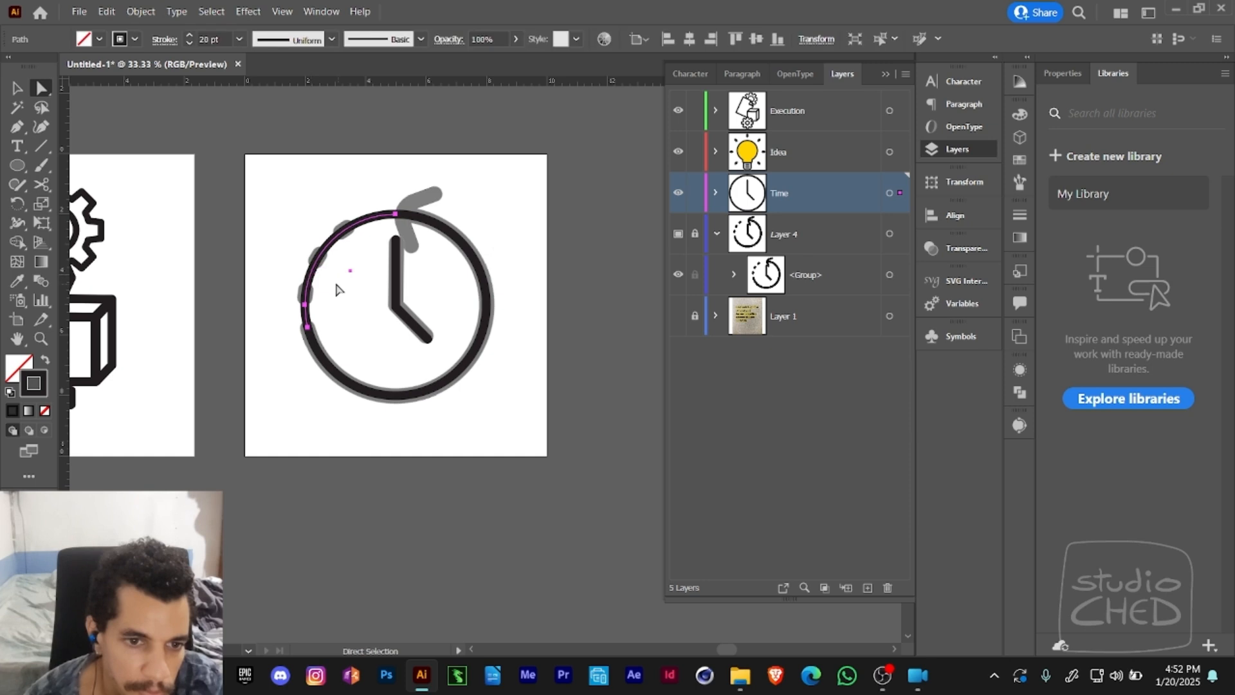
key(Delete)
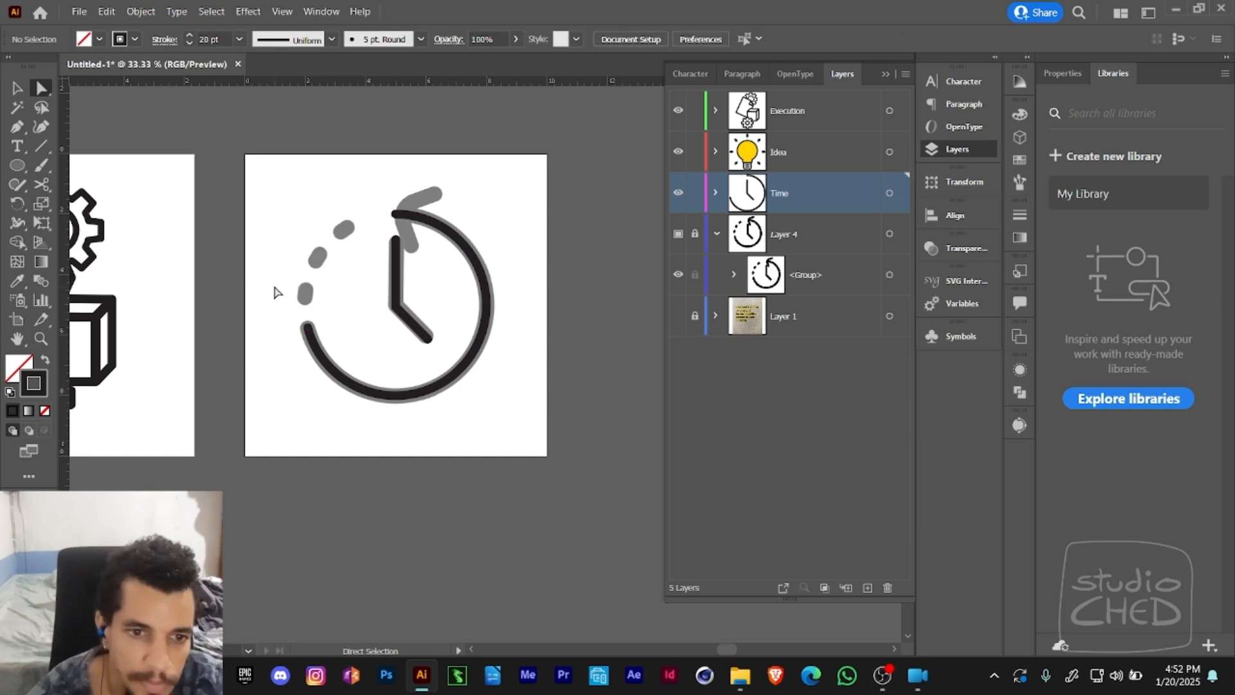
key(ctrl+z)
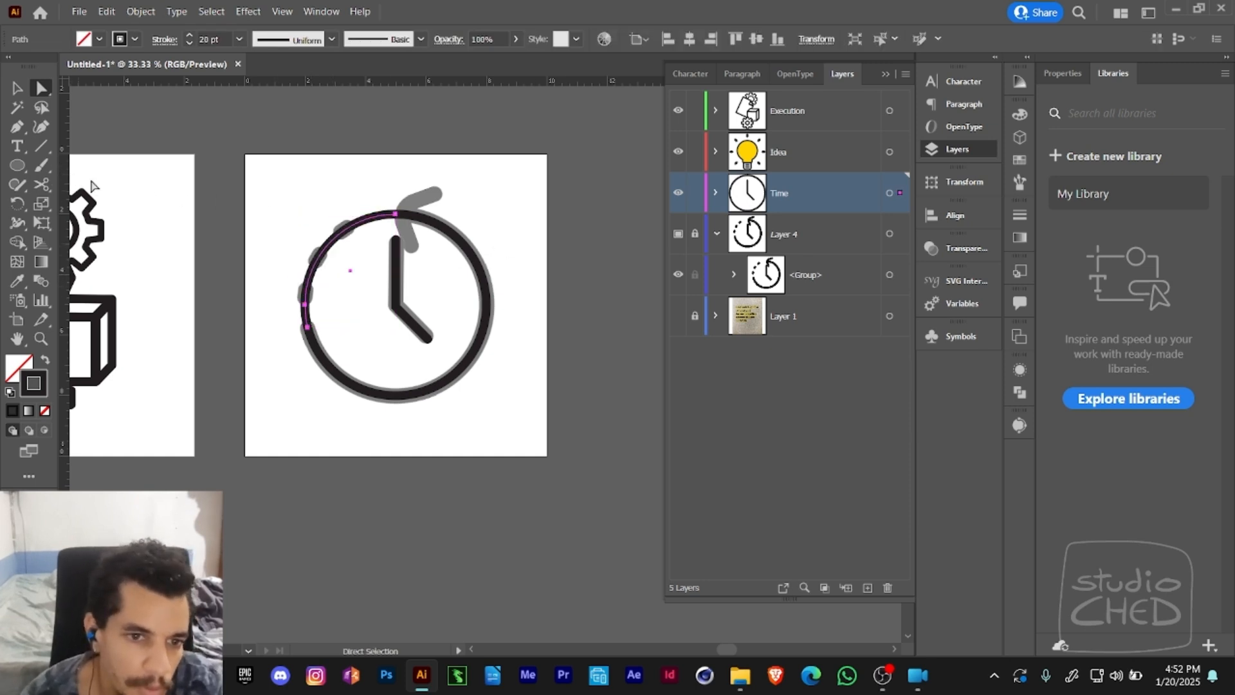
- Cut the clock's upper-left arc with the Scissors tool at the circle's left anchor and at the outer end of the template's uppermost dash
ctrl+click(334, 212)
drag(369, 262, 245, 144)
click(384, 210)
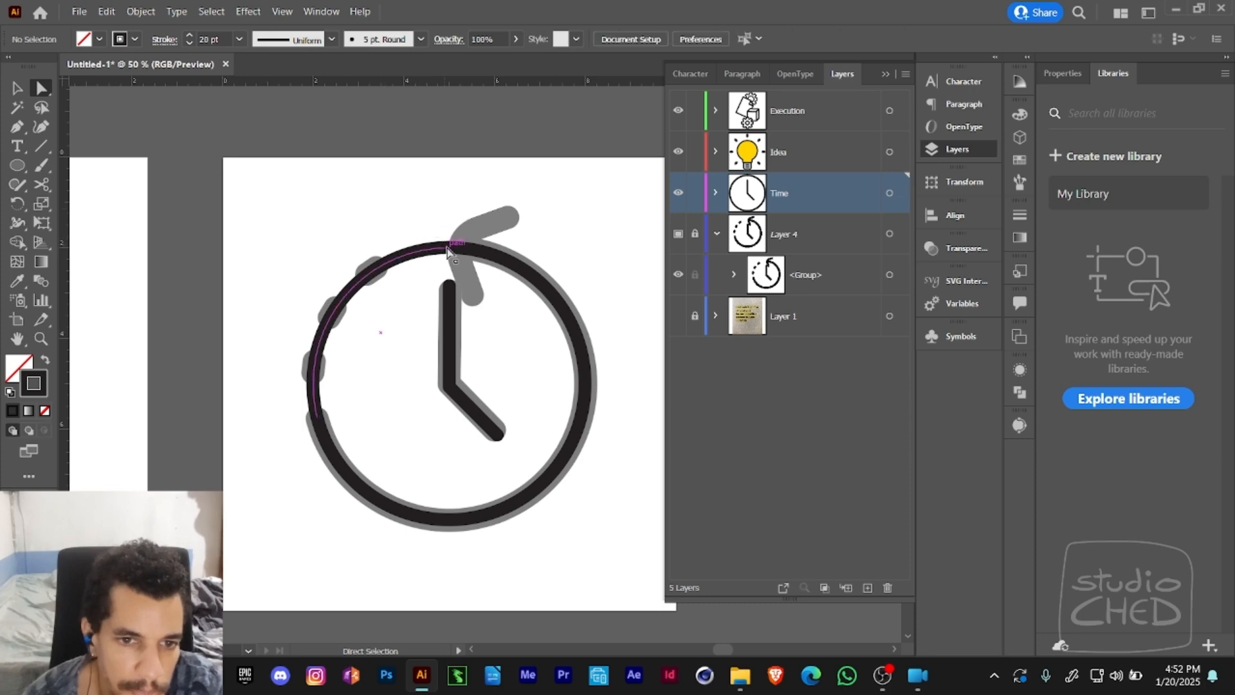
click(449, 248)
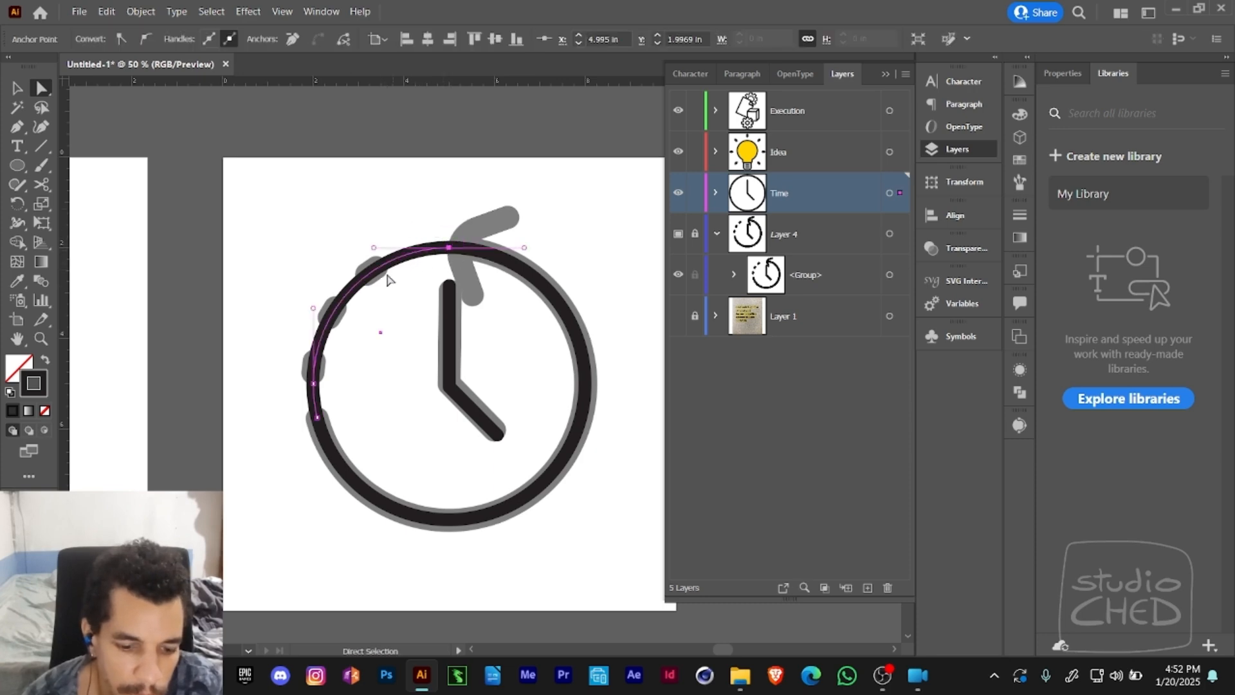
key(c)
click(314, 383)
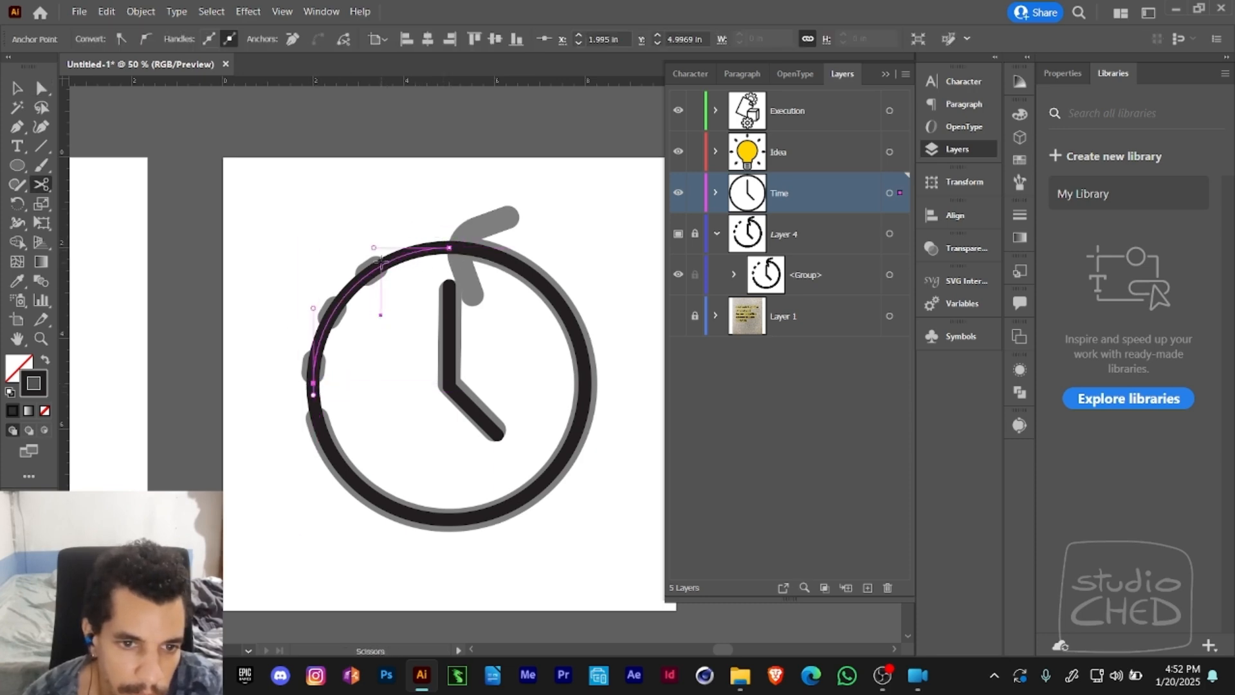
click(386, 261)
- Delete the two short arc pieces at either end of the template's dashes, below the lowest dash and beside the arrow
key(a)
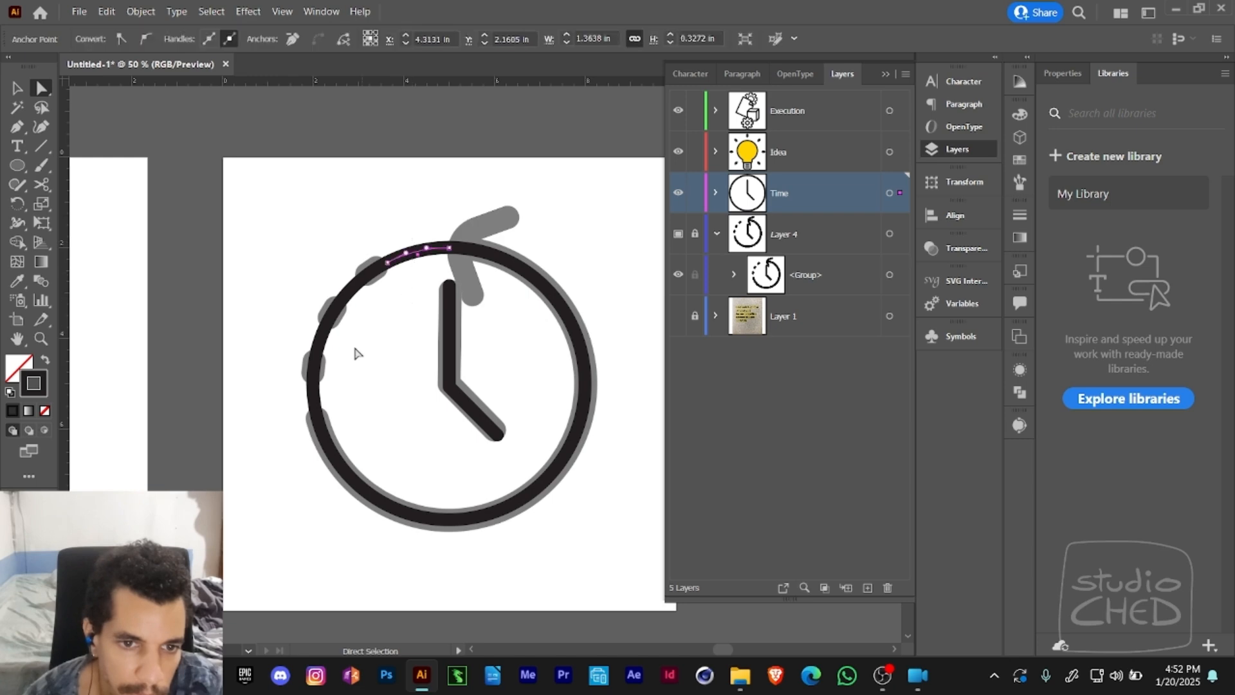
click(298, 397)
key(Delete)
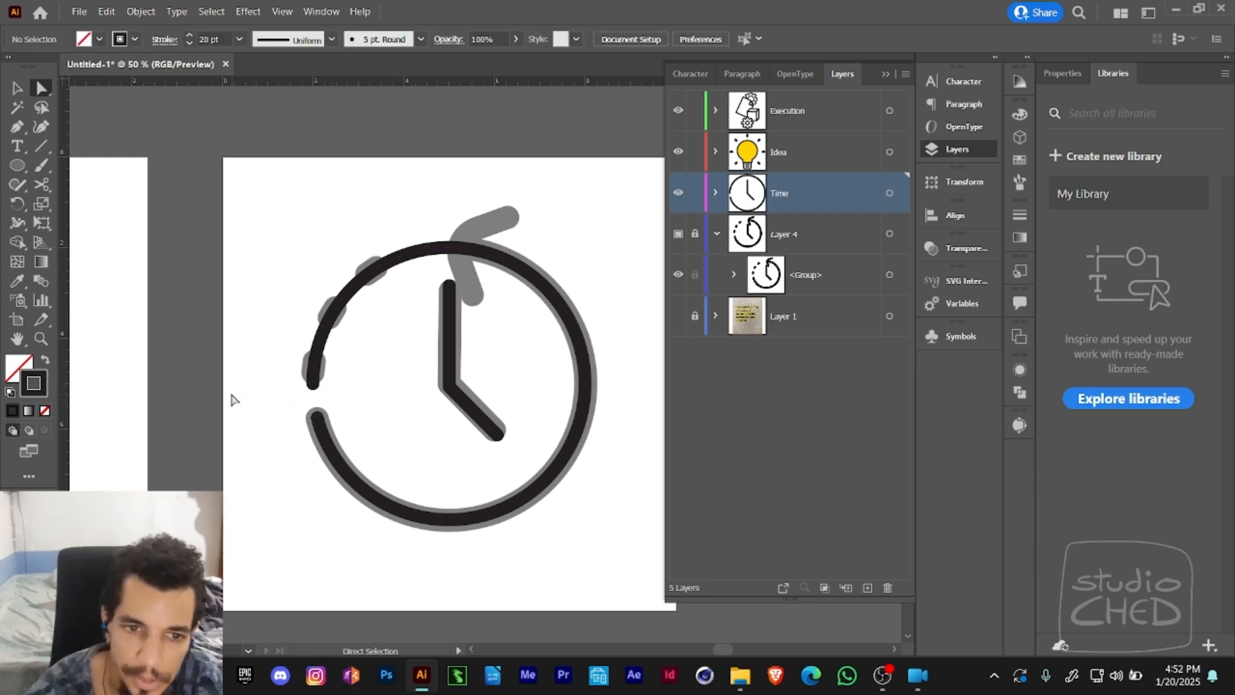
click(397, 252)
key(Delete)
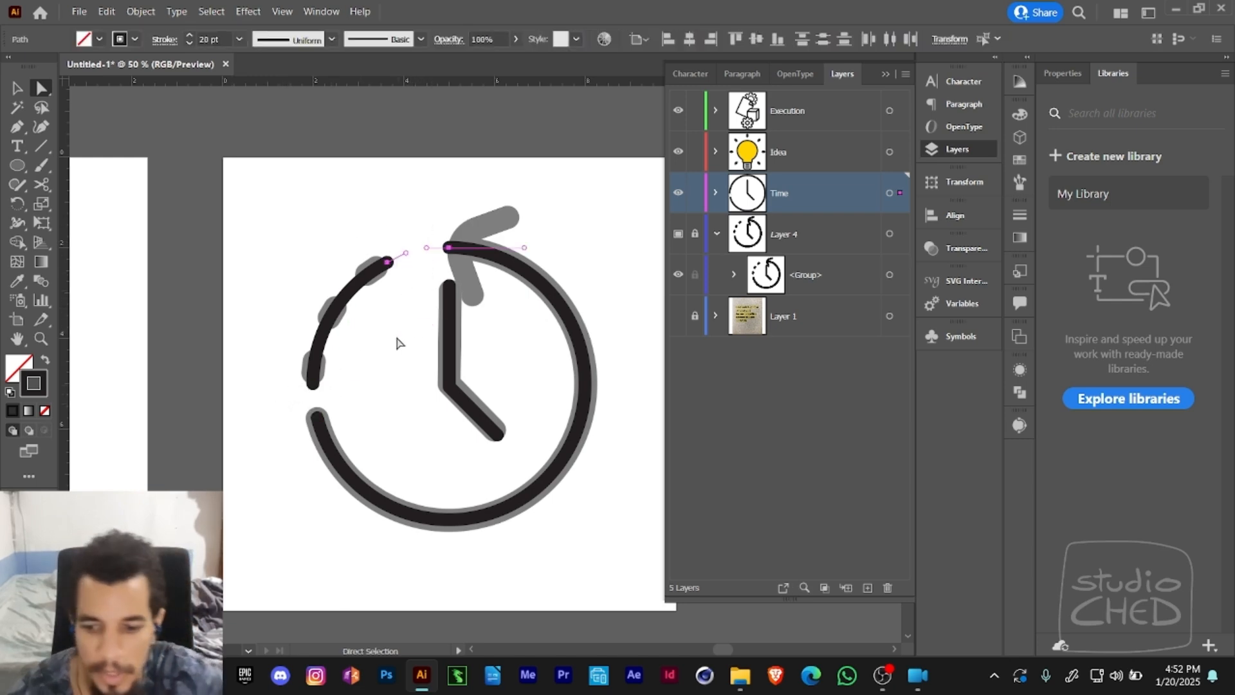
- Make the remaining upper-left arc a dashed line with a 100 pt dash, 100 pt gap and 100 pt second dash
click(333, 310)
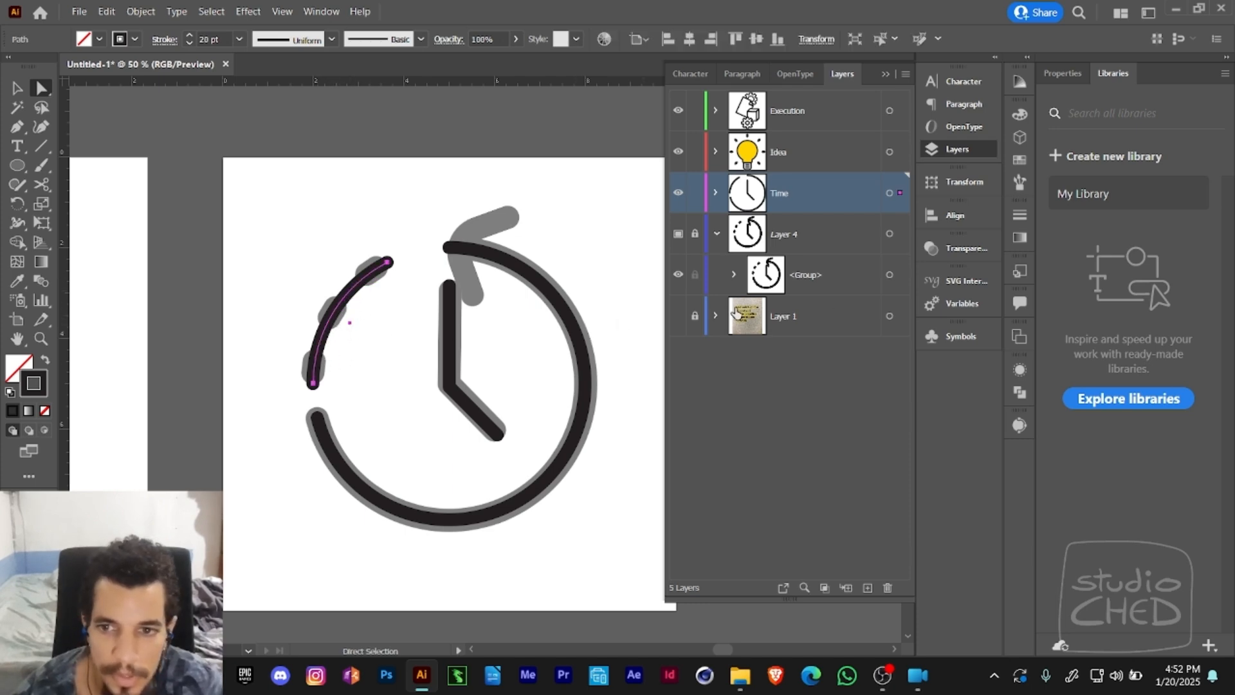
click(1020, 216)
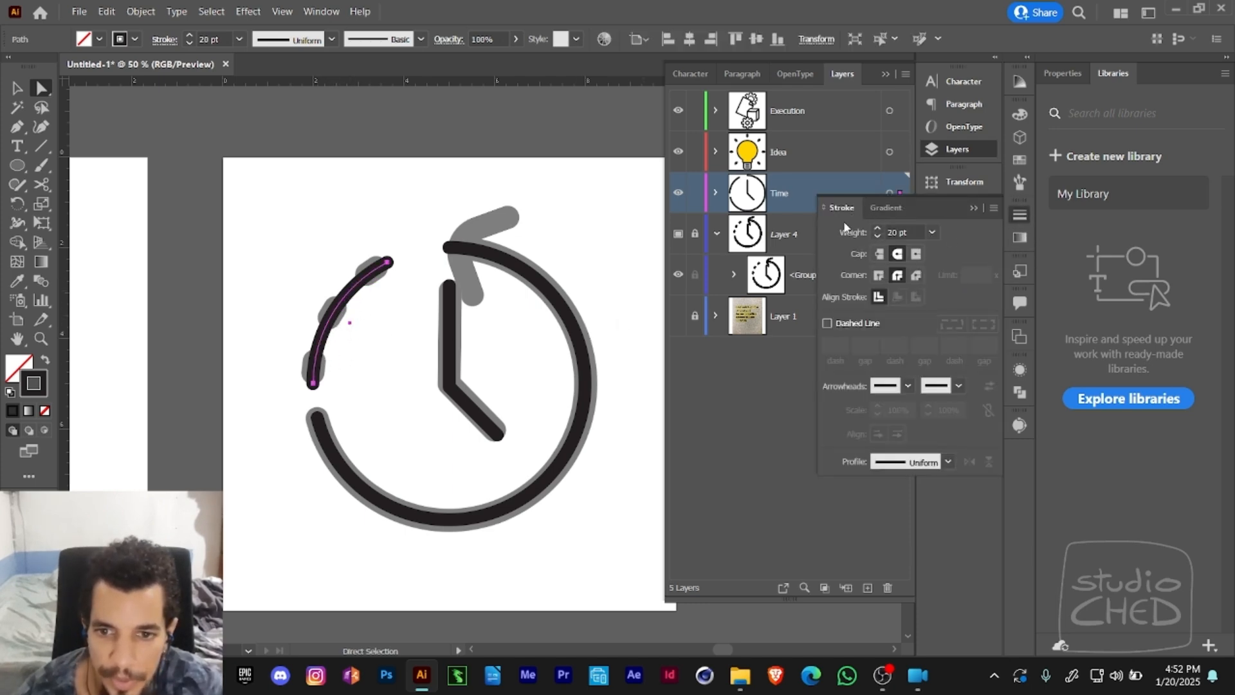
click(828, 324)
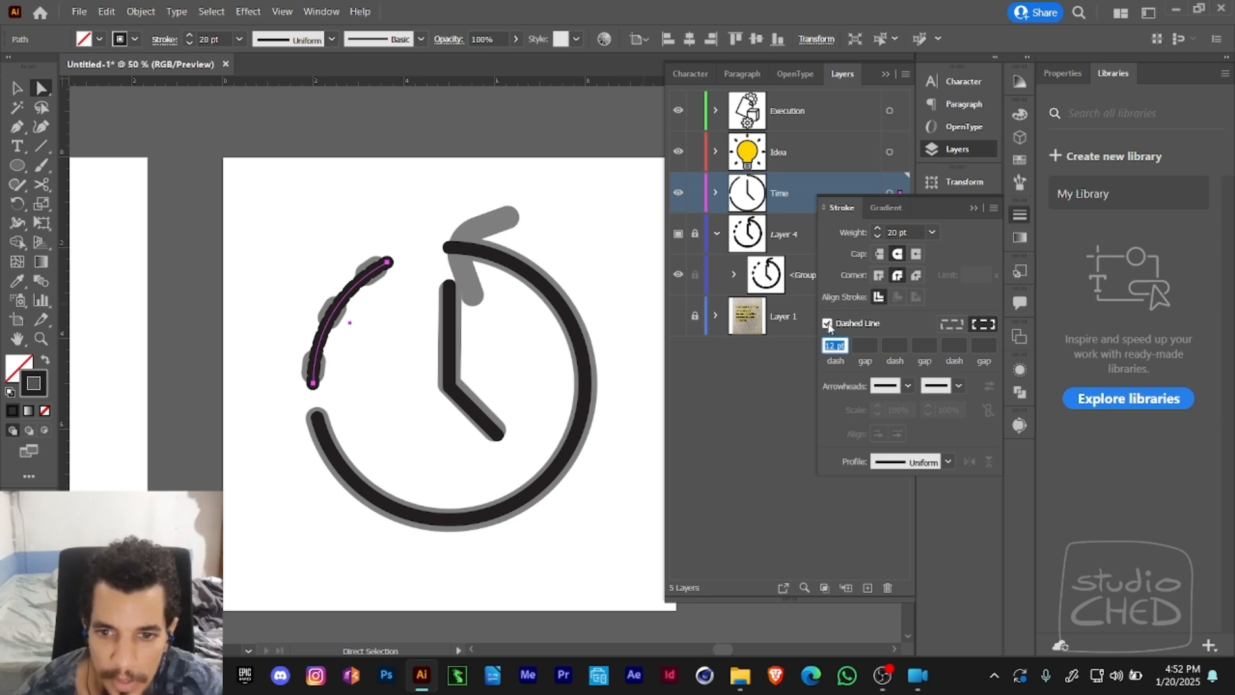
click(841, 347)
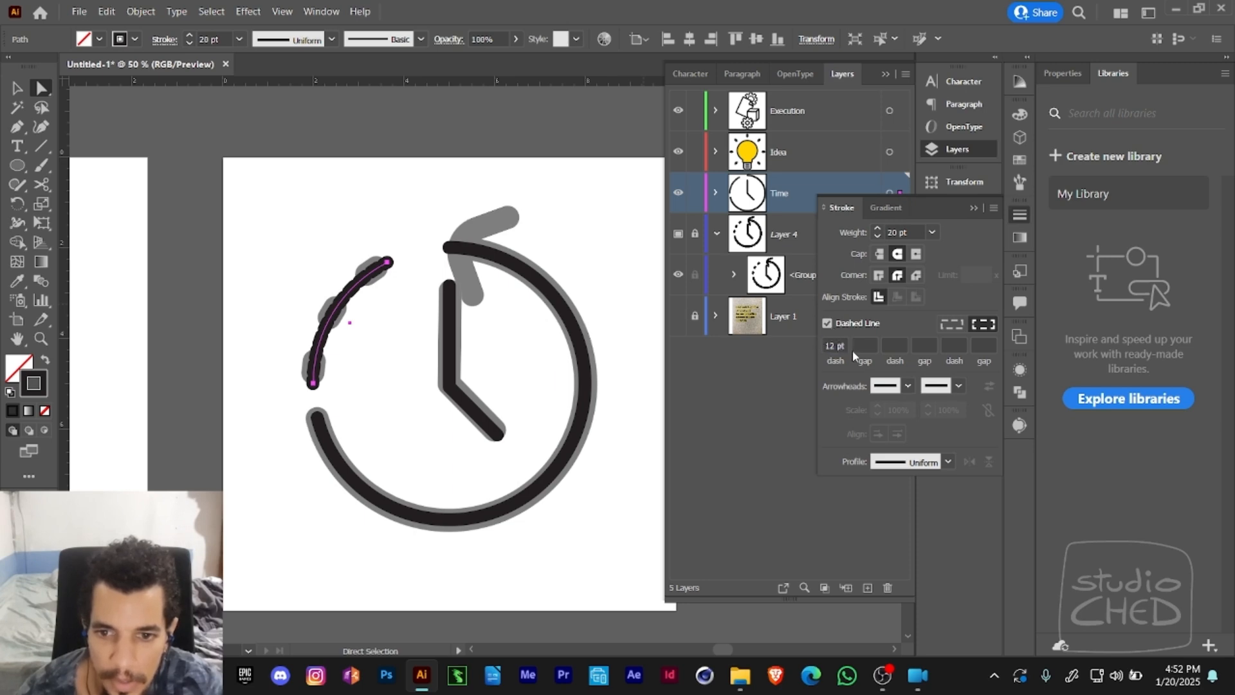
drag(842, 347, 811, 351)
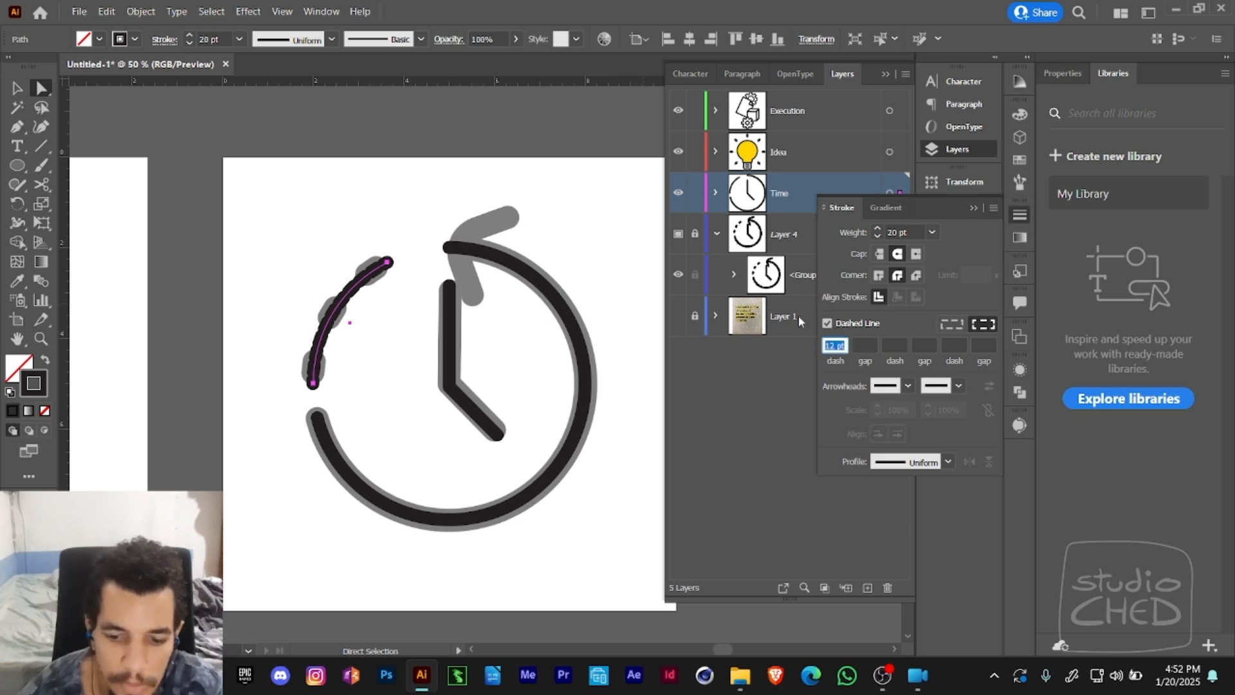
text(100)
key(Tab)
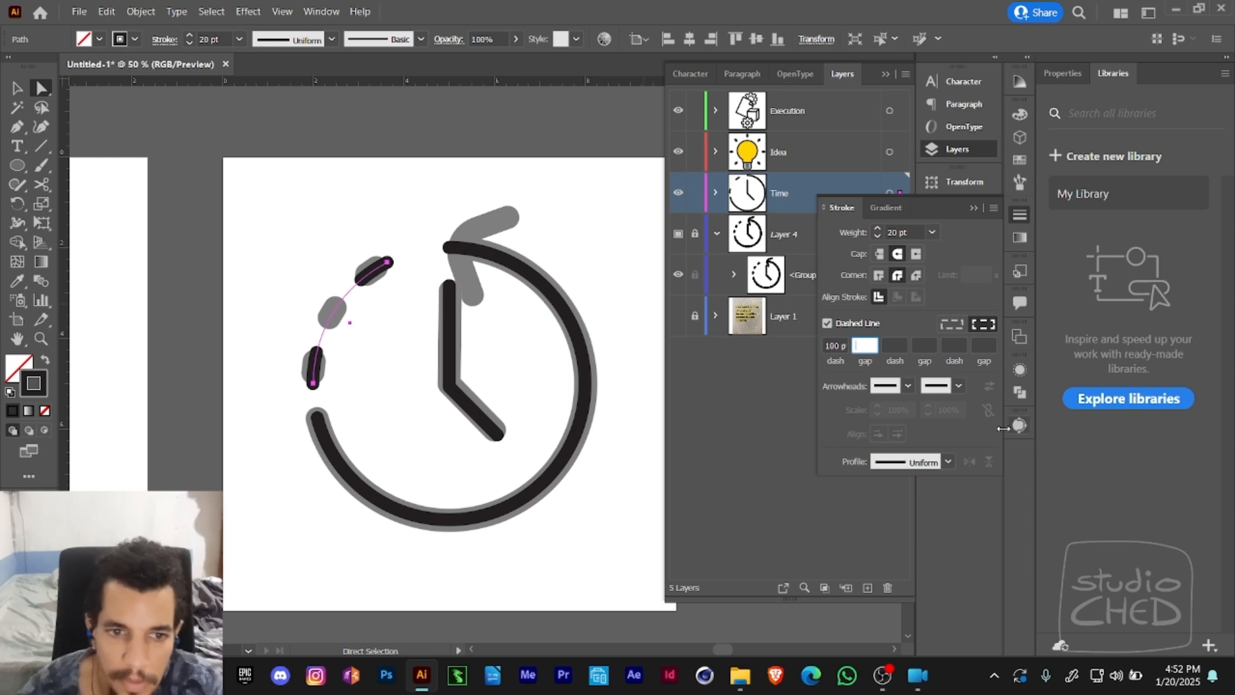
text(100)
key(Tab)
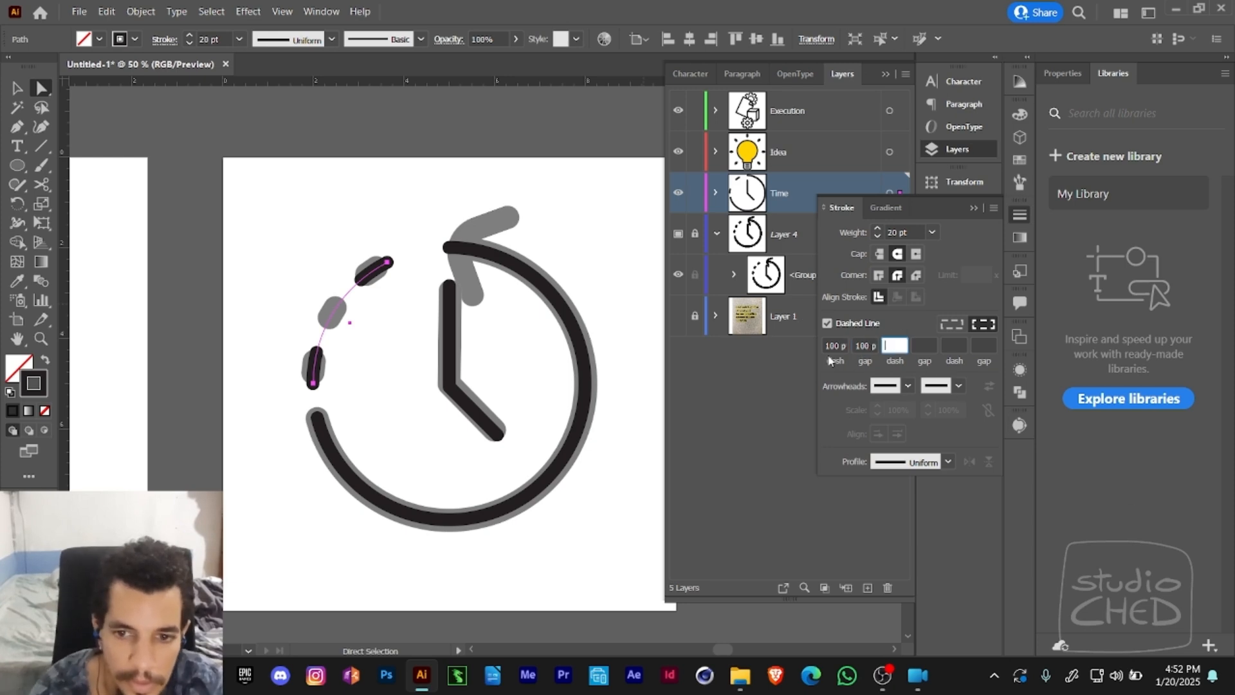
text(100)
click(829, 360)
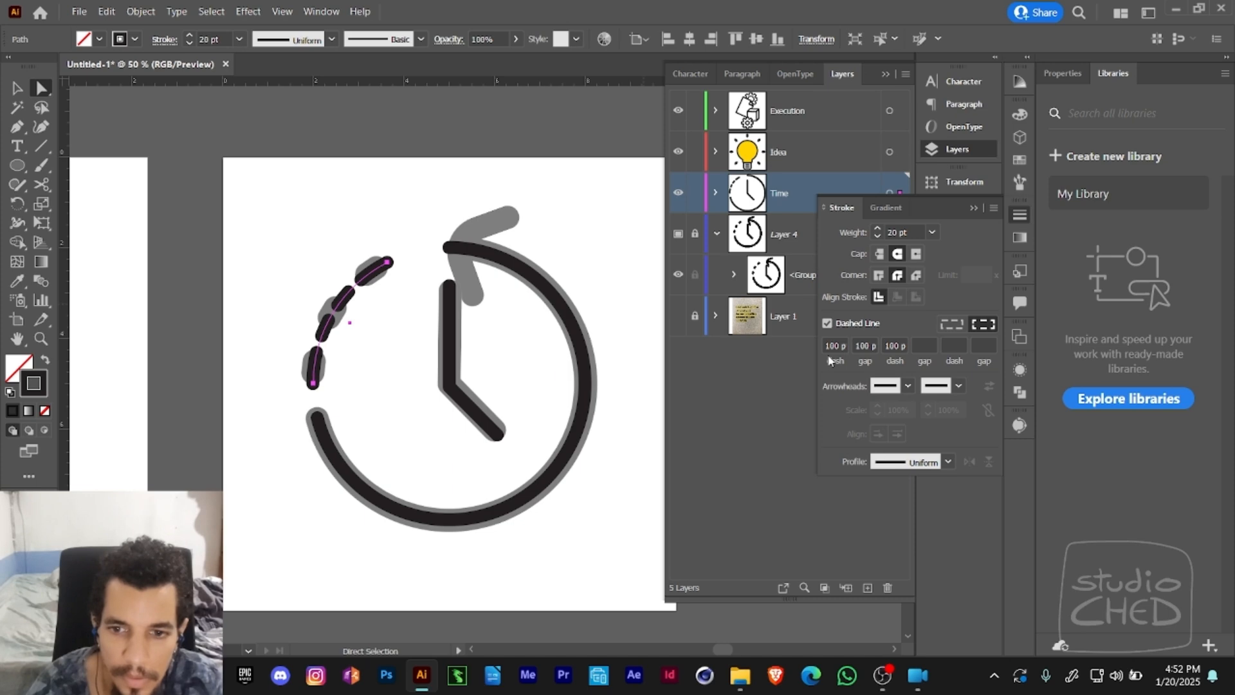
- Set the arc's dash, gap and second dash all to 10 pt
click(822, 346)
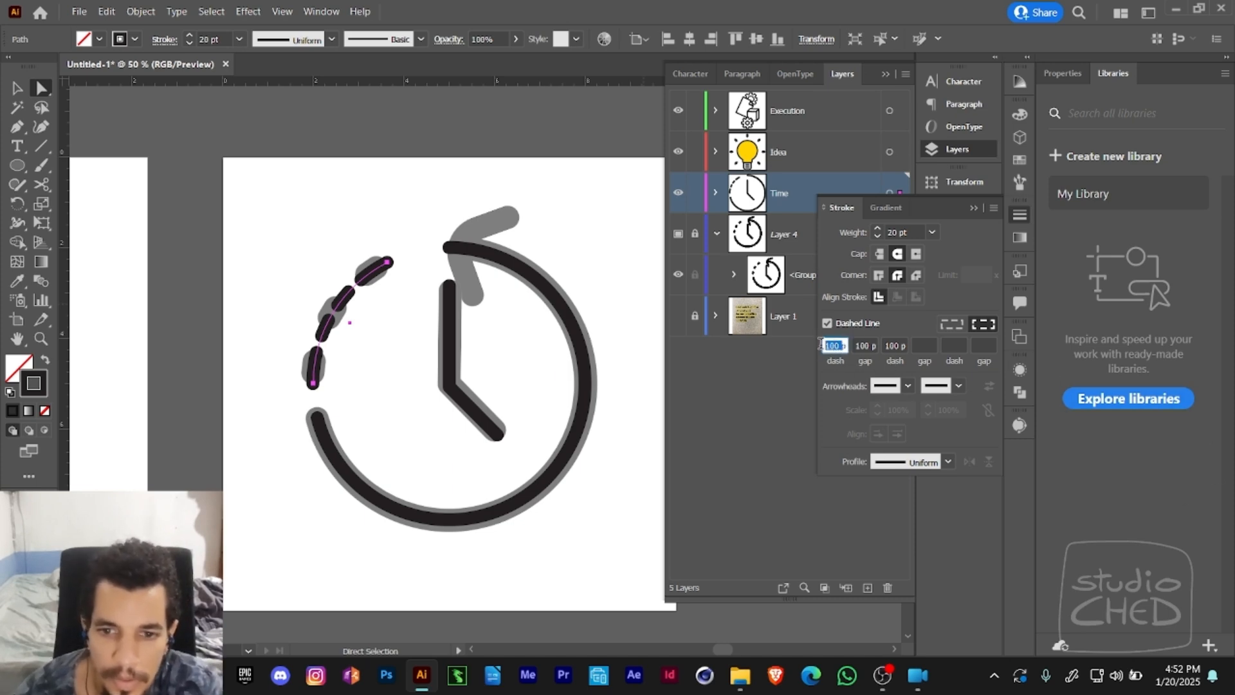
text(10)
key(Tab)
text(10)
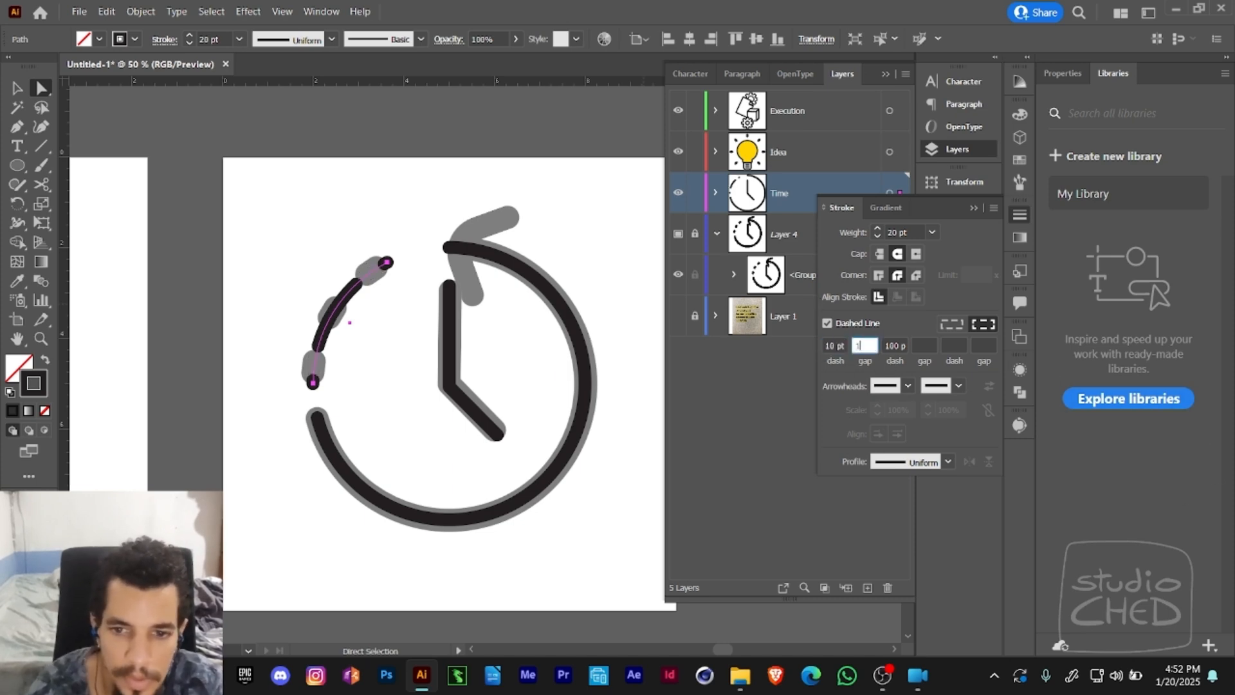
key(Tab)
text(10)
key(Tab)
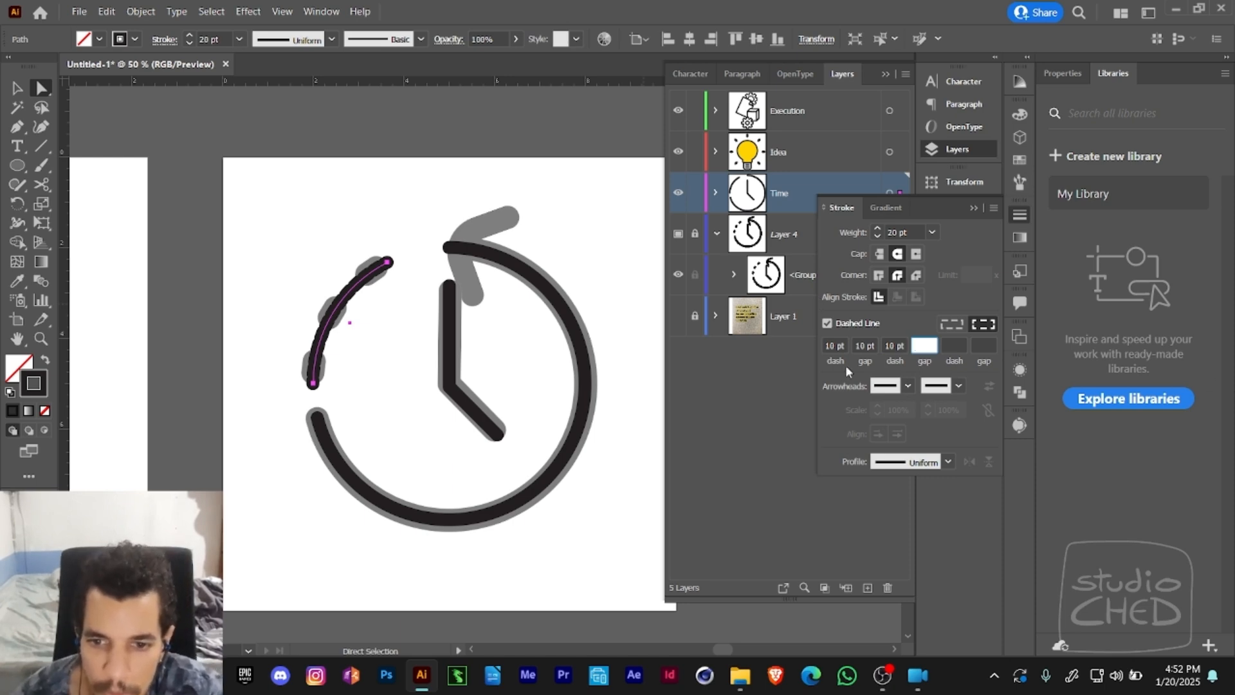
key(Return)
- Clear the arc's second dash value, then set the dash to 56 pt and the gap to 53 pt
click(895, 345)
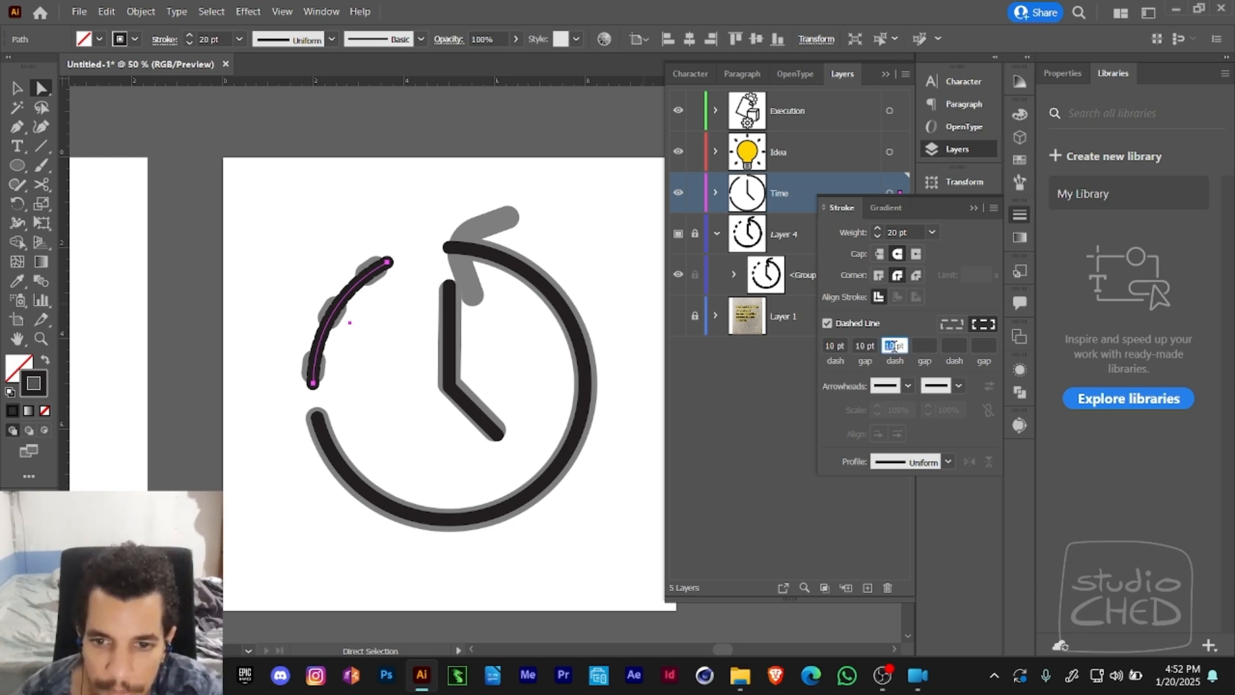
click(836, 345)
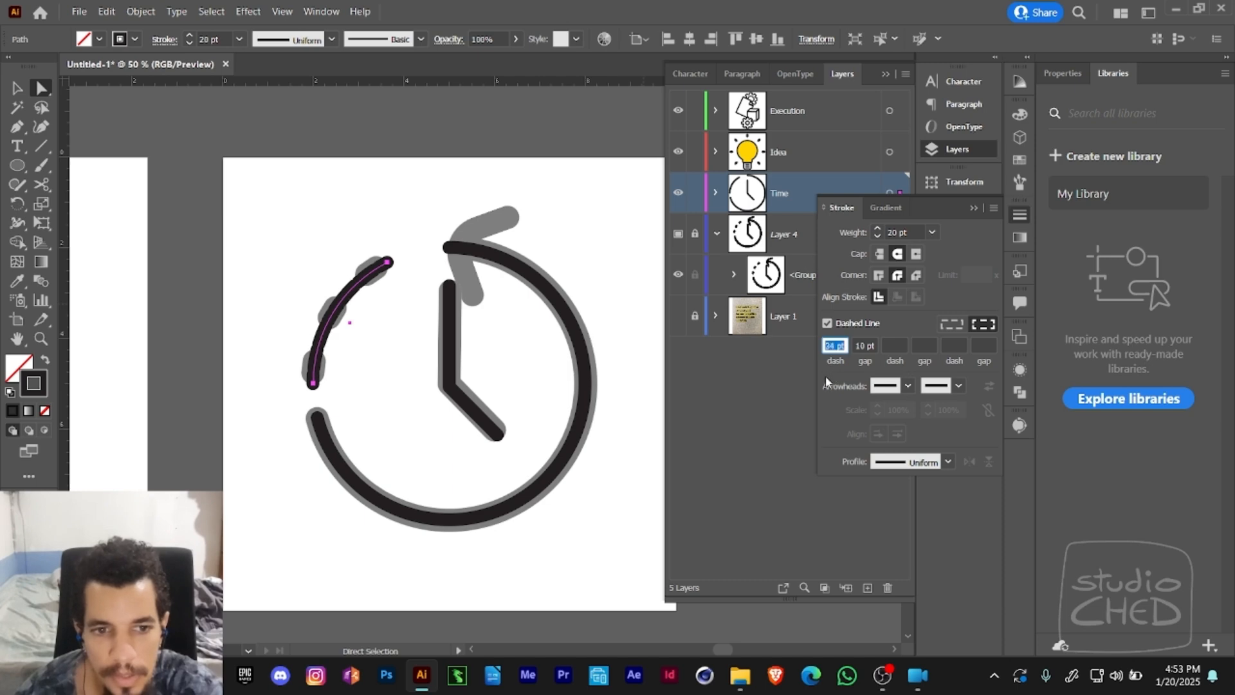
key(Down)
key(Down)
key(Down)
key(Down)
key(Down)
key(Down)
key(Down)
key(Down)
key(Down)
key(Down)
key(Down)
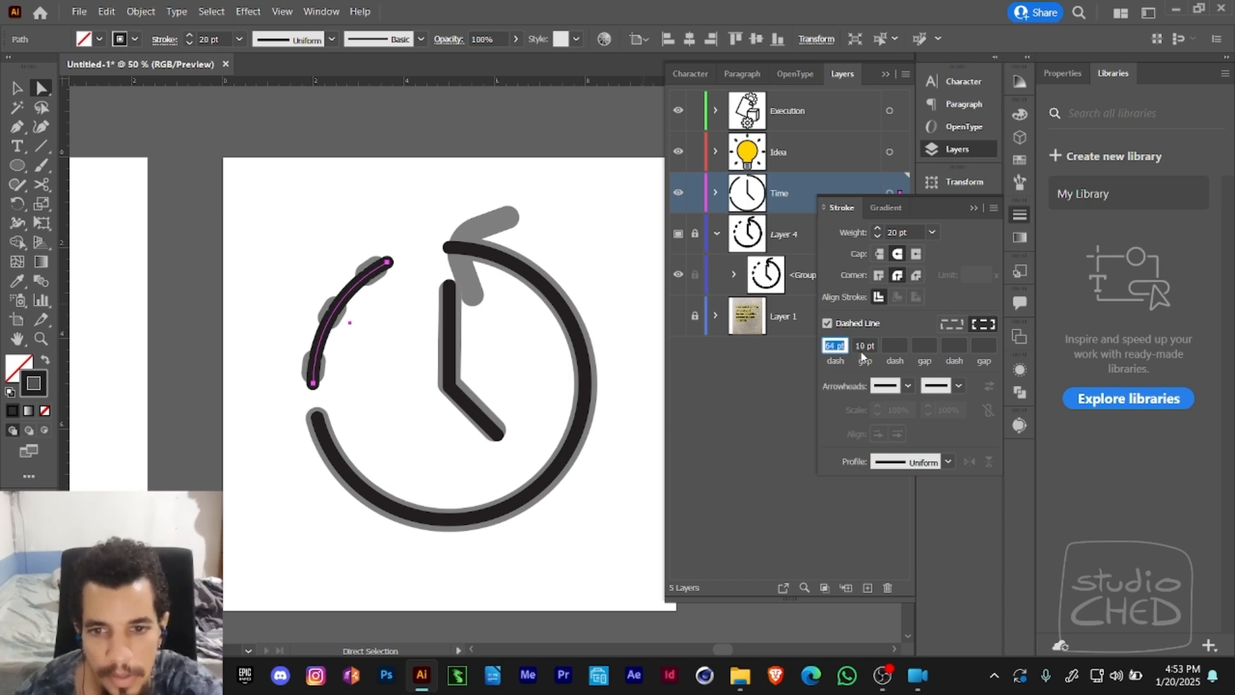
drag(872, 345, 844, 346)
key(Up)
key(Up)
key(Up)
key(Up)
key(Up)
key(Up)
key(Up)
key(Up)
key(Up)
key(Up)
key(Up)
key(Up)
key(Up)
key(Up)
key(Up)
key(Up)
key(Up)
key(Up)
key(Up)
key(Up)
key(Up)
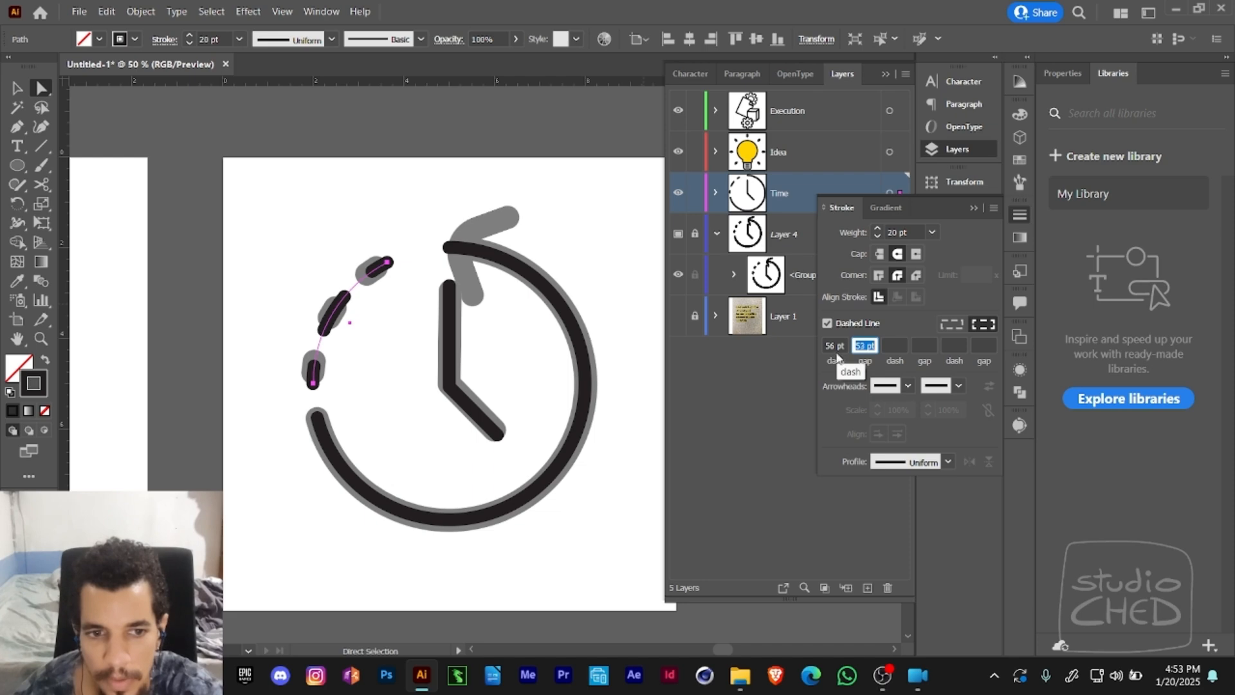
- Try shorter dash lengths on the arc against the template's dashes, ending at 43 pt
drag(844, 346, 826, 348)
key(Down)
key(Down)
key(Down)
key(Down)
key(Down)
key(Down)
key(Down)
key(Down)
key(Down)
key(Down)
key(Down)
key(Down)
key(Down)
key(Down)
key(Down)
key(Down)
key(Down)
key(Down)
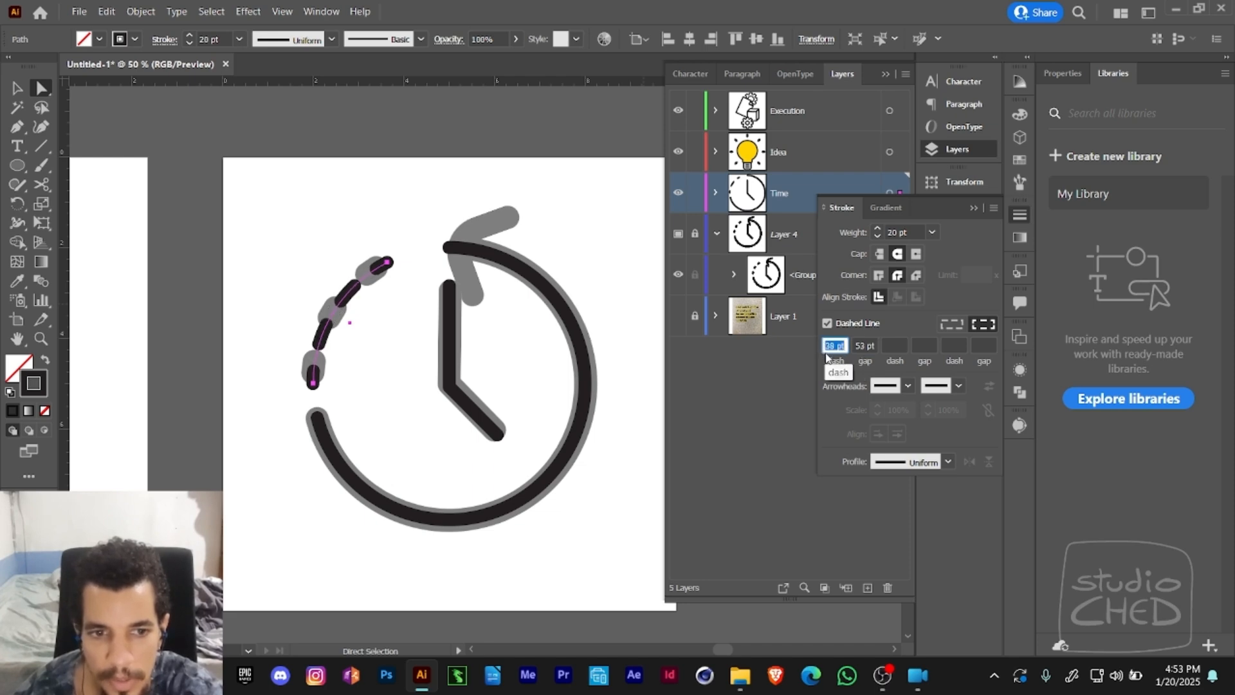
key(Down)
key(Down)
key(Up)
key(Up)
key(Up)
key(Up)
key(Up)
key(Up)
key(Up)
key(Up)
key(Up)
key(Up)
key(Up)
key(Up)
key(Up)
key(Up)
key(Up)
key(Up)
key(Up)
key(Up)
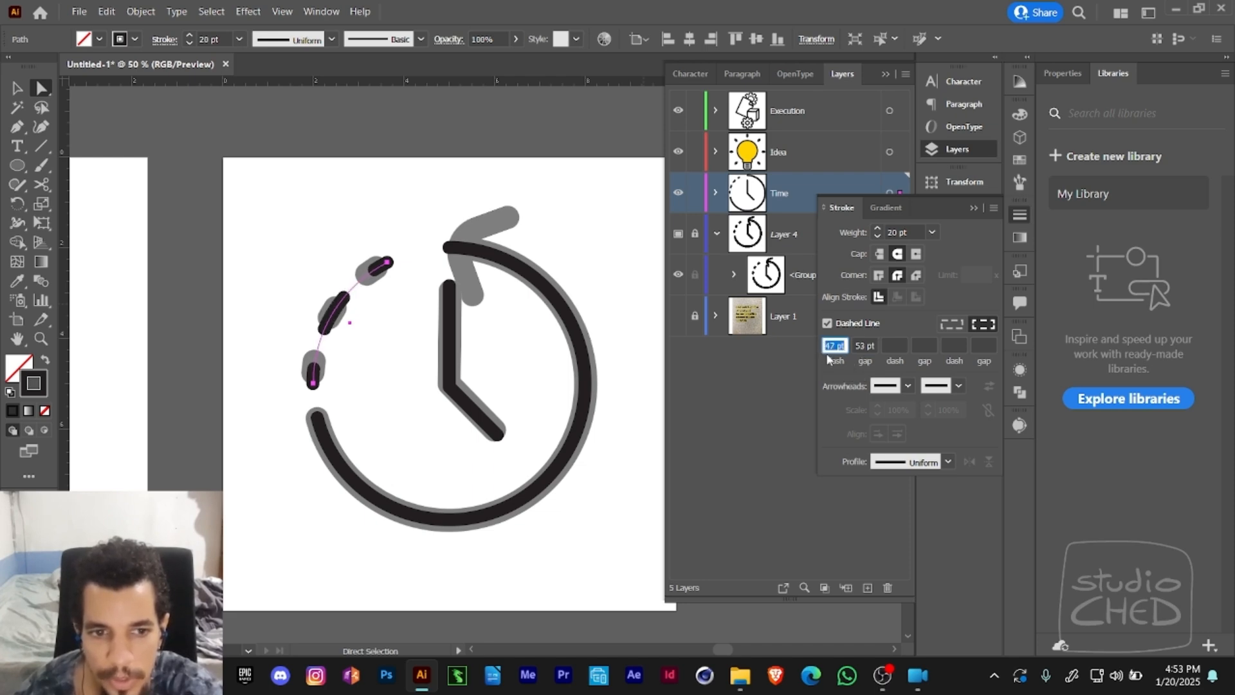
key(Down)
key(Down)
key(Down)
key(Down)
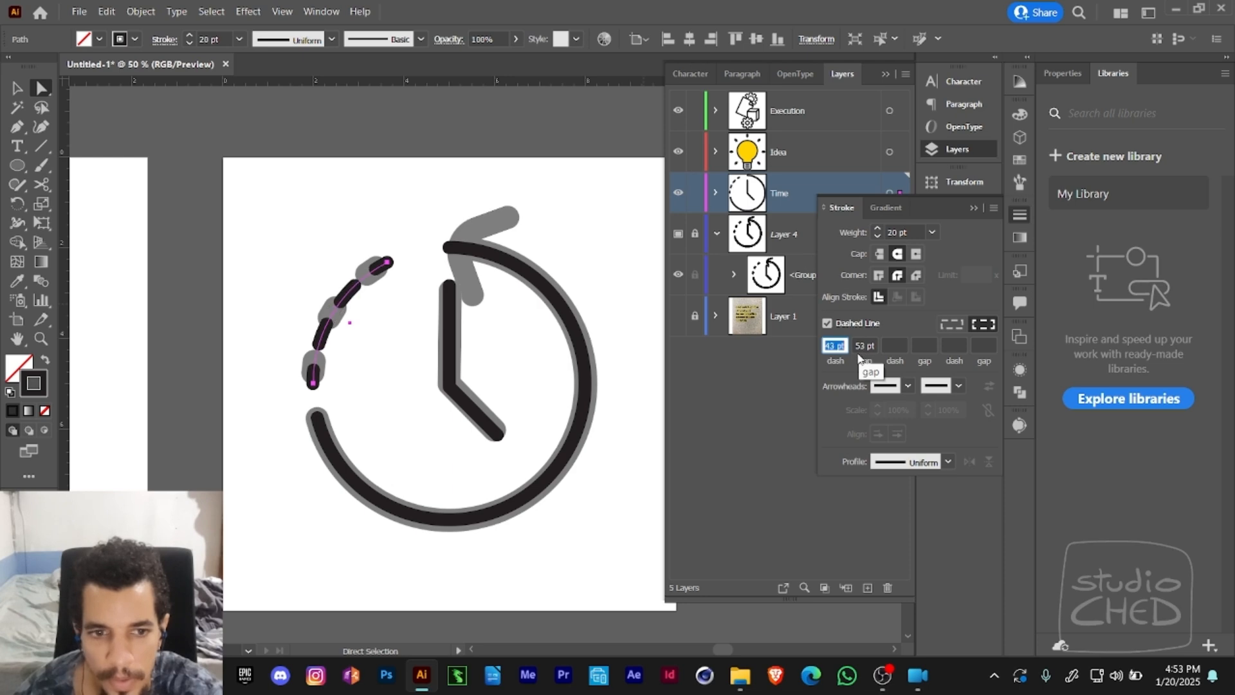
- Widen the arc's gap to 104 pt and lengthen its dash to 79 pt
click(863, 347)
key(Up)
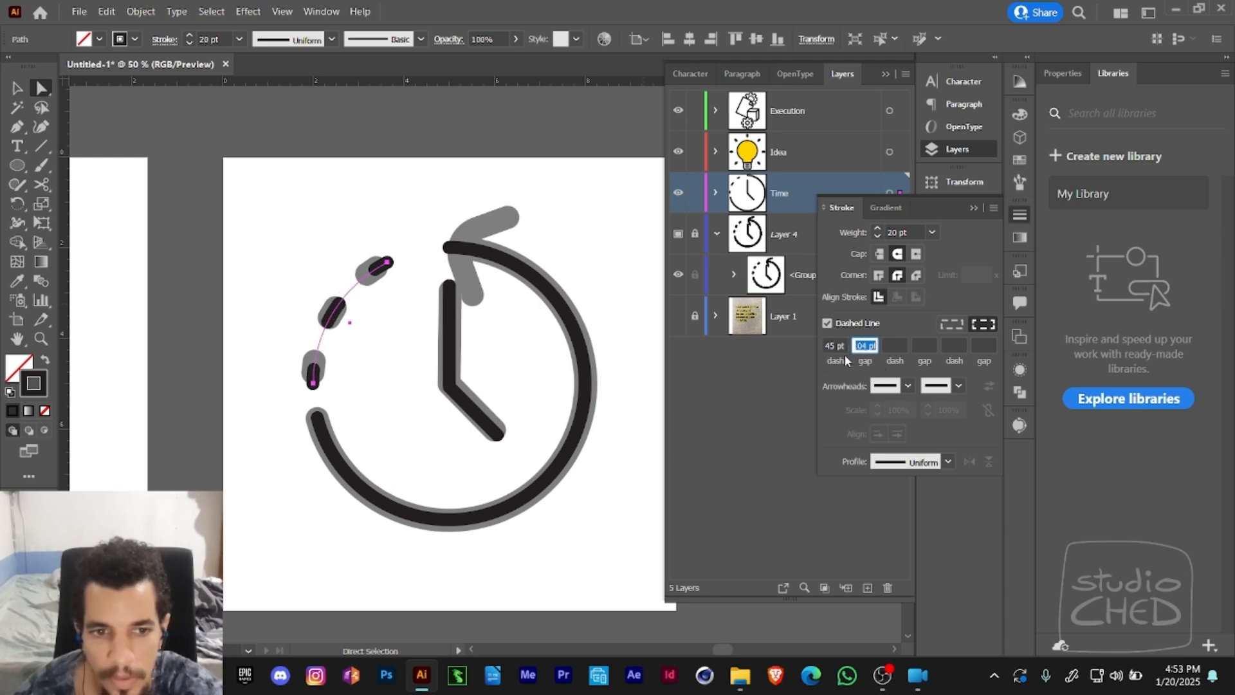
click(826, 352)
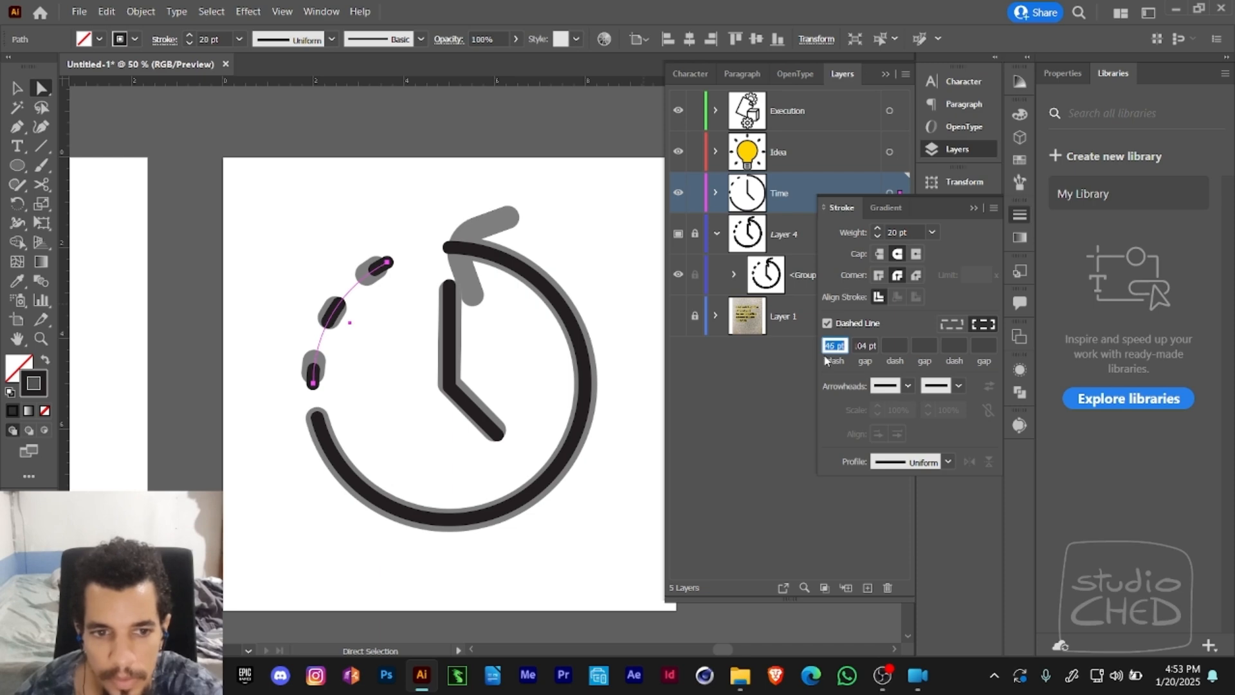
key(Up)
key(Up)
key(Up)
key(Up)
key(Up)
key(Up)
key(Up)
key(Up)
key(Up)
key(Up)
key(Up)
key(Up)
key(Up)
key(Up)
key(Up)
key(Up)
key(Up)
key(Up)
key(Up)
key(Up)
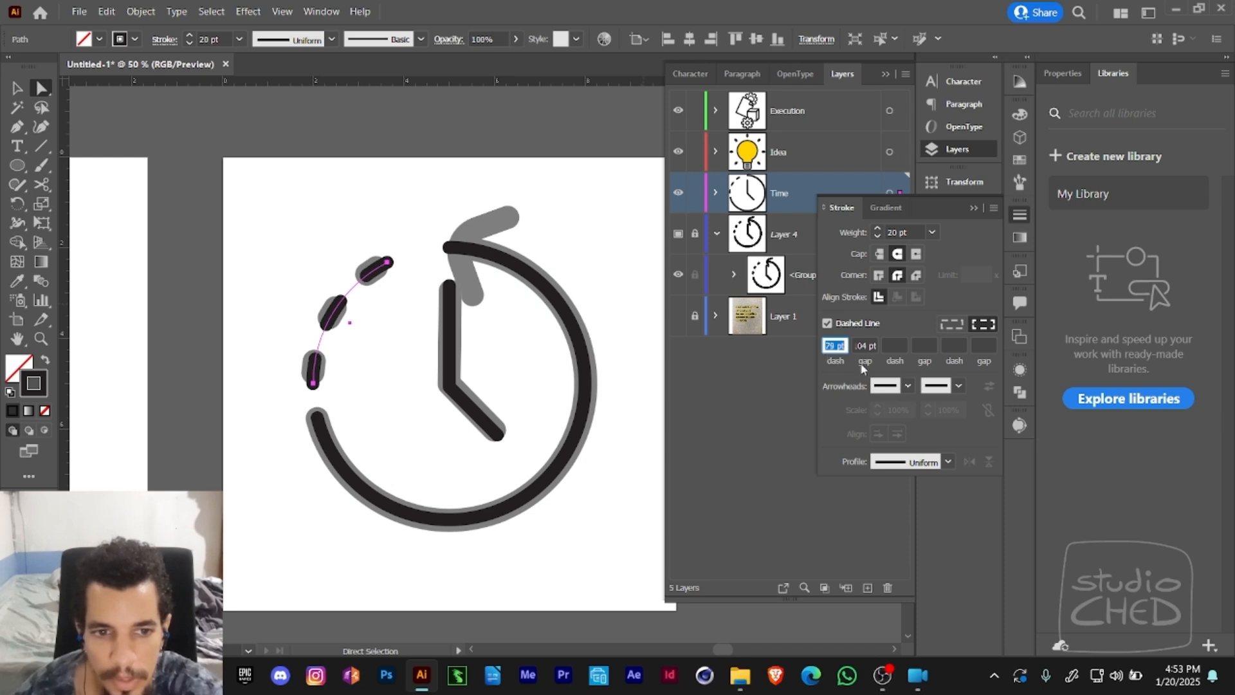
- Fine-tune the arc to a 93 pt gap and an 85 pt dash to match the template's dashes, and deselect it
click(865, 348)
key(Up)
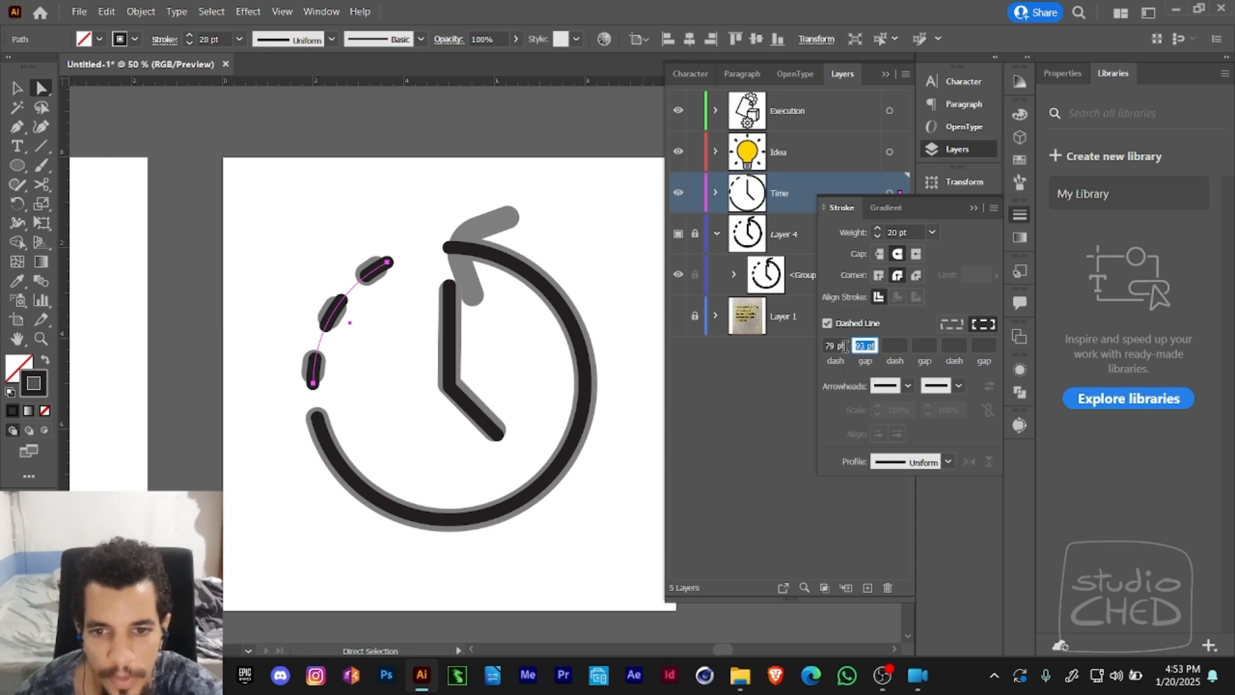
click(825, 346)
key(Up)
key(Up)
key(Up)
key(Up)
key(Up)
key(Up)
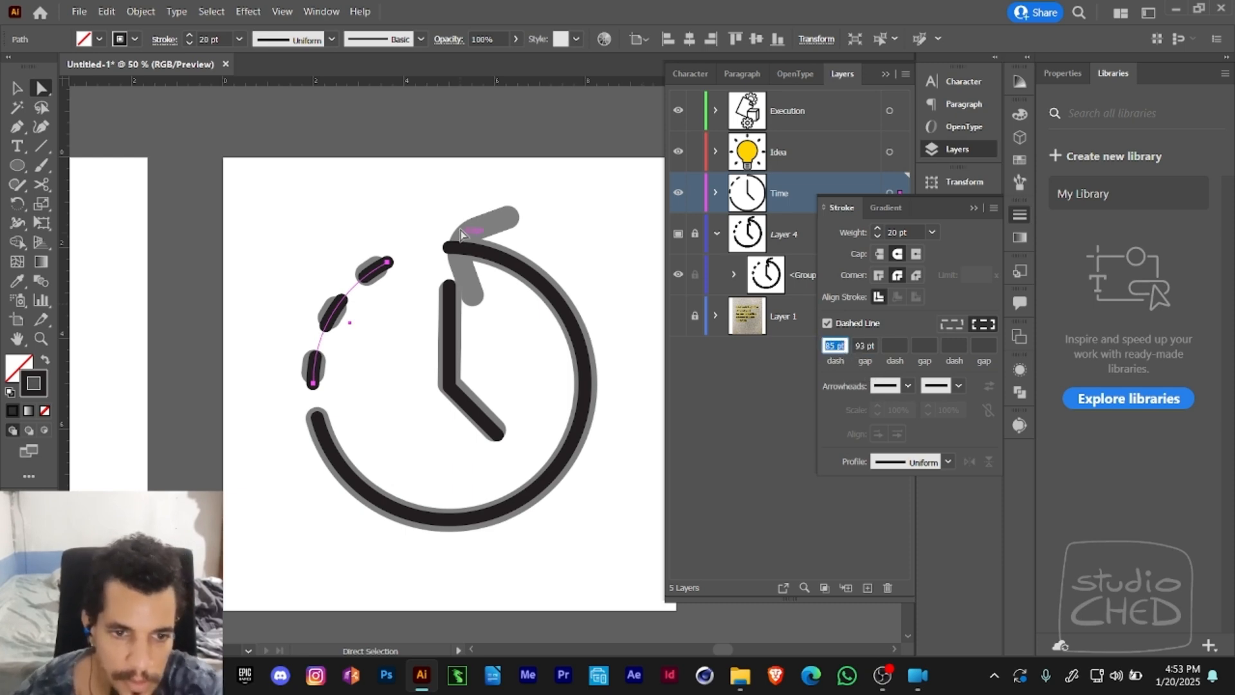
click(341, 234)
drag(342, 234, 329, 217)
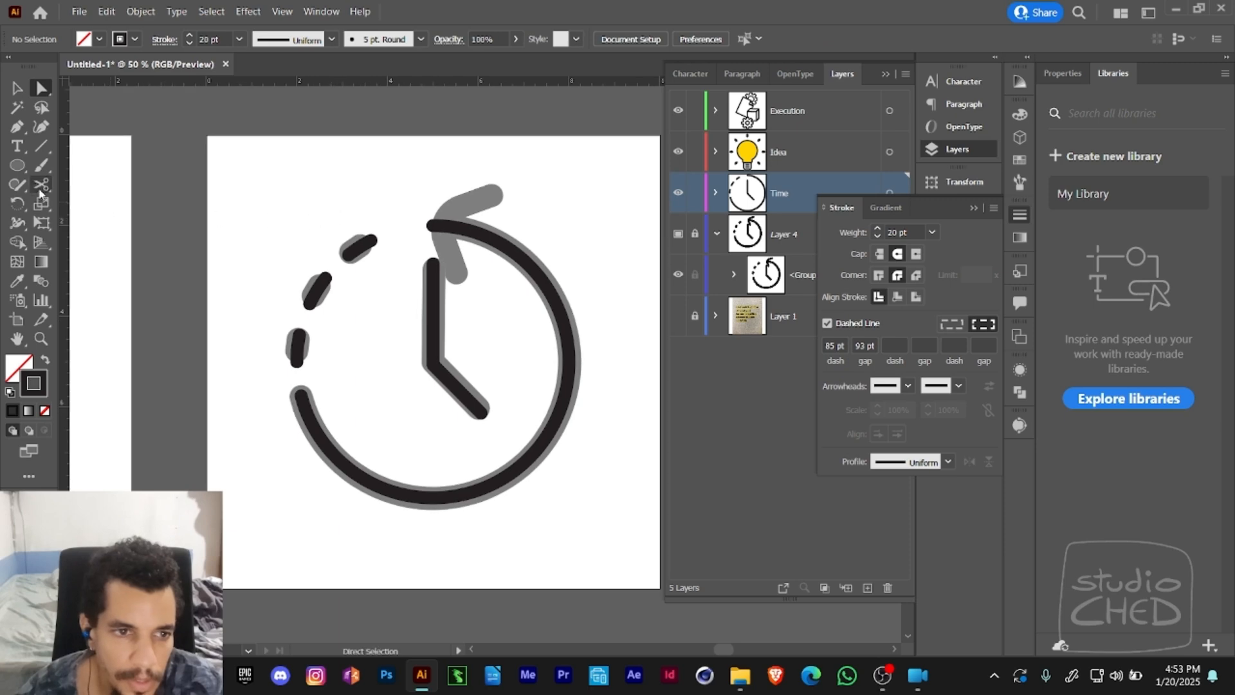
- Draw a curved dashed test path with the Pen tool above the time icon's dashed arc
click(20, 168)
drag(257, 423, 290, 474)
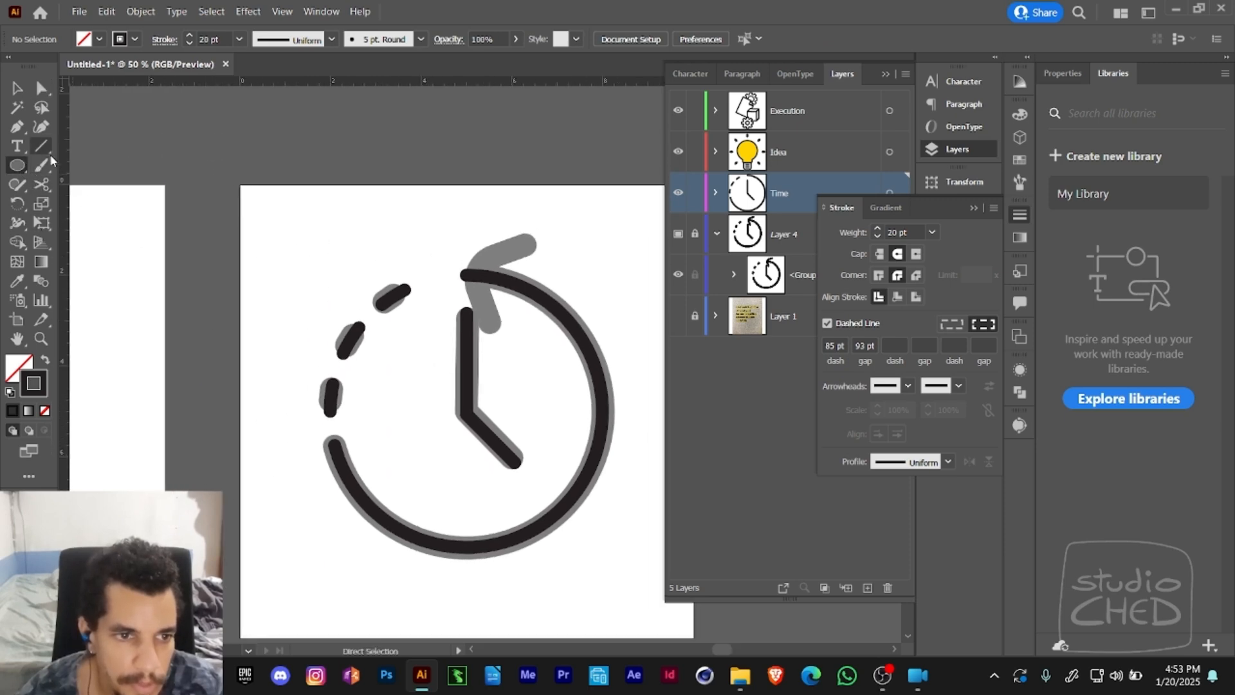
click(18, 127)
click(270, 283)
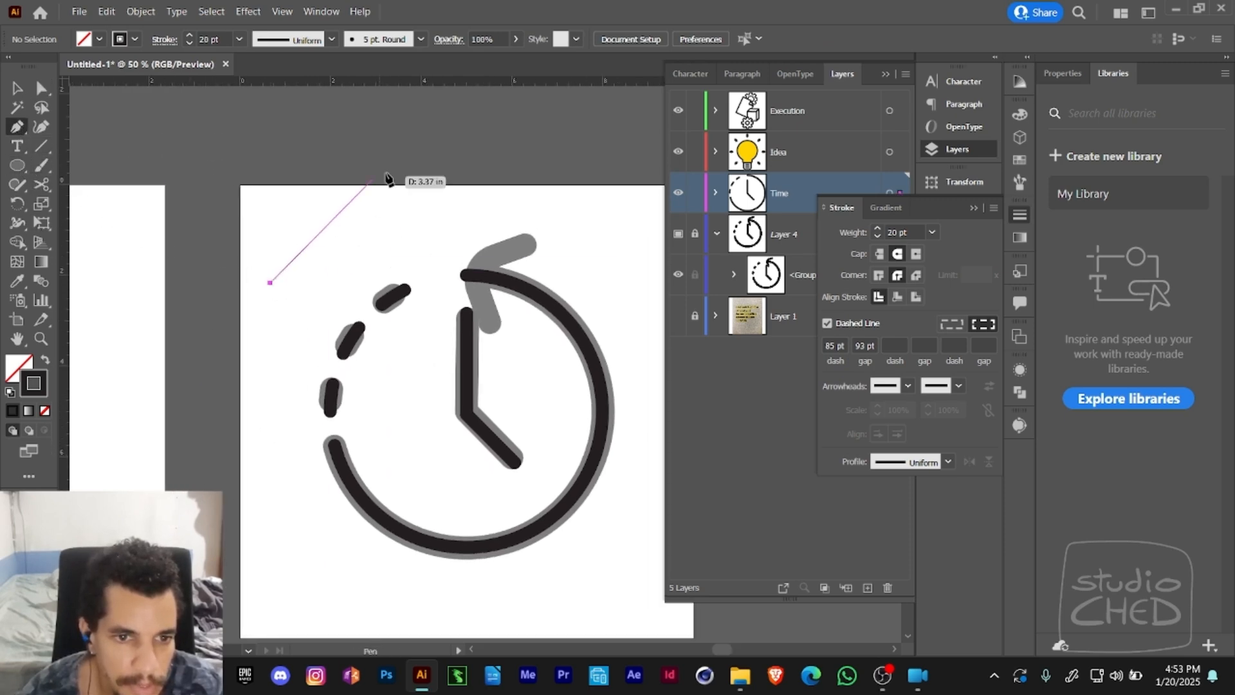
drag(429, 138, 580, 132)
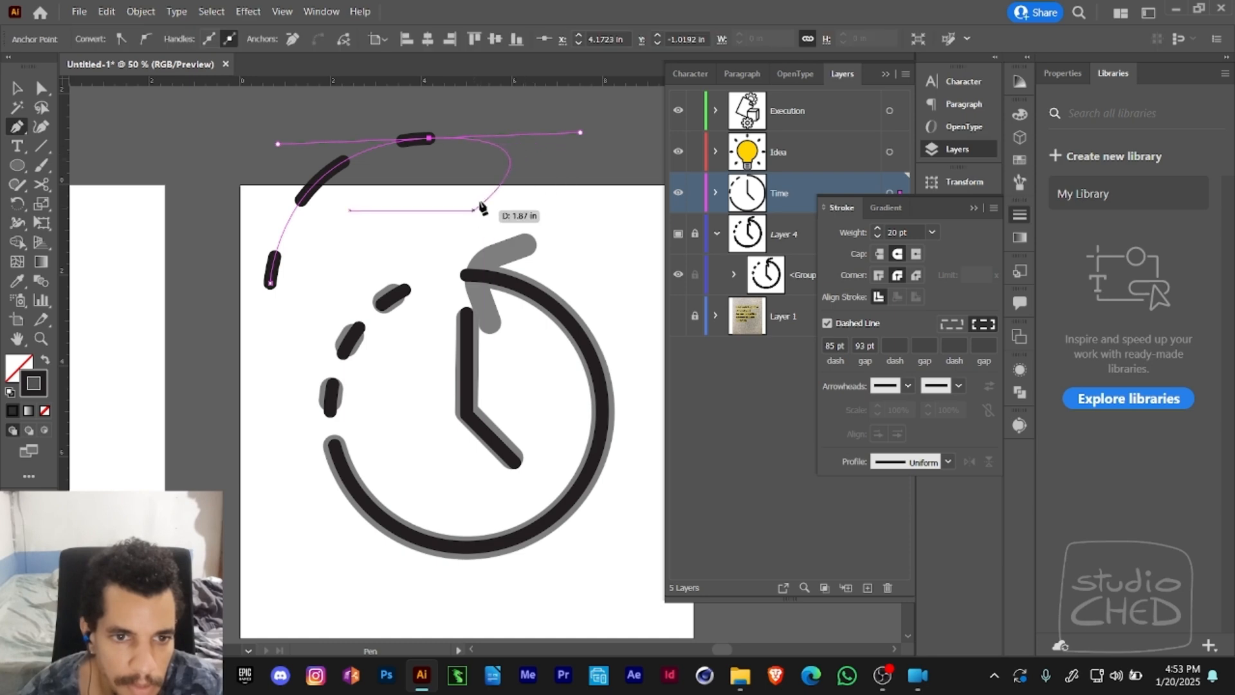
ctrl+click(554, 123)
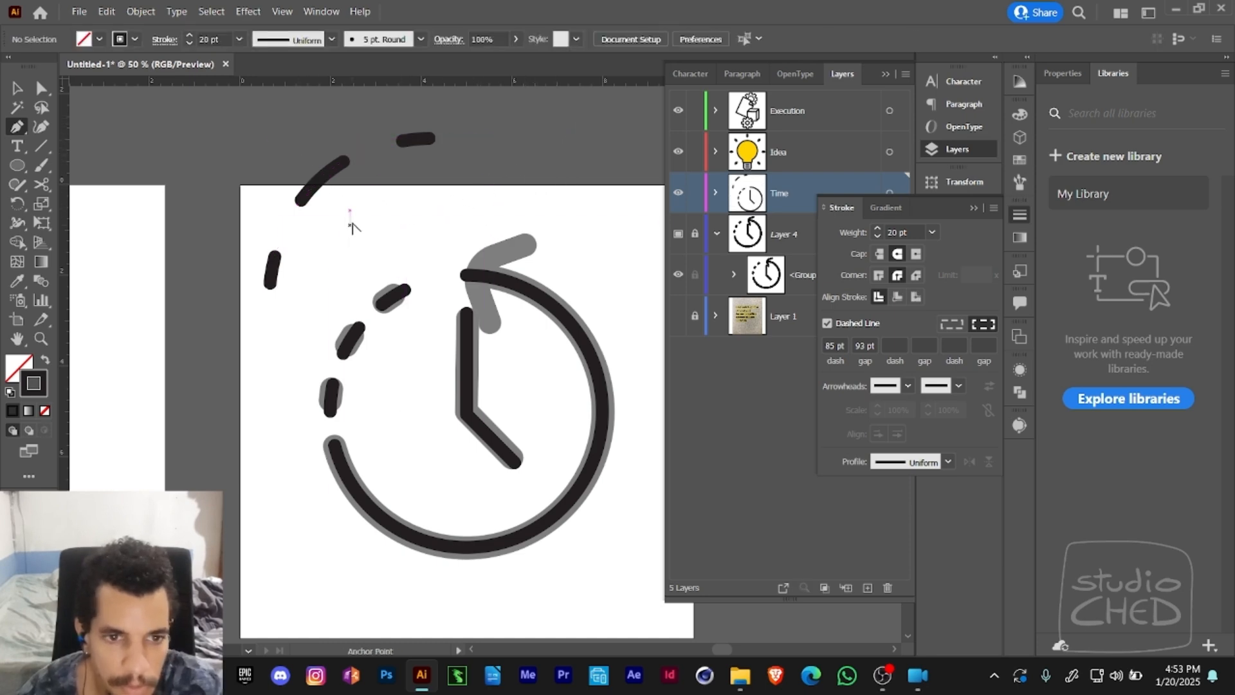
- Sample the dashed arc's stroke onto the test path with the Eyedropper, then delete the test path
ctrl+click(319, 182)
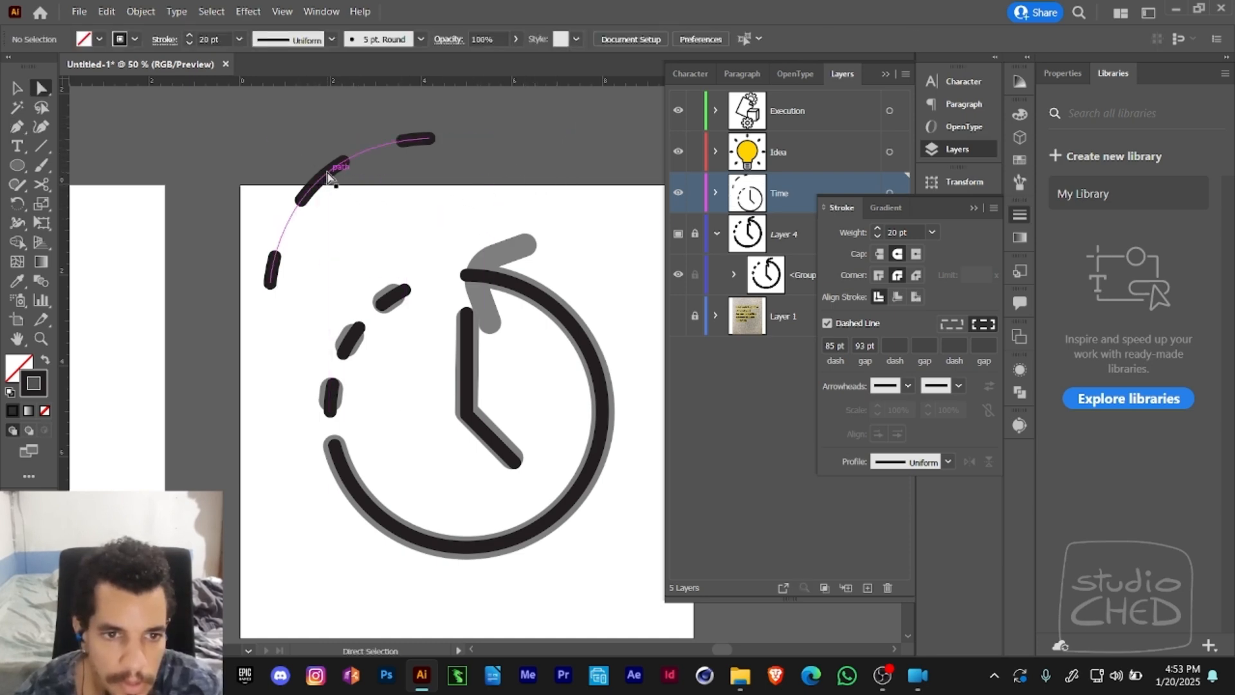
key(i)
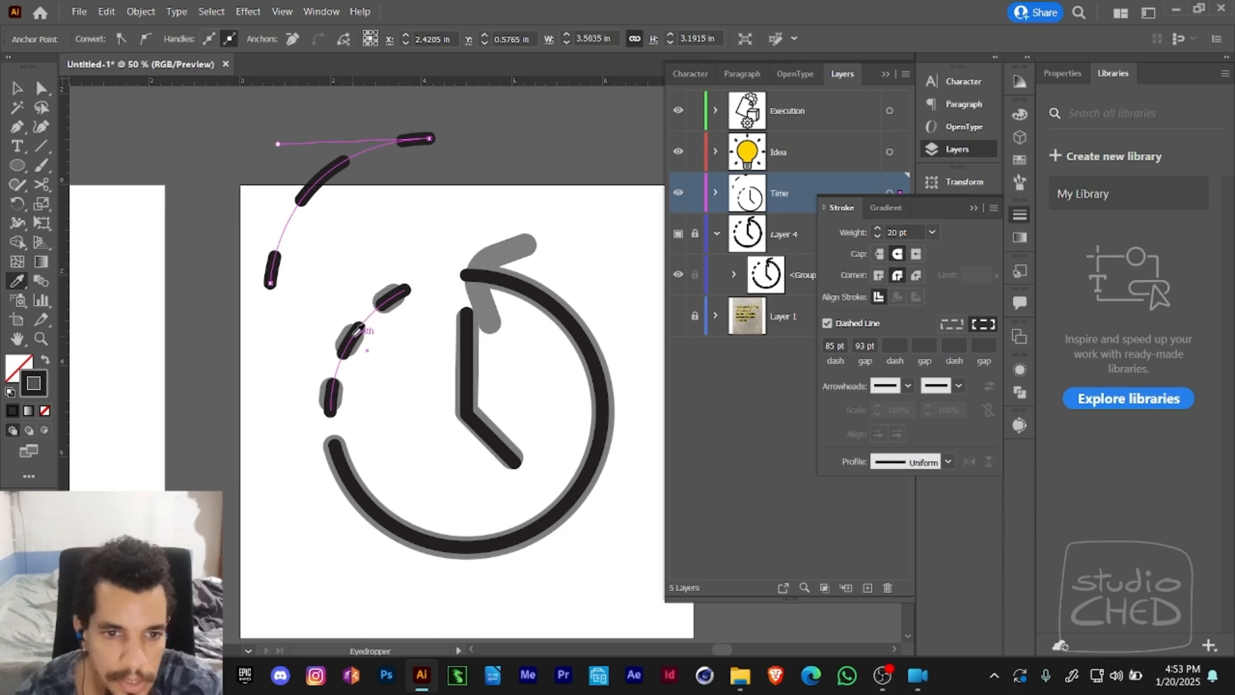
ctrl+alt+click(358, 337)
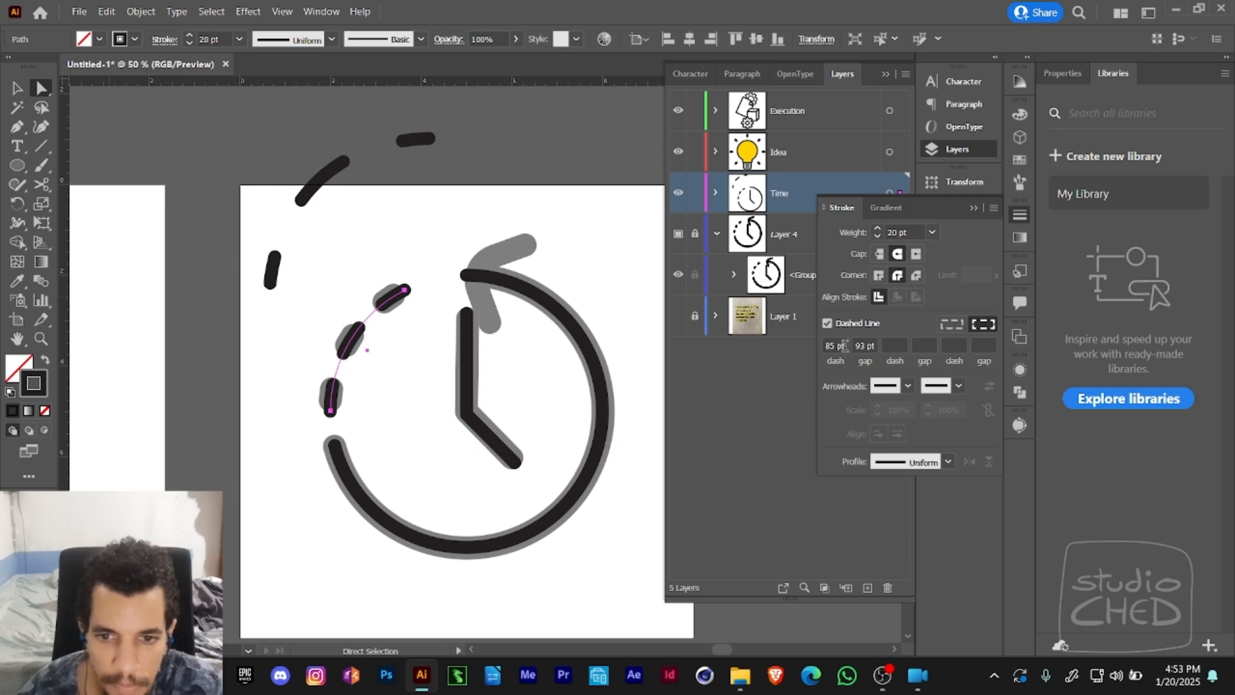
click(320, 187)
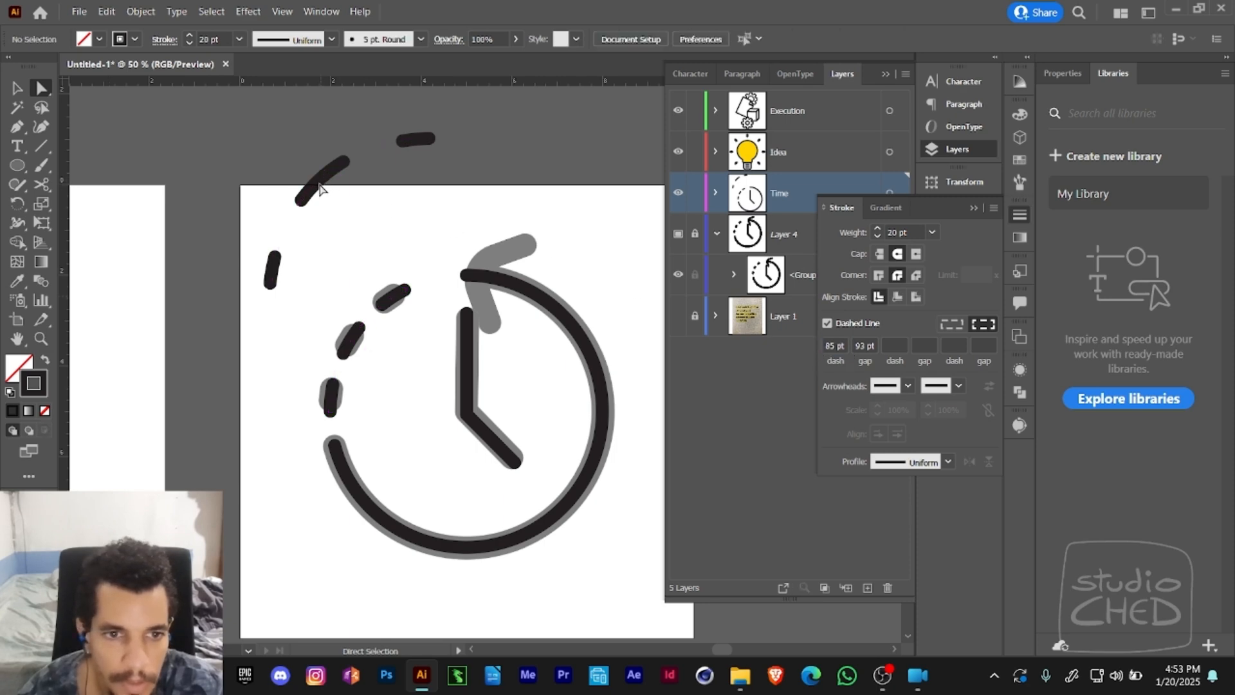
click(320, 188)
key(Delete)
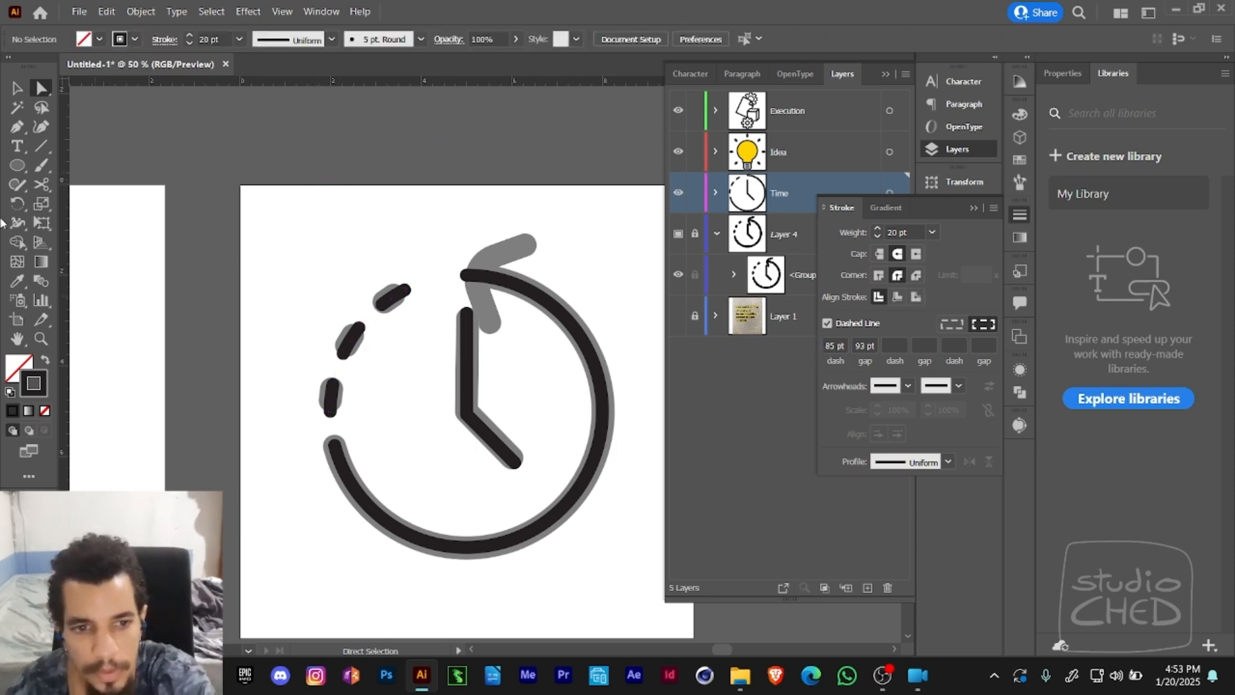
- Select the dashed arc and measure the length of the template's lowest dash with the Measure tool
click(351, 344)
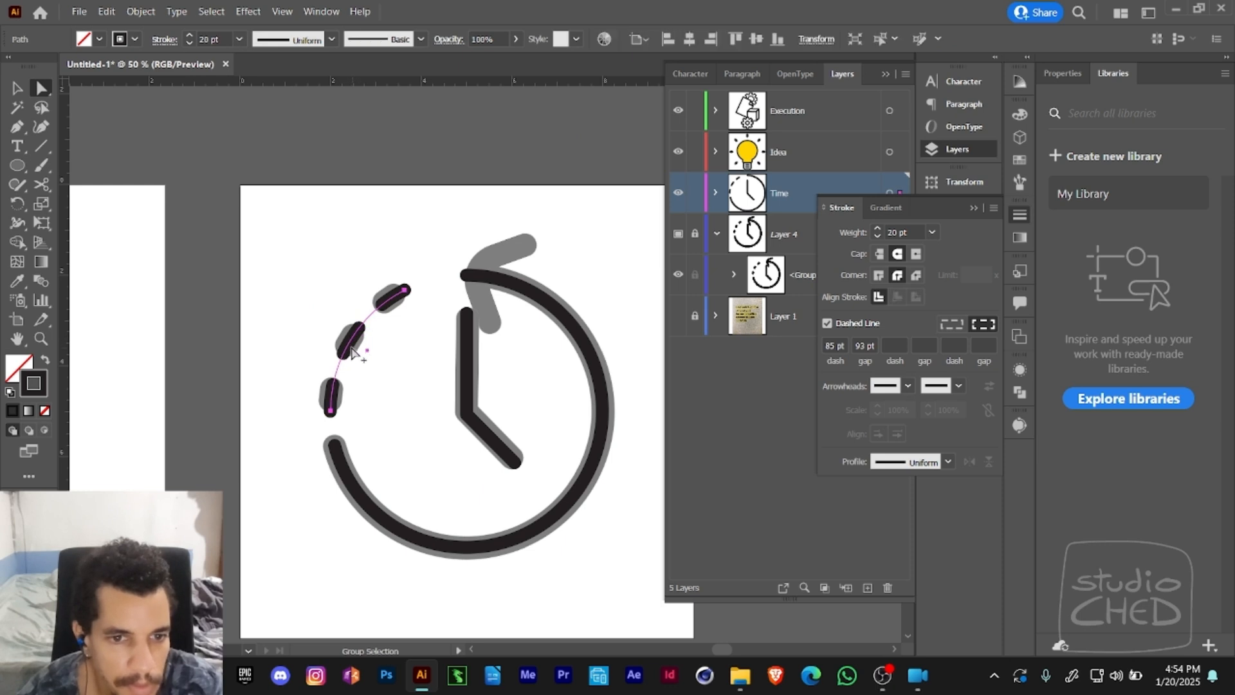
click(41, 147)
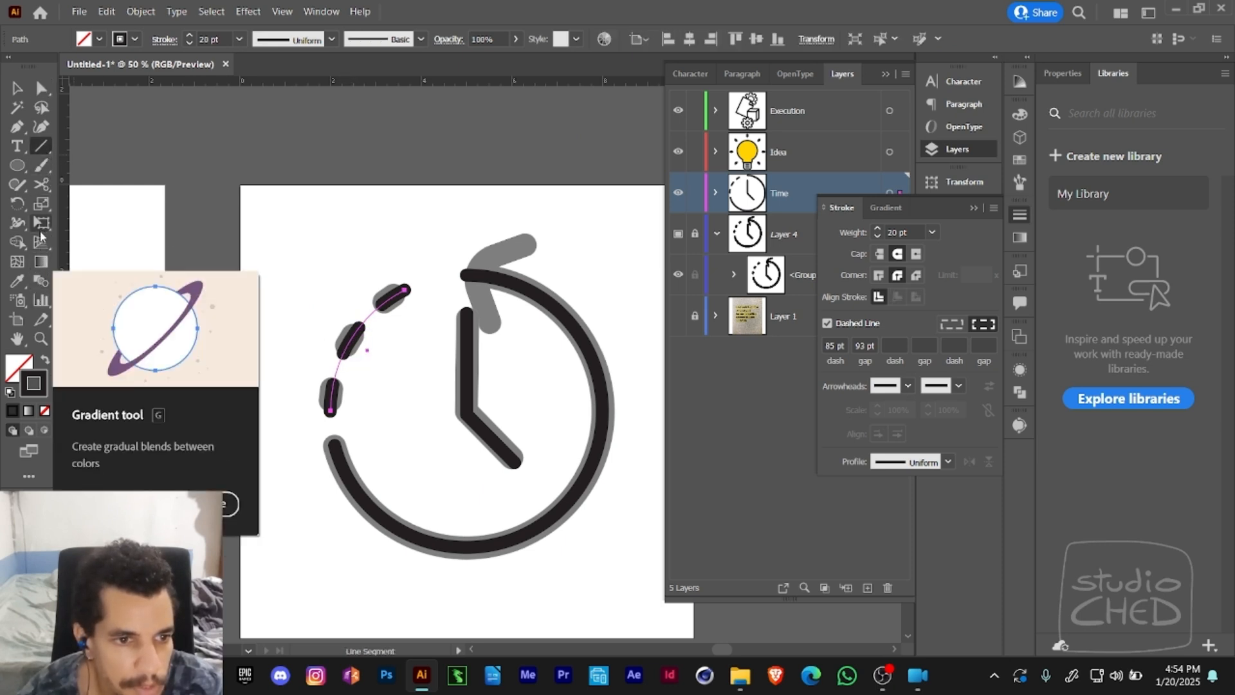
click(41, 319)
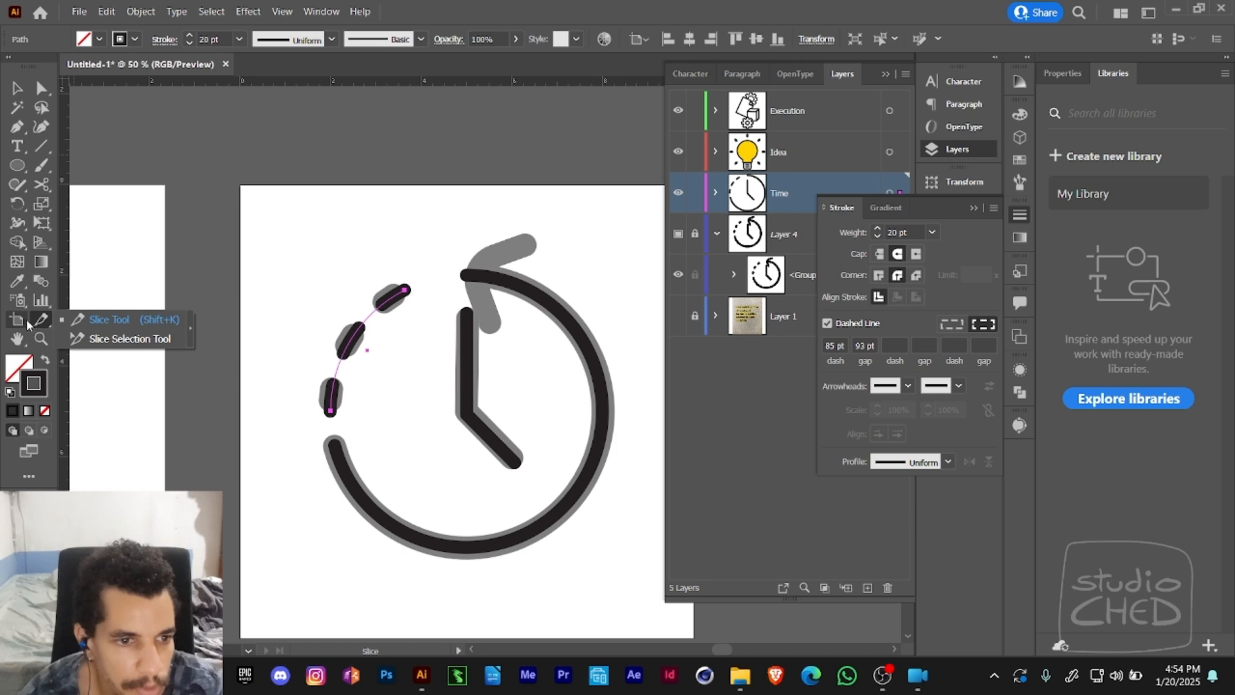
click(41, 300)
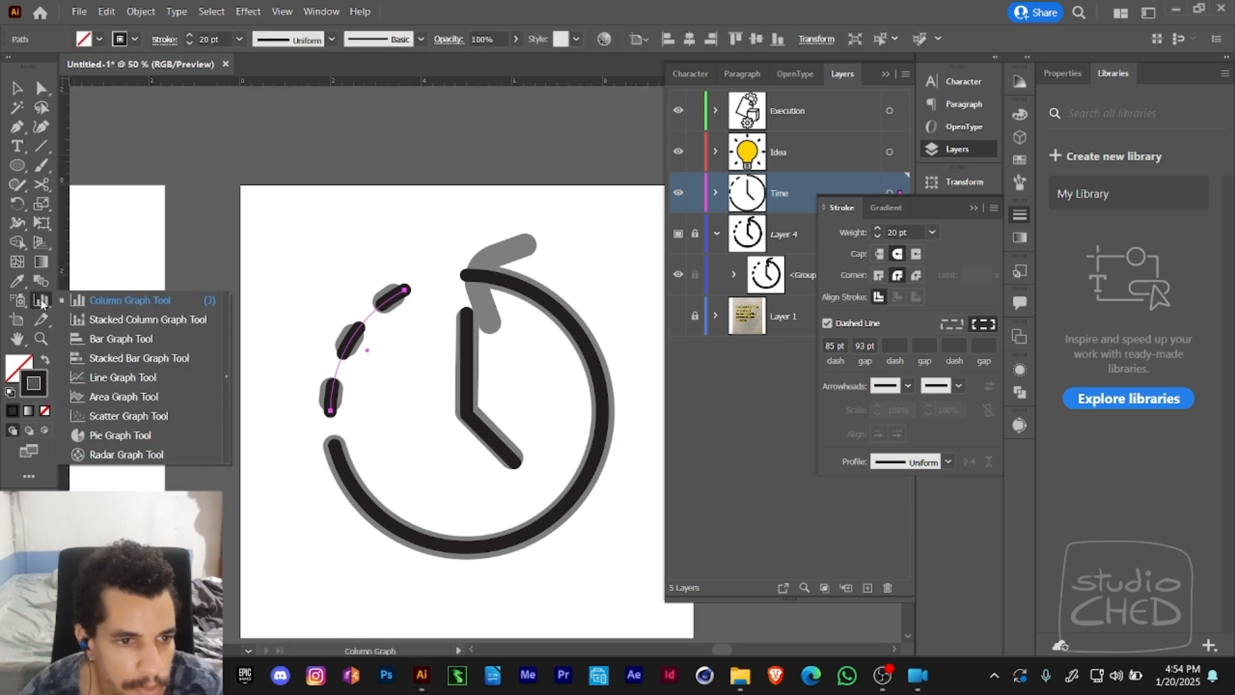
key(shift+e)
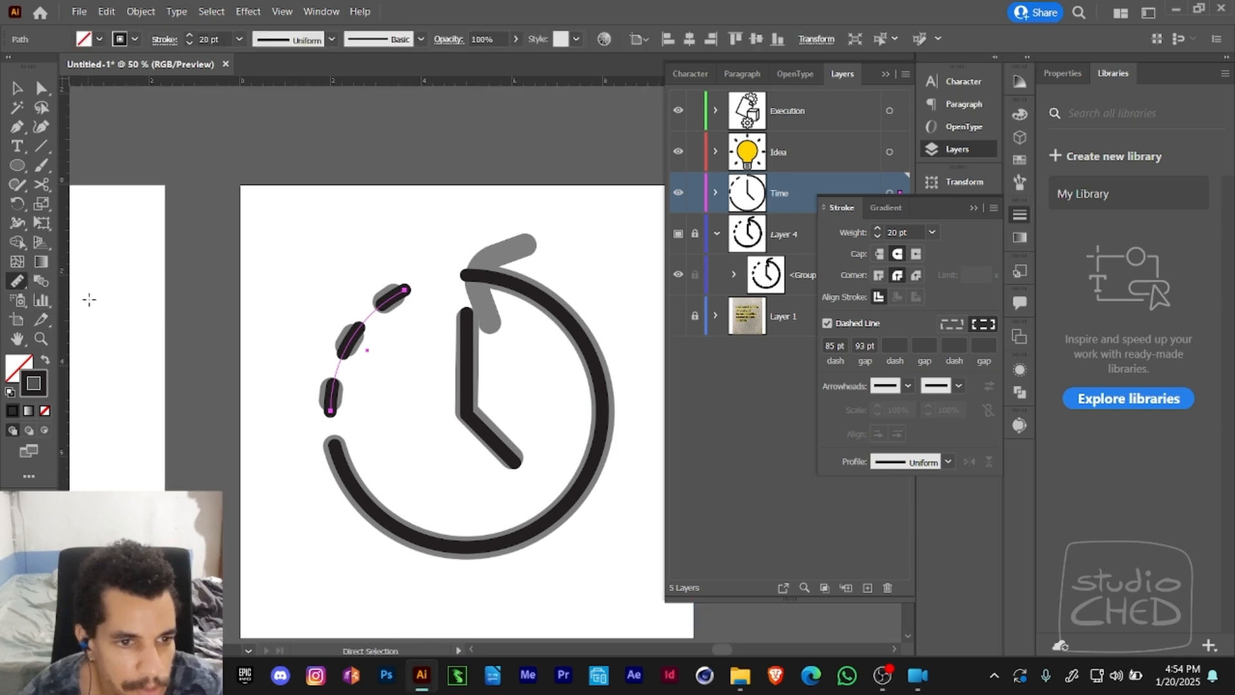
mouse_move(332, 407)
mouse_down()
mouse_move(337, 373)
mouse_move(335, 384)
mouse_up()
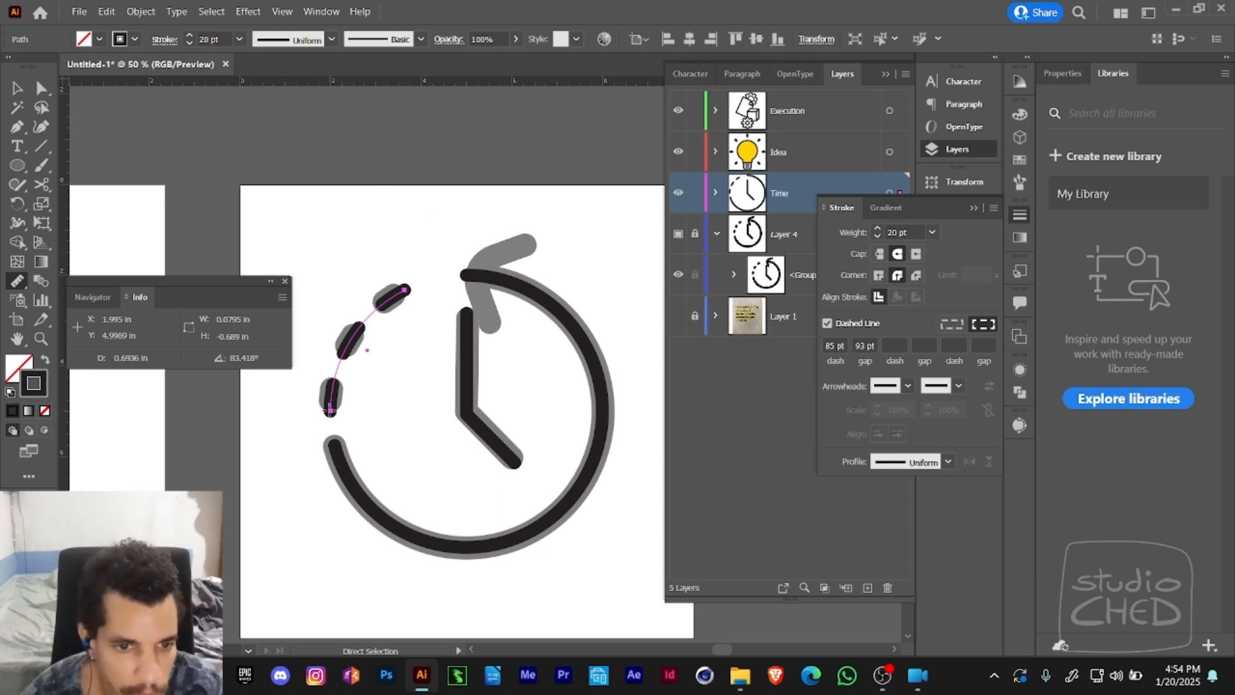
drag(334, 411, 332, 375)
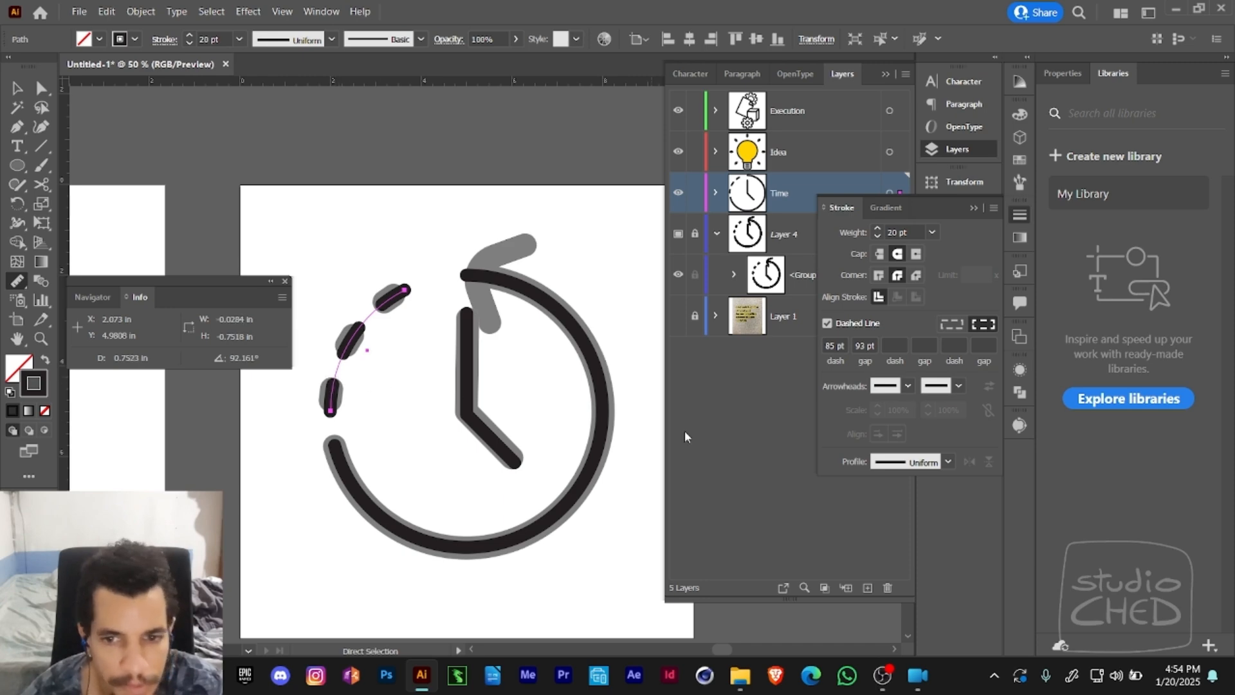
- Set the arc's dash length to .75 in
double_click(831, 345)
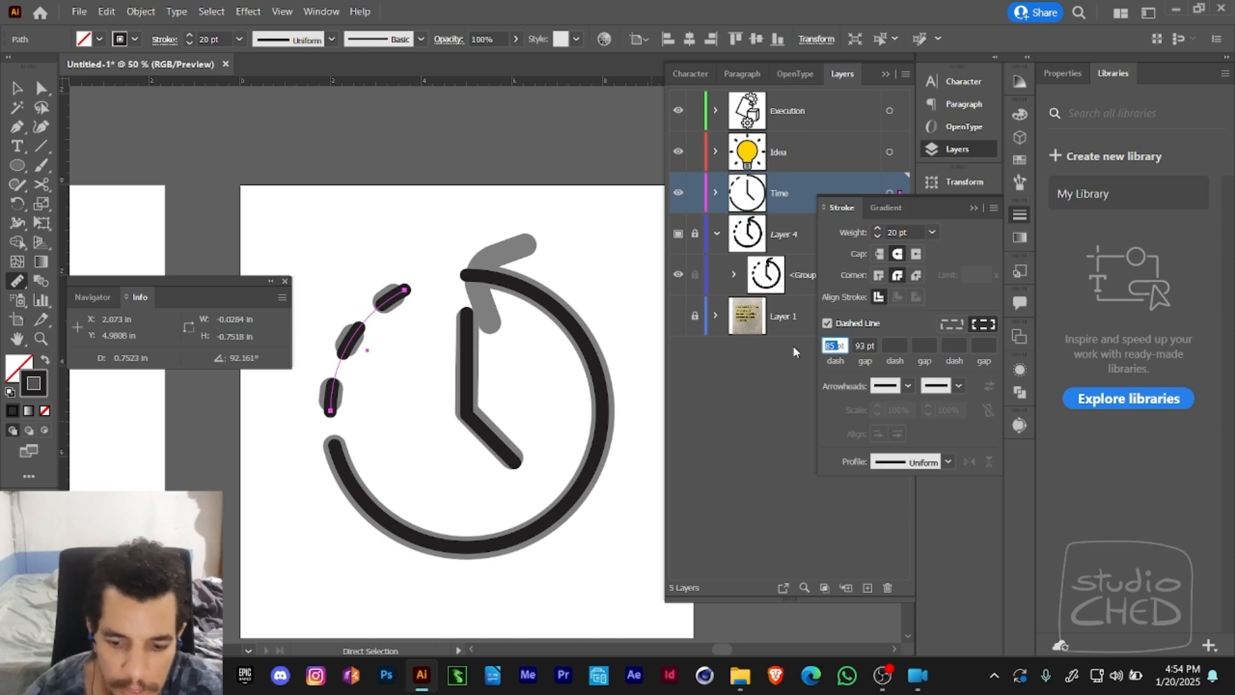
key(BackSpace)
text(.75)
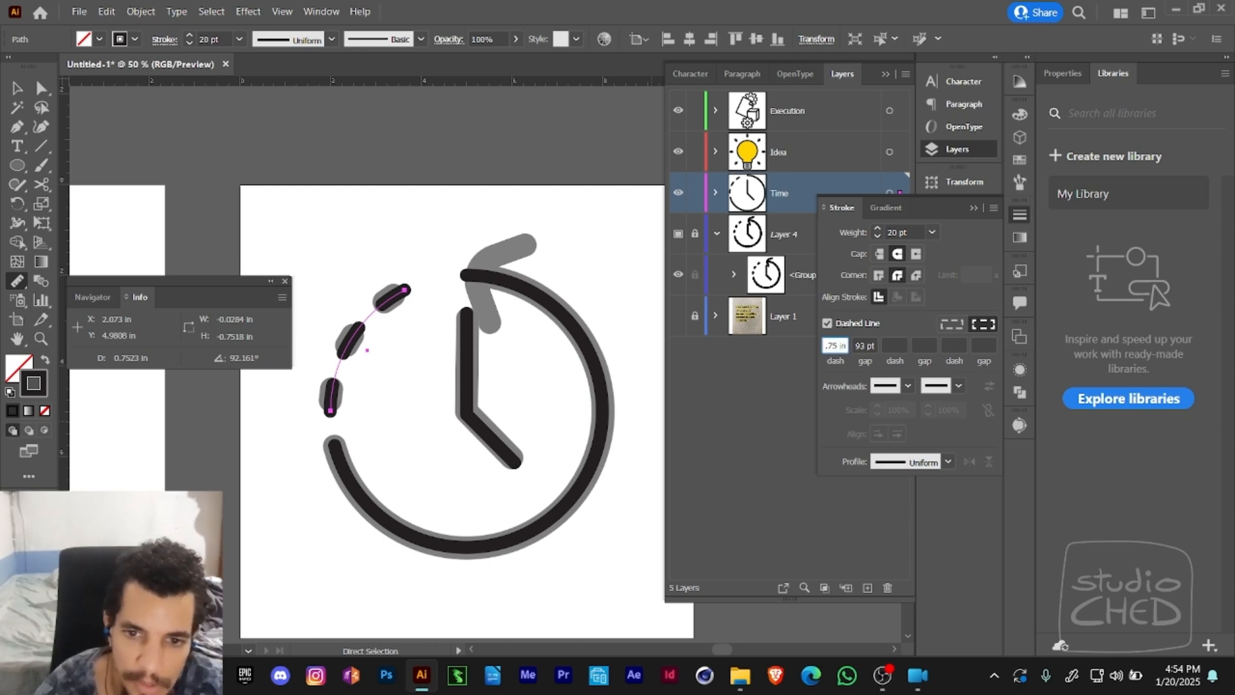
key(Return)
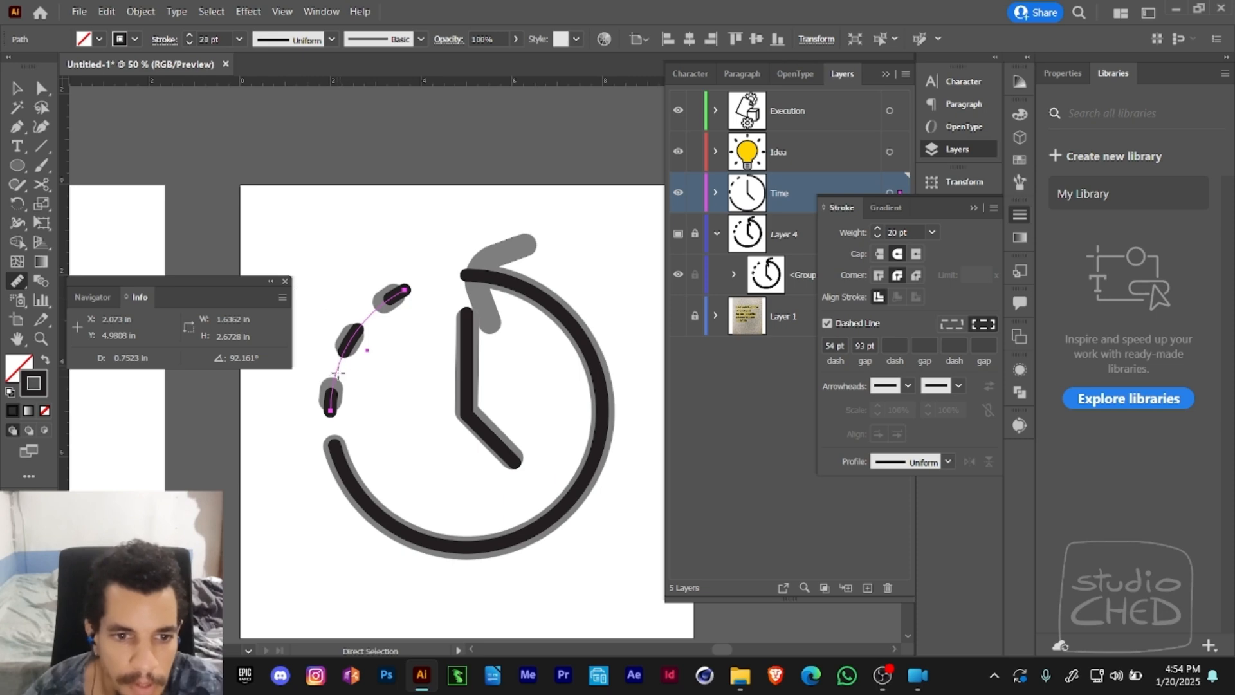
- Measure the space between the template's two lowest dashes and set the arc's gap to .65 in
drag(333, 379, 337, 348)
double_click(861, 345)
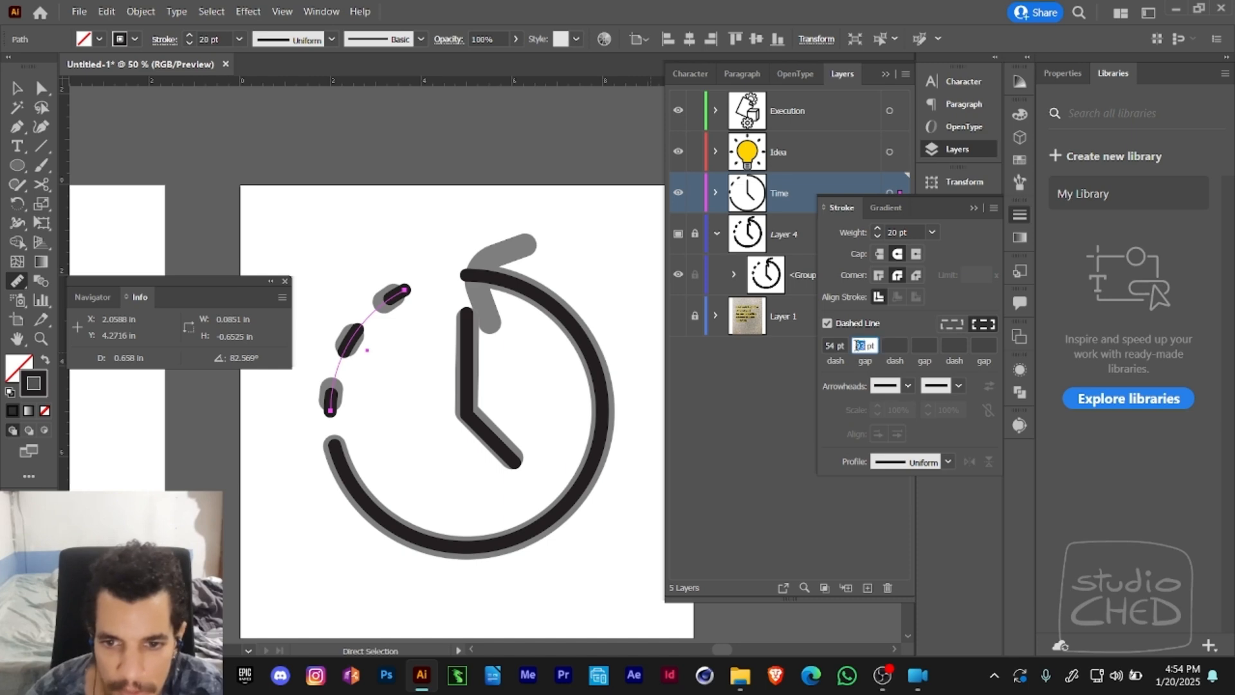
key(BackSpace)
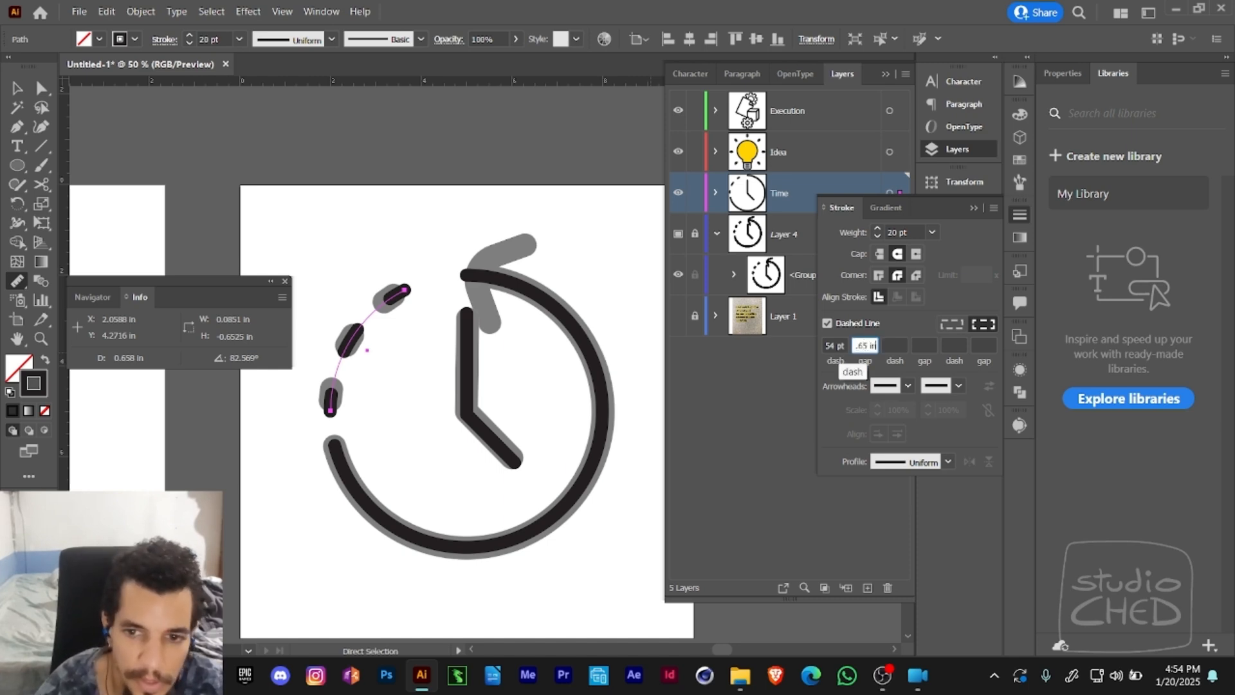
key(Return)
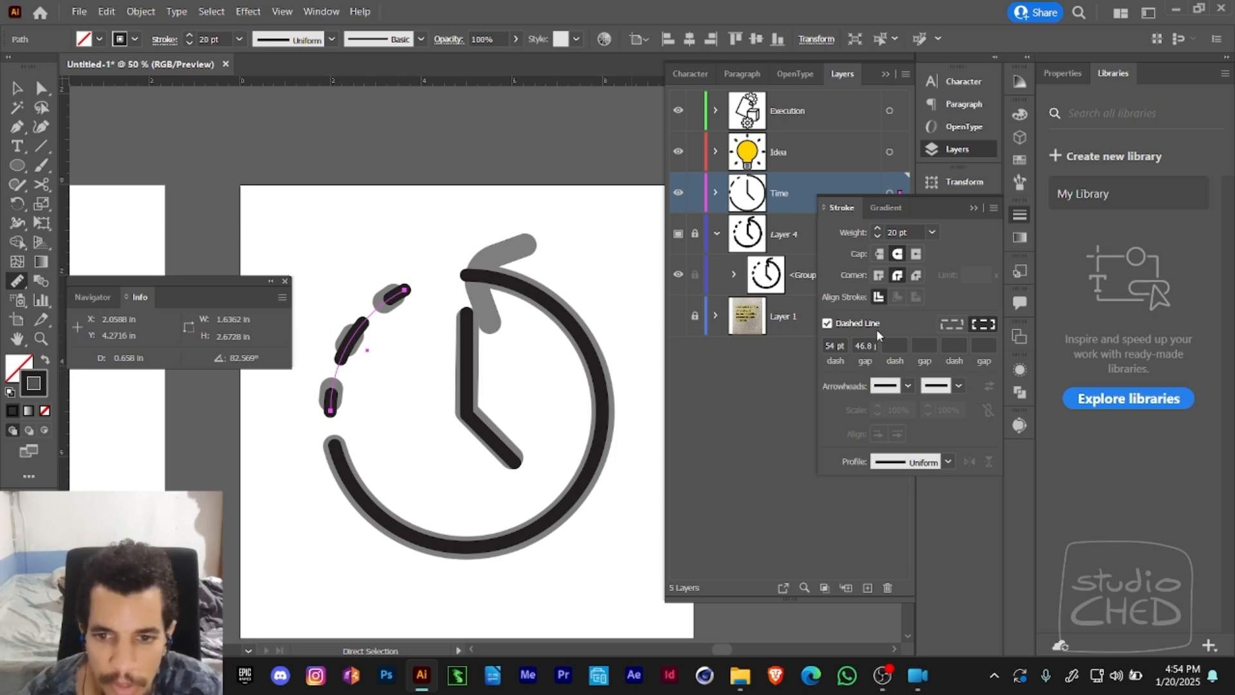
- Try repeating the 54 pt dash and 46.8 pt gap as the arc's second dash and gap, then undo the second gap
click(830, 345)
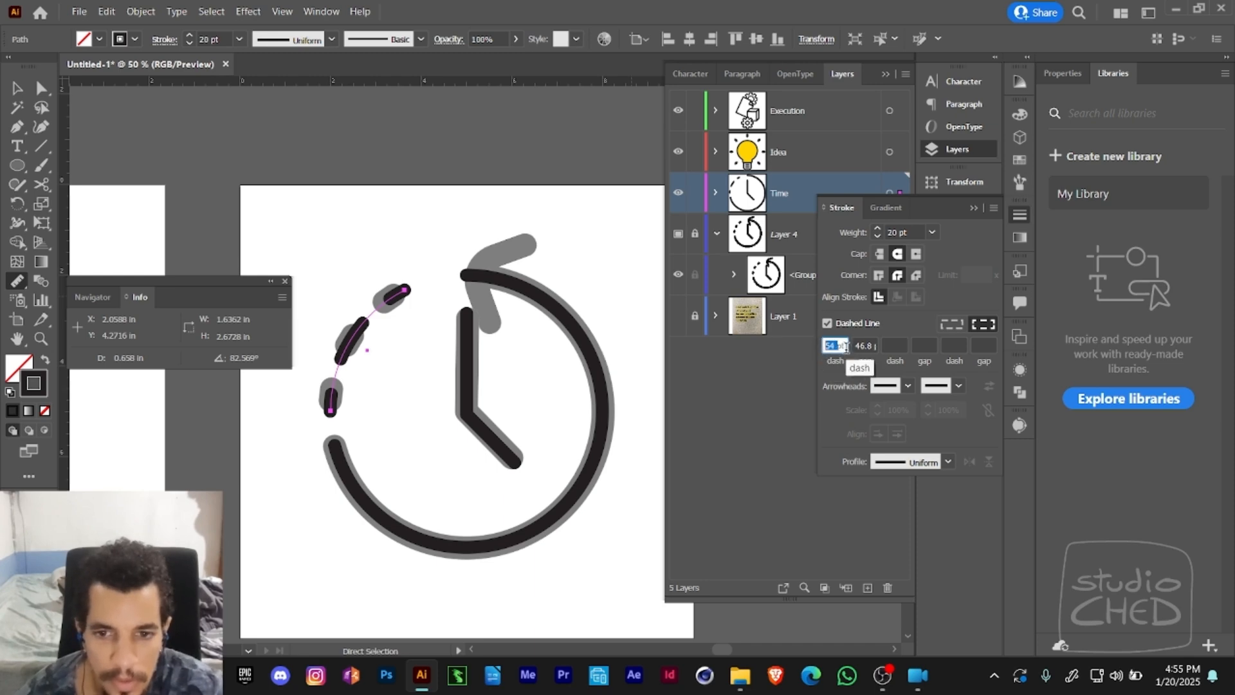
click(894, 345)
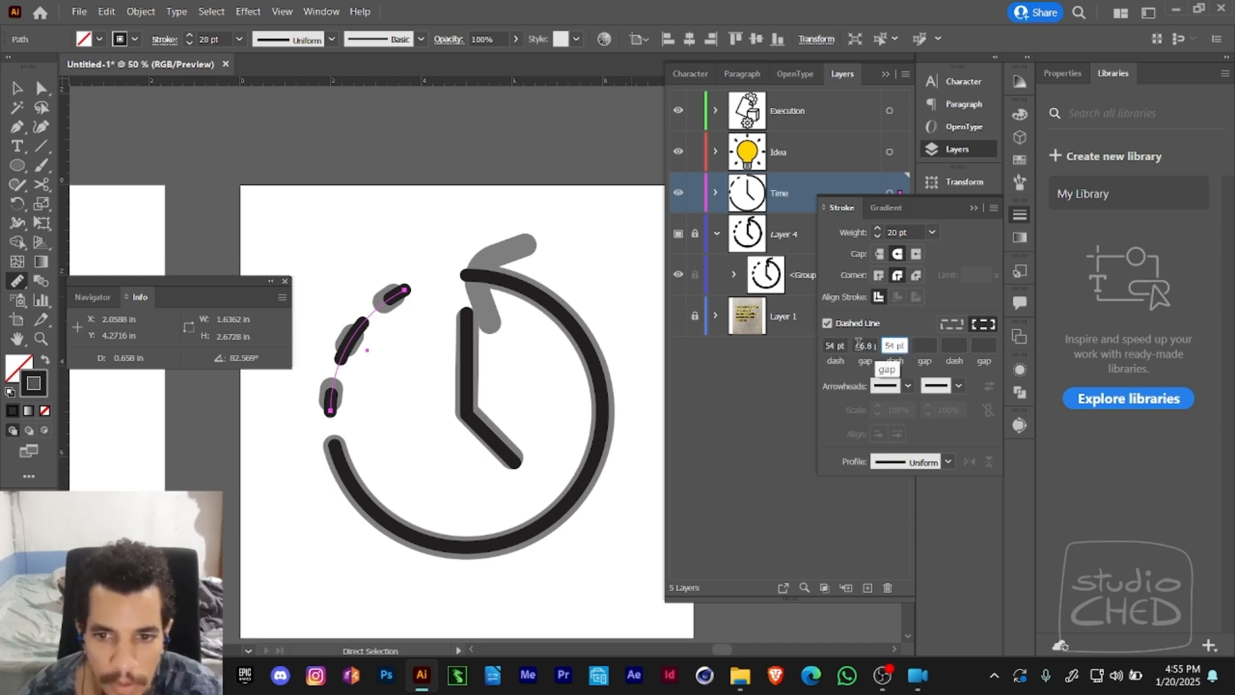
click(876, 345)
key(ctrl+c)
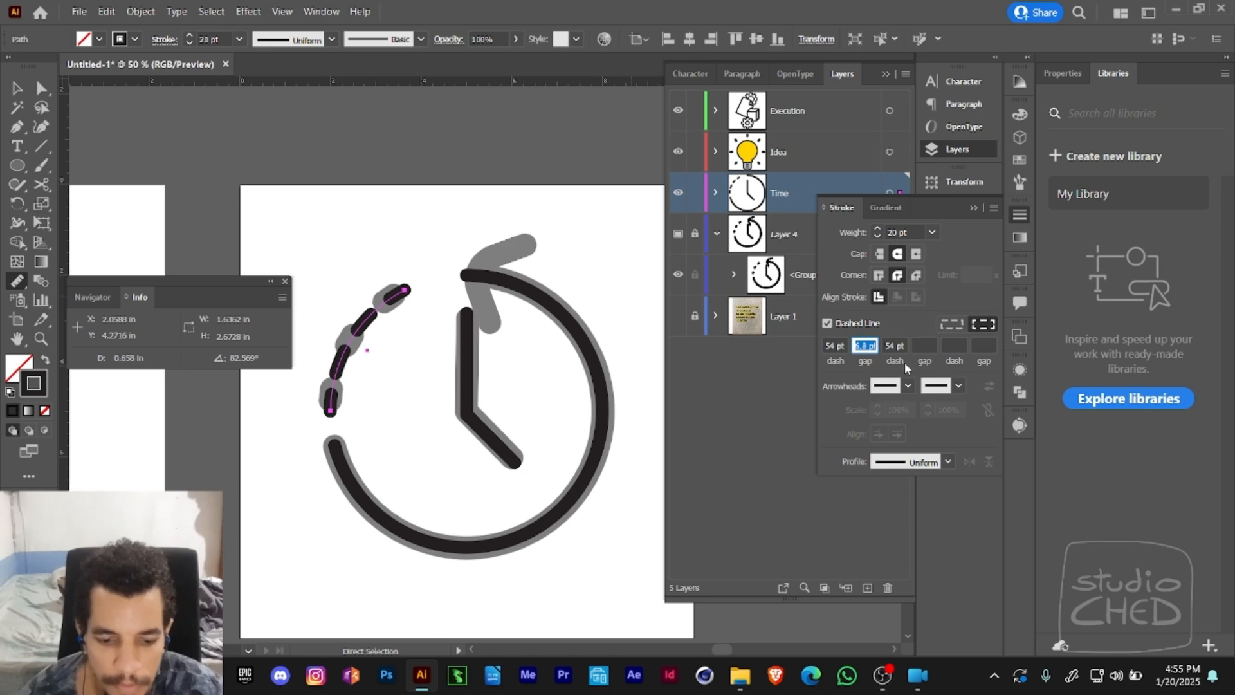
click(920, 346)
key(ctrl+v)
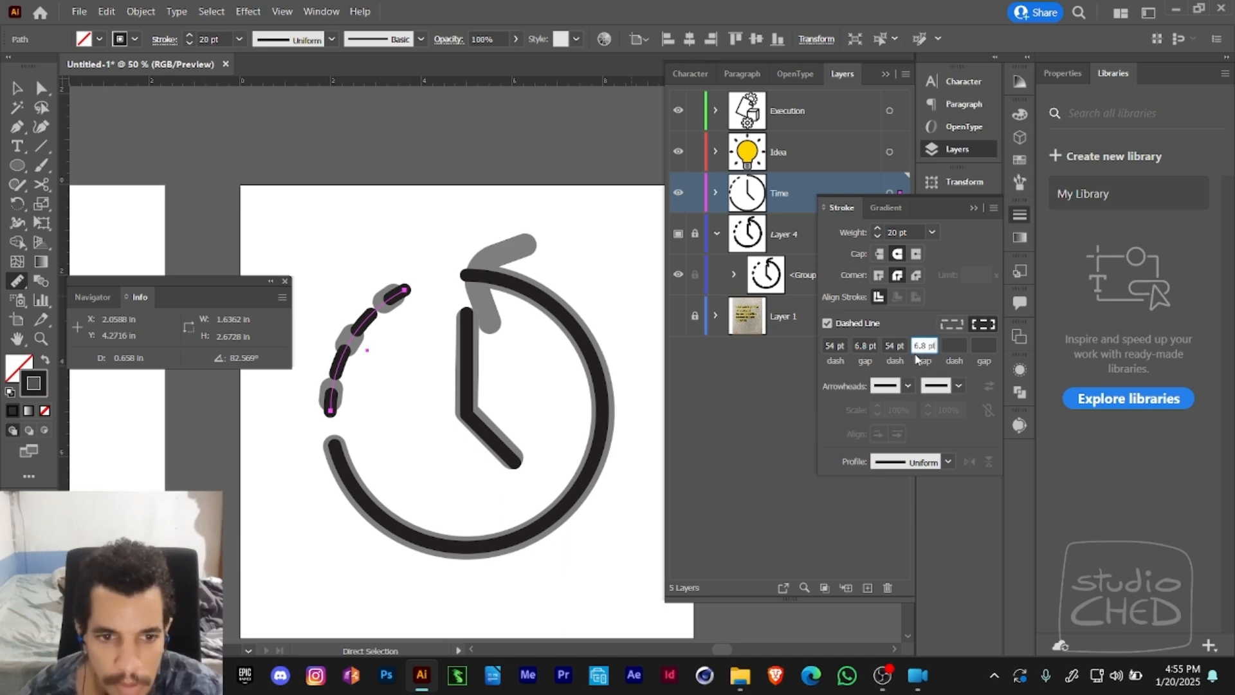
click(864, 346)
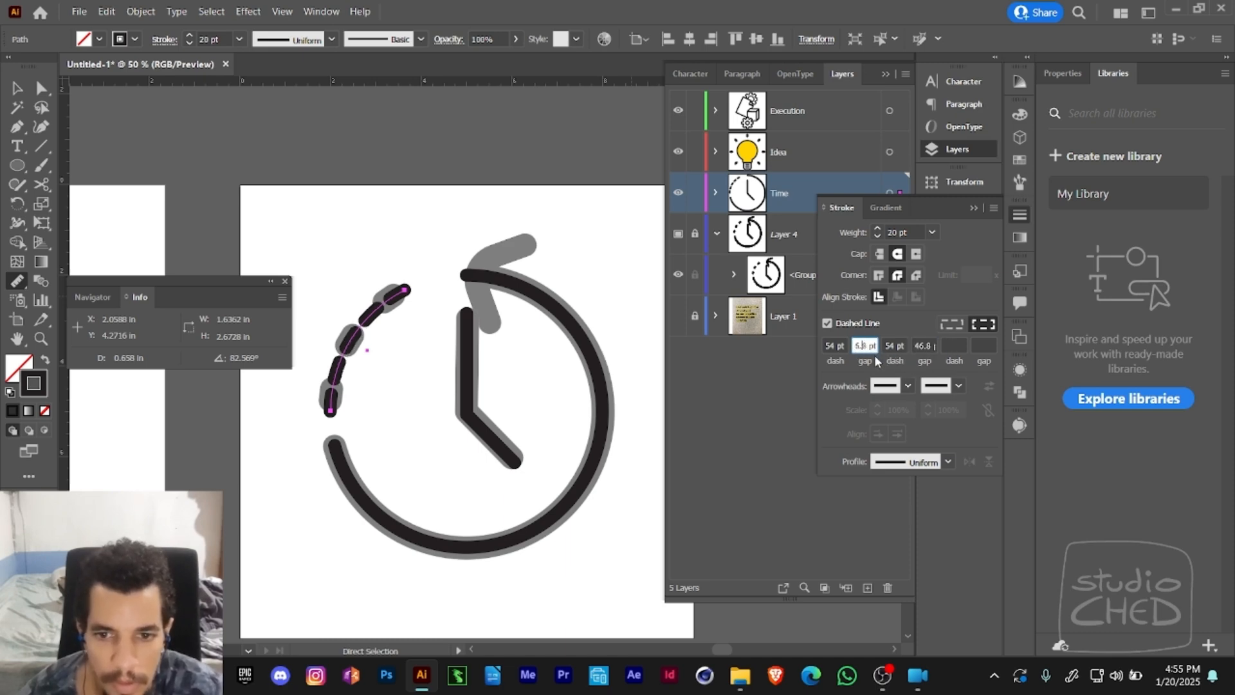
key(ctrl+z)
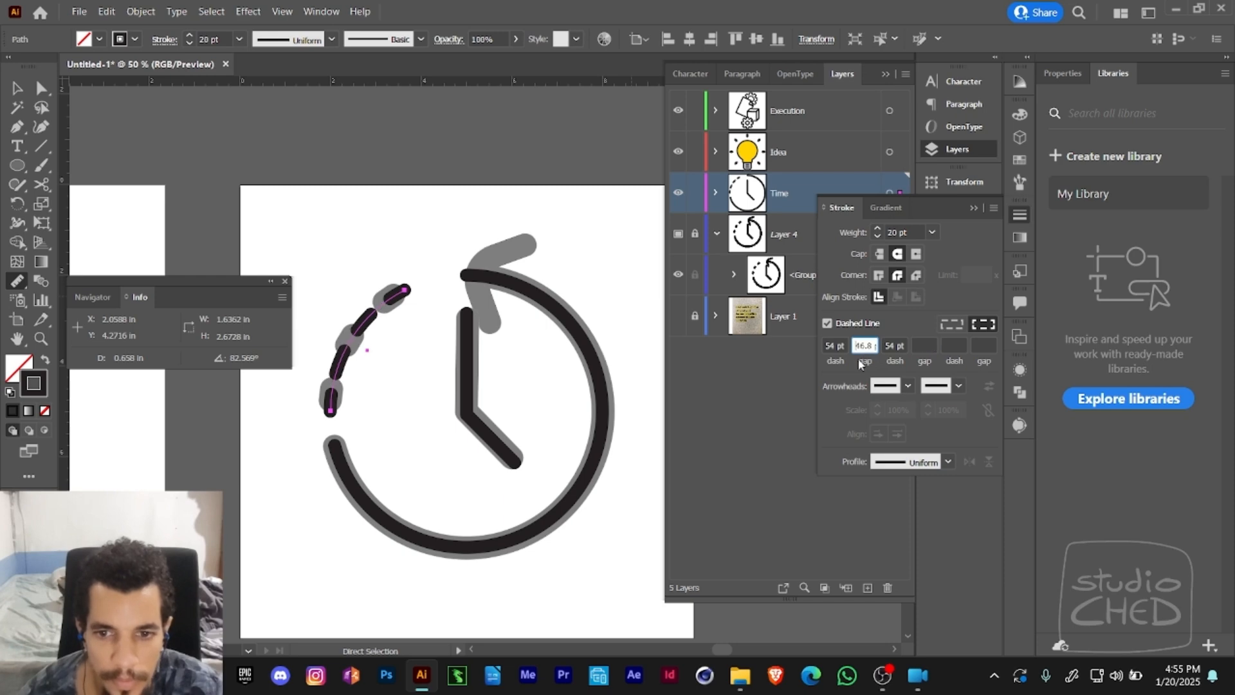
- Try the first gap's value again as the arc's second gap, then undo both the second gap and second dash
click(860, 357)
click(926, 346)
text(6.8)
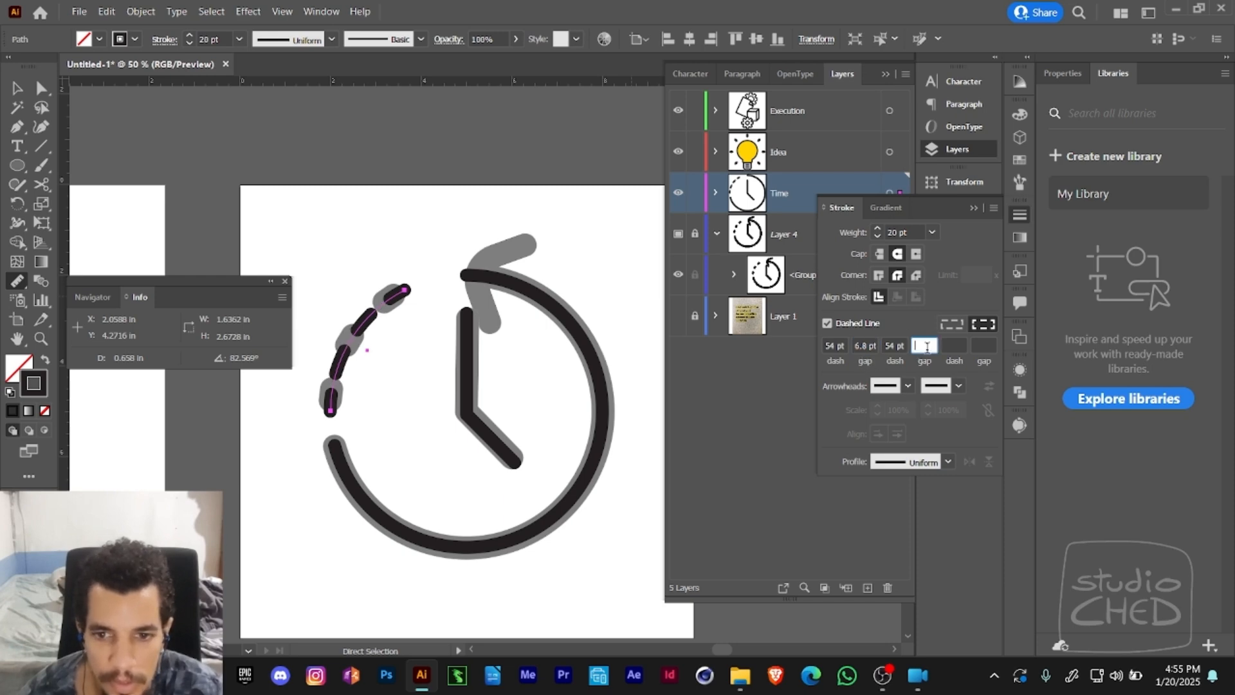
click(954, 347)
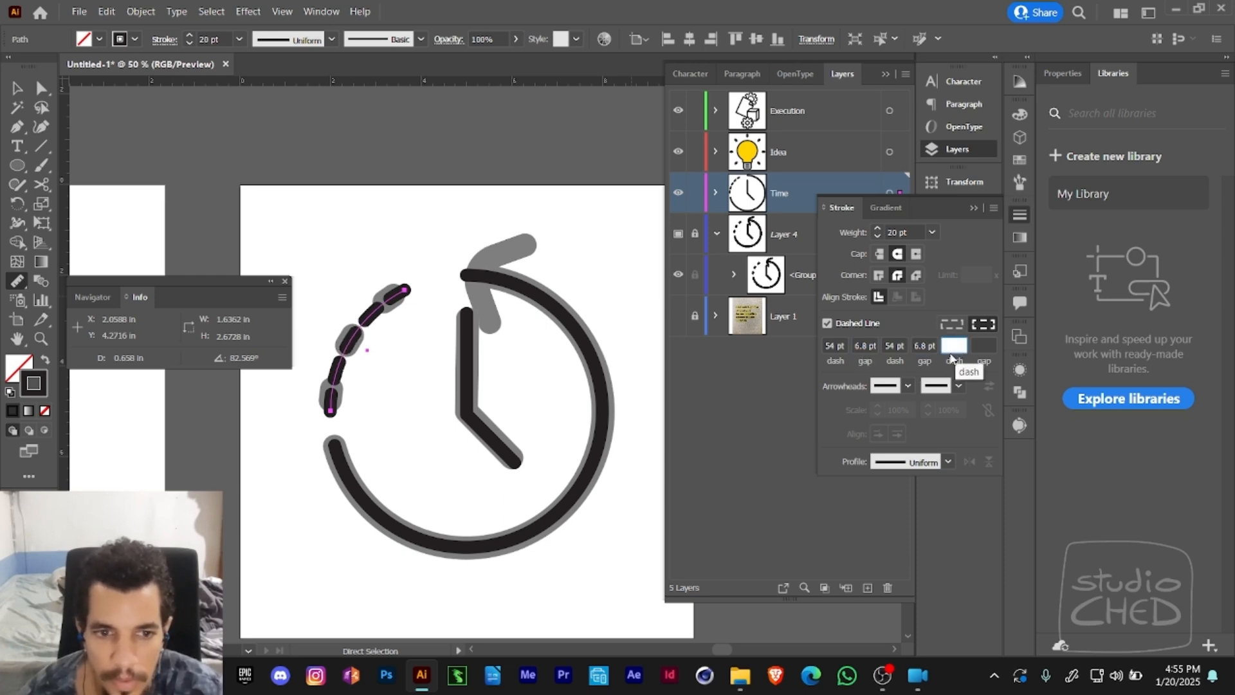
key(ctrl+z)
key(ctrl+z)
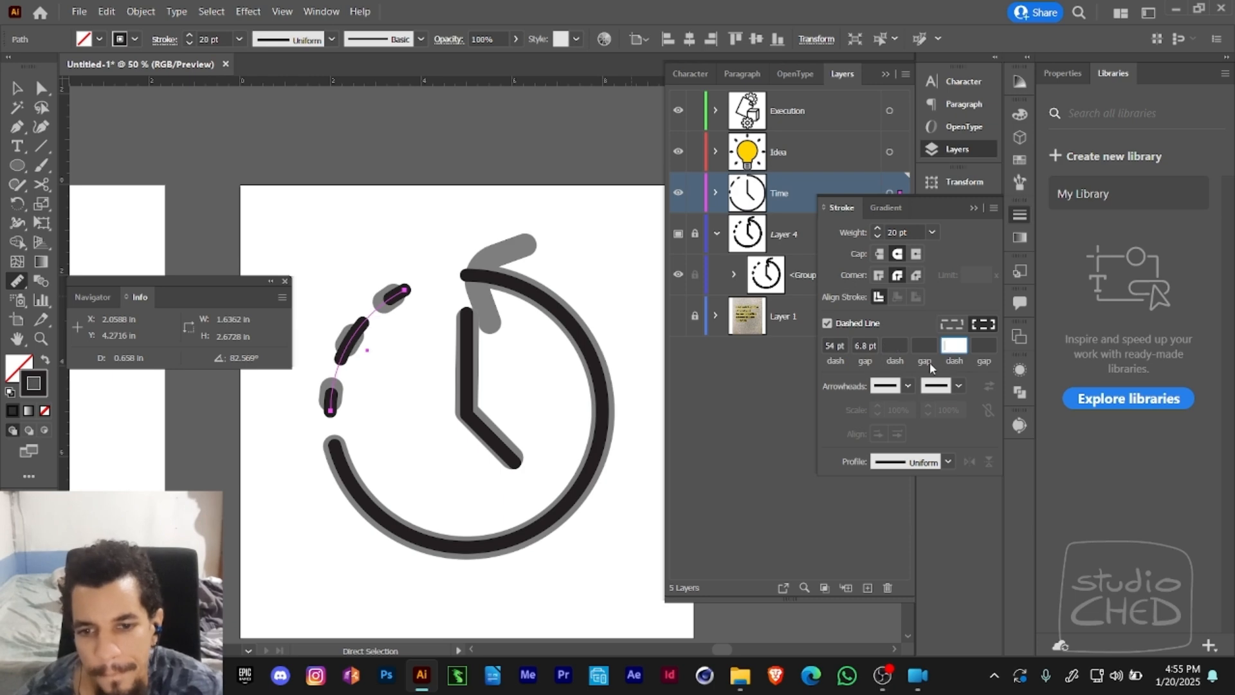
key(Return)
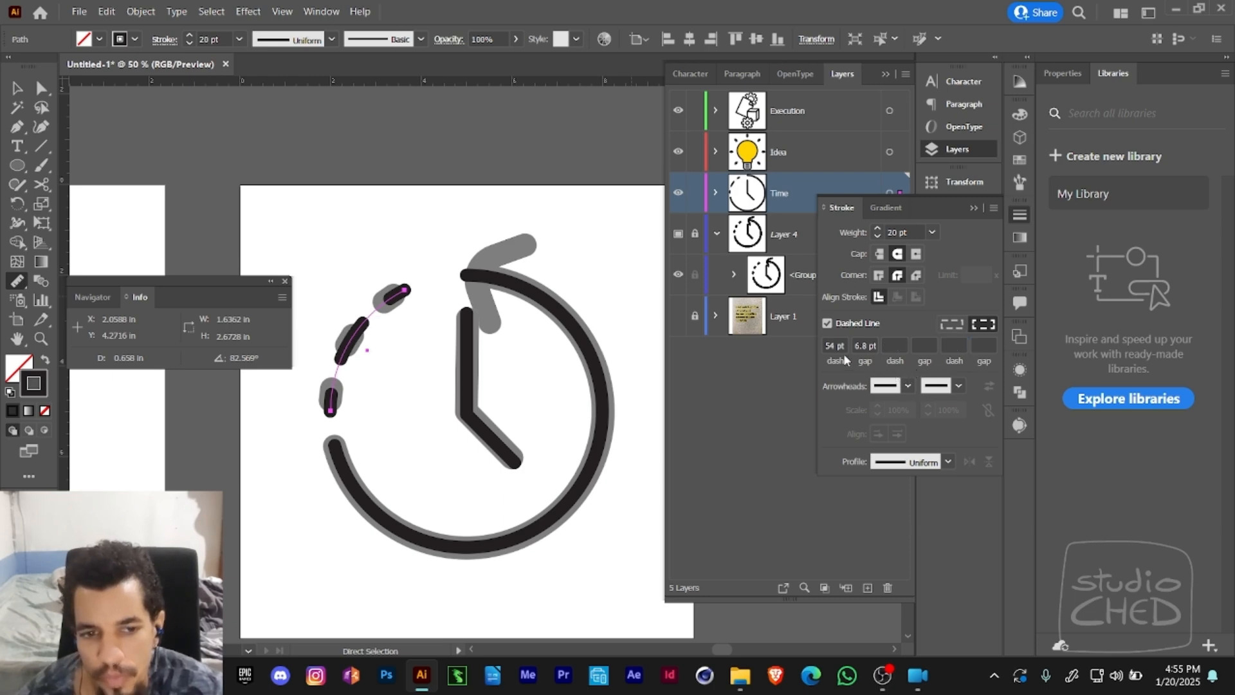
- Select the dashed arc's lower end anchor and set its stroke to preserve exact dash and gap lengths
key(a)
click(344, 389)
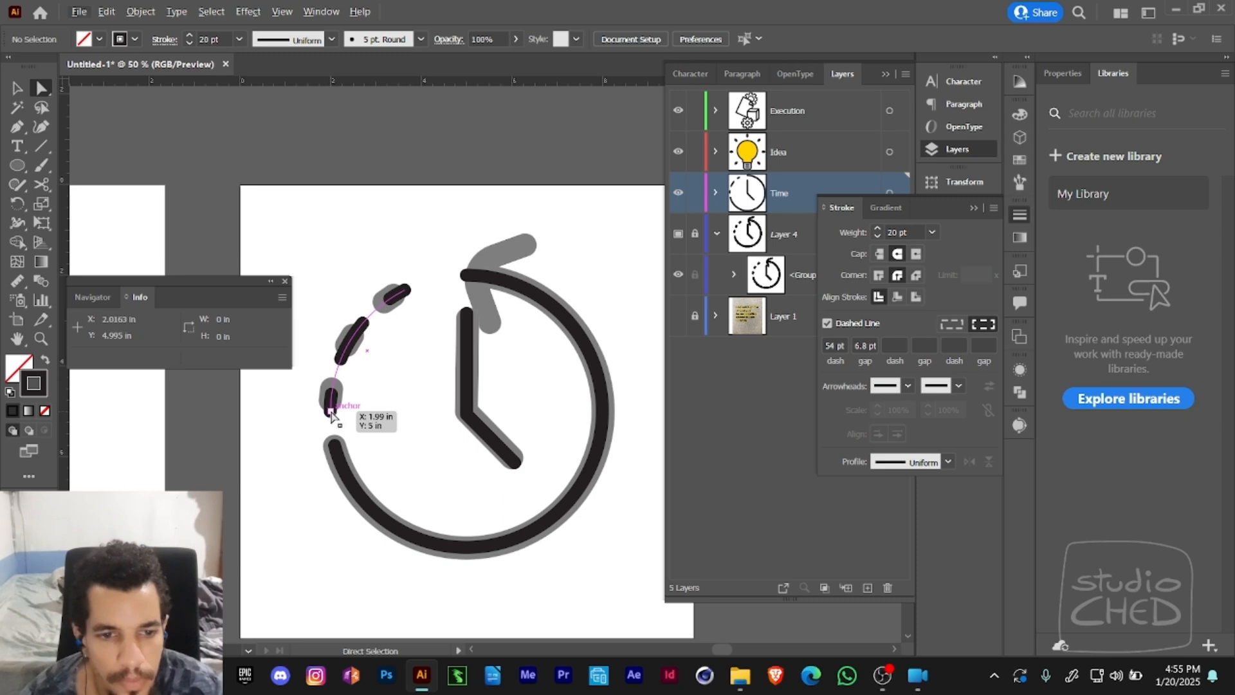
click(330, 412)
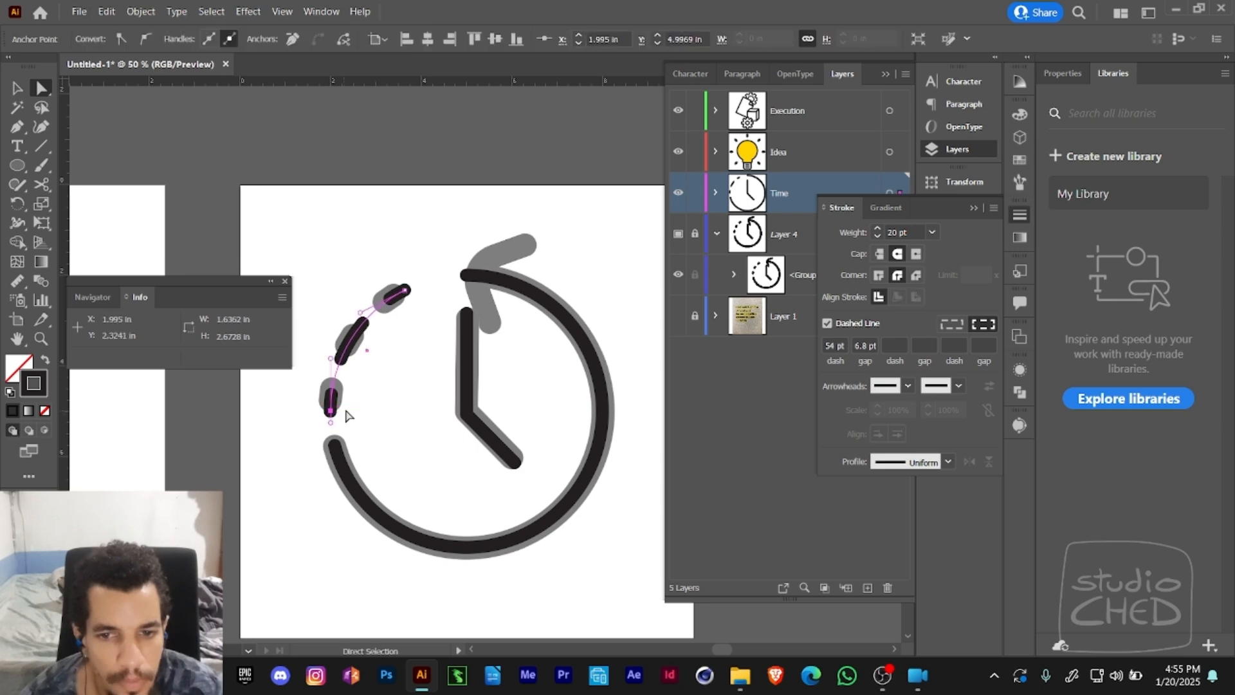
click(948, 328)
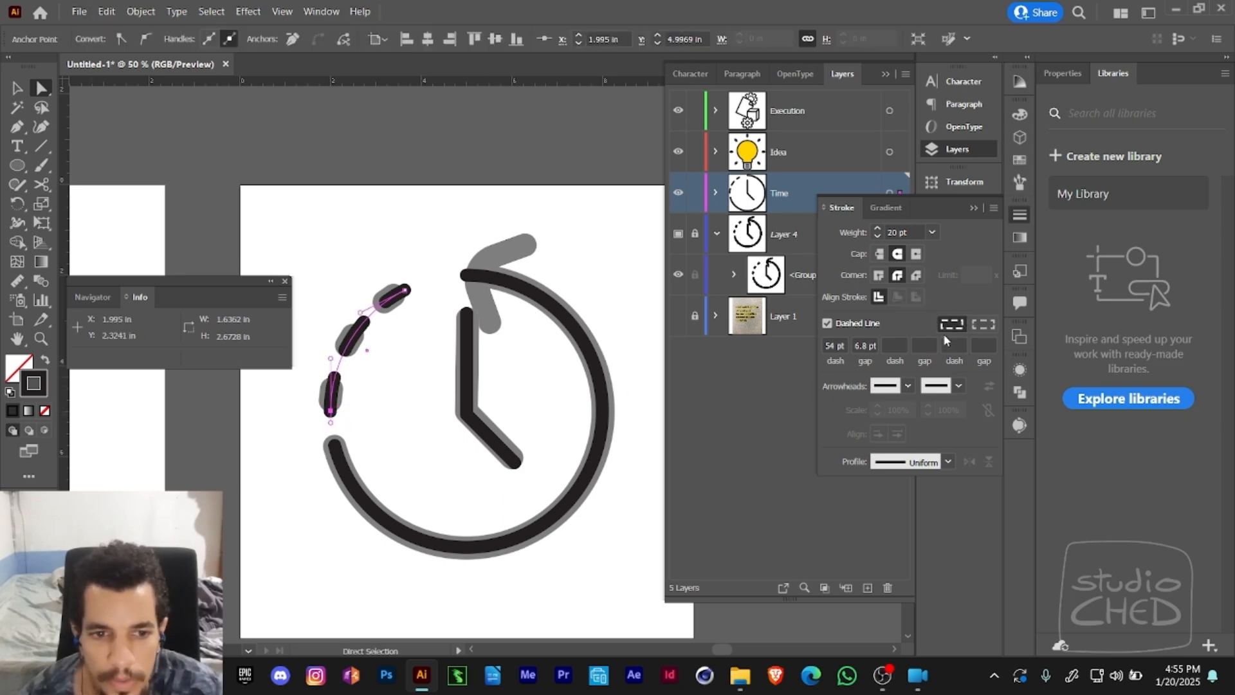
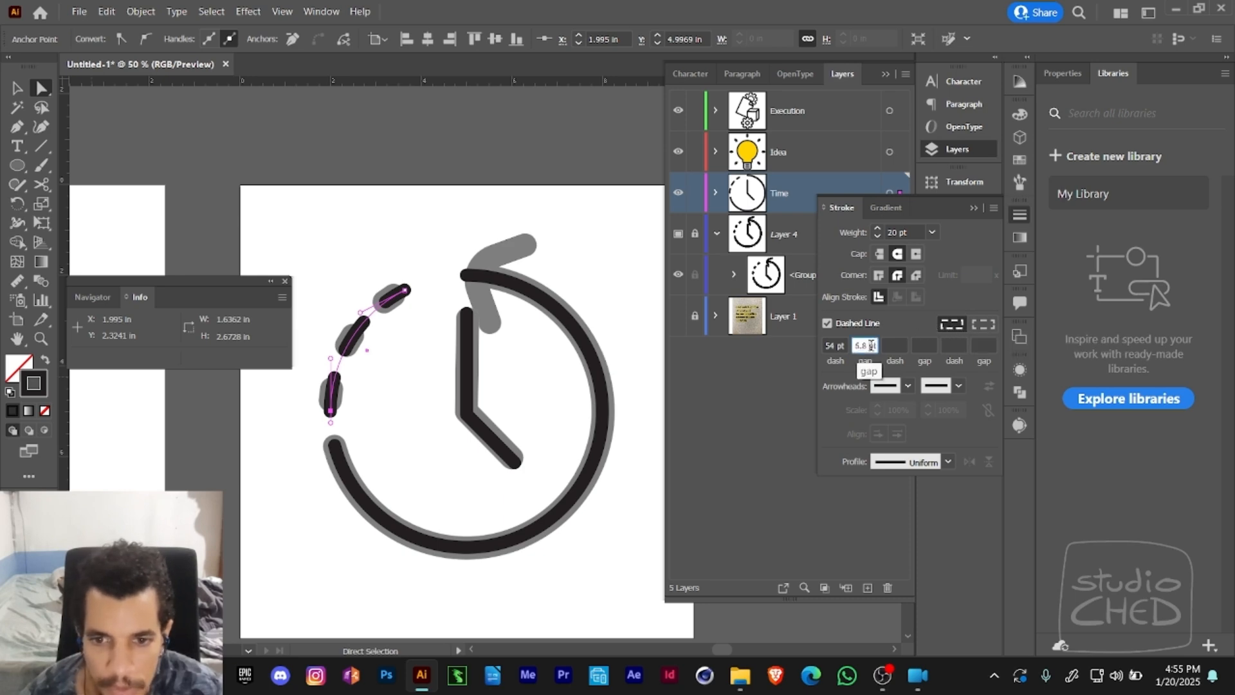
- Set the dashed arc's gap to 47 pt and shorten its dash length to 44 pt
drag(873, 345, 819, 340)
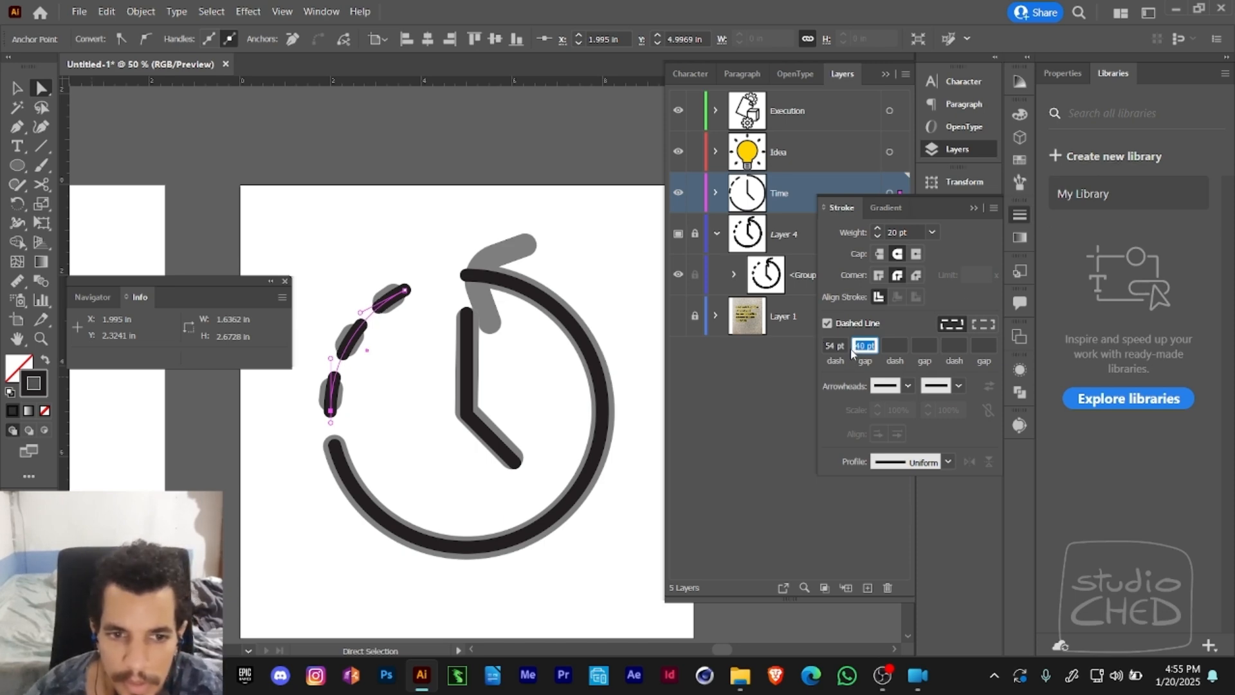
text(47)
click(830, 348)
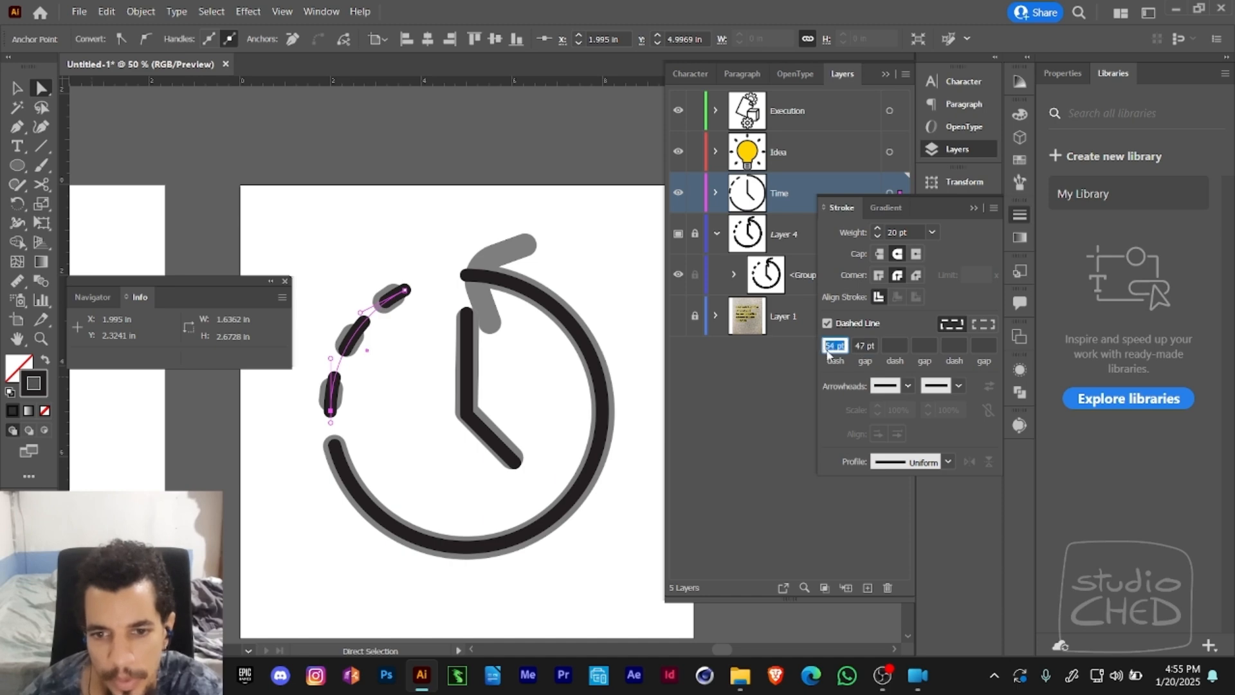
key(Down)
key(Down)
key(Down)
key(Down)
key(Down)
key(Down)
key(Down)
key(Down)
key(Down)
key(Down)
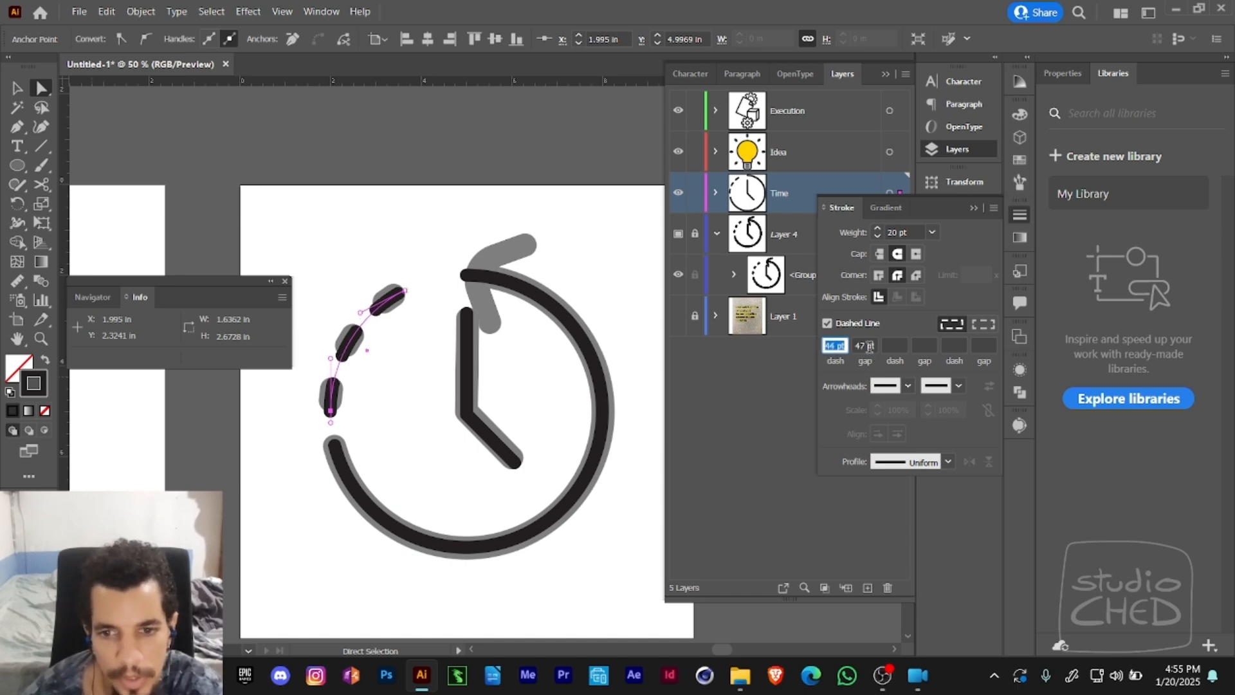
- Raise the dashed arc's gap to 53 pt, try a 41 pt dash, and set the dash back to 44 pt
click(869, 347)
key(Up)
key(Up)
key(Up)
key(Up)
key(Up)
click(831, 348)
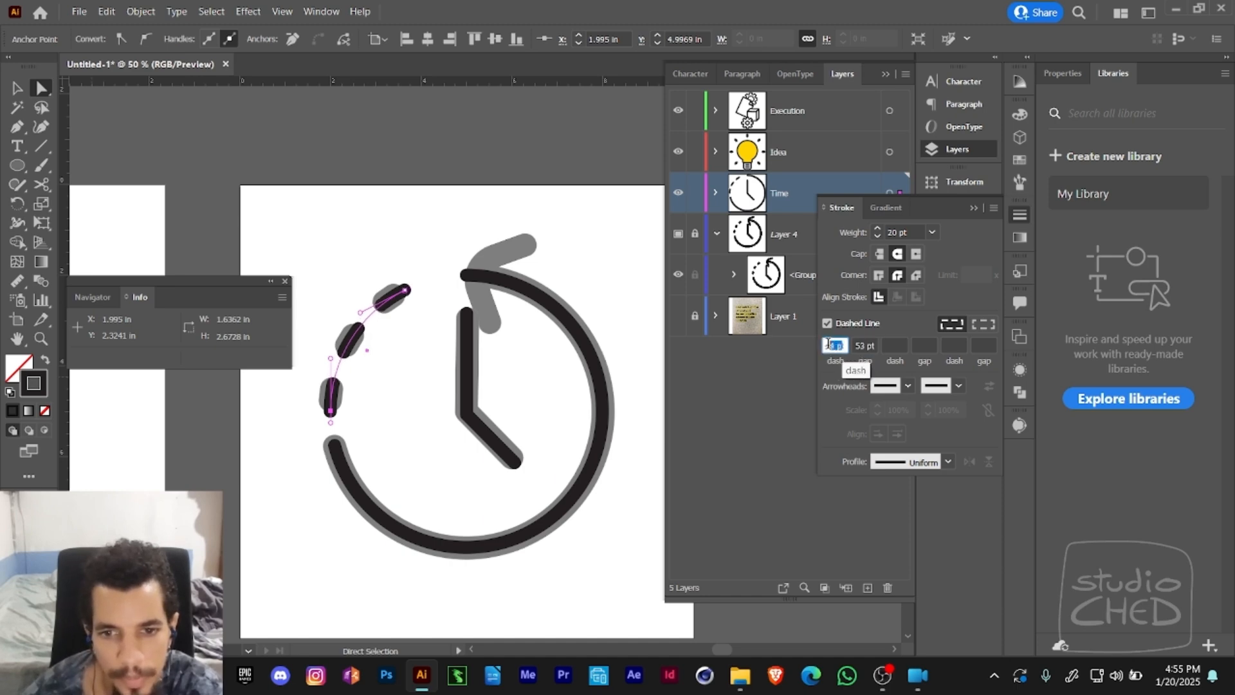
key(Down)
key(Down)
key(Down)
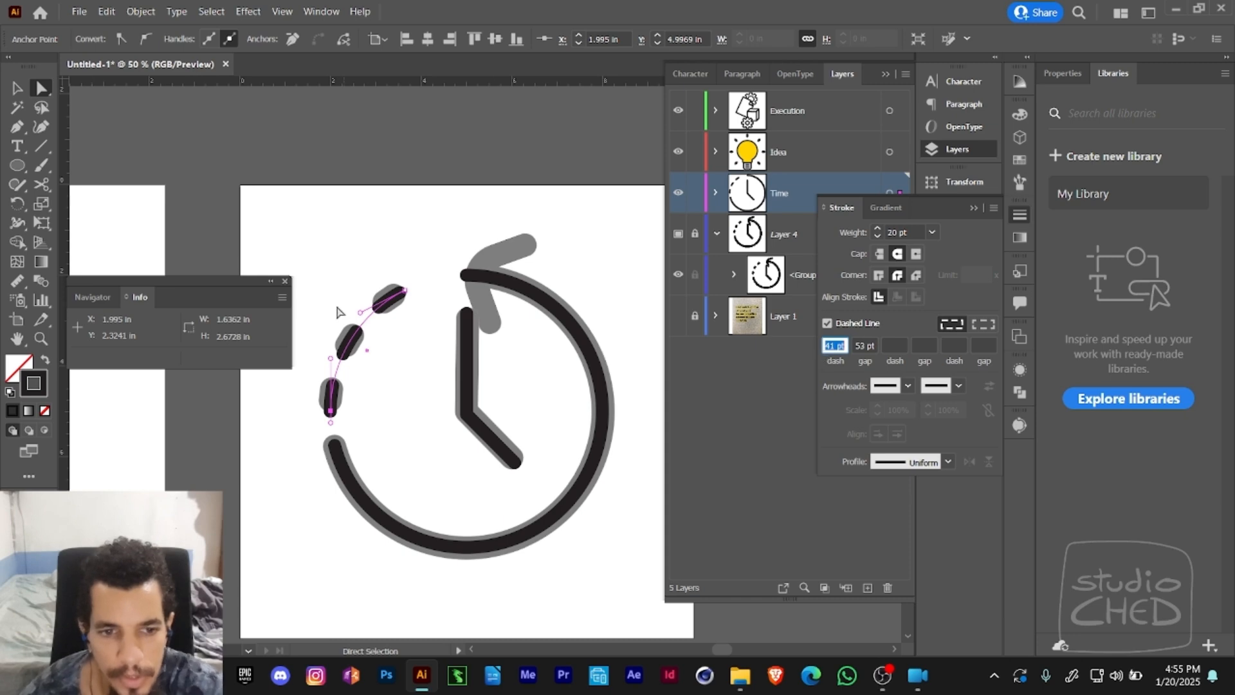
text(4)
- Try moving the dashed arc's upper end anchor and undo it, then try projecting caps and return to round caps
click(335, 425)
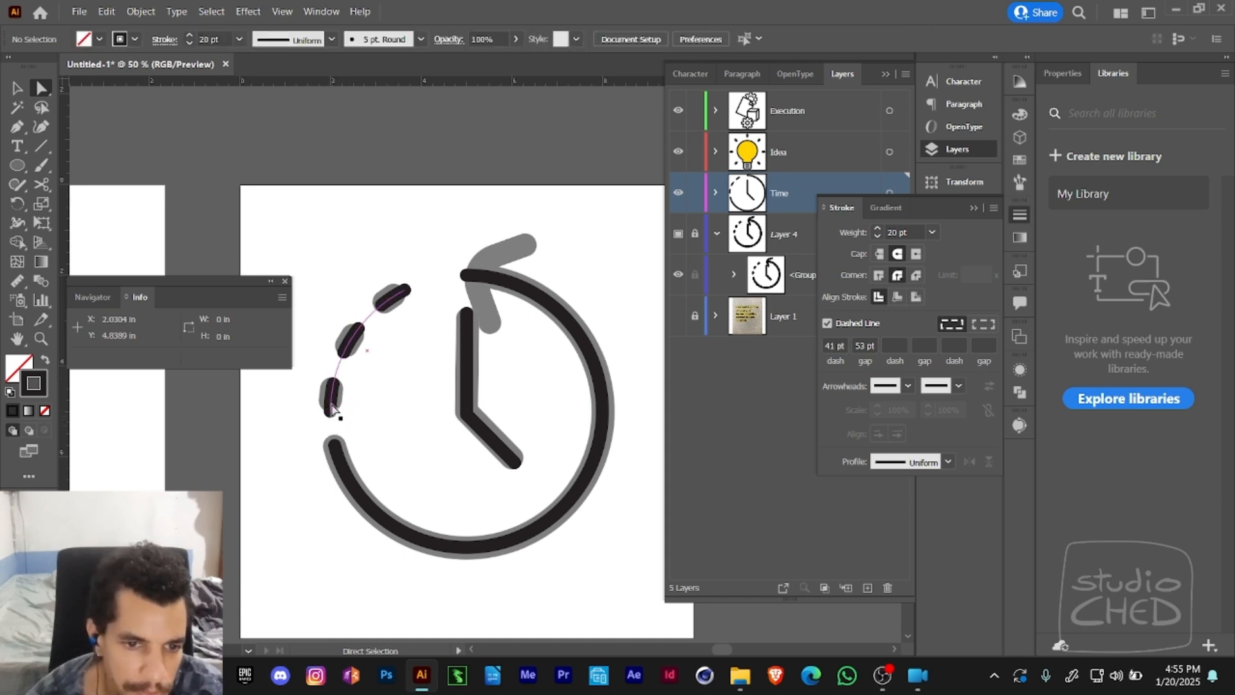
drag(333, 407, 331, 413)
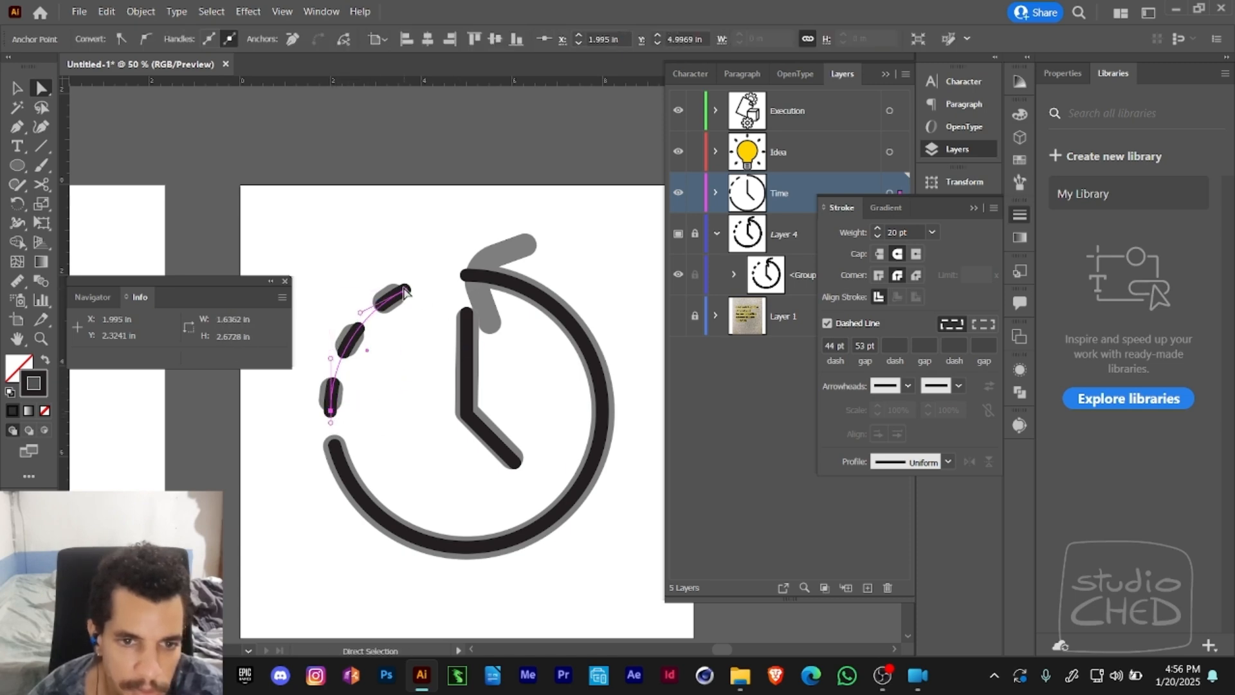
drag(405, 293, 380, 287)
key(ctrl+z)
key(ctrl+space)
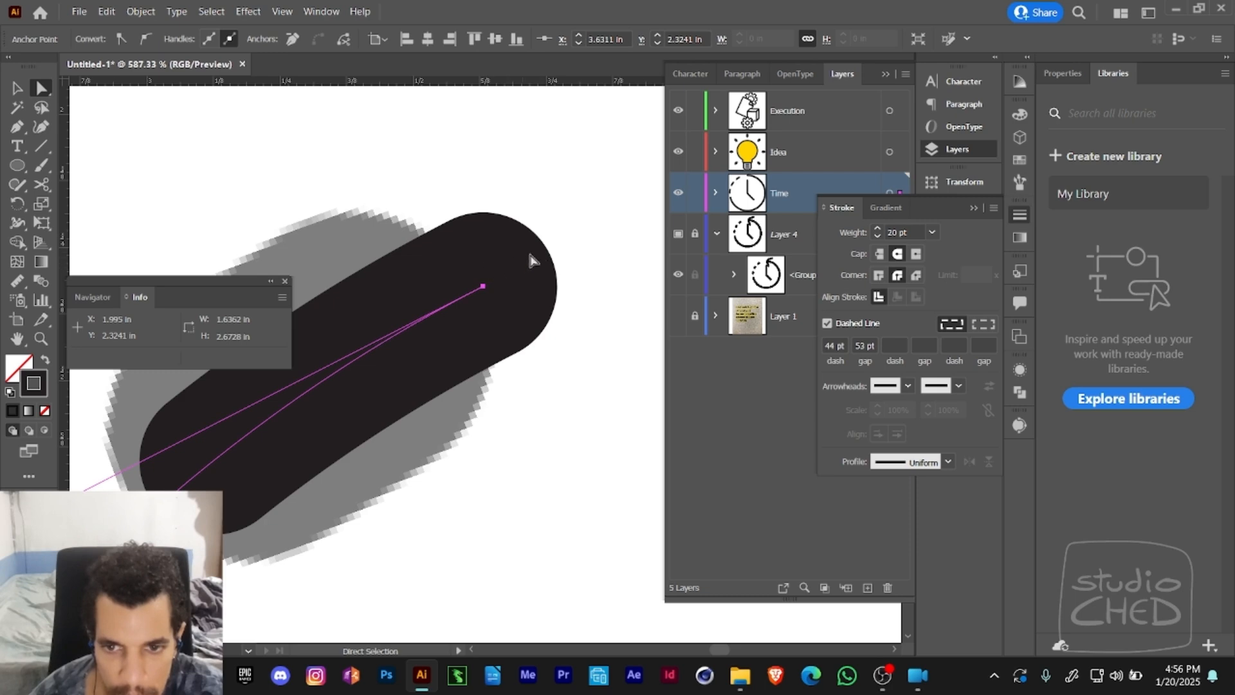
click(917, 255)
click(898, 253)
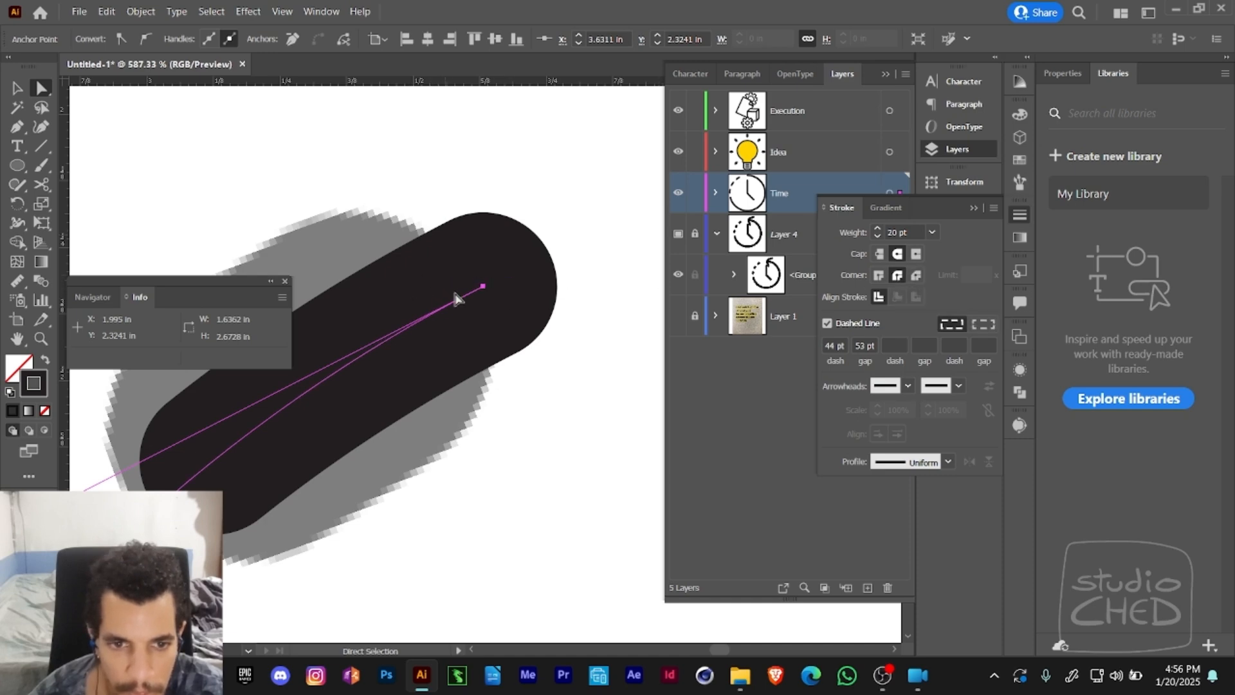
- Cut the dashed arc near its upper end with the Scissors tool and delete the overhanging end piece
drag(487, 294, 571, 266)
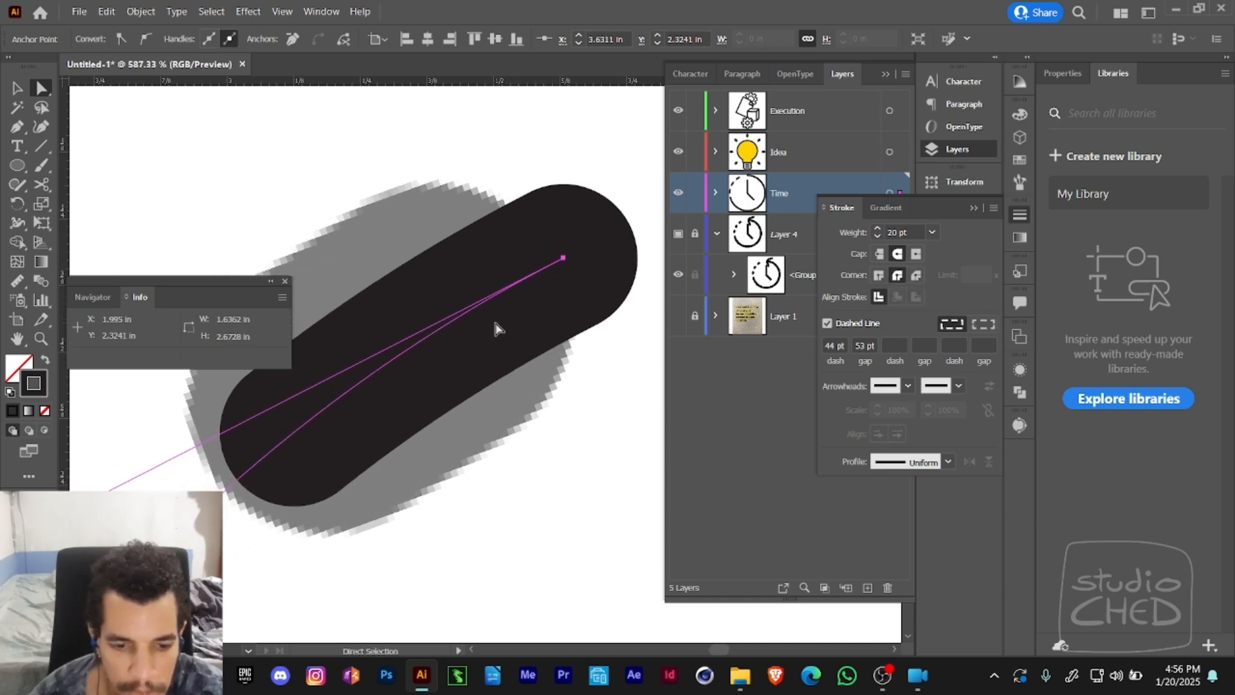
key(c)
click(466, 312)
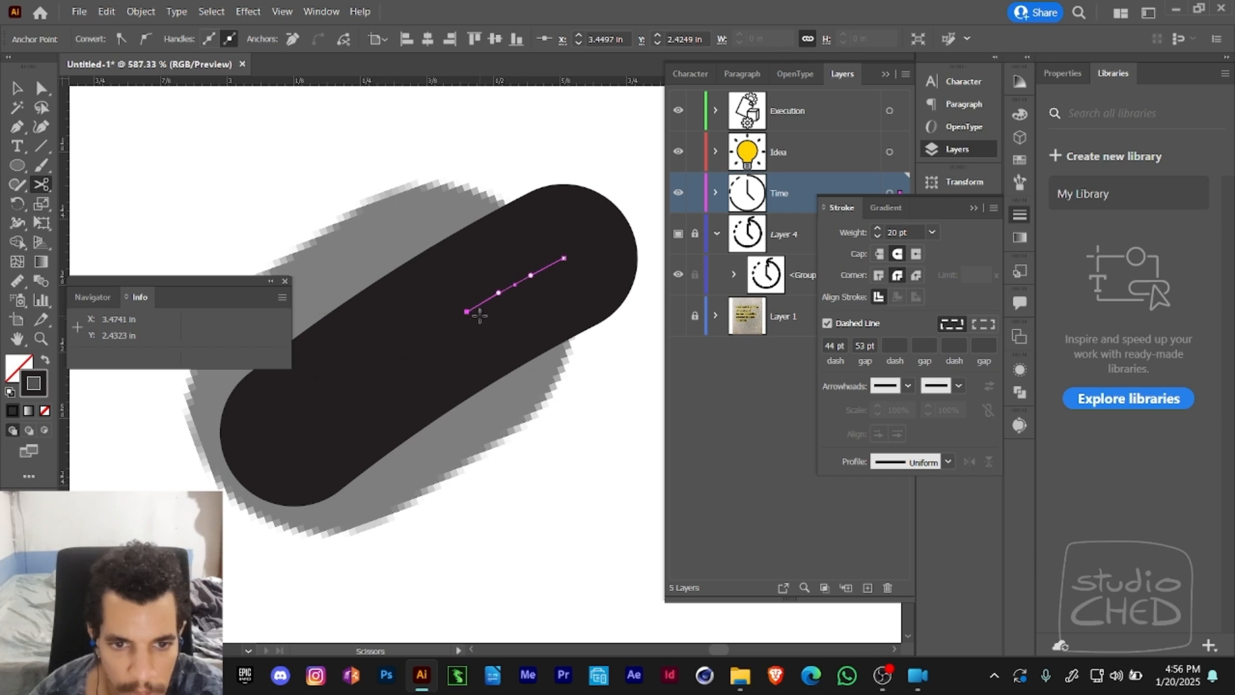
key(a)
key(Delete)
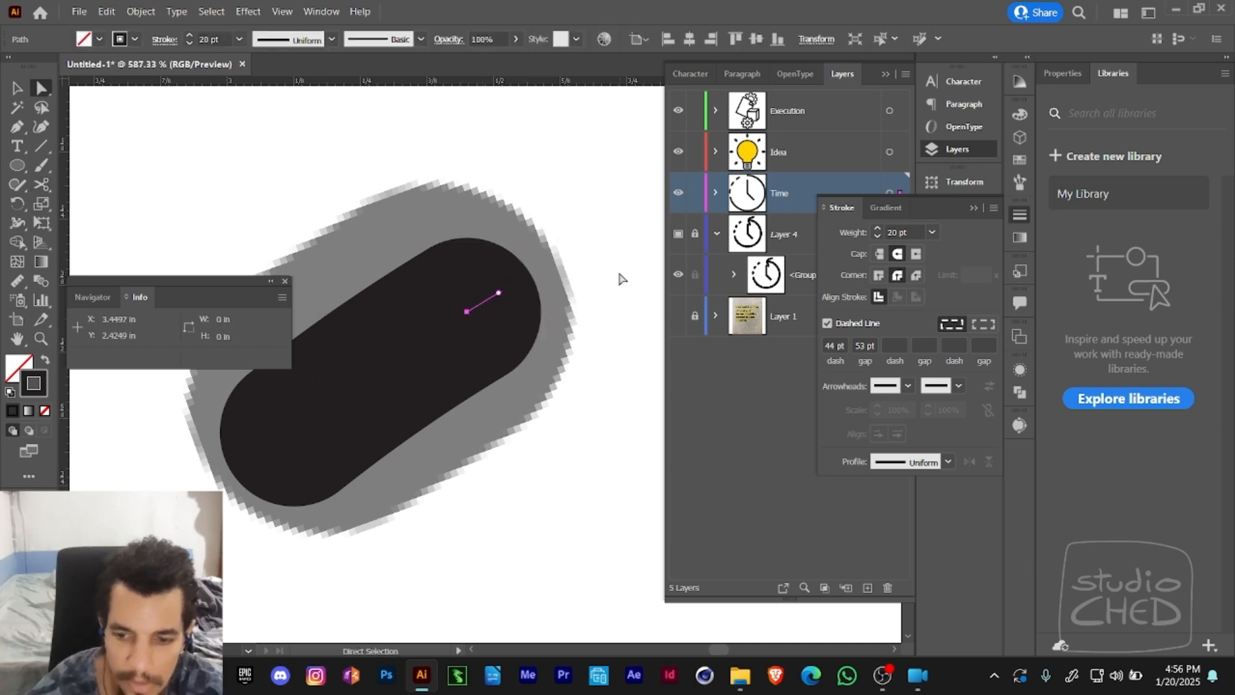
- Cut the dashed arc just above its lower end with the Scissors tool and delete the leftover end piece
key(z)
alt+click(525, 289)
drag(515, 366, 546, 184)
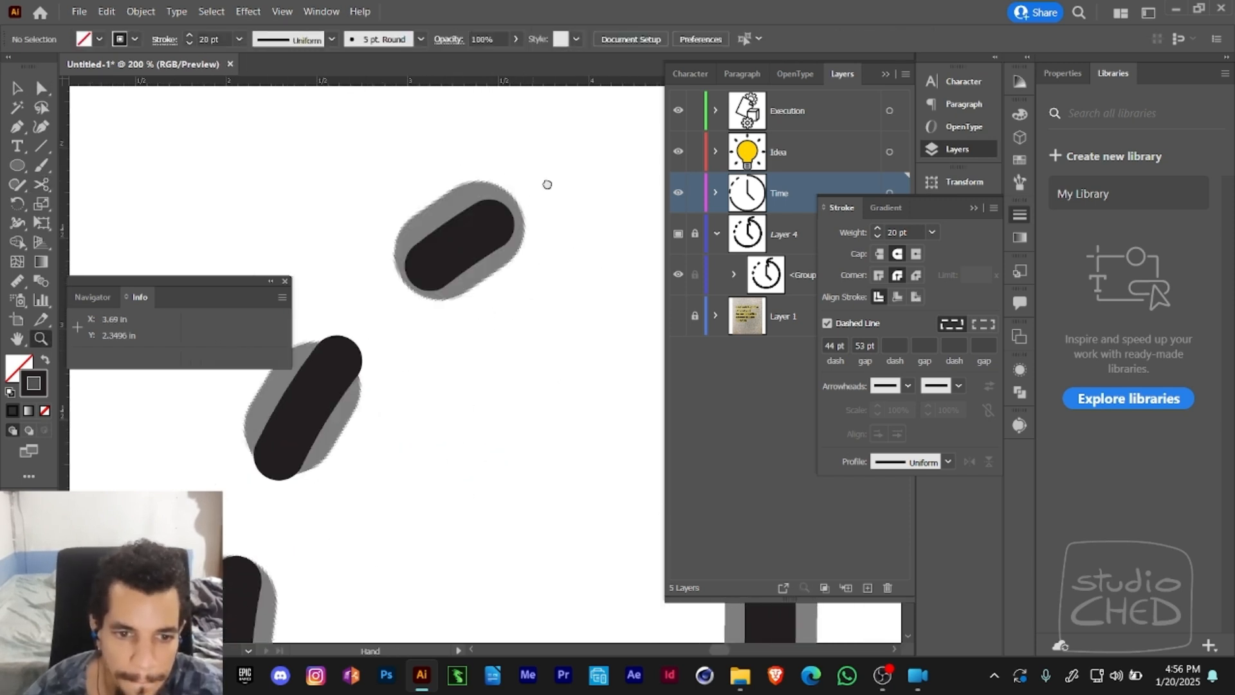
drag(367, 510, 518, 234)
key(a)
drag(423, 386, 360, 352)
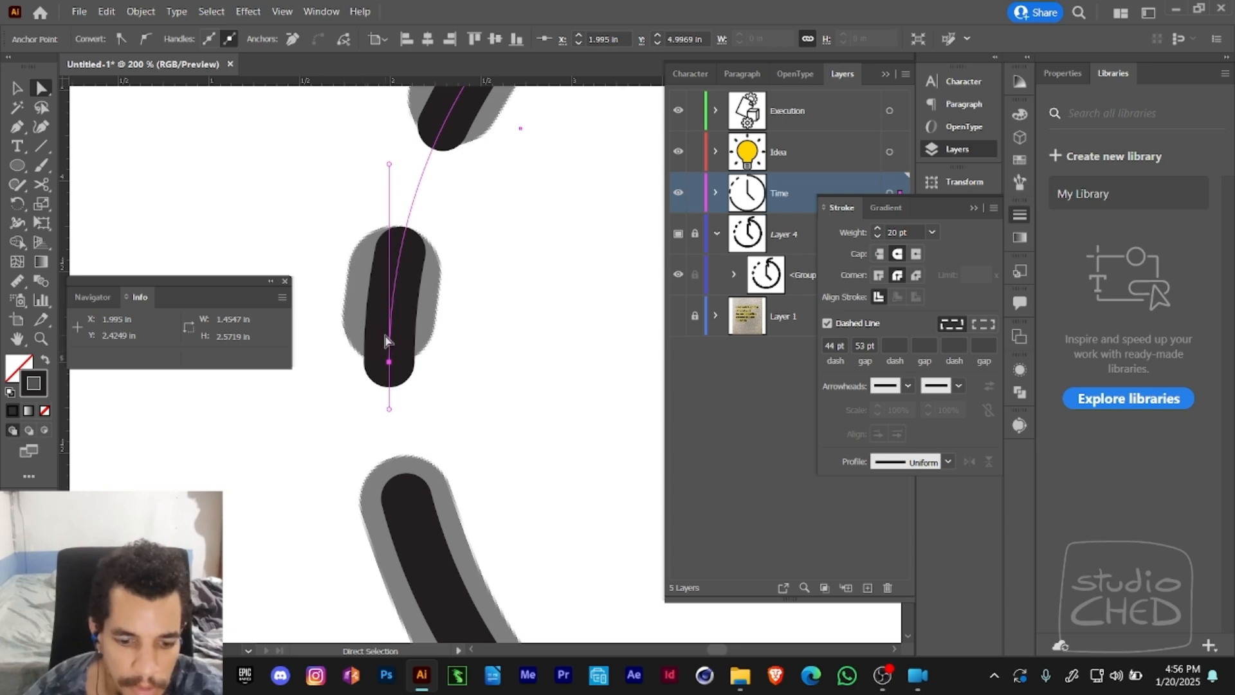
key(c)
click(390, 336)
key(a)
click(365, 394)
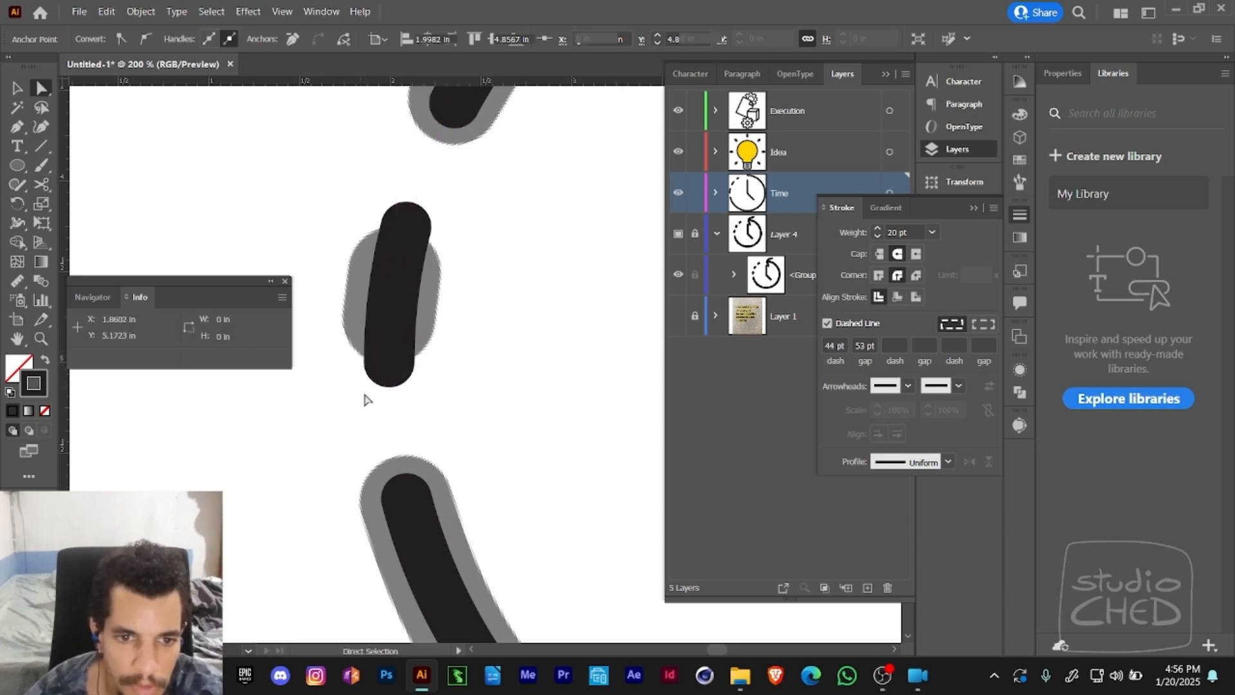
click(389, 355)
key(Delete)
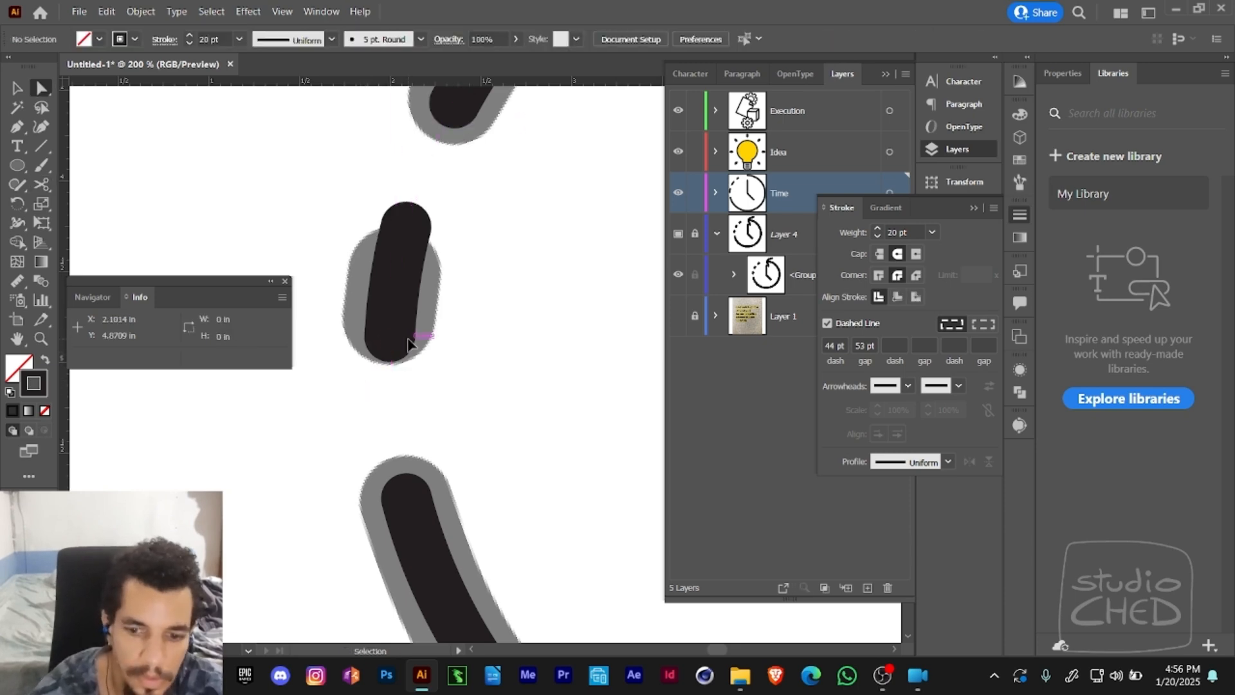
- Select the trimmed dashed arc and try a dash length of 36 pt against the template
scroll(408, 345, down, 4)
drag(479, 212, 324, 205)
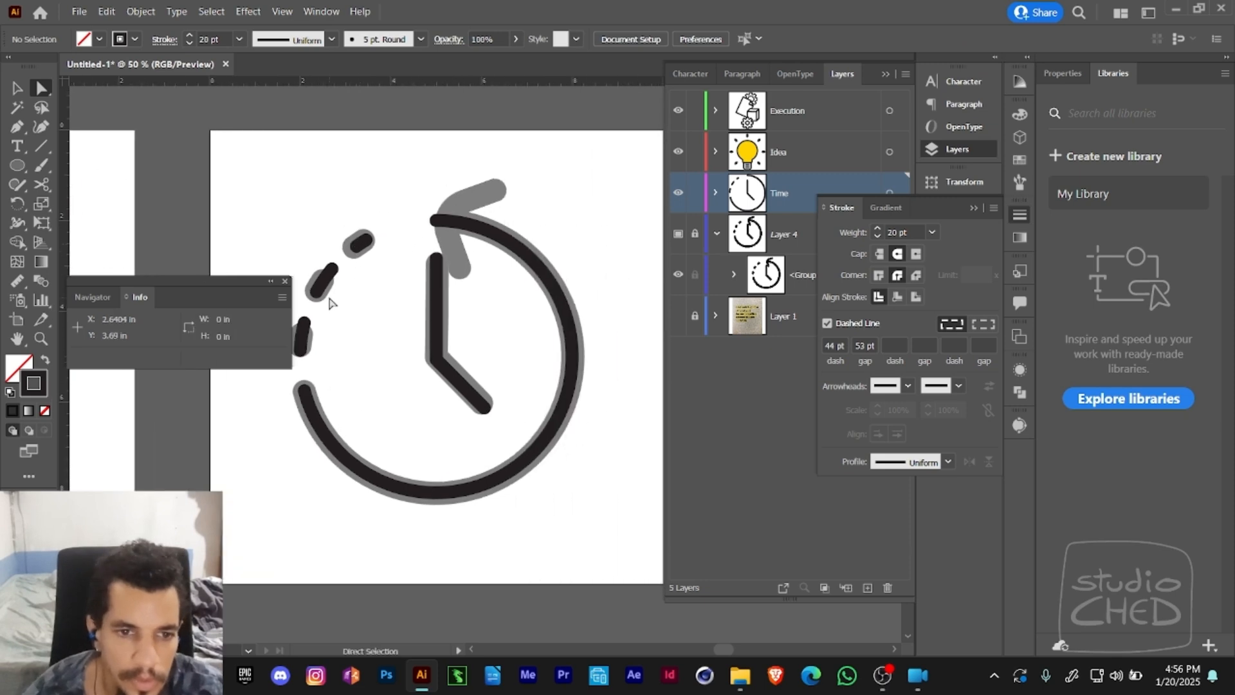
drag(327, 286, 384, 287)
click(376, 287)
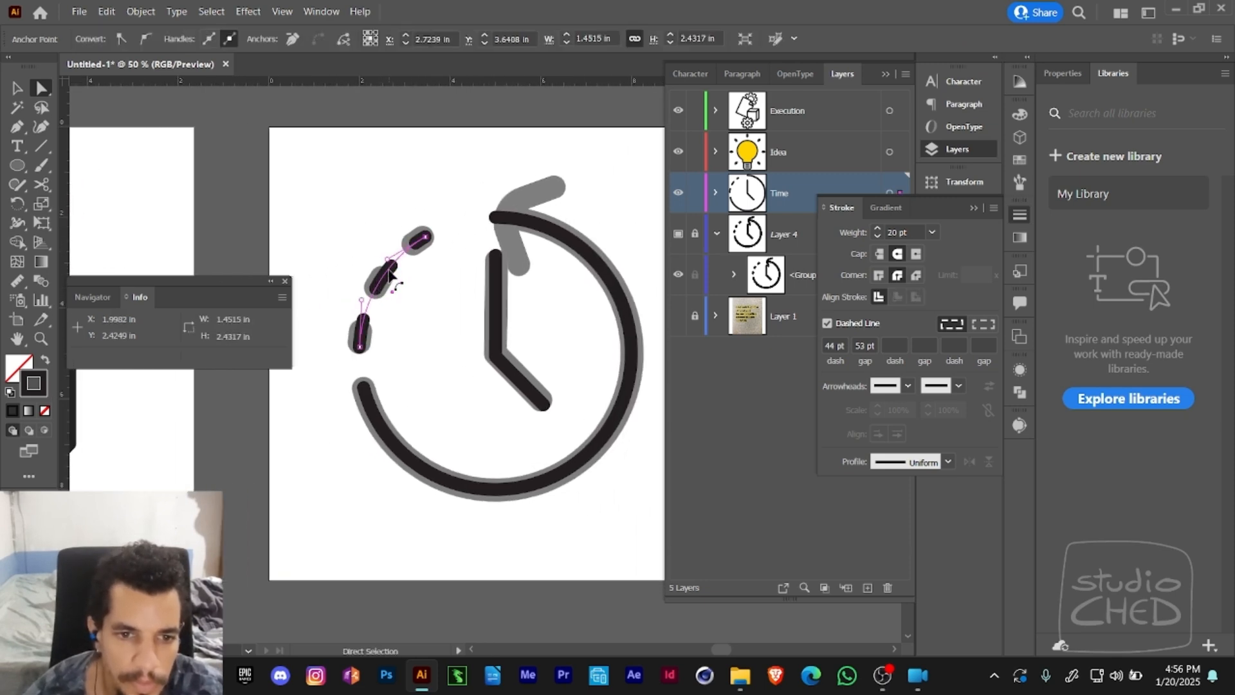
drag(579, 282, 514, 276)
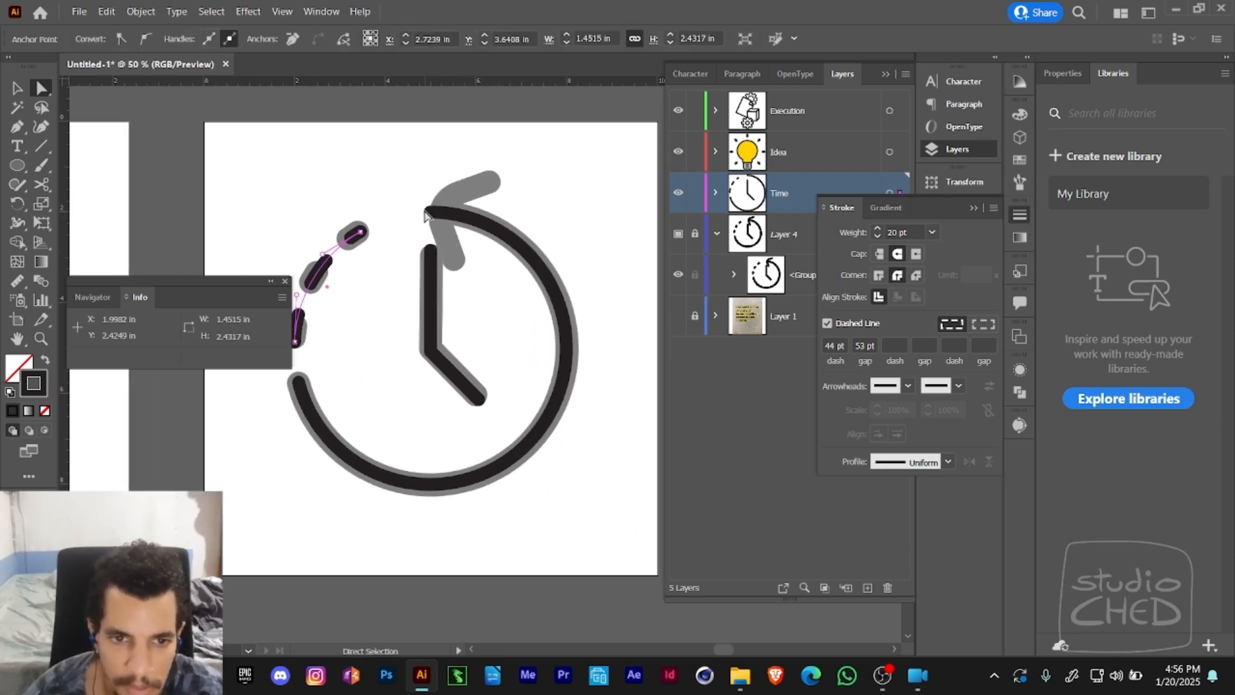
drag(403, 239, 456, 208)
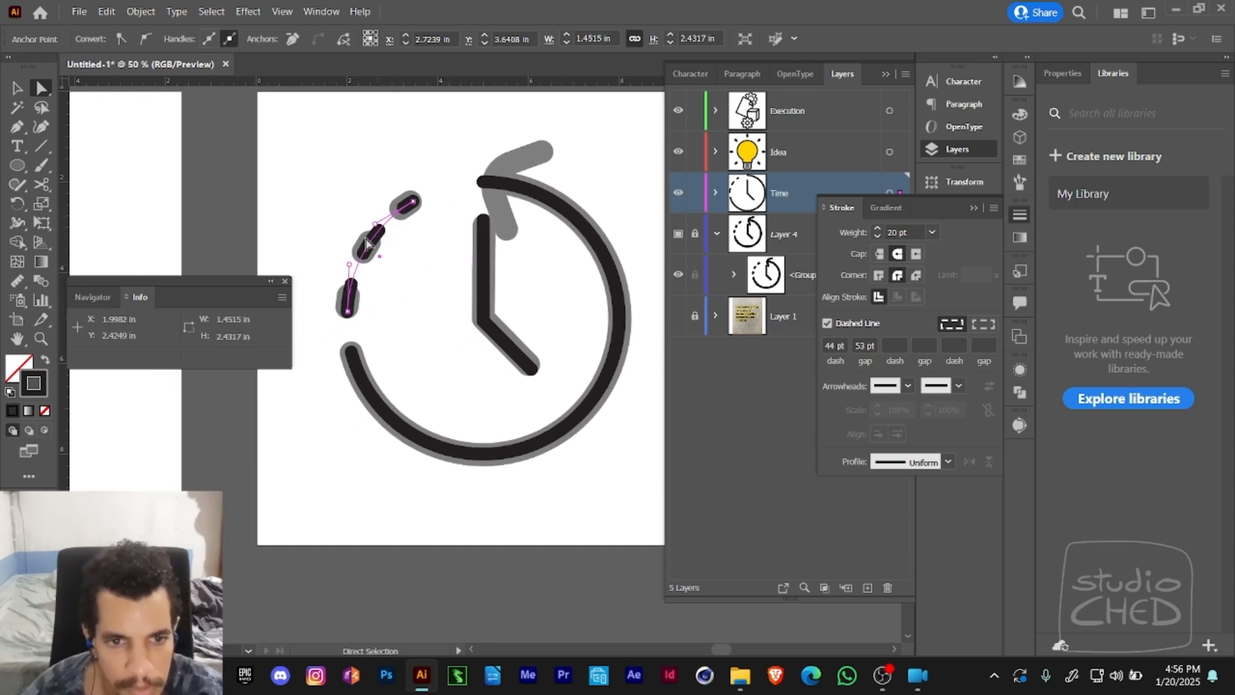
click(840, 344)
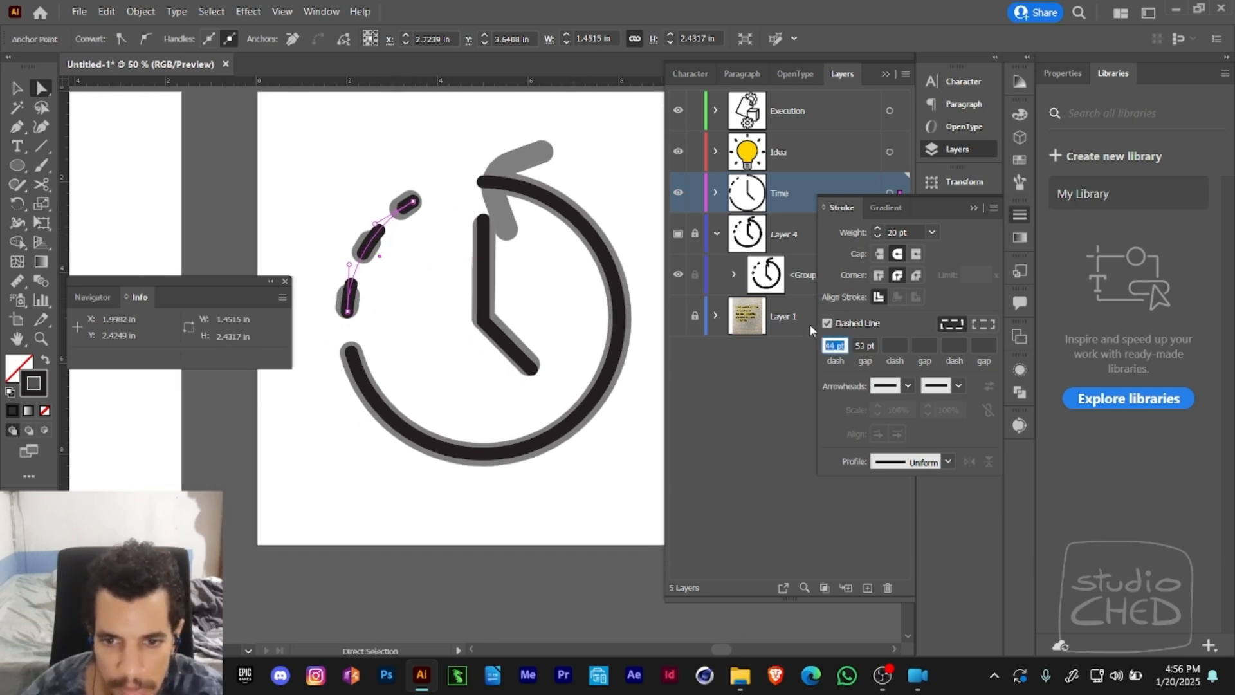
key(Down)
key(Down)
key(Down)
key(Down)
key(Down)
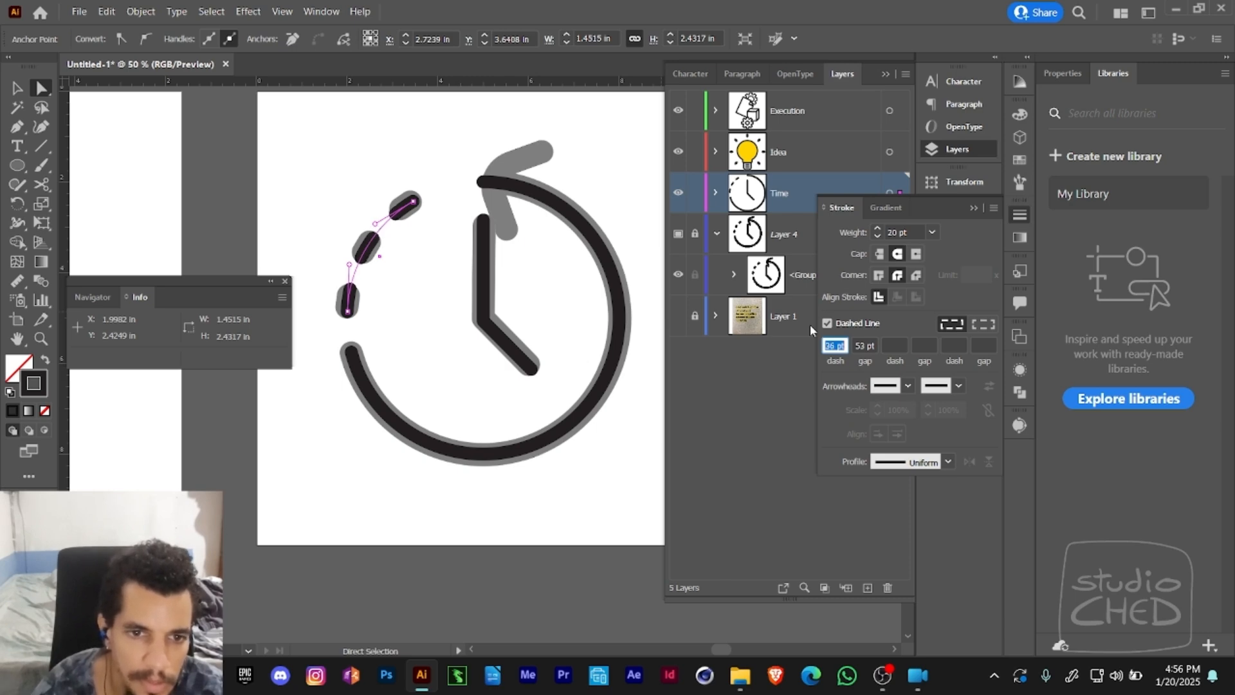
- Collapse the floating Navigator and Info panel to icons and deselect the dashed arc
key(space)
drag(549, 341, 426, 358)
click(270, 281)
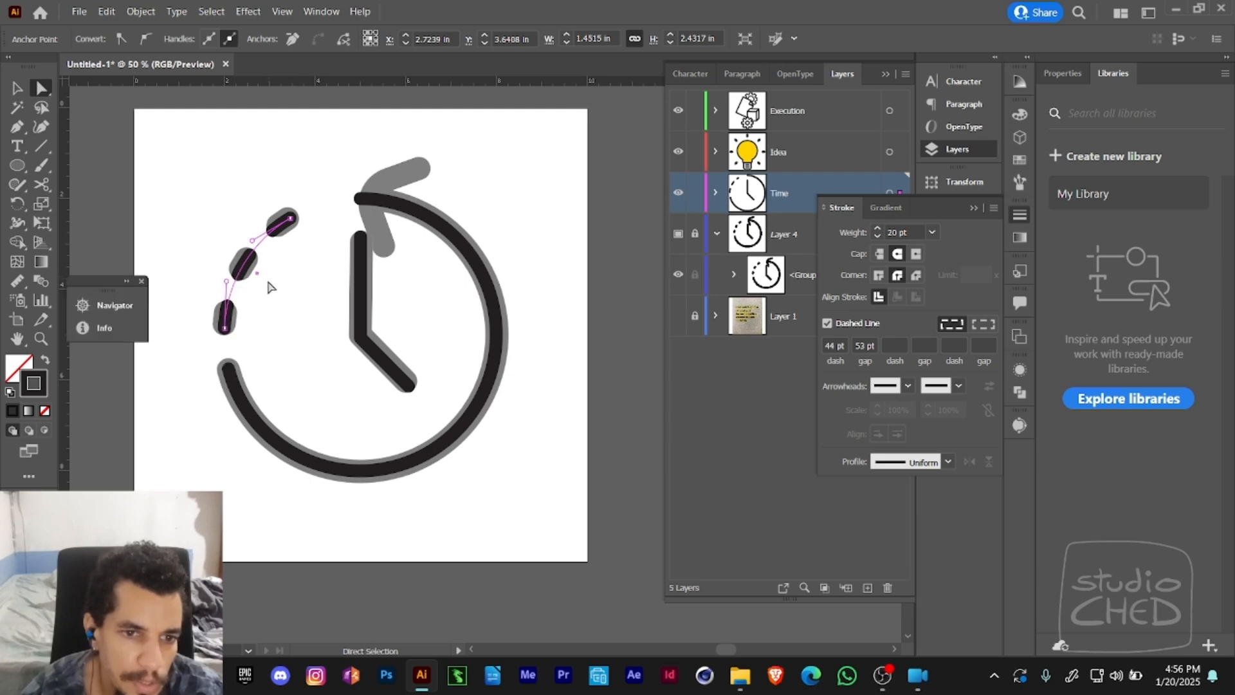
click(90, 214)
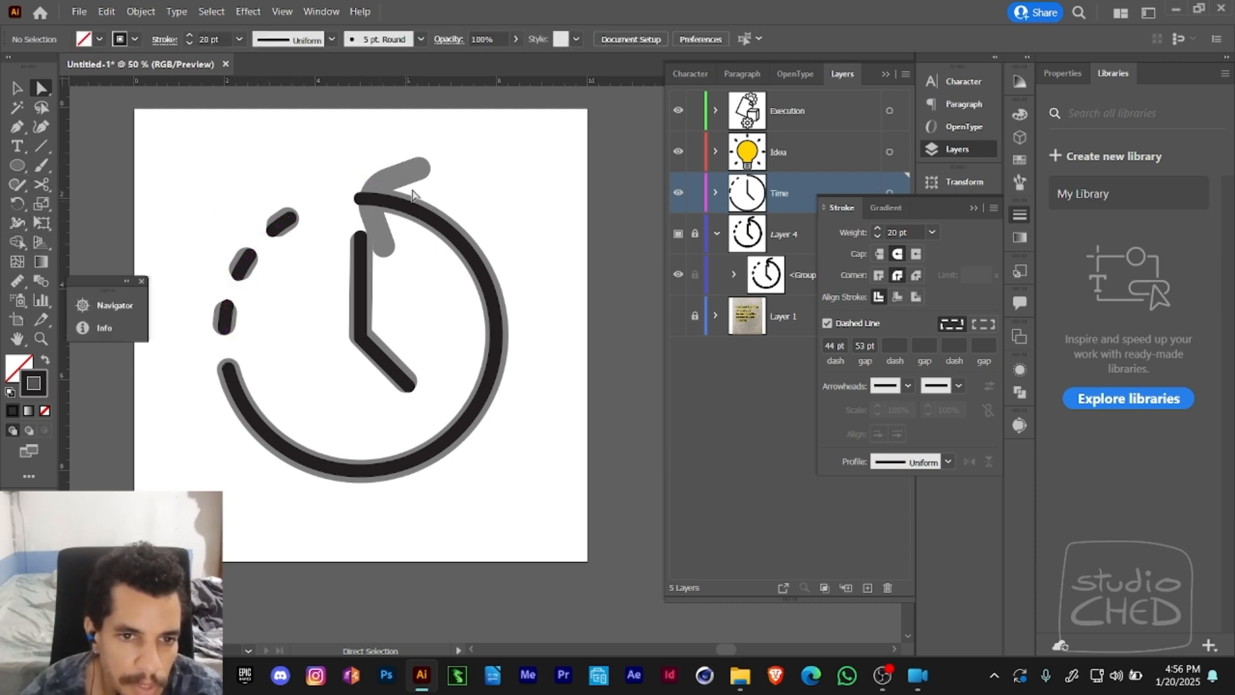
- Select the whole solid clock arc and apply the Arrow 1 arrowhead to its upper end
click(356, 192)
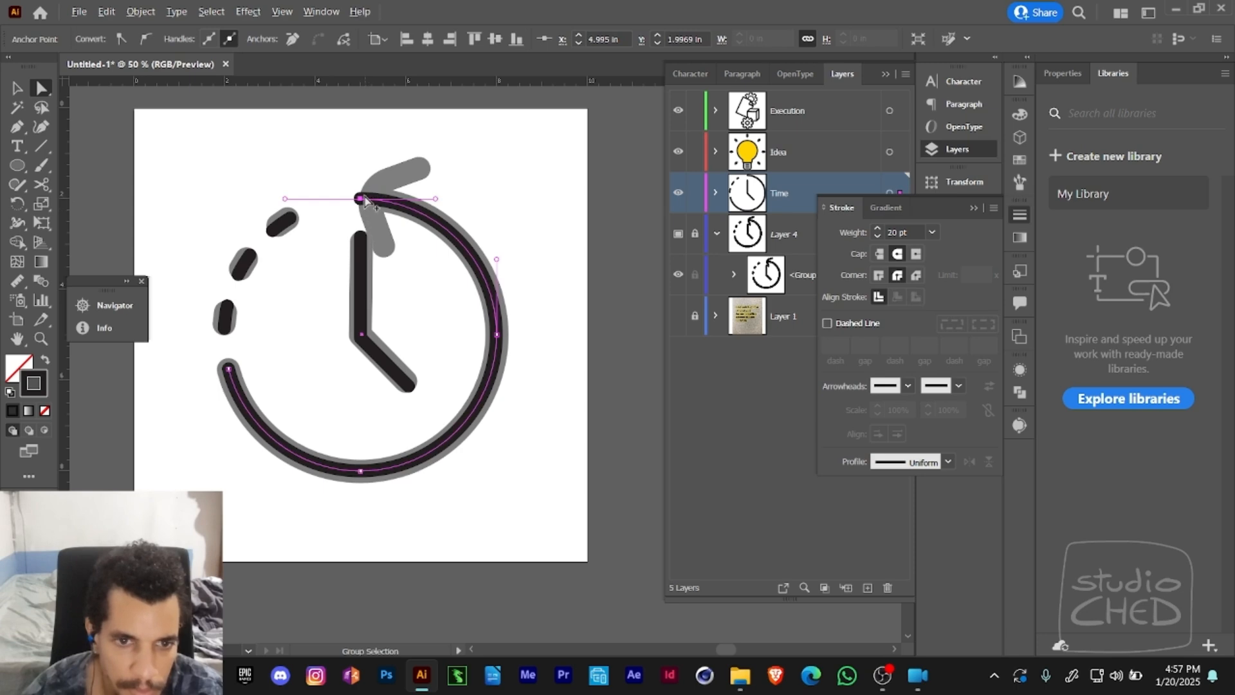
click(371, 210)
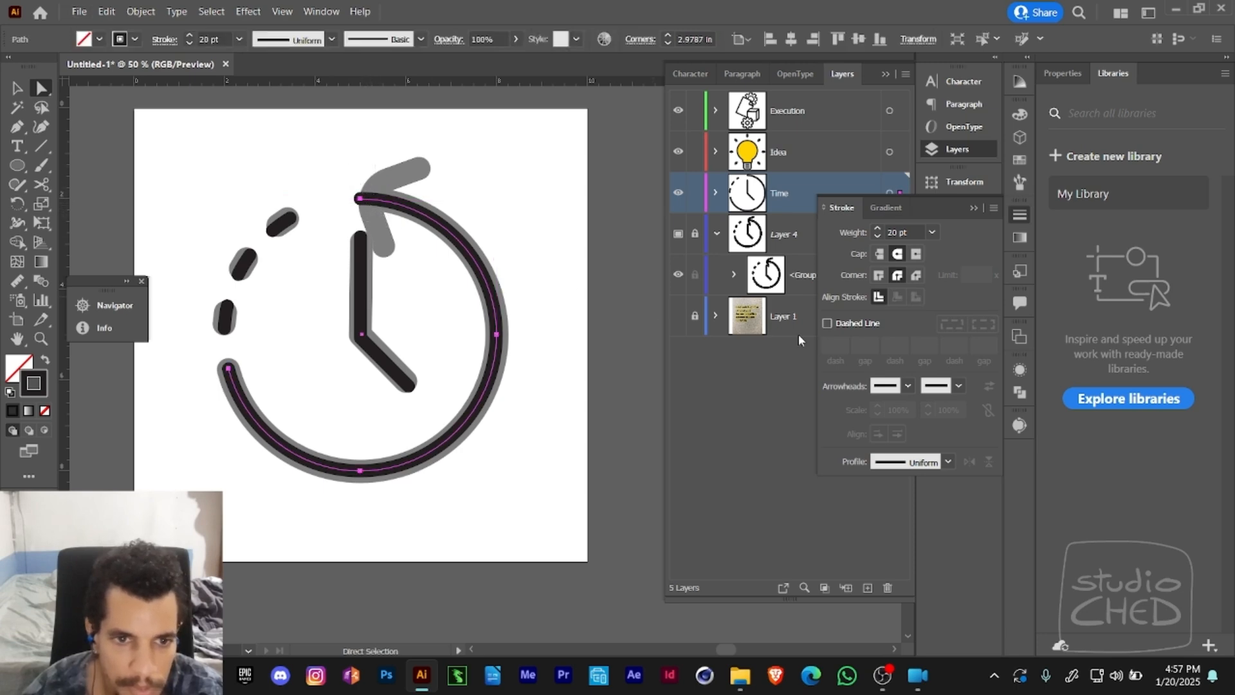
click(909, 386)
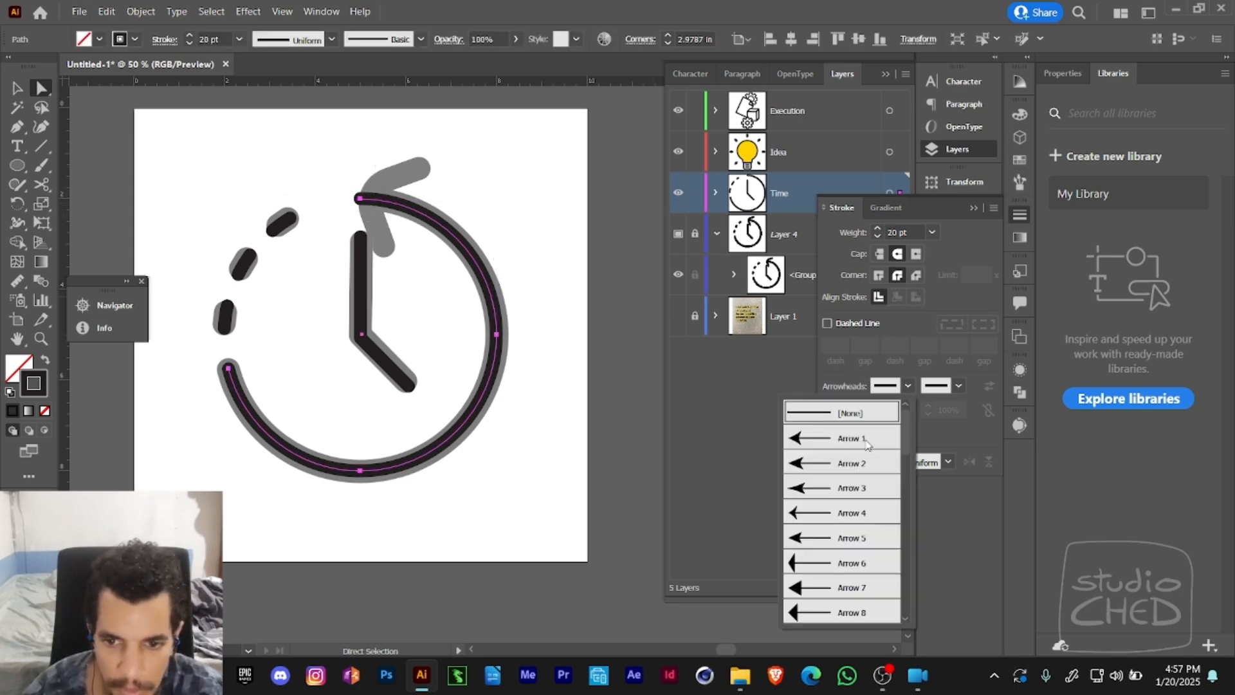
click(866, 444)
- Try the Arrow 11 and Arrow 13 arrowheads on the solid arc's upper end
click(908, 386)
scroll(903, 461, down, 3)
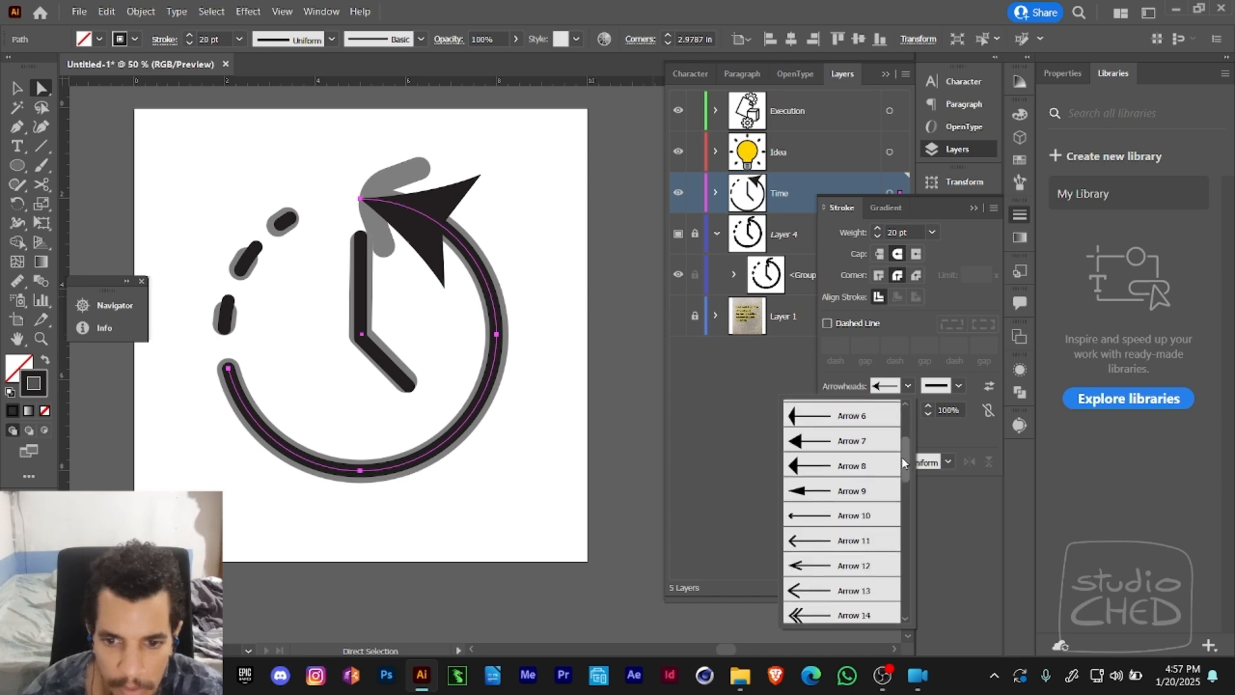
scroll(904, 462, down, 2)
scroll(901, 461, up, 3)
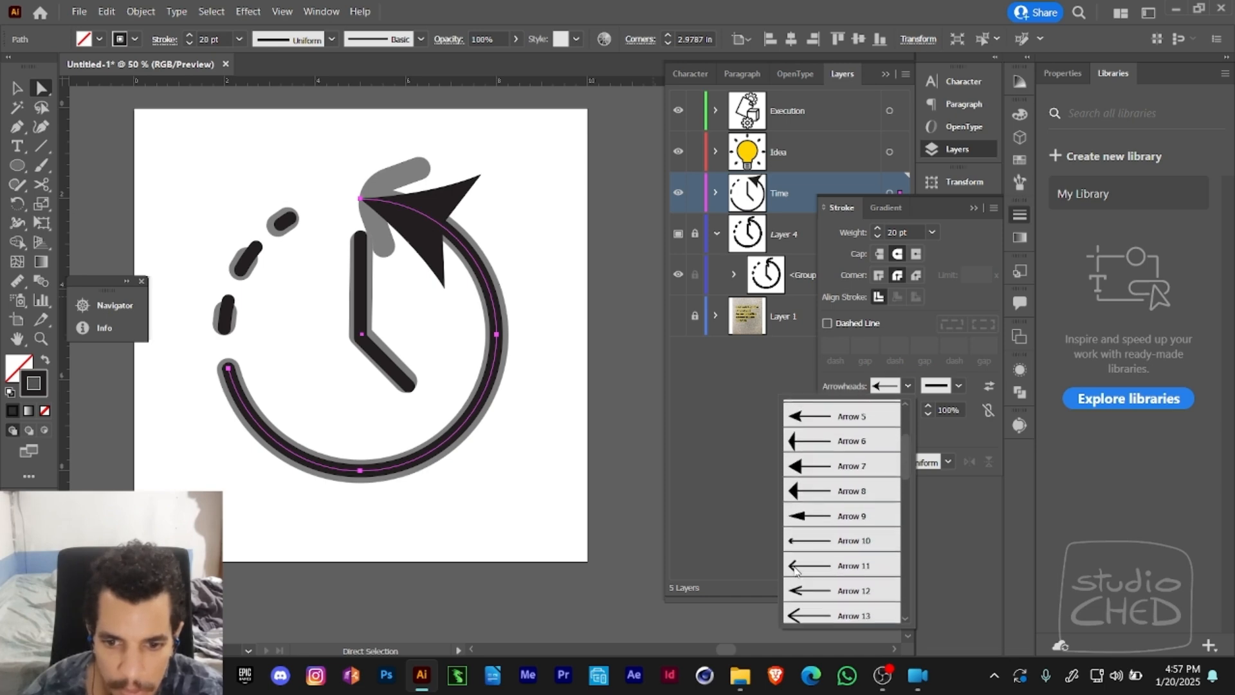
click(796, 569)
click(908, 386)
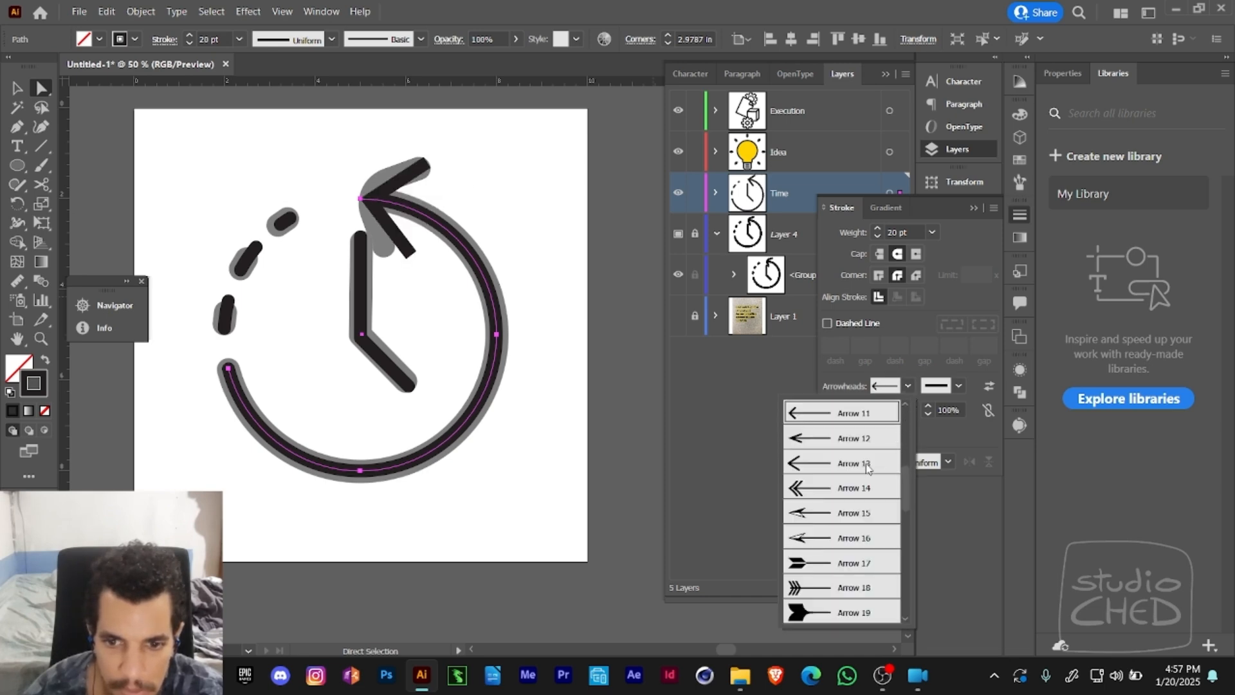
click(818, 467)
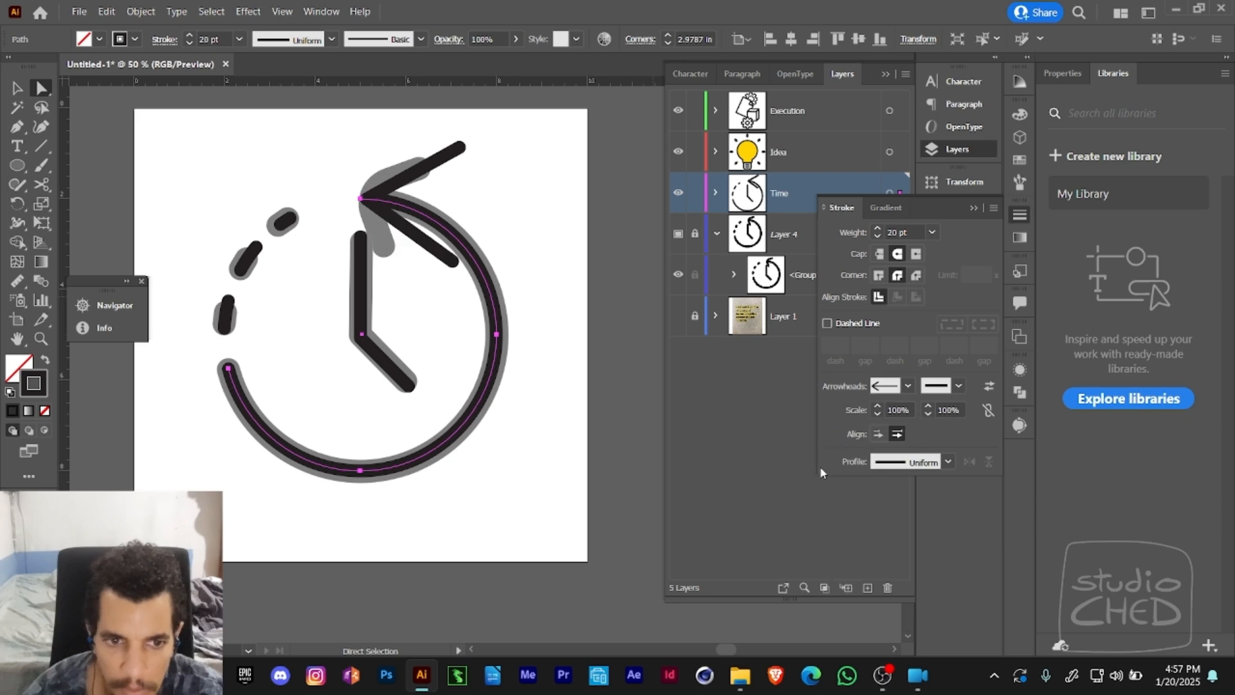
- Look through the other arrowhead styles and set the solid arc's upper end to Arrow 1
click(908, 386)
scroll(908, 440, up, 3)
click(899, 481)
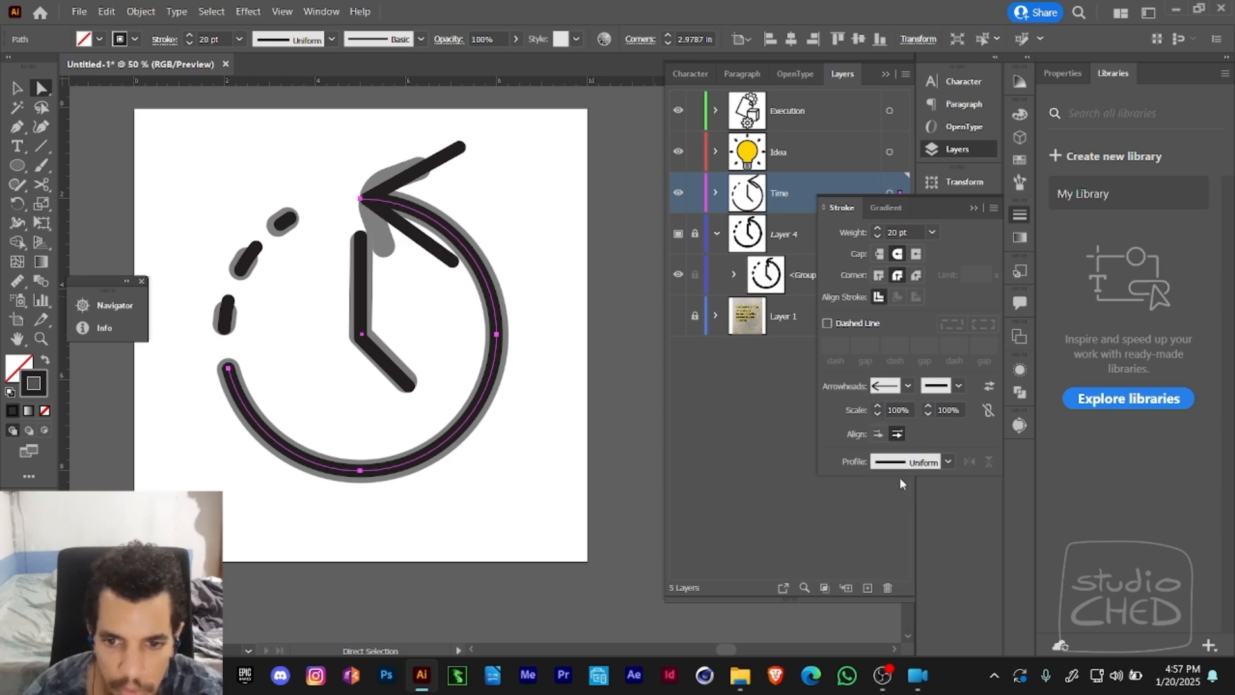
key(ctrl+z)
click(907, 386)
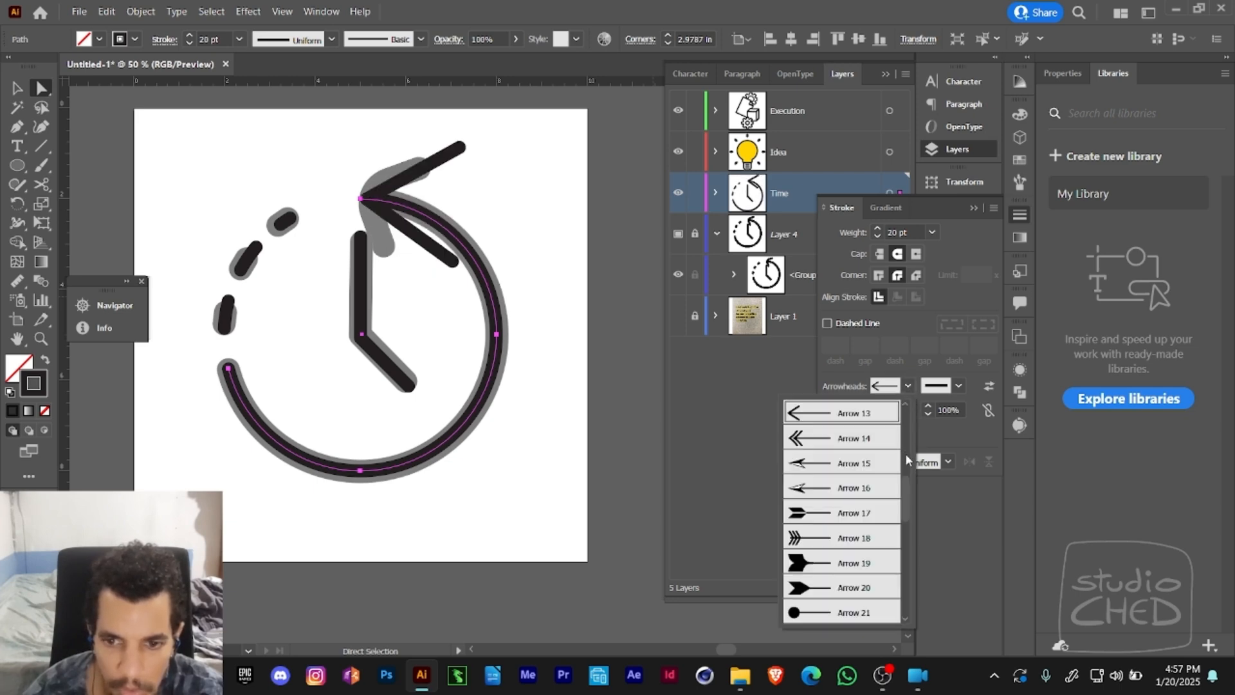
scroll(894, 515, down, 6)
scroll(886, 587, up, 10)
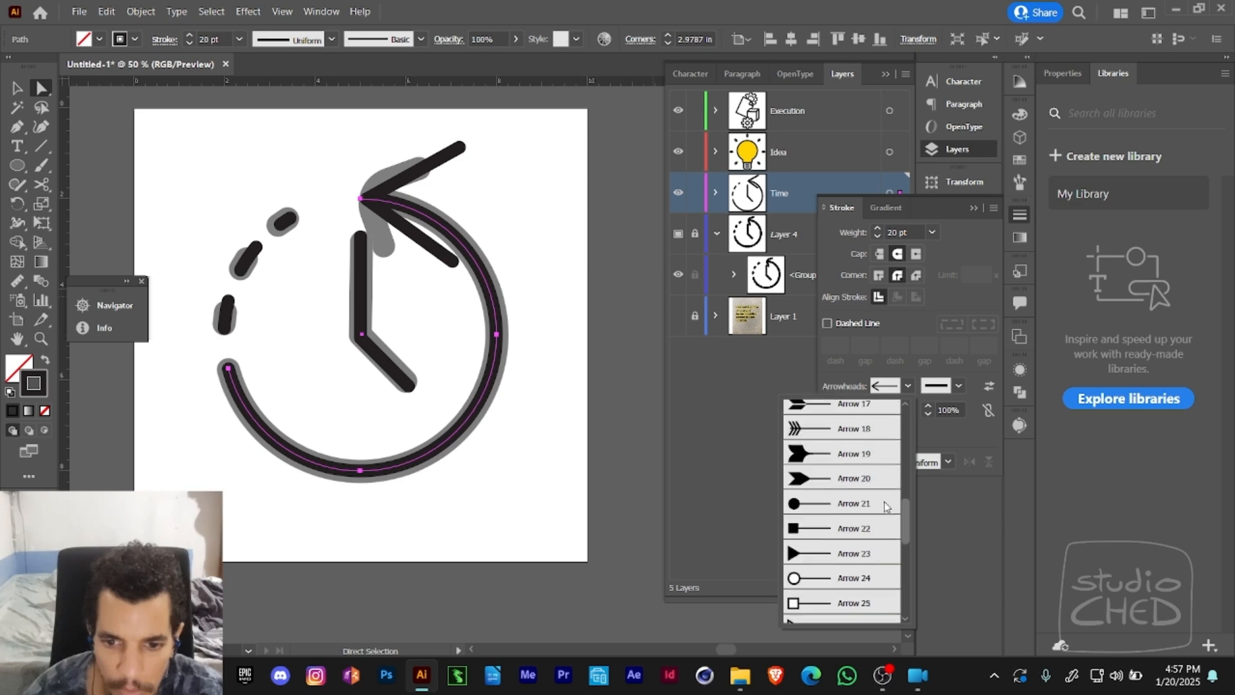
click(818, 440)
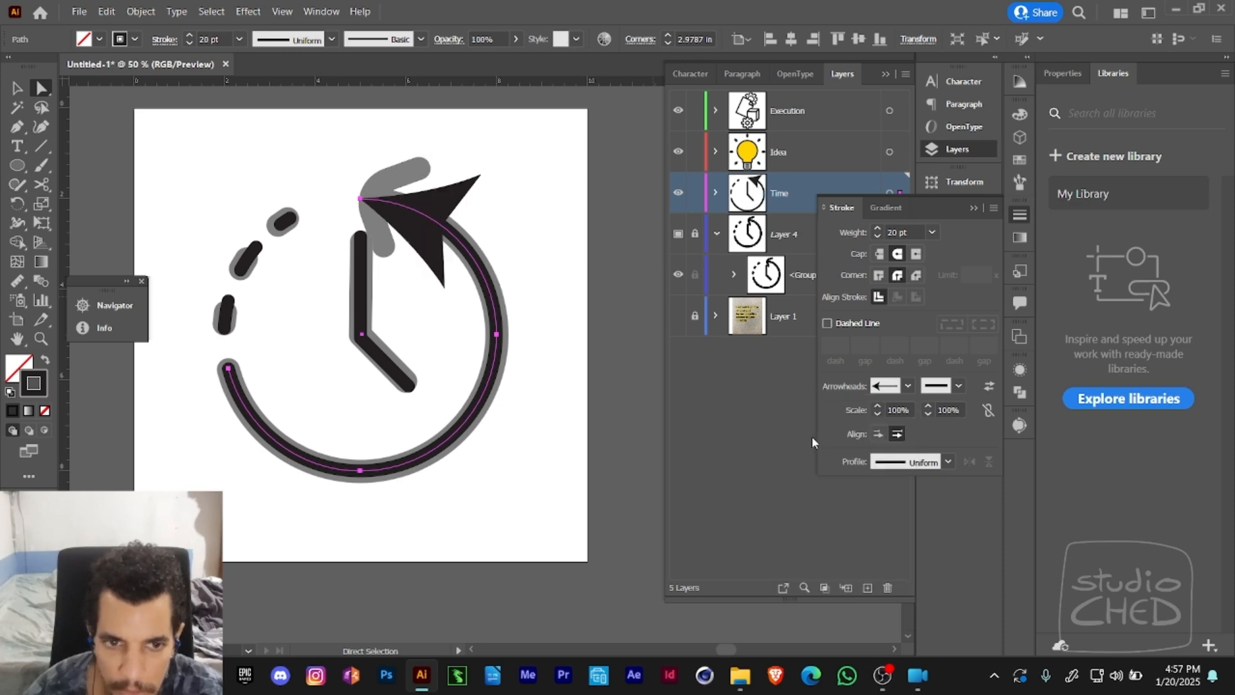
- Undo the last arrowhead changes and set the solid arc's arrowhead scale to 80%, with its tip placed at the path end
key(ctrl+z)
key(ctrl+z)
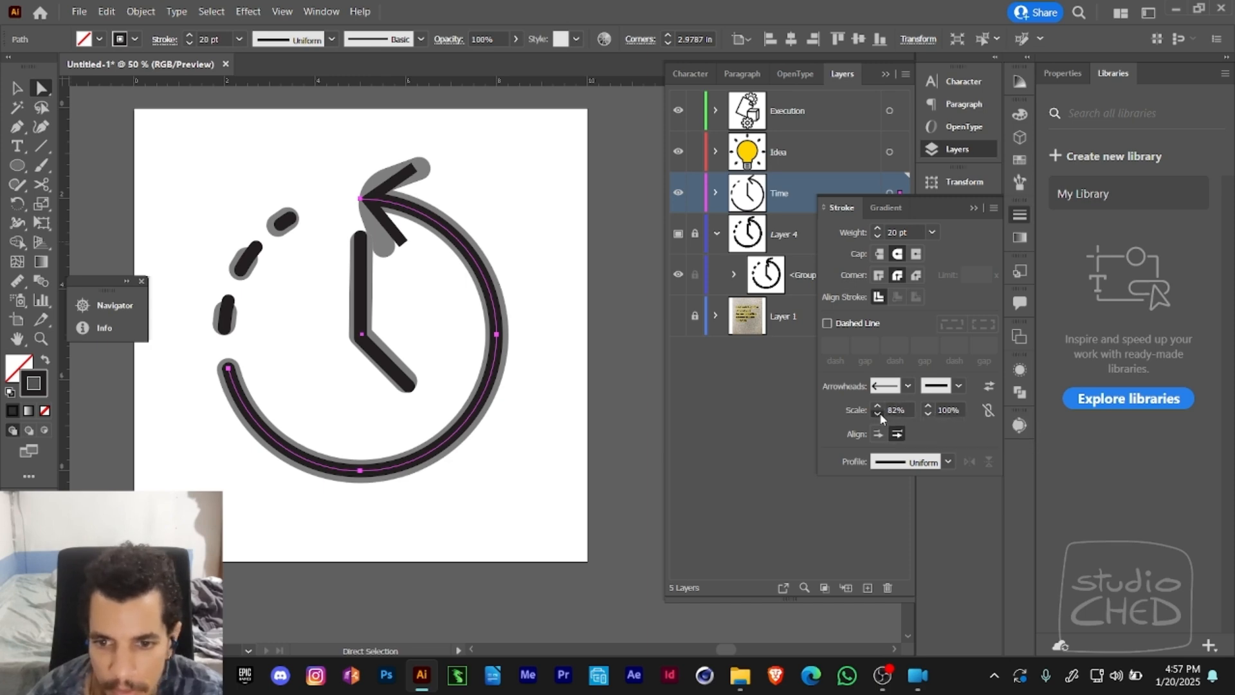
click(877, 415)
click(879, 435)
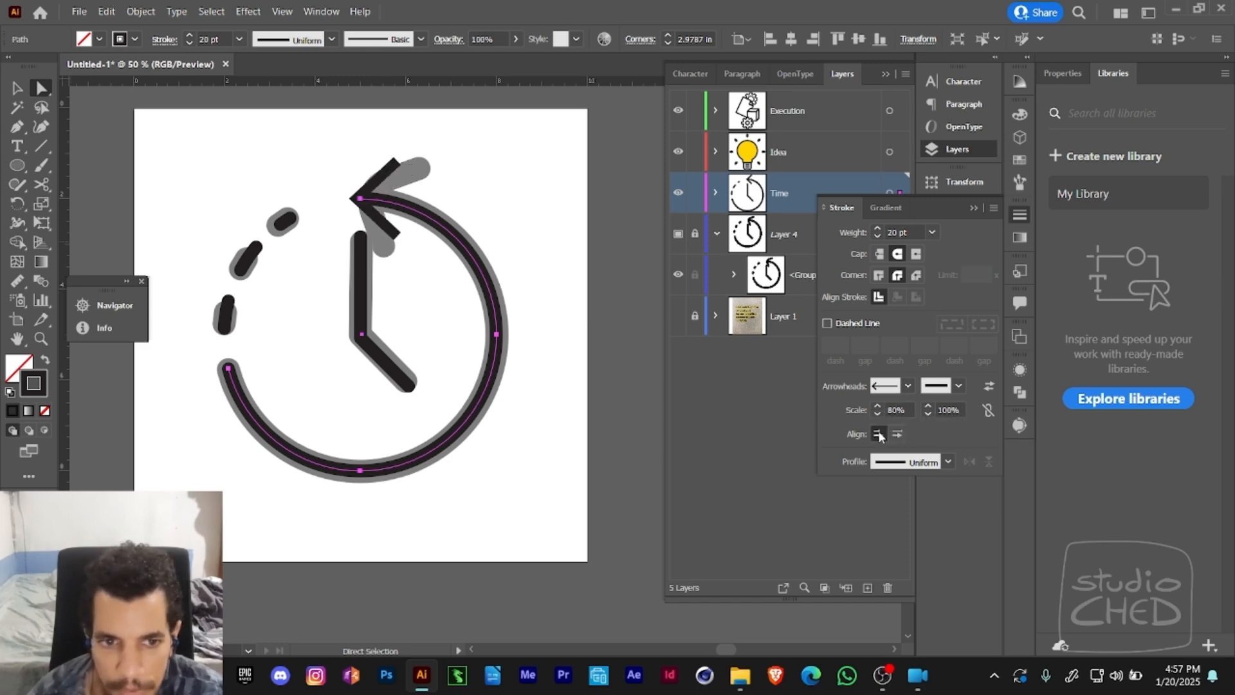
click(898, 435)
click(879, 435)
click(896, 435)
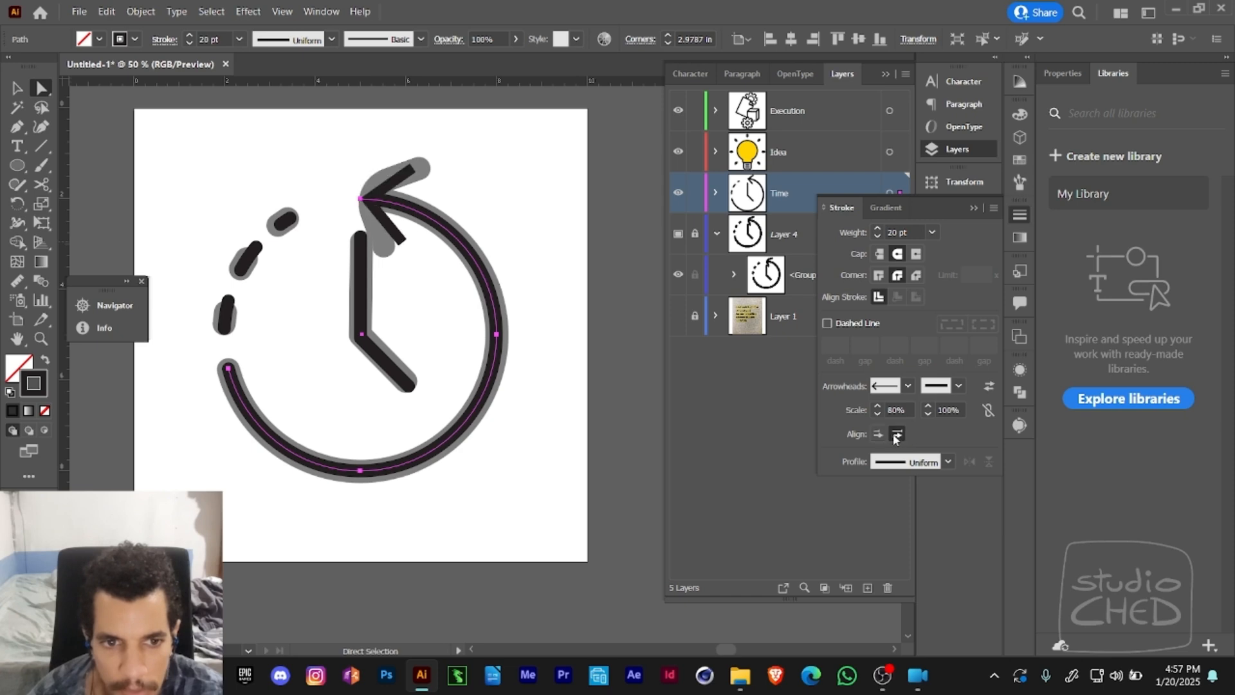
- Try swapping the arc's start and end arrowheads and adding Arrow 1 to its lower end
click(946, 461)
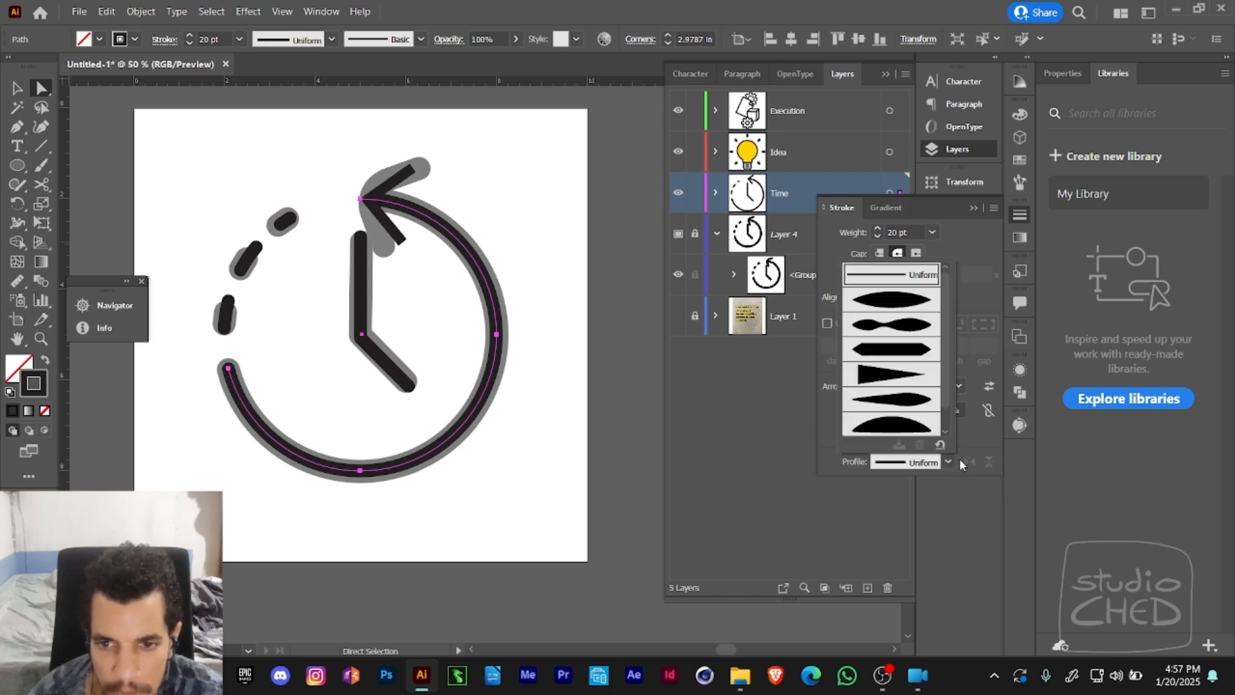
click(967, 454)
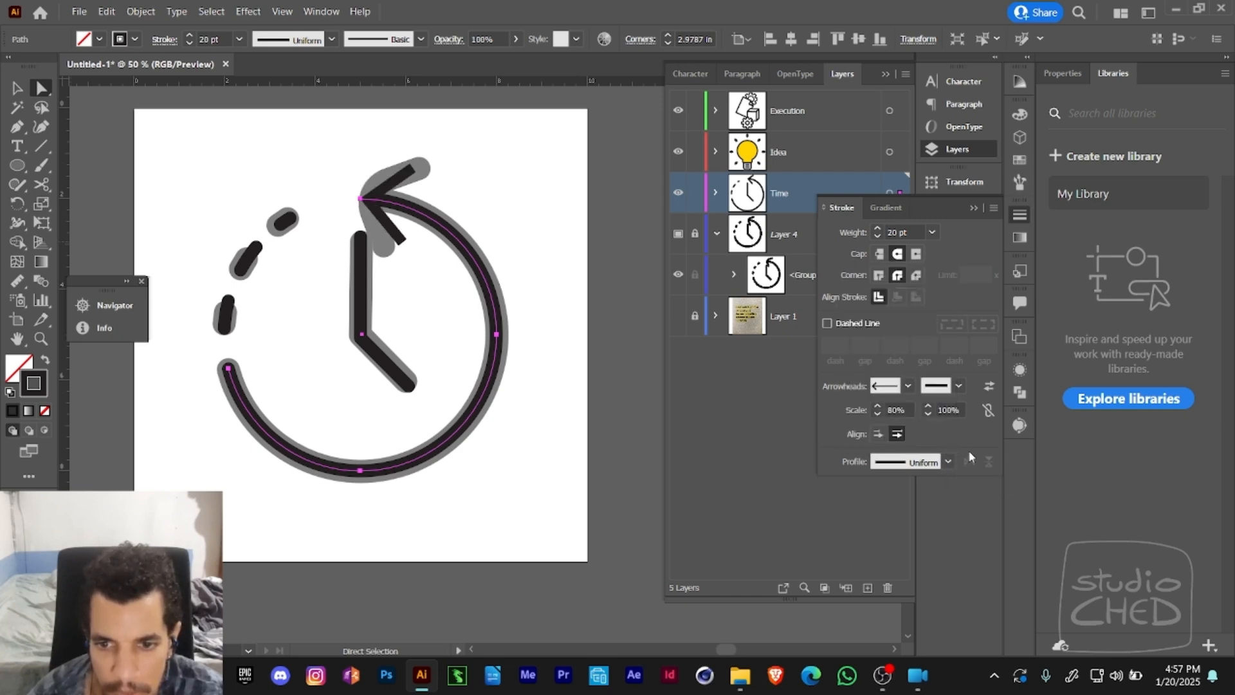
click(988, 386)
click(988, 386)
click(958, 385)
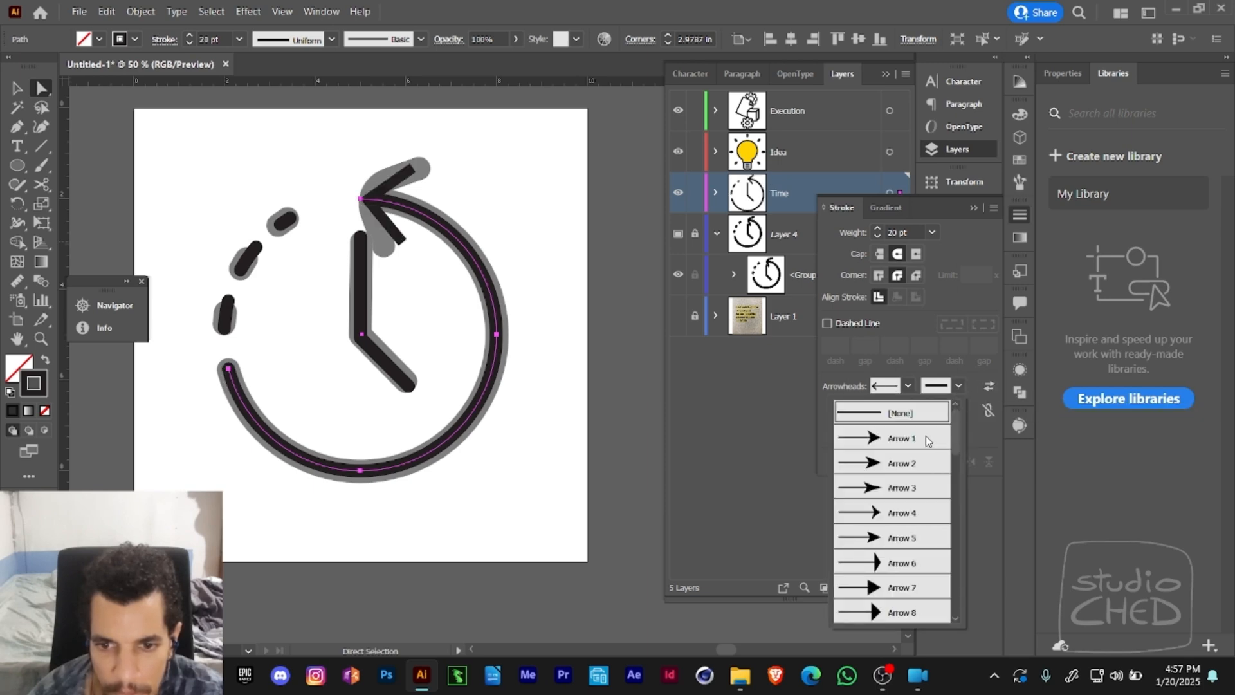
click(925, 438)
click(958, 386)
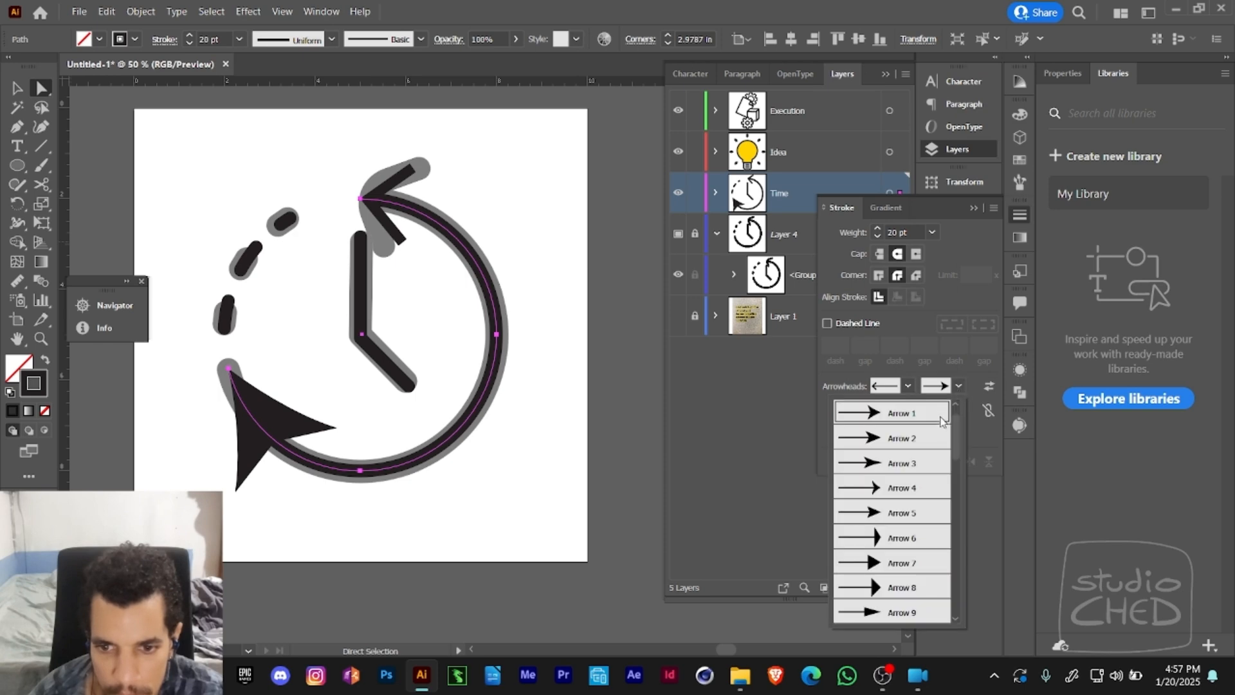
click(955, 403)
click(925, 413)
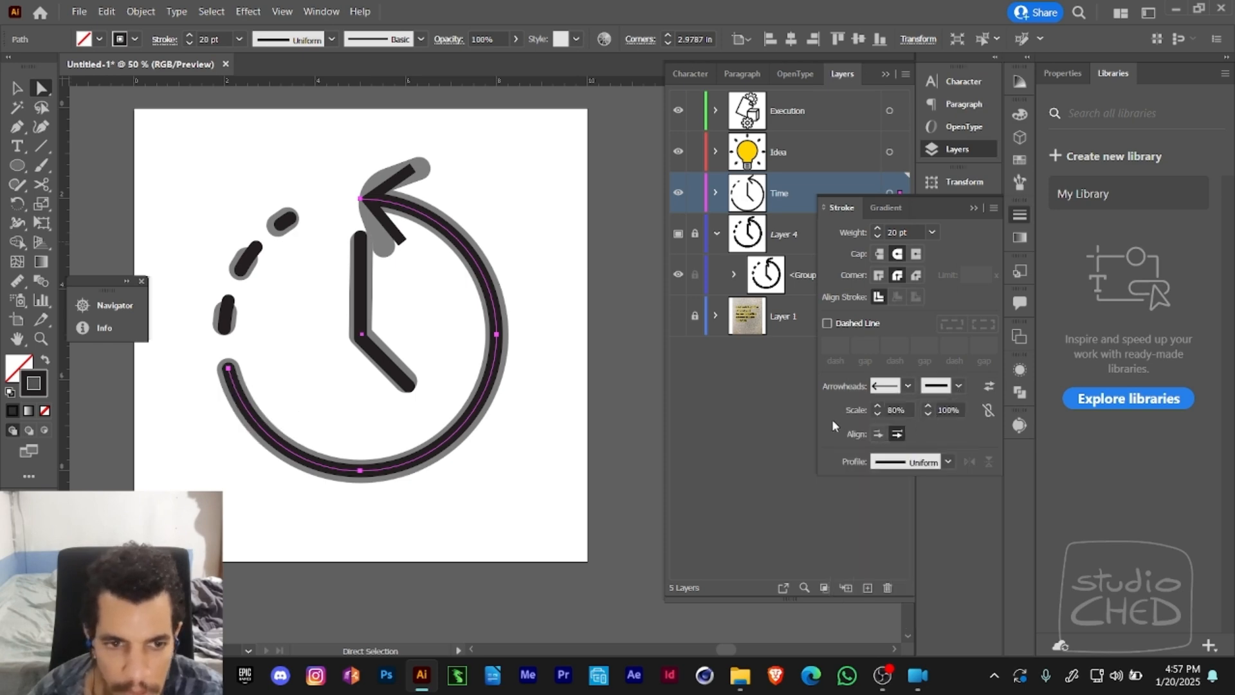
- Reduce the scale of the arrowhead on the solid arc's upper end to 67%
click(877, 413)
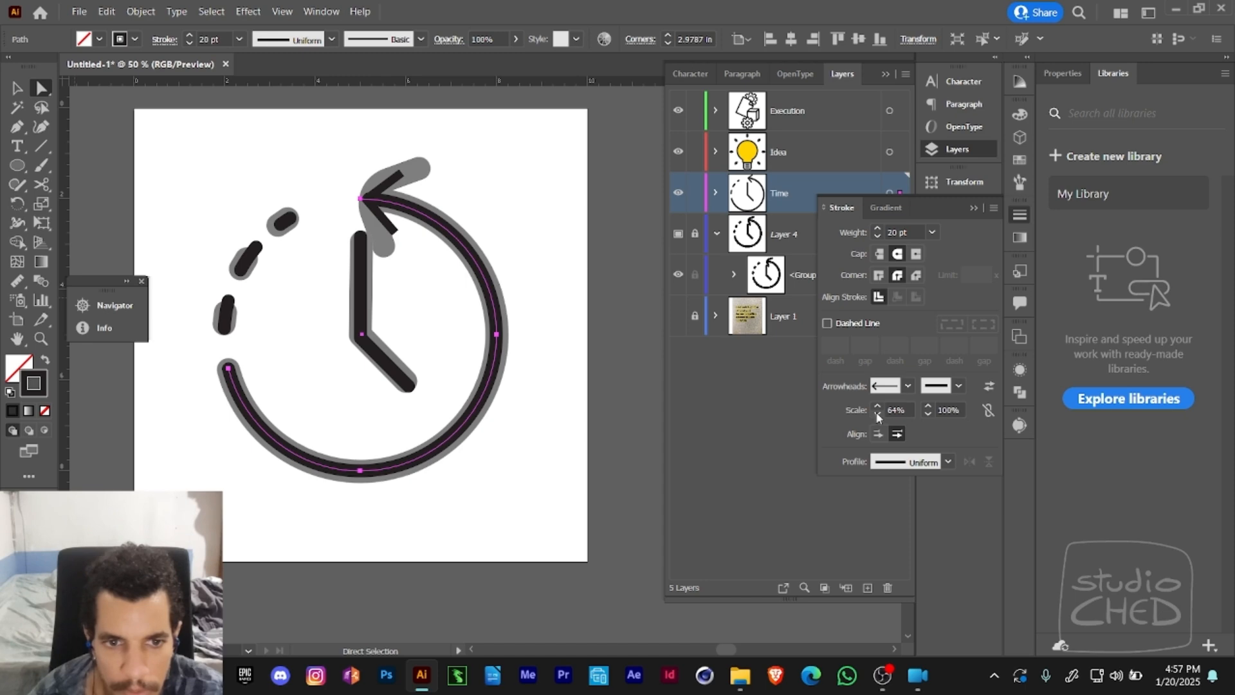
click(877, 405)
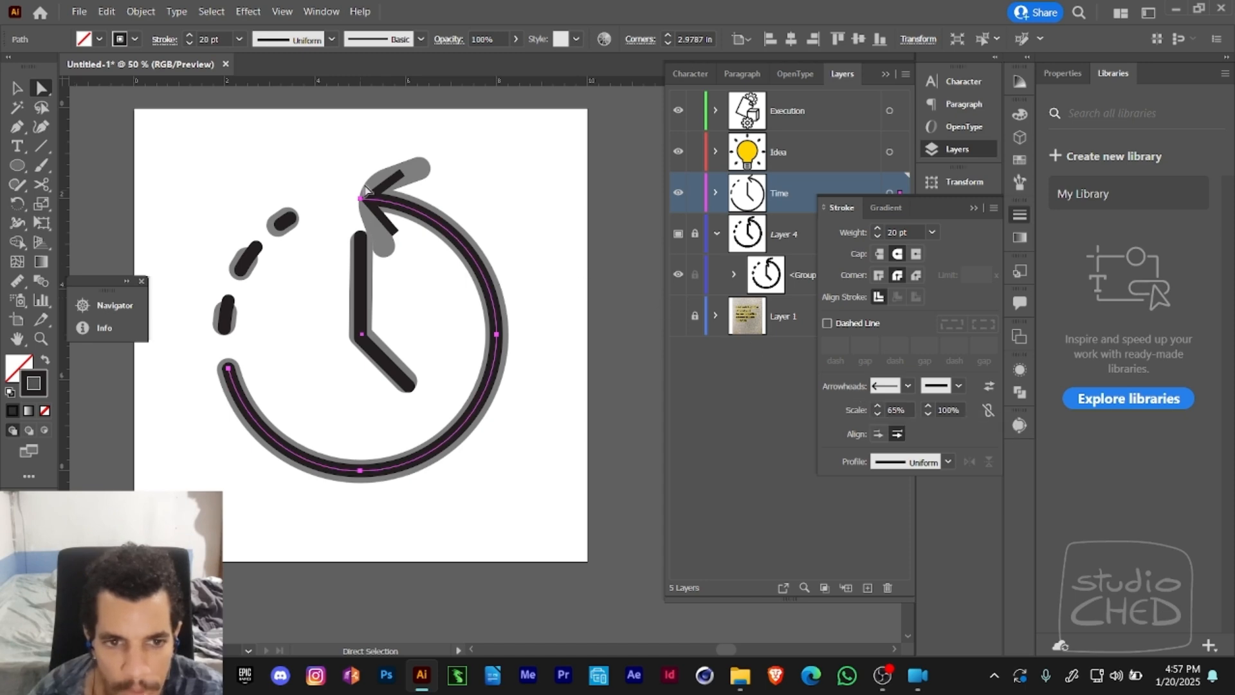
key(ctrl+z)
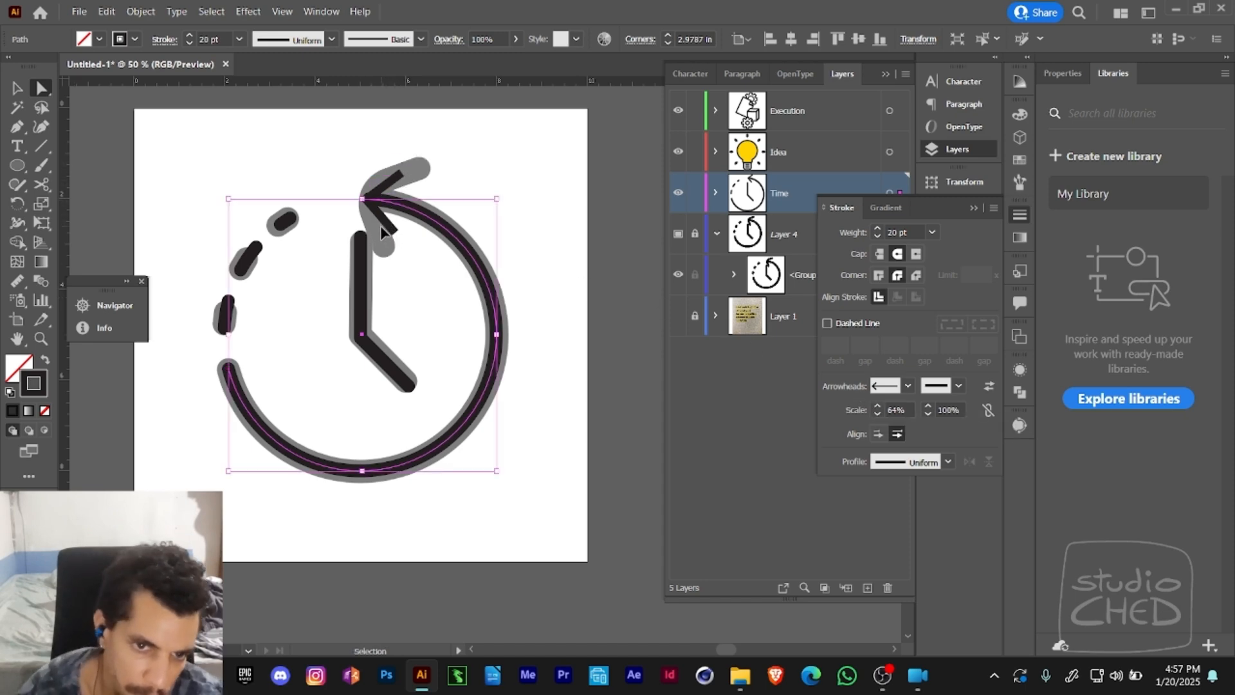
click(907, 386)
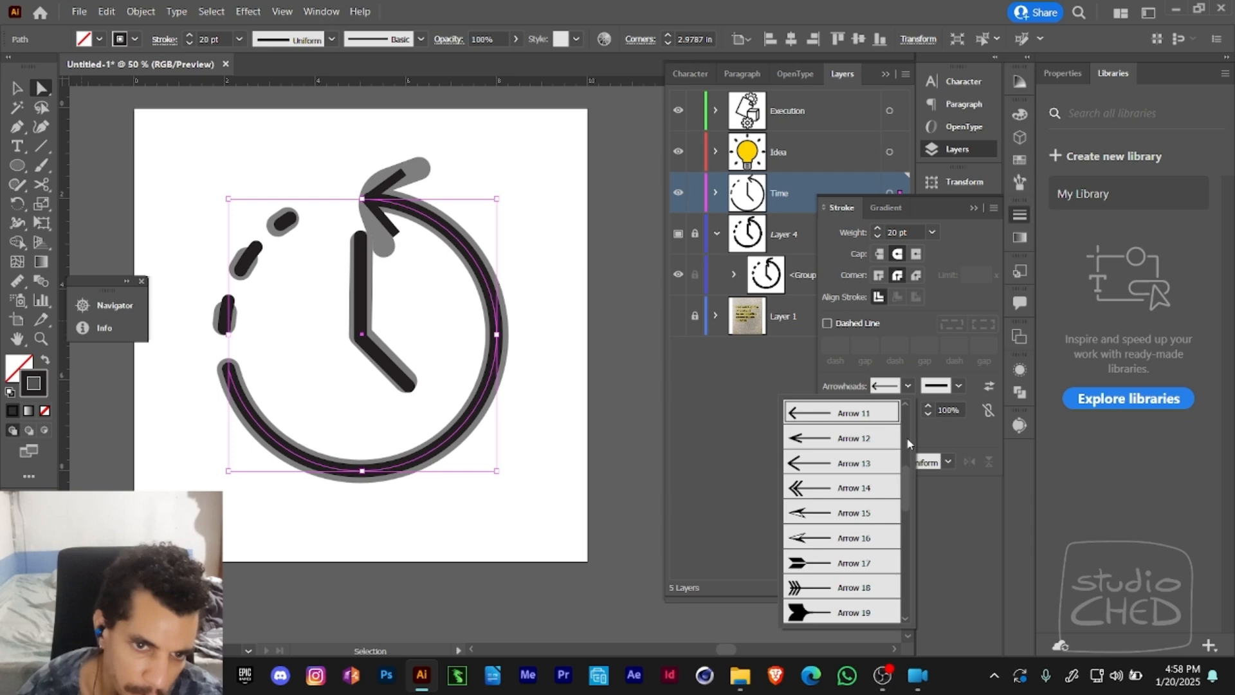
scroll(909, 443, up, 4)
click(490, 233)
- Draw a line from the arc's upper end along the arrowhead's upper arm and remove the arrowhead from that line
key(z)
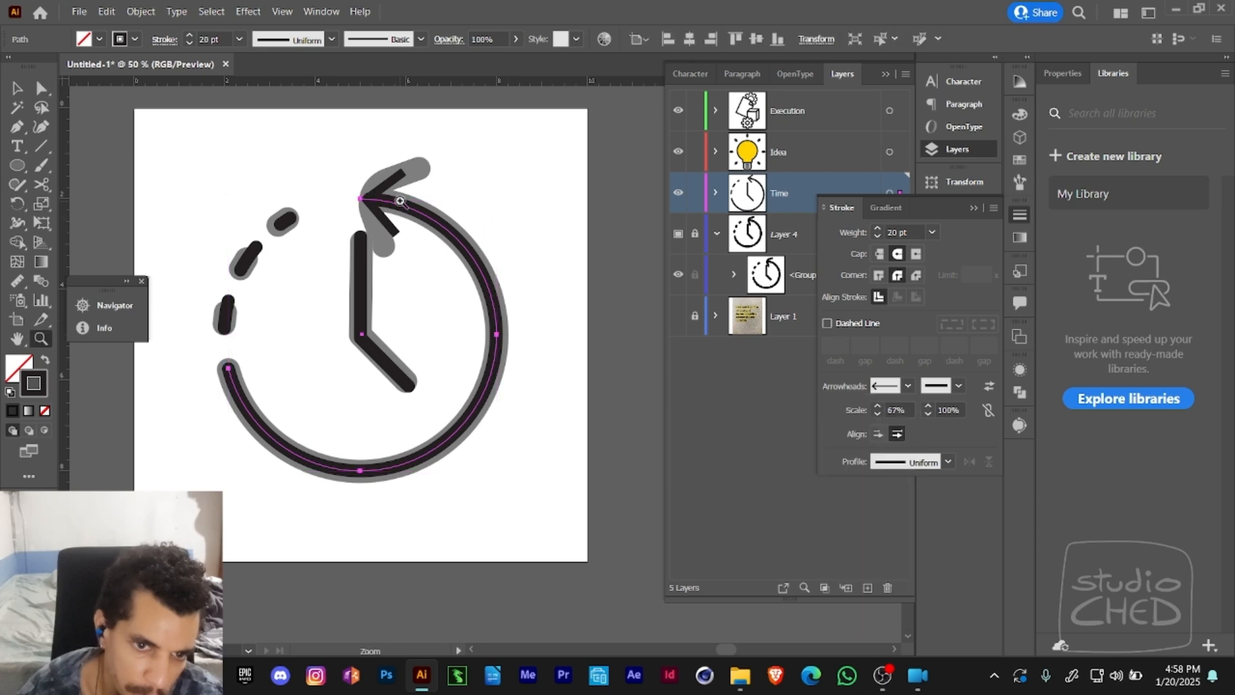
click(400, 209)
click(38, 148)
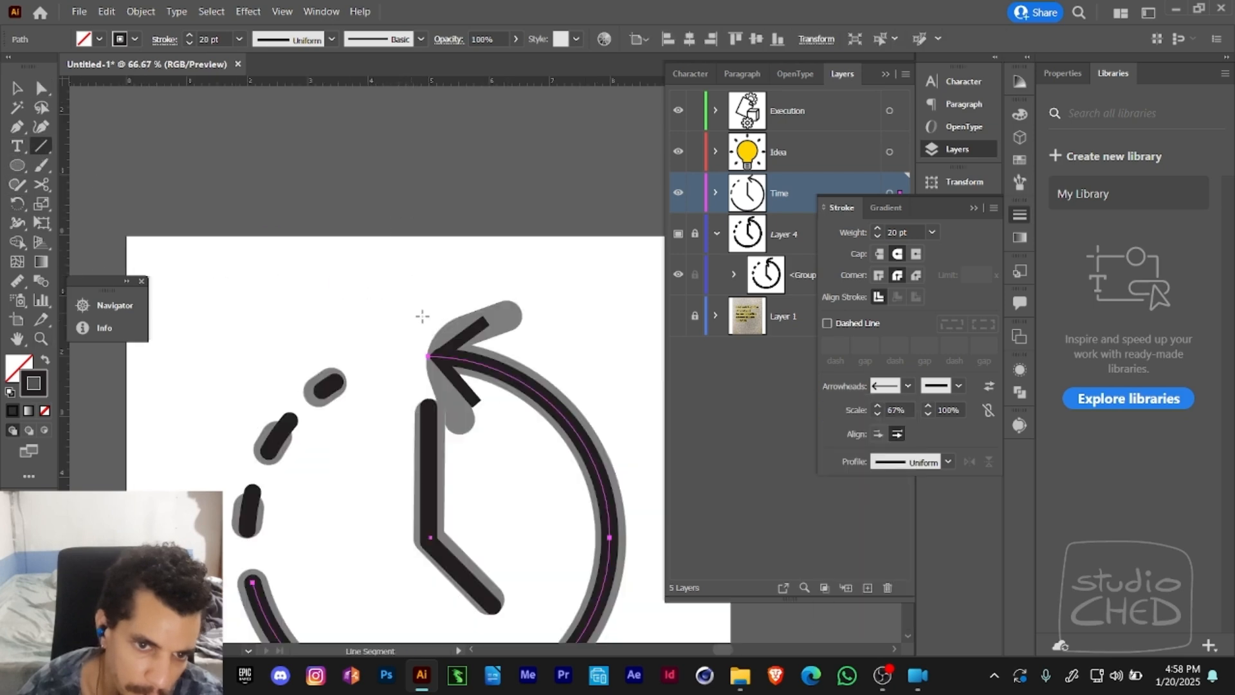
drag(428, 356, 485, 319)
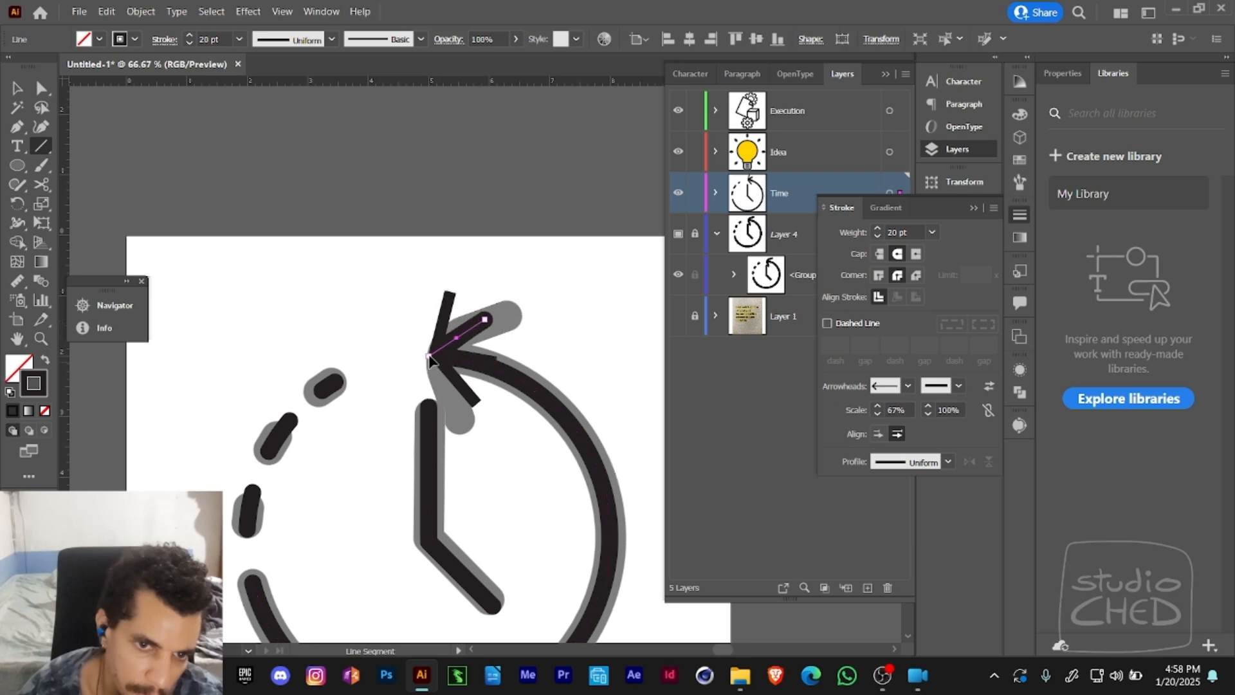
key(a)
click(907, 386)
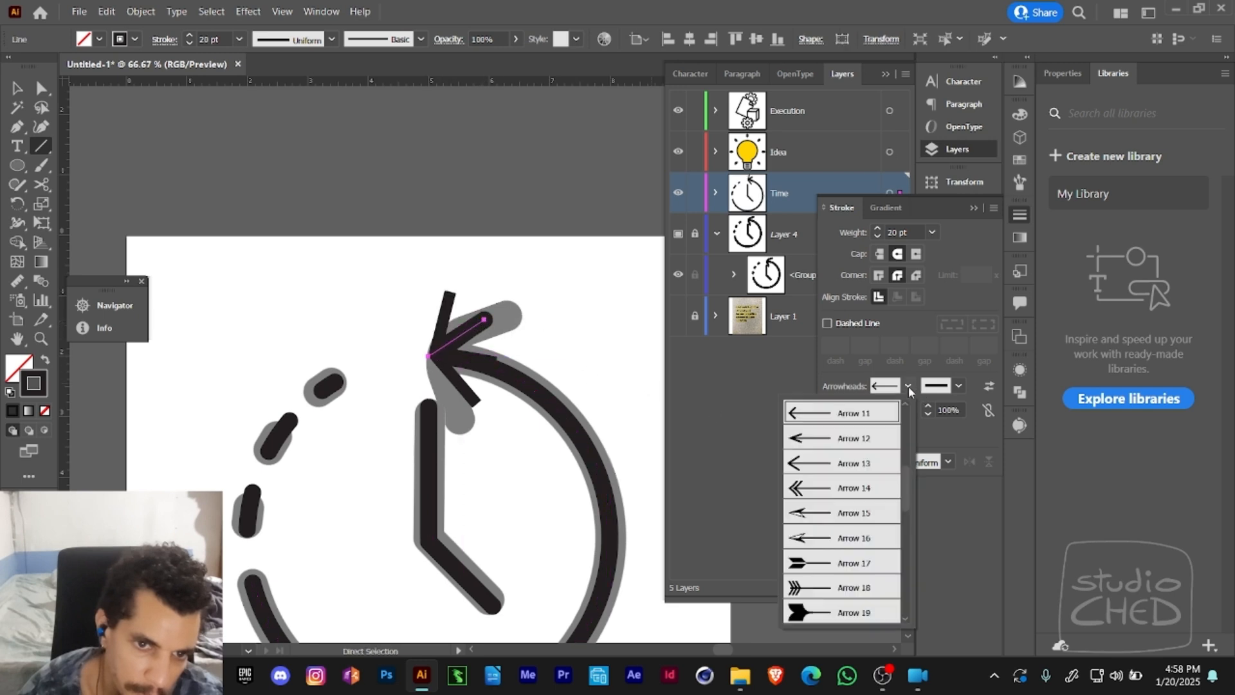
scroll(906, 480, up, 5)
click(882, 404)
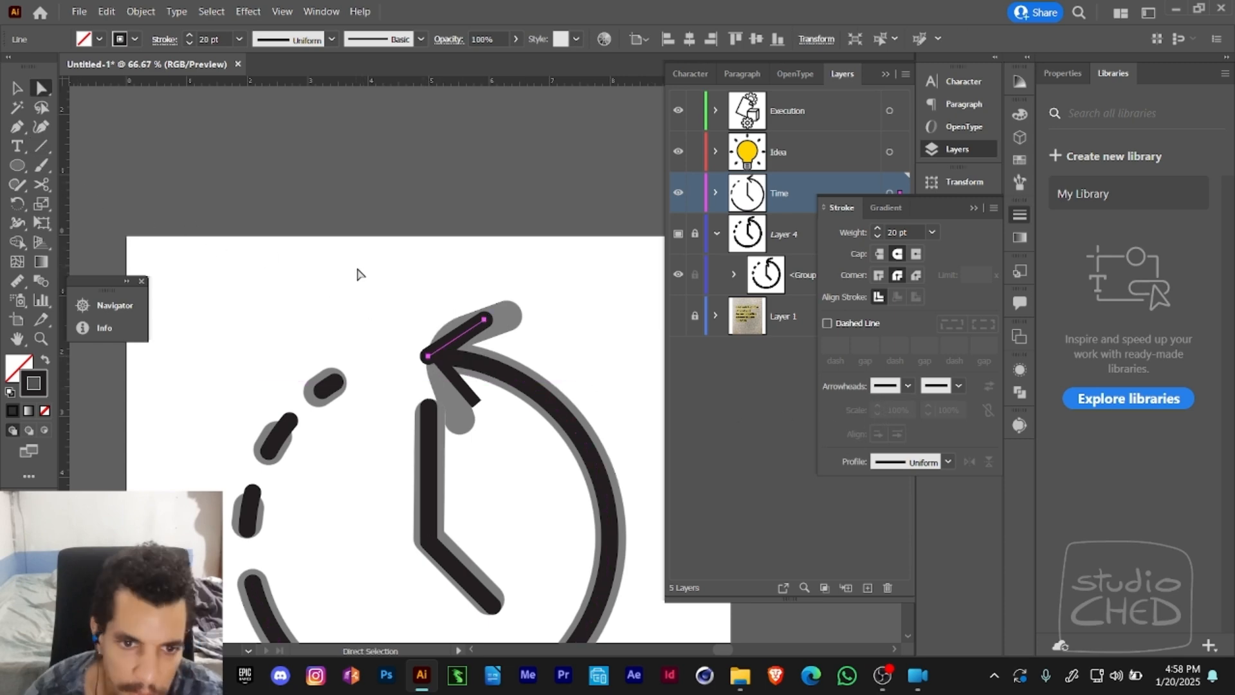
- Extend the line from the arrow tip along the arrowhead's lower arm with the Pen tool, forming a V
key(p)
click(427, 356)
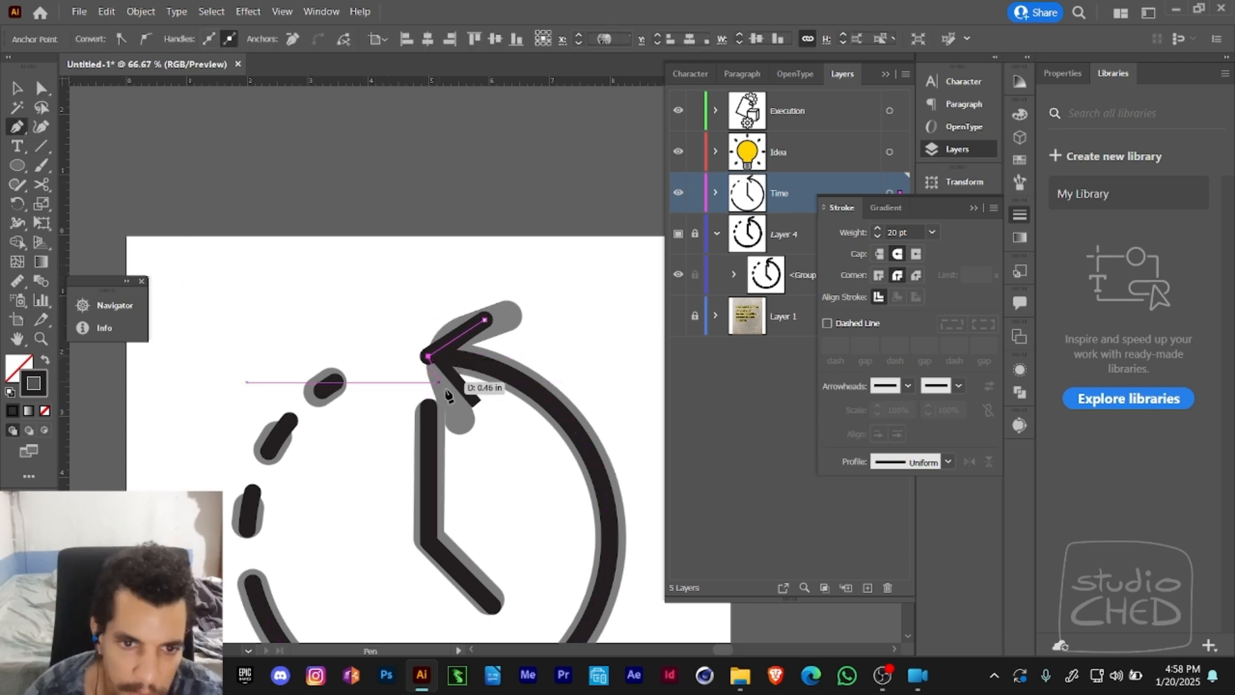
click(477, 404)
key(a)
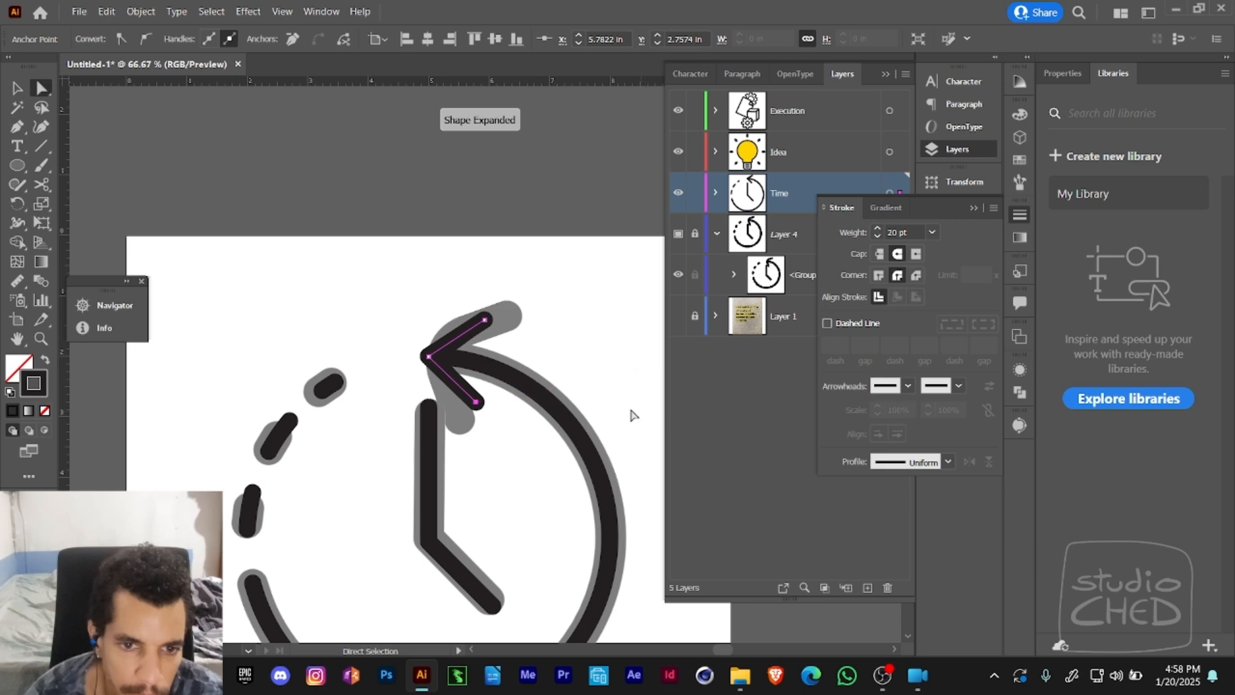
- Remove the built-in arrowhead from the solid arc, leaving the hand-drawn V at its upper end
click(593, 476)
click(907, 386)
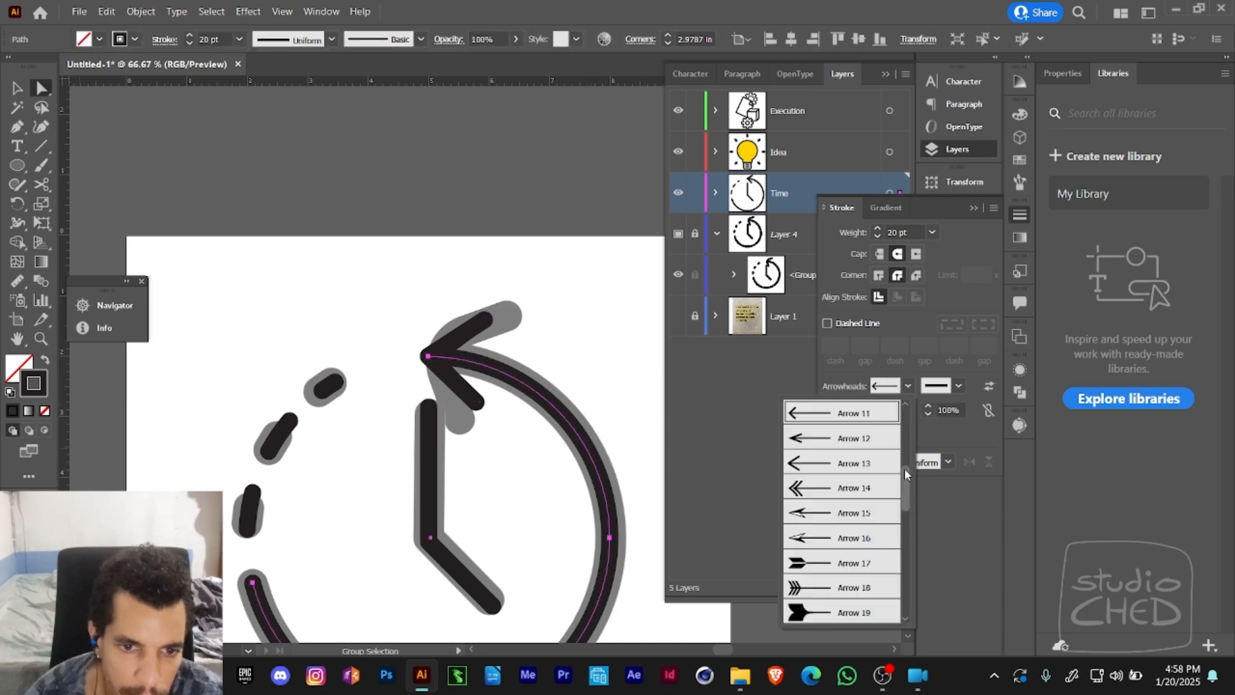
scroll(905, 468, up, 4)
click(835, 413)
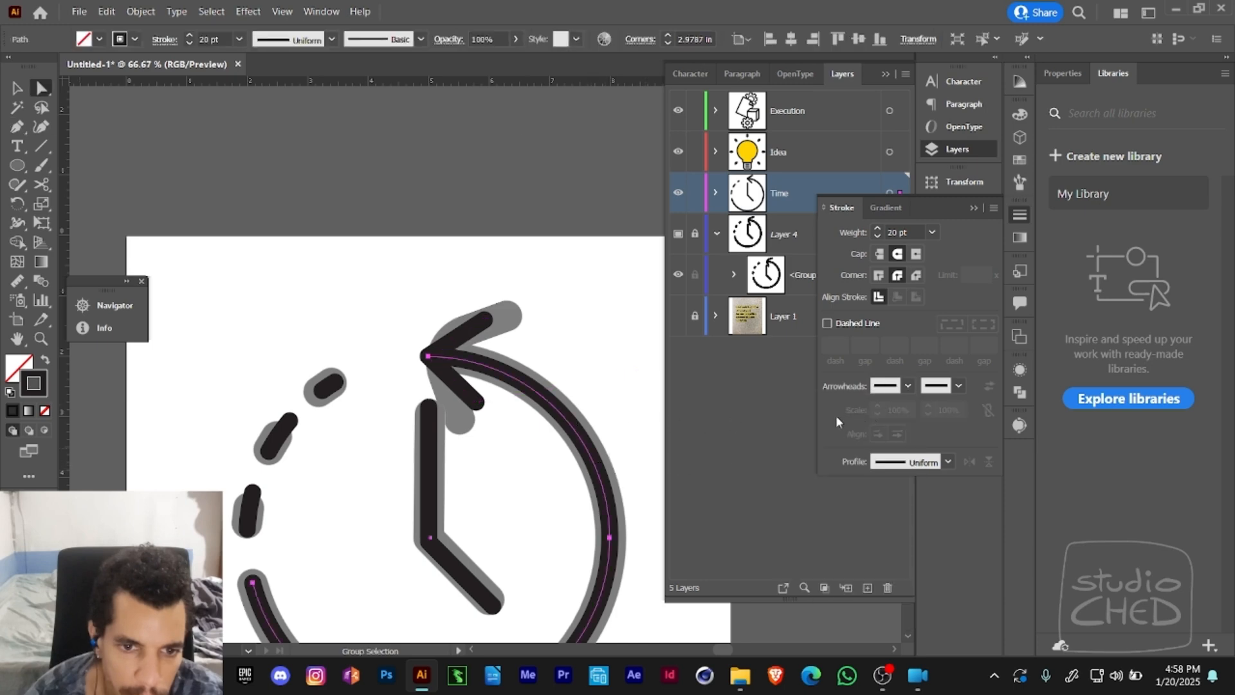
alt+click(473, 338)
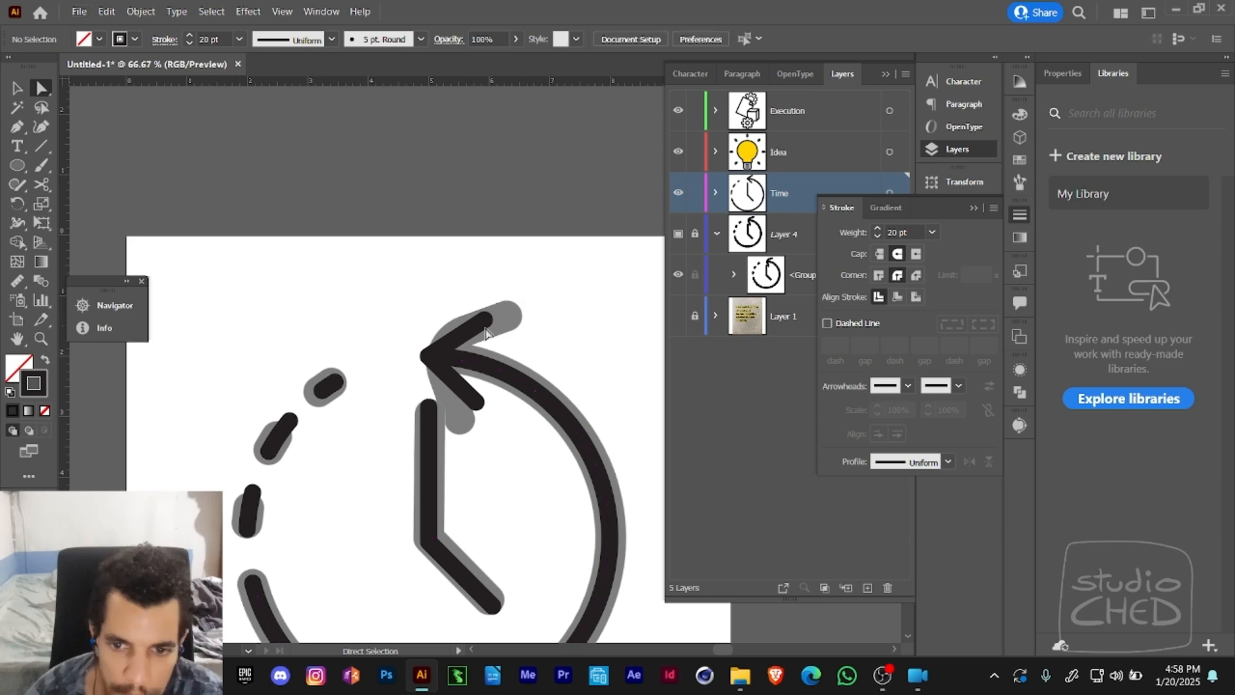
- Adjust the hand-drawn V arrowhead by its upper arm's corner with Free Transform and deselect it
key(e)
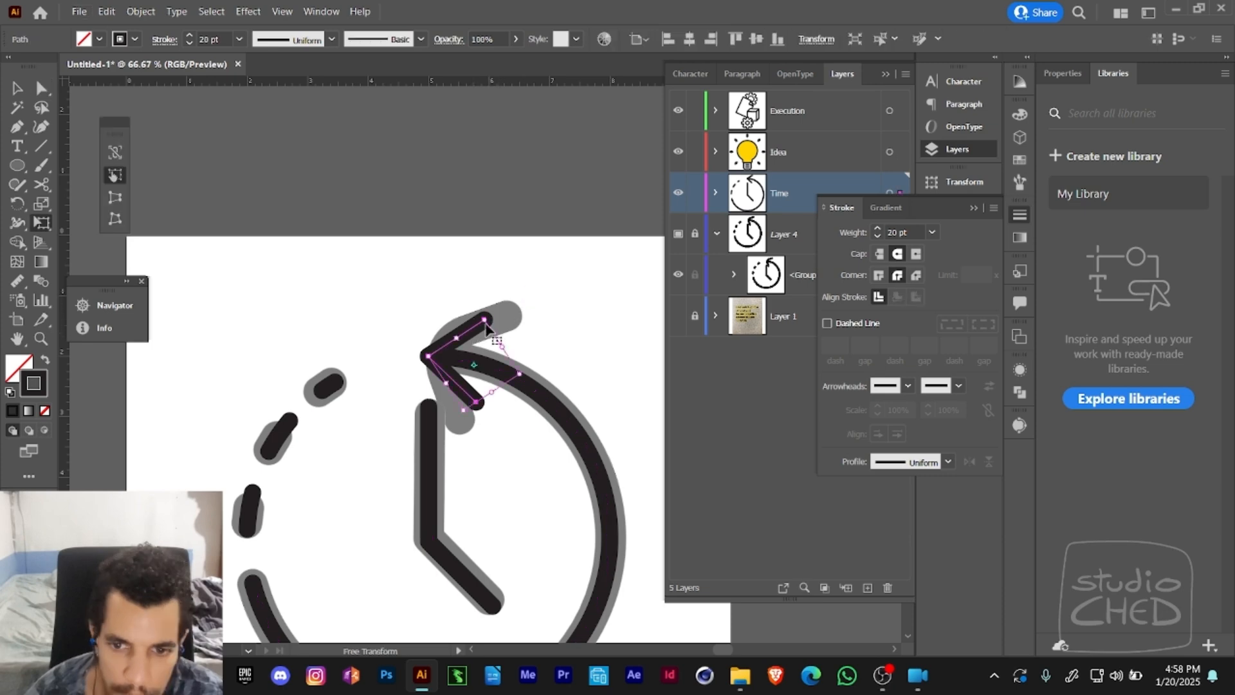
mouse_move(486, 320)
mouse_down()
mouse_move(500, 367)
mouse_move(429, 368)
mouse_move(514, 300)
mouse_up()
key(v)
click(541, 324)
key(z)
alt+click(528, 333)
alt+click(512, 351)
alt+click(512, 353)
click(489, 336)
- Select the clock hands and solid arc and try to transform them together with Free Transform
key(a)
click(458, 325)
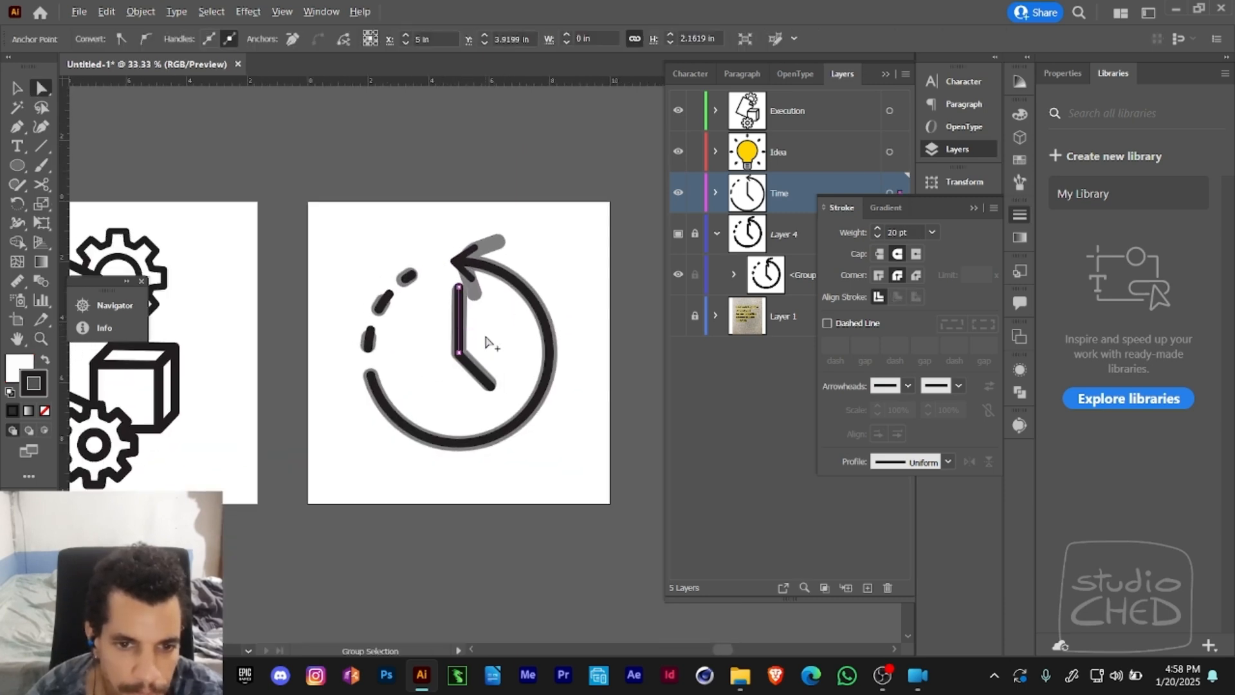
click(441, 351)
click(468, 375)
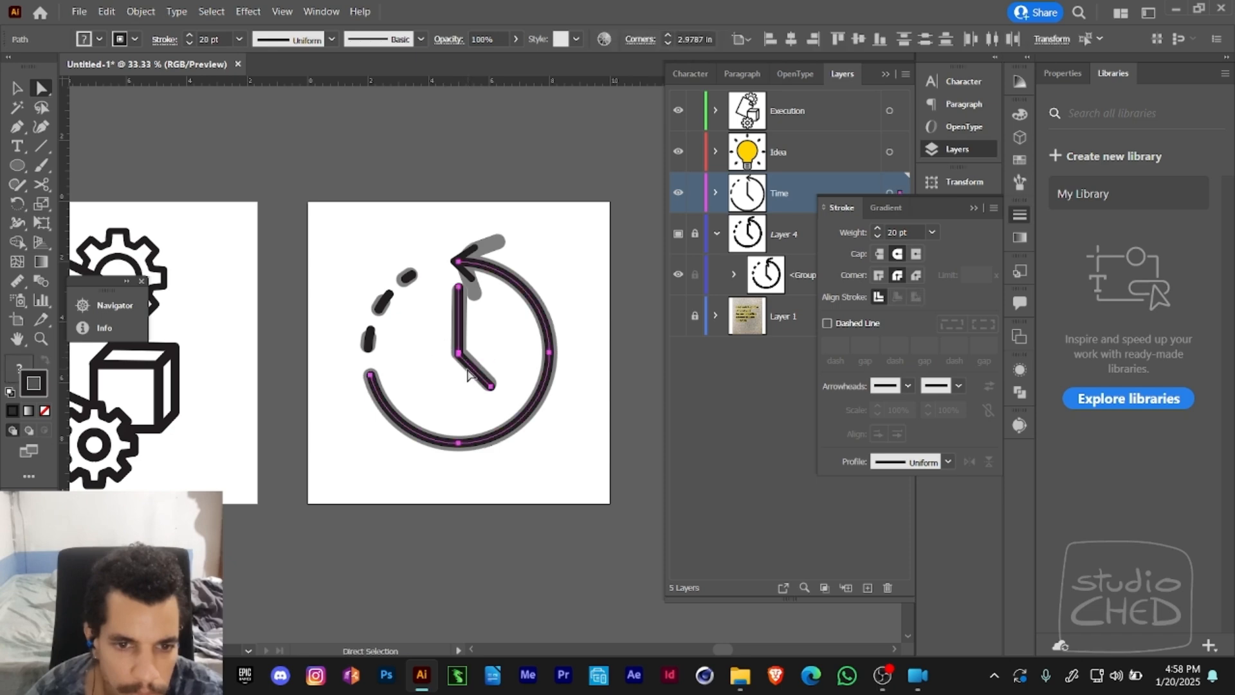
key(e)
drag(540, 245, 611, 331)
key(ctrl+z)
- Take the solid arc out of the selection and try to rotate and move only the clock hands
key(a)
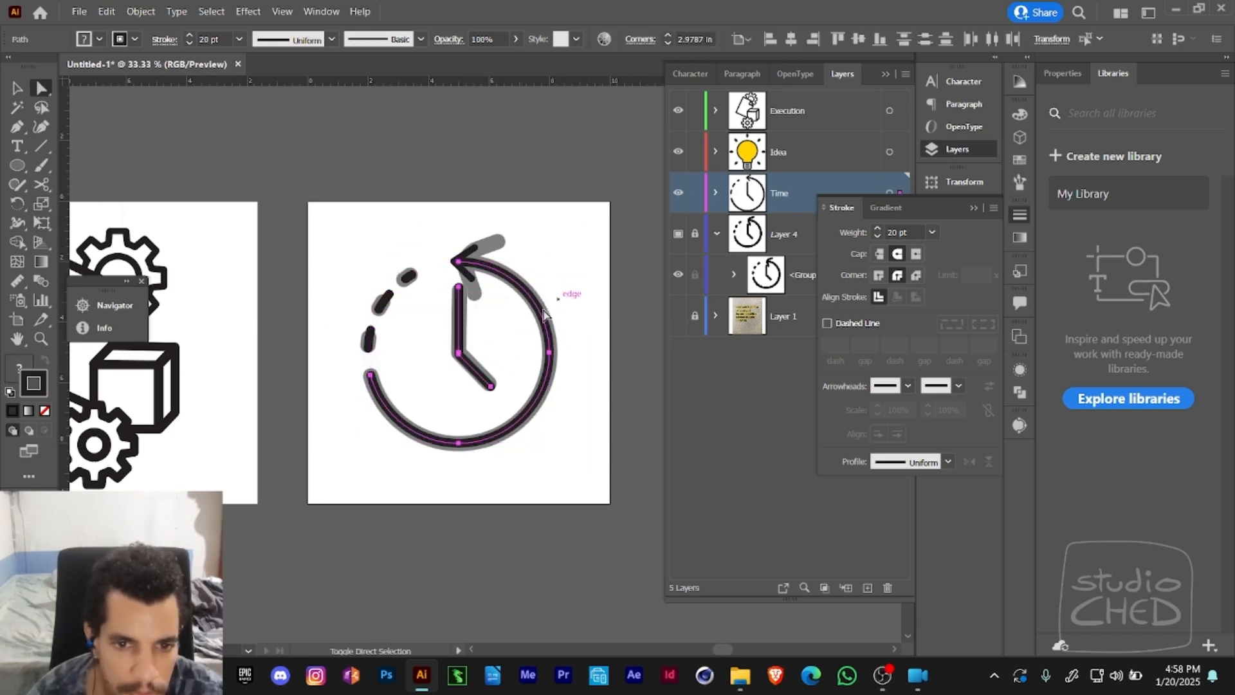
alt+click(544, 326)
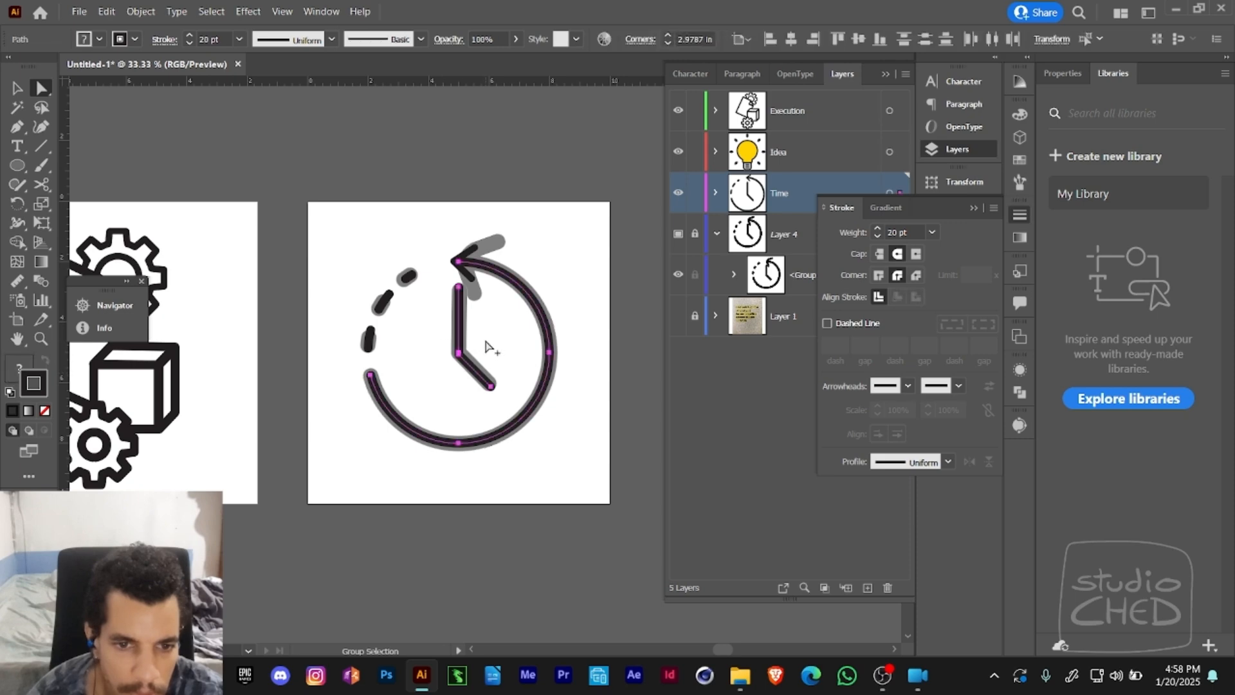
alt+shift+click(545, 328)
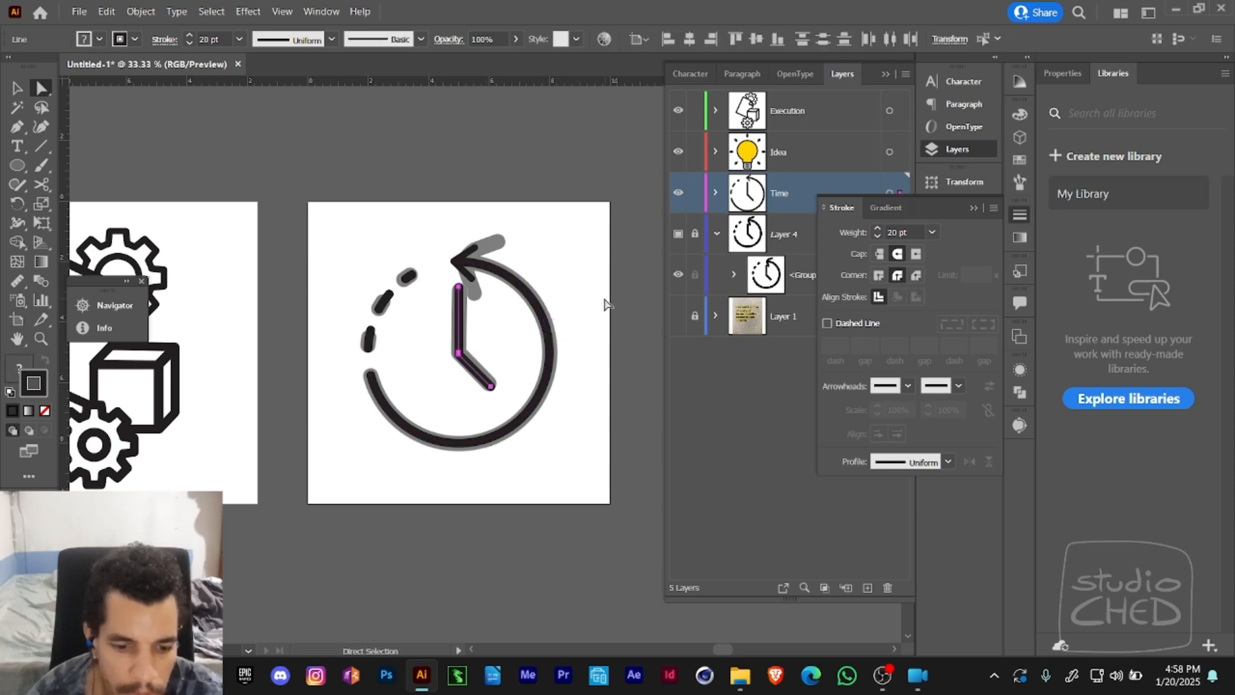
key(e)
drag(544, 282, 483, 253)
drag(494, 254, 449, 266)
key(z)
key(ctrl+z)
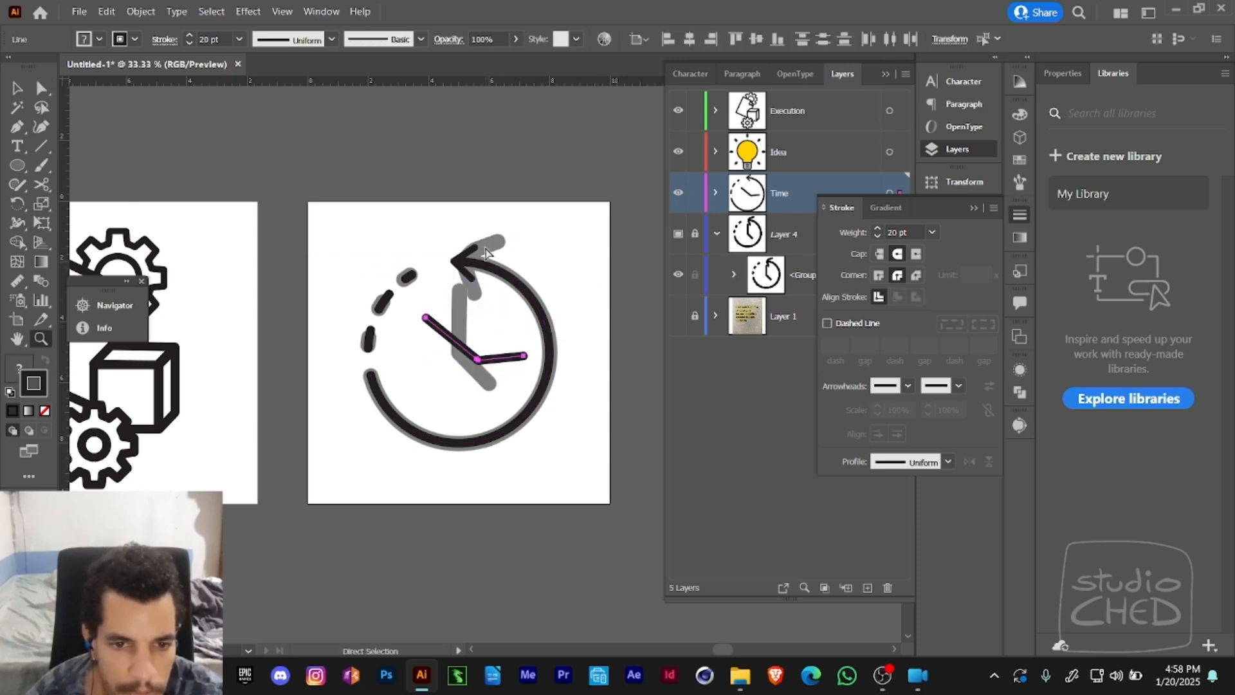
key(ctrl+z)
- Try to turn the clock hands with the Rotate tool, undo it and deselect them
key(r)
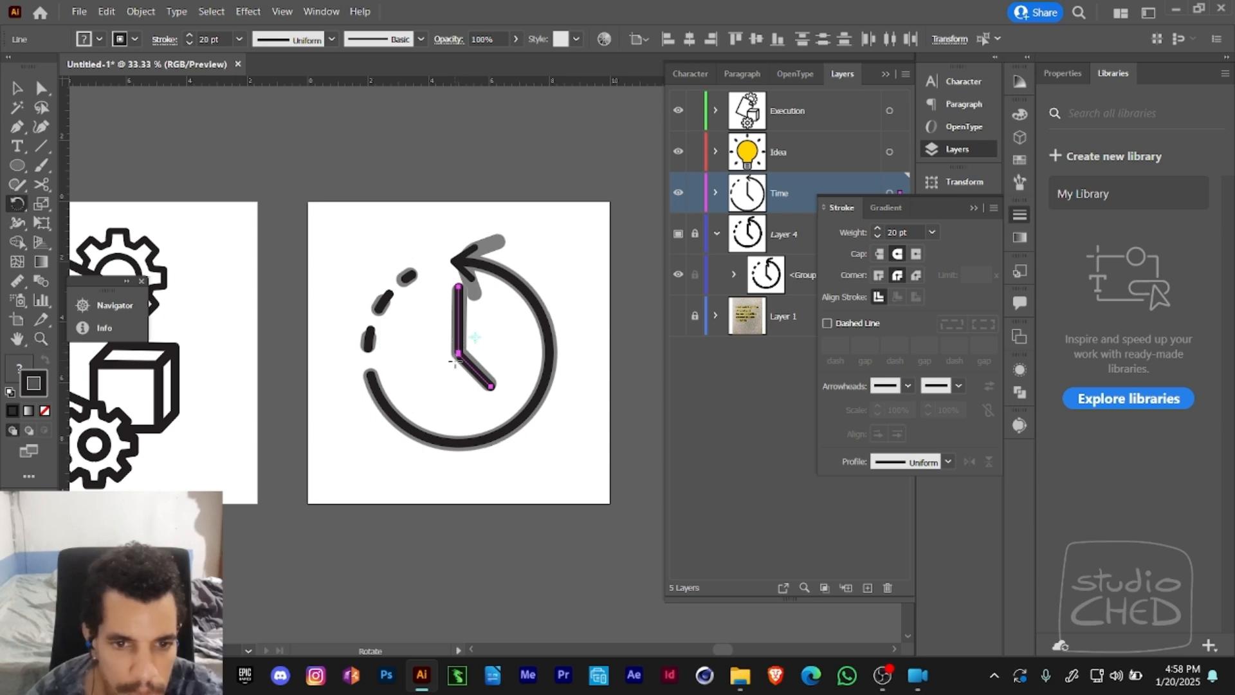
drag(504, 306, 627, 232)
key(ctrl+z)
key(v)
click(584, 259)
- Put away the Stroke panel and unlock Layer 4, the grey template behind the time icon
key(z)
alt+click(559, 250)
alt+click(554, 262)
drag(545, 310, 576, 252)
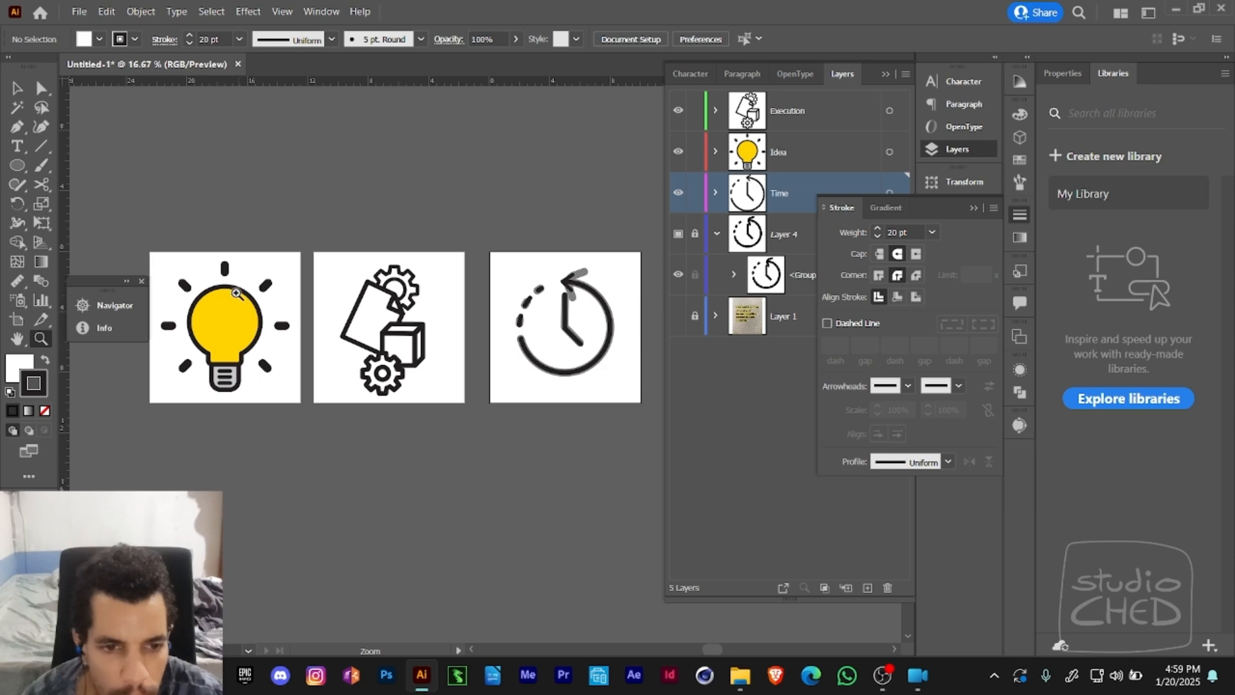
key(v)
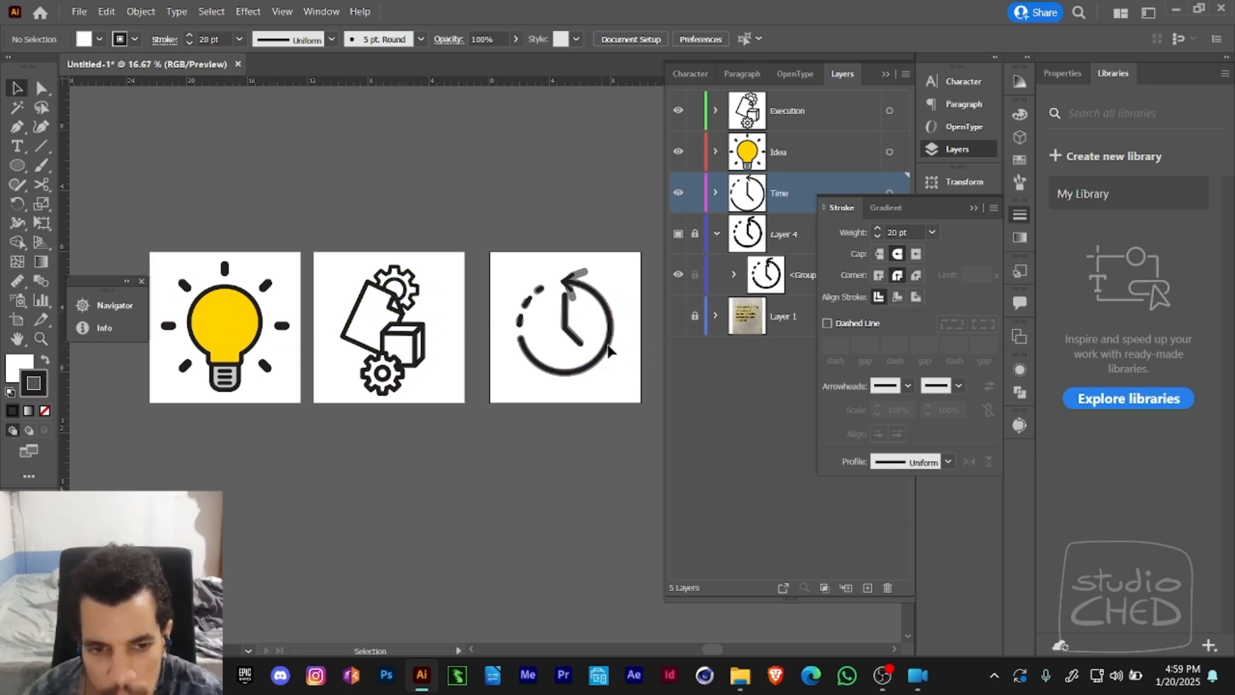
click(958, 215)
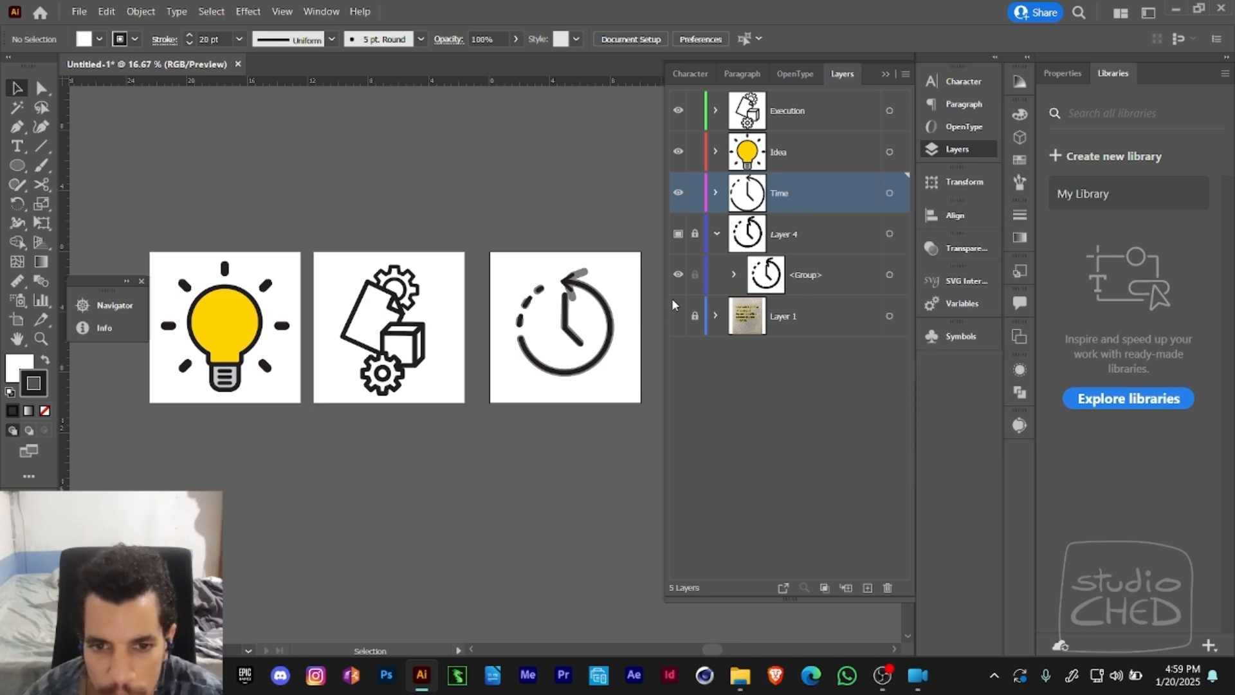
click(680, 235)
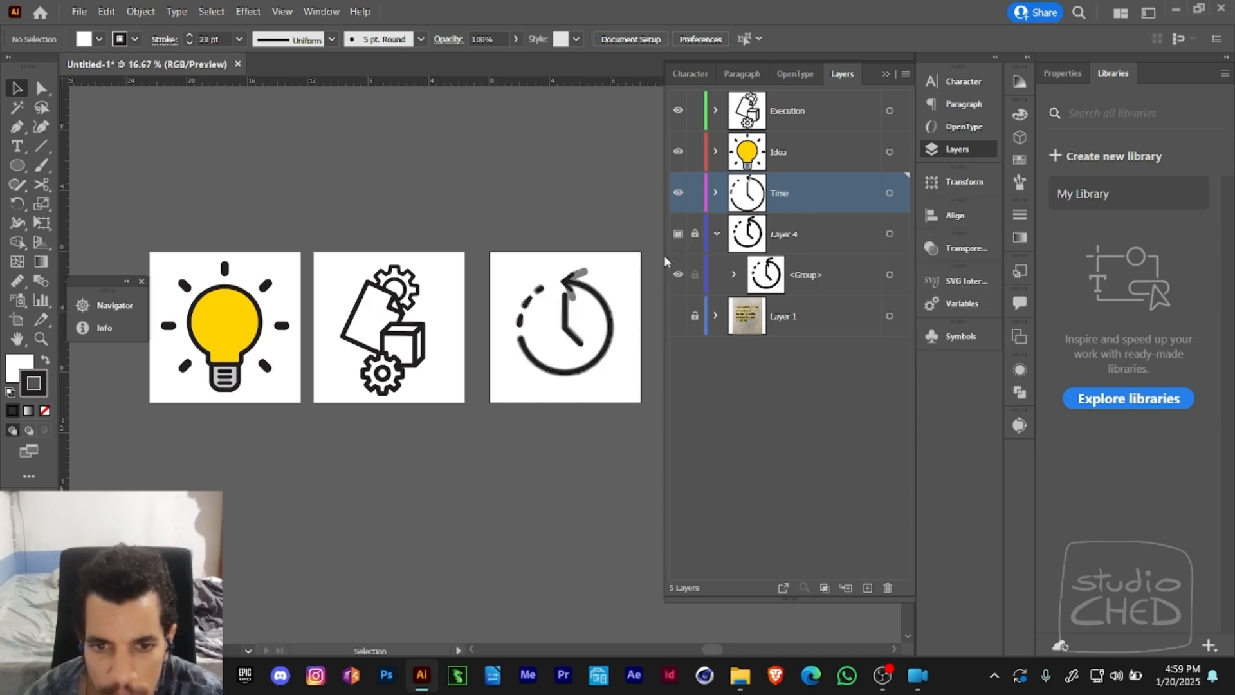
key(z)
click(599, 314)
drag(584, 319, 637, 315)
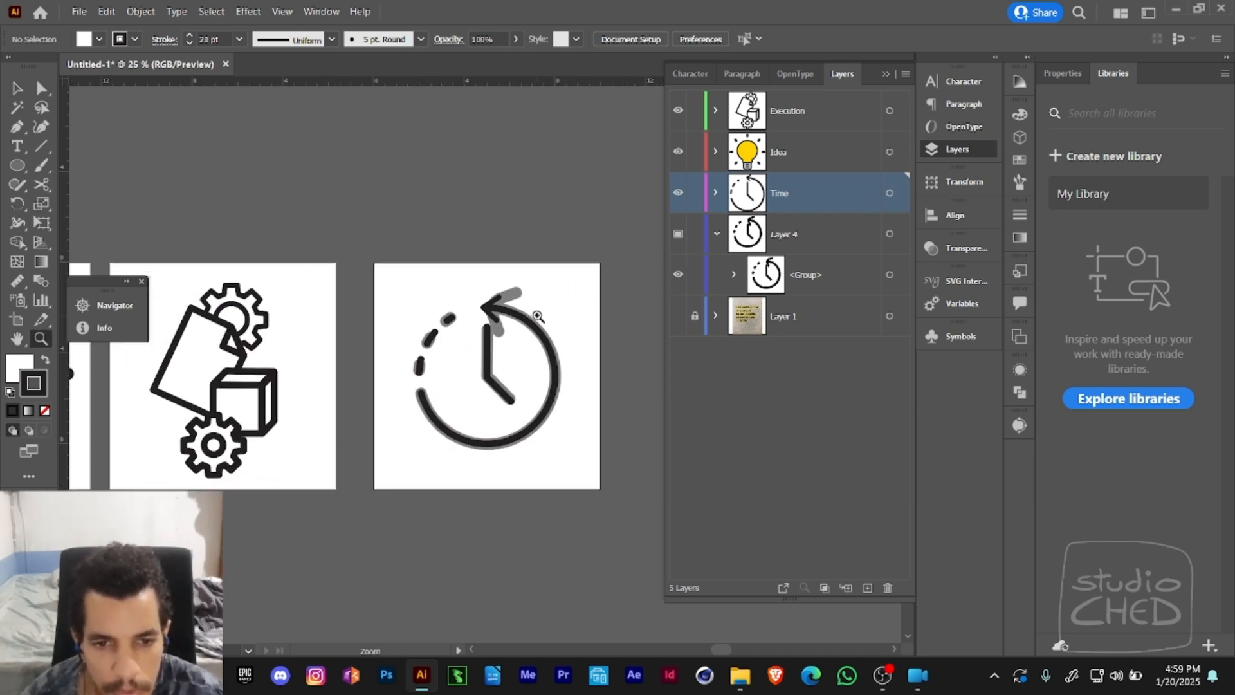
- Delete the grey traced clock artwork from template Layer 4
key(v)
click(518, 298)
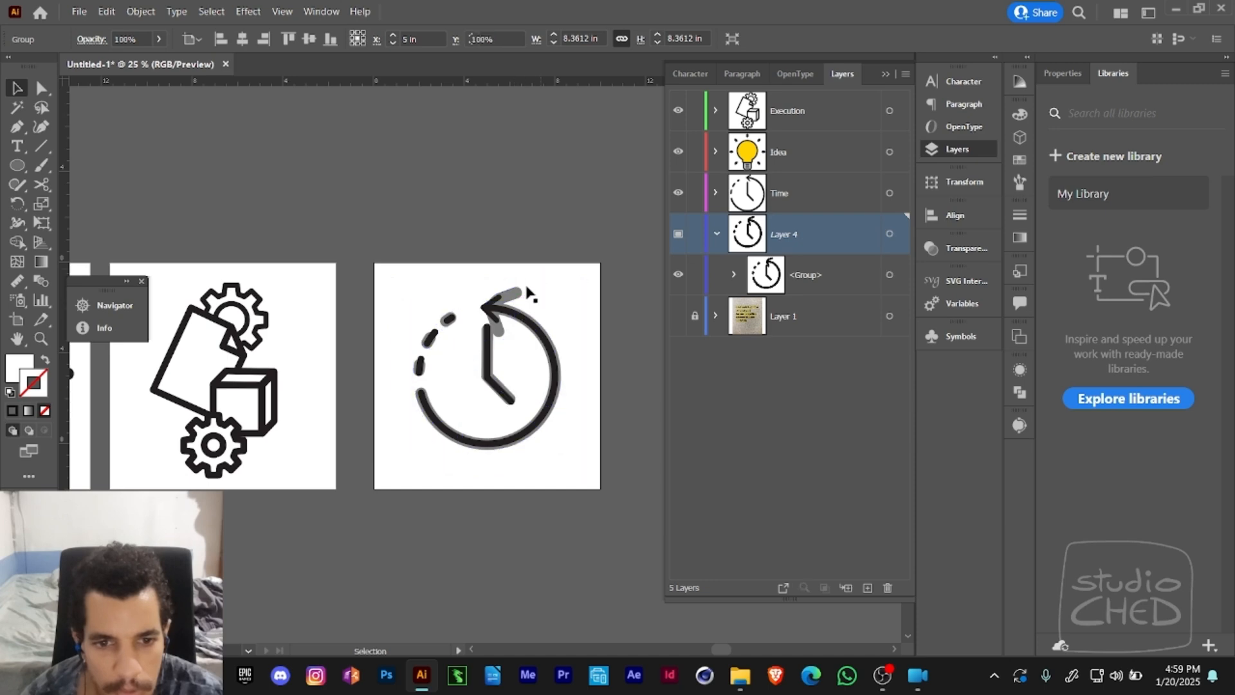
drag(527, 293, 544, 300)
key(Delete)
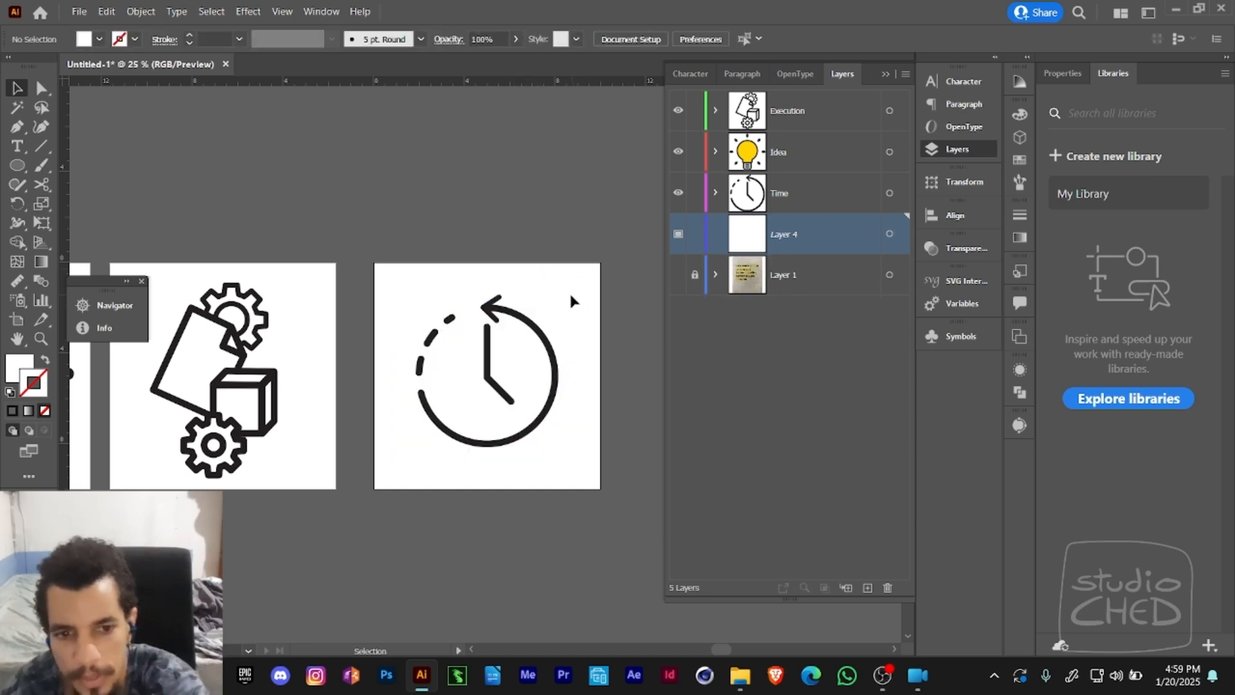
- Select the anchor points of the clock hands and solid arc around the joint where the two hands meet
key(z)
alt+click(549, 336)
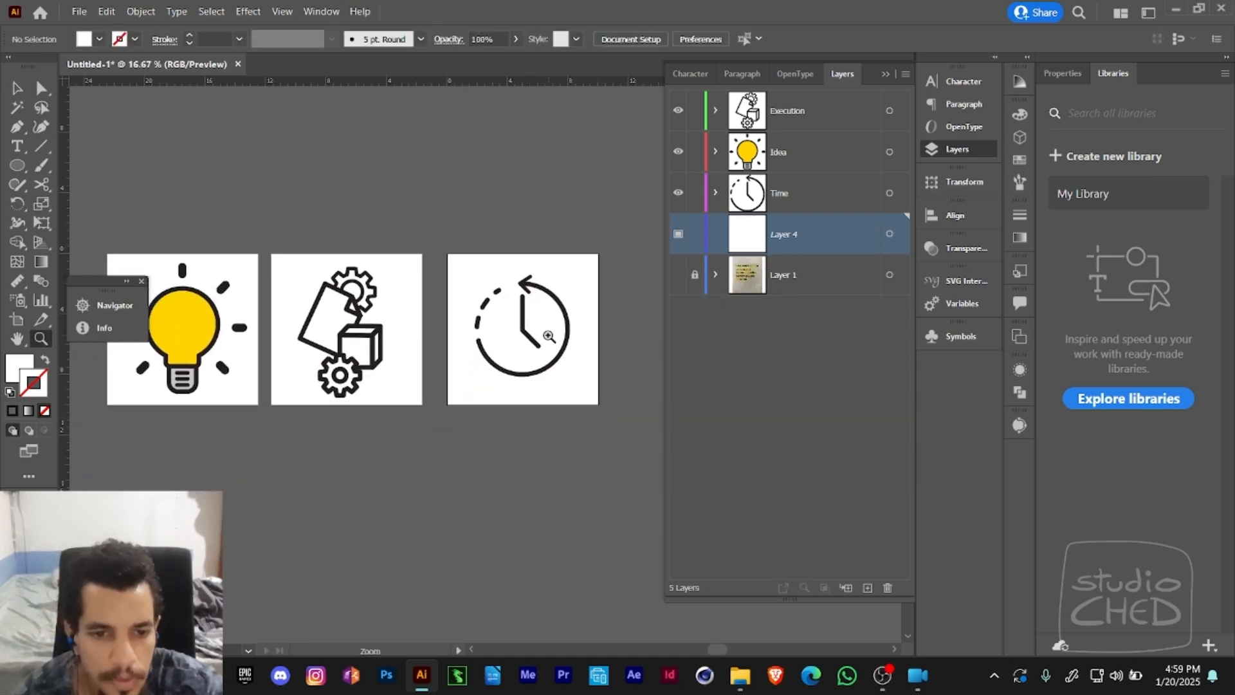
click(548, 335)
click(520, 358)
drag(477, 354, 440, 367)
key(a)
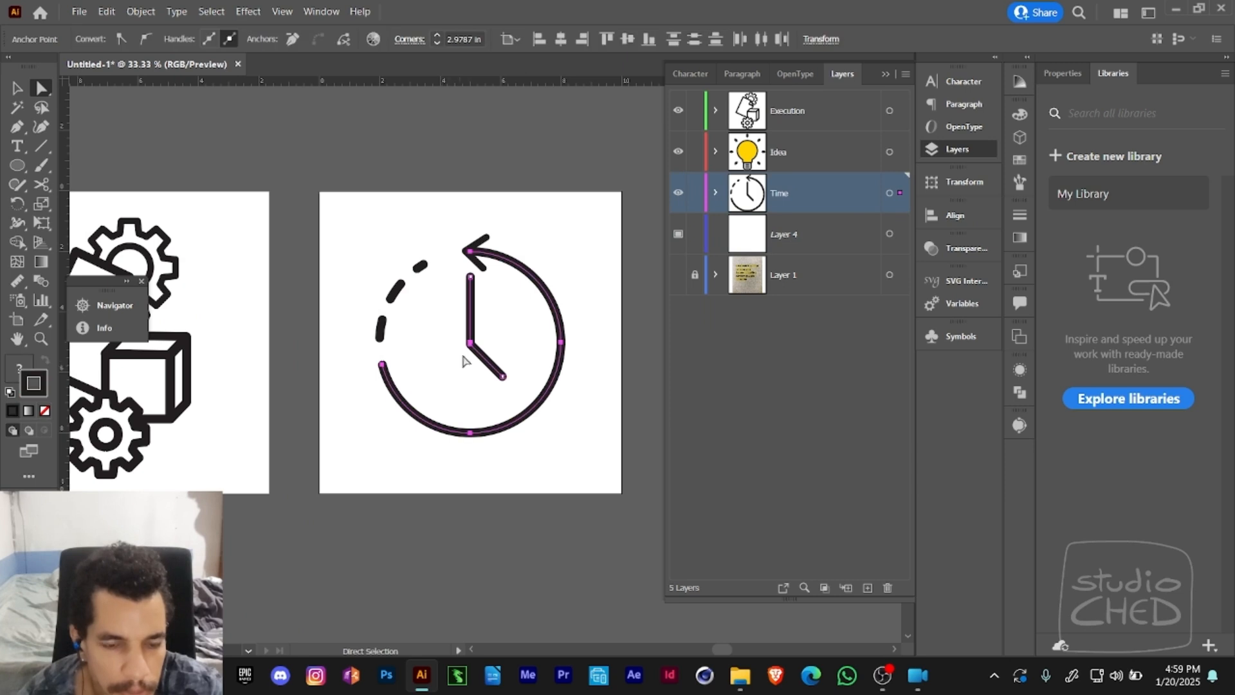
key(z)
drag(494, 327, 452, 362)
key(a)
click(412, 309)
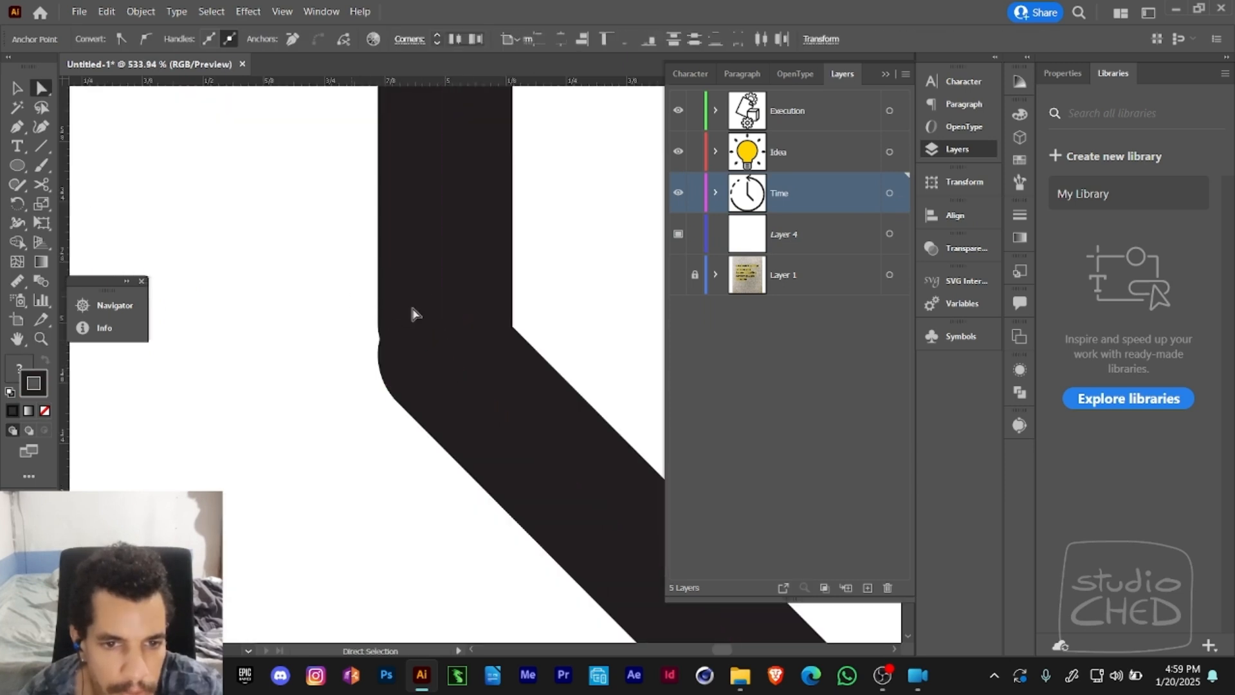
drag(518, 408, 524, 407)
key(z)
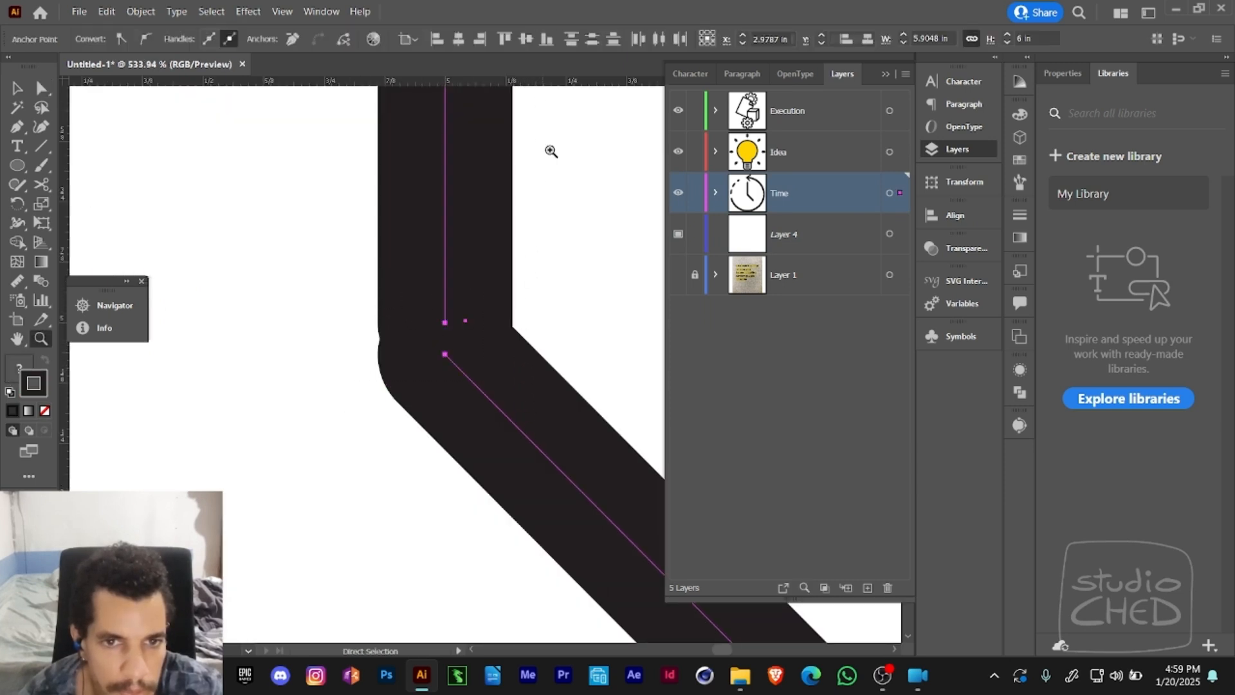
- Try to align the selected hand and arc anchor points to their horizontal centre, and undo it
alt+click(566, 206)
alt+click(549, 280)
alt+click(546, 296)
alt+click(542, 302)
alt+click(541, 305)
alt+click(541, 305)
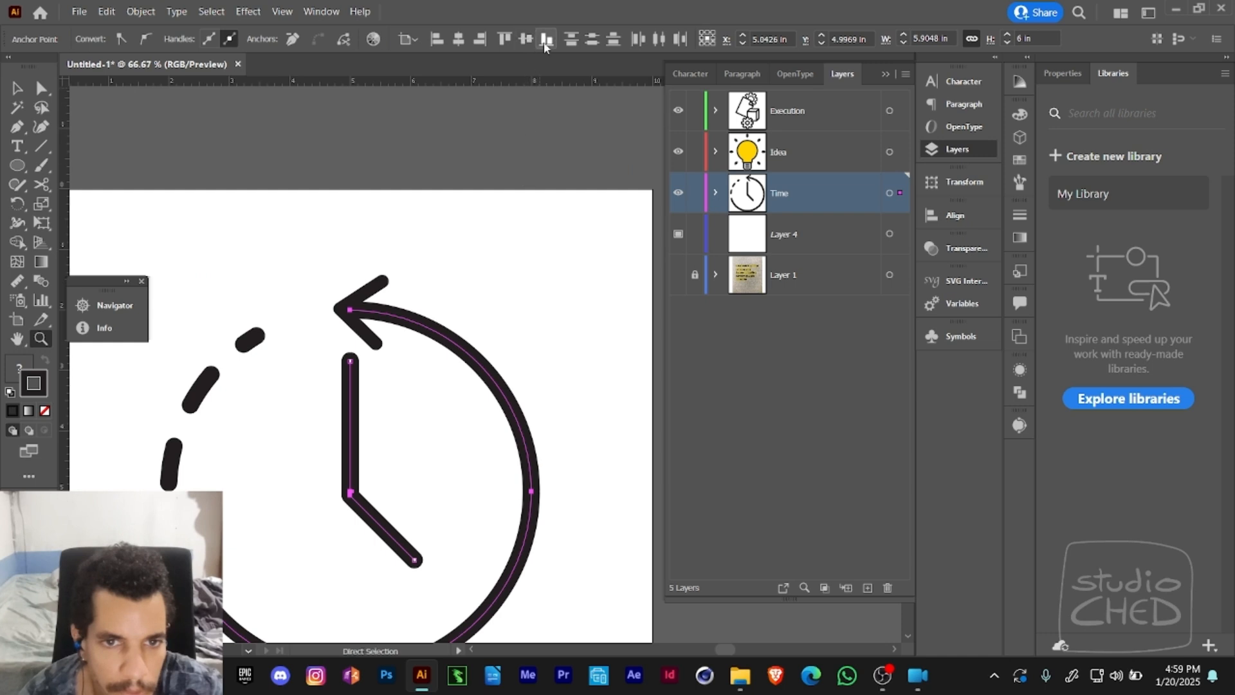
click(462, 41)
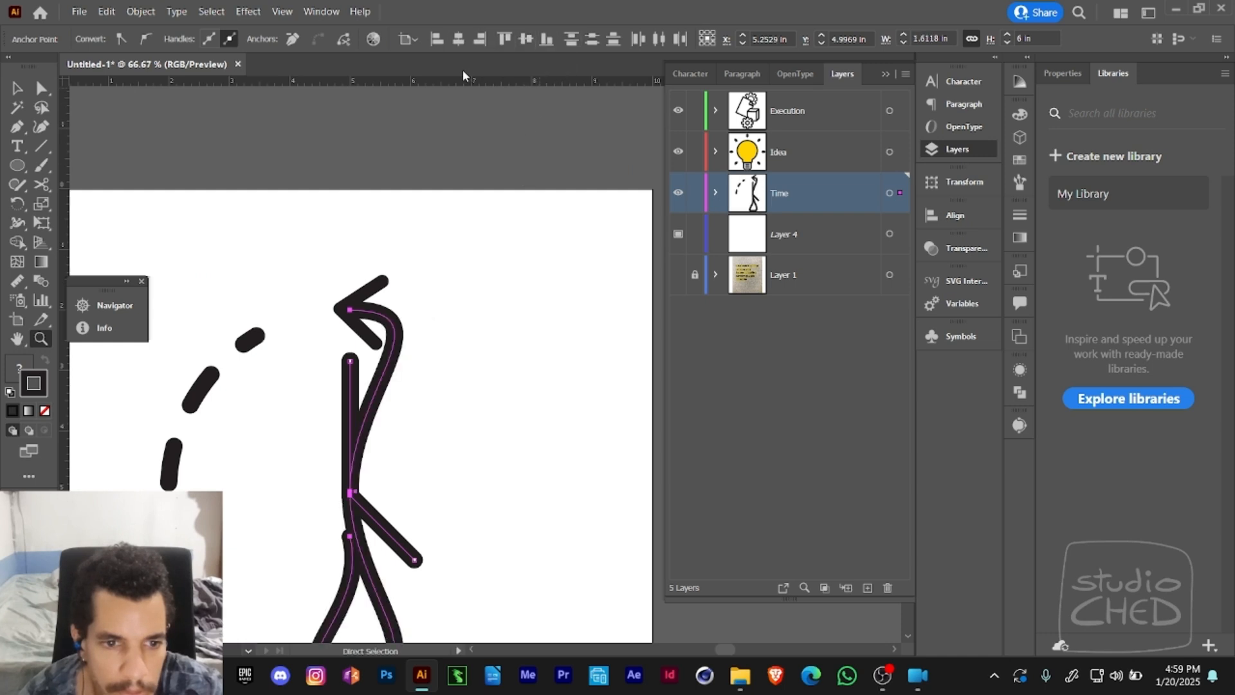
key(ctrl+z)
- Select the dashed arc, solid arc and arrowhead without the clock hands and group them
drag(440, 219, 499, 133)
key(v)
drag(592, 144, 299, 495)
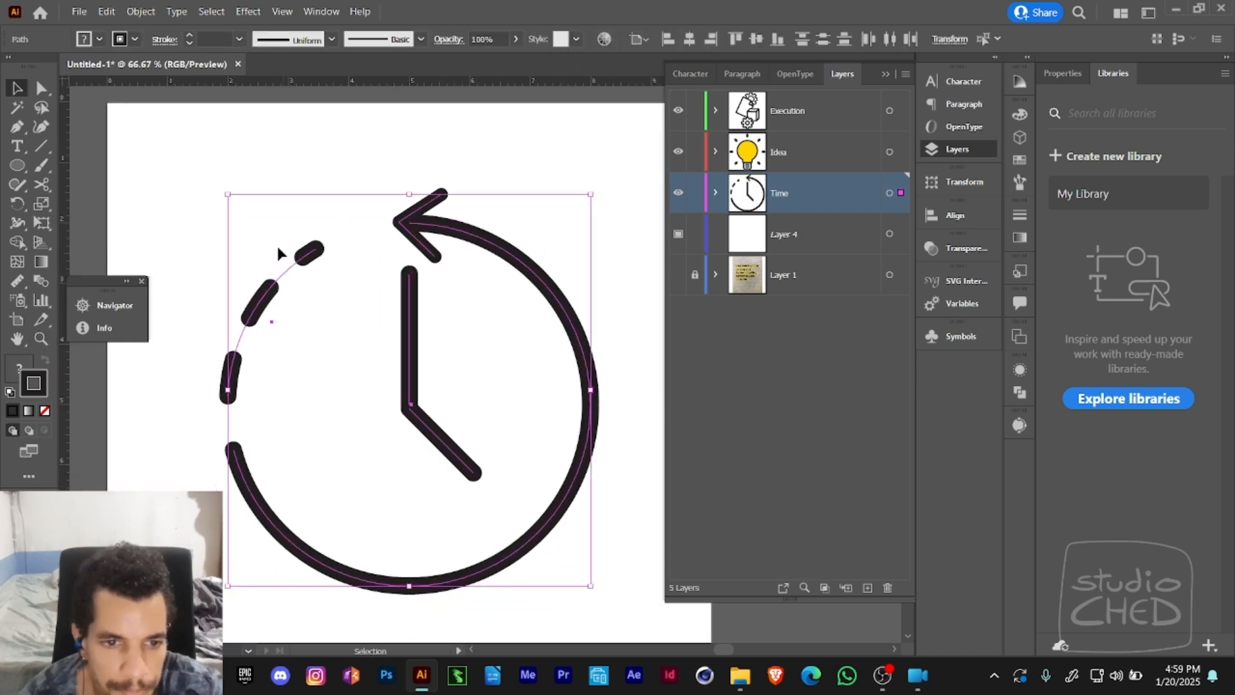
drag(210, 219, 302, 411)
click(521, 271)
click(517, 279)
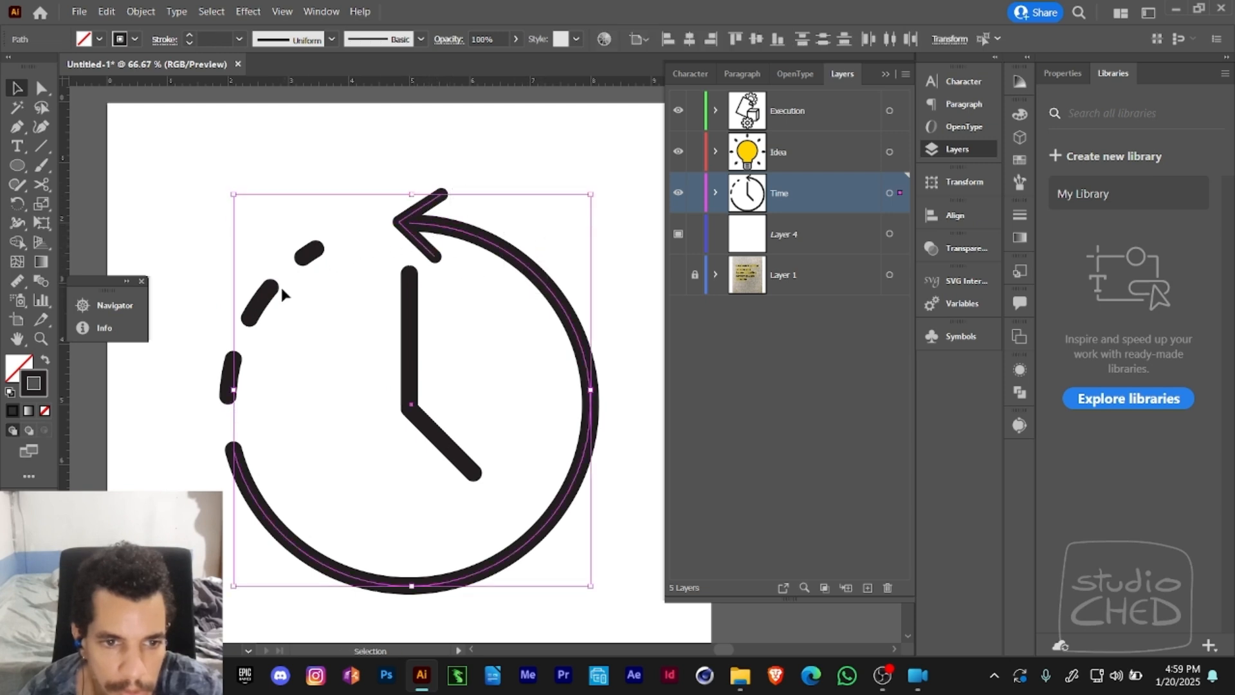
key(a)
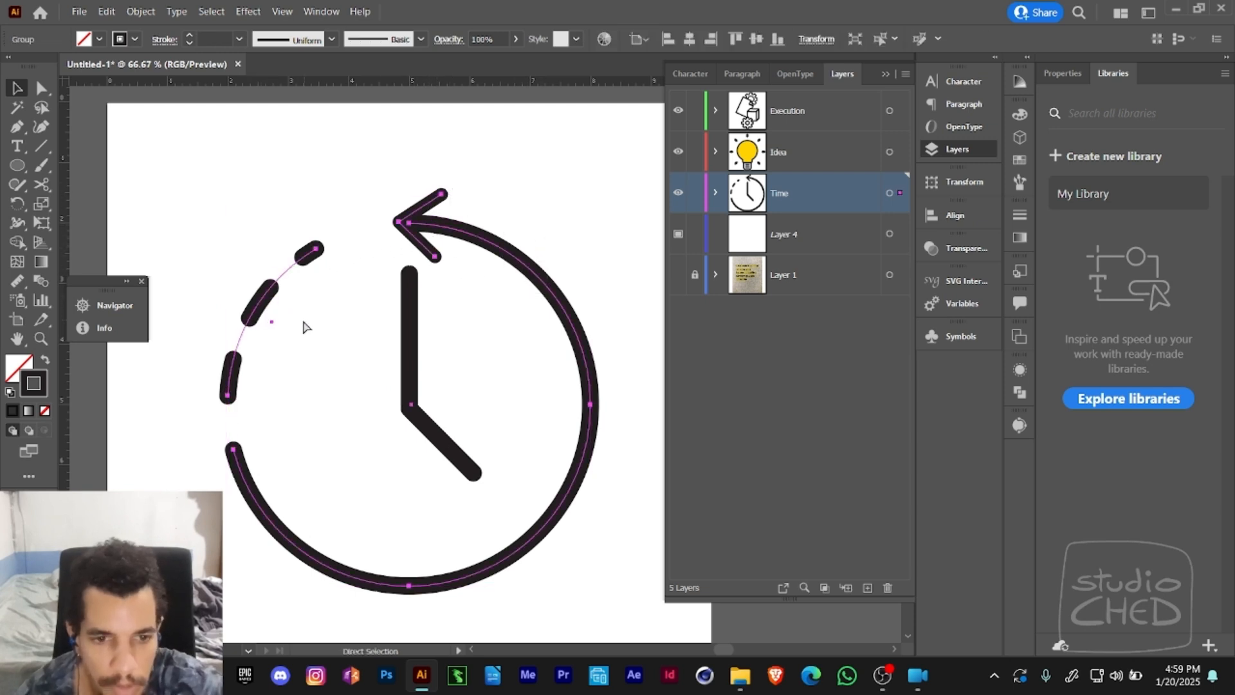
key(v)
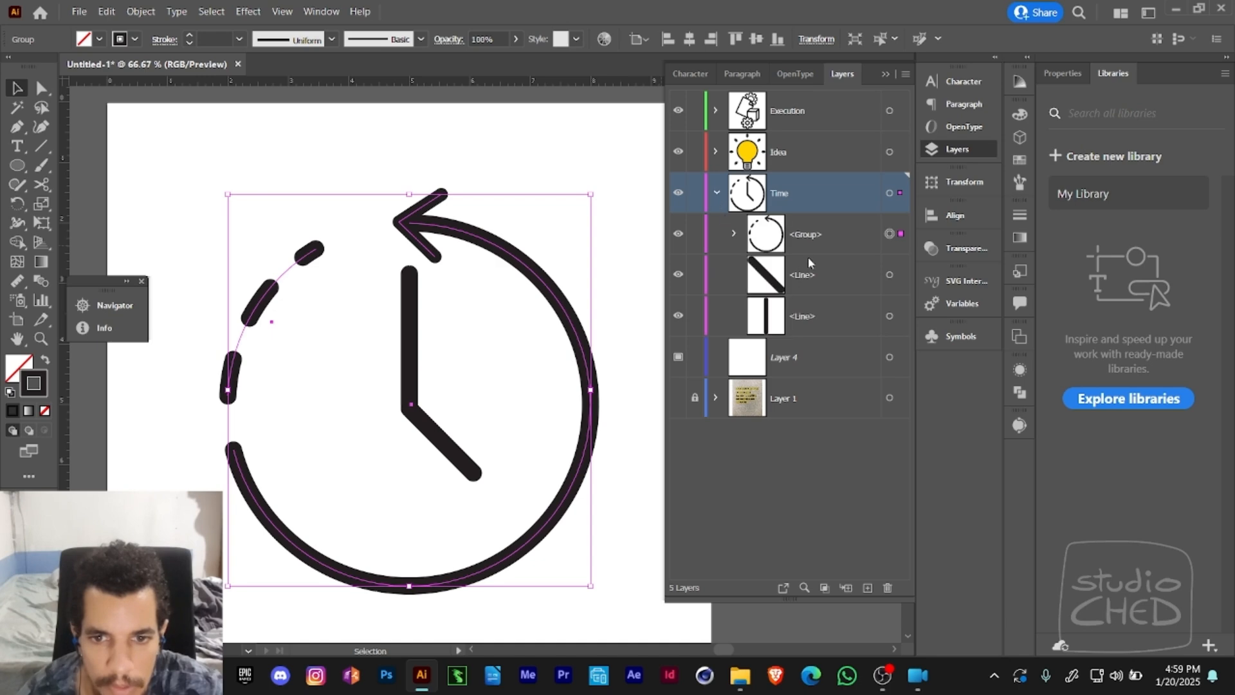
- Rename the group of arcs and arrowhead in the Time layer as clockoutside
double_click(804, 238)
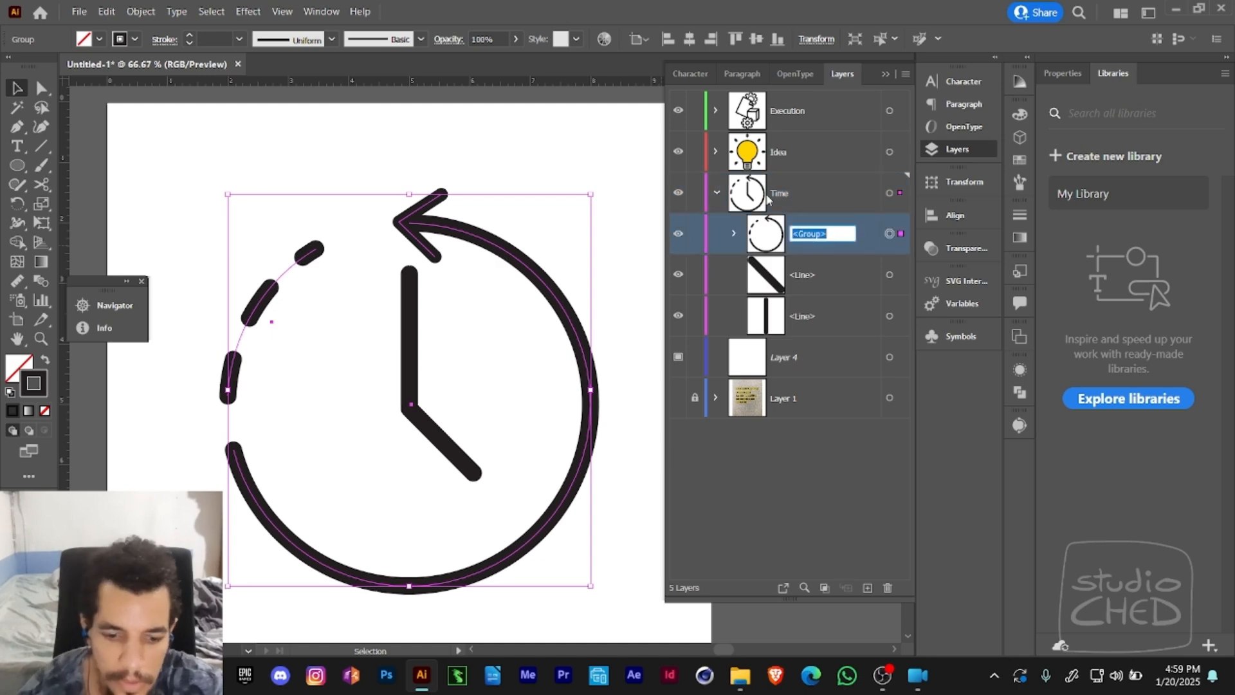
text(outside)
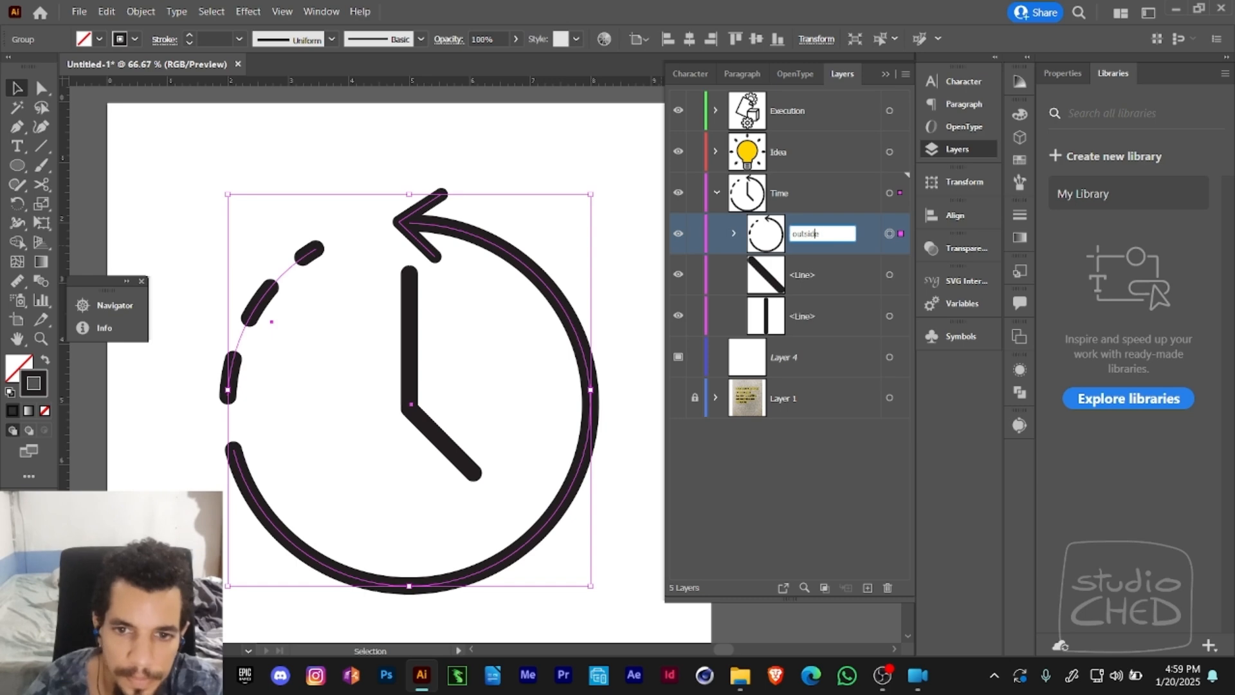
text(clock)
key(Return)
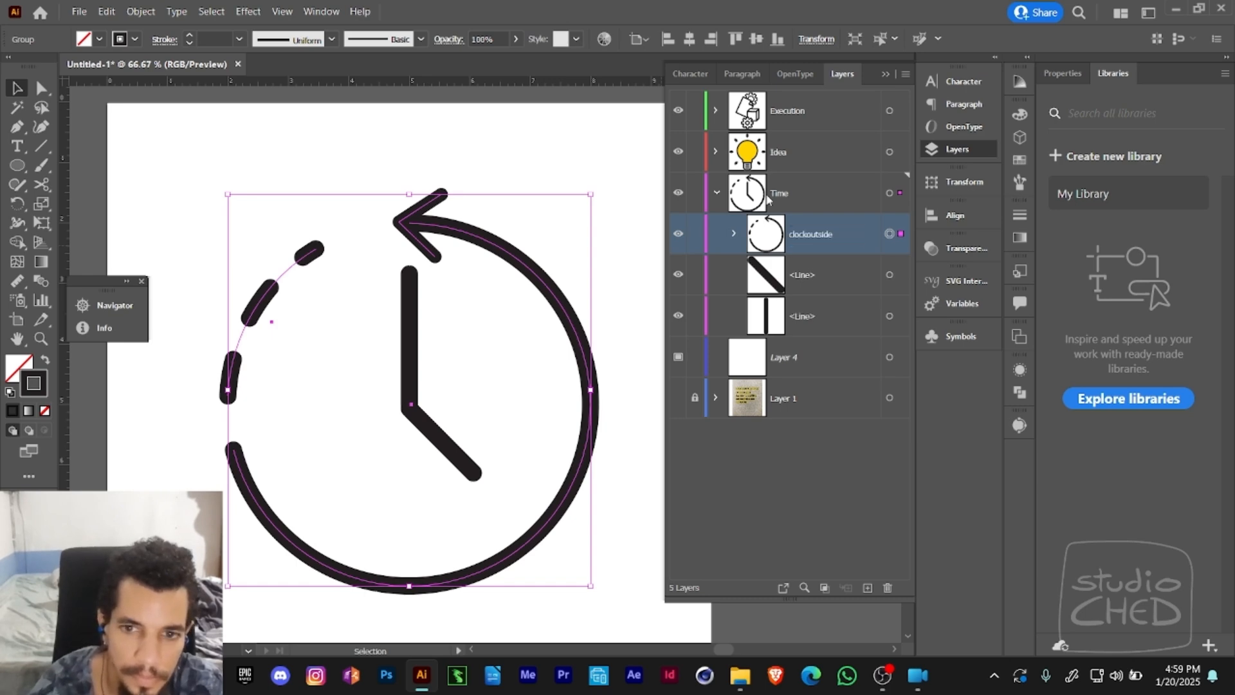
- Identify the diagonal line by toggling its visibility and rename it as little hand
click(681, 279)
click(681, 279)
double_click(805, 275)
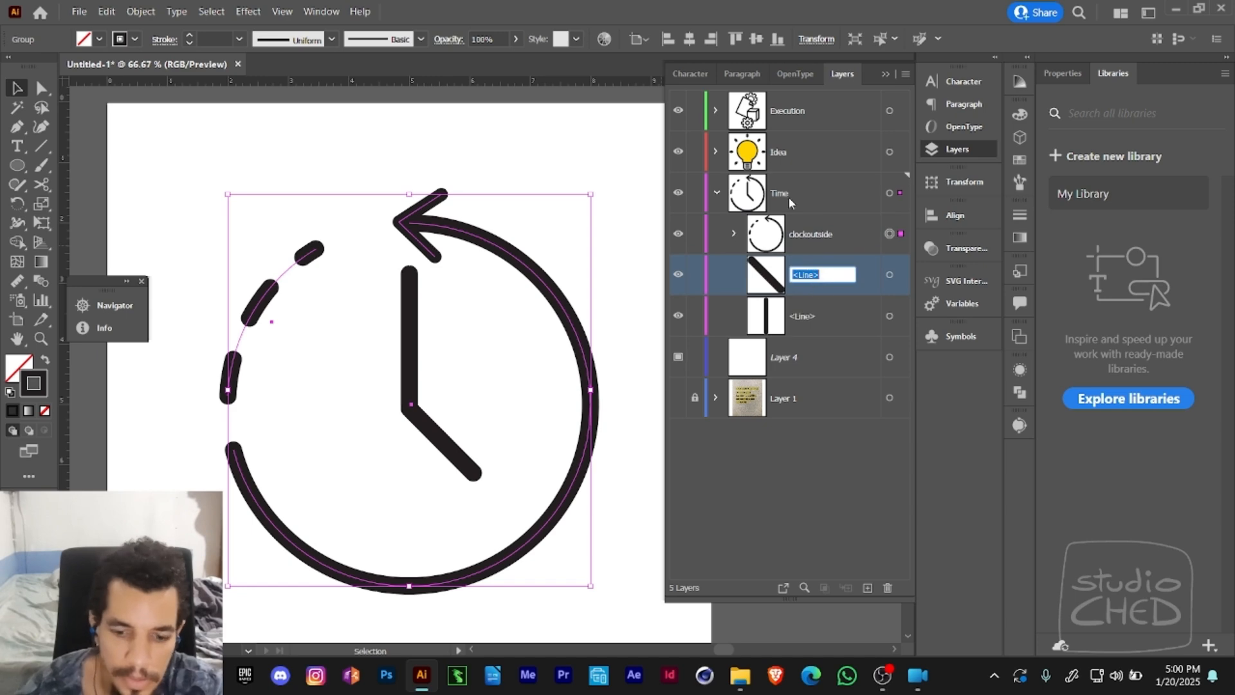
text(littl)
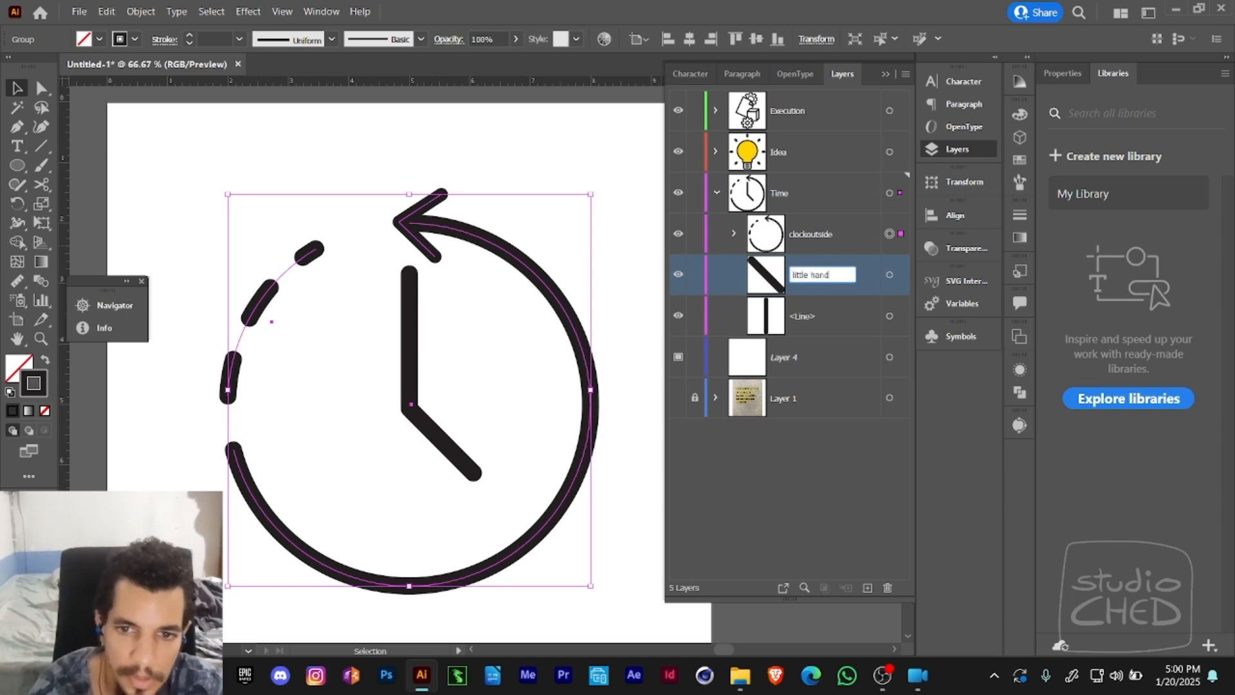
text(e hand)
key(Return)
- Rename the vertical line in the Time layer as long hand
double_click(802, 328)
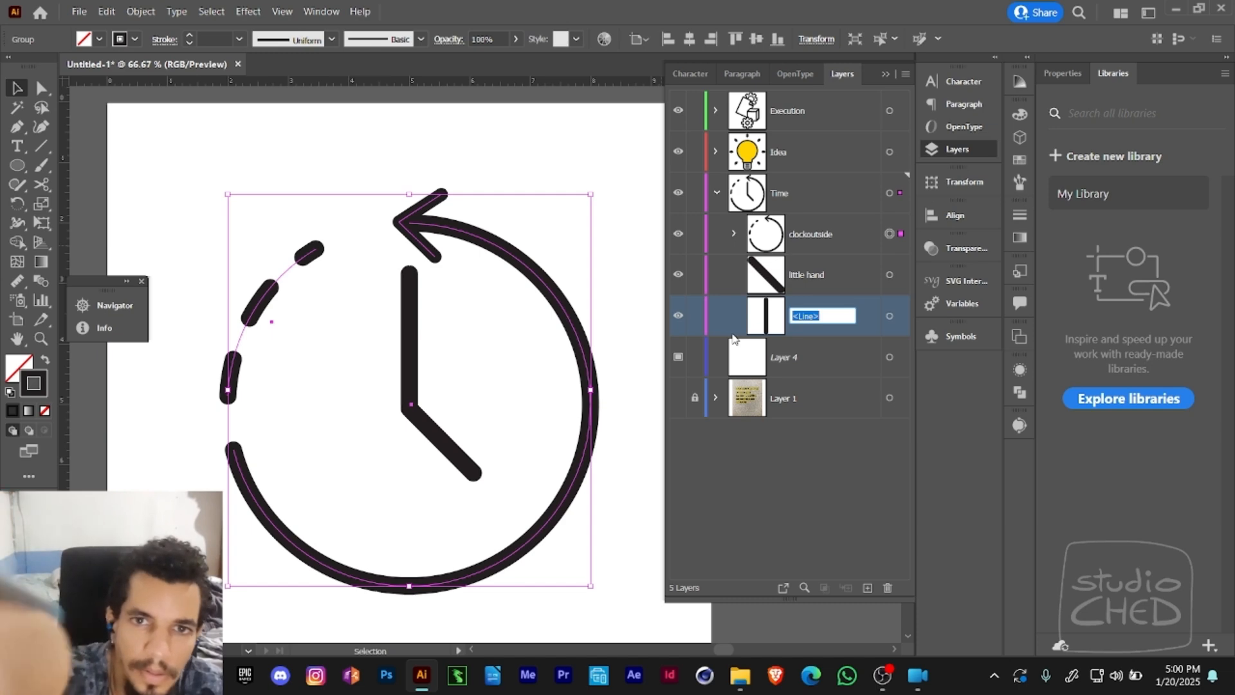
text(lo)
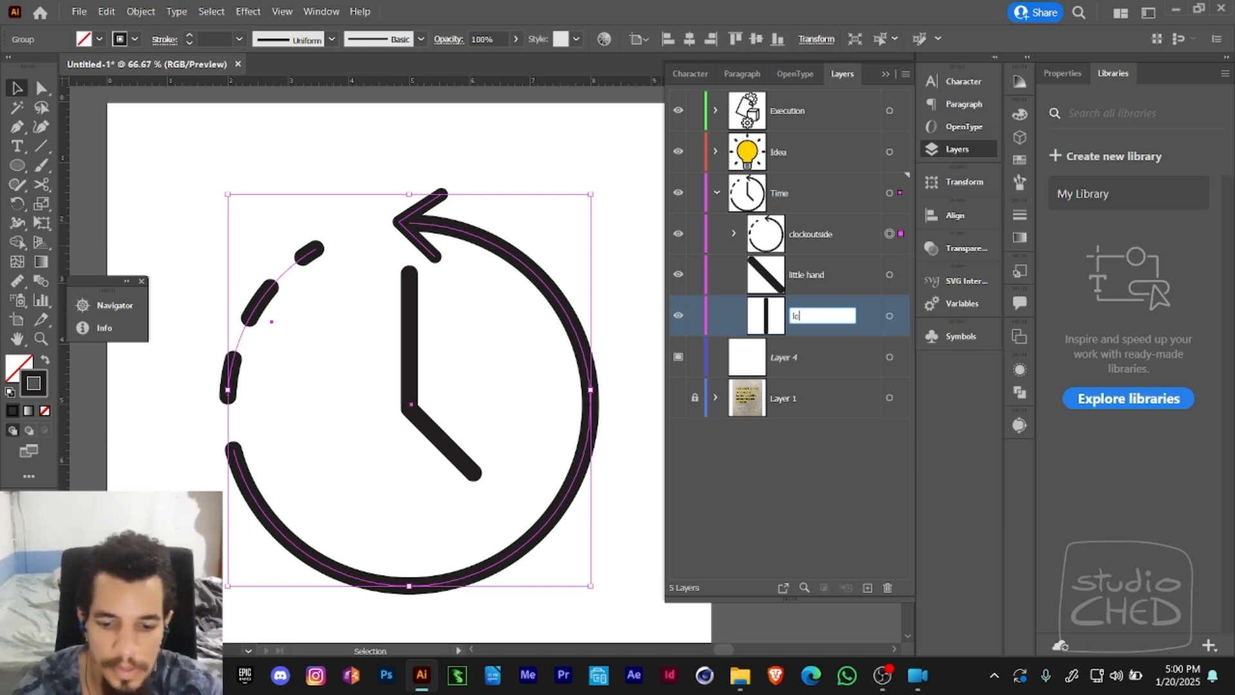
text(ng hand)
key(Return)
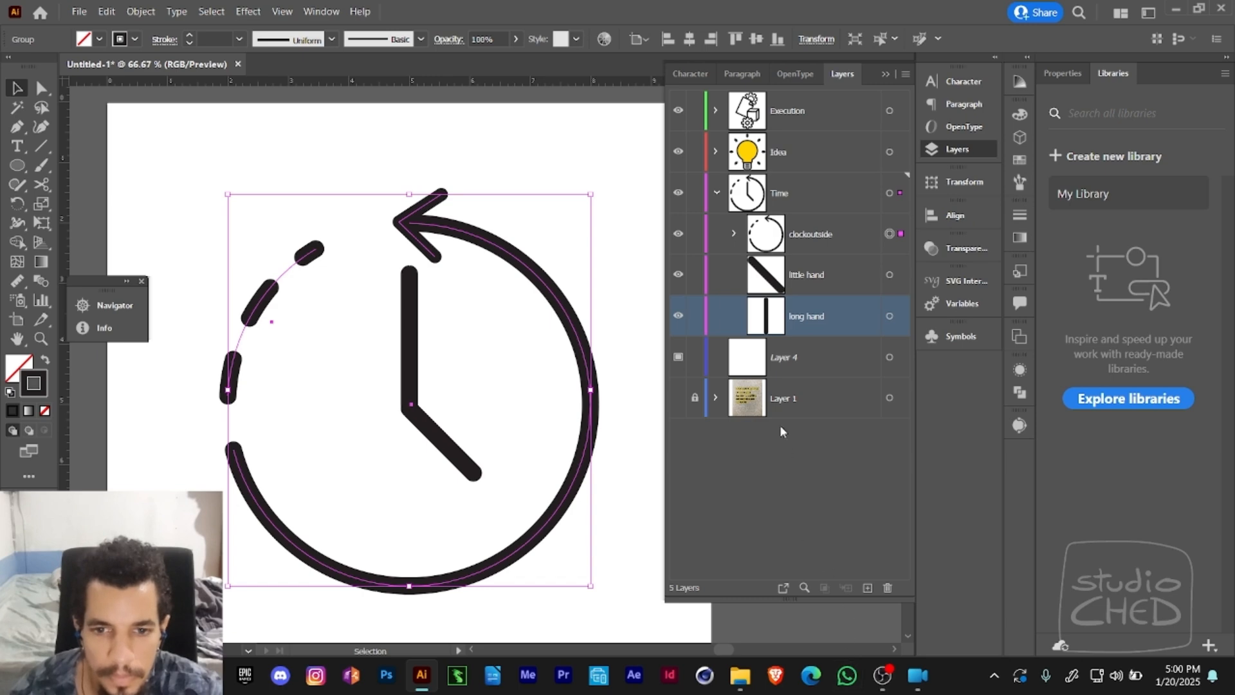
- Try to centre the clock hands and the clockoutside group horizontally on each other, and undo it
drag(615, 278, 360, 495)
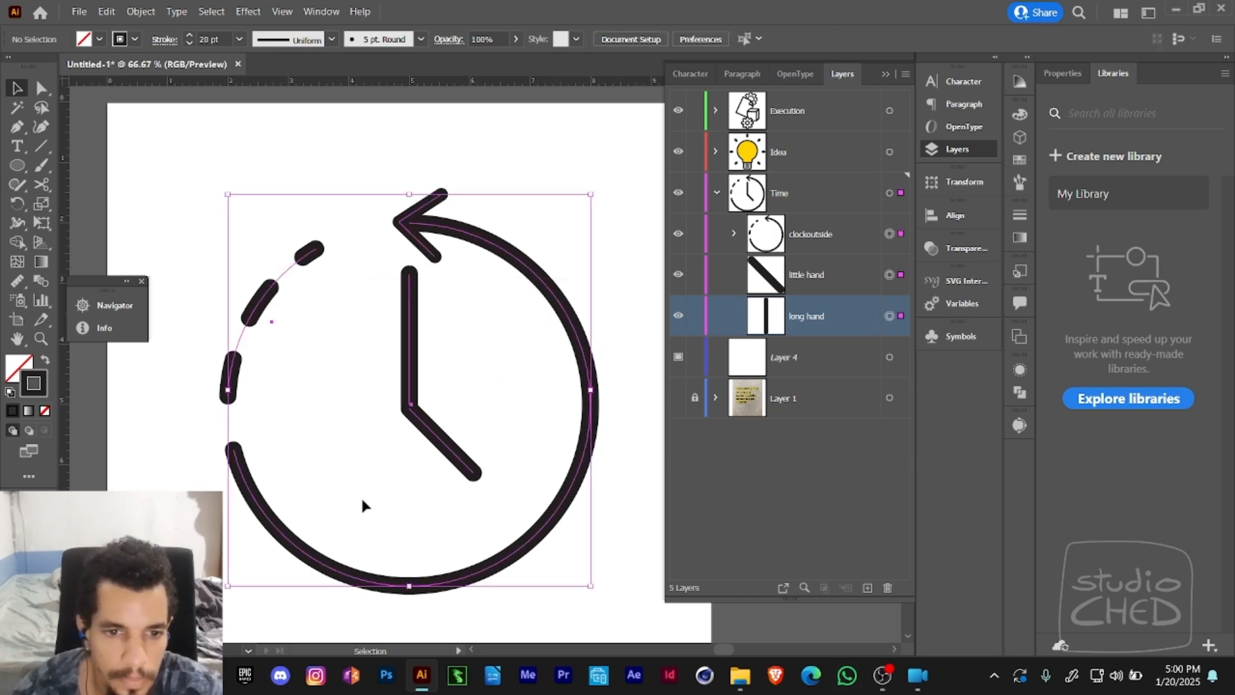
click(688, 47)
key(ctrl+z)
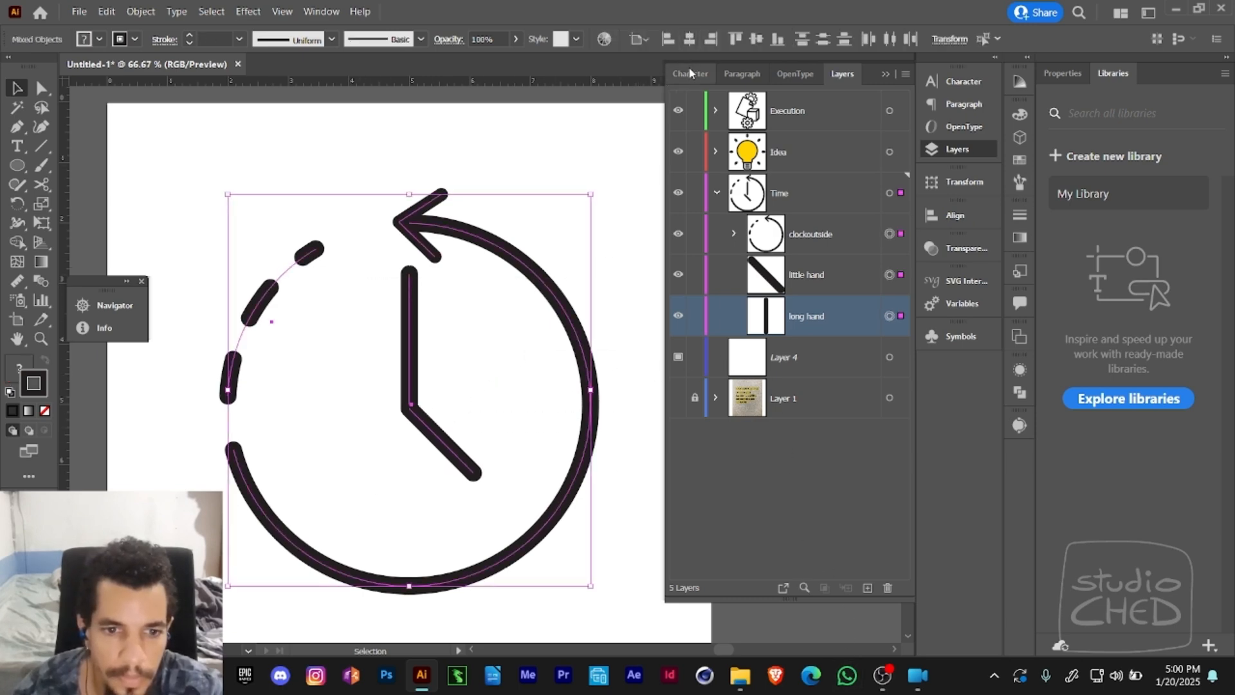
- Try to align only the clock hands and the solid arc to their vertical centres, and undo it
key(a)
drag(565, 391, 303, 515)
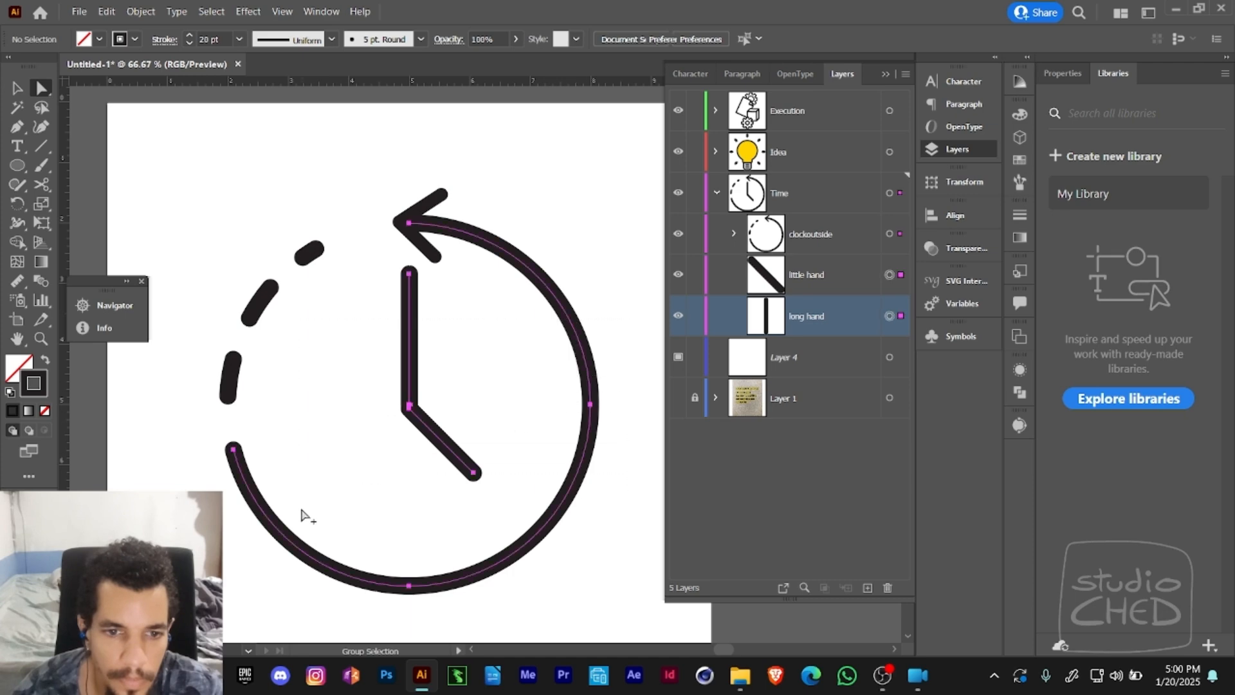
click(408, 457)
drag(368, 388, 432, 440)
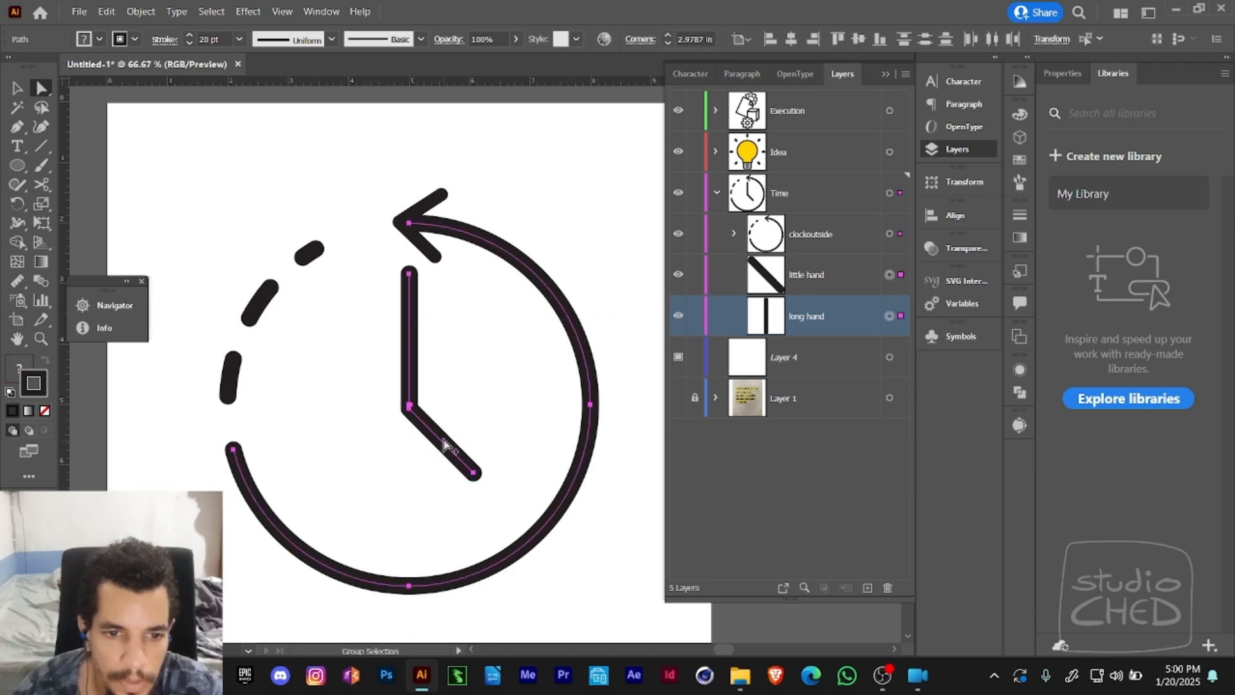
click(859, 39)
key(ctrl+z)
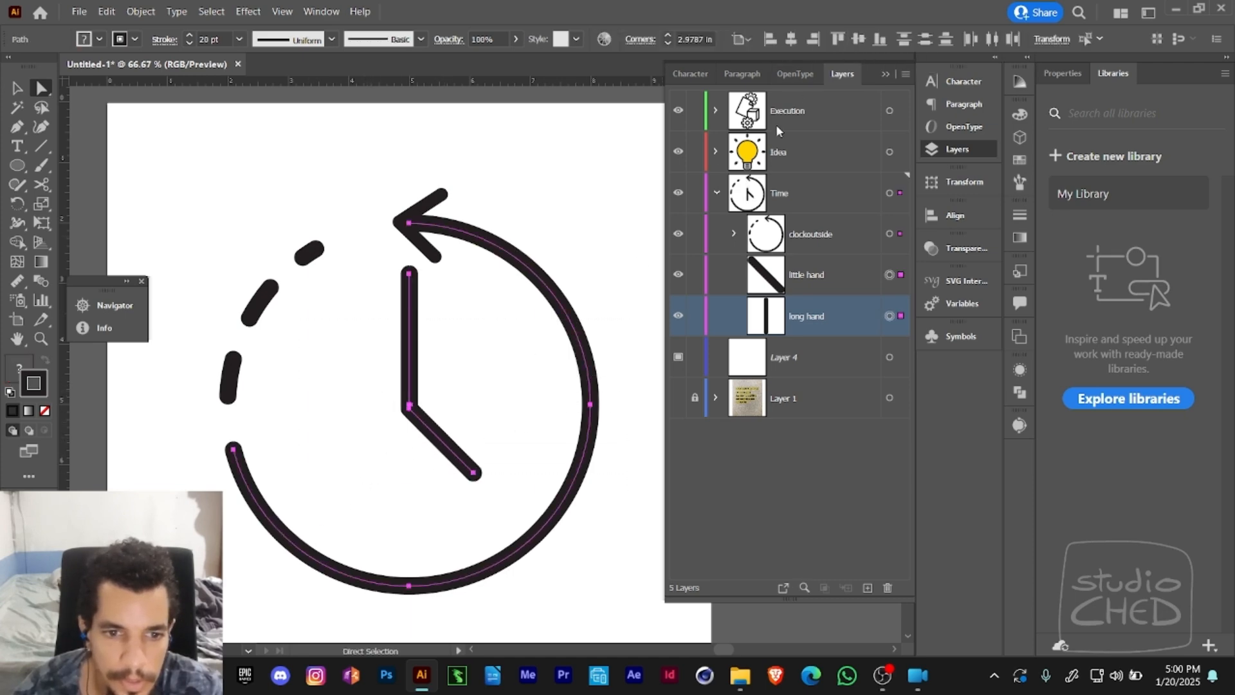
- Move the little hand's upper anchor point up onto the long hand's lower end so the joint is clean
key(z)
drag(366, 394, 449, 427)
key(a)
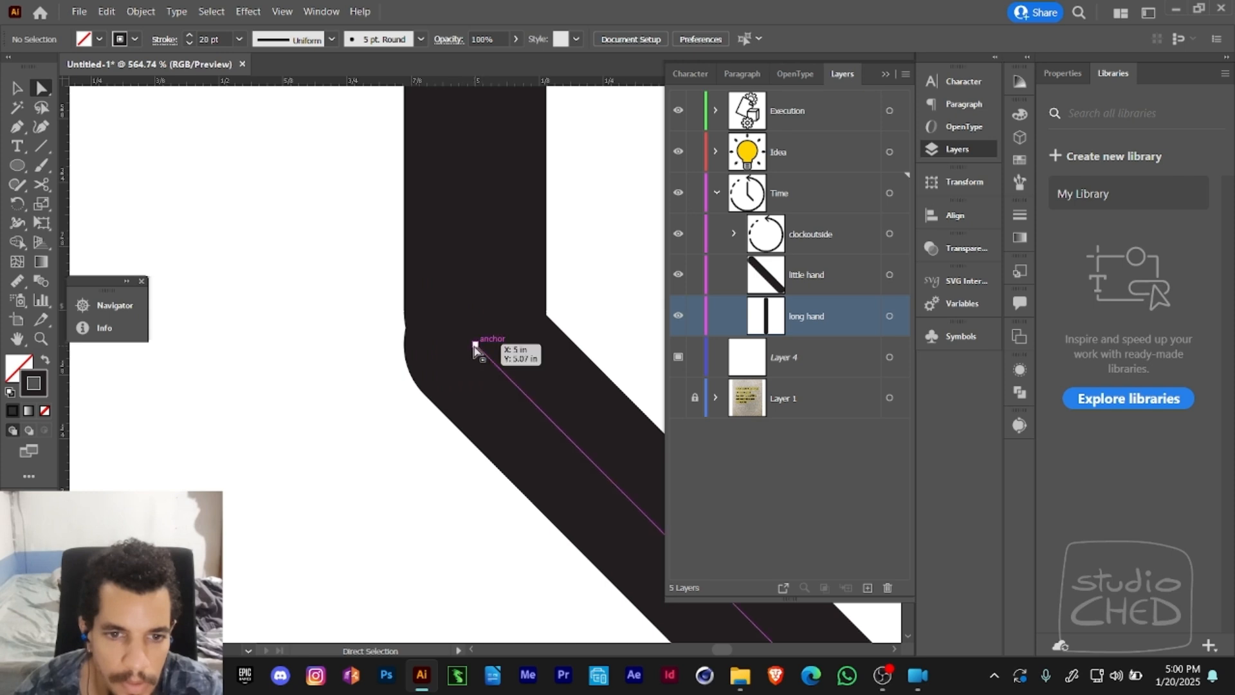
click(475, 346)
mouse_move(475, 345)
mouse_down()
mouse_move(484, 314)
mouse_move(475, 334)
mouse_up()
key(ctrl+y)
key(ctrl+y)
- Examine the repaired clock beside the idea and execution icons on all three artboards, with the little hand deselected
key(z)
alt+click(504, 345)
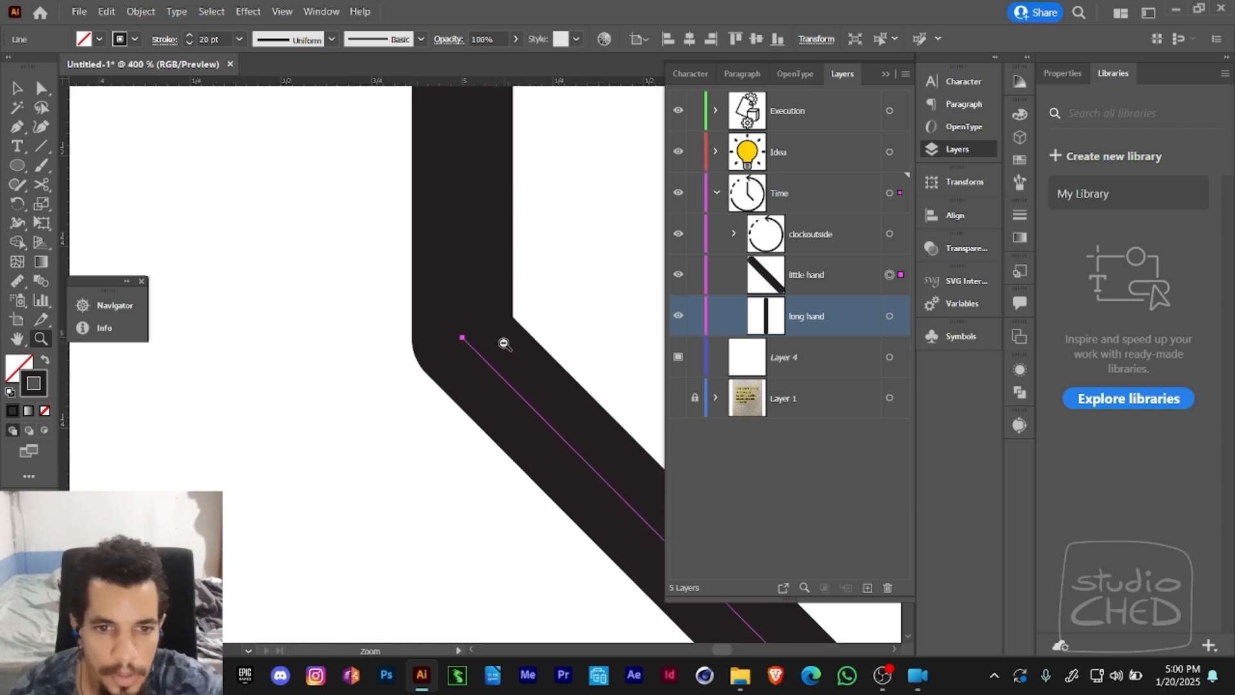
alt+click(505, 348)
alt+click(506, 350)
alt+click(507, 353)
alt+click(509, 356)
alt+click(510, 359)
alt+click(510, 359)
alt+click(520, 362)
drag(427, 361, 600, 349)
click(539, 344)
alt+click(553, 342)
alt+click(548, 359)
drag(477, 365, 580, 316)
key(v)
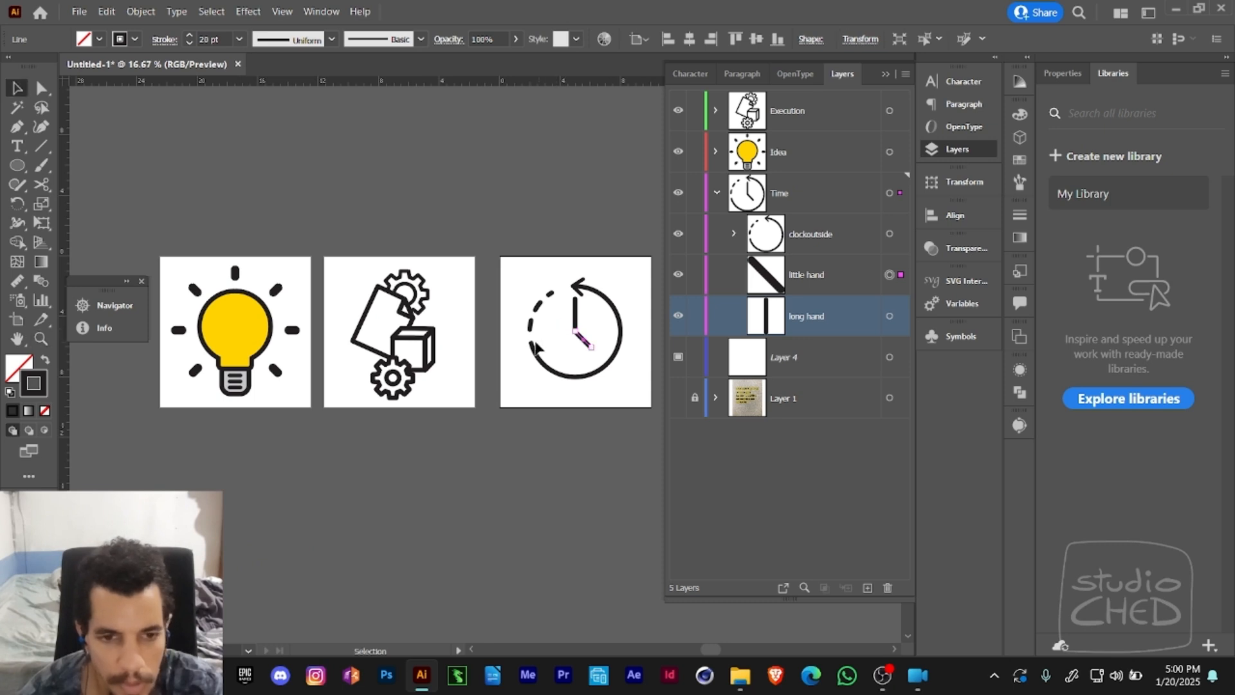
click(495, 238)
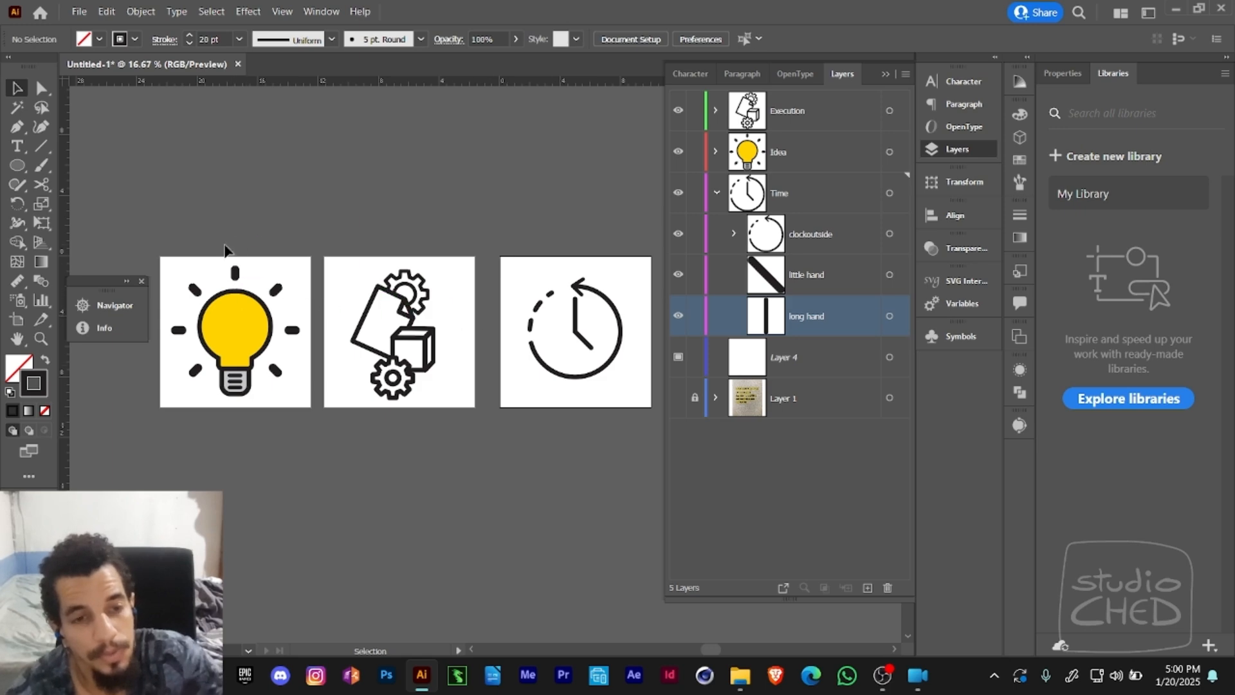
key(ctrl+s)
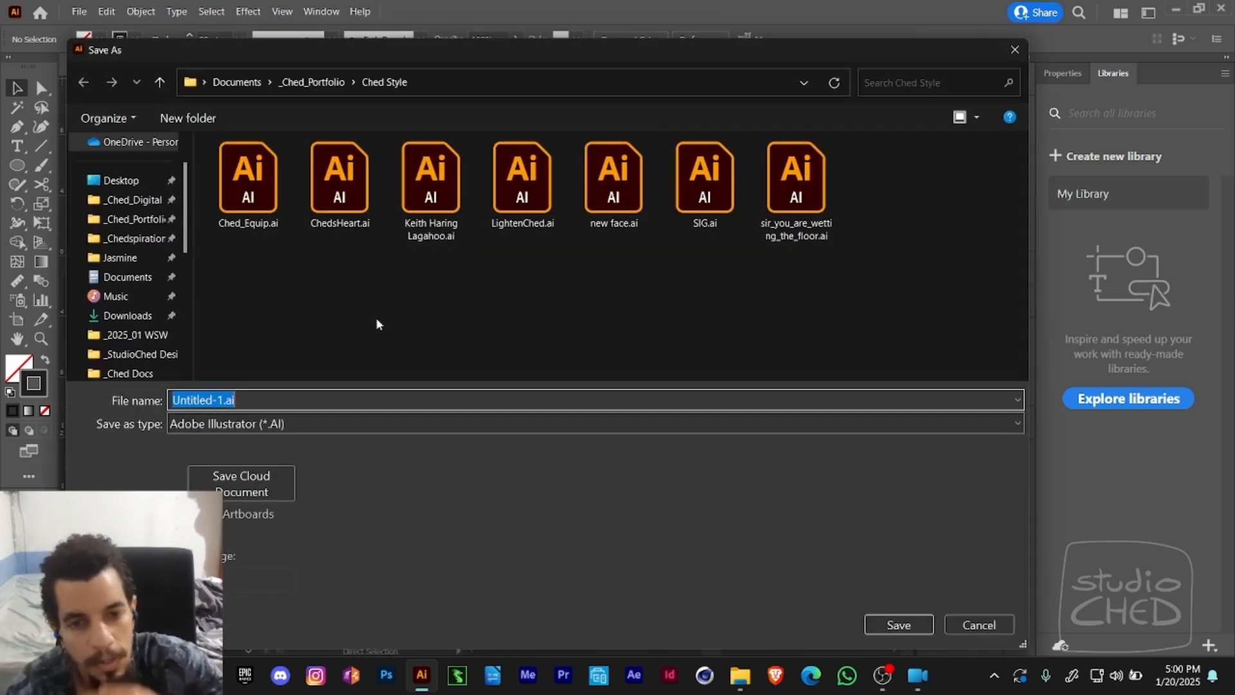
click(314, 85)
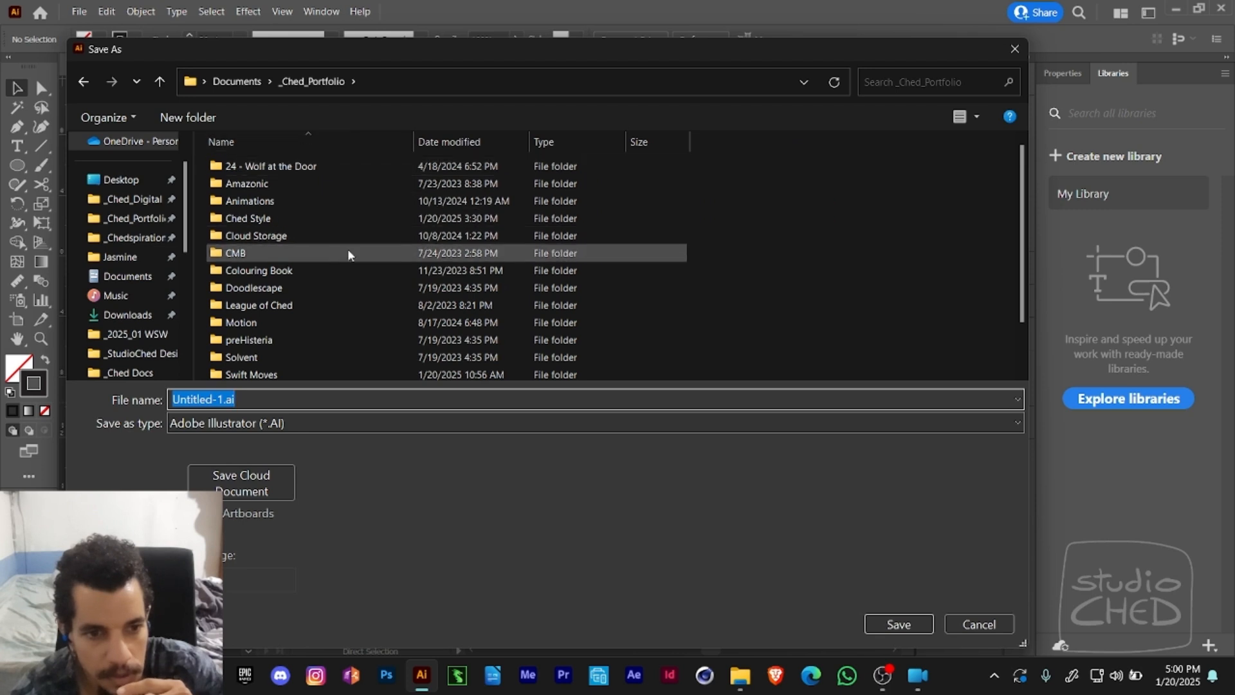
double_click(254, 376)
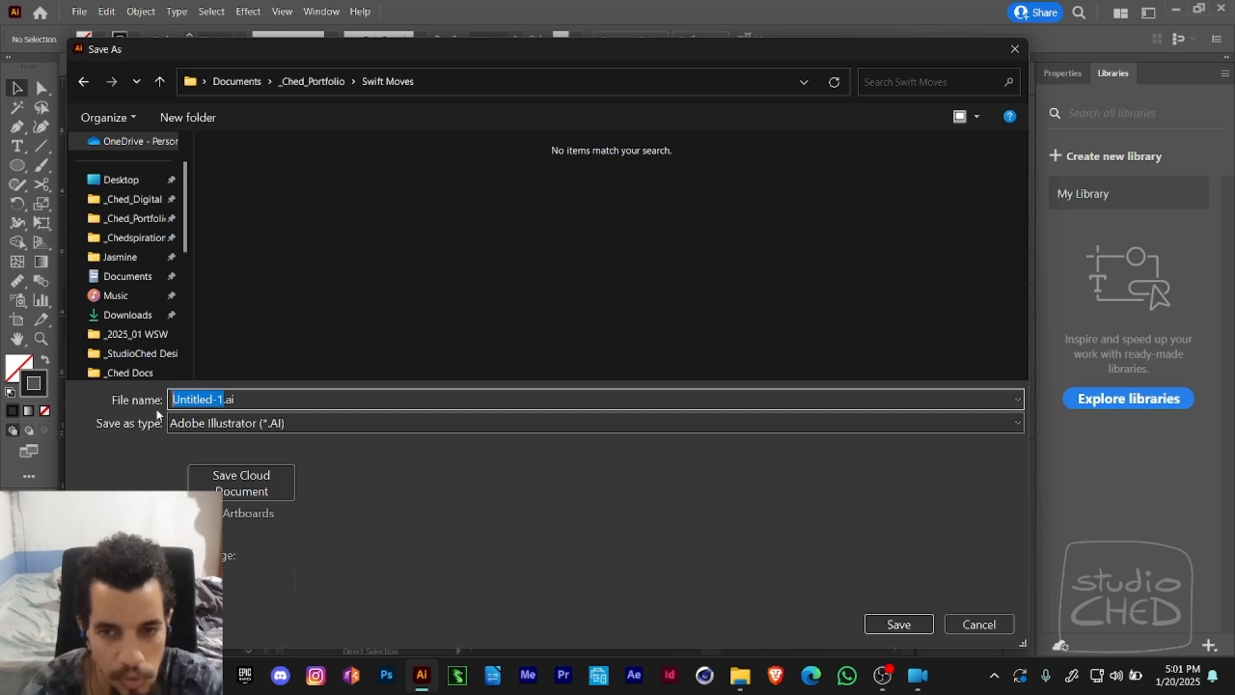
drag(934, 49, 940, 13)
key(Escape)
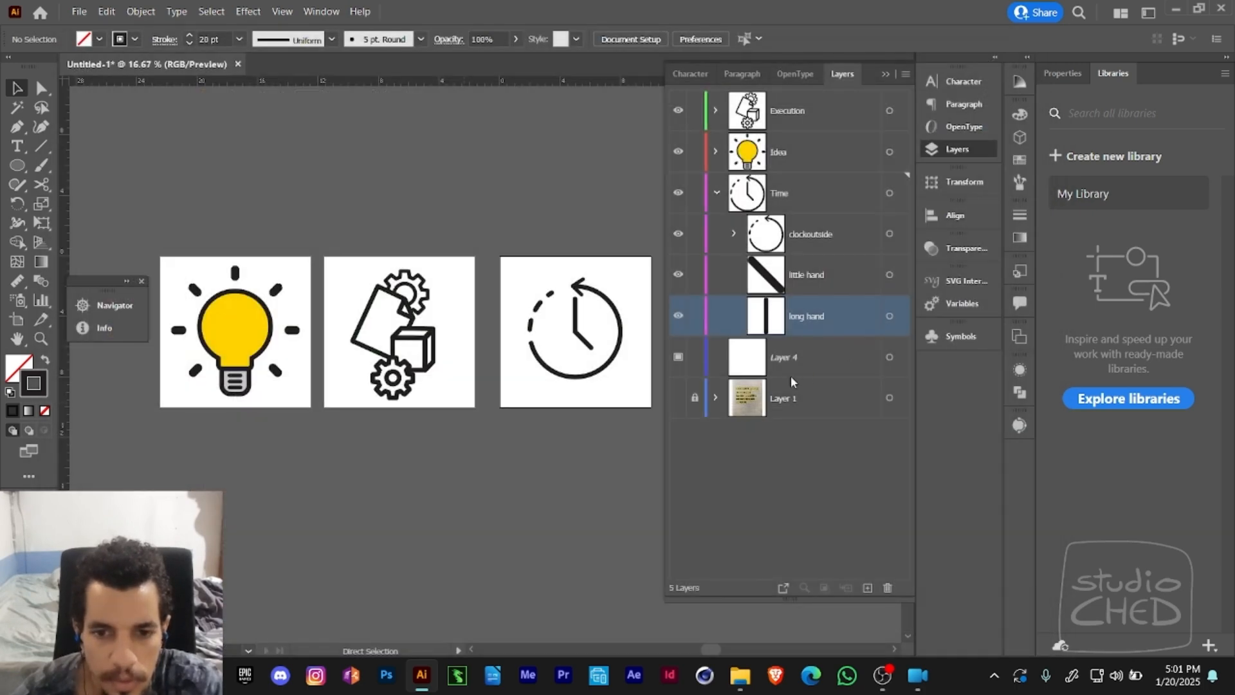
- Show Layer 1 with the photographed quote and examine it above the artboards
click(740, 398)
click(677, 397)
key(z)
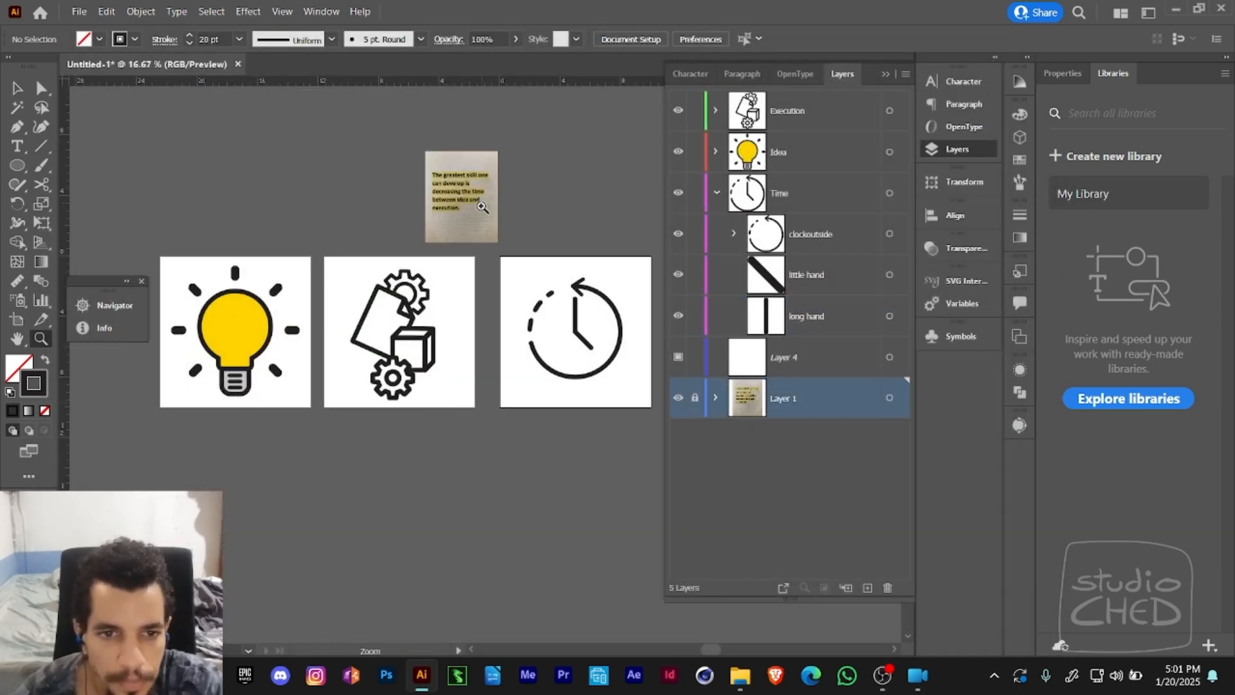
click(486, 206)
drag(479, 335, 586, 188)
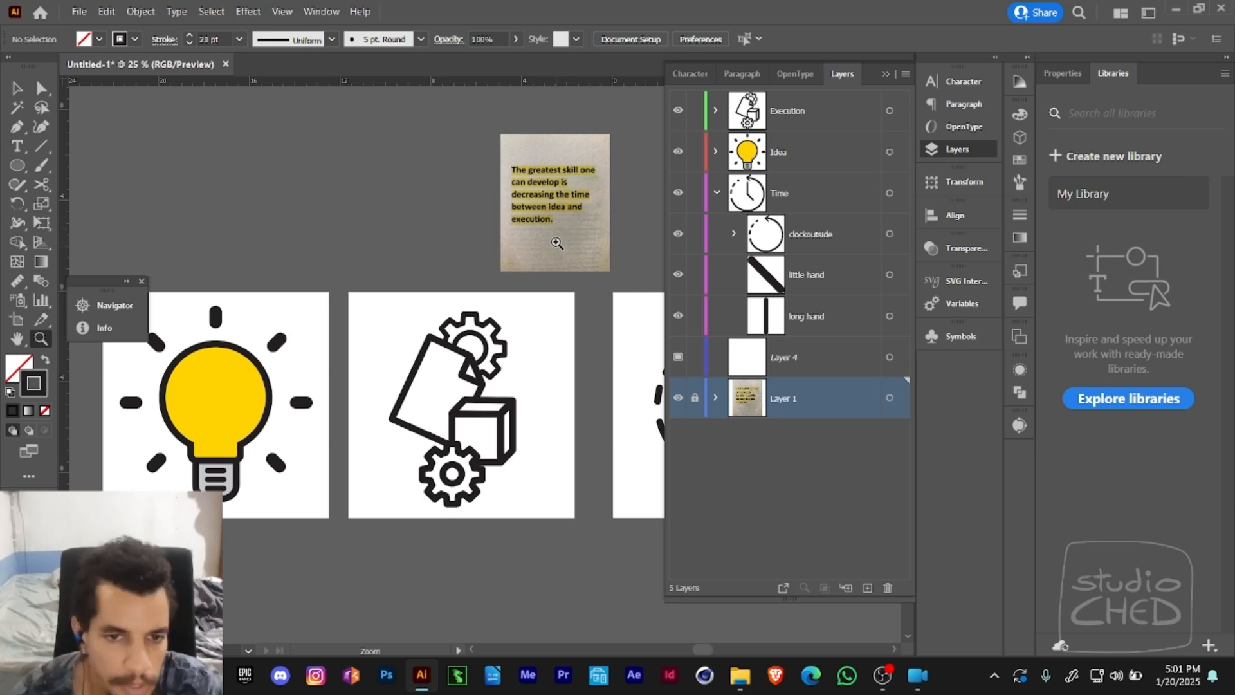
- Save the document as Idea to Execution.ai in the Ched Style folder, accepting the default Illustrator options
click(78, 11)
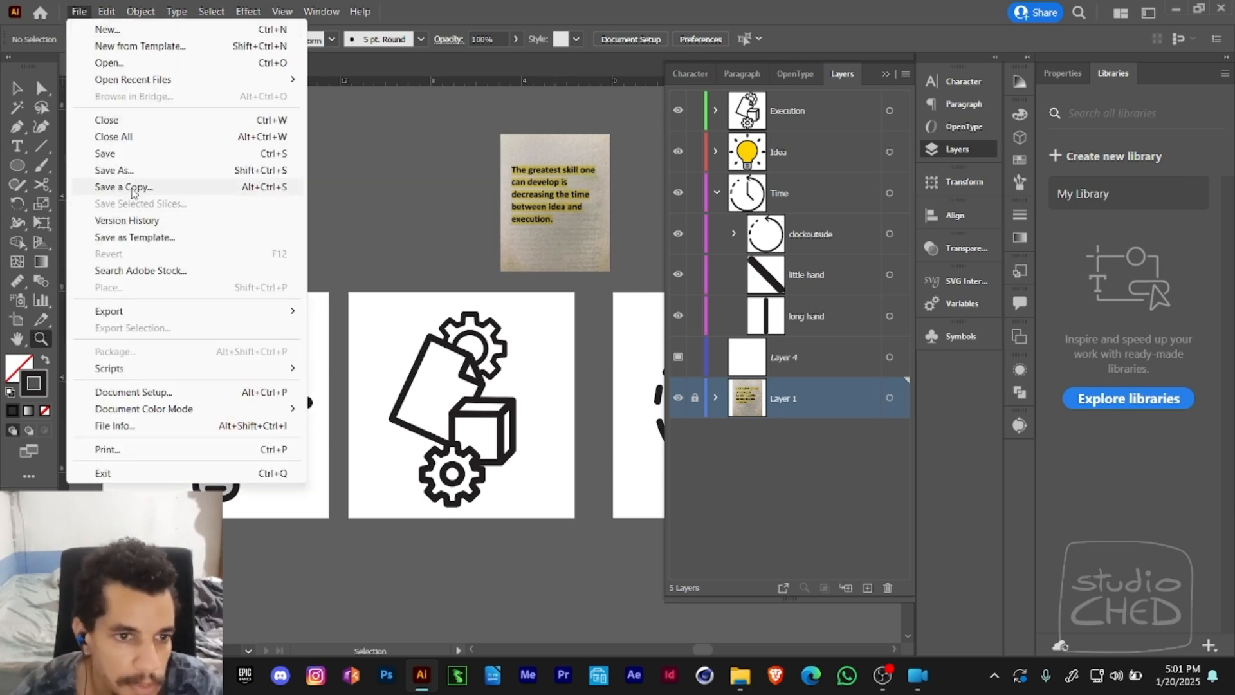
click(154, 171)
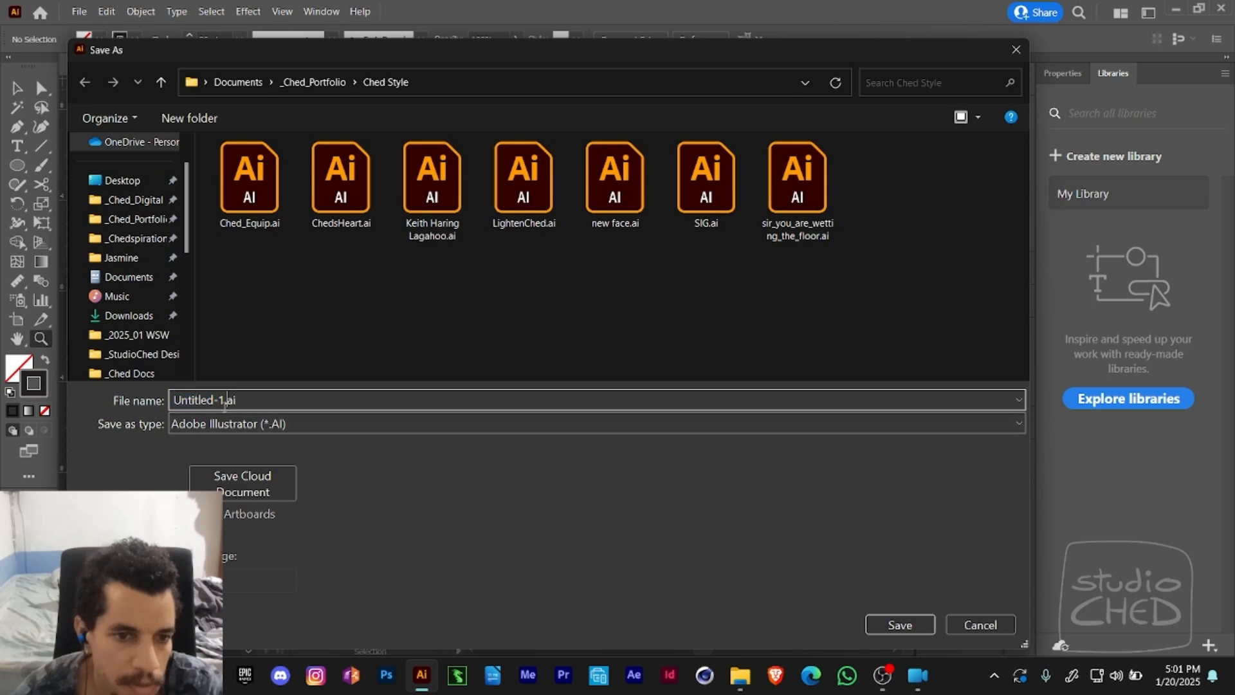
key(Left)
key(Right)
key(Right)
key(Right)
key(Right)
key(Right)
key(Right)
key(Right)
key(Right)
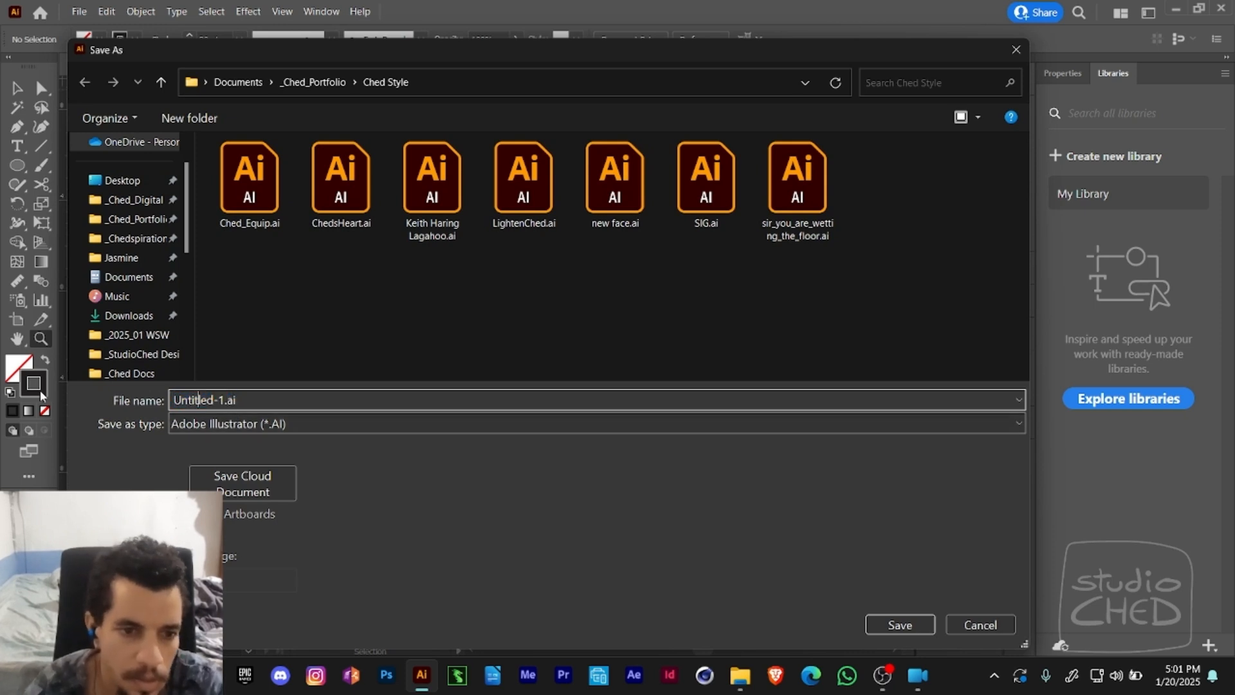
key(Delete)
key(Delete)
key(BackSpace)
key(BackSpace)
key(BackSpace)
key(BackSpace)
key(BackSpace)
key(BackSpace)
key(BackSpace)
key(BackSpace)
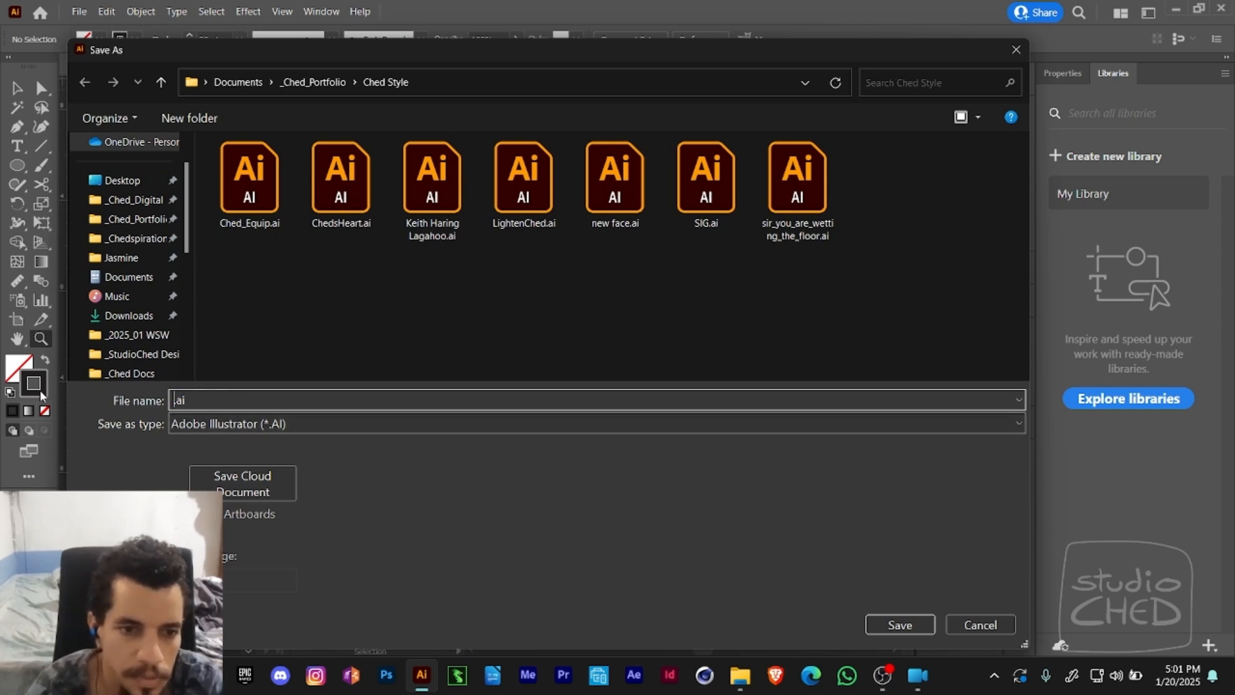
text(Idea to Executi)
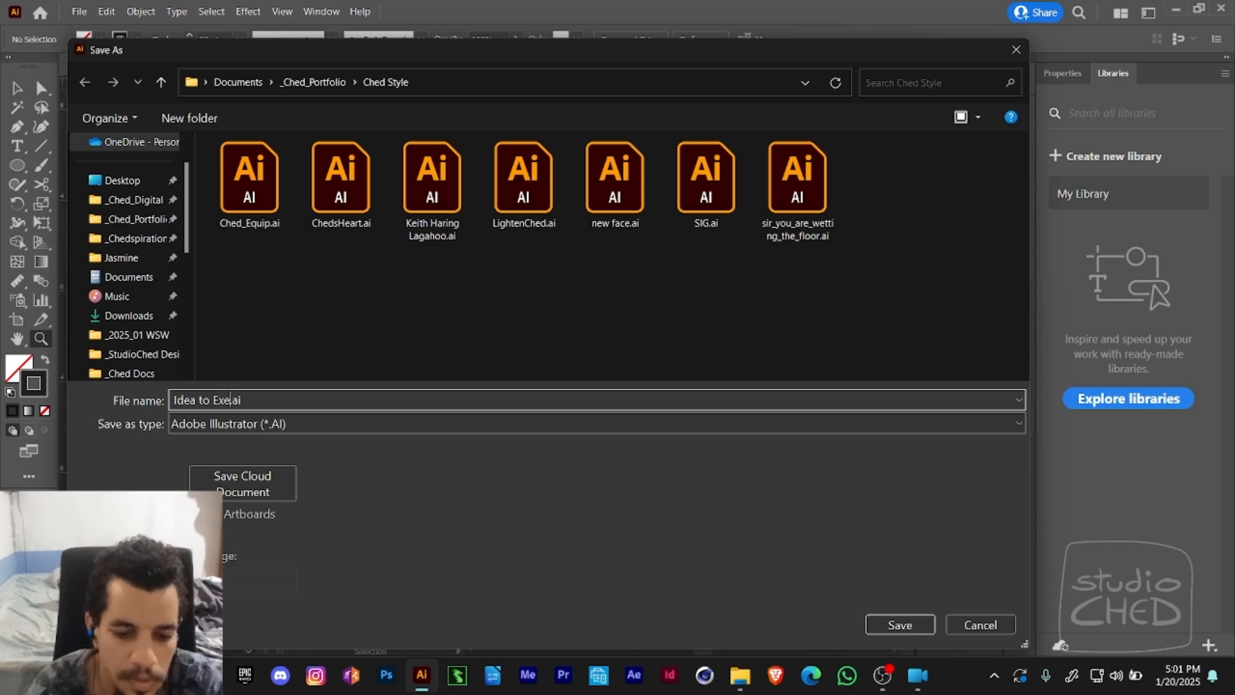
text(on)
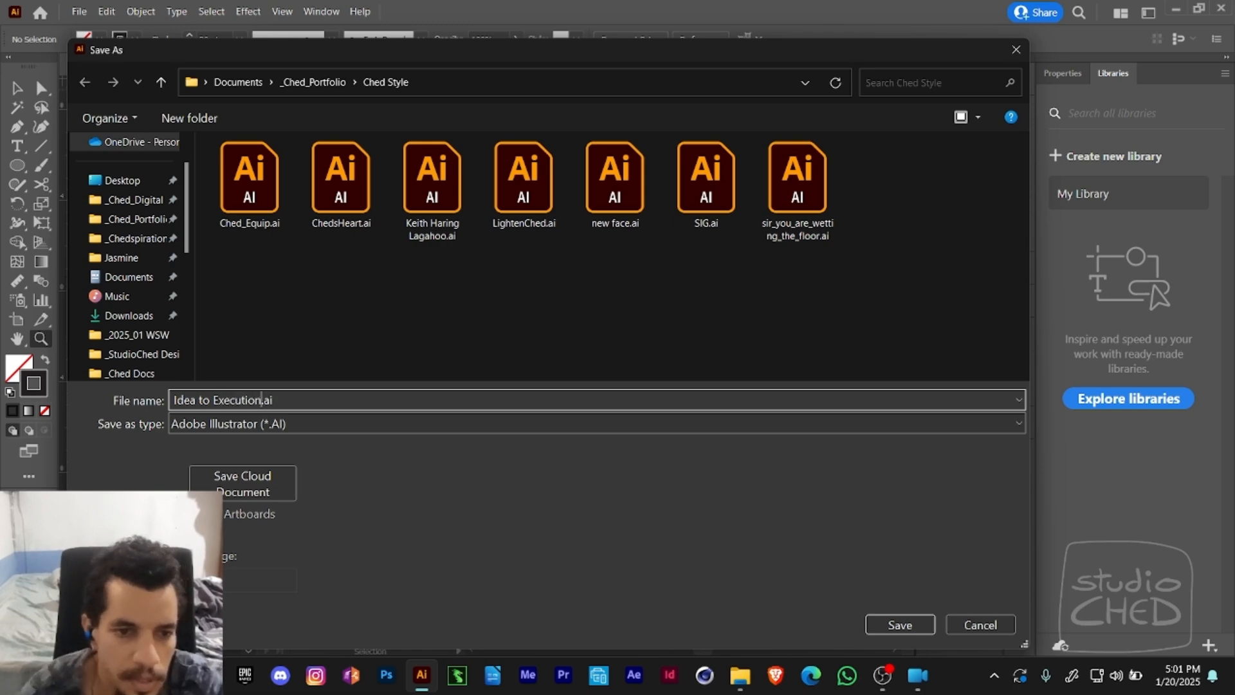
click(881, 624)
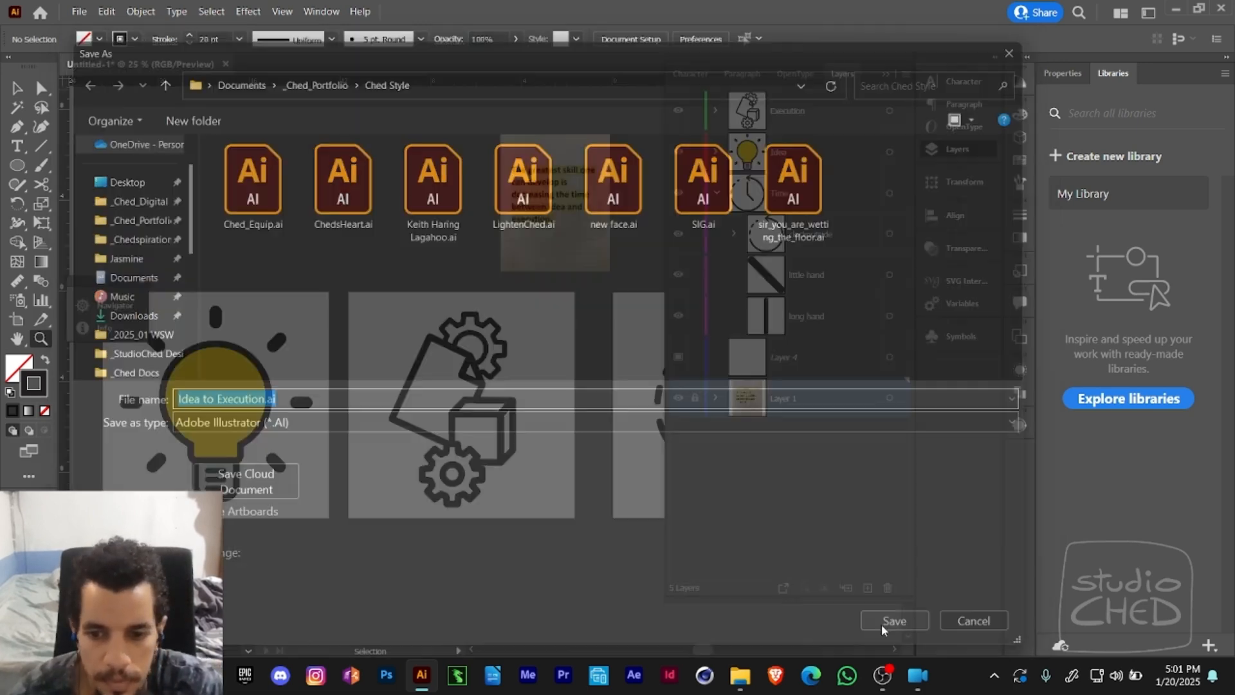
click(710, 556)
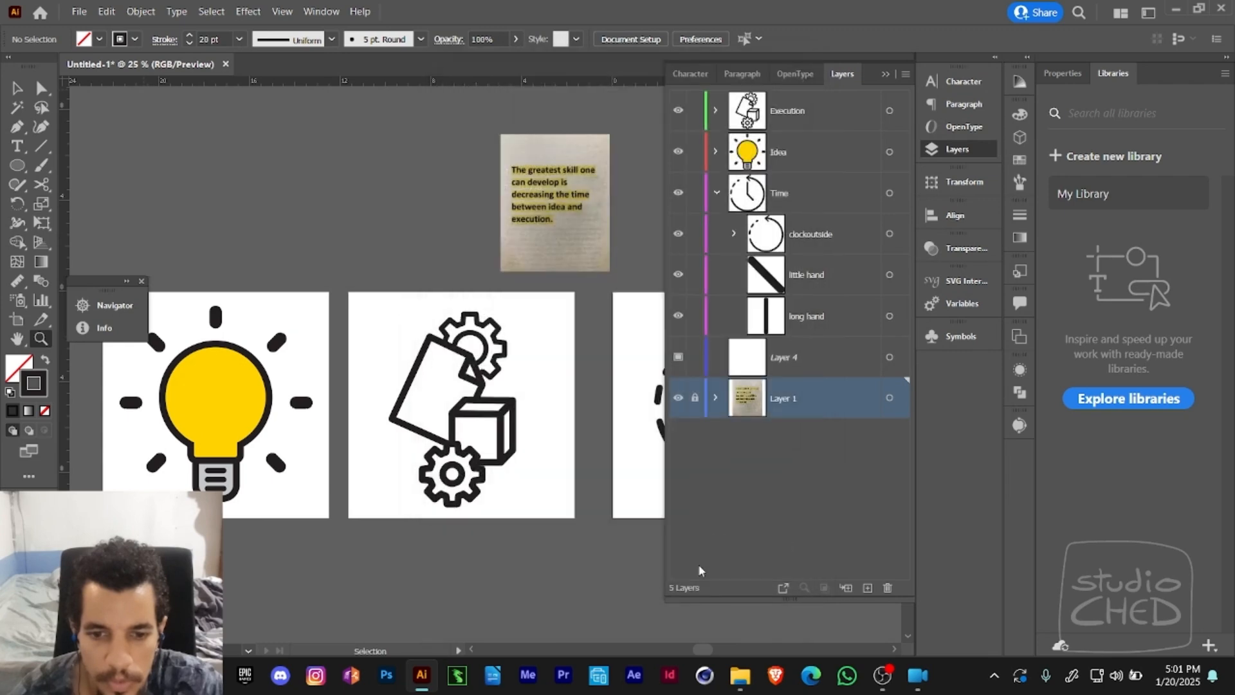
- Switch to File Explorer and move Idea to Execution.ai from the Ched Style folder into the Swift Moves folder, closing the window when done
click(741, 675)
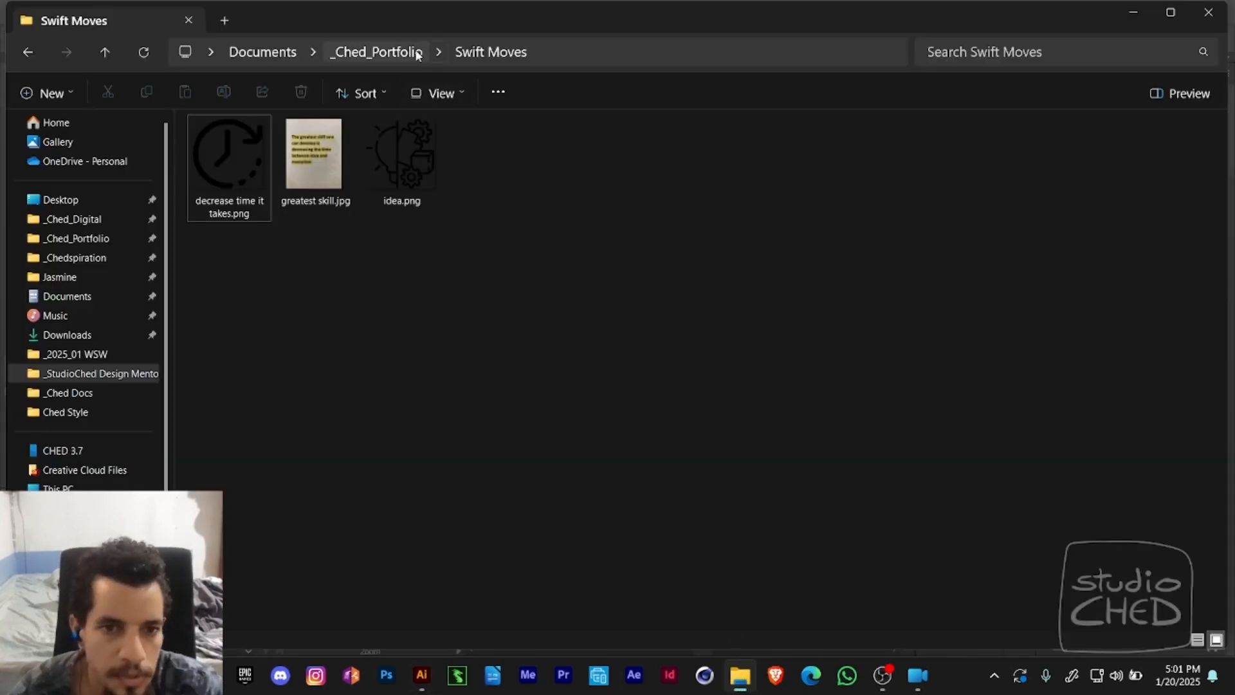
click(380, 51)
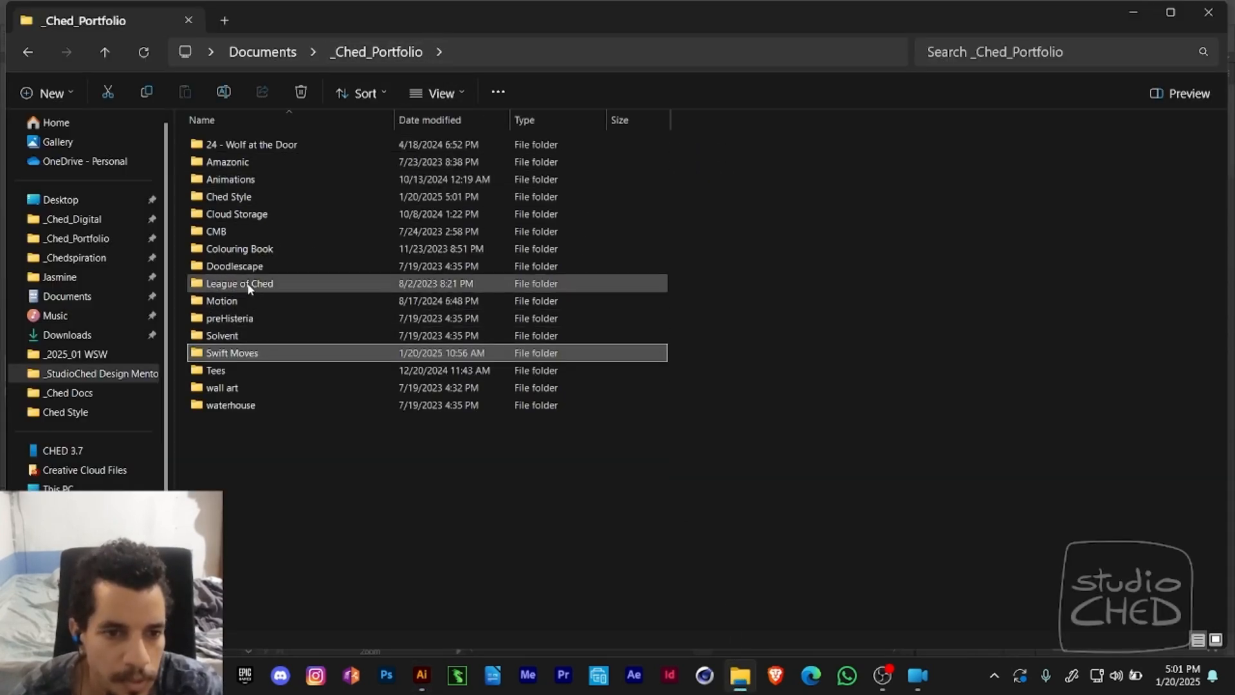
double_click(251, 200)
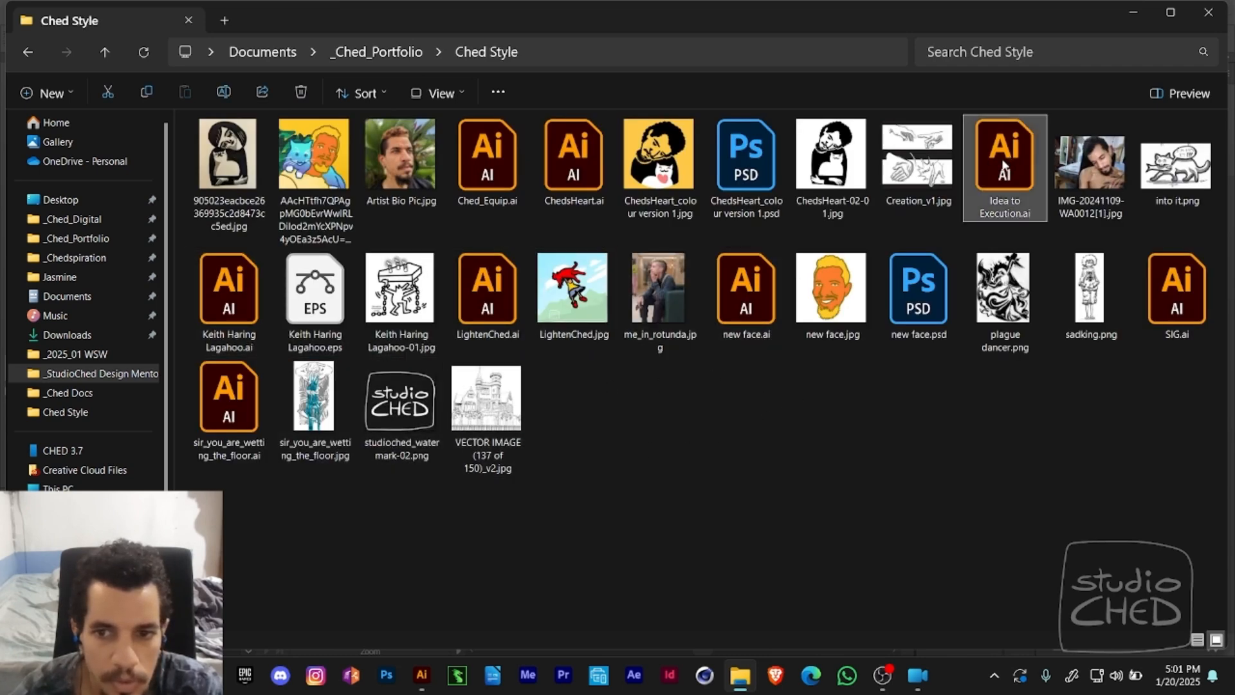
click(408, 52)
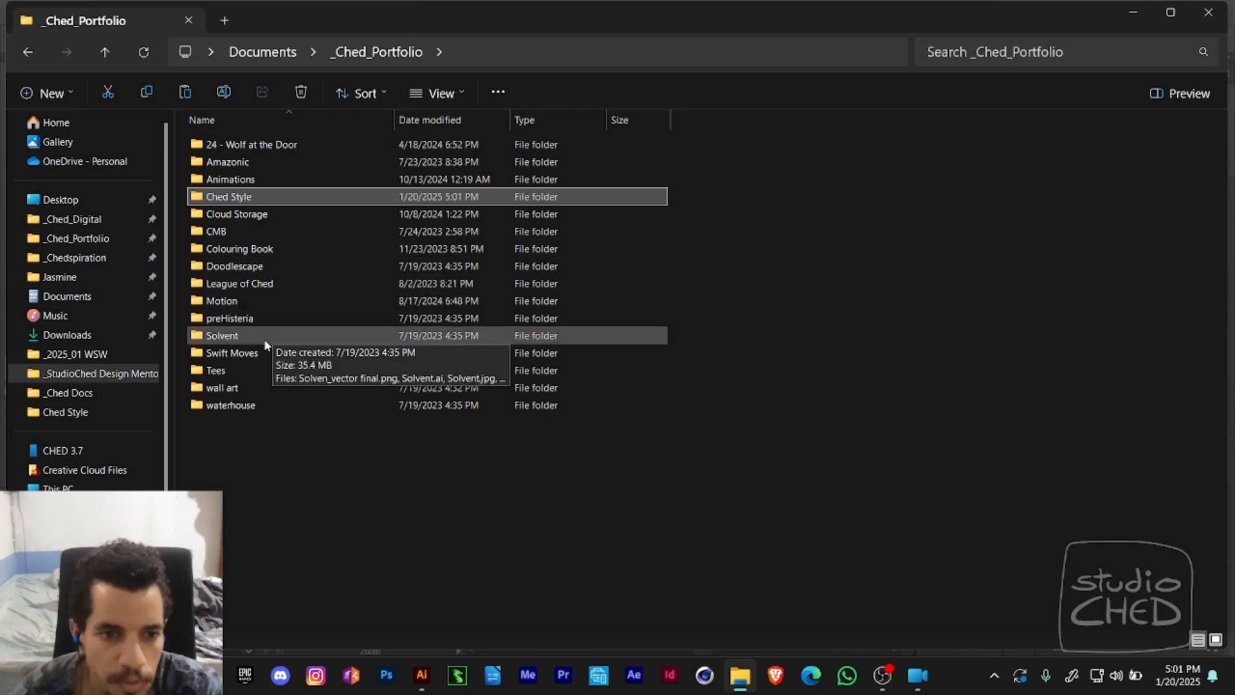
double_click(247, 353)
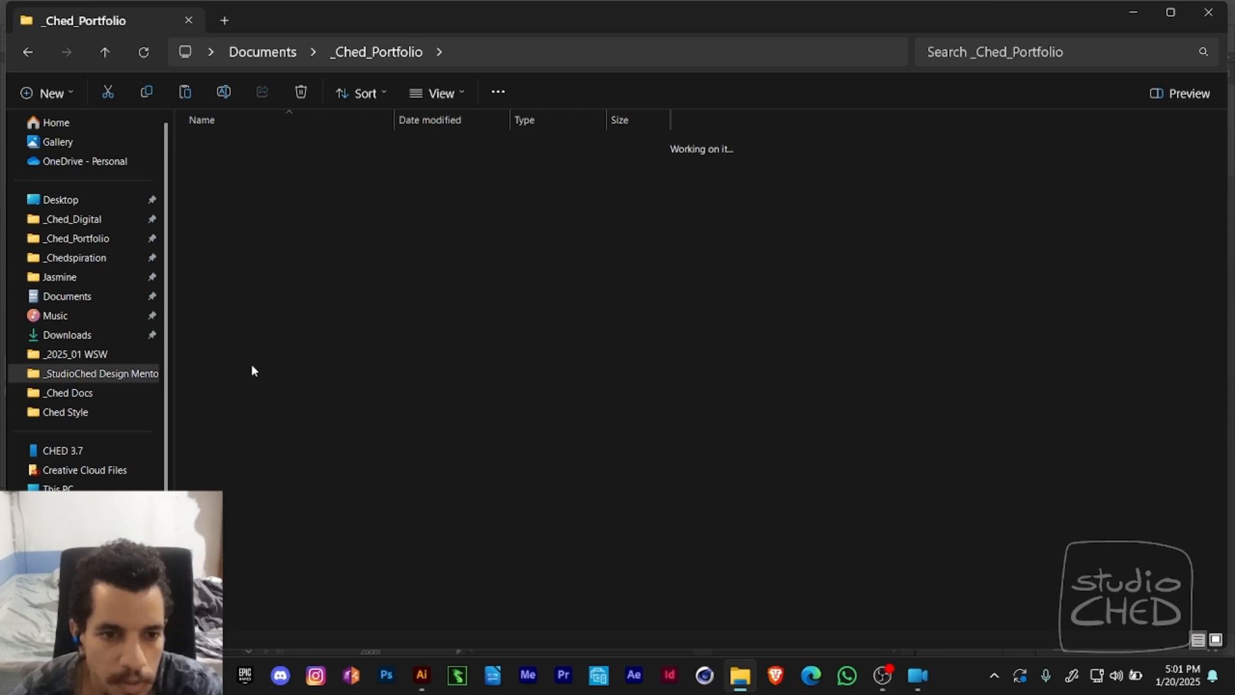
click(537, 368)
click(1208, 12)
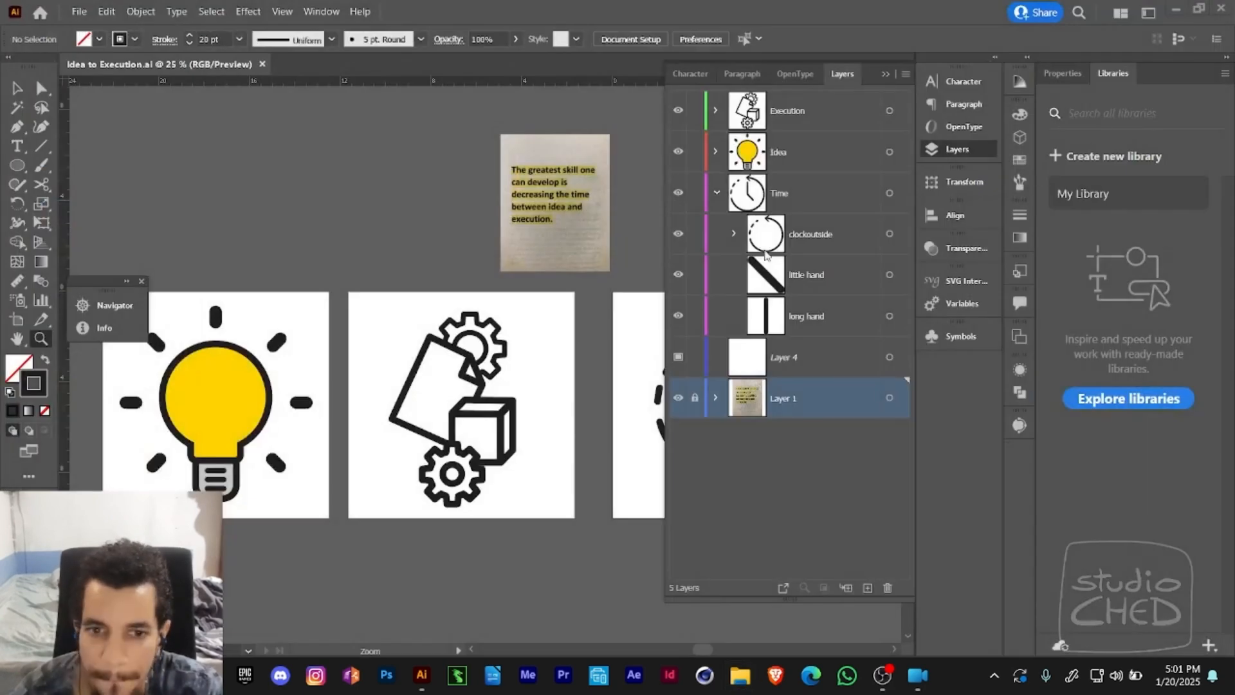
- Hide the quote on Layer 1 to examine the three icons alone, and show it again above the artboards
key(v)
click(678, 398)
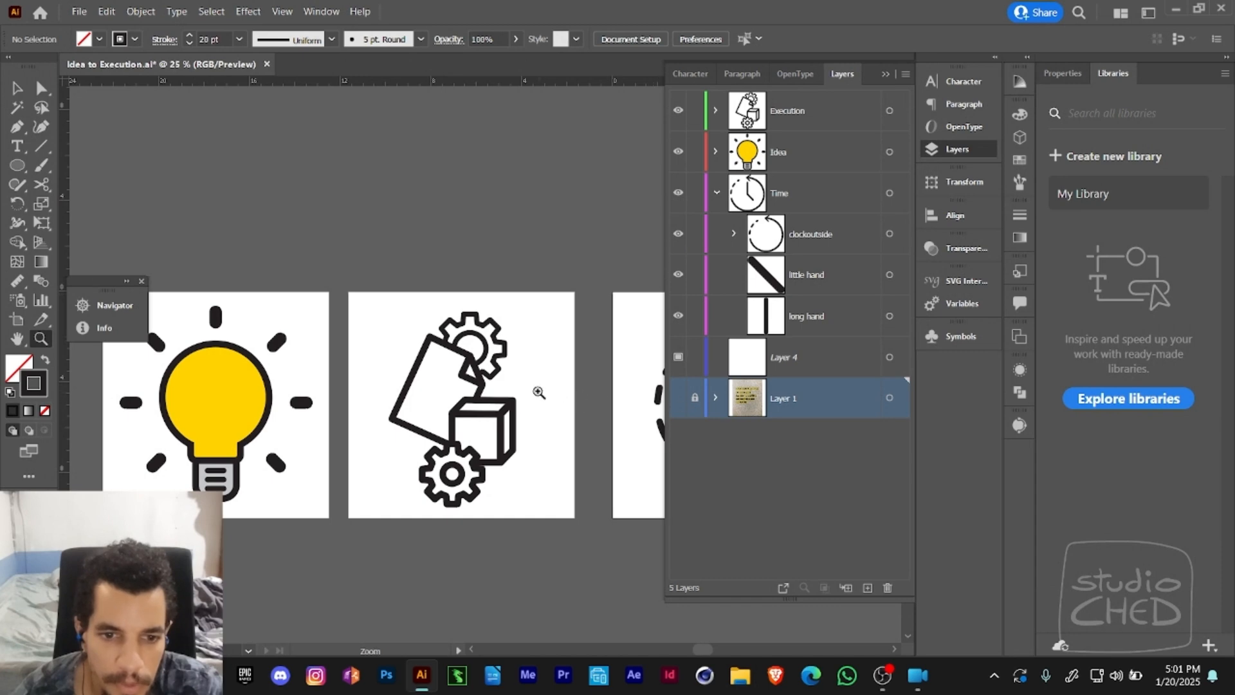
key(ctrl+minus)
drag(561, 375, 523, 368)
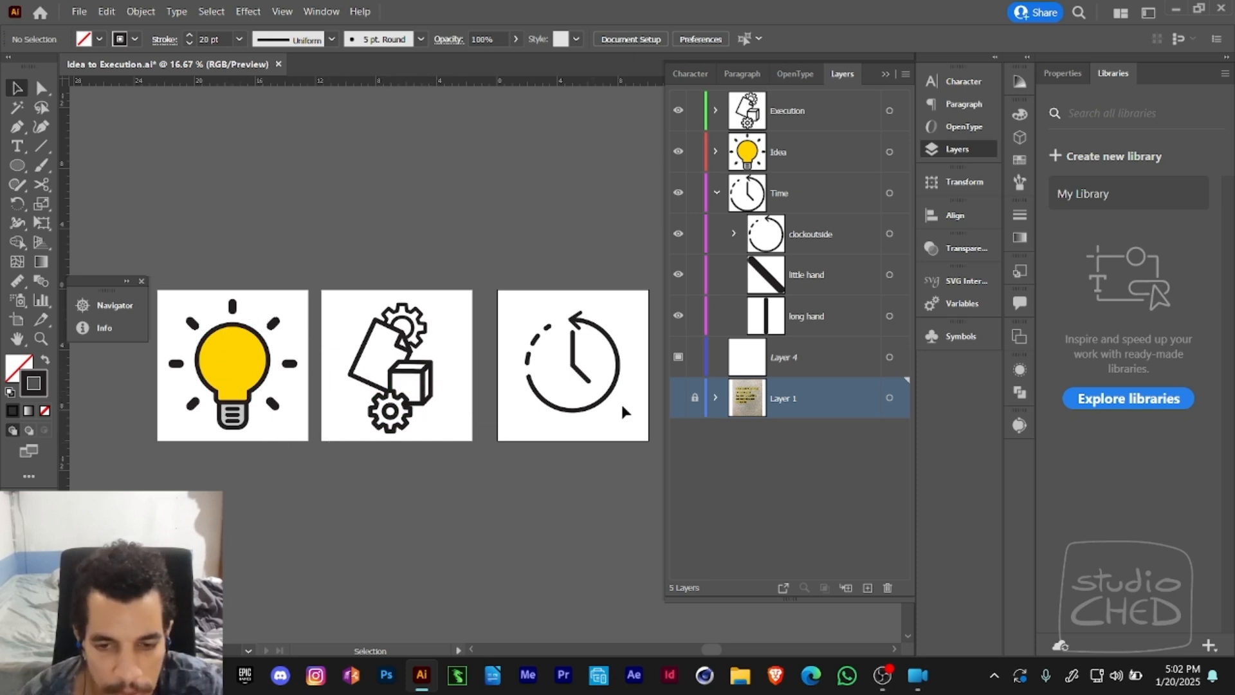
click(677, 397)
key(z)
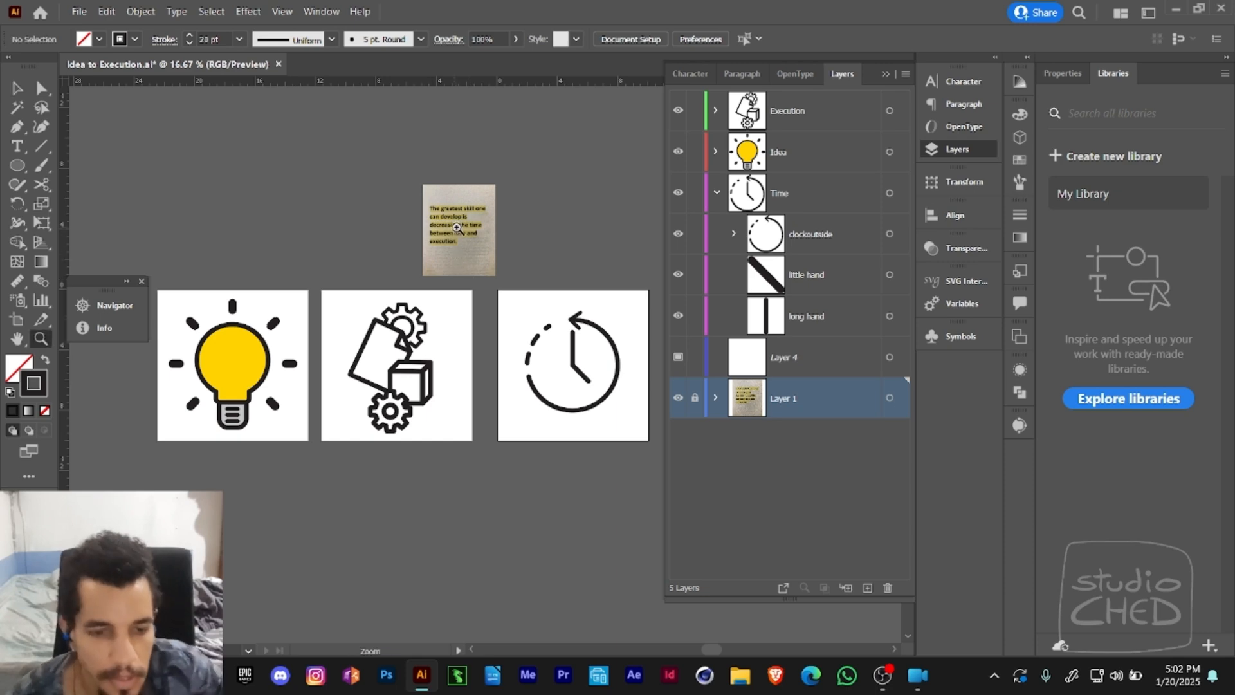
click(457, 228)
drag(507, 375, 521, 234)
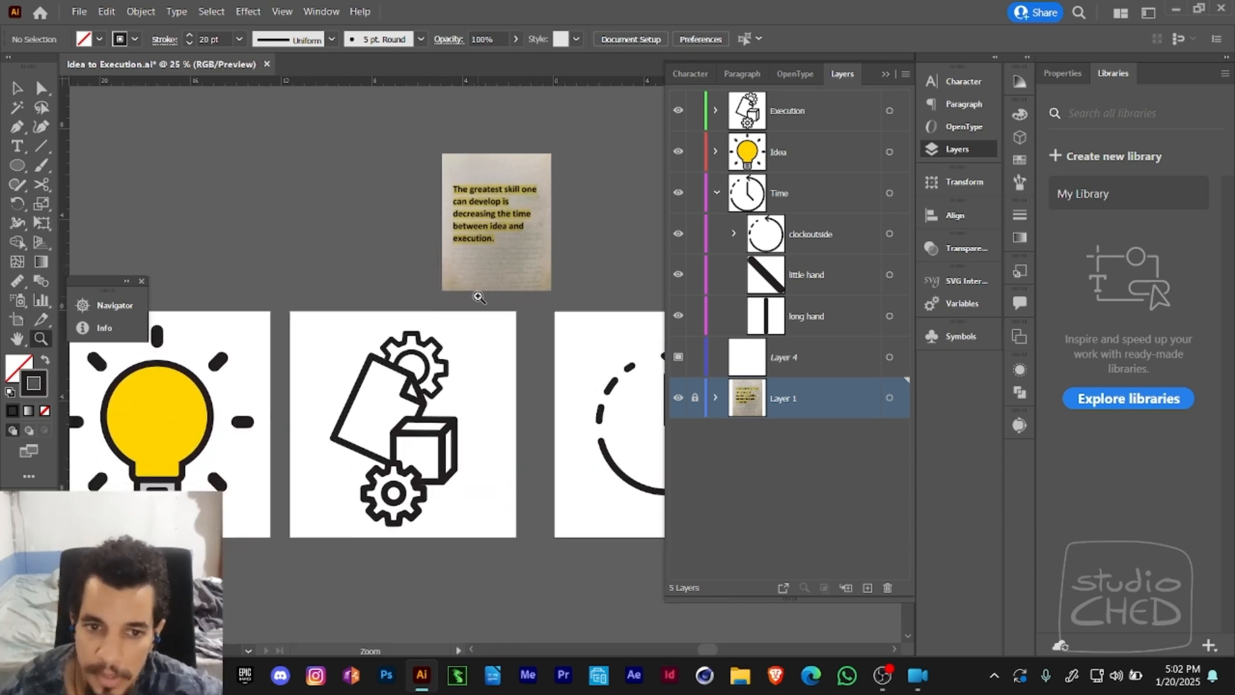
- Collapse the Layers panel and dock the floating Navigator and Info panels with the other collapsed panels, clearing the artboards
click(885, 75)
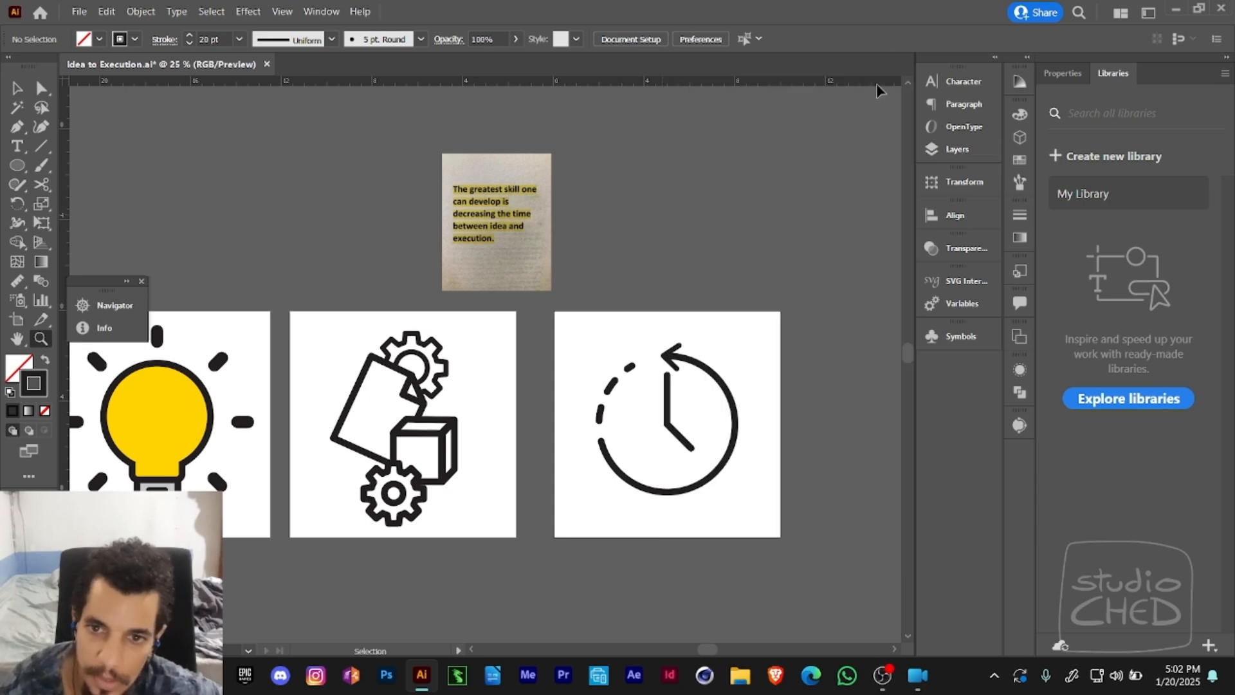
drag(611, 274, 703, 253)
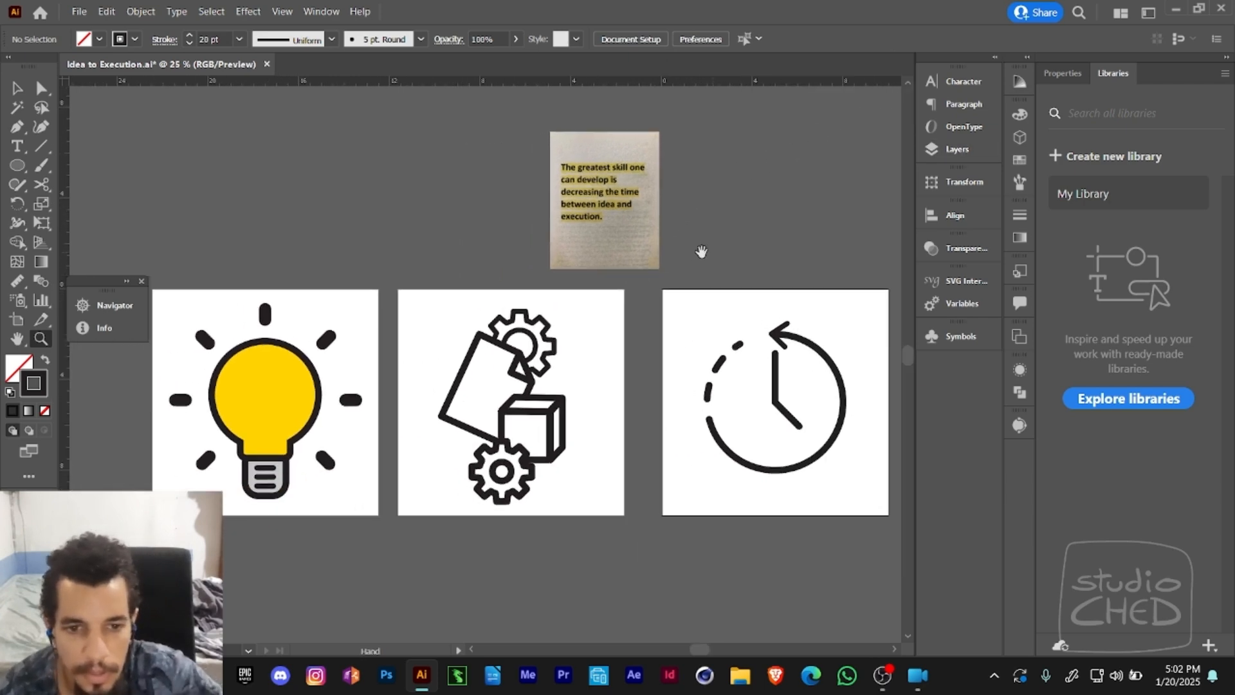
click(126, 282)
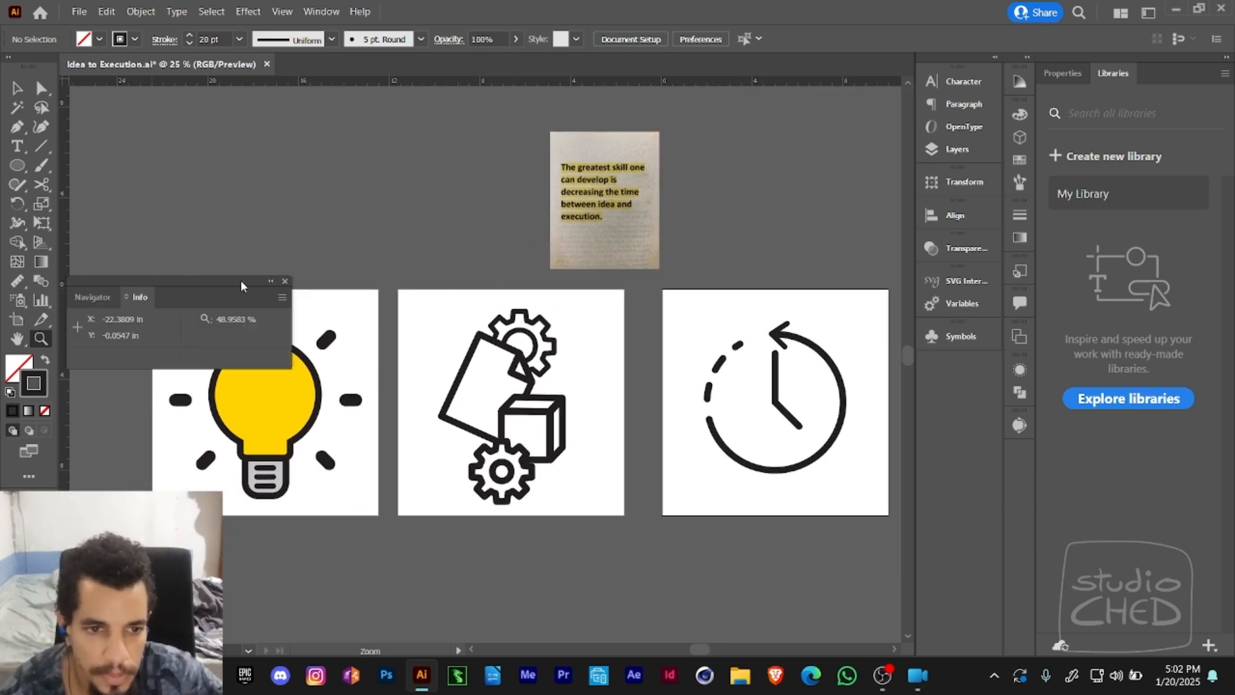
click(270, 281)
drag(101, 279, 1011, 434)
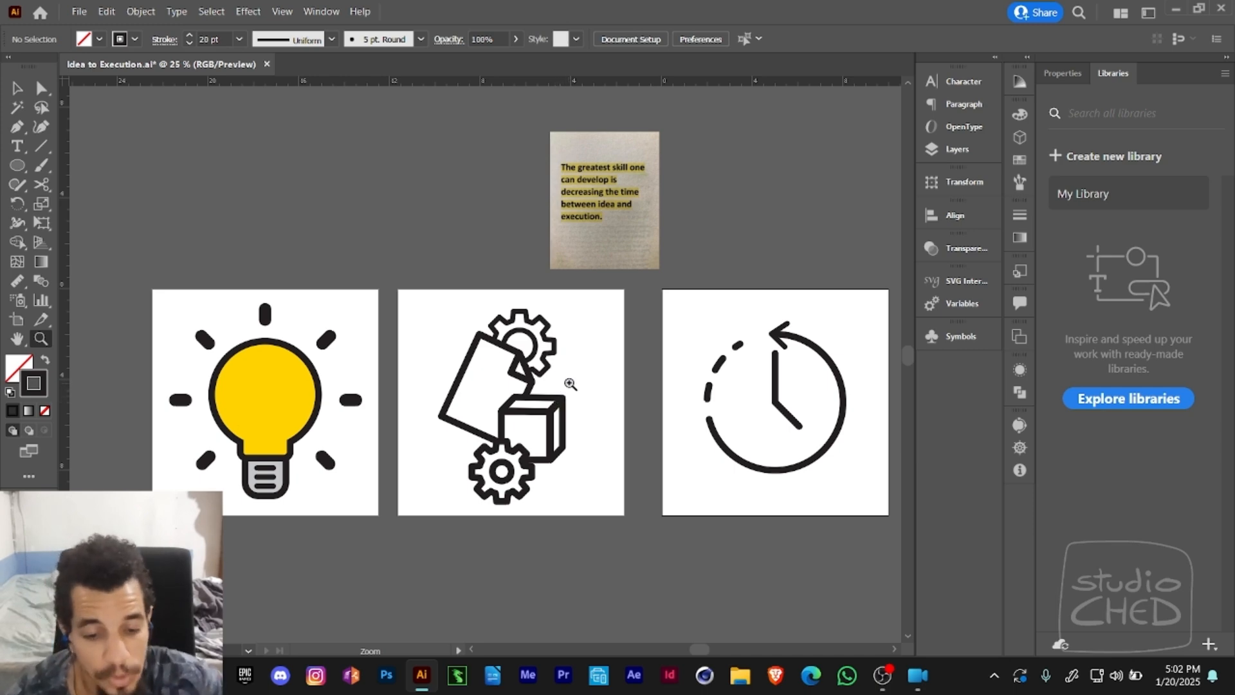
key(v)
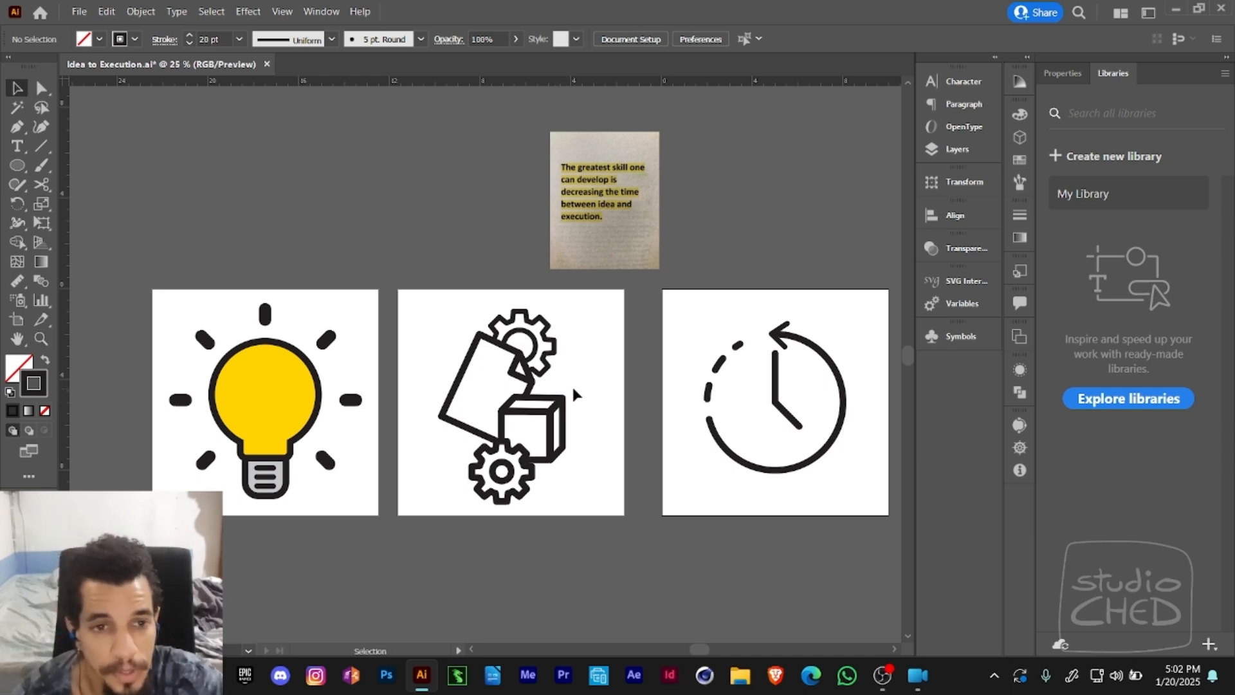
key(ctrl+shift+s)
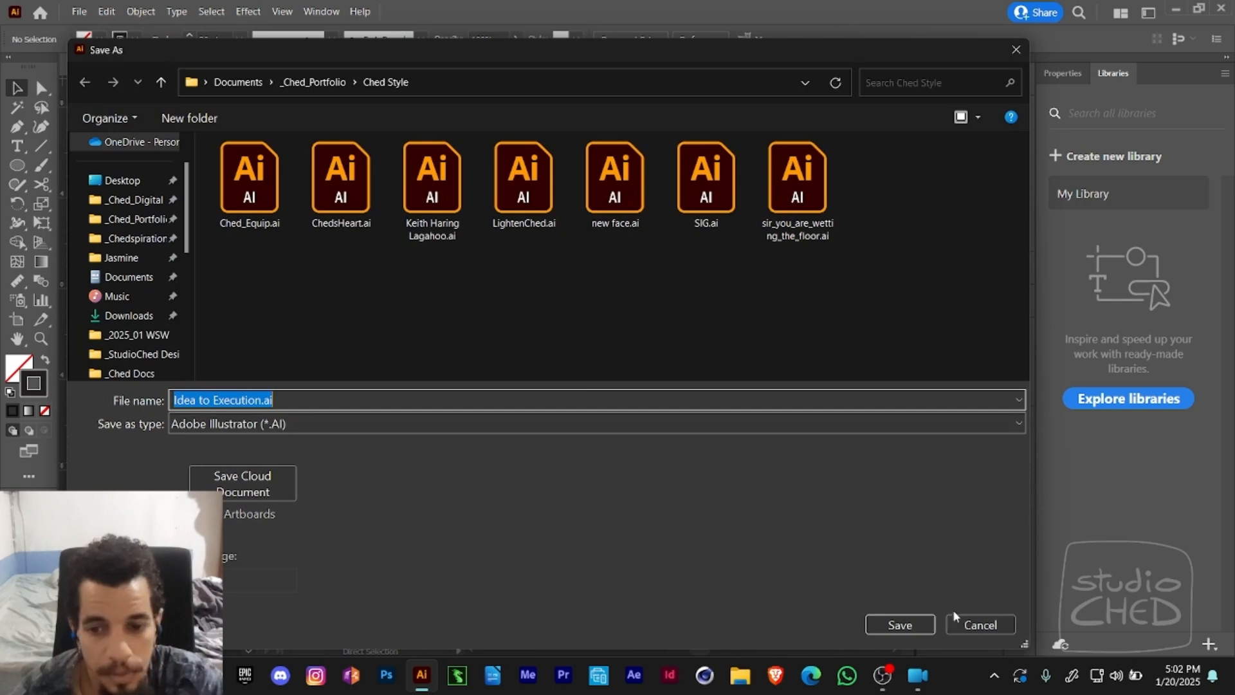
click(965, 623)
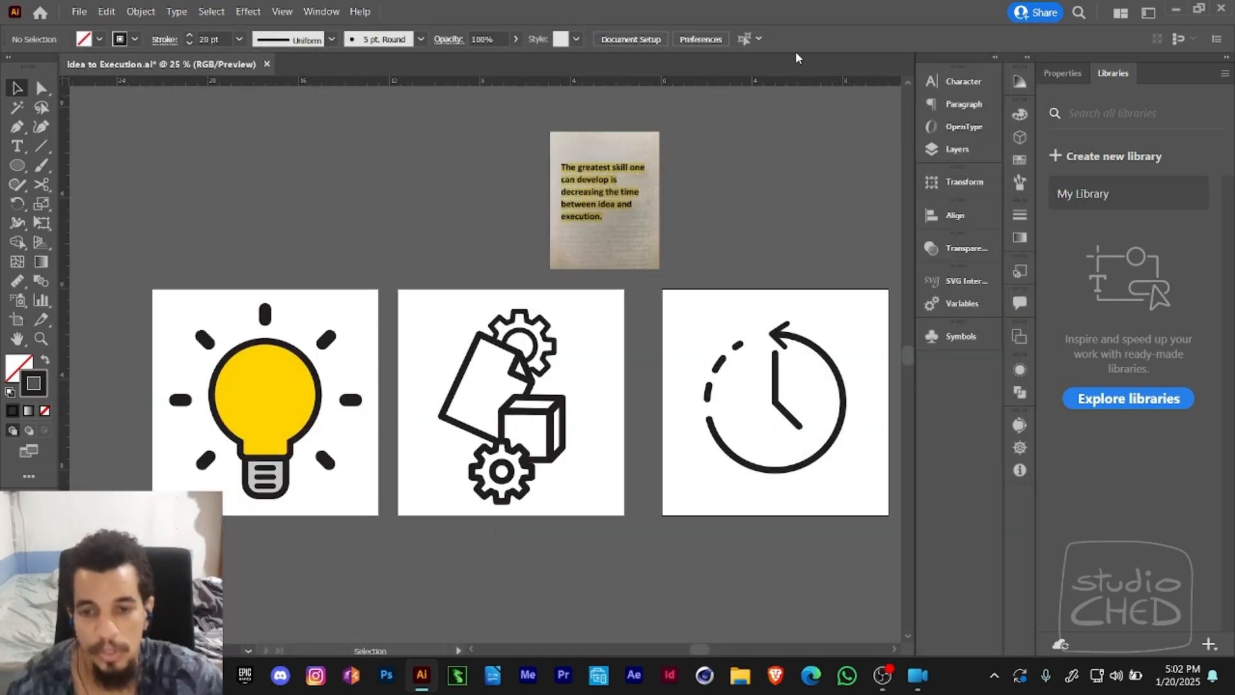